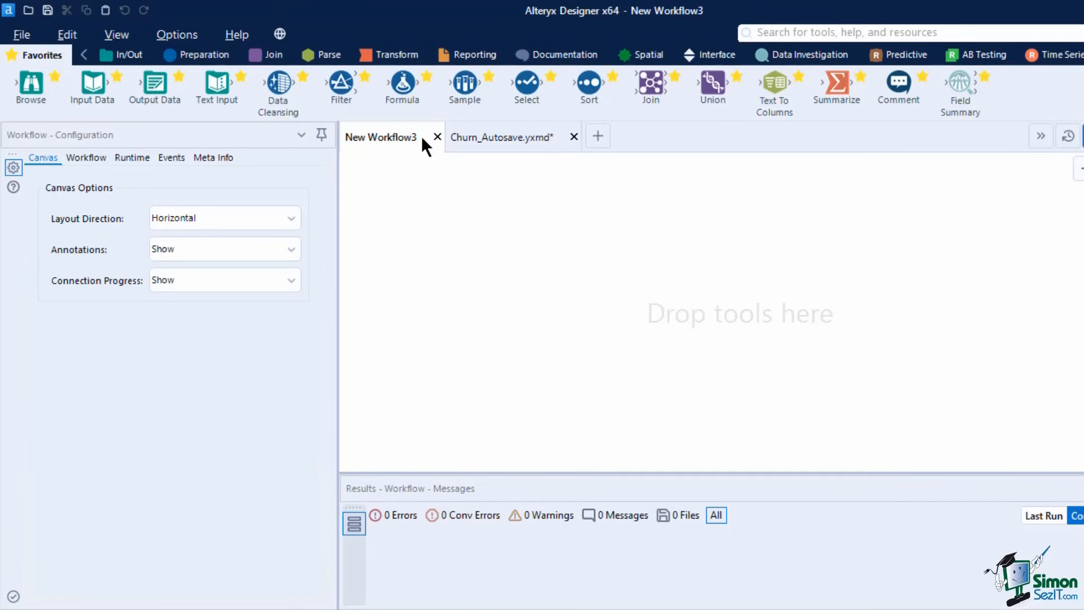
- Check which close and duplicate options are available for New Workflow3
{"action": "right_click", "coordinate": [421, 136]}
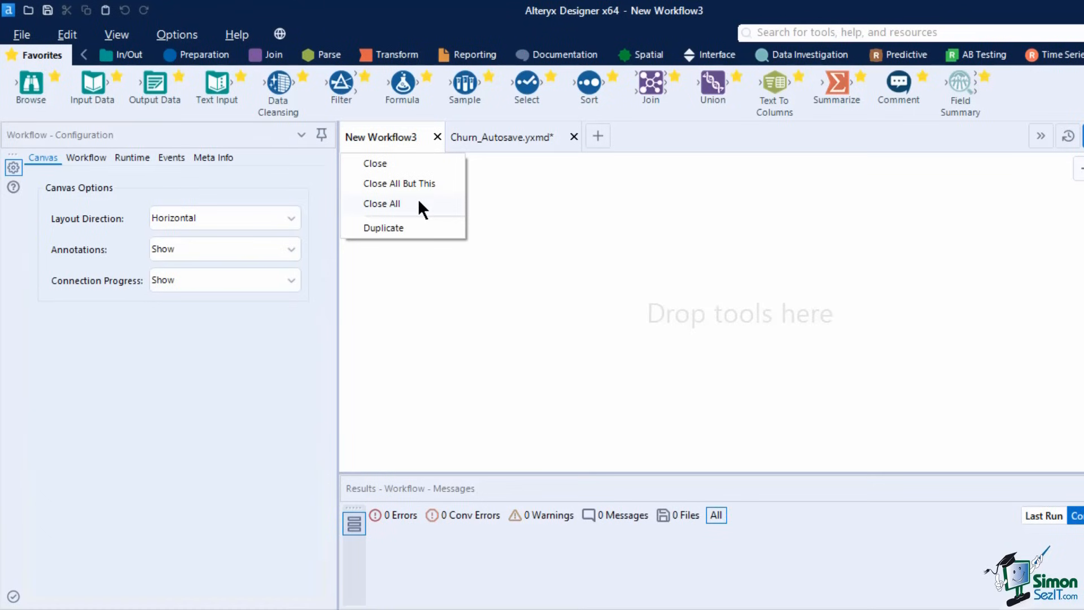
{"action": "left_click", "coordinate": [609, 218]}
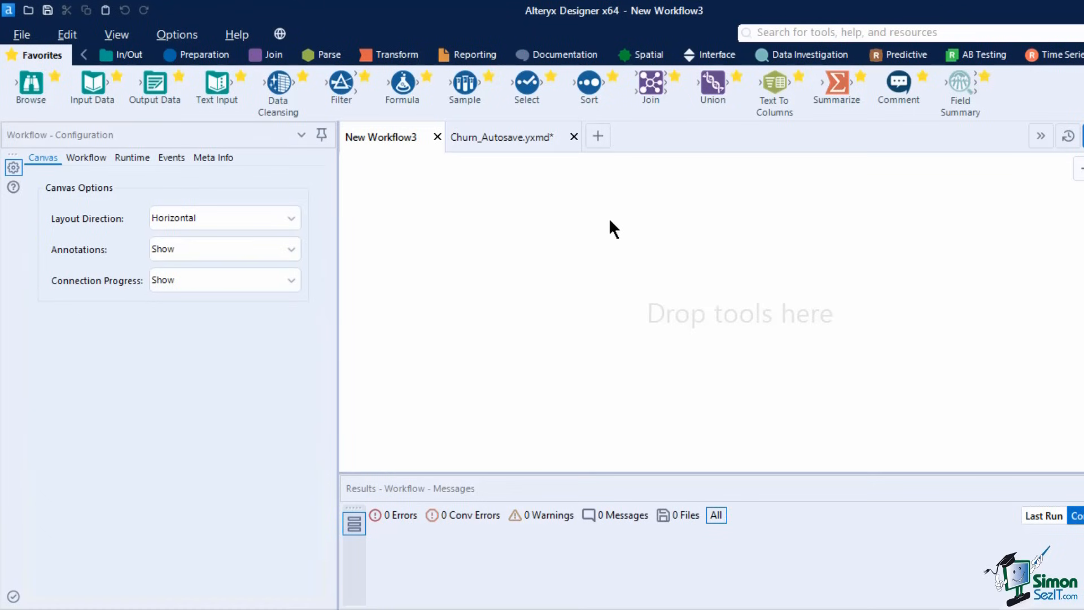
- Search the tools, help and community content for "input", and clear the search
{"action": "left_click", "coordinate": [924, 33]}
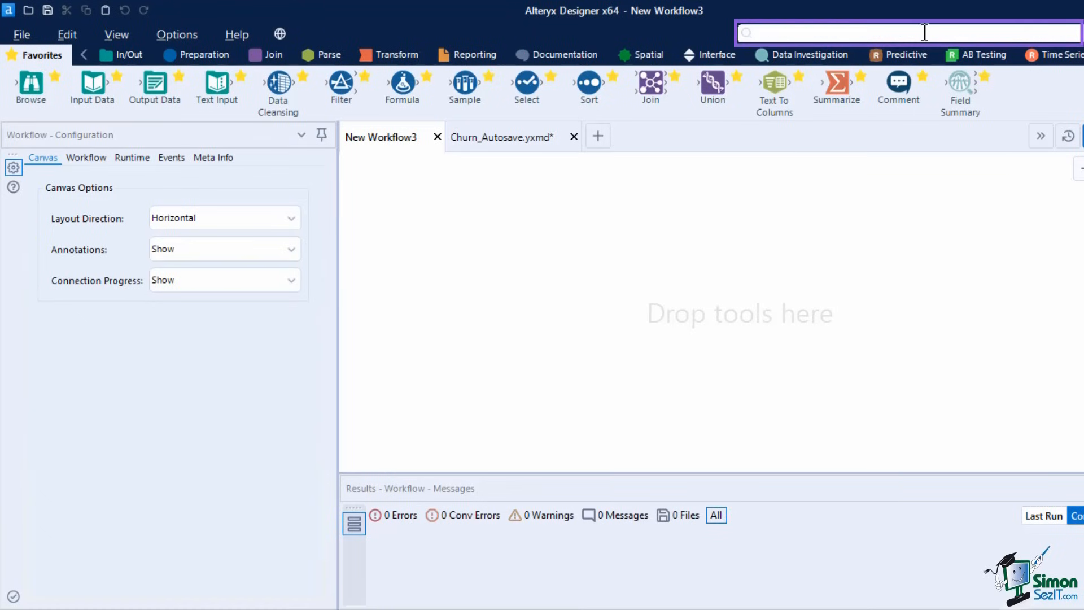
{"action": "type", "text": "input"}
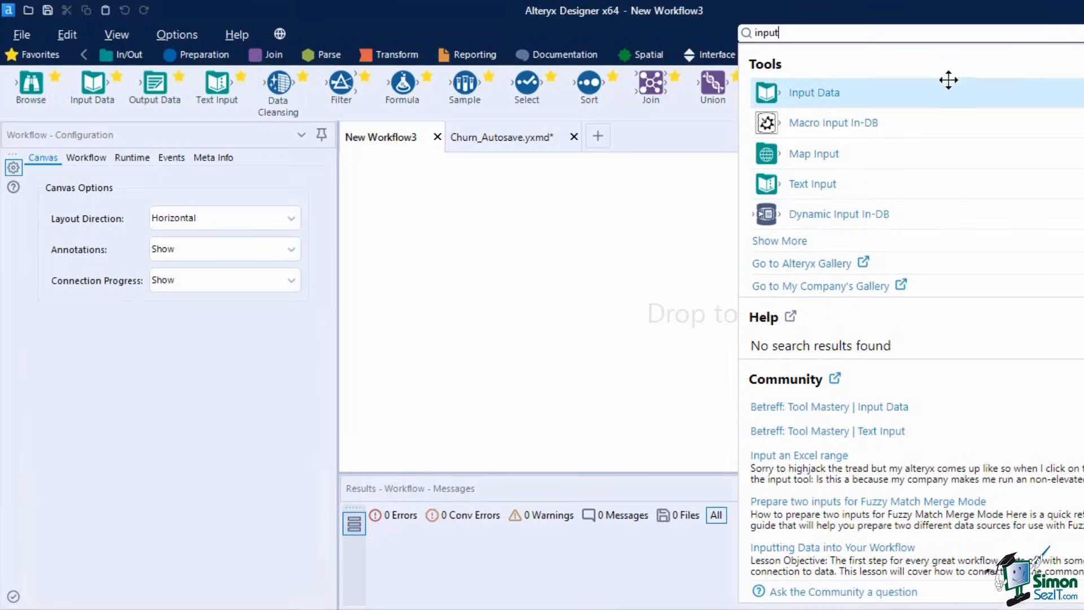
{"action": "left_click", "coordinate": [948, 33]}
{"action": "key", "text": "BackSpace"}
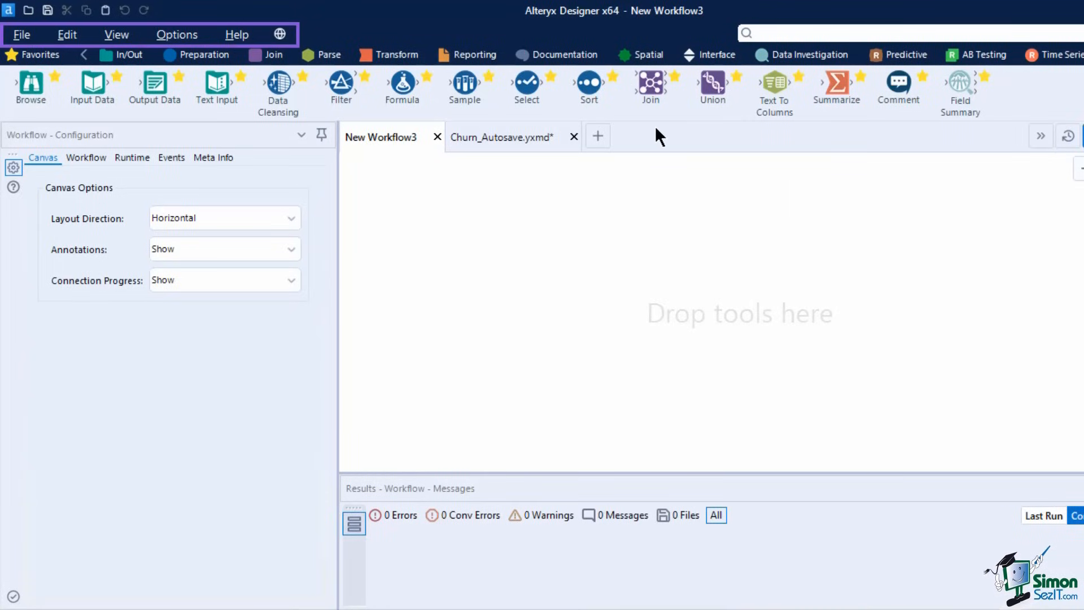
- Review the available file, edit, view, options and help commands
{"action": "left_click", "coordinate": [28, 35]}
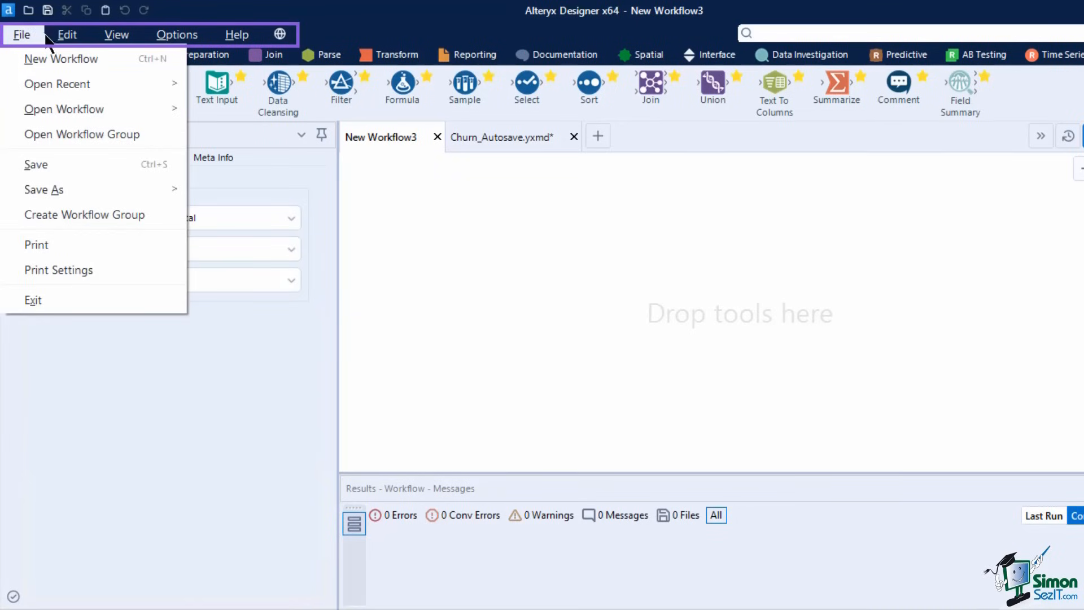
{"action": "mouse_move", "coordinate": [62, 35]}
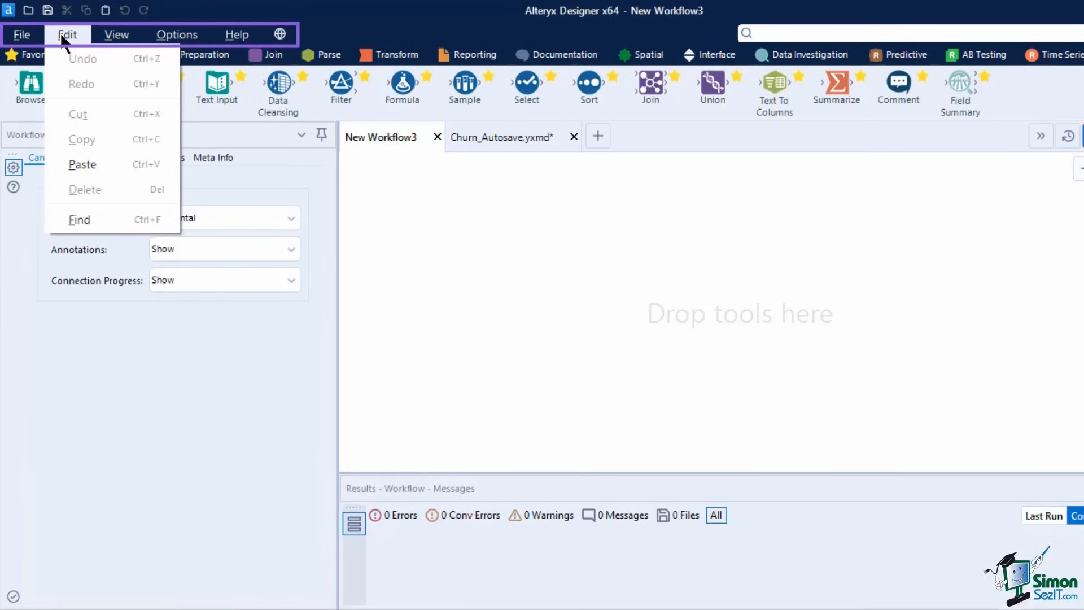
{"action": "mouse_move", "coordinate": [111, 37]}
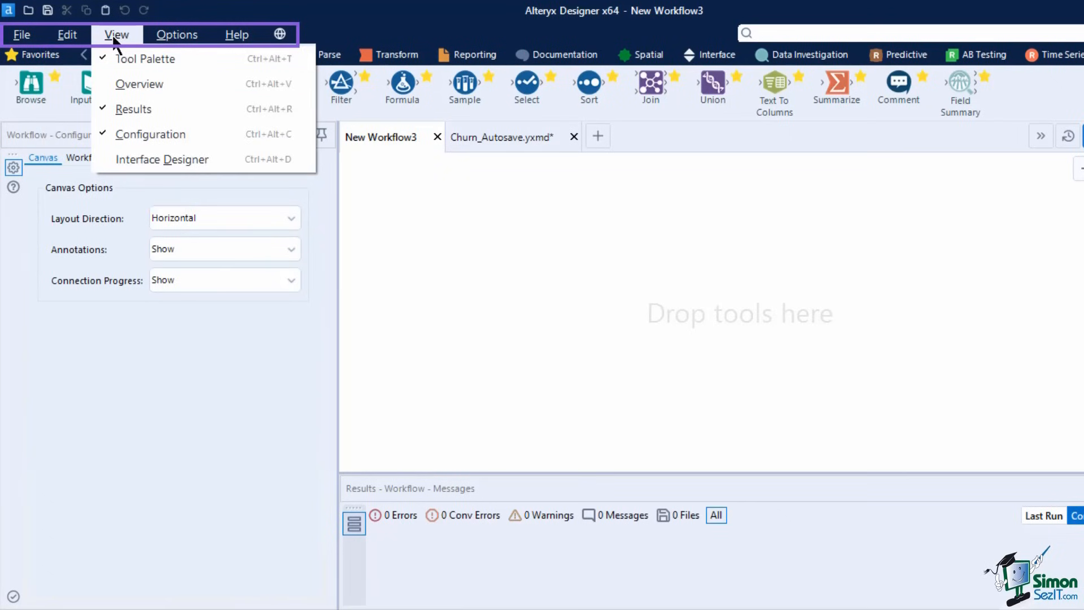
{"action": "mouse_move", "coordinate": [156, 47]}
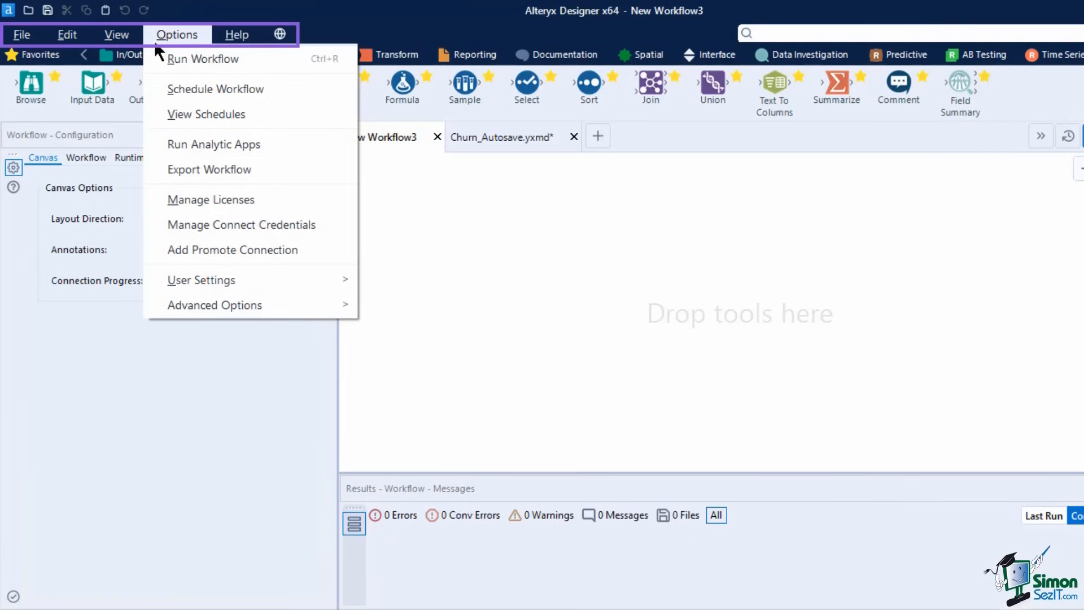
{"action": "mouse_move", "coordinate": [221, 36]}
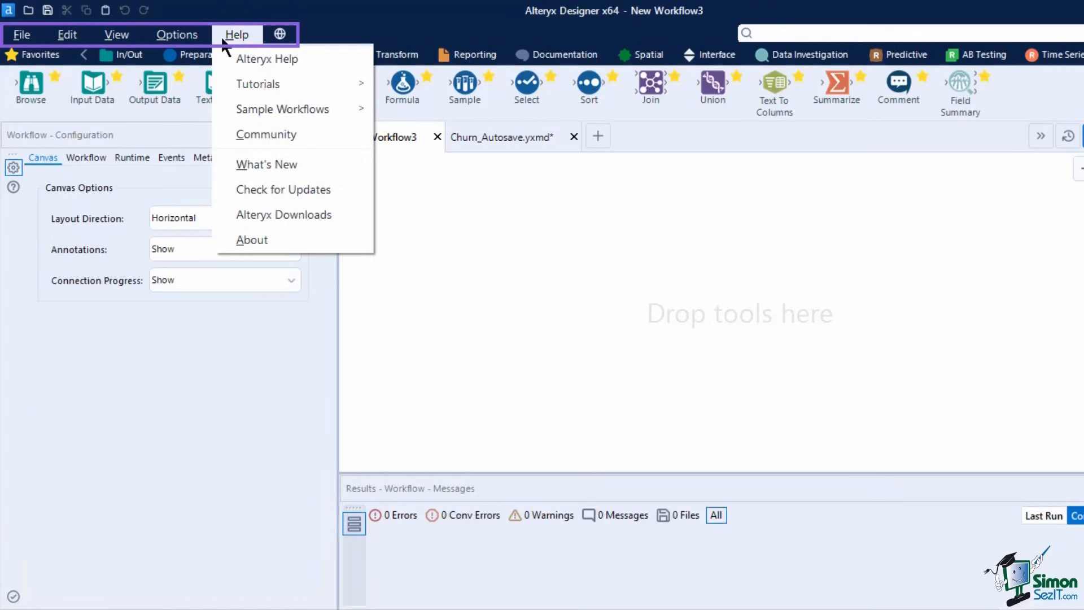
{"action": "mouse_move", "coordinate": [274, 41]}
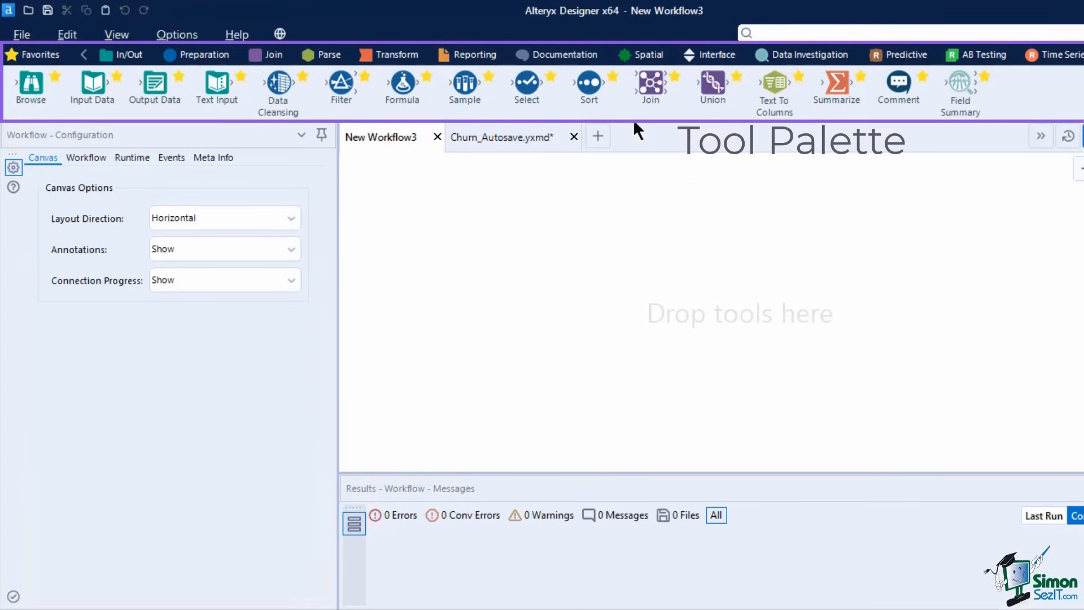
- Browse the Preparation tools and review the tool palette configuration, including its presets and the Reporting tools
{"action": "left_click", "coordinate": [185, 52]}
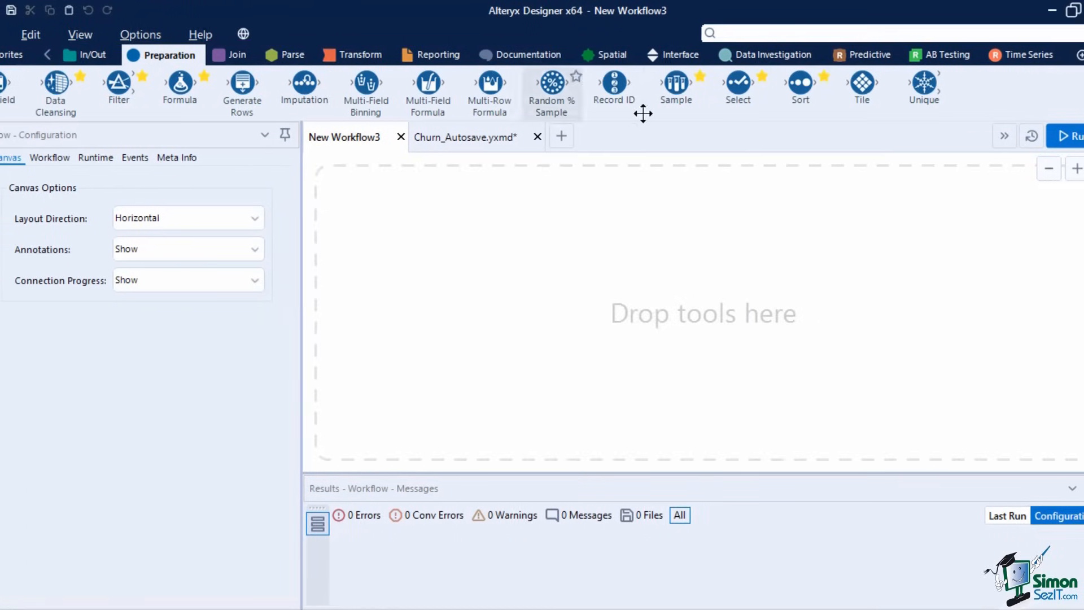
{"action": "left_click", "coordinate": [1060, 55]}
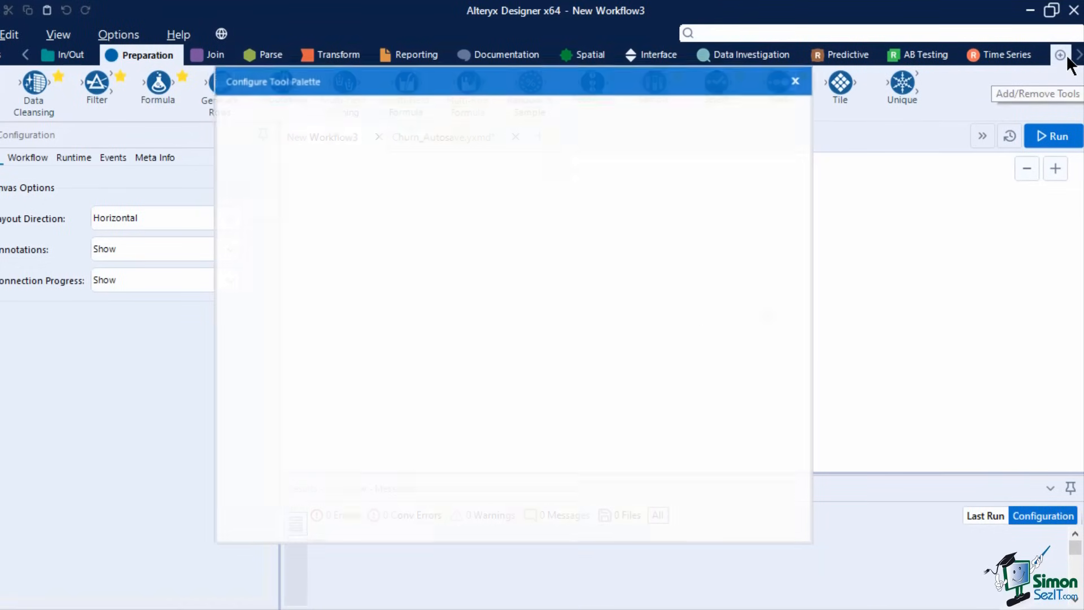
{"action": "left_click", "coordinate": [390, 129]}
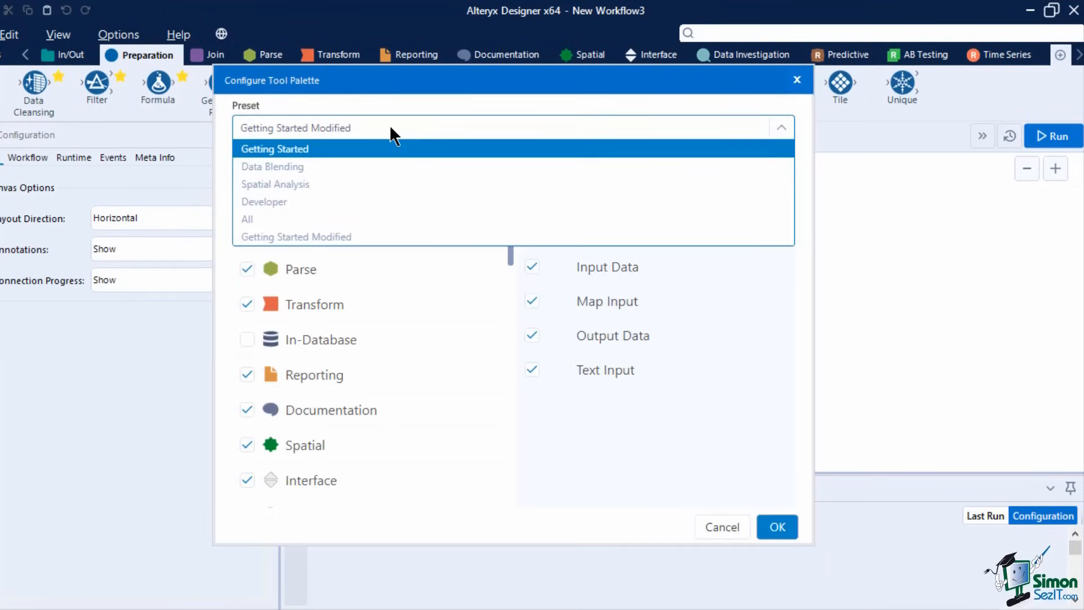
{"action": "left_click", "coordinate": [391, 128]}
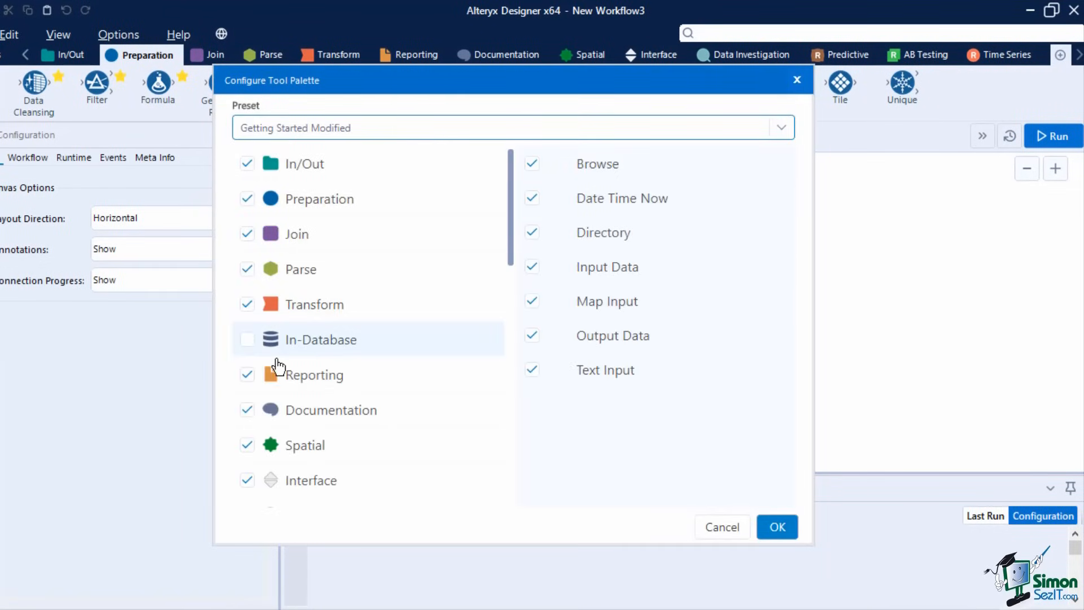
{"action": "left_click", "coordinate": [246, 375]}
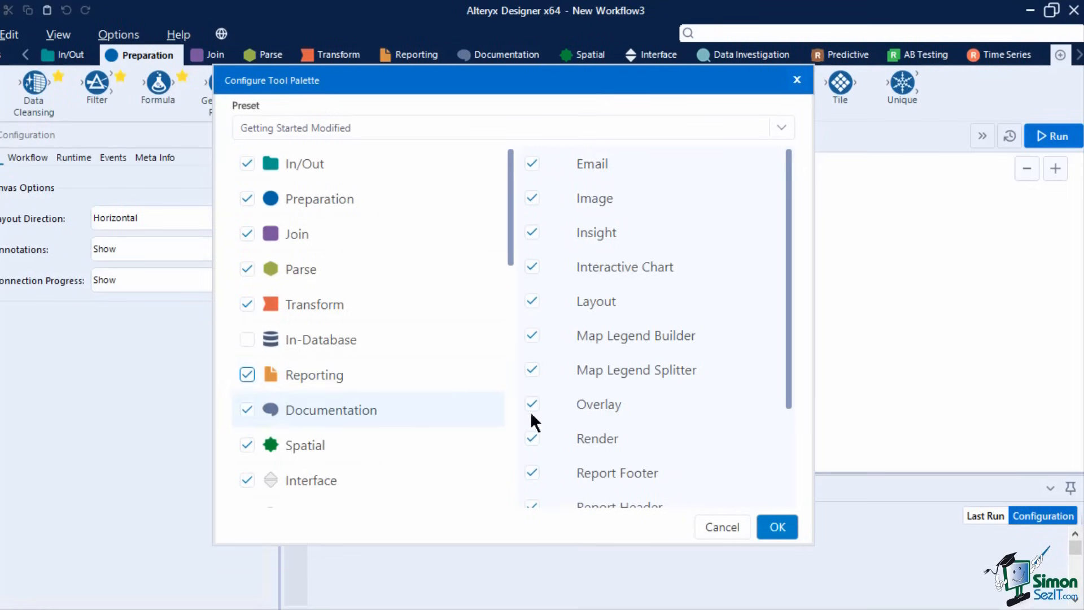
{"action": "left_click", "coordinate": [771, 530]}
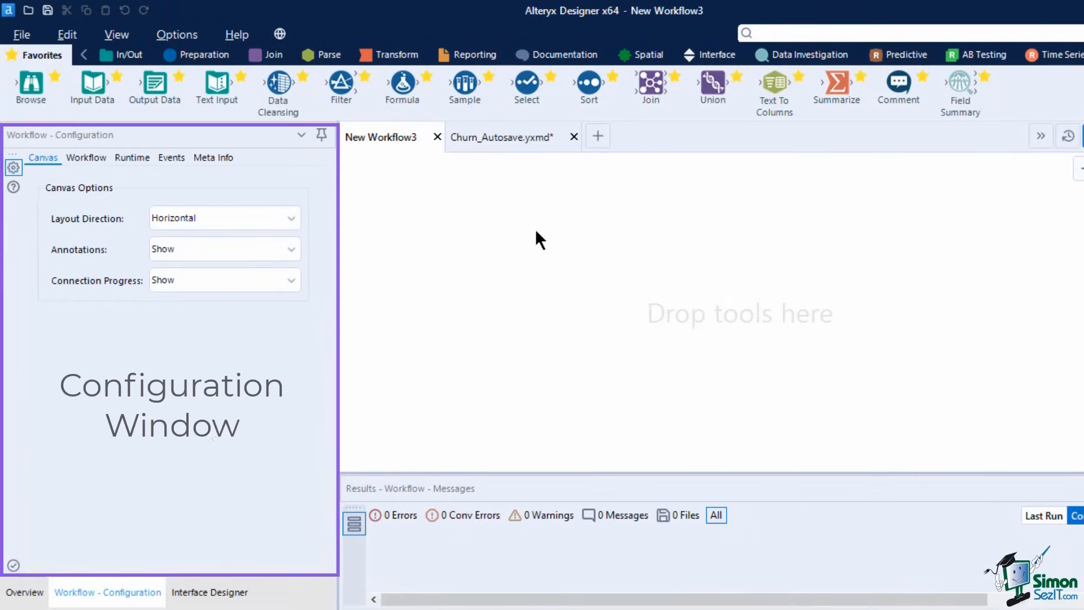
- Switch to Churn_Autosave.yxmd and inspect the configuration of the upper Select tool and its incoming connection
{"action": "left_click", "coordinate": [510, 136]}
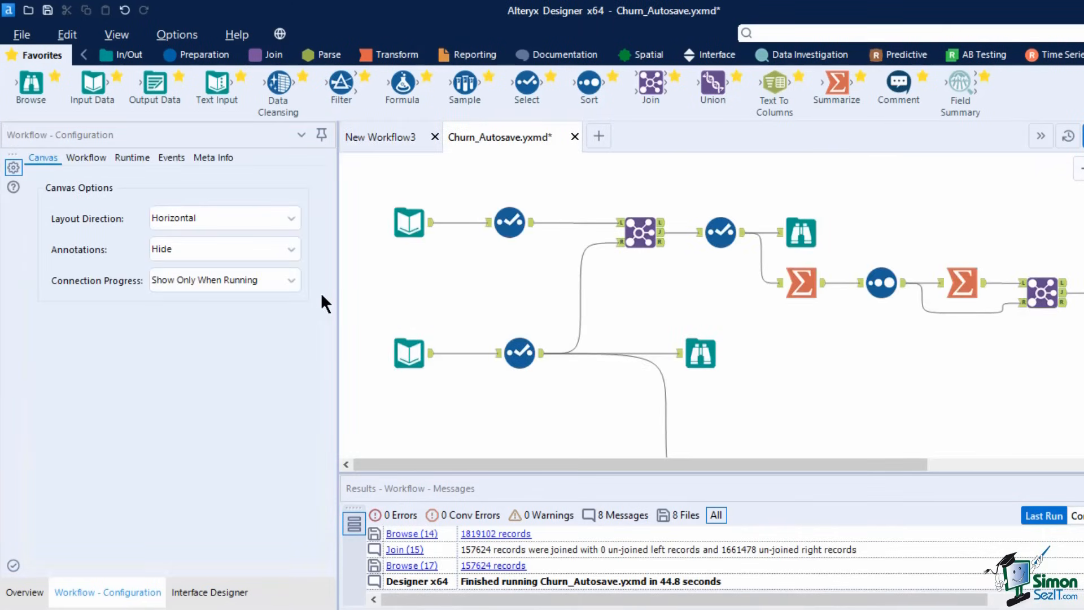
{"action": "left_click", "coordinate": [510, 221]}
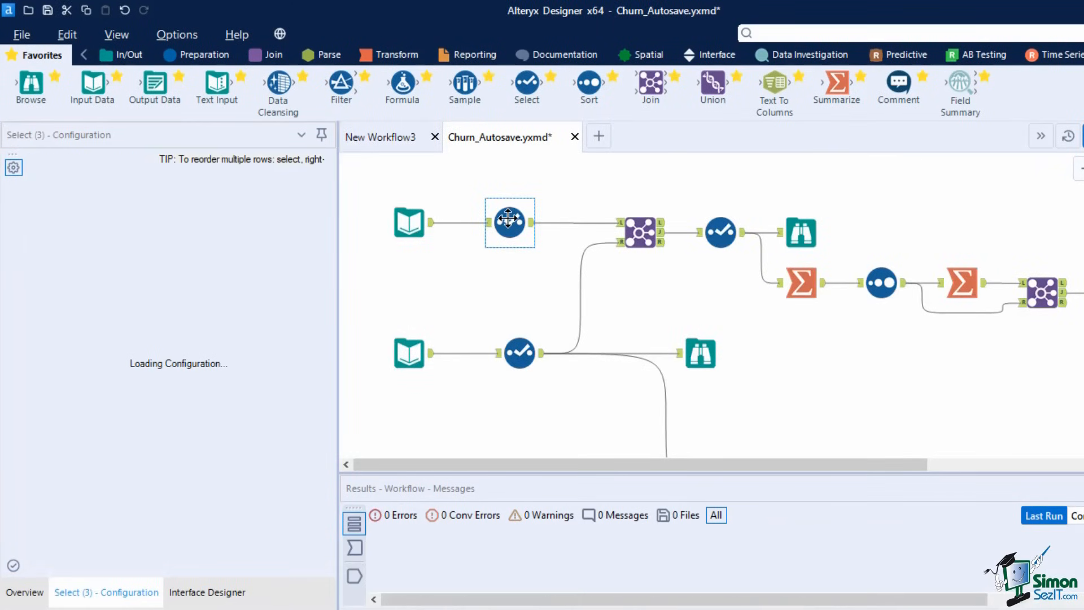
{"action": "left_click", "coordinate": [462, 222]}
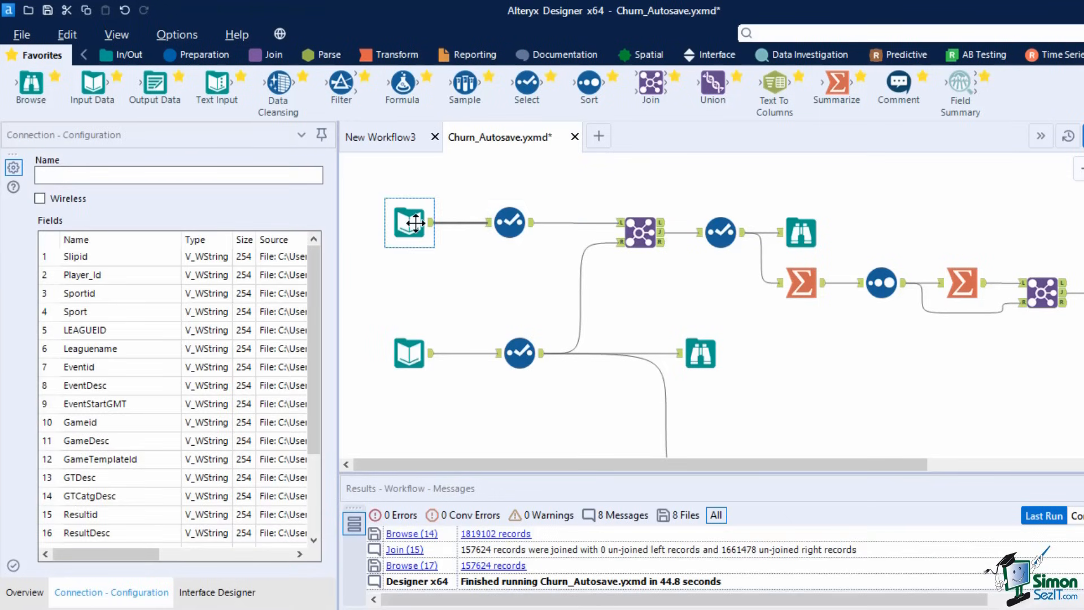
{"action": "left_click", "coordinate": [438, 301]}
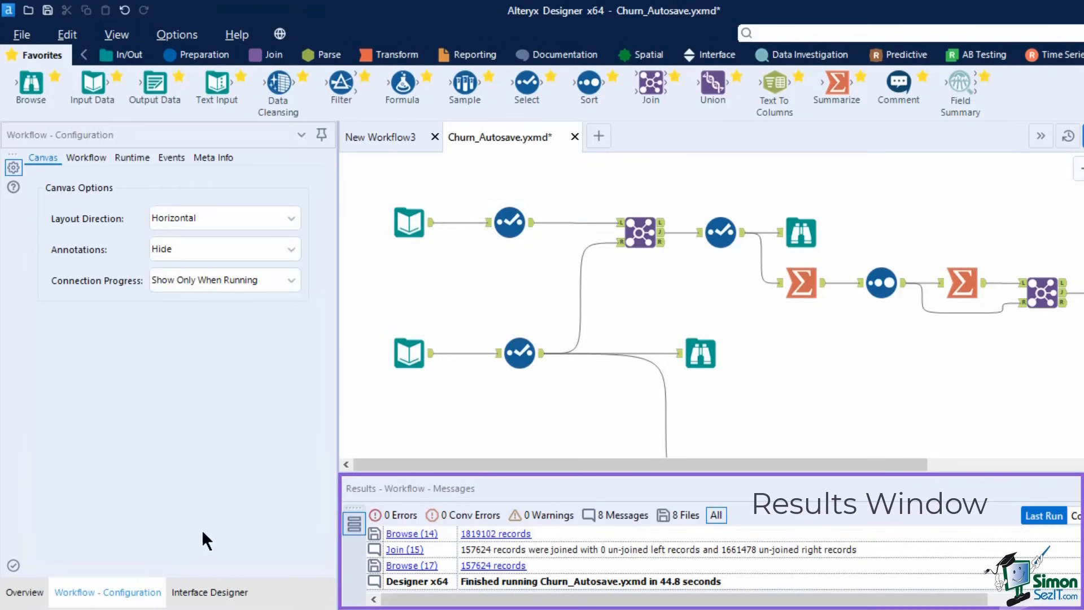
- Filter the Churn_Autosave.yxmd run results by message type, ending with Errors
{"action": "left_click_drag", "start_coordinate": [550, 598], "coordinate": [474, 596]}
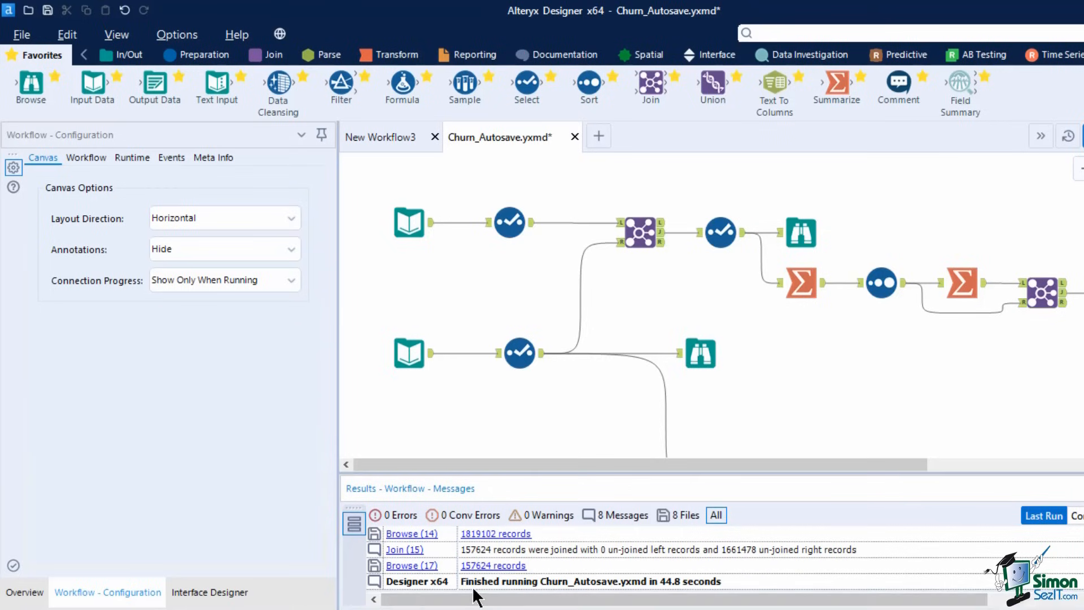
{"action": "left_click", "coordinate": [619, 511]}
{"action": "left_click", "coordinate": [550, 512]}
{"action": "left_click", "coordinate": [393, 514]}
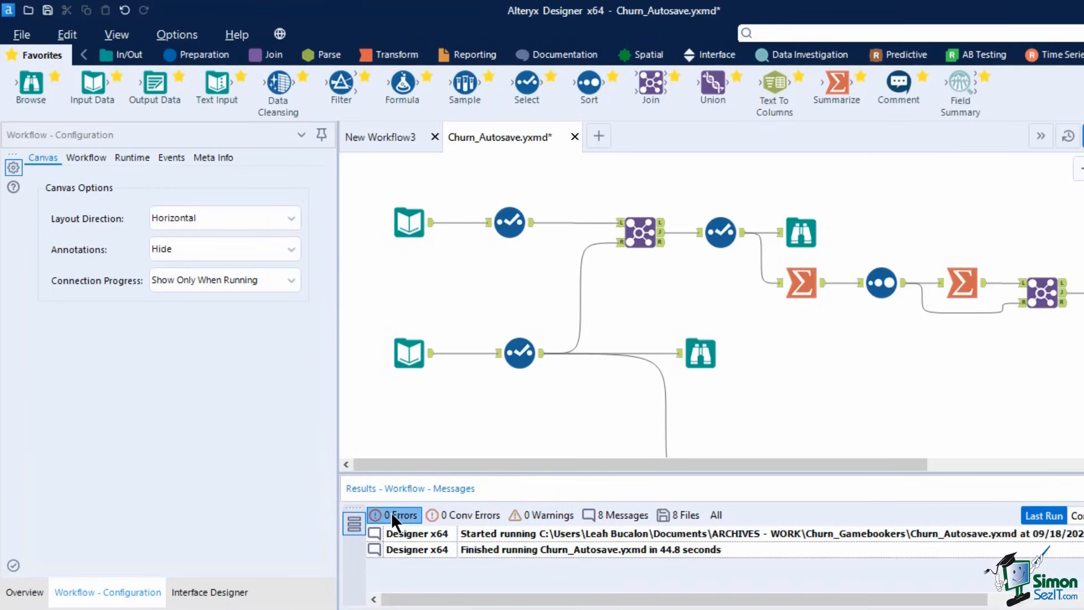
{"action": "left_click", "coordinate": [822, 421]}
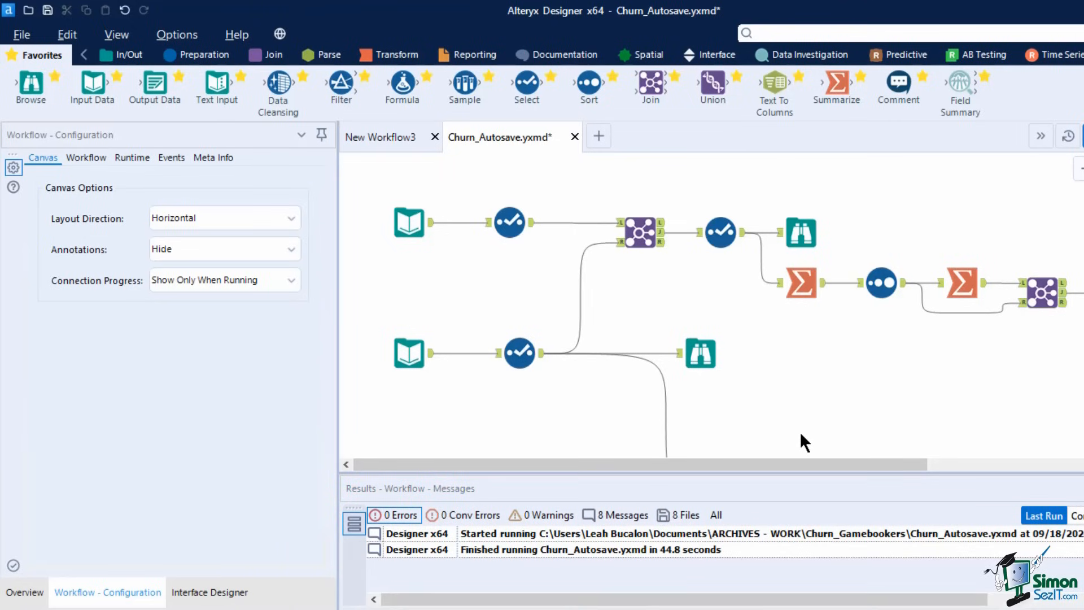
- View the Interface Designer and the Overview of the whole Churn_Autosave.yxmd workflow
{"action": "left_click", "coordinate": [213, 593]}
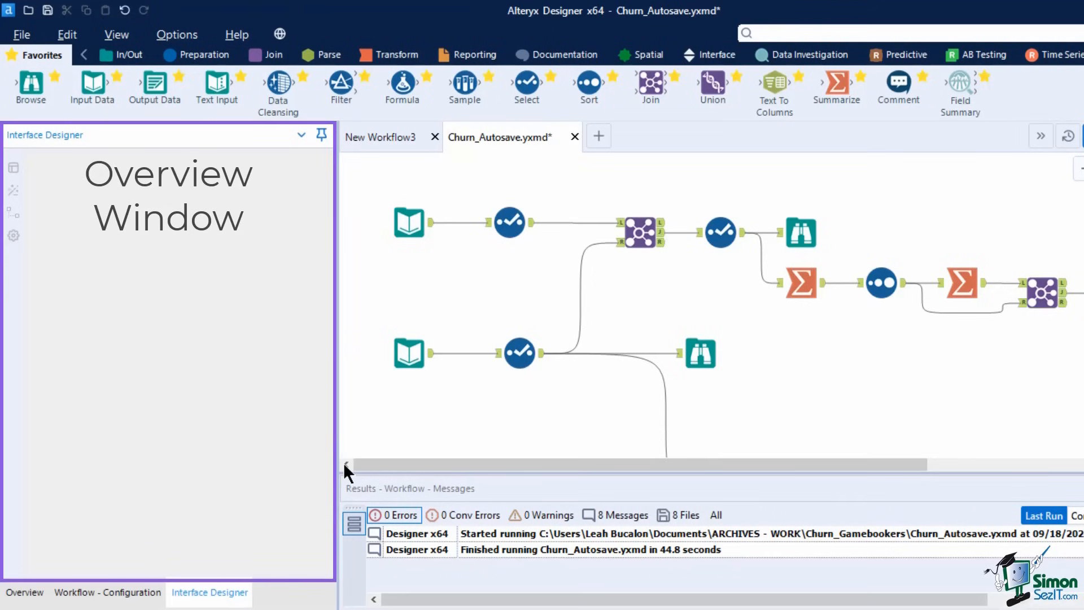
{"action": "left_click", "coordinate": [25, 592]}
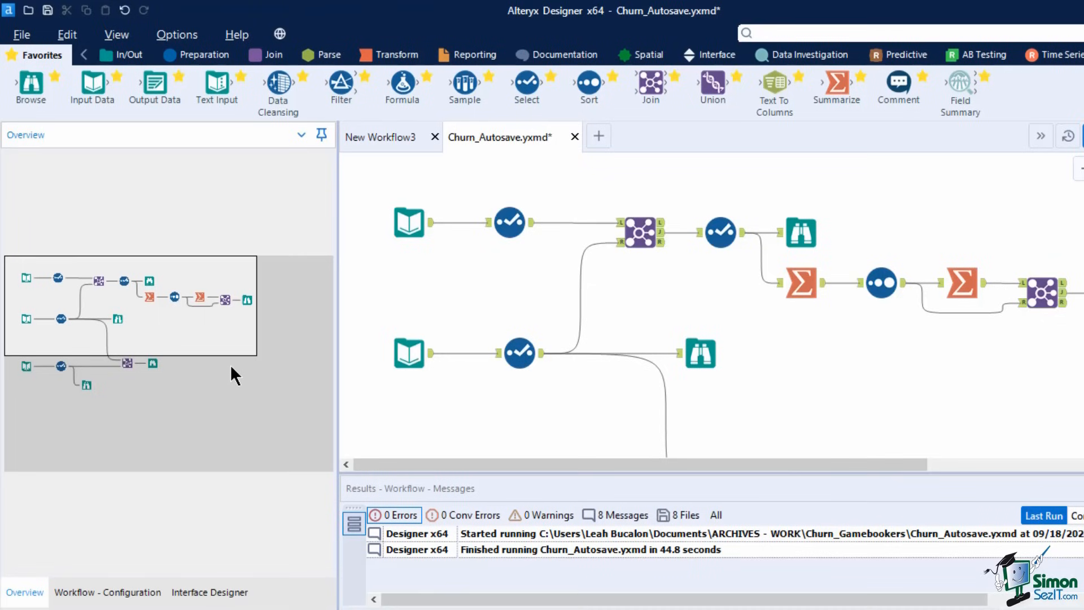
{"action": "mouse_move", "coordinate": [232, 332]}
{"action": "left_mouse_down"}
{"action": "mouse_move", "coordinate": [230, 382]}
{"action": "mouse_move", "coordinate": [232, 339]}
{"action": "left_mouse_up"}
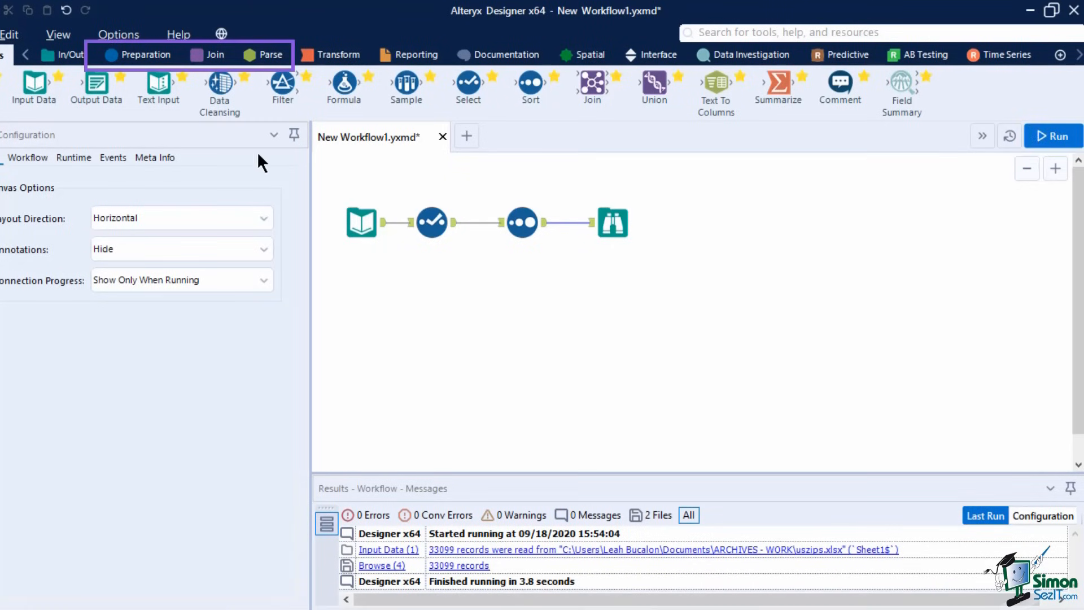
- Run the New Workflow1.yxmd workflow
{"action": "left_click", "coordinate": [122, 35]}
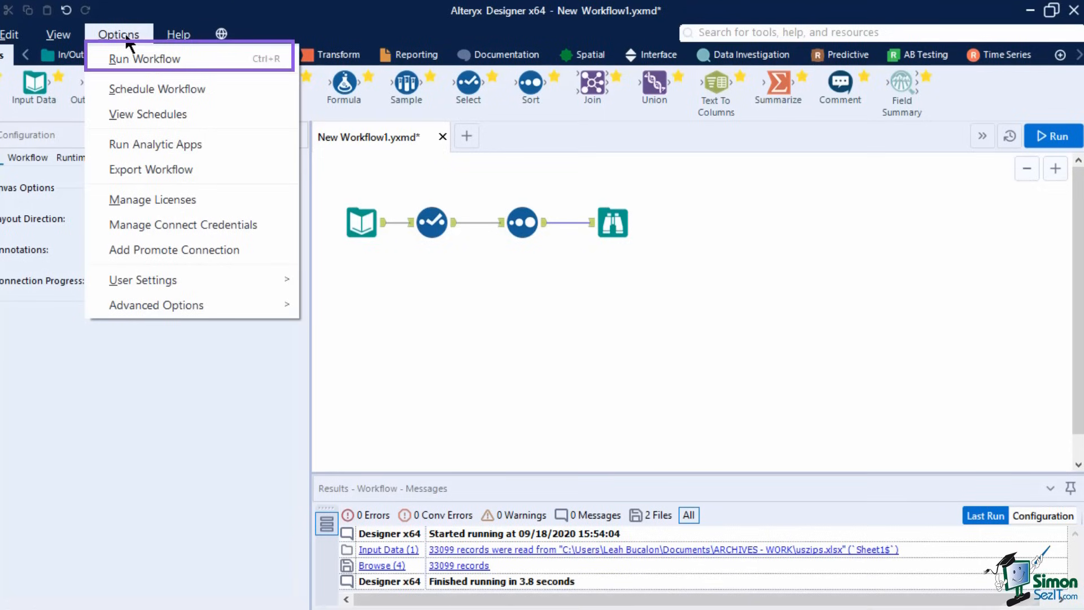
{"action": "left_click", "coordinate": [164, 60]}
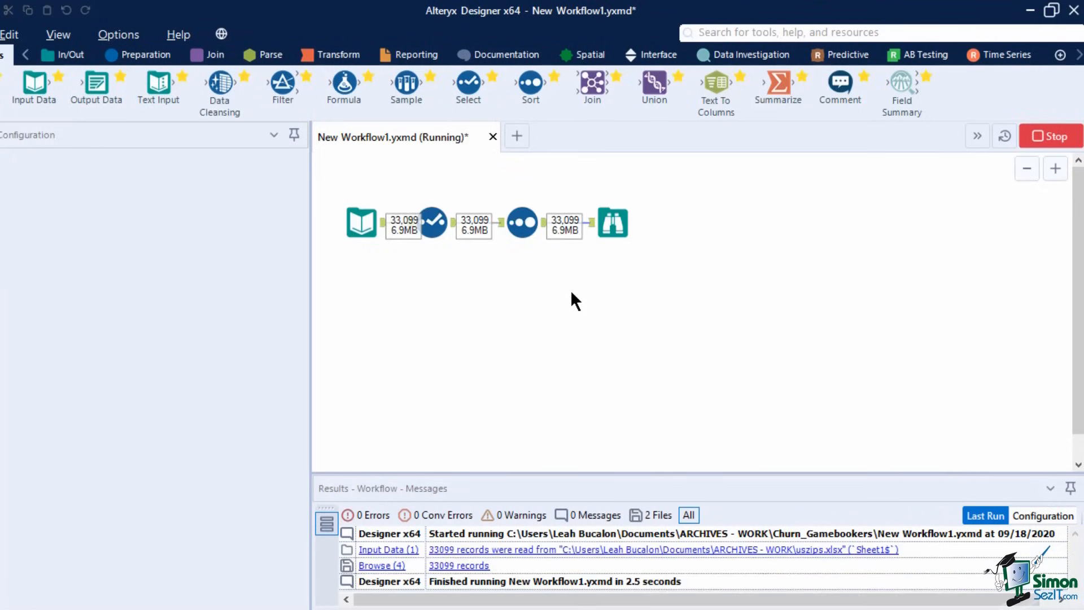
{"action": "left_click", "coordinate": [655, 378]}
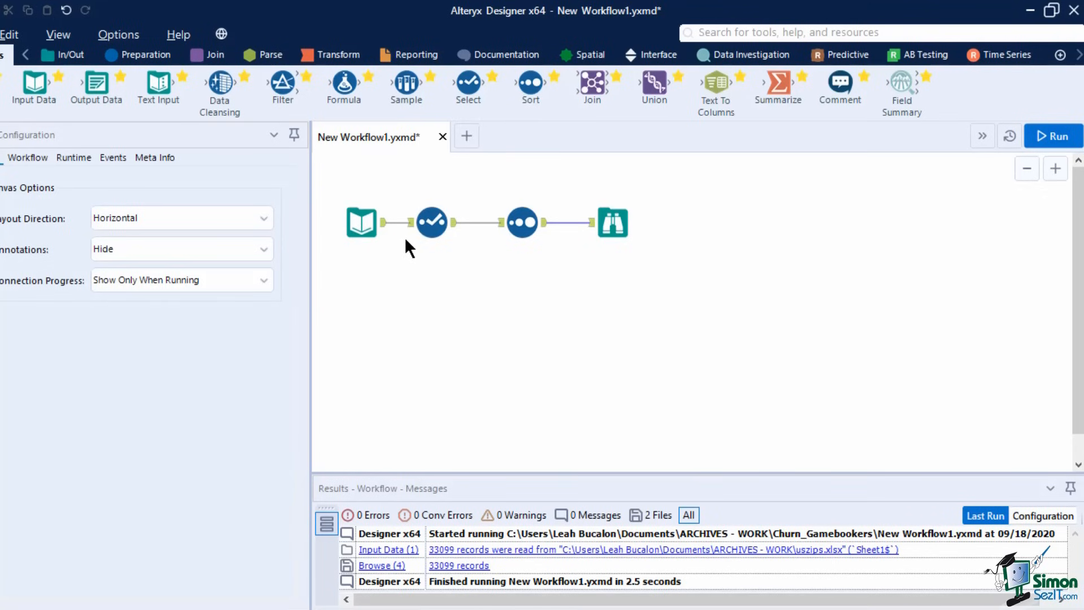
- Inspect the Select tool's field configuration and remove the state_name sort field from the Sort tool
{"action": "left_click", "coordinate": [420, 230]}
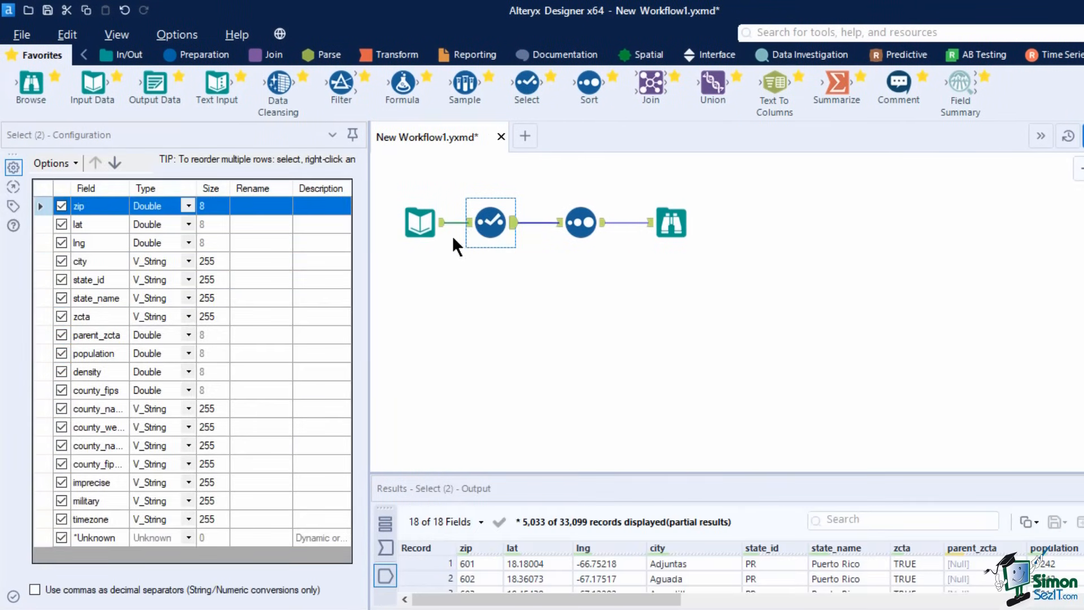
{"action": "left_click", "coordinate": [556, 234]}
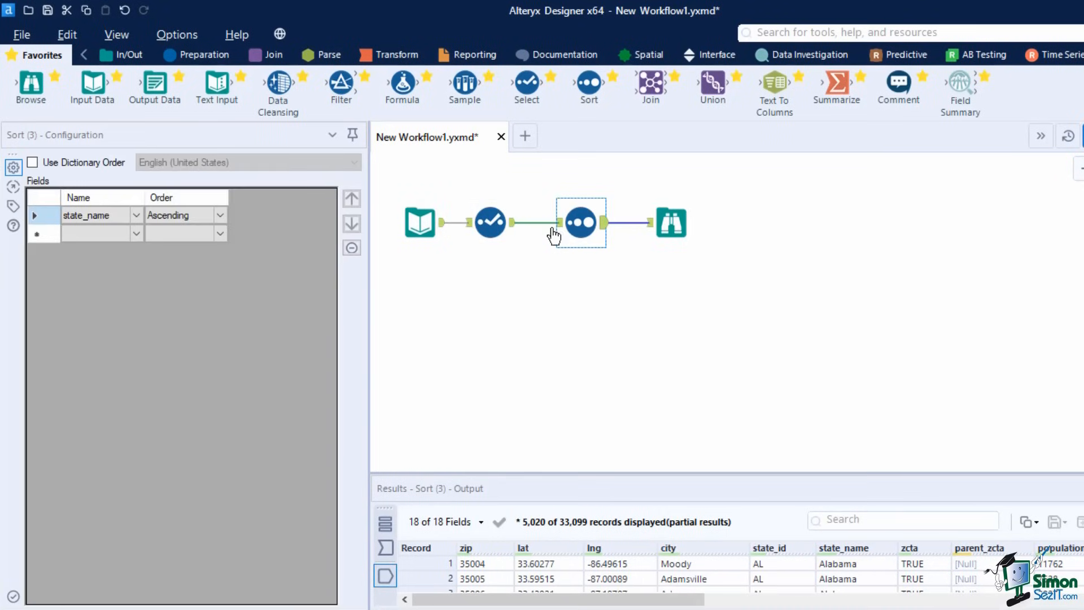
{"action": "left_click", "coordinate": [354, 250]}
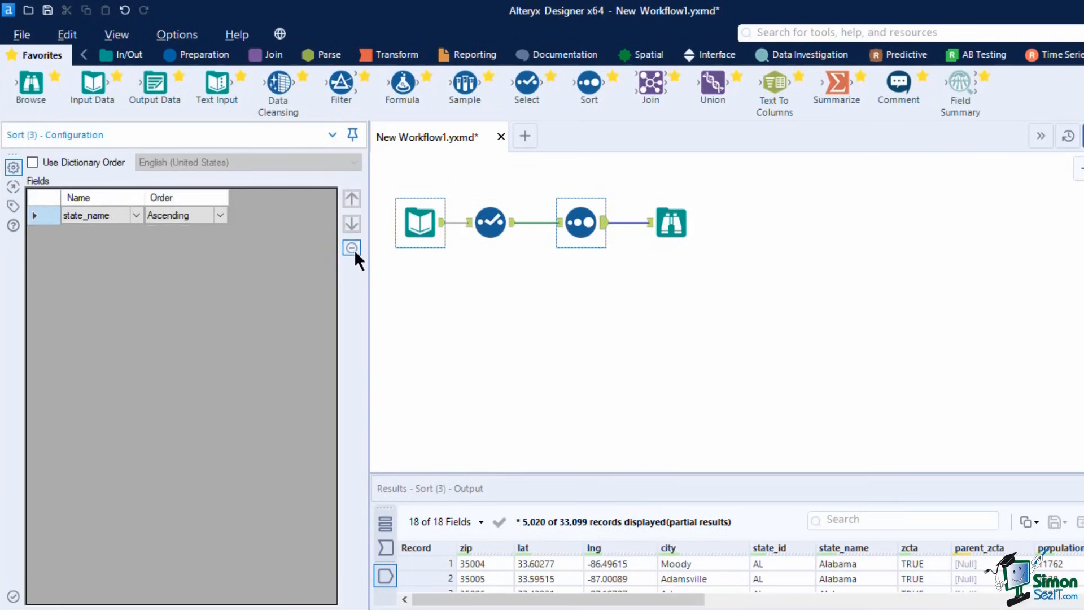
{"action": "left_click", "coordinate": [354, 250]}
{"action": "left_click", "coordinate": [568, 289]}
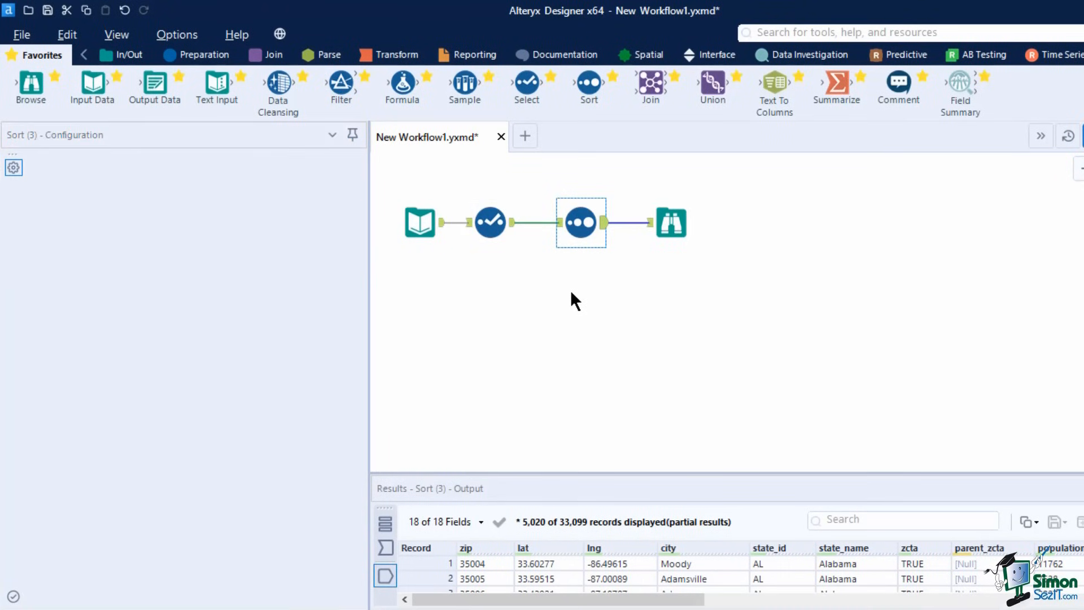
{"action": "left_click", "coordinate": [602, 248]}
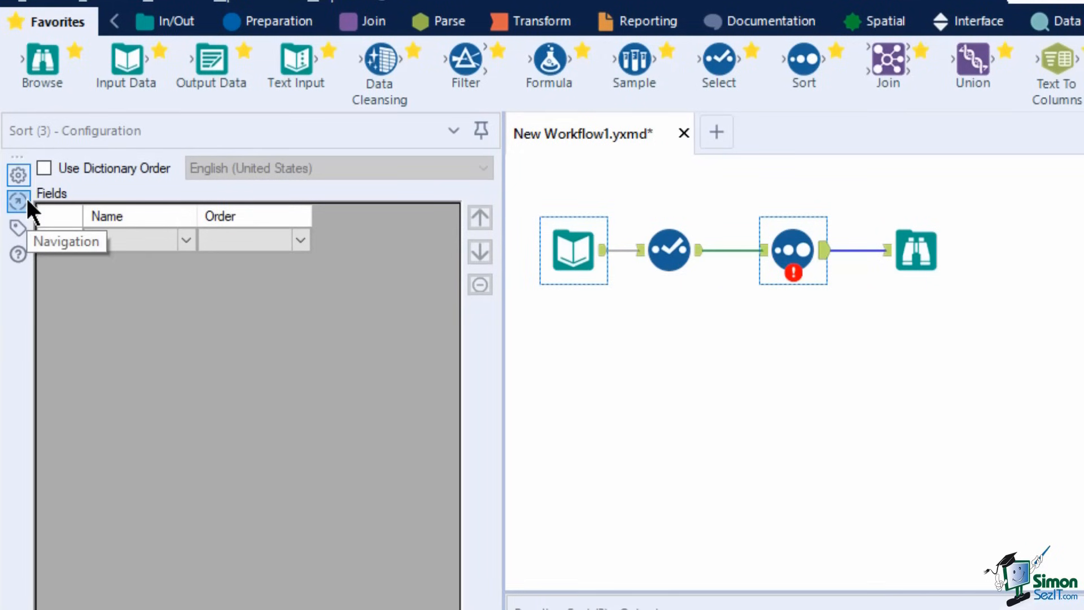
- Make the Sort tool's incoming connection from the Select tool wireless, and revert it to a wired connection
{"action": "left_click", "coordinate": [25, 197]}
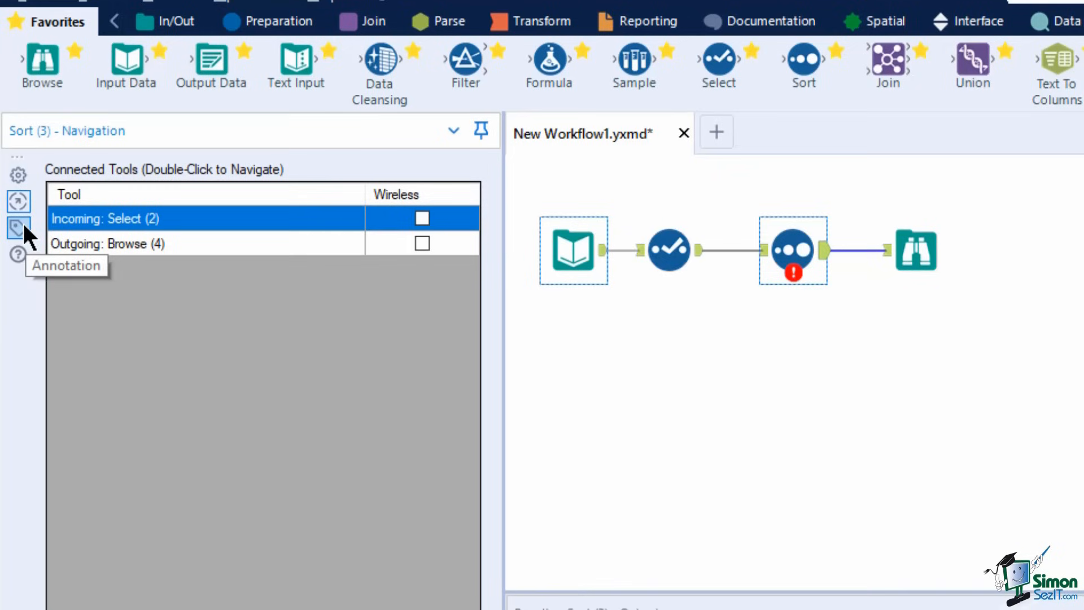
{"action": "left_click", "coordinate": [422, 219]}
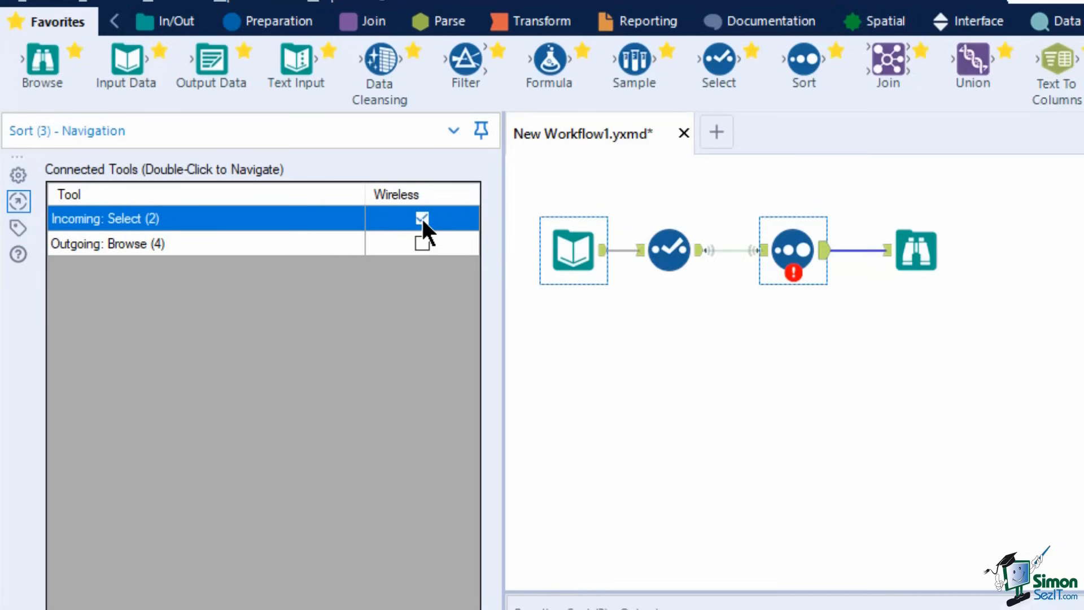
{"action": "left_click", "coordinate": [421, 219]}
- Add the annotation "sort" to the Sort tool and view its annotation display options
{"action": "left_click", "coordinate": [22, 228]}
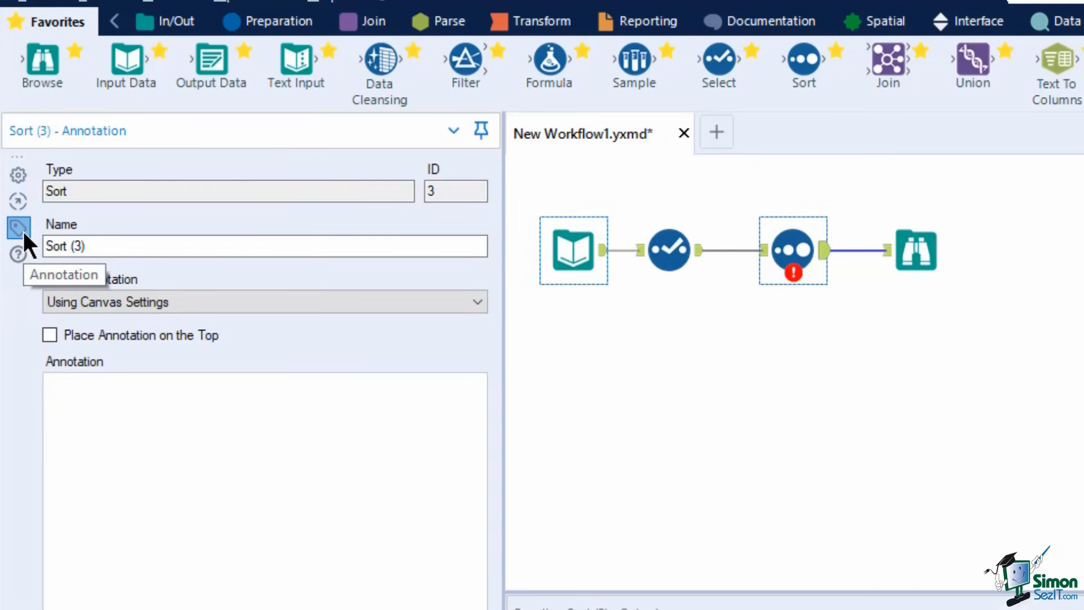
{"action": "left_click", "coordinate": [255, 246]}
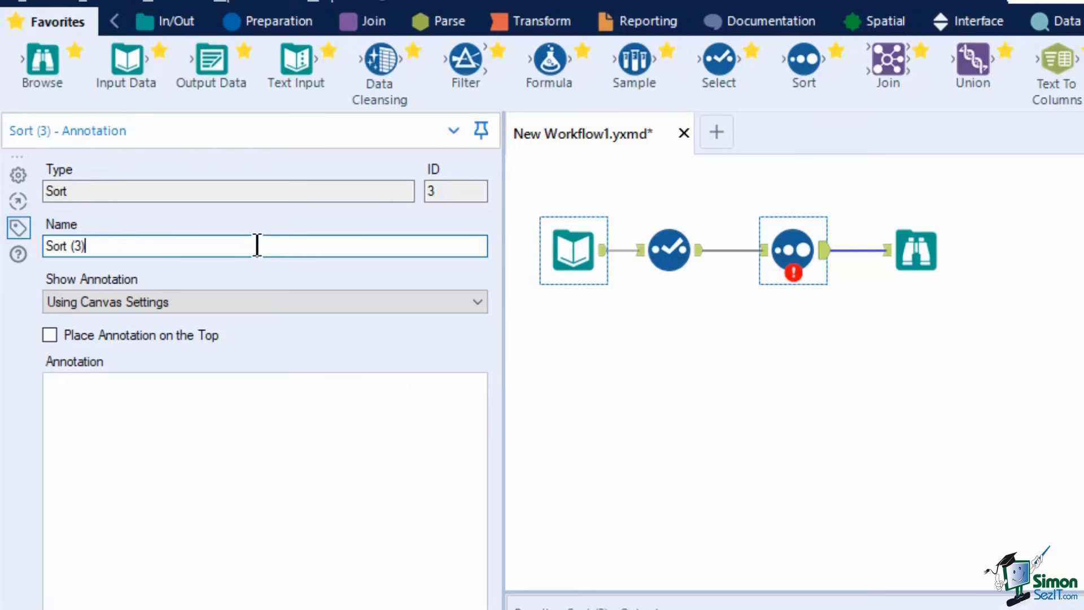
{"action": "left_click", "coordinate": [180, 399]}
{"action": "type", "text": "sort"}
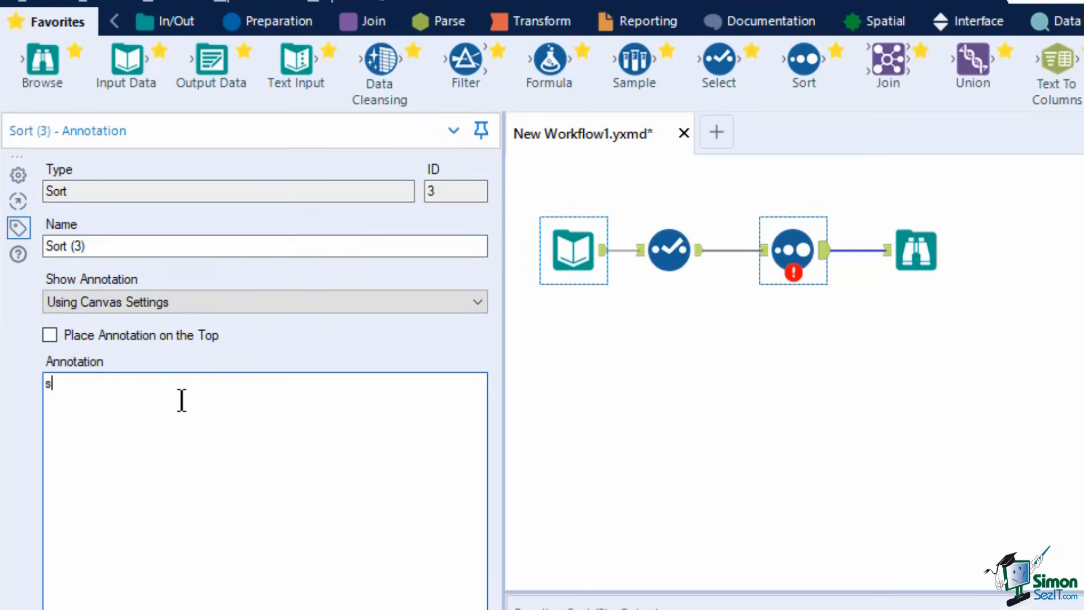
{"action": "left_click", "coordinate": [264, 297]}
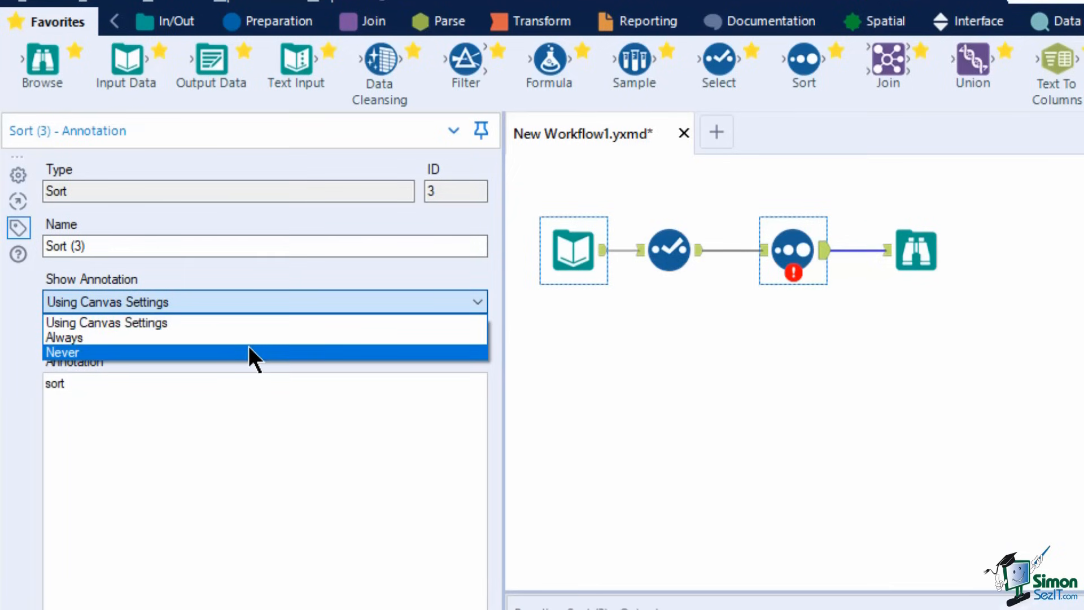
{"action": "left_click", "coordinate": [641, 427]}
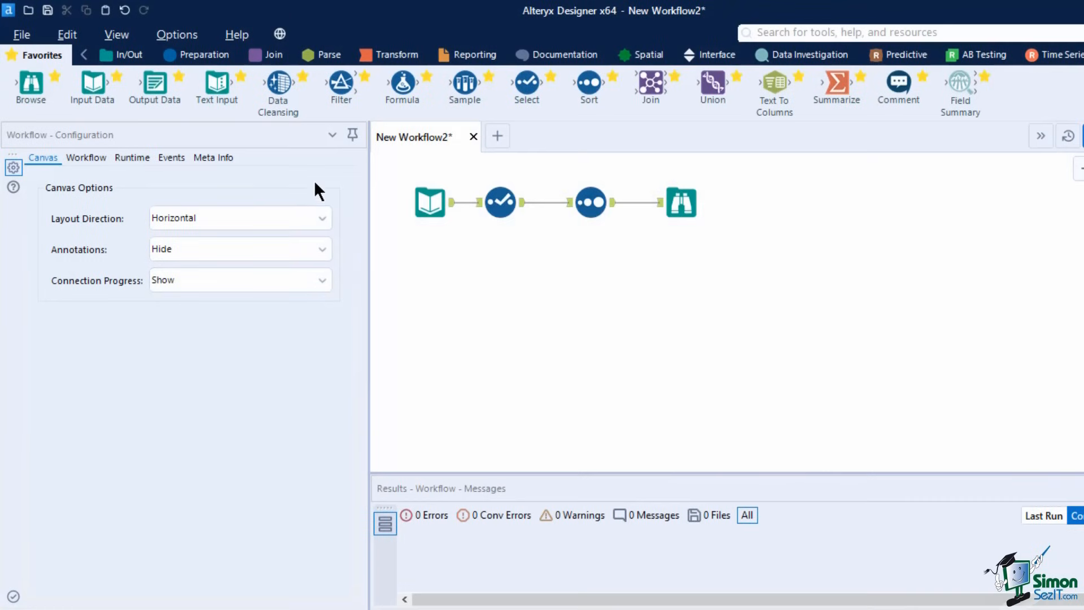
- Save the workflow as New Workflow2.yxmd in the Churn_Gamebookers folder
{"action": "left_click", "coordinate": [22, 35]}
{"action": "left_click", "coordinate": [66, 159]}
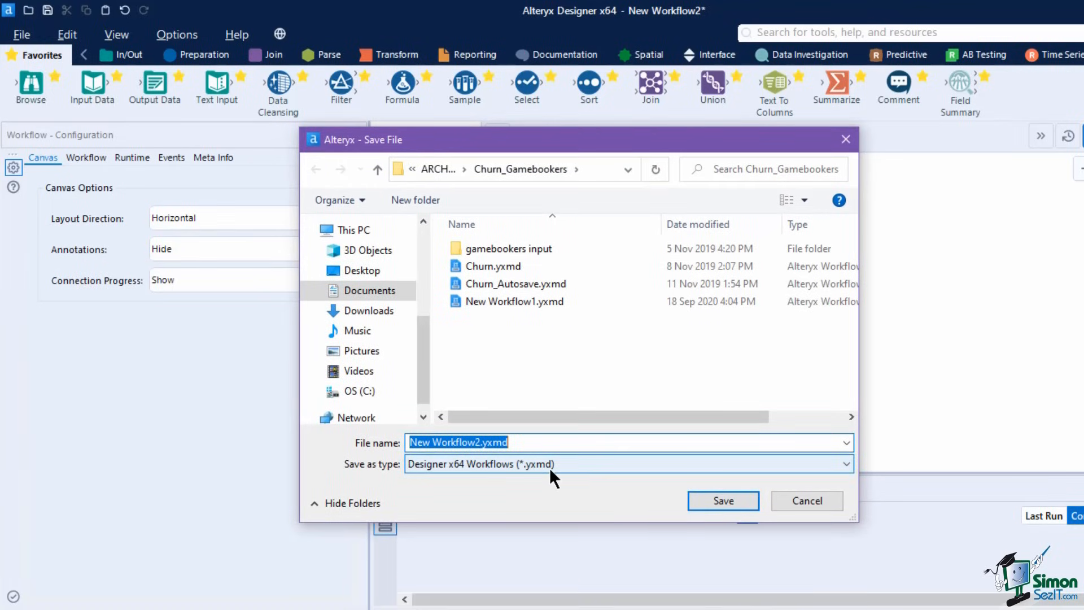
{"action": "left_click", "coordinate": [713, 500]}
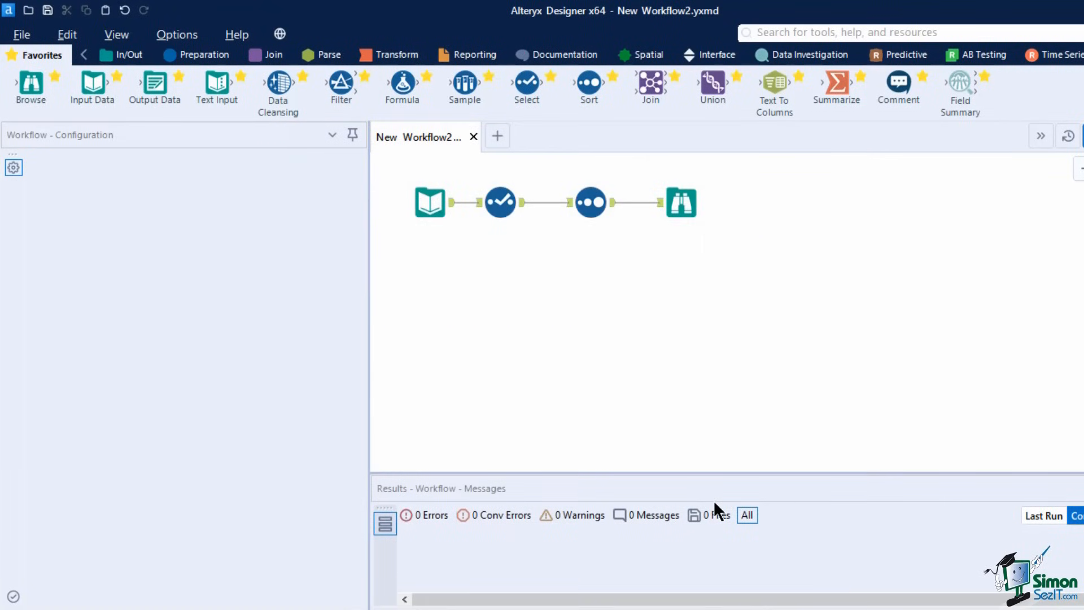
- Export the workflow together with its uszips.xlsx asset as the package New Workflow2.yxzp in the Churn_Gamebookers folder
{"action": "left_click", "coordinate": [198, 34]}
{"action": "left_click", "coordinate": [219, 167]}
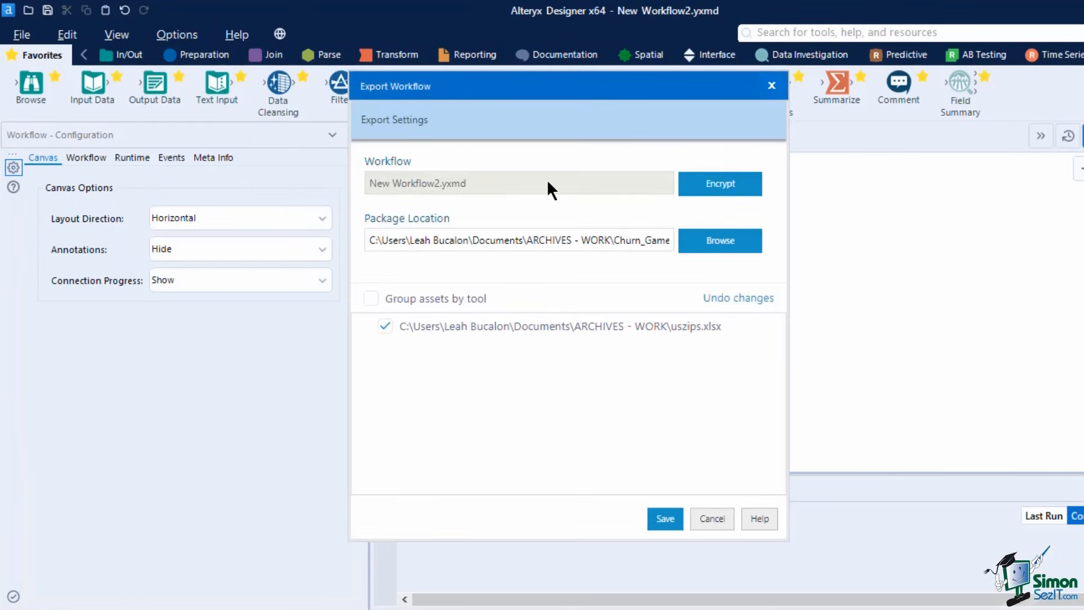
{"action": "left_click_drag", "start_coordinate": [568, 240], "coordinate": [898, 247]}
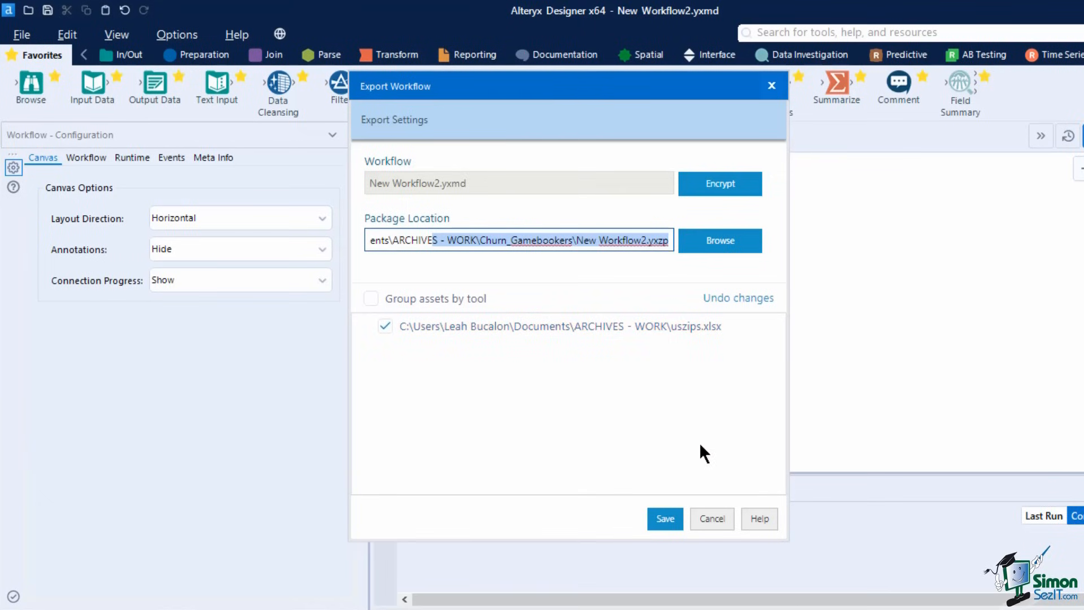
{"action": "left_click", "coordinate": [670, 518]}
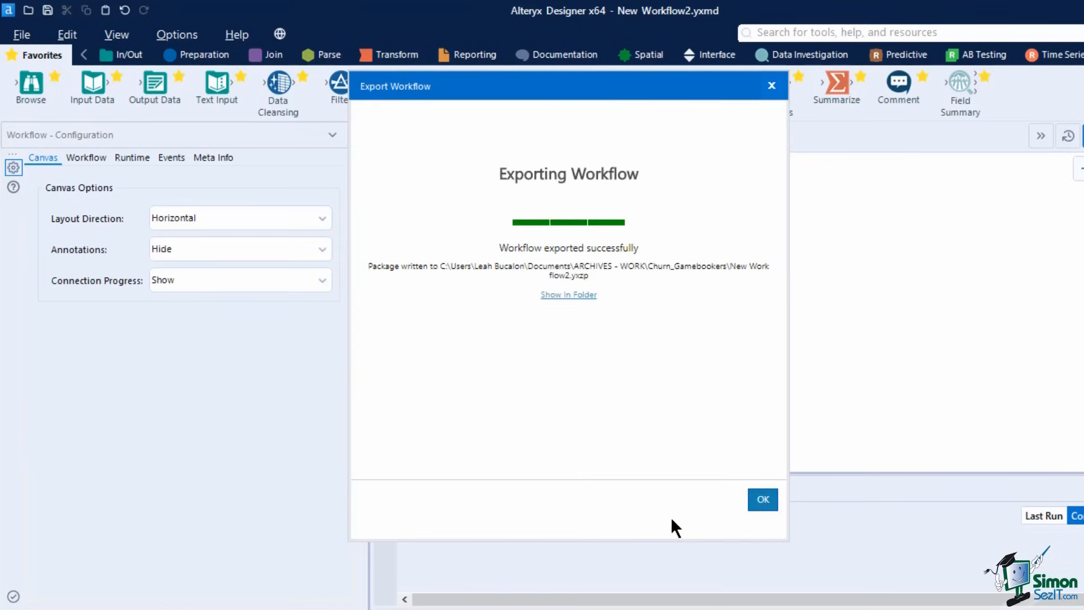
{"action": "left_click", "coordinate": [763, 500]}
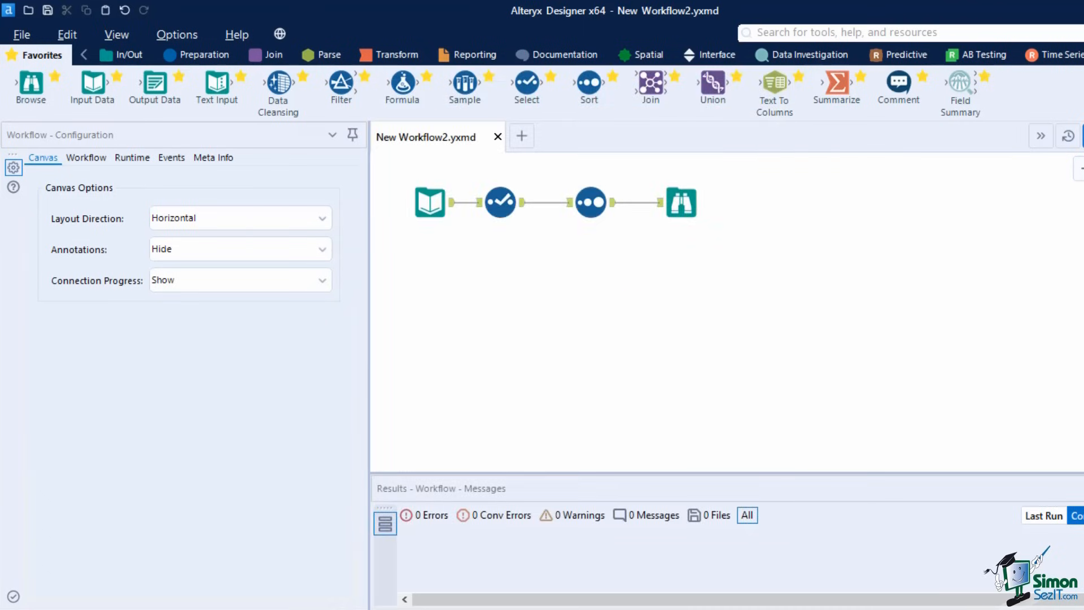
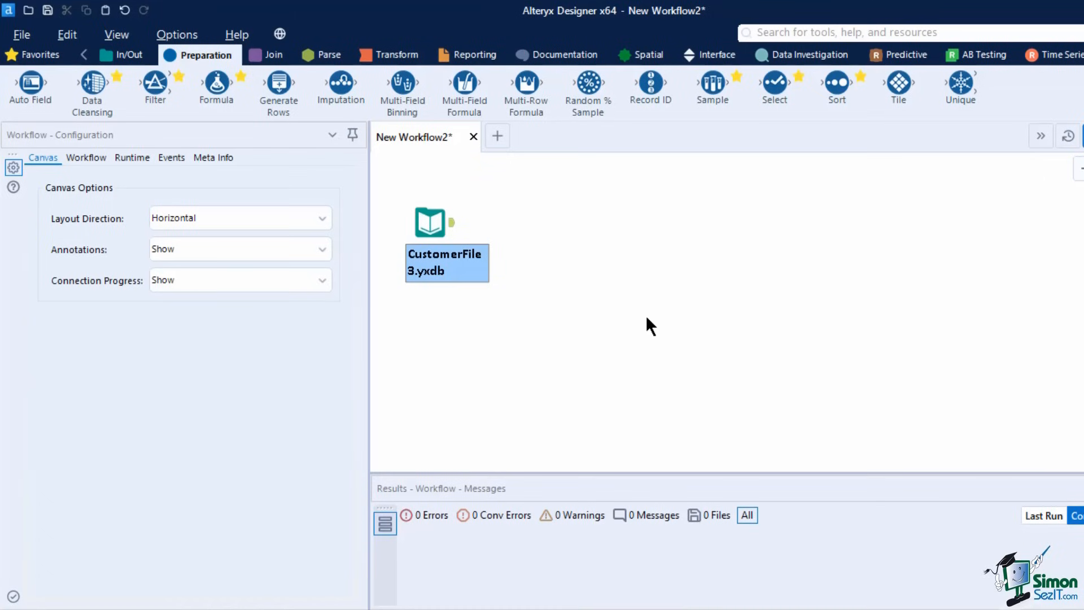
- Add a Select tool to the canvas, connected to the output of the CustomerFile3.yxdb Input Data tool
{"action": "left_click", "coordinate": [431, 220]}
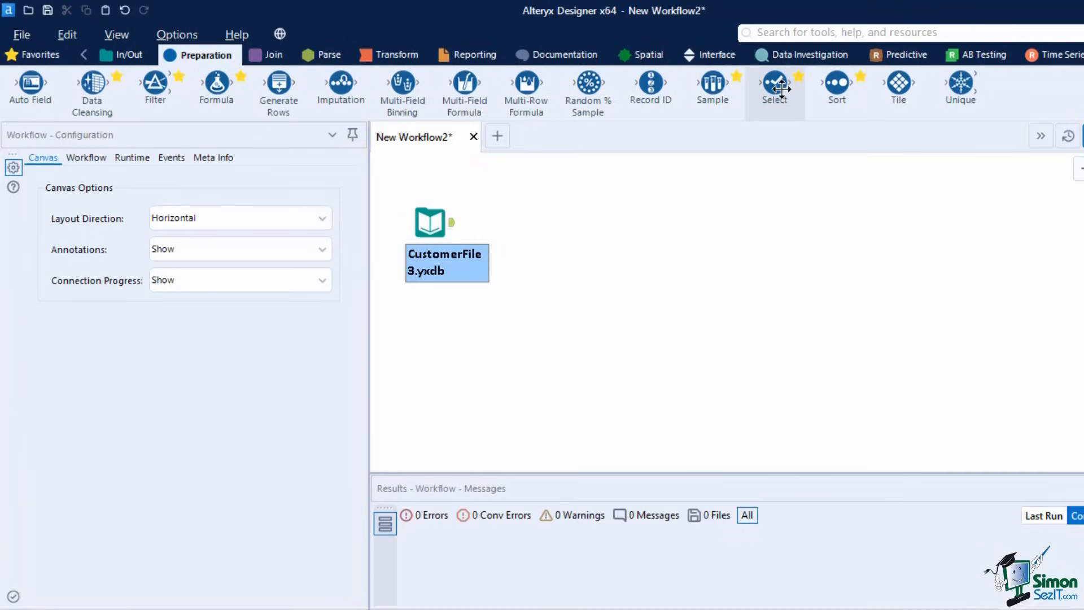
{"action": "left_click_drag", "start_coordinate": [781, 88], "coordinate": [553, 233]}
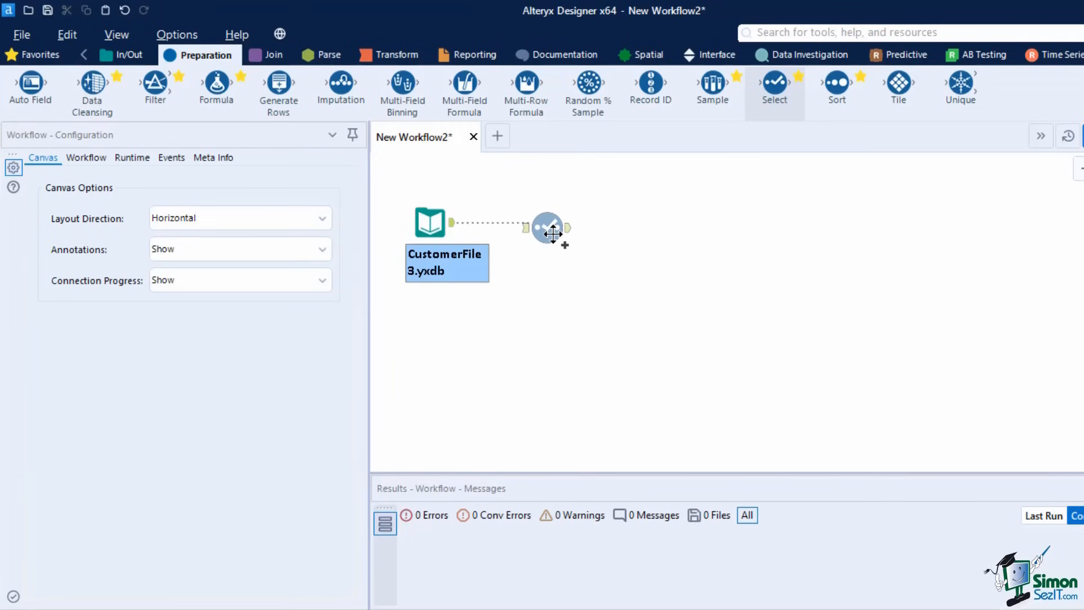
{"action": "left_click_drag", "start_coordinate": [552, 233], "coordinate": [552, 233]}
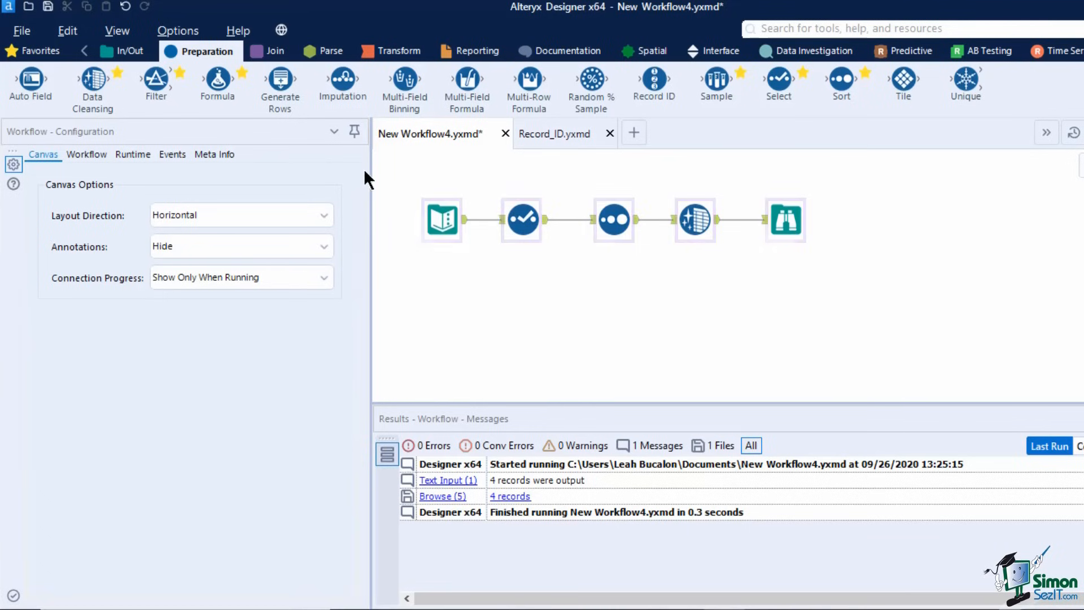
- Add a Record ID tool below the Select tool in New Workflow4.yxmd, branching from the Text Input tool
{"action": "left_click_drag", "start_coordinate": [653, 86], "coordinate": [510, 287]}
{"action": "left_click", "coordinate": [695, 322]}
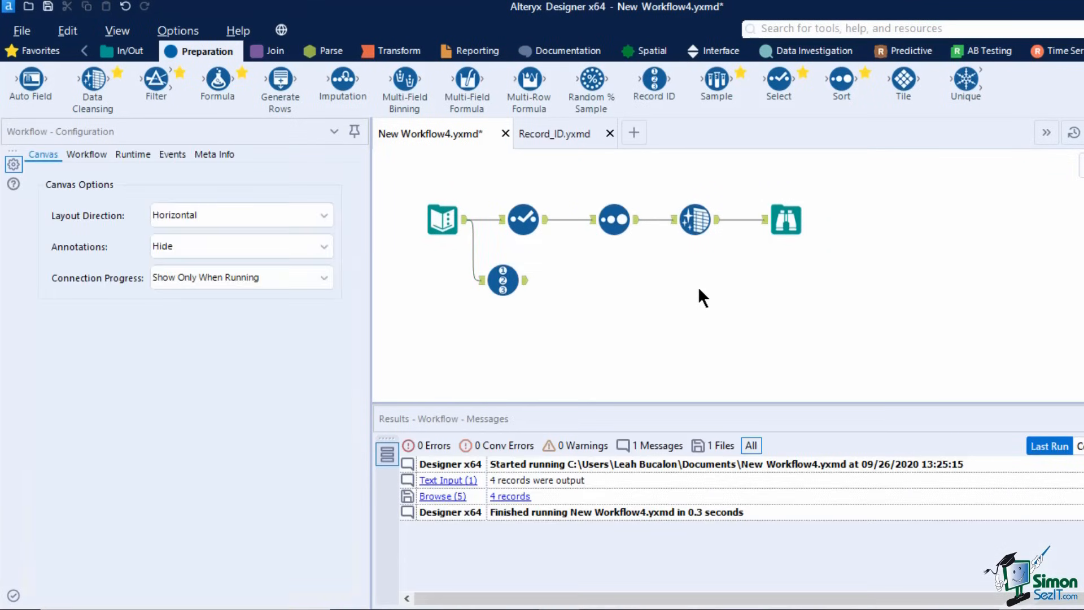
- Open the Record ID tool's example workflow, read through its explanations, and close it
{"action": "mouse_move", "coordinate": [653, 83]}
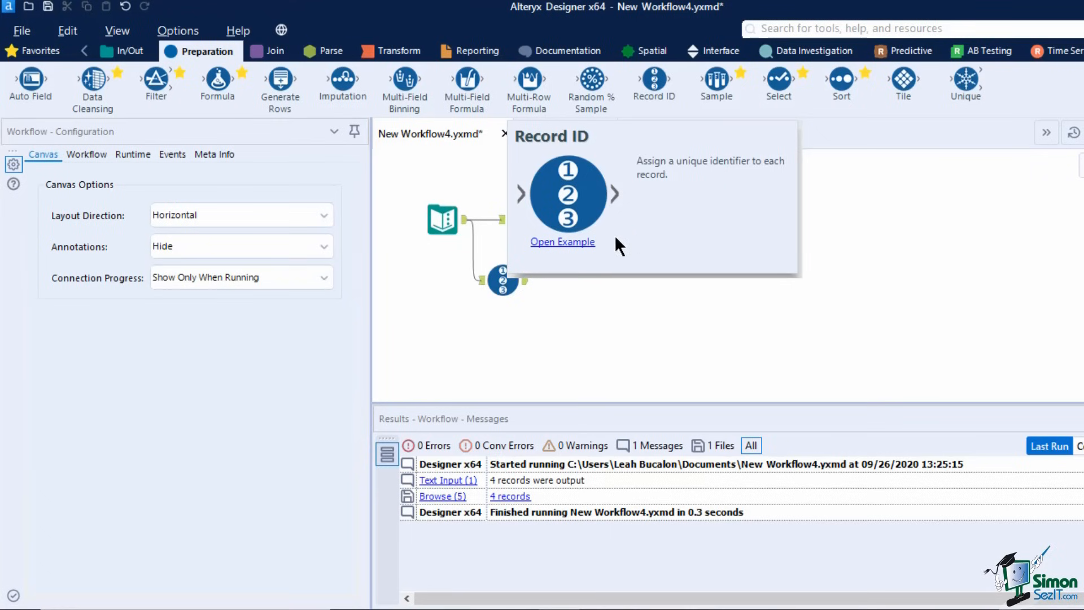
{"action": "left_click", "coordinate": [561, 243]}
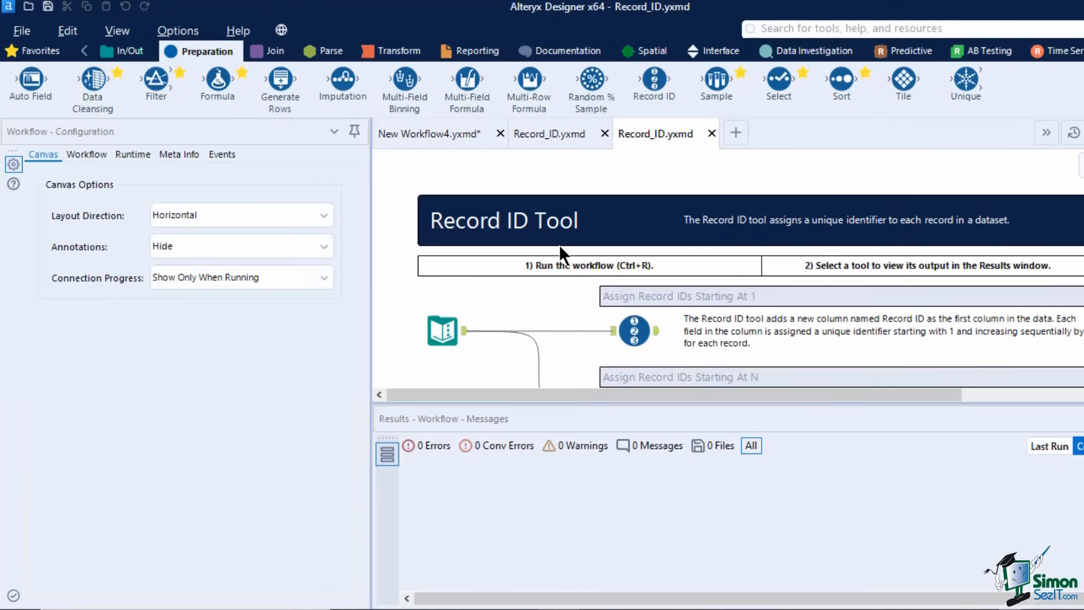
{"action": "scroll", "coordinate": [616, 344], "scroll_direction": "down", "scroll_amount": 3}
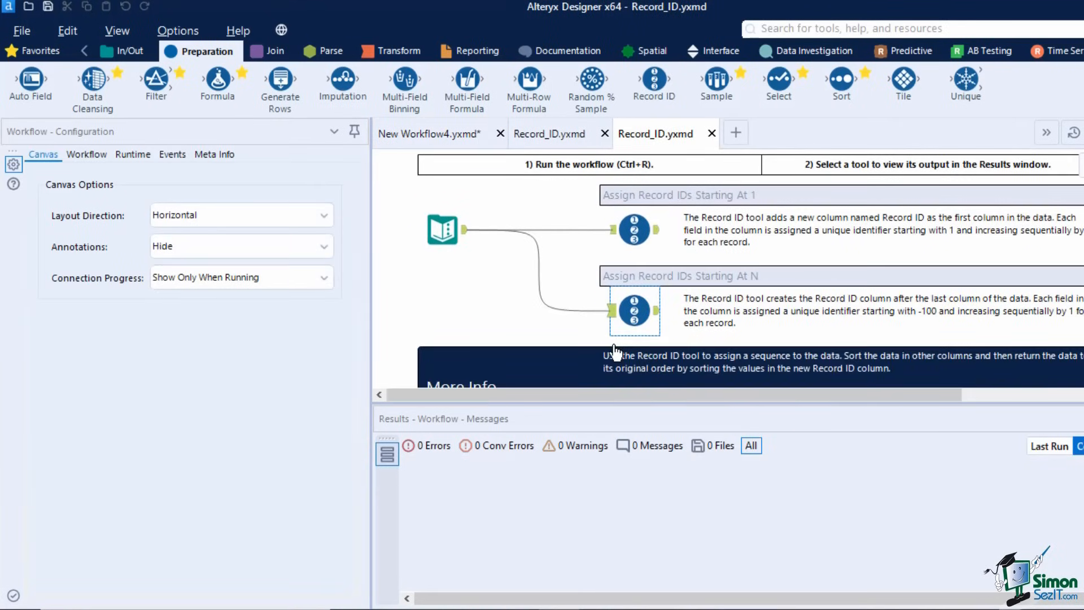
{"action": "scroll", "coordinate": [614, 352], "scroll_direction": "down", "scroll_amount": 3}
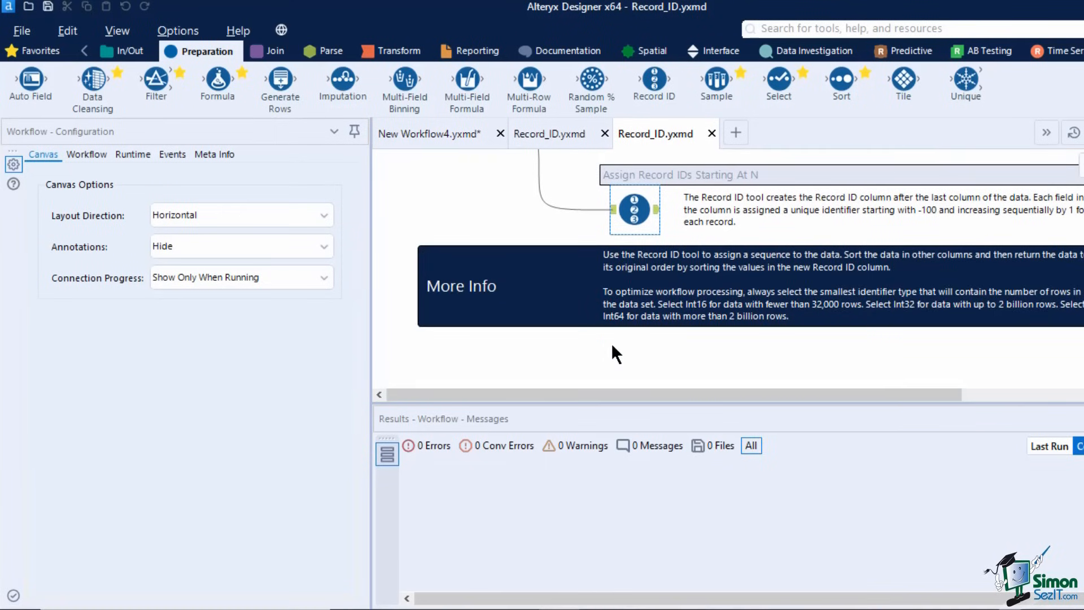
{"action": "scroll", "coordinate": [616, 354], "scroll_direction": "down", "scroll_amount": 1}
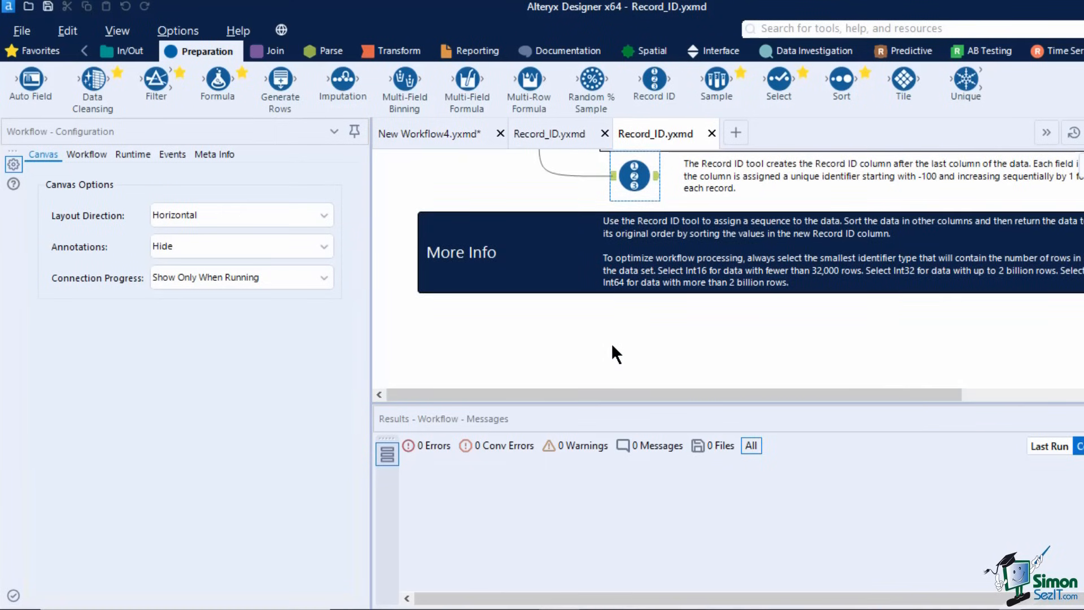
{"action": "left_click", "coordinate": [712, 132]}
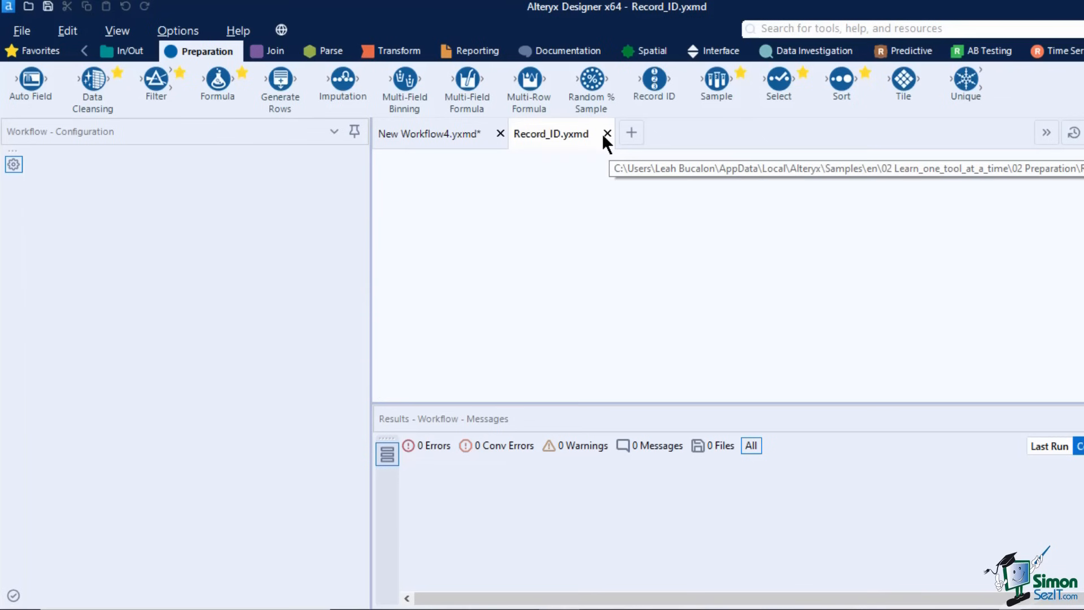
- Try to insert a Tool Container from the Documentation category on the empty canvas near the Record ID tool
{"action": "right_click", "coordinate": [598, 299]}
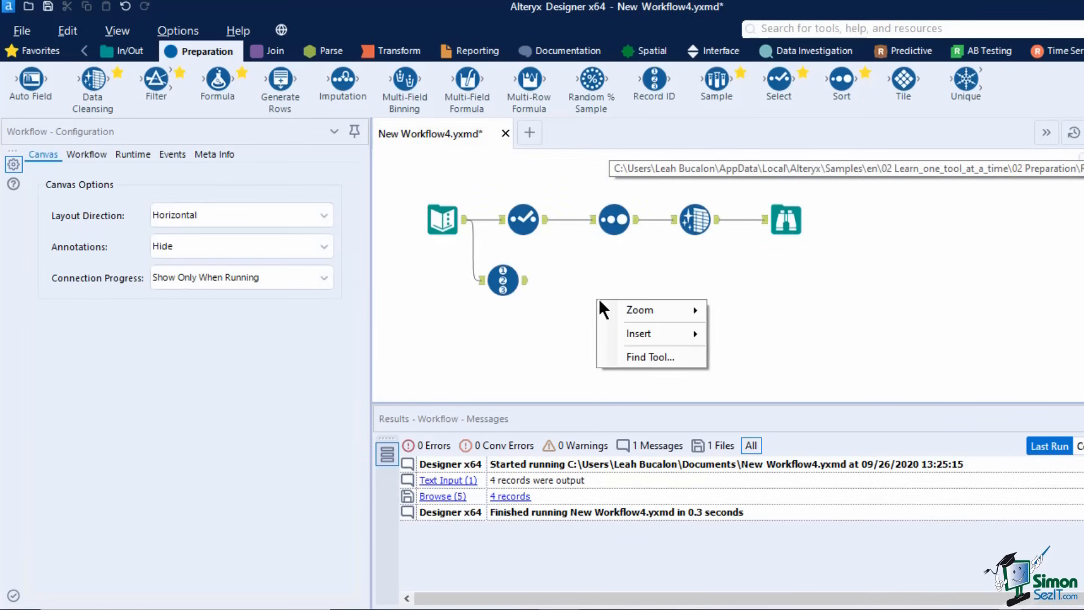
{"action": "mouse_move", "coordinate": [635, 331]}
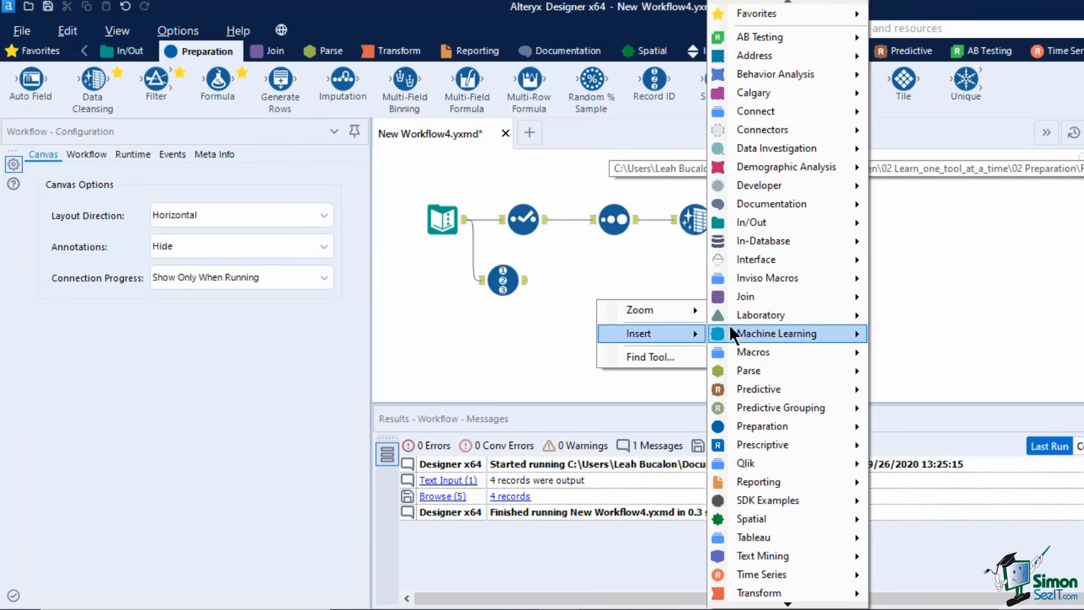
{"action": "mouse_move", "coordinate": [798, 202]}
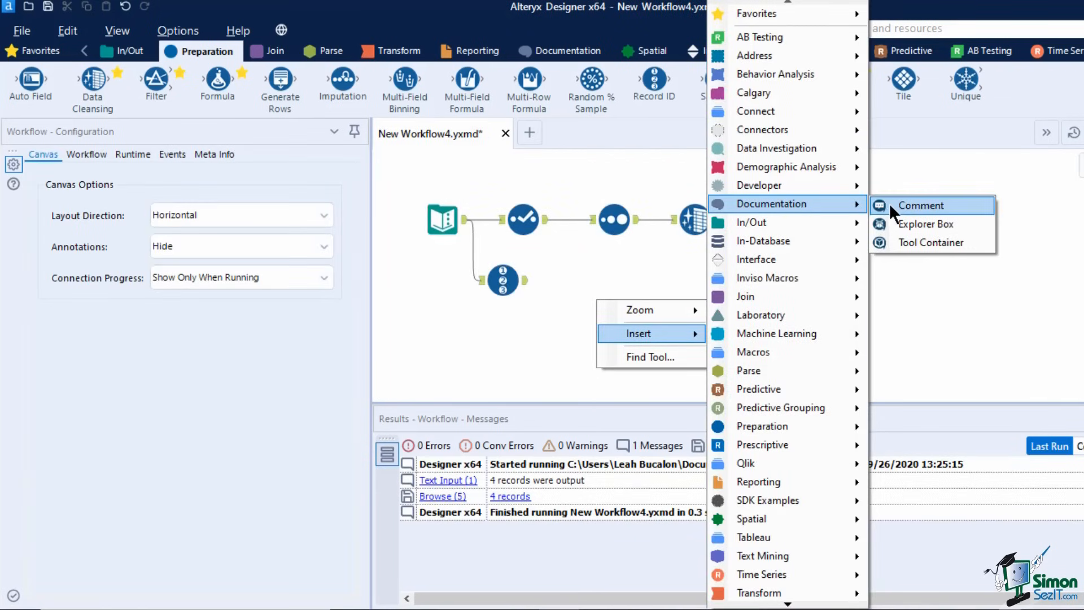
{"action": "left_click", "coordinate": [892, 239]}
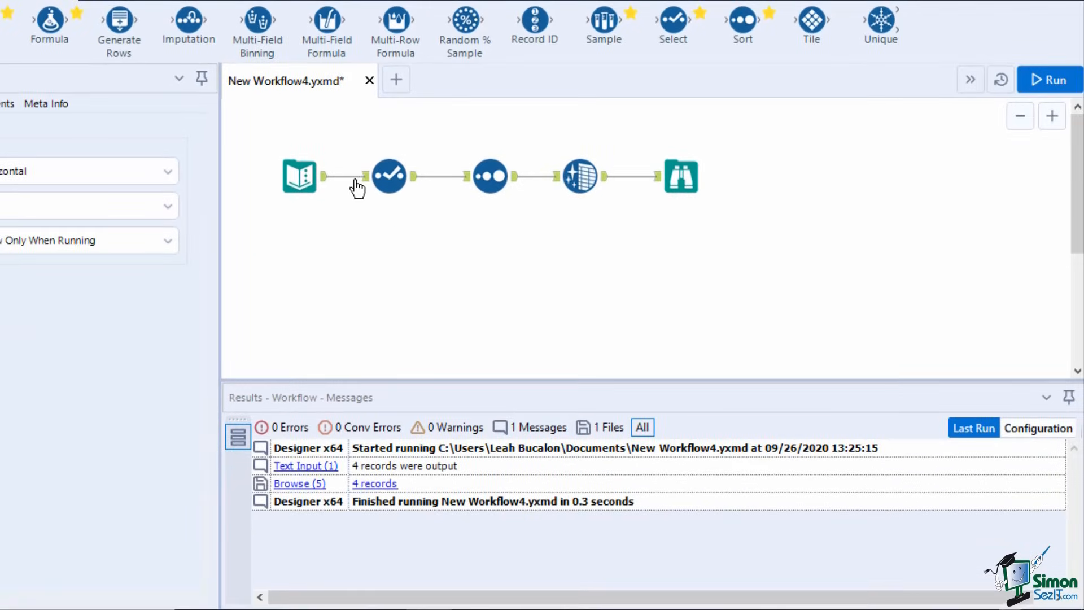
- View the data at the Select tool's input and the Sort tool's output in New Workflow4.yxmd
{"action": "left_click", "coordinate": [371, 198]}
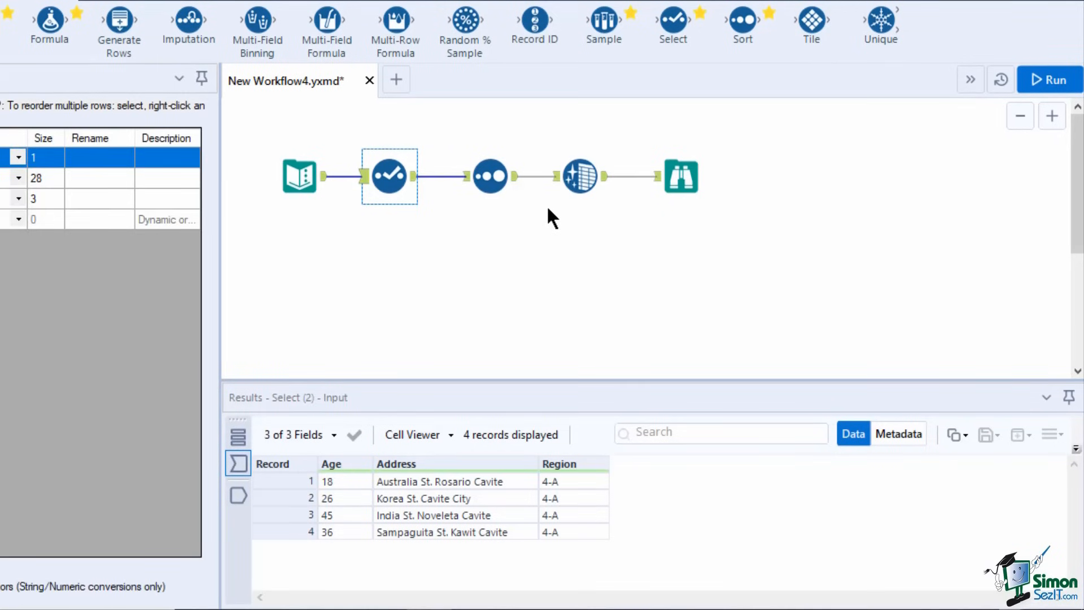
{"action": "left_click", "coordinate": [517, 186]}
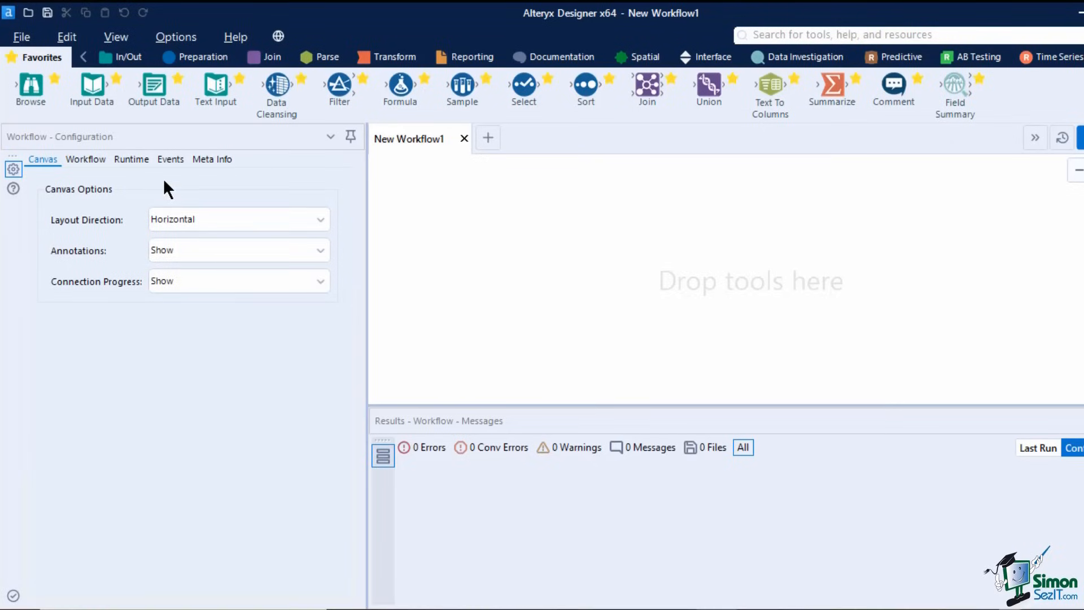
- Add an Input Data tool to the empty New Workflow1 canvas
{"action": "left_click", "coordinate": [127, 57]}
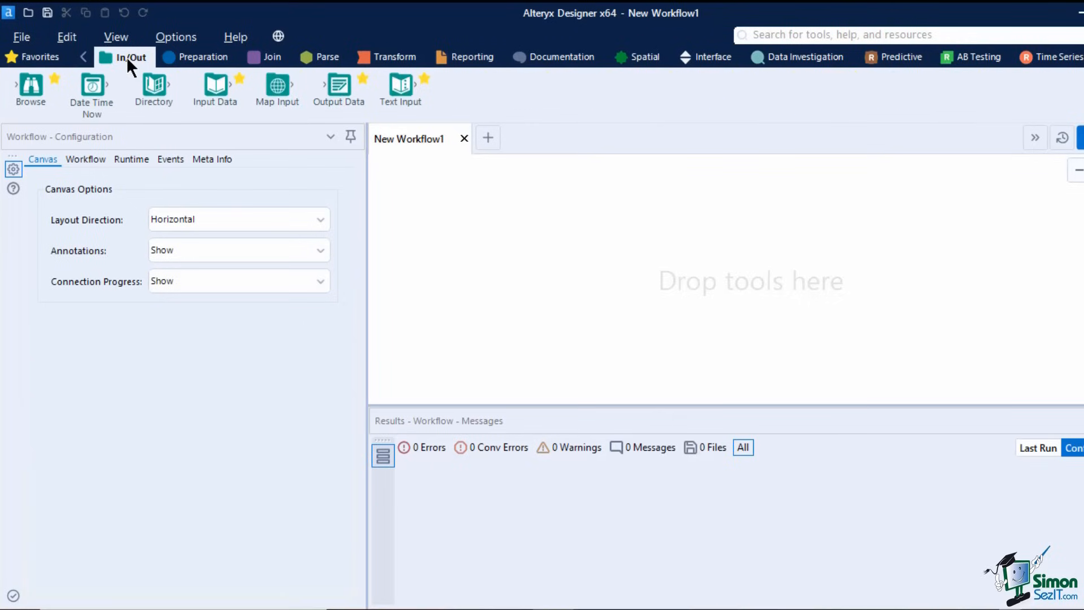
{"action": "left_click_drag", "start_coordinate": [215, 86], "coordinate": [427, 203]}
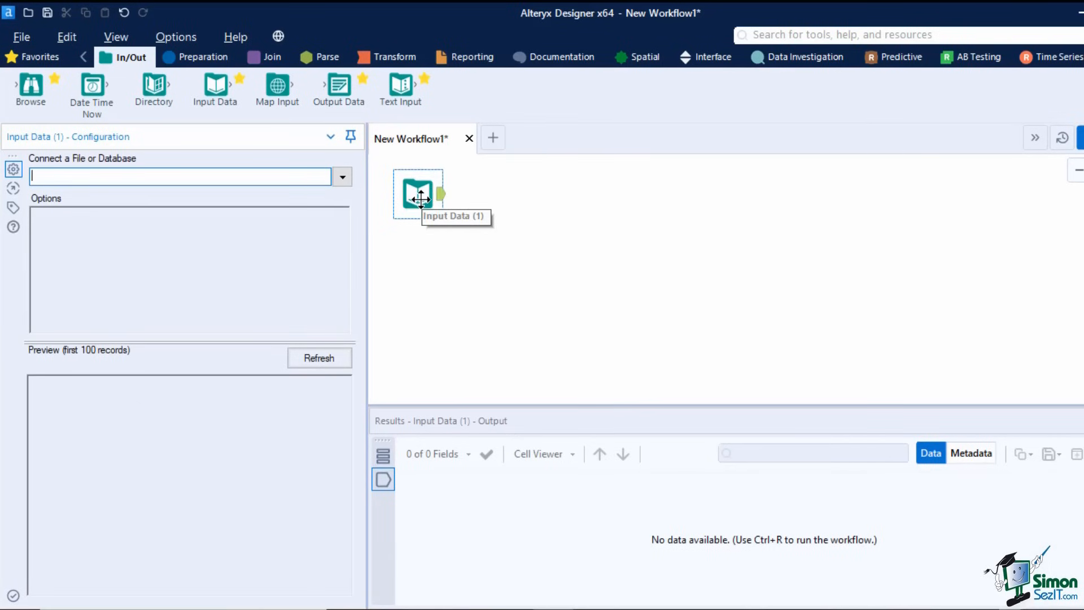
- Connect the Input Data tool to Sheet1 of uszips.xlsx, looking over the supported file types and data sources first
{"action": "left_click", "coordinate": [342, 177]}
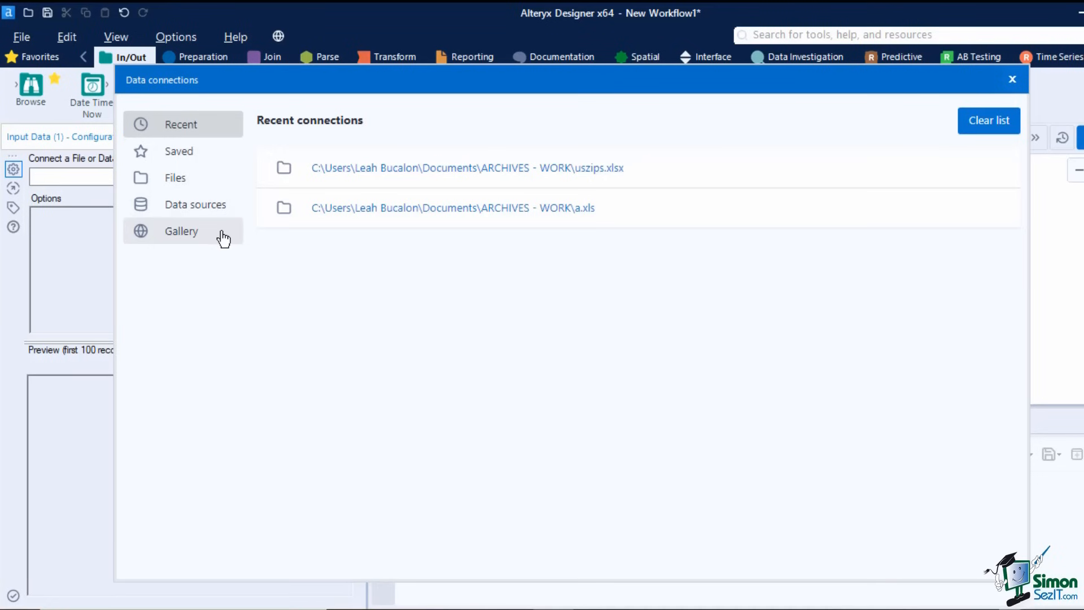
{"action": "left_click", "coordinate": [218, 182]}
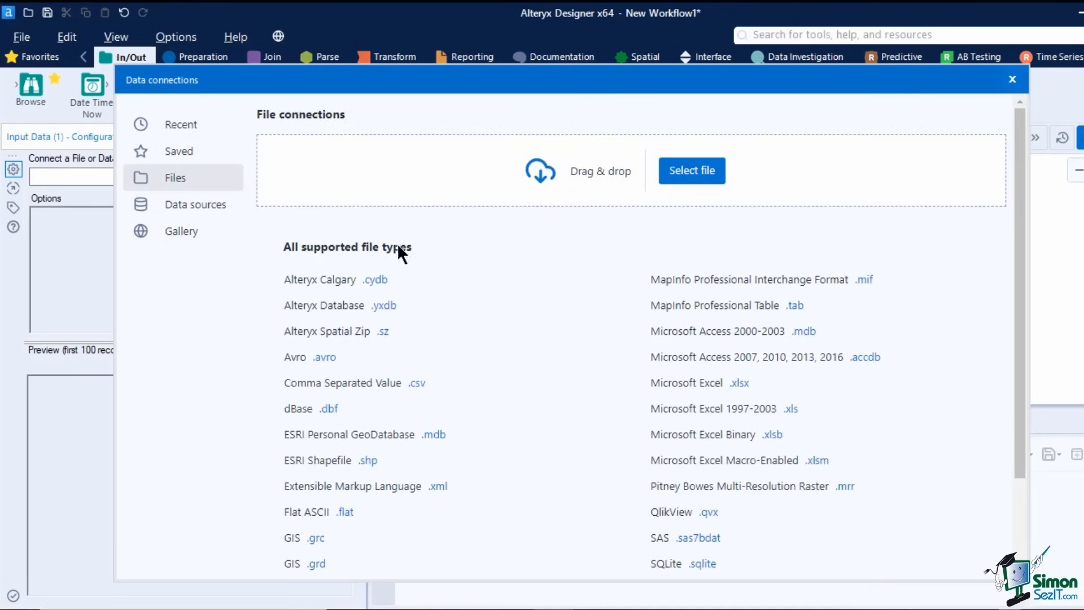
{"action": "left_click", "coordinate": [226, 213]}
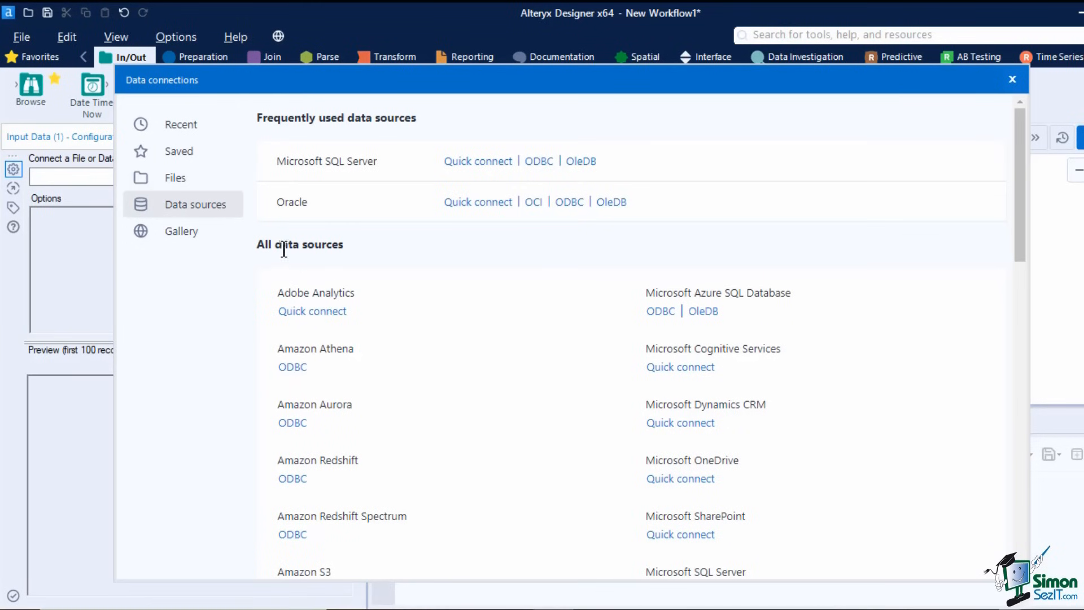
{"action": "left_click", "coordinate": [204, 181]}
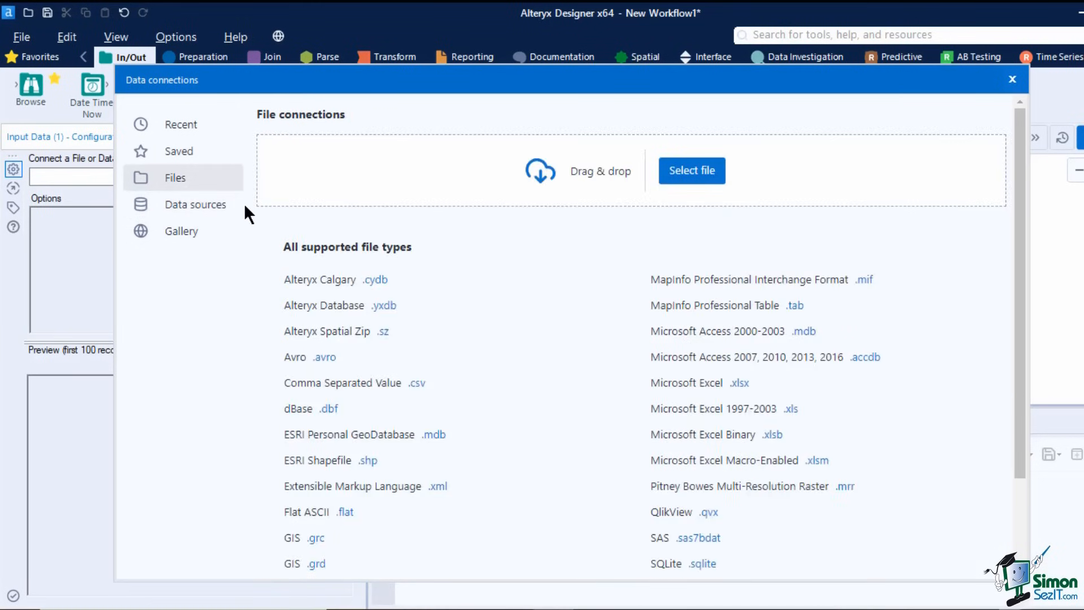
{"action": "left_click", "coordinate": [672, 175]}
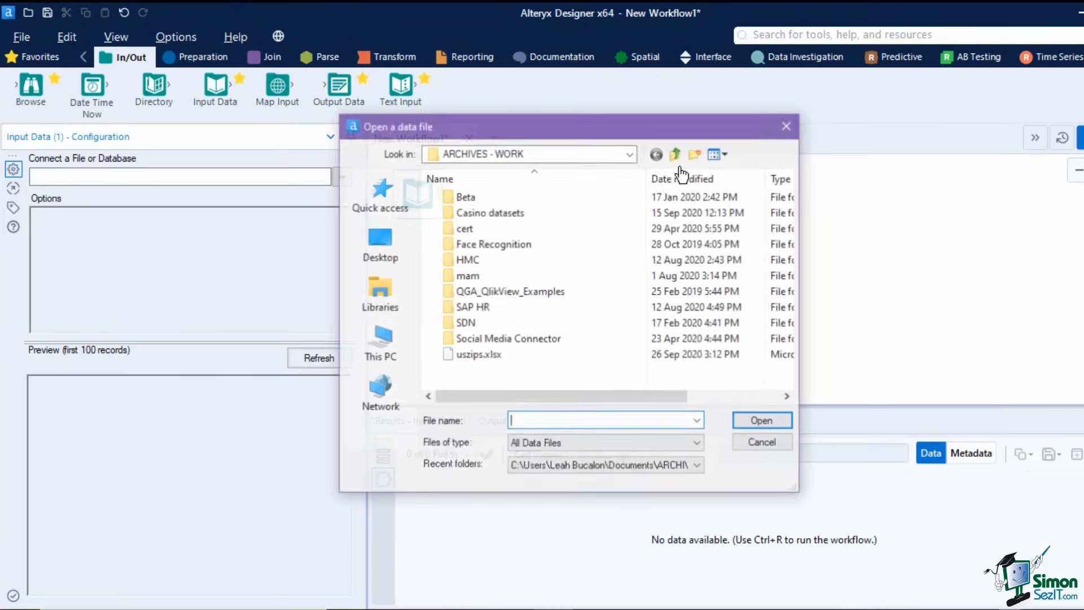
{"action": "left_click", "coordinate": [477, 354]}
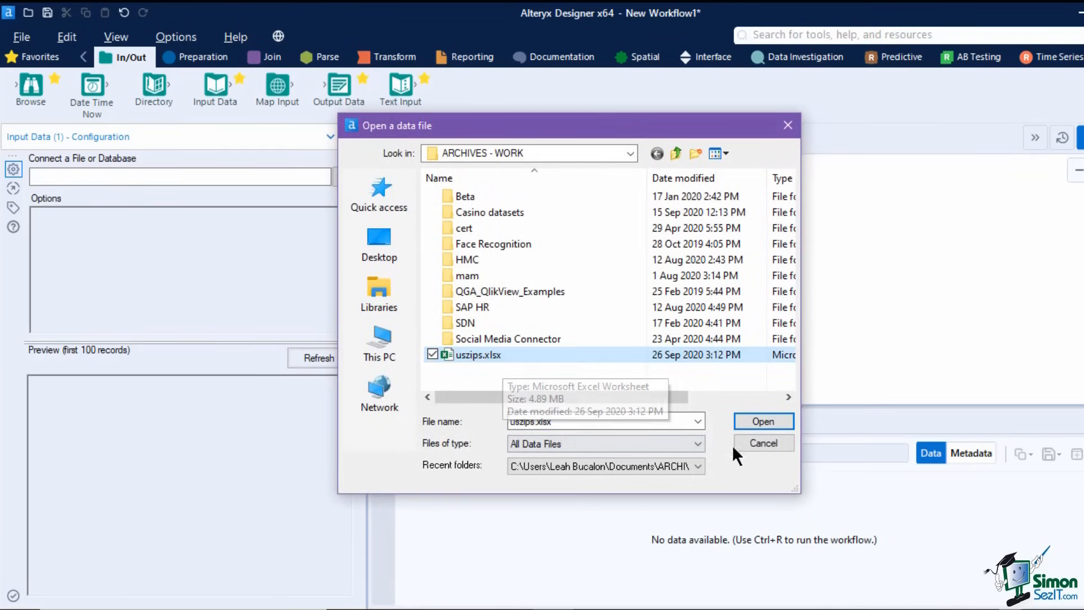
{"action": "left_click", "coordinate": [762, 421]}
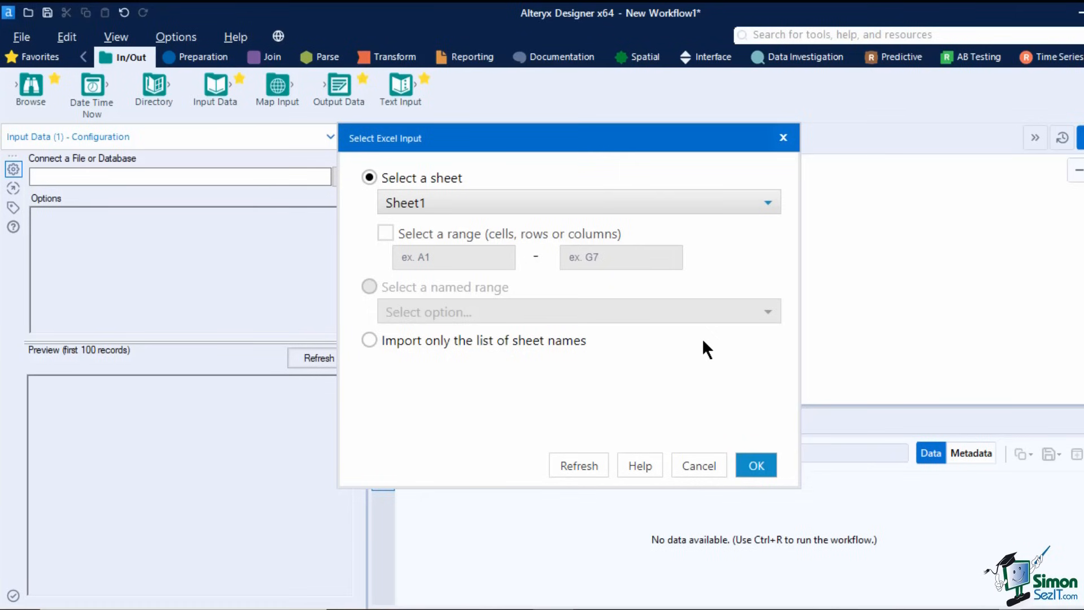
{"action": "left_click", "coordinate": [757, 465]}
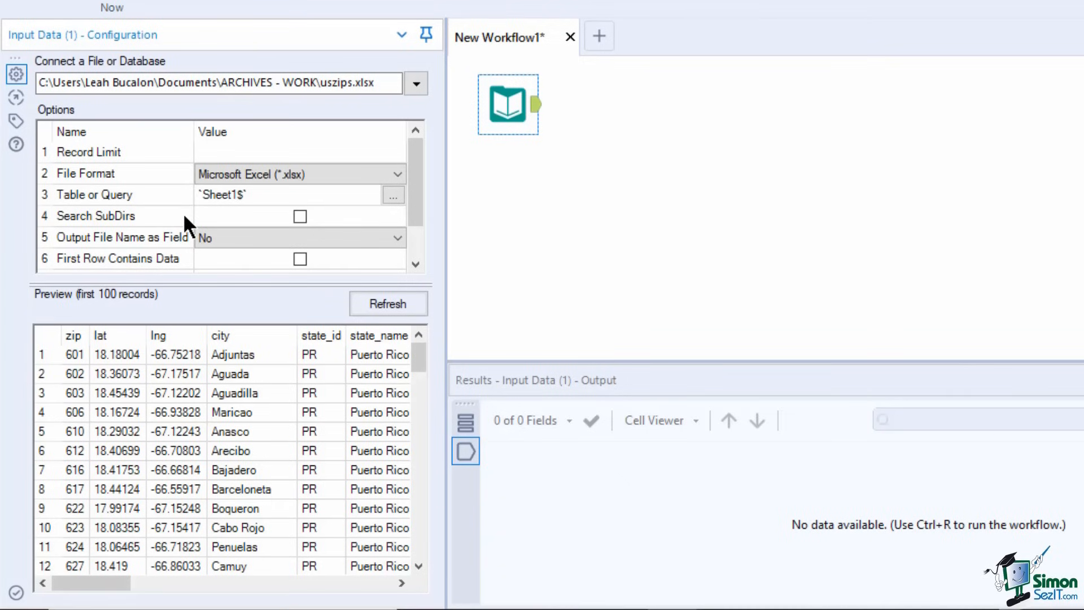
- Review the Excel input options from Output File Name as Field to Start Data Import on Line, and refresh the data preview
{"action": "scroll", "coordinate": [185, 225], "scroll_direction": "down", "scroll_amount": 1}
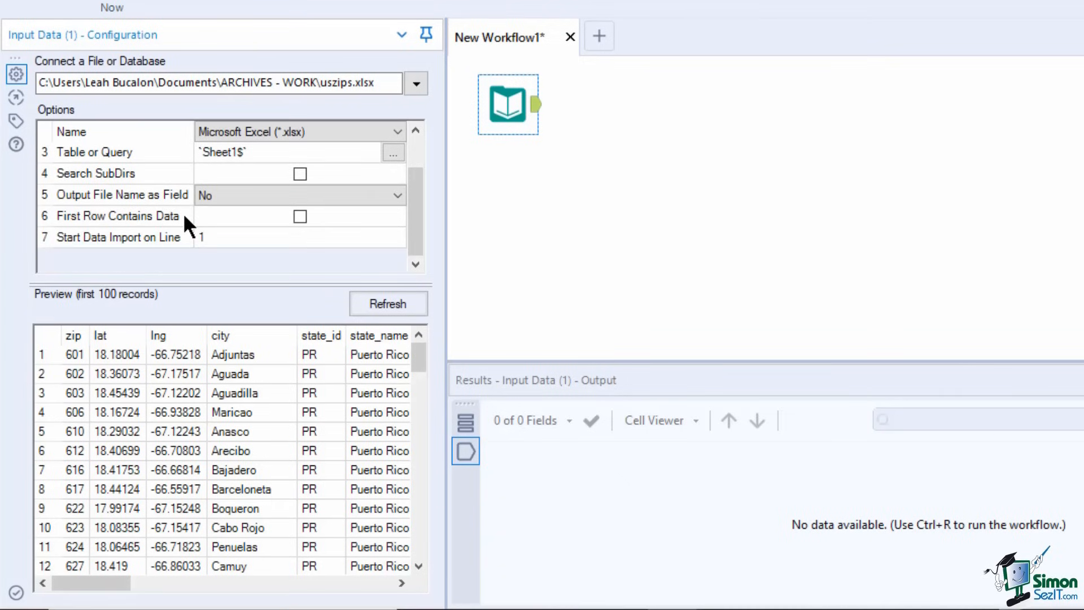
{"action": "left_click", "coordinate": [209, 194]}
{"action": "left_click", "coordinate": [209, 194]}
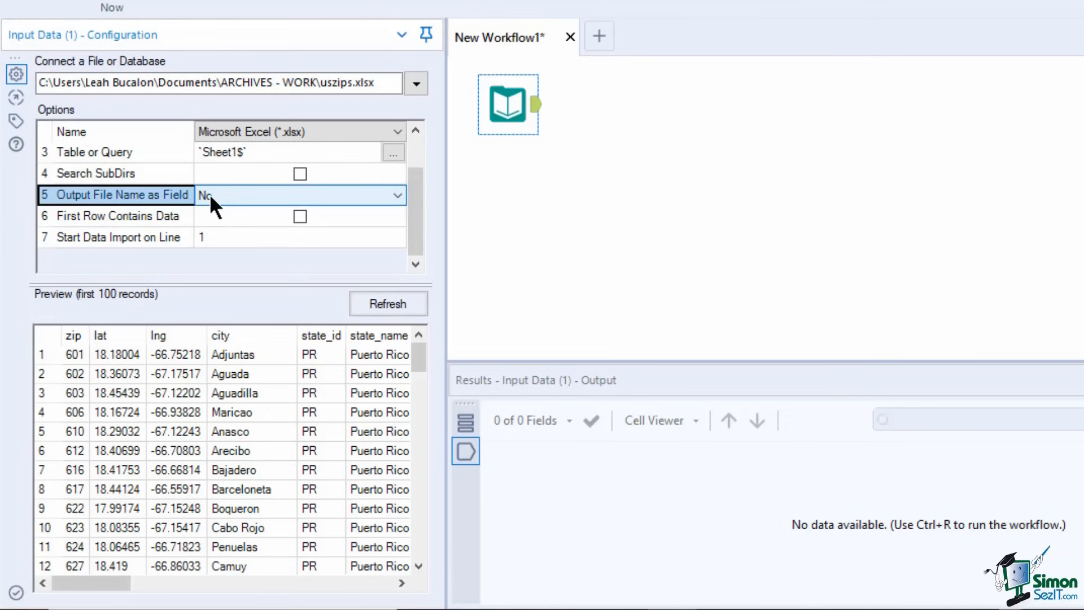
{"action": "left_click", "coordinate": [179, 216]}
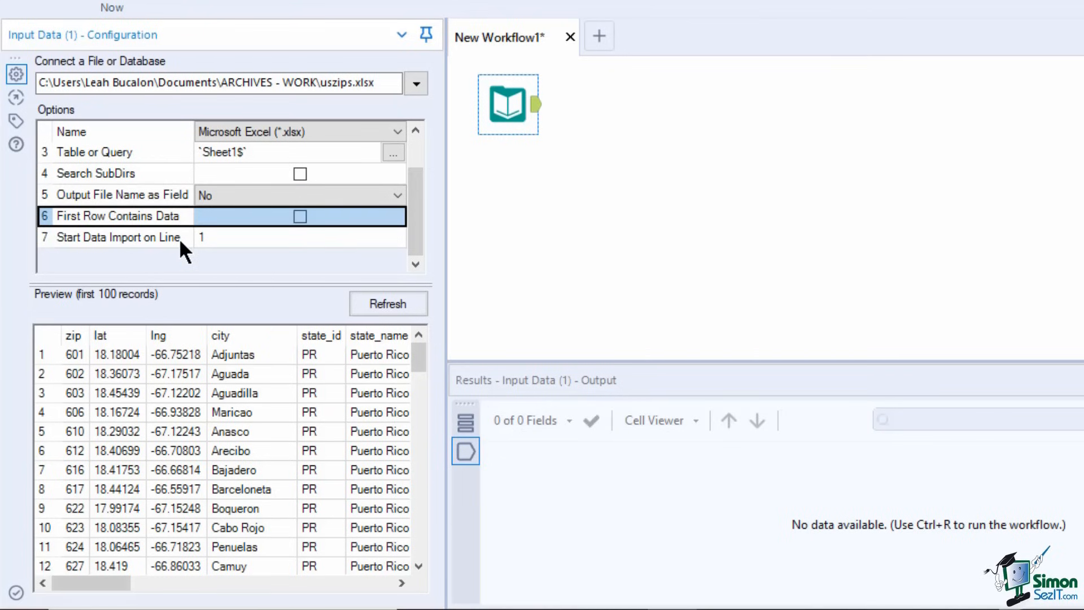
{"action": "left_click", "coordinate": [178, 238]}
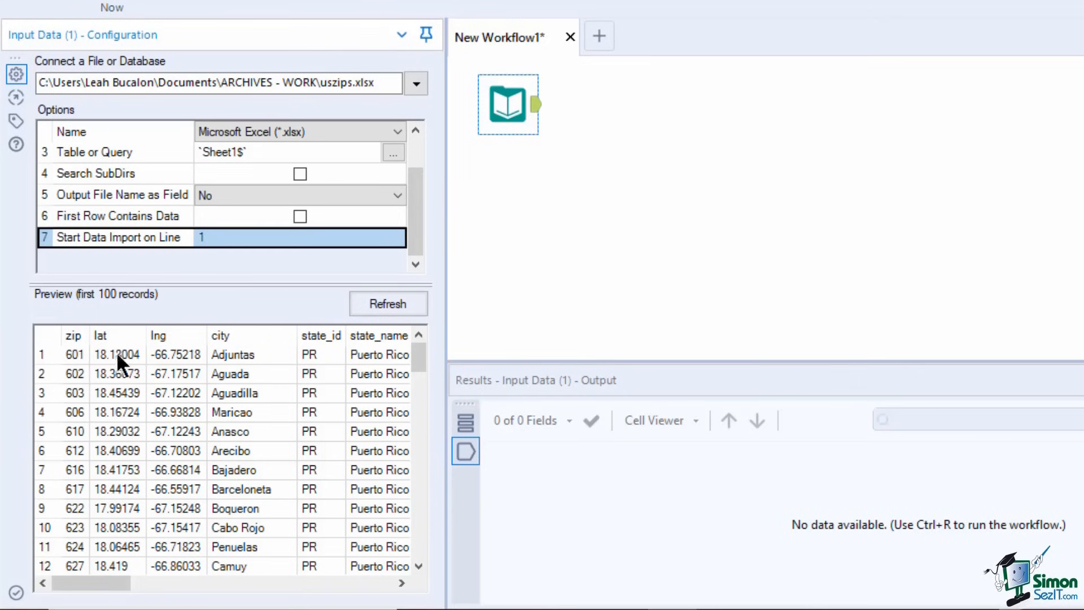
{"action": "left_click", "coordinate": [356, 302]}
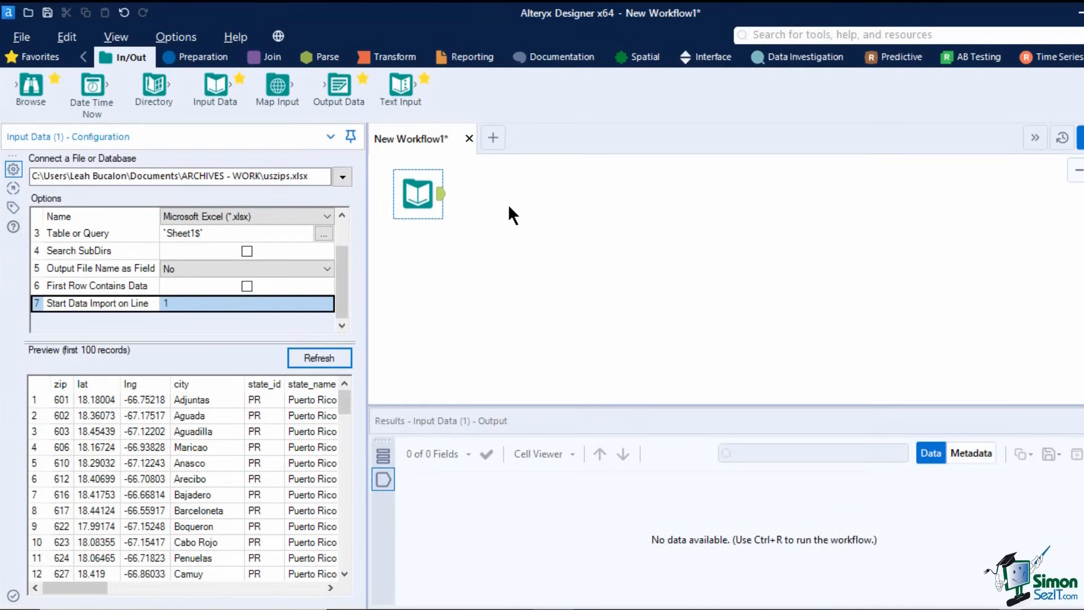
- Attach a Browse tool to the Input Data tool's output and run the workflow
{"action": "left_click_drag", "start_coordinate": [31, 86], "coordinate": [518, 203]}
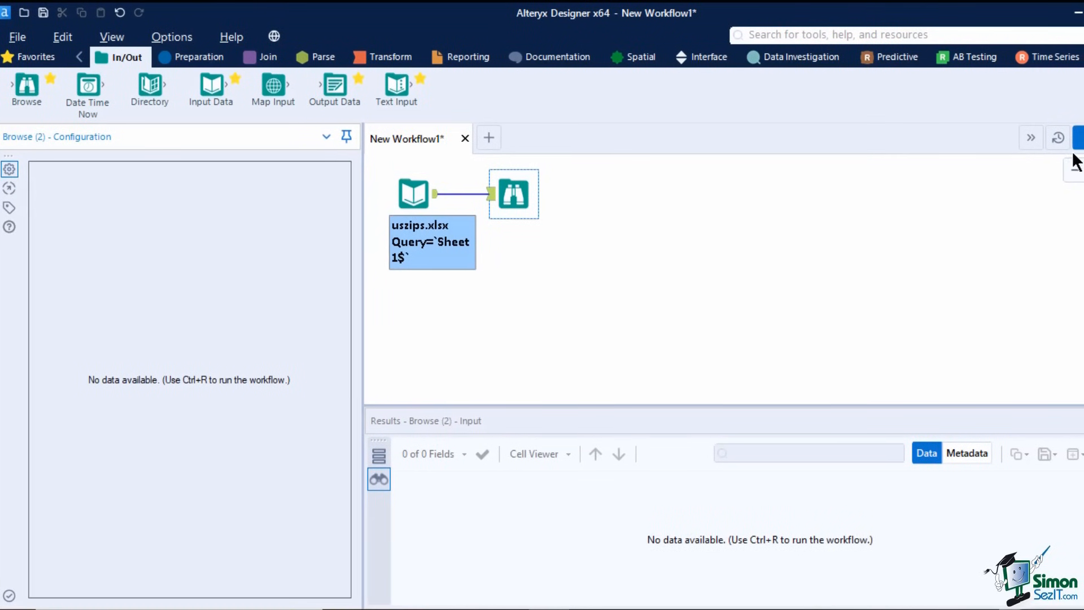
{"action": "left_click", "coordinate": [1054, 135]}
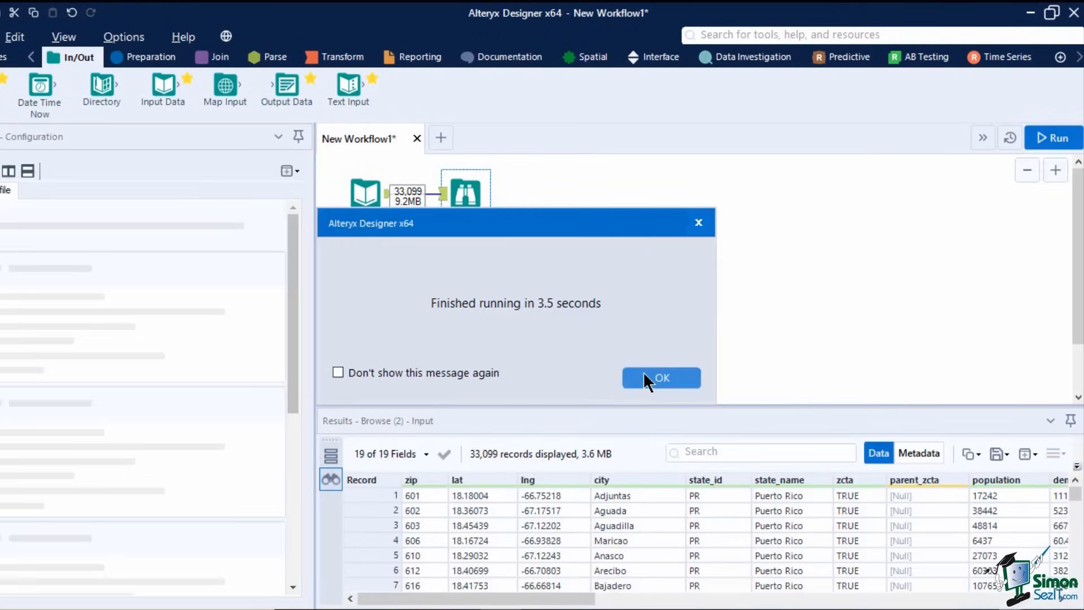
{"action": "left_click", "coordinate": [649, 377]}
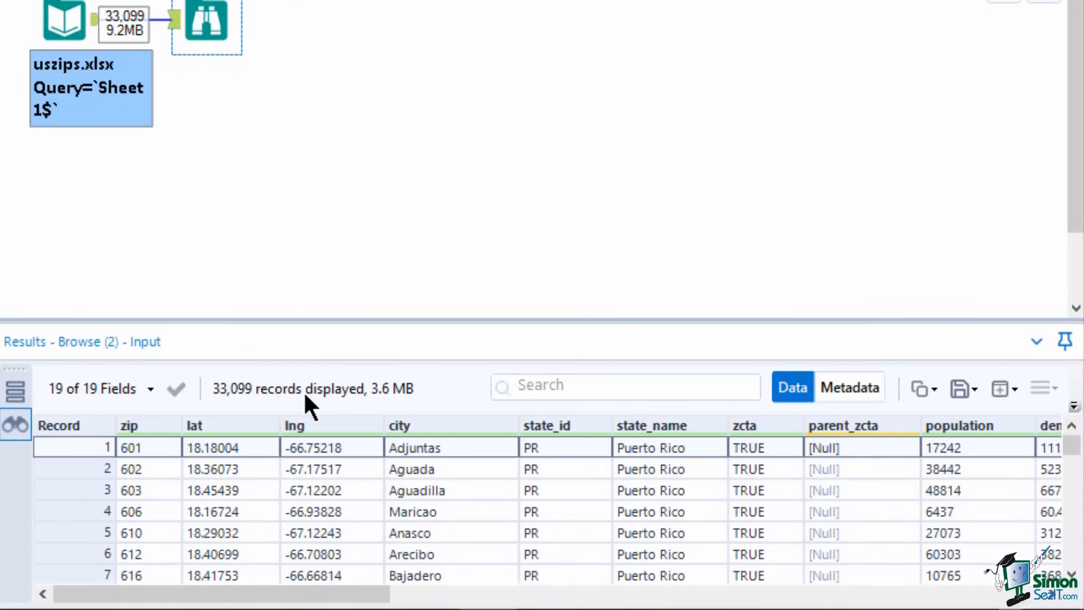
- Look through the list of fields available in the Browse results and close it without changing the selection
{"action": "left_click", "coordinate": [150, 390]}
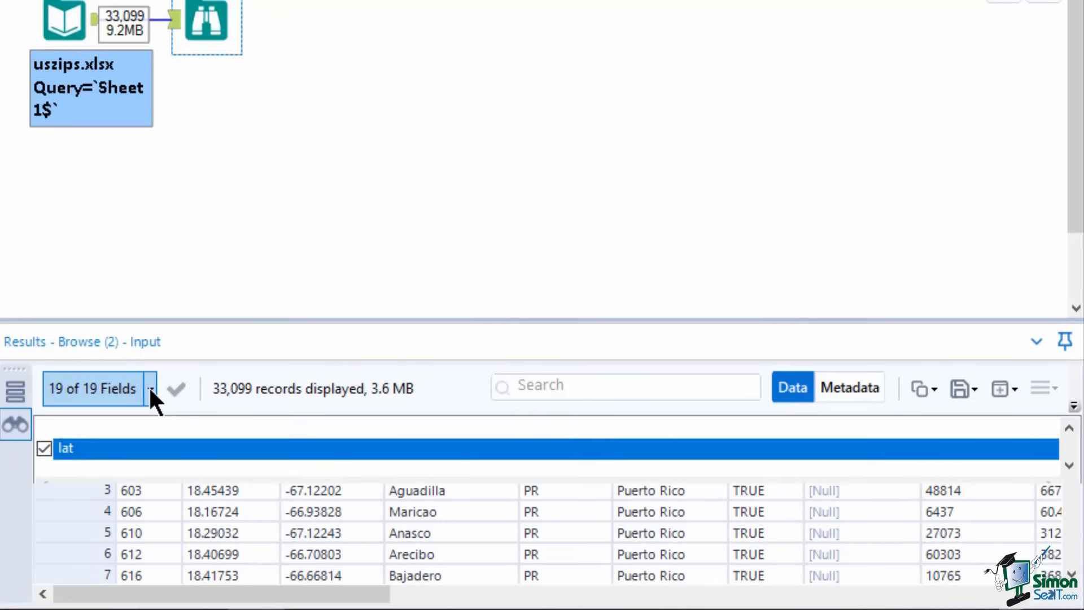
{"action": "scroll", "coordinate": [83, 439], "scroll_direction": "down", "scroll_amount": 1}
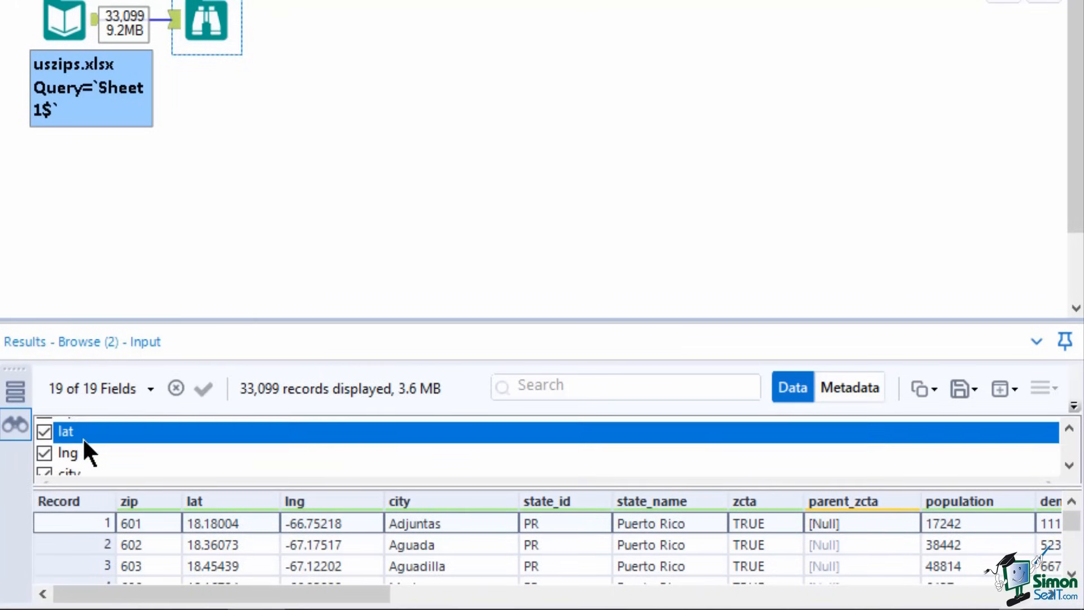
{"action": "scroll", "coordinate": [83, 436], "scroll_direction": "down", "scroll_amount": 1}
{"action": "left_click", "coordinate": [151, 392]}
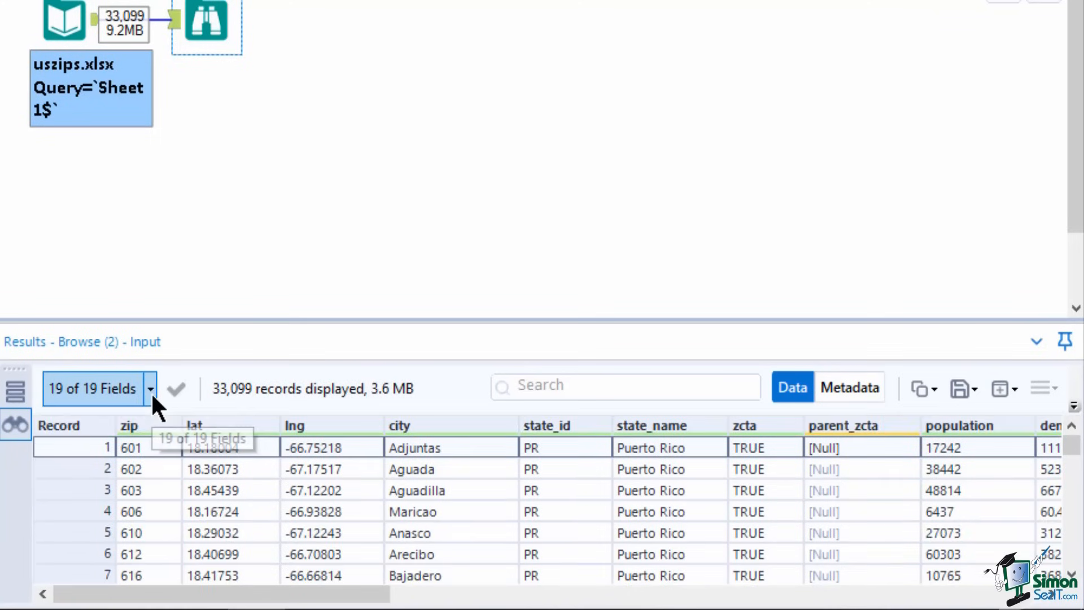
- Inspect the first record's state_name value in the cell viewer and hide the viewer again
{"action": "left_click", "coordinate": [1074, 405]}
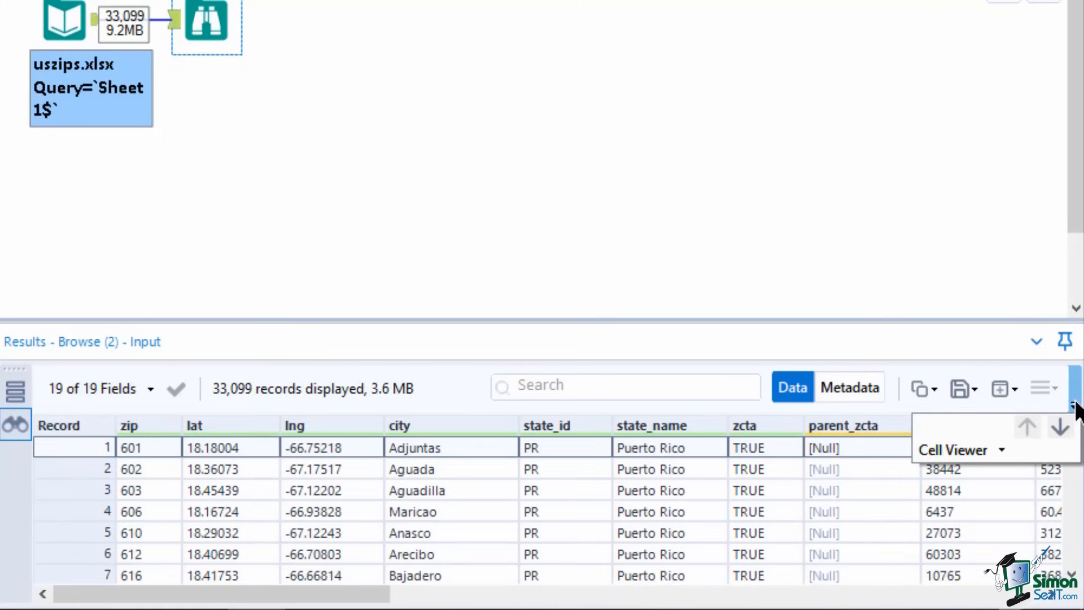
{"action": "left_click", "coordinate": [1054, 428]}
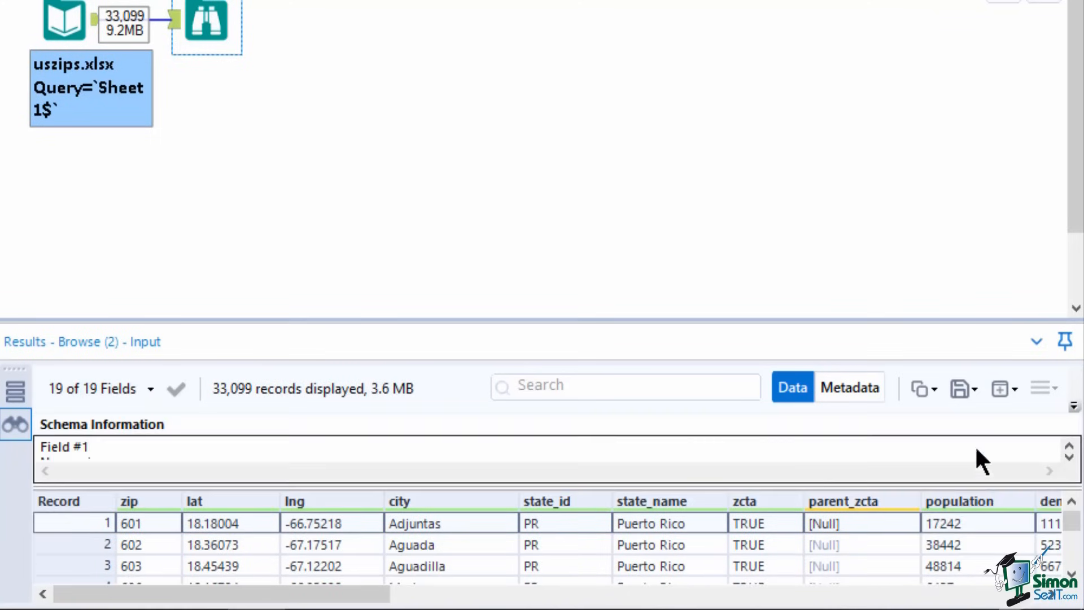
{"action": "left_click", "coordinate": [711, 529]}
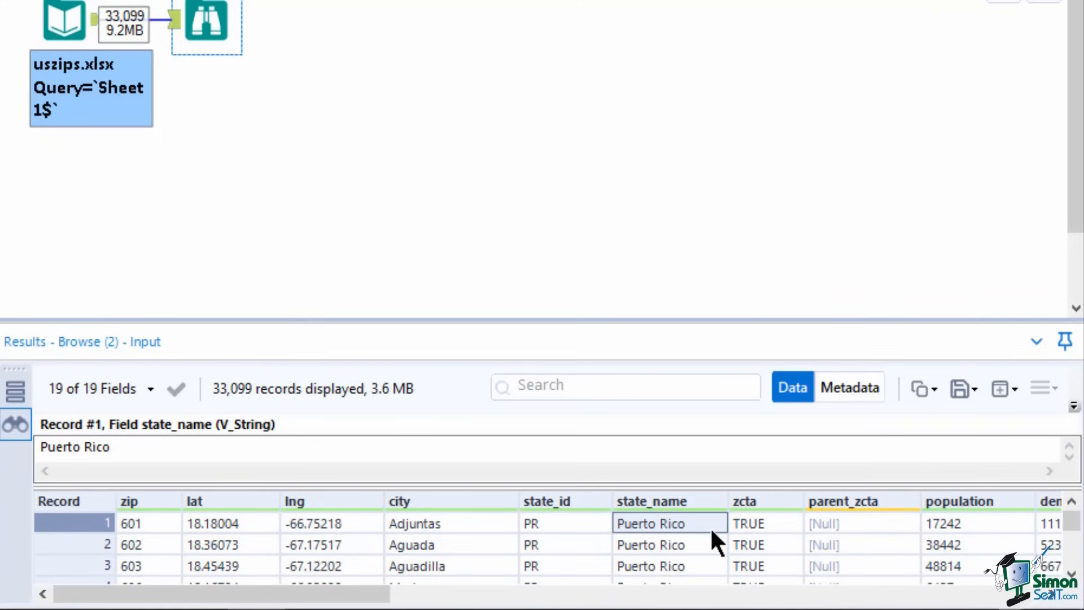
{"action": "left_click", "coordinate": [1074, 405]}
{"action": "left_click", "coordinate": [939, 458]}
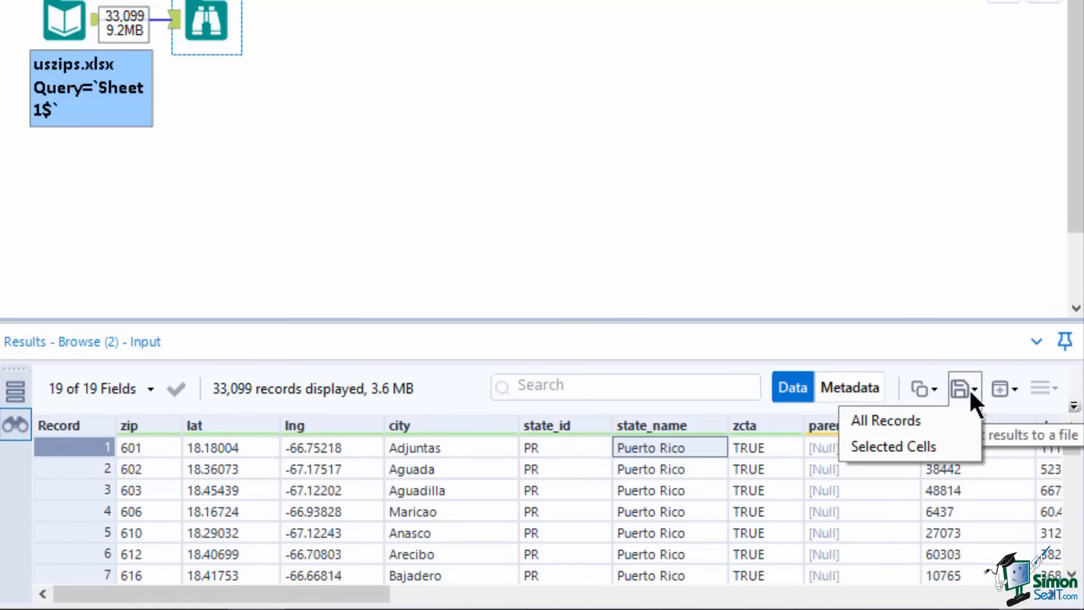
- Check the copy options for the results, view the fields' metadata, and return to the data view
{"action": "left_click", "coordinate": [936, 388]}
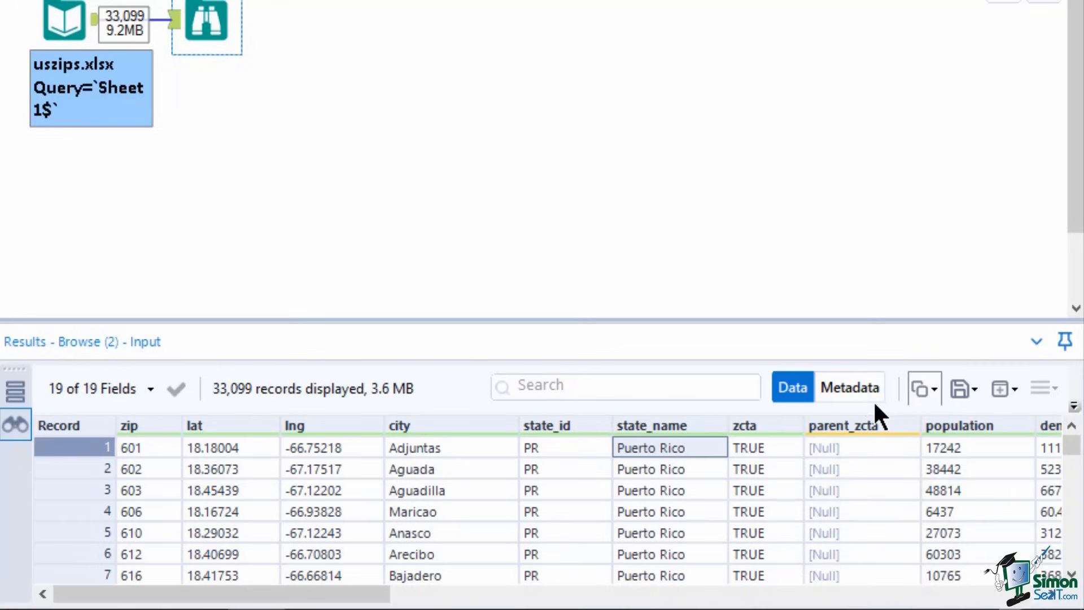
{"action": "left_click", "coordinate": [854, 385]}
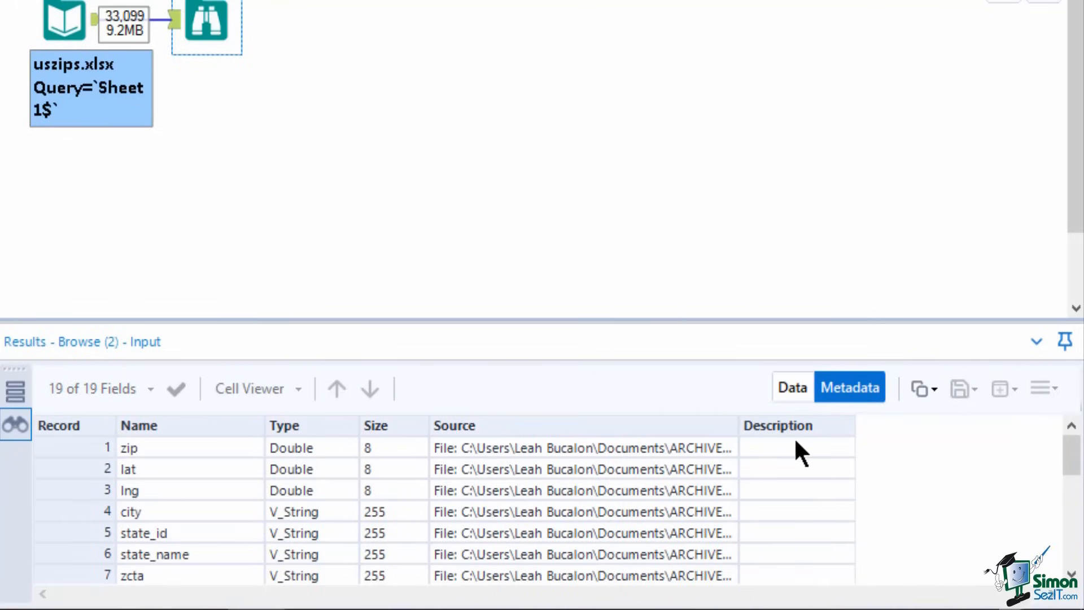
{"action": "left_click", "coordinate": [798, 385]}
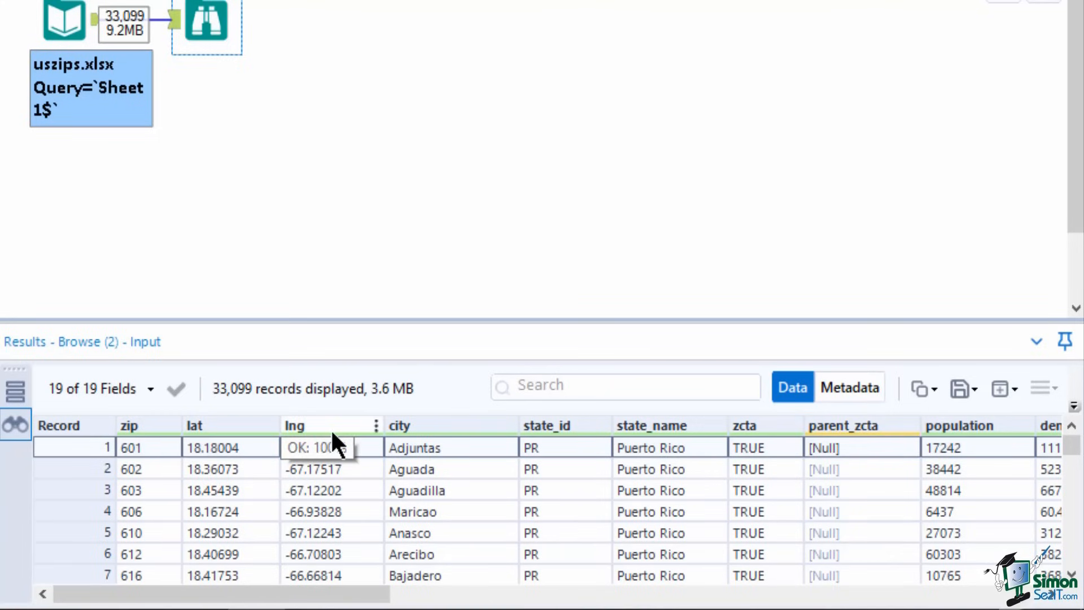
- Examine the data quality indicators above the result columns, including digits and parent_zcta
{"action": "left_click_drag", "start_coordinate": [349, 600], "coordinate": [1009, 599]}
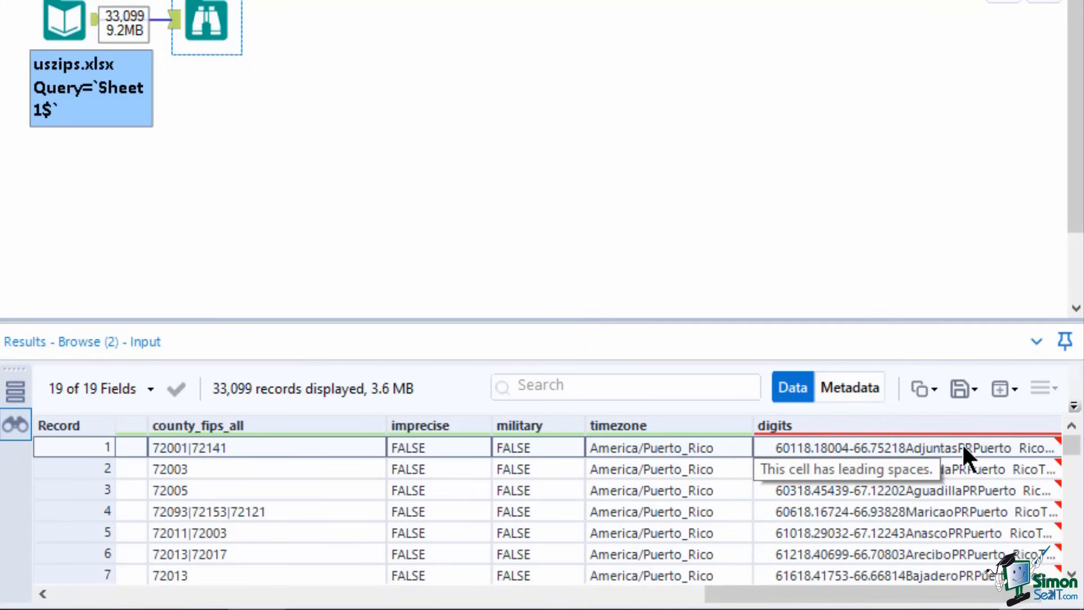
{"action": "left_click_drag", "start_coordinate": [901, 600], "coordinate": [439, 600]}
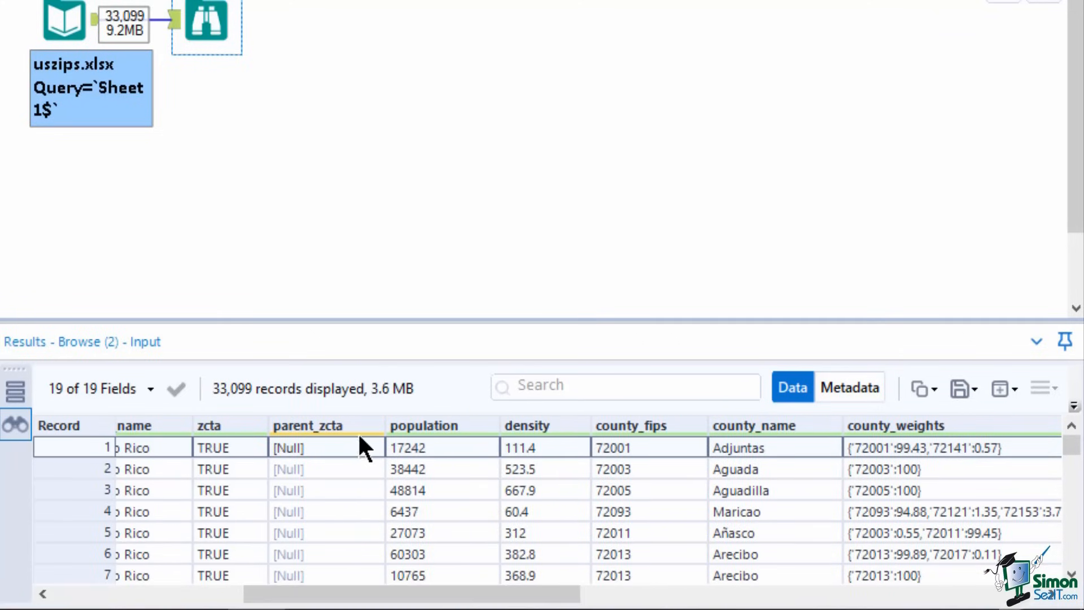
{"action": "mouse_move", "coordinate": [359, 433]}
{"action": "mouse_move", "coordinate": [475, 433]}
- Search the Browse results for "Kansas" and bring the state columns into view
{"action": "left_click", "coordinate": [545, 388]}
{"action": "type", "text": "K"}
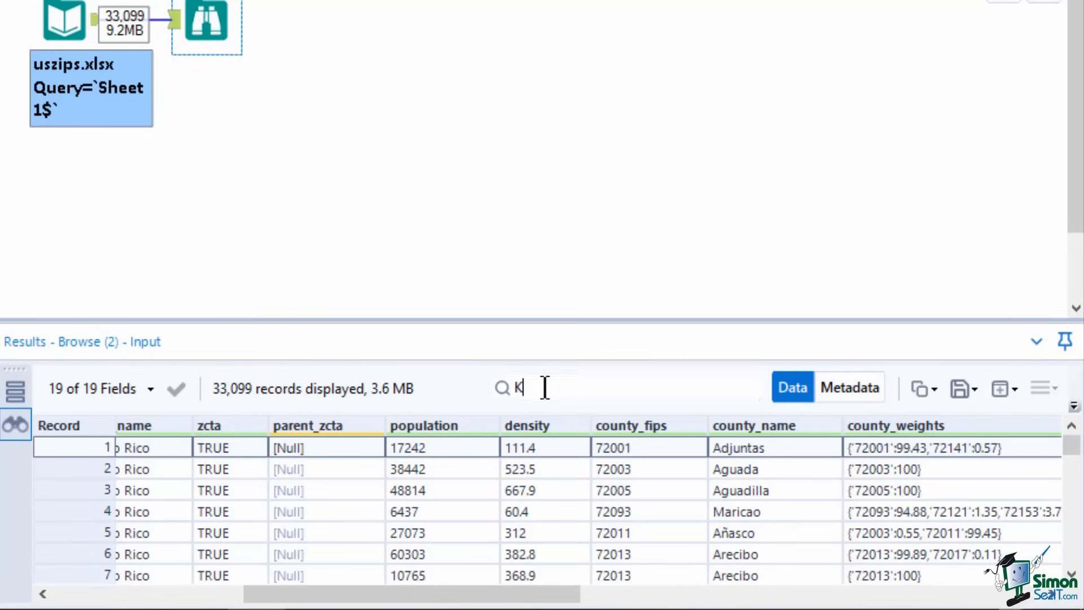
{"action": "type", "text": "ansas"}
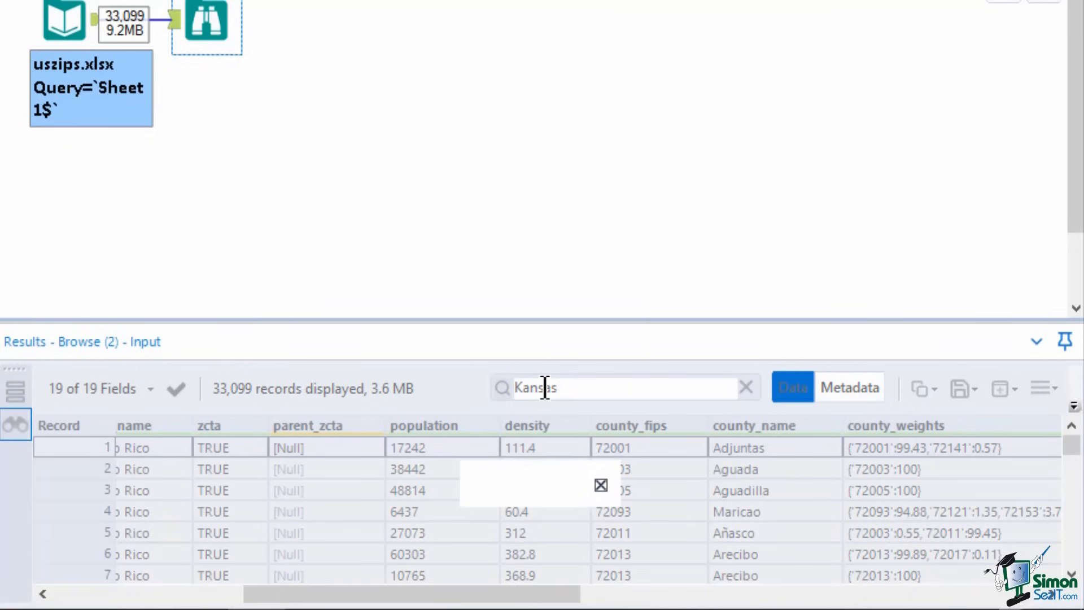
{"action": "left_click_drag", "start_coordinate": [496, 598], "coordinate": [297, 599]}
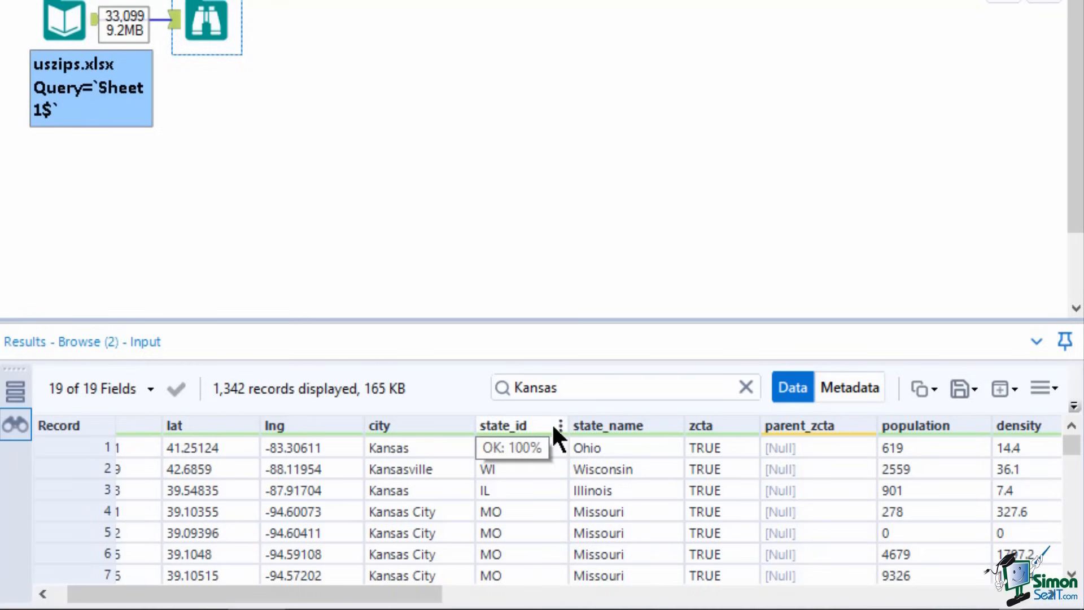
- Sort the Kansas results by state_id in descending order and apply the search and sort to the workflow as tools
{"action": "left_click", "coordinate": [560, 425]}
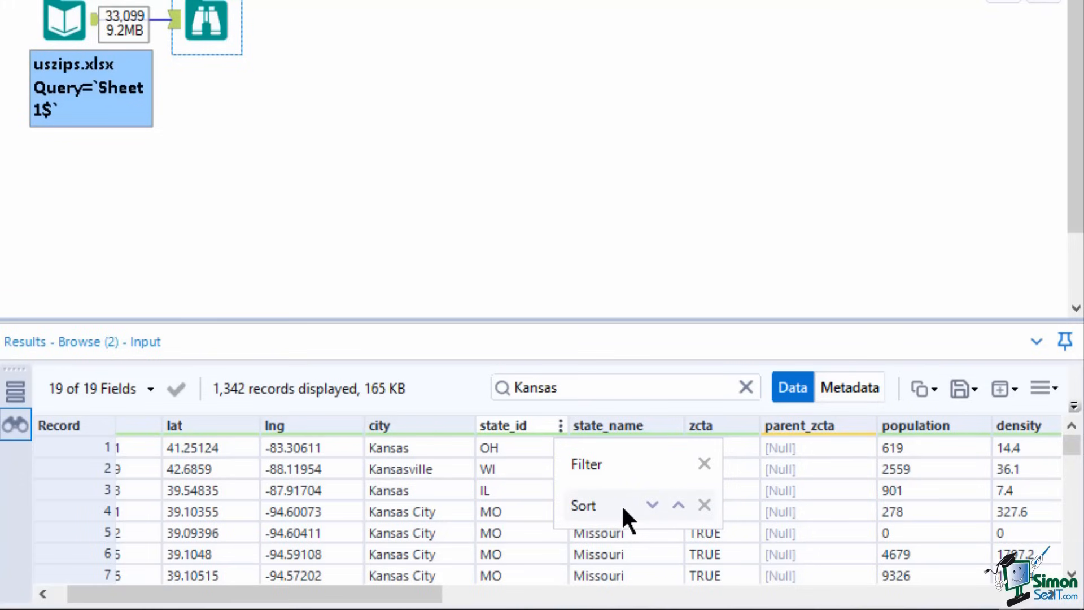
{"action": "left_click", "coordinate": [655, 504]}
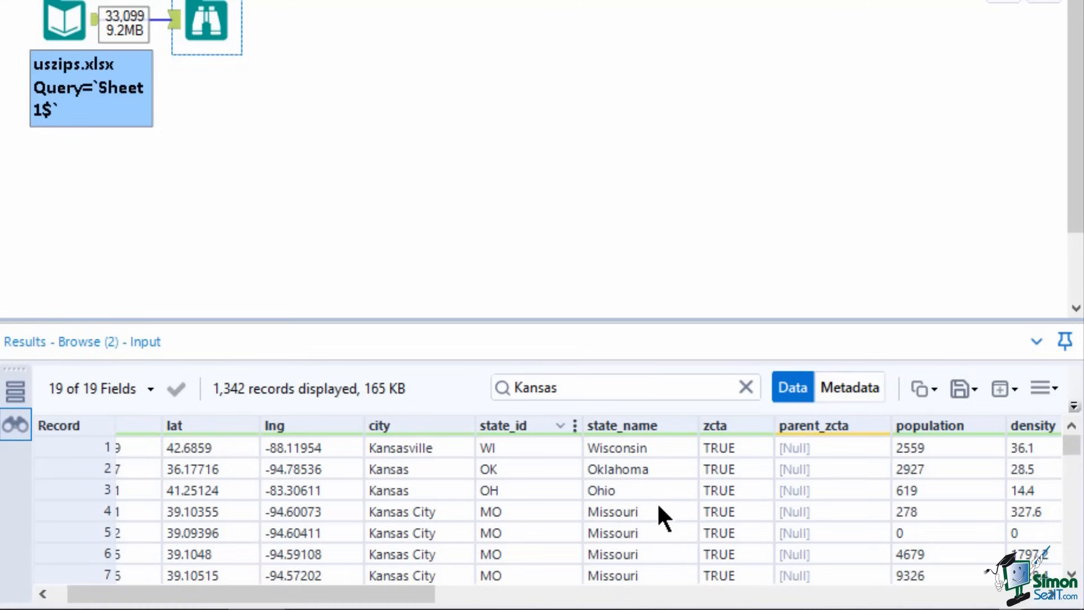
{"action": "left_click", "coordinate": [1044, 387]}
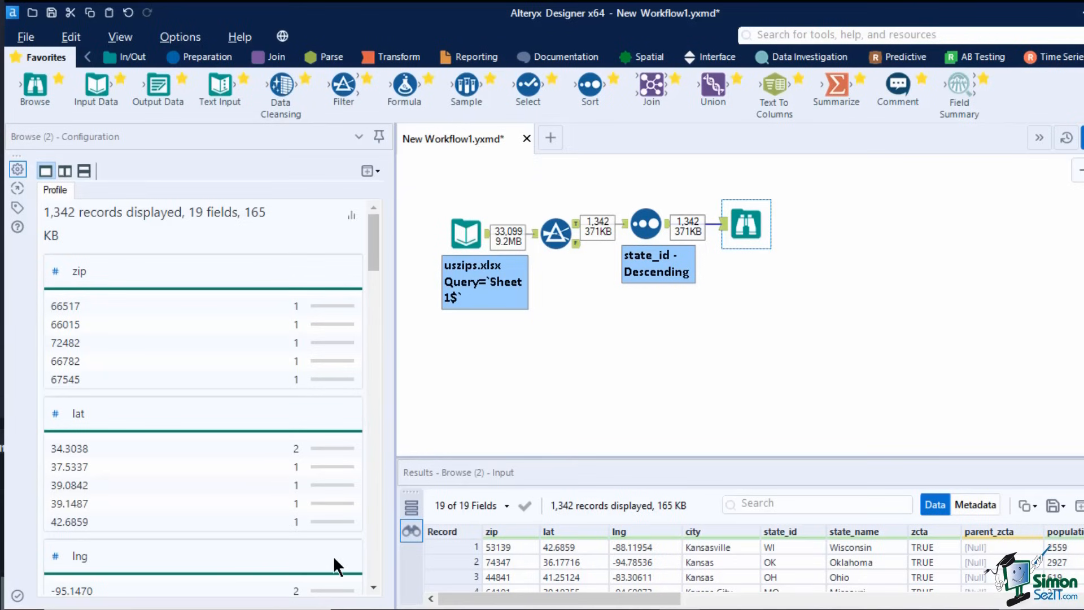
- Look through the Browse tool's field profiles down to state_id and state_name
{"action": "scroll", "coordinate": [333, 556], "scroll_direction": "down", "scroll_amount": 10}
{"action": "scroll", "coordinate": [328, 456], "scroll_direction": "down", "scroll_amount": 1}
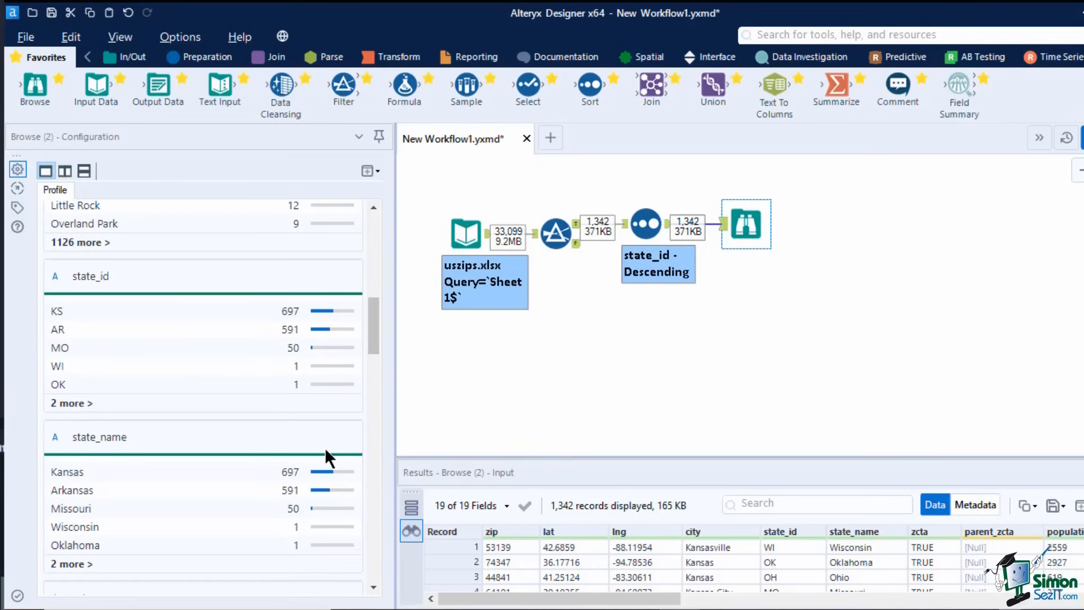
- Examine the zip field's profile, including its summary, value distribution, statistics and top values
{"action": "left_click", "coordinate": [510, 529]}
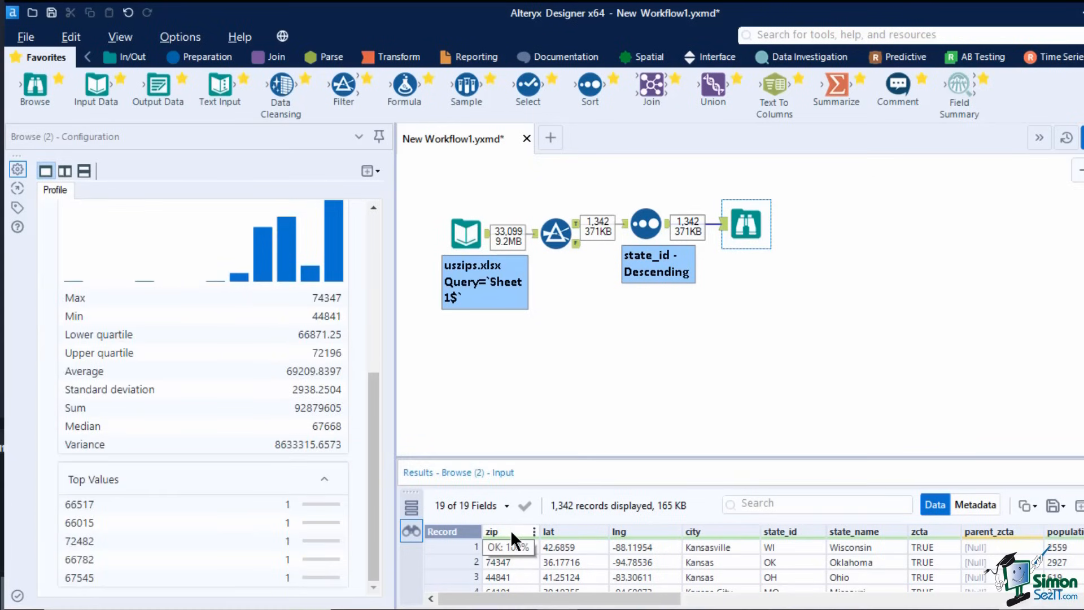
{"action": "scroll", "coordinate": [367, 451], "scroll_direction": "up", "scroll_amount": 5}
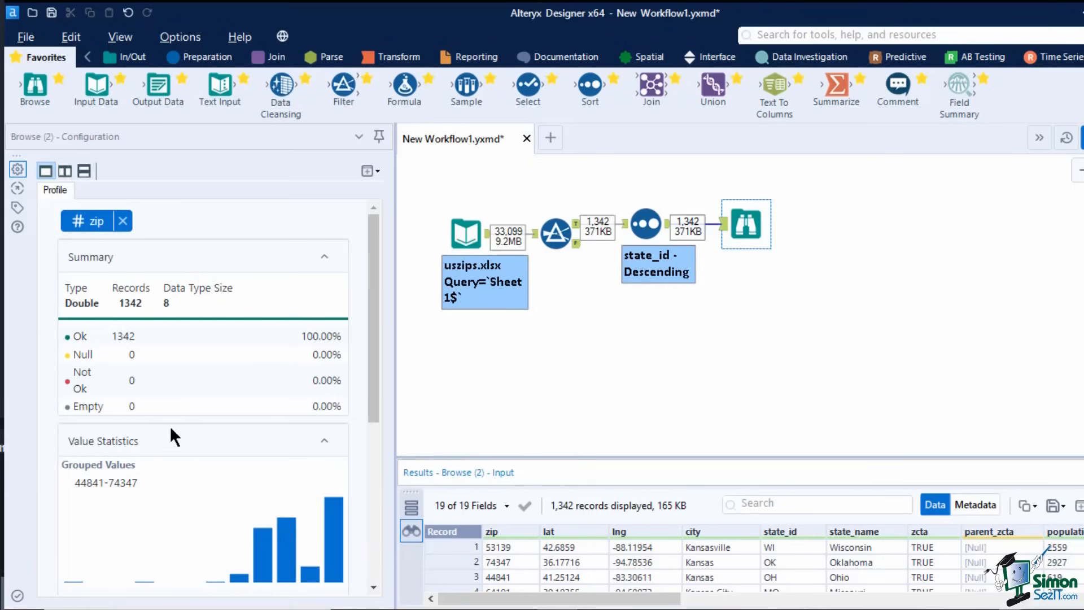
{"action": "scroll", "coordinate": [348, 427], "scroll_direction": "down", "scroll_amount": 5}
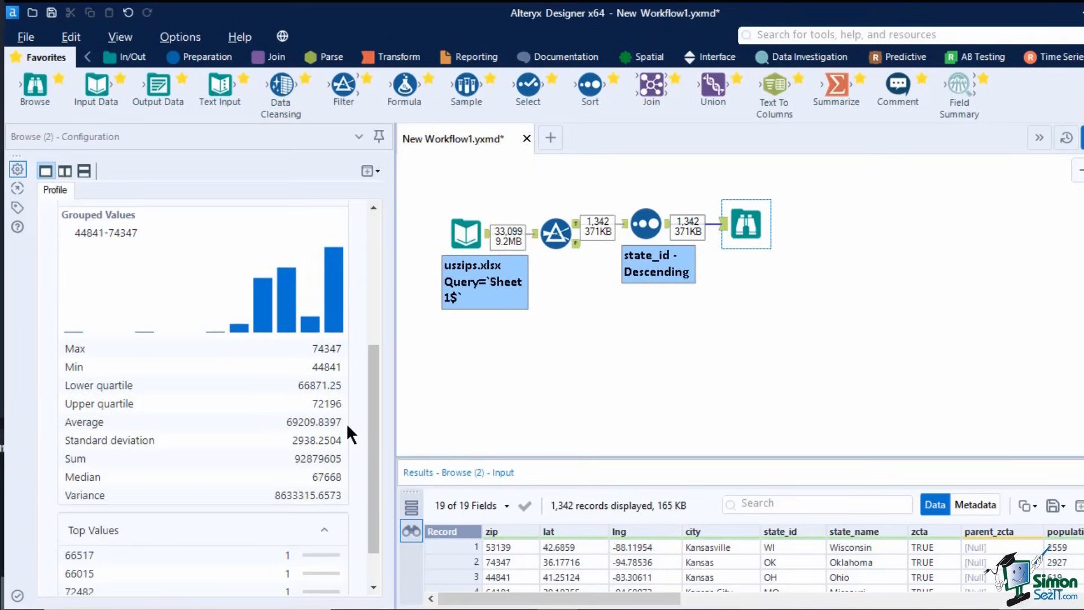
{"action": "scroll", "coordinate": [346, 422], "scroll_direction": "up", "scroll_amount": 2}
{"action": "mouse_move", "coordinate": [330, 392]}
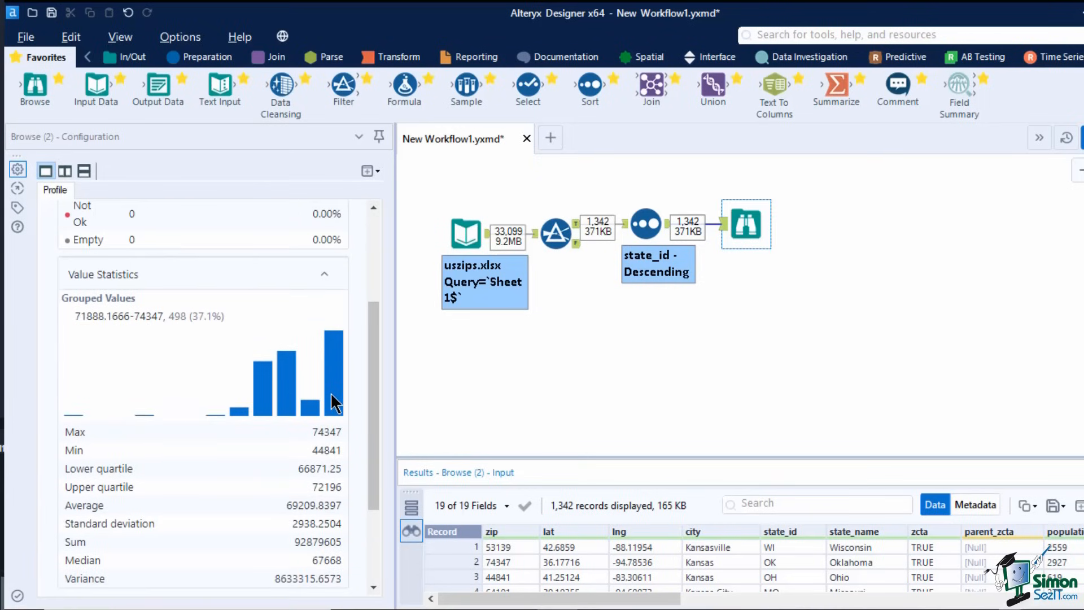
{"action": "mouse_move", "coordinate": [311, 408]}
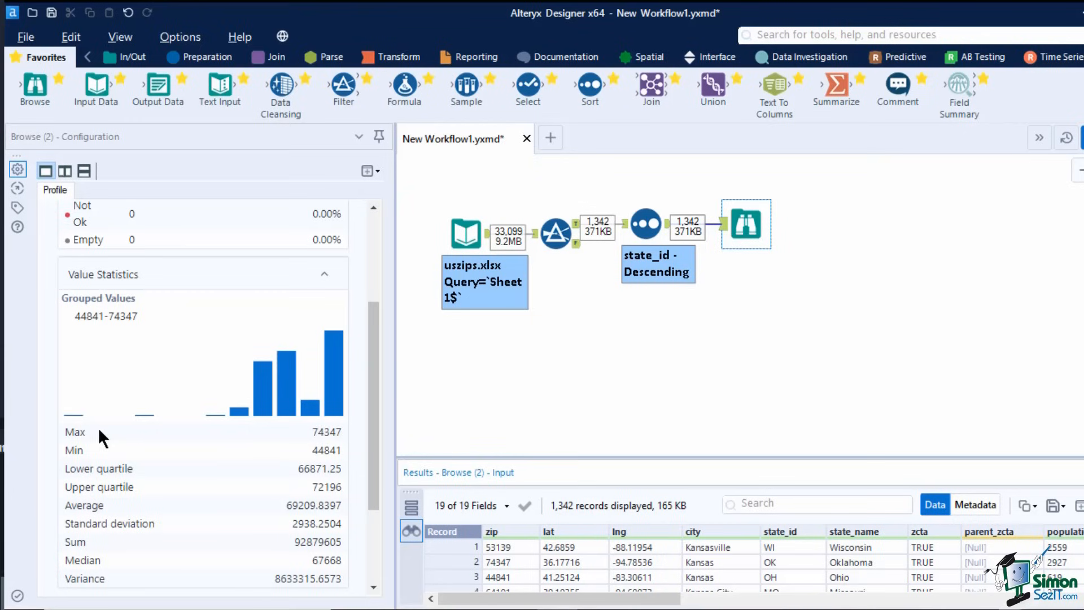
{"action": "scroll", "coordinate": [60, 446], "scroll_direction": "down", "scroll_amount": 3}
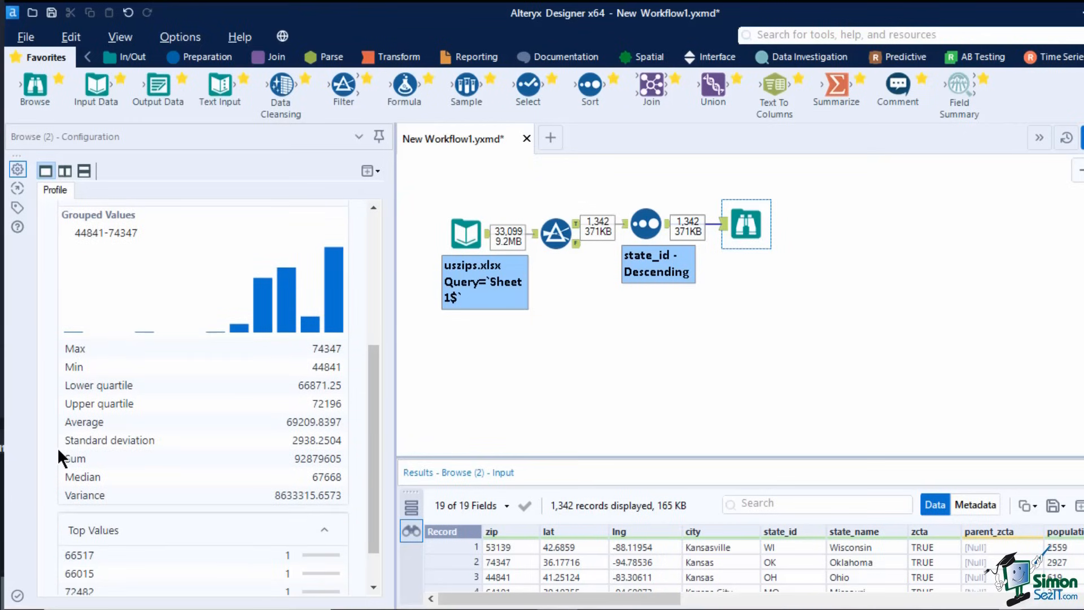
{"action": "scroll", "coordinate": [66, 501], "scroll_direction": "down", "scroll_amount": 2}
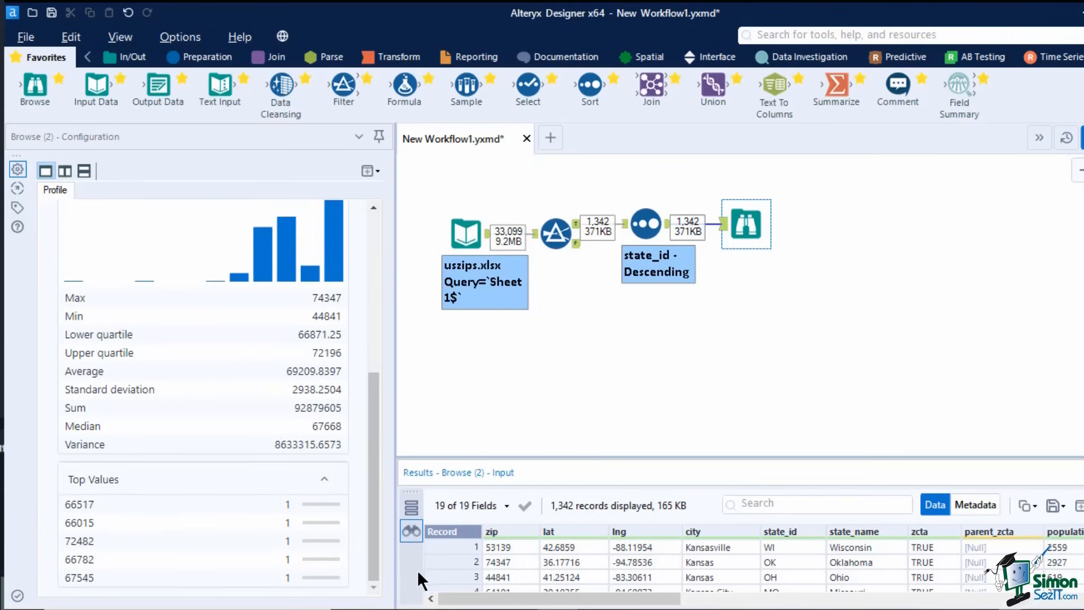
- Review the city field's profile, covering its summary, length statistics, frequent values and top values
{"action": "left_click", "coordinate": [733, 526]}
{"action": "scroll", "coordinate": [316, 420], "scroll_direction": "up", "scroll_amount": 10}
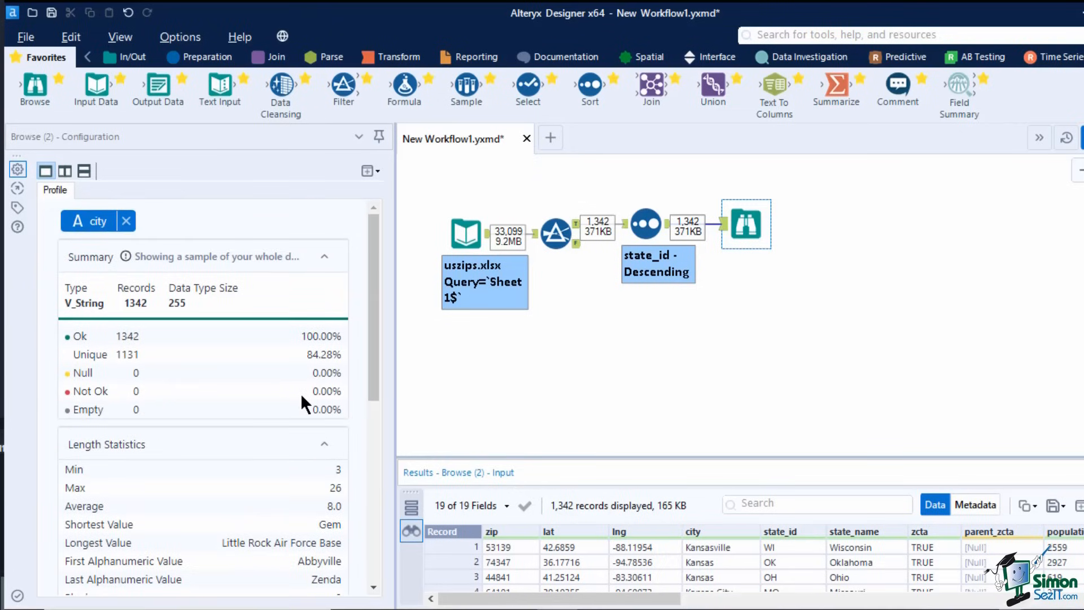
{"action": "scroll", "coordinate": [325, 445], "scroll_direction": "down", "scroll_amount": 3}
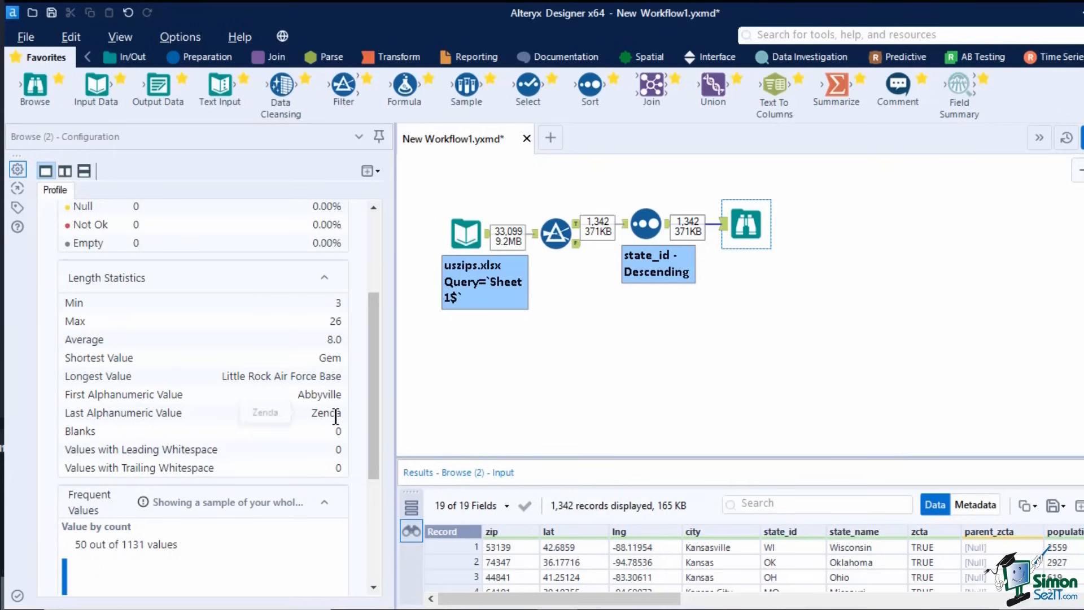
{"action": "scroll", "coordinate": [357, 427], "scroll_direction": "down", "scroll_amount": 3}
{"action": "scroll", "coordinate": [344, 426], "scroll_direction": "down", "scroll_amount": 1}
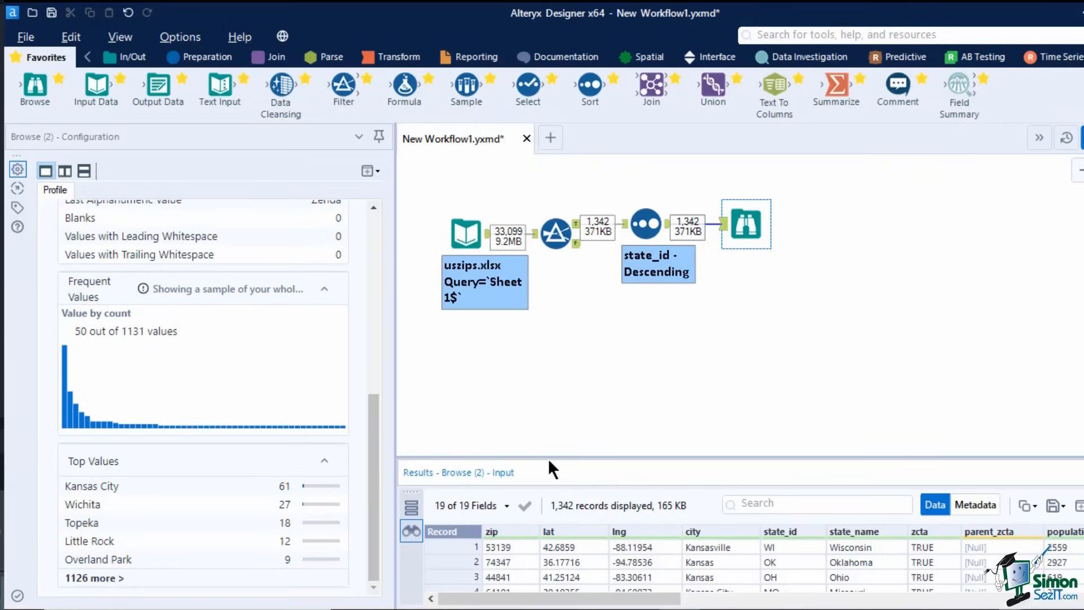
- Add a Text Input tool below the uszips.xlsx input and name its columns State Code and State Name
{"action": "left_click_drag", "start_coordinate": [225, 83], "coordinate": [465, 360]}
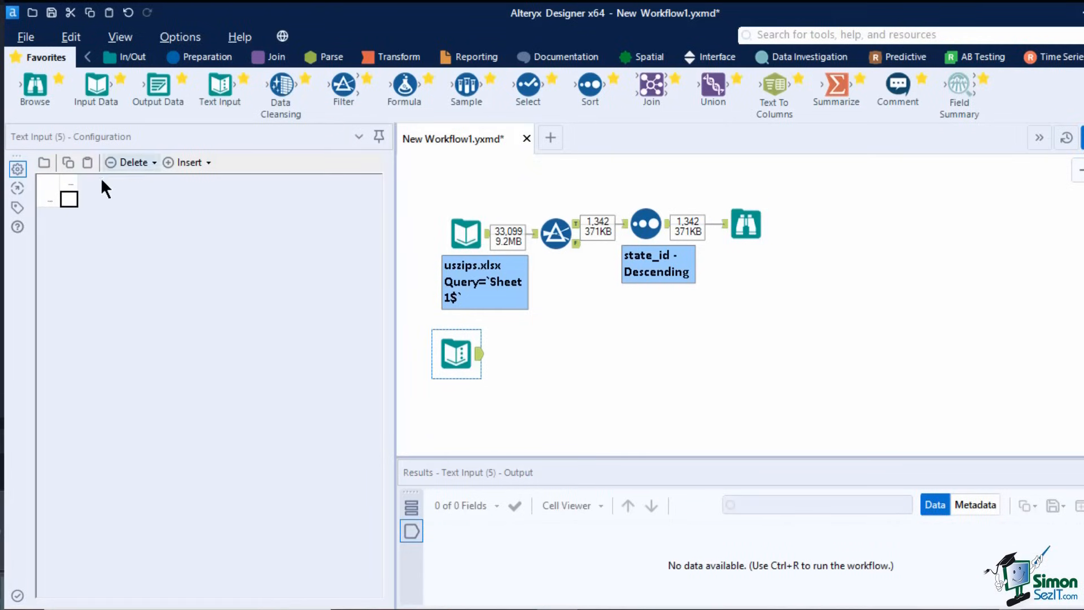
{"action": "left_click", "coordinate": [69, 183]}
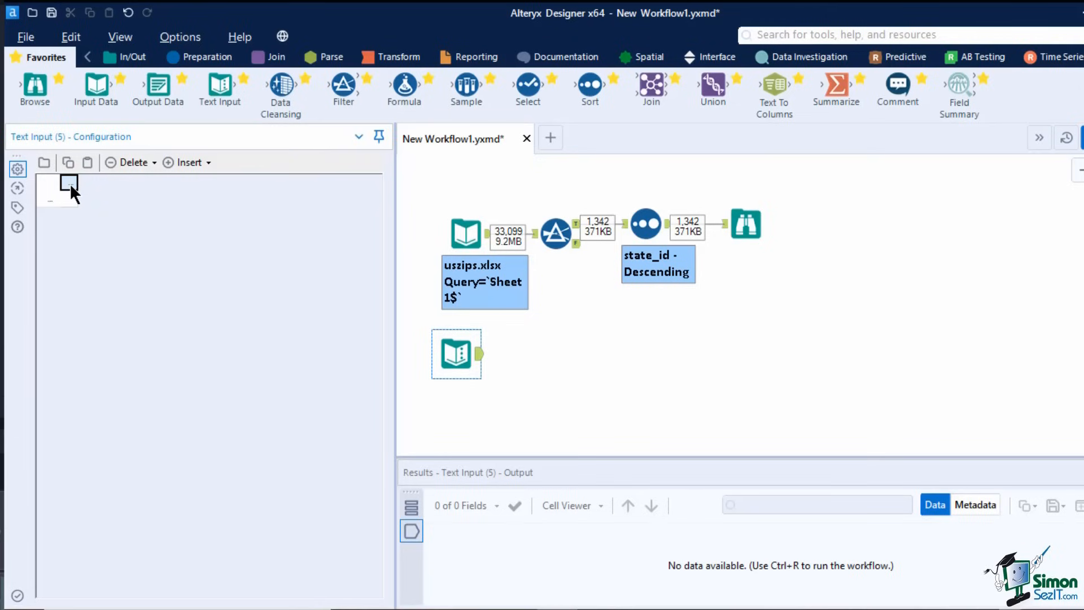
{"action": "type", "text": "State Code"}
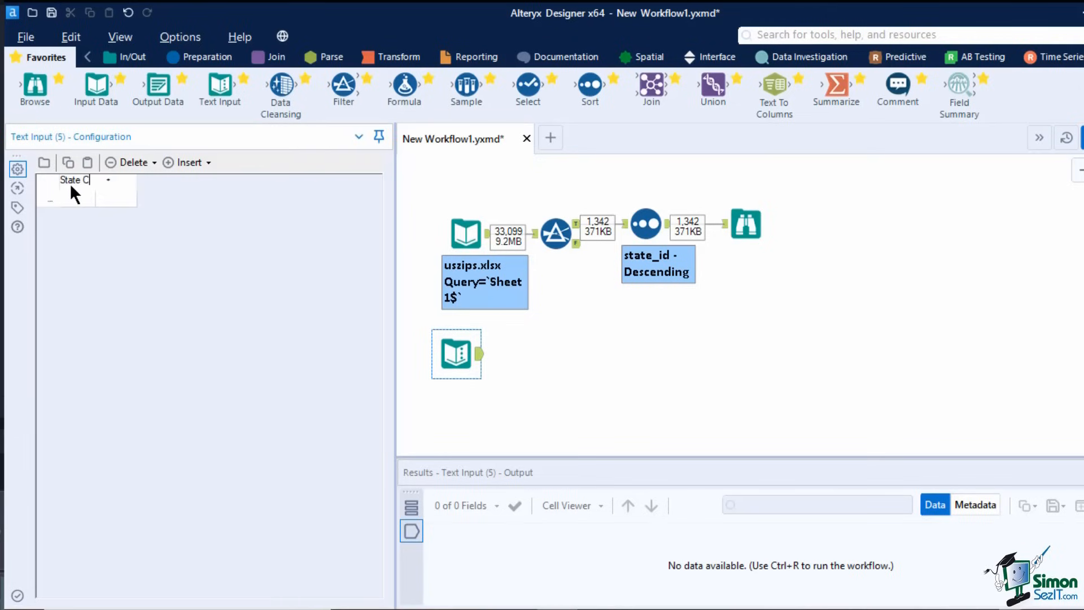
{"action": "left_click", "coordinate": [130, 181]}
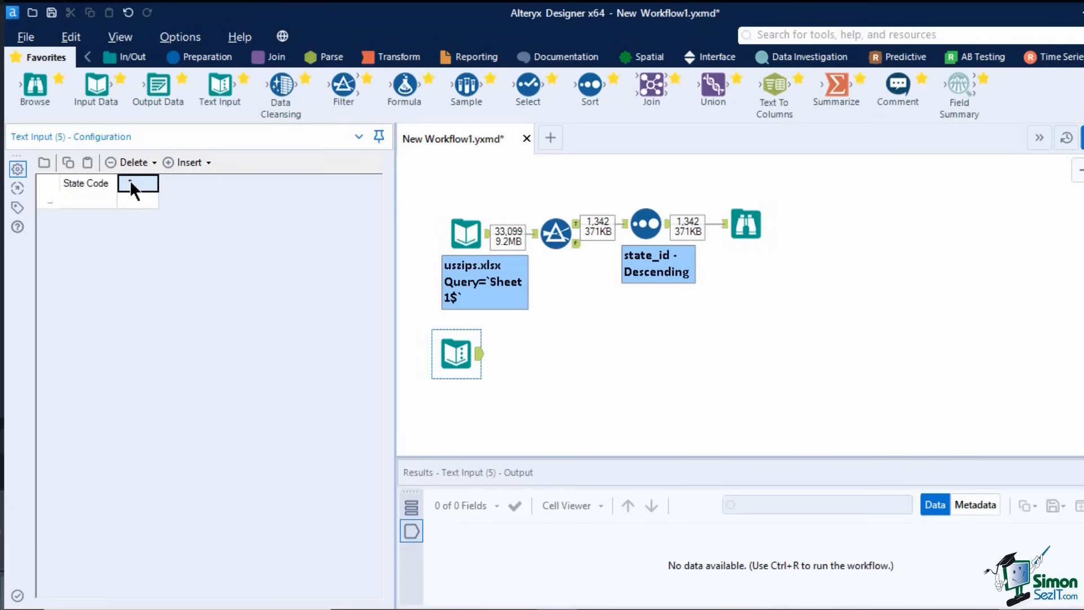
{"action": "type", "text": "State Name"}
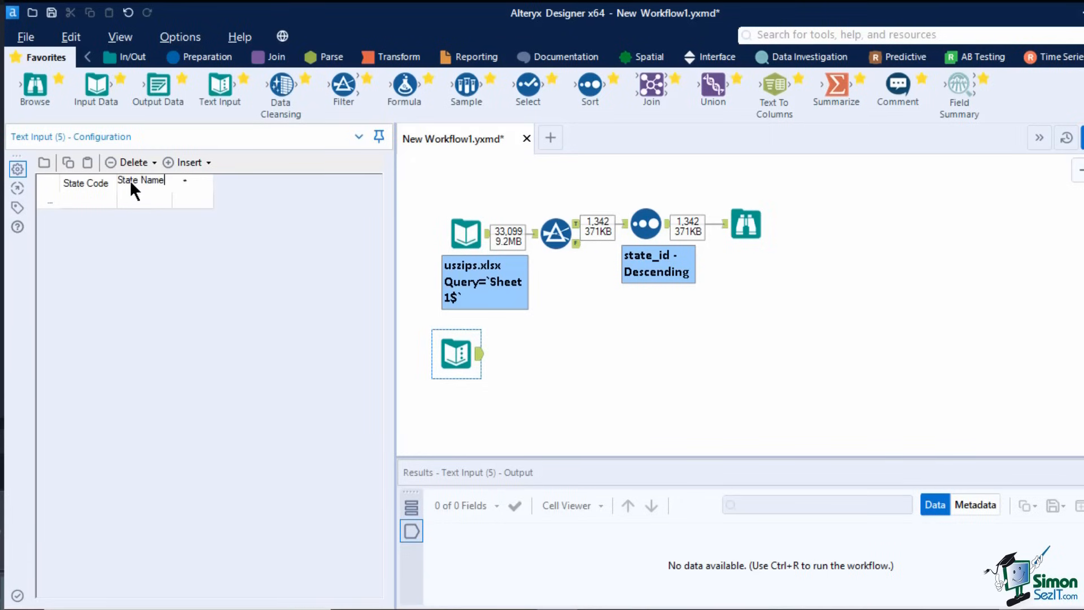
- Fill the first Text Input row with Alabama under State Code and AL under State Name
{"action": "left_click", "coordinate": [94, 199]}
{"action": "type", "text": "A"}
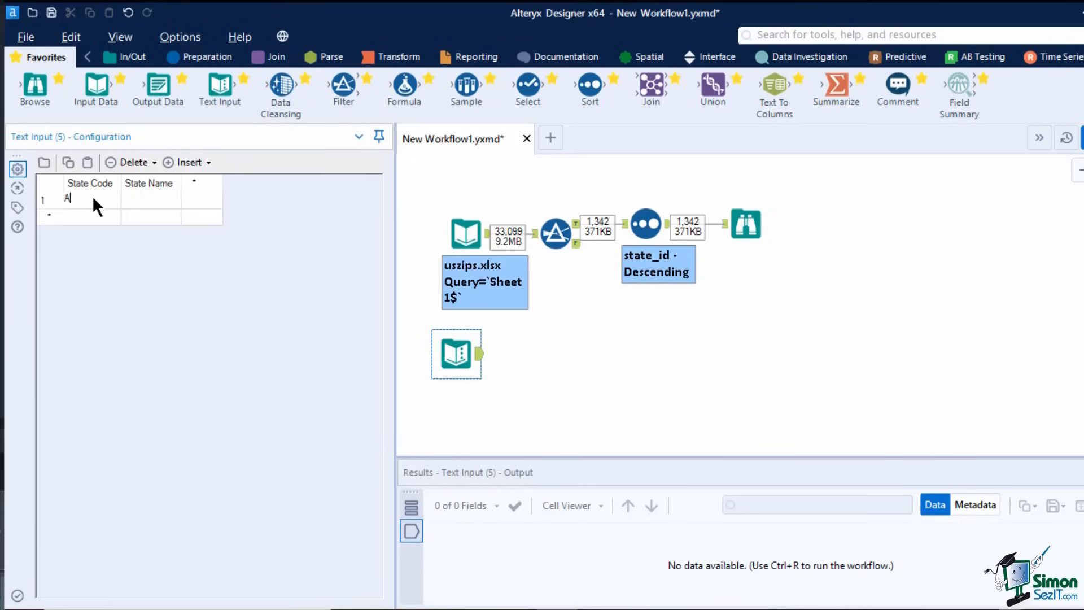
{"action": "type", "text": "labama"}
{"action": "left_click", "coordinate": [139, 199]}
{"action": "type", "text": "AL"}
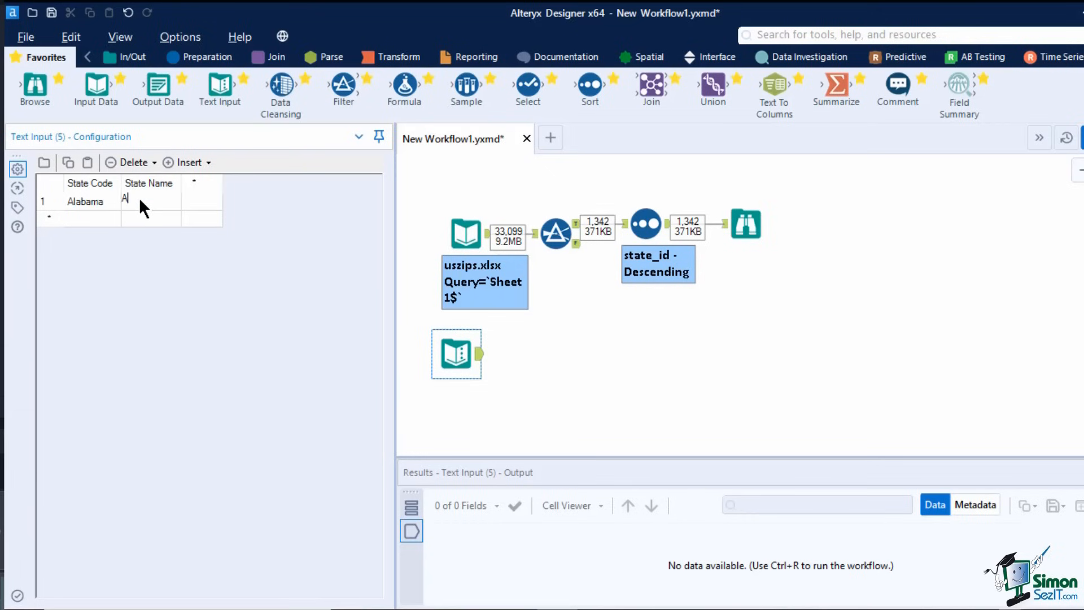
{"action": "key", "text": "Return"}
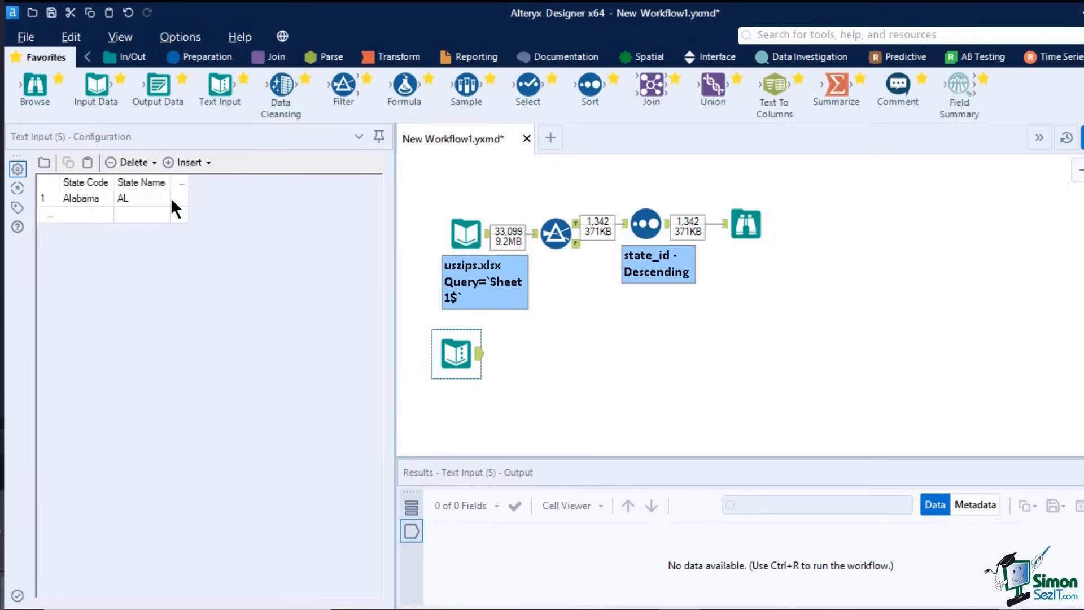
- Copy the state abbreviations table from the Infoplease web page and paste it onto the workflow canvas below the Text Input tool
{"action": "left_click", "coordinate": [513, 373]}
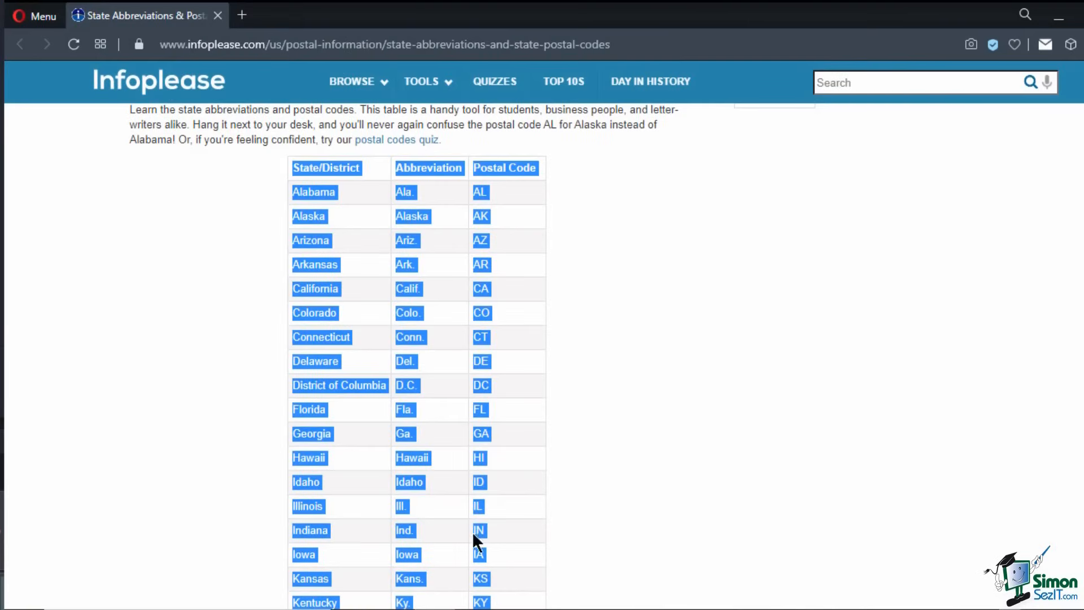
{"action": "right_click", "coordinate": [477, 221]}
{"action": "left_click", "coordinate": [534, 287]}
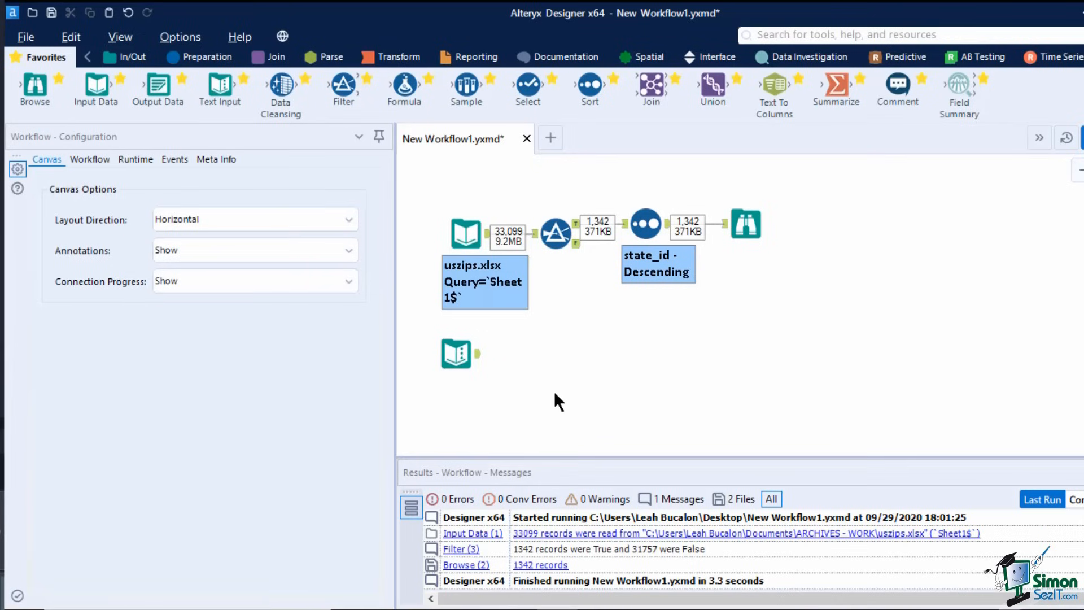
{"action": "right_click", "coordinate": [564, 370]}
{"action": "left_click", "coordinate": [596, 380]}
{"action": "left_click_drag", "start_coordinate": [581, 394], "coordinate": [494, 406]}
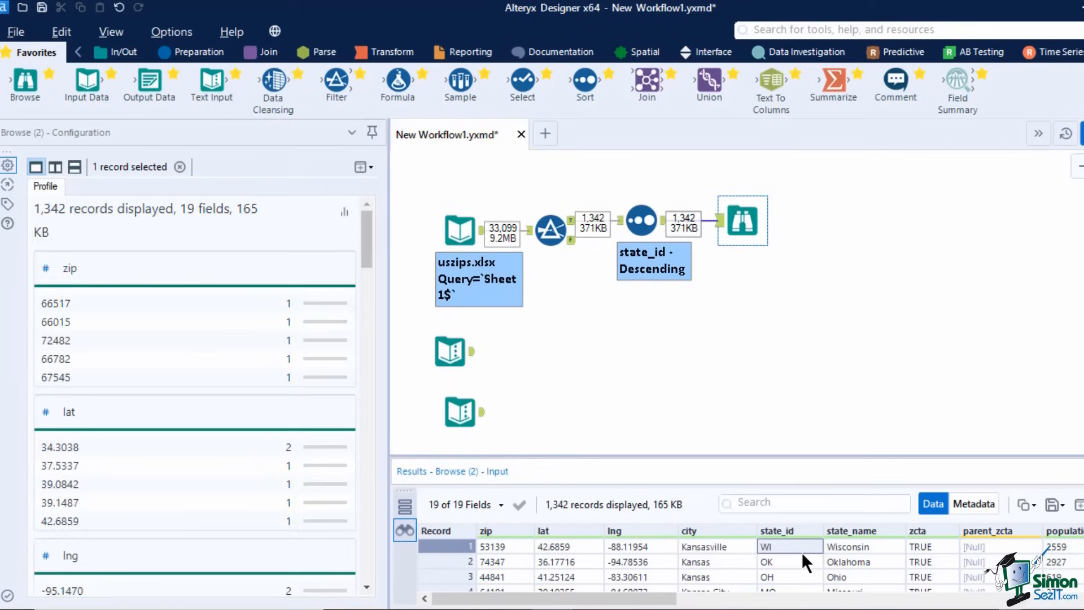
- Copy the WI cell of state_id from the Browse results and paste it onto the canvas as a Text Input tool
{"action": "right_click", "coordinate": [802, 552]}
{"action": "left_click", "coordinate": [842, 562]}
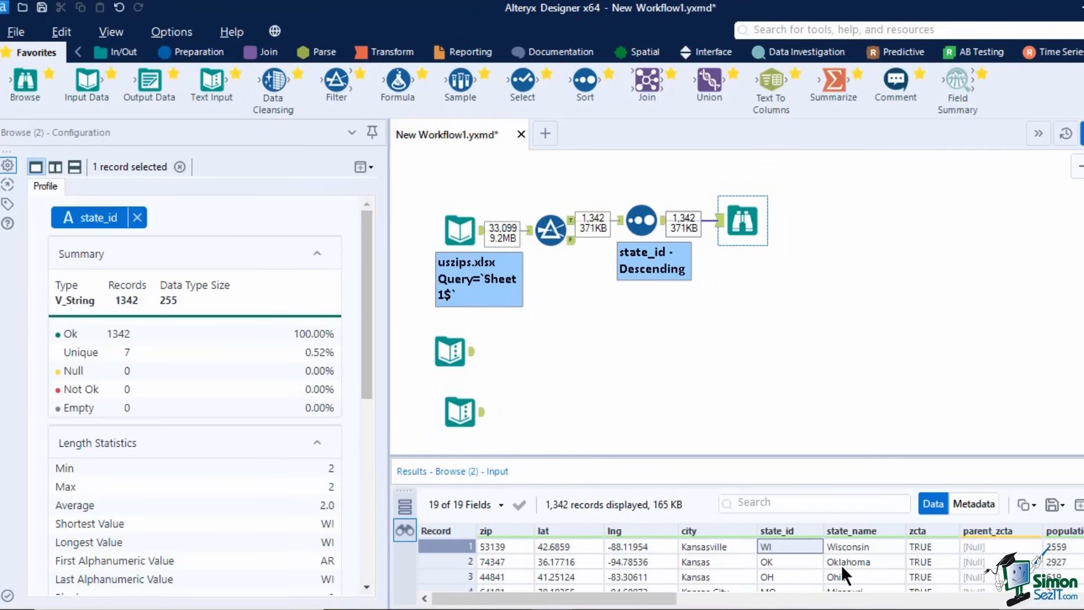
{"action": "right_click", "coordinate": [587, 338]}
{"action": "left_click", "coordinate": [627, 350]}
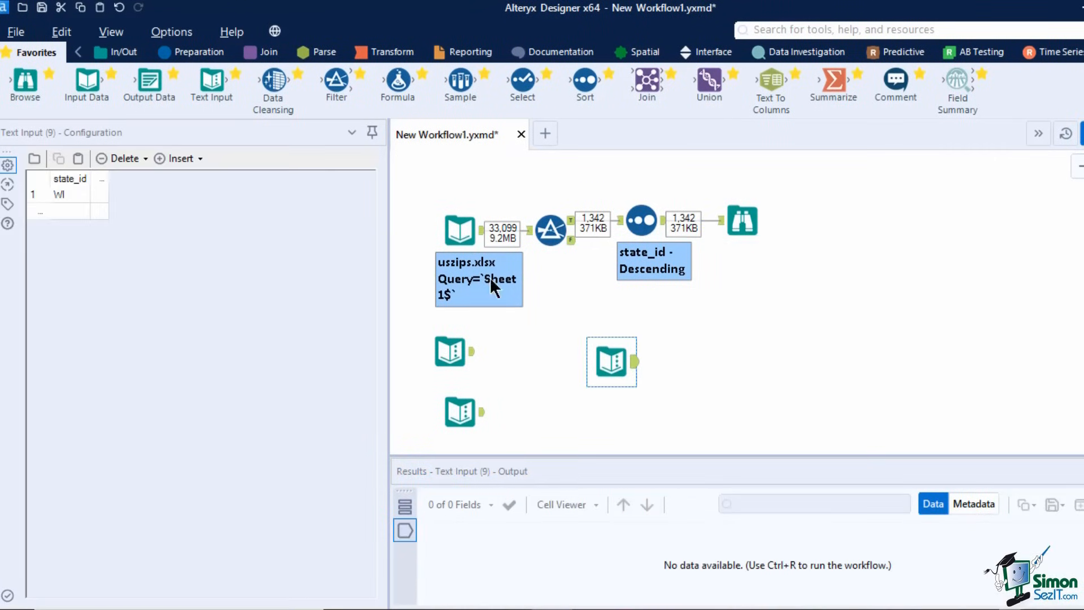
- View the data sources available for importing into the Text Input tool, and close the list without choosing one
{"action": "left_click", "coordinate": [34, 159]}
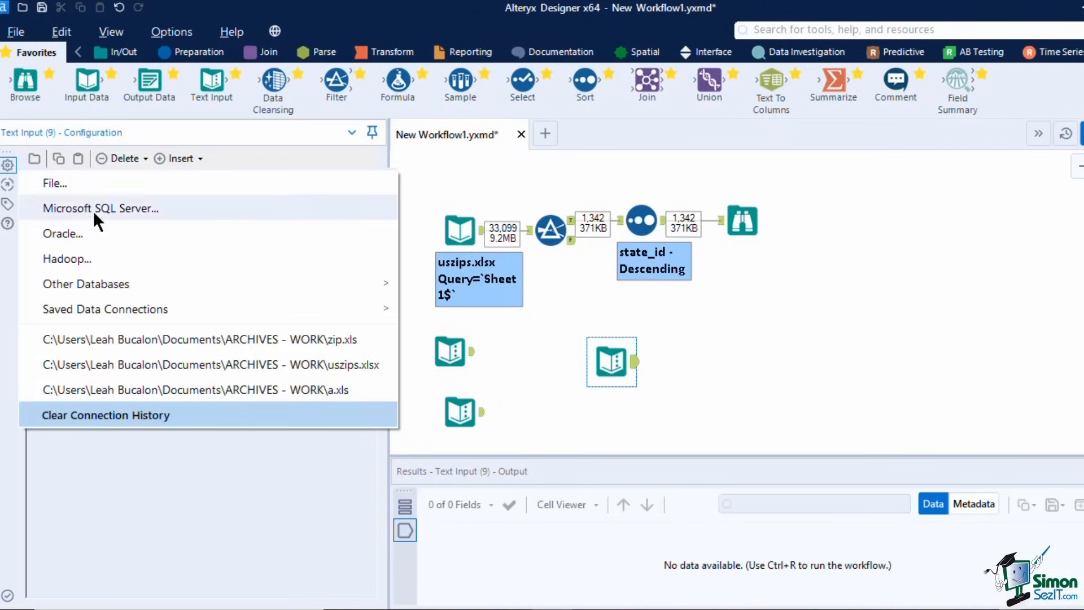
{"action": "left_click", "coordinate": [95, 435]}
{"action": "left_click", "coordinate": [542, 410]}
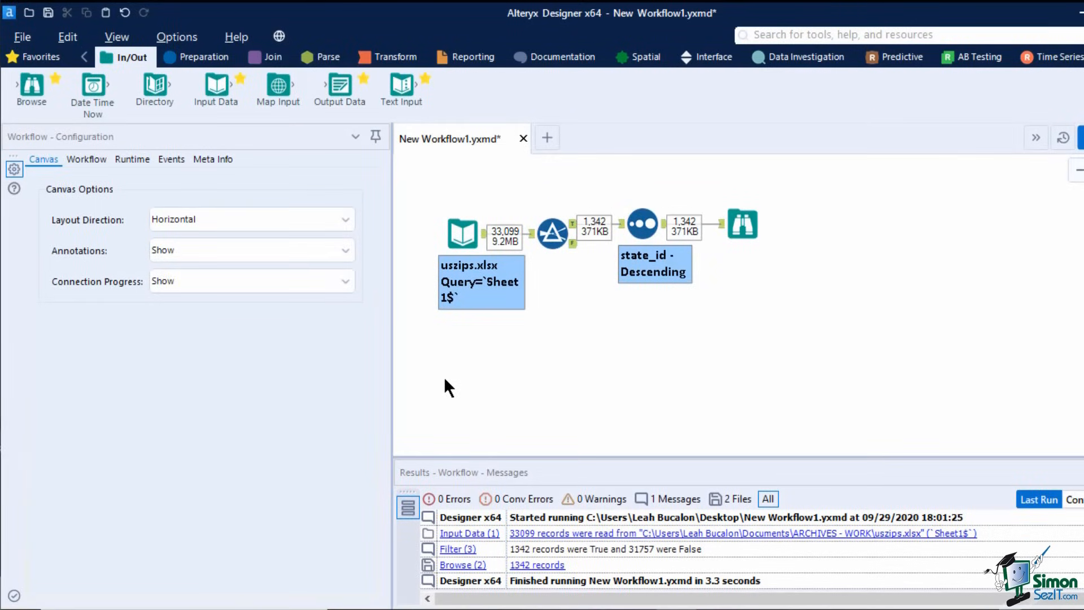
- Add a Date Time Now tool below the workflow and look at its output format choices
{"action": "left_click_drag", "start_coordinate": [95, 92], "coordinate": [480, 380]}
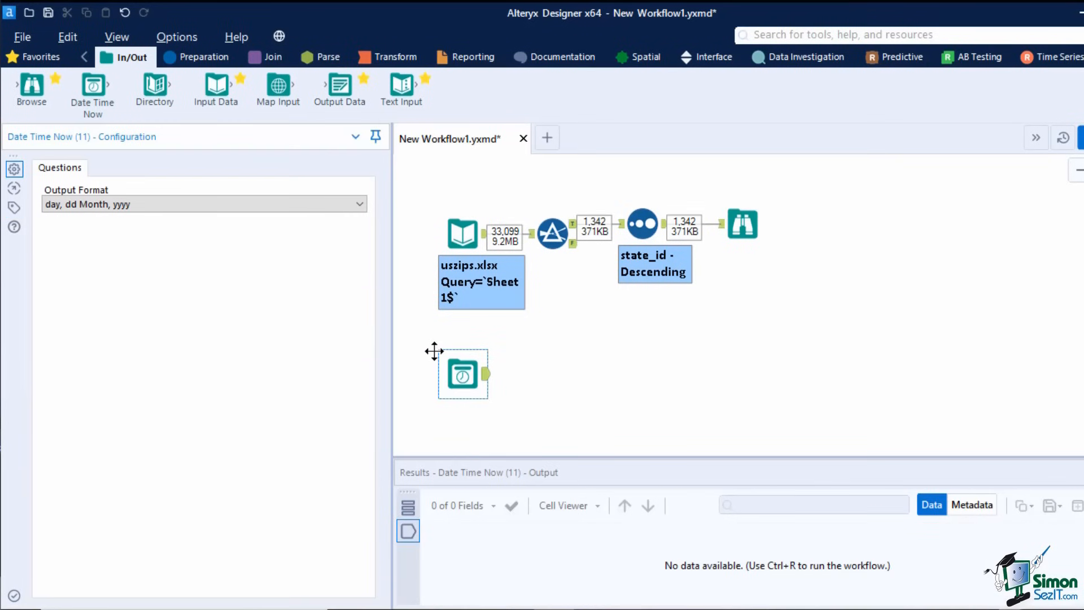
{"action": "left_click", "coordinate": [296, 204]}
{"action": "left_click", "coordinate": [294, 200]}
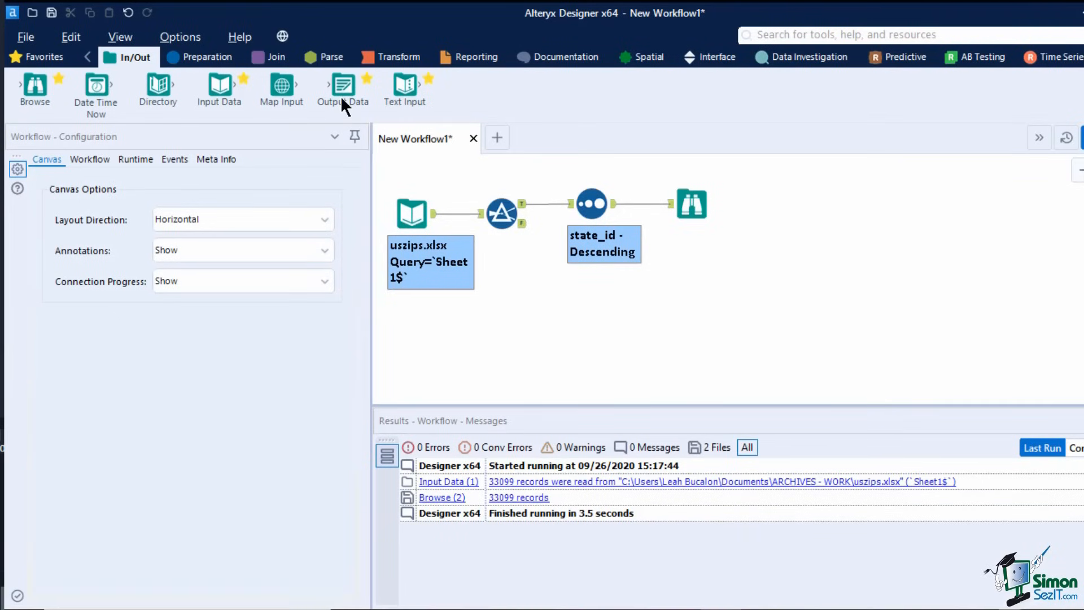
- Add an Output Data tool below the Browse tool, connected to the Sort tool's output
{"action": "left_click_drag", "start_coordinate": [340, 96], "coordinate": [716, 275]}
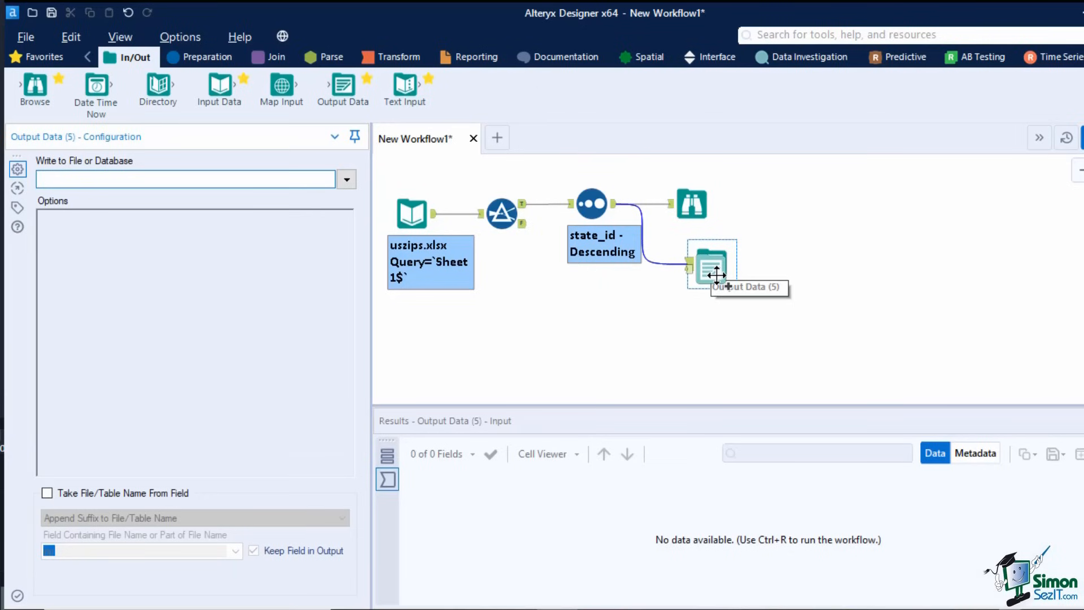
{"action": "left_click", "coordinate": [709, 268]}
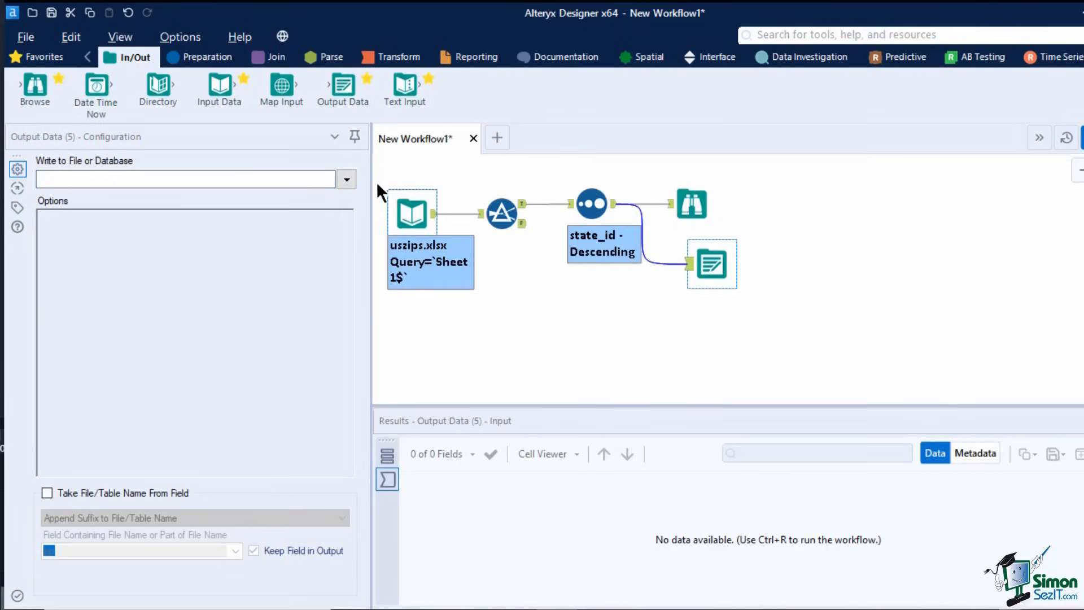
- Set the output to a Microsoft Excel 1997-2003 file named zip in ARCHIVES - WORK, sheet Sheet1, and run the workflow
{"action": "left_click", "coordinate": [347, 179]}
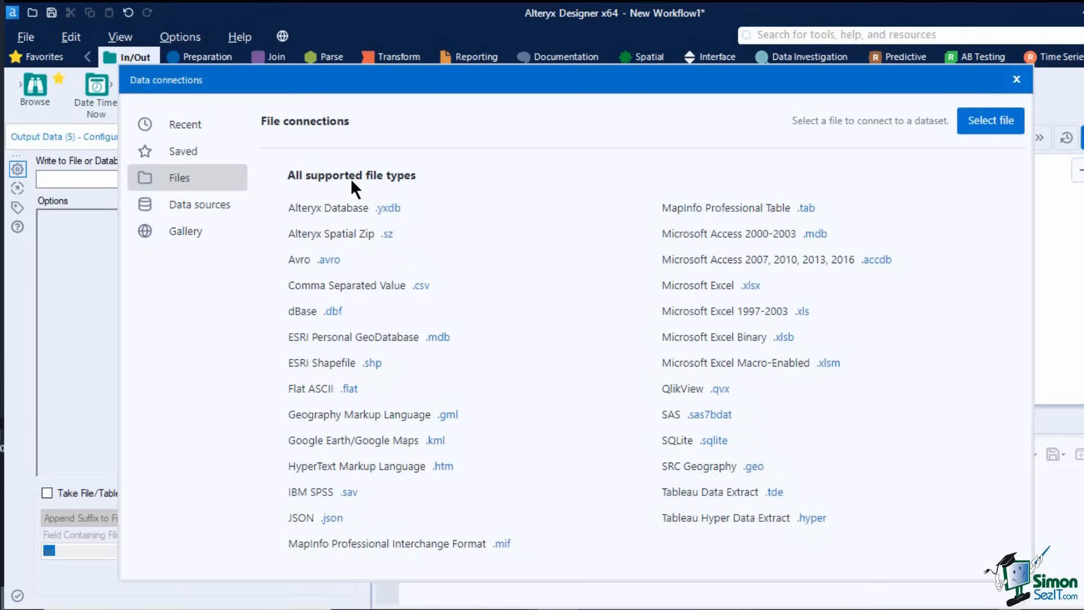
{"action": "left_click", "coordinate": [975, 120]}
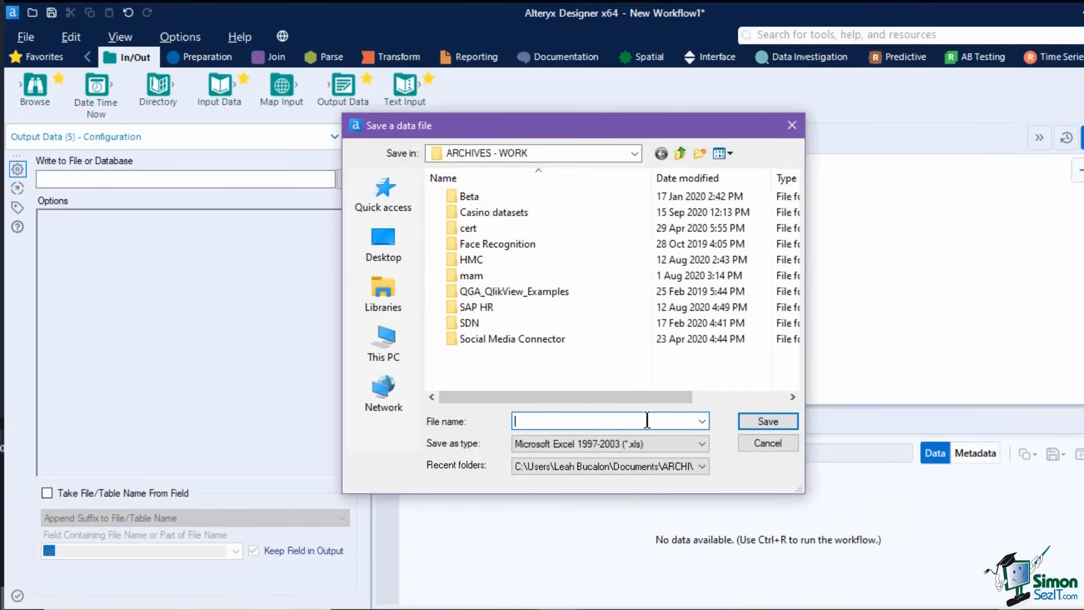
{"action": "type", "text": "zip"}
{"action": "left_click", "coordinate": [642, 445]}
{"action": "left_click", "coordinate": [641, 445]}
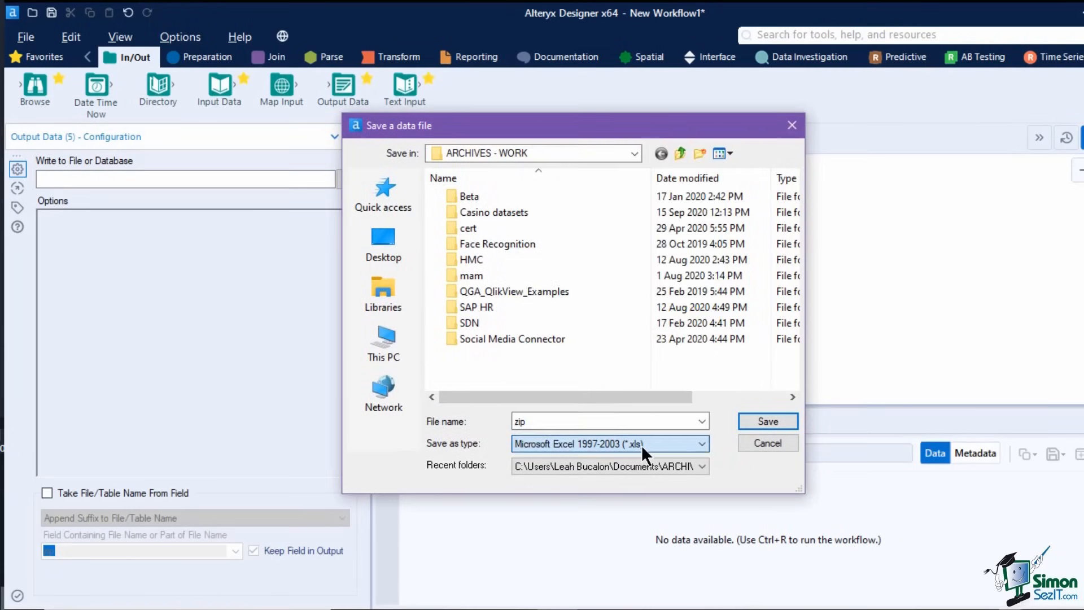
{"action": "left_click", "coordinate": [769, 421]}
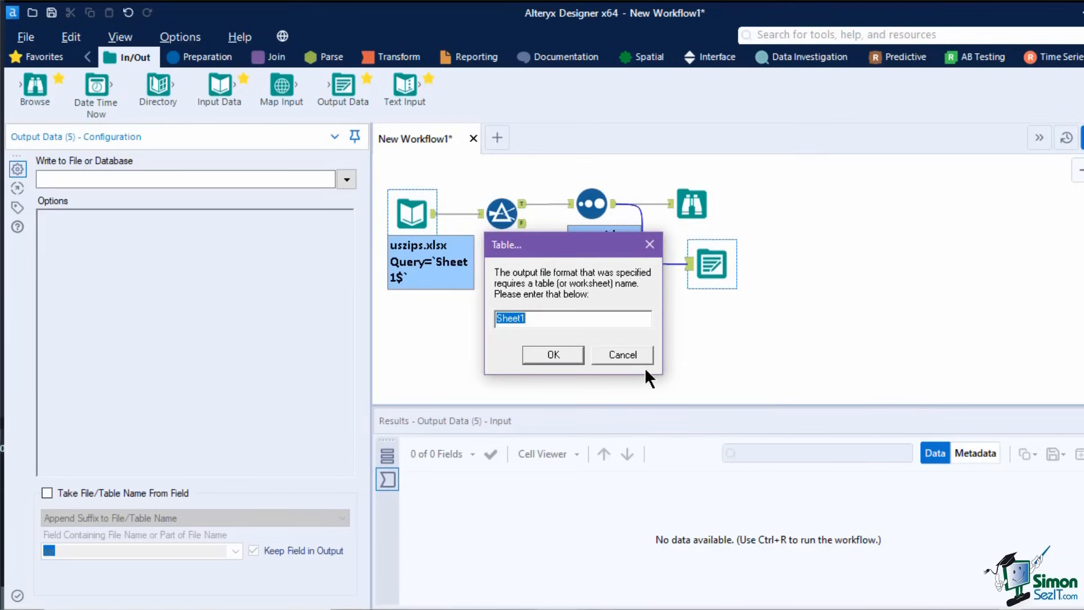
{"action": "left_click", "coordinate": [546, 353]}
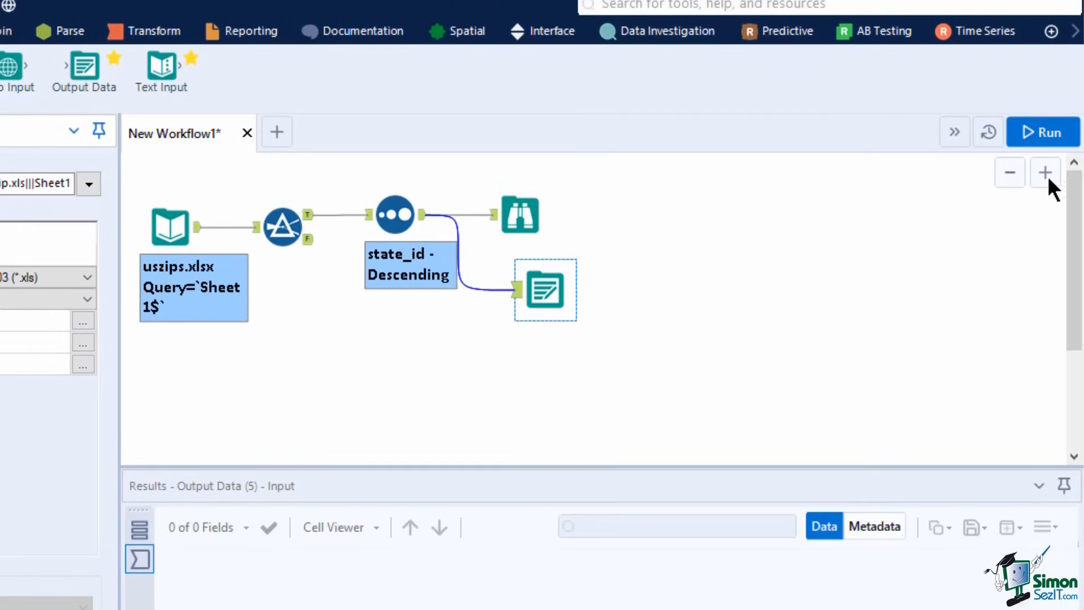
{"action": "left_click", "coordinate": [1062, 141]}
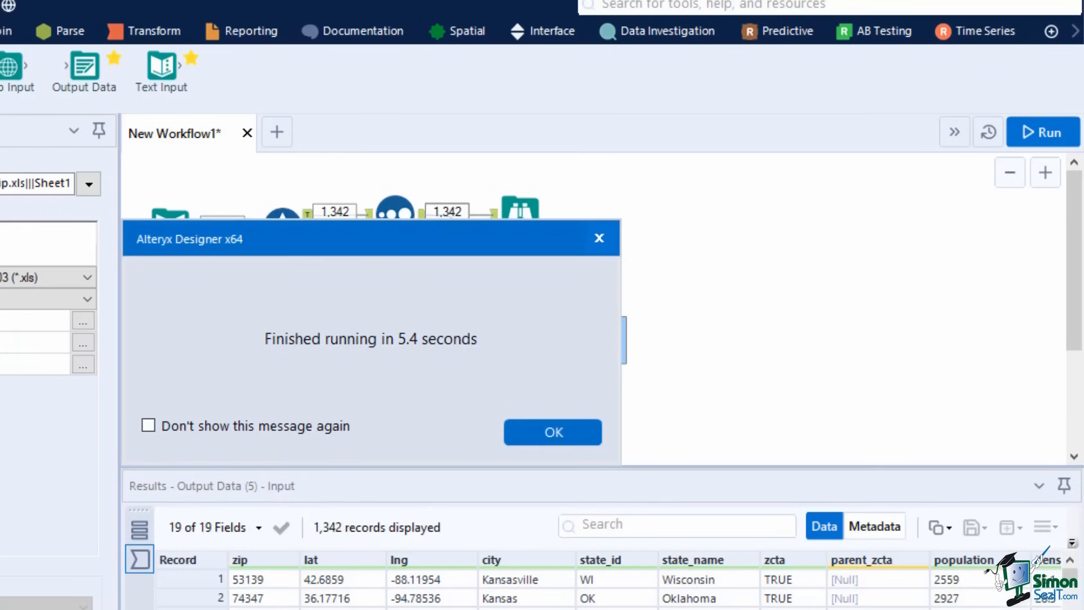
- Dismiss the run message, open the written zip.xls from the workflow messages in Excel, and close it again
{"action": "left_click", "coordinate": [575, 437]}
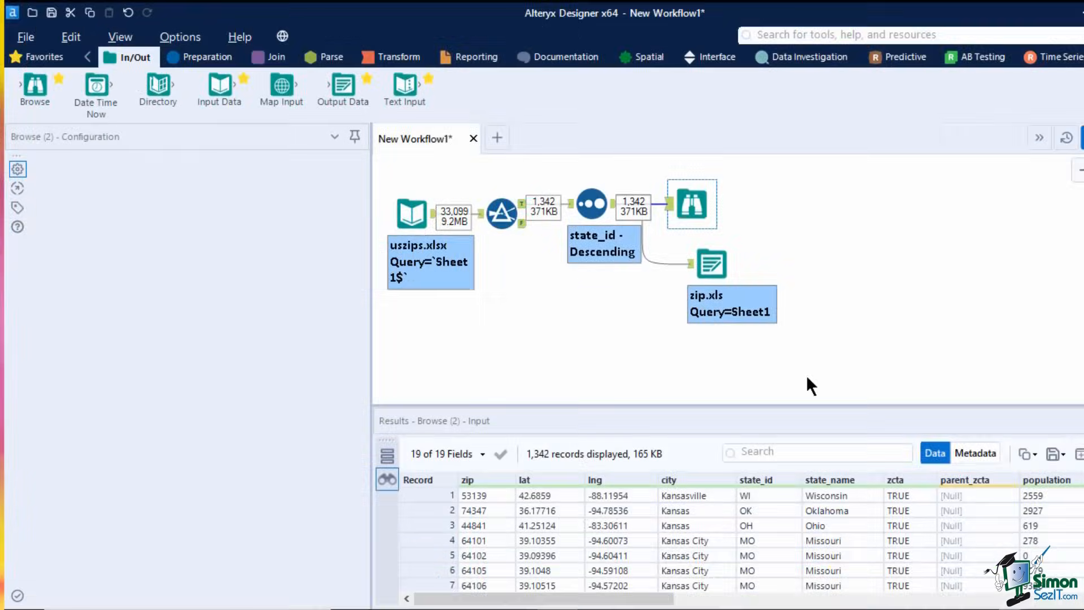
{"action": "left_click", "coordinate": [806, 384]}
{"action": "left_click", "coordinate": [745, 530]}
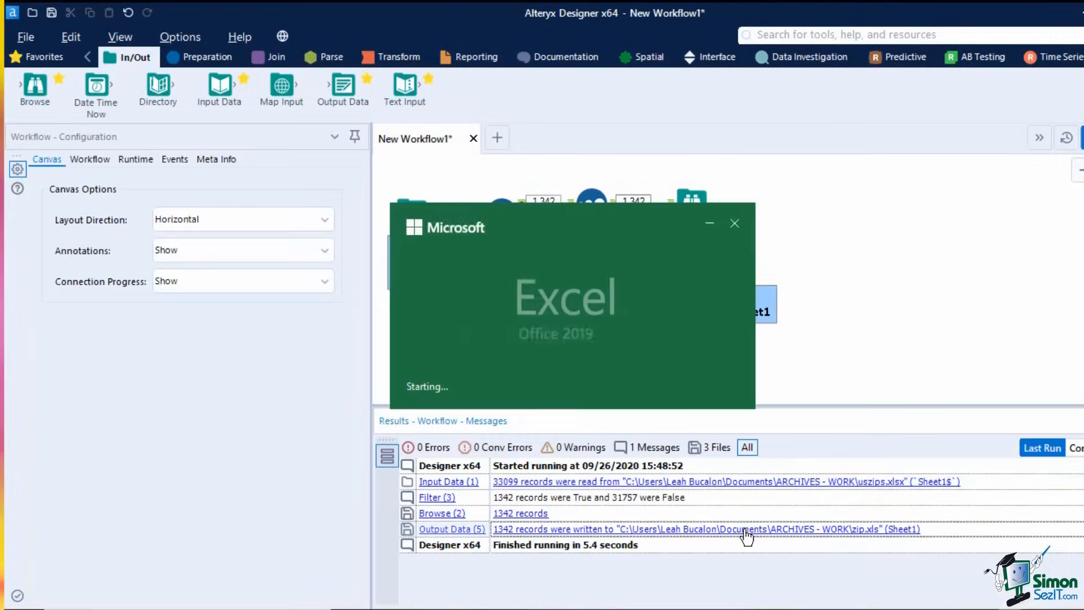
{"action": "left_click", "coordinate": [1083, 16]}
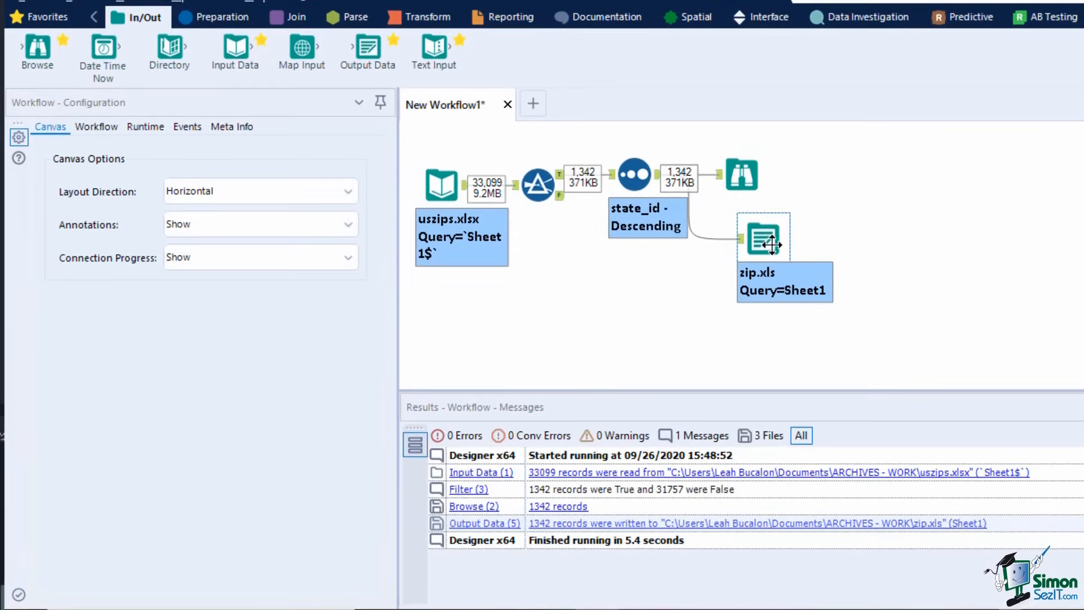
- Review the Output Data tool's output options and keep Overwrite Sheet (Drop) selected
{"action": "left_click", "coordinate": [718, 267]}
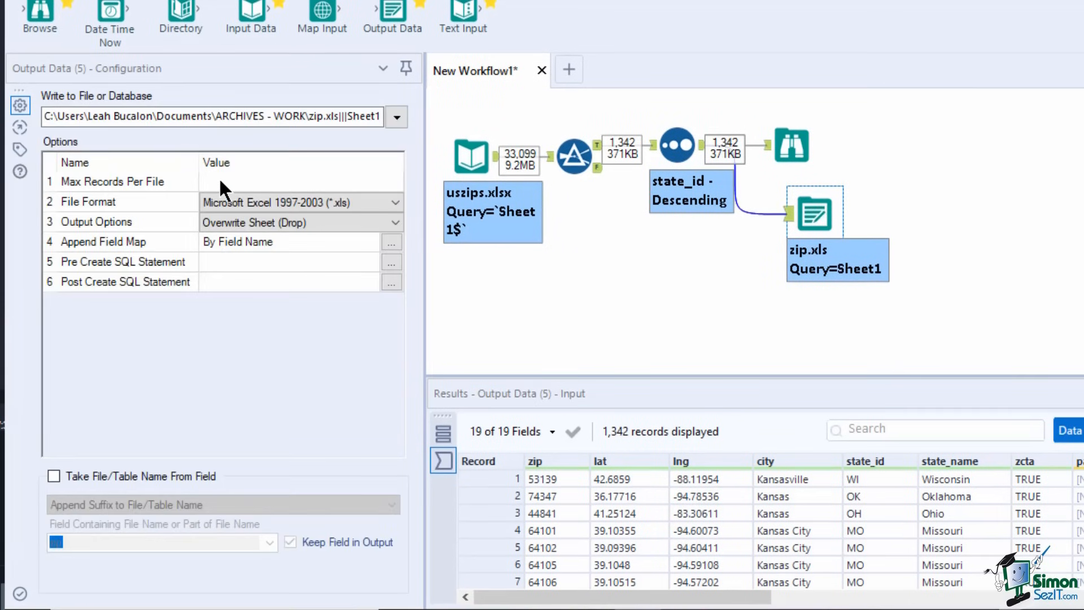
{"action": "left_click", "coordinate": [221, 222]}
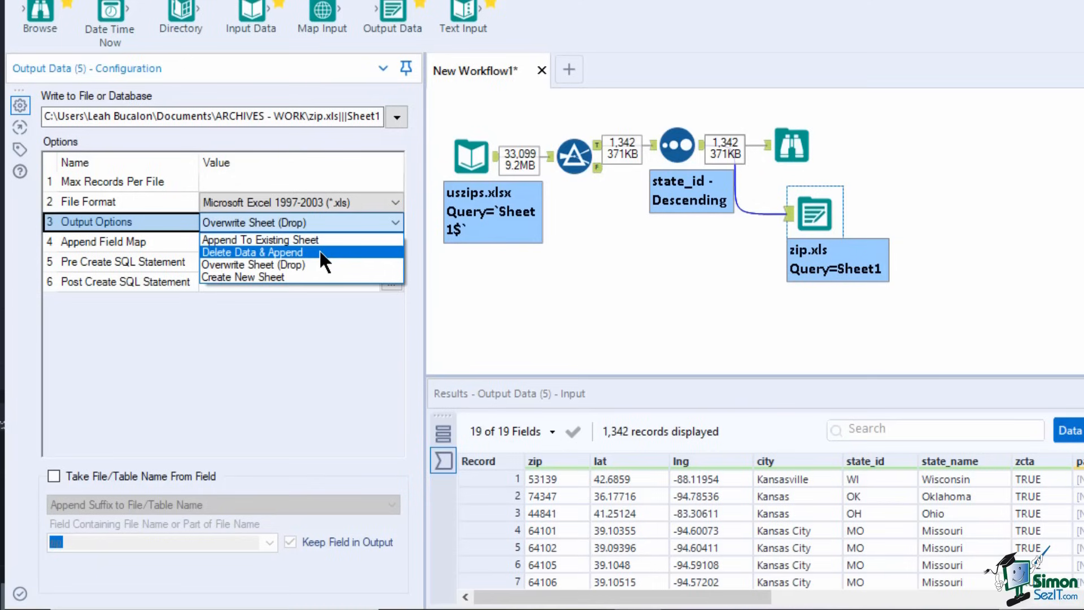
{"action": "left_click", "coordinate": [243, 262]}
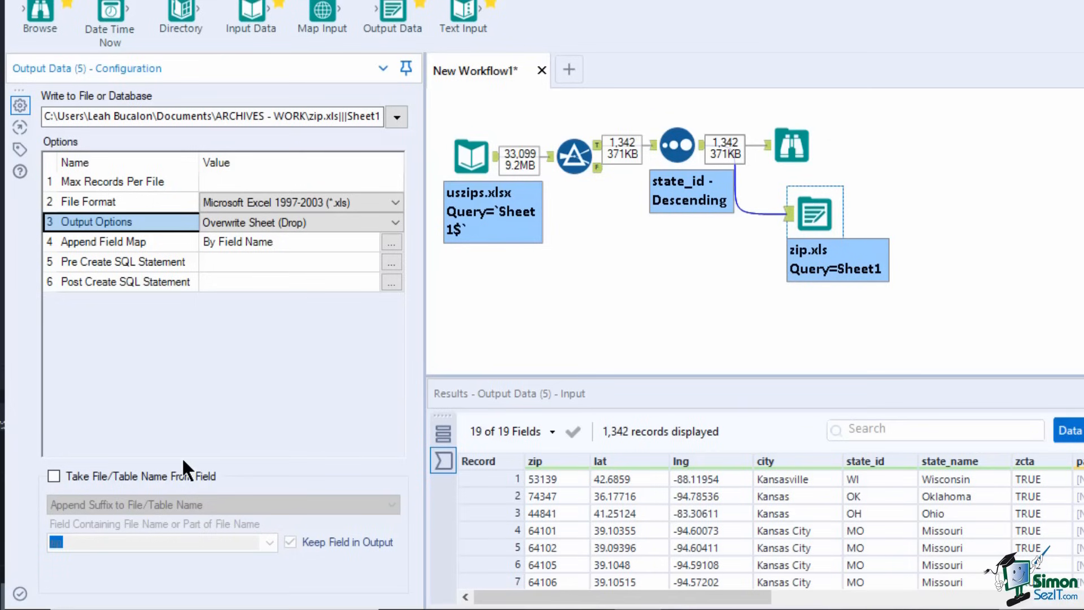
- Turn on taking the file or table name from a field, and view the naming choices and available fields
{"action": "left_click", "coordinate": [54, 476]}
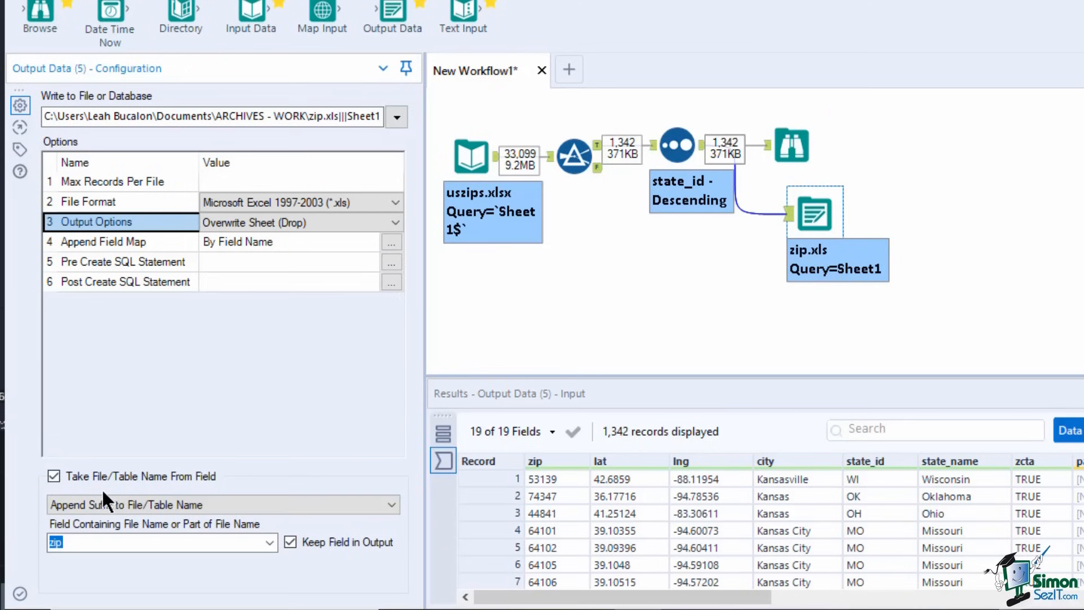
{"action": "left_click", "coordinate": [228, 500]}
{"action": "left_click", "coordinate": [228, 500]}
{"action": "left_click", "coordinate": [269, 543]}
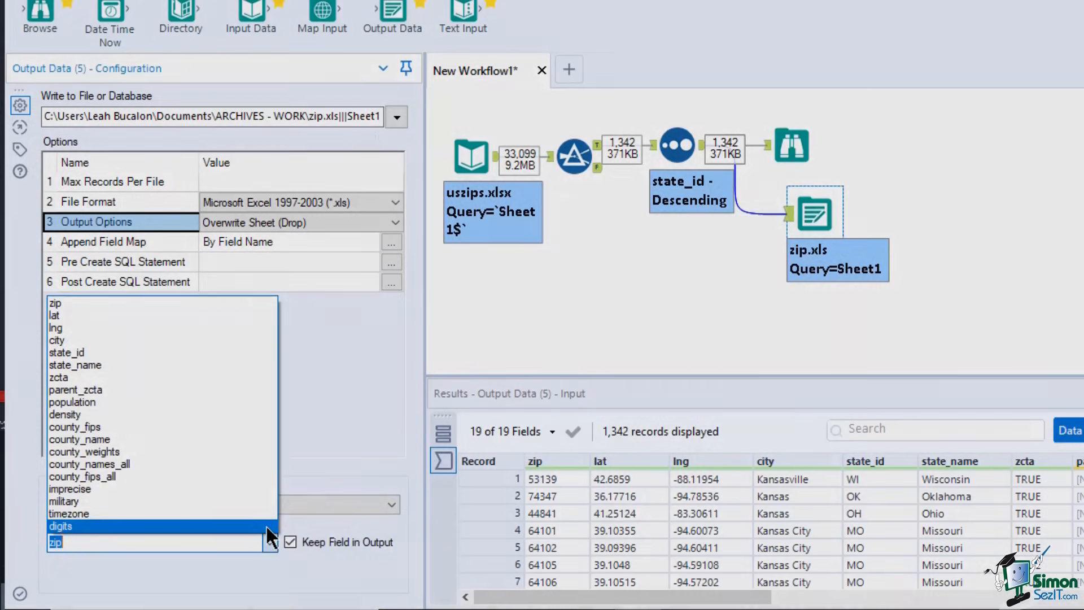
{"action": "left_click", "coordinate": [265, 527]}
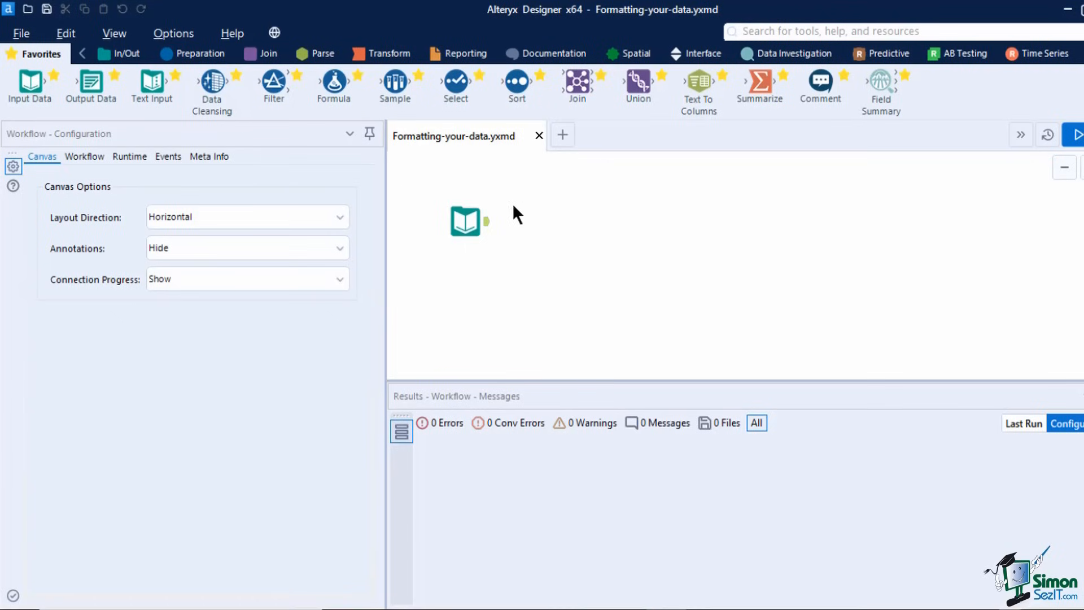
- View the Input Data tool's configuration in the Formatting-your-data workflow and preview the Telco customer churn columns through Churn
{"action": "mouse_move", "coordinate": [462, 84]}
{"action": "left_click", "coordinate": [464, 233]}
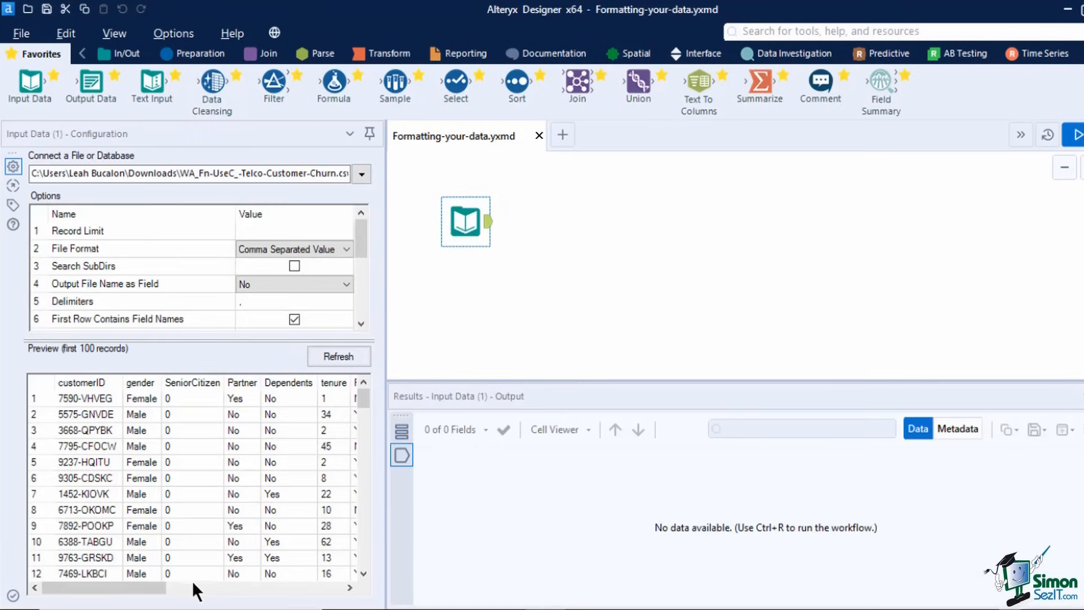
{"action": "left_click_drag", "start_coordinate": [130, 586], "coordinate": [324, 581]}
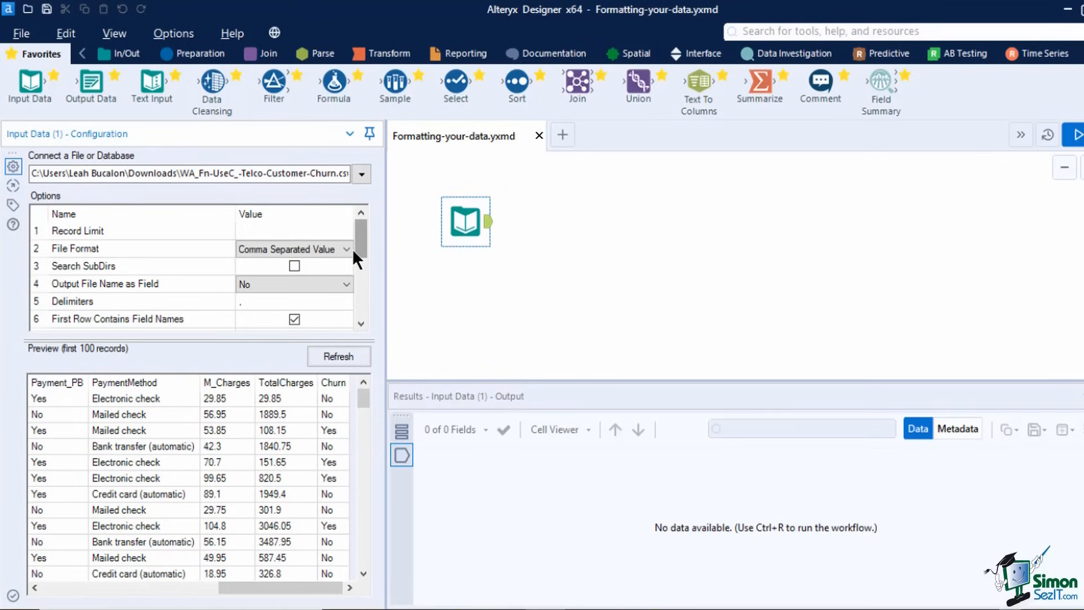
- Add a Select tool connected to the Input Data tool, run the workflow, and dismiss the finish message
{"action": "left_click_drag", "start_coordinate": [456, 82], "coordinate": [533, 222]}
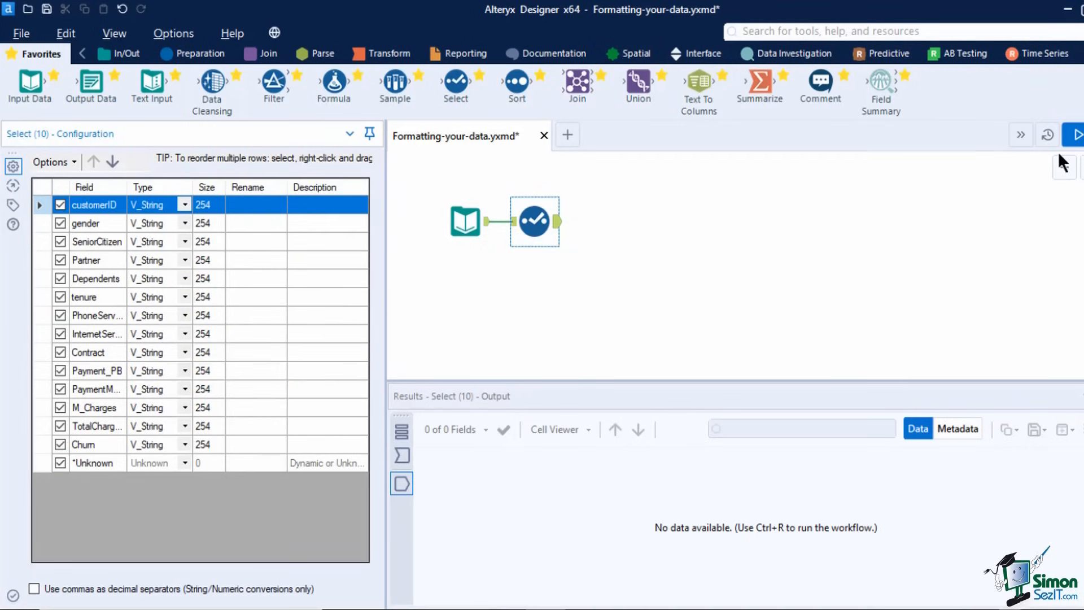
{"action": "left_click", "coordinate": [1074, 139]}
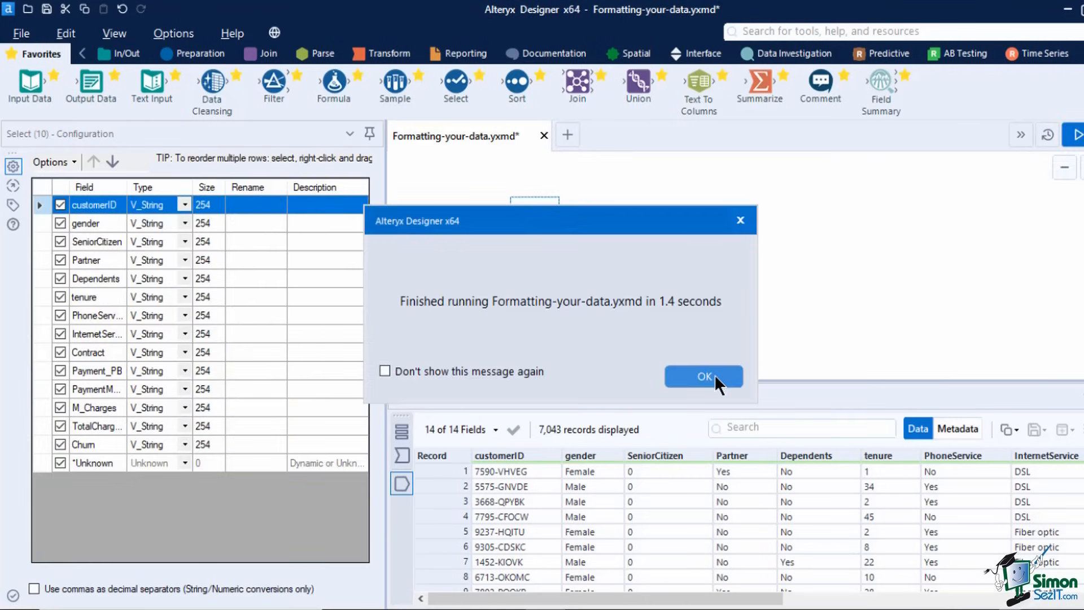
{"action": "left_click", "coordinate": [713, 374]}
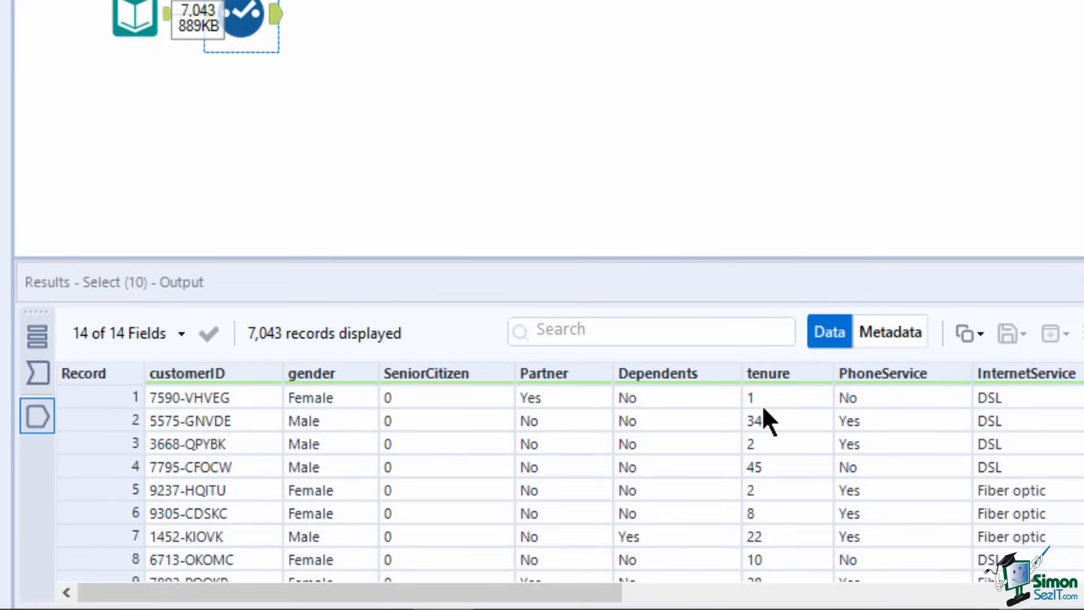
- Check the tenure values in the results and set the tenure field's data type to Int16 in the Select tool
{"action": "scroll", "coordinate": [795, 463], "scroll_direction": "down", "scroll_amount": 13}
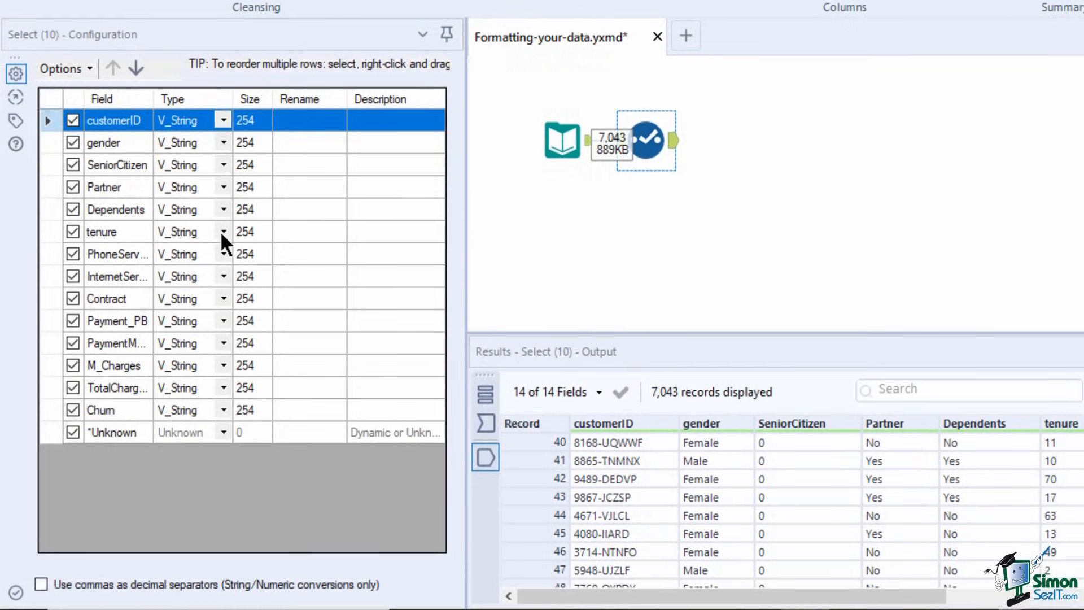
{"action": "left_click", "coordinate": [222, 232]}
{"action": "left_click", "coordinate": [221, 231]}
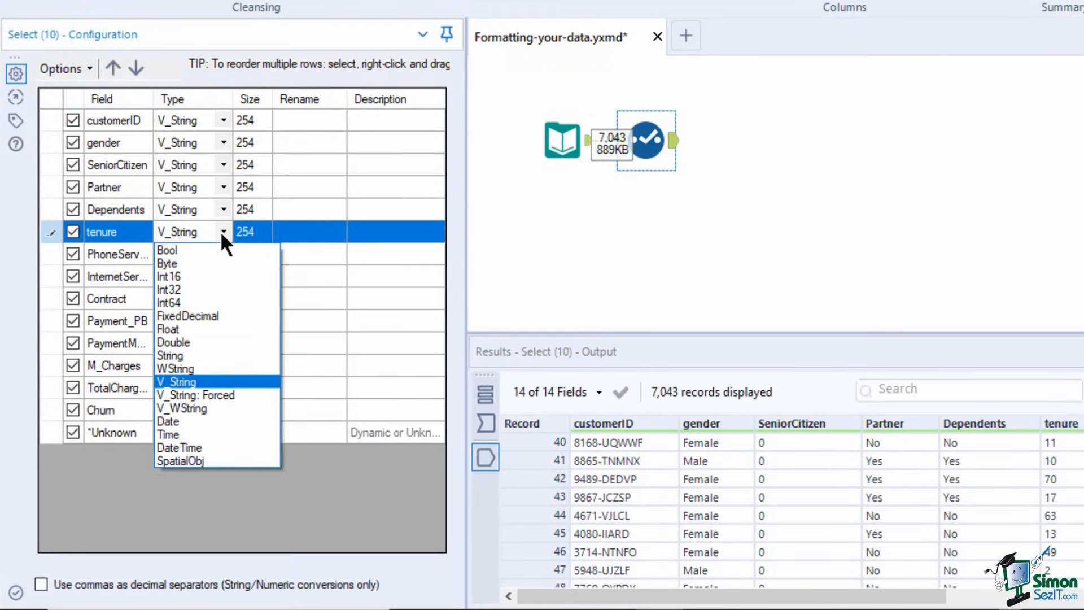
{"action": "left_click", "coordinate": [198, 277]}
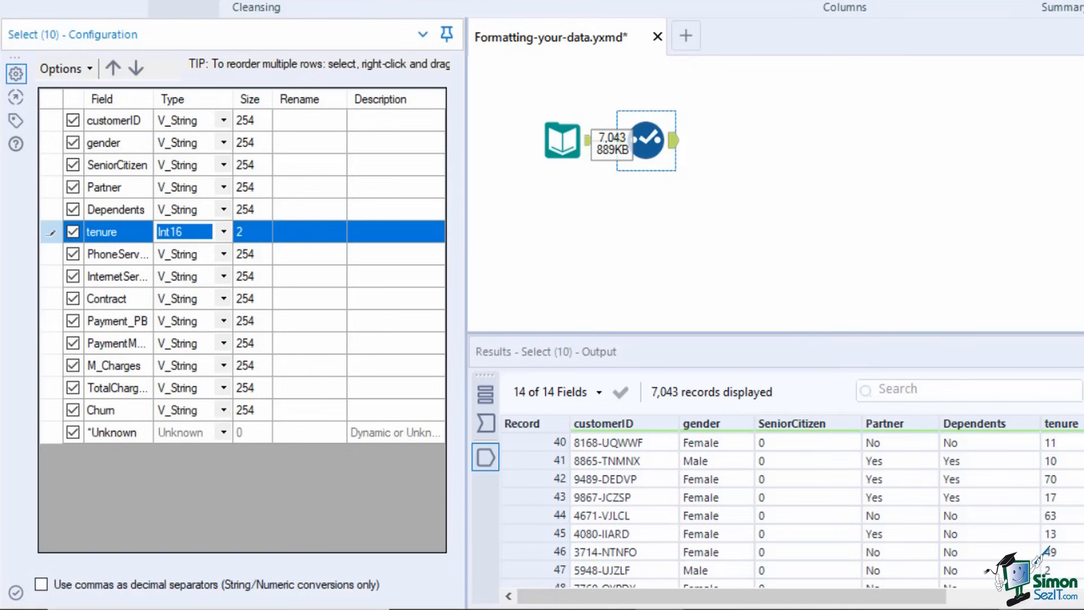
- Add a Browse tool connected to the Select tool's output, run the workflow, and dismiss the finish message
{"action": "left_click_drag", "start_coordinate": [37, 8], "coordinate": [767, 141]}
{"action": "key", "text": "ctrl+r"}
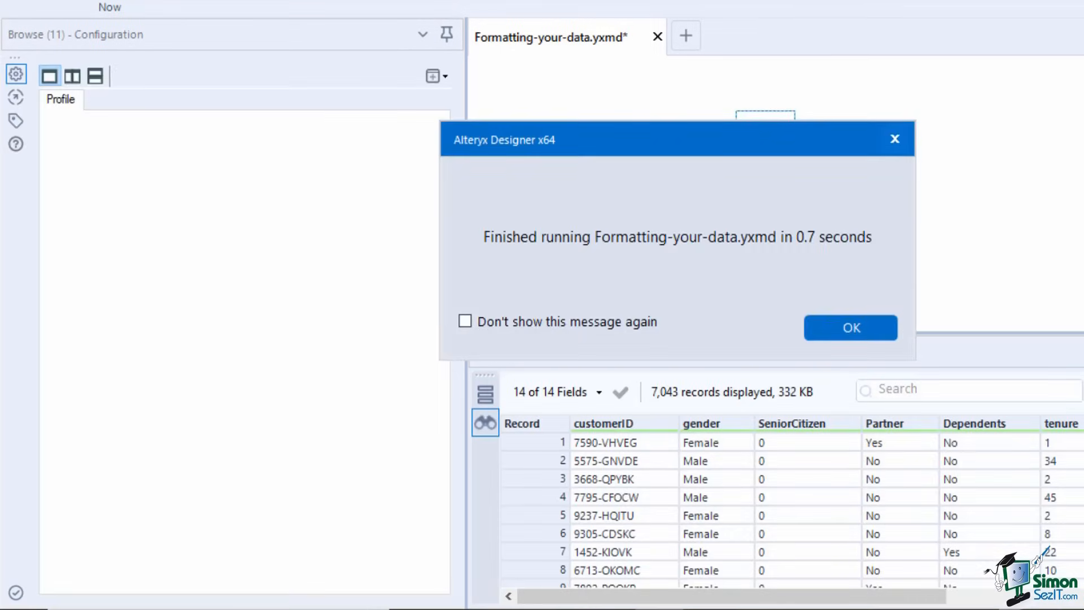
{"action": "key", "text": "Return"}
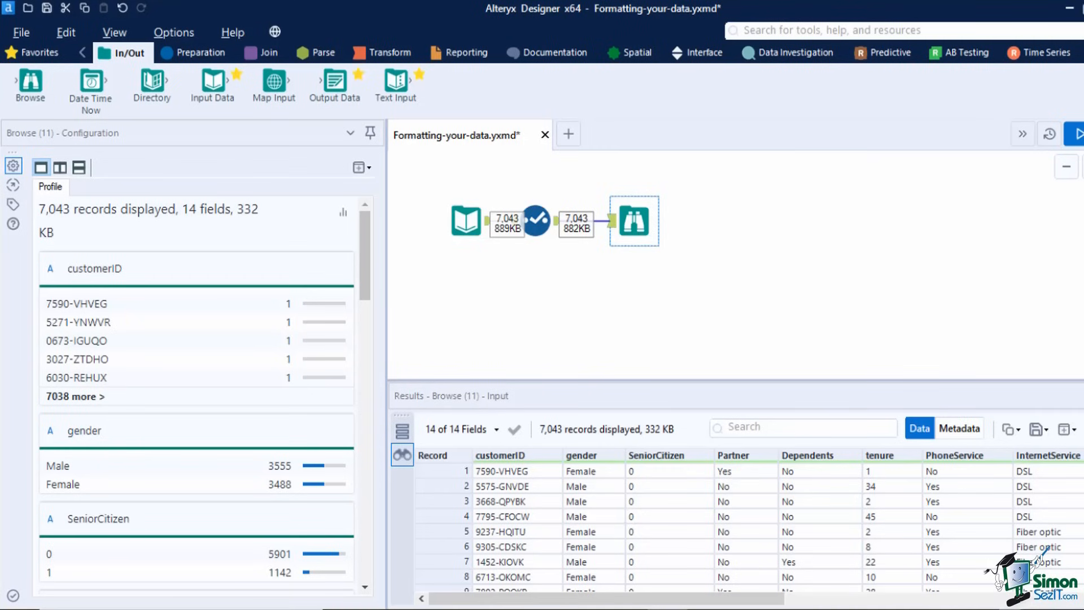
- Examine the SeniorCitizen field's profile in the Browse tool, including its summary and frequent values
{"action": "left_click", "coordinate": [675, 454]}
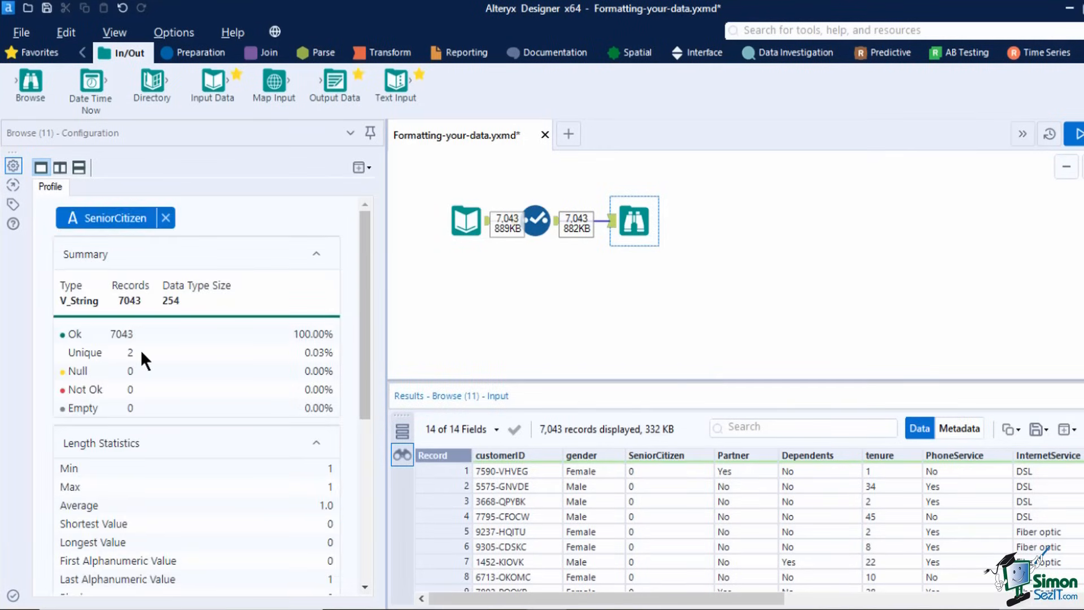
{"action": "scroll", "coordinate": [319, 487], "scroll_direction": "down", "scroll_amount": 5}
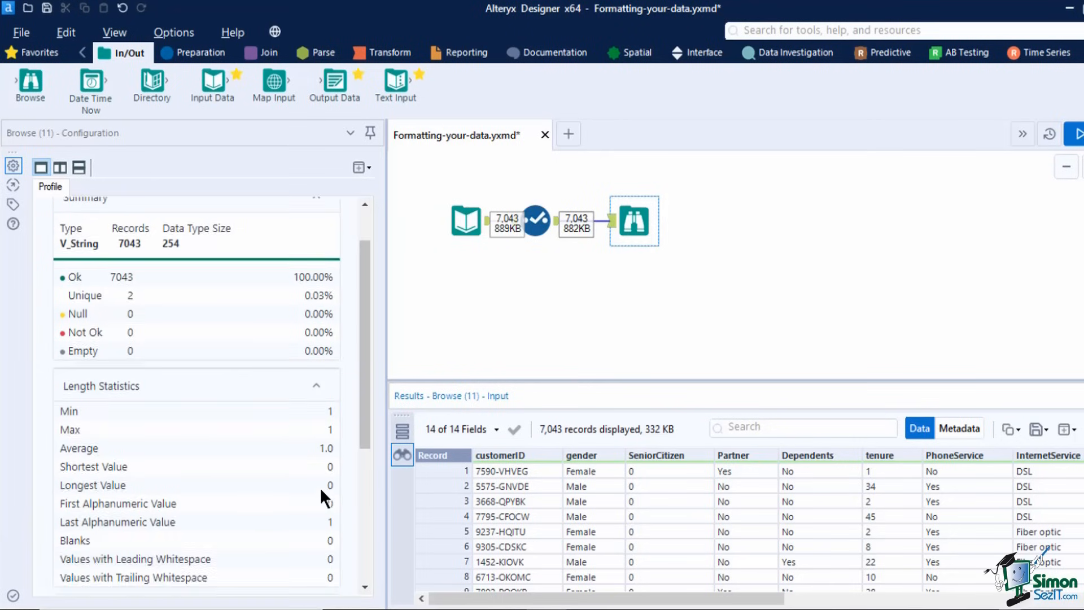
{"action": "mouse_move", "coordinate": [150, 472]}
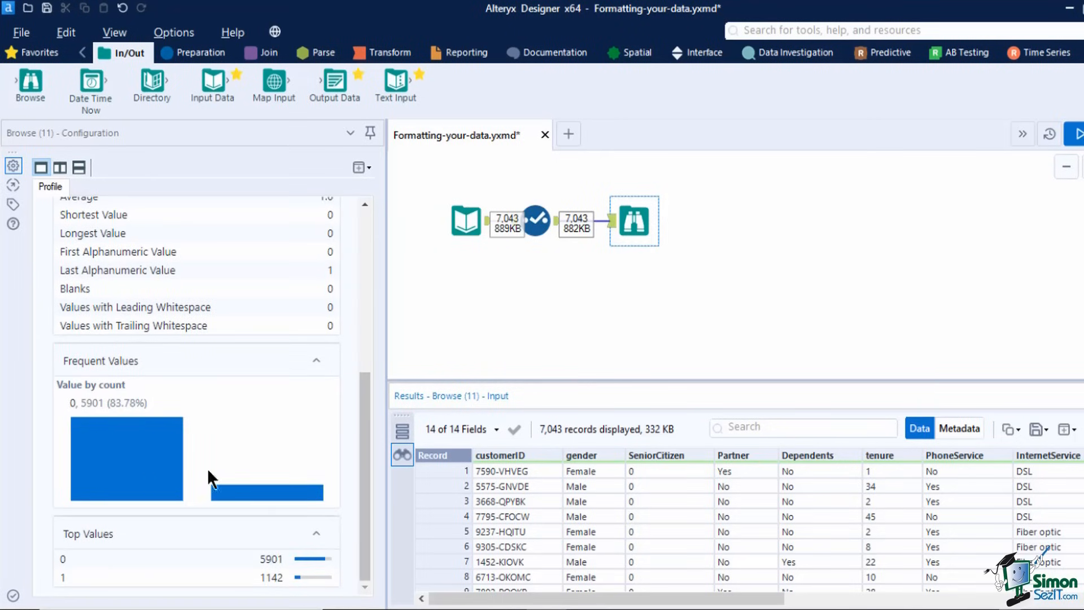
- Set the SeniorCitizen field's data type to Bool in the Select tool
{"action": "left_click", "coordinate": [536, 220]}
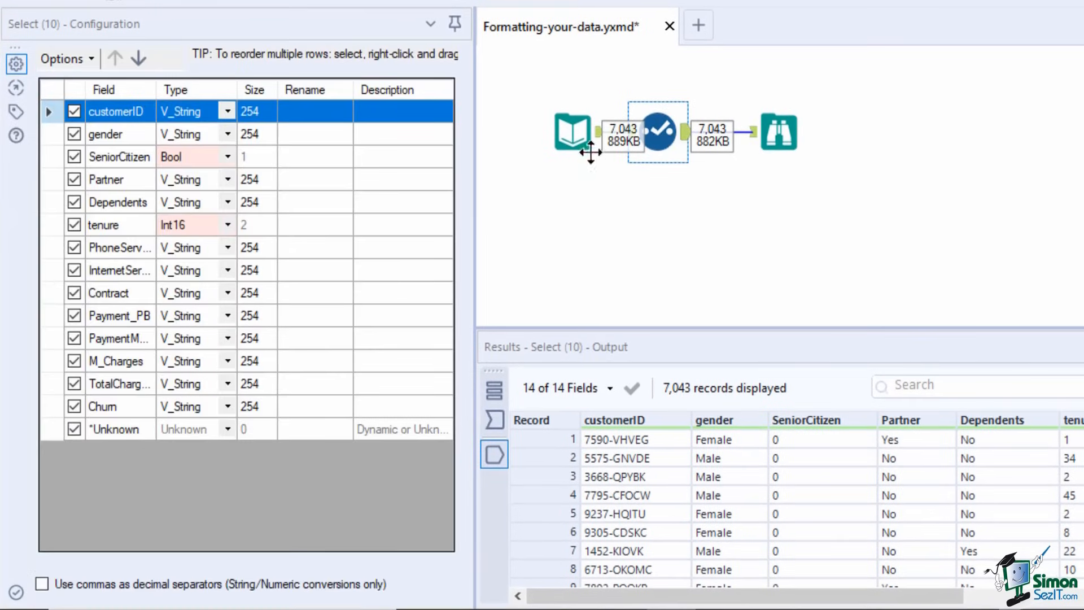
{"action": "left_click", "coordinate": [211, 156]}
{"action": "left_click", "coordinate": [213, 156]}
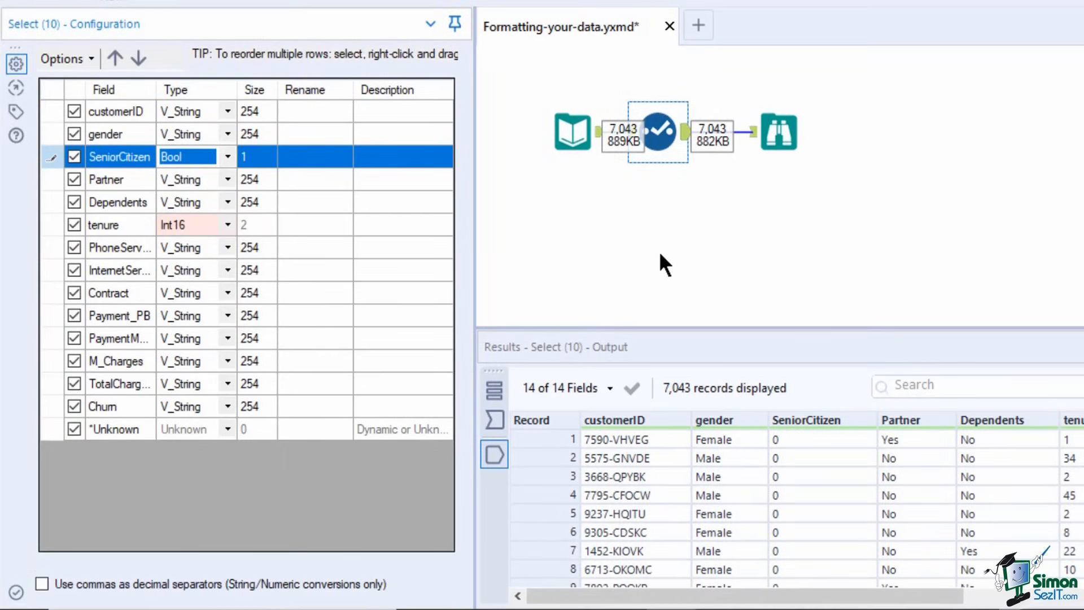
{"action": "left_click", "coordinate": [743, 263]}
- Examine the gender field's profile in the Browse tool, including its frequent values and length statistics
{"action": "left_click", "coordinate": [773, 148]}
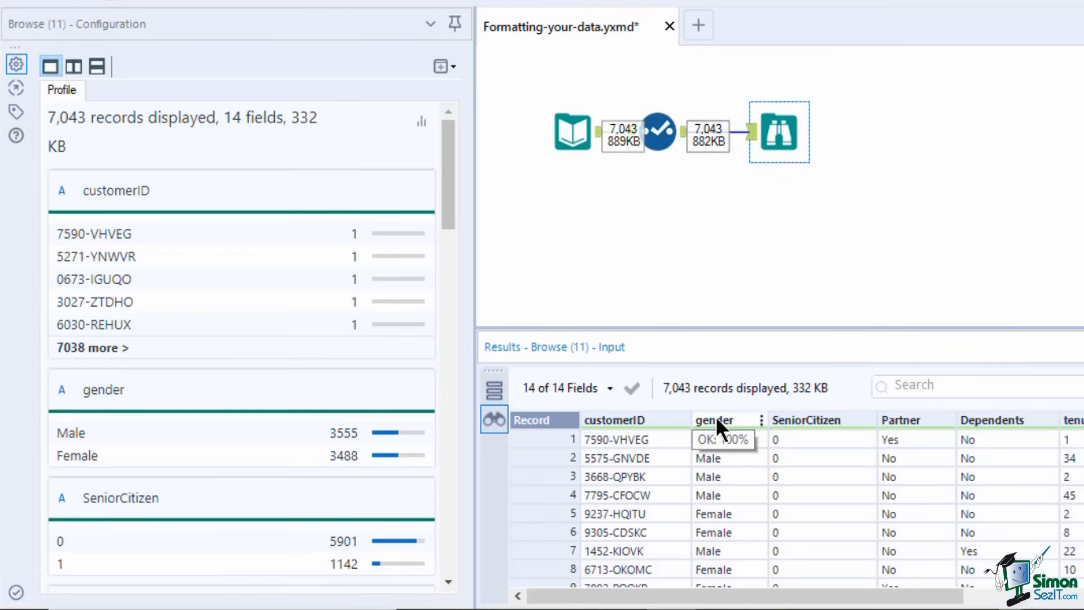
{"action": "left_click", "coordinate": [718, 421]}
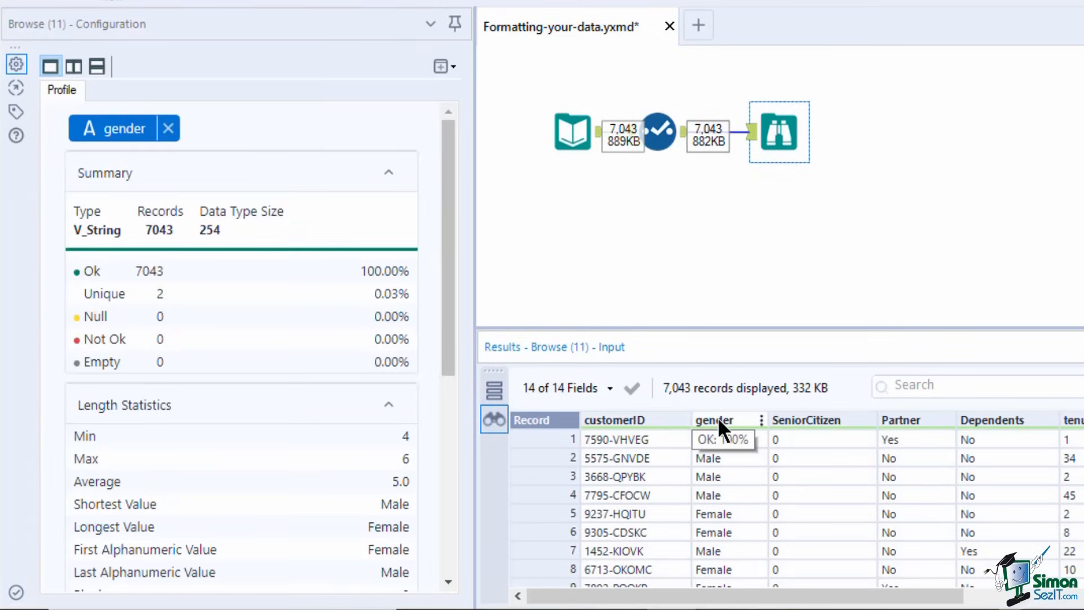
{"action": "scroll", "coordinate": [392, 415], "scroll_direction": "down", "scroll_amount": 10}
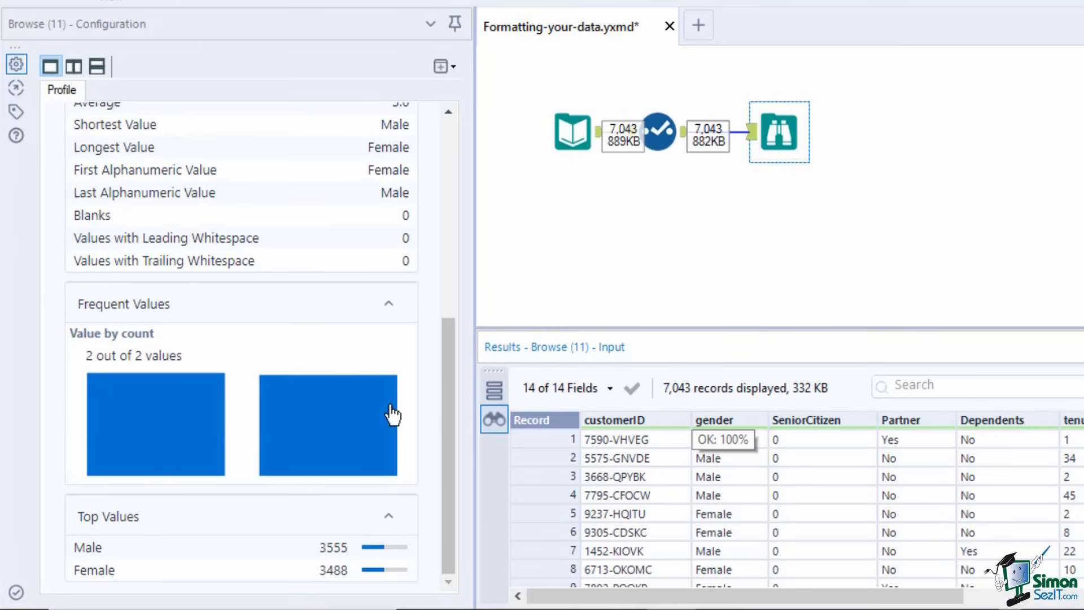
{"action": "mouse_move", "coordinate": [342, 420]}
{"action": "scroll", "coordinate": [342, 424], "scroll_direction": "up", "scroll_amount": 4}
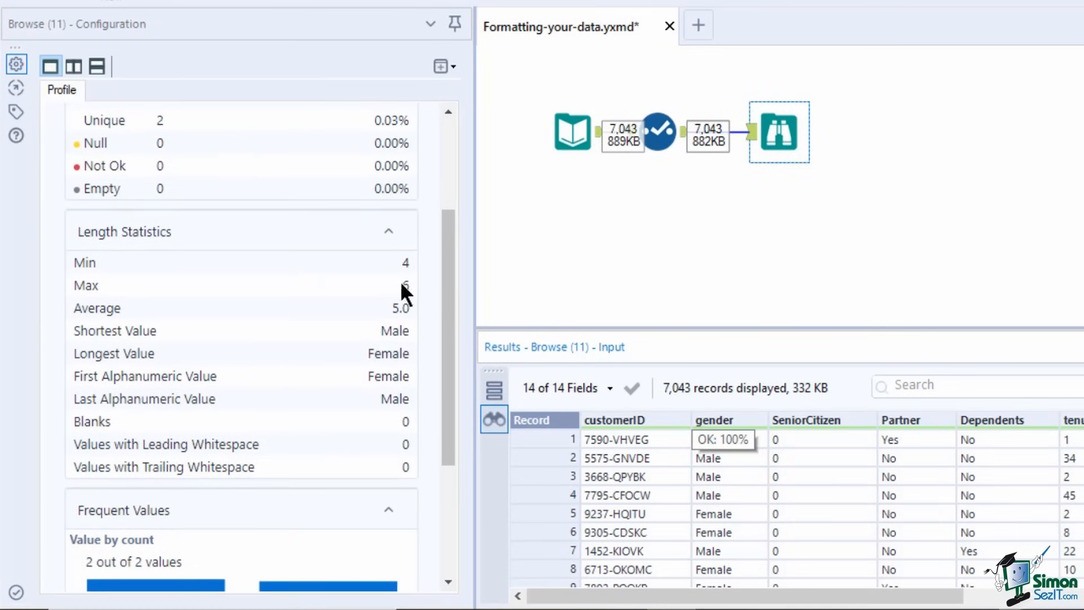
- Set the gender field's size to 6 in the Select tool
{"action": "left_click", "coordinate": [658, 131]}
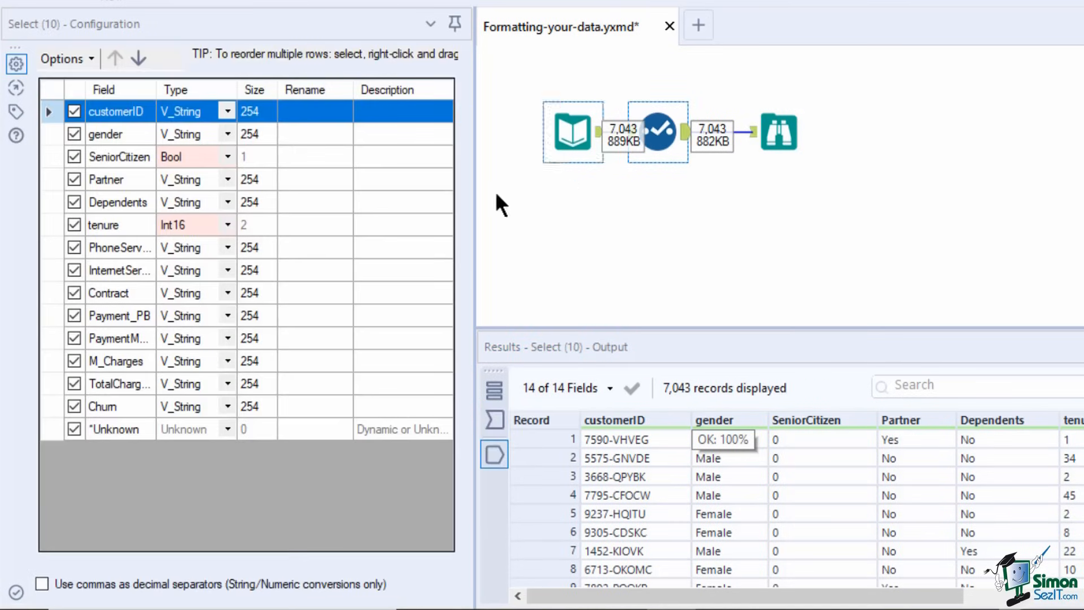
{"action": "left_click", "coordinate": [256, 134]}
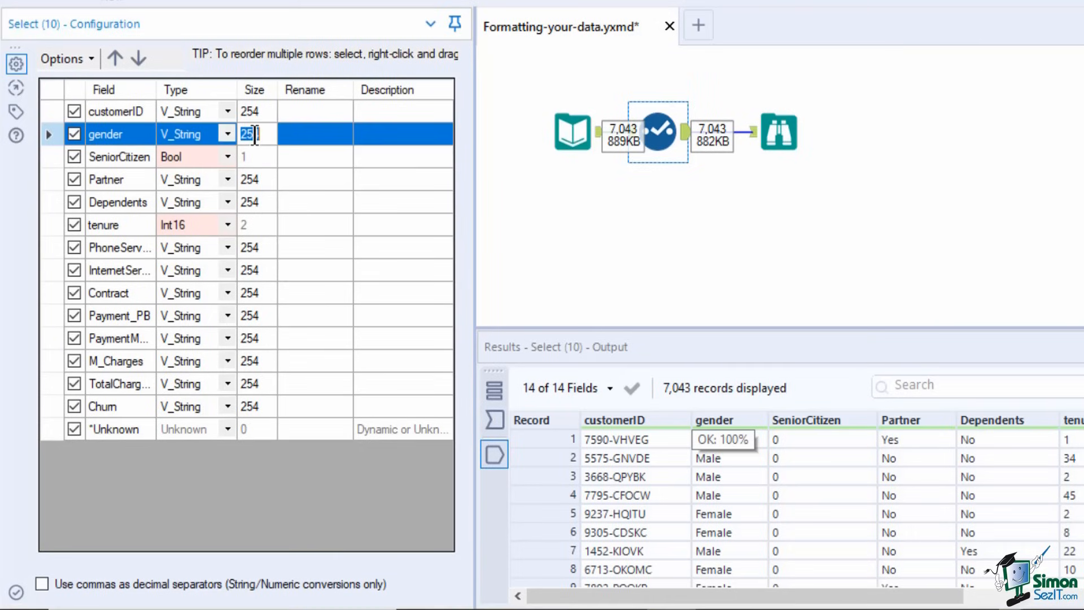
{"action": "type", "text": "6"}
{"action": "left_click", "coordinate": [710, 255]}
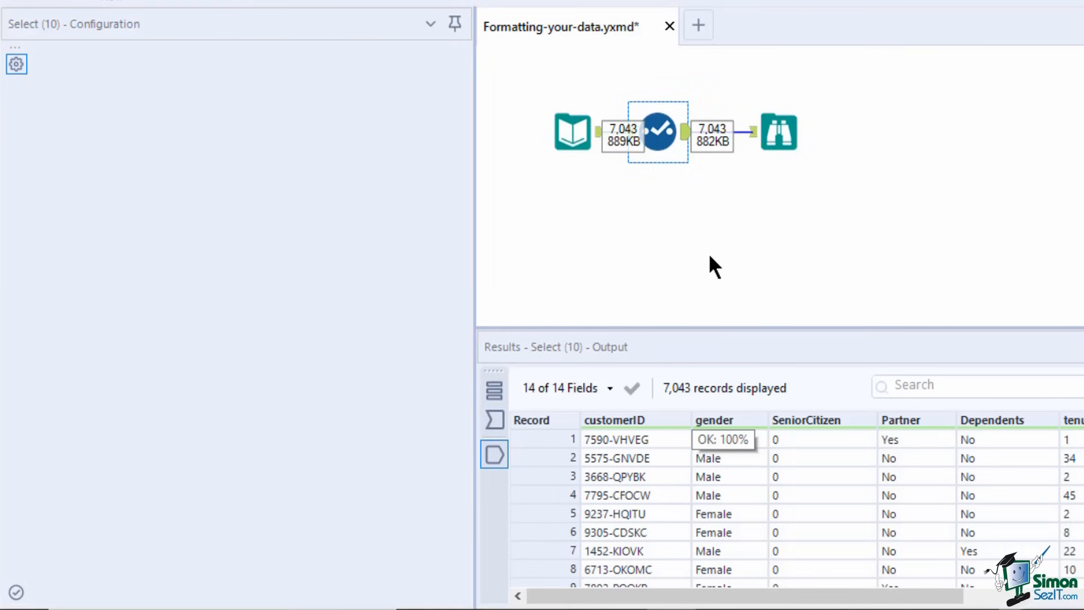
- Check the Payment_PB column in the results and rename that field as Paperless Billing in the Select tool
{"action": "left_click", "coordinate": [658, 131]}
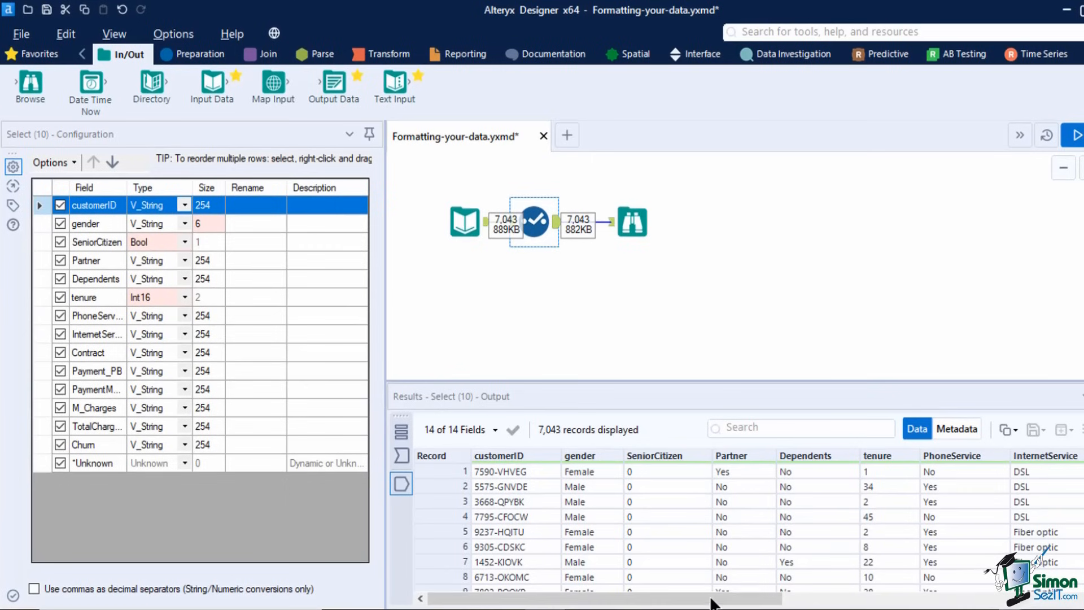
{"action": "left_click_drag", "start_coordinate": [711, 603], "coordinate": [1016, 603]}
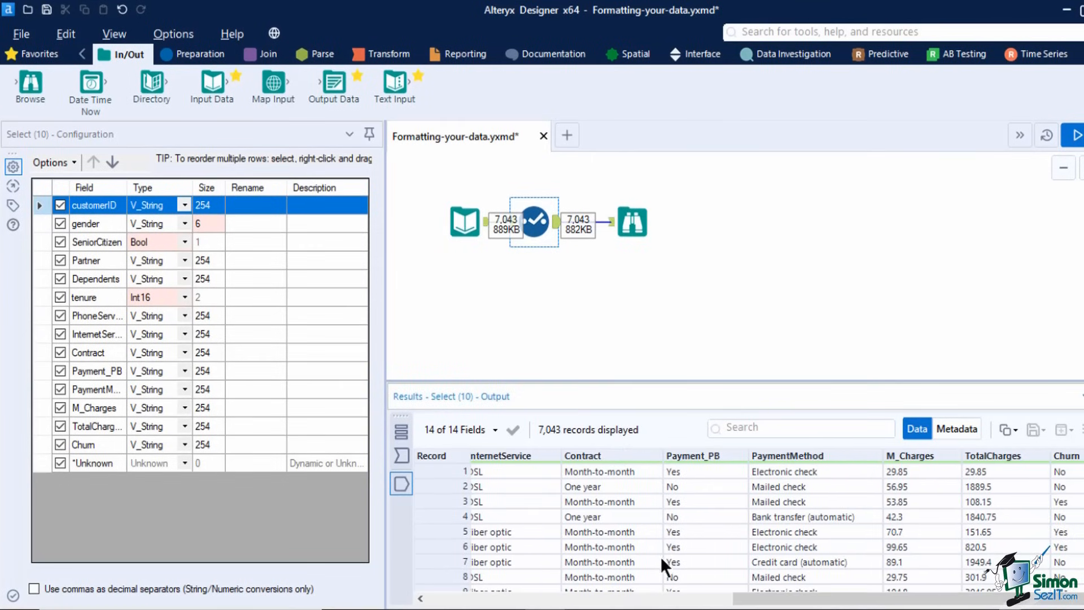
{"action": "left_click", "coordinate": [238, 370]}
{"action": "type", "text": "Paperless Billing"}
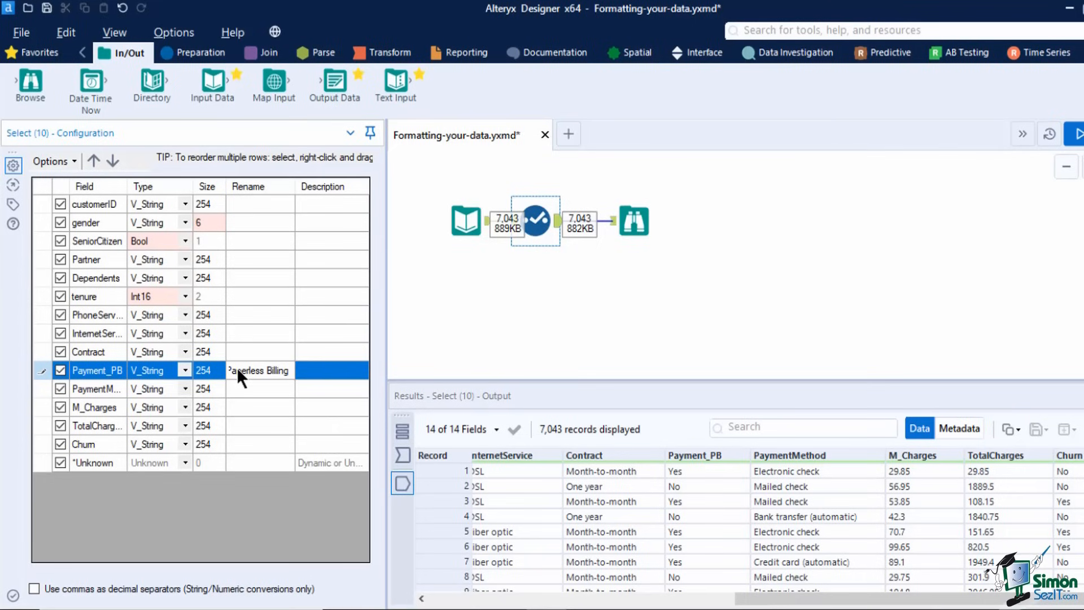
{"action": "left_click", "coordinate": [232, 405]}
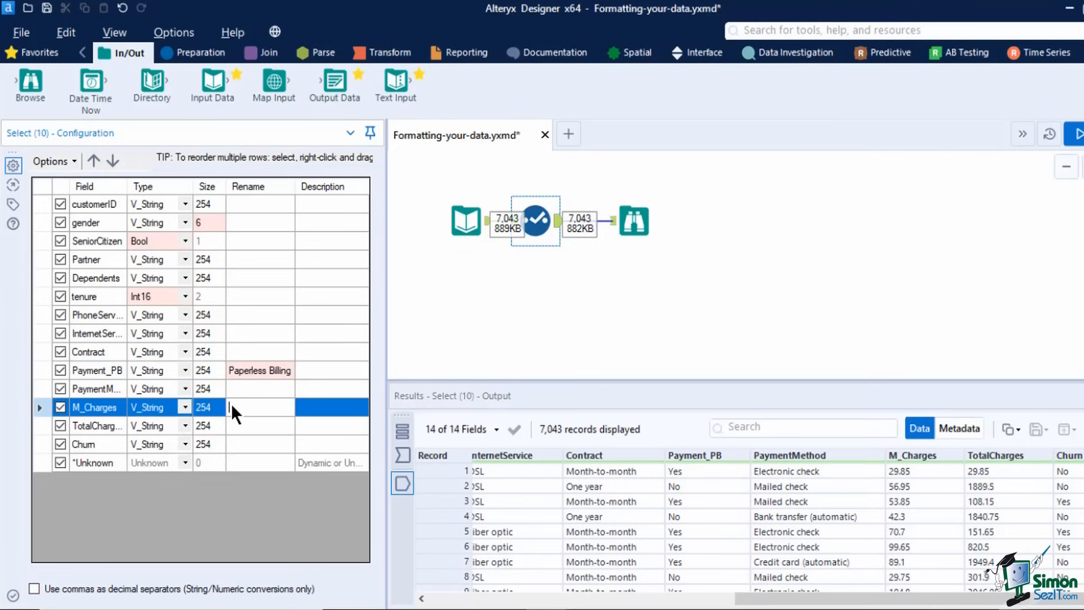
- Rename the M_Charges field as Monthly Charges in the Select tool and return to its configuration
{"action": "type", "text": "Monthly Charges"}
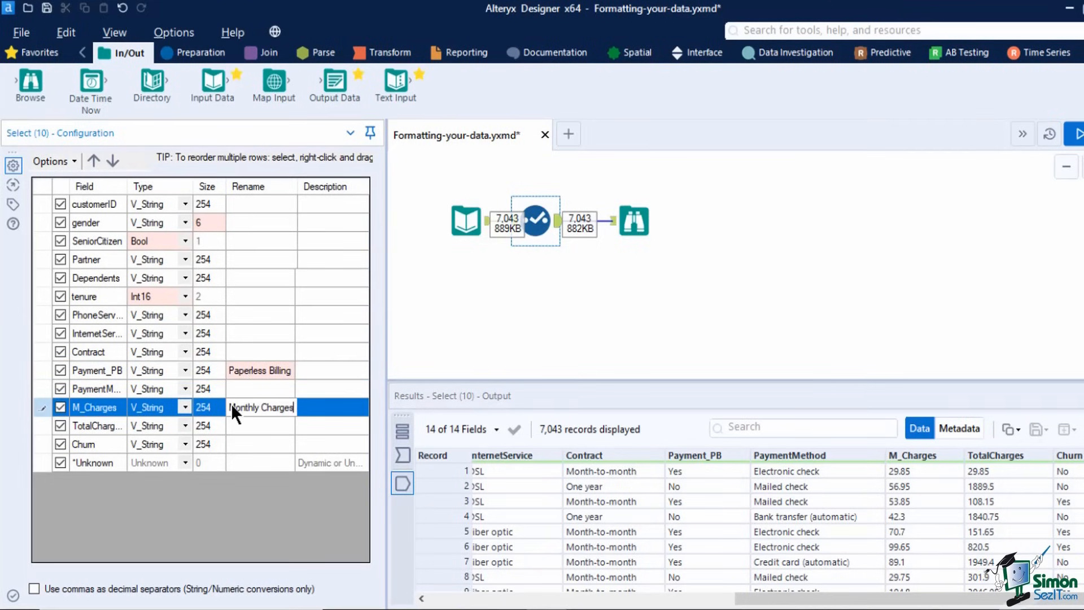
{"action": "left_click", "coordinate": [602, 290]}
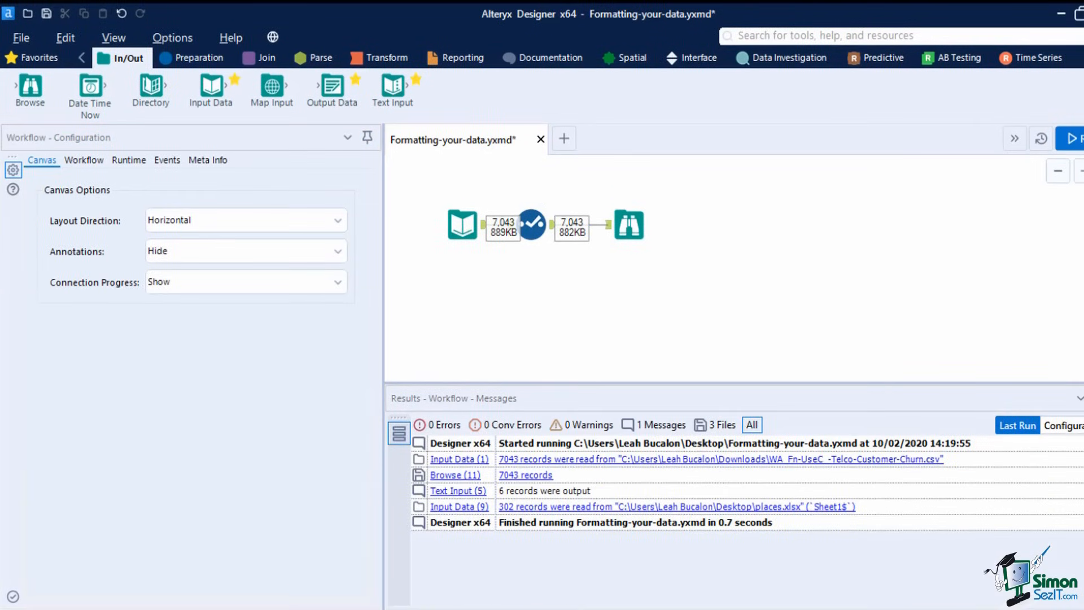
{"action": "left_click", "coordinate": [529, 226]}
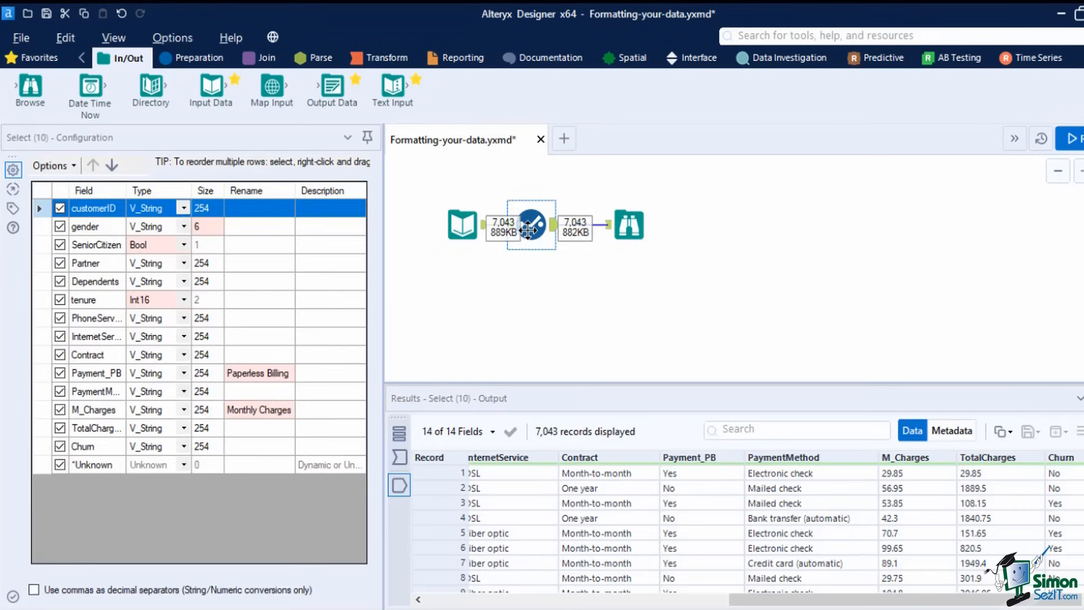
- Widen the Field column and exclude the PhoneService and Churn fields from the Select tool's output, comparing against the result columns
{"action": "left_click_drag", "start_coordinate": [129, 190], "coordinate": [151, 190]}
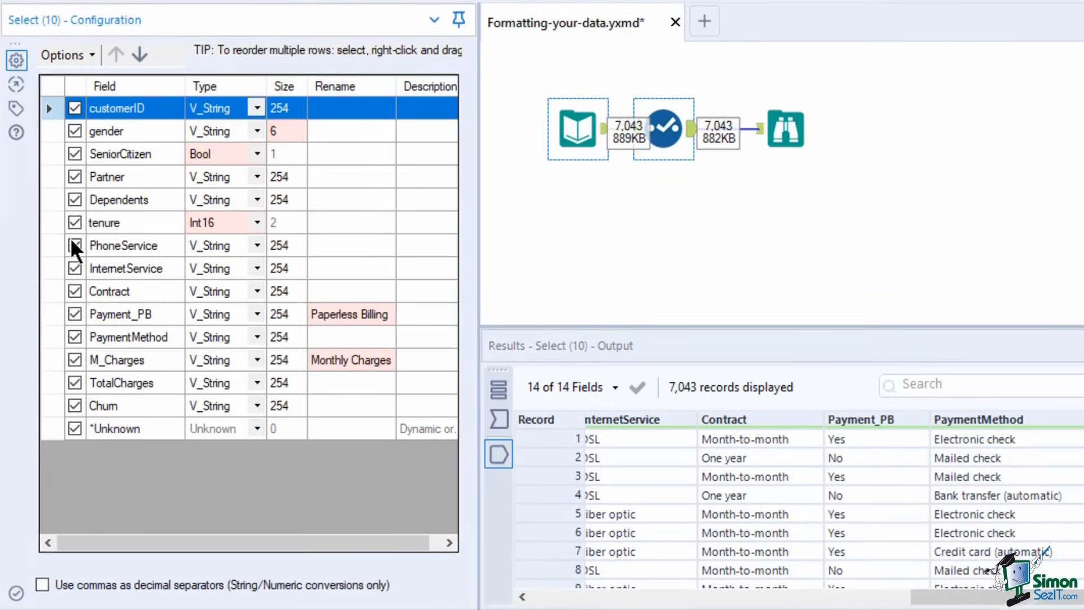
{"action": "left_click", "coordinate": [74, 245]}
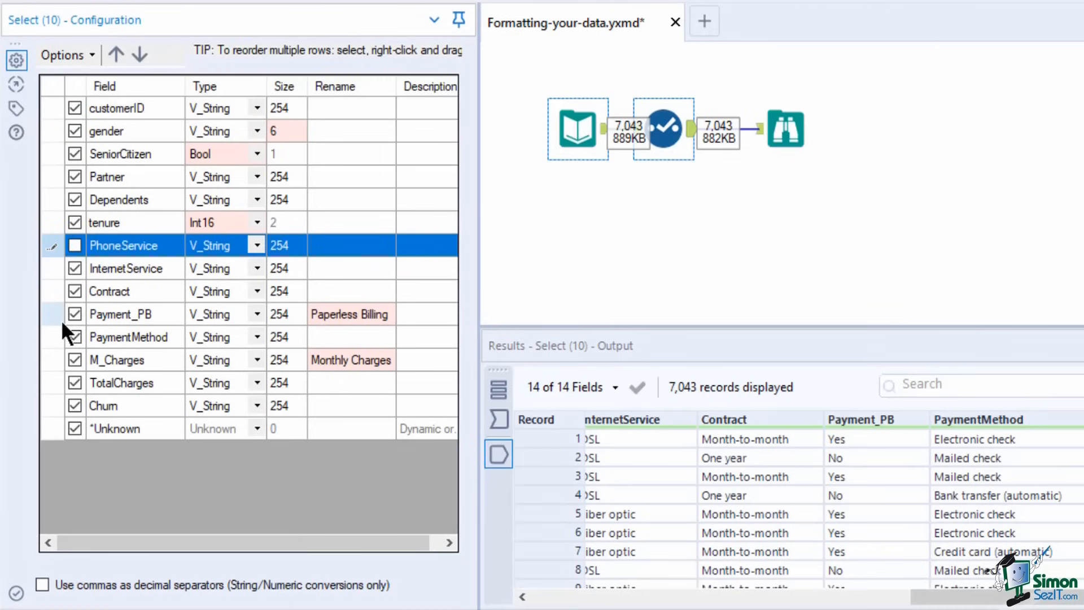
{"action": "left_click", "coordinate": [74, 405]}
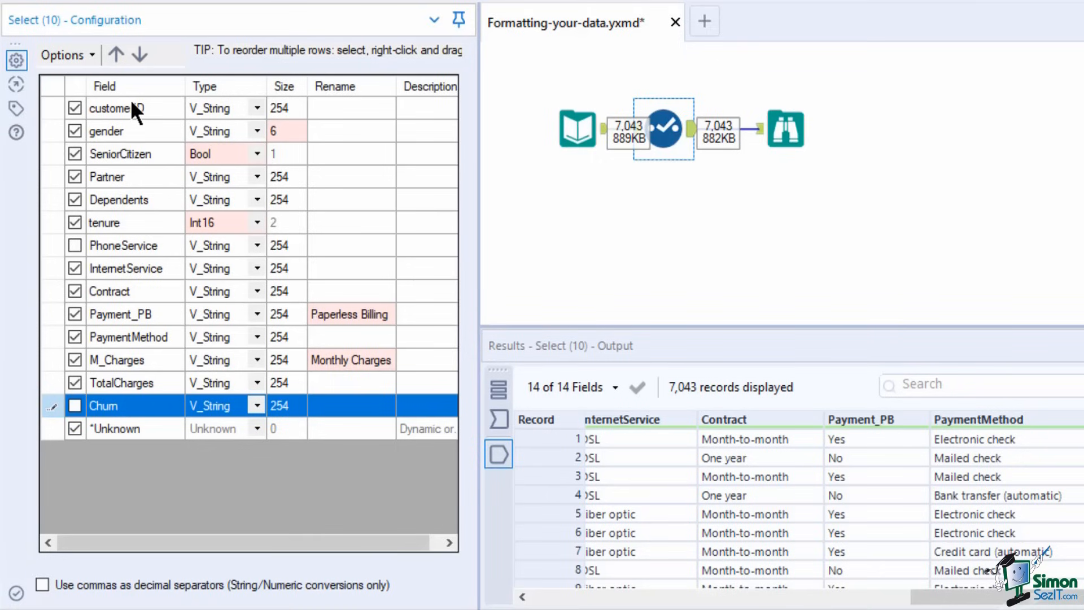
{"action": "left_click_drag", "start_coordinate": [931, 598], "coordinate": [533, 606]}
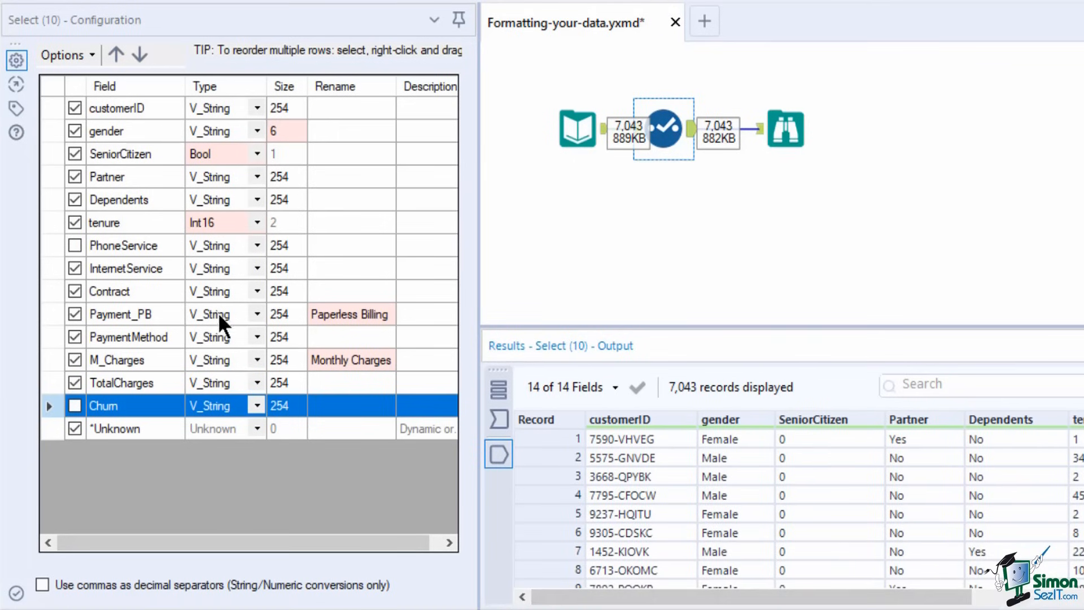
{"action": "left_click_drag", "start_coordinate": [694, 599], "coordinate": [1073, 600]}
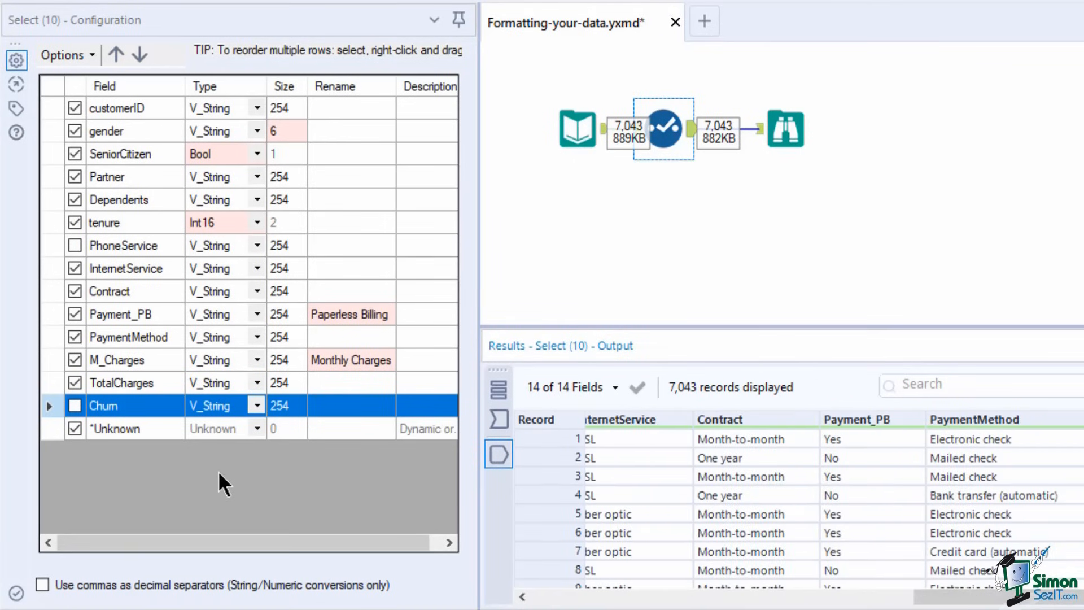
- Move the Contract field up one row in the Select tool's field order and back down to directly below PaymentMethod
{"action": "left_click", "coordinate": [50, 289]}
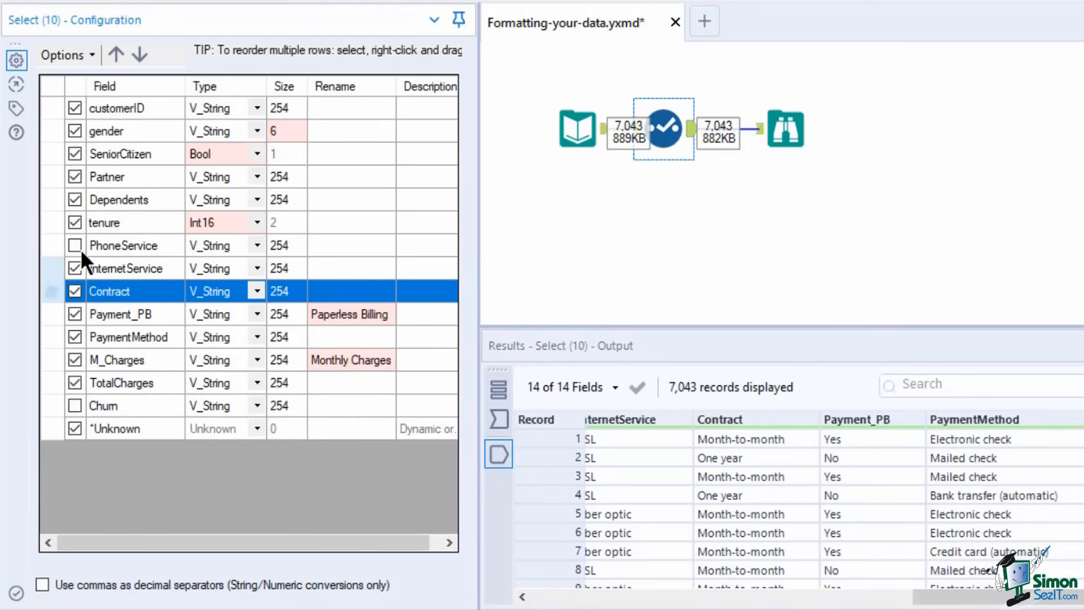
{"action": "left_click", "coordinate": [116, 53]}
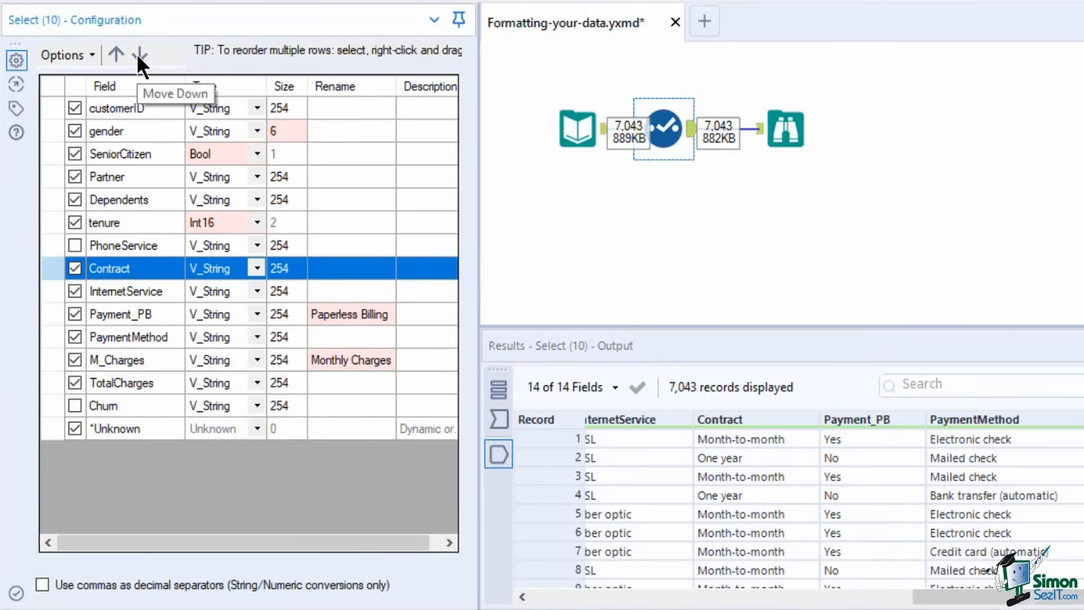
{"action": "left_click", "coordinate": [137, 53]}
{"action": "left_click", "coordinate": [137, 53]}
{"action": "left_click", "coordinate": [136, 53]}
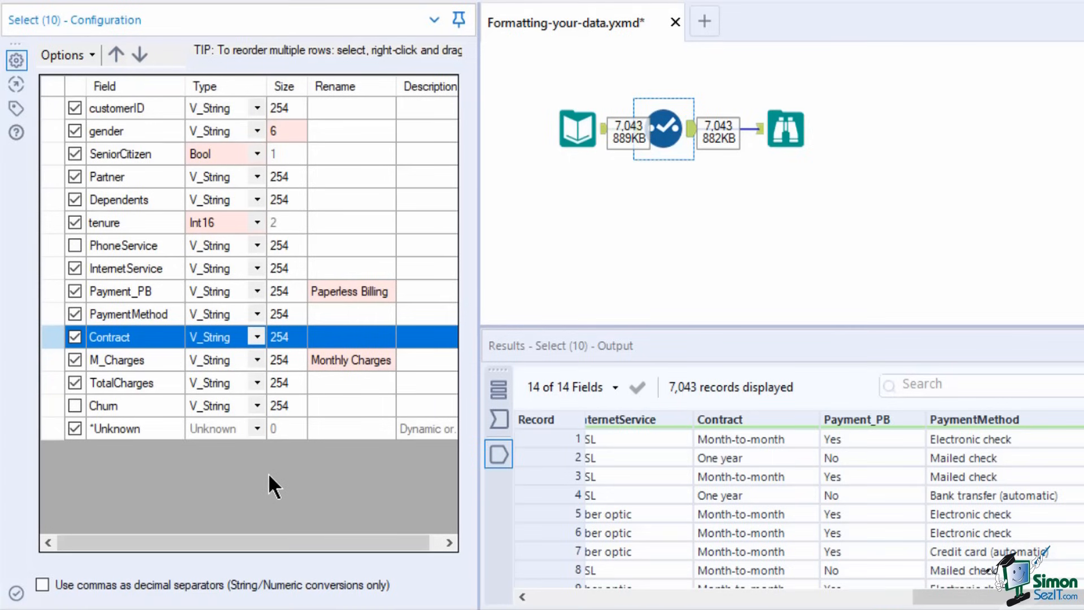
- Move the block of fields from InternetService to TotalCharges up two rows and back down again
{"action": "left_click", "coordinate": [48, 268]}
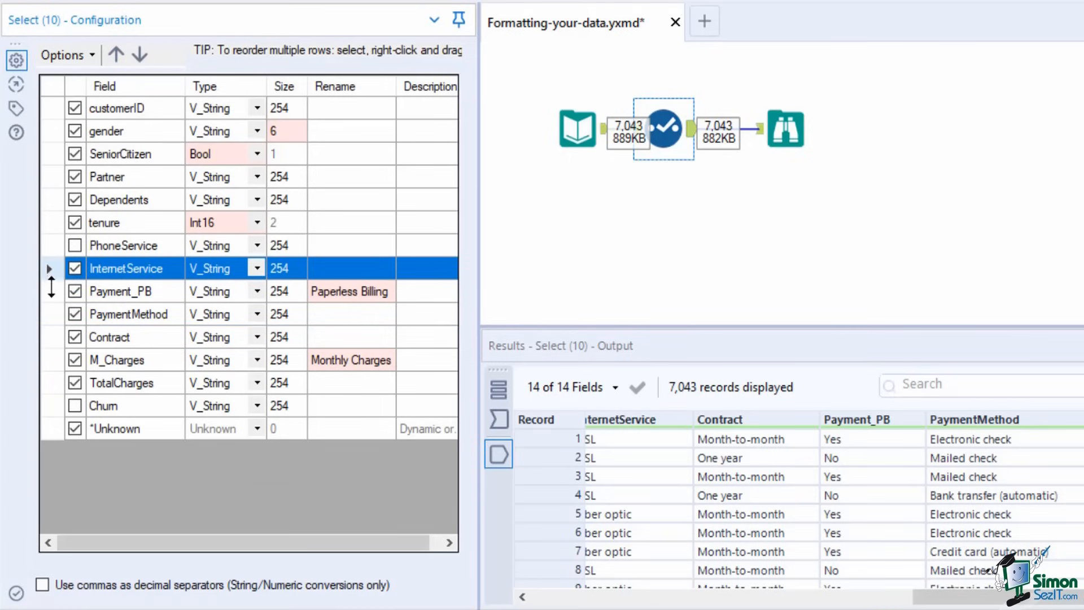
{"action": "left_click", "coordinate": [52, 383], "text": "shift"}
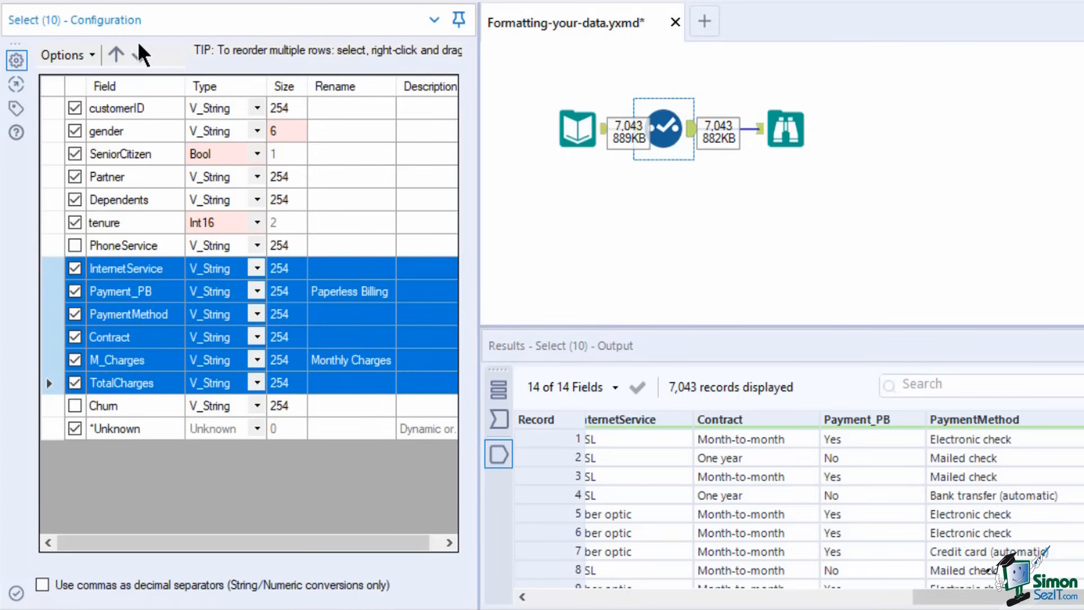
{"action": "left_click", "coordinate": [117, 53]}
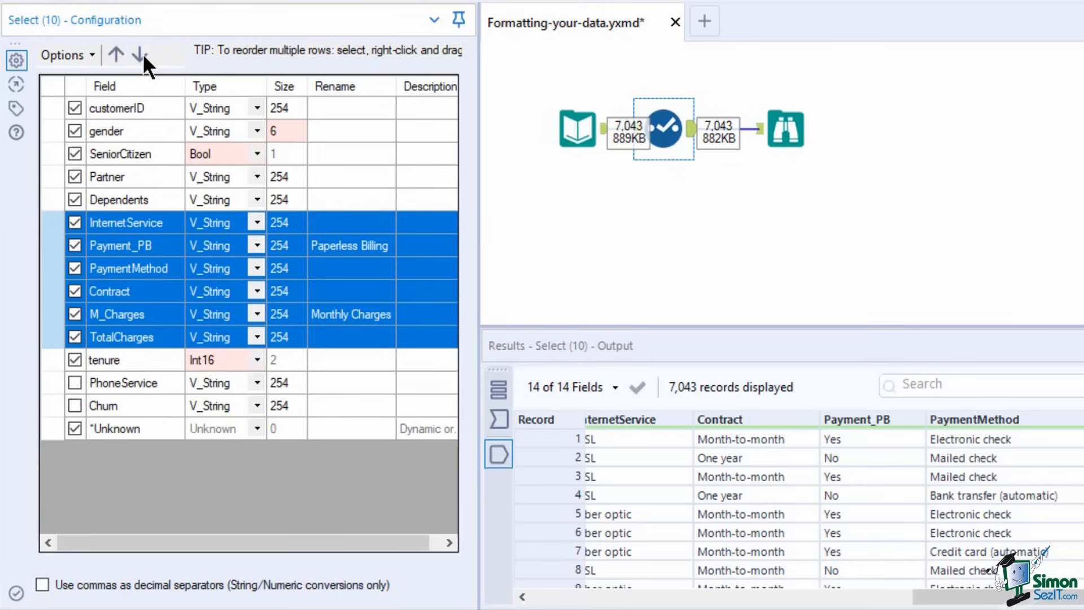
{"action": "left_click", "coordinate": [141, 54]}
{"action": "left_click", "coordinate": [140, 54]}
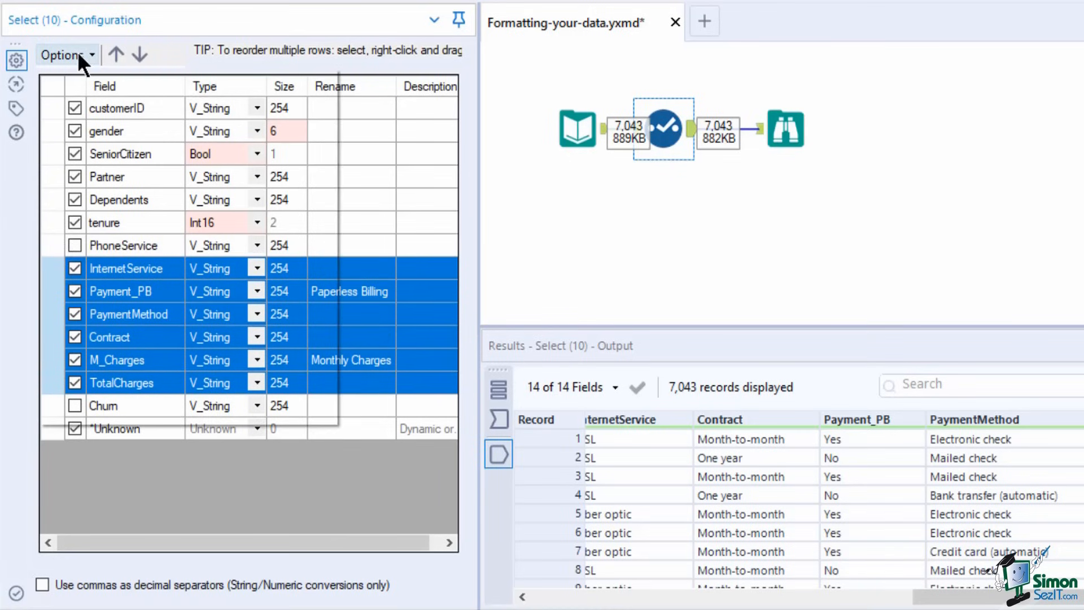
- Examine the Select tool's options for moving, sorting and selecting fields, and for reverting all fields to original type and size
{"action": "left_click", "coordinate": [77, 52]}
{"action": "mouse_move", "coordinate": [120, 177]}
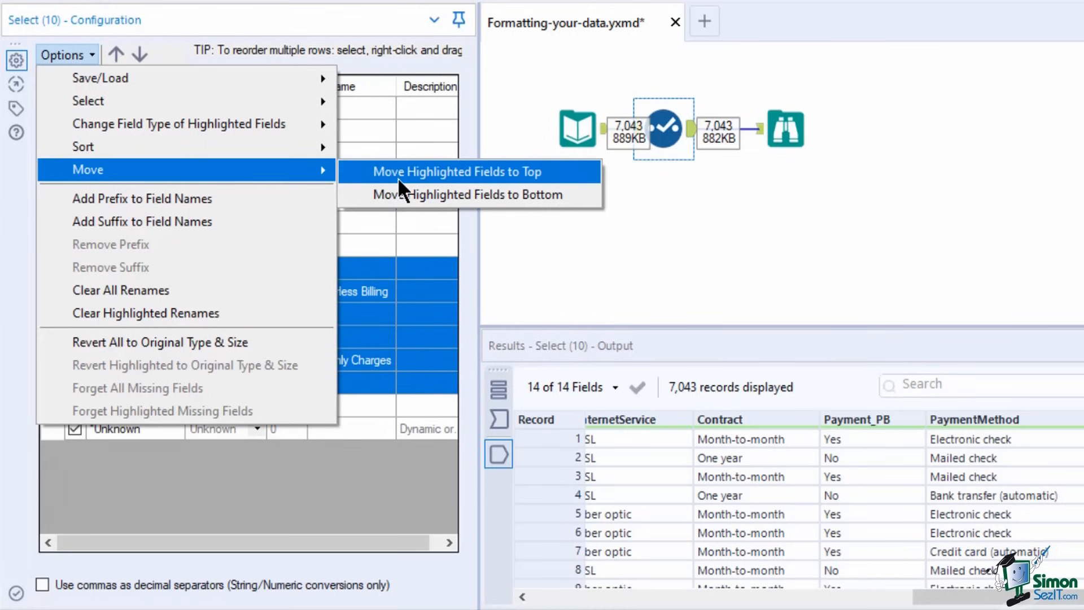
{"action": "left_click", "coordinate": [399, 265]}
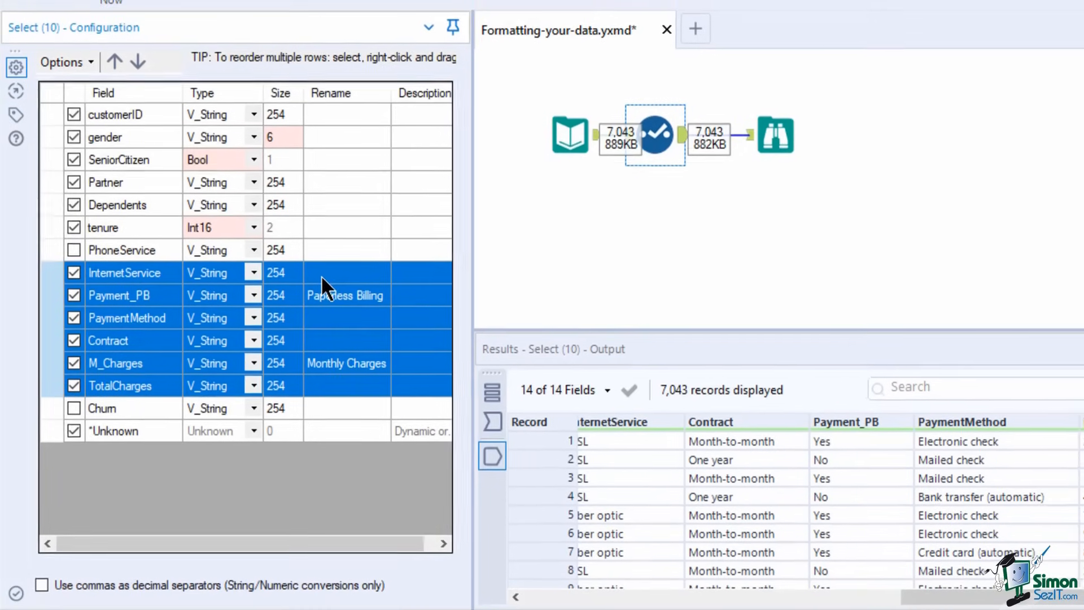
{"action": "left_click_drag", "start_coordinate": [320, 276], "coordinate": [317, 180]}
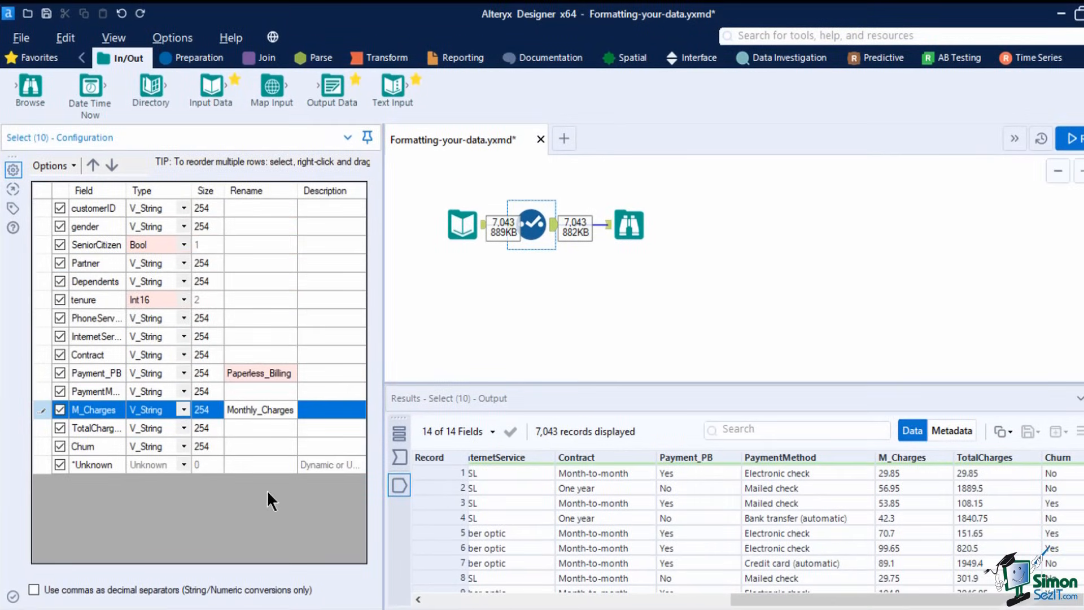
{"action": "left_click", "coordinate": [65, 164]}
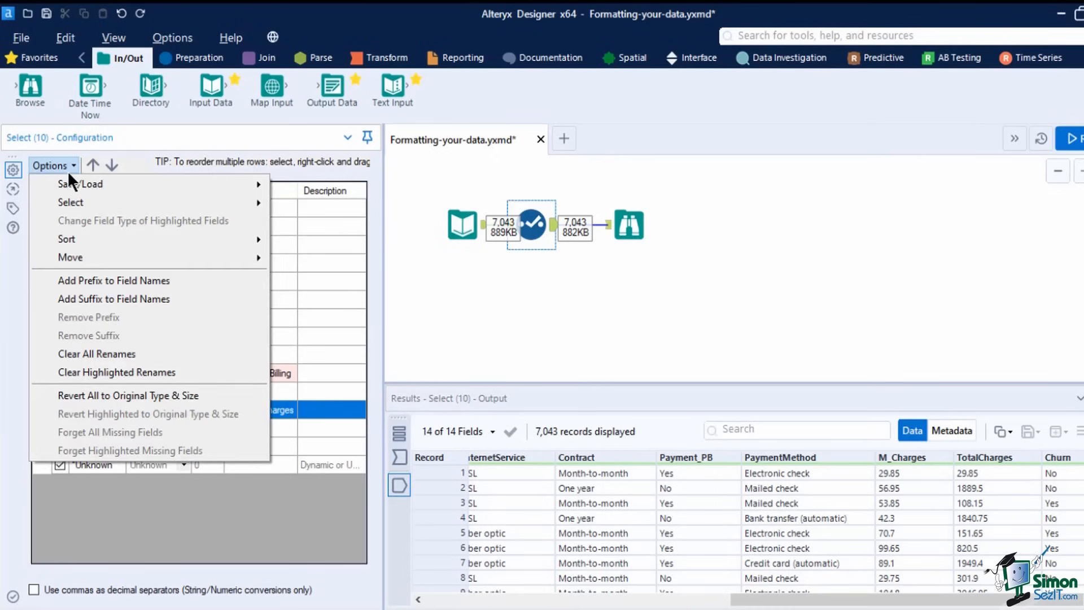
{"action": "mouse_move", "coordinate": [137, 236]}
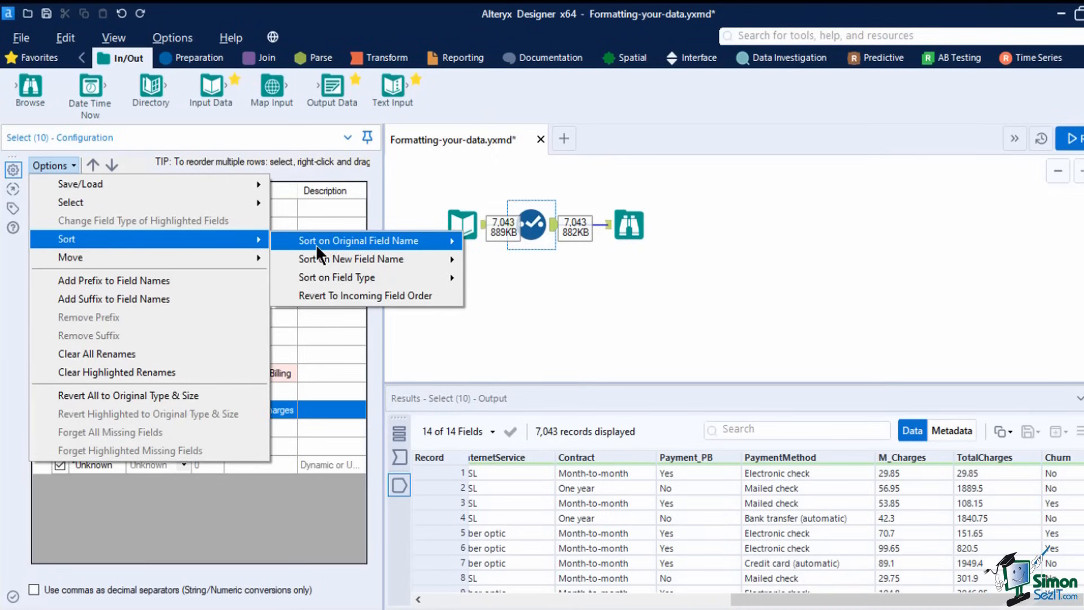
{"action": "mouse_move", "coordinate": [344, 281]}
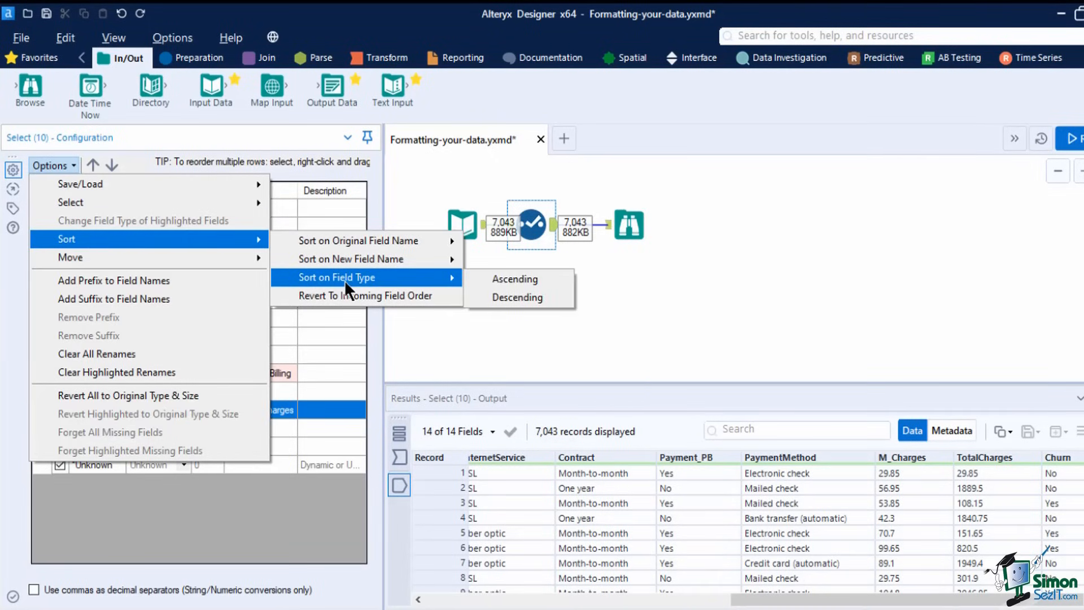
{"action": "mouse_move", "coordinate": [181, 200]}
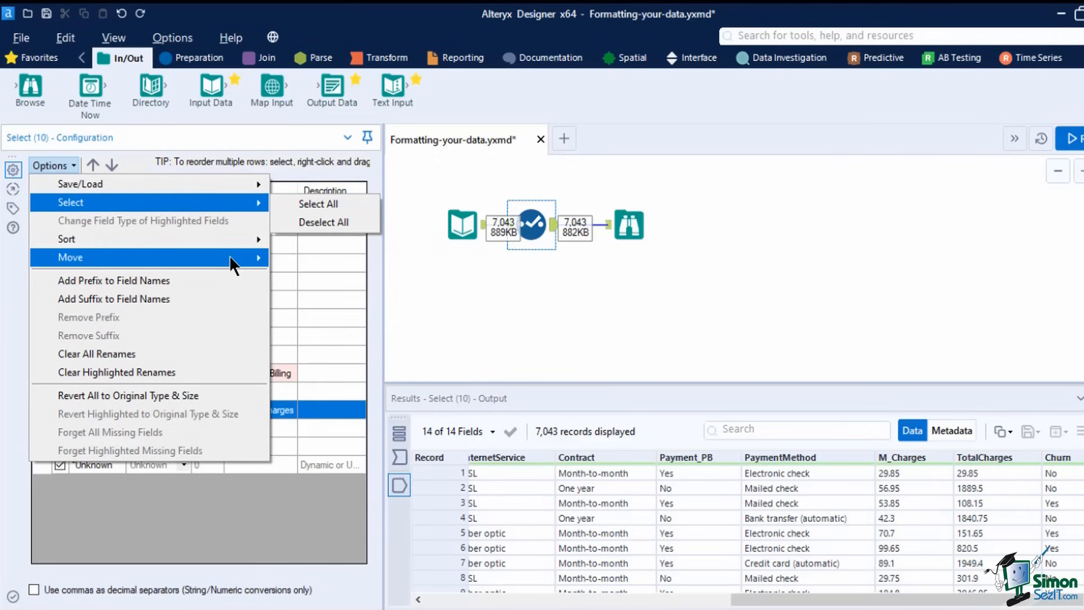
{"action": "mouse_move", "coordinate": [225, 259]}
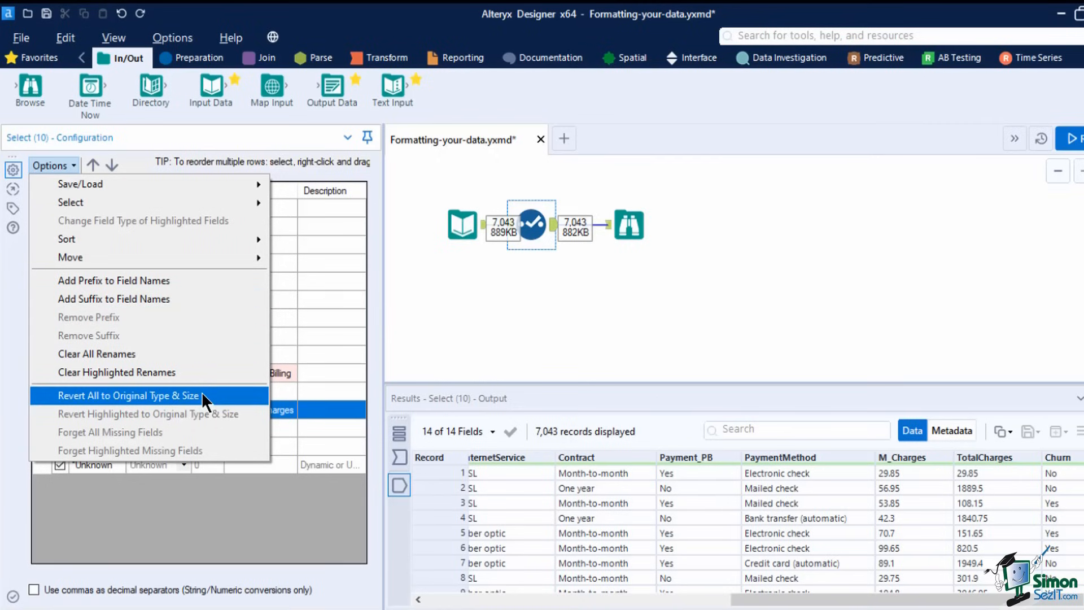
{"action": "left_click", "coordinate": [500, 334]}
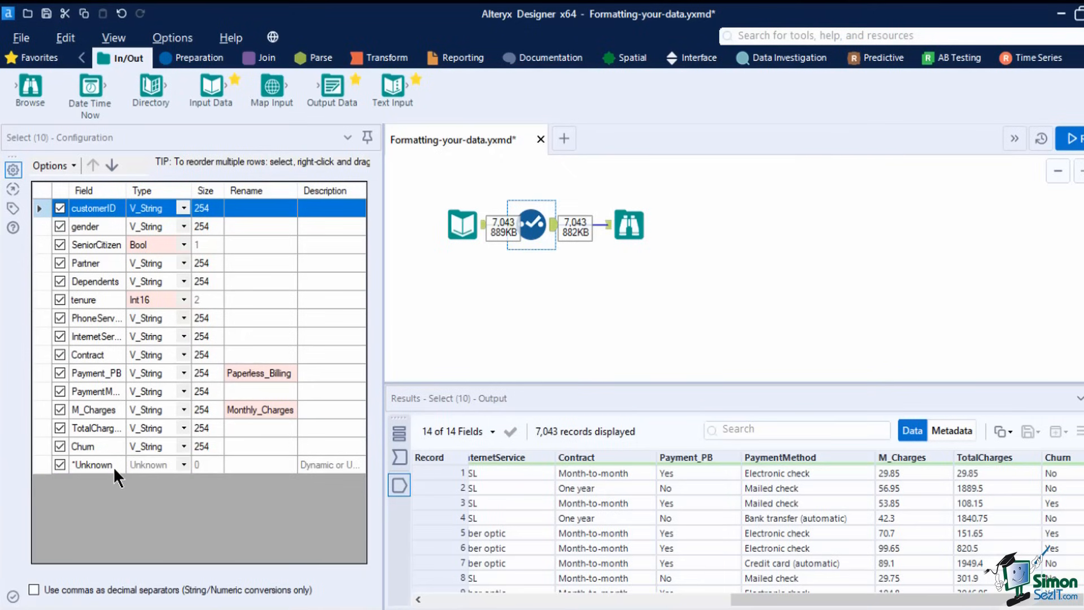
- Check the inclusion setting of the *Unknown field and view the Select tool's options for it
{"action": "left_click", "coordinate": [60, 465]}
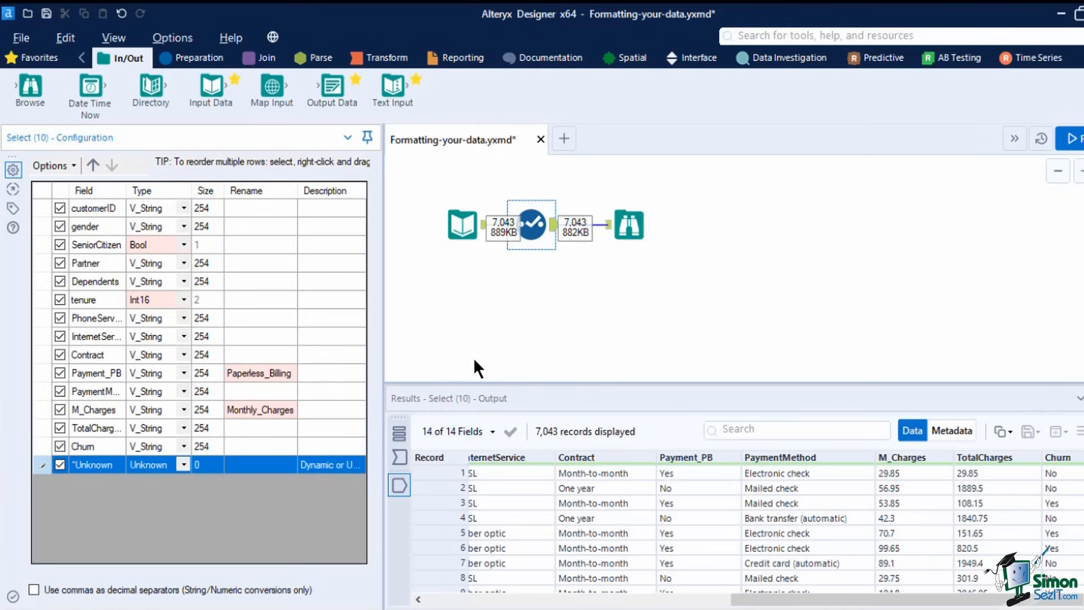
{"action": "left_click", "coordinate": [63, 168]}
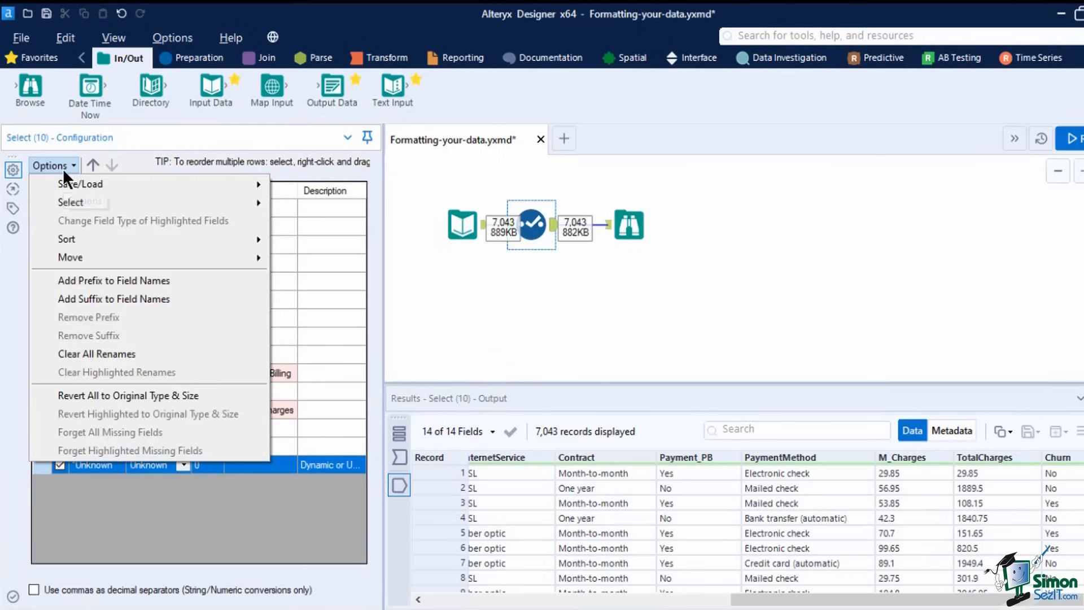
{"action": "mouse_move", "coordinate": [69, 185]}
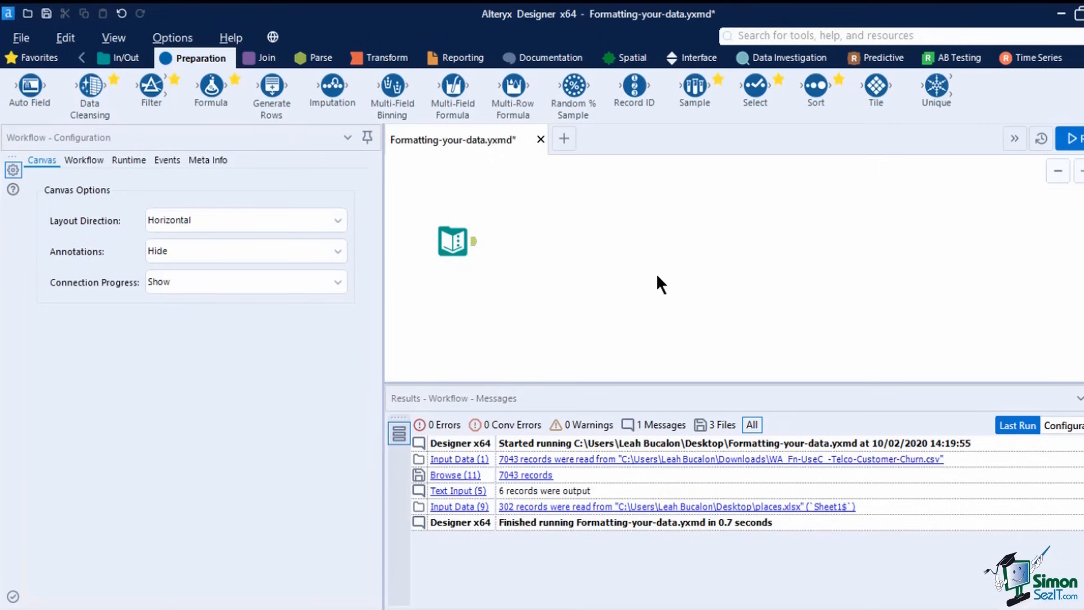
- Add a Sort tool connected to the Text Input tool's output and review the Text Input tool's customer records
{"action": "mouse_move", "coordinate": [815, 87]}
{"action": "left_click_drag", "start_coordinate": [815, 85], "coordinate": [546, 246]}
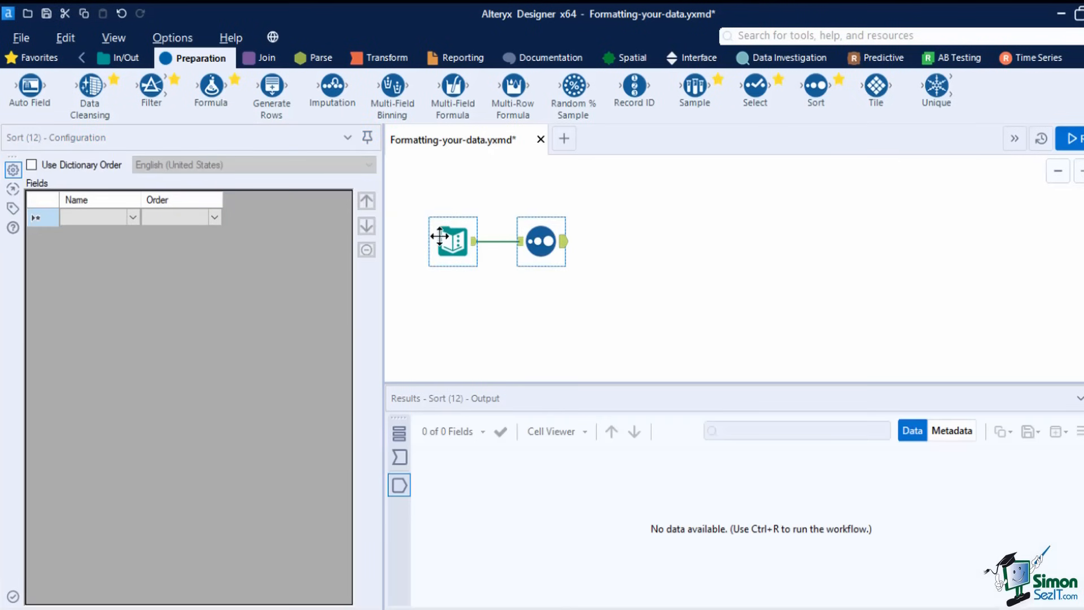
{"action": "left_click", "coordinate": [440, 236]}
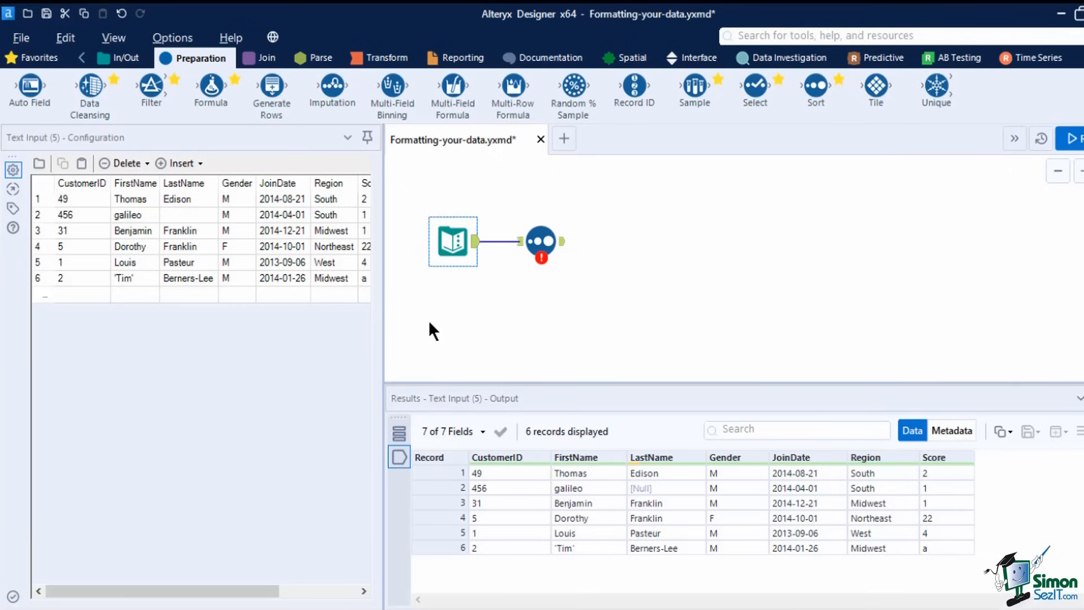
- Configure the Sort tool to sort by Region in Ascending order
{"action": "left_click", "coordinate": [541, 242]}
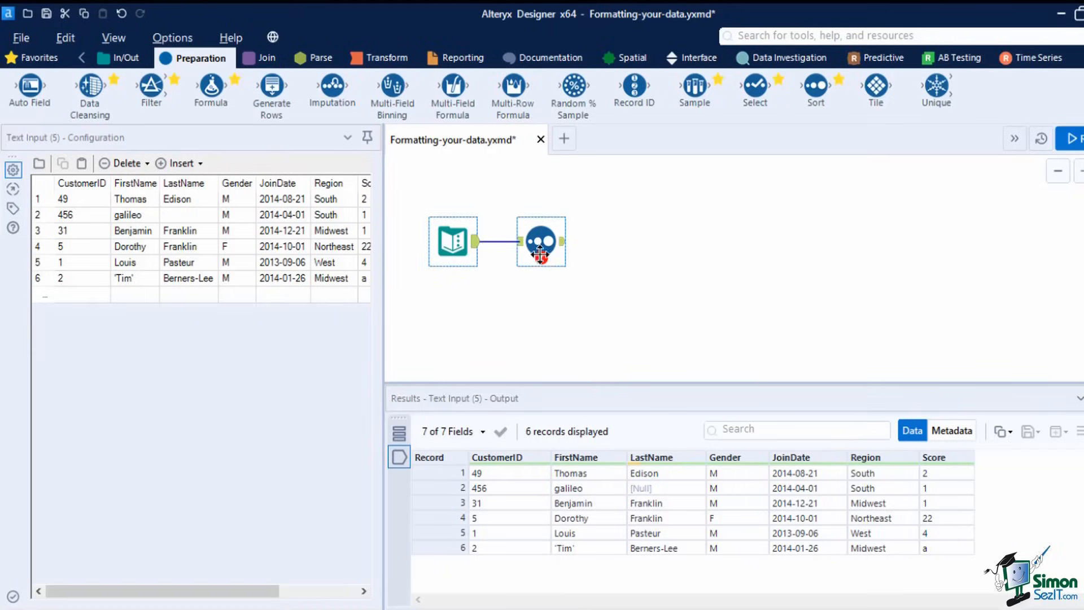
{"action": "left_click", "coordinate": [134, 218]}
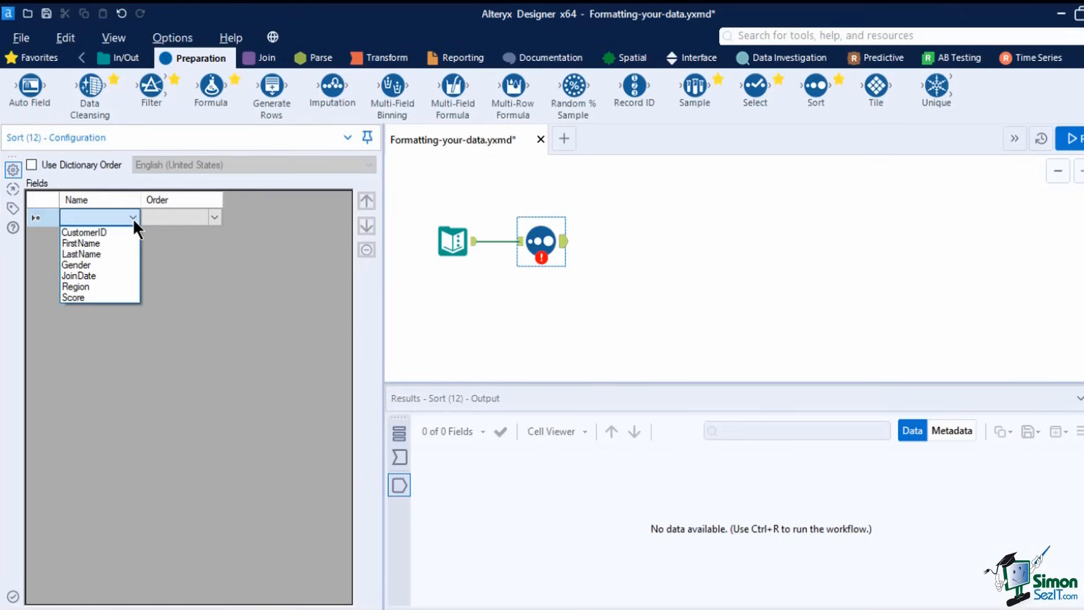
{"action": "left_click", "coordinate": [90, 283]}
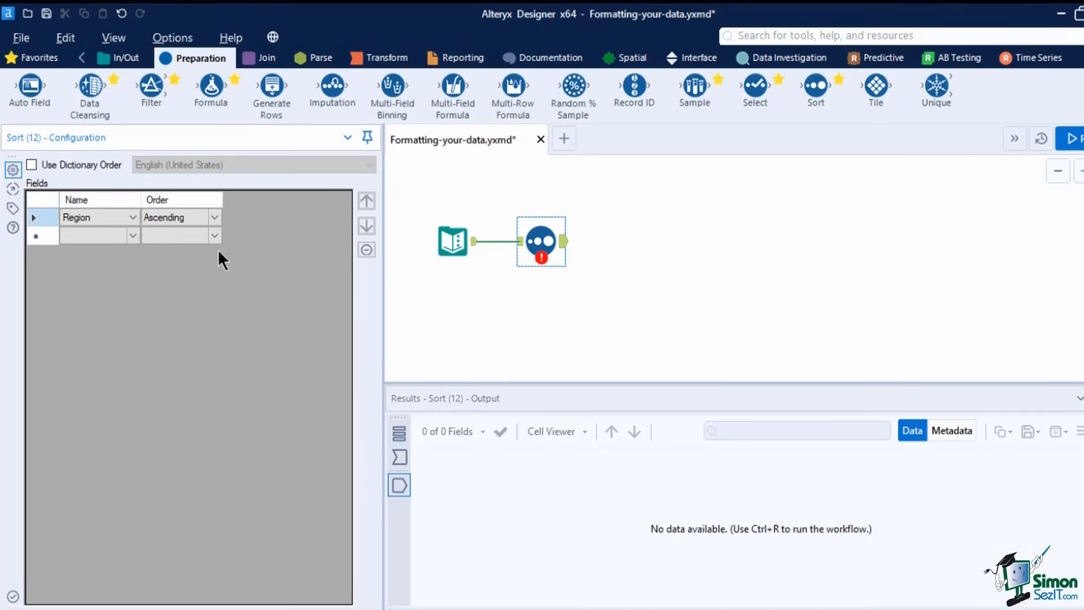
- Run the workflow and view the sorted records in the Sort tool's output
{"action": "key", "text": "ctrl+r"}
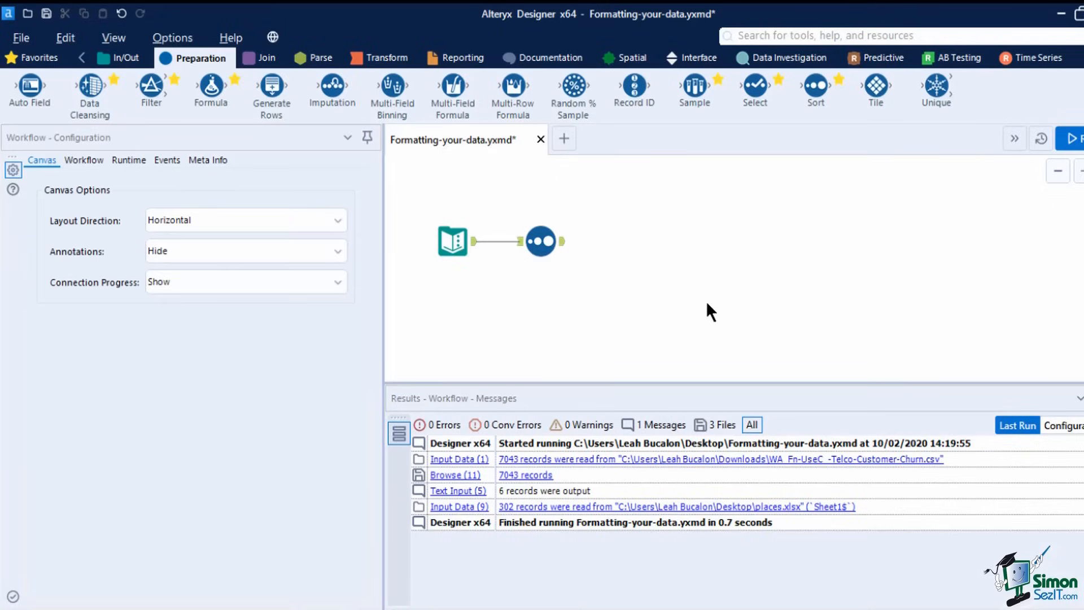
{"action": "left_click", "coordinate": [698, 377]}
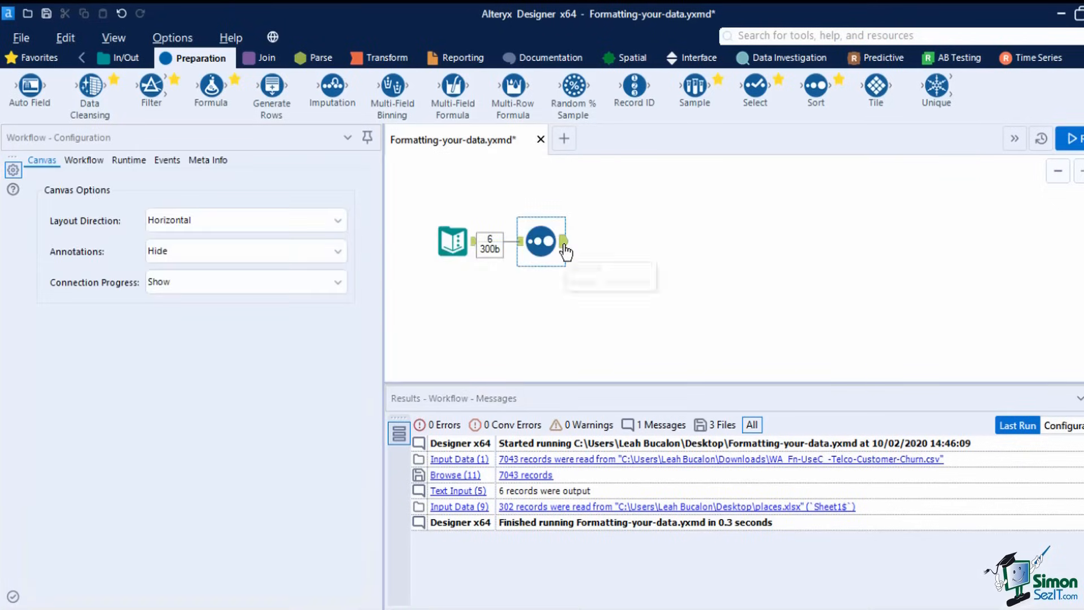
{"action": "left_click", "coordinate": [565, 249]}
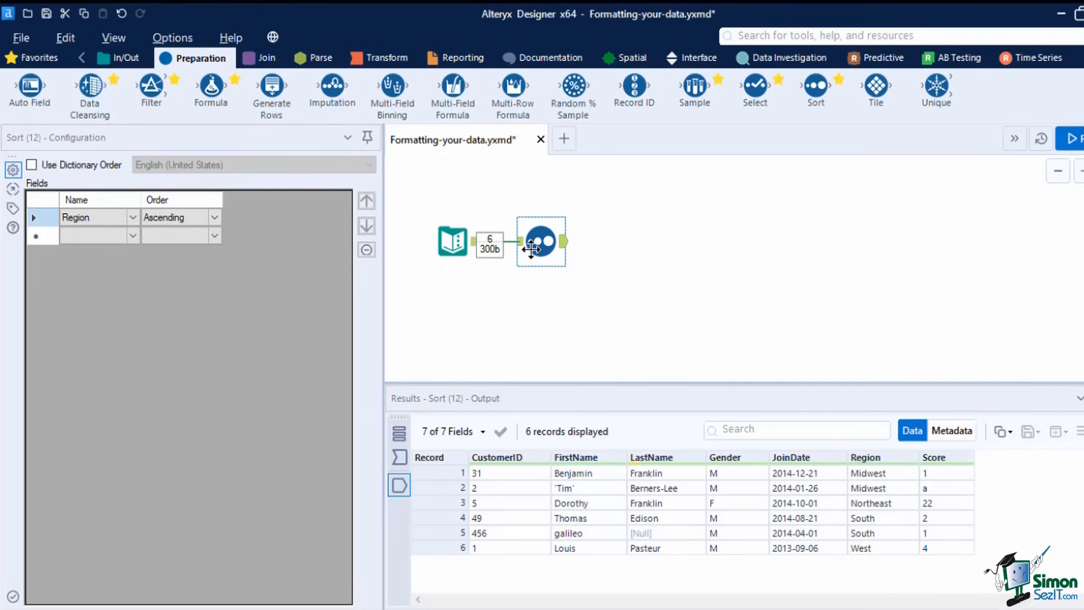
- Change the Sort tool's field to CustomerID in Ascending order and run the workflow
{"action": "left_click", "coordinate": [120, 219]}
{"action": "left_click", "coordinate": [131, 217]}
{"action": "left_click", "coordinate": [124, 235]}
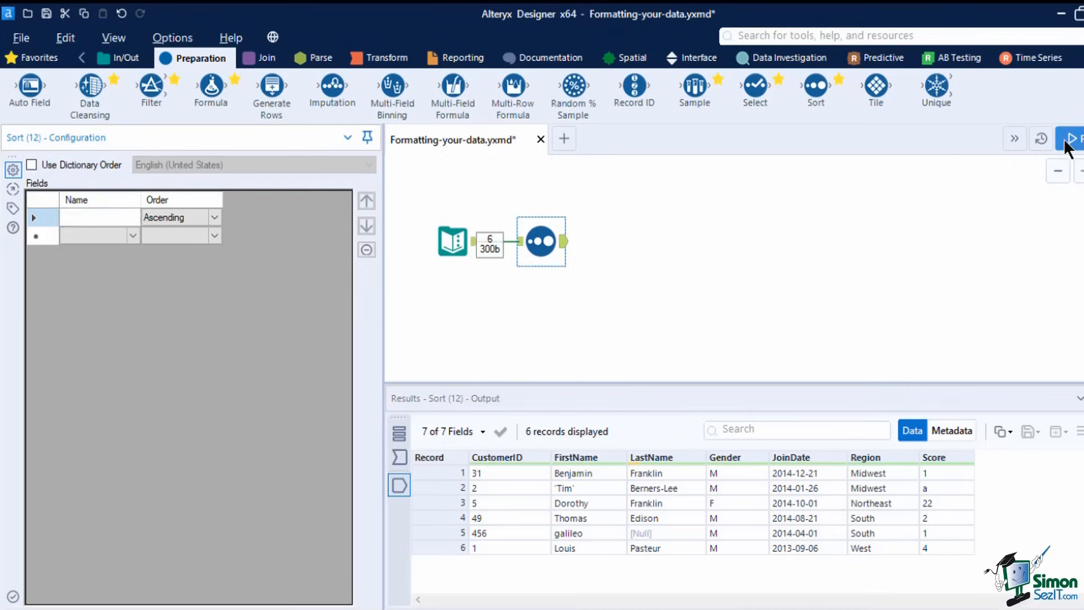
{"action": "left_click", "coordinate": [1070, 139]}
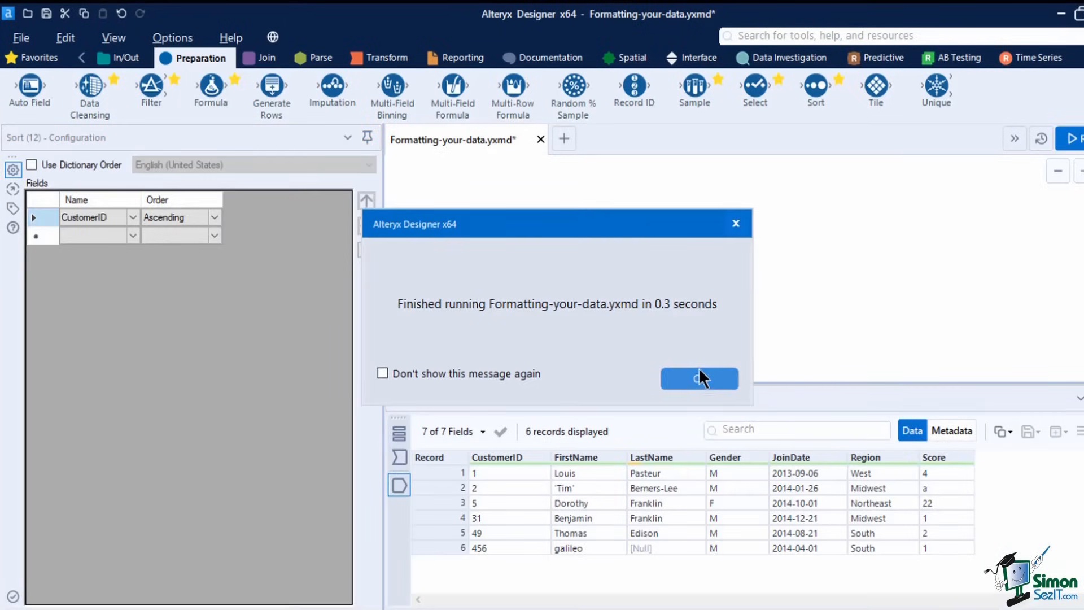
{"action": "left_click", "coordinate": [698, 371]}
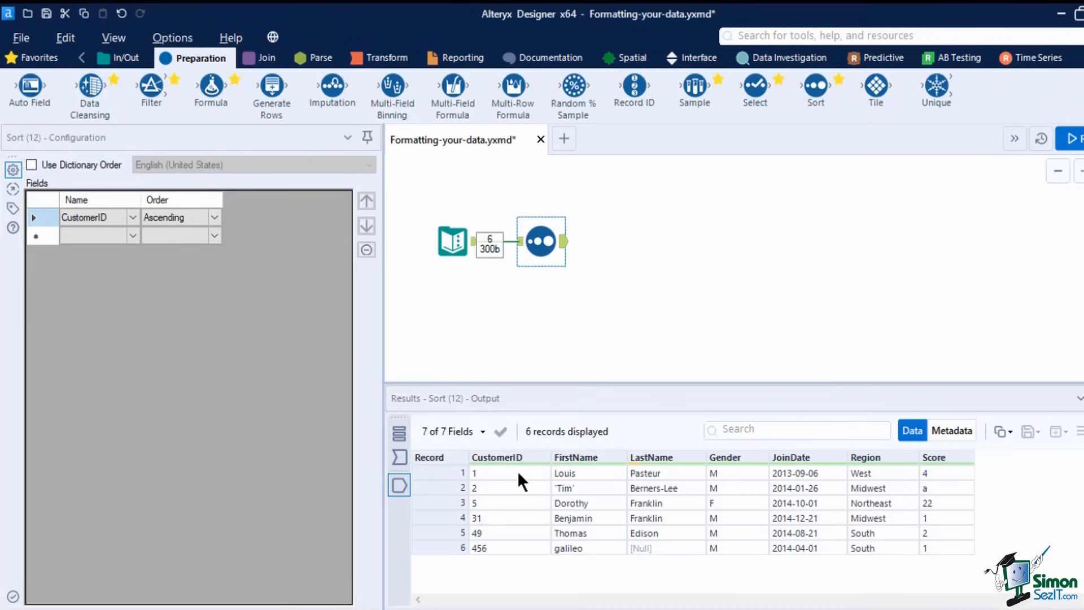
- Change the Sort tool's field to JoinDate in Ascending order and run the workflow
{"action": "left_click", "coordinate": [126, 216]}
{"action": "left_click", "coordinate": [89, 273]}
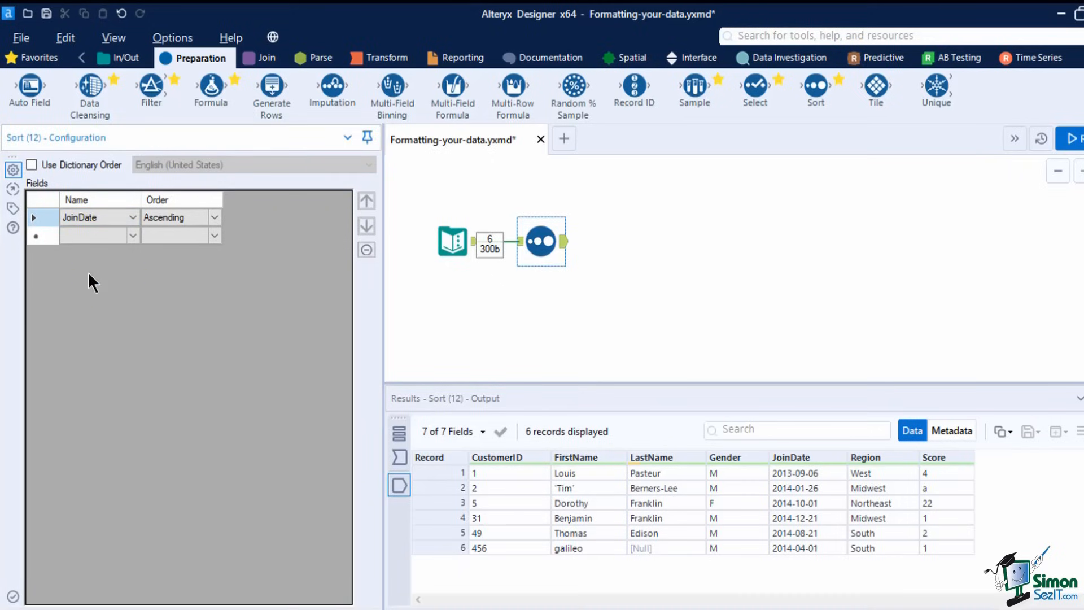
{"action": "left_click", "coordinate": [1069, 138]}
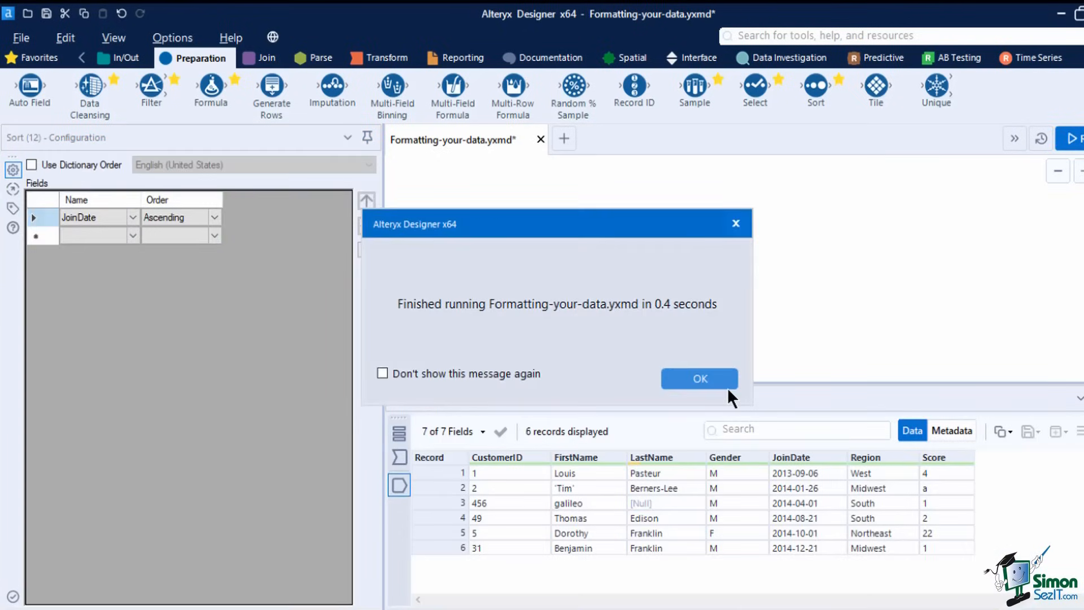
{"action": "left_click", "coordinate": [726, 386]}
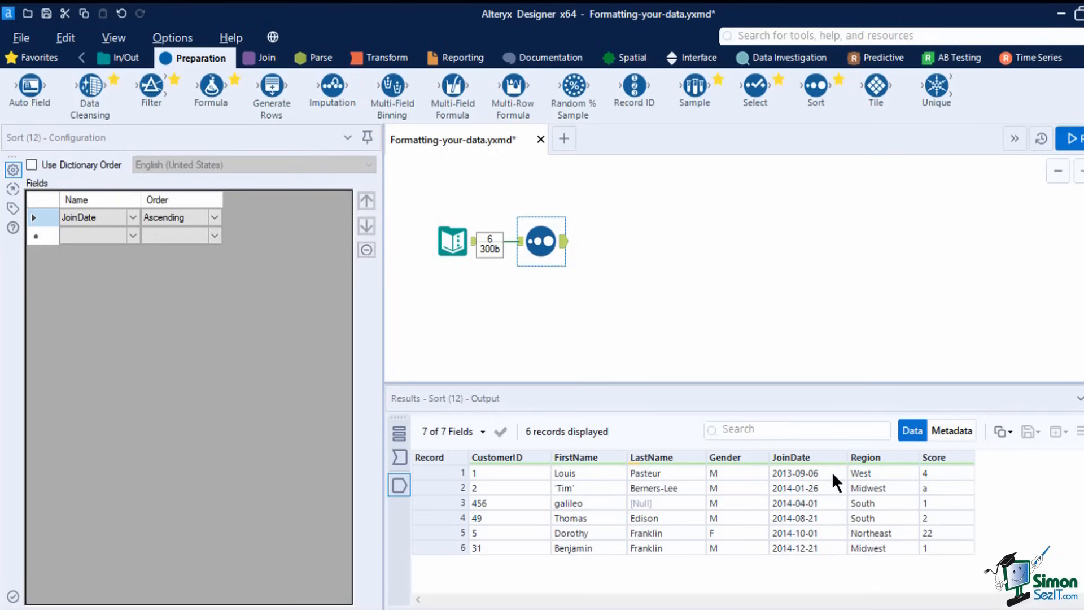
- Add FirstName as a second Ascending sort field and move it above JoinDate in the sort priority
{"action": "left_click", "coordinate": [154, 451]}
{"action": "left_click", "coordinate": [185, 217]}
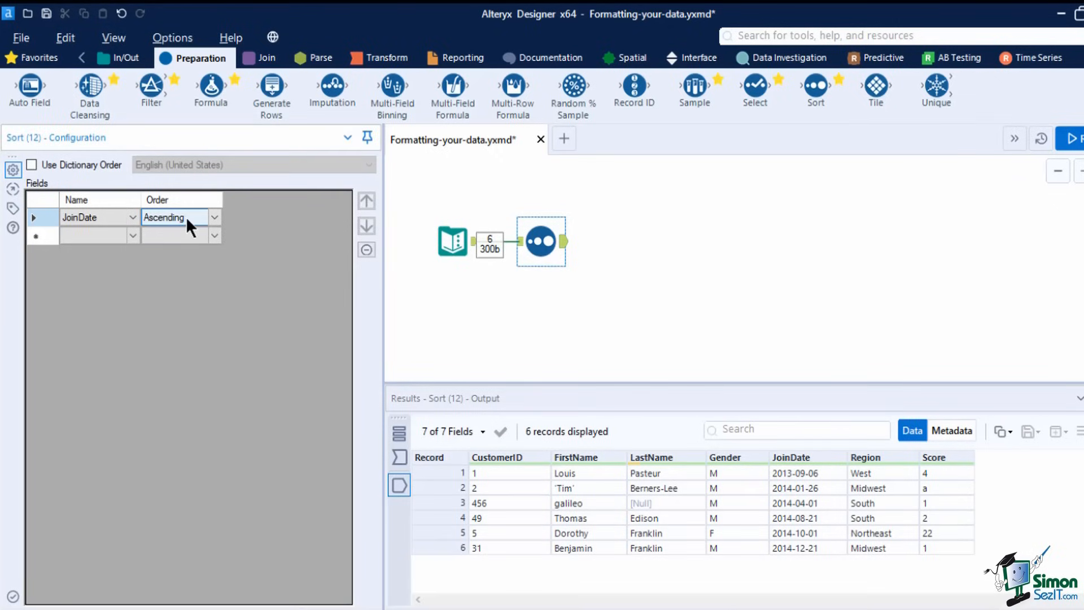
{"action": "left_click", "coordinate": [134, 232]}
{"action": "left_click", "coordinate": [134, 234]}
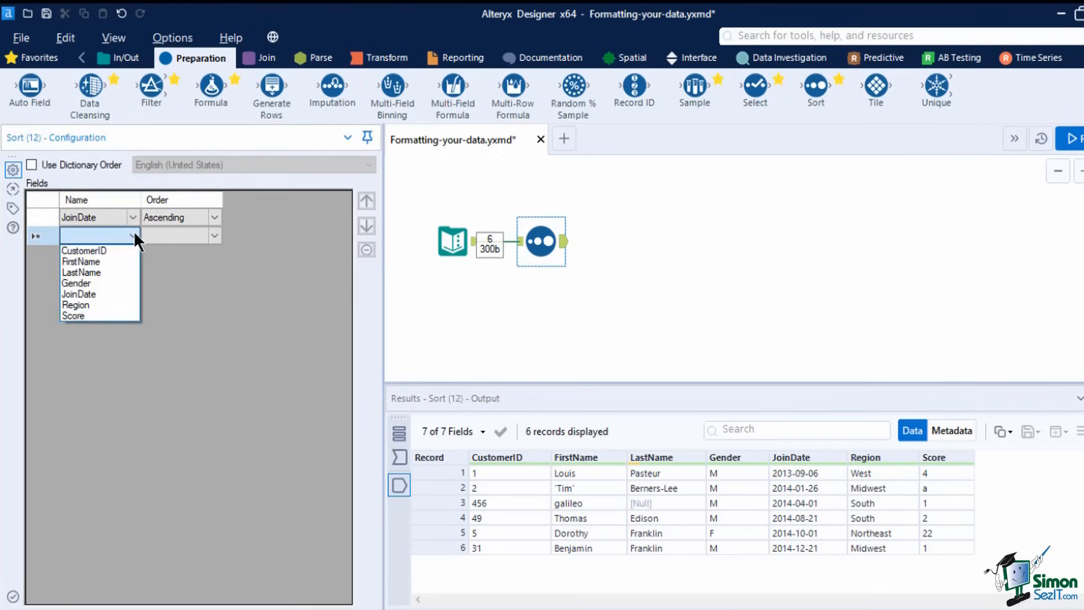
{"action": "left_click", "coordinate": [109, 259]}
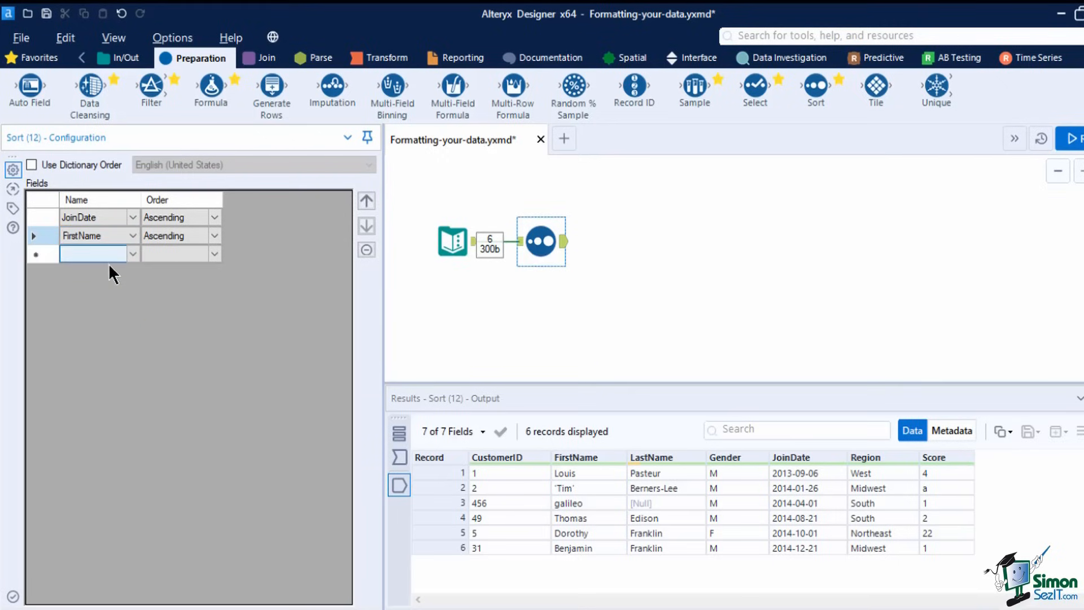
{"action": "left_click", "coordinate": [365, 201]}
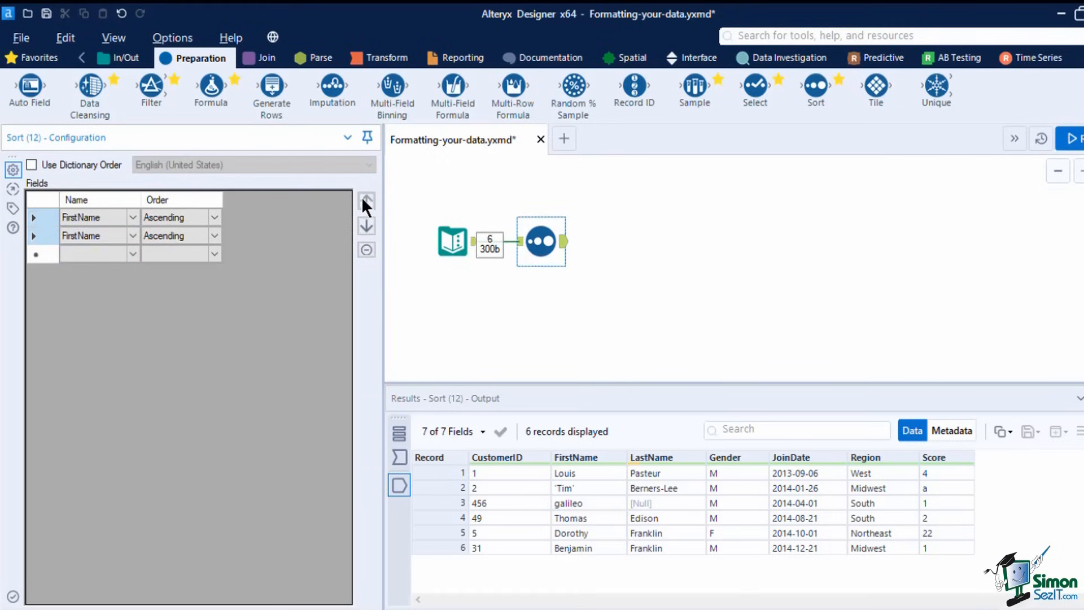
{"action": "left_click", "coordinate": [367, 225]}
{"action": "left_click", "coordinate": [367, 198]}
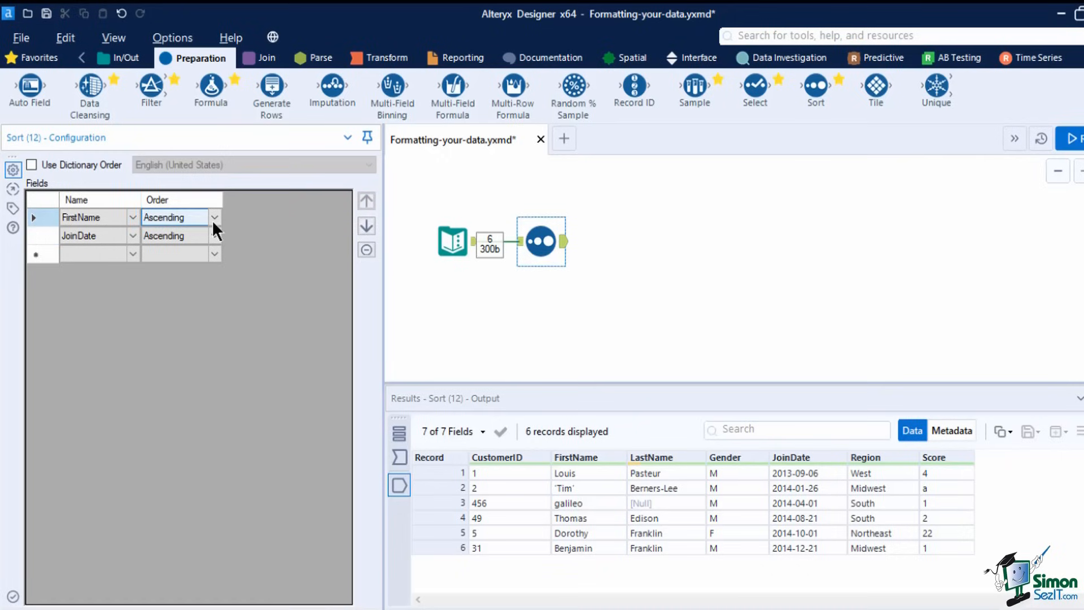
- Remove JoinDate from the sort fields and run the workflow sorted by FirstName only
{"action": "left_click", "coordinate": [34, 235]}
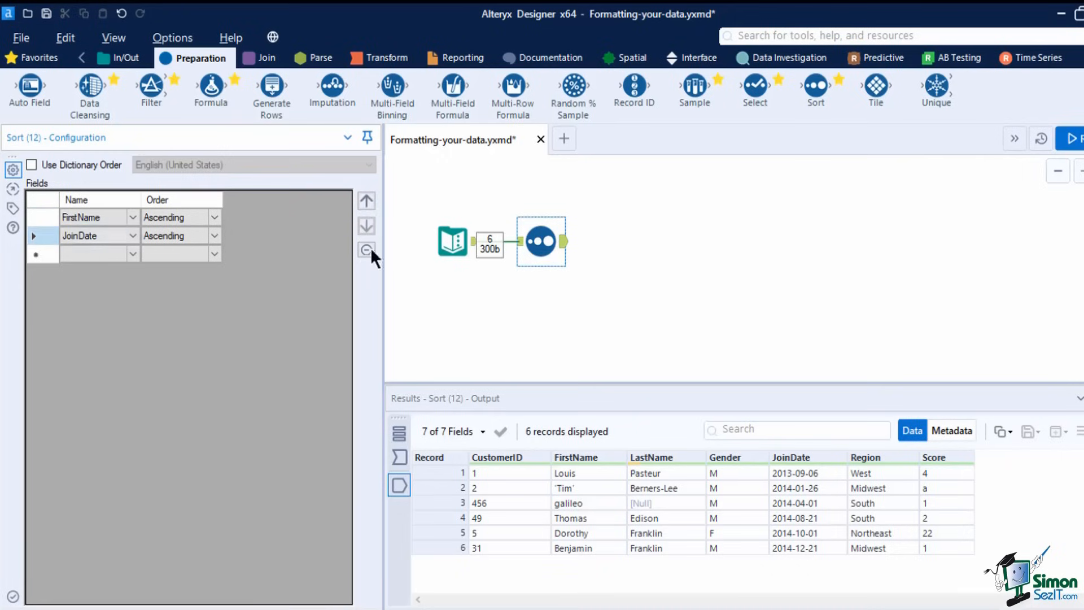
{"action": "left_click", "coordinate": [365, 249]}
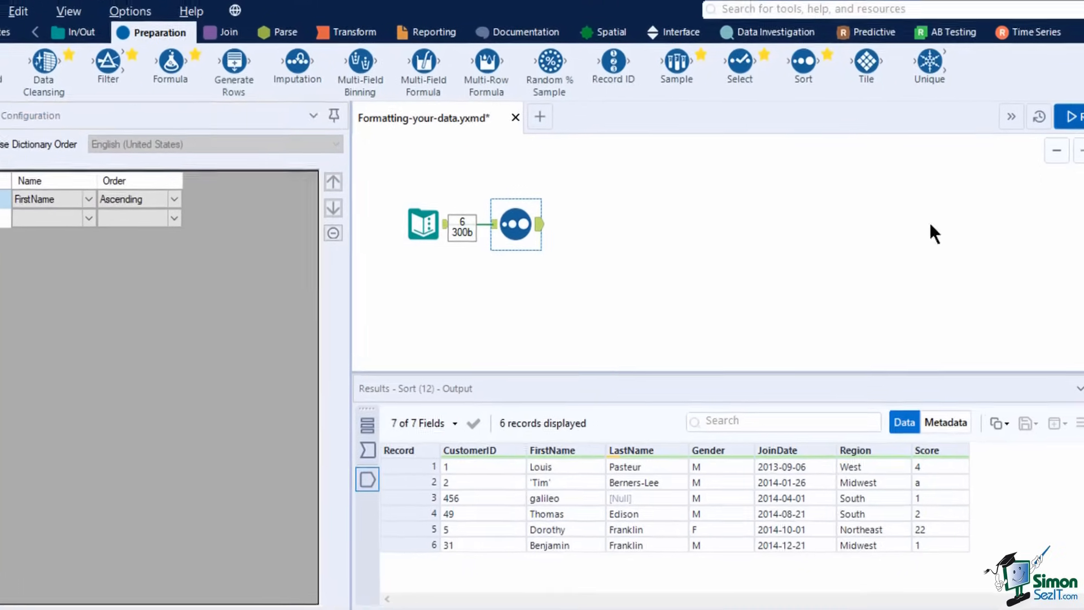
{"action": "key", "text": "ctrl+r"}
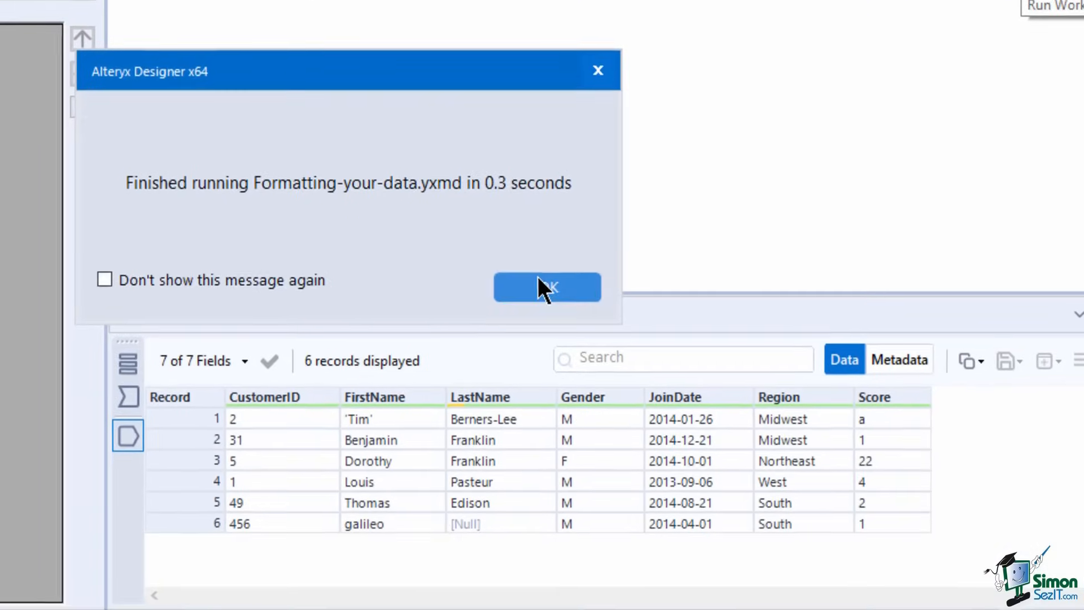
{"action": "left_click", "coordinate": [539, 279]}
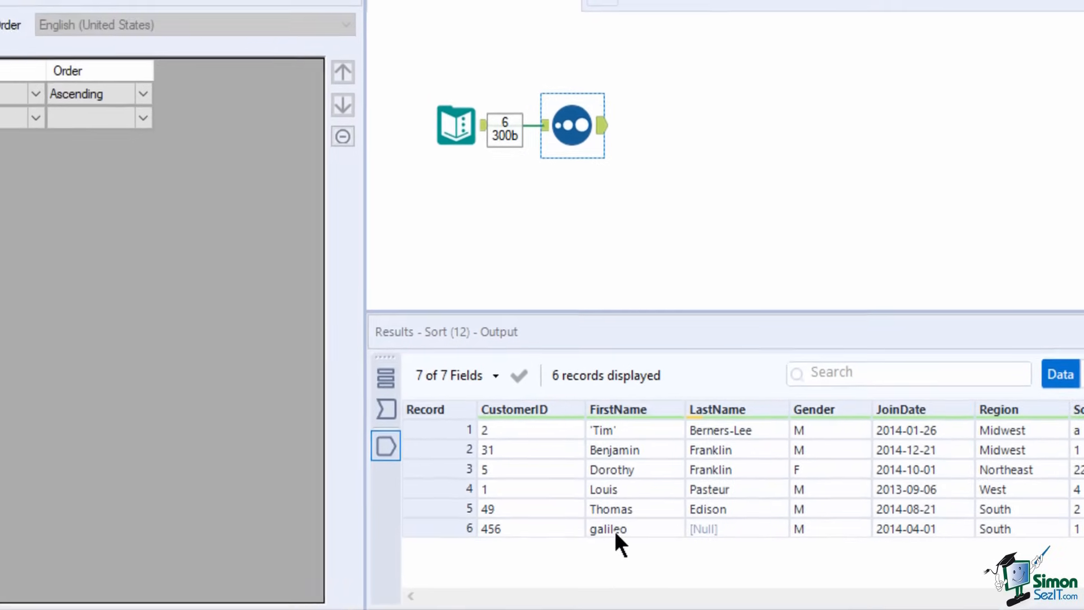
- Enable Use Dictionary Order for the Sort tool and run the workflow
{"action": "left_click", "coordinate": [41, 48]}
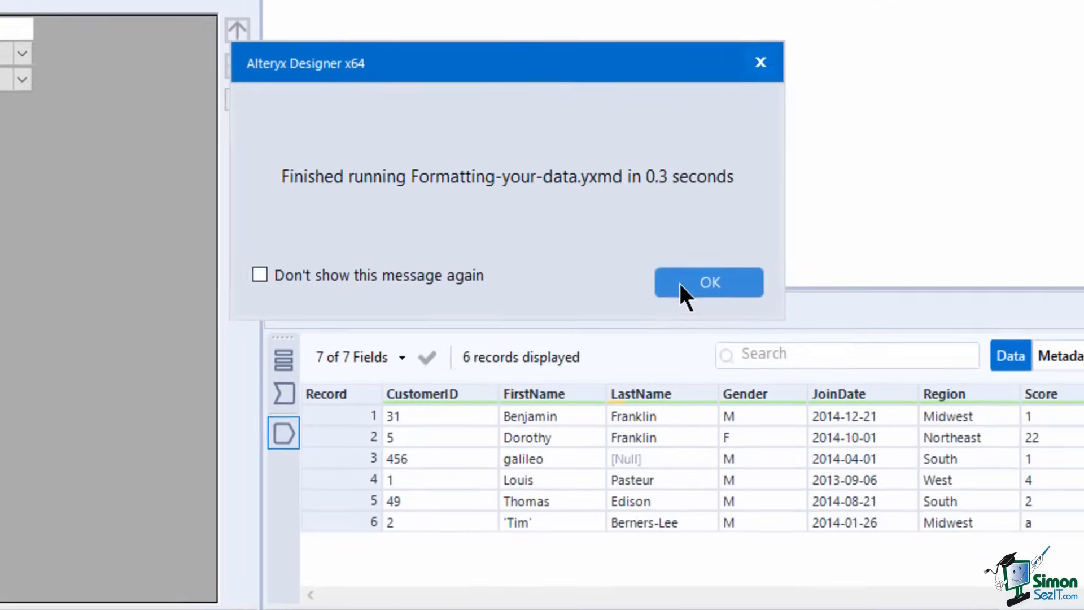
{"action": "left_click", "coordinate": [680, 284]}
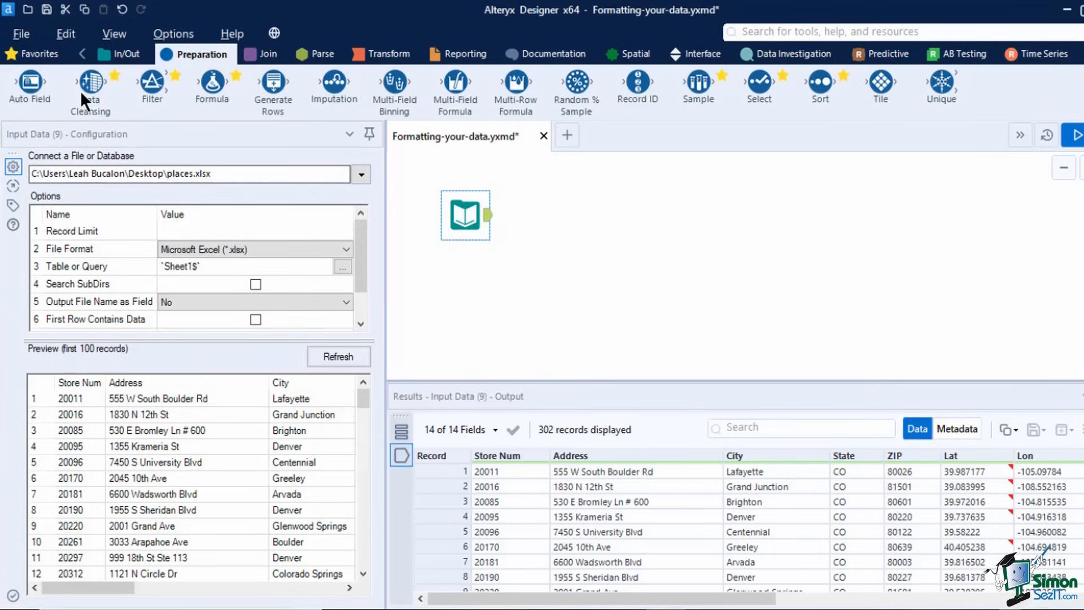
- Read the Data Cleansing tool's description and add the tool connected to the places.xlsx Input Data output
{"action": "mouse_move", "coordinate": [80, 90]}
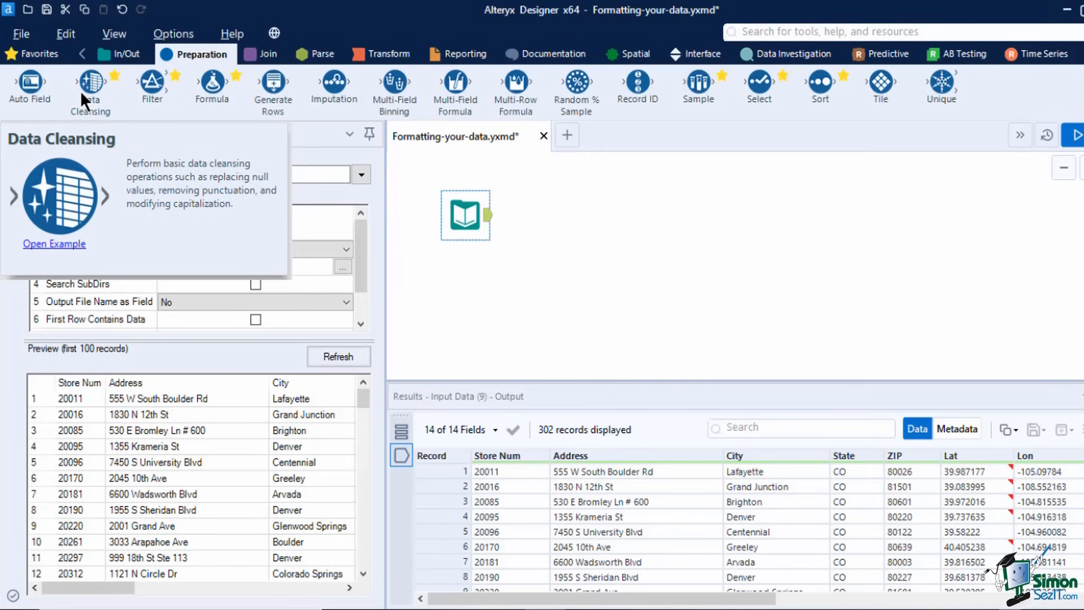
{"action": "left_click", "coordinate": [513, 252]}
{"action": "left_click", "coordinate": [484, 219]}
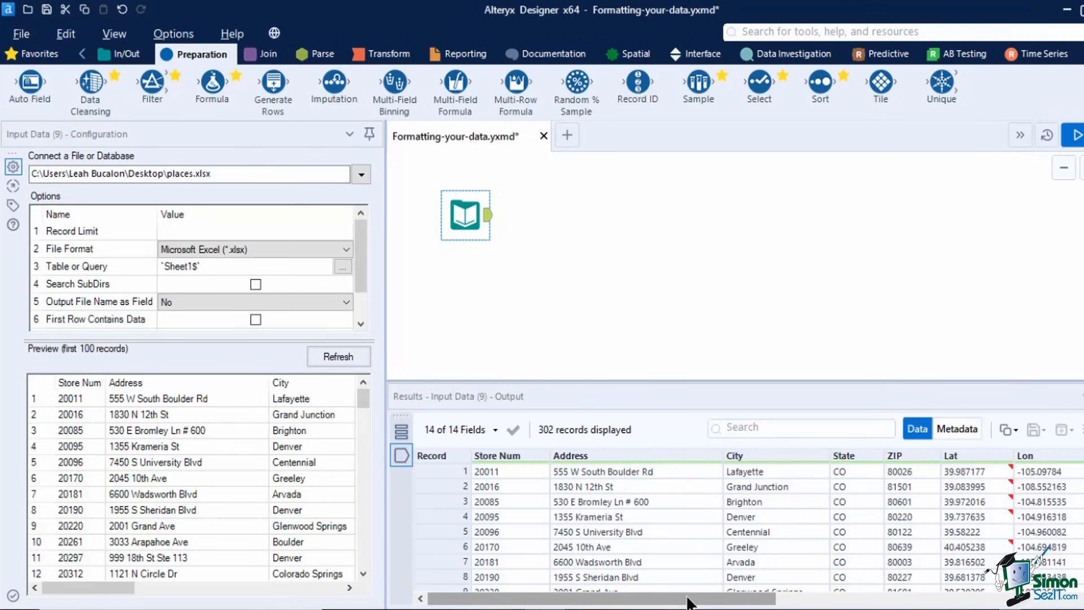
{"action": "left_click_drag", "start_coordinate": [90, 84], "coordinate": [566, 200]}
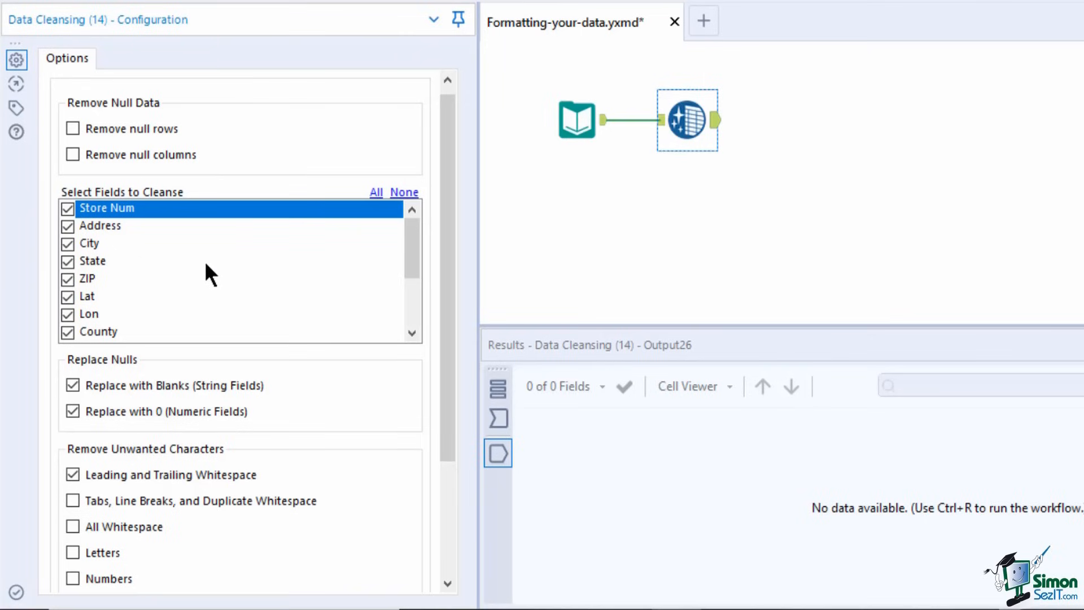
- Exclude the Address and Store Num fields from cleansing and select both again
{"action": "left_click", "coordinate": [69, 225]}
{"action": "left_click", "coordinate": [68, 204]}
{"action": "left_click", "coordinate": [67, 206]}
{"action": "left_click", "coordinate": [66, 223]}
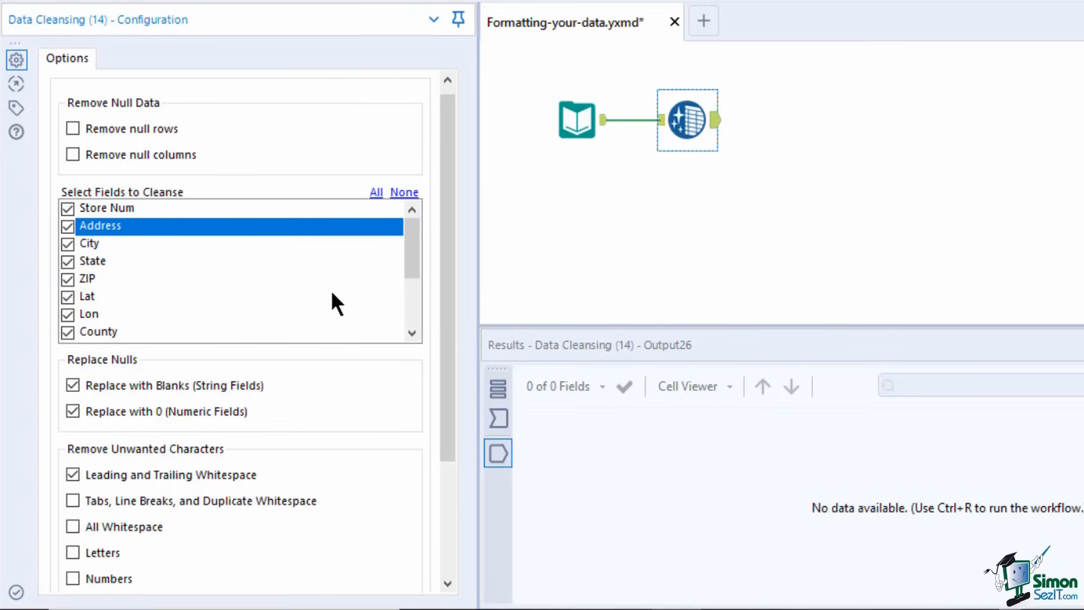
- Review the Data Cleansing options for nulls and unwanted characters, and check the available Modify Case choices, leaving case modification off
{"action": "scroll", "coordinate": [315, 310], "scroll_direction": "down", "scroll_amount": 2}
{"action": "scroll", "coordinate": [326, 395], "scroll_direction": "down", "scroll_amount": 2}
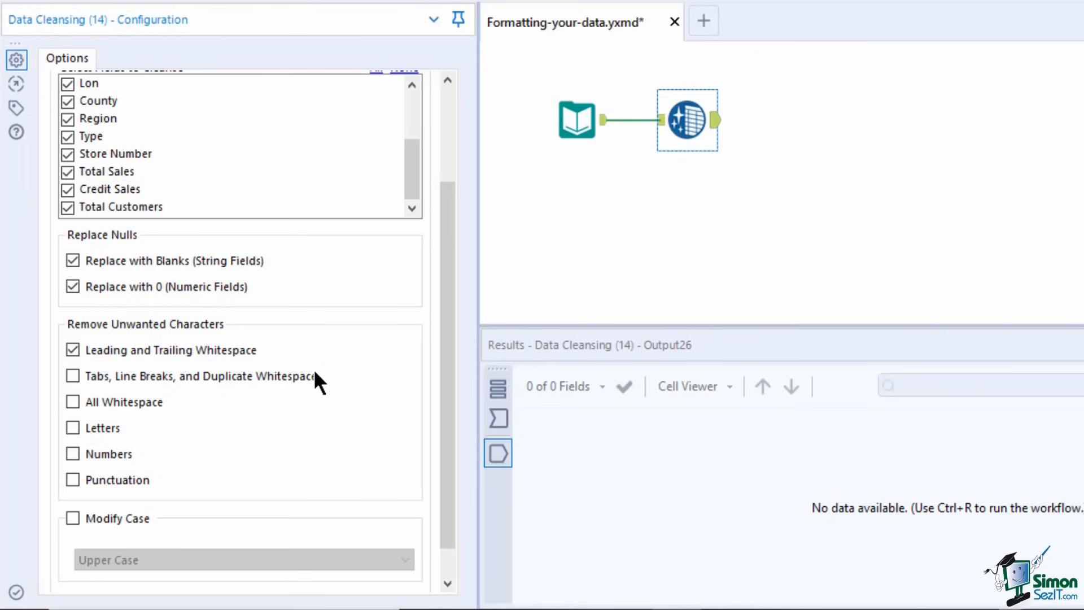
{"action": "scroll", "coordinate": [321, 384], "scroll_direction": "down", "scroll_amount": 2}
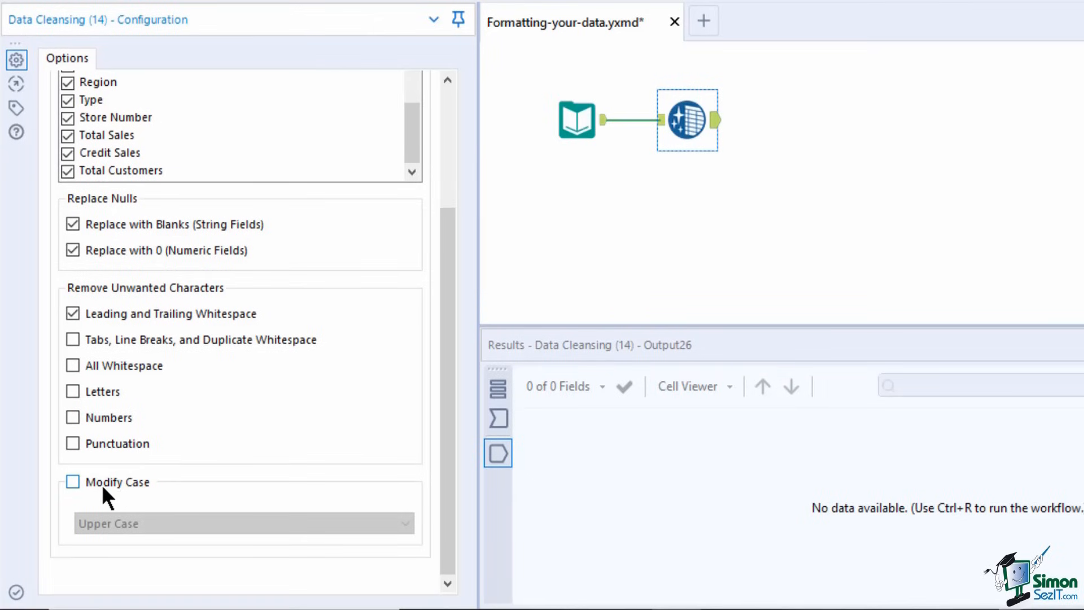
{"action": "left_click", "coordinate": [71, 480]}
{"action": "left_click", "coordinate": [140, 520]}
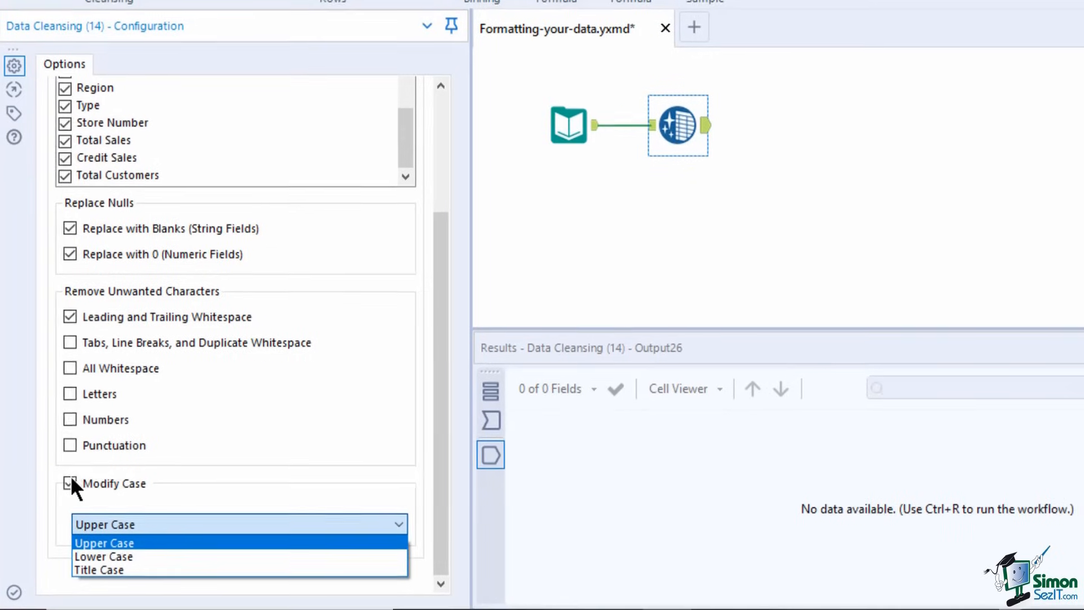
{"action": "left_click", "coordinate": [73, 481]}
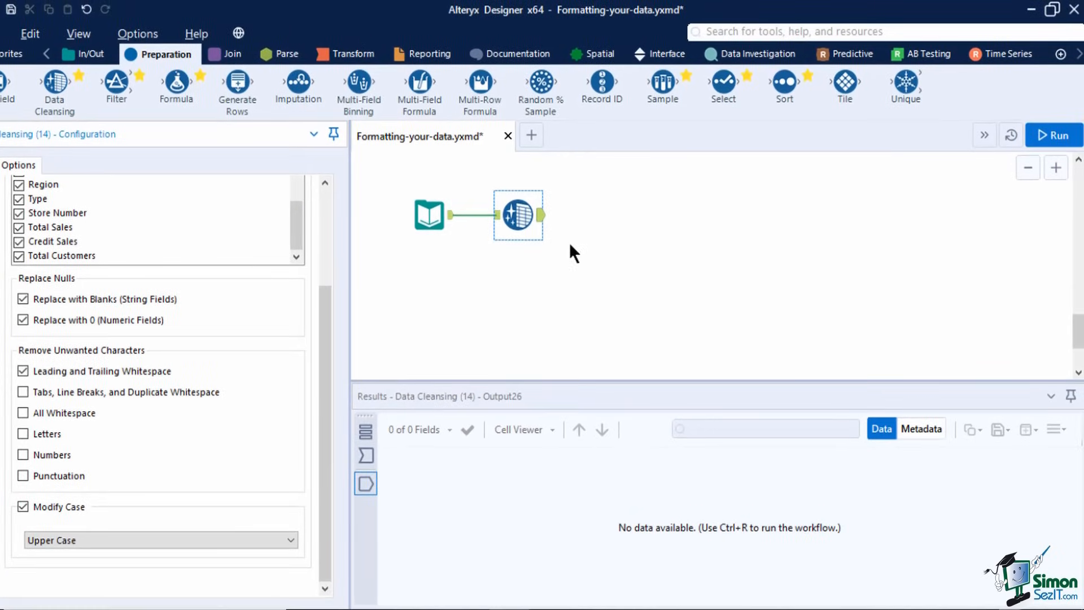
{"action": "left_click", "coordinate": [35, 500]}
- Run the workflow and examine the remaining columns of the Data Cleansing output
{"action": "left_click", "coordinate": [1039, 135]}
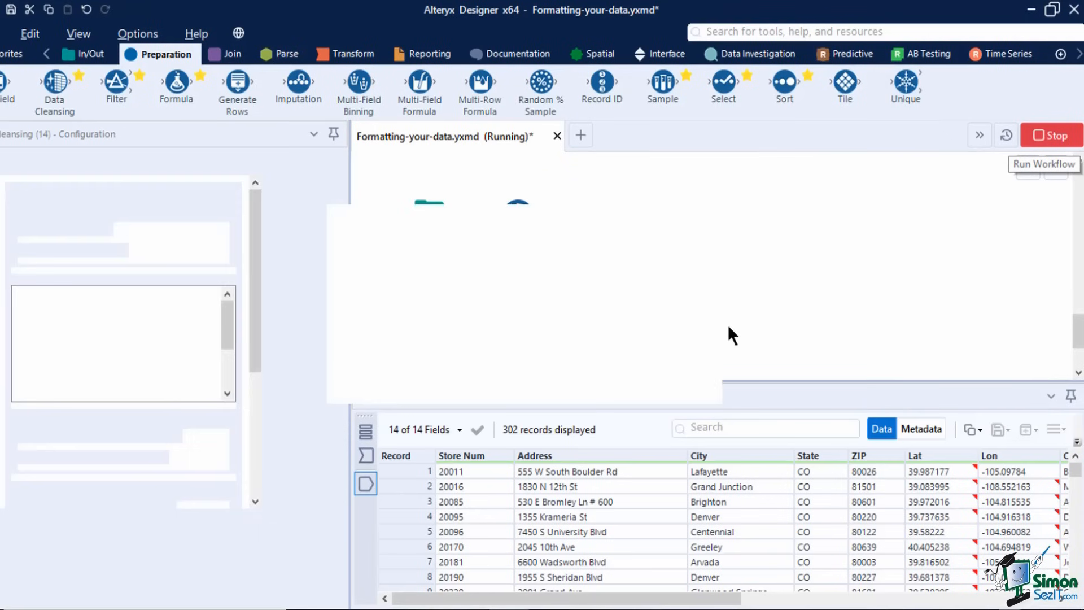
{"action": "left_click", "coordinate": [682, 378]}
{"action": "left_click_drag", "start_coordinate": [689, 599], "coordinate": [1038, 604]}
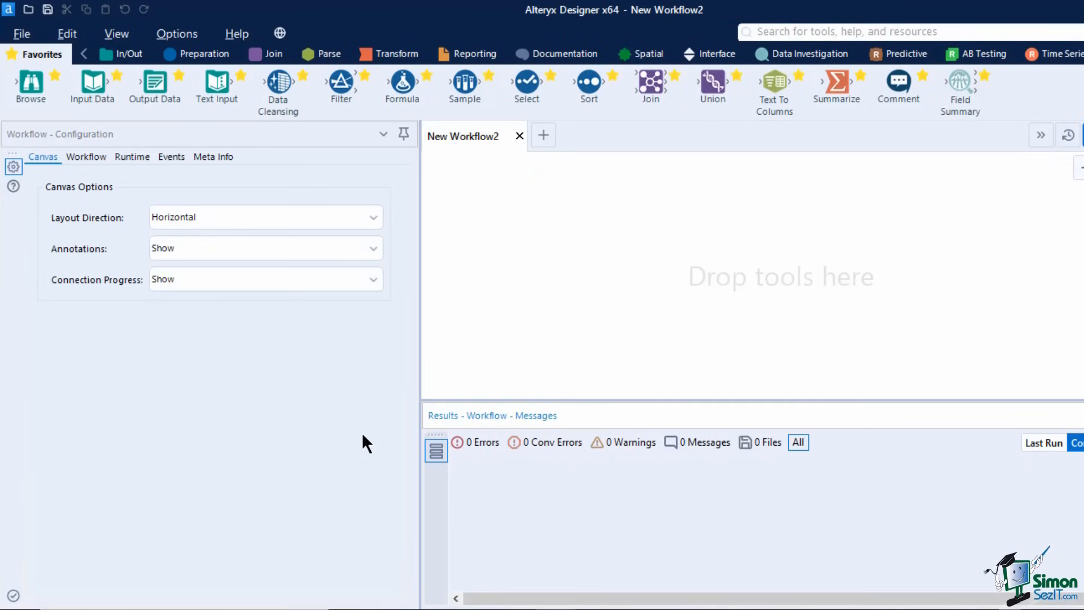
- Place an Input Data tool on the empty canvas of New Workflow2
{"action": "left_click", "coordinate": [468, 347]}
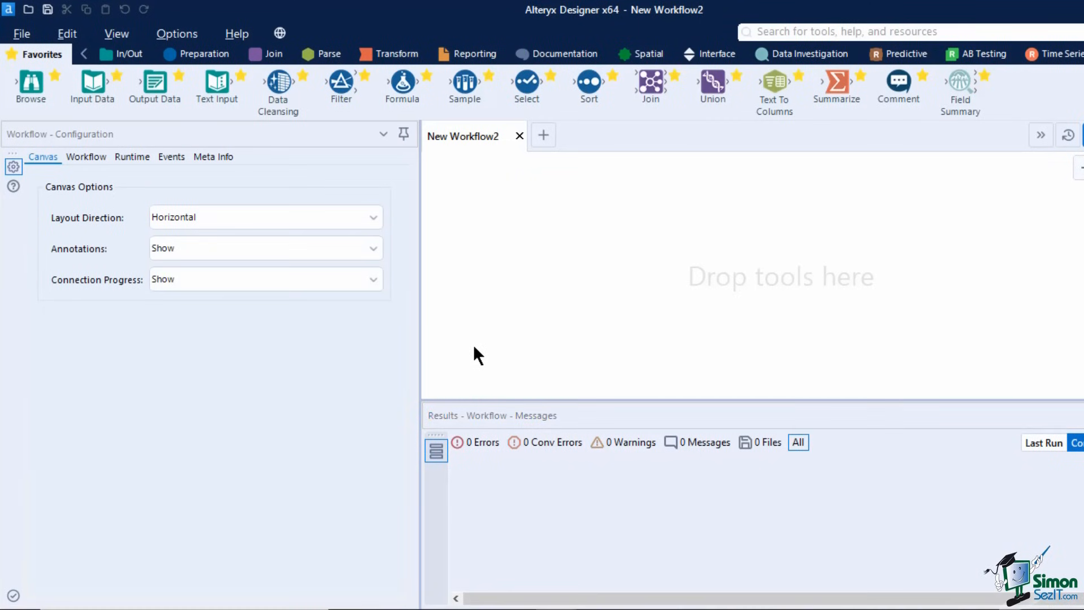
{"action": "left_click", "coordinate": [111, 55]}
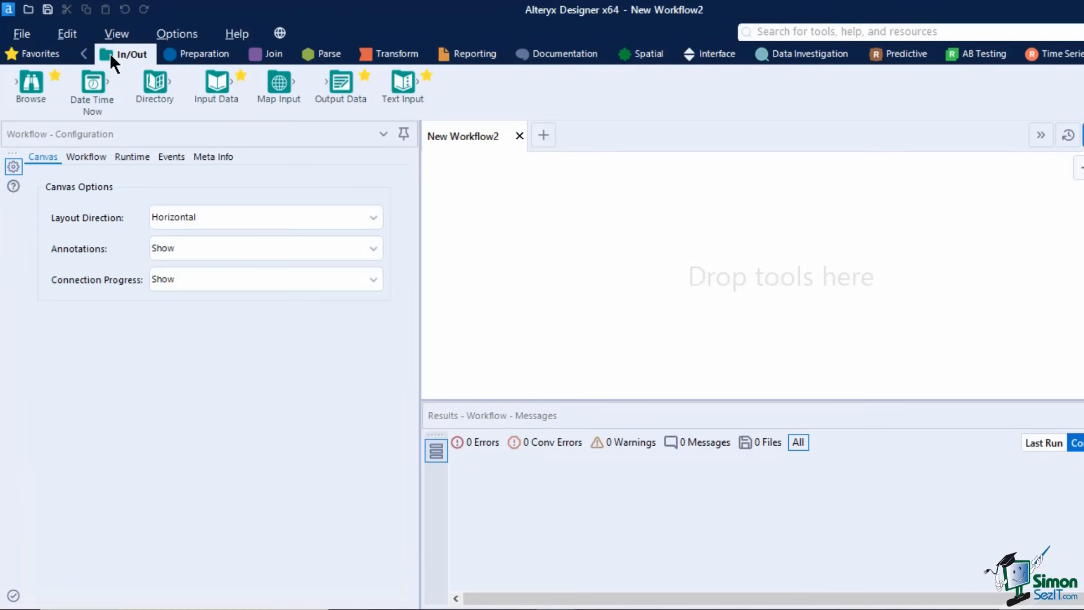
{"action": "left_click_drag", "start_coordinate": [216, 83], "coordinate": [482, 219]}
- Connect the Input Data tool to the Movie_dataset.yxdb file in the Demo folder
{"action": "left_click", "coordinate": [395, 174]}
{"action": "left_click", "coordinate": [181, 176]}
{"action": "left_click", "coordinate": [689, 169]}
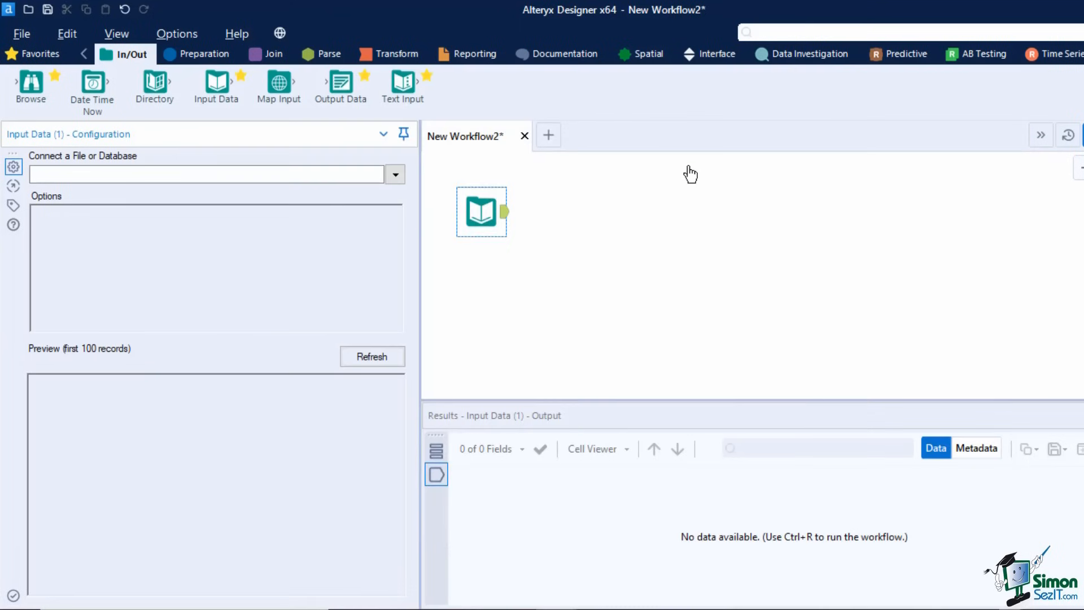
{"action": "left_click", "coordinate": [680, 149]}
{"action": "left_click", "coordinate": [554, 209]}
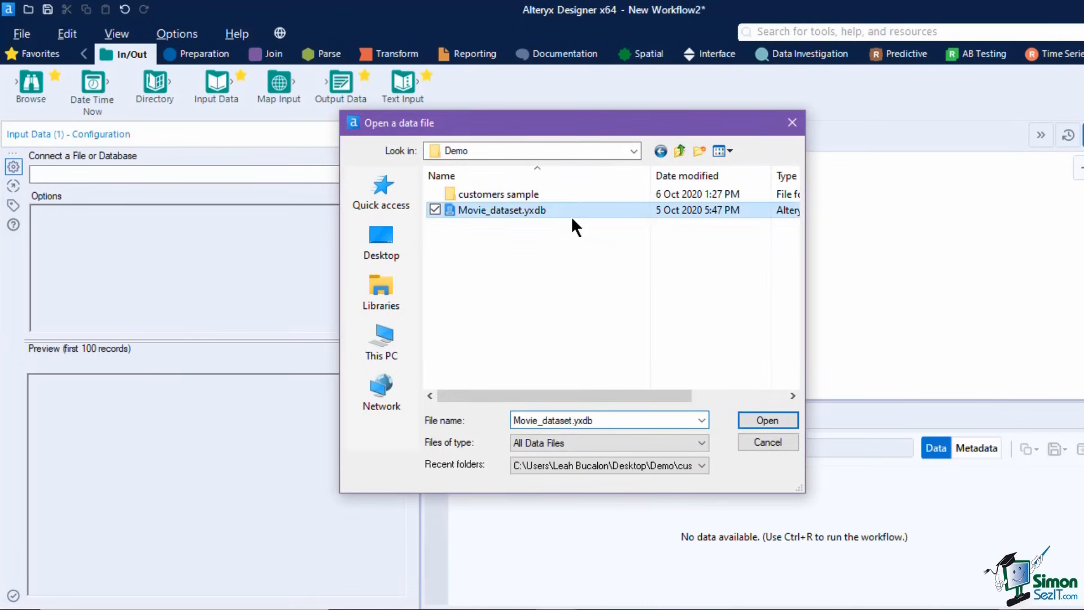
{"action": "left_click", "coordinate": [765, 416]}
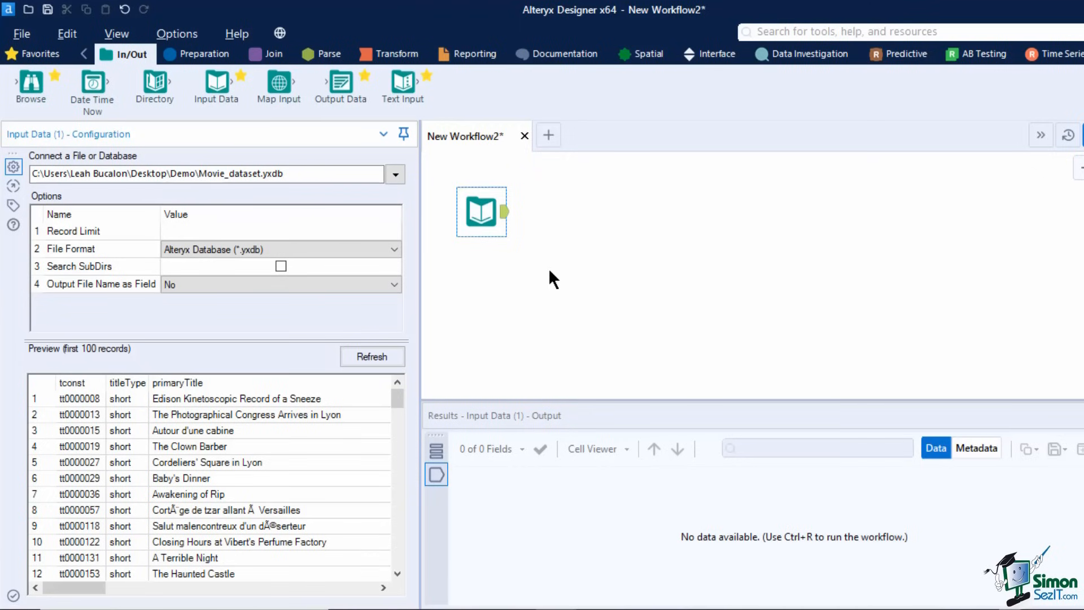
- Add a Select tool connected to the movie dataset's Input Data tool
{"action": "left_click", "coordinate": [199, 52]}
{"action": "left_click_drag", "start_coordinate": [774, 84], "coordinate": [562, 211]}
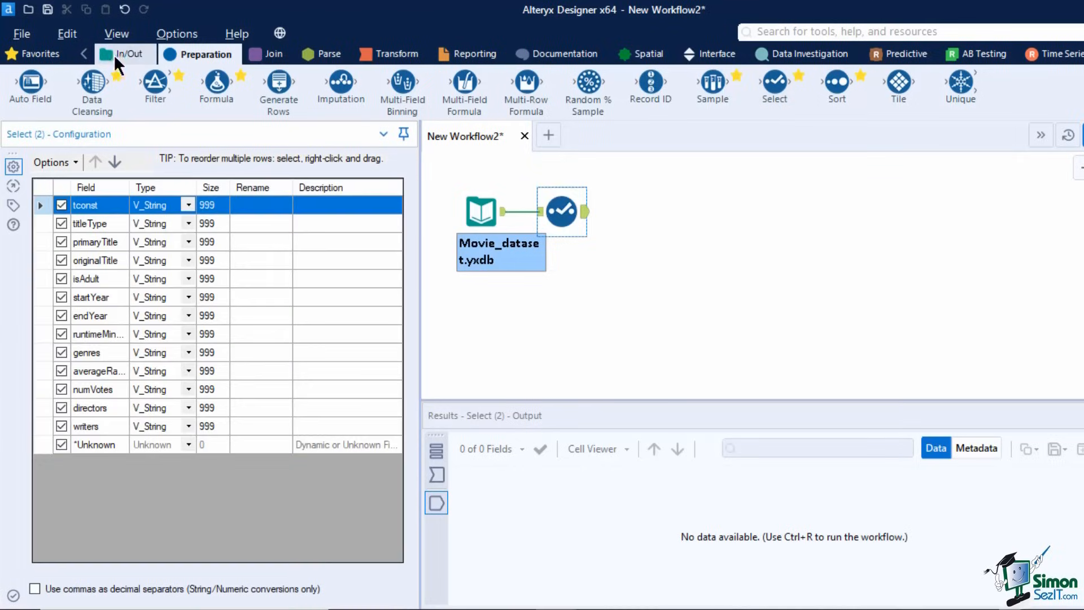
- Add a Browse tool below the Select tool, connect it to the Input Data output, and run the workflow
{"action": "left_click", "coordinate": [113, 53]}
{"action": "left_click_drag", "start_coordinate": [31, 84], "coordinate": [571, 282]}
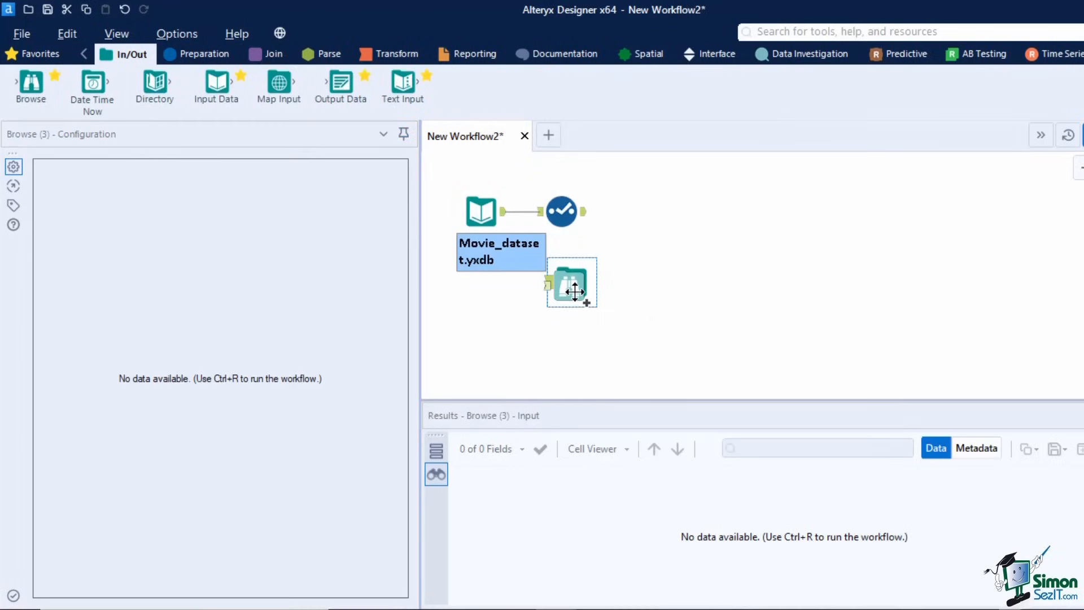
{"action": "left_click_drag", "start_coordinate": [504, 211], "coordinate": [549, 282]}
{"action": "left_click", "coordinate": [1083, 134]}
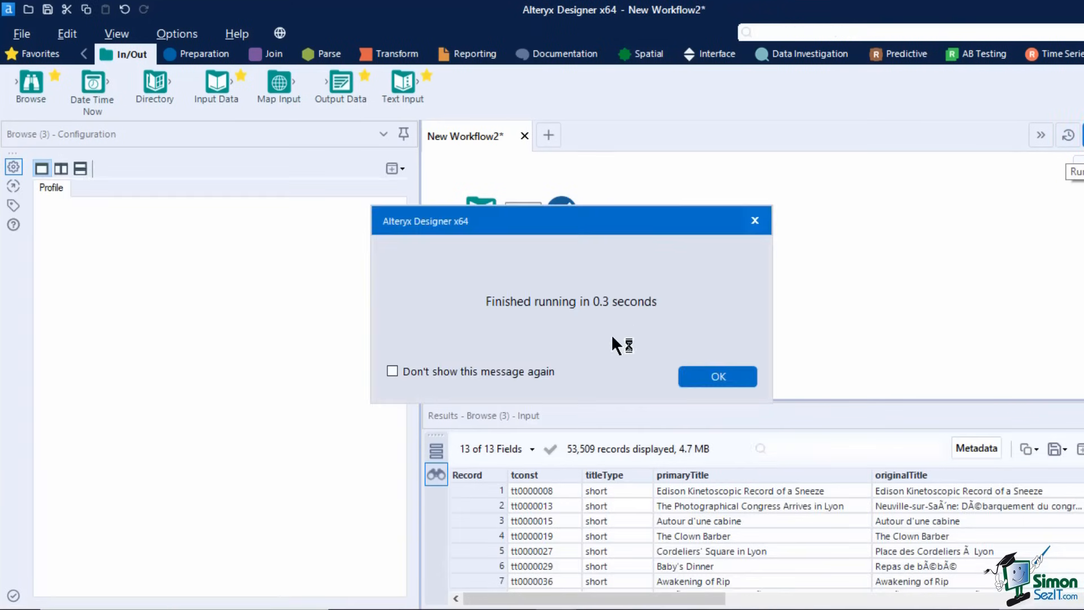
- Exclude the isAdult, endYear, numVotes and writers fields from the movie data in the Select tool
{"action": "left_click", "coordinate": [702, 380]}
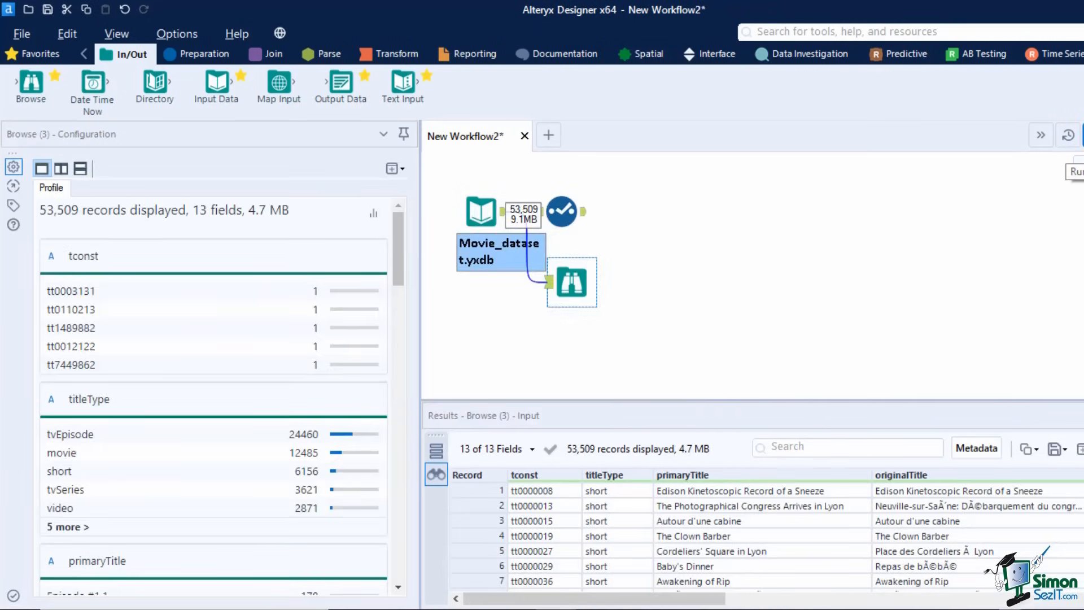
{"action": "left_click", "coordinate": [563, 211]}
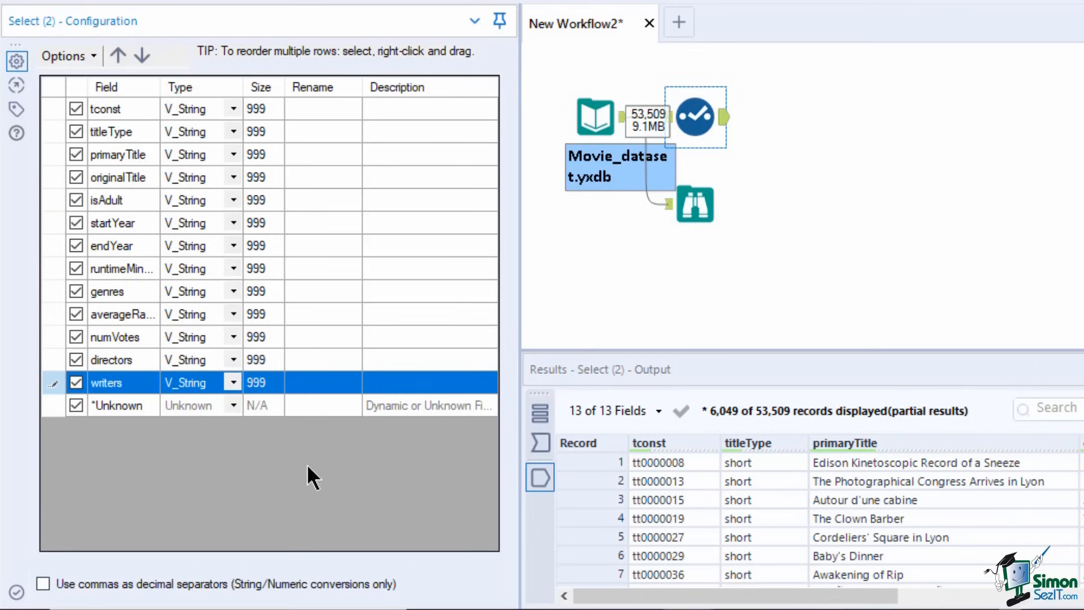
{"action": "left_click", "coordinate": [76, 198]}
{"action": "left_click", "coordinate": [75, 245]}
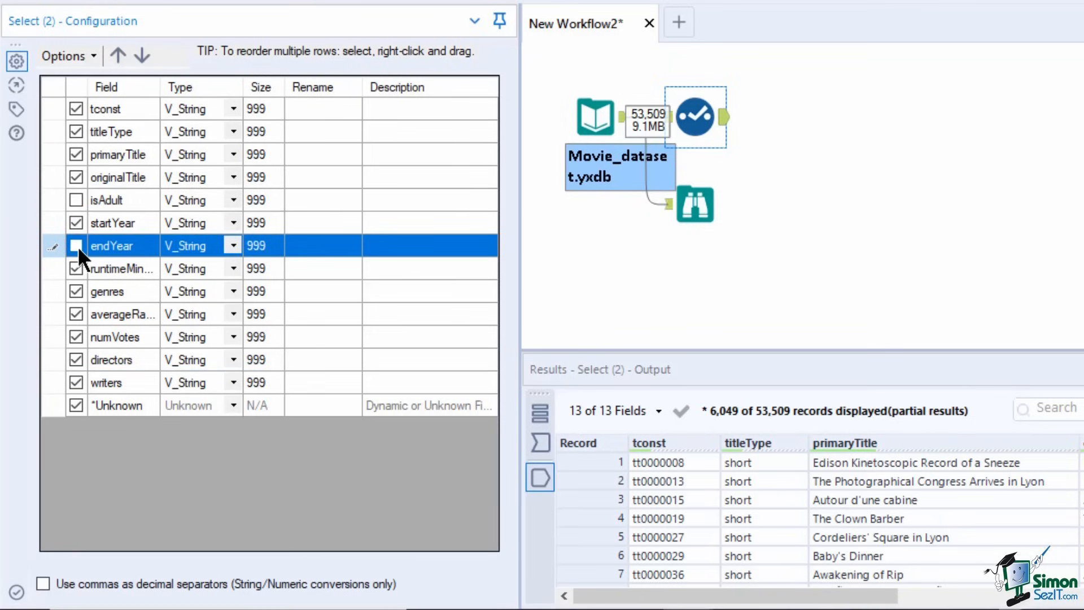
{"action": "left_click", "coordinate": [75, 338]}
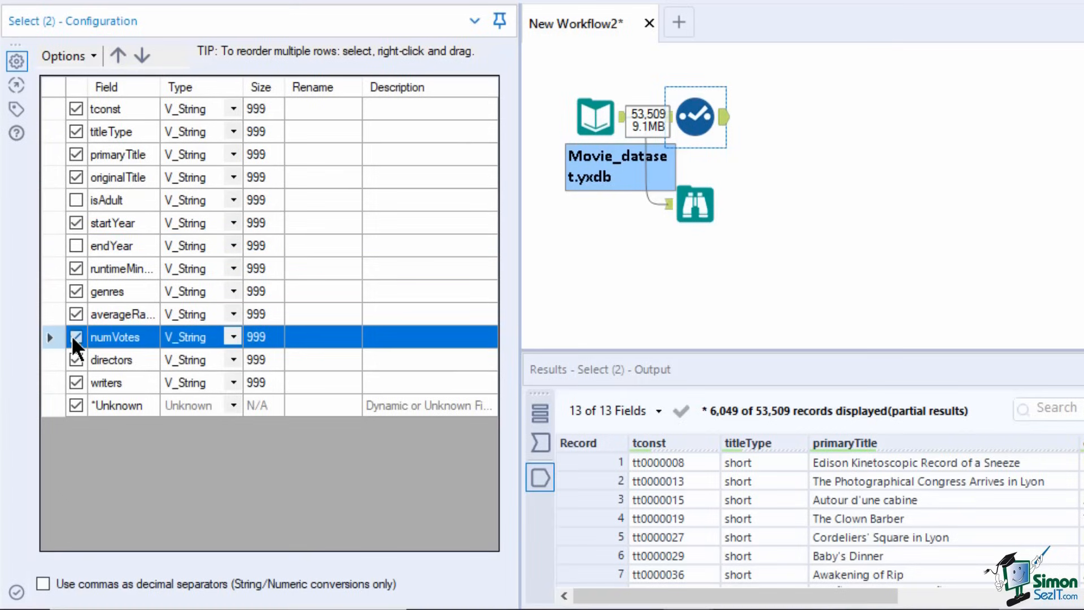
{"action": "left_click", "coordinate": [76, 382]}
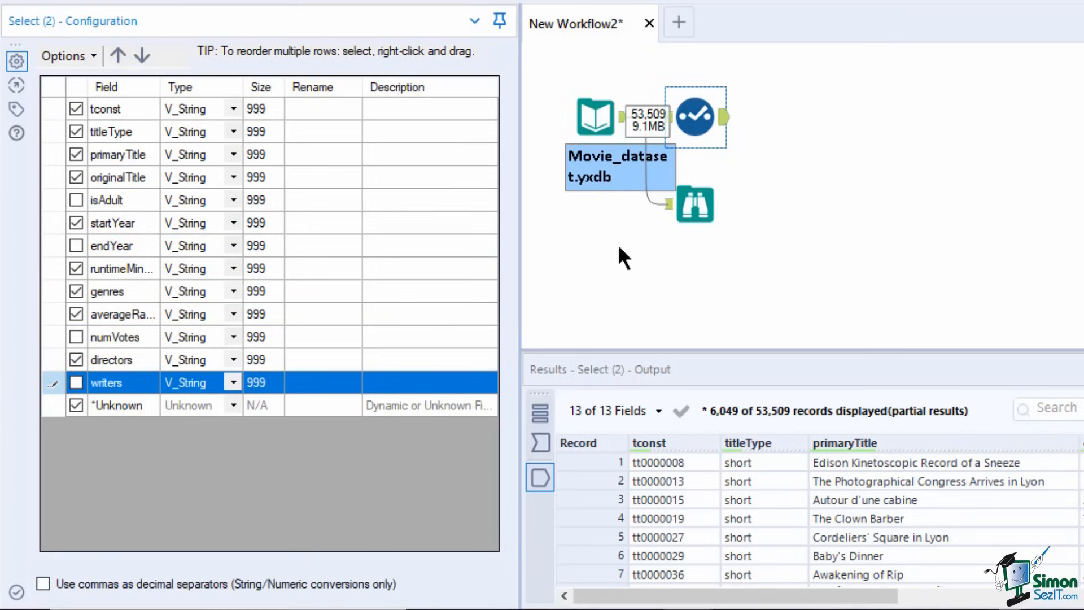
- Check the tconst field's profile in the Browse tool, and in the Select tool set its size to 10 and rename it TitleID
{"action": "left_click", "coordinate": [666, 231]}
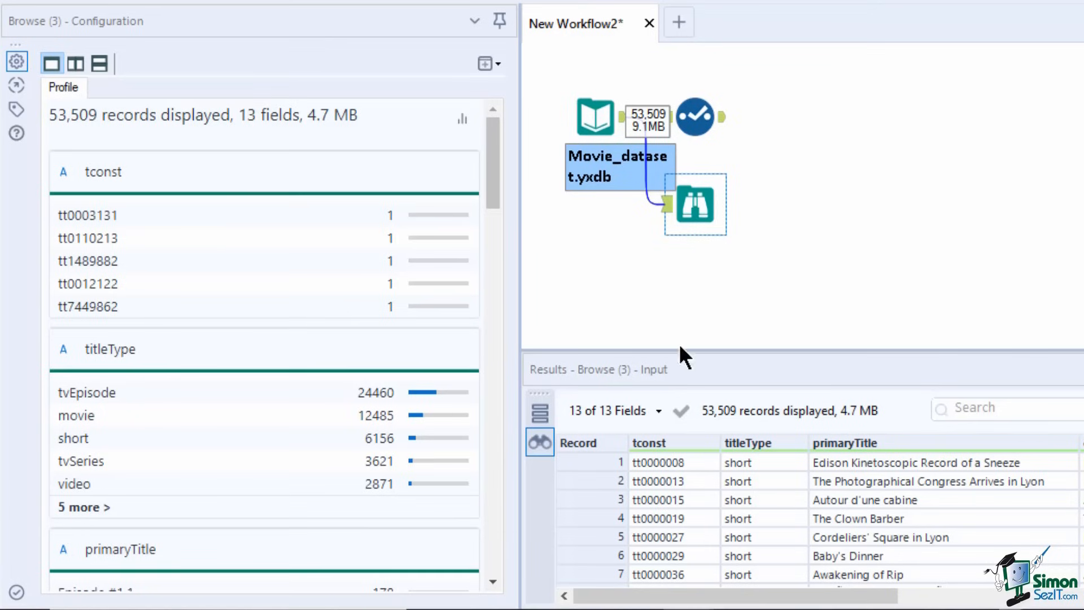
{"action": "left_click", "coordinate": [659, 442]}
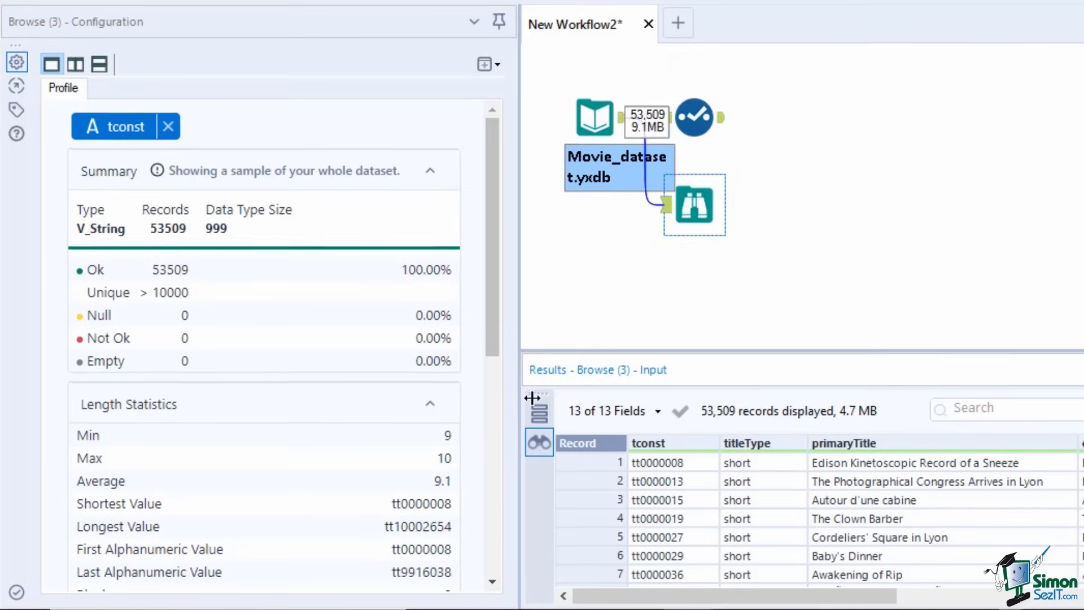
{"action": "left_click", "coordinate": [706, 125]}
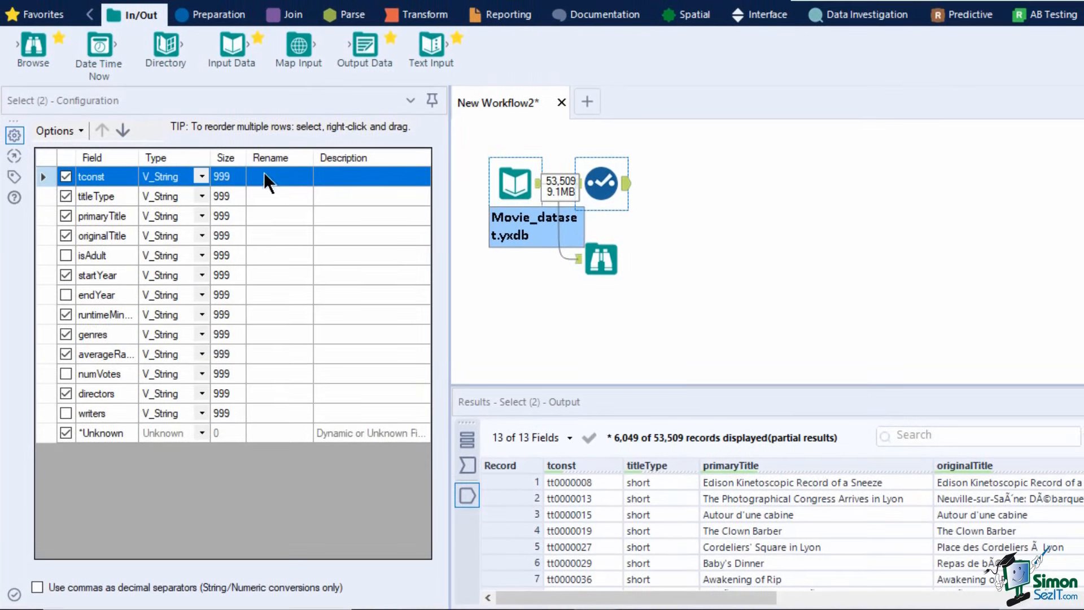
{"action": "left_click", "coordinate": [232, 176]}
{"action": "type", "text": "10"}
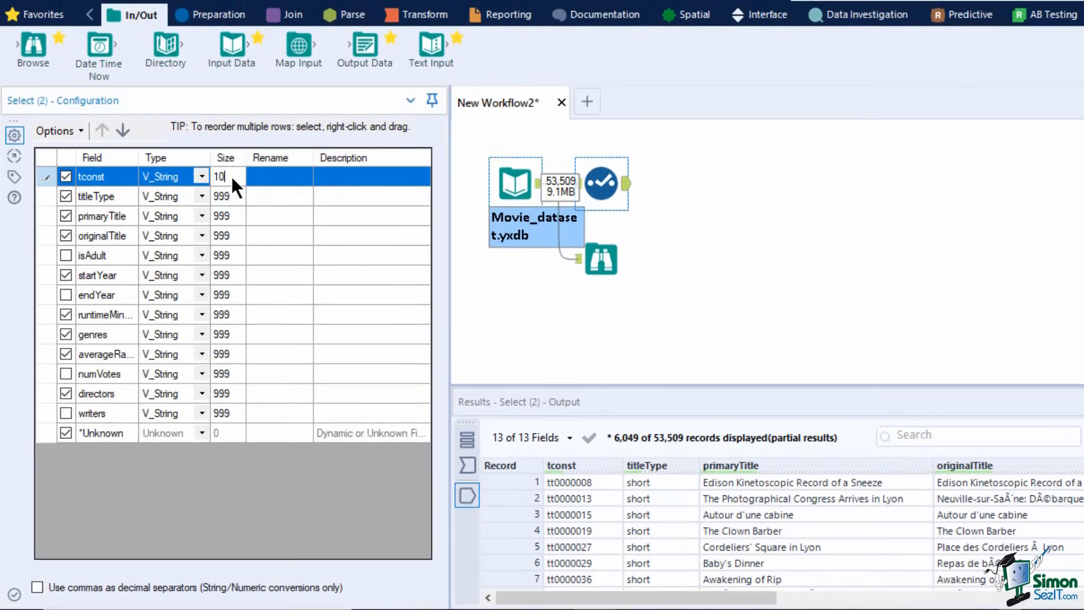
{"action": "left_click", "coordinate": [279, 177]}
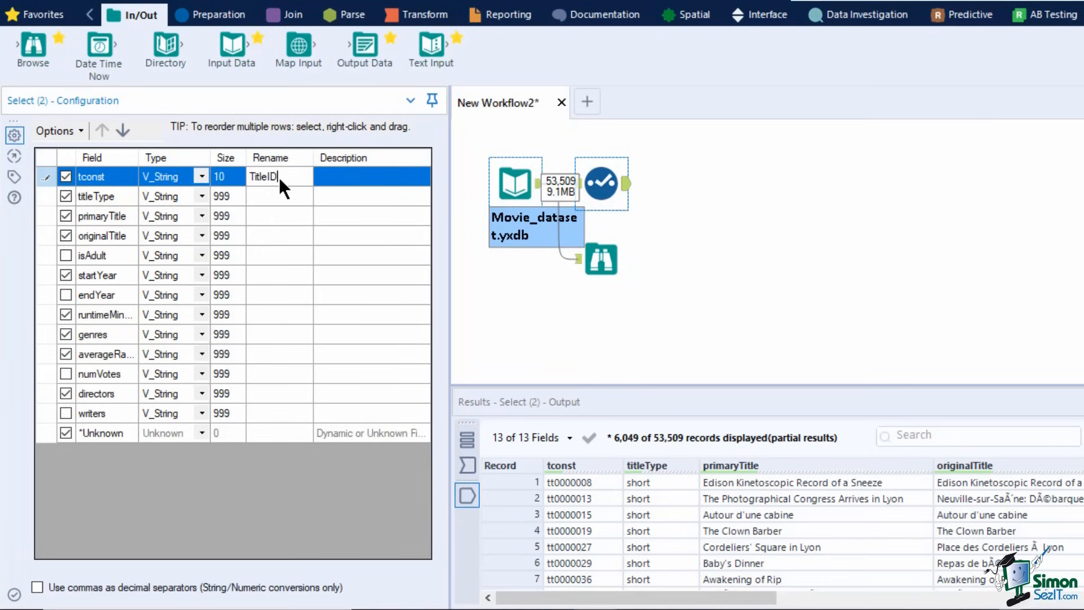
{"action": "type", "text": "TitleID"}
{"action": "left_click", "coordinate": [525, 278]}
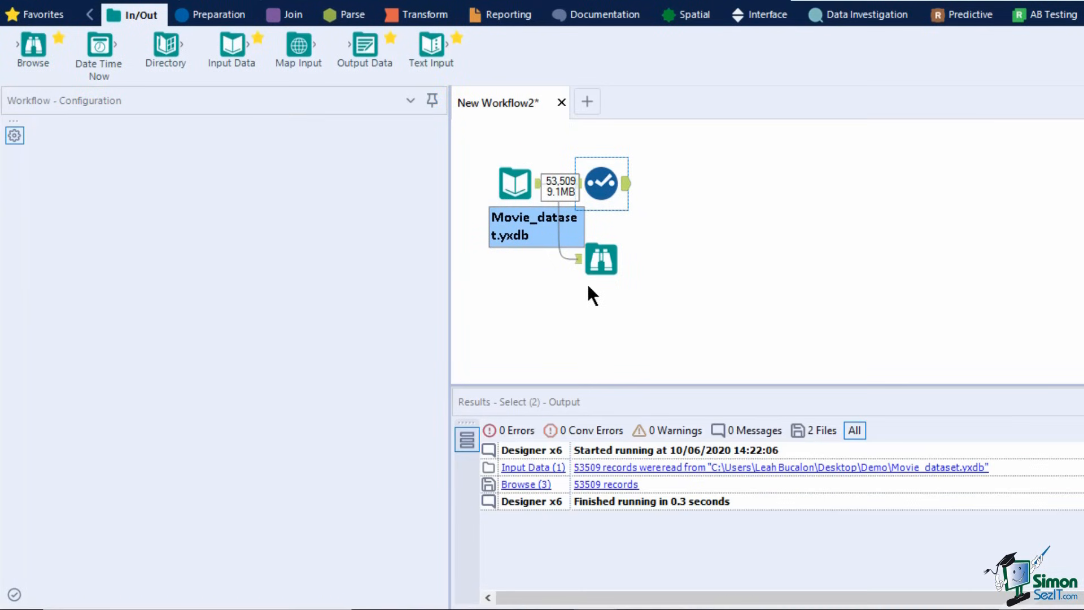
- Check the titleType field's profile in the Browse tool and set its size to 20 in the Select tool
{"action": "left_click", "coordinate": [601, 274]}
{"action": "left_click", "coordinate": [643, 464]}
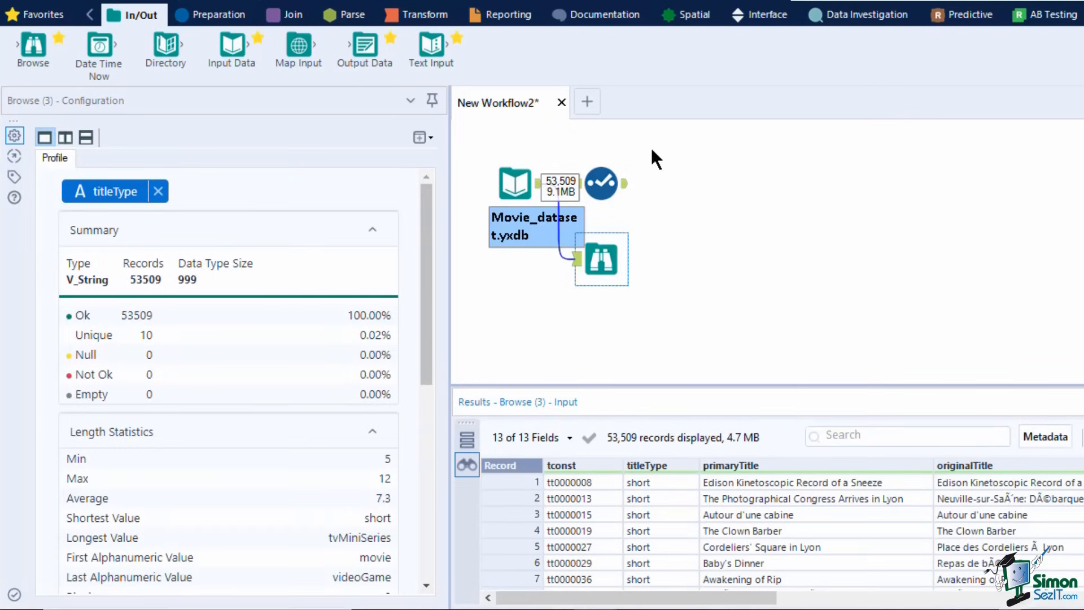
{"action": "left_click", "coordinate": [601, 183]}
{"action": "left_click", "coordinate": [247, 196]}
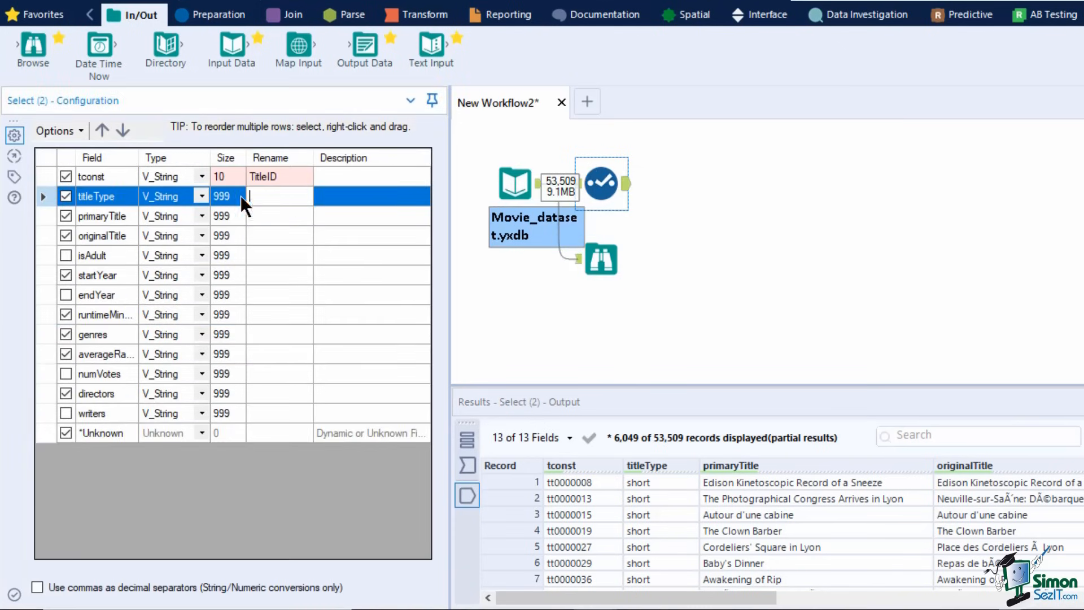
{"action": "left_click", "coordinate": [229, 197]}
{"action": "type", "text": "20"}
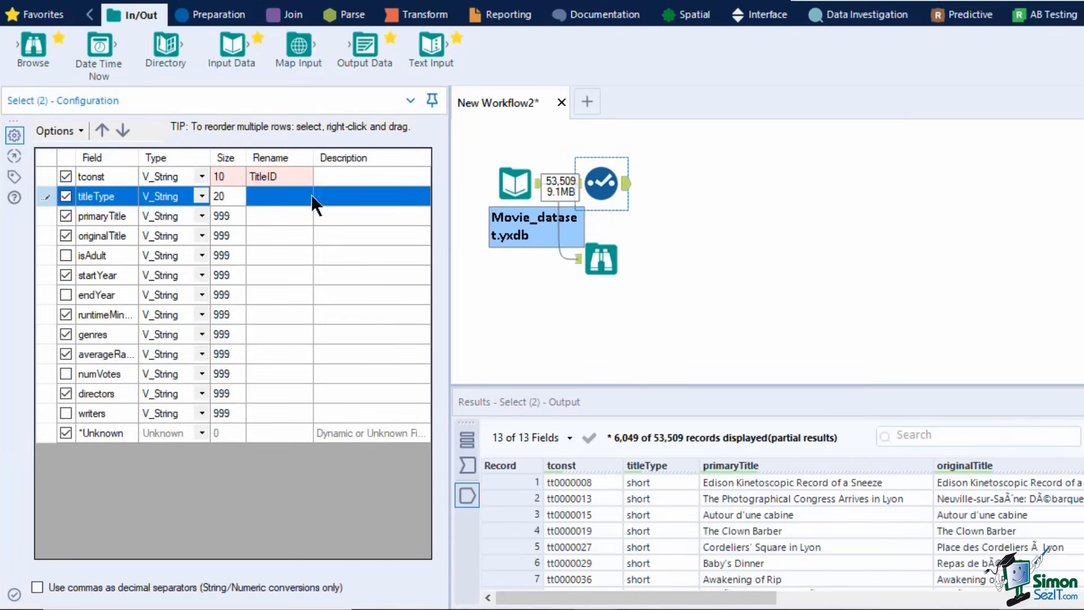
{"action": "left_click", "coordinate": [631, 310]}
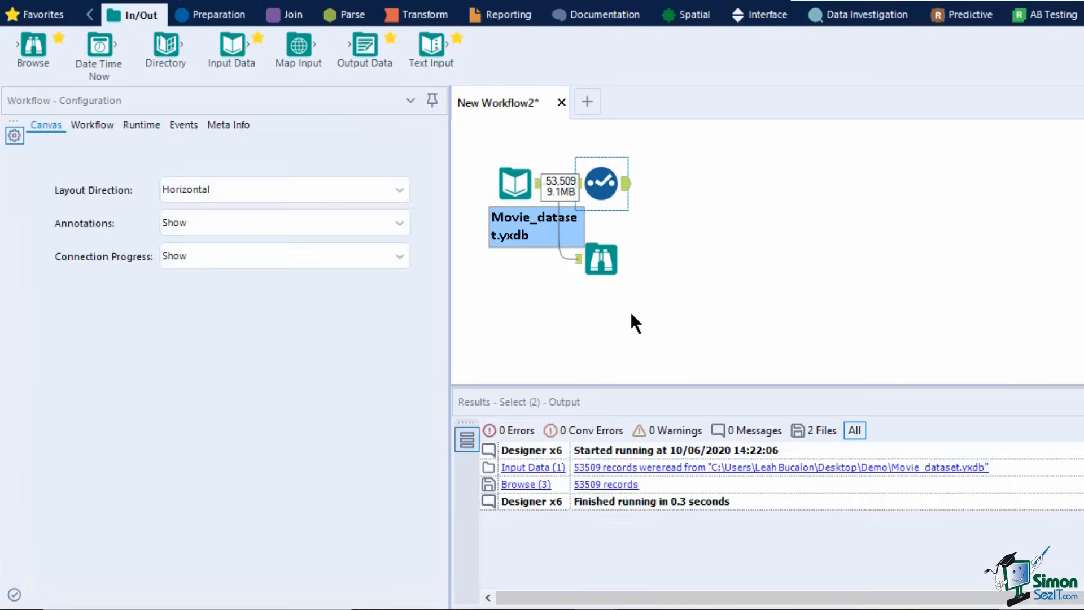
- Compare the primaryTitle and originalTitle profiles in the Browse tool and exclude primaryTitle in the Select tool
{"action": "left_click", "coordinate": [614, 267]}
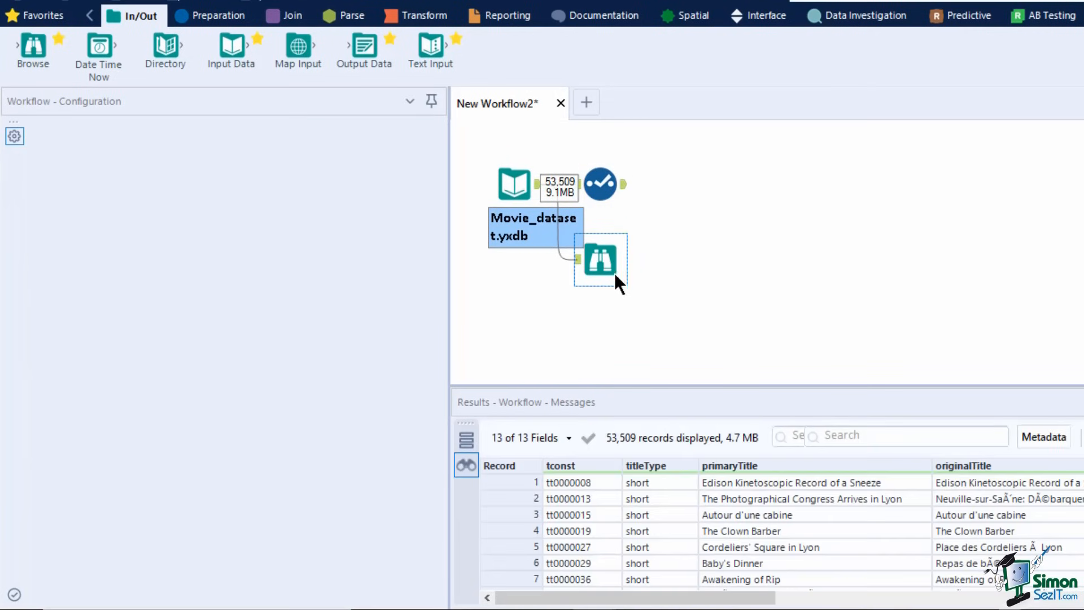
{"action": "left_click", "coordinate": [738, 464]}
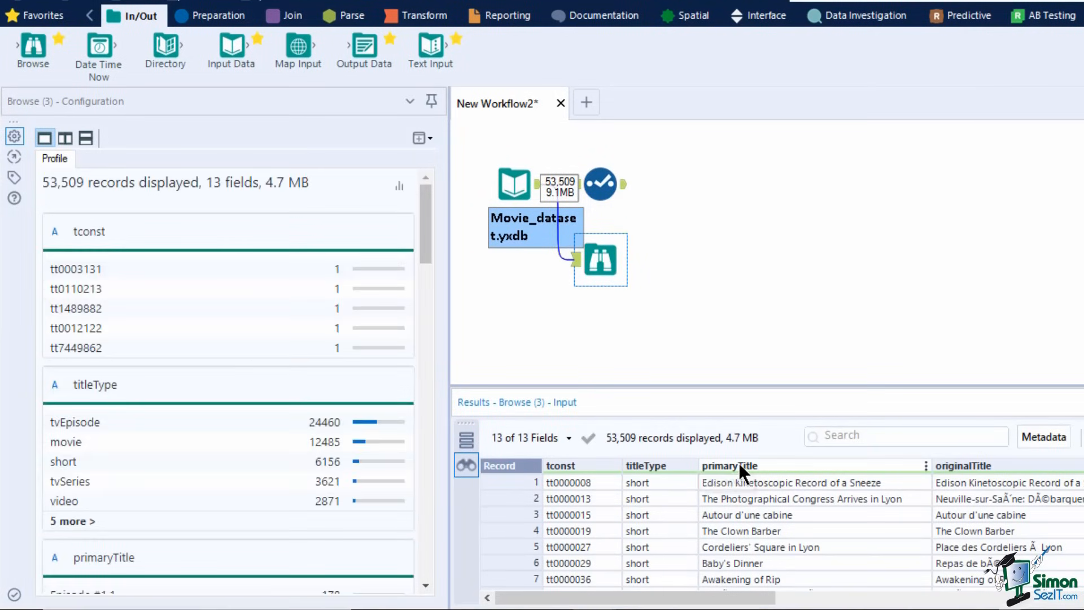
{"action": "left_click", "coordinate": [963, 464]}
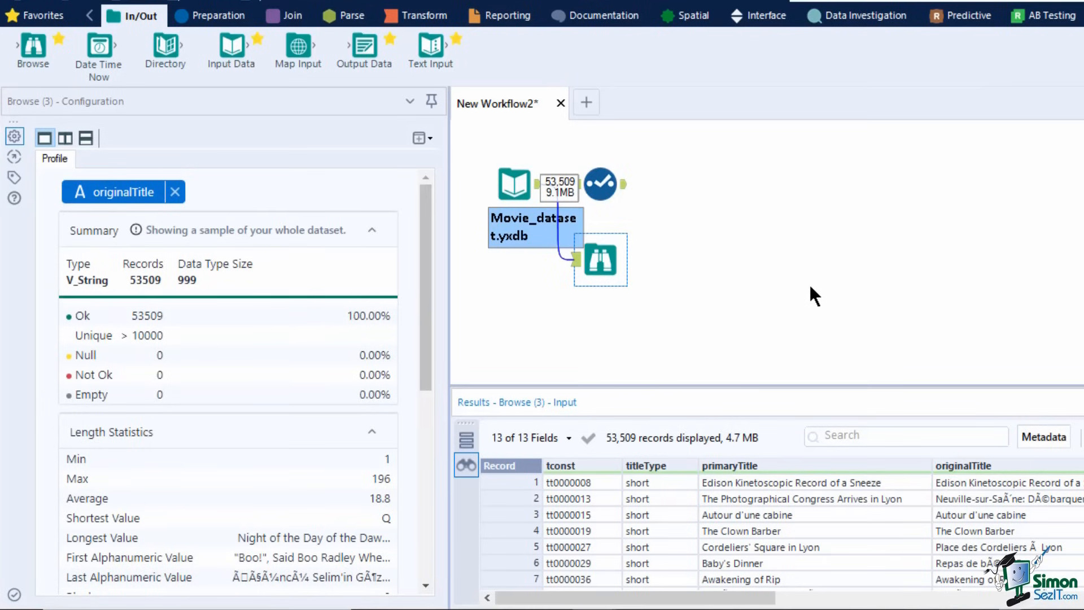
{"action": "left_click", "coordinate": [587, 192]}
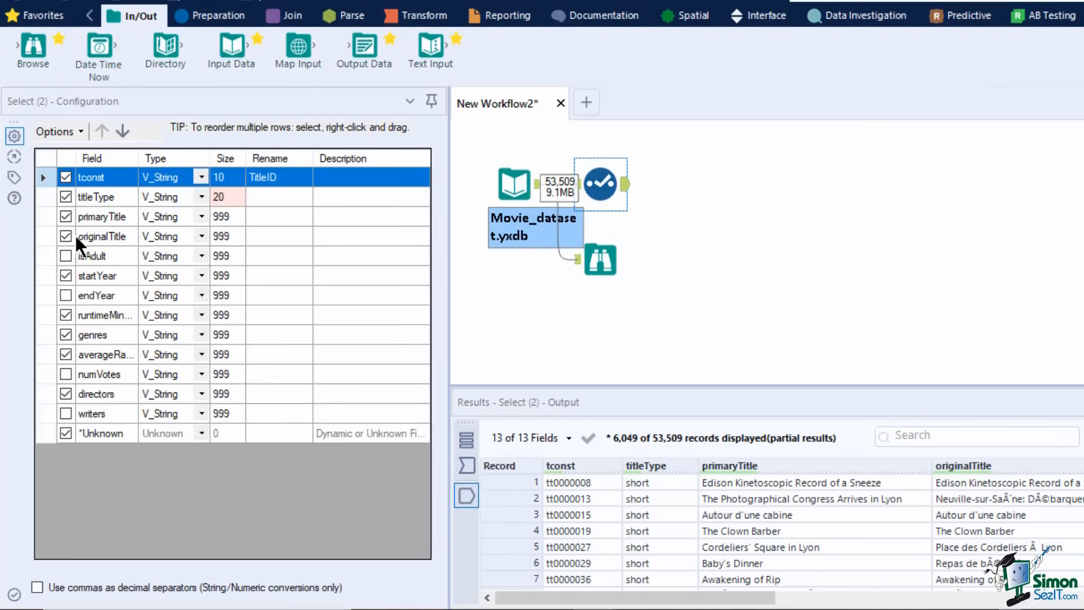
{"action": "left_click", "coordinate": [65, 216]}
- Rename the originalTitle field as Title and set its type to V_WString with size 300
{"action": "left_click", "coordinate": [264, 236]}
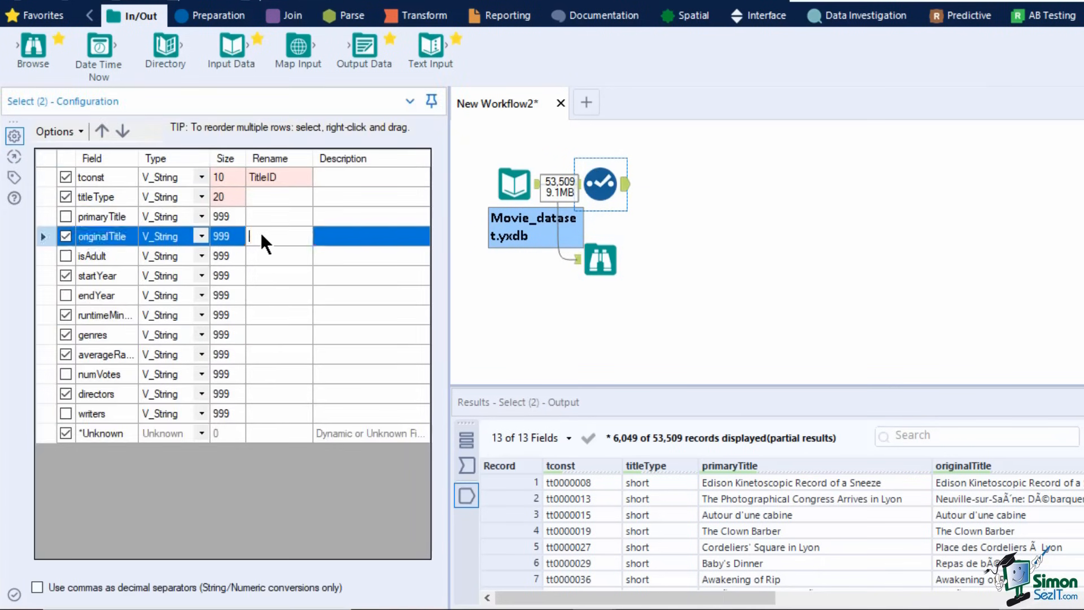
{"action": "type", "text": "Title"}
{"action": "left_click", "coordinate": [191, 233]}
{"action": "left_click", "coordinate": [200, 236]}
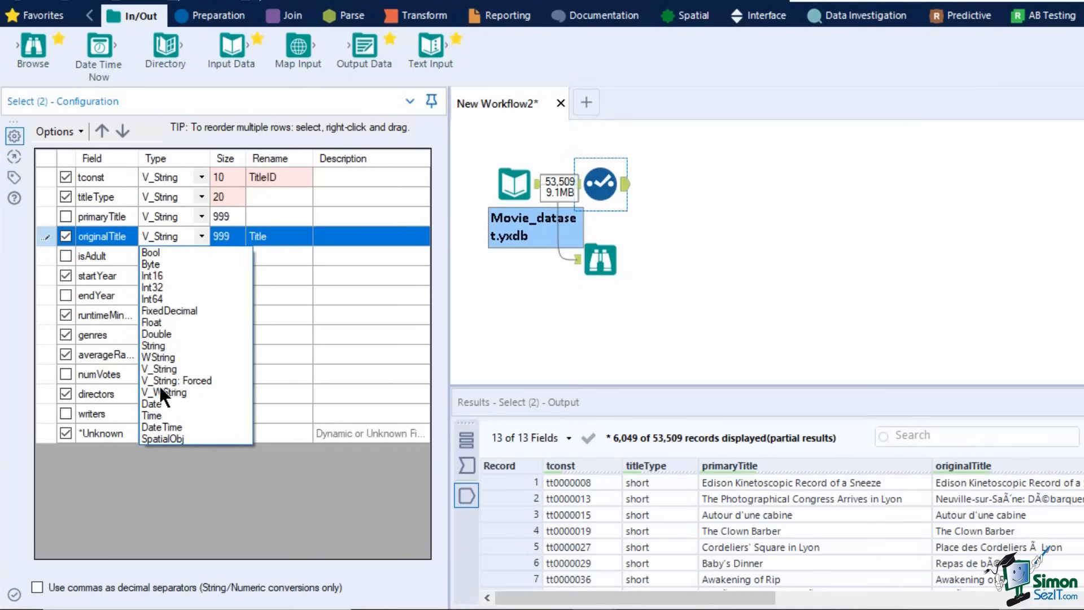
{"action": "left_click", "coordinate": [158, 389]}
{"action": "left_click", "coordinate": [224, 236]}
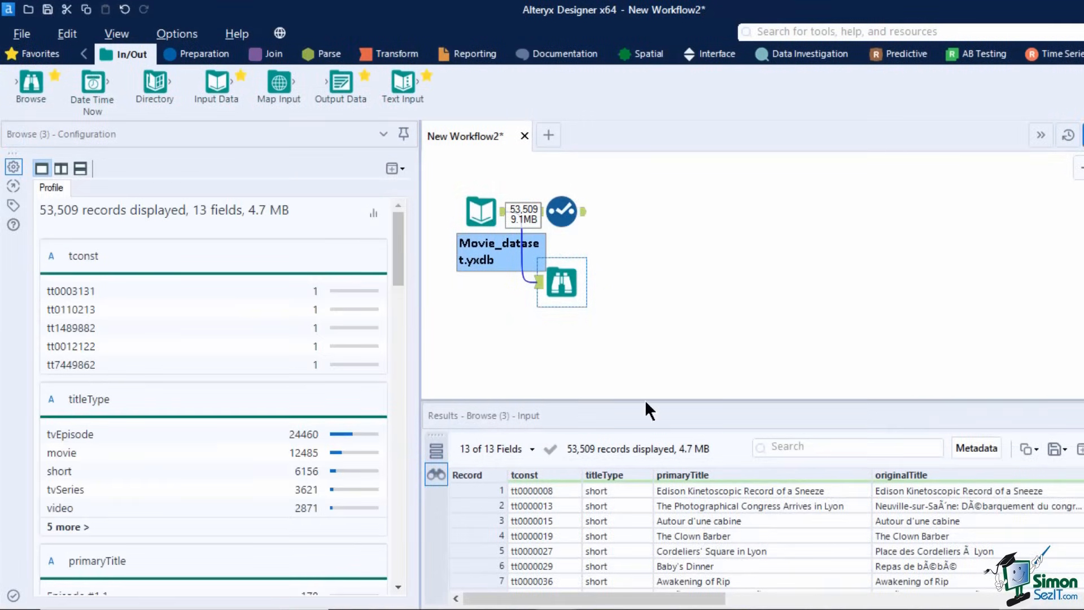
- Check the startYear field's profile in the Browse tool and change its type to Int32 in the Select tool
{"action": "left_click_drag", "start_coordinate": [704, 598], "coordinate": [821, 602]}
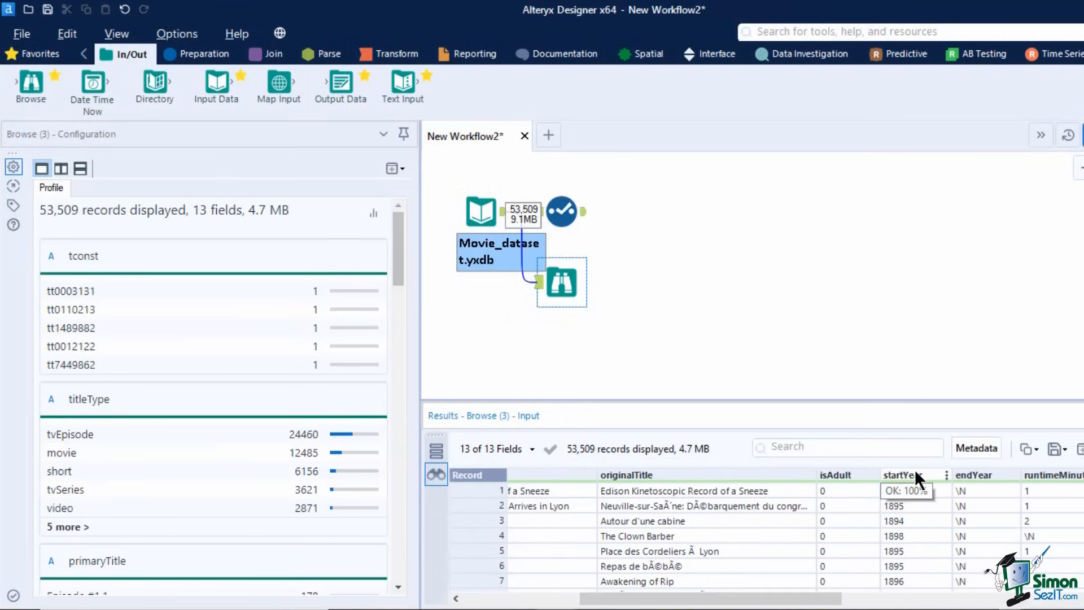
{"action": "left_click", "coordinate": [915, 475]}
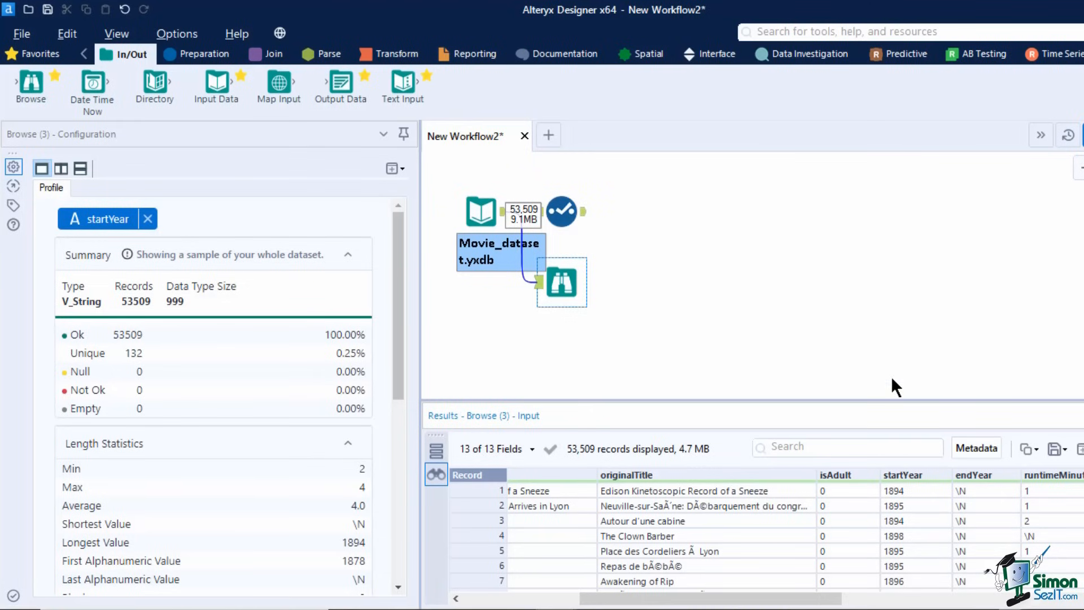
{"action": "left_click", "coordinate": [561, 210]}
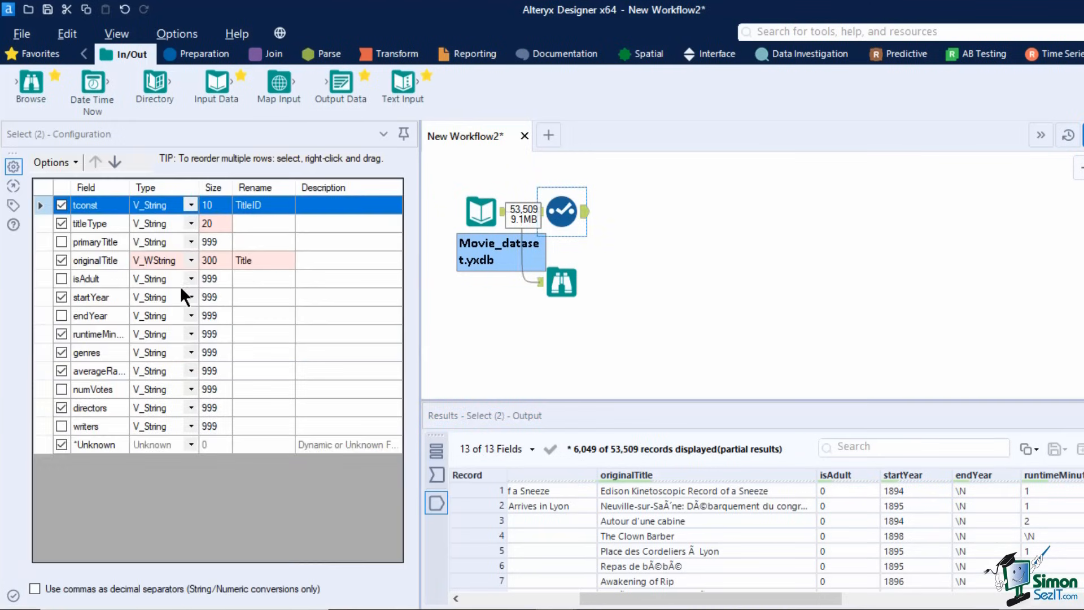
{"action": "left_click", "coordinate": [191, 299]}
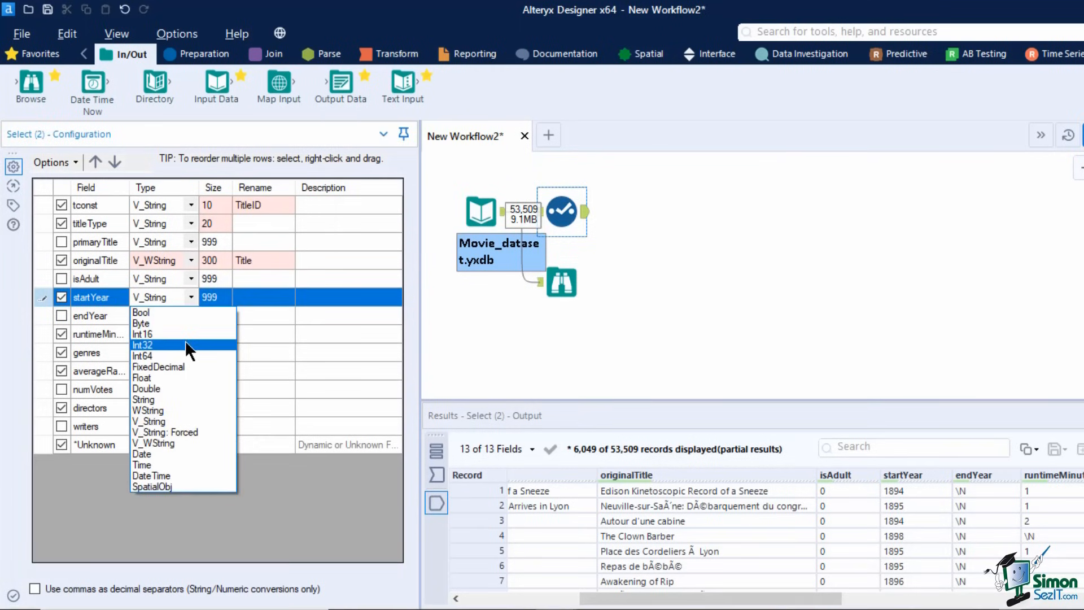
{"action": "left_click", "coordinate": [185, 340]}
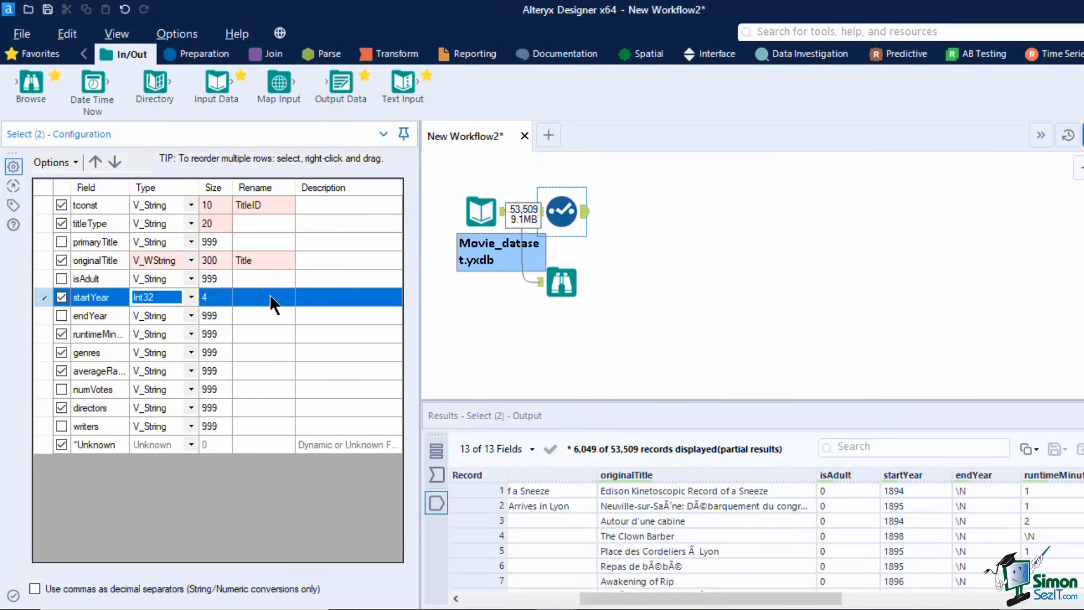
{"action": "left_click", "coordinate": [219, 296]}
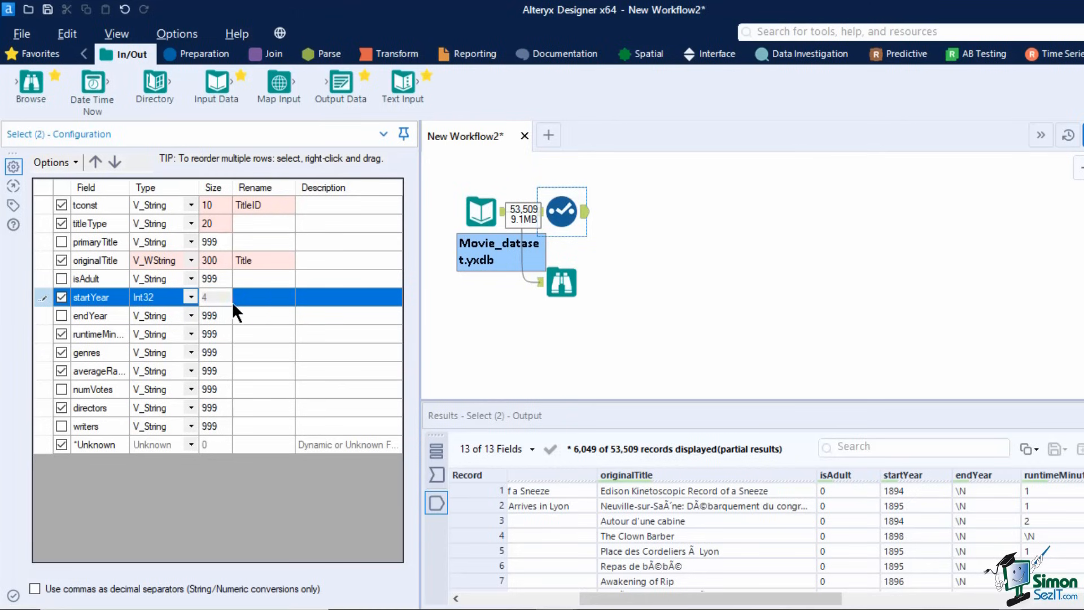
- Check the runtimeMinutes field's profile in the Browse tool and change its type to Int64 in the Select tool
{"action": "left_click", "coordinate": [561, 282]}
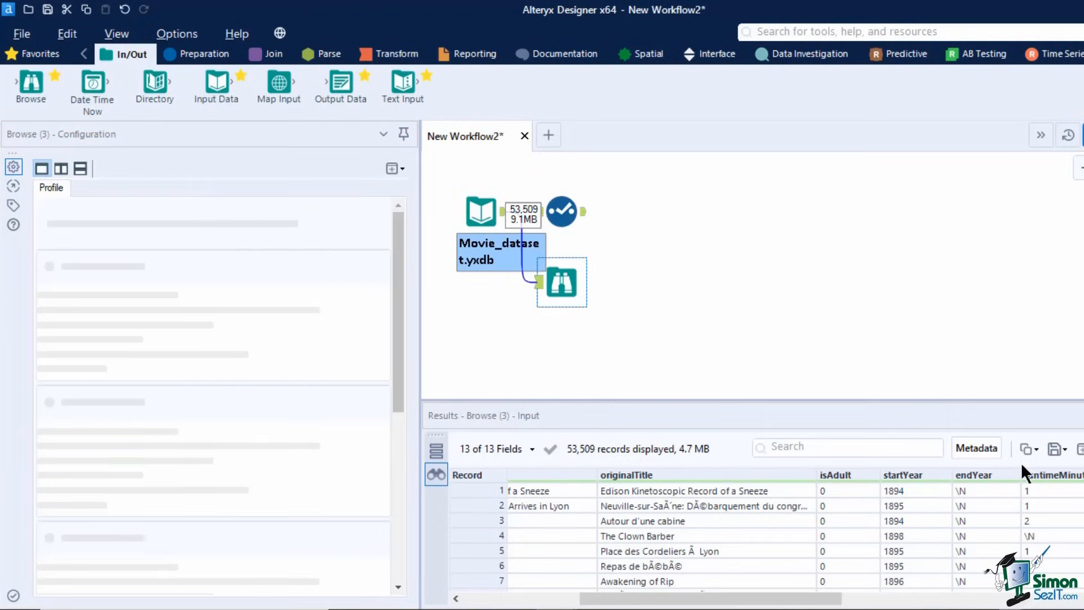
{"action": "left_click", "coordinate": [1050, 478]}
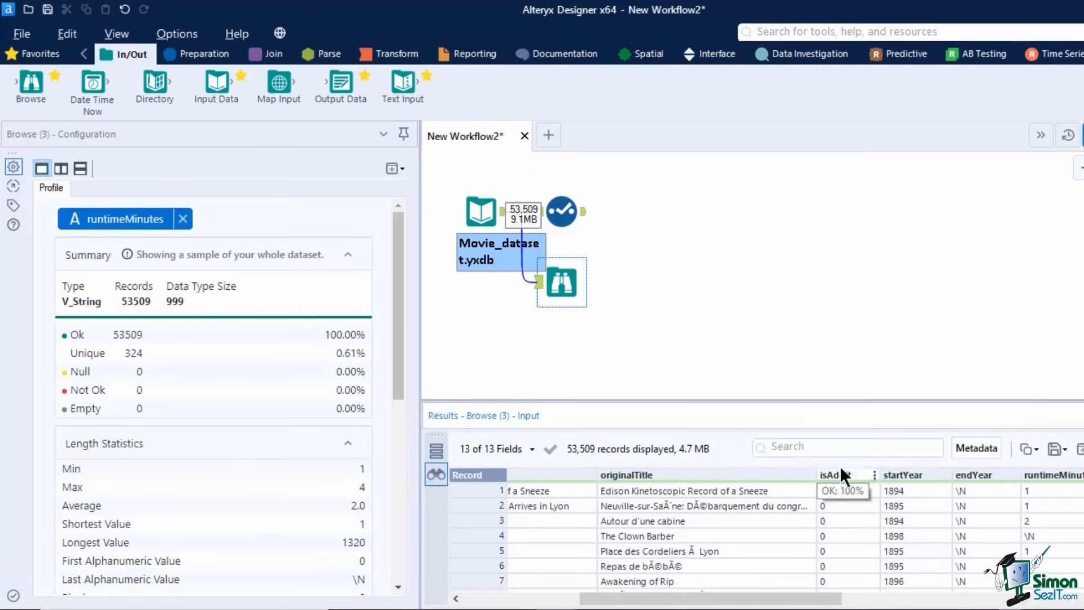
{"action": "left_click", "coordinate": [562, 212]}
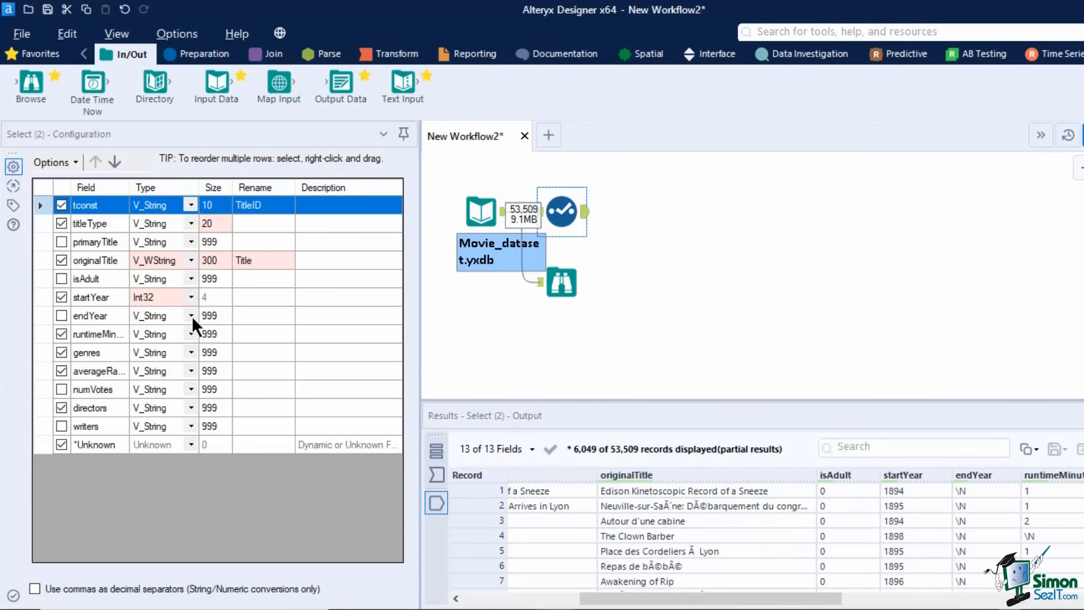
{"action": "left_click", "coordinate": [189, 332]}
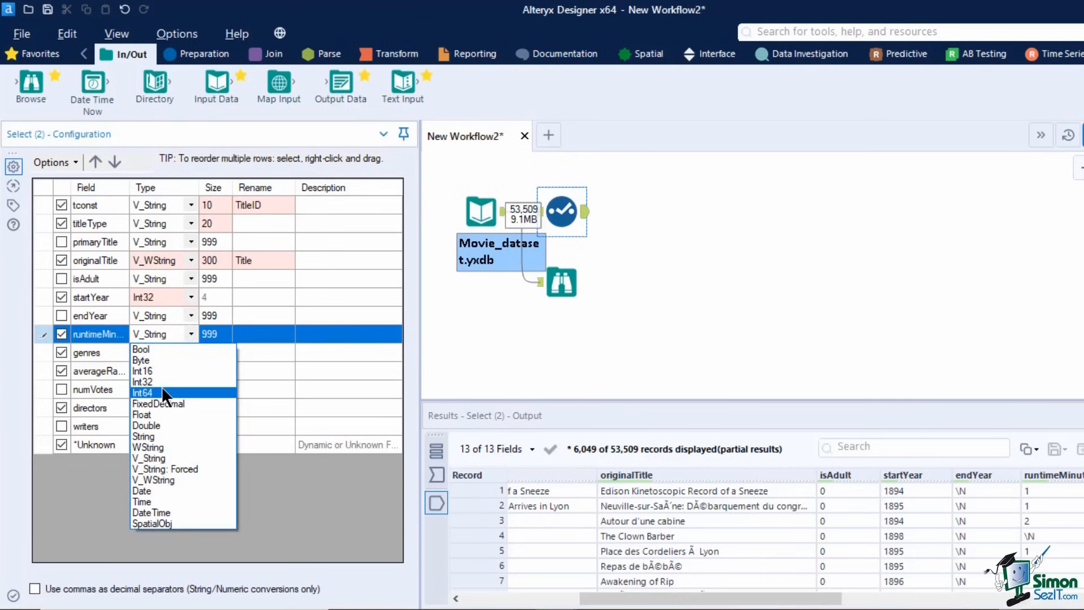
{"action": "left_click", "coordinate": [163, 391]}
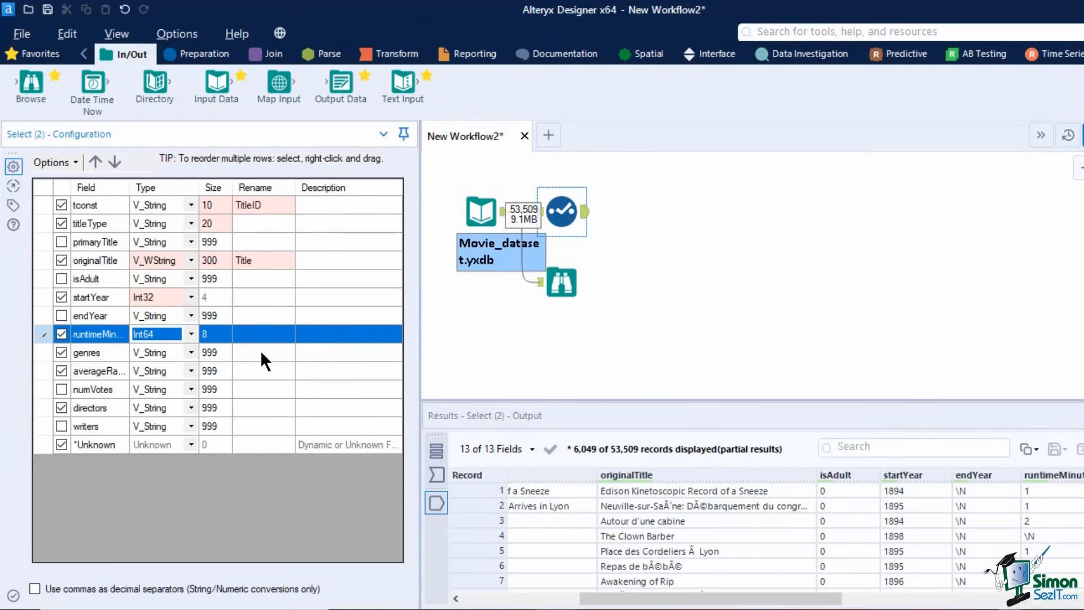
{"action": "left_click", "coordinate": [274, 333]}
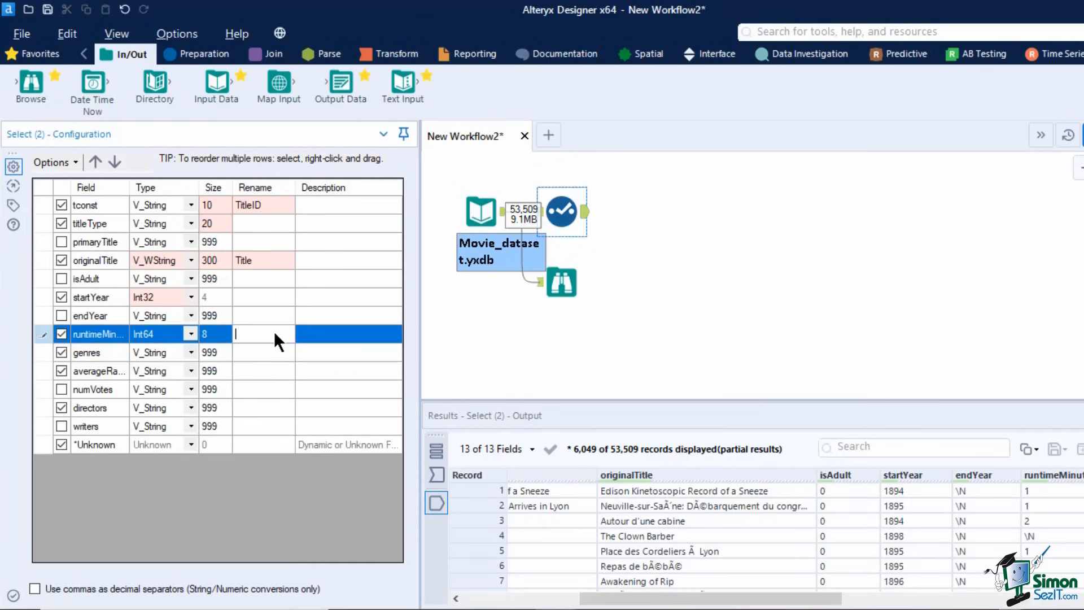
{"action": "left_click", "coordinate": [218, 330]}
{"action": "left_click", "coordinate": [221, 292]}
{"action": "left_click", "coordinate": [216, 331]}
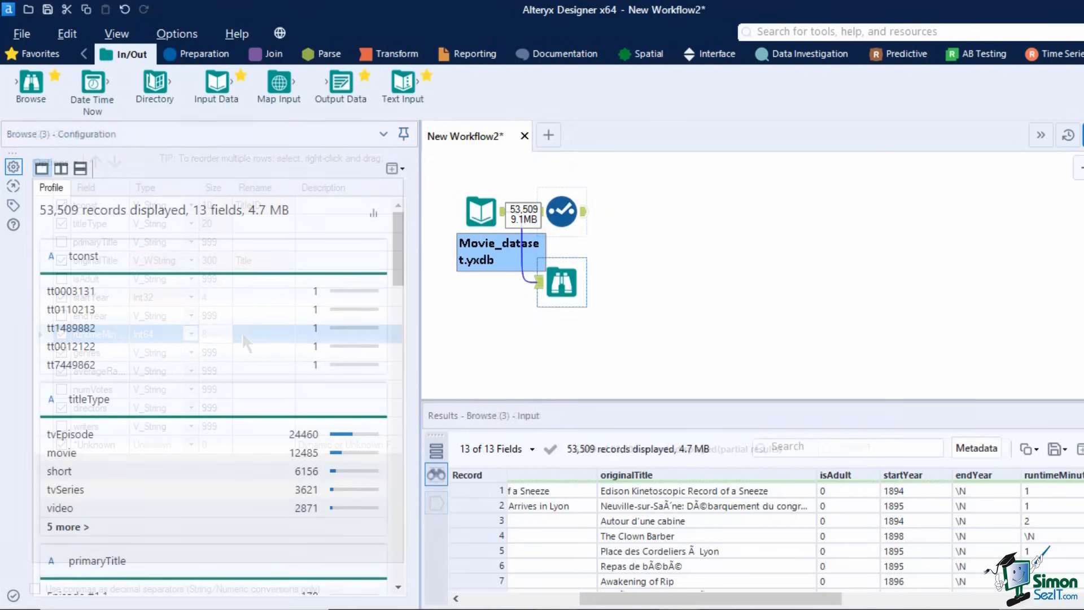
- Check the genres field's profile in the Browse tool and set its size to 40 in the Select tool
{"action": "left_click_drag", "start_coordinate": [624, 599], "coordinate": [783, 607]}
{"action": "left_click", "coordinate": [788, 471]}
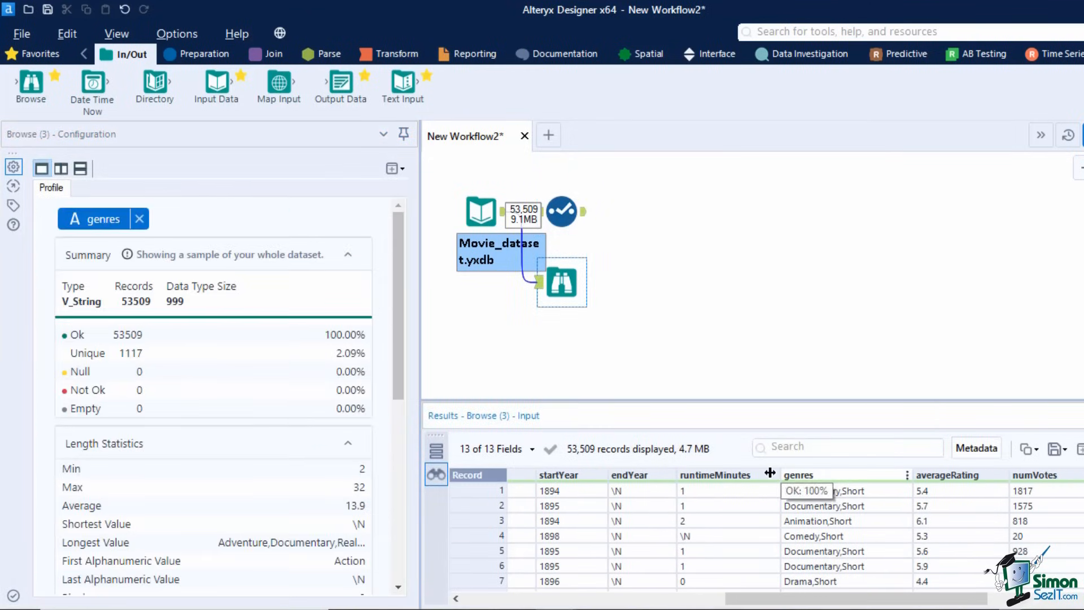
{"action": "scroll", "coordinate": [355, 517], "scroll_direction": "down", "scroll_amount": 1}
{"action": "scroll", "coordinate": [356, 517], "scroll_direction": "down", "scroll_amount": 5}
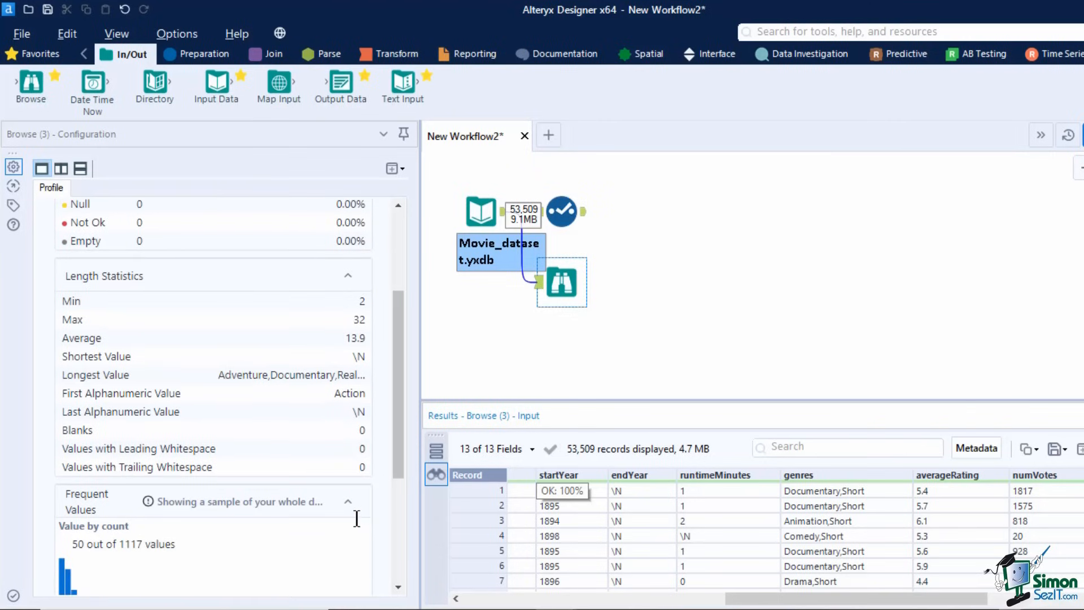
{"action": "scroll", "coordinate": [357, 528], "scroll_direction": "down", "scroll_amount": 1}
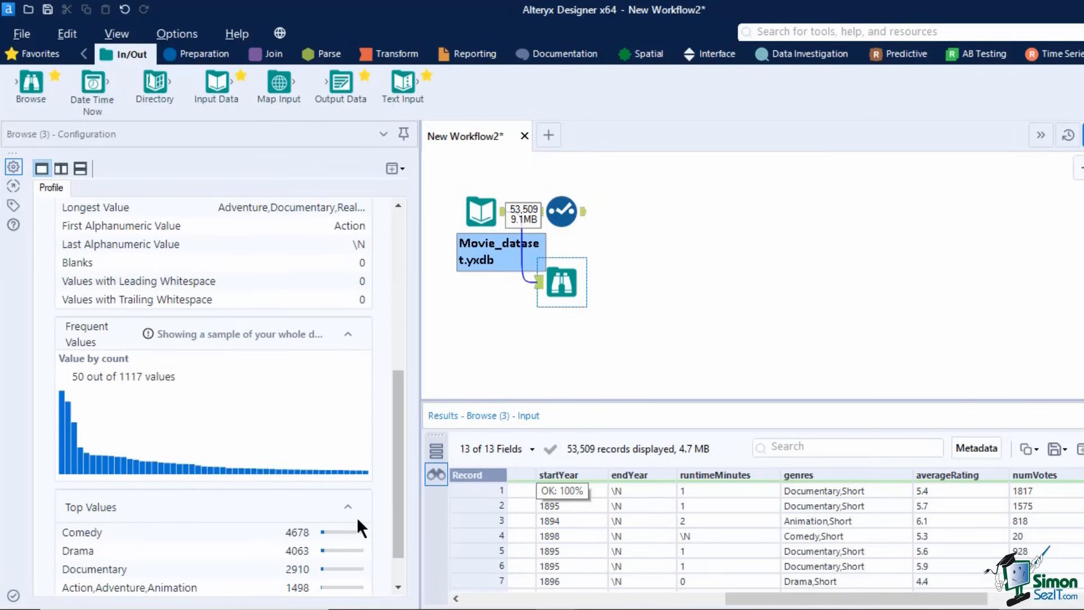
{"action": "left_click", "coordinate": [558, 220]}
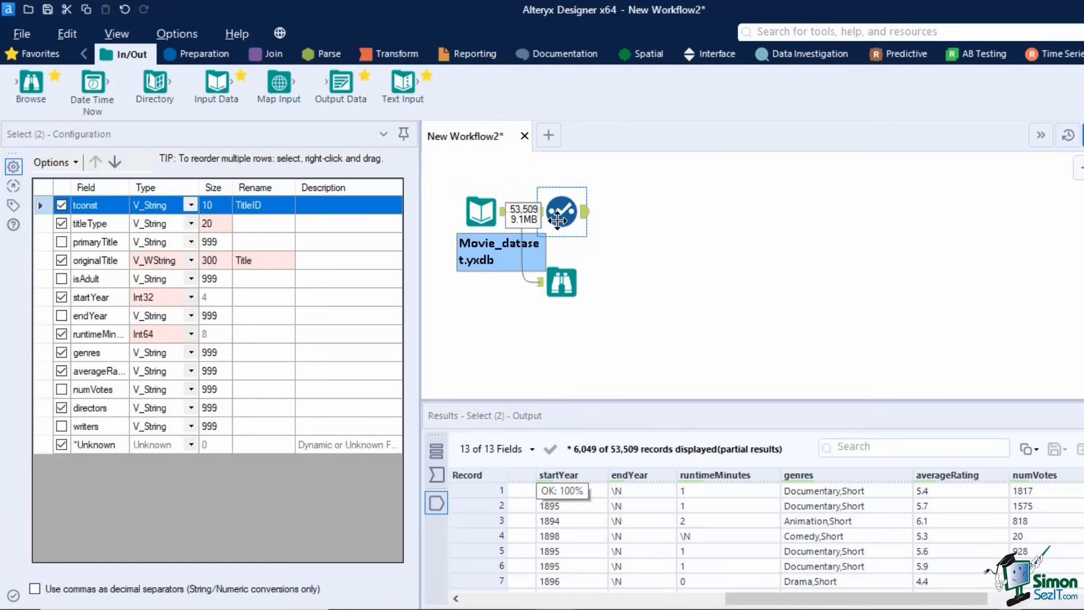
{"action": "left_click", "coordinate": [218, 350]}
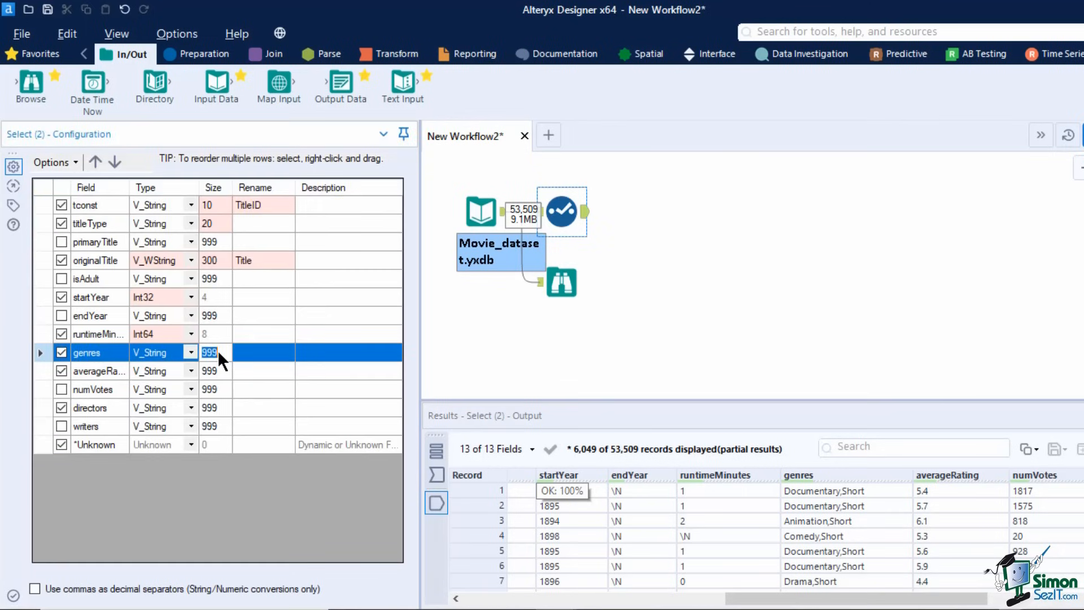
{"action": "type", "text": "40"}
{"action": "left_click", "coordinate": [591, 356]}
- Check the averageRating field's profile in the Browse tool and change its type to FixedDecimal in the Select tool
{"action": "left_click", "coordinate": [586, 301]}
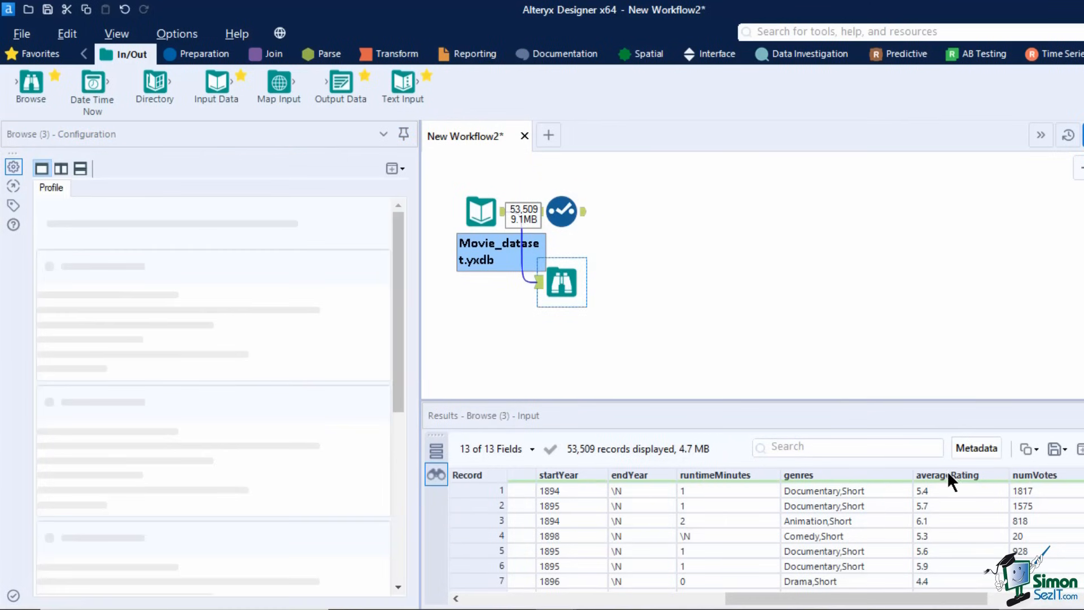
{"action": "left_click", "coordinate": [949, 475]}
{"action": "scroll", "coordinate": [975, 564], "scroll_direction": "down", "scroll_amount": 4}
{"action": "scroll", "coordinate": [975, 571], "scroll_direction": "down", "scroll_amount": 2}
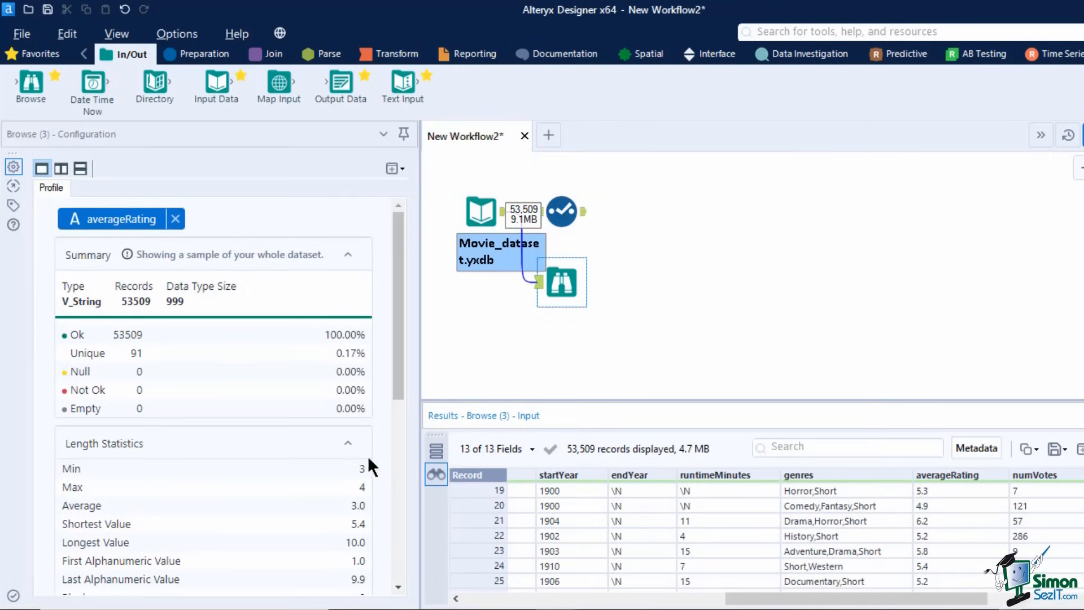
{"action": "scroll", "coordinate": [327, 373], "scroll_direction": "down", "scroll_amount": 5}
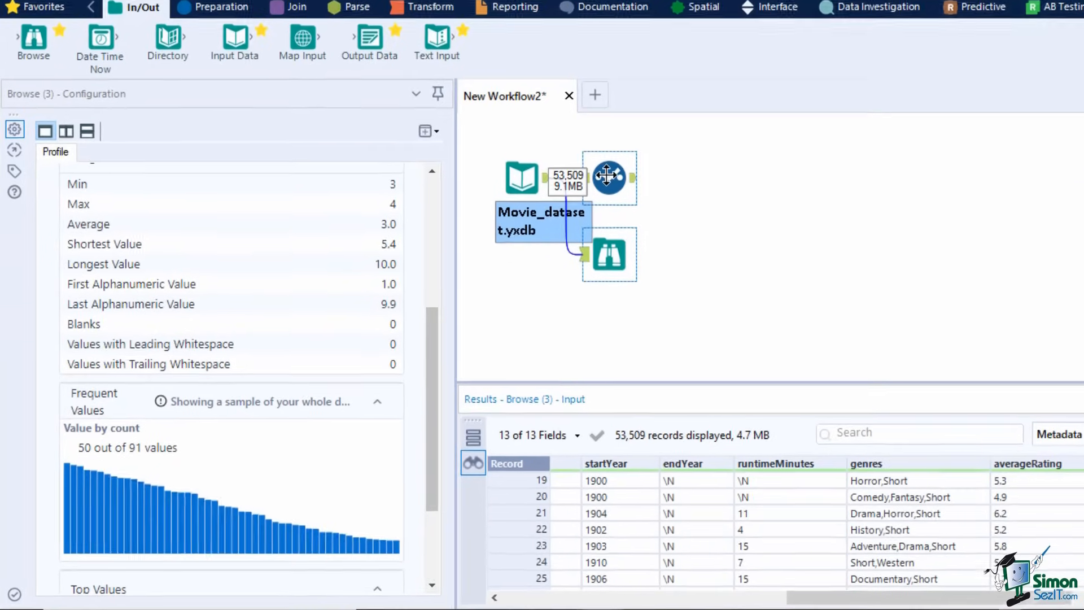
{"action": "left_click", "coordinate": [602, 178]}
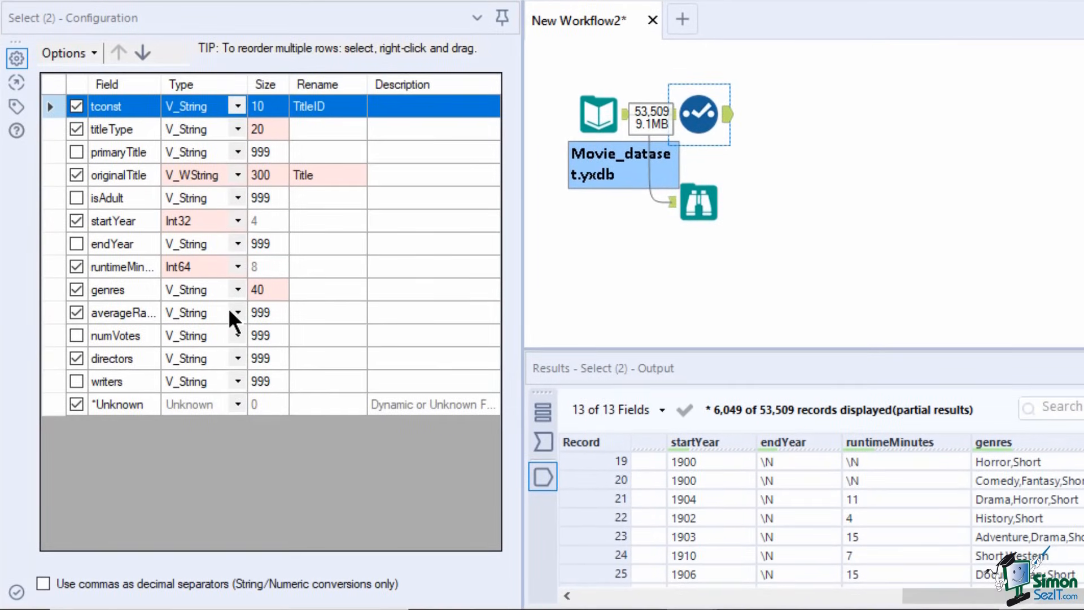
{"action": "left_click", "coordinate": [237, 312]}
{"action": "scroll", "coordinate": [211, 374], "scroll_direction": "up", "scroll_amount": 3}
{"action": "left_click", "coordinate": [197, 393]}
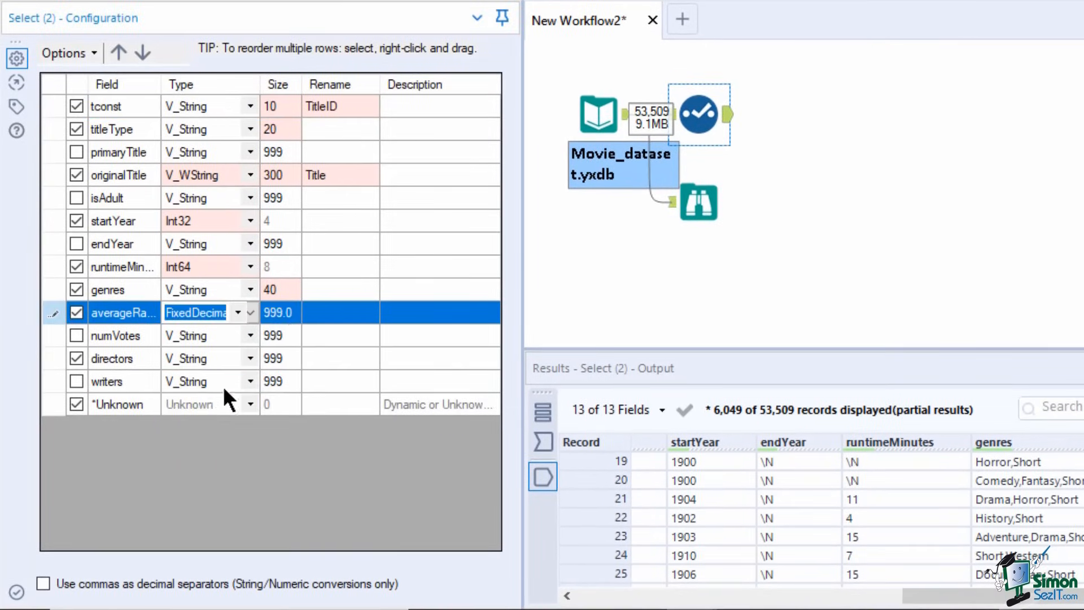
- Set the averageRating field's size to 3.1 in the Select tool
{"action": "left_click", "coordinate": [281, 310]}
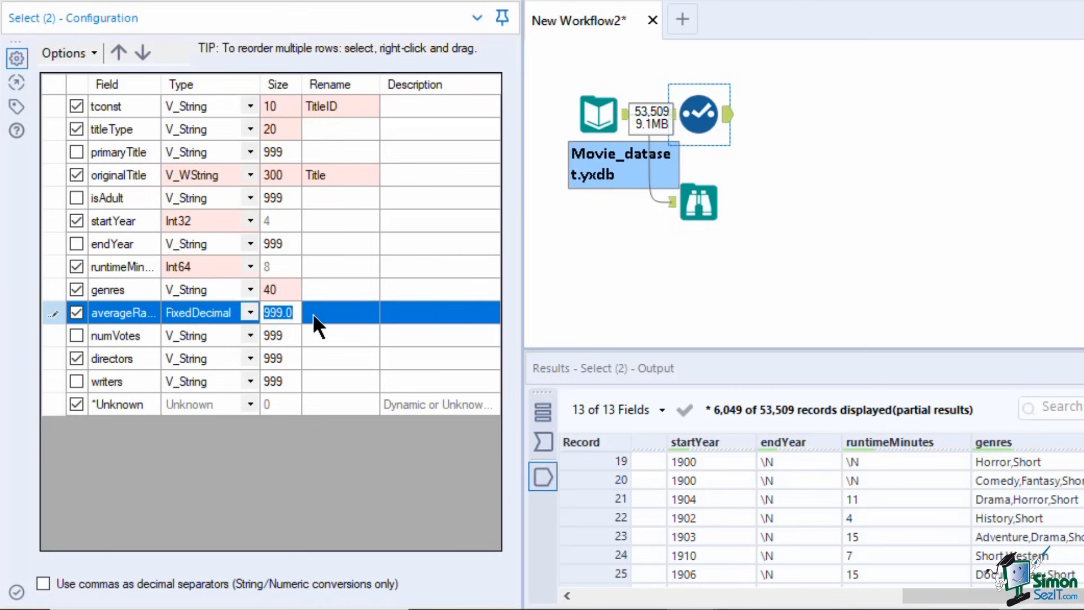
{"action": "left_click", "coordinate": [283, 312]}
{"action": "double_click", "coordinate": [282, 312]}
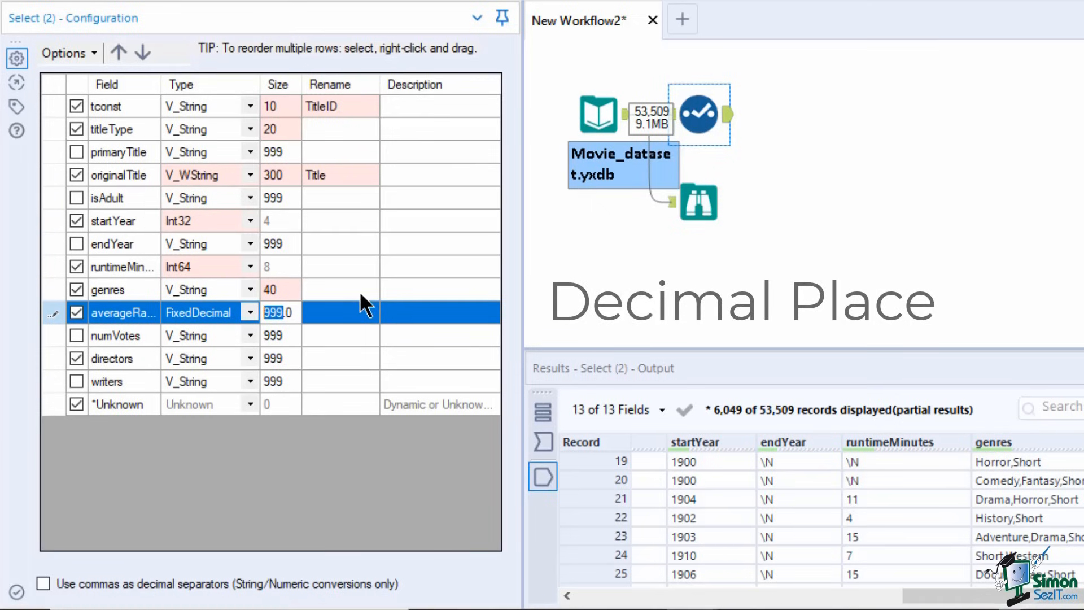
{"action": "left_click", "coordinate": [294, 313]}
{"action": "key", "text": "shift+Left"}
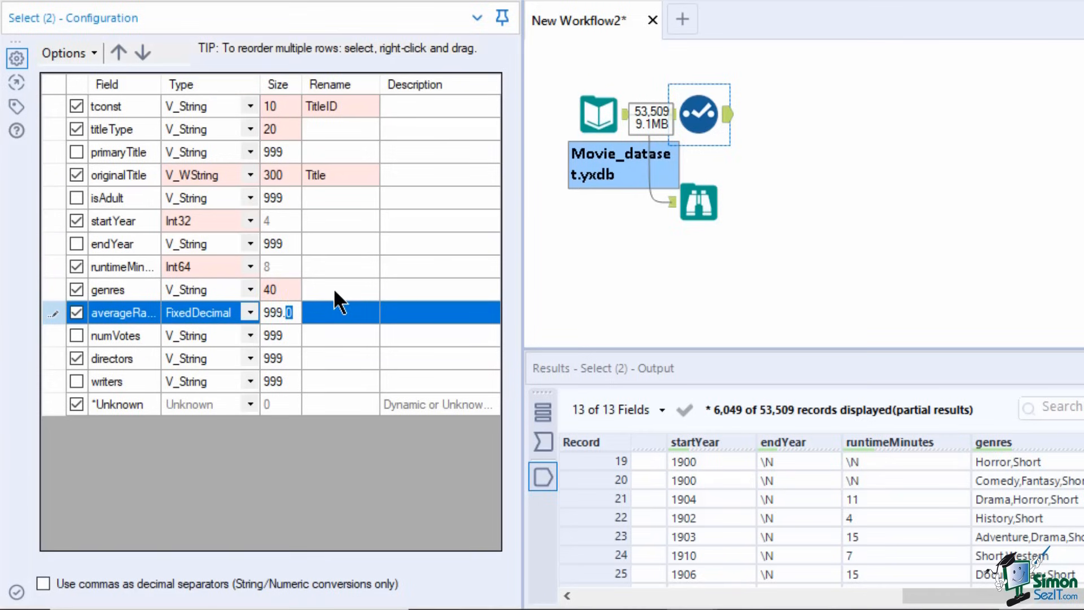
{"action": "left_click", "coordinate": [274, 312]}
{"action": "double_click", "coordinate": [274, 312]}
{"action": "left_click", "coordinate": [272, 312]}
{"action": "left_click", "coordinate": [283, 312]}
{"action": "key", "text": "BackSpace"}
{"action": "key", "text": "BackSpace"}
{"action": "key", "text": "BackSpace"}
{"action": "type", "text": "3"}
{"action": "key", "text": "BackSpace"}
{"action": "type", "text": "1"}
{"action": "left_click", "coordinate": [331, 309]}
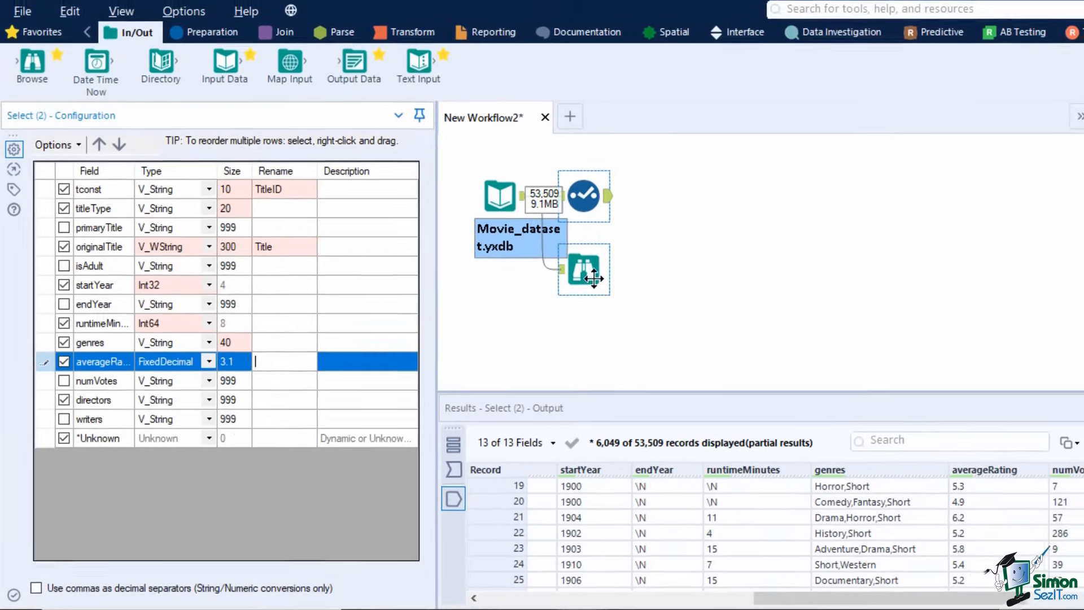
- Examine the directors field's profile in the Browse tool, including its length statistics and longest value
{"action": "left_click", "coordinate": [694, 217]}
{"action": "left_click_drag", "start_coordinate": [943, 600], "coordinate": [1014, 488]}
{"action": "left_click", "coordinate": [1011, 480]}
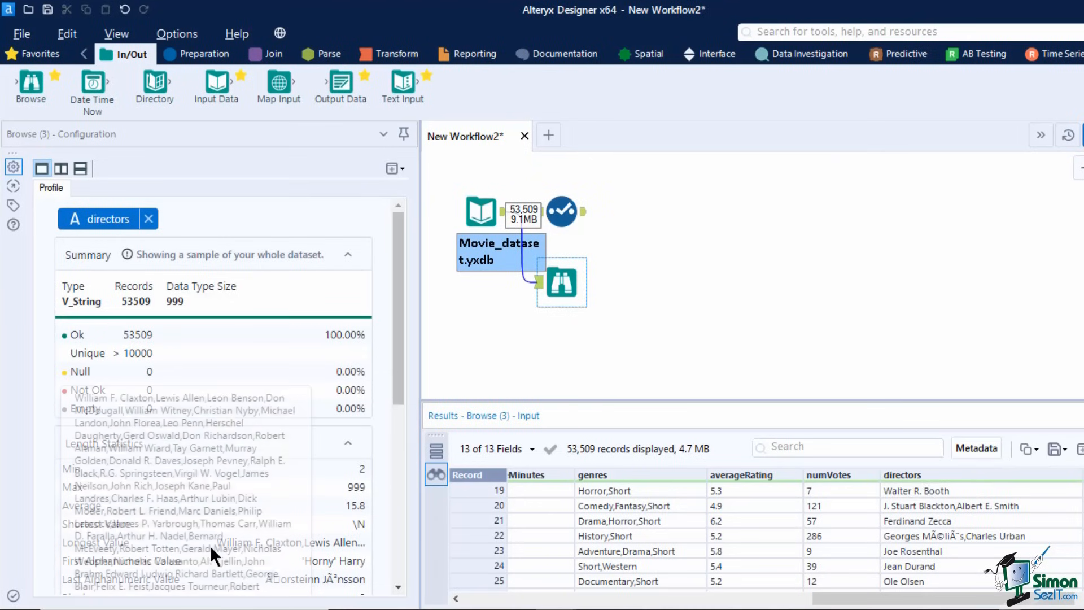
- Run the workflow to apply the Select tool's field changes
{"action": "left_click", "coordinate": [561, 211]}
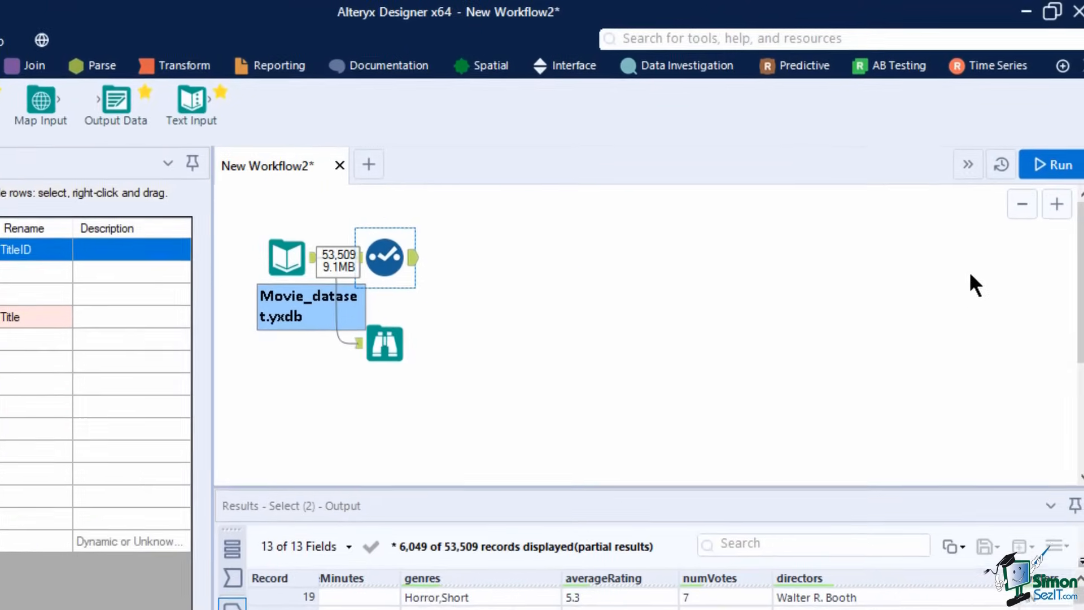
{"action": "left_click", "coordinate": [1052, 164]}
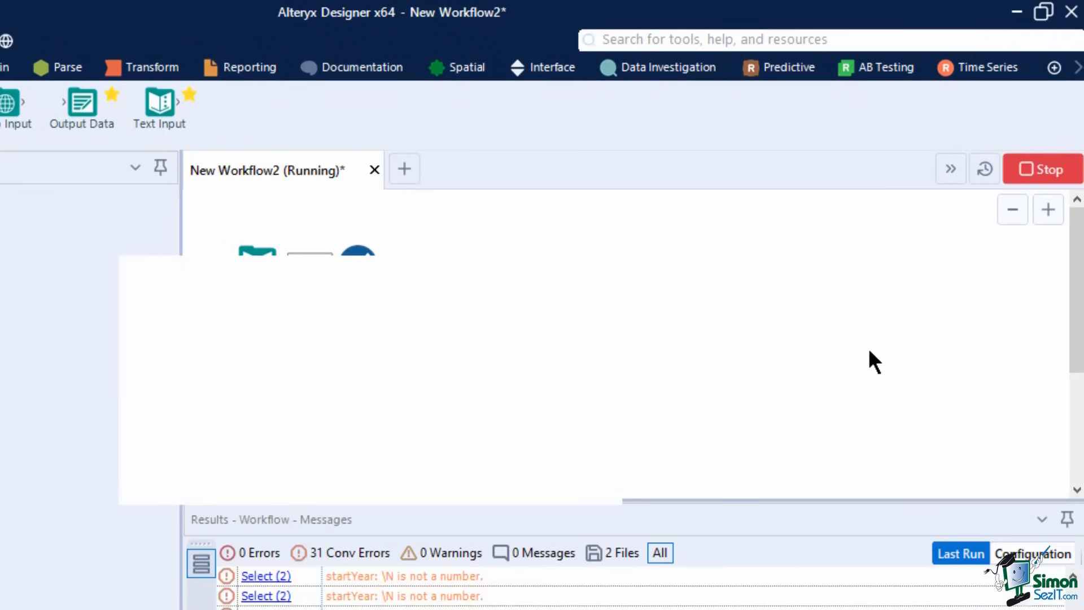
{"action": "left_click", "coordinate": [553, 470]}
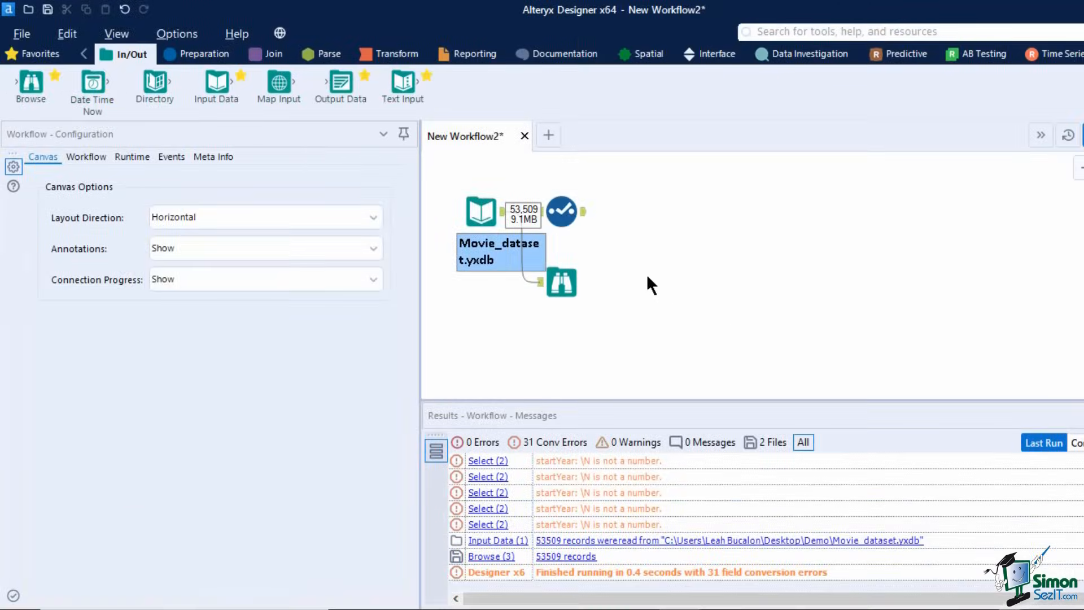
- Compare the runtimeMinutes values in the Select tool's output with the original values in its input data
{"action": "left_click", "coordinate": [586, 221]}
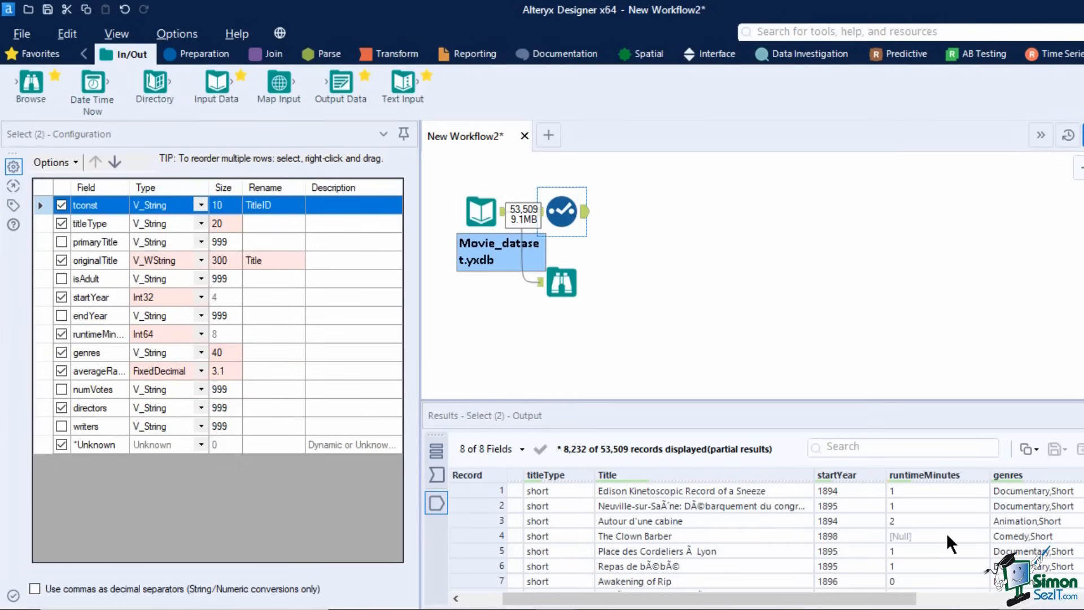
{"action": "scroll", "coordinate": [927, 547], "scroll_direction": "down", "scroll_amount": 3}
{"action": "scroll", "coordinate": [927, 547], "scroll_direction": "up", "scroll_amount": 1}
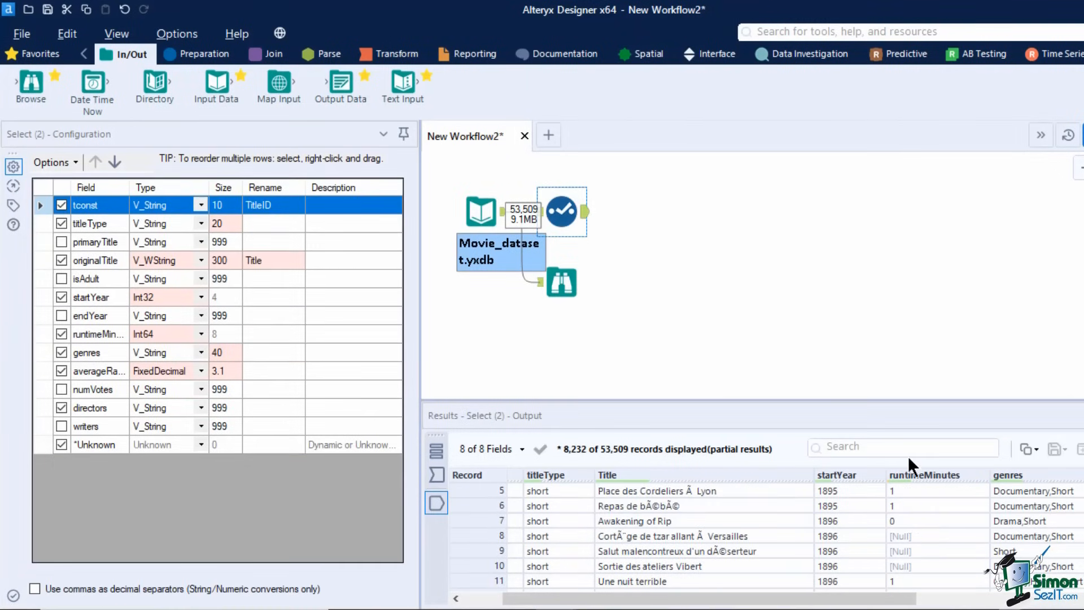
{"action": "left_click", "coordinate": [536, 214]}
{"action": "left_click", "coordinate": [542, 216]}
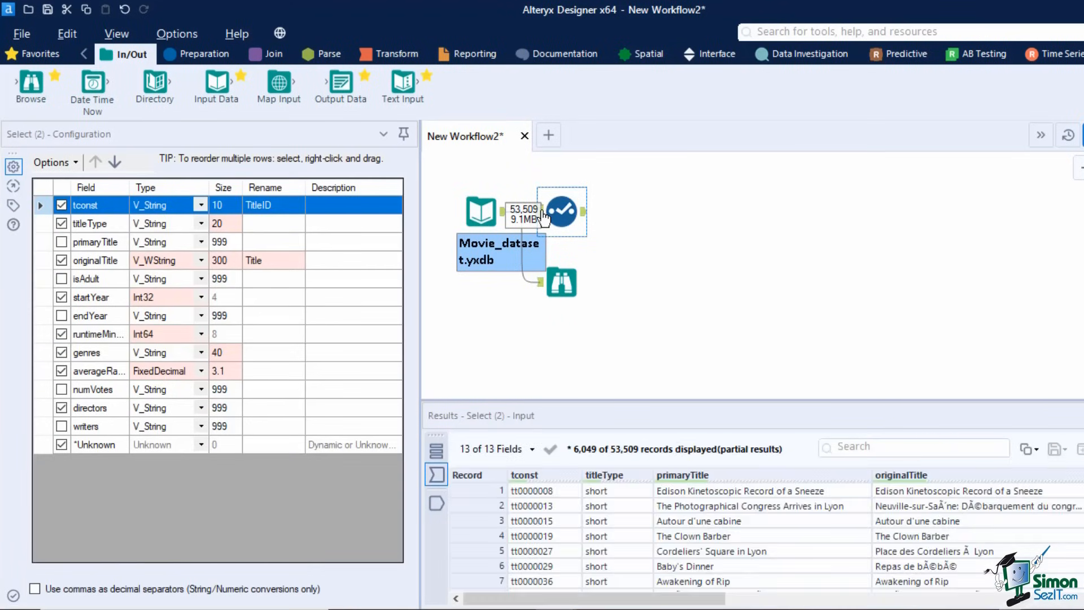
{"action": "scroll", "coordinate": [966, 547], "scroll_direction": "down", "scroll_amount": 4}
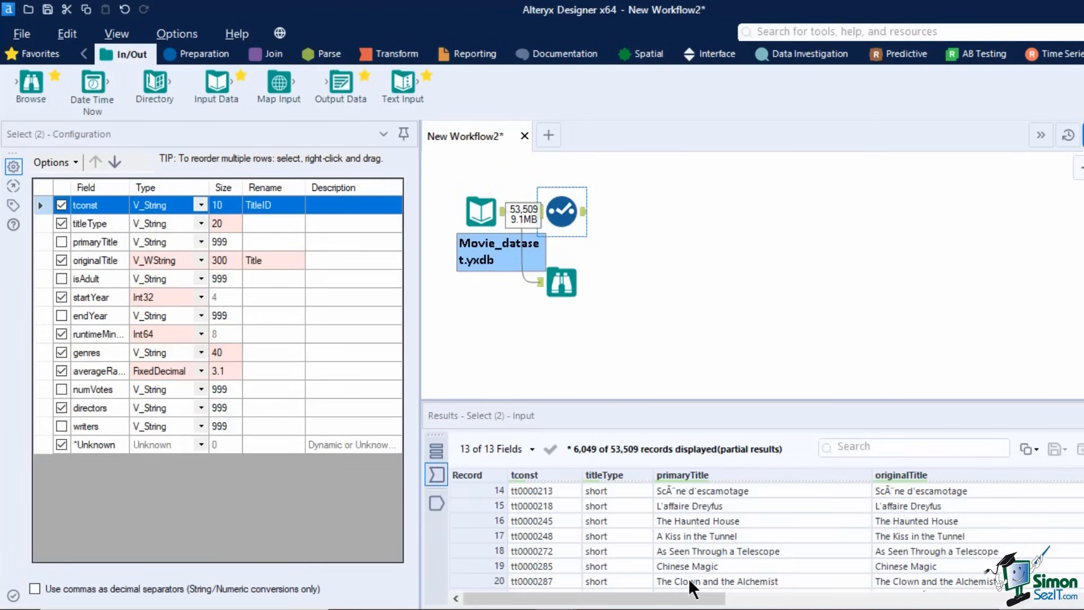
{"action": "left_click_drag", "start_coordinate": [701, 599], "coordinate": [823, 599]}
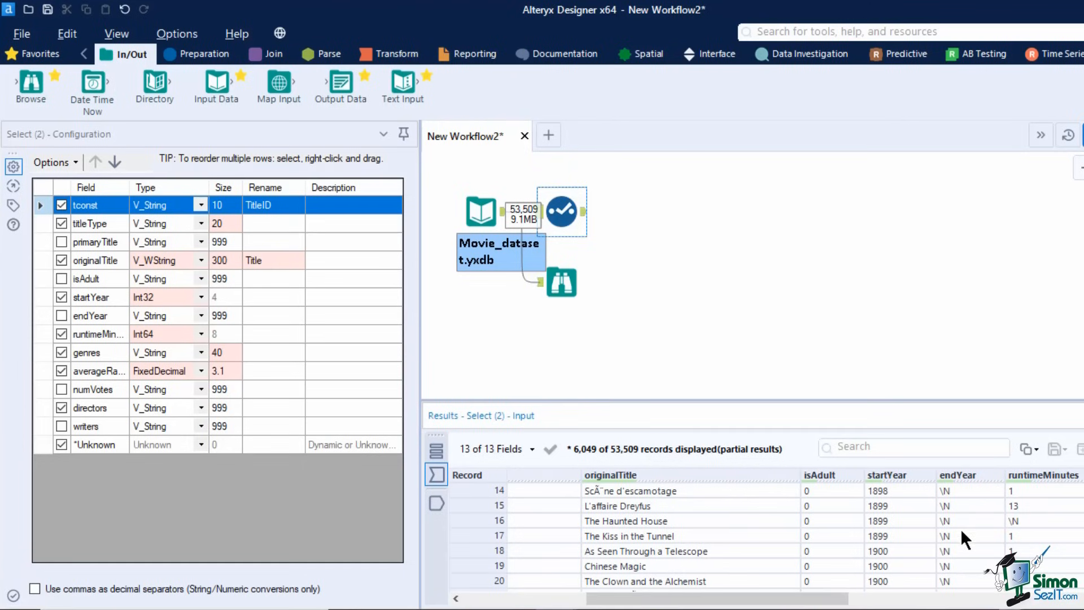
{"action": "scroll", "coordinate": [1016, 533], "scroll_direction": "down", "scroll_amount": 2}
{"action": "scroll", "coordinate": [1023, 531], "scroll_direction": "up", "scroll_amount": 1}
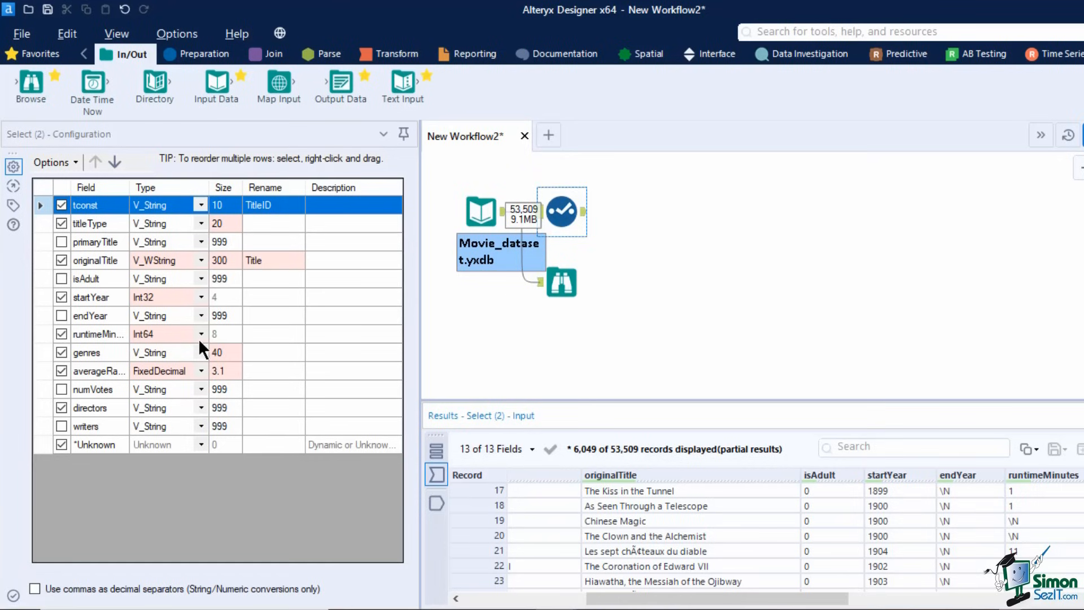
- Add a Data Cleansing tool connected to the Select tool's output
{"action": "left_click", "coordinate": [647, 248]}
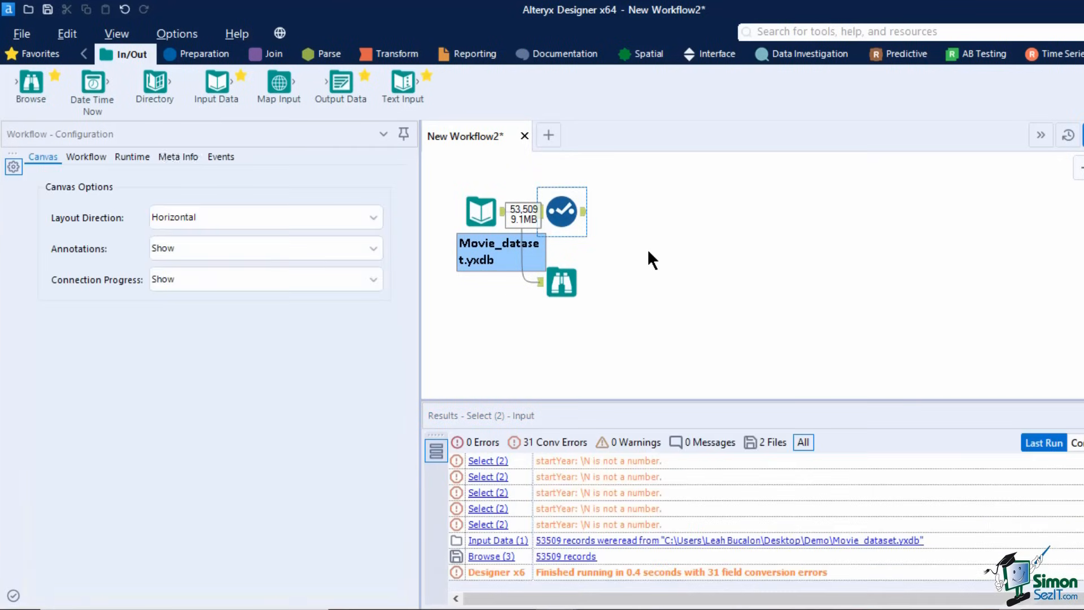
{"action": "left_click", "coordinate": [205, 54]}
{"action": "left_click_drag", "start_coordinate": [148, 85], "coordinate": [652, 214]}
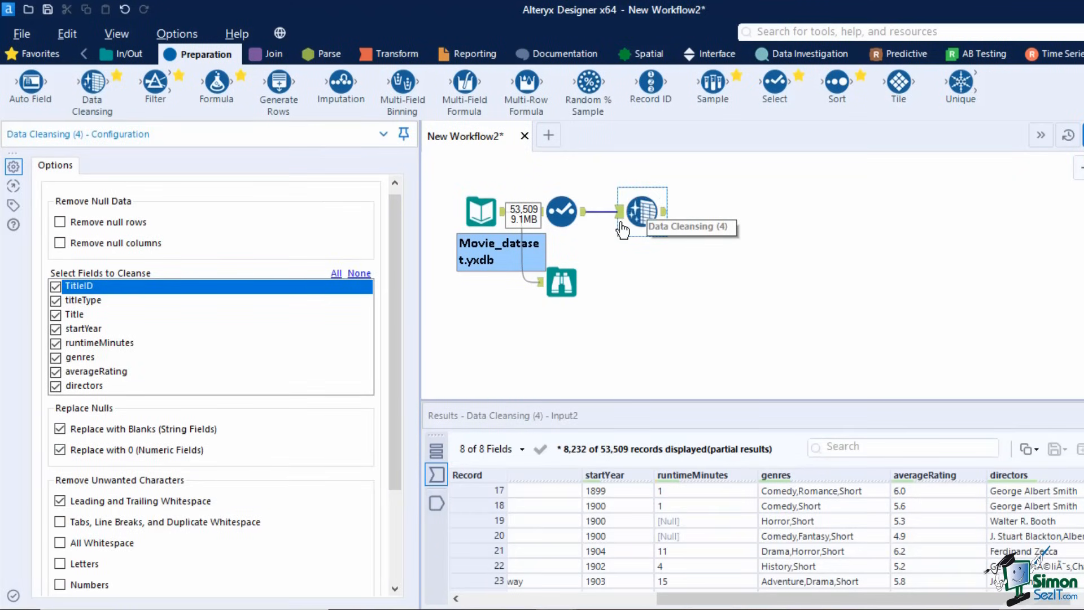
- Cleanse only Title, startYear, runtimeMinutes, genres, averageRating and directors, and also remove tabs, line breaks and duplicate whitespace
{"action": "left_click", "coordinate": [360, 273]}
{"action": "left_click", "coordinate": [56, 315]}
{"action": "left_click", "coordinate": [56, 329]}
{"action": "left_click", "coordinate": [55, 343]}
{"action": "left_click", "coordinate": [54, 355]}
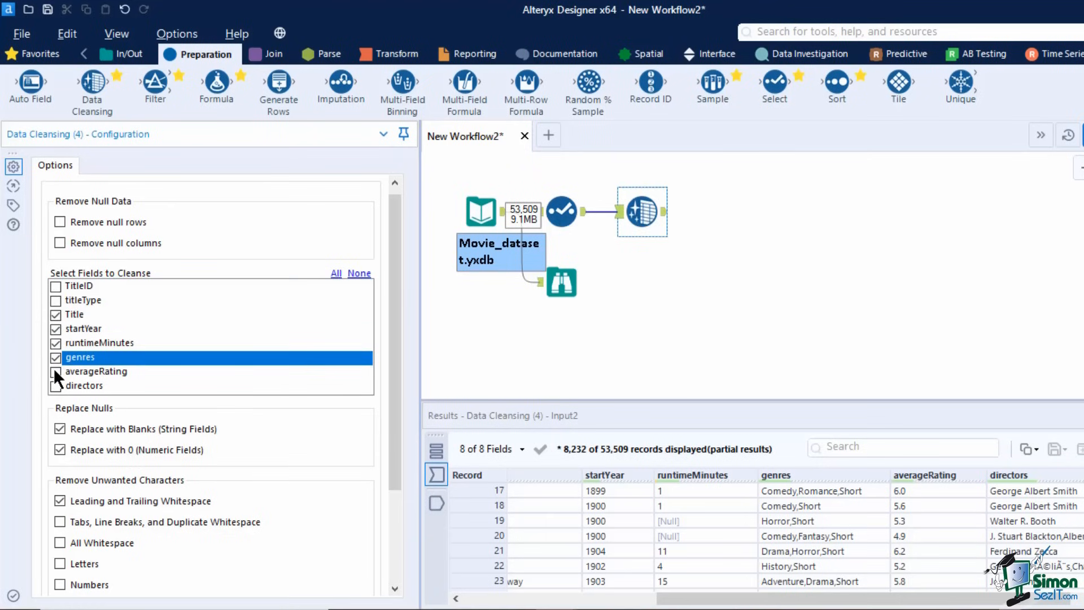
{"action": "left_click", "coordinate": [54, 371]}
{"action": "left_click", "coordinate": [55, 387]}
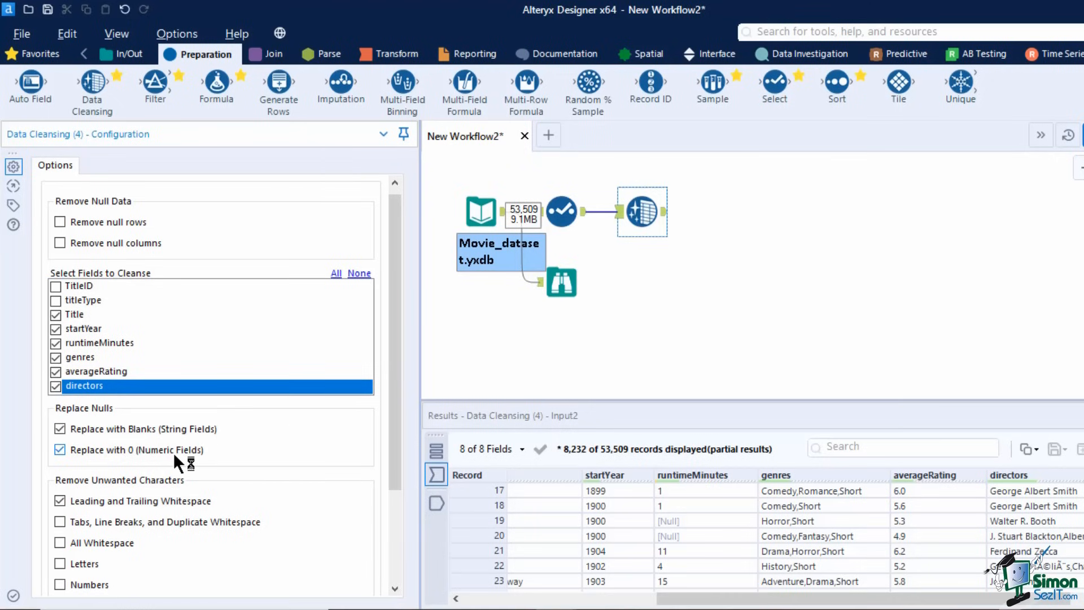
{"action": "scroll", "coordinate": [175, 455], "scroll_direction": "down", "scroll_amount": 3}
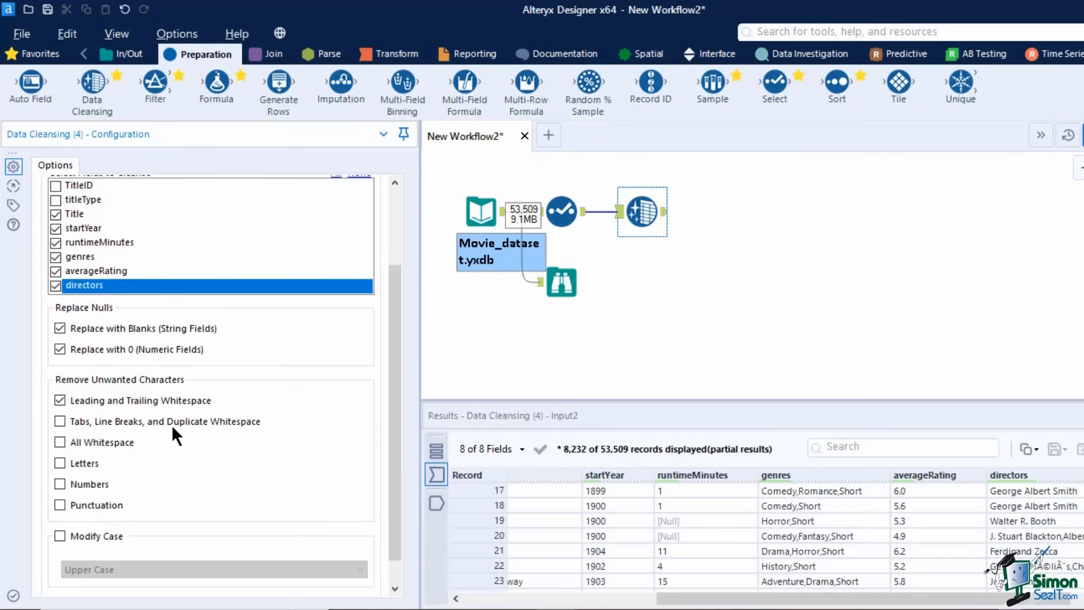
{"action": "left_click", "coordinate": [171, 424]}
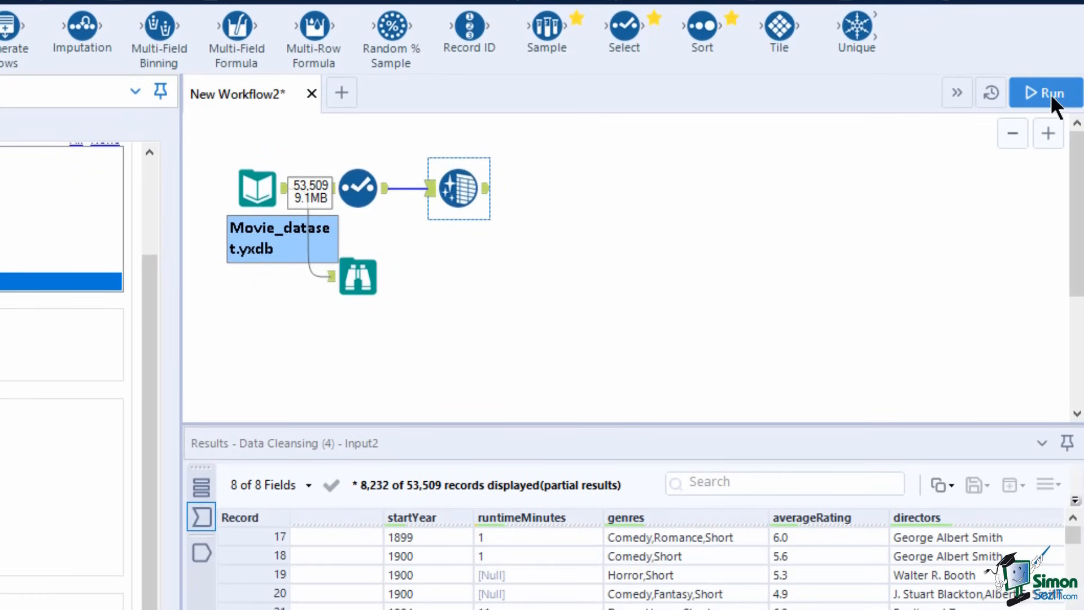
- Run the workflow and review the runtimeMinutes values in the Data Cleansing tool's output
{"action": "left_click", "coordinate": [1069, 115]}
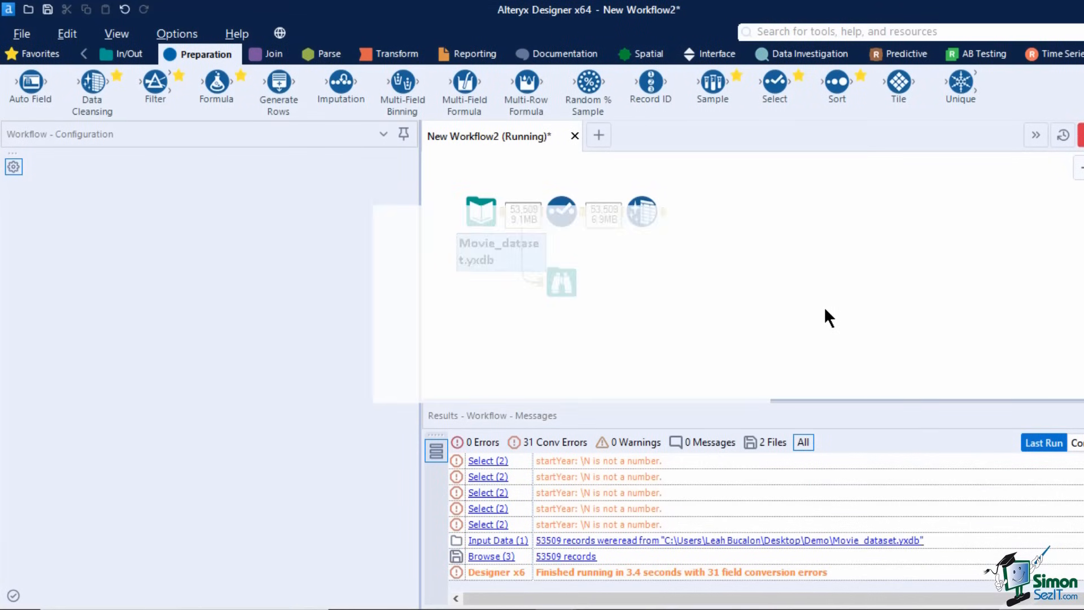
{"action": "left_click", "coordinate": [713, 376]}
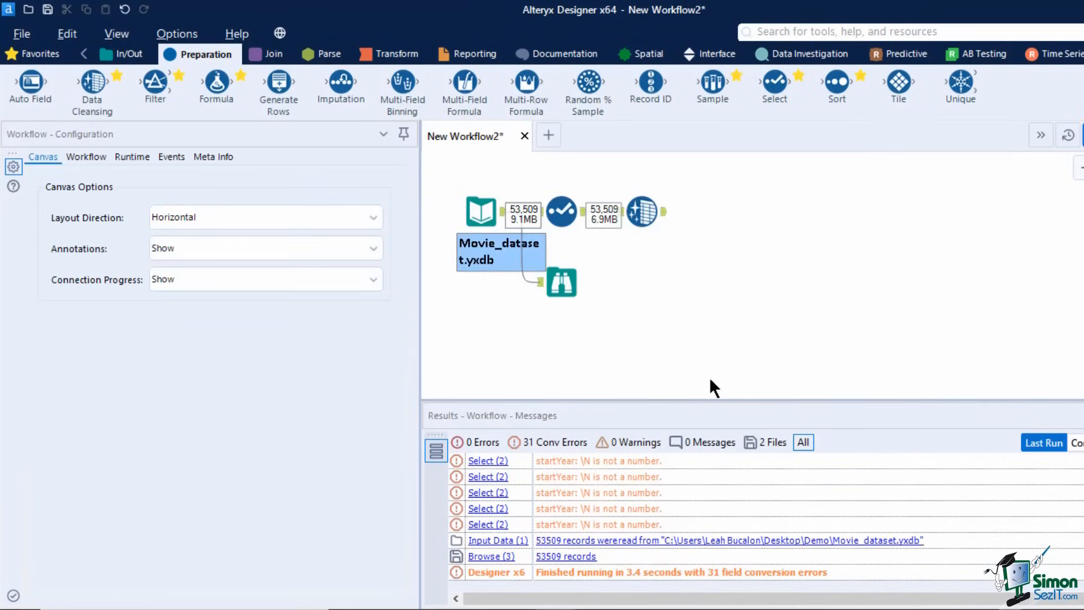
{"action": "left_click", "coordinate": [664, 204]}
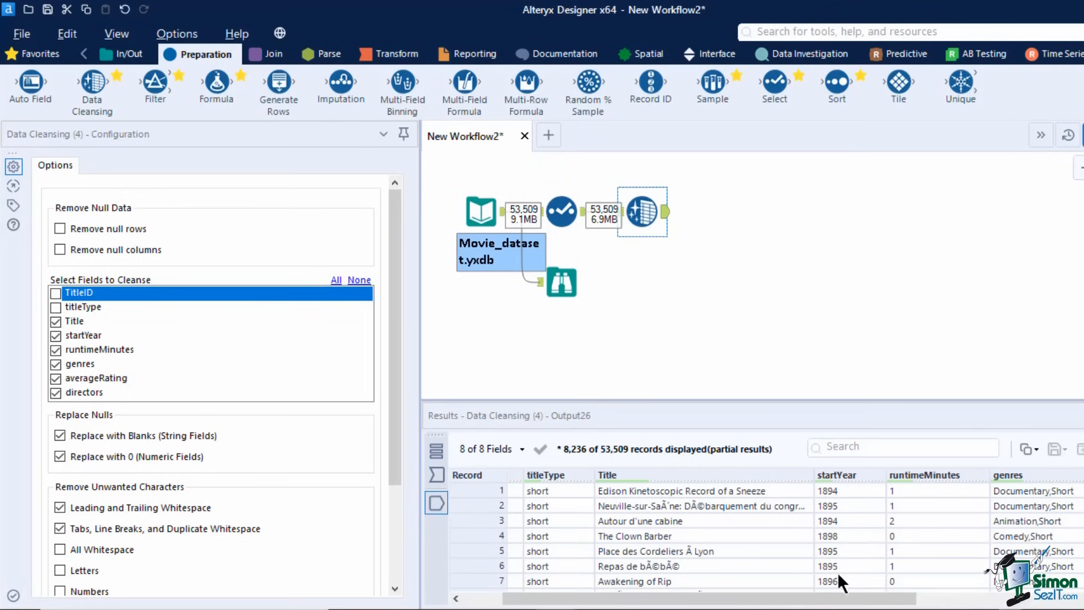
{"action": "scroll", "coordinate": [904, 536], "scroll_direction": "down", "scroll_amount": 2}
{"action": "scroll", "coordinate": [909, 529], "scroll_direction": "down", "scroll_amount": 1}
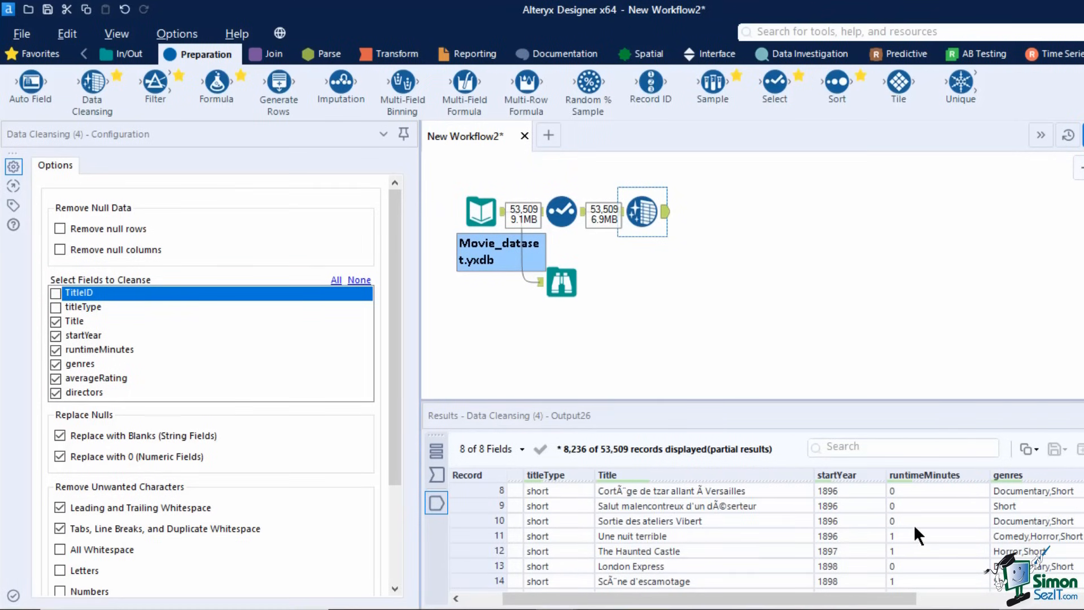
{"action": "scroll", "coordinate": [915, 527], "scroll_direction": "down", "scroll_amount": 1}
{"action": "scroll", "coordinate": [916, 537], "scroll_direction": "down", "scroll_amount": 2}
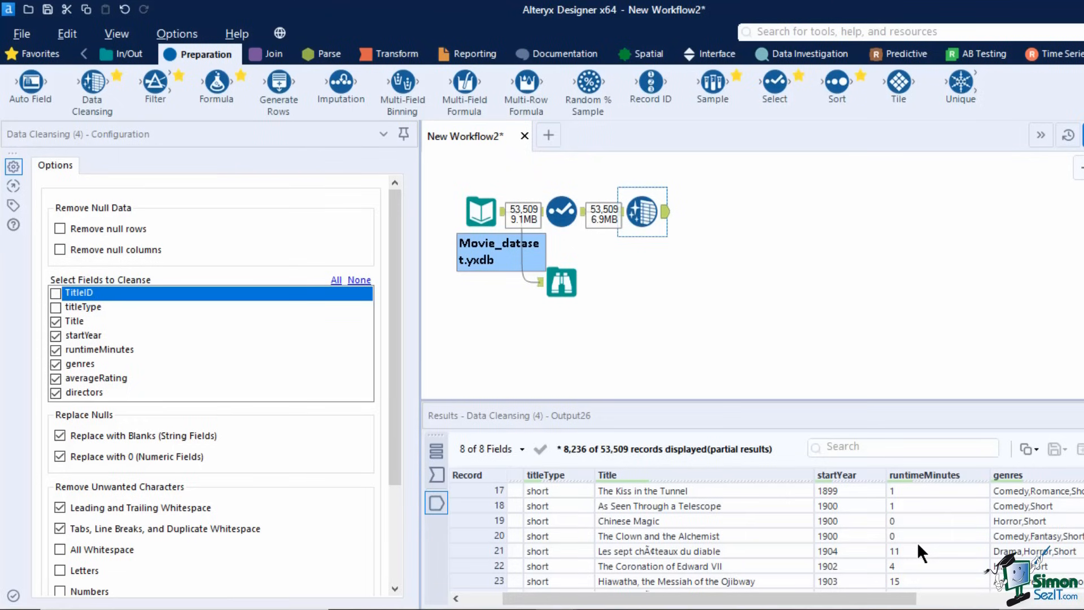
- Add a second Data Cleansing tool after the first, cleansing only the directors field and changing its letter case to title case
{"action": "left_click_drag", "start_coordinate": [917, 599], "coordinate": [1075, 599]}
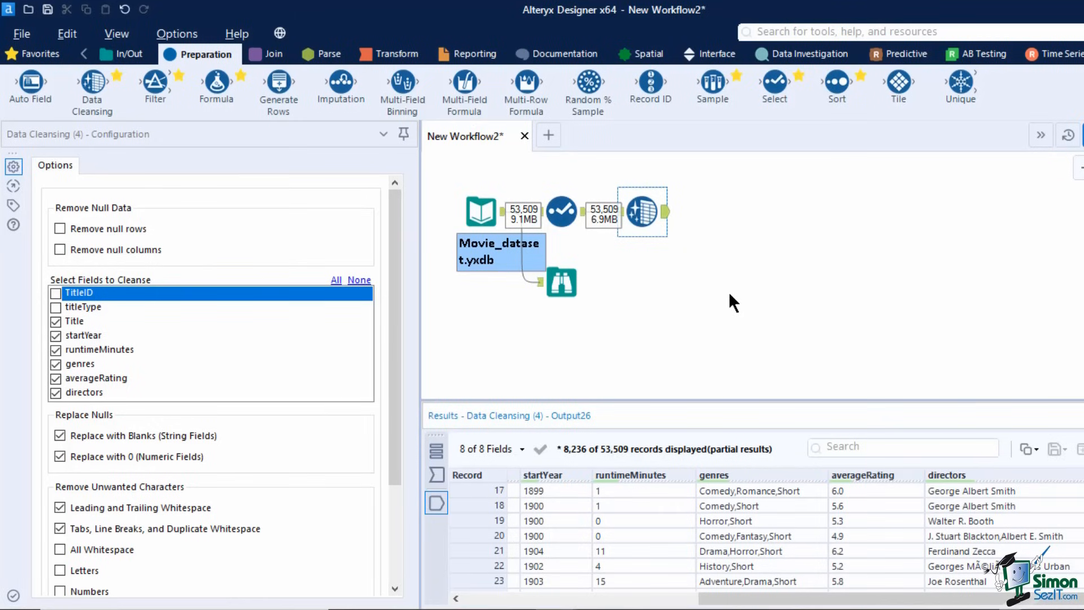
{"action": "left_click_drag", "start_coordinate": [92, 86], "coordinate": [731, 211]}
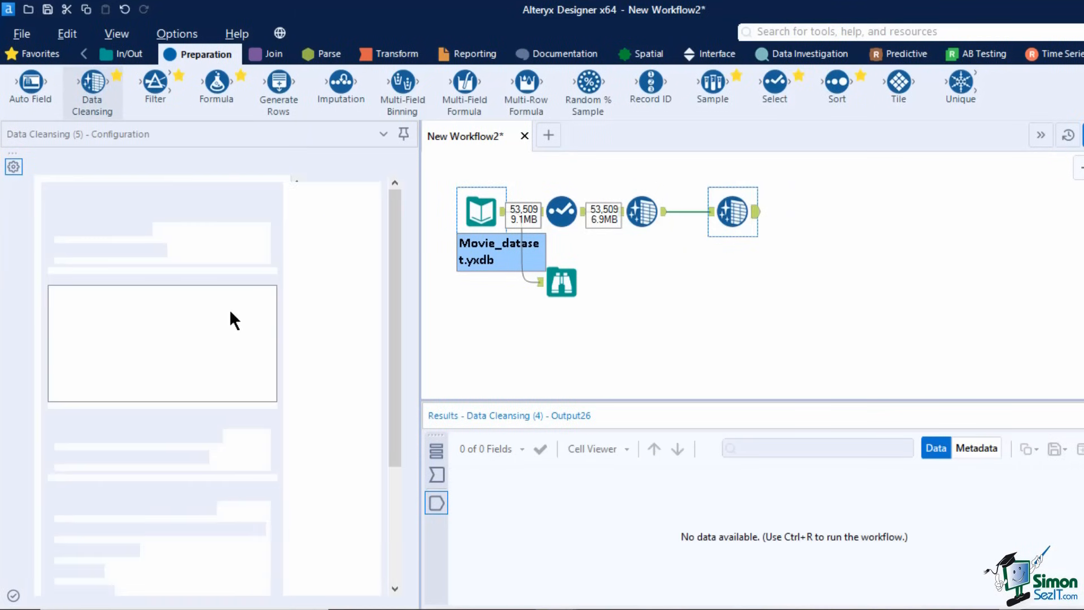
{"action": "left_click", "coordinate": [359, 273]}
{"action": "left_click", "coordinate": [56, 386]}
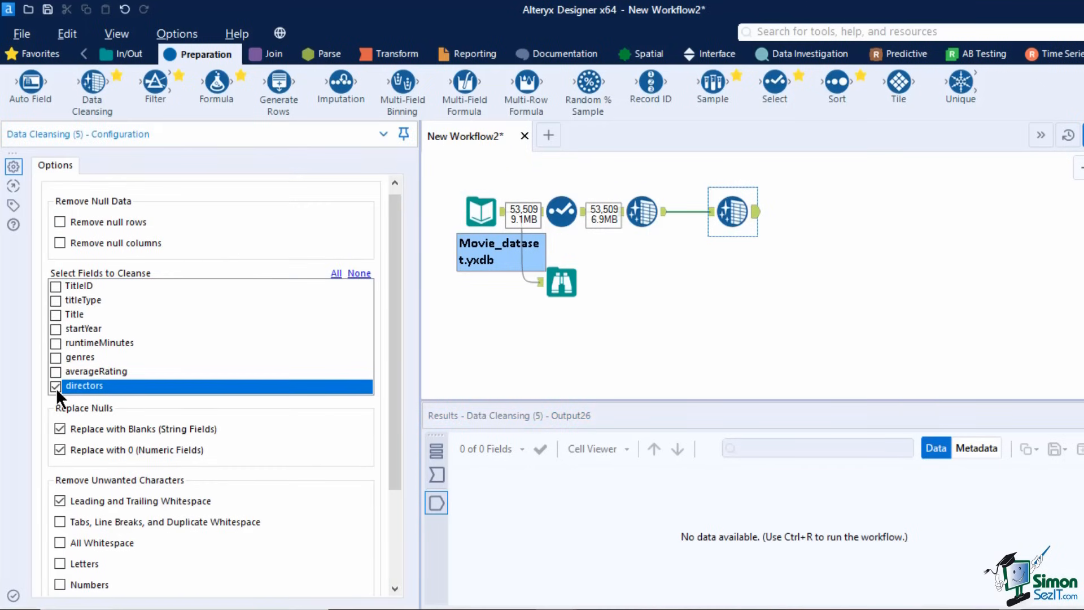
{"action": "scroll", "coordinate": [180, 517], "scroll_direction": "down", "scroll_amount": 3}
{"action": "left_click", "coordinate": [60, 506]}
{"action": "left_click", "coordinate": [91, 539]}
{"action": "left_click", "coordinate": [76, 554]}
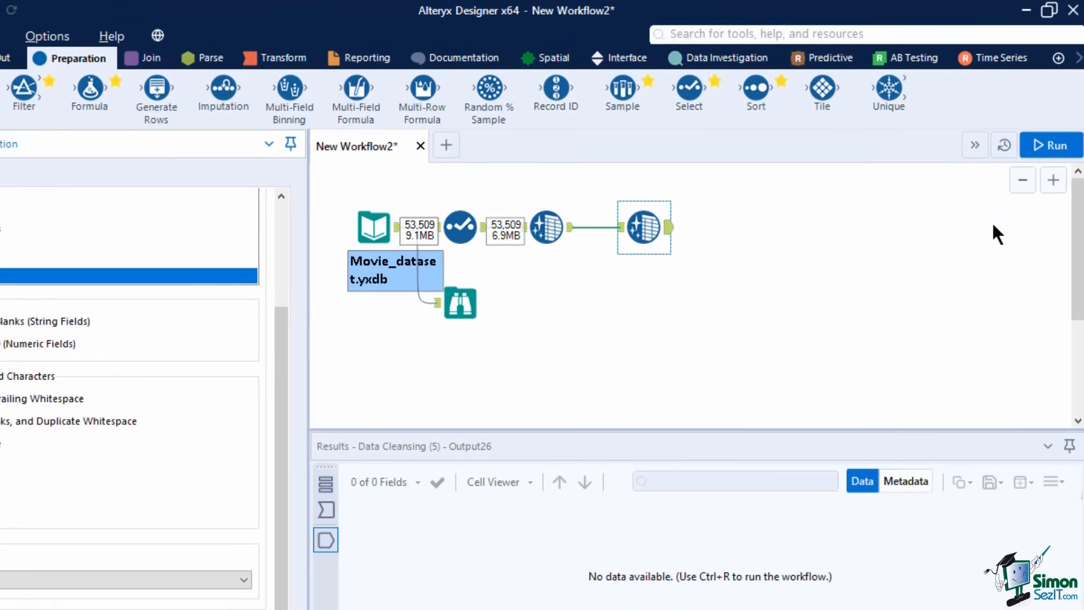
- Run the workflow and review the directors values in the second Data Cleansing tool's output
{"action": "left_click", "coordinate": [1040, 145]}
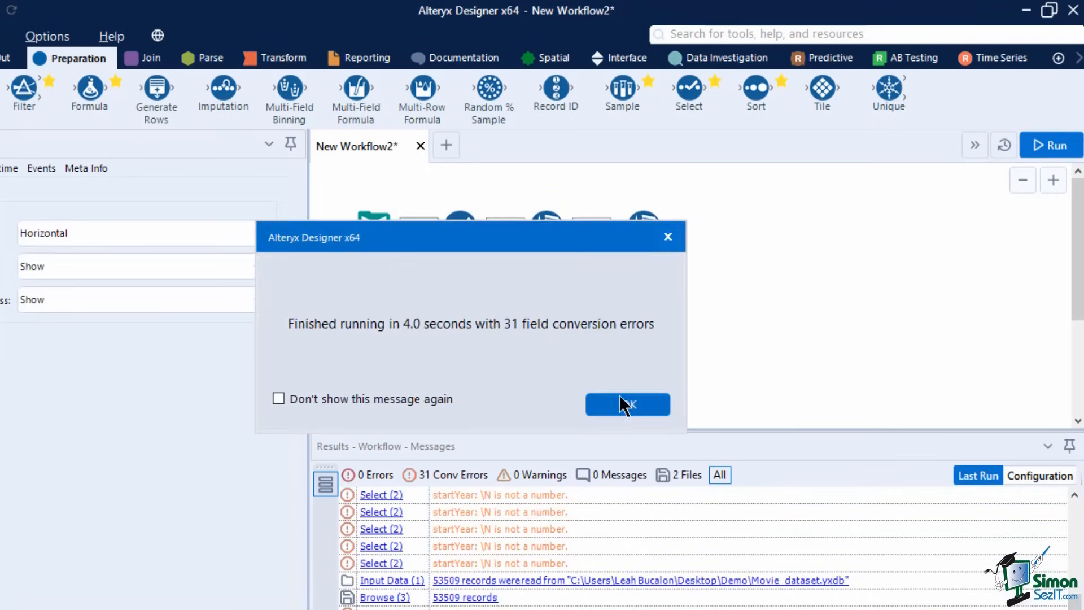
{"action": "left_click", "coordinate": [613, 406]}
{"action": "left_click", "coordinate": [654, 236]}
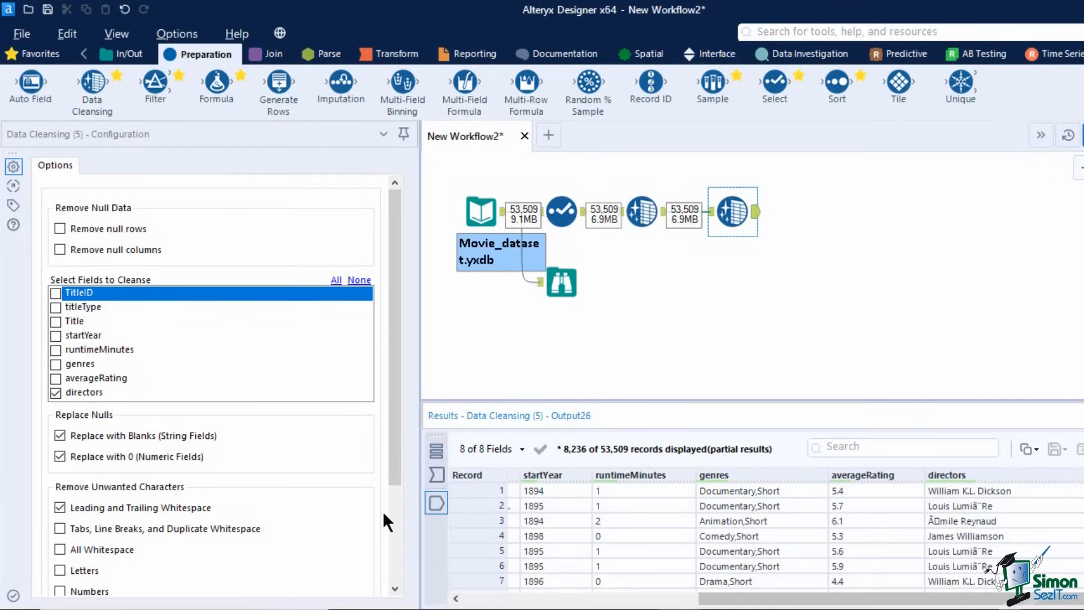
{"action": "left_click", "coordinate": [847, 326]}
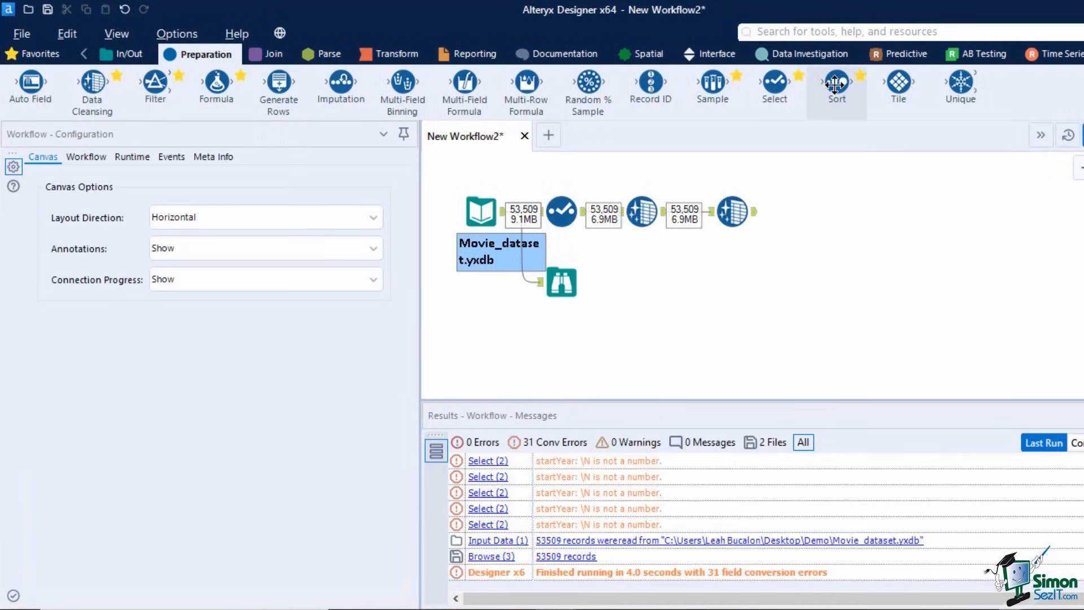
- Add a Sort tool after the second Data Cleansing tool, sorting by startYear descending and then Title ascending
{"action": "left_click_drag", "start_coordinate": [835, 83], "coordinate": [820, 215]}
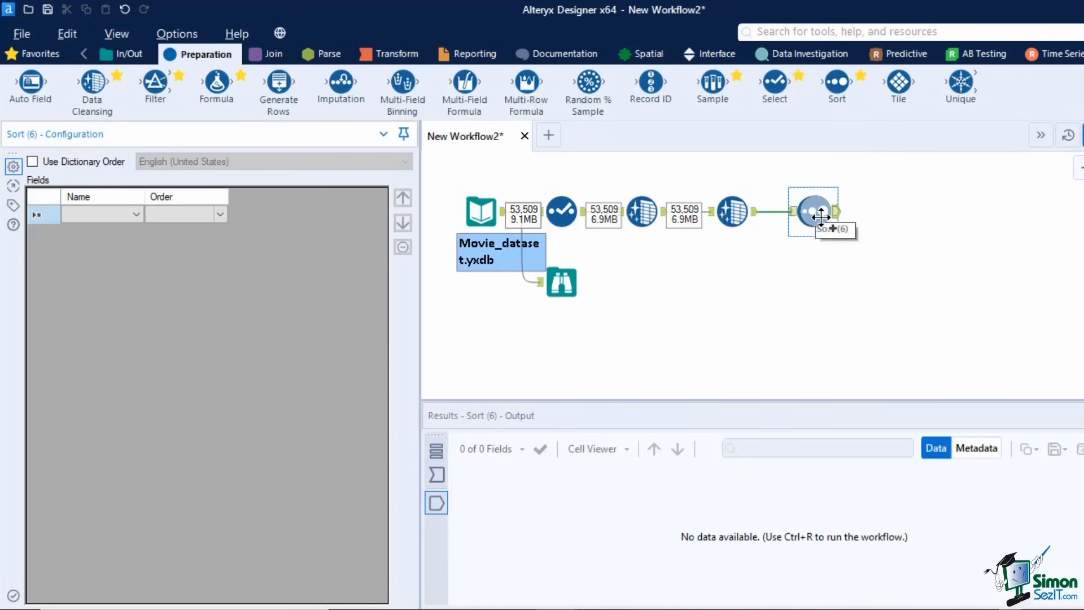
{"action": "left_click", "coordinate": [137, 214]}
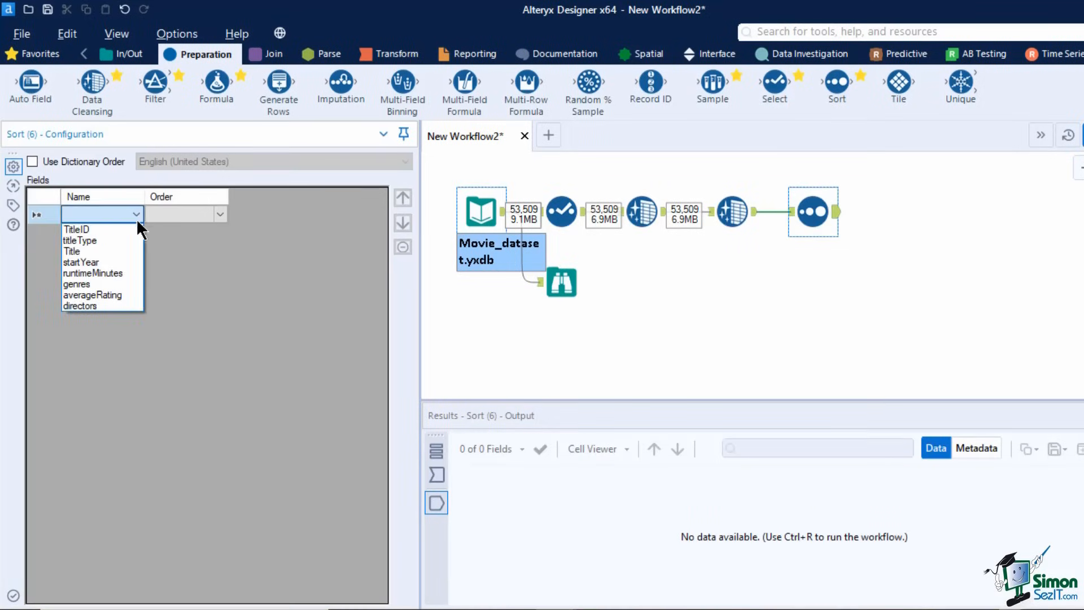
{"action": "left_click", "coordinate": [113, 263]}
{"action": "left_click", "coordinate": [177, 220]}
{"action": "left_click", "coordinate": [186, 238]}
{"action": "left_click", "coordinate": [128, 234]}
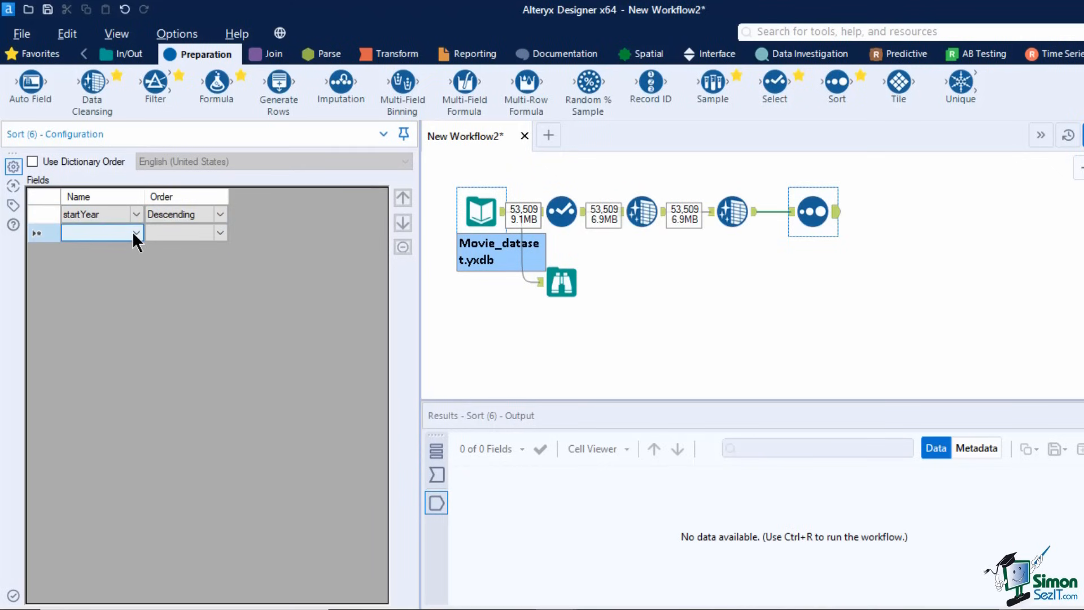
{"action": "left_click", "coordinate": [132, 232]}
{"action": "left_click", "coordinate": [110, 270]}
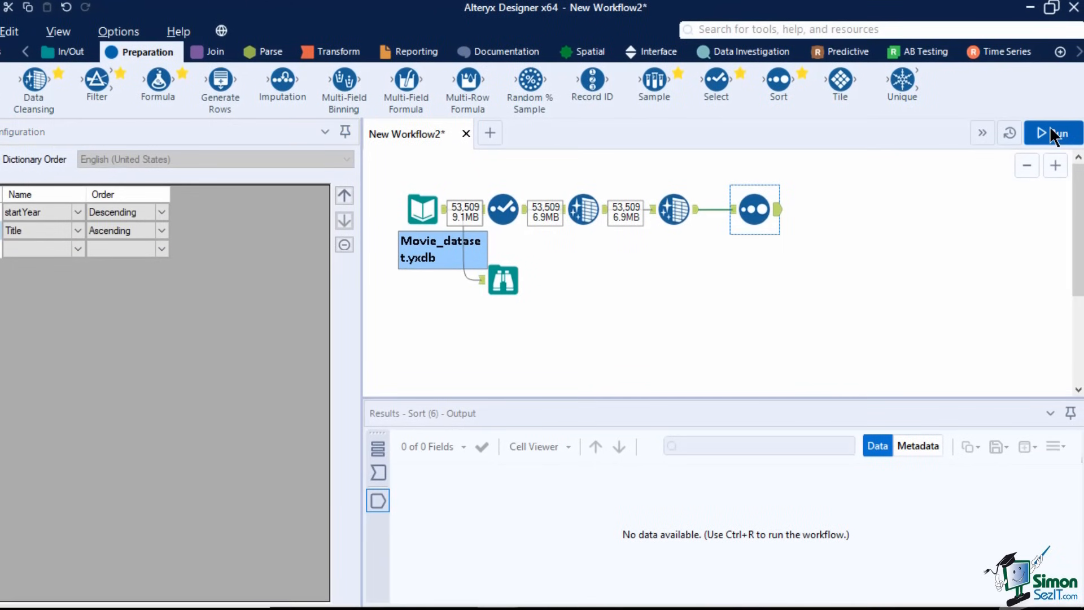
- Run the workflow and check the startYear and Title order in the Sort tool's output
{"action": "left_click", "coordinate": [1053, 136]}
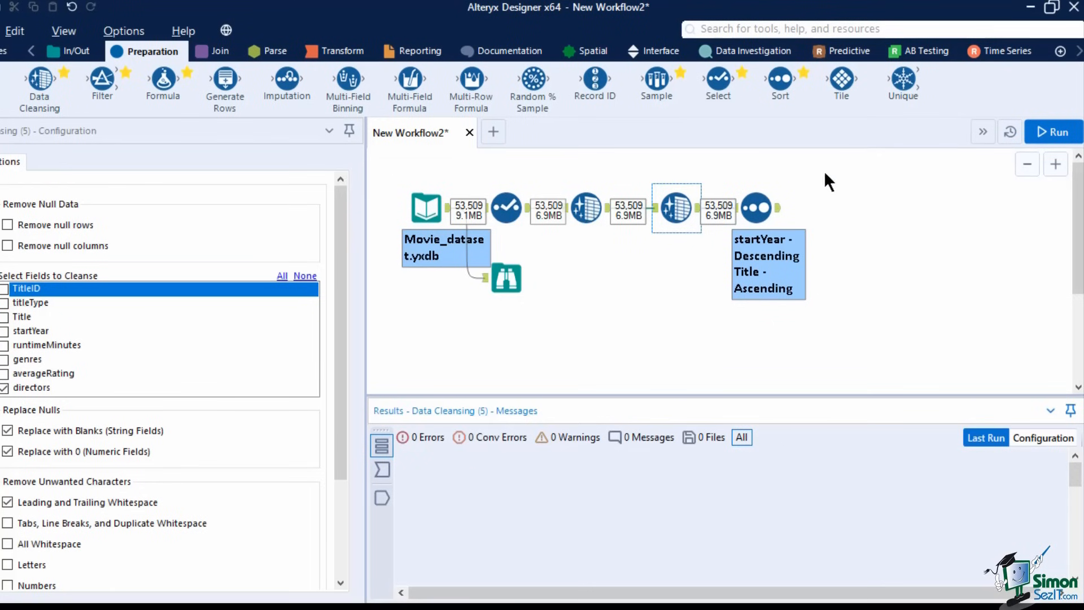
{"action": "left_click", "coordinate": [756, 208]}
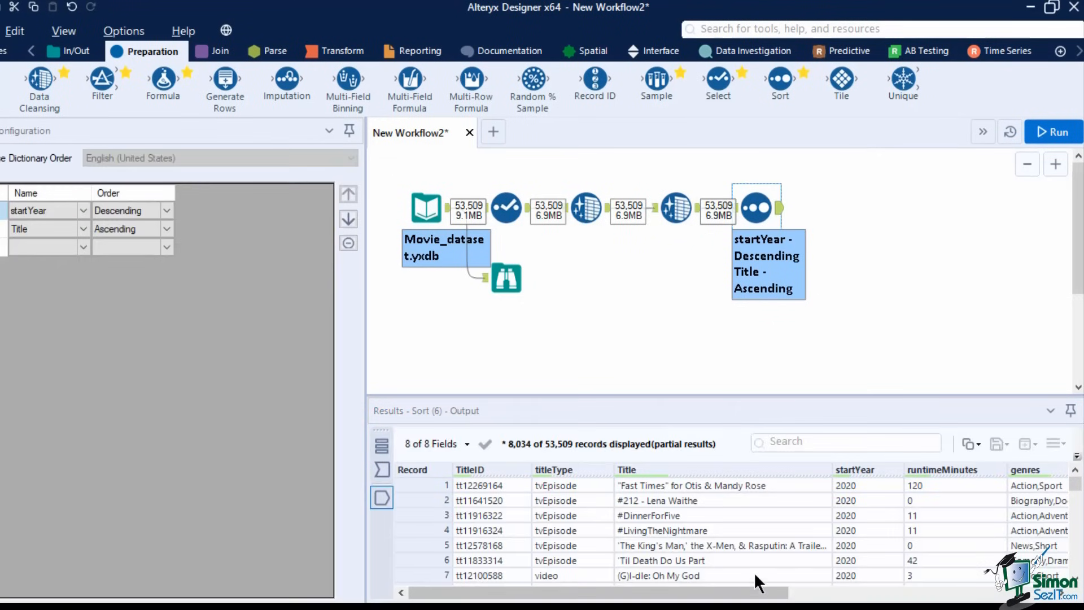
{"action": "left_click_drag", "start_coordinate": [748, 596], "coordinate": [777, 592]}
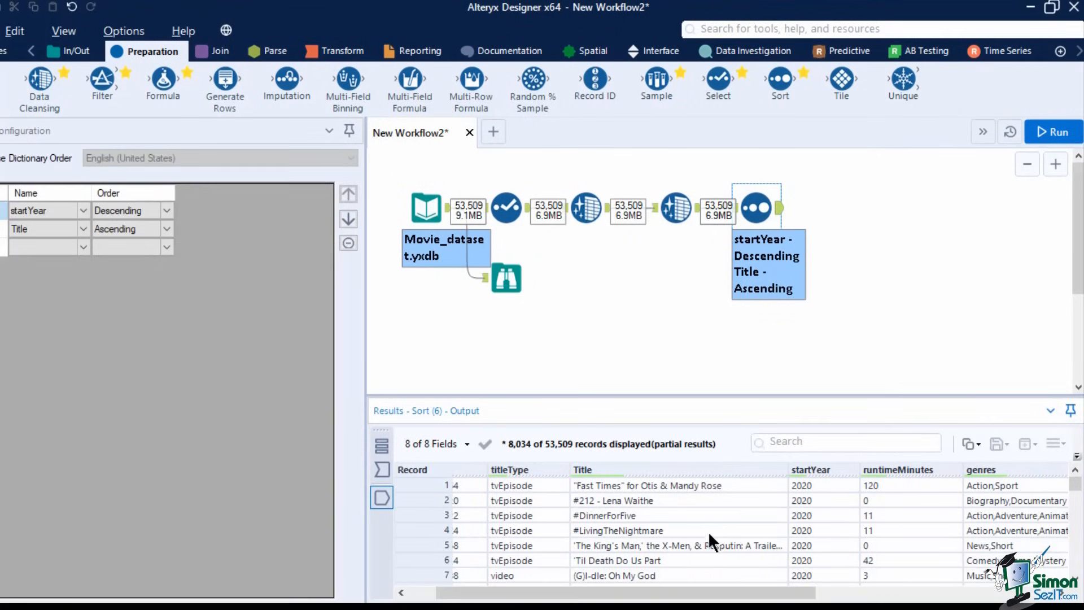
{"action": "scroll", "coordinate": [797, 508], "scroll_direction": "down", "scroll_amount": 7}
{"action": "scroll", "coordinate": [813, 559], "scroll_direction": "down", "scroll_amount": 6}
{"action": "mouse_move", "coordinate": [1074, 484]}
{"action": "left_mouse_down"}
{"action": "mouse_move", "coordinate": [1082, 573]}
{"action": "mouse_move", "coordinate": [1080, 479]}
{"action": "left_mouse_up"}
{"action": "left_click", "coordinate": [828, 367]}
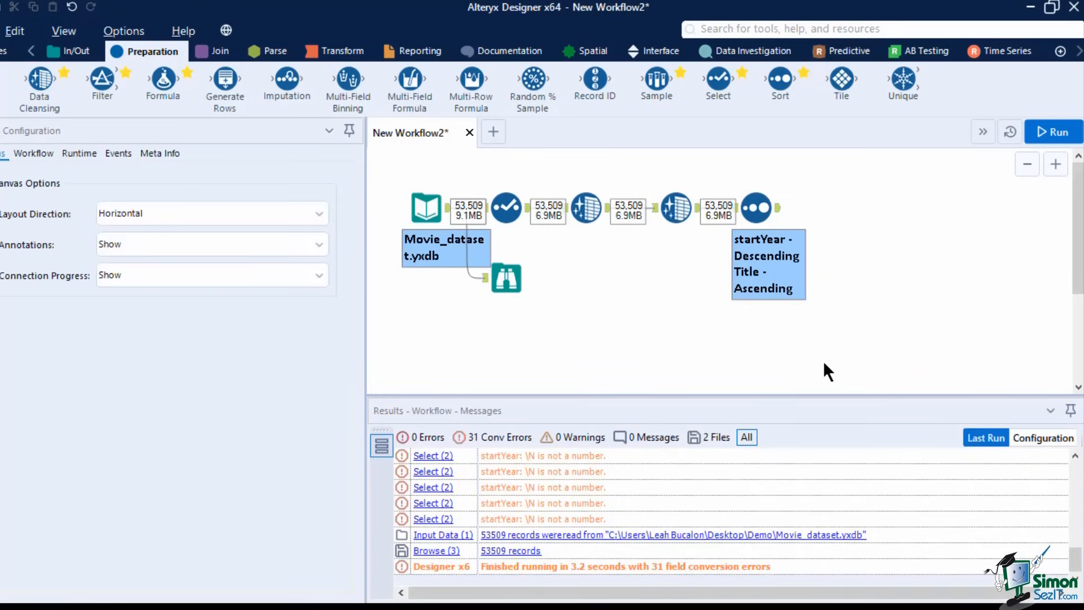
- Add an Output Data tool after Sort that writes a Tableau Data Extract named moviesdataset in the Demo folder, and run the workflow
{"action": "left_click", "coordinate": [75, 52]}
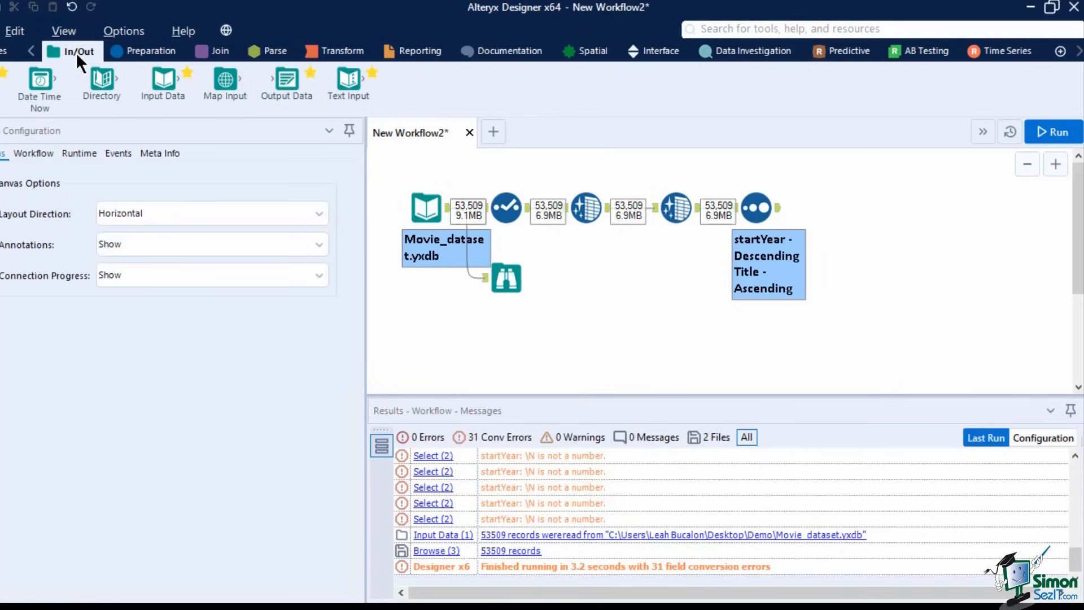
{"action": "left_click_drag", "start_coordinate": [286, 85], "coordinate": [880, 218]}
{"action": "left_click", "coordinate": [359, 179]}
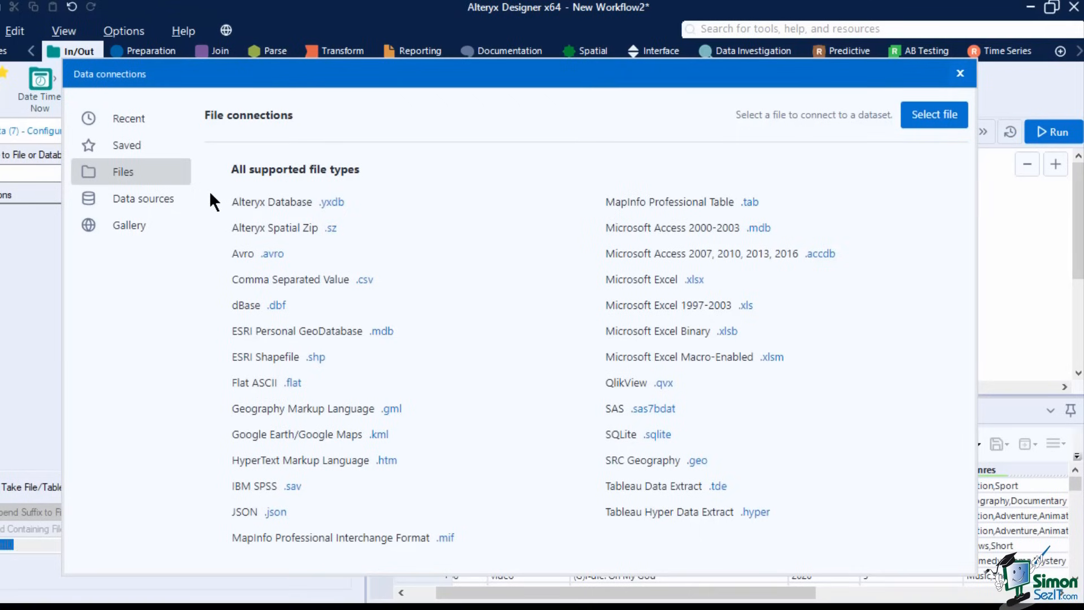
{"action": "left_click", "coordinate": [779, 492]}
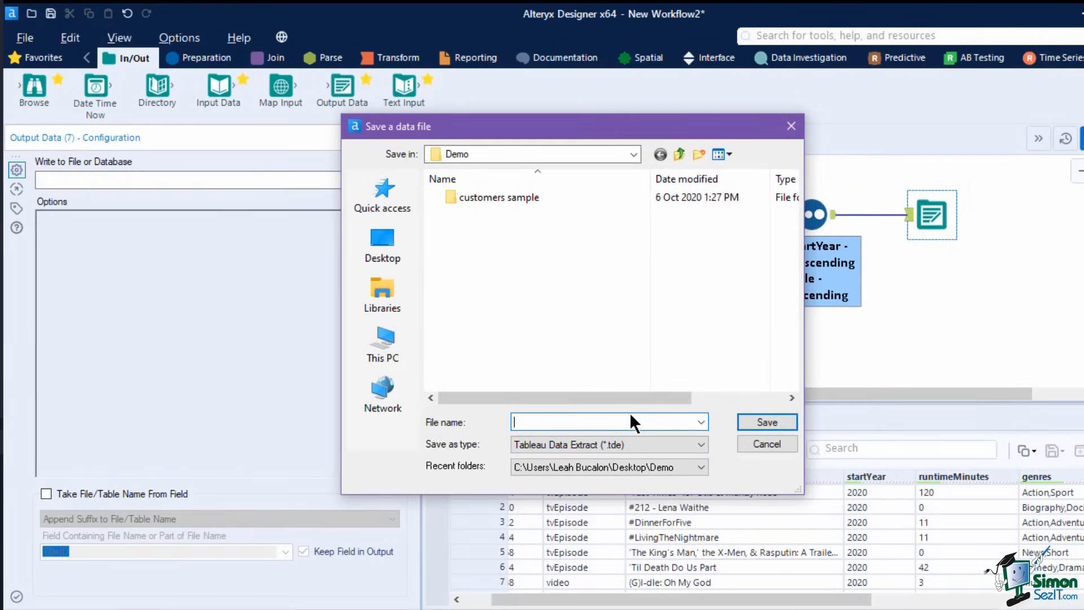
{"action": "type", "text": "moviesdataset"}
{"action": "left_click", "coordinate": [761, 424]}
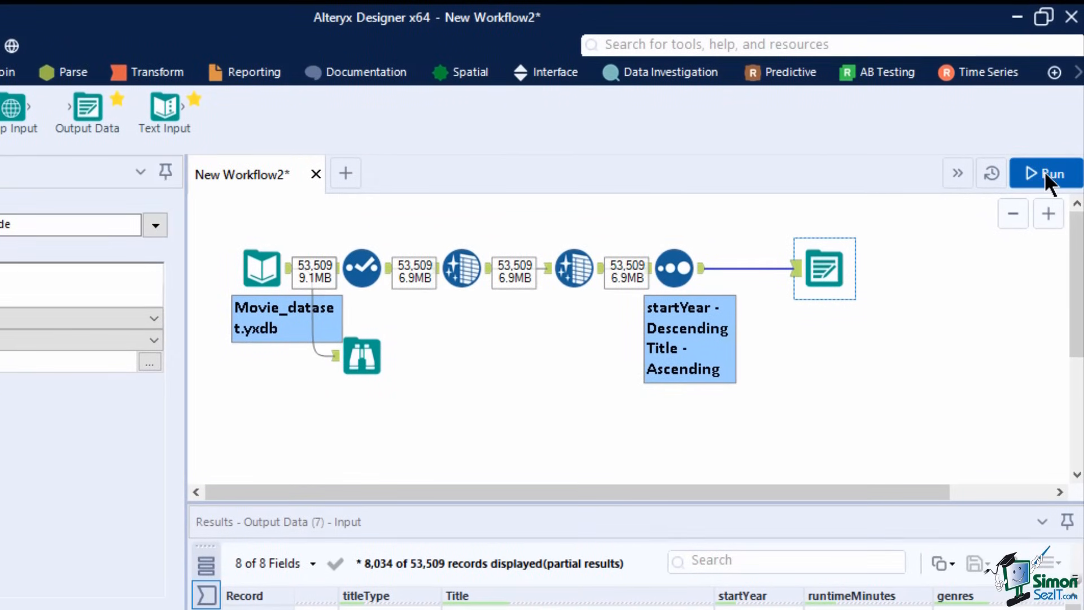
{"action": "left_click", "coordinate": [1044, 171]}
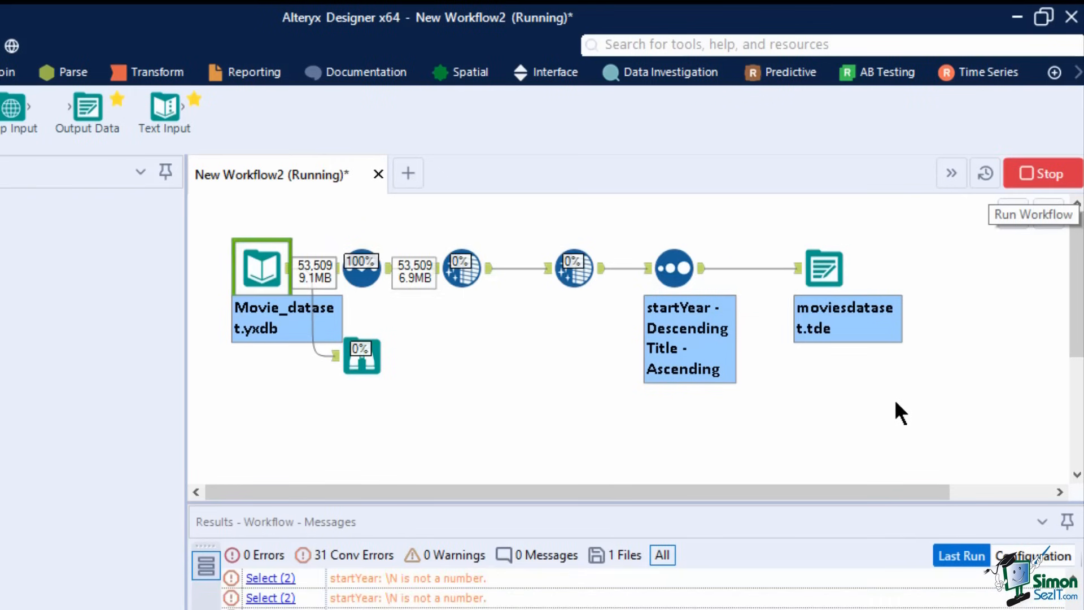
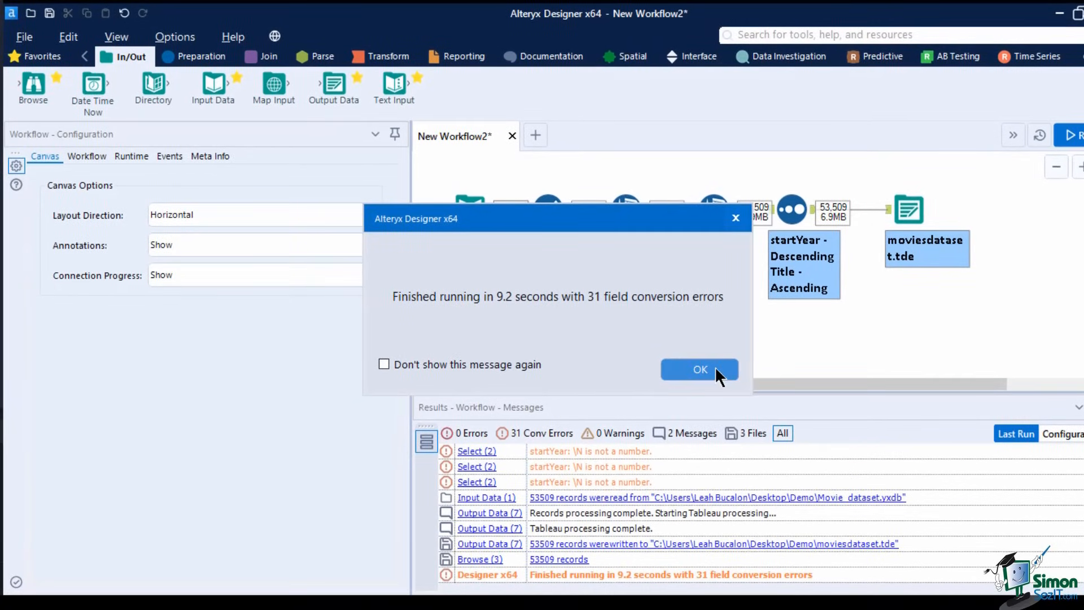
{"action": "left_click", "coordinate": [700, 369]}
- Switch to File Explorer and browse the Demo folder on the Desktop
{"action": "key", "text": "super+e"}
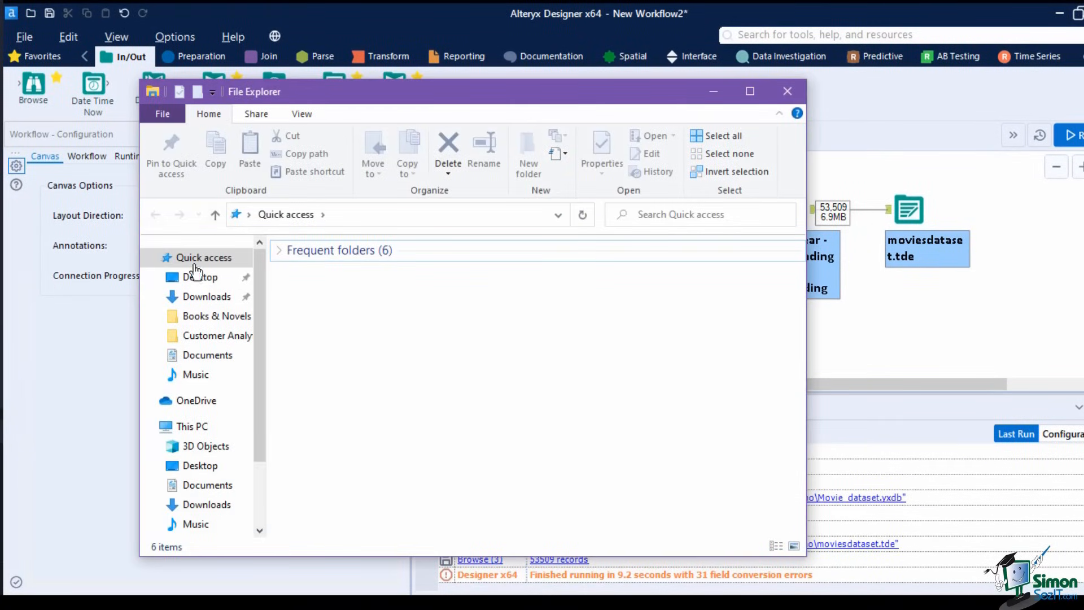
{"action": "left_click", "coordinate": [200, 277]}
{"action": "double_click", "coordinate": [309, 266]}
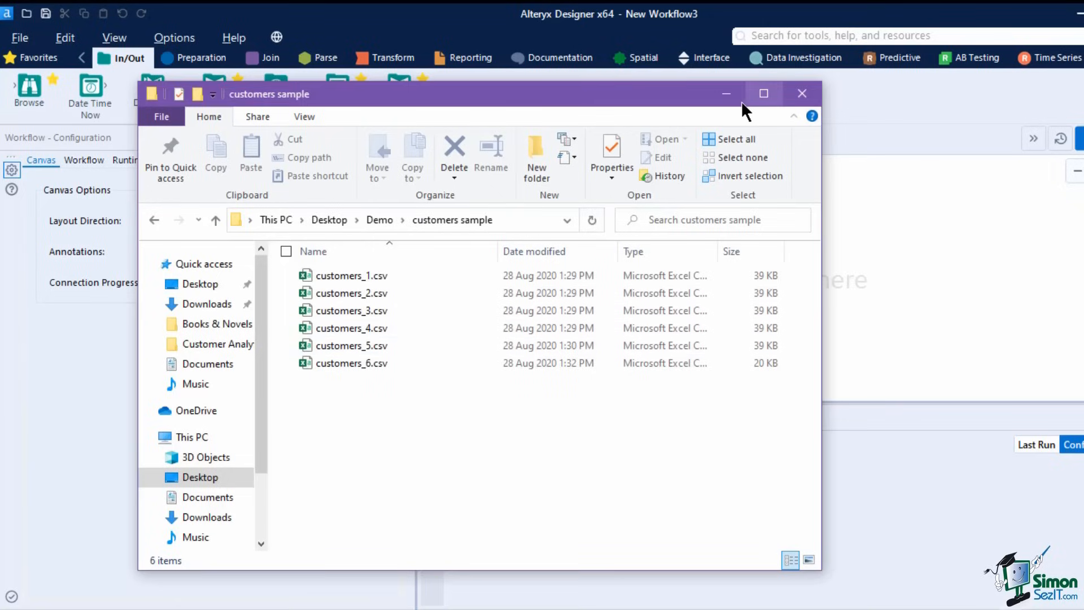
{"action": "left_click", "coordinate": [716, 97]}
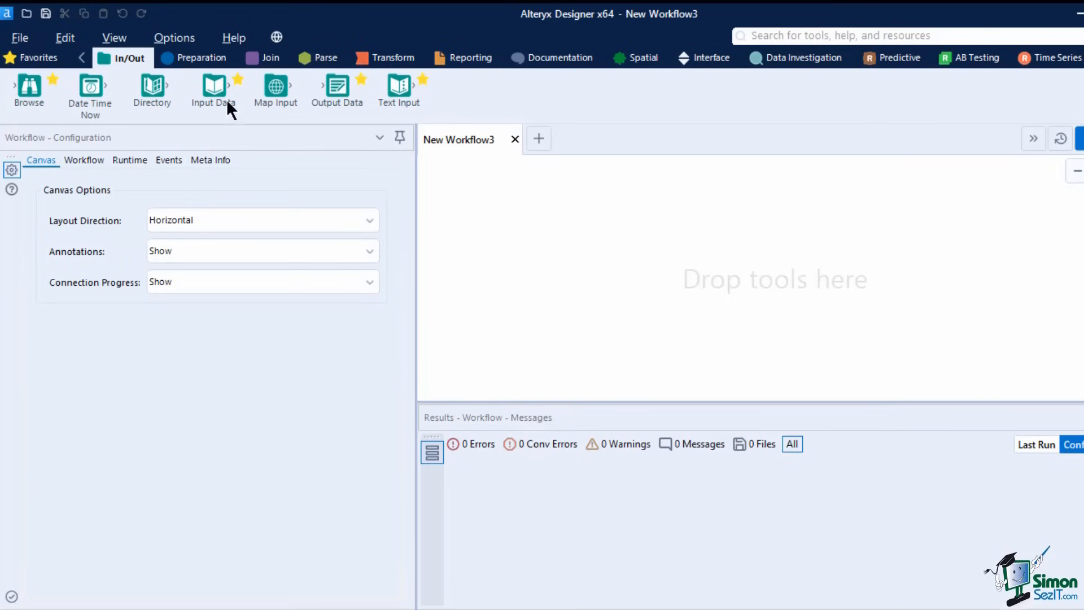
- Add an Input Data tool to the new workflow and copy the customers sample folder's path from File Explorer
{"action": "left_click_drag", "start_coordinate": [221, 86], "coordinate": [492, 239]}
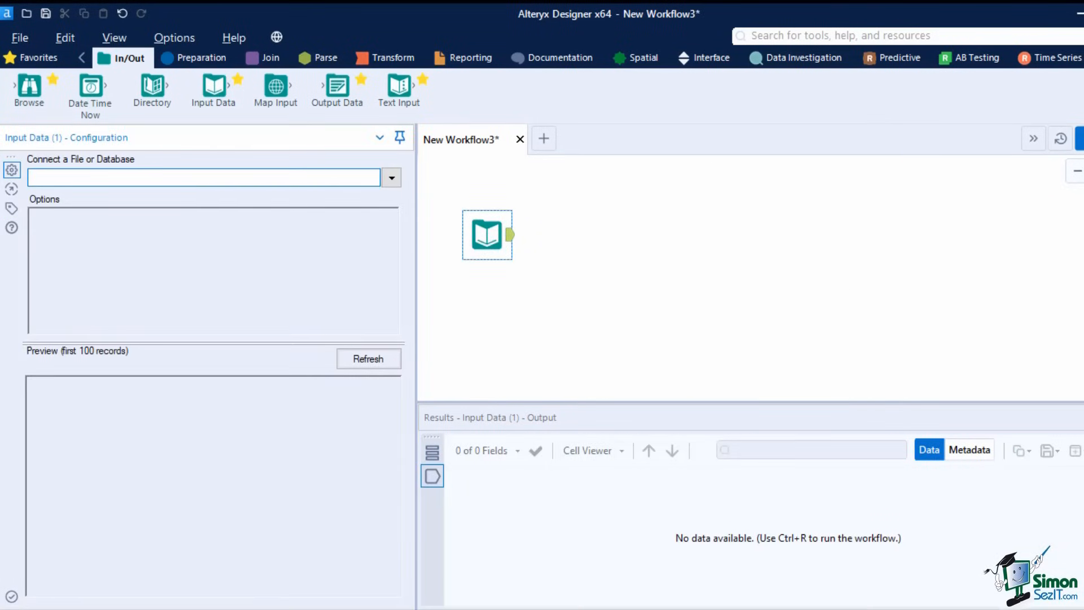
{"action": "left_click", "coordinate": [370, 607]}
{"action": "left_click", "coordinate": [511, 219]}
{"action": "left_click", "coordinate": [837, 325]}
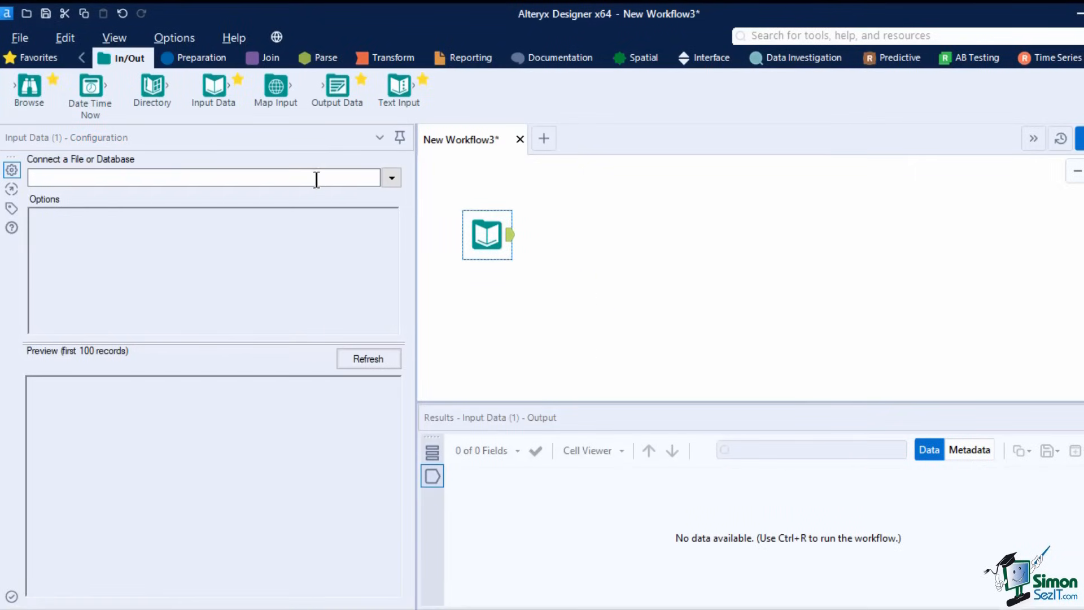
- Connect the Input Data tool to all CSV files in the customers sample folder using the wildcard *.csv
{"action": "left_click", "coordinate": [324, 175]}
{"action": "type", "text": "C:\\Users\\Leah Bucalon\\Desktop\\Demo\\customers sample"}
{"action": "type", "text": "\\*.csv"}
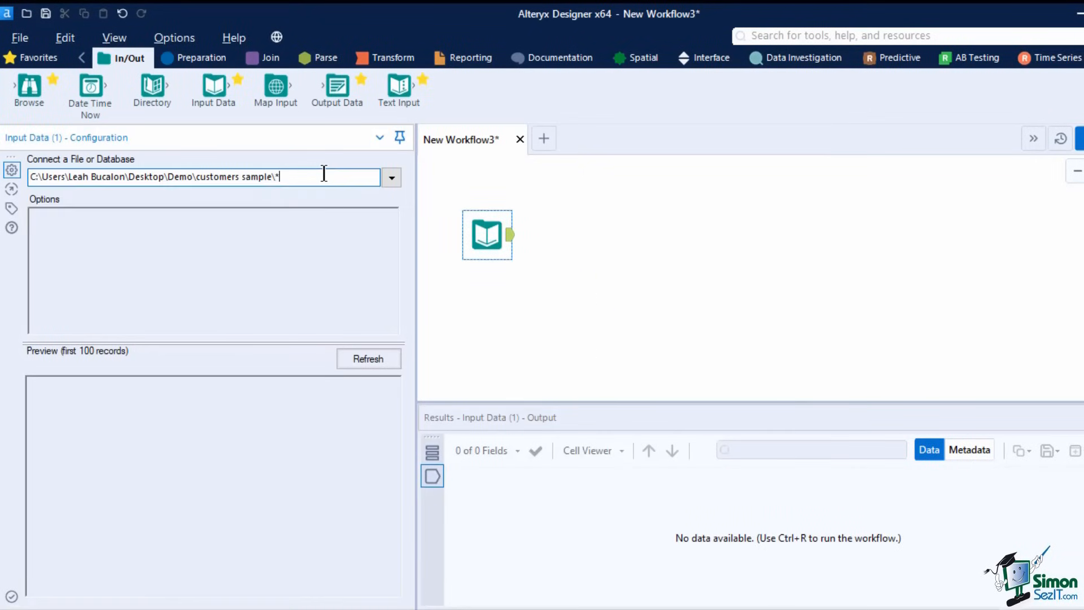
{"action": "key", "text": "shift+Left"}
{"action": "key", "text": "shift+Left"}
{"action": "key", "text": "shift+Left"}
{"action": "key", "text": "shift+Left"}
{"action": "key", "text": "shift+Left"}
{"action": "key", "text": "shift+Left"}
{"action": "left_click", "coordinate": [347, 357]}
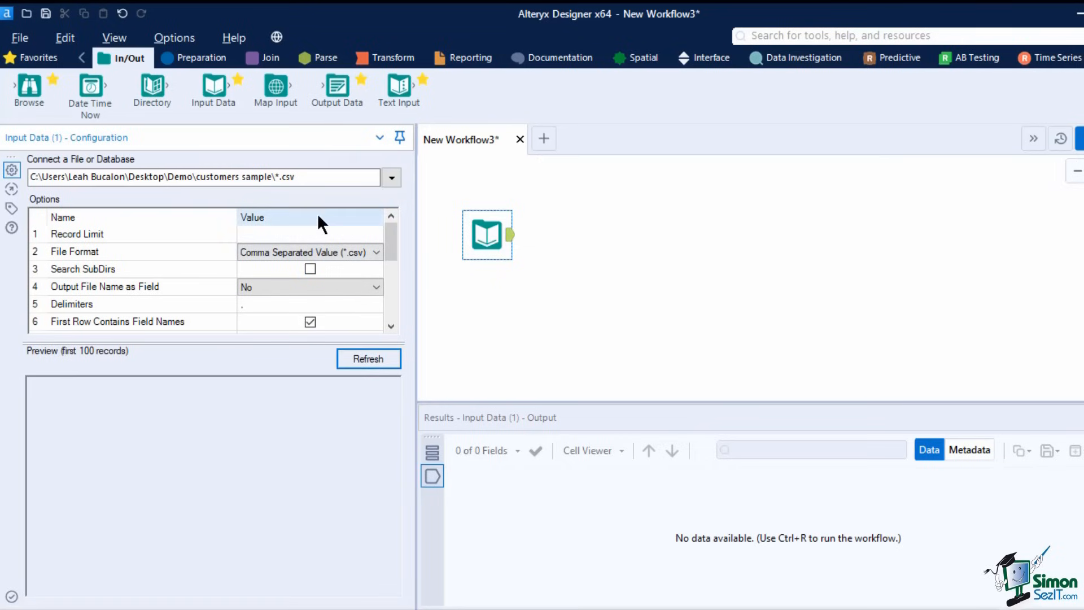
- Narrow the input's file pattern to customers*.csv and set Output File Name as Field to File Name Only
{"action": "left_click", "coordinate": [276, 177]}
{"action": "type", "text": "customers"}
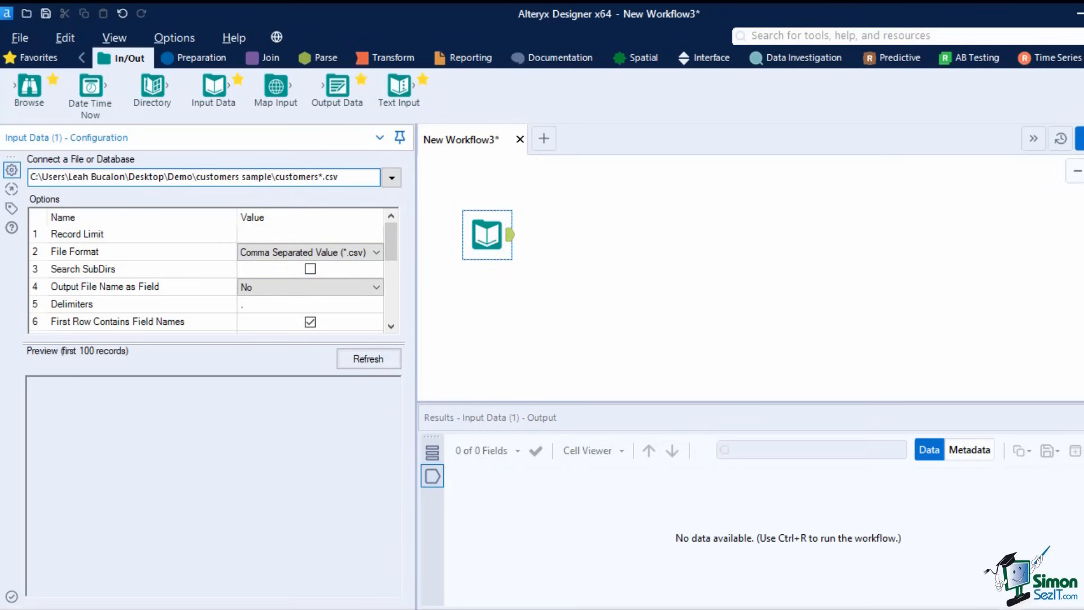
{"action": "left_click", "coordinate": [363, 365]}
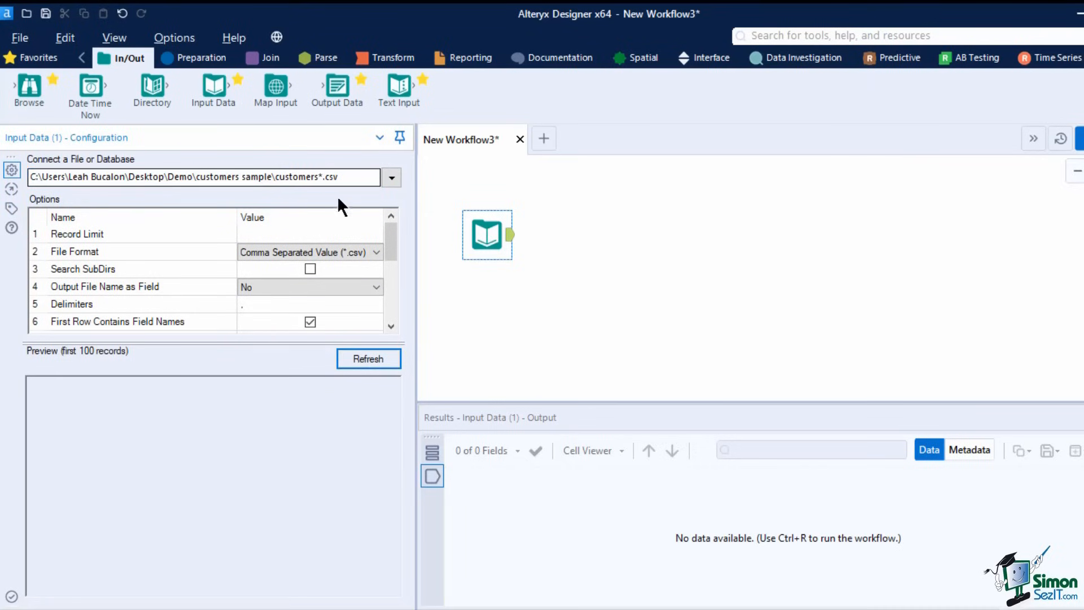
{"action": "left_click", "coordinate": [367, 289]}
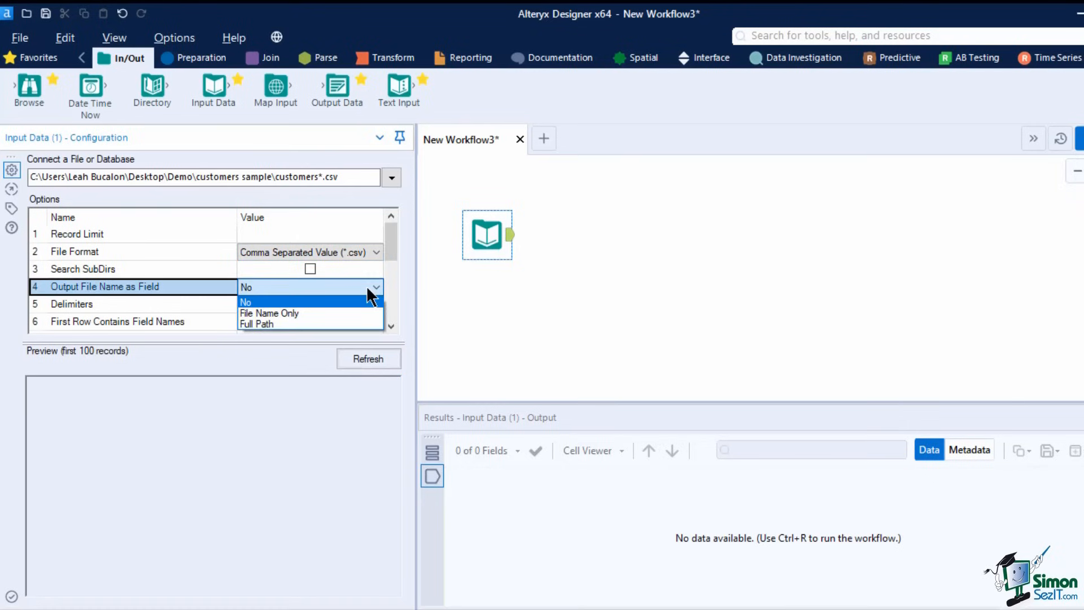
{"action": "left_click", "coordinate": [360, 312]}
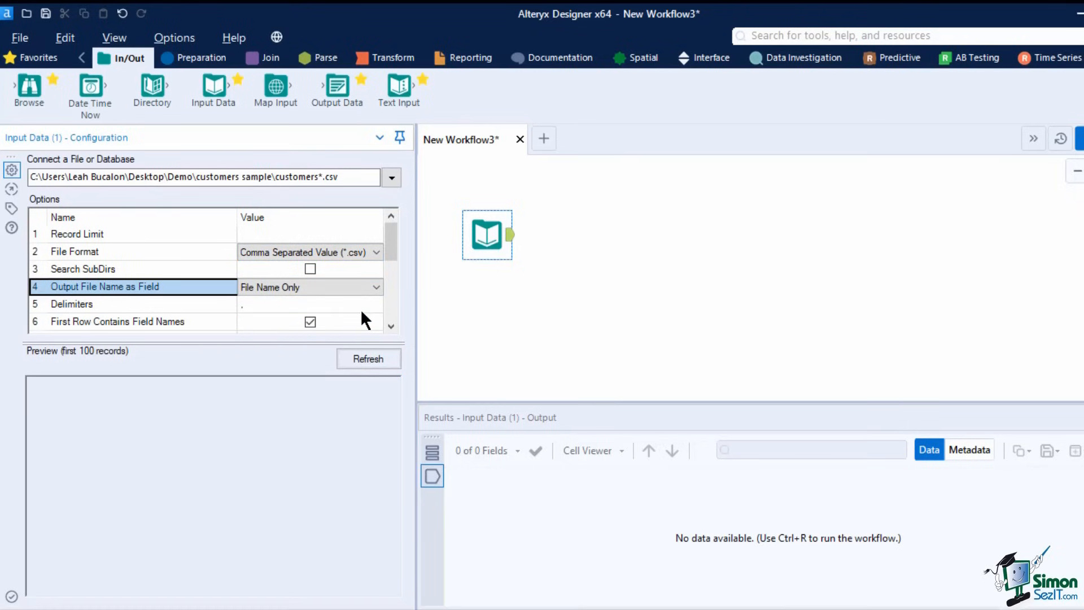
{"action": "left_click", "coordinate": [517, 270]}
- Add a Browse tool connected to the customers input and run the workflow
{"action": "left_click_drag", "start_coordinate": [29, 86], "coordinate": [596, 237]}
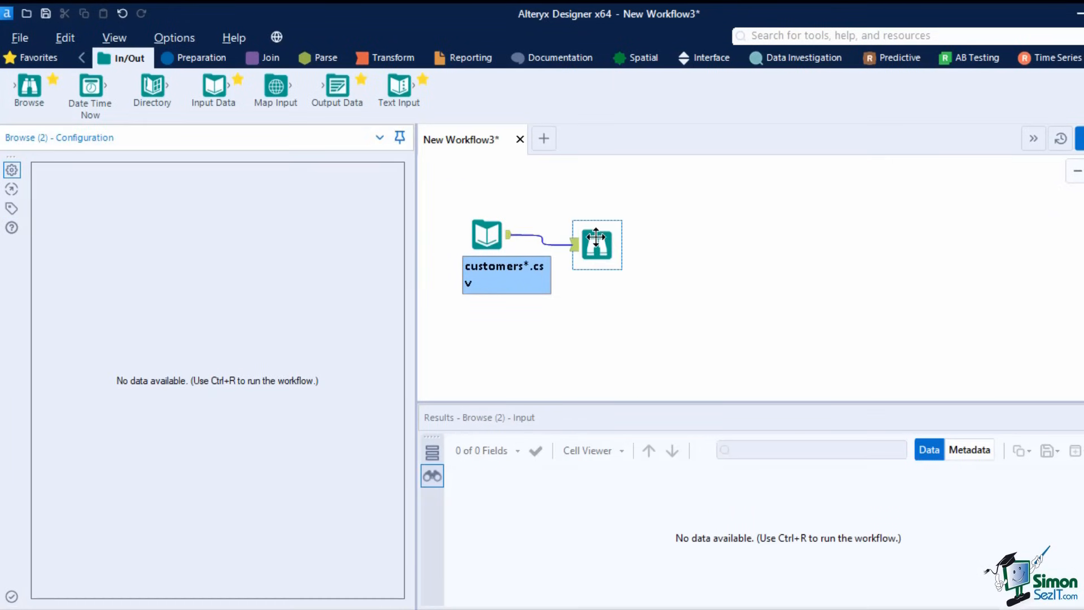
{"action": "key", "text": "ctrl+r"}
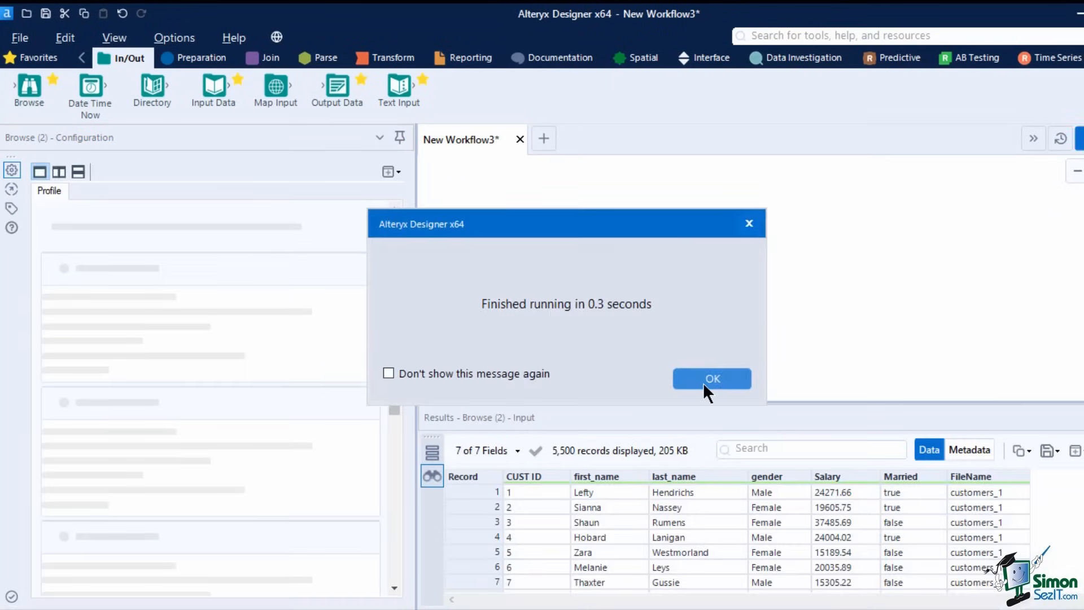
{"action": "left_click", "coordinate": [712, 377]}
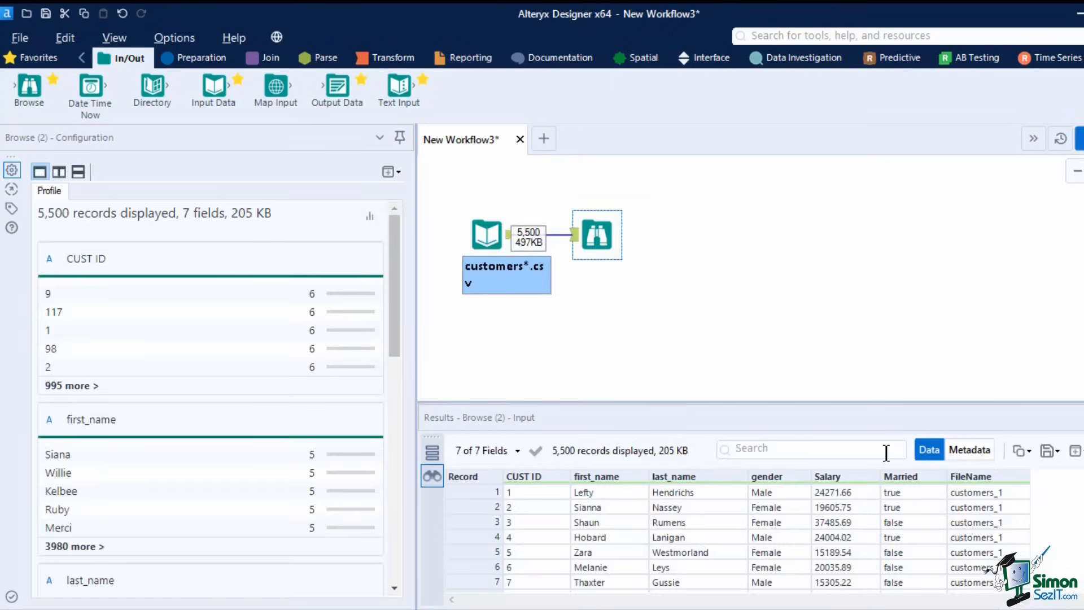
- Review the workflow's run results, filtering them by warnings, messages and errors
{"action": "left_click", "coordinate": [700, 302]}
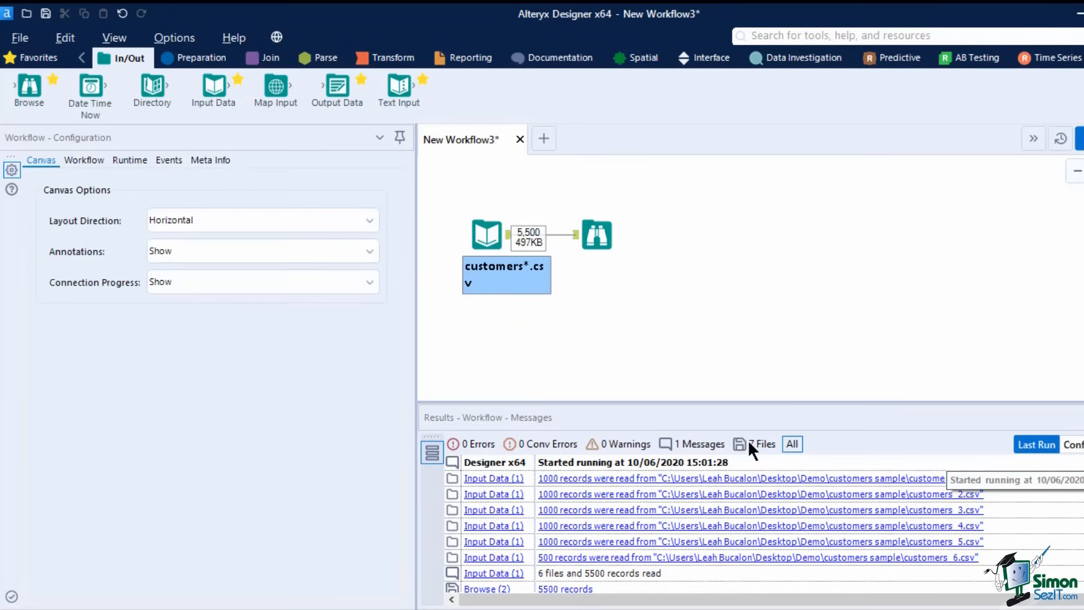
{"action": "left_click", "coordinate": [623, 441]}
{"action": "left_click", "coordinate": [693, 440]}
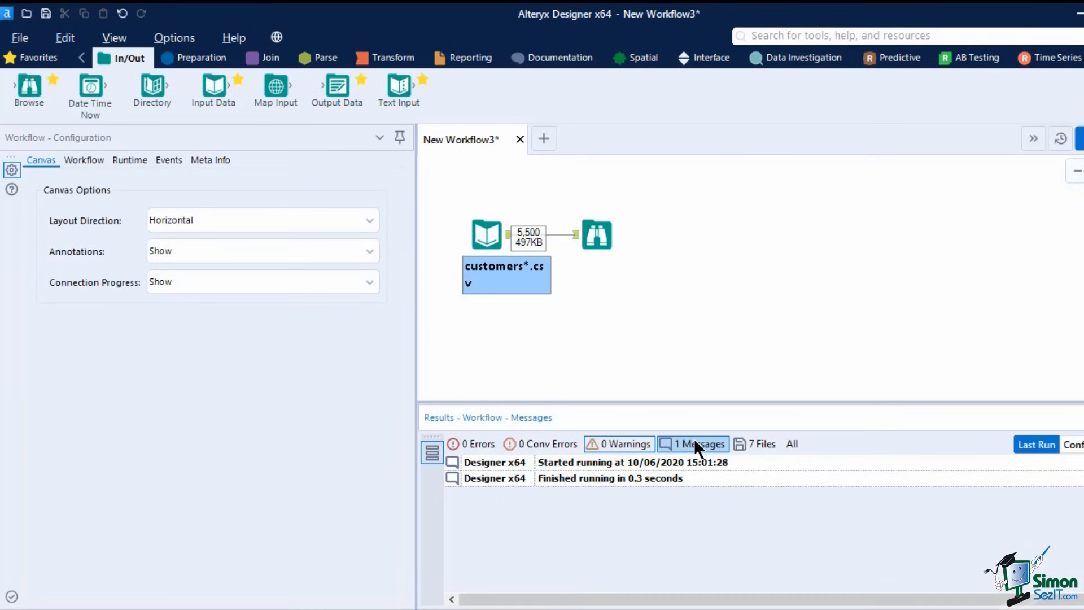
{"action": "left_click", "coordinate": [694, 438]}
{"action": "left_click", "coordinate": [486, 438]}
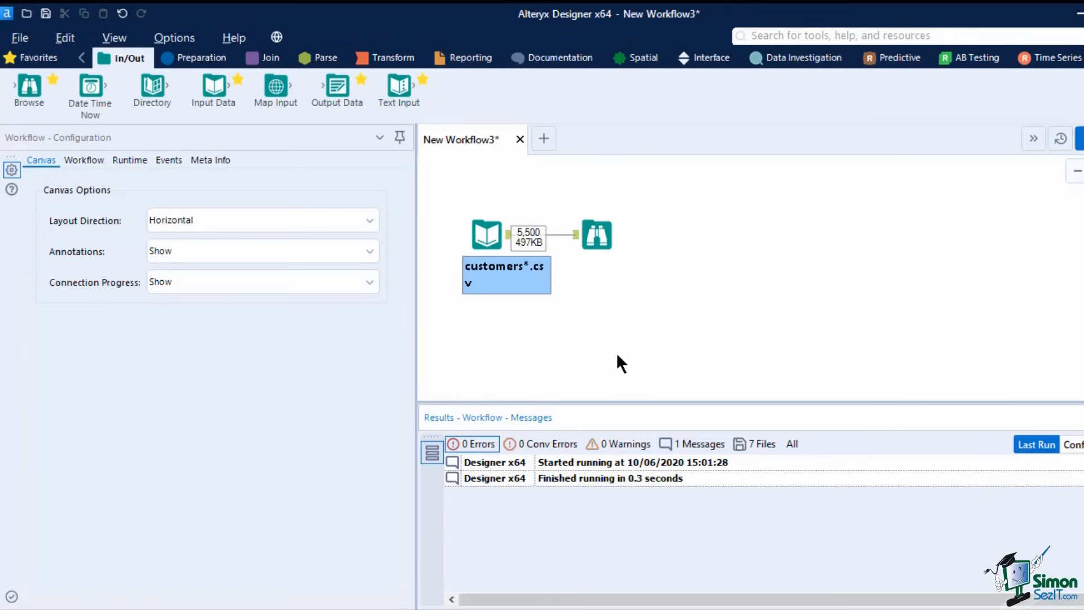
- Profile the FileName field in the Browse tool and list all its distinct values with their record counts
{"action": "left_click", "coordinate": [596, 236]}
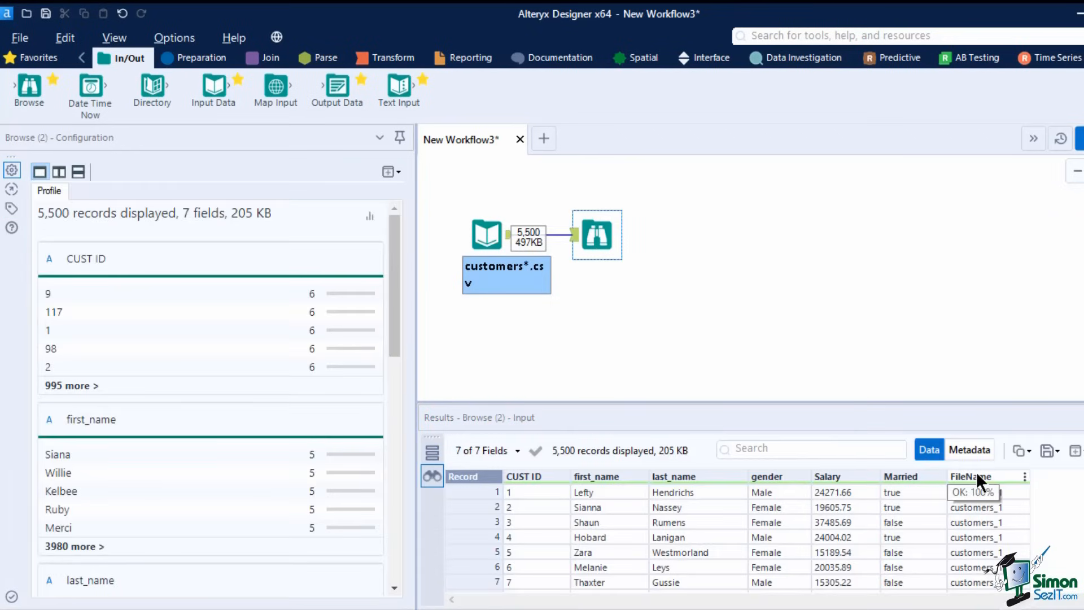
{"action": "left_click", "coordinate": [977, 474]}
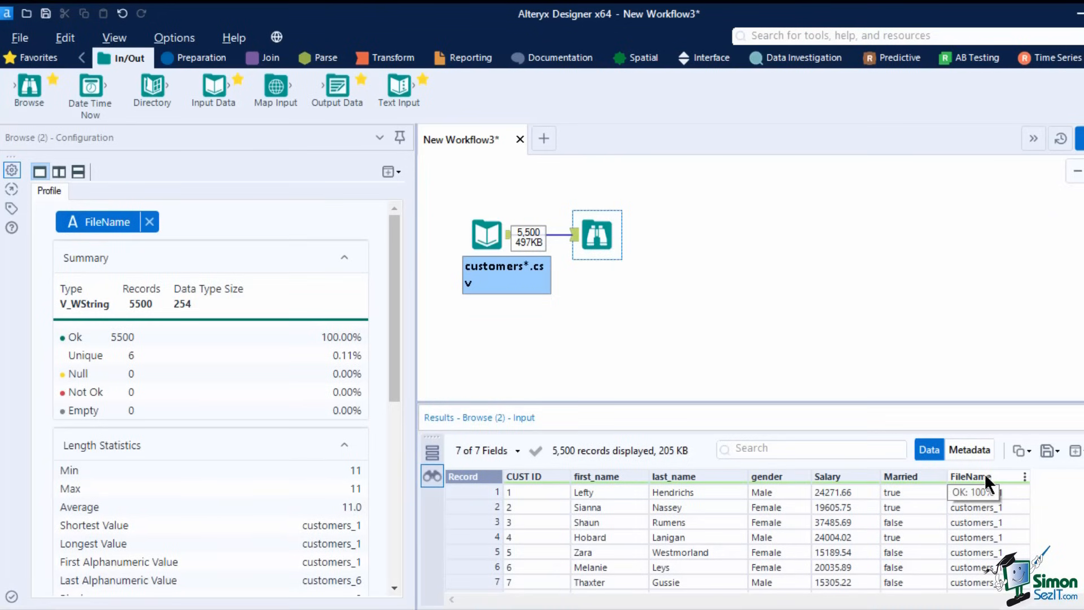
{"action": "left_click_drag", "start_coordinate": [396, 385], "coordinate": [398, 574]}
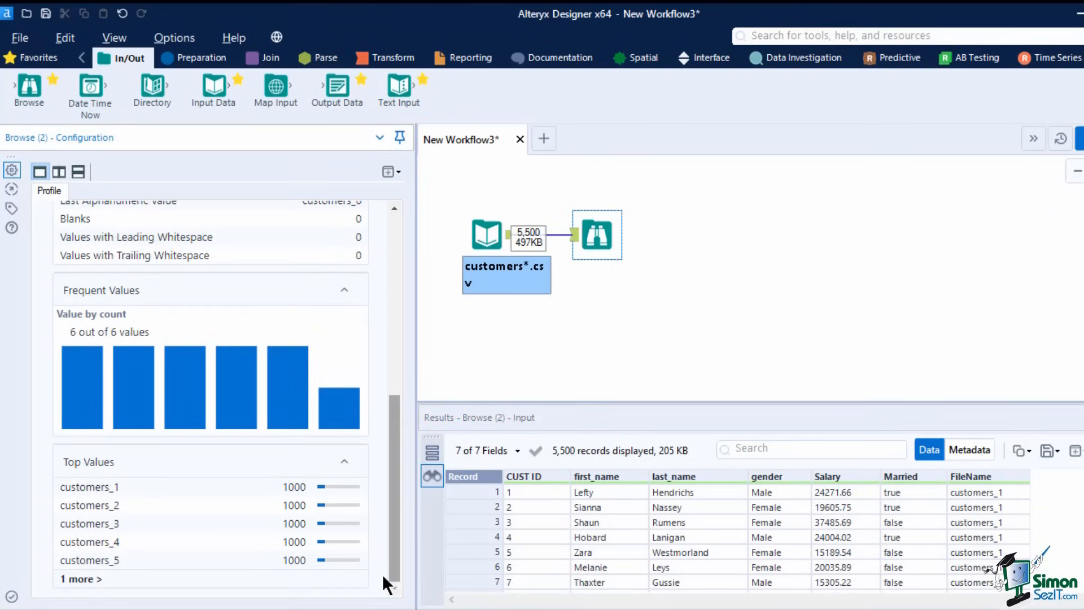
{"action": "left_click", "coordinate": [87, 579]}
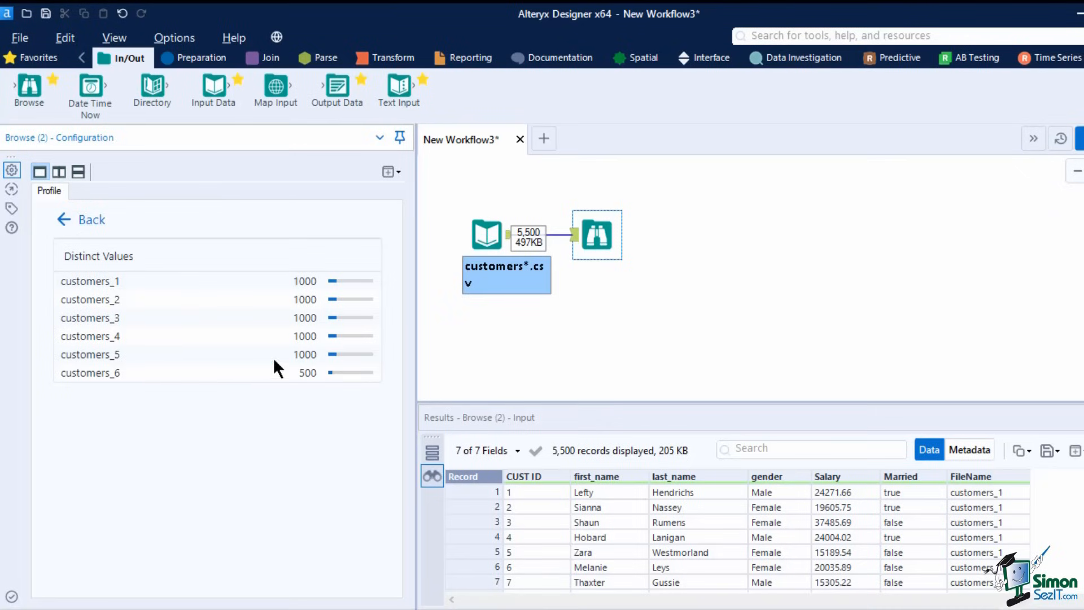
- Add a Sort tool fed directly by the customers input and sort by Salary in Descending order
{"action": "left_click", "coordinate": [673, 306]}
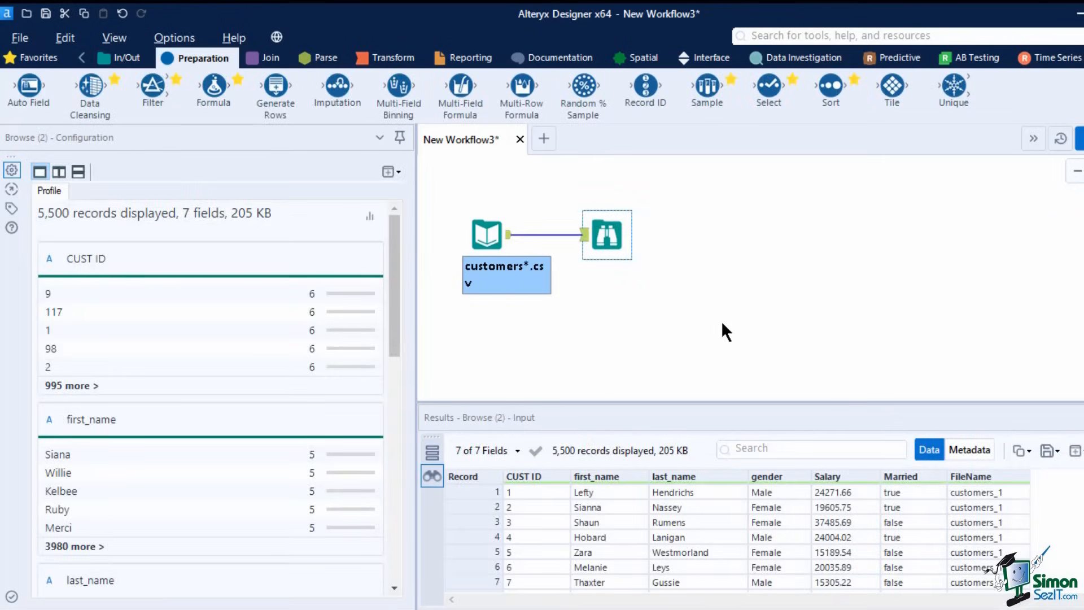
{"action": "left_click_drag", "start_coordinate": [830, 85], "coordinate": [677, 236]}
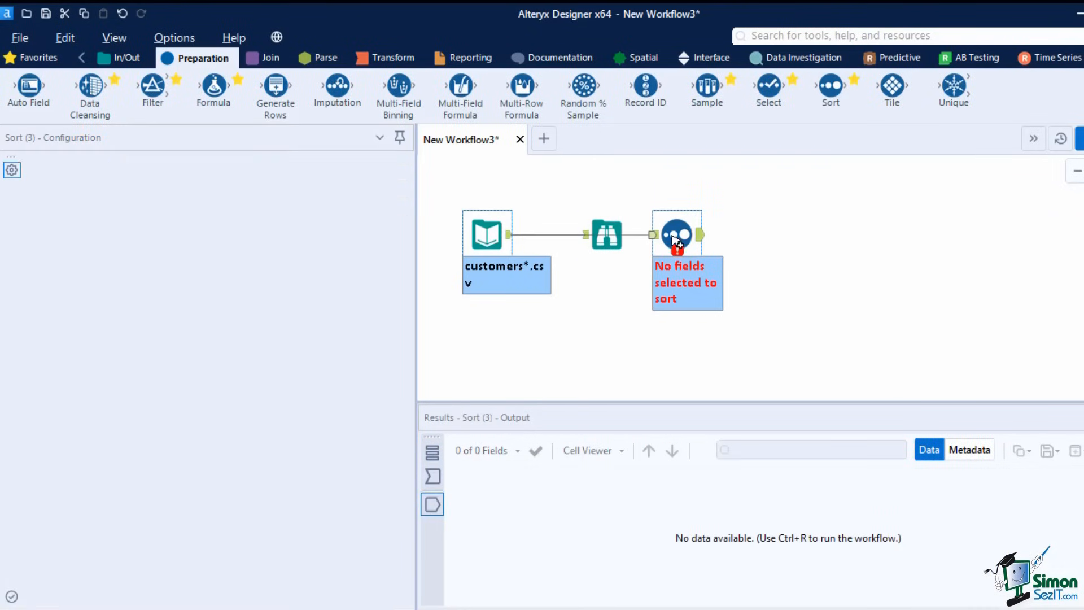
{"action": "left_click", "coordinate": [130, 217]}
{"action": "left_click", "coordinate": [131, 217]}
{"action": "left_click", "coordinate": [93, 272]}
{"action": "left_click", "coordinate": [190, 218]}
{"action": "left_click", "coordinate": [174, 239]}
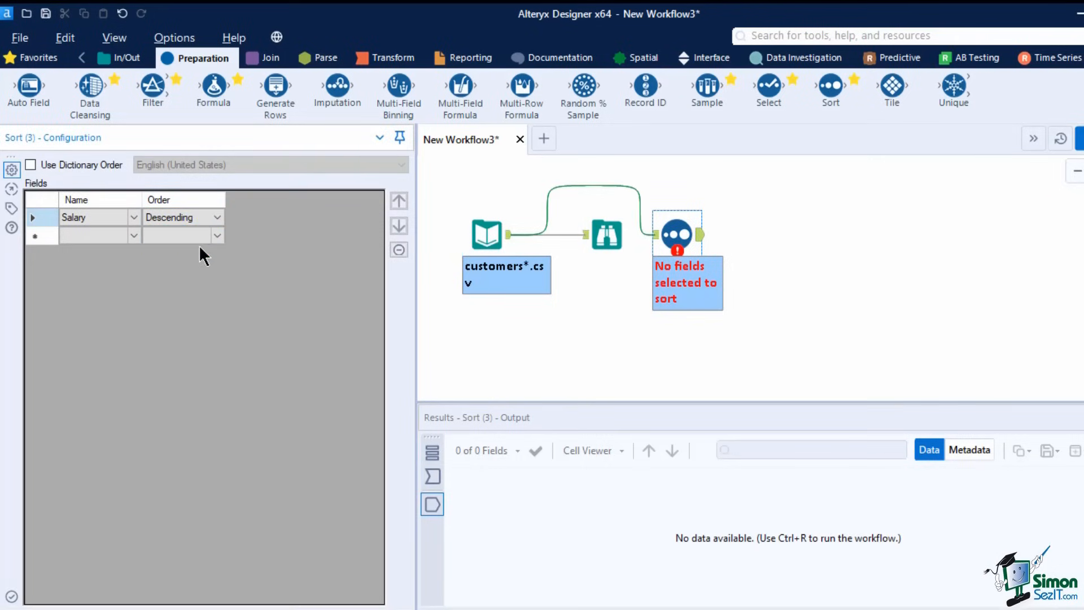
{"action": "left_click", "coordinate": [595, 309]}
{"action": "key", "text": "ctrl+r"}
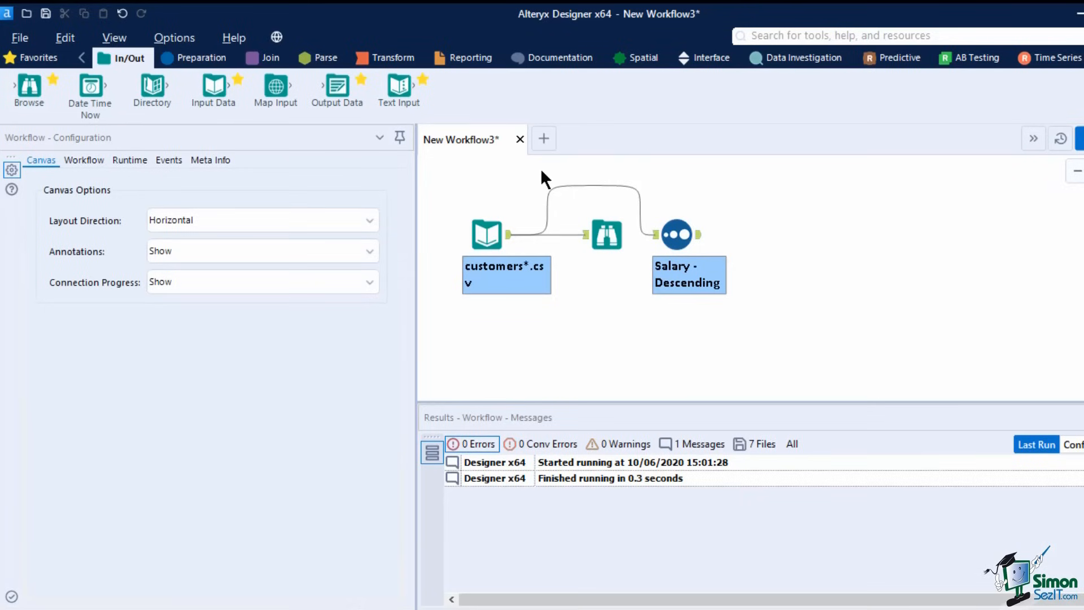
- Add an Output Data tool after the Sort tool and start choosing a file in the Demo folder to write to
{"action": "left_click_drag", "start_coordinate": [337, 88], "coordinate": [791, 241]}
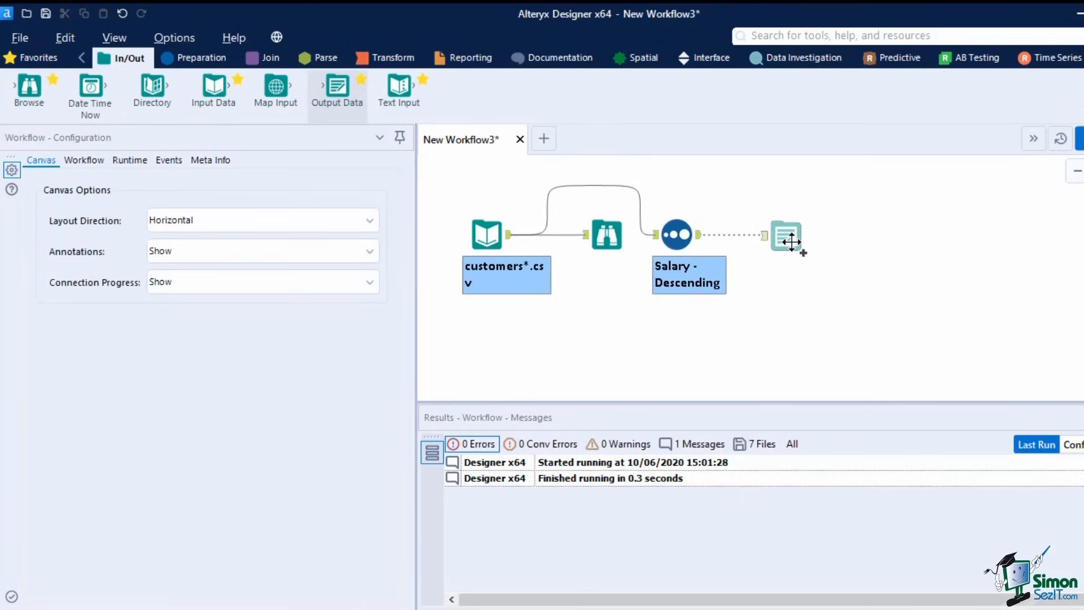
{"action": "left_click", "coordinate": [392, 179]}
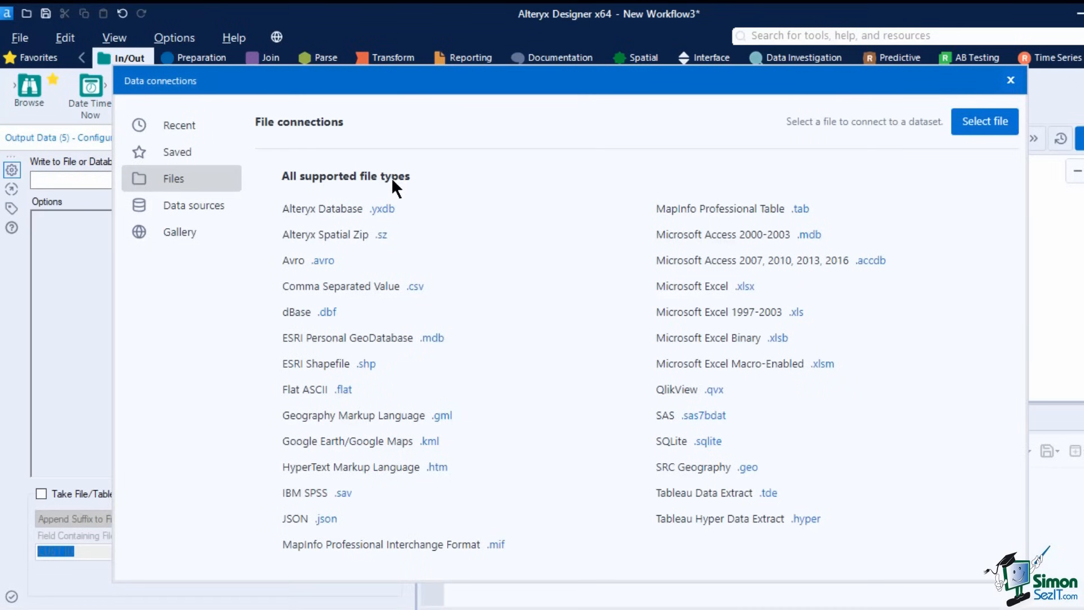
{"action": "left_click_drag", "start_coordinate": [466, 86], "coordinate": [466, 89]}
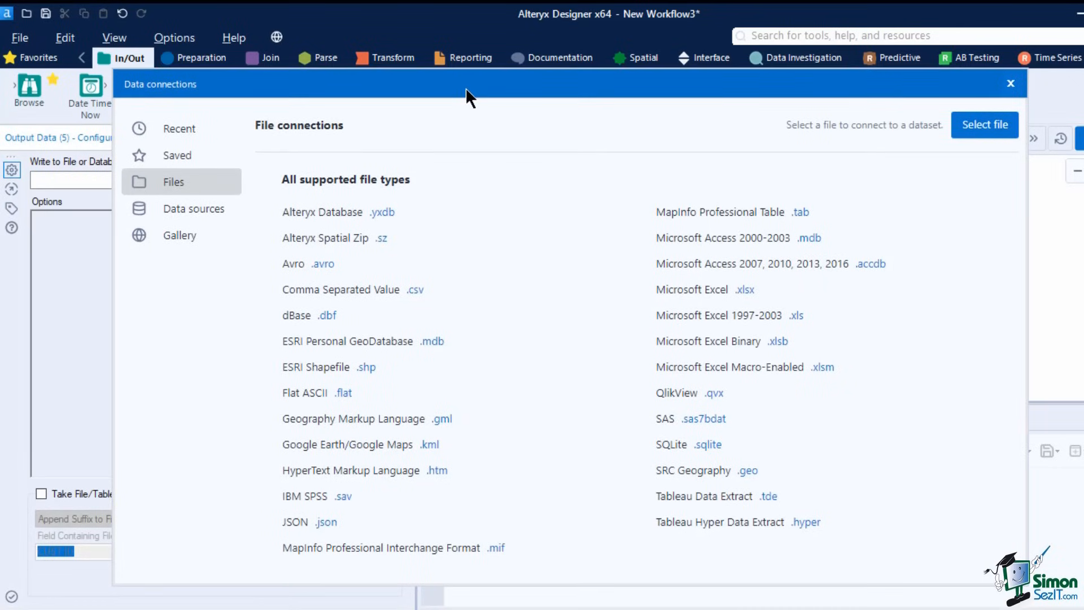
{"action": "left_click", "coordinate": [972, 125]}
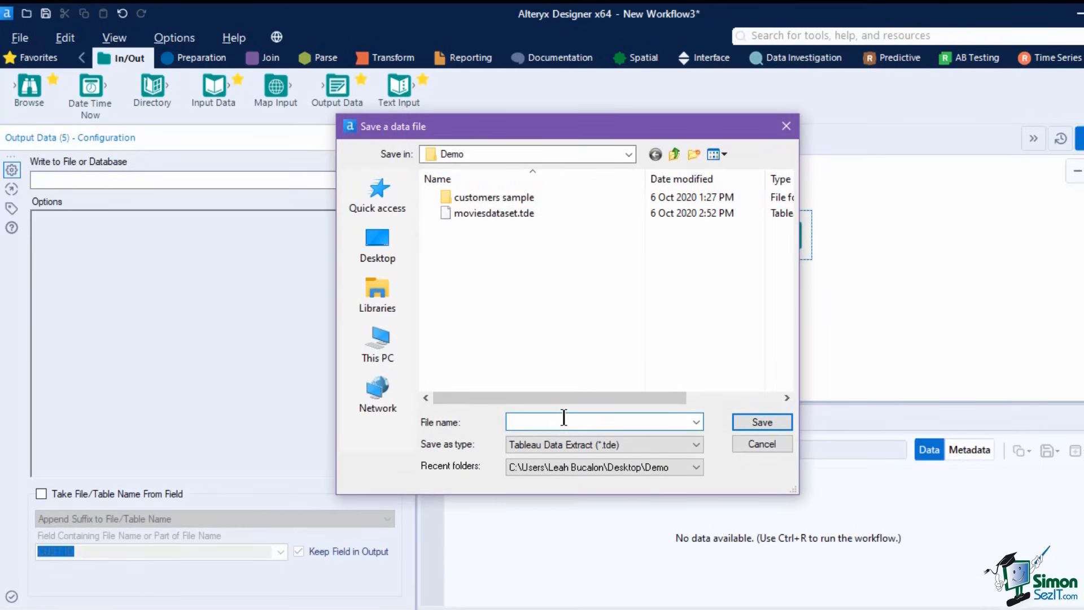
- Set the Output Data destination to customers in Microsoft Excel (*.xlsx) format in the Demo folder, writing to Sheet1
{"action": "type", "text": "customers"}
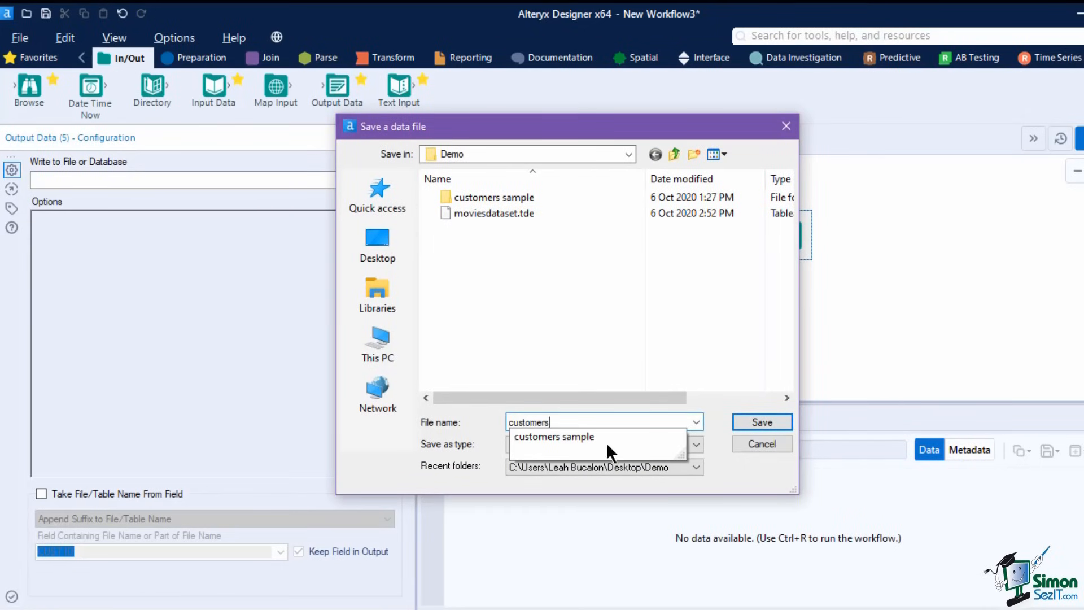
{"action": "left_click", "coordinate": [696, 445]}
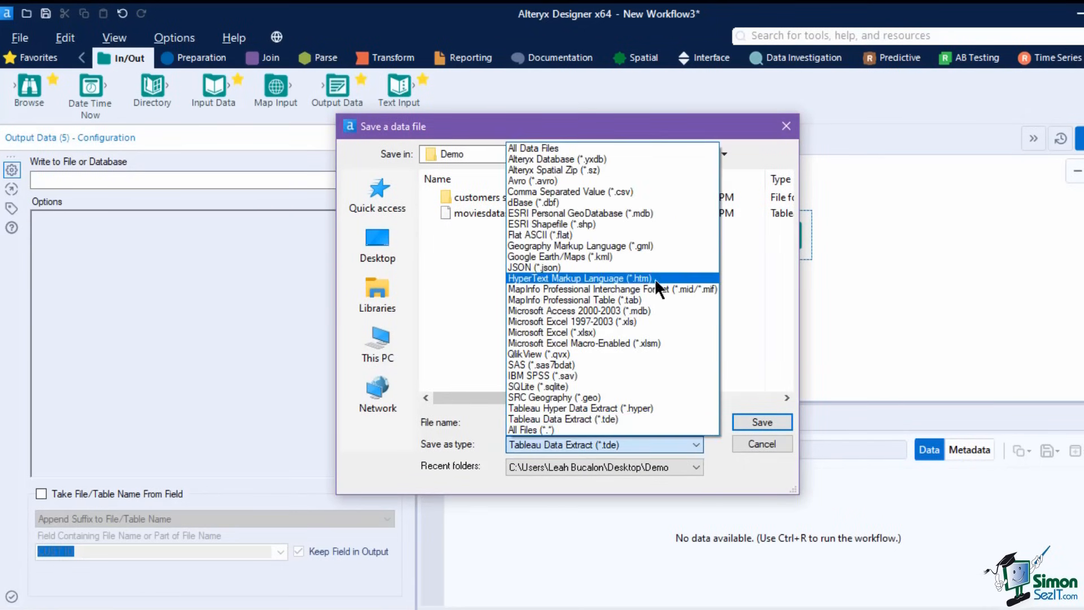
{"action": "left_click", "coordinate": [619, 332]}
{"action": "left_click", "coordinate": [749, 422]}
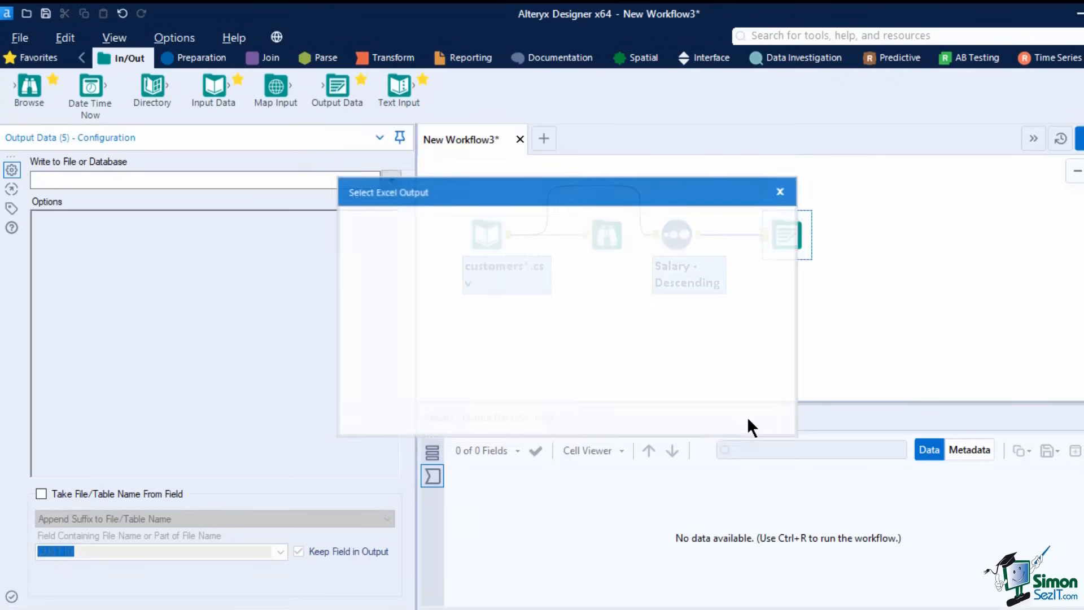
{"action": "left_click", "coordinate": [753, 415]}
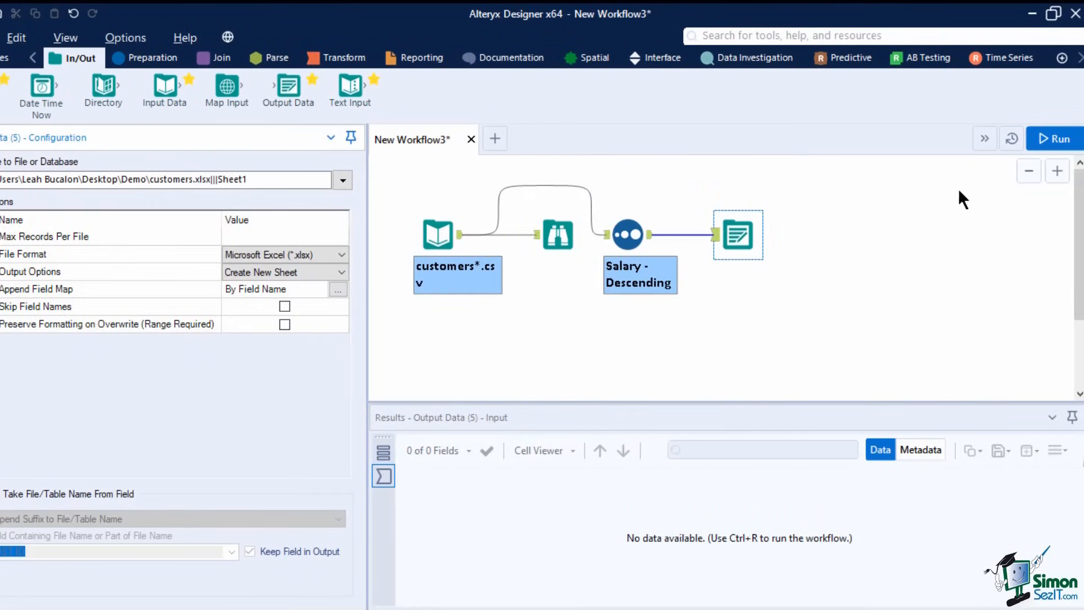
- Run the workflow and open the exported customers.xlsx from the Demo folder in File Explorer
{"action": "left_click", "coordinate": [1053, 139]}
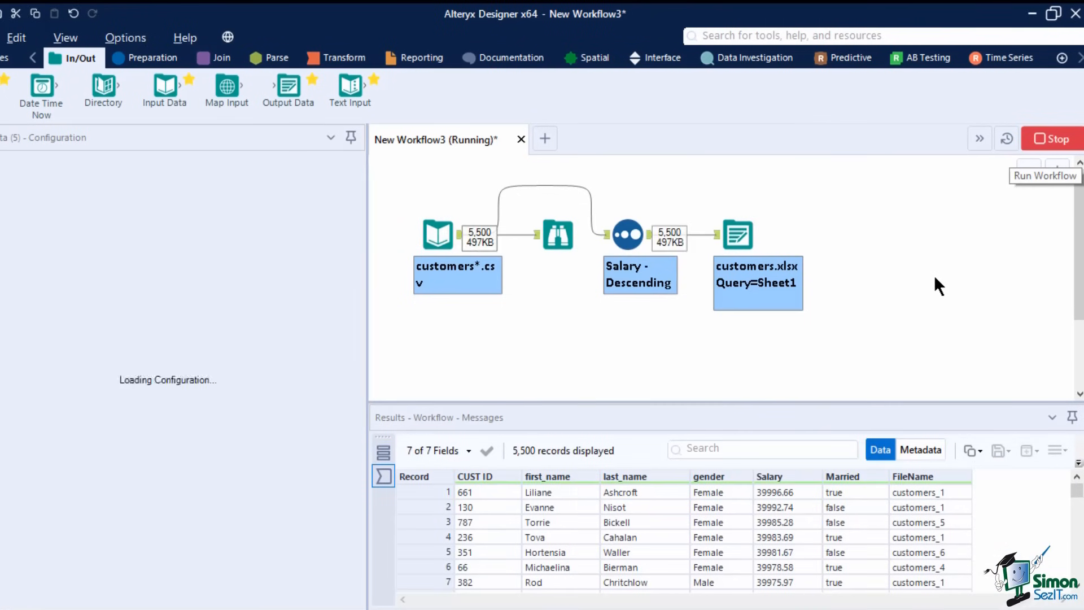
{"action": "left_click", "coordinate": [664, 379]}
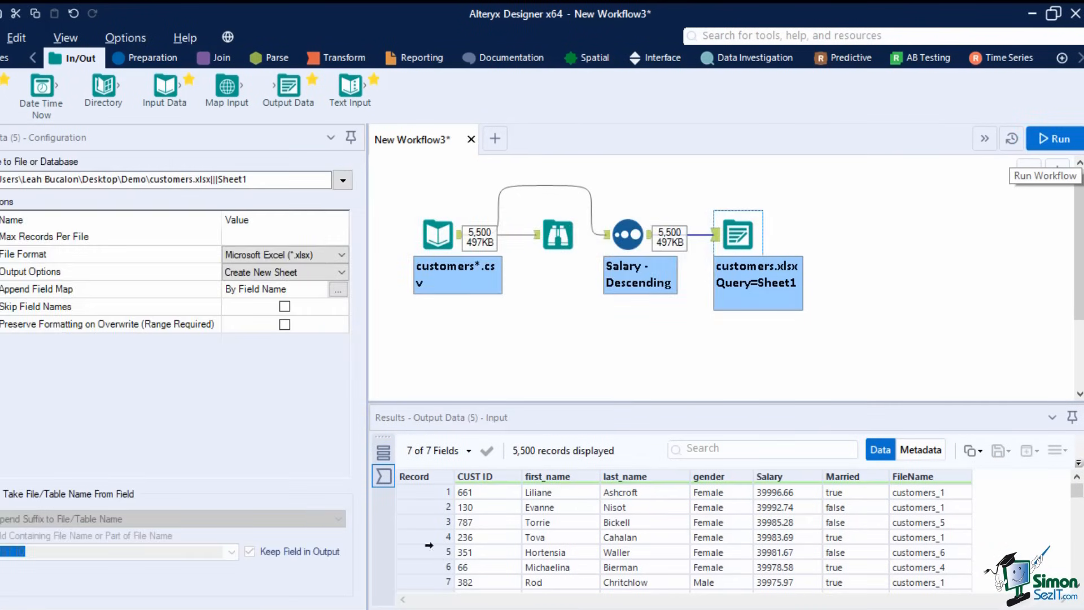
{"action": "left_click", "coordinate": [389, 609]}
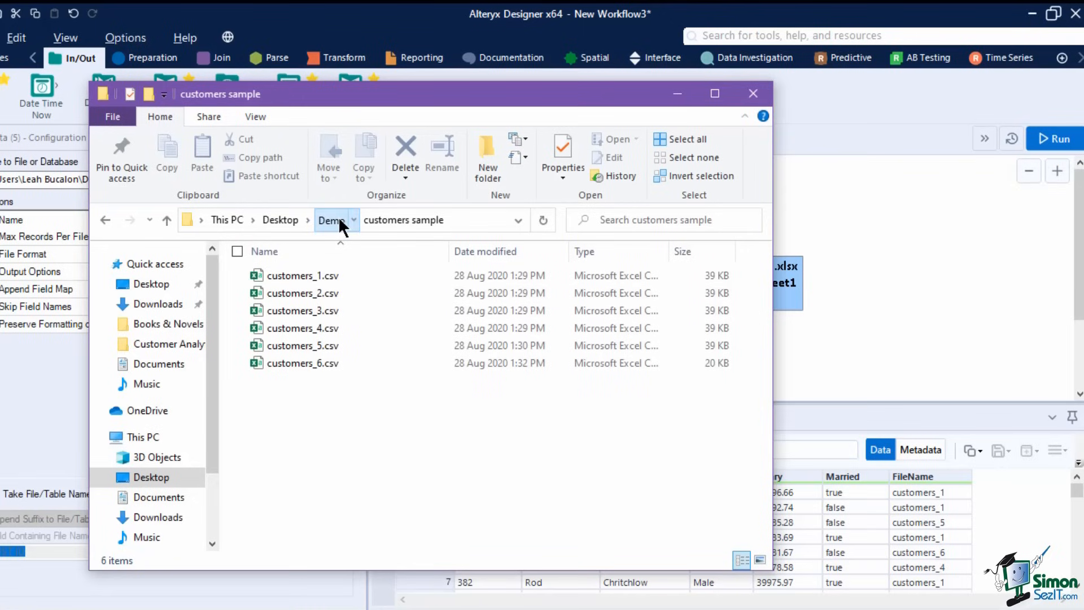
{"action": "left_click", "coordinate": [331, 219]}
{"action": "left_click", "coordinate": [315, 293]}
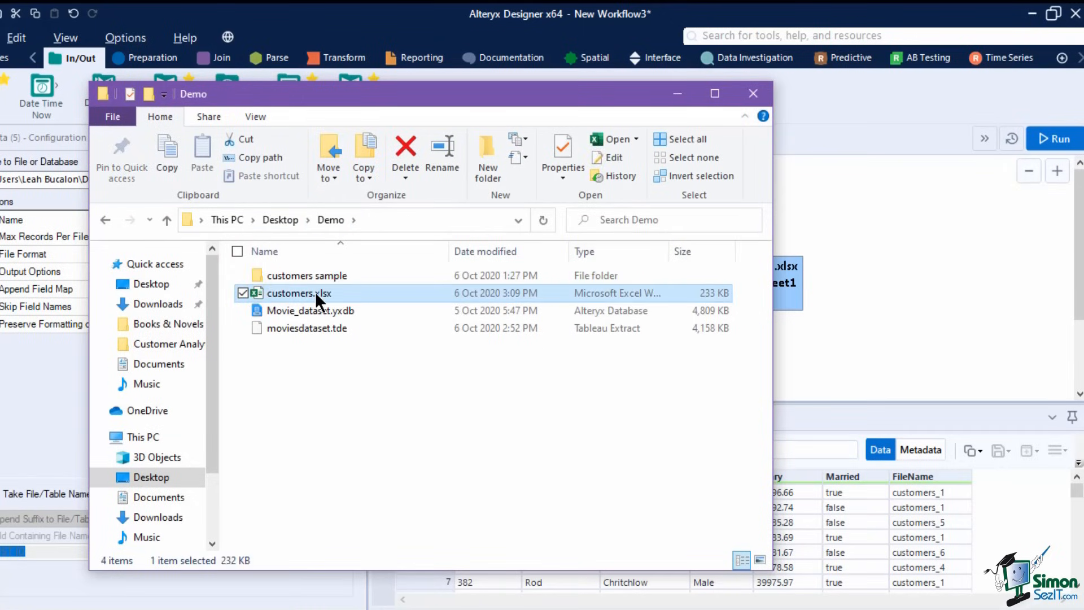
{"action": "double_click", "coordinate": [315, 292]}
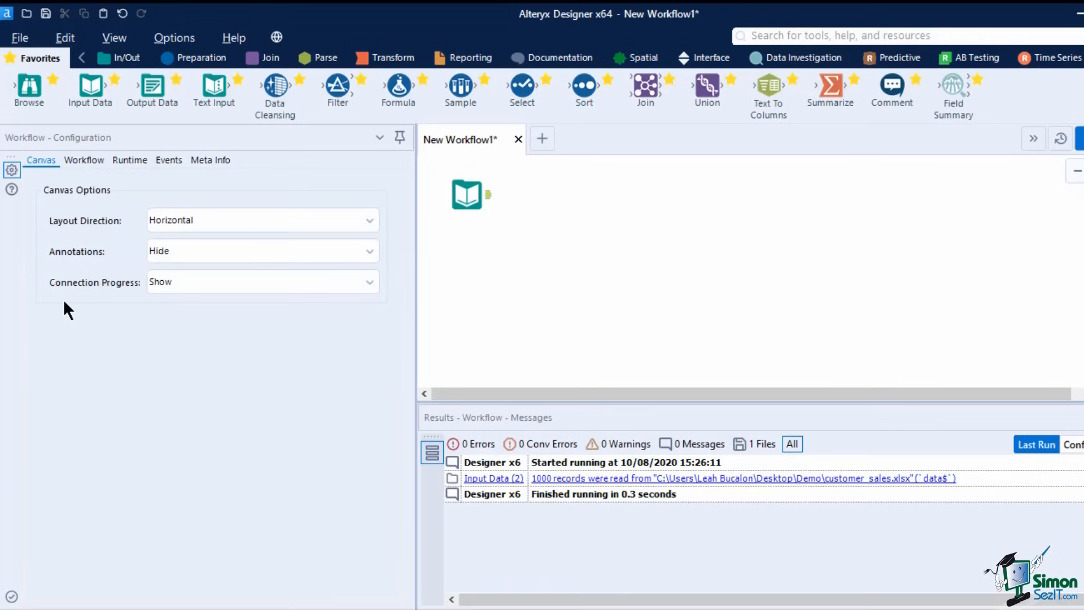
- Add a Filter tool after the Input Data tool on the canvas and connect it to the input's output
{"action": "left_click", "coordinate": [193, 57]}
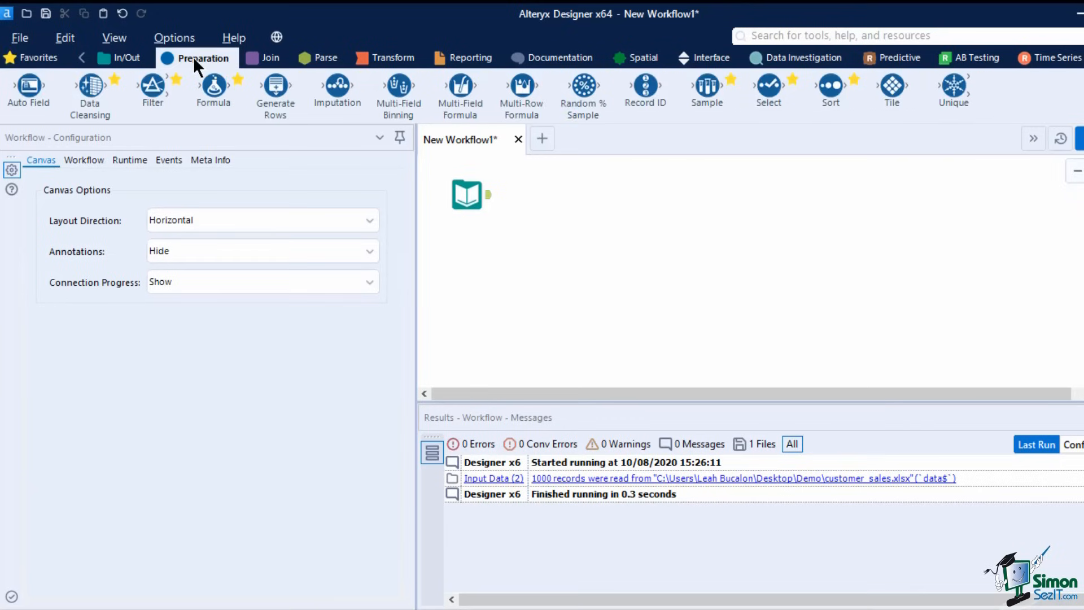
{"action": "left_click_drag", "start_coordinate": [161, 86], "coordinate": [170, 88]}
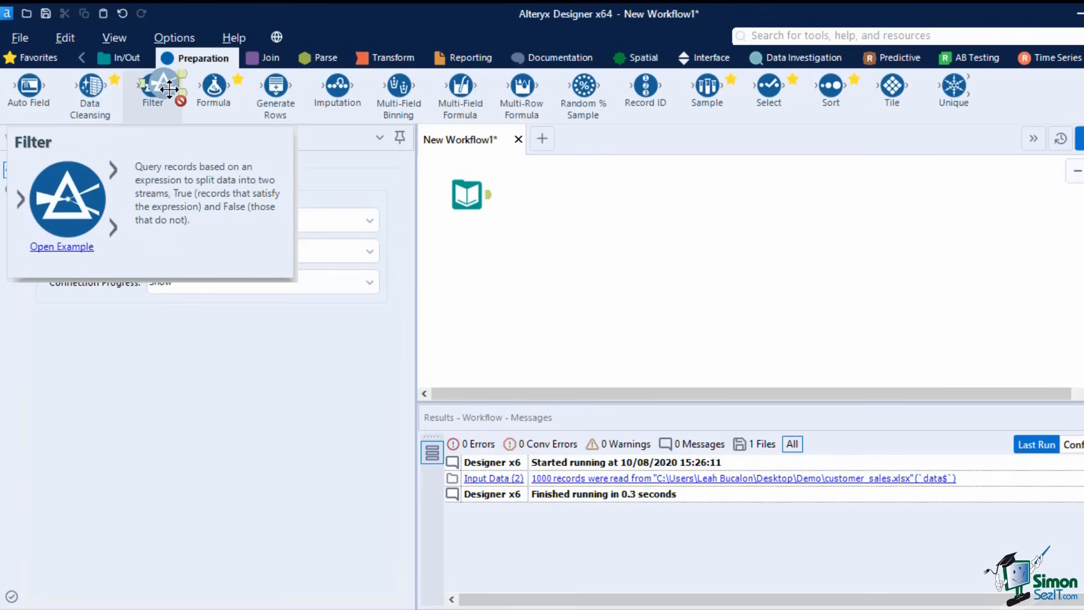
{"action": "left_click_drag", "start_coordinate": [169, 88], "coordinate": [157, 83]}
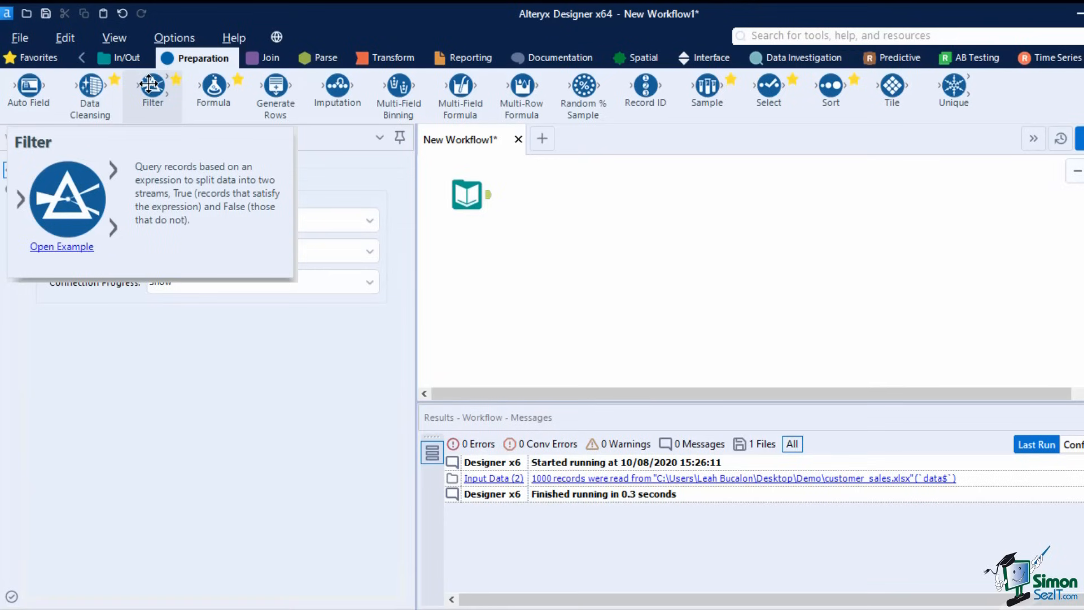
{"action": "left_click_drag", "start_coordinate": [148, 85], "coordinate": [548, 194]}
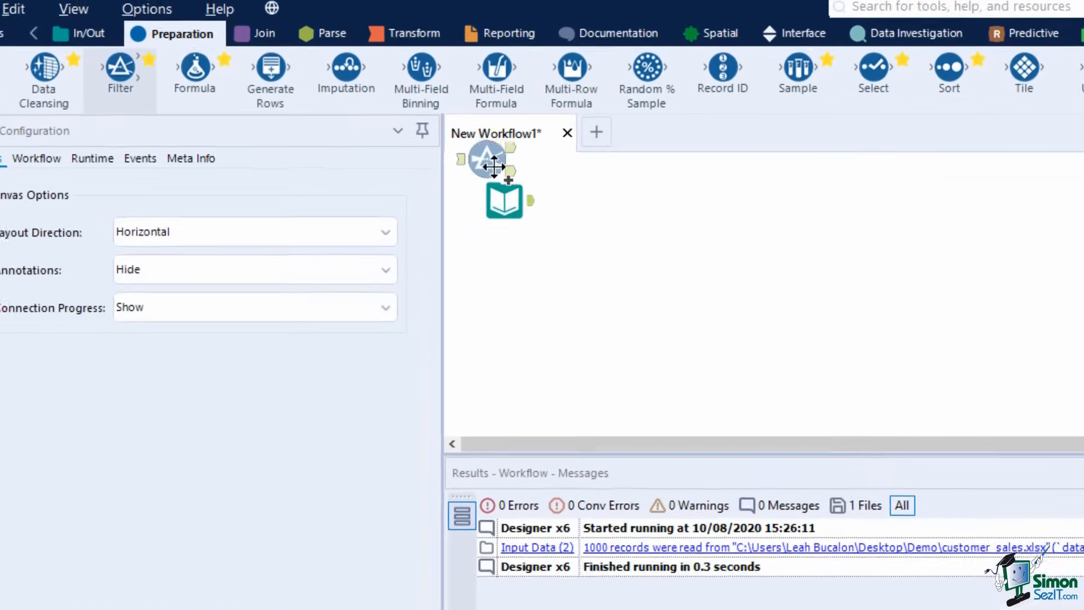
{"action": "left_click_drag", "start_coordinate": [661, 215], "coordinate": [655, 212]}
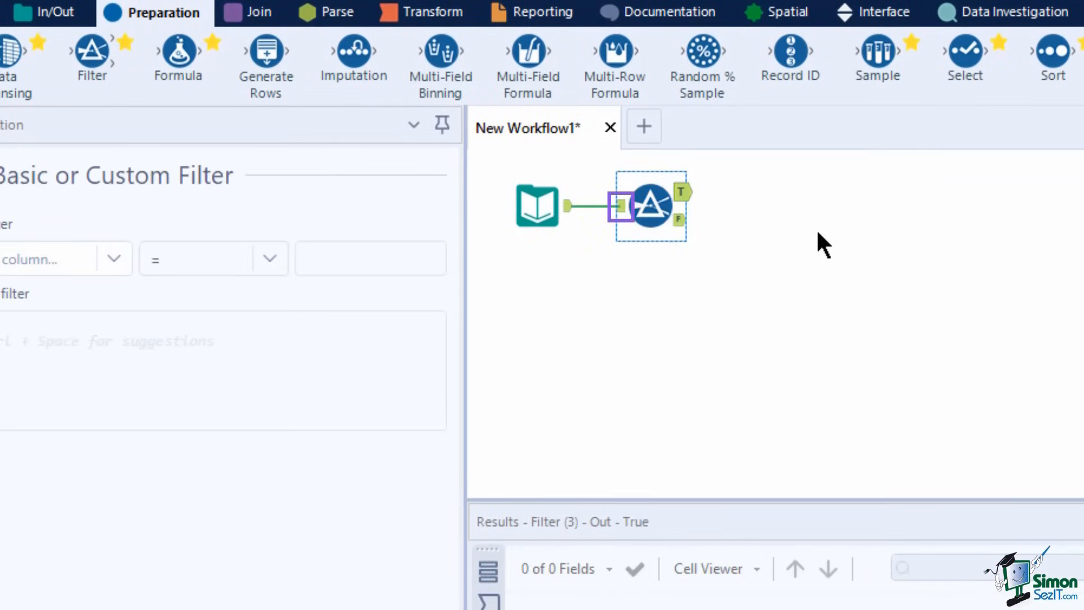
{"action": "left_click", "coordinate": [705, 231]}
{"action": "key", "text": "ctrl+r"}
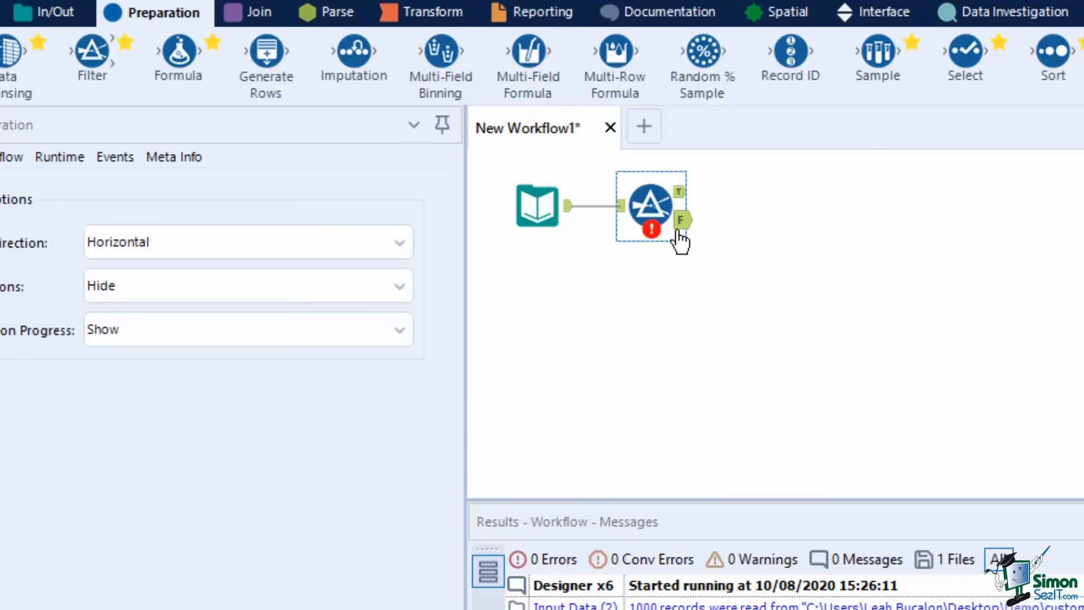
- Examine the customer_sales.xlsx records and columns output by the Input Data tool
{"action": "left_click", "coordinate": [538, 216]}
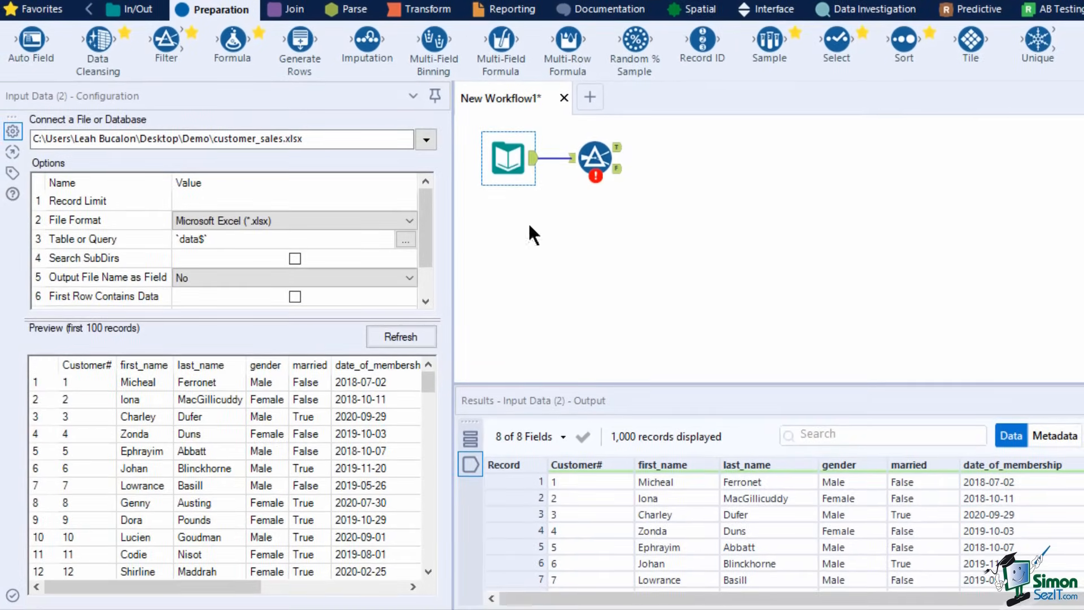
{"action": "left_click_drag", "start_coordinate": [749, 598], "coordinate": [891, 601]}
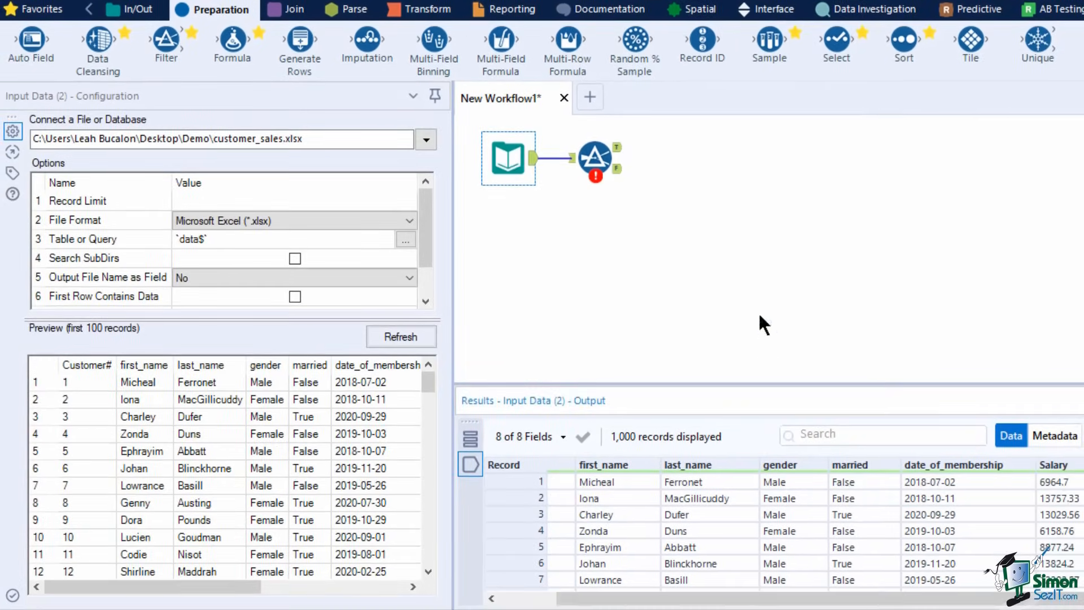
{"action": "left_click", "coordinate": [688, 184]}
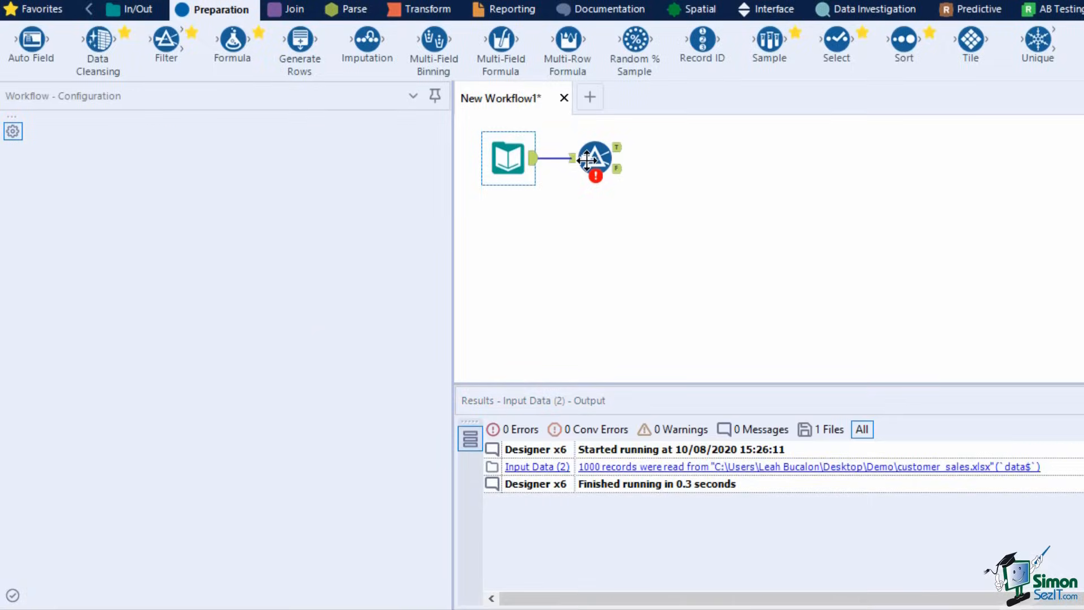
- Configure the Filter tool with a basic filter where gender Equals Female
{"action": "left_click", "coordinate": [594, 158]}
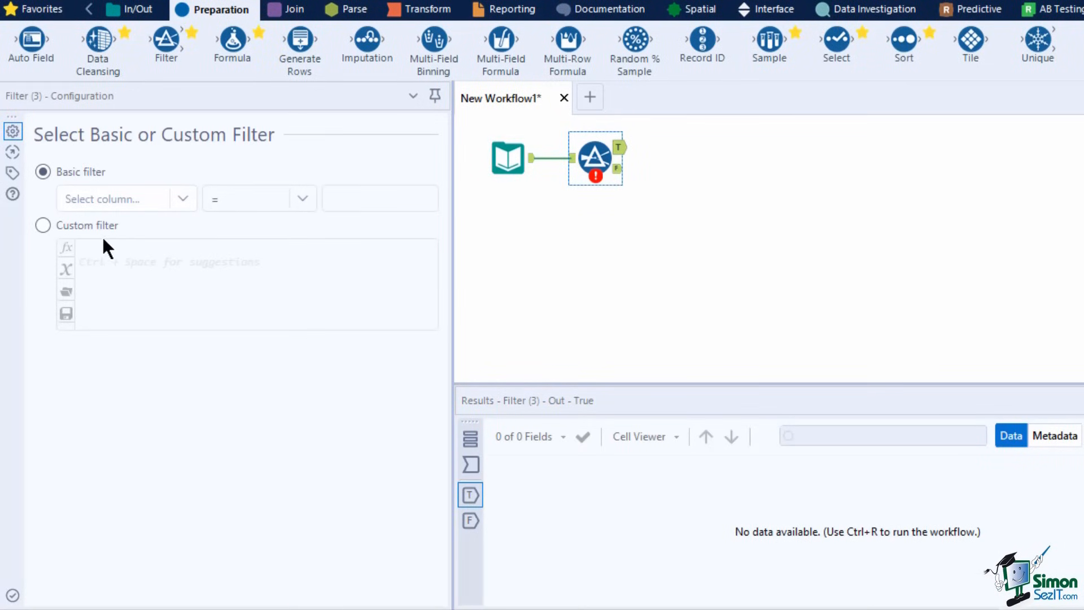
{"action": "left_click", "coordinate": [88, 227]}
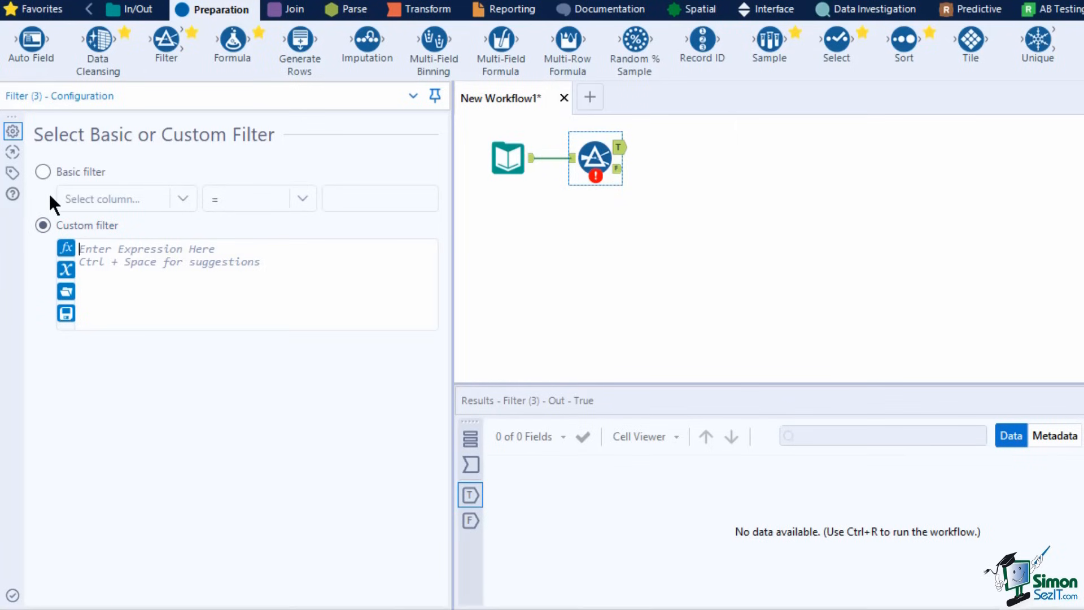
{"action": "left_click", "coordinate": [44, 173]}
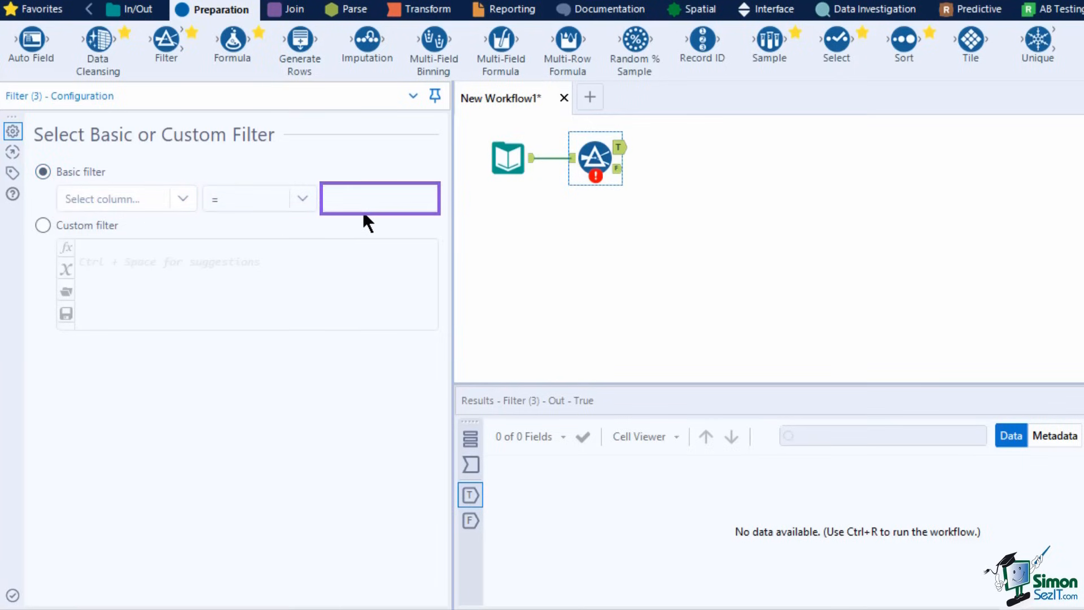
{"action": "left_click", "coordinate": [182, 199]}
{"action": "left_click", "coordinate": [145, 279]}
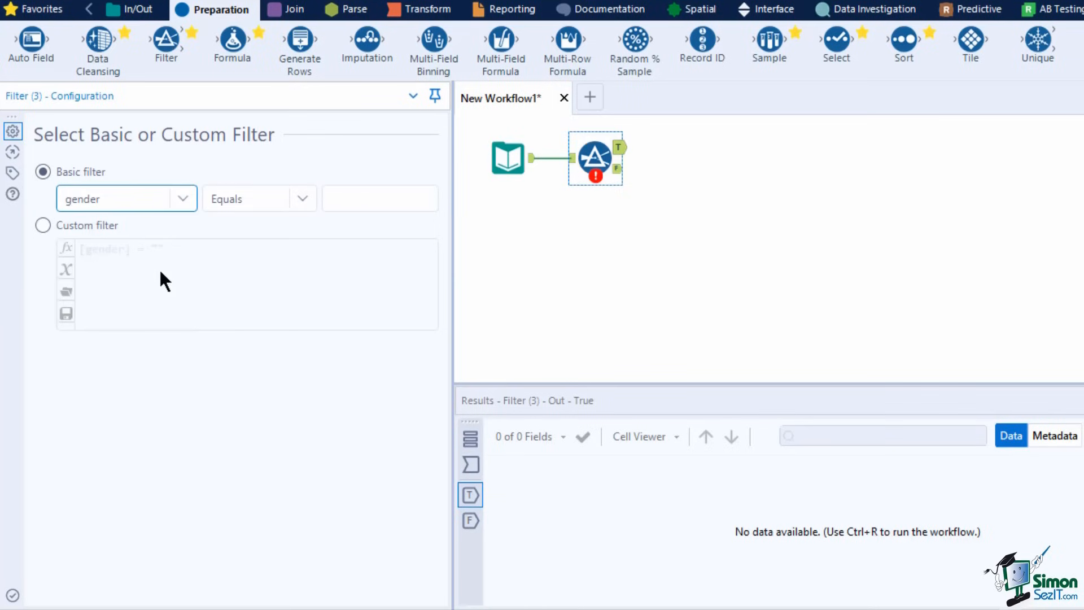
{"action": "left_click", "coordinate": [296, 201]}
{"action": "left_click", "coordinate": [296, 199]}
{"action": "left_click", "coordinate": [355, 204]}
{"action": "type", "text": "Female"}
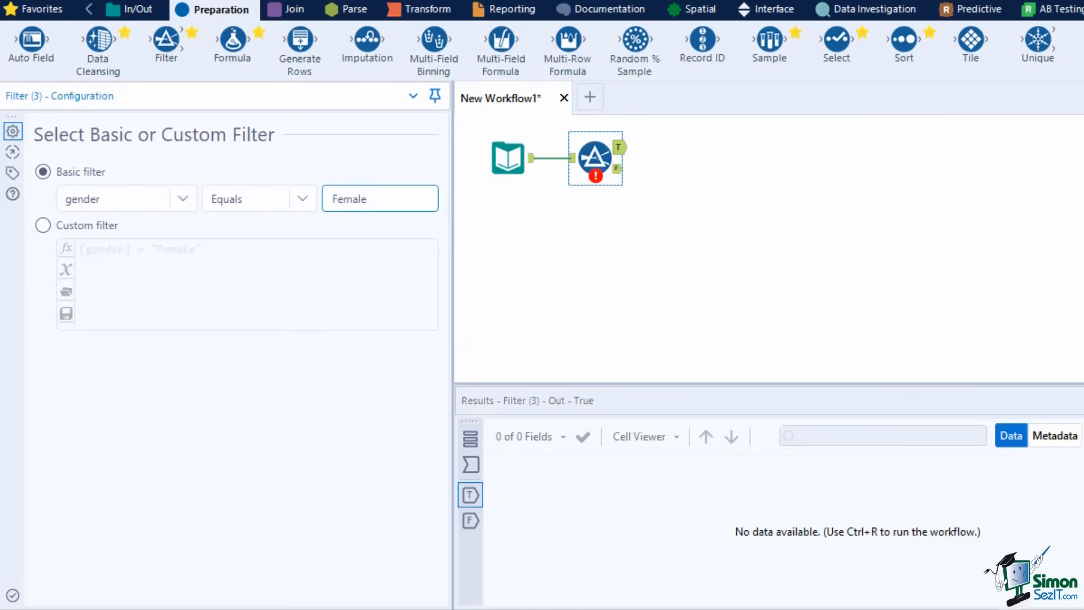
- Run the workflow and display the records in the gender filter's False output
{"action": "left_click", "coordinate": [1082, 97]}
{"action": "key", "text": "ctrl+r"}
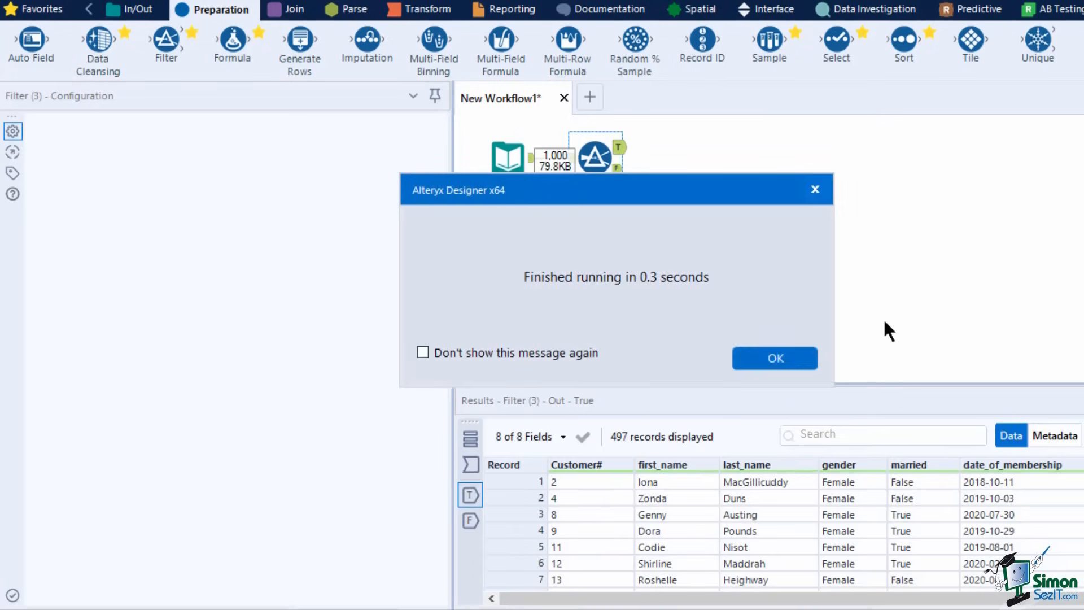
{"action": "left_click", "coordinate": [770, 366]}
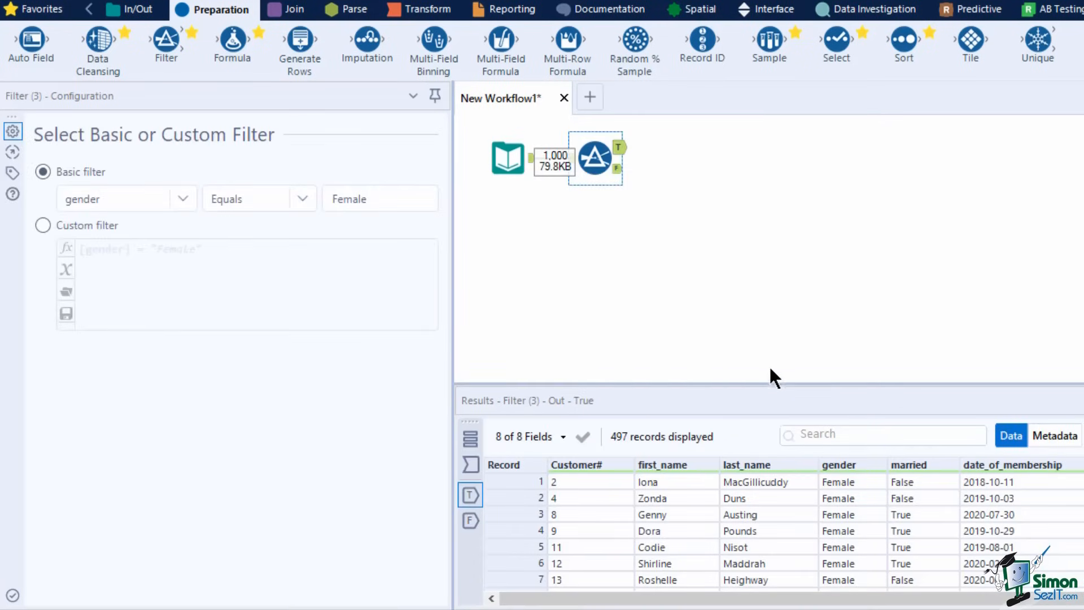
{"action": "left_click", "coordinate": [619, 172]}
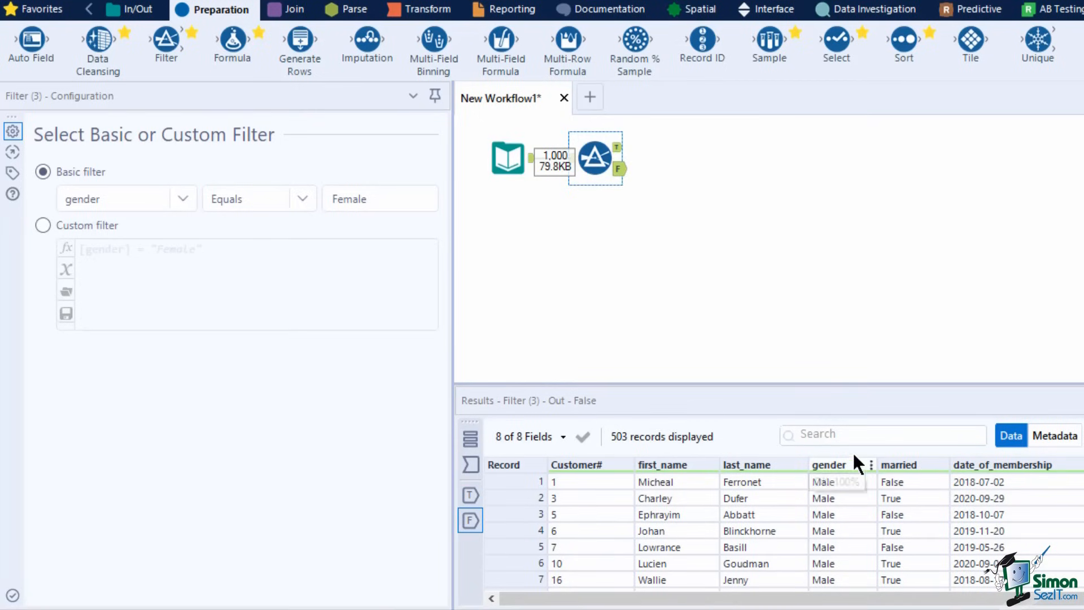
{"action": "left_click", "coordinate": [299, 203]}
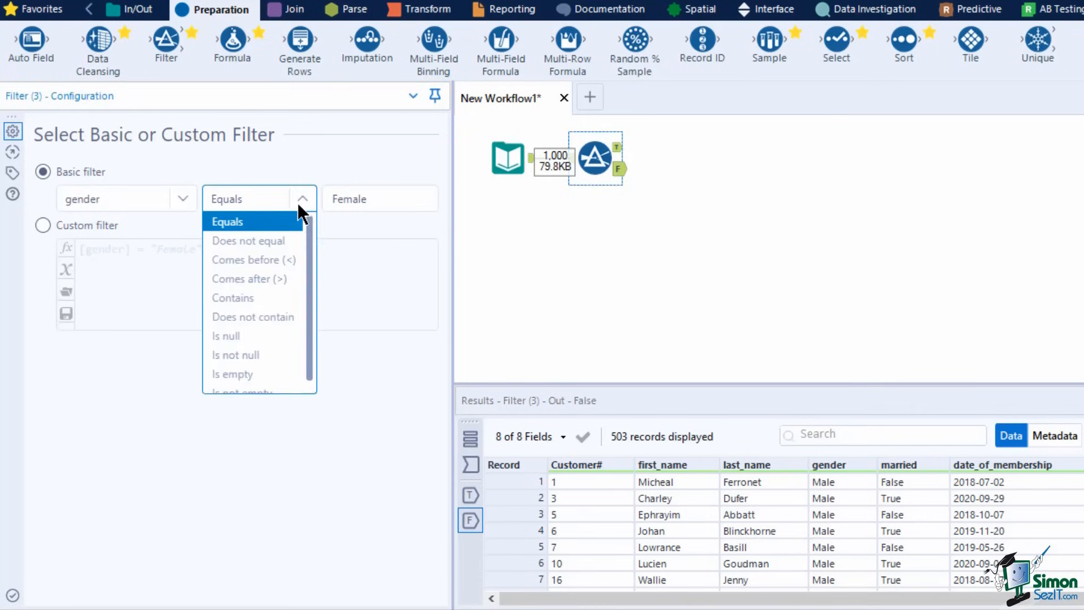
{"action": "left_click", "coordinate": [297, 202]}
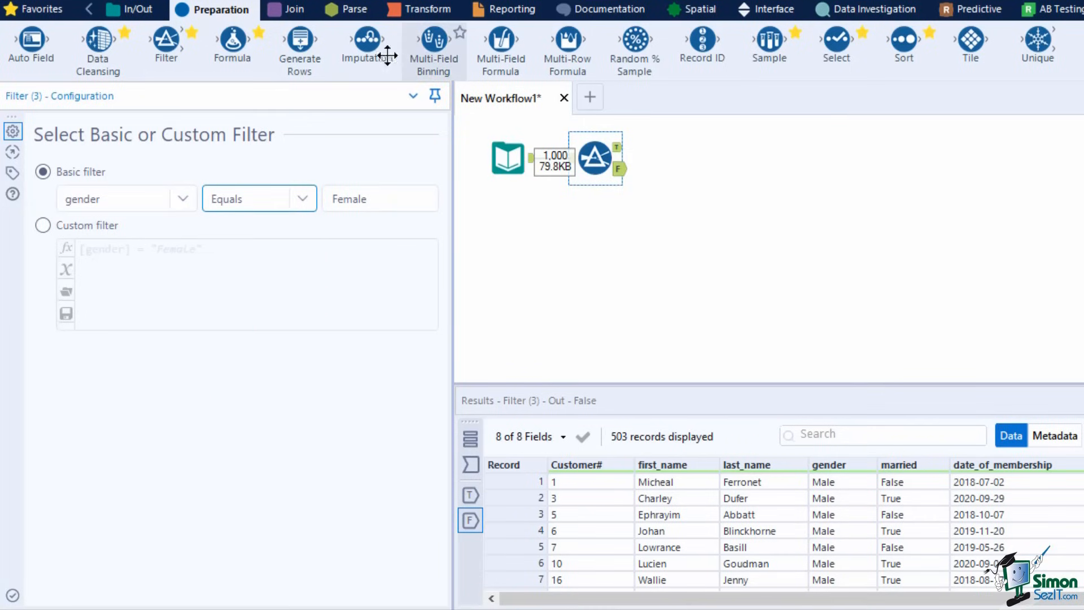
- Add a second Filter connected to the Input Data tool with the basic condition Total_Purchase > 5000, and run the workflow
{"action": "left_click_drag", "start_coordinate": [170, 40], "coordinate": [598, 244]}
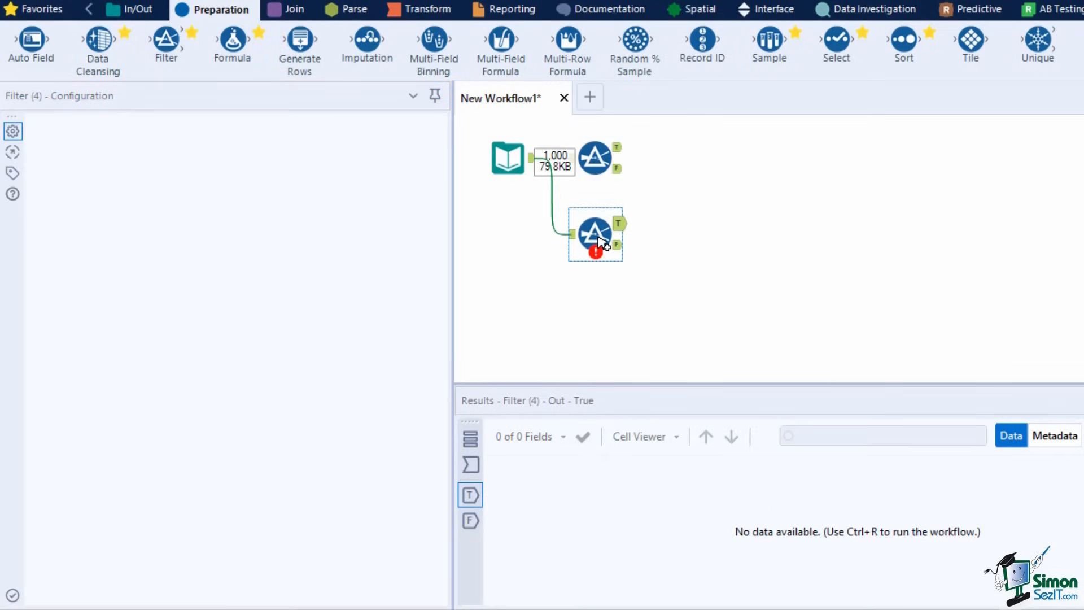
{"action": "left_click", "coordinate": [152, 192]}
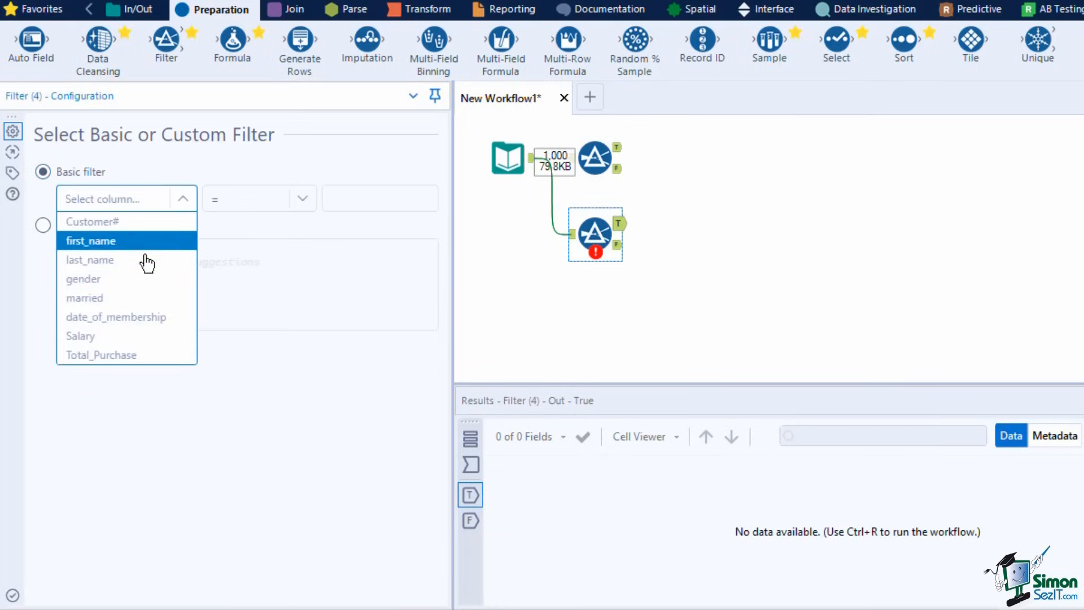
{"action": "left_click", "coordinate": [107, 356]}
{"action": "left_click", "coordinate": [292, 196]}
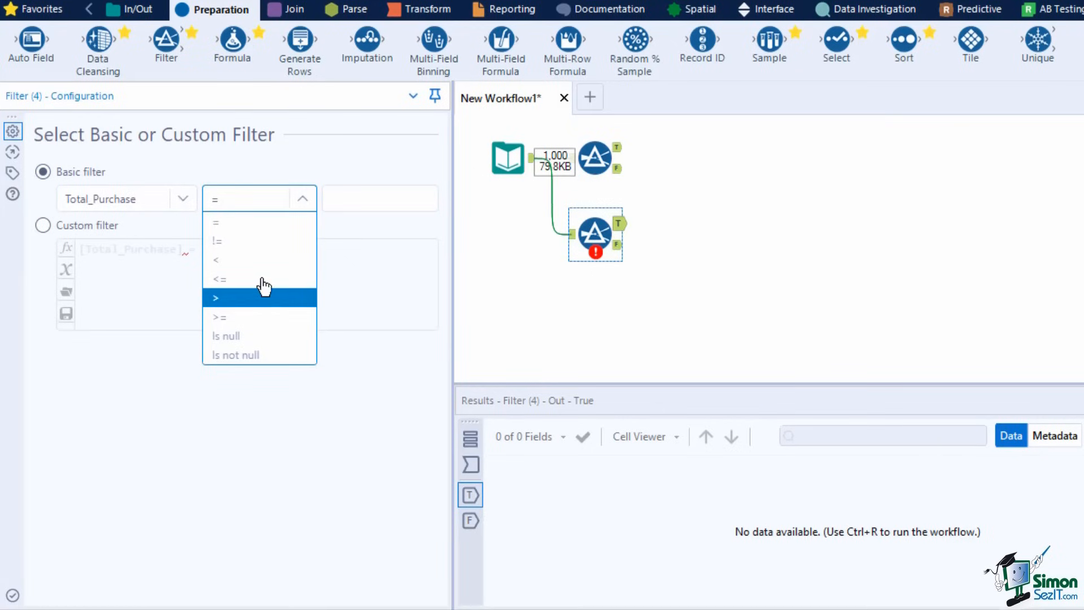
{"action": "left_click", "coordinate": [260, 298]}
{"action": "left_click", "coordinate": [357, 202]}
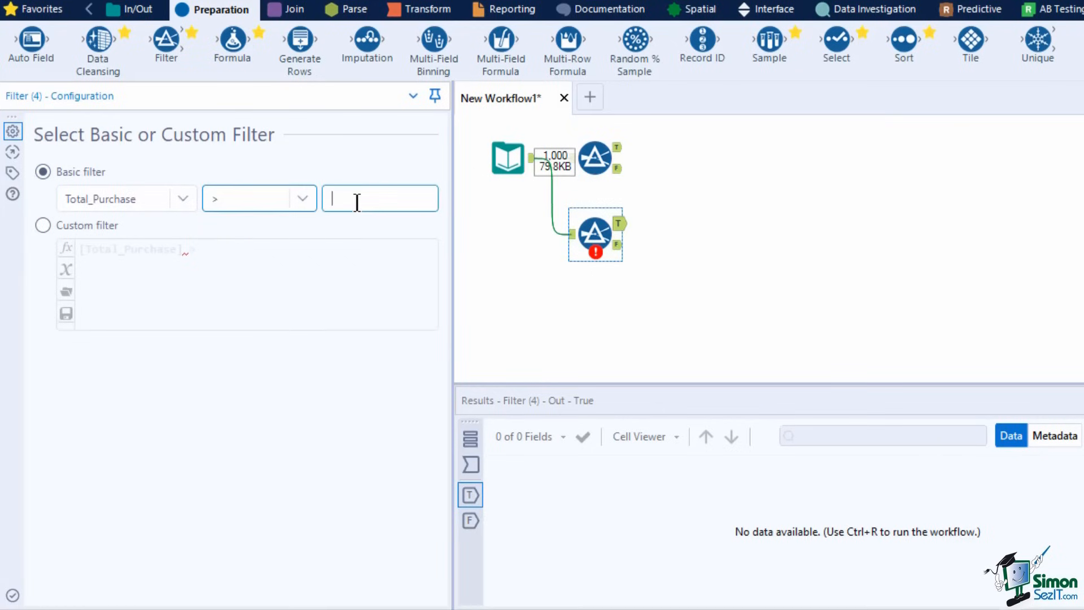
{"action": "type", "text": "5000"}
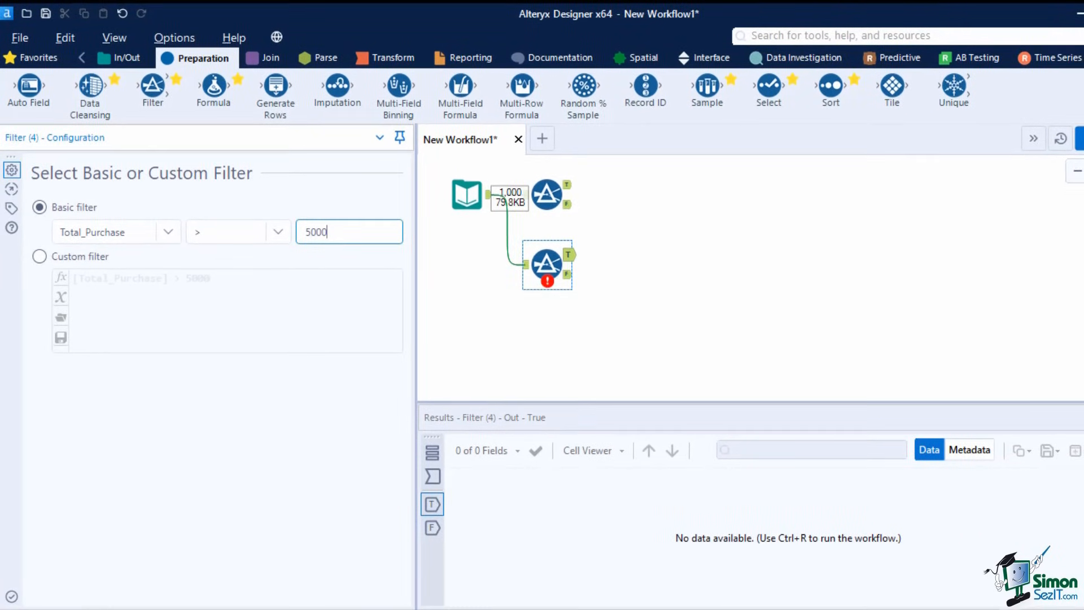
{"action": "left_click", "coordinate": [1078, 139]}
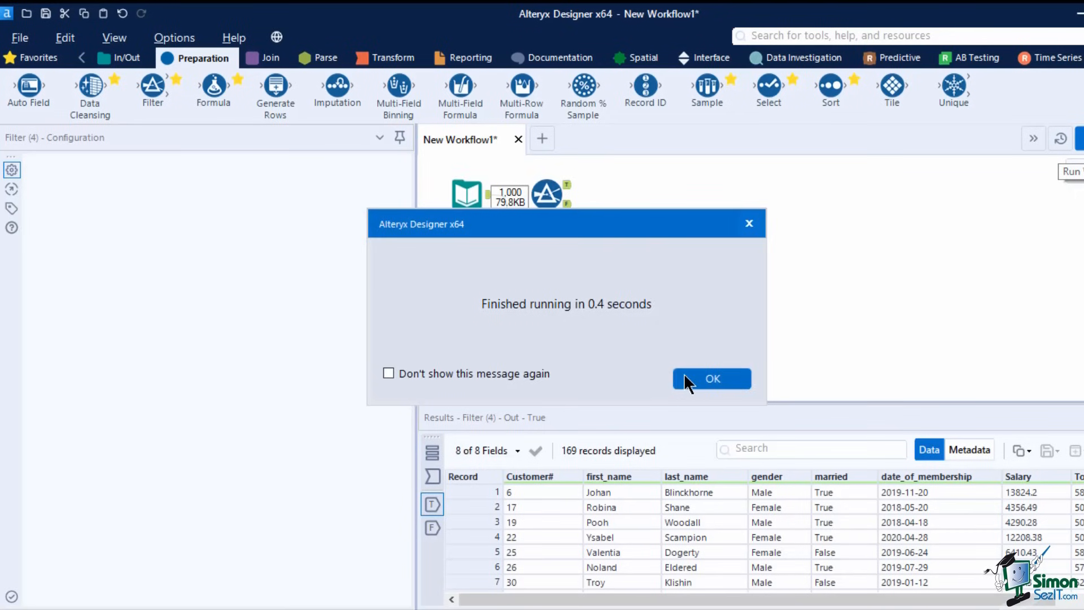
{"action": "left_click", "coordinate": [686, 375]}
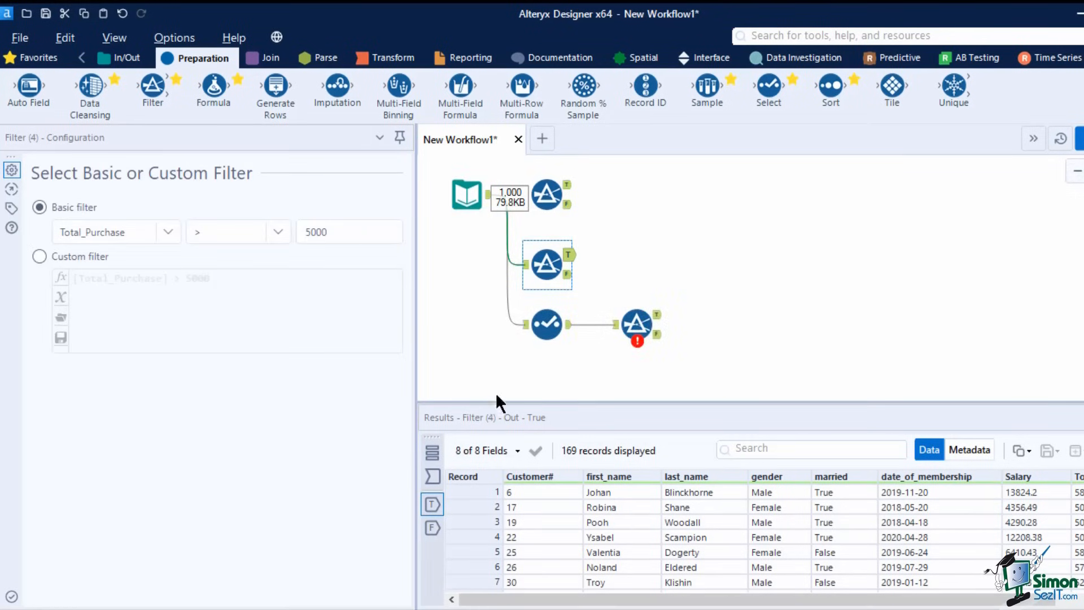
- Set the Filter connected after the Select tool to a basic Range condition on the date_of_membership column
{"action": "left_click", "coordinate": [637, 324]}
{"action": "left_click", "coordinate": [149, 231]}
{"action": "left_click", "coordinate": [96, 343]}
{"action": "left_click", "coordinate": [293, 235]}
{"action": "left_click", "coordinate": [254, 372]}
- Set the membership date range to start at 2019-01-01 and end at 2020-10-07, and apply it to the Filter
{"action": "left_click", "coordinate": [157, 279]}
{"action": "mouse_move", "coordinate": [138, 279]}
{"action": "left_mouse_down"}
{"action": "mouse_move", "coordinate": [128, 279]}
{"action": "mouse_move", "coordinate": [145, 279]}
{"action": "left_mouse_up"}
{"action": "type", "text": "18"}
{"action": "key", "text": "BackSpace"}
{"action": "type", "text": "9-01"}
{"action": "left_click", "coordinate": [182, 280]}
{"action": "key", "text": "BackSpace"}
{"action": "key", "text": "BackSpace"}
{"action": "type", "text": "01"}
{"action": "left_click", "coordinate": [333, 280]}
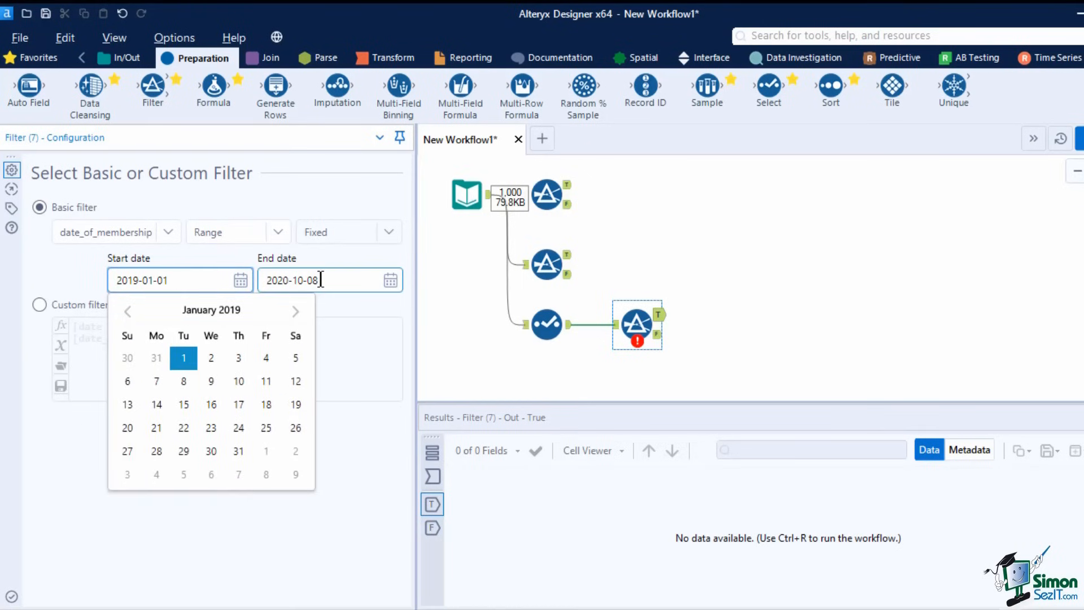
{"action": "key", "text": "BackSpace"}
{"action": "type", "text": "7"}
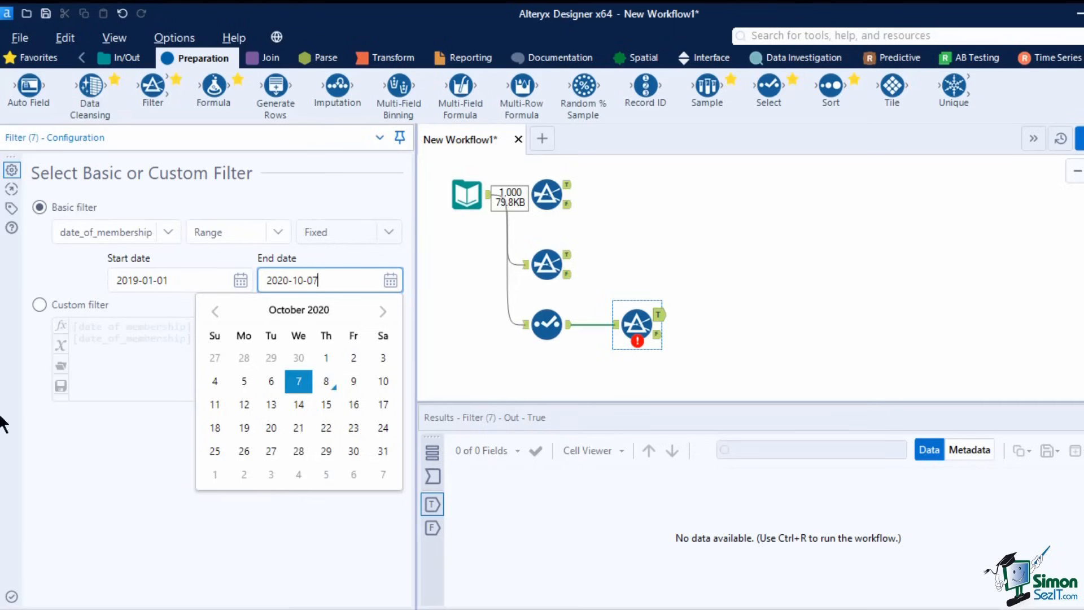
{"action": "left_click", "coordinate": [447, 367]}
{"action": "left_click", "coordinate": [637, 324]}
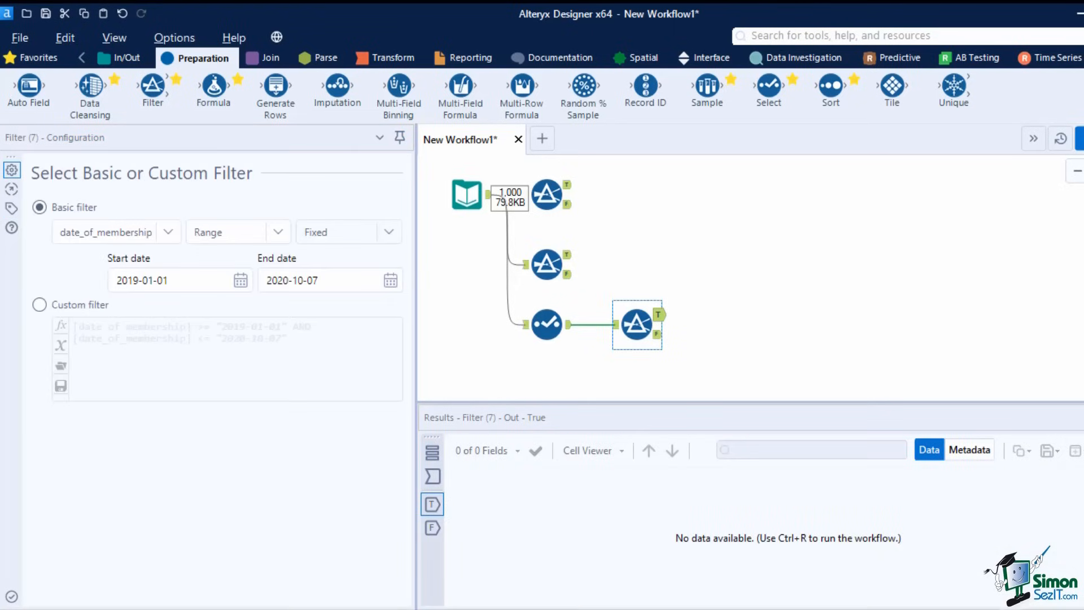
- Change the date_of_membership filter's operator to = and view its fixed and dynamic date options
{"action": "left_click", "coordinate": [275, 232]}
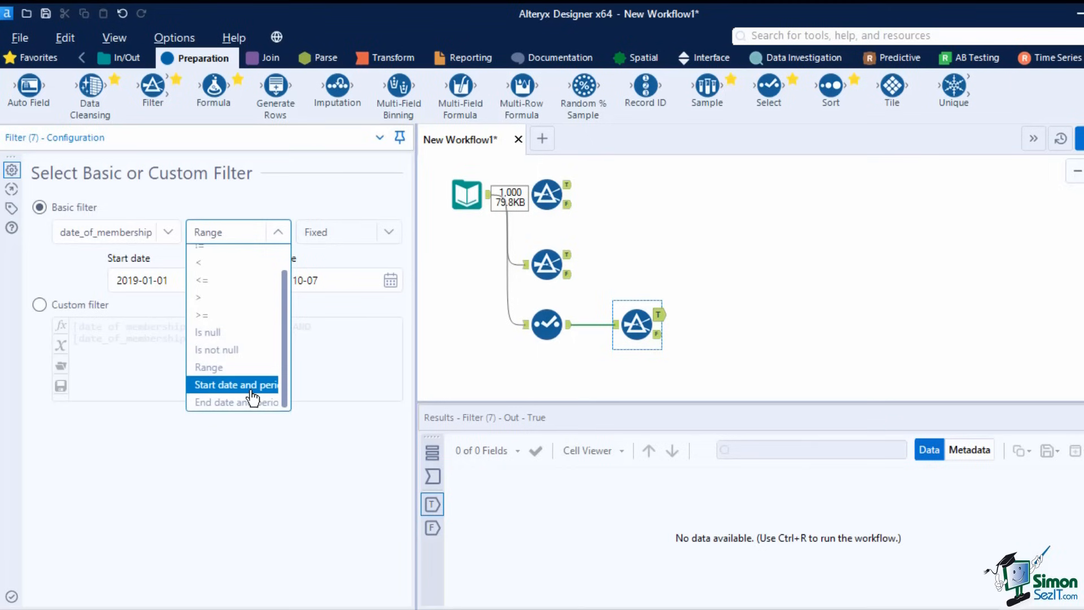
{"action": "scroll", "coordinate": [251, 407], "scroll_direction": "down", "scroll_amount": 1}
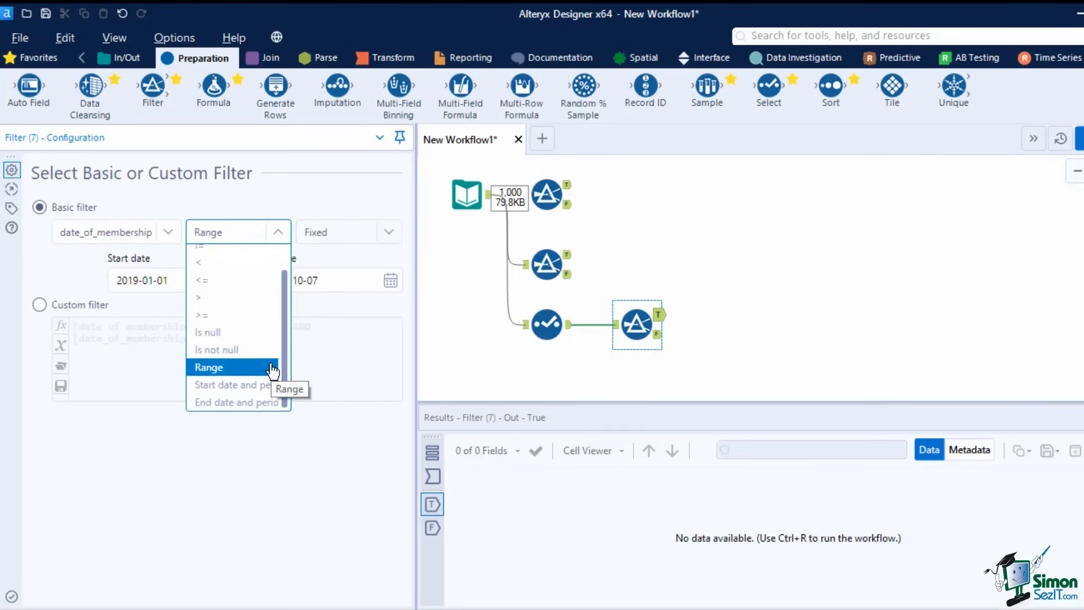
{"action": "scroll", "coordinate": [262, 356], "scroll_direction": "up", "scroll_amount": 1}
{"action": "left_click", "coordinate": [229, 259]}
{"action": "left_click", "coordinate": [329, 233]}
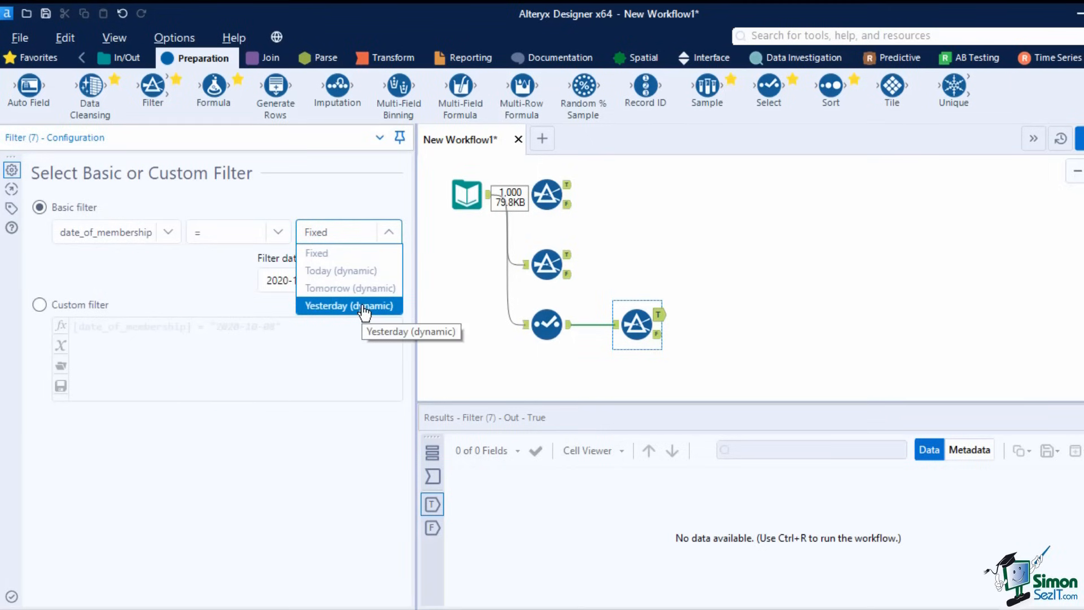
{"action": "left_click", "coordinate": [391, 206]}
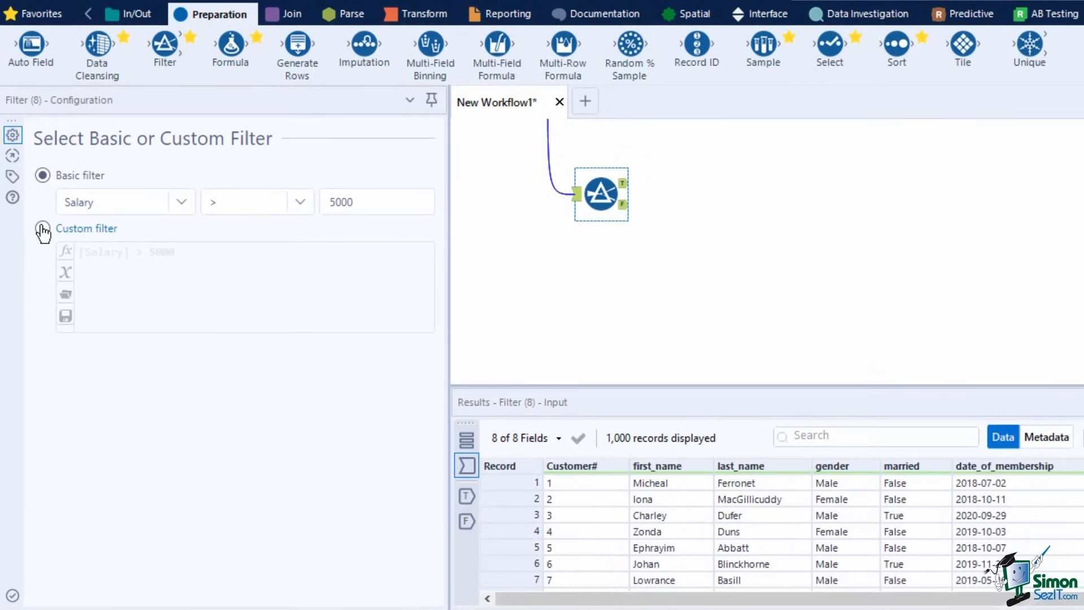
- Switch the Salary filter to a custom filter and build the expression [Salary] > 5000 AND [married]=0
{"action": "left_click", "coordinate": [43, 229]}
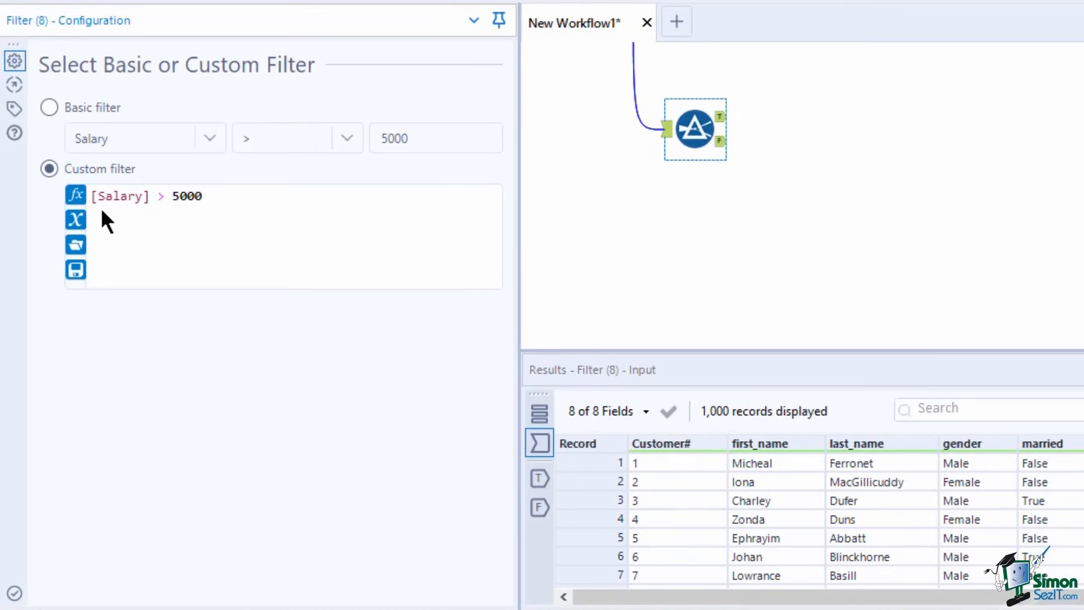
{"action": "key", "text": "Return"}
{"action": "left_click", "coordinate": [77, 219]}
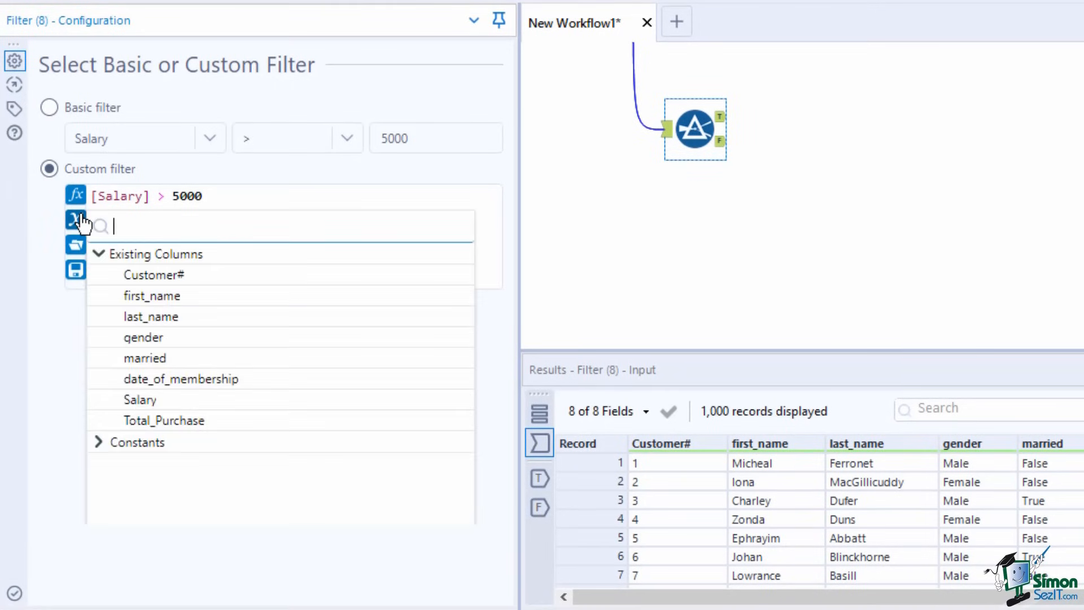
{"action": "left_click", "coordinate": [170, 357]}
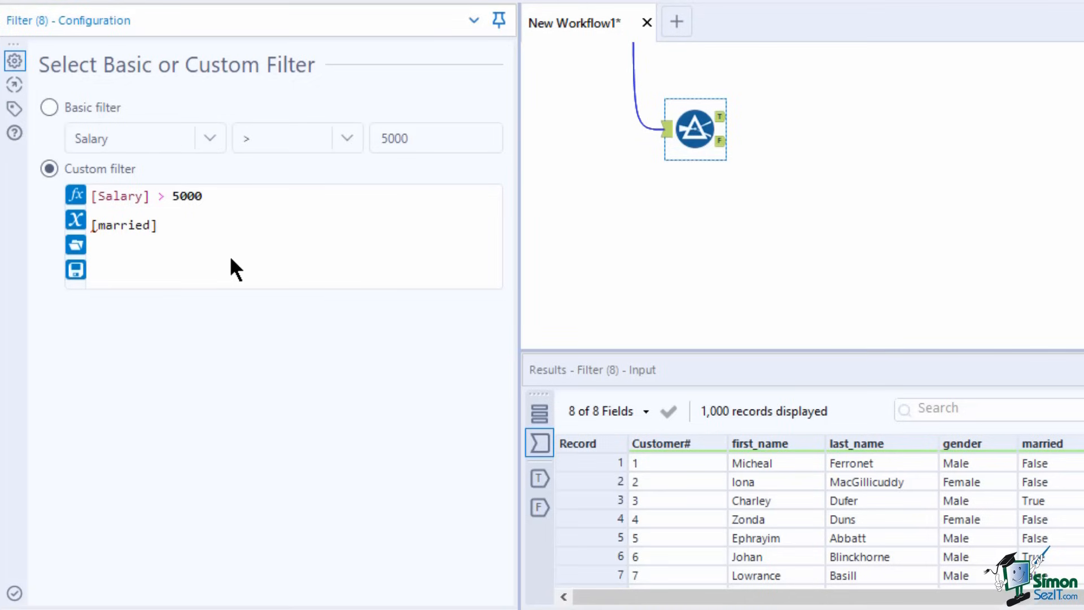
{"action": "type", "text": "=0"}
{"action": "left_click", "coordinate": [77, 196]}
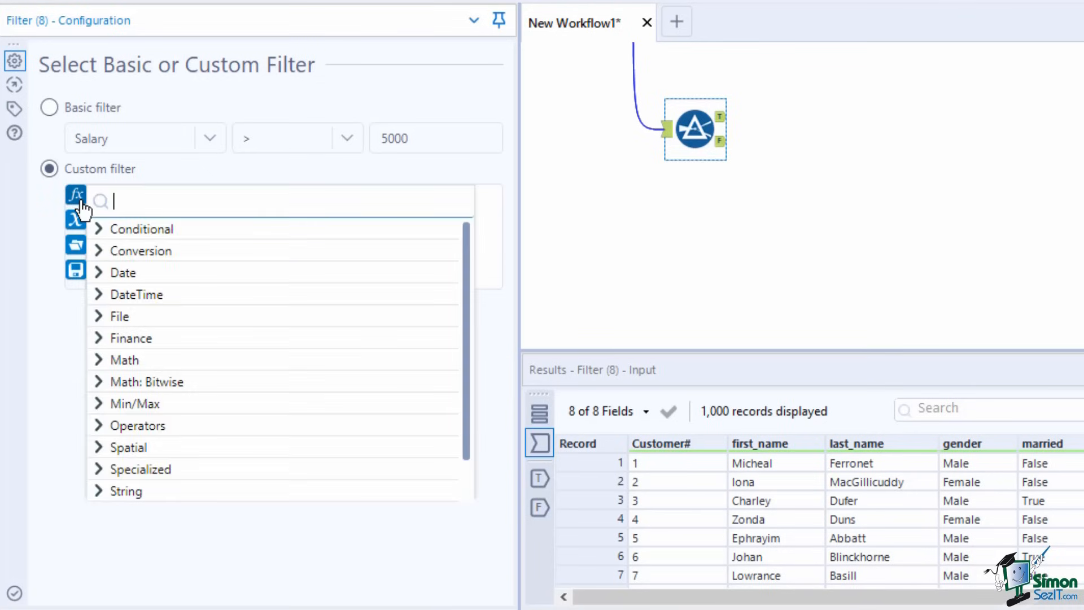
{"action": "left_click", "coordinate": [143, 435]}
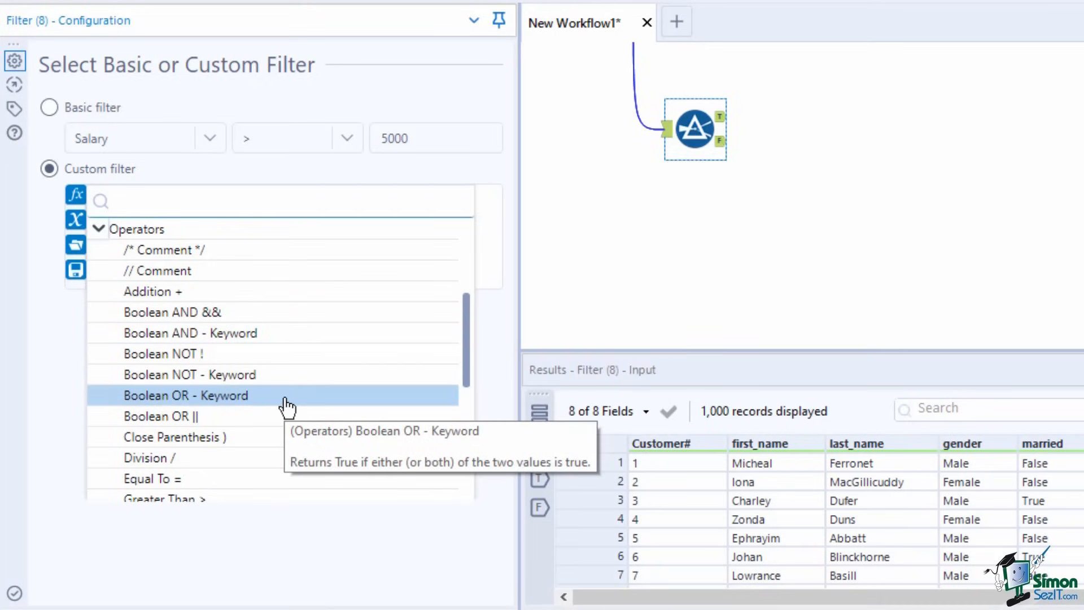
{"action": "left_click", "coordinate": [279, 333]}
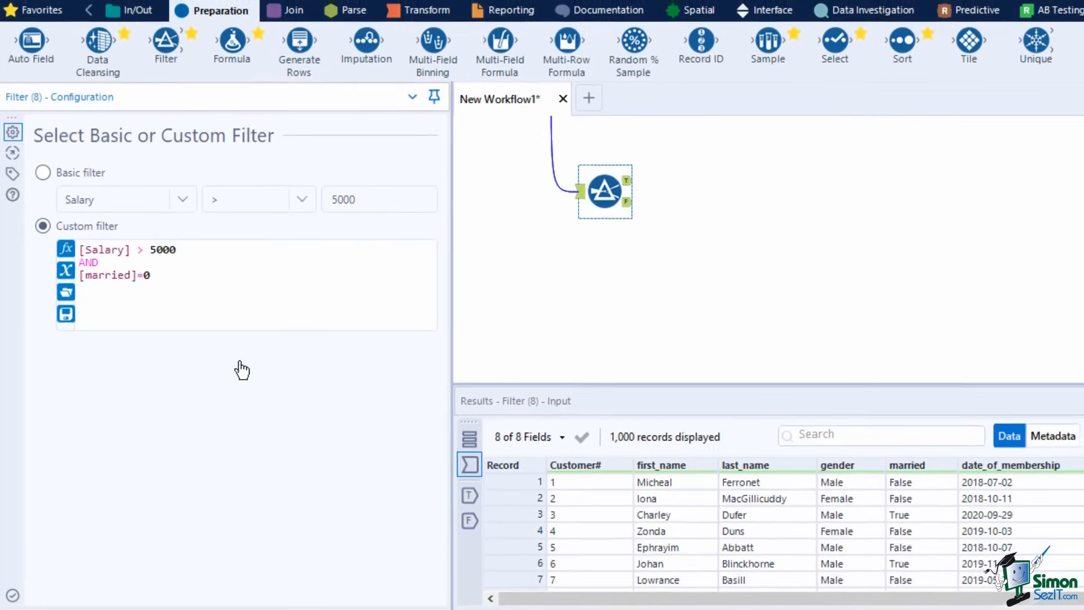
- Run the workflow and inspect the custom filter's True and False output records
{"action": "left_click", "coordinate": [1078, 139]}
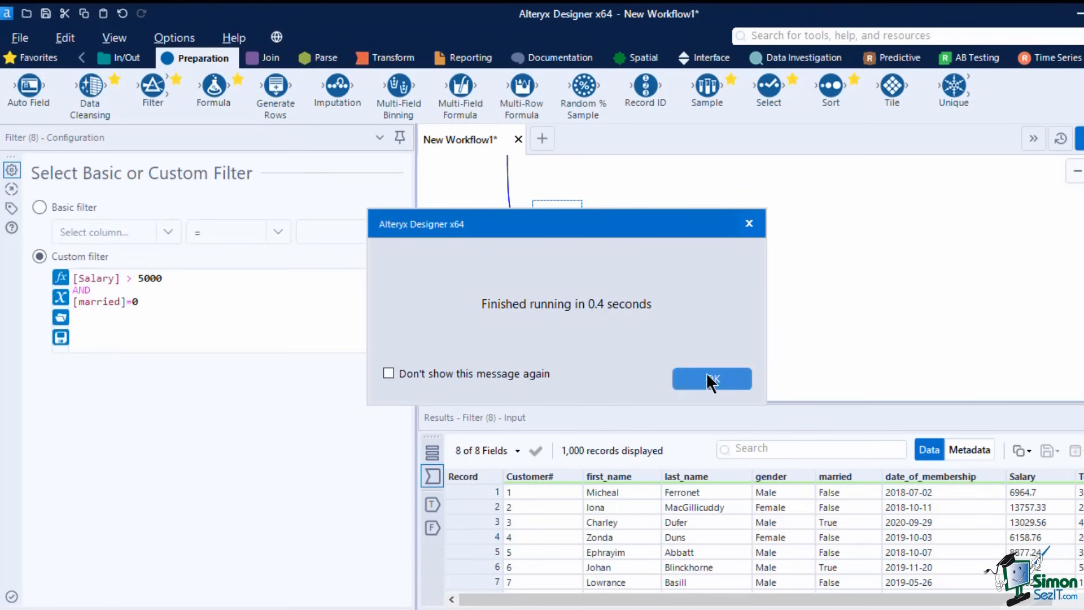
{"action": "left_click", "coordinate": [707, 375]}
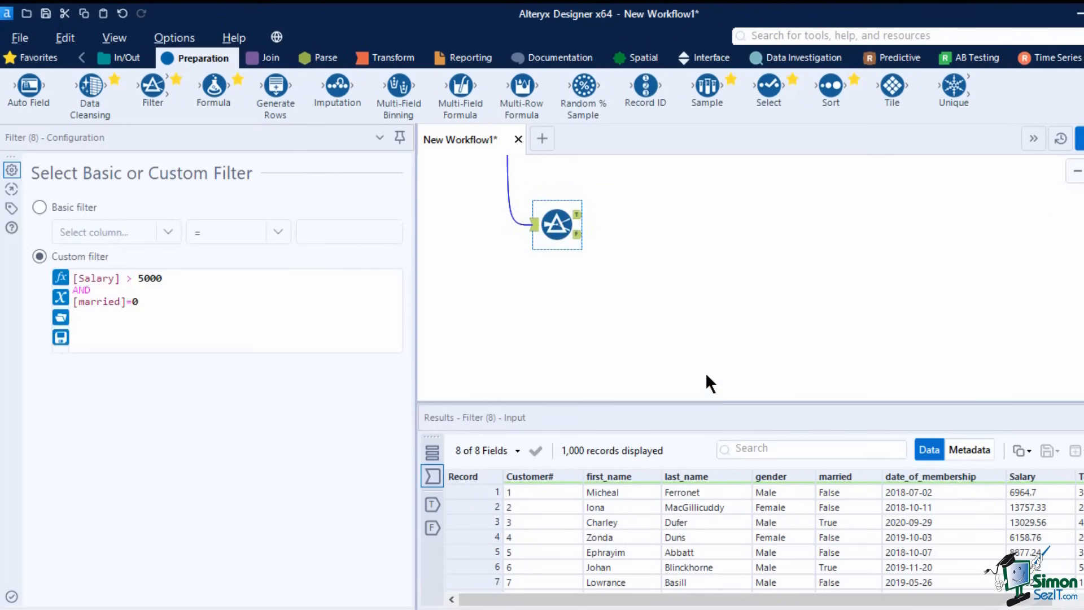
{"action": "left_click_drag", "start_coordinate": [775, 601], "coordinate": [808, 603]}
{"action": "left_click", "coordinate": [576, 214]}
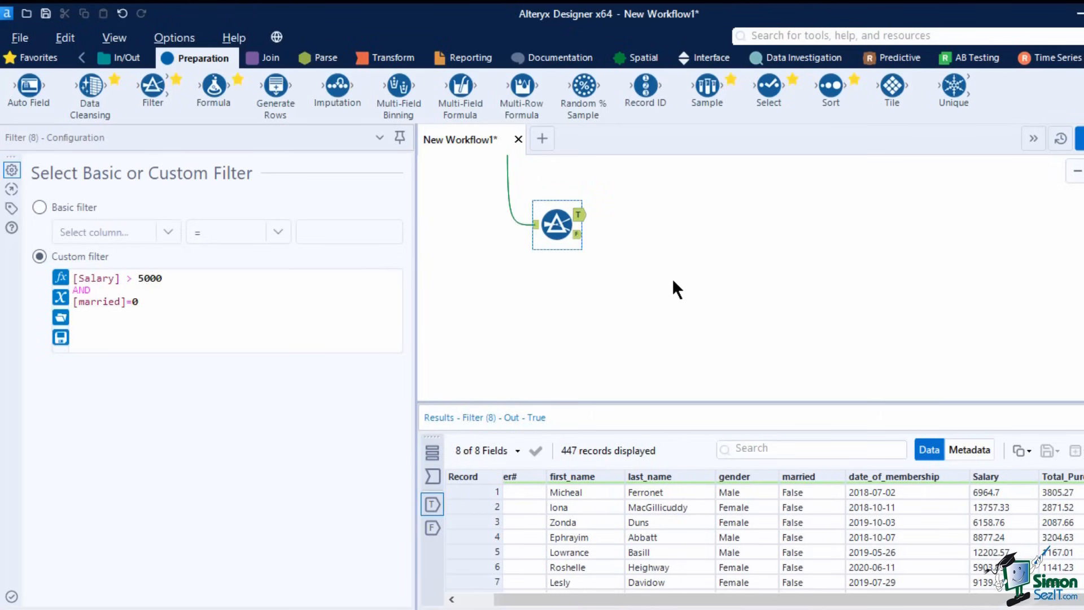
{"action": "left_click", "coordinate": [578, 235]}
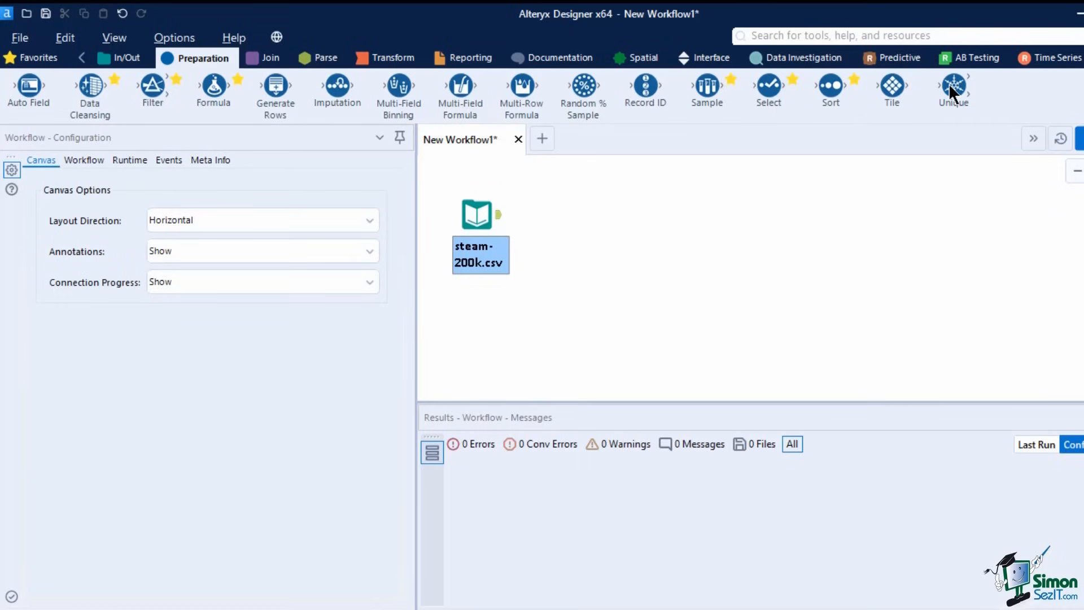
- Add a Unique tool connected to the steam-200k.csv input, and view its duplicates output and column configuration
{"action": "mouse_move", "coordinate": [949, 83]}
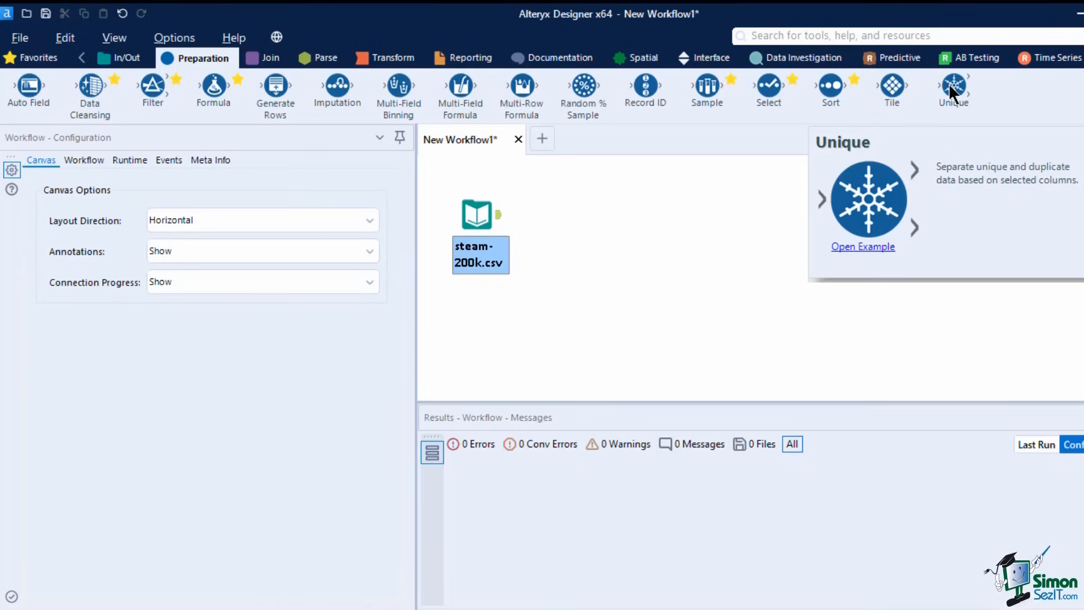
{"action": "left_click_drag", "start_coordinate": [950, 86], "coordinate": [574, 219]}
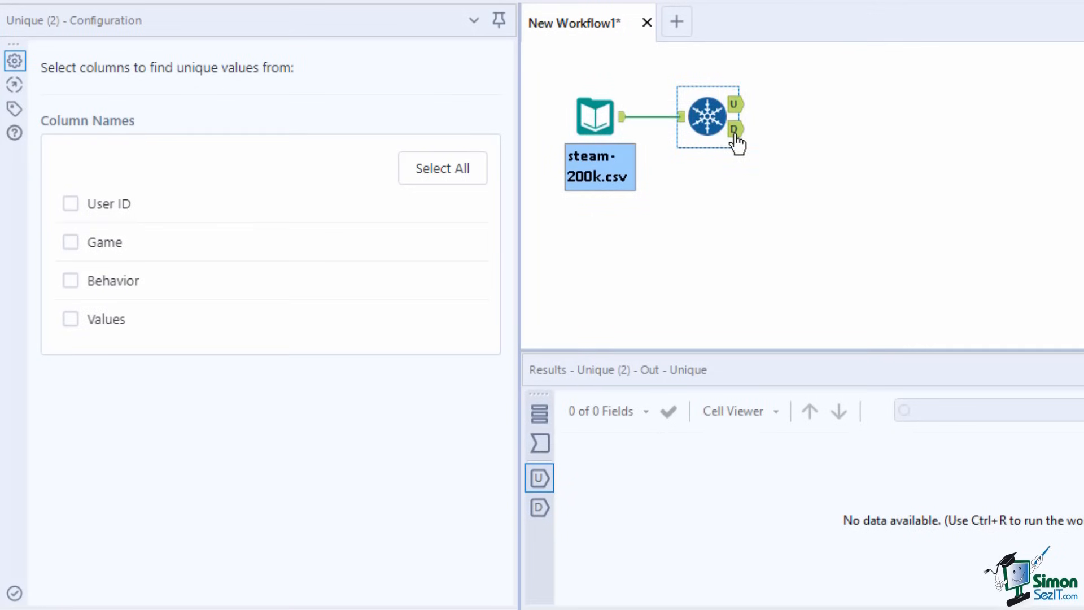
{"action": "left_click", "coordinate": [734, 128]}
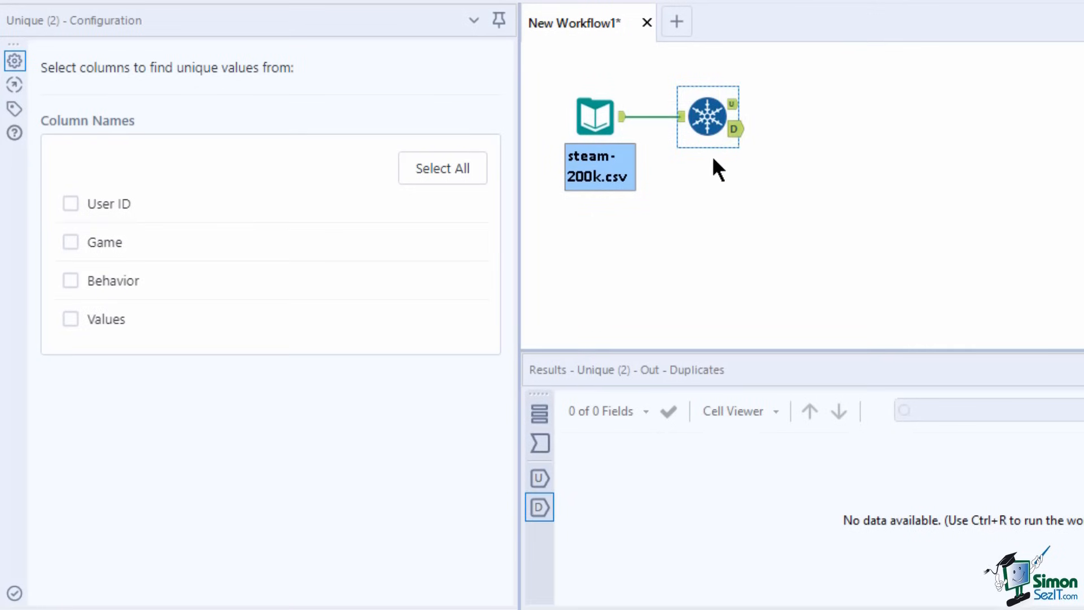
{"action": "left_click", "coordinate": [699, 164]}
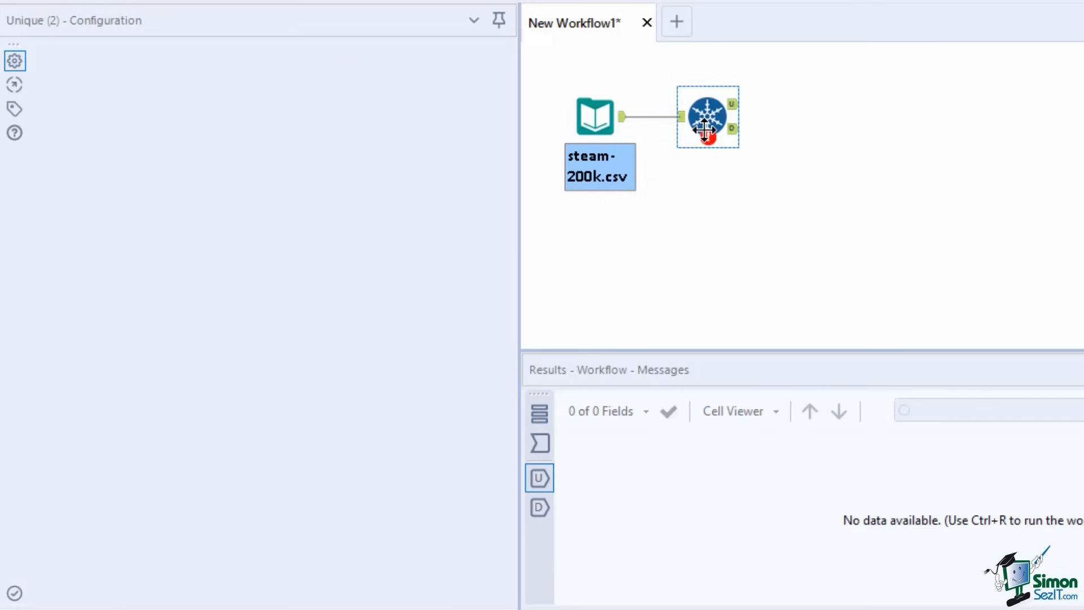
{"action": "left_click", "coordinate": [704, 129]}
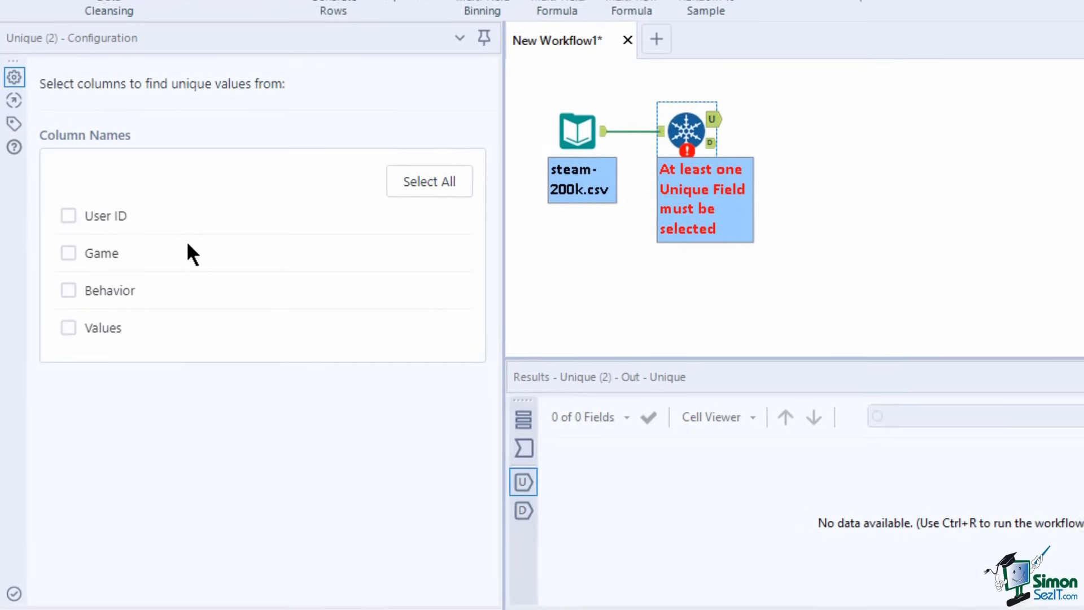
- Preview the steam-200k.csv data, select User ID as the Unique tool's column, and run the workflow
{"action": "left_click", "coordinate": [578, 130]}
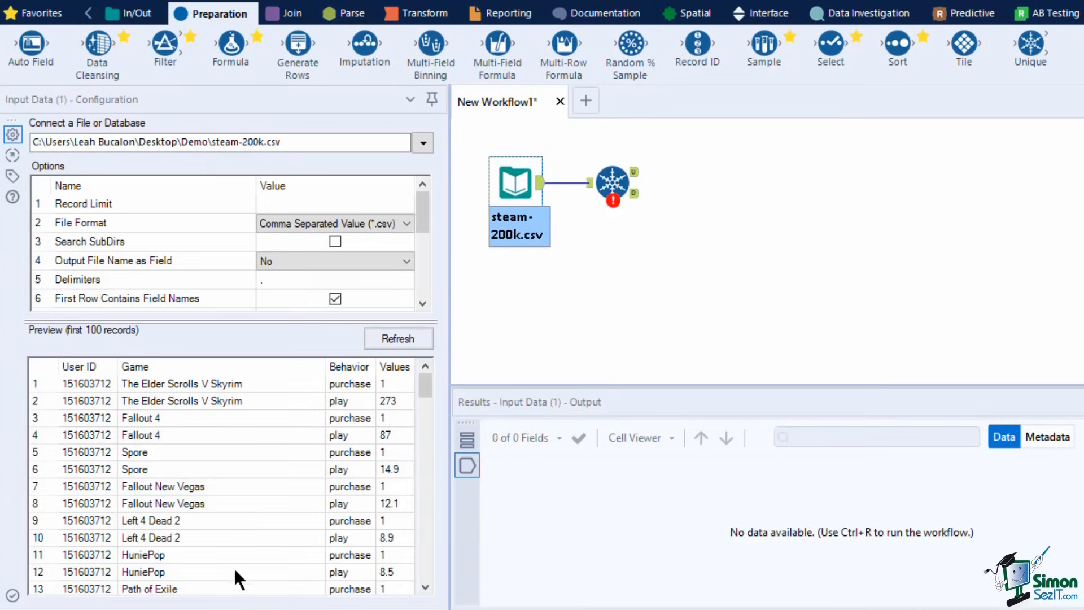
{"action": "left_click", "coordinate": [608, 192]}
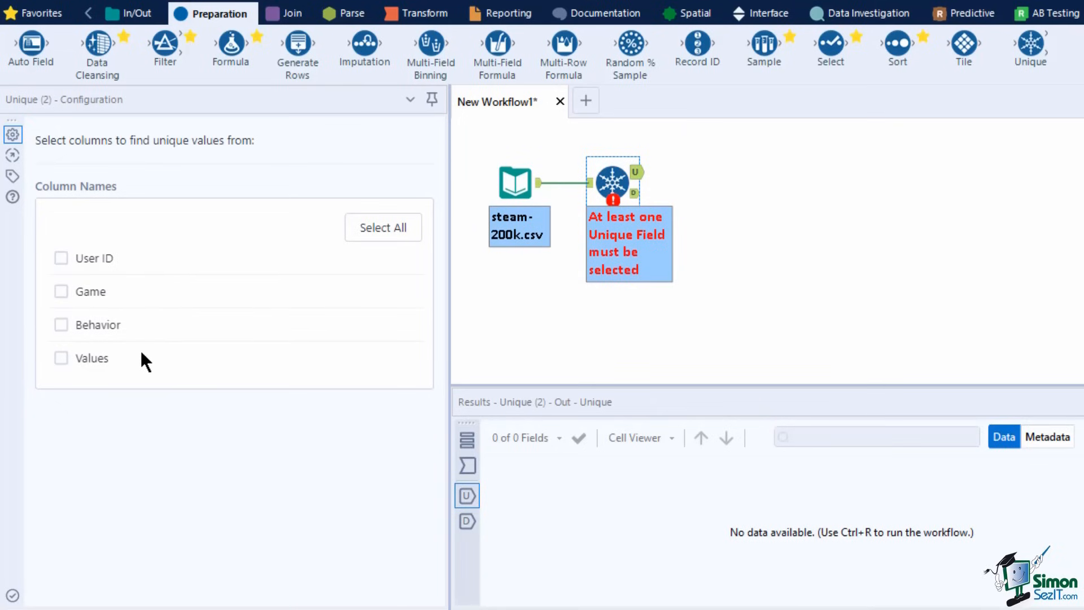
{"action": "left_click", "coordinate": [61, 259]}
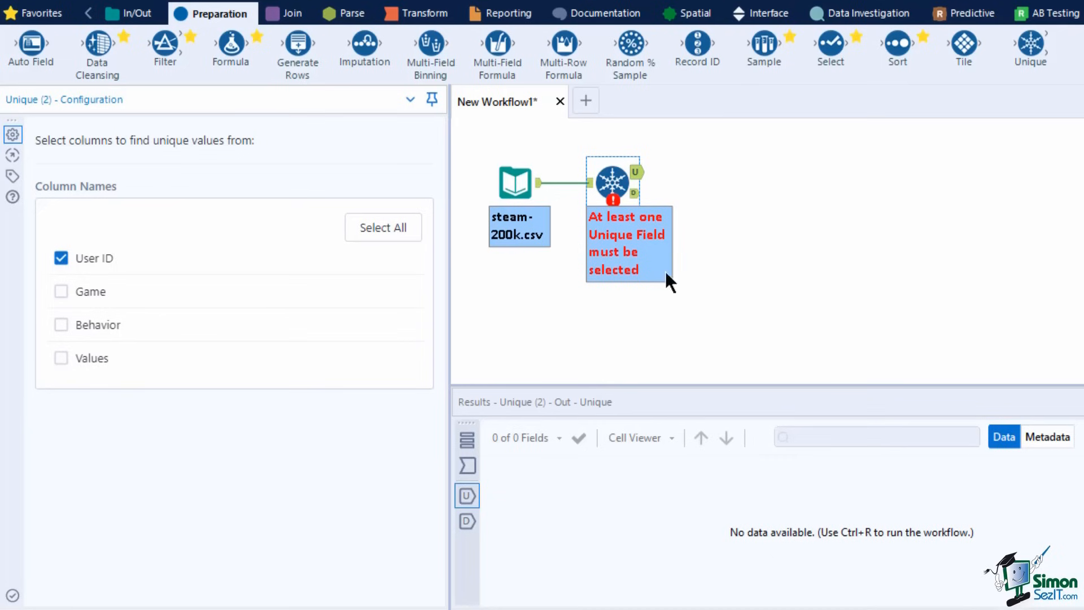
{"action": "key", "text": "ctrl+r"}
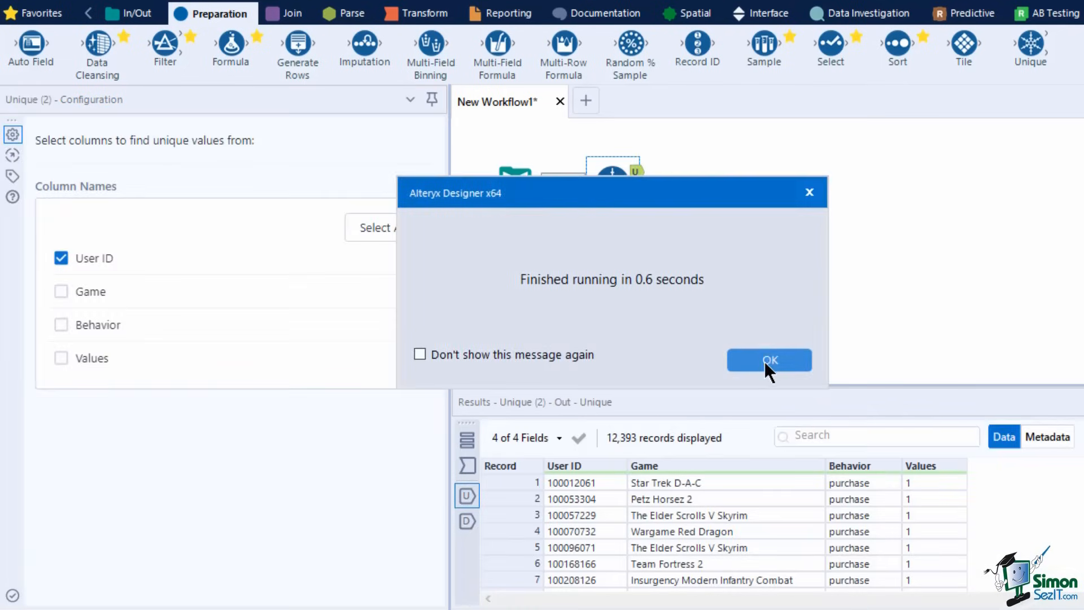
{"action": "left_click", "coordinate": [766, 358]}
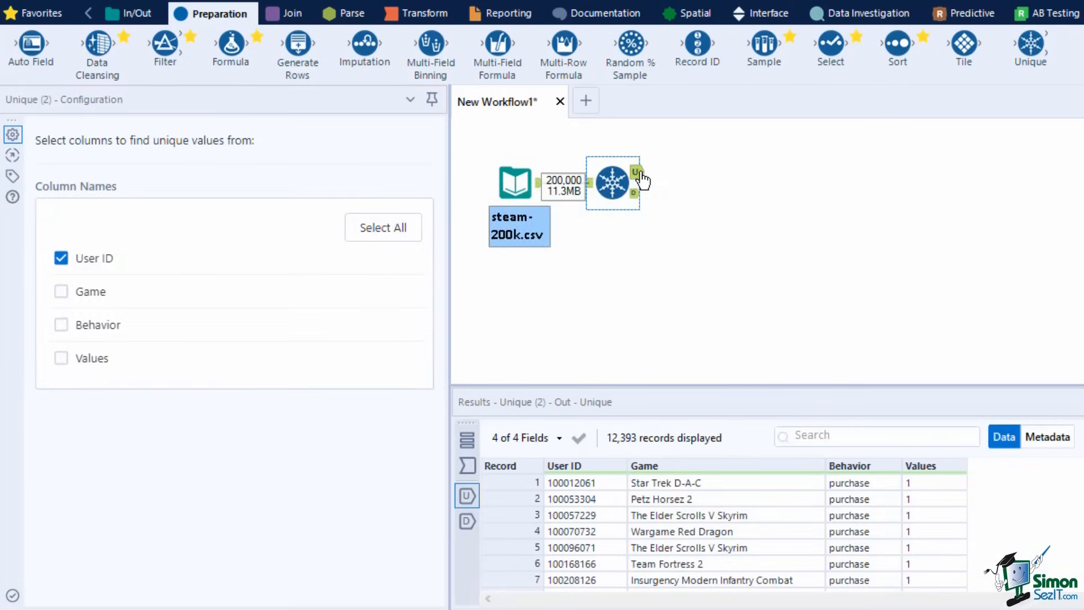
- Inspect the Unique tool's unique and duplicate output records and the workflow's run messages
{"action": "left_click", "coordinate": [640, 174]}
{"action": "left_click", "coordinate": [643, 178]}
{"action": "left_click", "coordinate": [635, 194]}
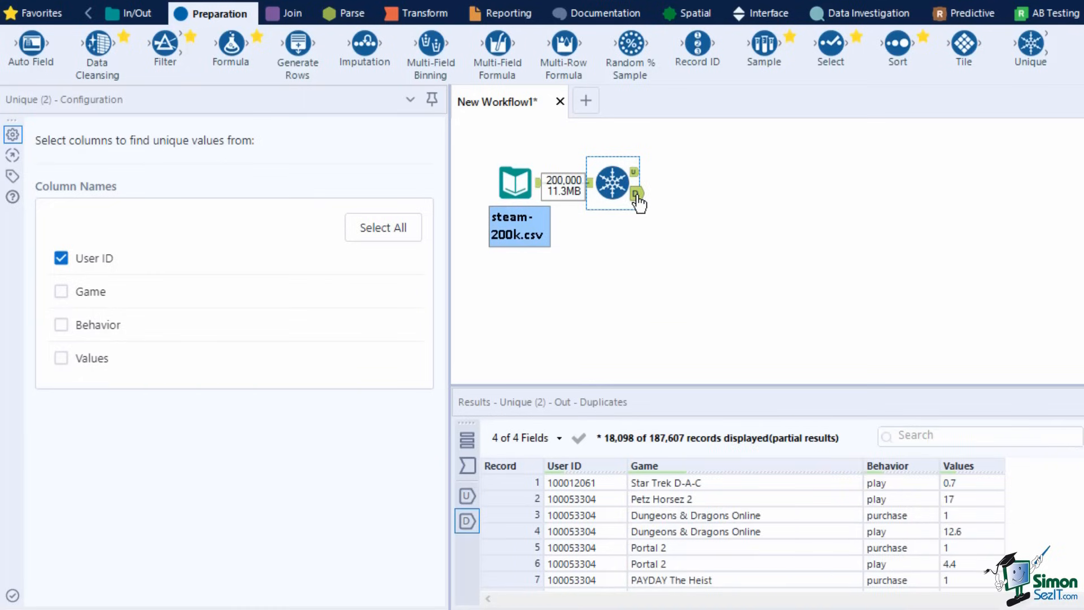
{"action": "left_click", "coordinate": [676, 184]}
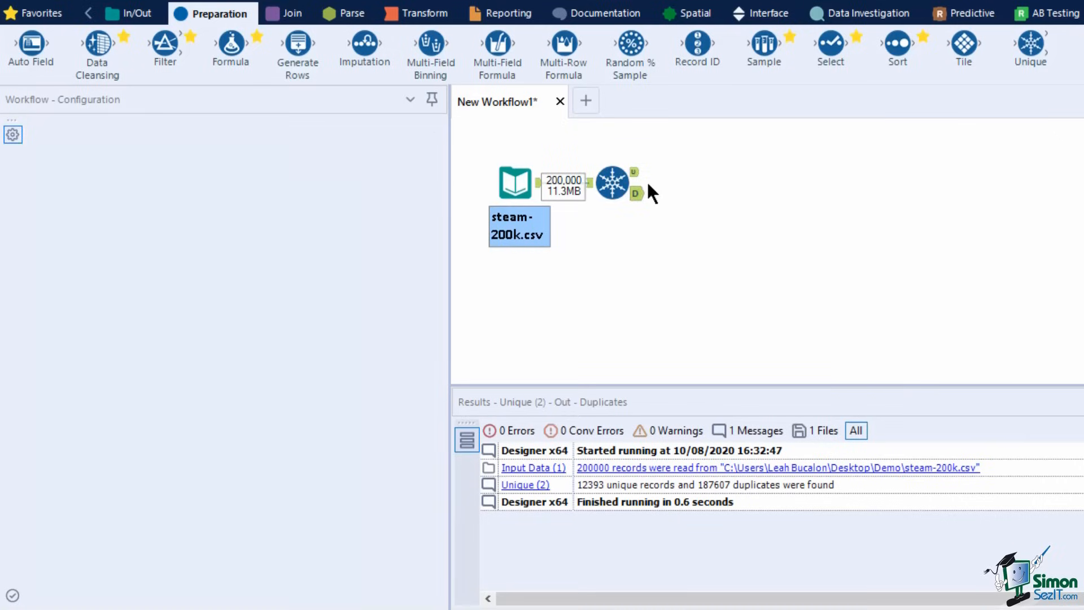
- Add Game to the Unique tool's selected columns alongside User ID and run the workflow again
{"action": "left_click", "coordinate": [614, 182]}
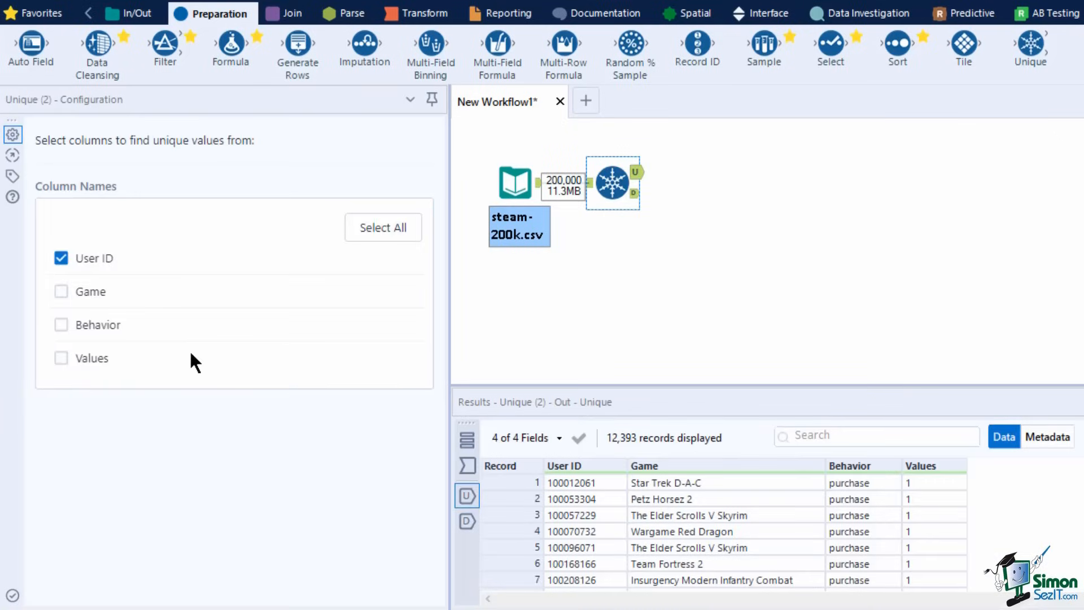
{"action": "left_click", "coordinate": [61, 292]}
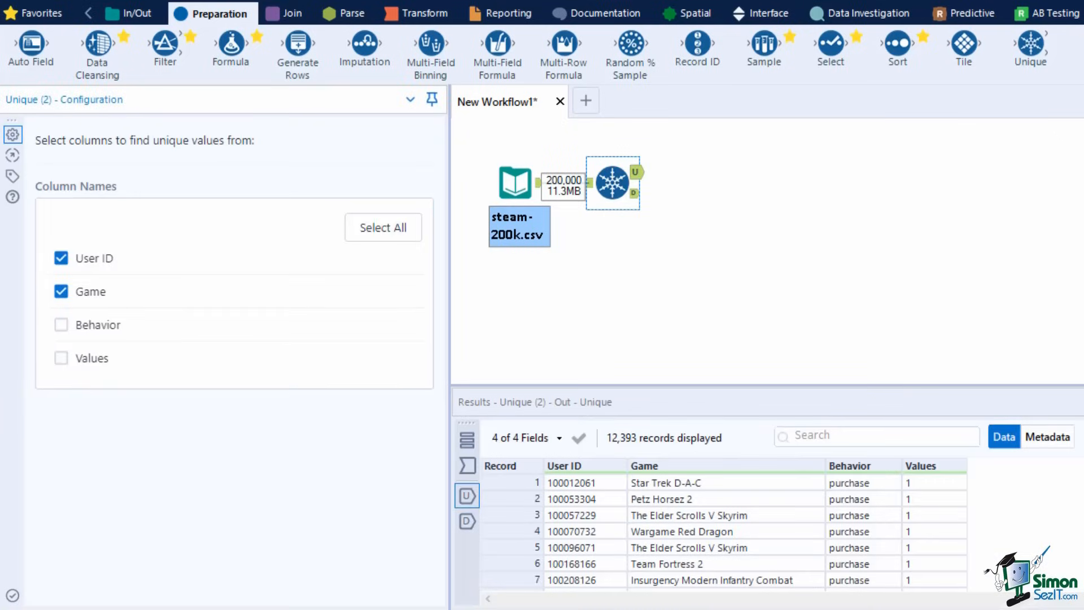
{"action": "key", "text": "ctrl+r"}
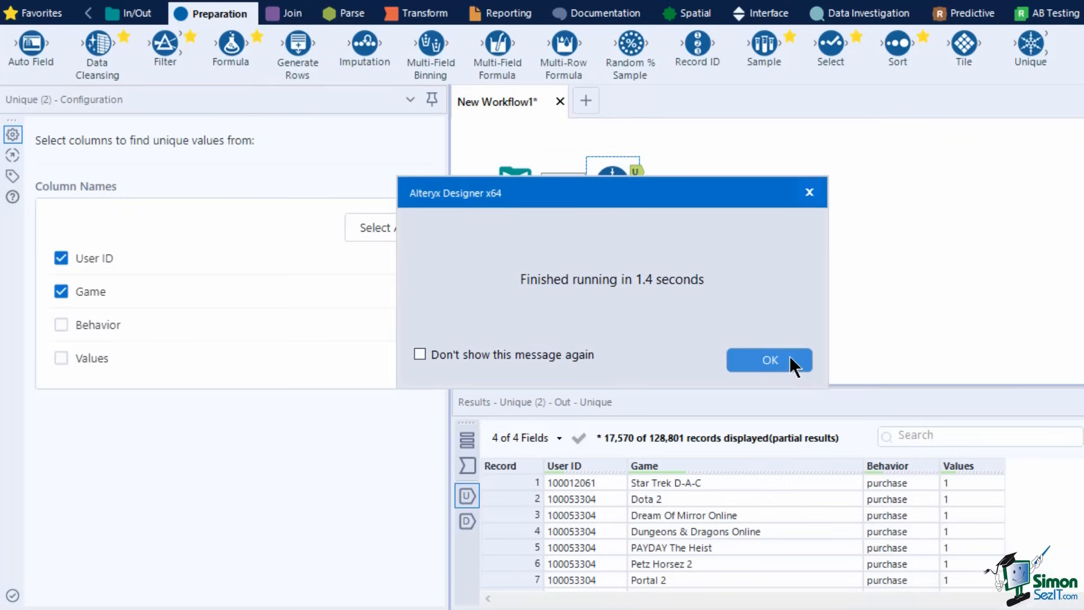
{"action": "left_click", "coordinate": [790, 357]}
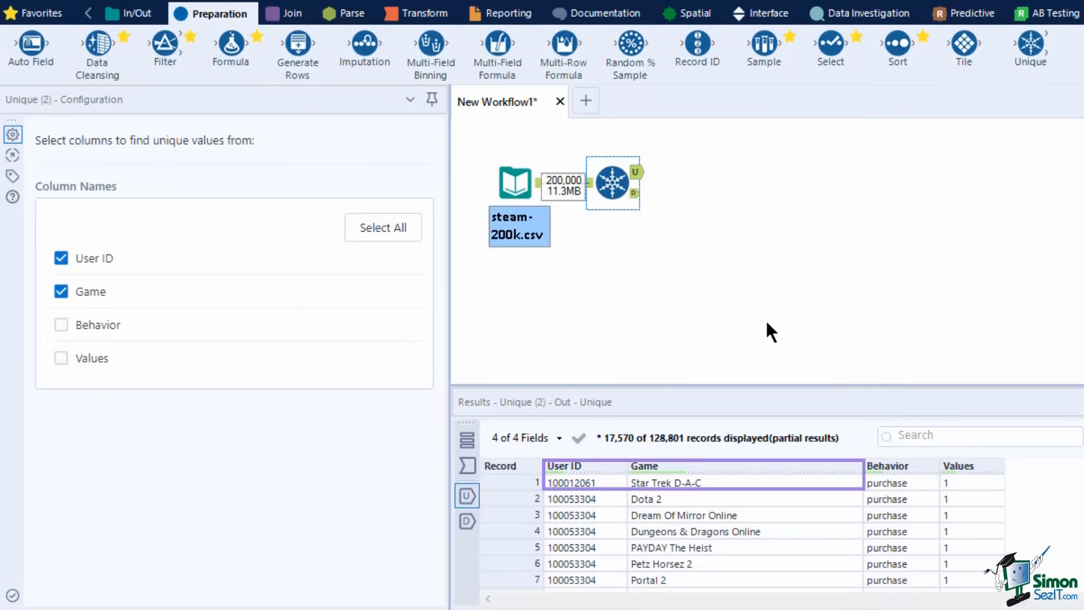
- Connect a Browse tool to the steam-200k.csv Input Data tool and run the workflow
{"action": "left_click", "coordinate": [125, 17]}
{"action": "left_click_drag", "start_coordinate": [31, 44], "coordinate": [622, 251]}
{"action": "left_click", "coordinate": [910, 205]}
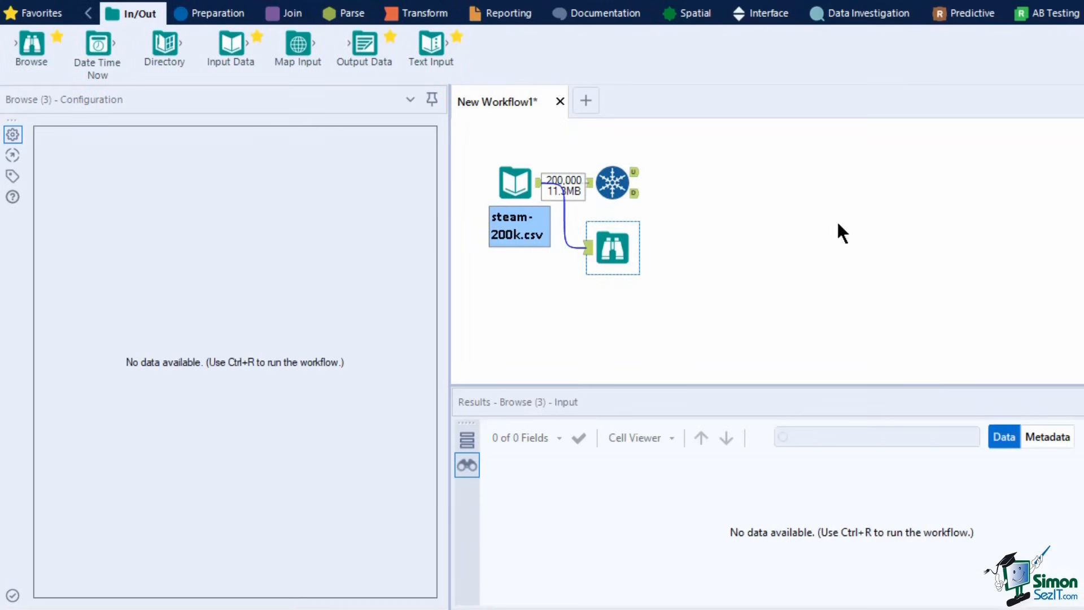
{"action": "key", "text": "ctrl+r"}
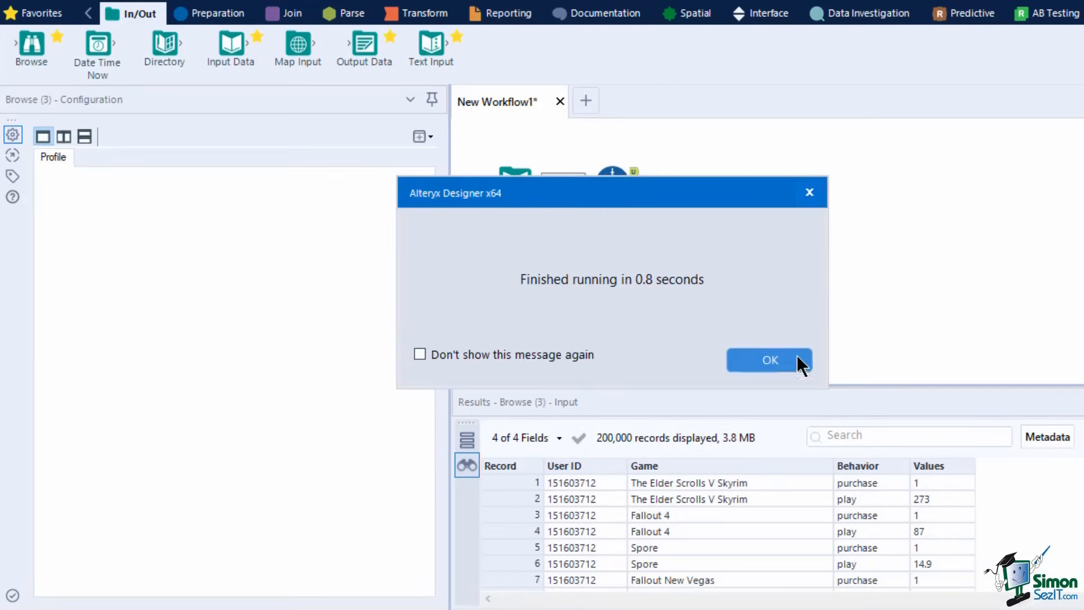
- Compare the first records of the Browse tool's steam-200k.csv results and review the workflow's run messages
{"action": "left_click", "coordinate": [795, 355]}
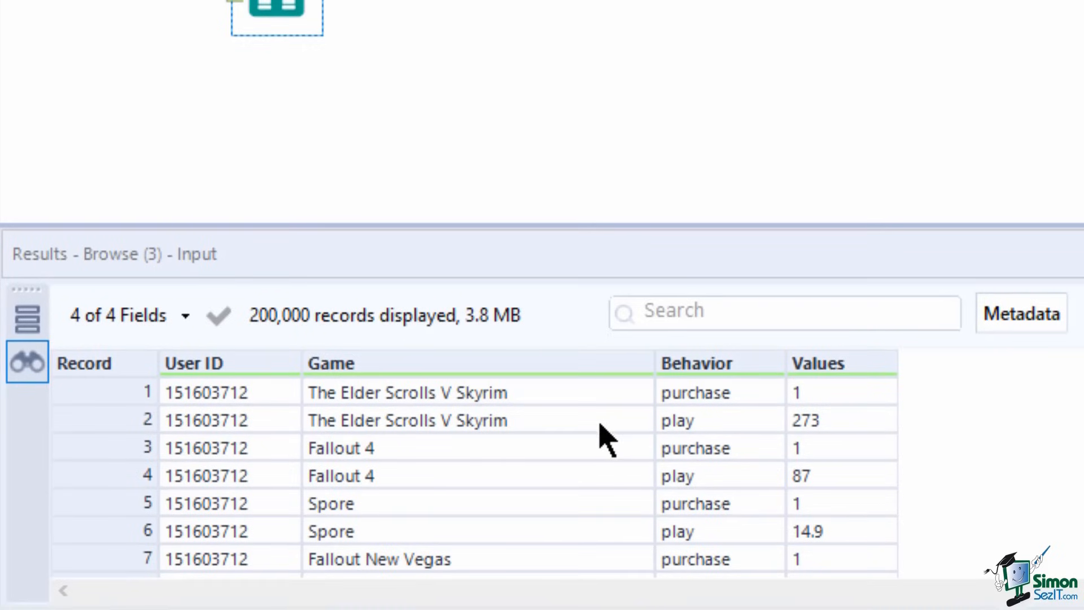
{"action": "left_click_drag", "start_coordinate": [62, 394], "coordinate": [73, 423]}
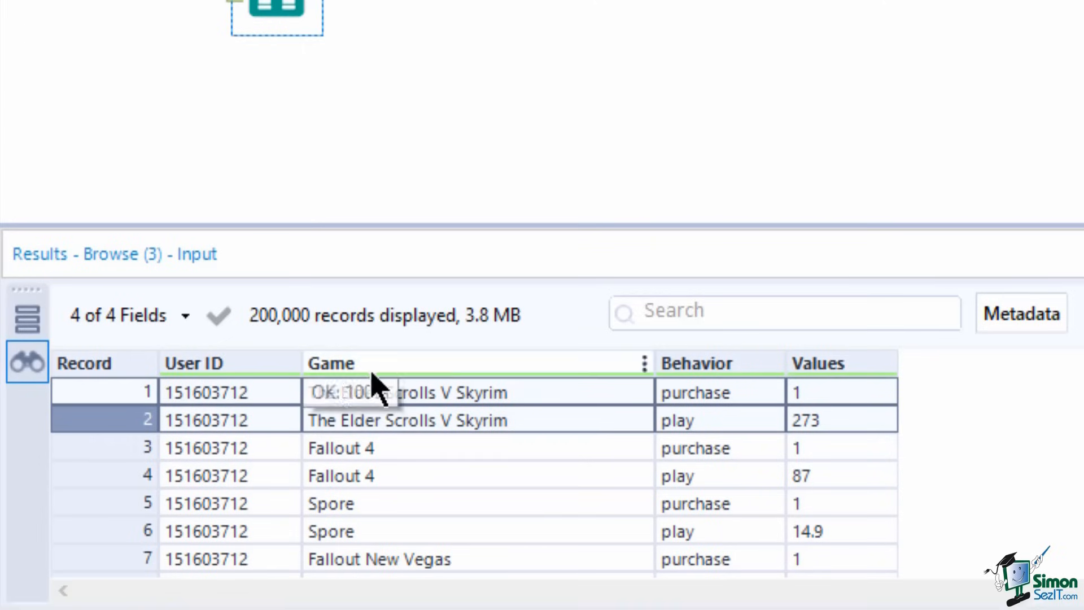
{"action": "left_click", "coordinate": [111, 391]}
{"action": "left_click", "coordinate": [99, 423]}
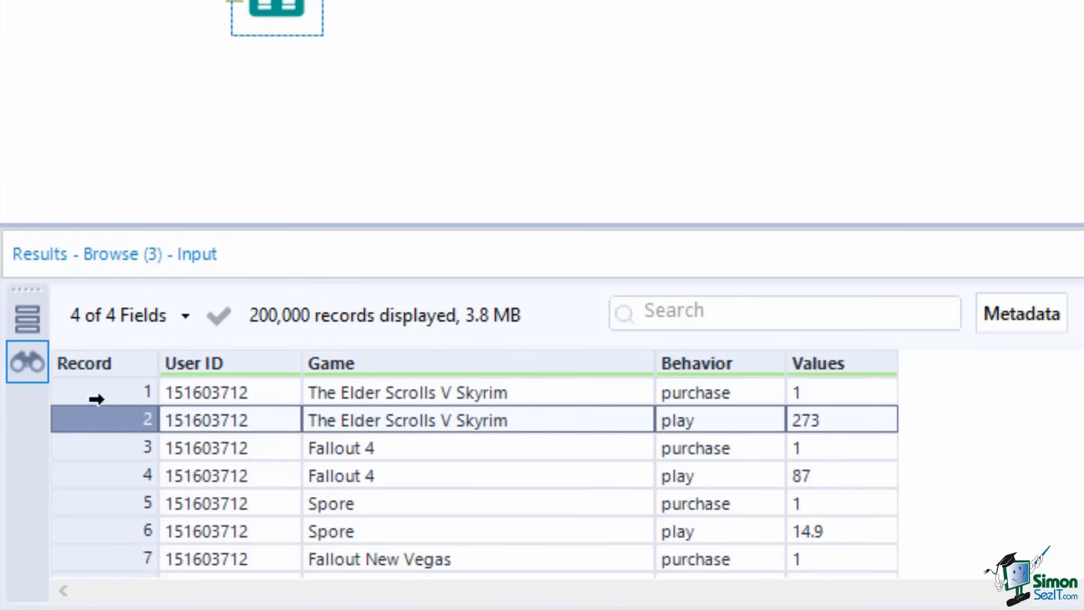
{"action": "left_click", "coordinate": [102, 444]}
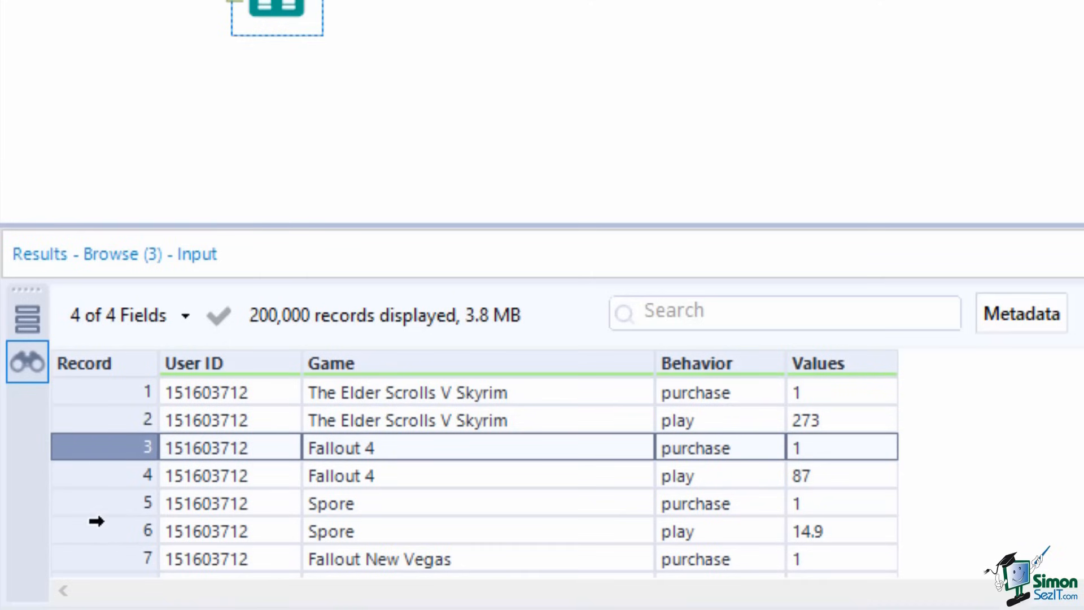
{"action": "left_click", "coordinate": [86, 398], "text": "shift"}
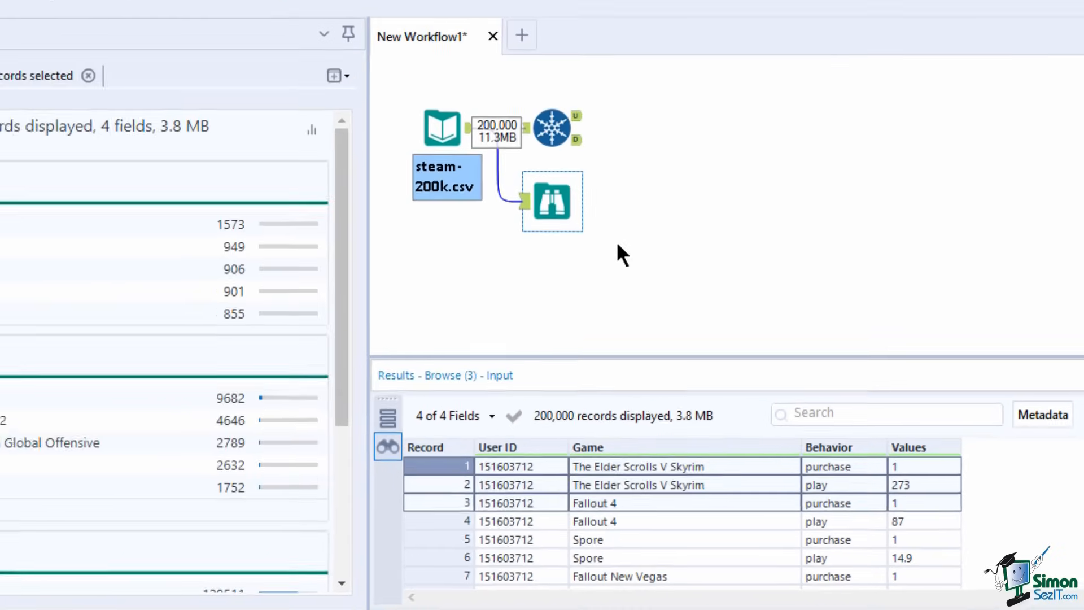
{"action": "left_click", "coordinate": [377, 57]}
{"action": "left_click", "coordinate": [668, 281]}
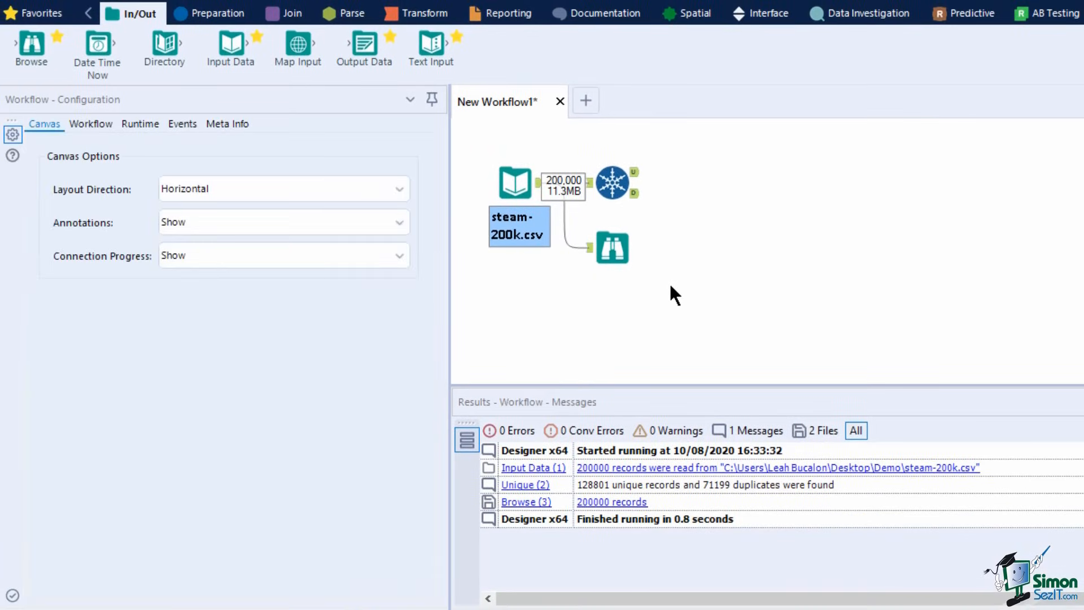
- Select all columns in the Unique tool, run the workflow, and open its duplicates output
{"action": "left_click", "coordinate": [613, 183]}
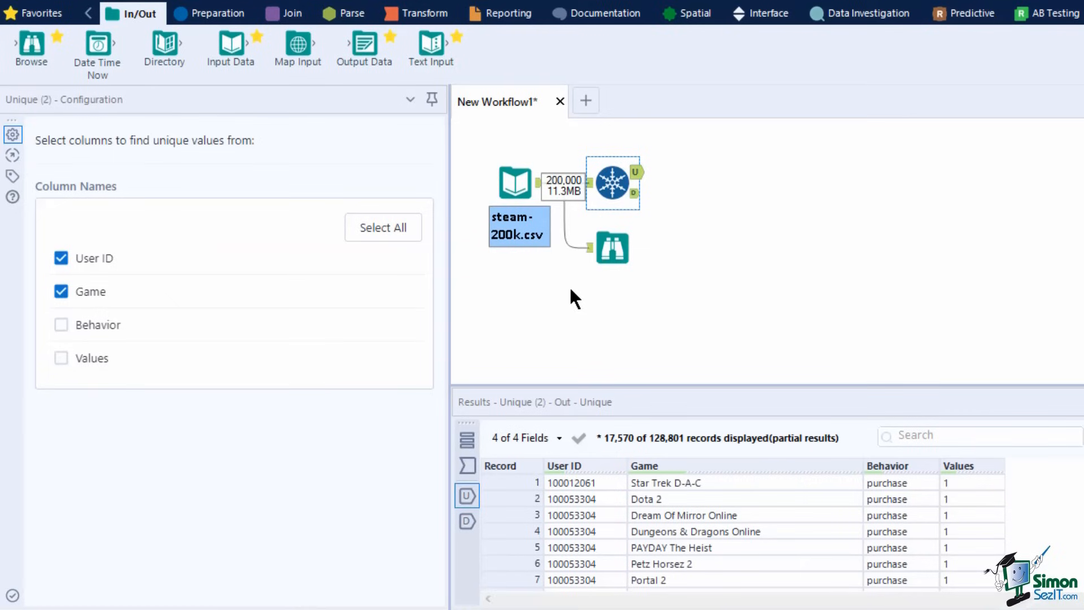
{"action": "left_click", "coordinate": [395, 234]}
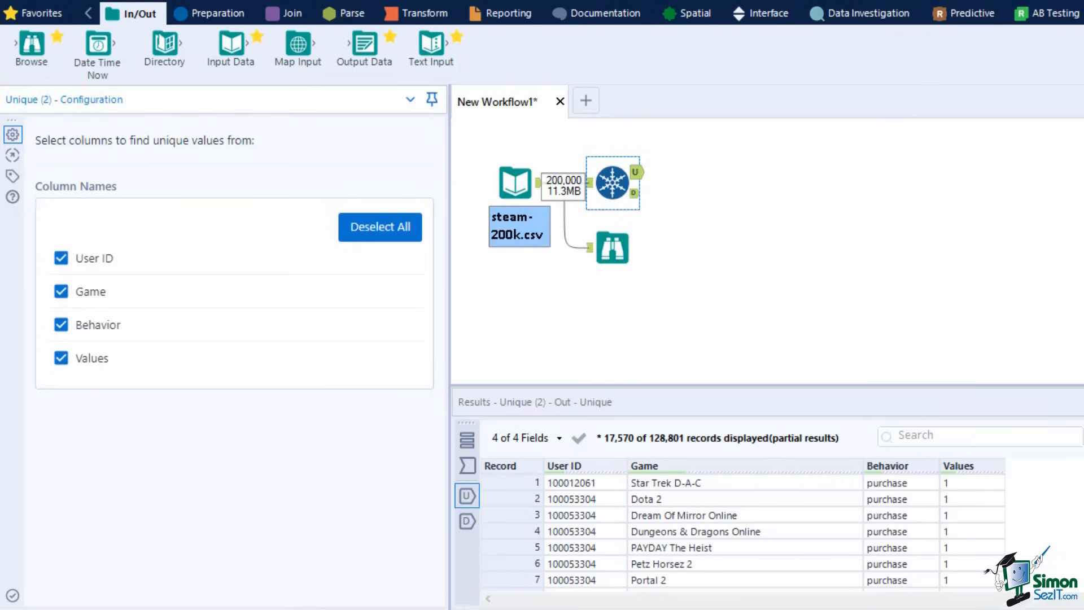
{"action": "key", "text": "ctrl+r"}
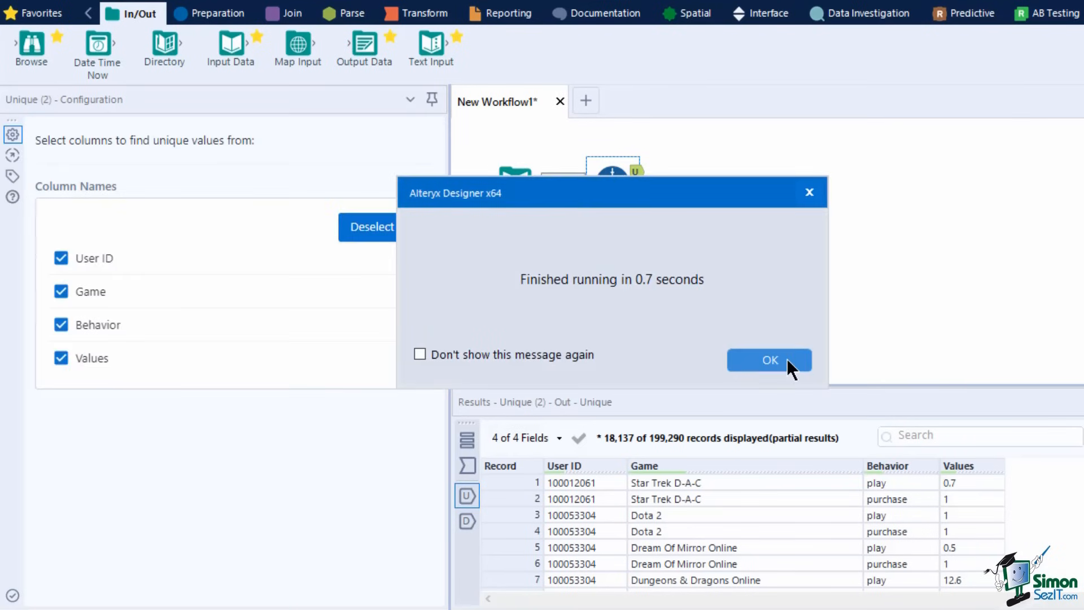
{"action": "left_click", "coordinate": [787, 358]}
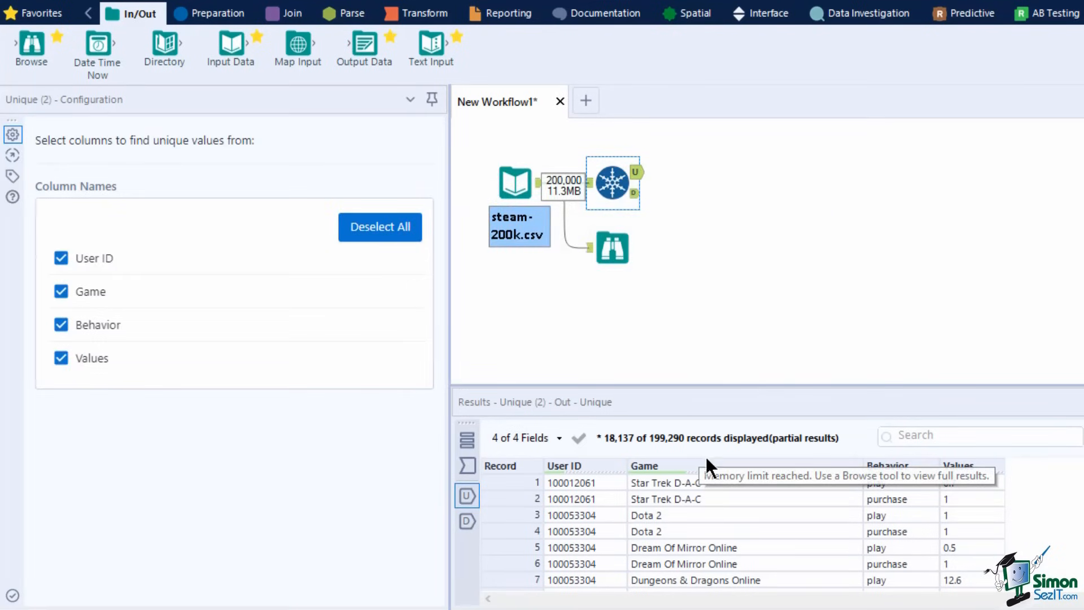
{"action": "left_click", "coordinate": [636, 195]}
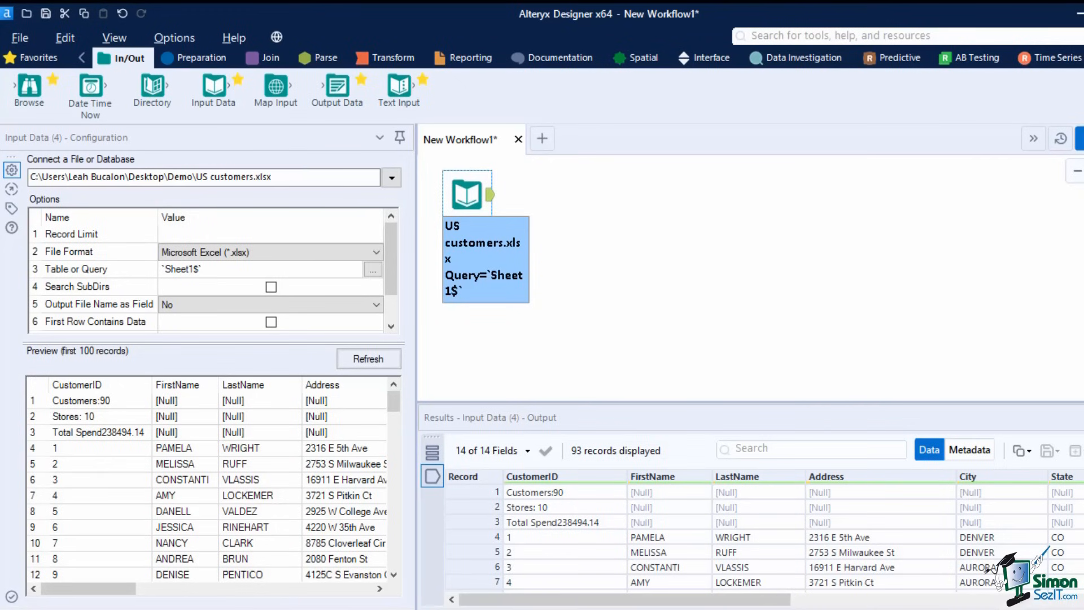
- Add a Sample tool connected to the US customers.xlsx Input Data tool
{"action": "left_click", "coordinate": [212, 59]}
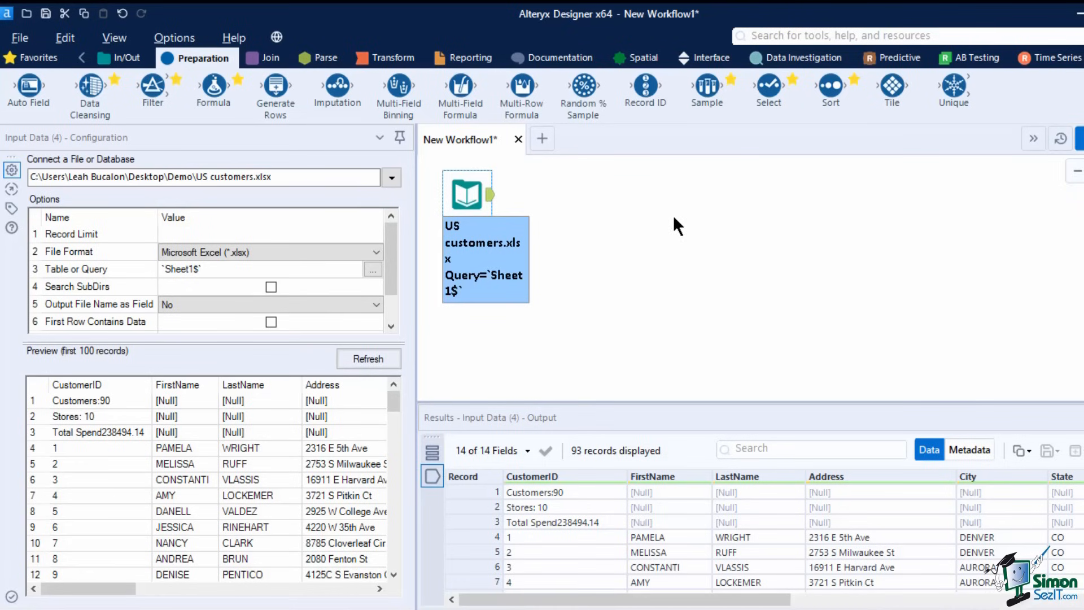
{"action": "mouse_move", "coordinate": [706, 90]}
{"action": "left_mouse_down"}
{"action": "mouse_move", "coordinate": [713, 105]}
{"action": "mouse_move", "coordinate": [705, 90]}
{"action": "left_mouse_up"}
{"action": "mouse_move", "coordinate": [791, 600]}
{"action": "left_mouse_down"}
{"action": "mouse_move", "coordinate": [1010, 602]}
{"action": "mouse_move", "coordinate": [779, 602]}
{"action": "left_mouse_up"}
{"action": "left_click_drag", "start_coordinate": [707, 86], "coordinate": [552, 193]}
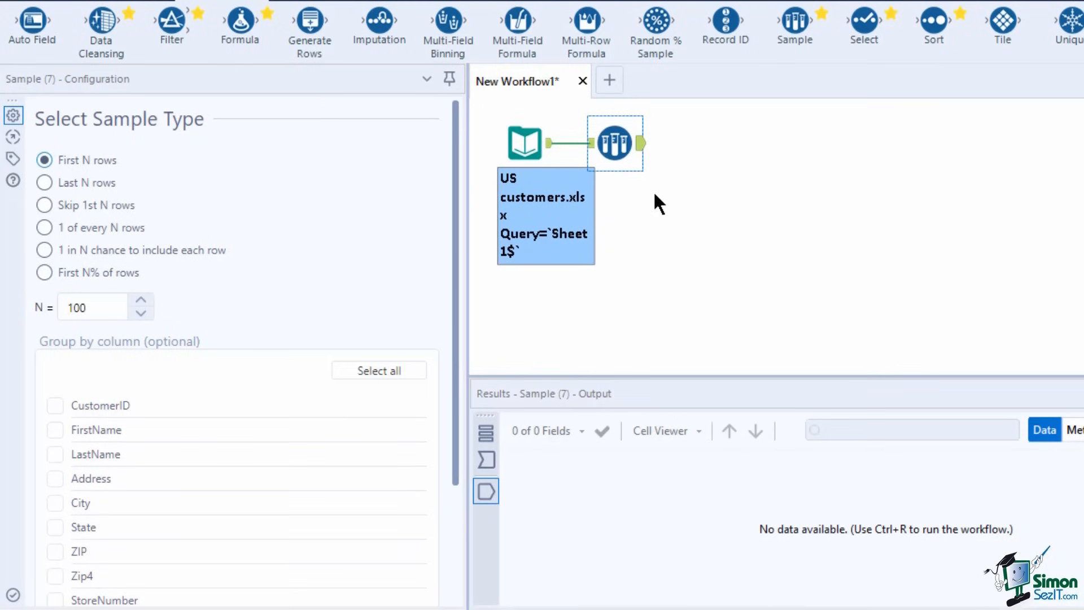
- Configure the Sample tool to skip the first N rows with N set to 3, and run the workflow
{"action": "left_click", "coordinate": [94, 206]}
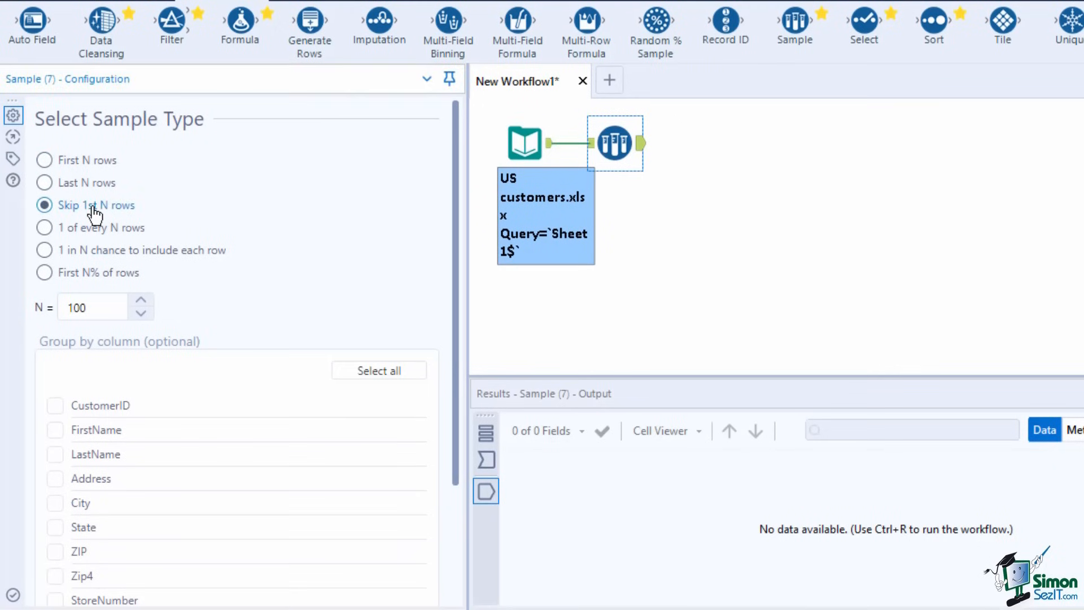
{"action": "left_click", "coordinate": [92, 309]}
{"action": "left_click_drag", "start_coordinate": [92, 309], "coordinate": [45, 315]}
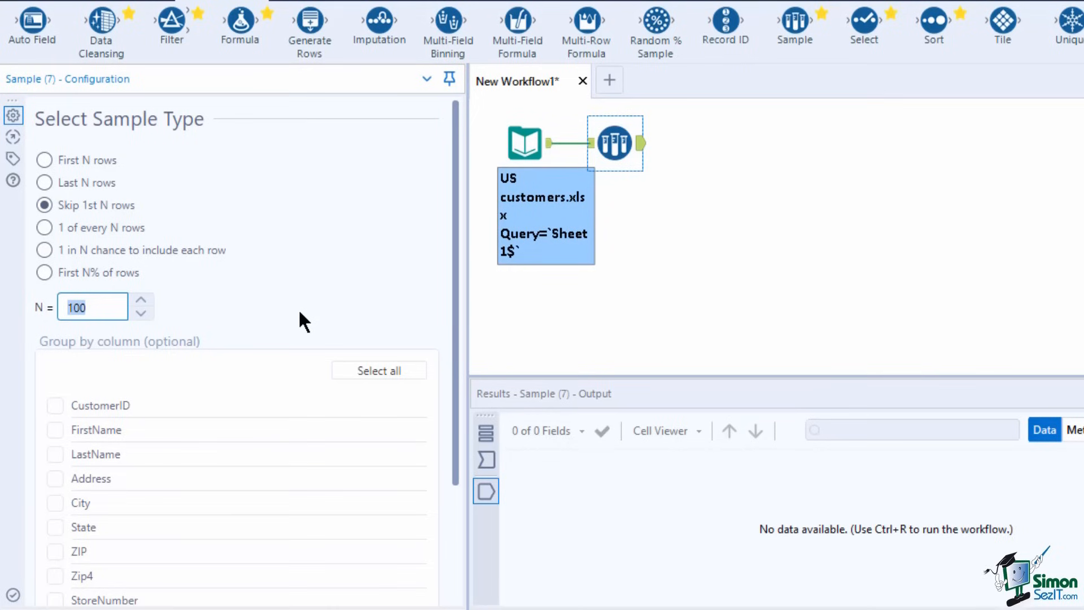
{"action": "type", "text": "3"}
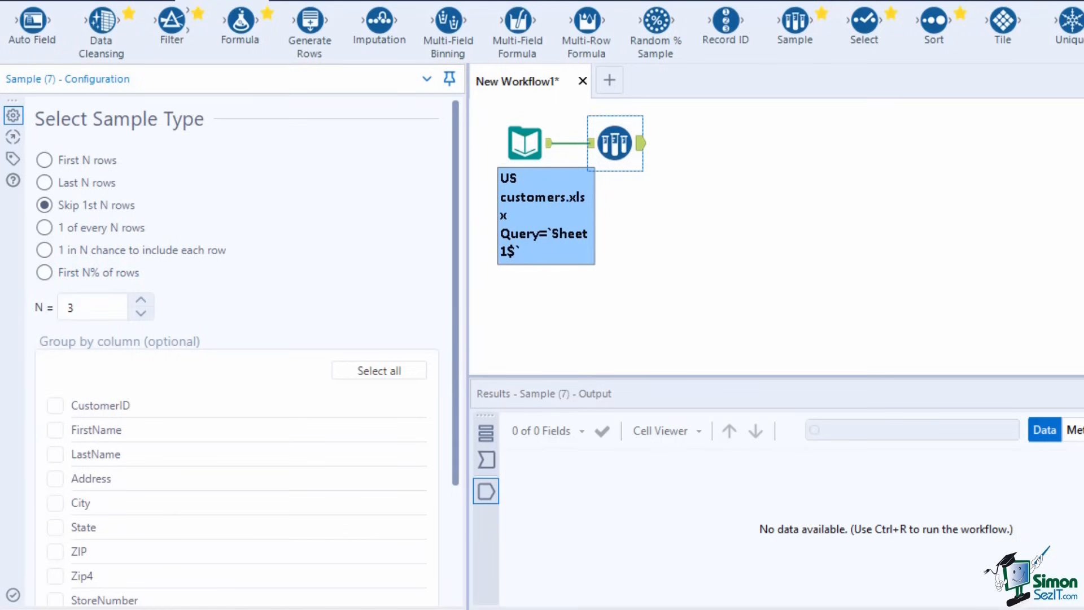
{"action": "key", "text": "ctrl+r"}
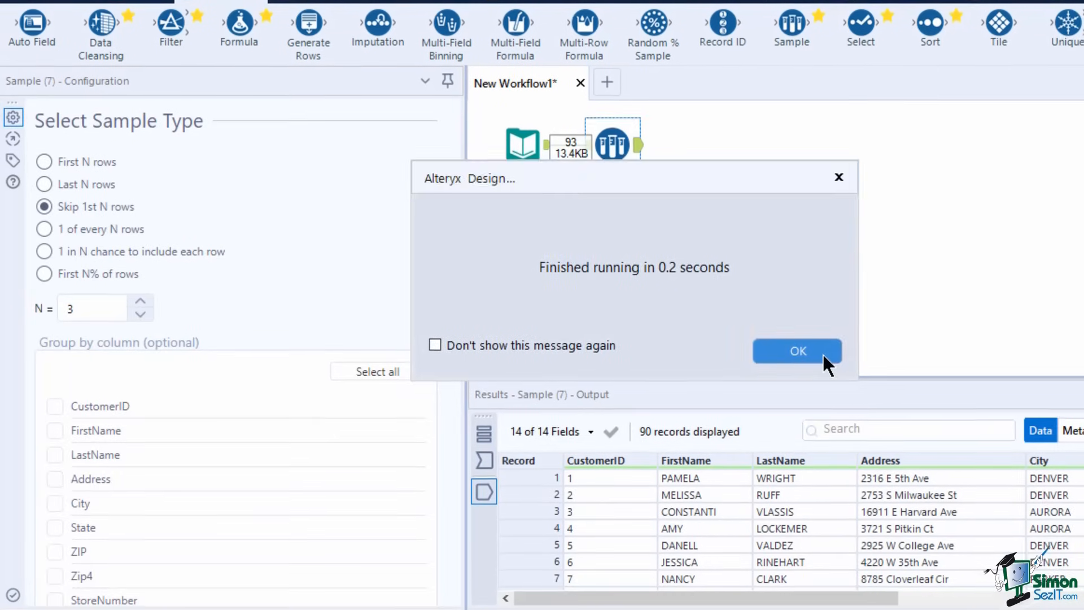
{"action": "left_click", "coordinate": [821, 350]}
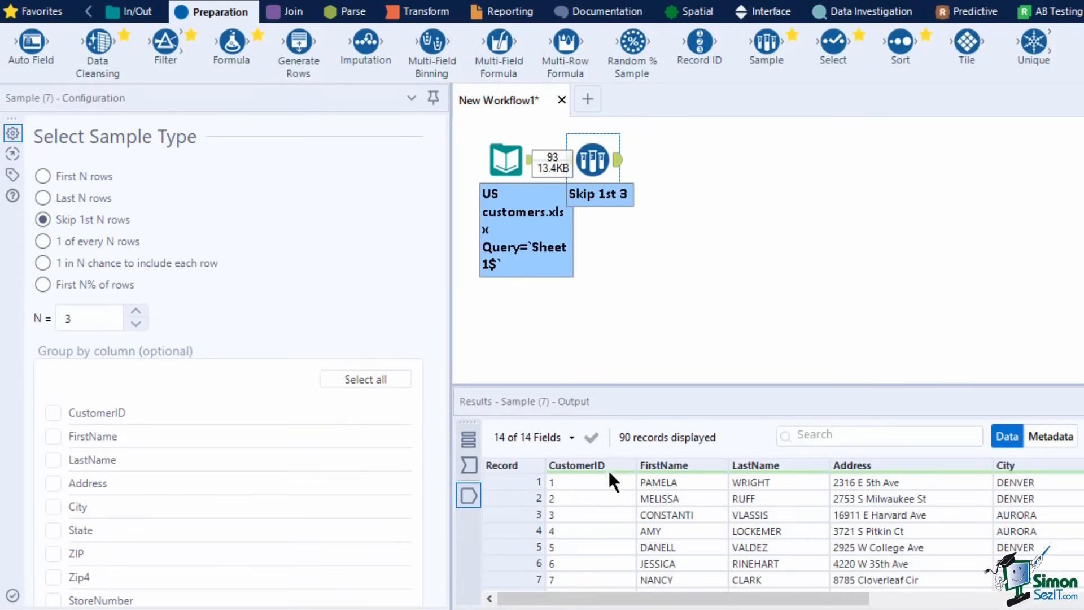
- Connect a Sort tool after the Sample tool and sort the Spend field in descending order
{"action": "left_click_drag", "start_coordinate": [900, 41], "coordinate": [681, 163]}
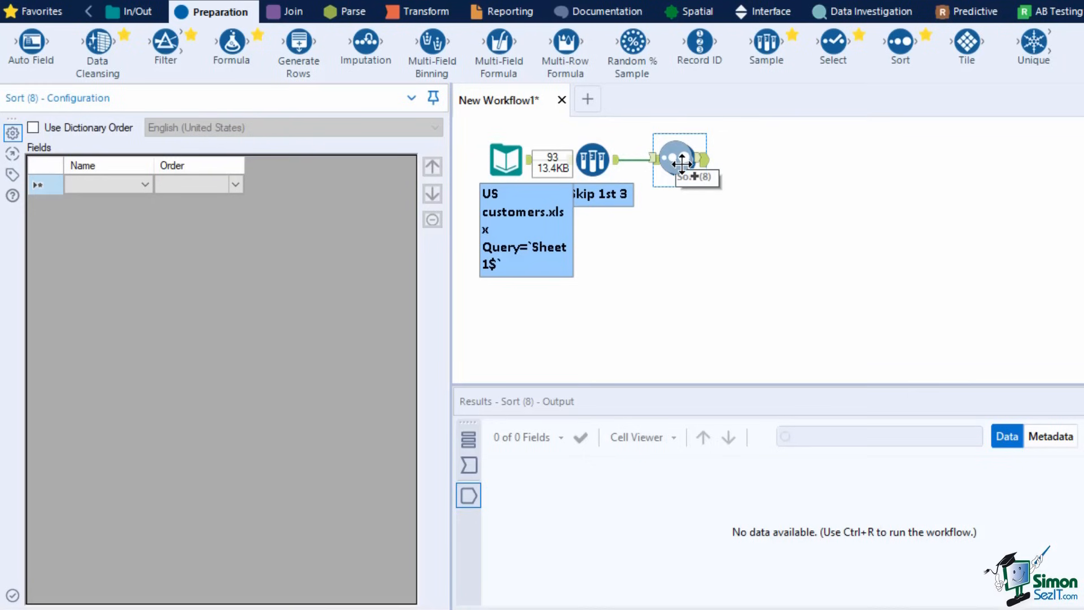
{"action": "left_click", "coordinate": [133, 181]}
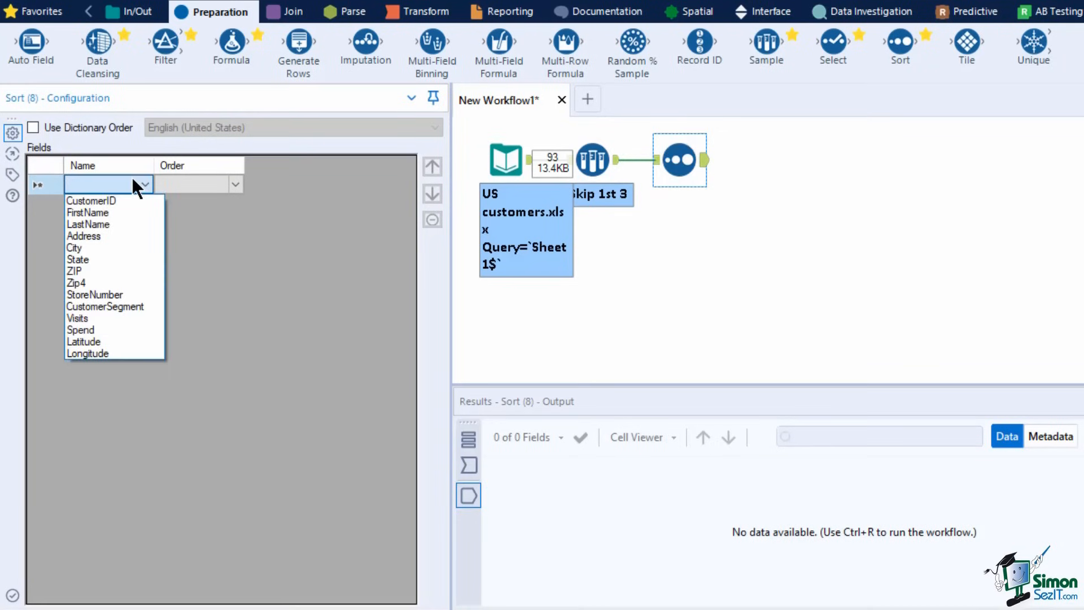
{"action": "left_click", "coordinate": [83, 330]}
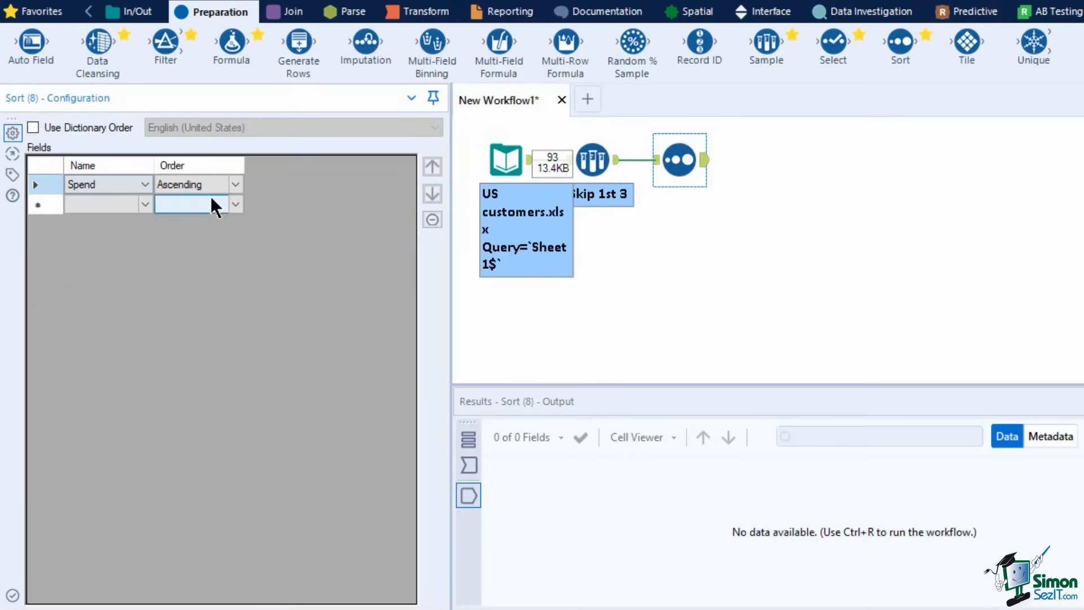
{"action": "left_click", "coordinate": [223, 180]}
{"action": "left_click", "coordinate": [217, 210]}
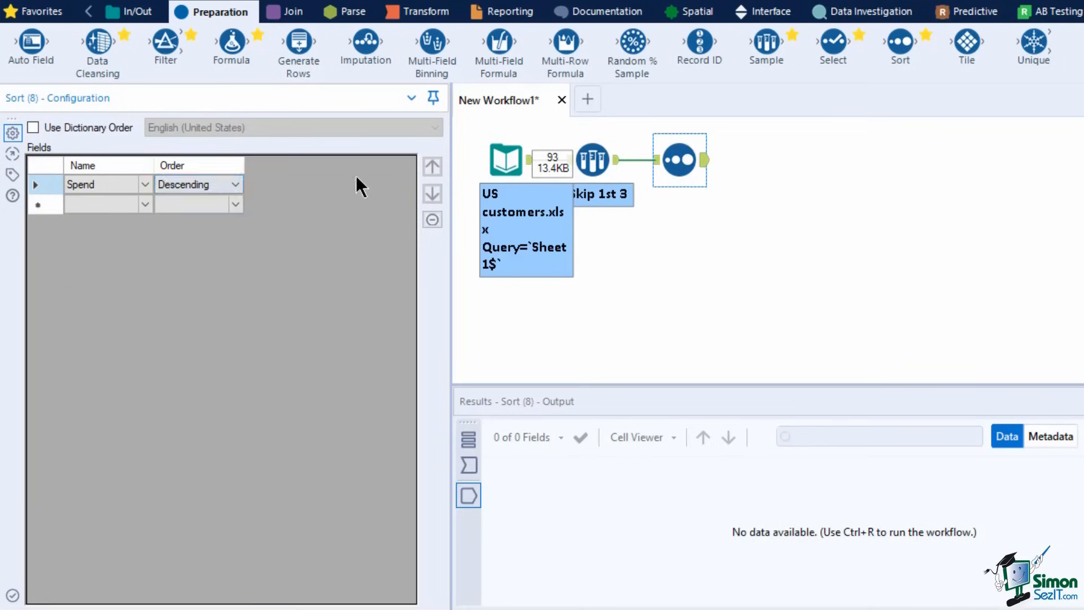
- Connect a second Sample tool after the Sort tool, keep the first 5 rows grouped by City, and run the workflow
{"action": "left_click_drag", "start_coordinate": [747, 54], "coordinate": [766, 160]}
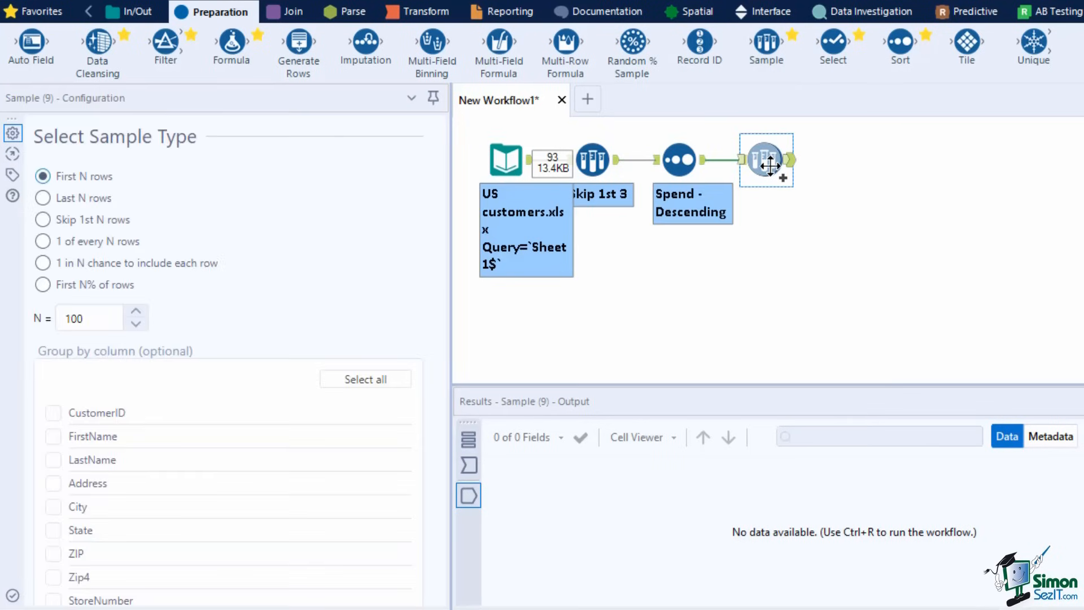
{"action": "double_click", "coordinate": [75, 320]}
{"action": "type", "text": "5"}
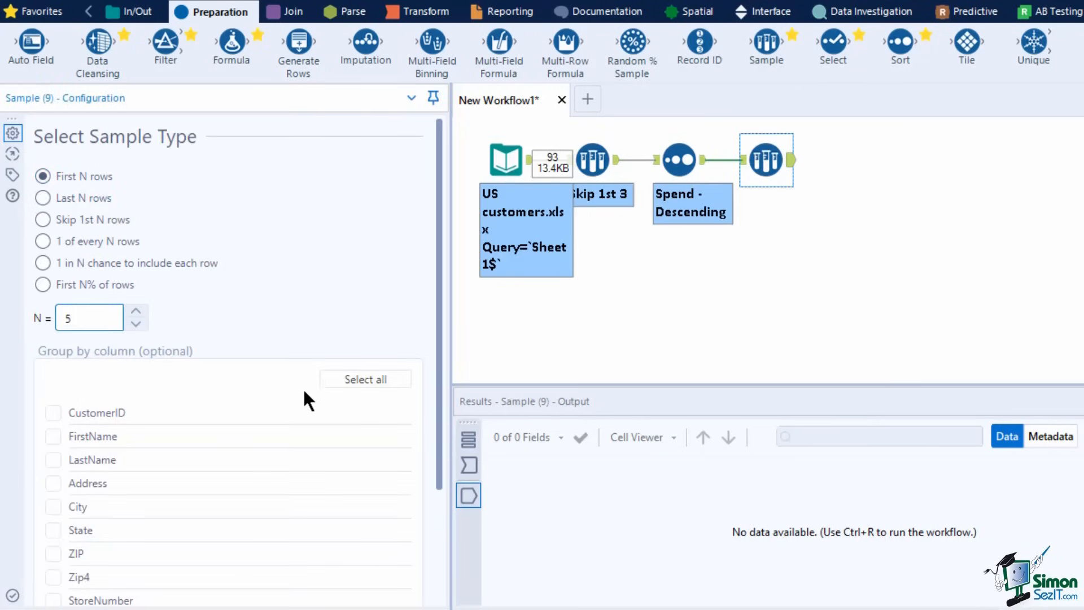
{"action": "left_click", "coordinate": [53, 506]}
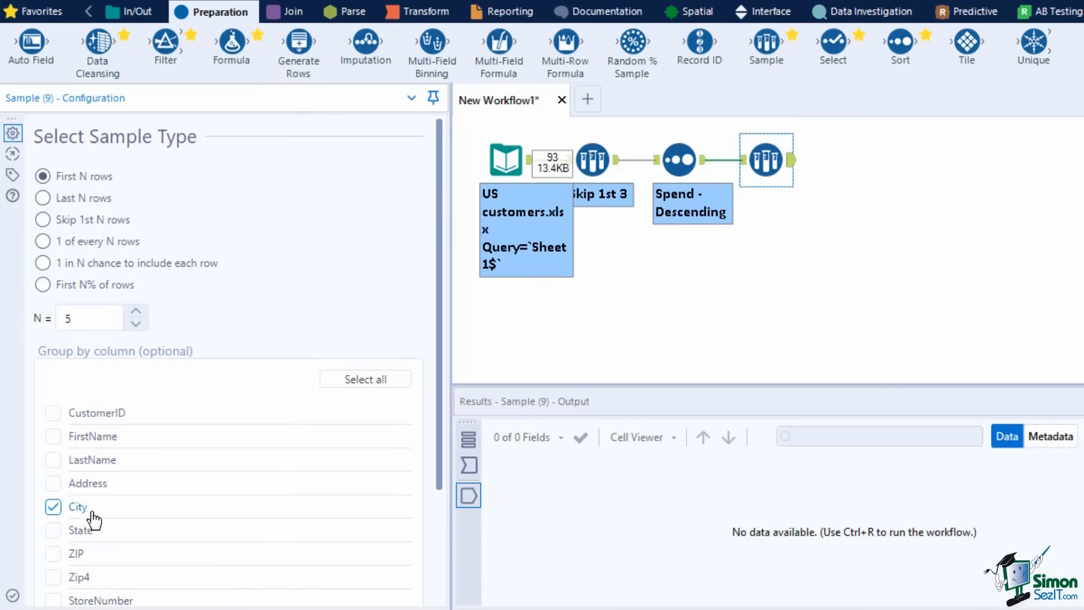
{"action": "key", "text": "ctrl+r"}
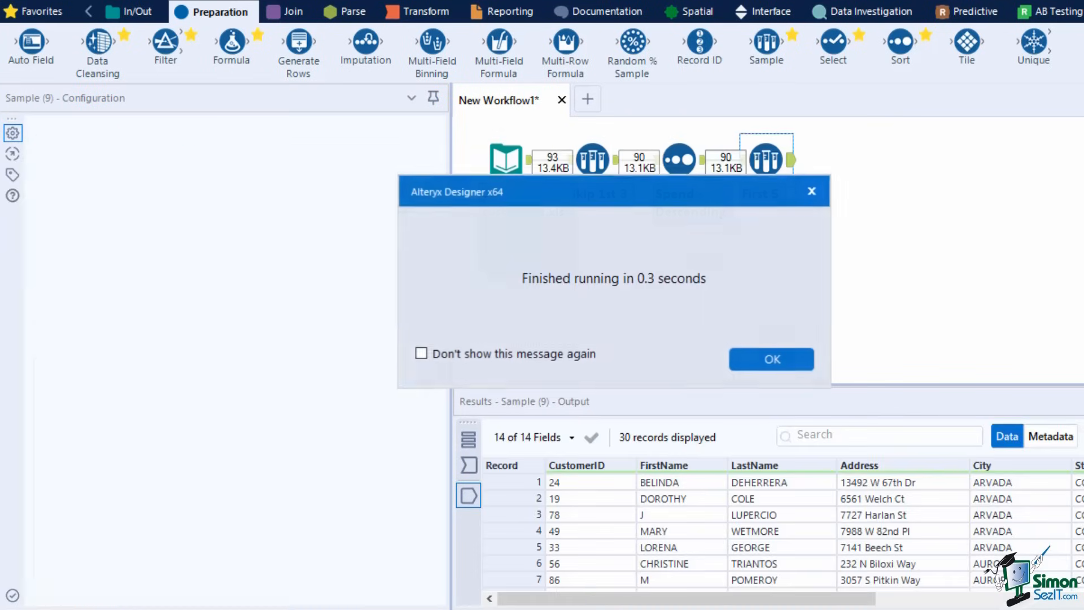
{"action": "left_click", "coordinate": [786, 359]}
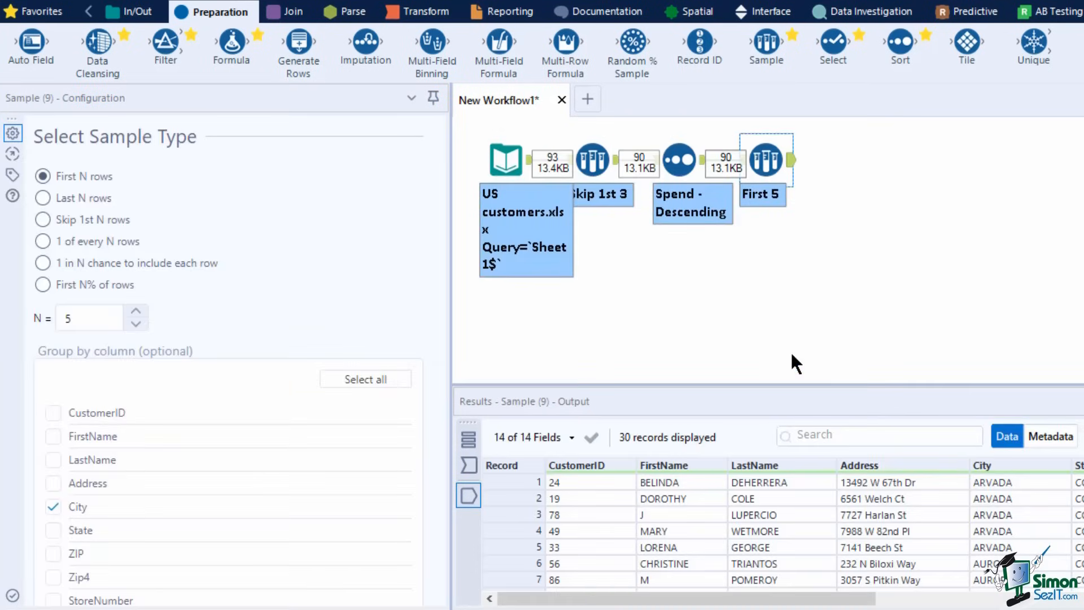
- Examine the grouped sample's output across its columns, checking the City values and the first five records
{"action": "left_click_drag", "start_coordinate": [822, 599], "coordinate": [904, 603]}
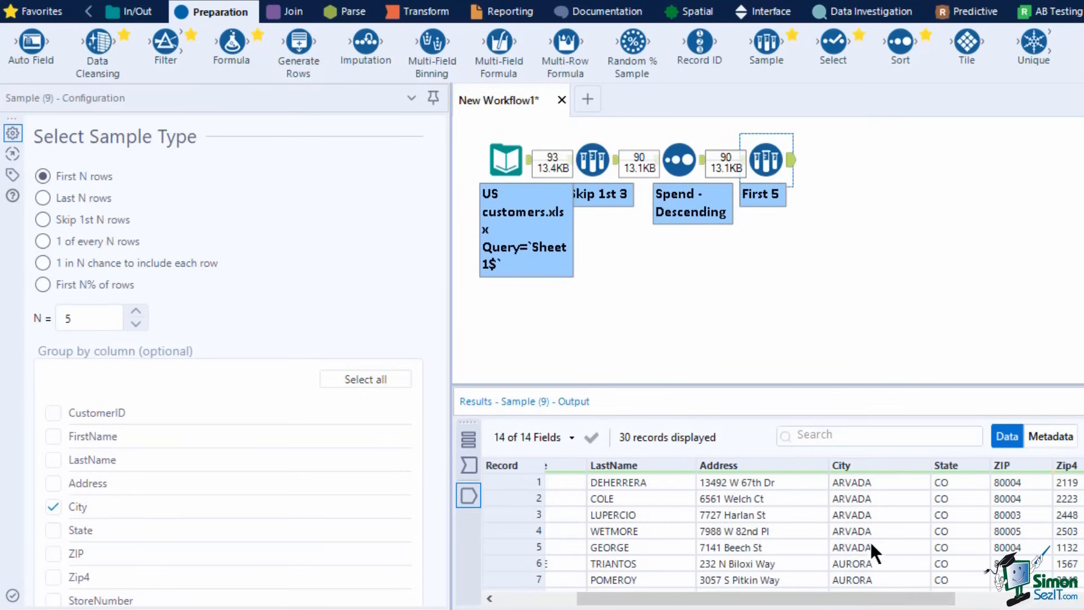
{"action": "left_click_drag", "start_coordinate": [861, 603], "coordinate": [729, 603]}
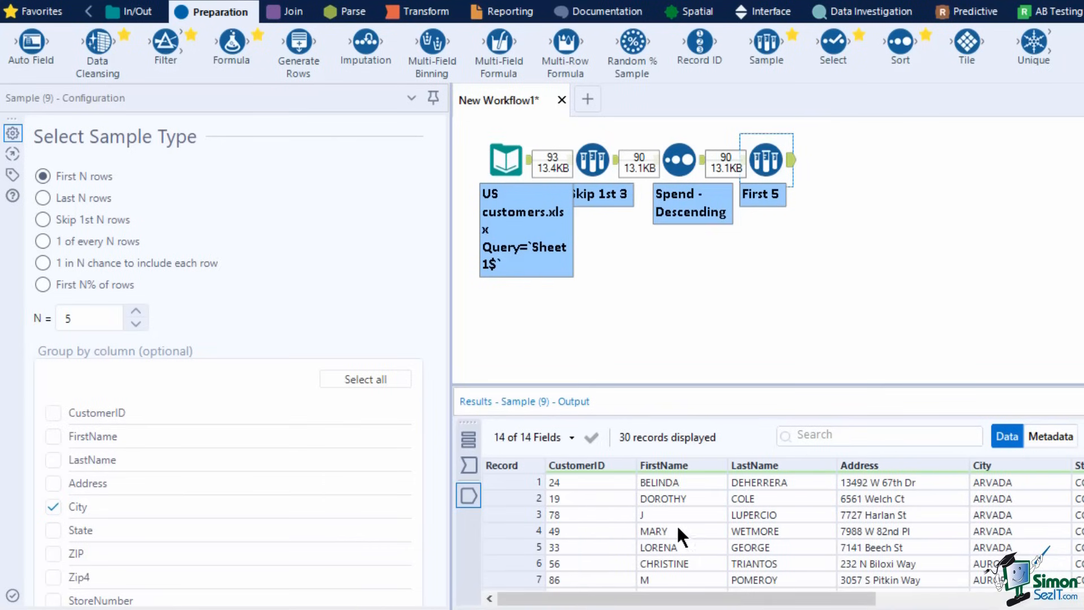
{"action": "left_click", "coordinate": [522, 481]}
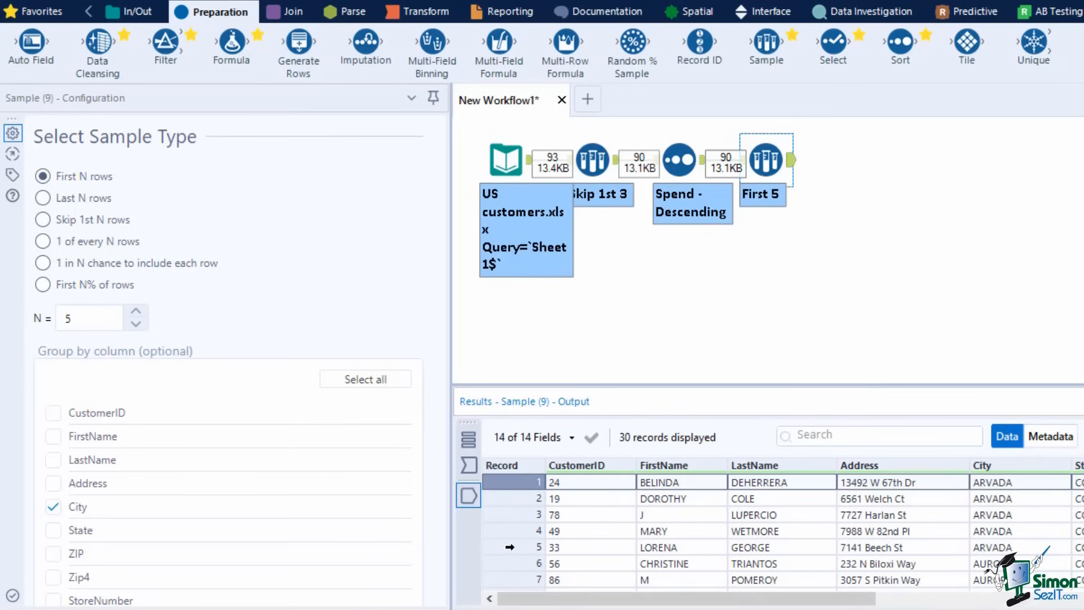
{"action": "left_click", "coordinate": [511, 546]}
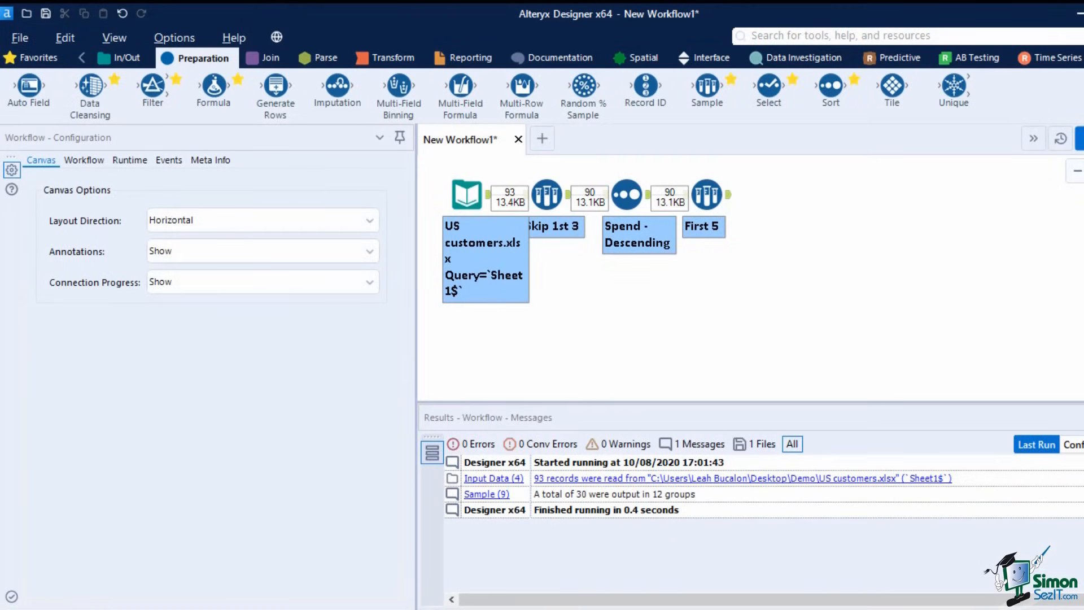
- Add a Sample tool with a 1 in 5 chance to include each row, fed by the skip-rows Sample tool, and run the workflow
{"action": "left_click_drag", "start_coordinate": [705, 90], "coordinate": [638, 291]}
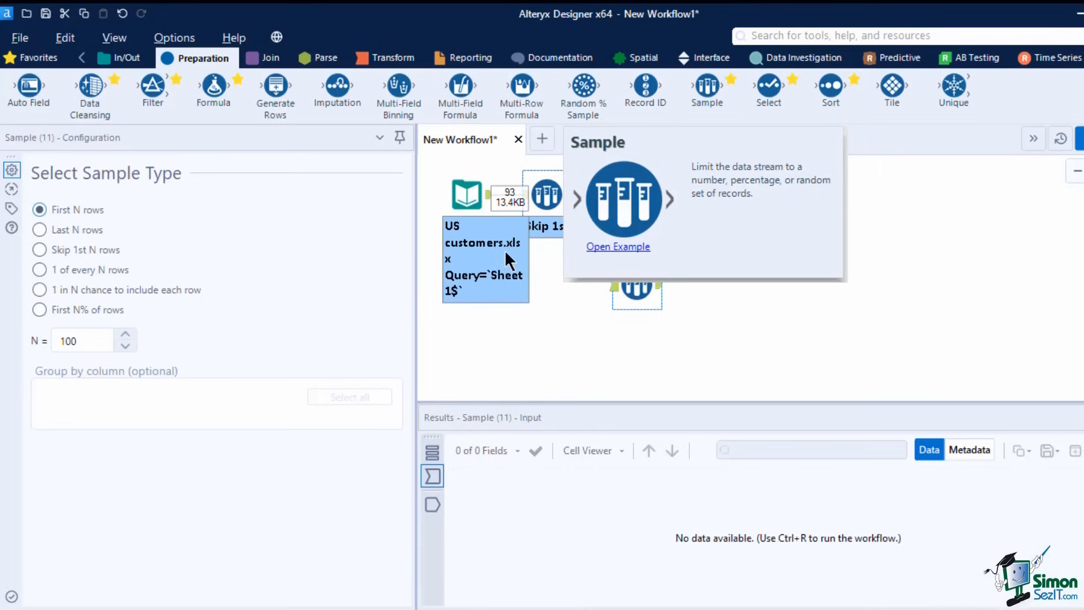
{"action": "left_click", "coordinate": [40, 291]}
{"action": "double_click", "coordinate": [53, 342]}
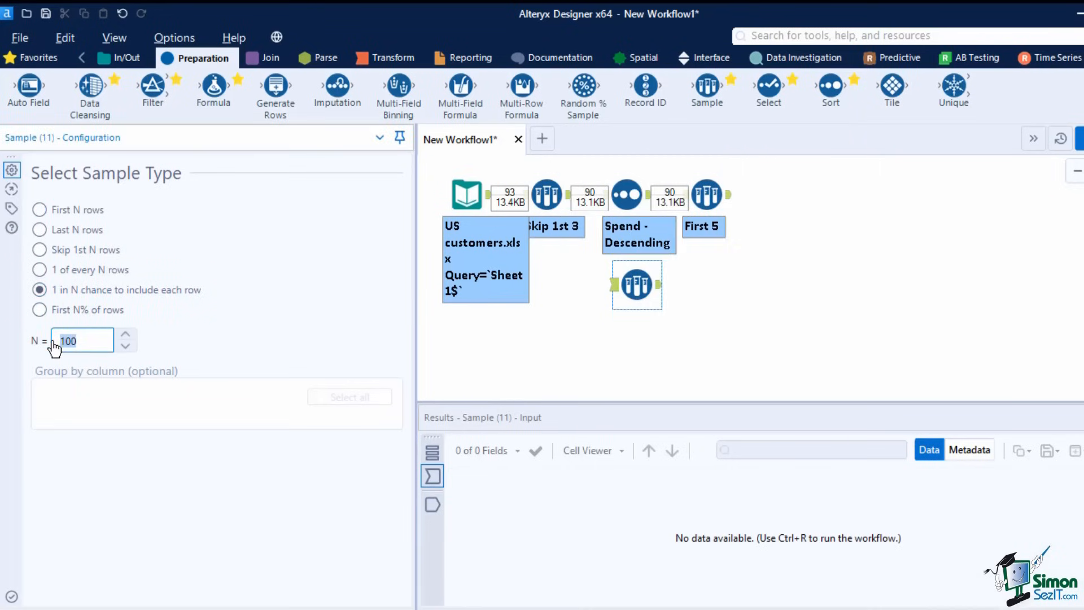
{"action": "type", "text": "5"}
{"action": "left_click_drag", "start_coordinate": [569, 195], "coordinate": [630, 285]}
{"action": "left_click", "coordinate": [1075, 138]}
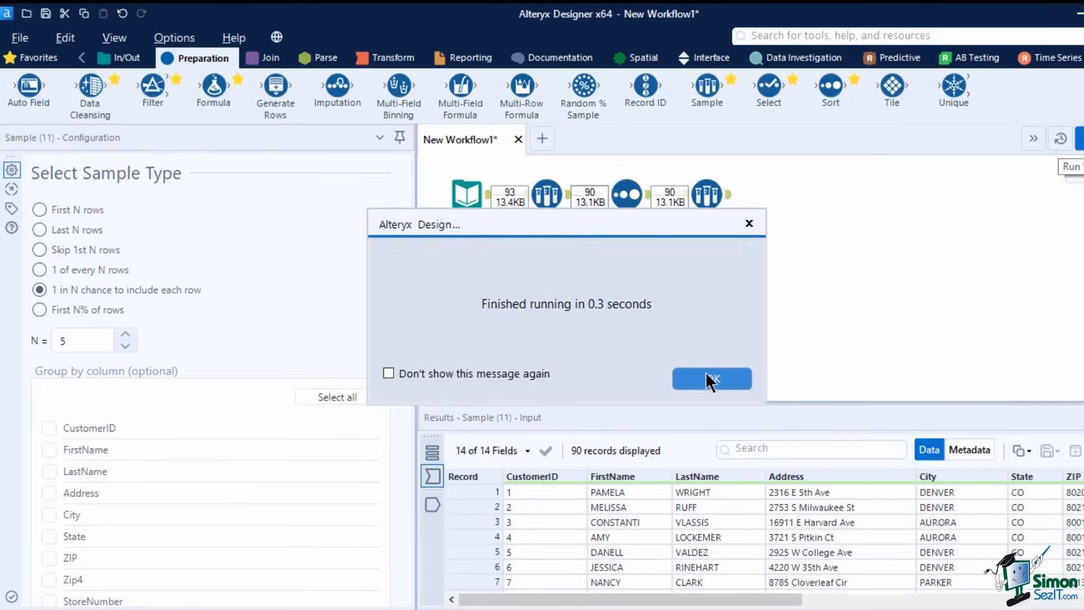
{"action": "left_click", "coordinate": [708, 377]}
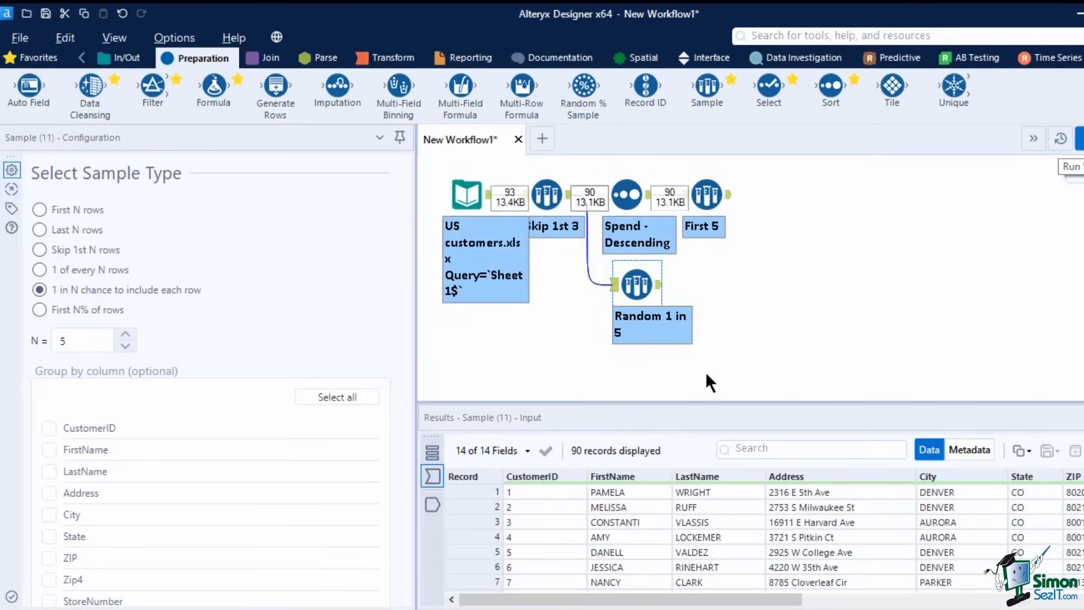
- View the output of the 1 in 5 chance Sample tool and rerun the workflow to draw a new random sample
{"action": "left_click", "coordinate": [659, 285]}
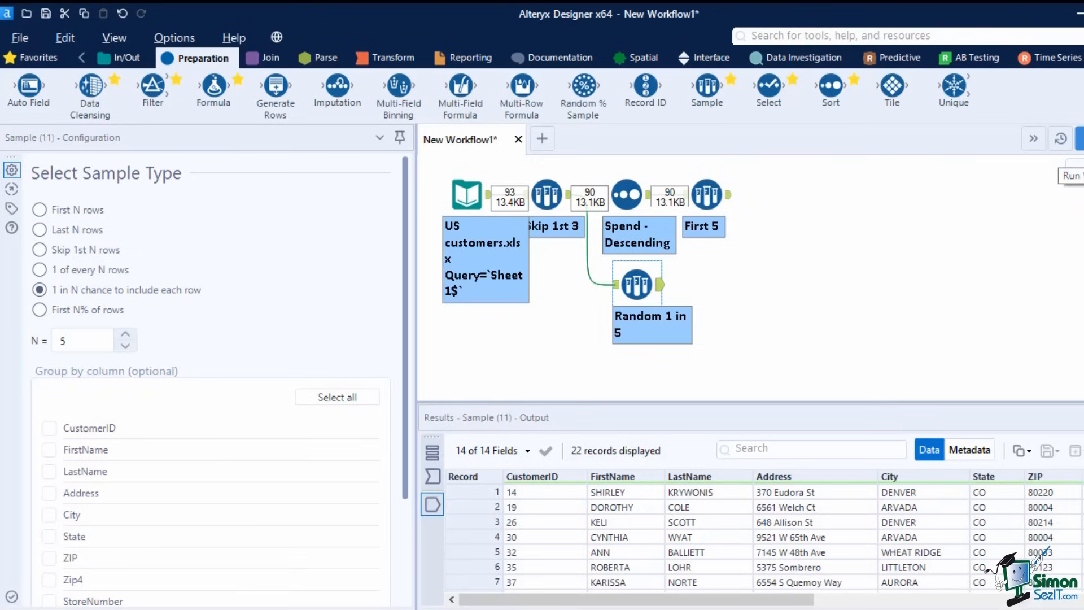
{"action": "left_click", "coordinate": [1078, 138]}
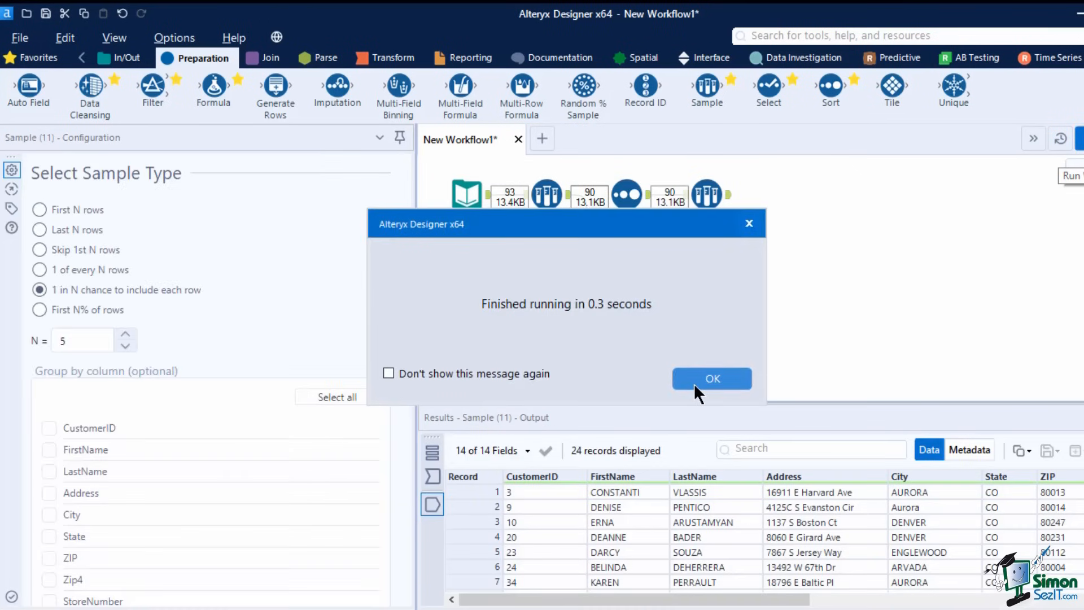
{"action": "left_click", "coordinate": [700, 379]}
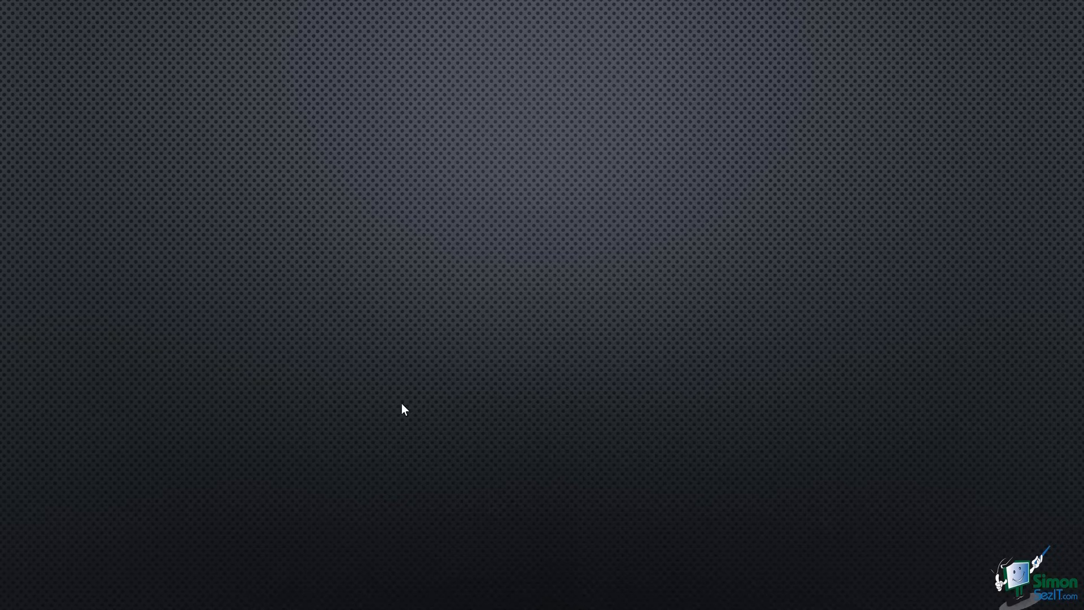
{"action": "left_click", "coordinate": [402, 403]}
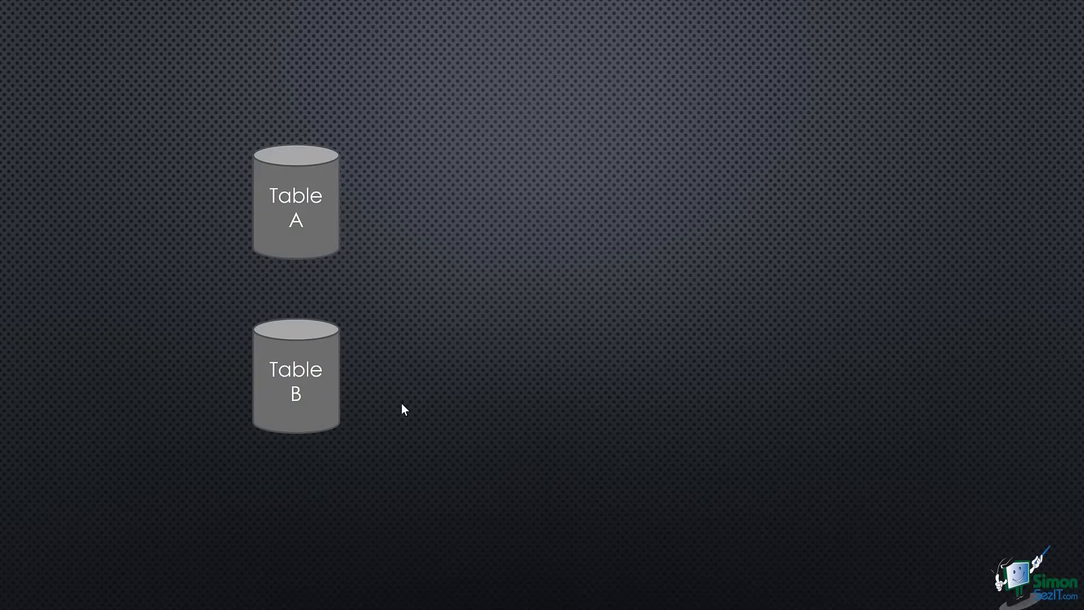
{"action": "left_click", "coordinate": [401, 403]}
{"action": "left_click", "coordinate": [402, 403]}
{"action": "left_click", "coordinate": [402, 404]}
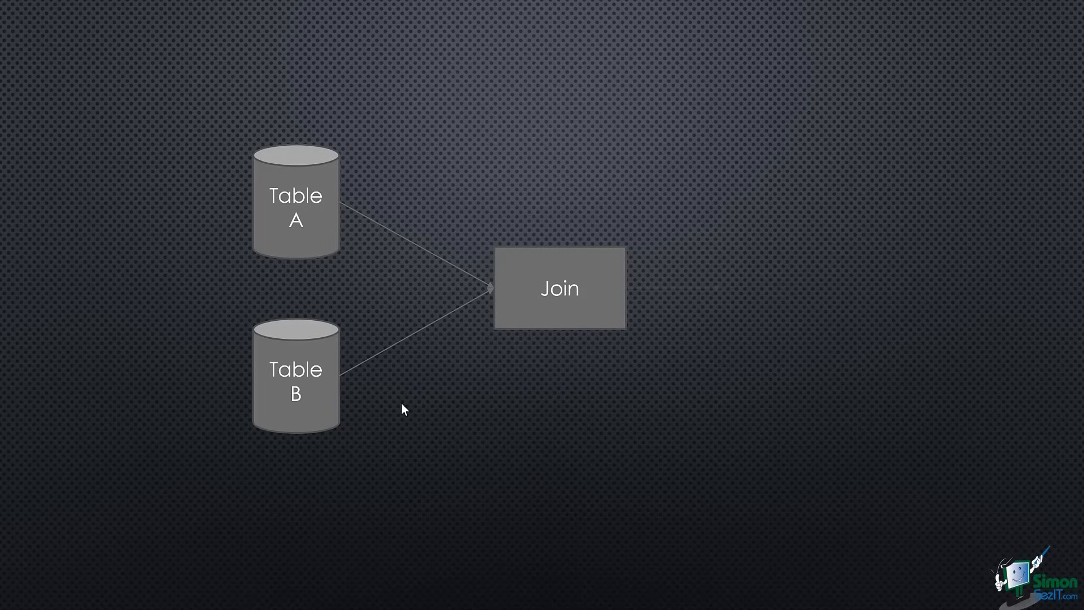
{"action": "left_click", "coordinate": [401, 403]}
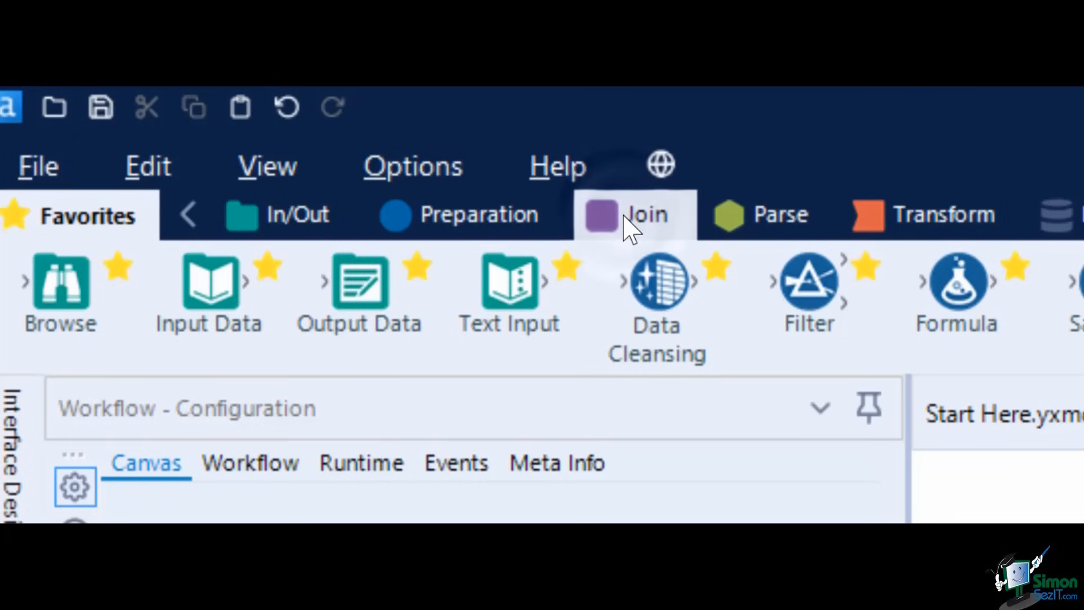
- Place a Join tool on the empty workflow canvas and choose Join by Record Position
{"action": "left_click", "coordinate": [634, 219]}
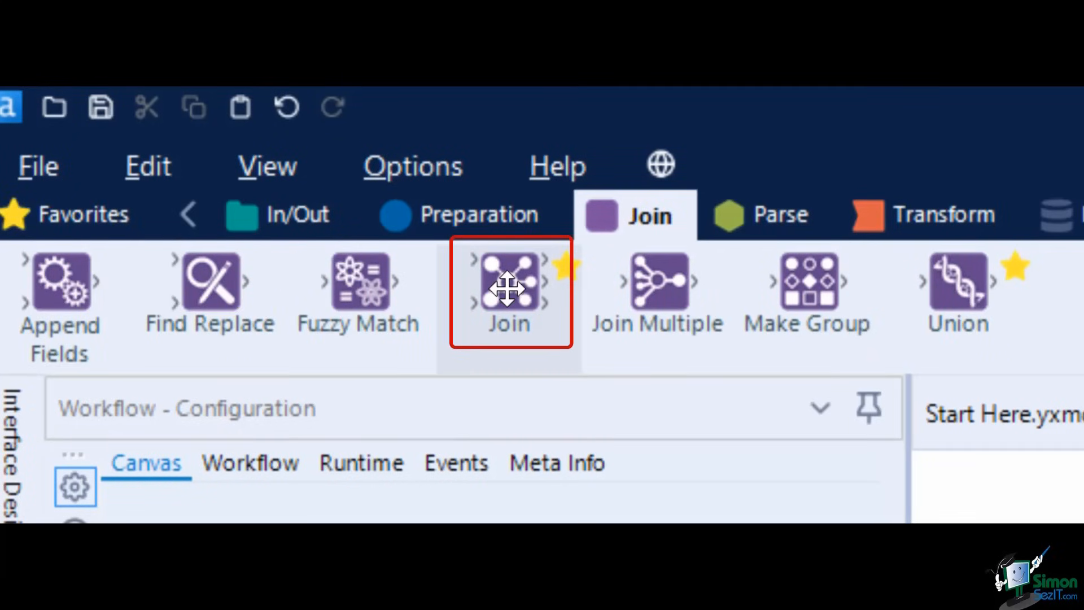
{"action": "left_click_drag", "start_coordinate": [507, 288], "coordinate": [1078, 604]}
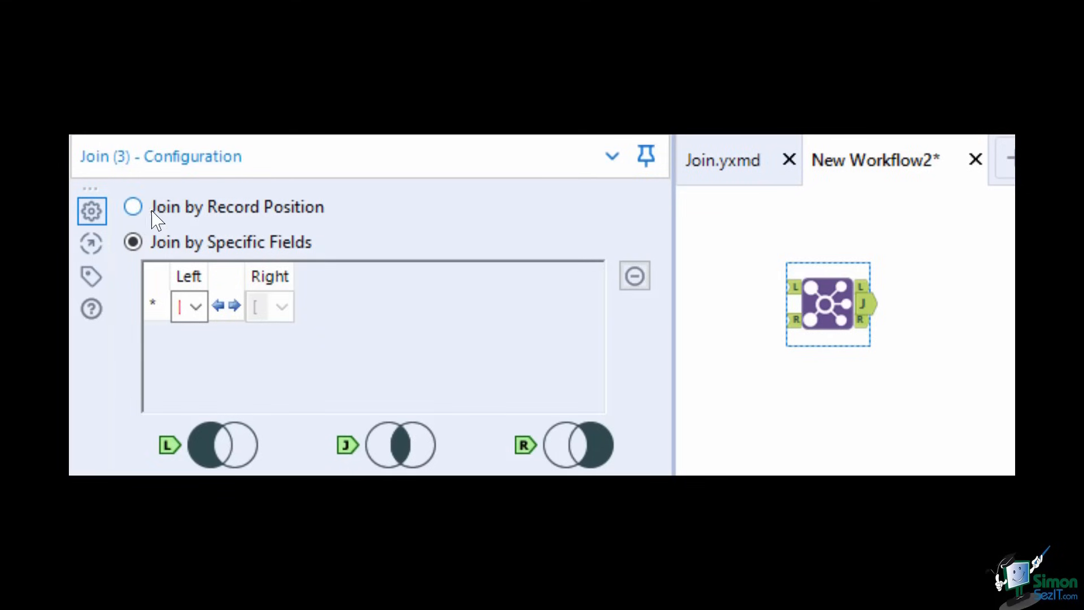
{"action": "left_click", "coordinate": [133, 207]}
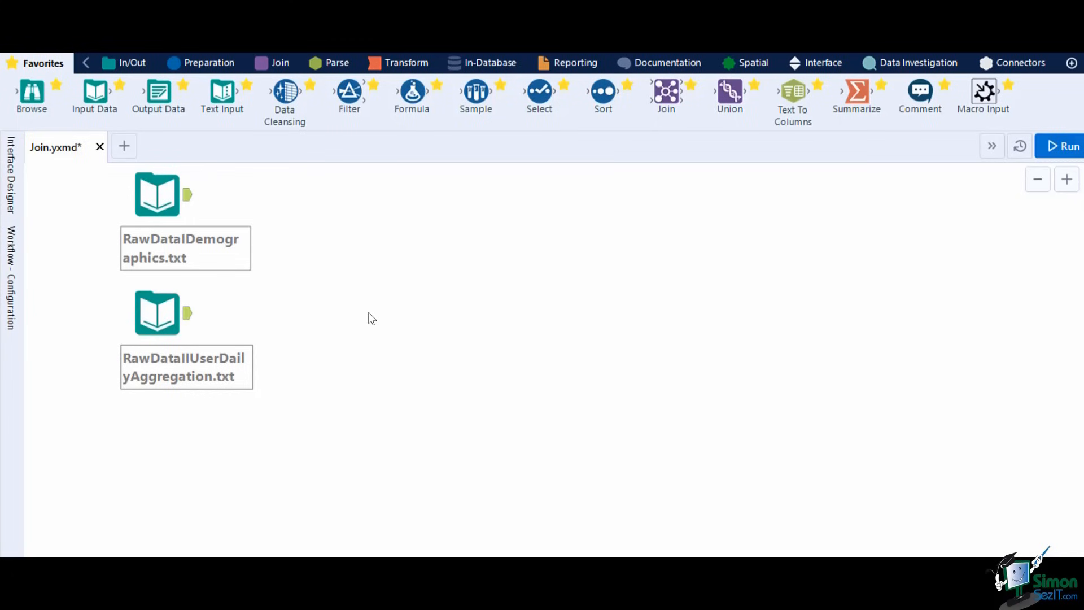
- Examine the output fields of the RawDataIDemographics.txt and RawDataIIUserDailyAggregation.txt inputs in the Join.yxmd workflow, looking for a common field
{"action": "left_click", "coordinate": [154, 194]}
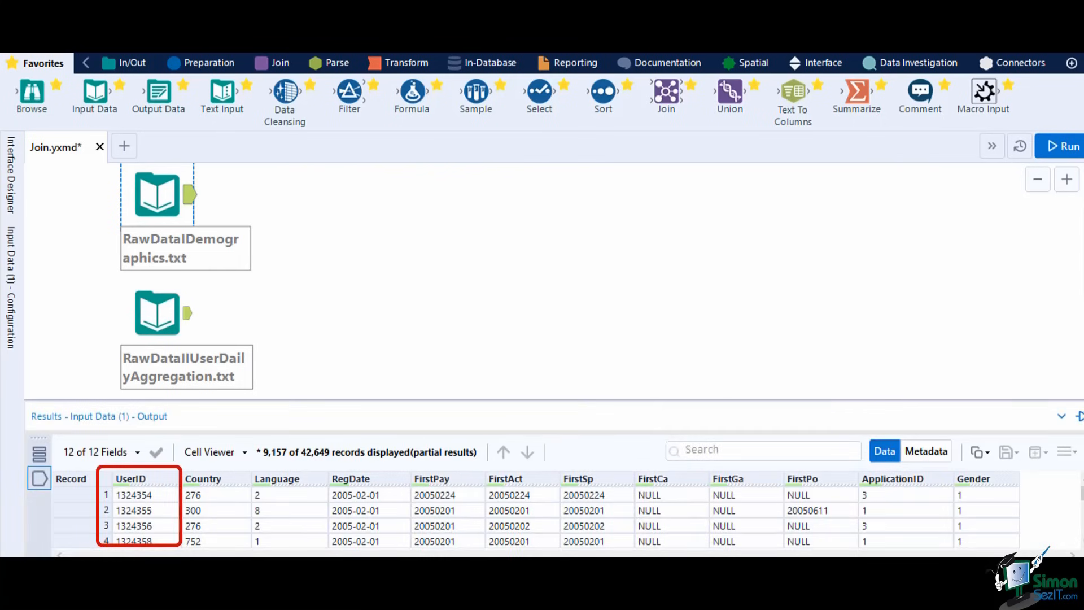
{"action": "left_click", "coordinate": [155, 313]}
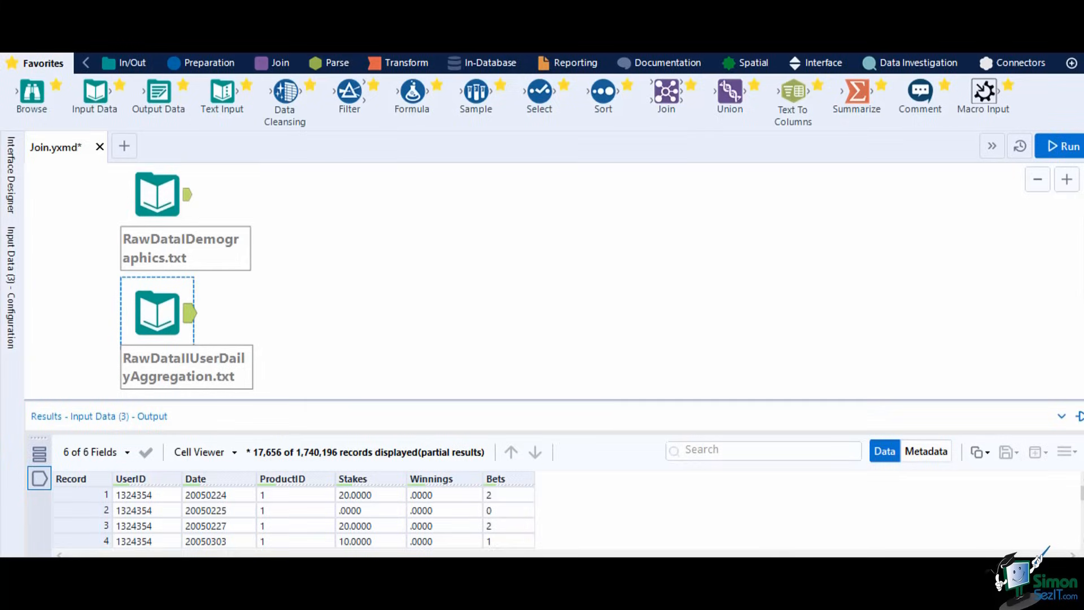
{"action": "left_click", "coordinate": [308, 289]}
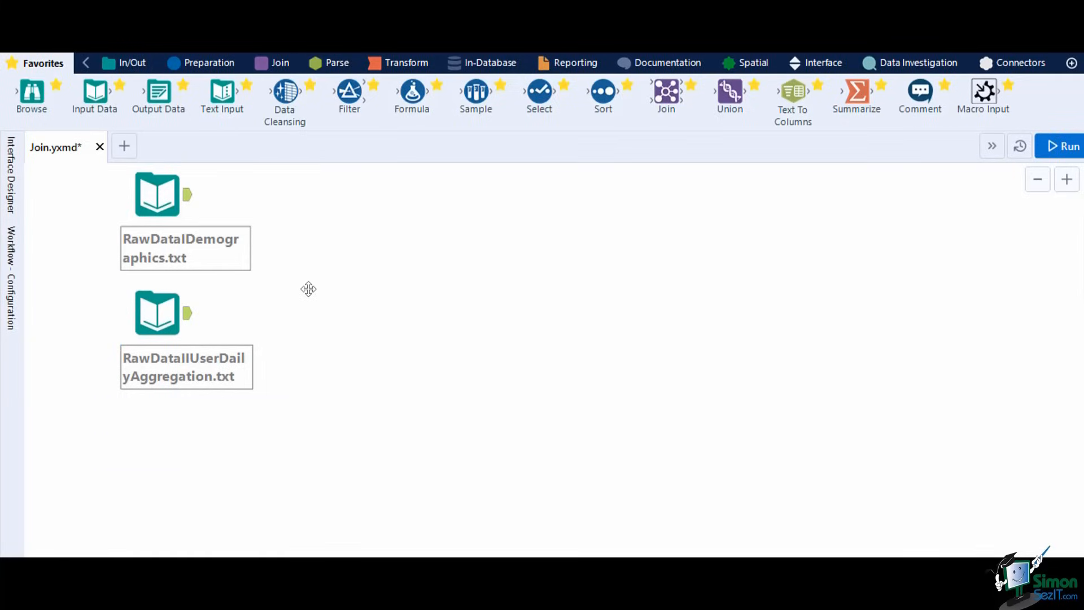
- Add a Join tool with RawDataIDemographics.txt connected to its L input and RawDataIIUserDailyAggregation.txt connected to its R input
{"action": "left_click", "coordinate": [274, 62]}
{"action": "left_click_drag", "start_coordinate": [232, 101], "coordinate": [379, 284]}
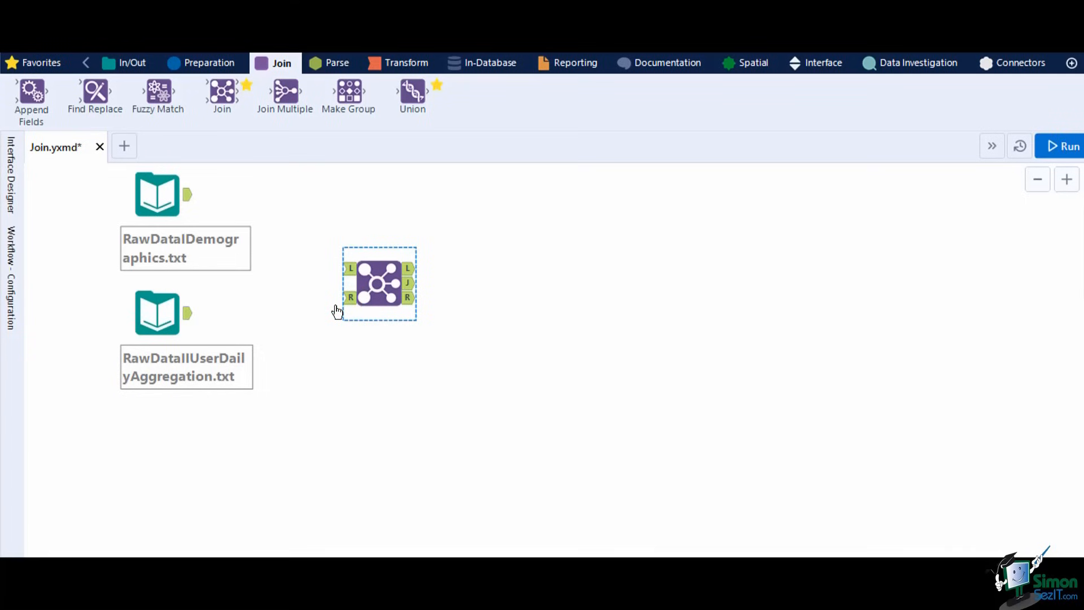
{"action": "left_click_drag", "start_coordinate": [190, 195], "coordinate": [349, 268]}
{"action": "left_click_drag", "start_coordinate": [190, 313], "coordinate": [349, 298]}
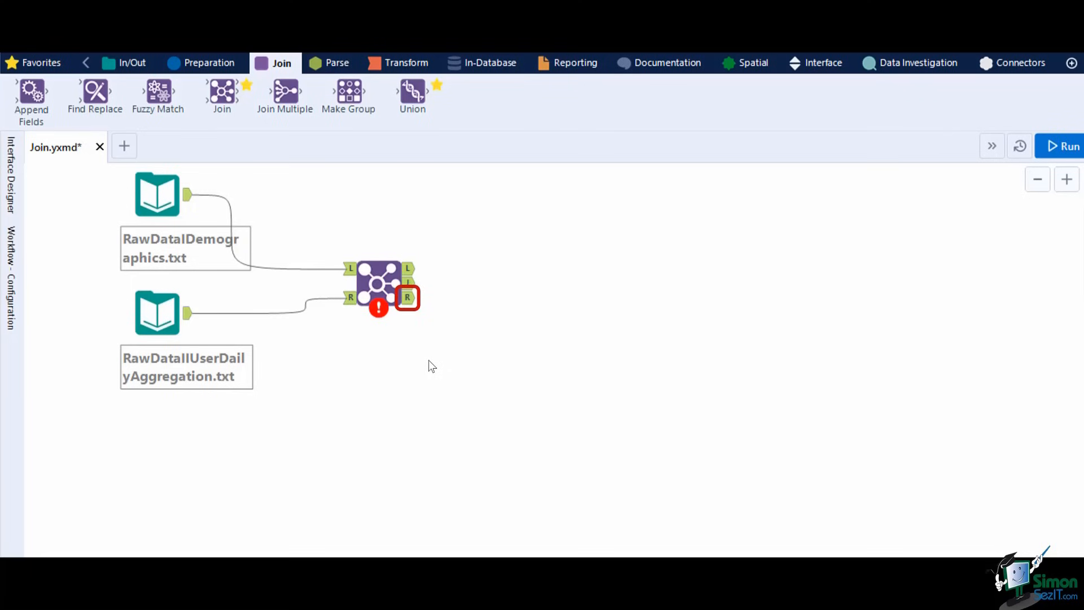
- Configure the Join tool to join by specific fields, matching UserID from the left input with UserID from the right
{"action": "left_click", "coordinate": [377, 282]}
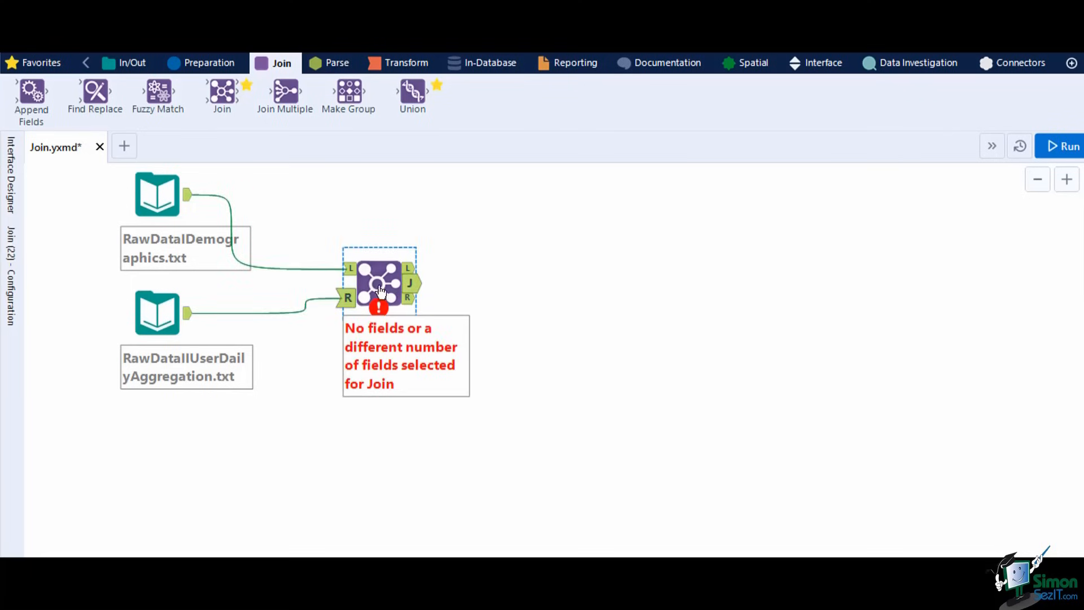
{"action": "mouse_move", "coordinate": [14, 301]}
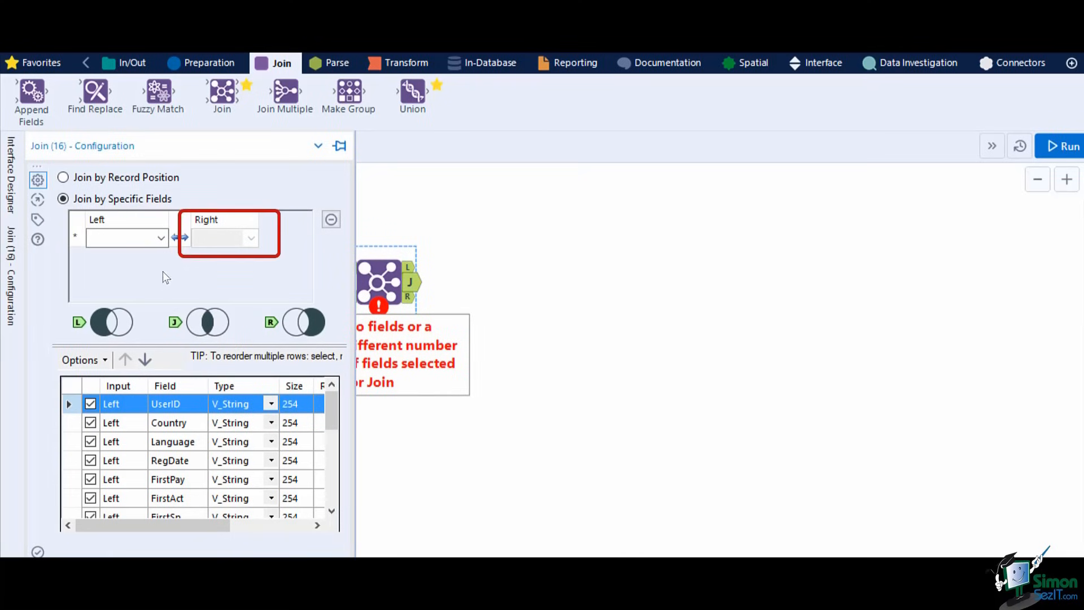
{"action": "left_click", "coordinate": [160, 238]}
{"action": "left_click", "coordinate": [146, 262]}
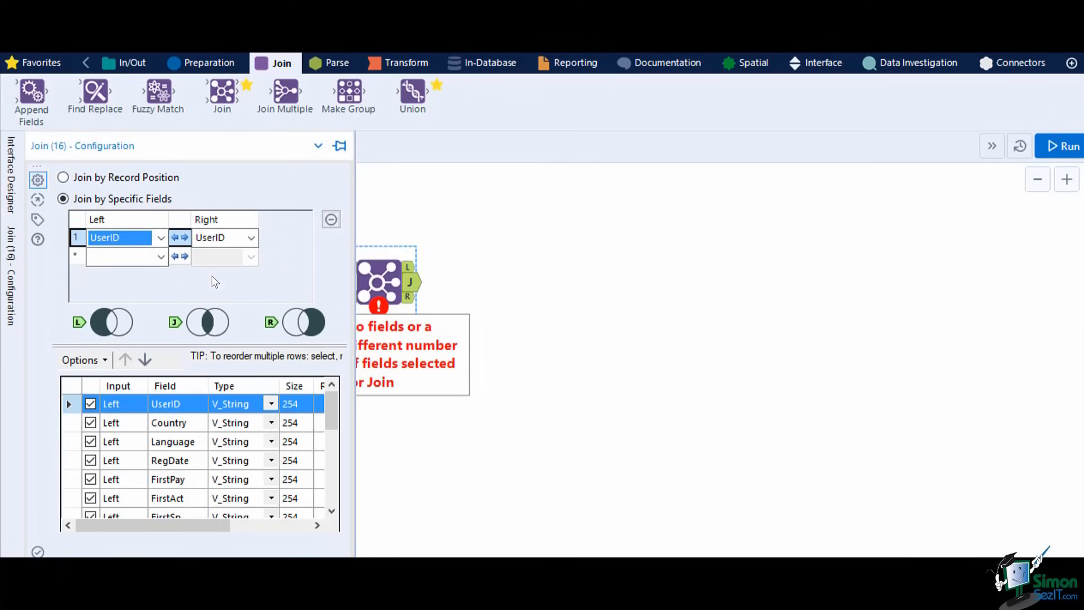
{"action": "left_click", "coordinate": [160, 257]}
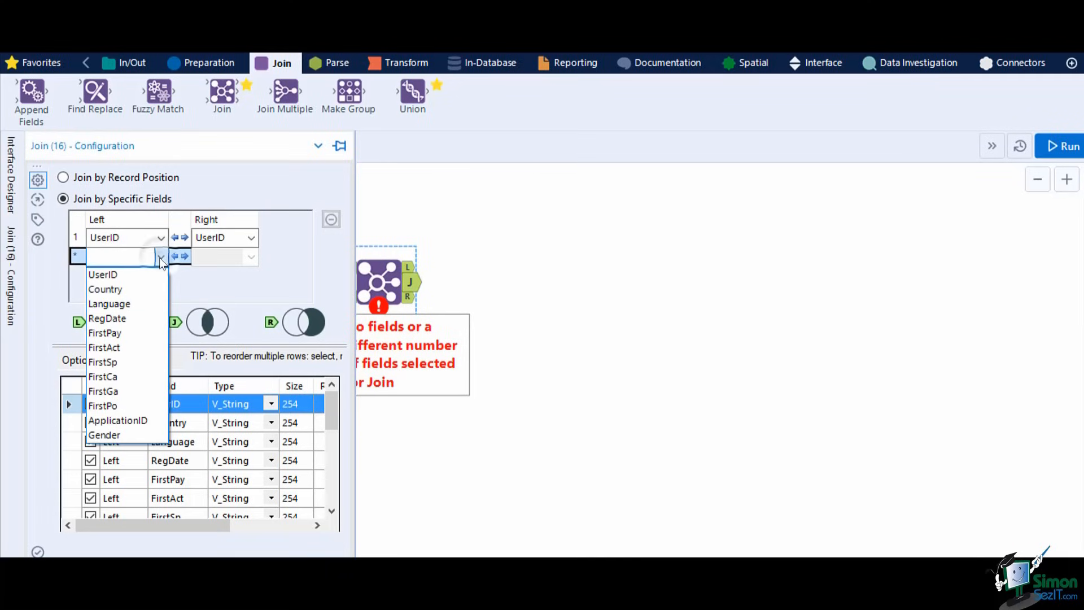
{"action": "left_click", "coordinate": [160, 258]}
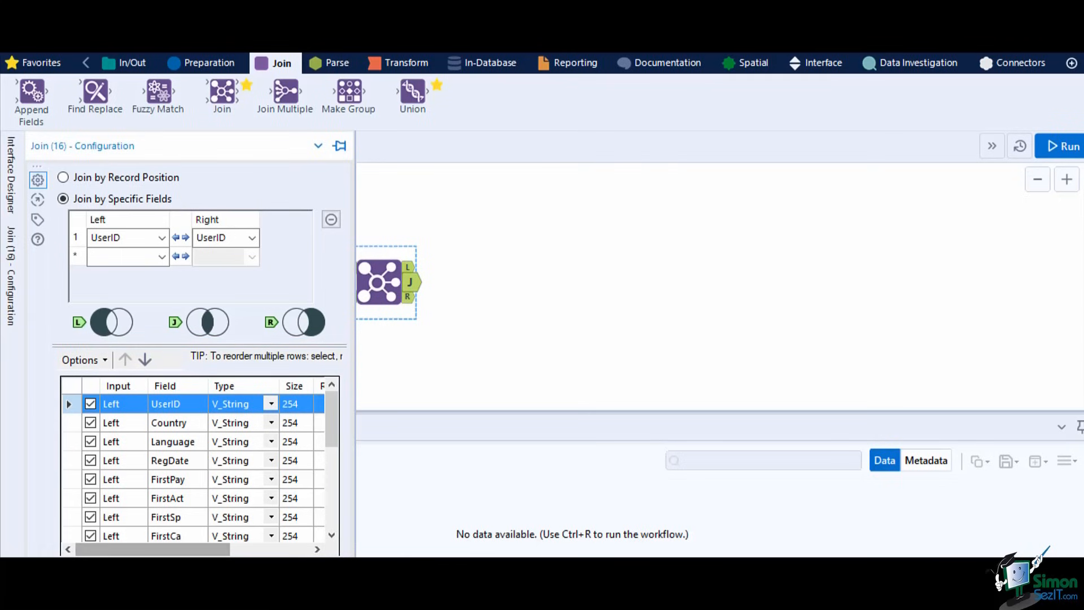
- Exclude the duplicate Right_UserID field from the Join tool's output fields
{"action": "left_click_drag", "start_coordinate": [135, 551], "coordinate": [175, 551]}
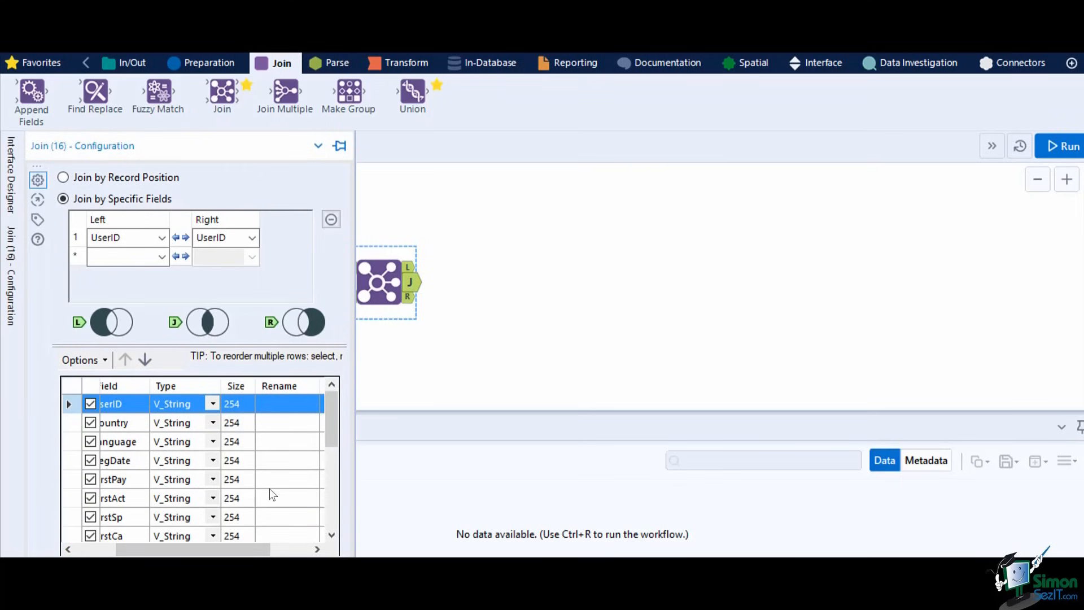
{"action": "left_click_drag", "start_coordinate": [333, 439], "coordinate": [334, 497]}
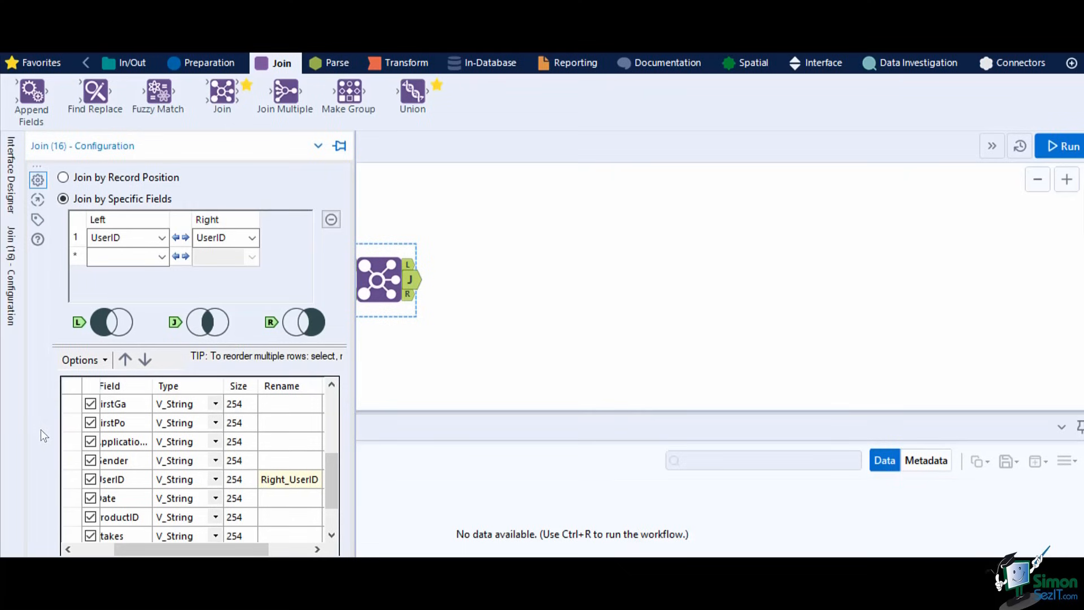
{"action": "left_click", "coordinate": [89, 479]}
{"action": "left_click", "coordinate": [411, 381]}
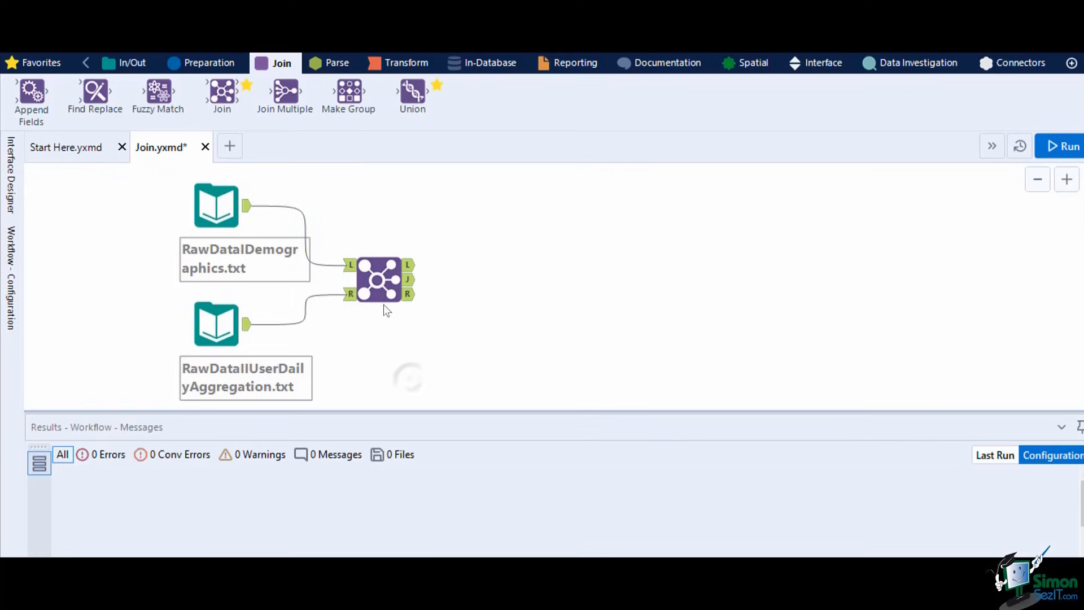
- Add Browse tools to all three Join outputs and run the workflow
{"action": "left_click", "coordinate": [377, 286]}
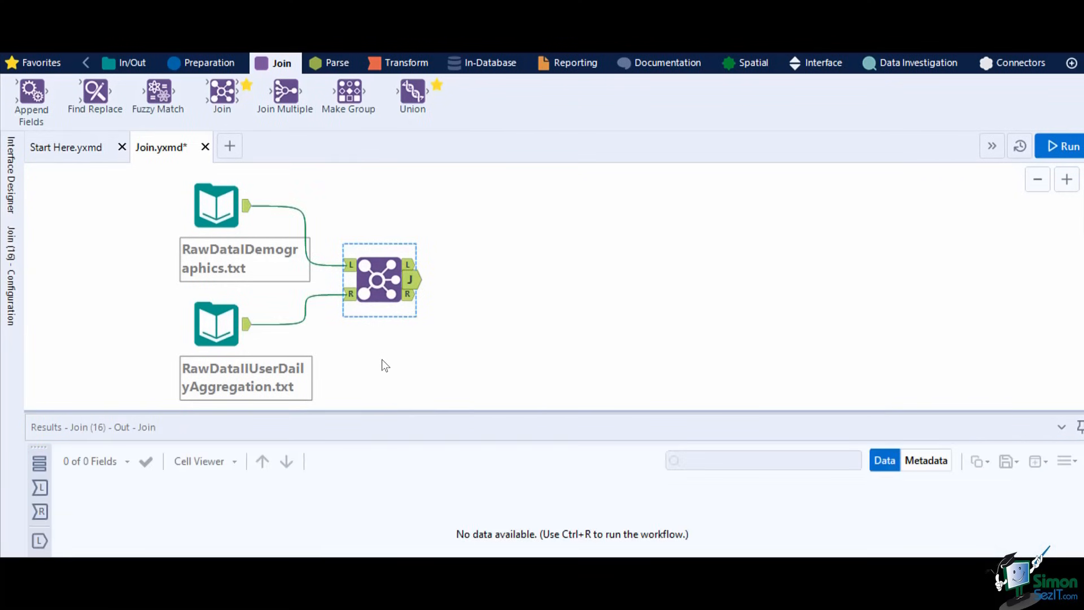
{"action": "key", "text": "ctrl+shift+b"}
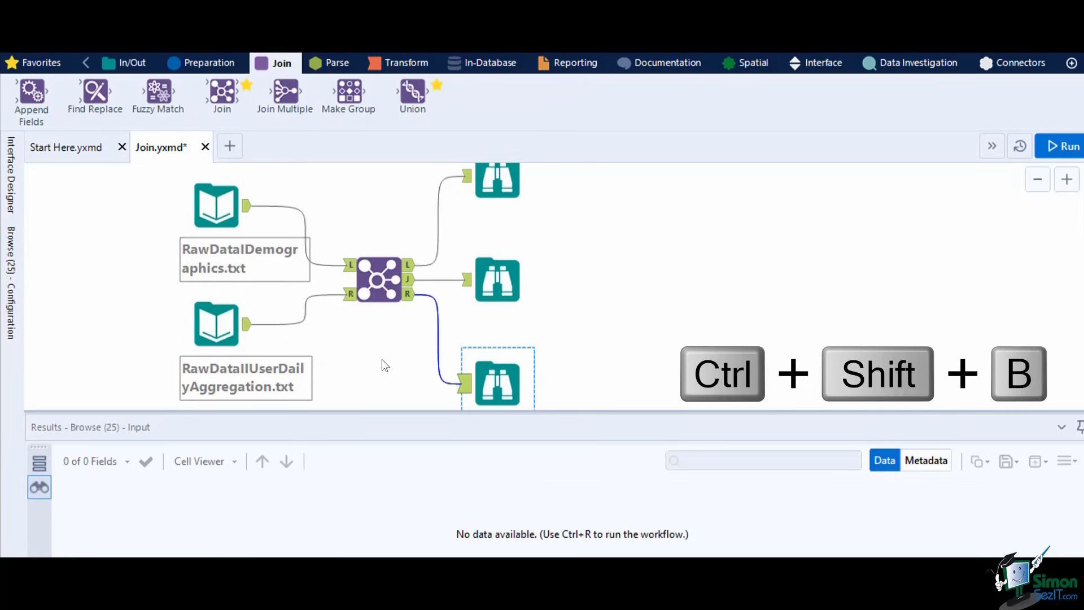
{"action": "left_click", "coordinate": [382, 365]}
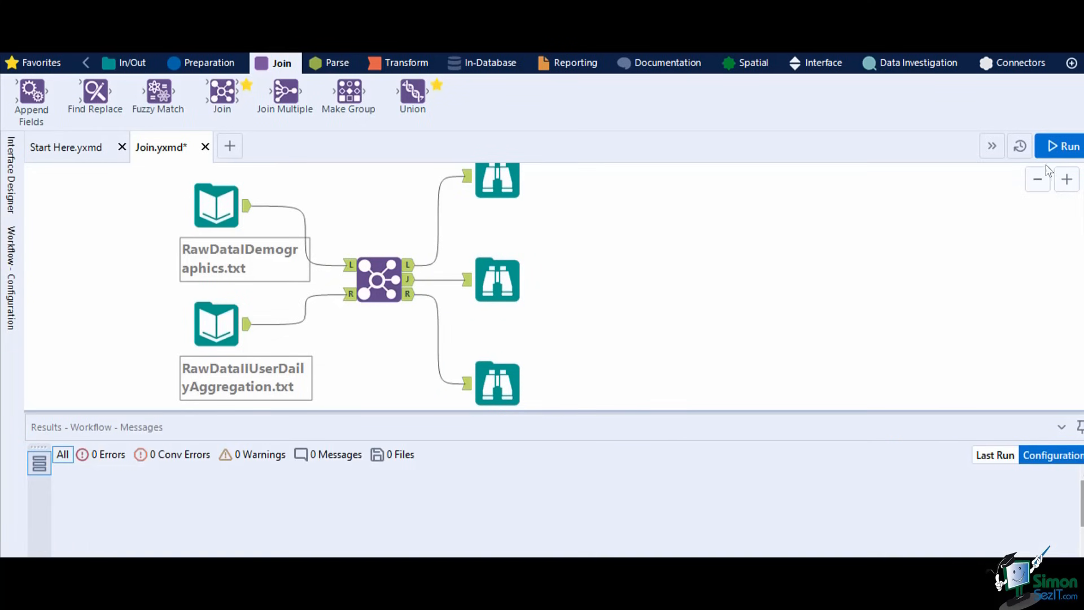
{"action": "left_click", "coordinate": [1068, 147]}
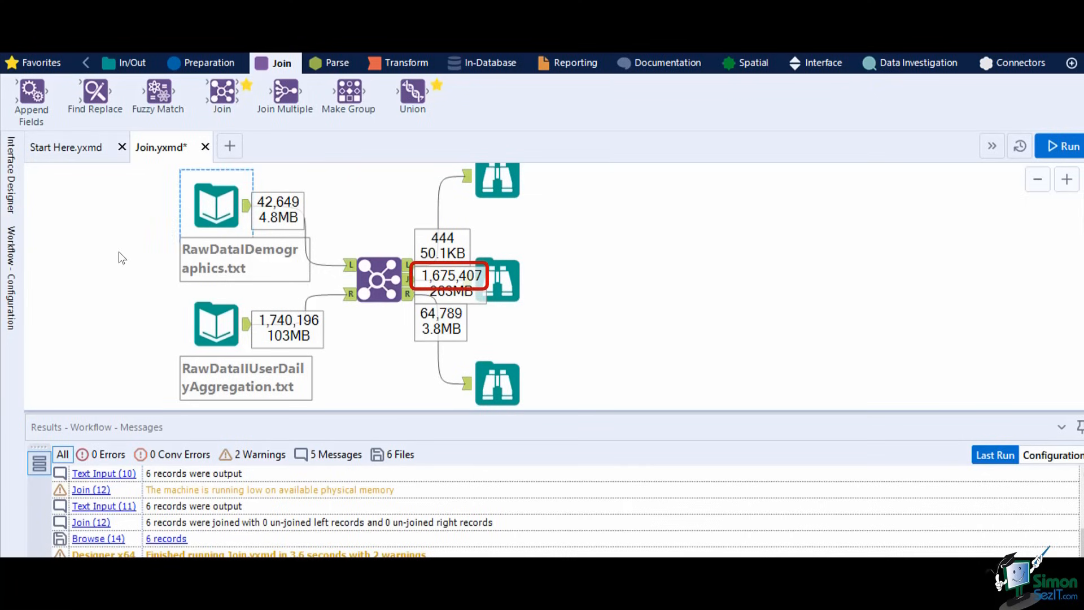
- Examine the joined records from the J output across their columns
{"action": "left_click", "coordinate": [506, 276]}
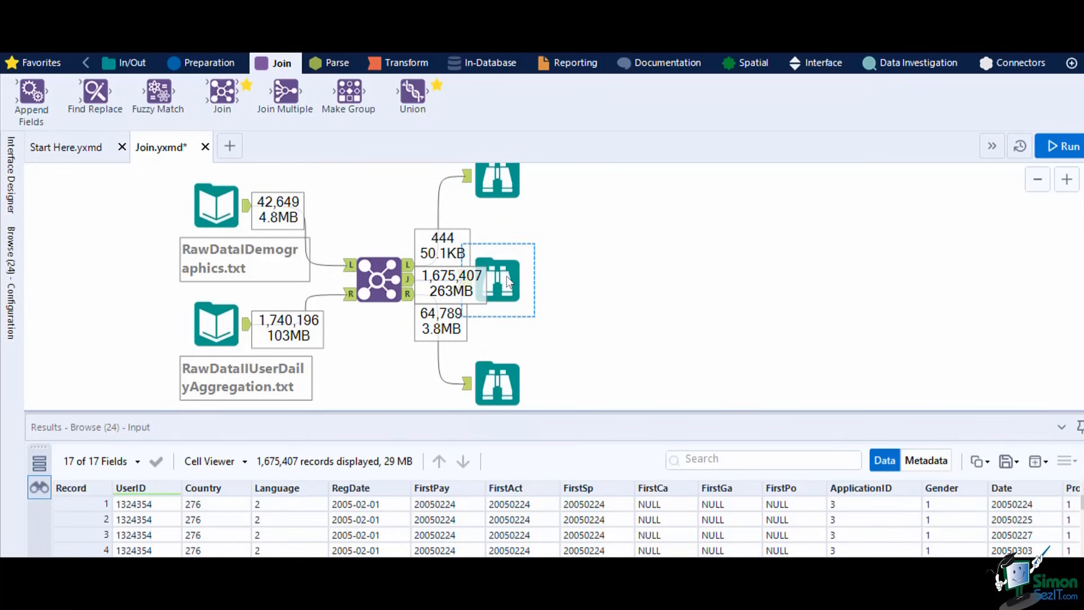
{"action": "left_click", "coordinate": [449, 535]}
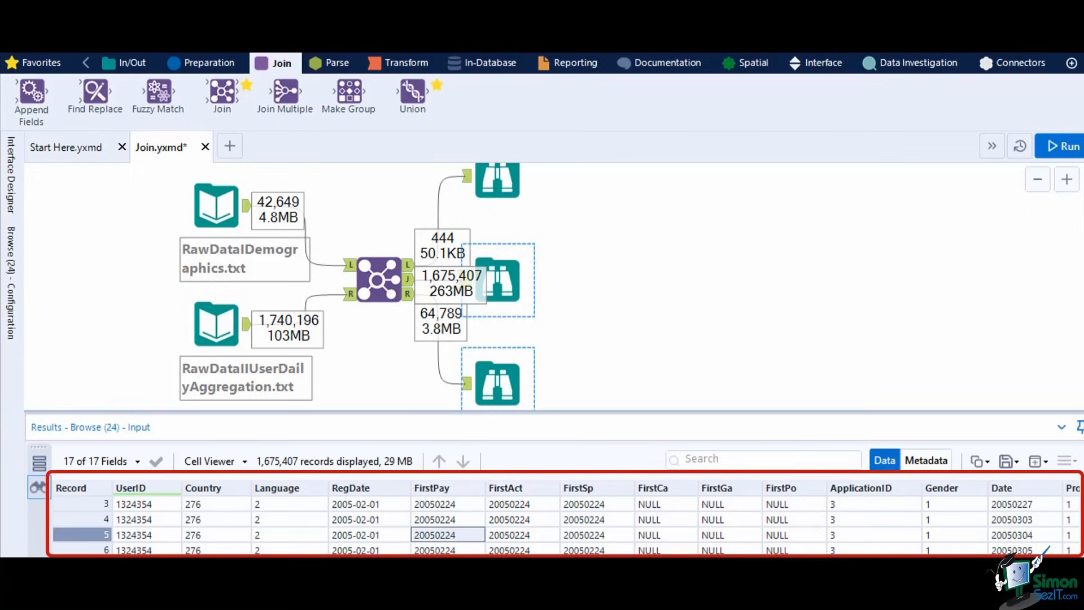
{"action": "scroll", "coordinate": [567, 519], "scroll_direction": "right", "scroll_amount": 3}
{"action": "scroll", "coordinate": [565, 519], "scroll_direction": "right", "scroll_amount": 5}
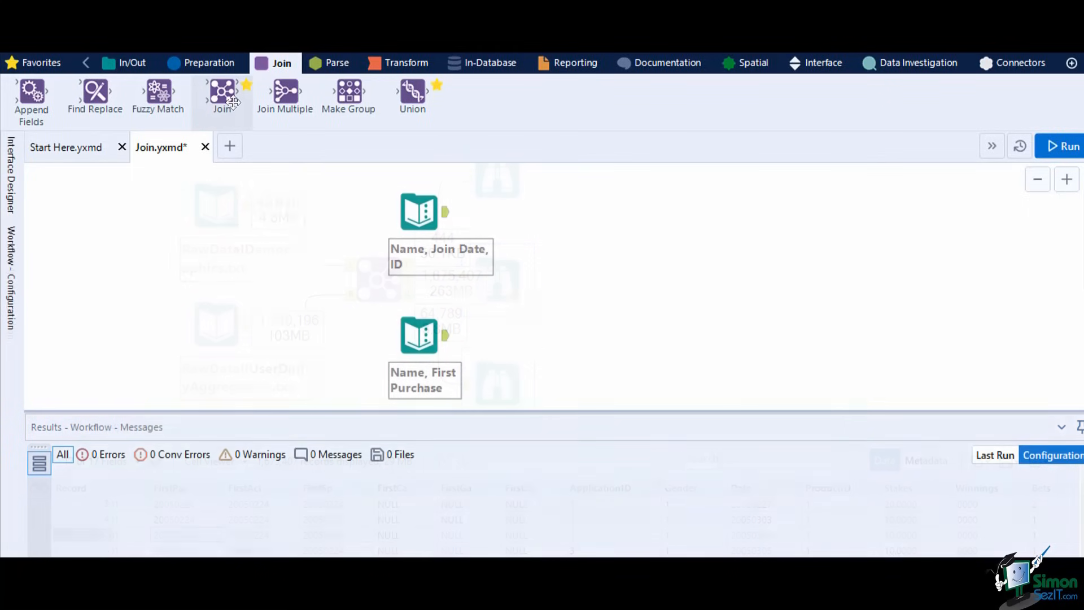
- Add a Join tool, review both text inputs, and connect Name, Join Date, ID to L and Name, First Purchase to R
{"action": "left_click_drag", "start_coordinate": [232, 102], "coordinate": [602, 275]}
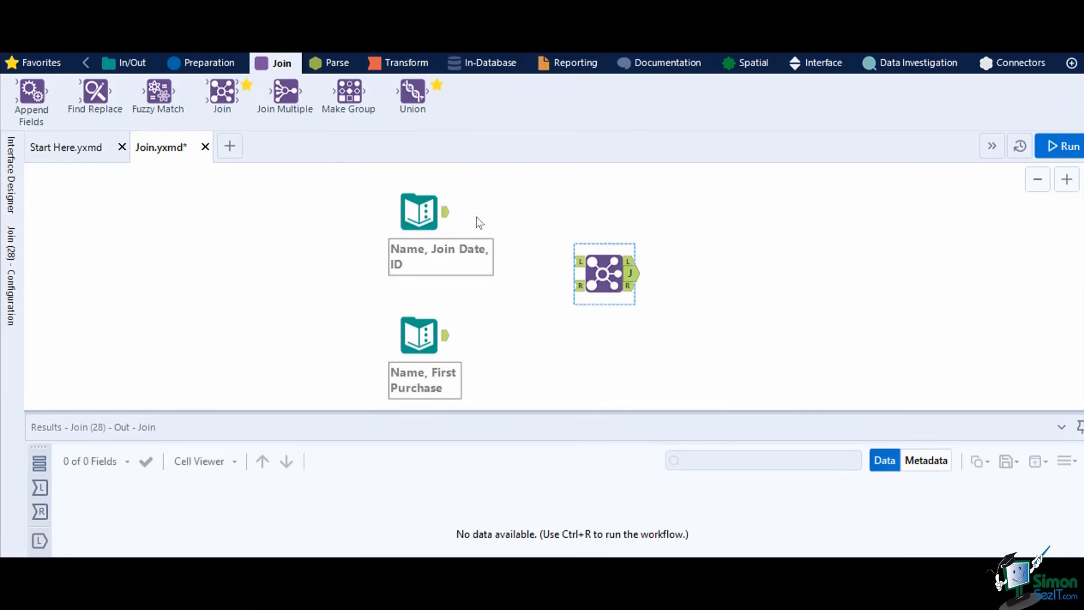
{"action": "left_click", "coordinate": [447, 213]}
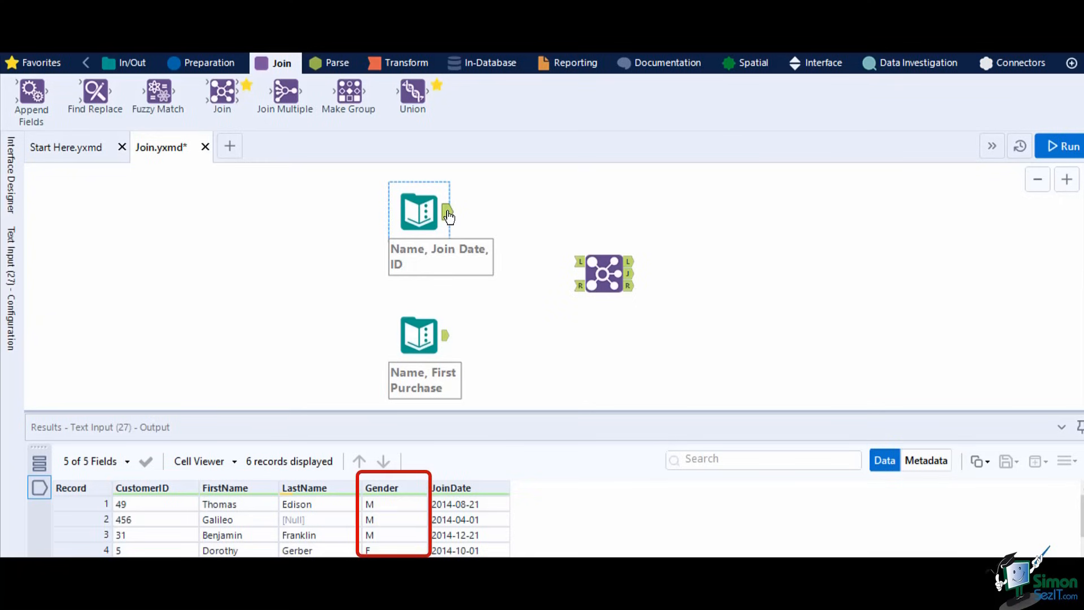
{"action": "left_click", "coordinate": [446, 337]}
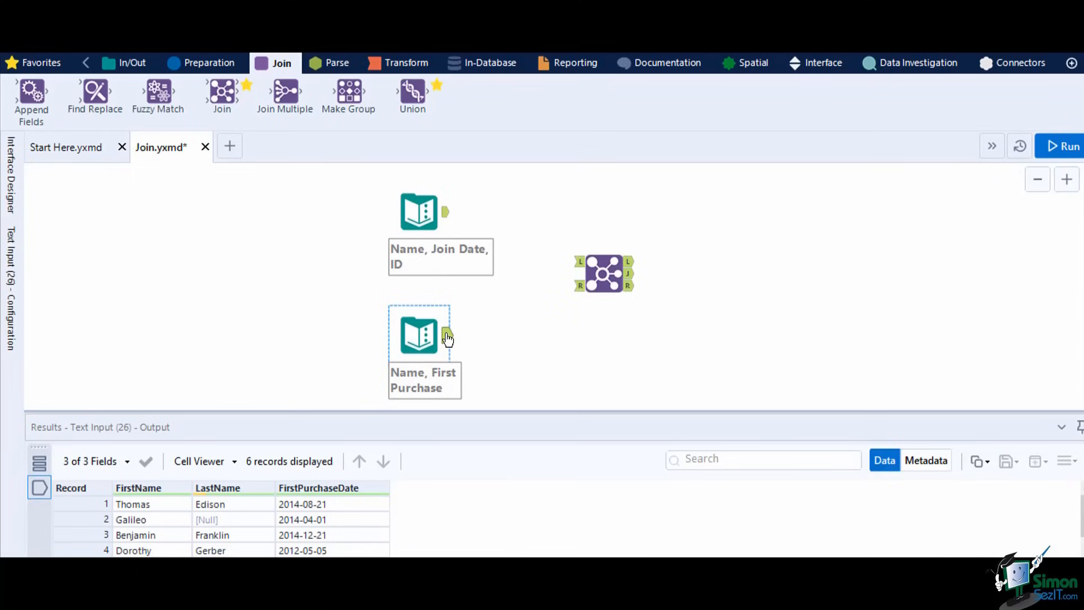
{"action": "left_click_drag", "start_coordinate": [451, 214], "coordinate": [576, 266]}
{"action": "left_click_drag", "start_coordinate": [447, 337], "coordinate": [574, 287]}
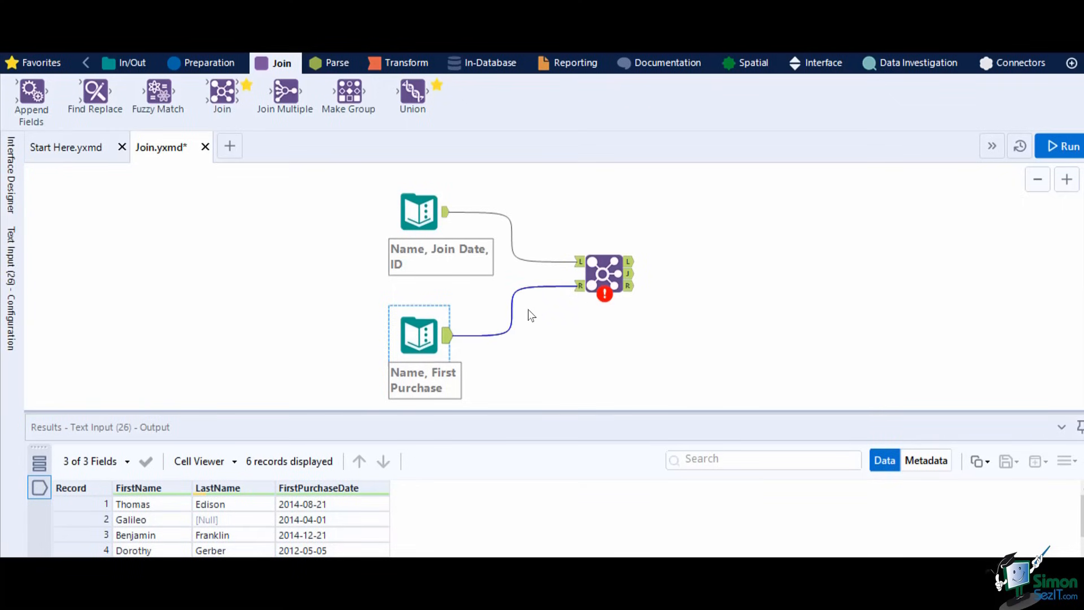
- Configure the Join tool to join by record position and exclude the right input's FirstName and LastName fields
{"action": "left_click", "coordinate": [603, 273]}
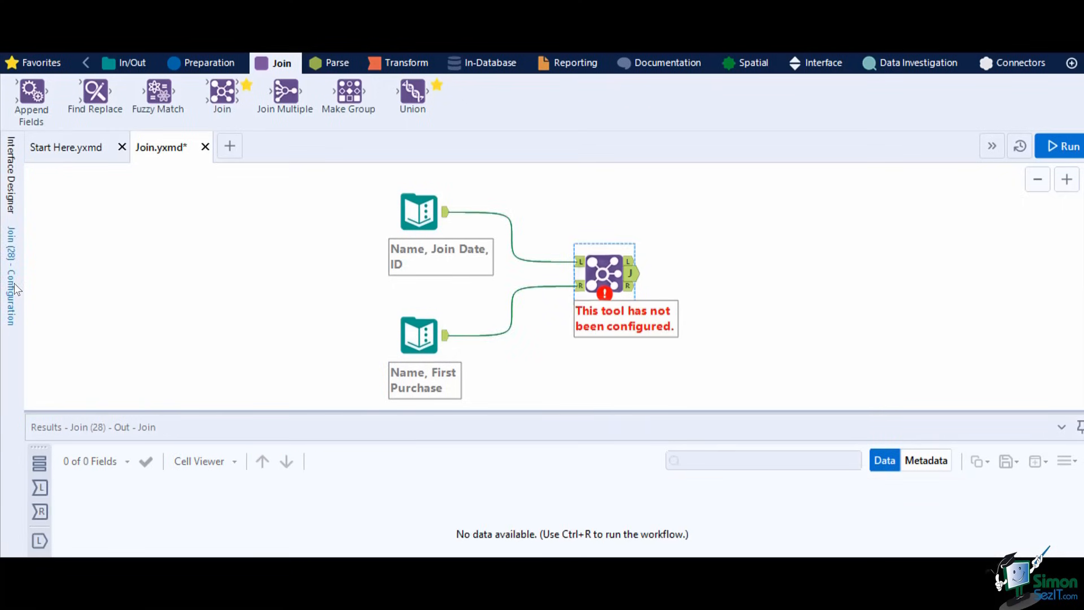
{"action": "left_click", "coordinate": [16, 289]}
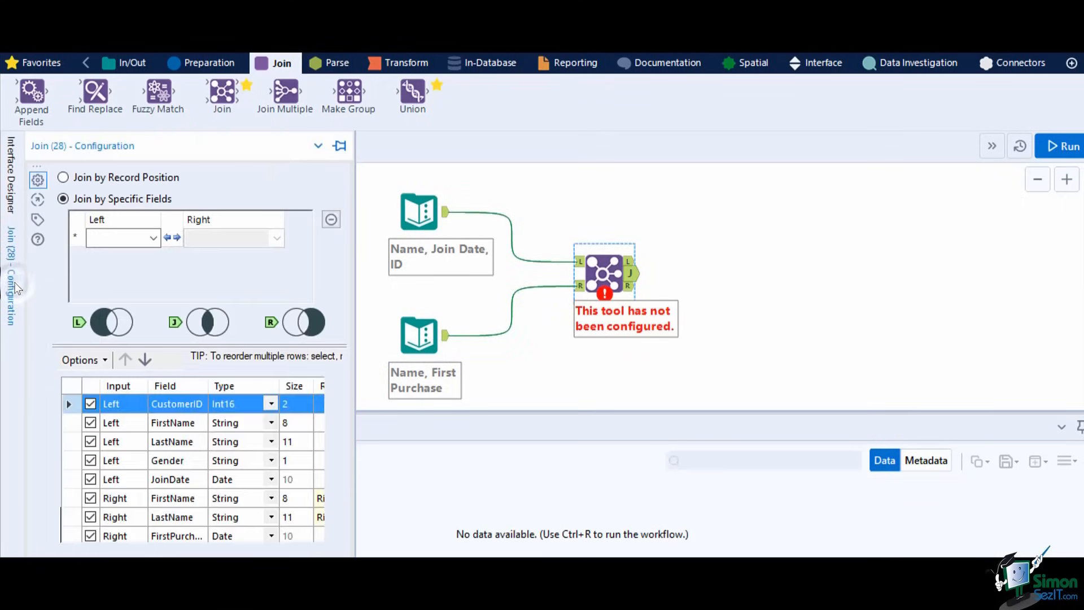
{"action": "left_click", "coordinate": [67, 179]}
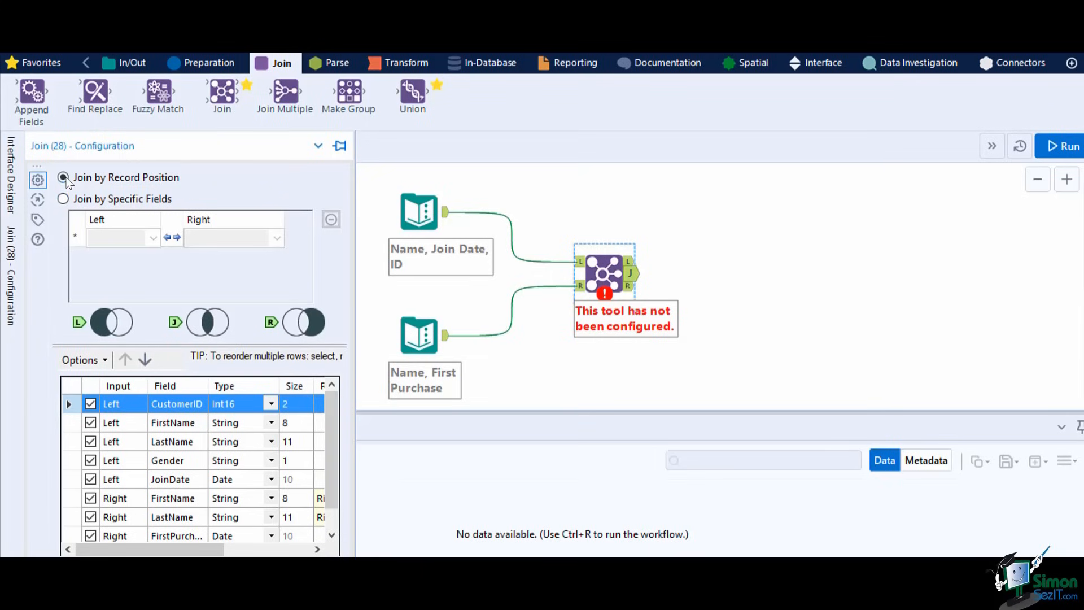
{"action": "scroll", "coordinate": [326, 465], "scroll_direction": "down", "scroll_amount": 1}
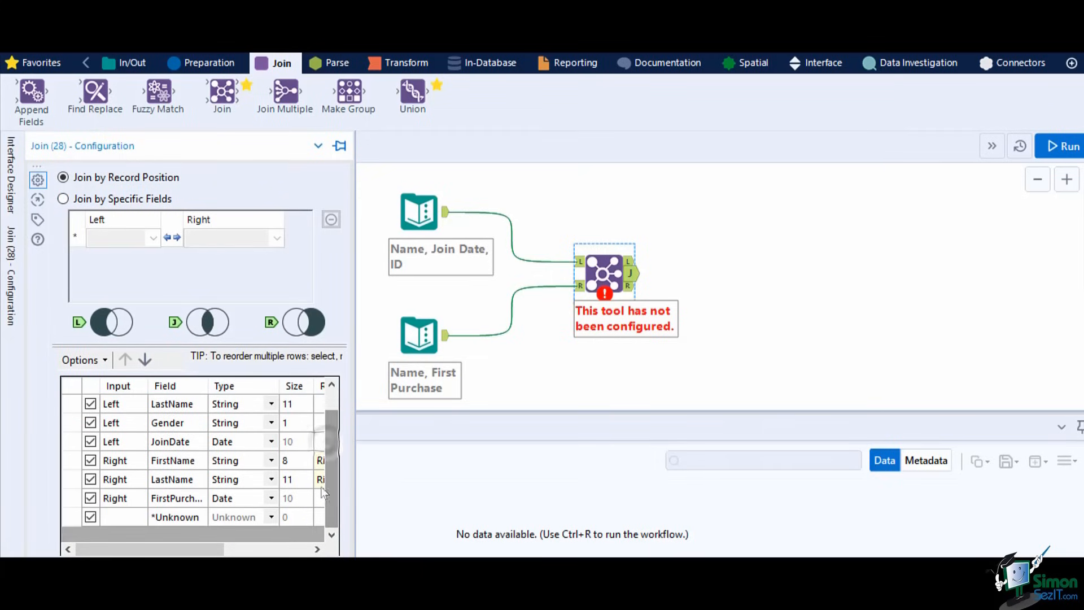
{"action": "left_click_drag", "start_coordinate": [188, 544], "coordinate": [222, 540]}
{"action": "left_click", "coordinate": [91, 460]}
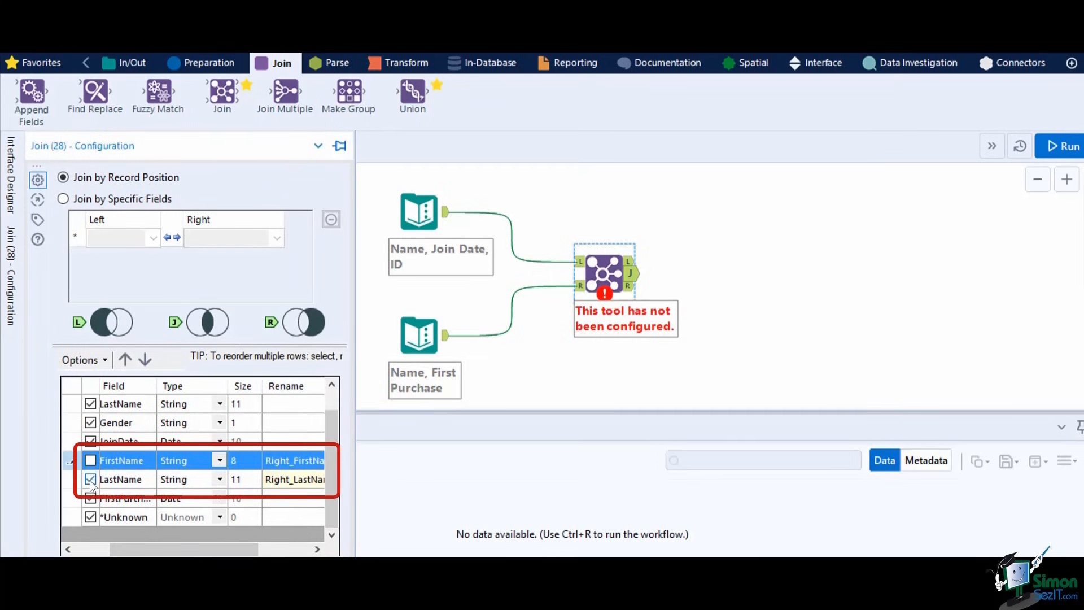
{"action": "left_click", "coordinate": [91, 480]}
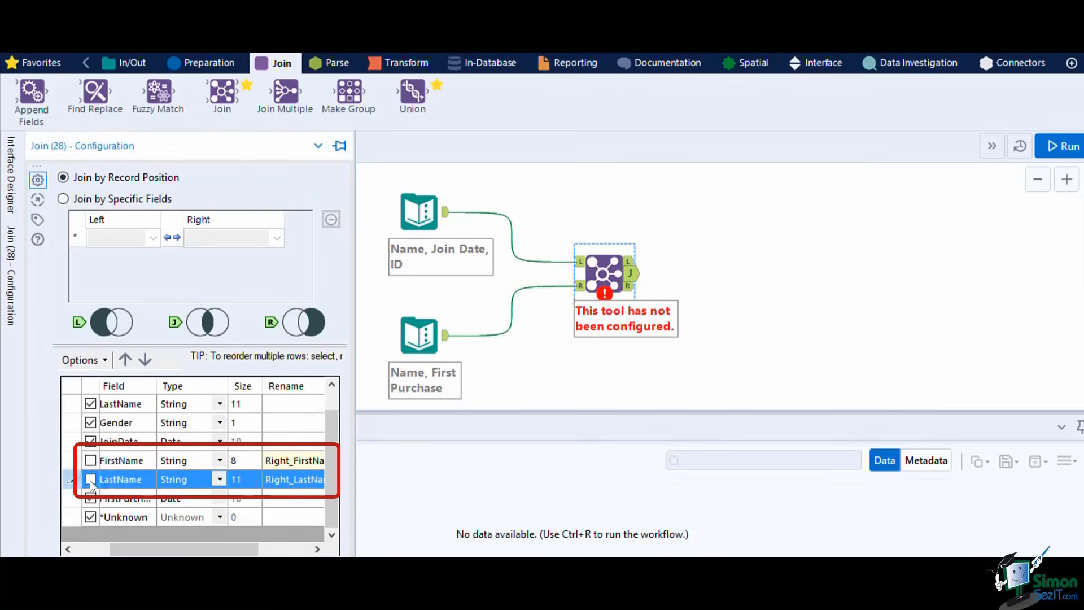
- Add Browse tools to the Join tool's L, J and R outputs and run the workflow to view the joined records
{"action": "left_click", "coordinate": [551, 296]}
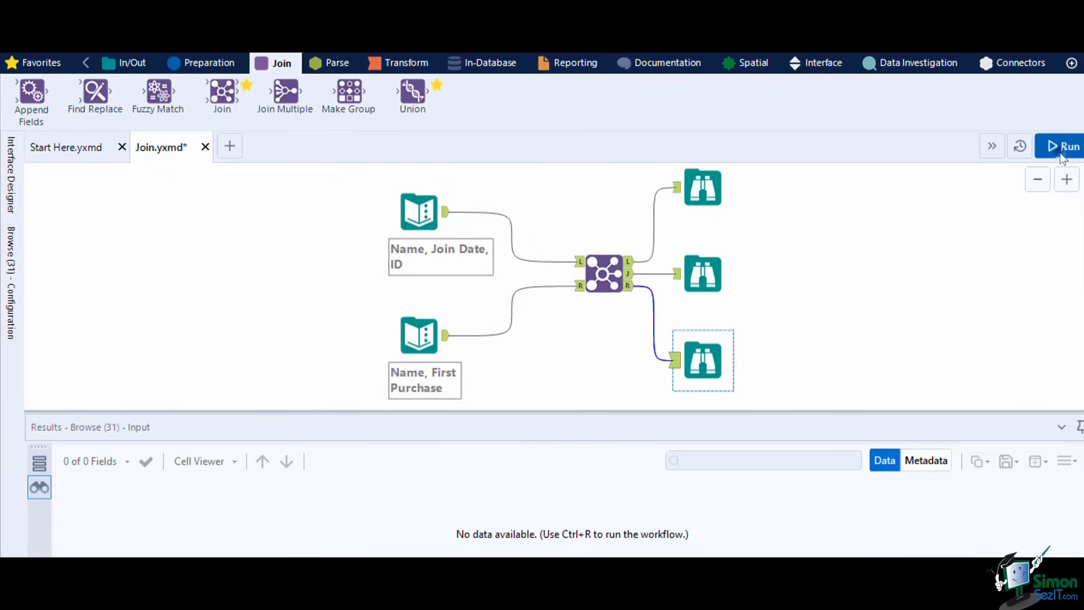
{"action": "left_click", "coordinate": [1059, 148]}
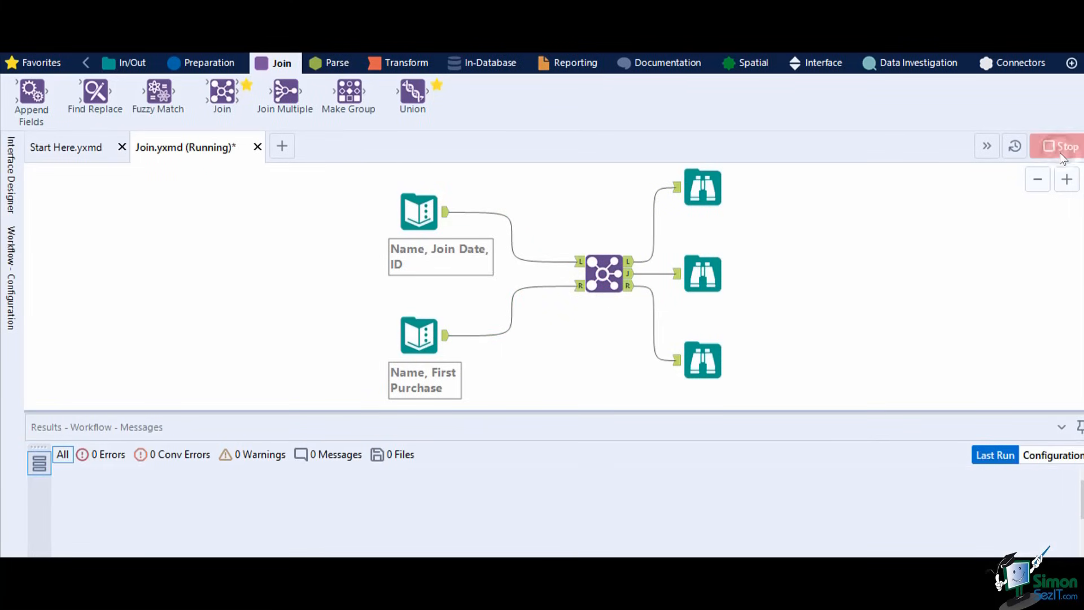
{"action": "left_click", "coordinate": [710, 254]}
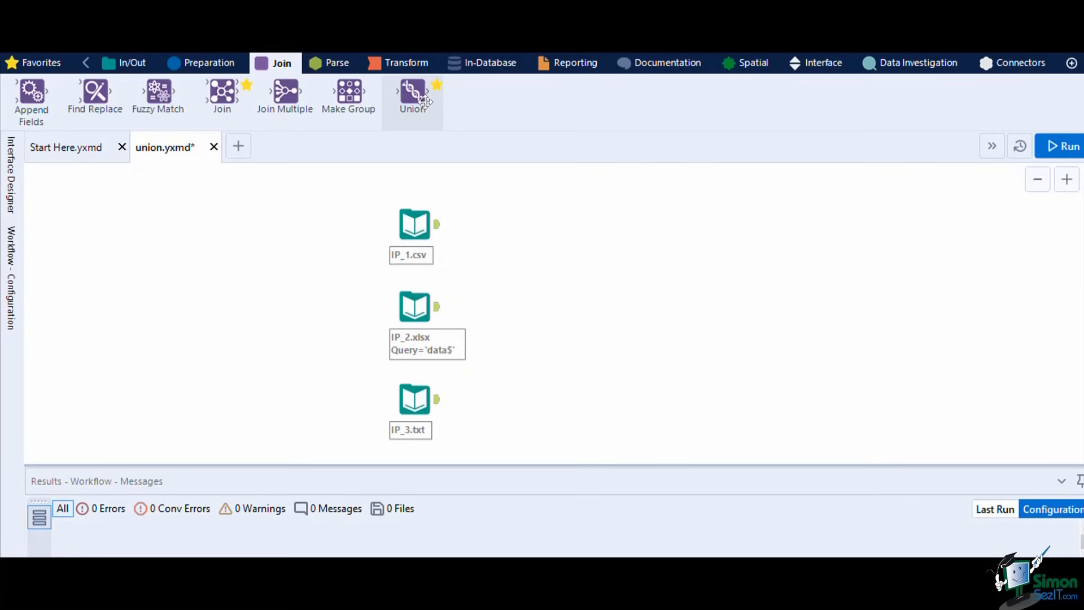
- Add a Union tool to the union workflow and connect IP_1.csv, IP_2.xlsx and IP_3.txt to its input
{"action": "left_click_drag", "start_coordinate": [412, 91], "coordinate": [572, 317]}
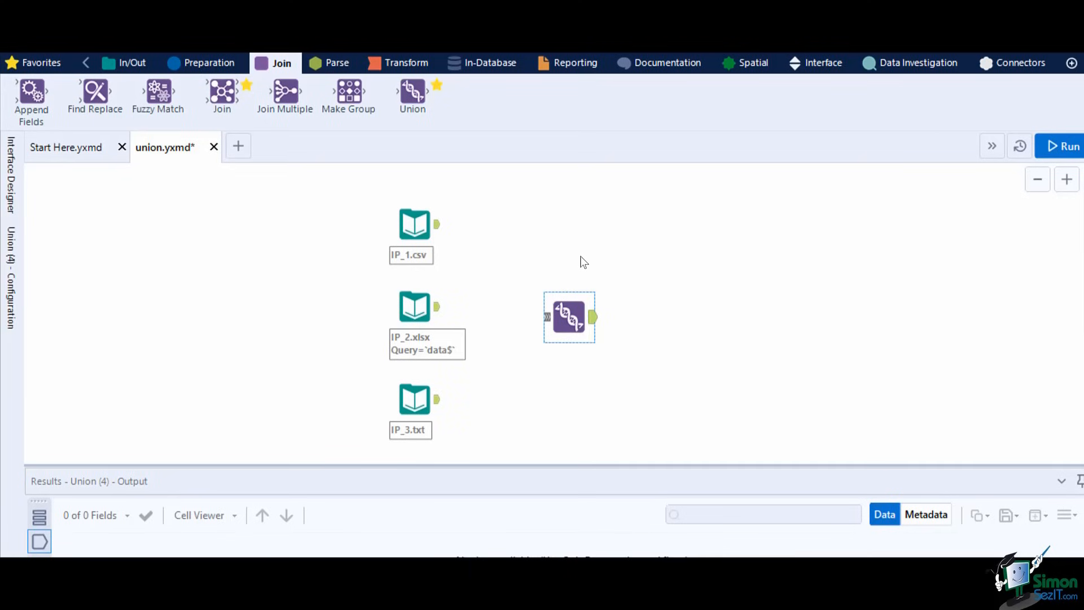
{"action": "left_click", "coordinate": [610, 338]}
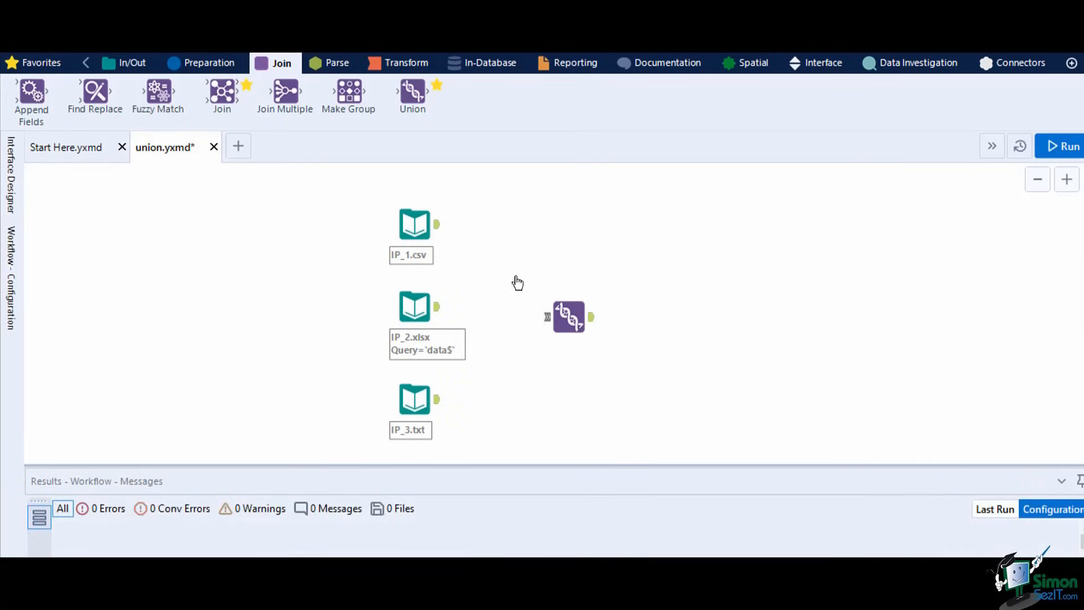
{"action": "left_click_drag", "start_coordinate": [437, 224], "coordinate": [547, 317]}
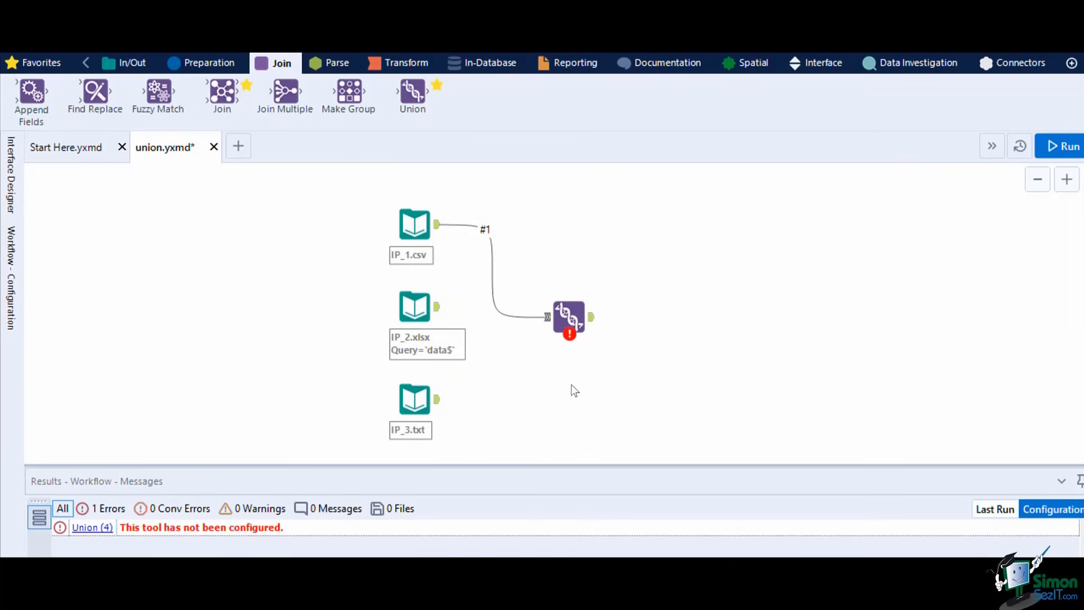
{"action": "left_click_drag", "start_coordinate": [437, 307], "coordinate": [542, 317]}
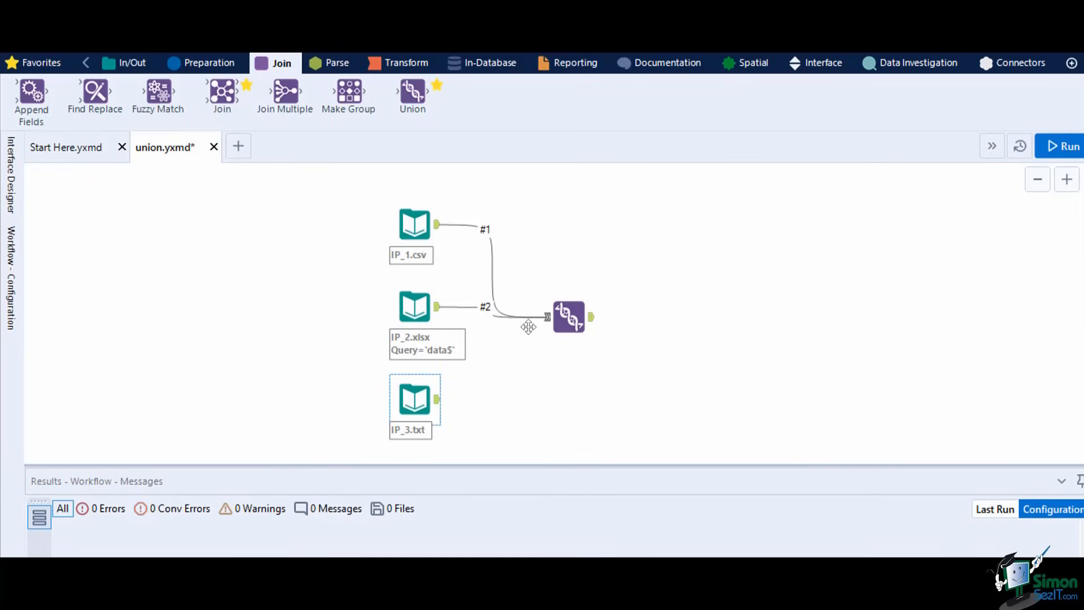
{"action": "left_click_drag", "start_coordinate": [438, 402], "coordinate": [552, 323]}
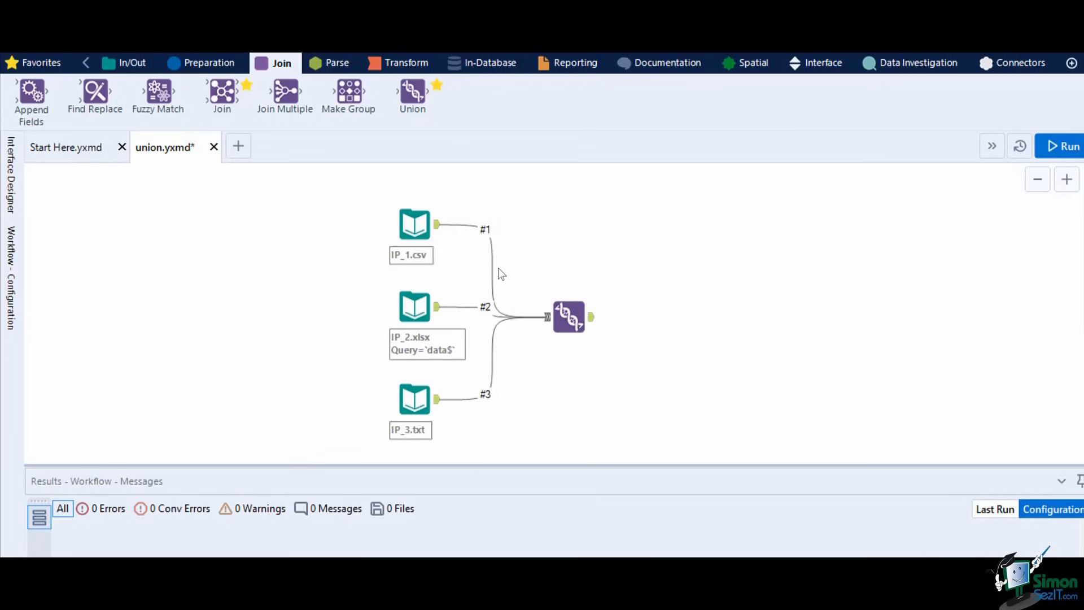
- Open the configuration of connection #1 between IP_1.csv and the Union tool and inspect its name field
{"action": "left_click", "coordinate": [486, 229]}
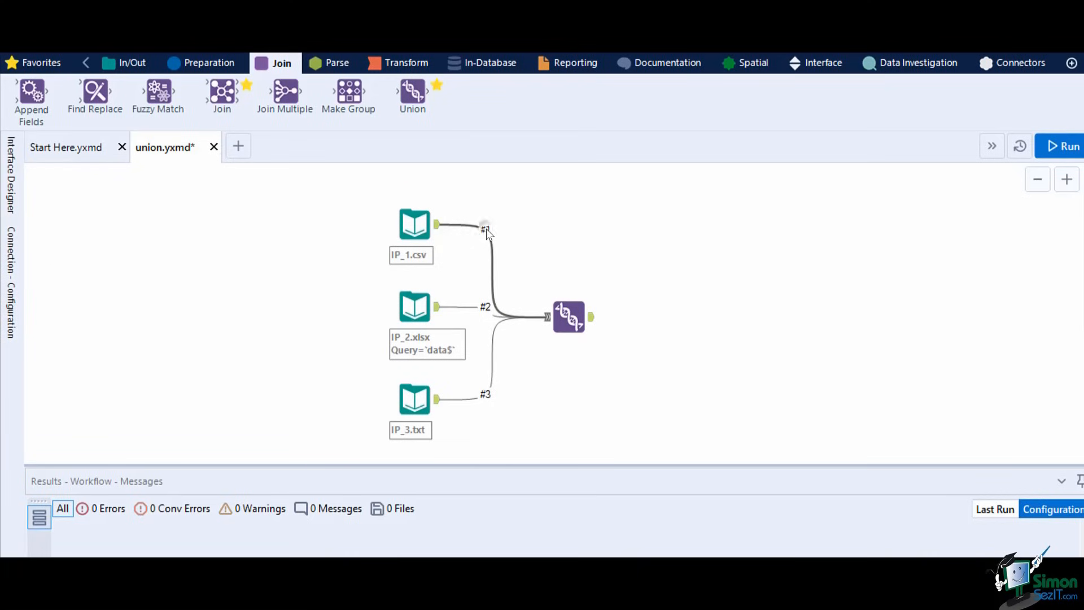
{"action": "left_click", "coordinate": [18, 297]}
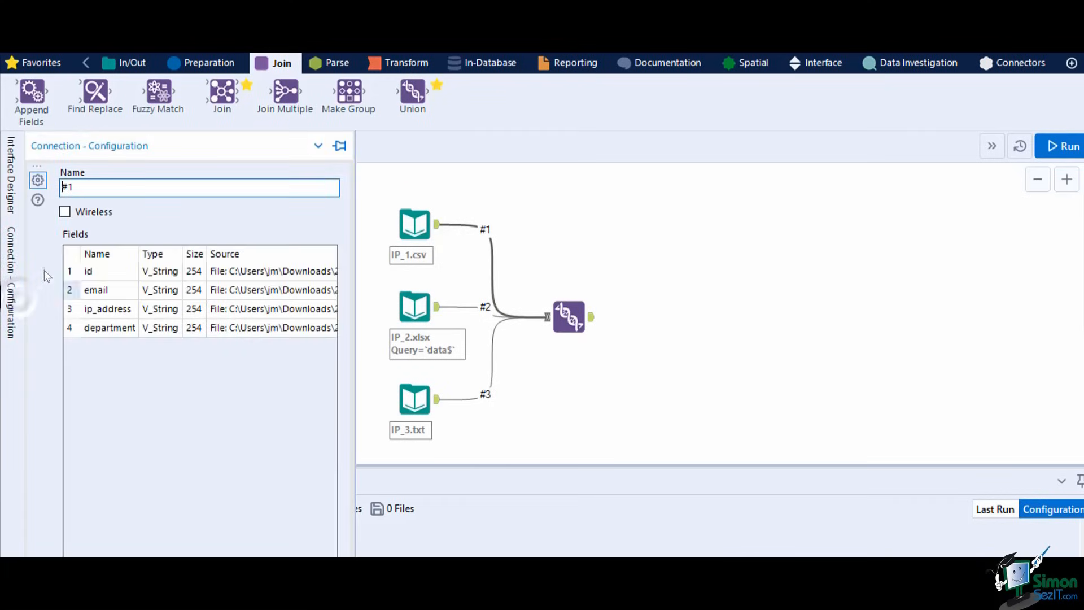
{"action": "double_click", "coordinate": [120, 188]}
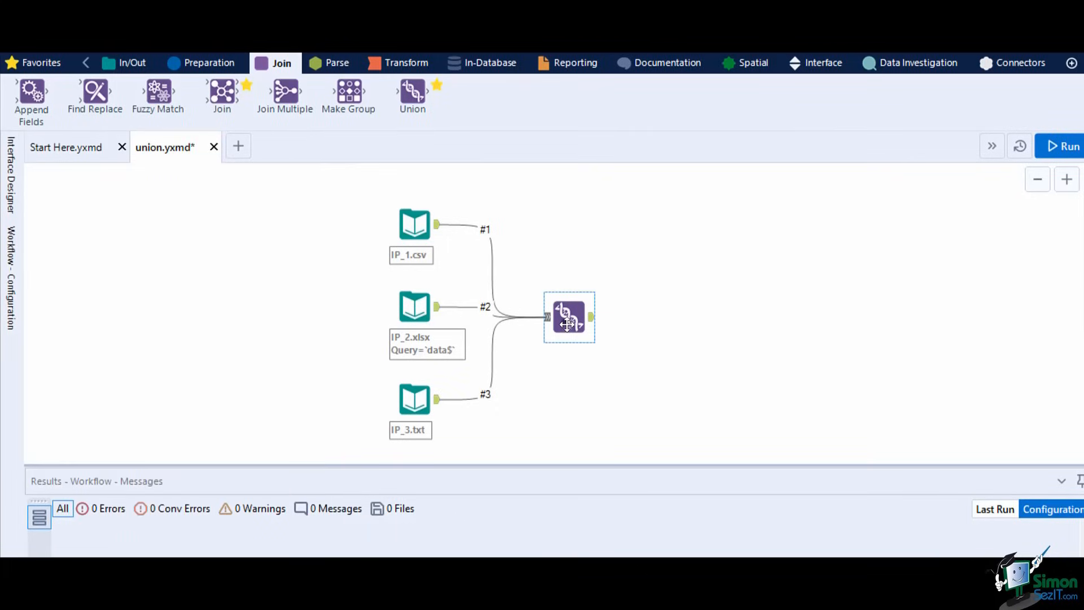
- Open the Union tool's configuration and choose Auto Config by Name as the field-matching mode
{"action": "left_click", "coordinate": [570, 321]}
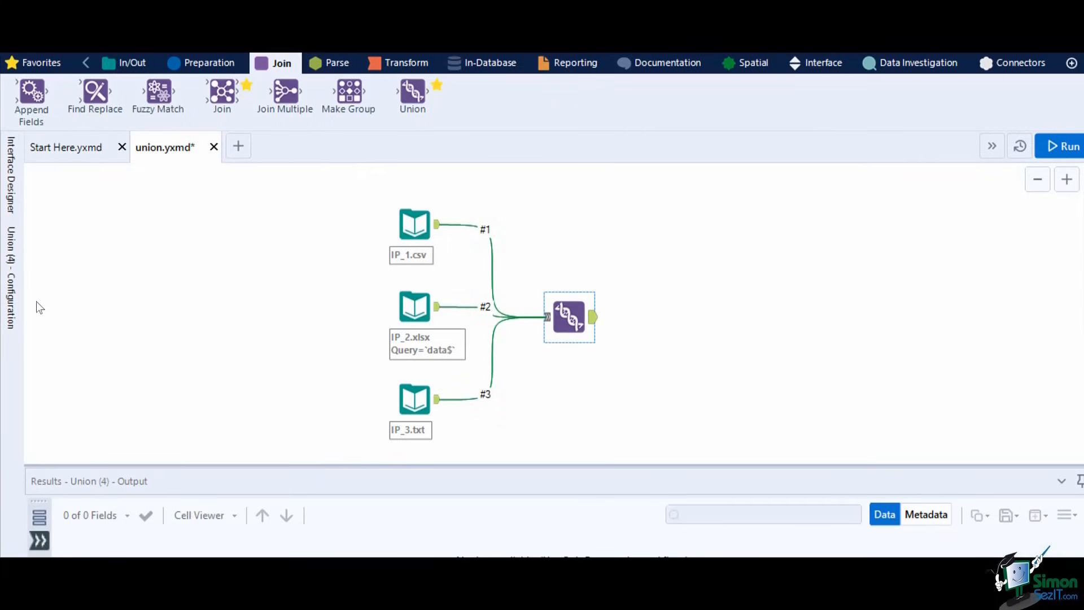
{"action": "left_click", "coordinate": [14, 301]}
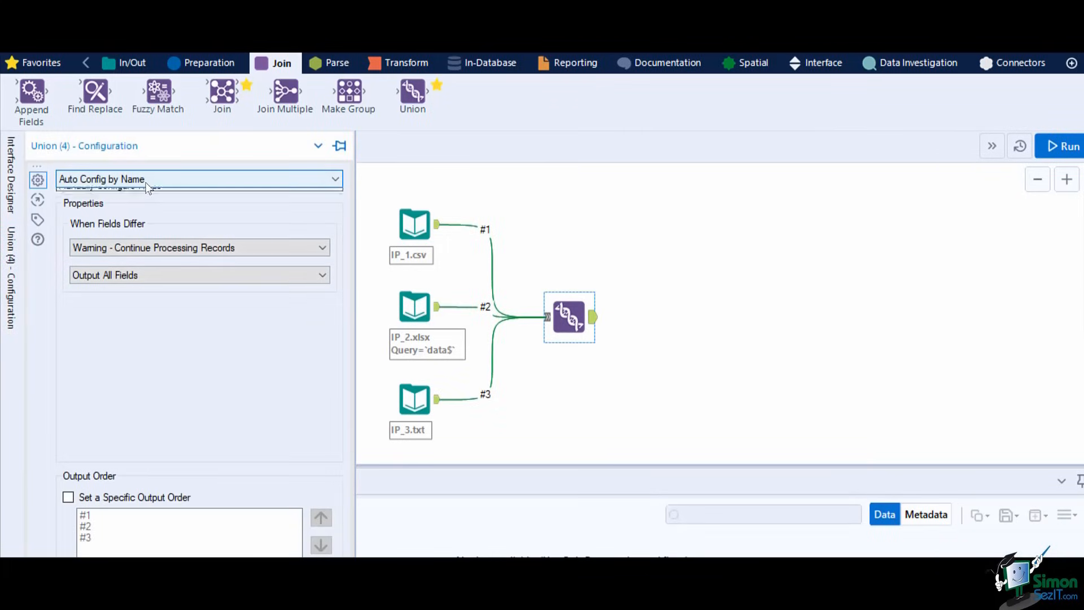
{"action": "left_click", "coordinate": [146, 180]}
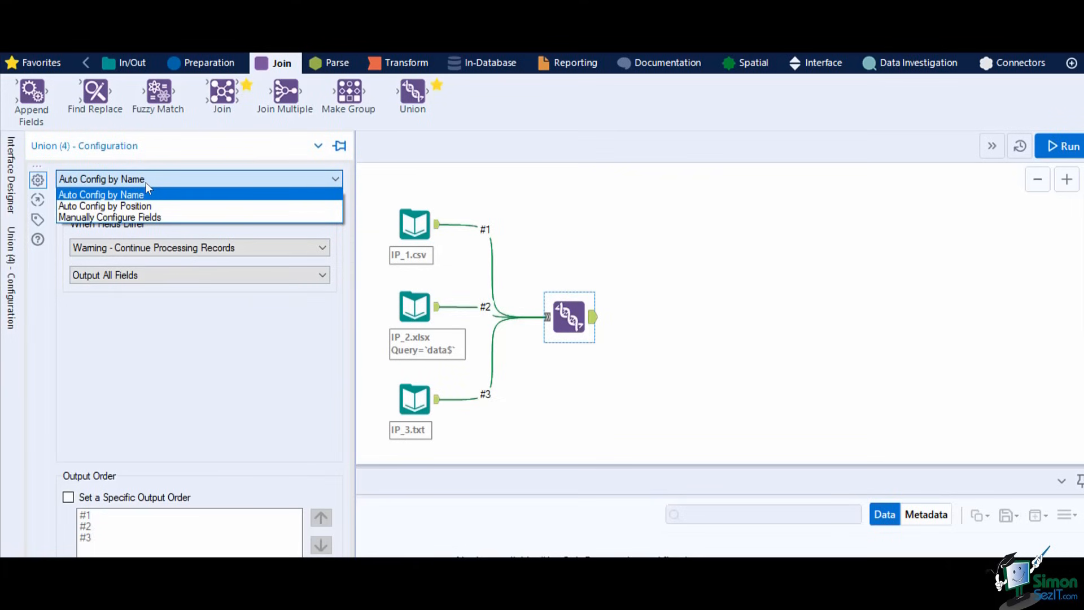
{"action": "left_click", "coordinate": [145, 195]}
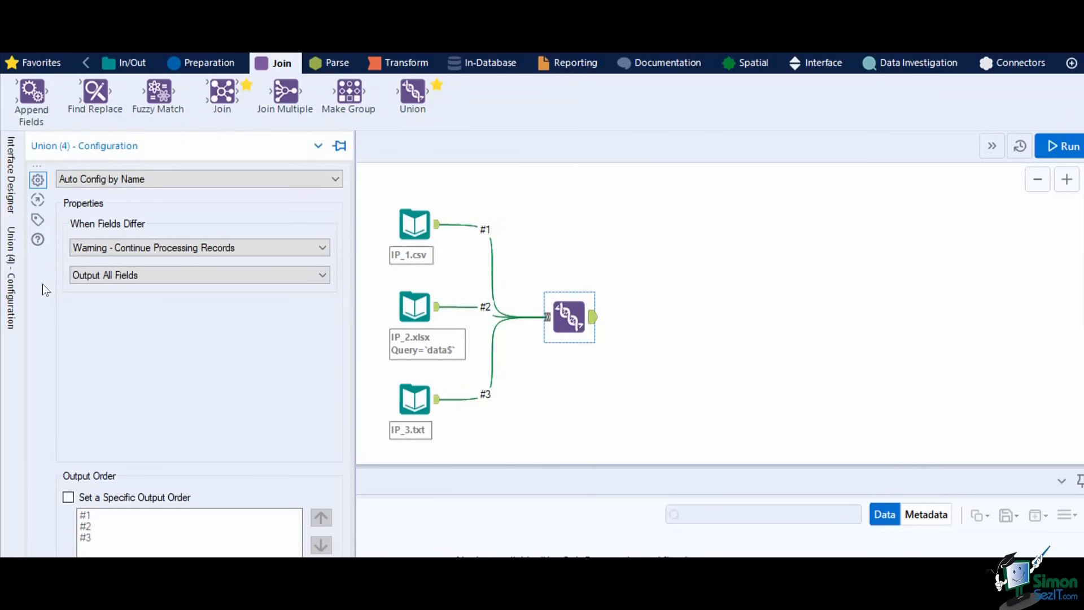
- Review the Union tool's options for differing fields, output fields and the Auto Config by Position mode
{"action": "left_click", "coordinate": [83, 253]}
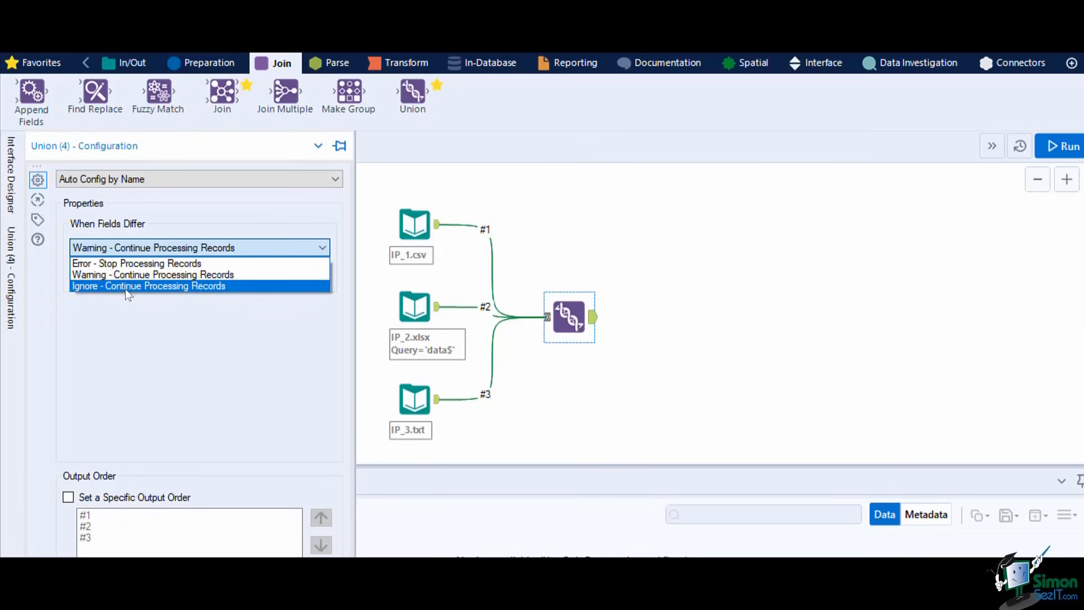
{"action": "left_click", "coordinate": [49, 293]}
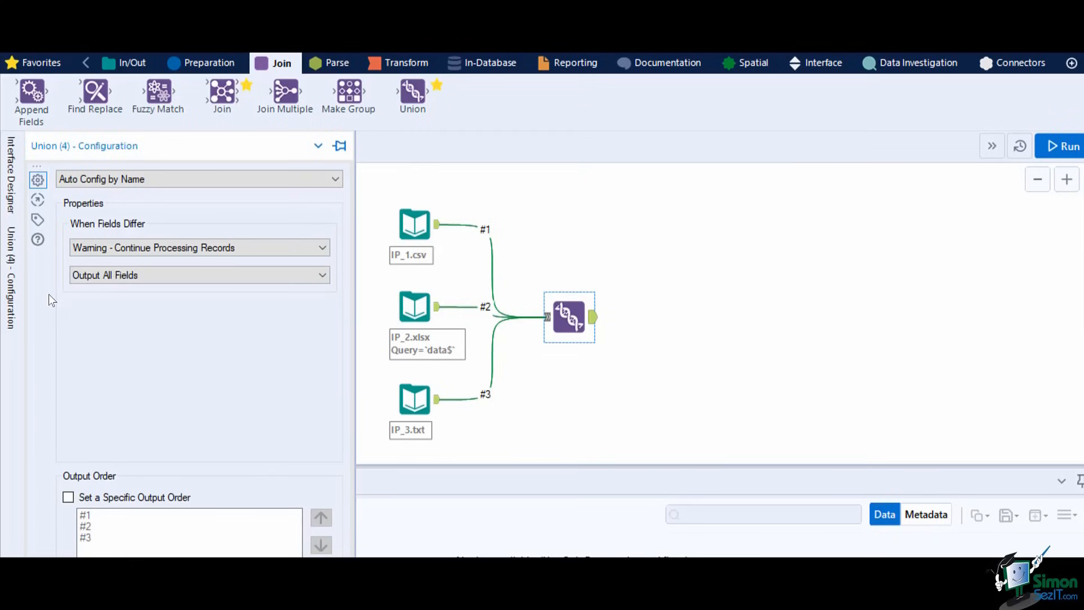
{"action": "left_click", "coordinate": [85, 275]}
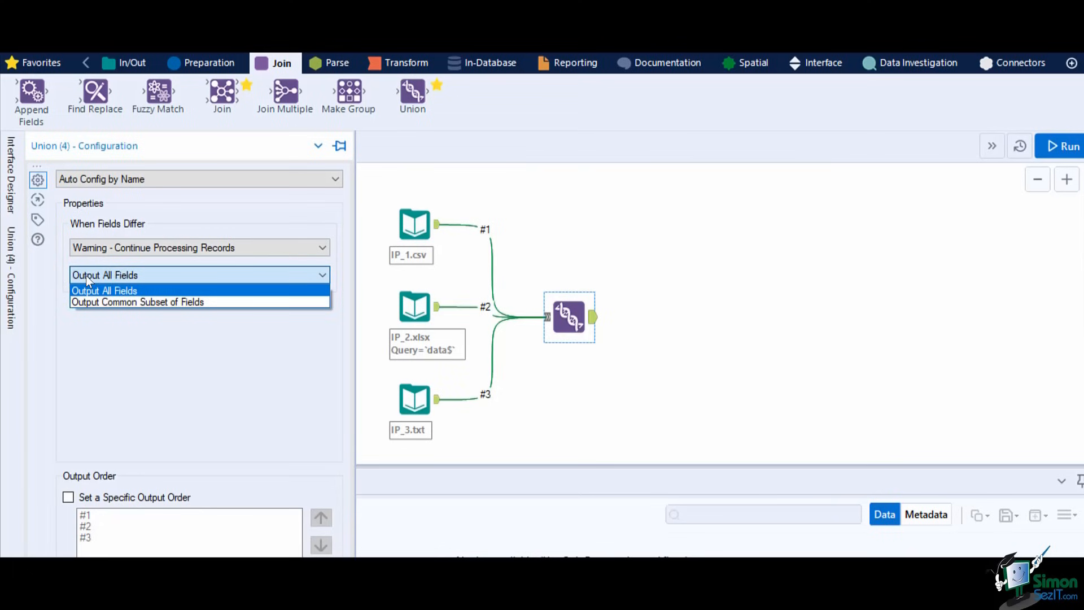
{"action": "left_click", "coordinate": [86, 275]}
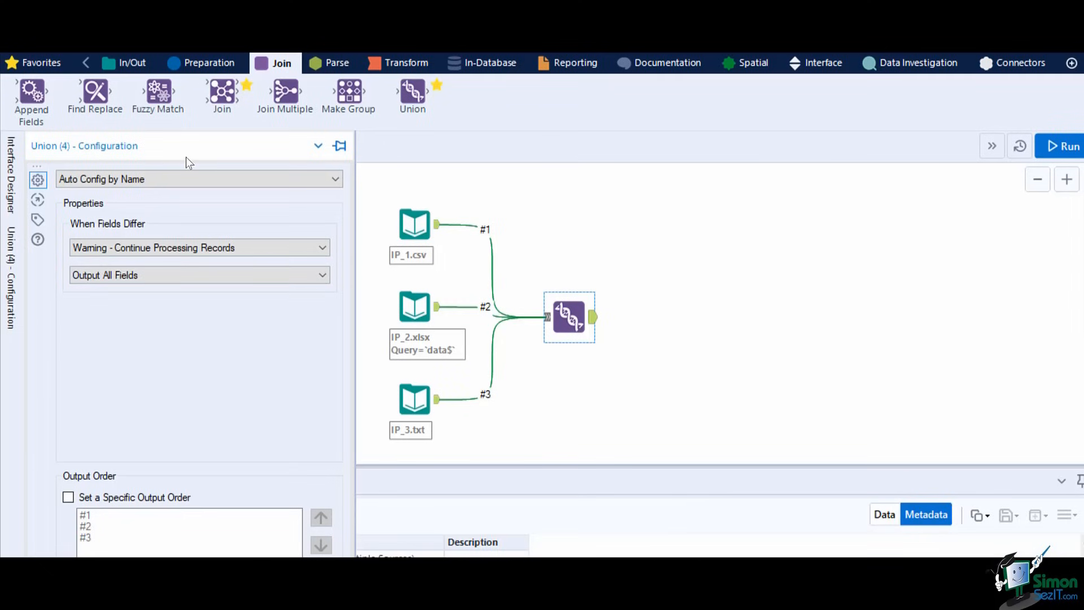
{"action": "left_click", "coordinate": [185, 178]}
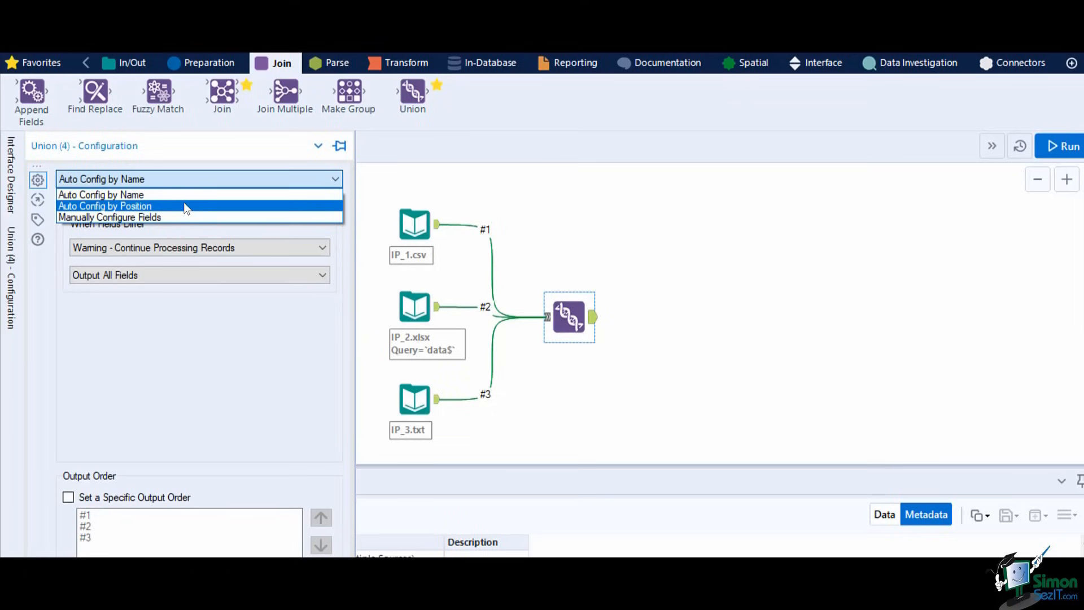
{"action": "left_click", "coordinate": [192, 335]}
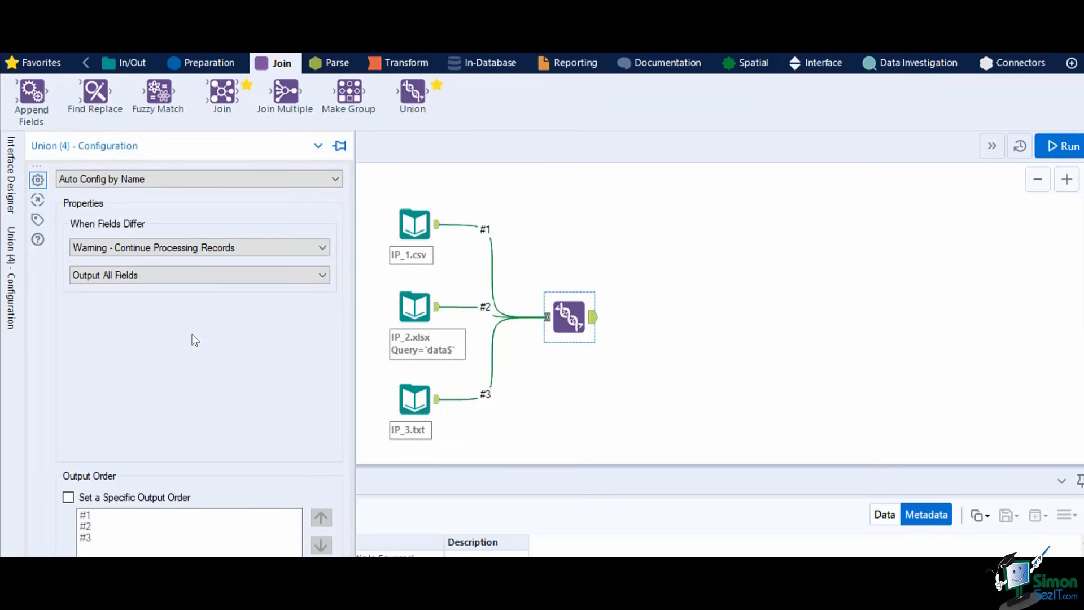
- Set the Union tool to Manually Configure Fields and review its column-shifting and reset options
{"action": "left_click", "coordinate": [162, 180]}
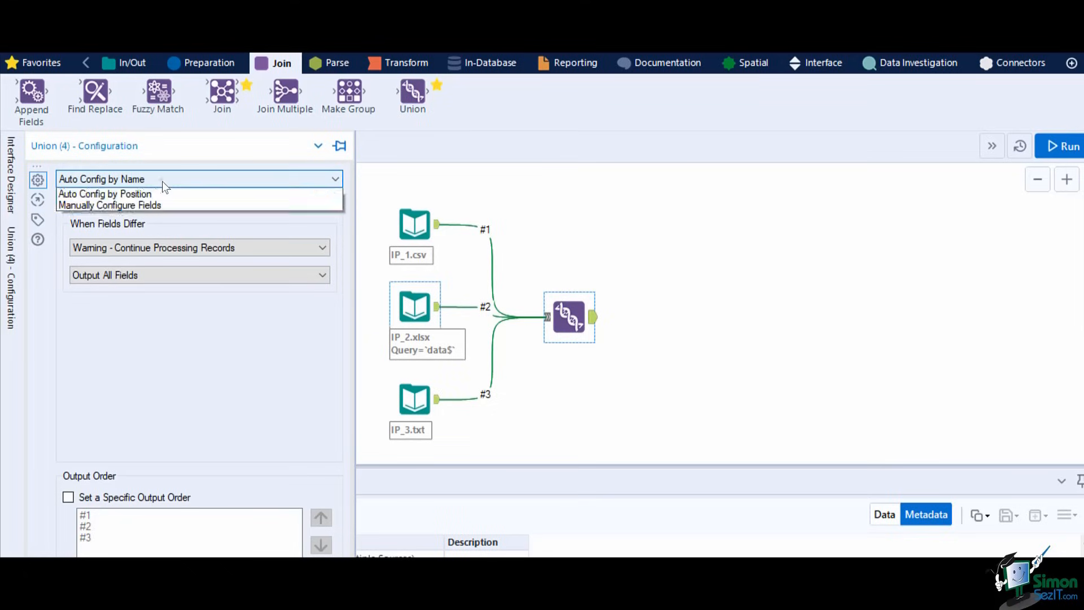
{"action": "left_click", "coordinate": [165, 218]}
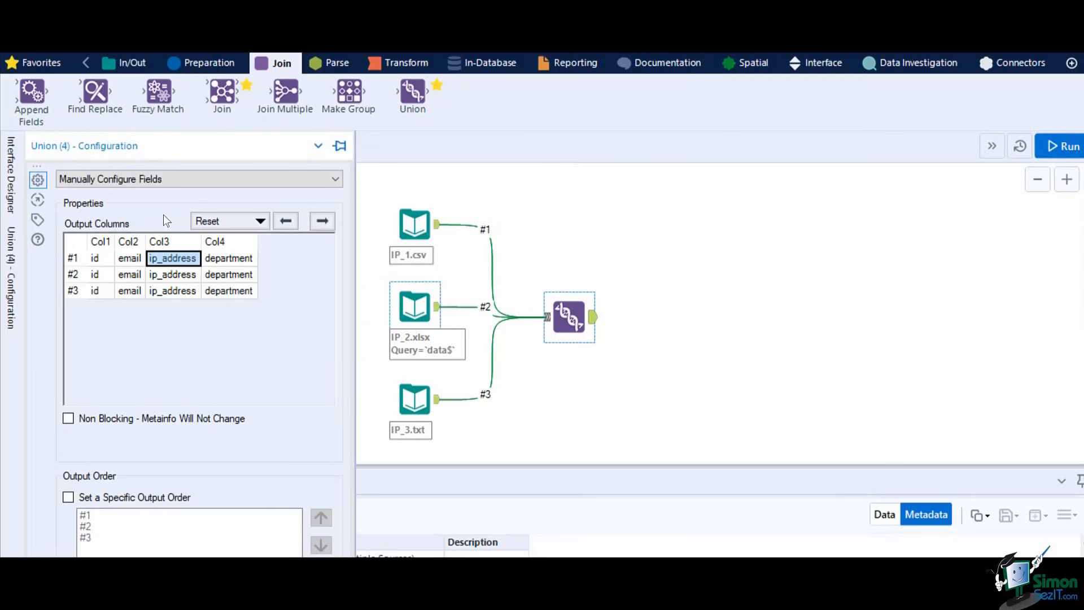
{"action": "left_click", "coordinate": [314, 219]}
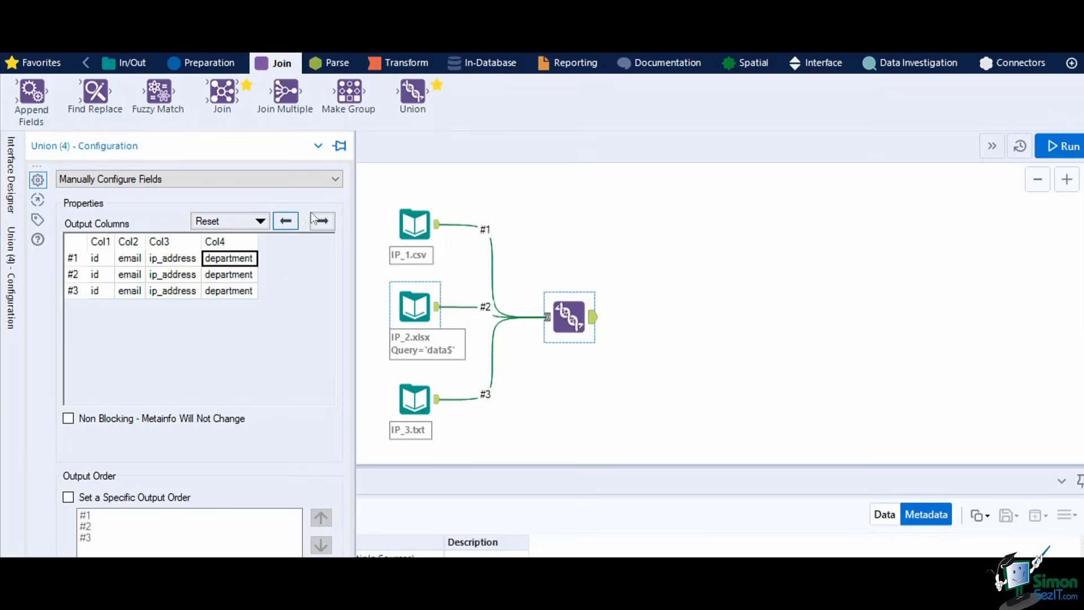
{"action": "left_click", "coordinate": [259, 221]}
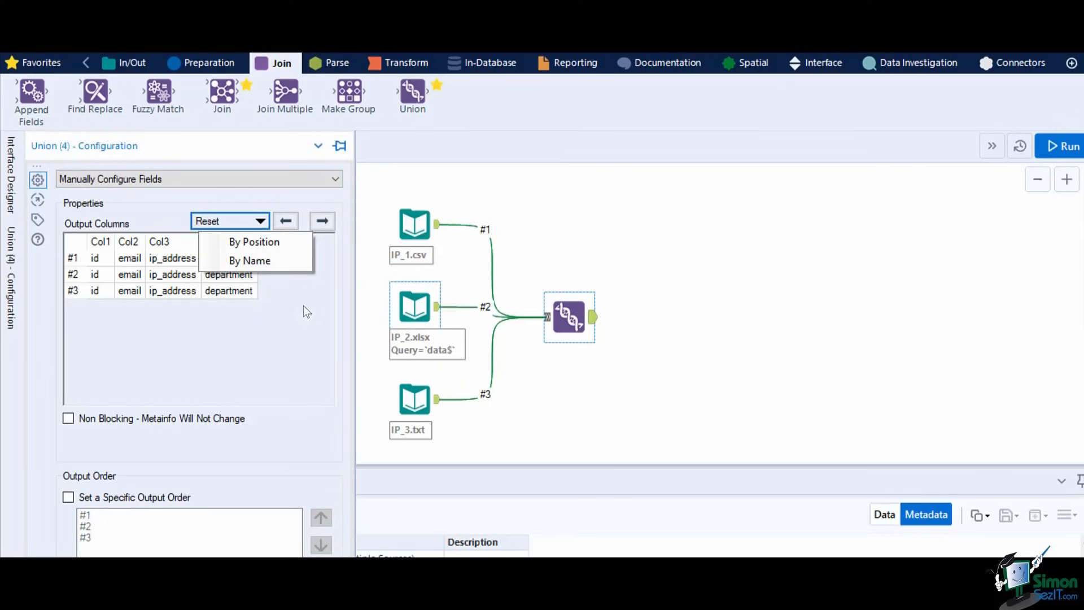
{"action": "left_click", "coordinate": [306, 310]}
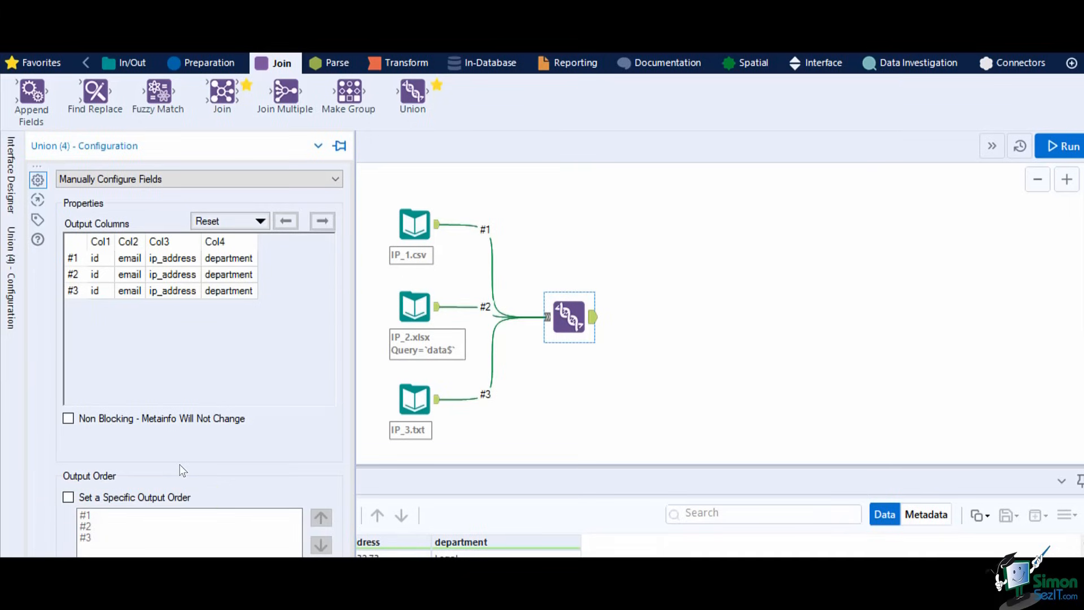
- Enable a specific output order for the Union tool, moving input #2 above #1 and back below it
{"action": "left_click", "coordinate": [68, 498]}
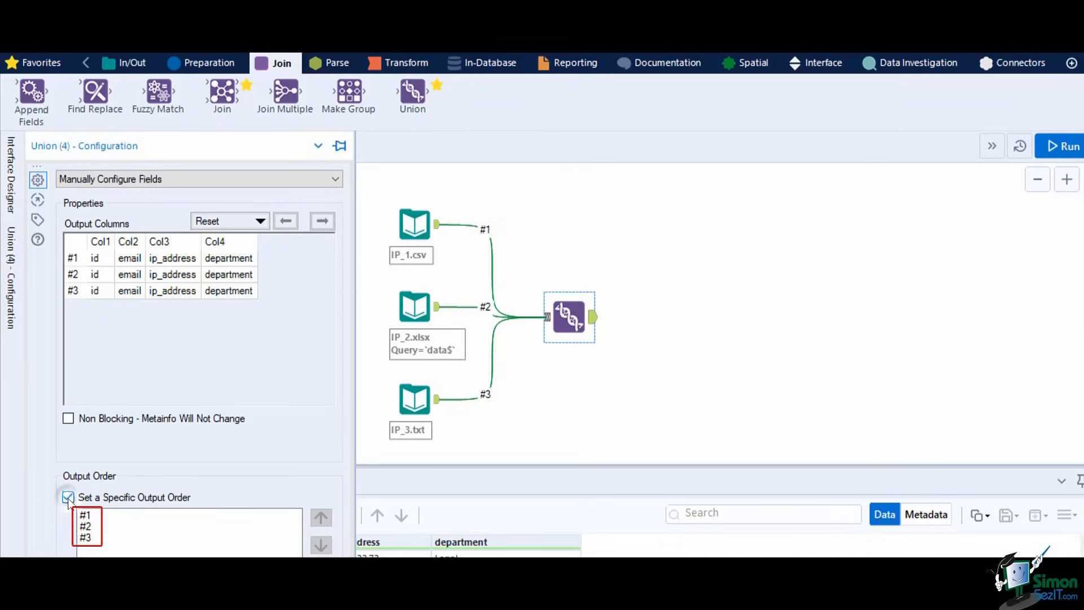
{"action": "left_click", "coordinate": [91, 526]}
{"action": "left_click", "coordinate": [319, 518]}
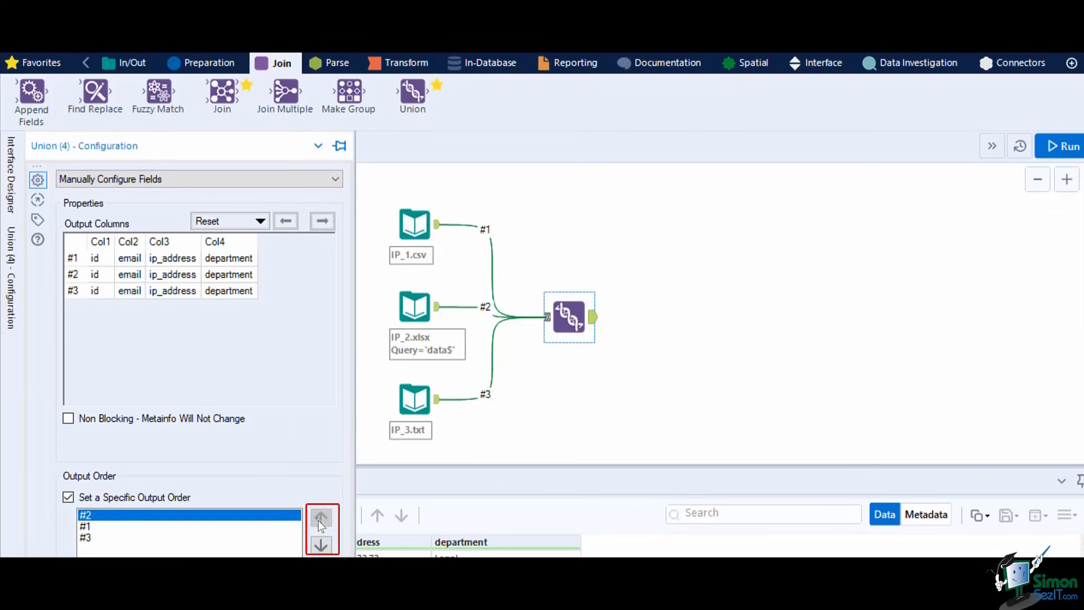
{"action": "left_click", "coordinate": [321, 540]}
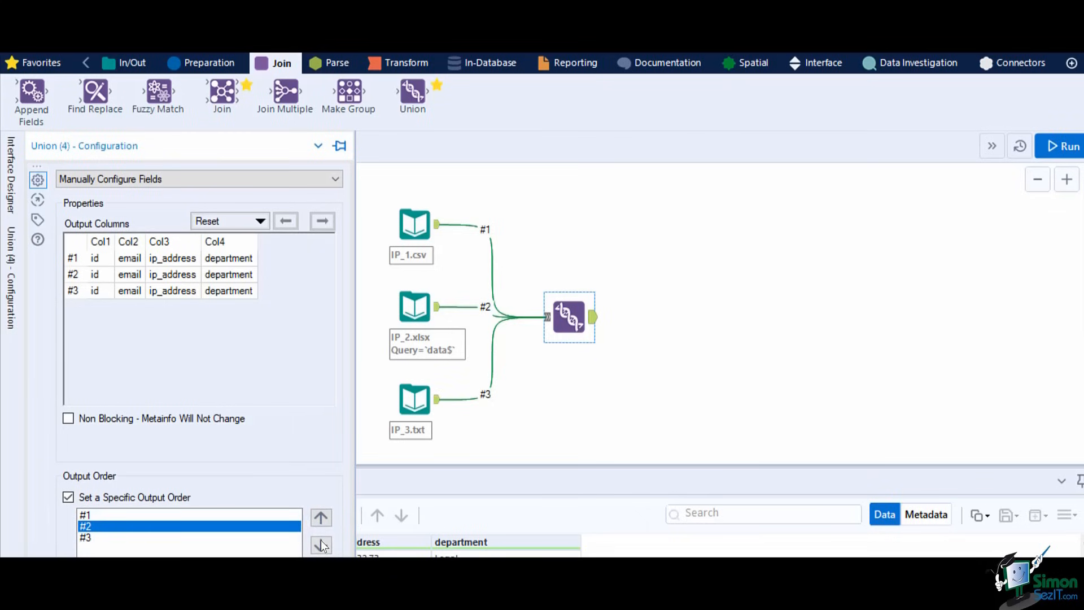
- Disable the Union tool's specific output order and run the workflow with a Browse tool attached to the Union output
{"action": "left_click", "coordinate": [69, 497]}
{"action": "left_click", "coordinate": [522, 361]}
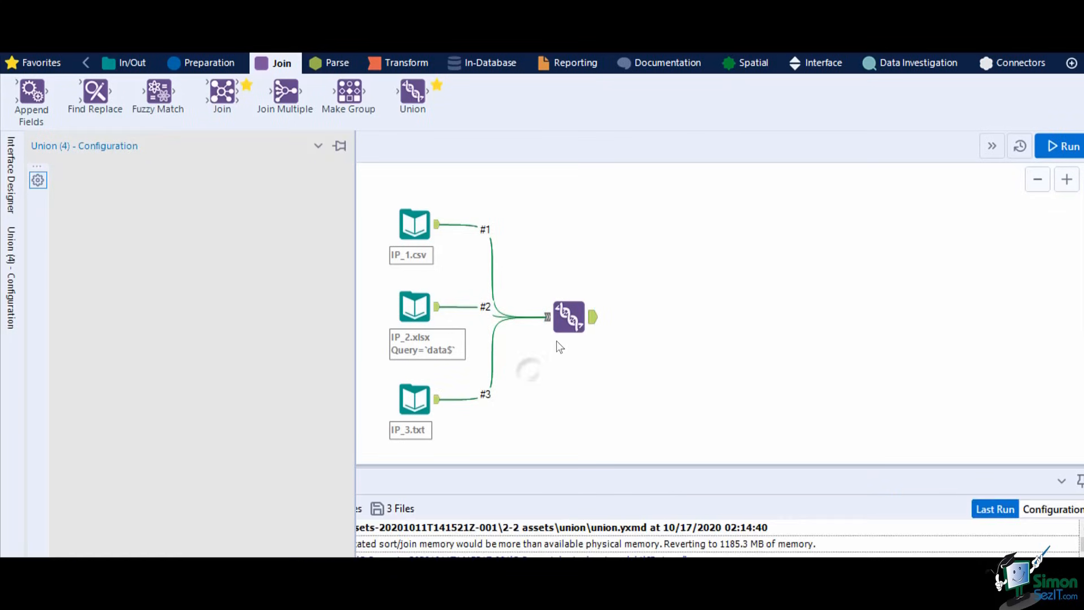
{"action": "left_click", "coordinate": [566, 327]}
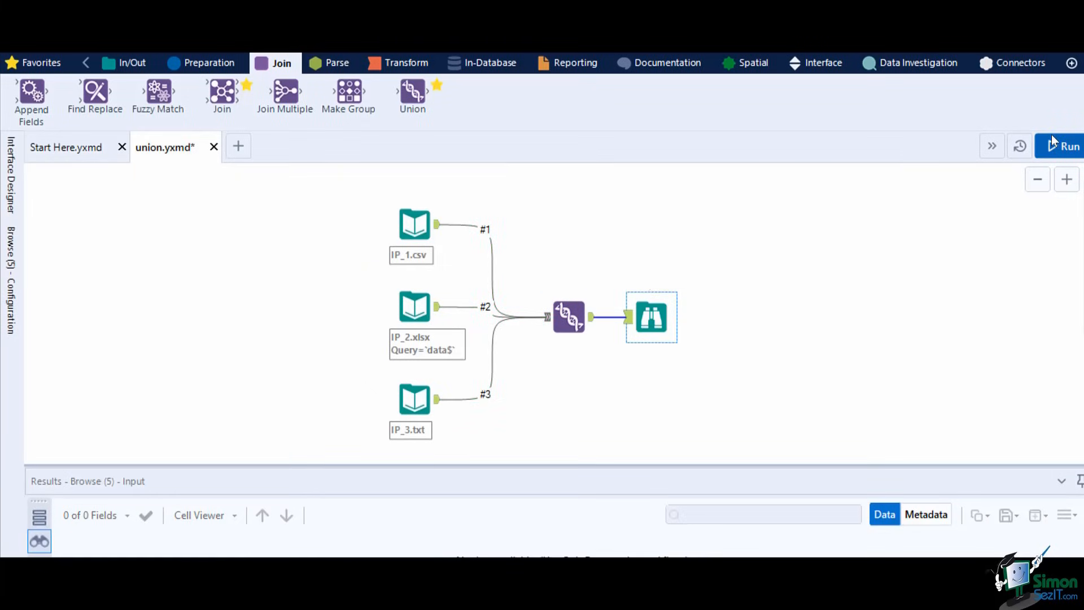
{"action": "left_click", "coordinate": [1052, 142]}
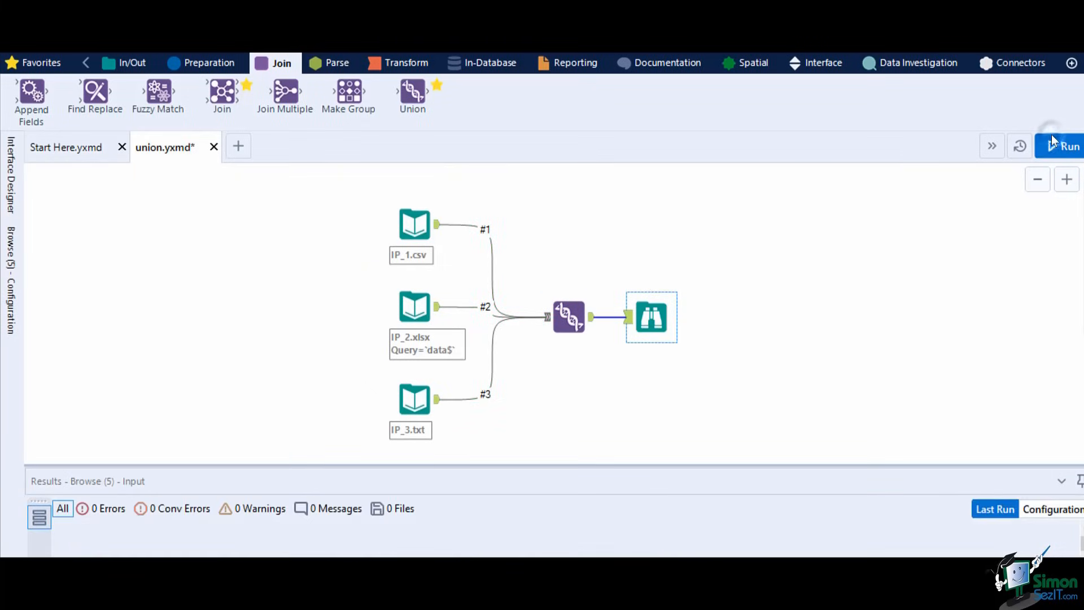
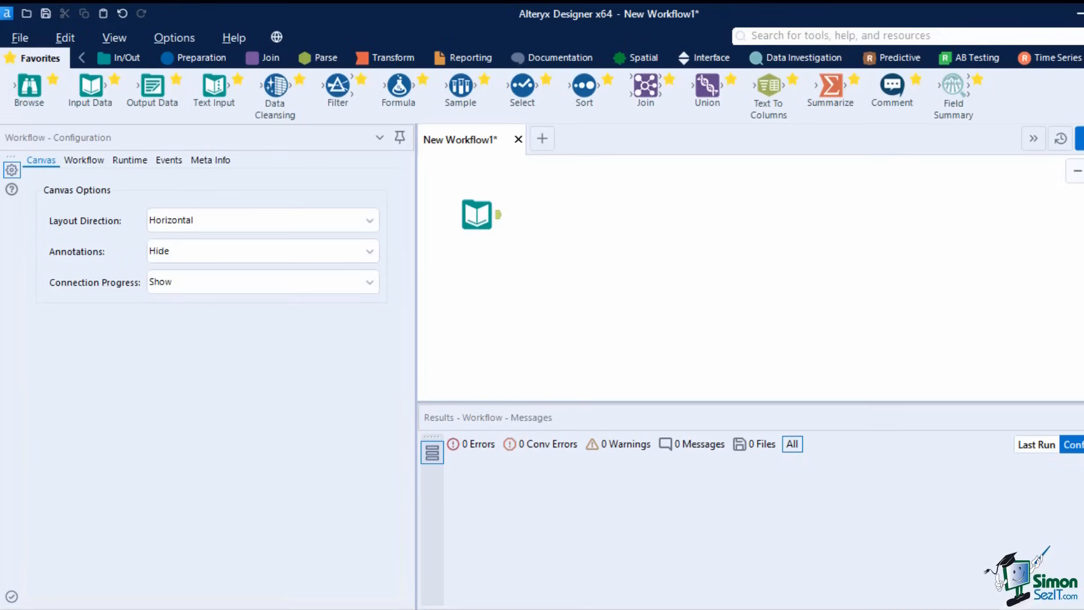
- Review the supermarket_sales input's configuration and preview its columns through to Rating
{"action": "left_click", "coordinate": [386, 53]}
{"action": "left_click_drag", "start_coordinate": [291, 79], "coordinate": [296, 88]}
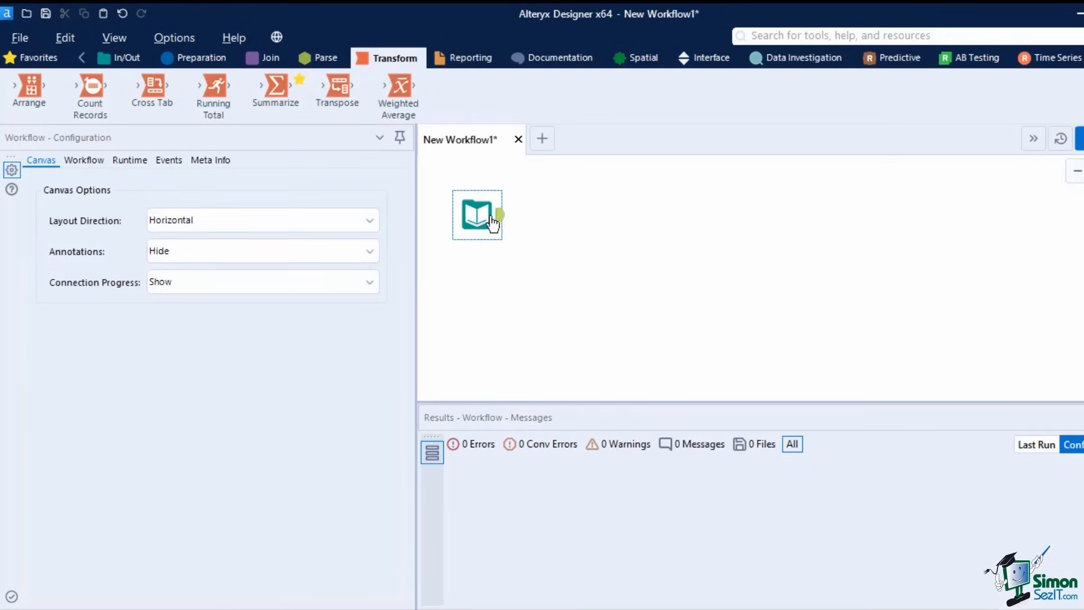
{"action": "left_click", "coordinate": [479, 217]}
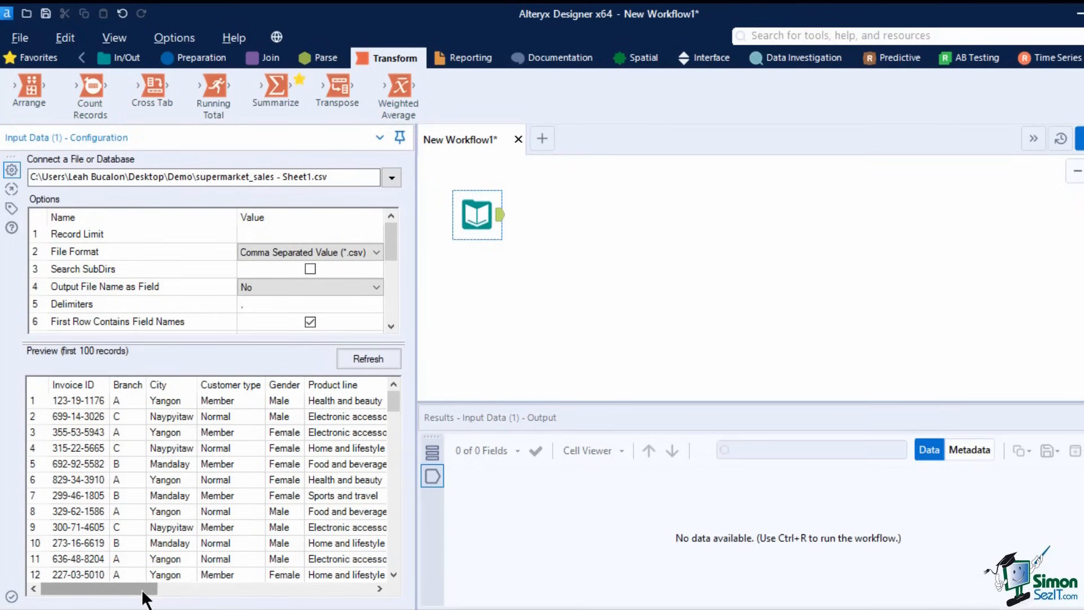
{"action": "left_click_drag", "start_coordinate": [144, 591], "coordinate": [375, 570]}
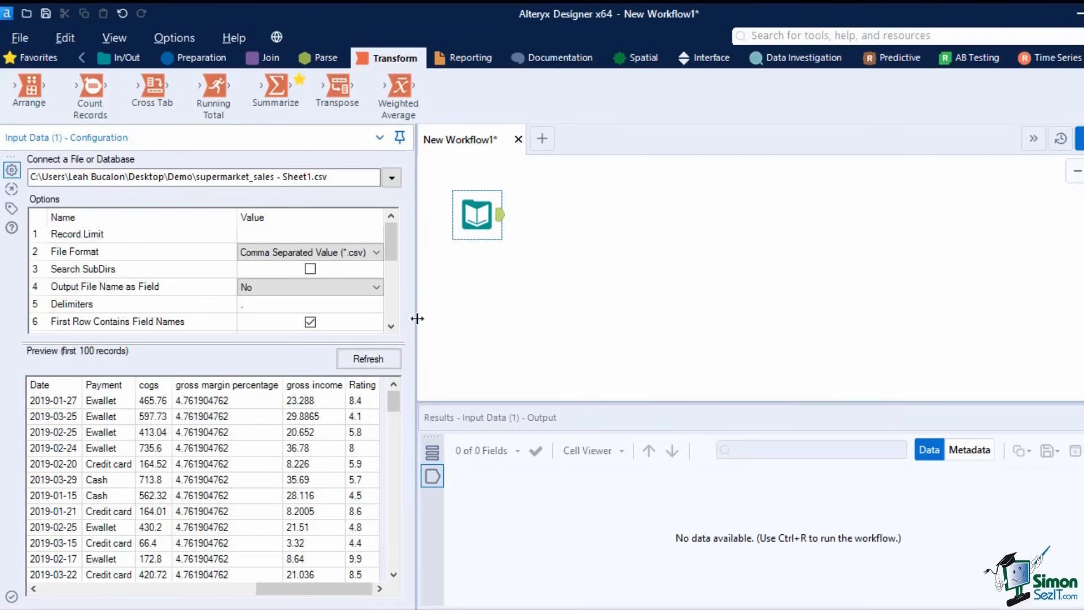
- Connect a Select tool to the supermarket_sales input and change Unit price, Quantity and Tax 5% to Double
{"action": "left_click", "coordinate": [202, 59]}
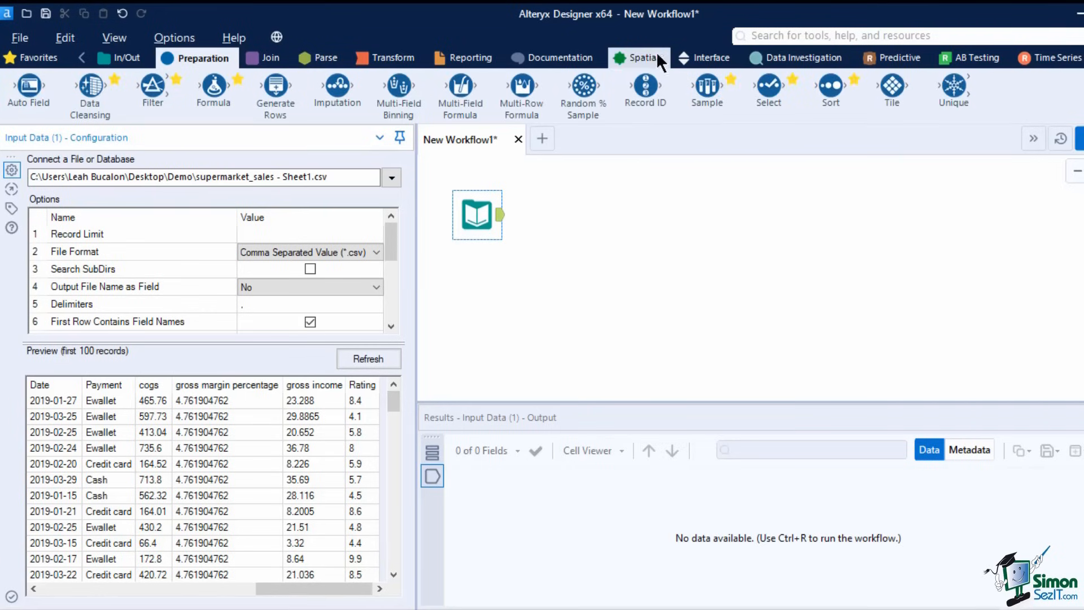
{"action": "left_click_drag", "start_coordinate": [768, 85], "coordinate": [557, 215]}
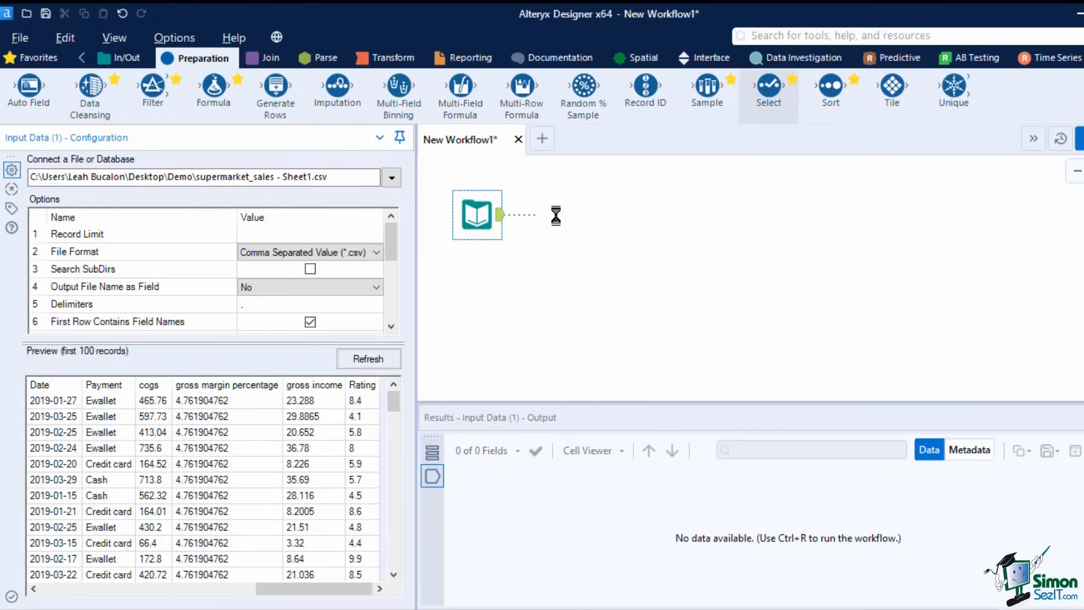
{"action": "left_click", "coordinate": [186, 318]}
{"action": "left_click", "coordinate": [144, 408]}
{"action": "left_click", "coordinate": [186, 336]}
{"action": "left_click", "coordinate": [153, 427]}
{"action": "left_click", "coordinate": [185, 355]}
{"action": "left_click", "coordinate": [177, 445]}
- Change the Total, cogs, gross income and Rating fields to Double in the Select tool
{"action": "left_click", "coordinate": [185, 373]}
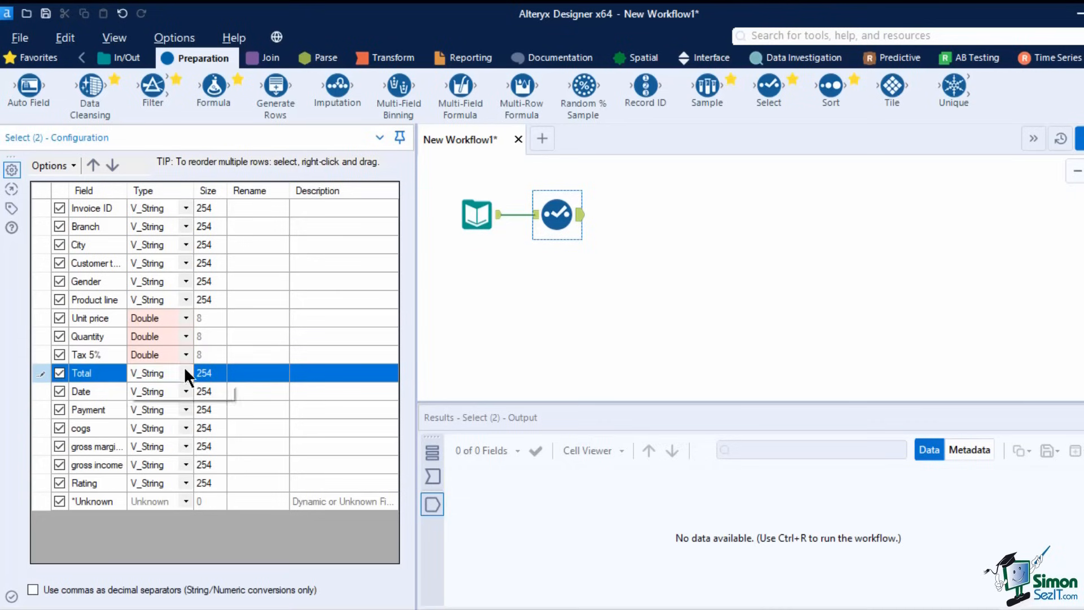
{"action": "left_click", "coordinate": [169, 466]}
{"action": "left_click", "coordinate": [185, 427]}
{"action": "left_click", "coordinate": [164, 510]}
{"action": "left_click", "coordinate": [188, 445]}
{"action": "left_click", "coordinate": [186, 464]}
{"action": "left_click", "coordinate": [180, 370]}
{"action": "left_click", "coordinate": [187, 482]}
{"action": "left_click", "coordinate": [186, 481]}
{"action": "left_click", "coordinate": [155, 370]}
- Set Quantity to Int32 and Date to the Date type in the Select tool, and run the workflow
{"action": "left_click", "coordinate": [186, 336]}
{"action": "left_click", "coordinate": [157, 385]}
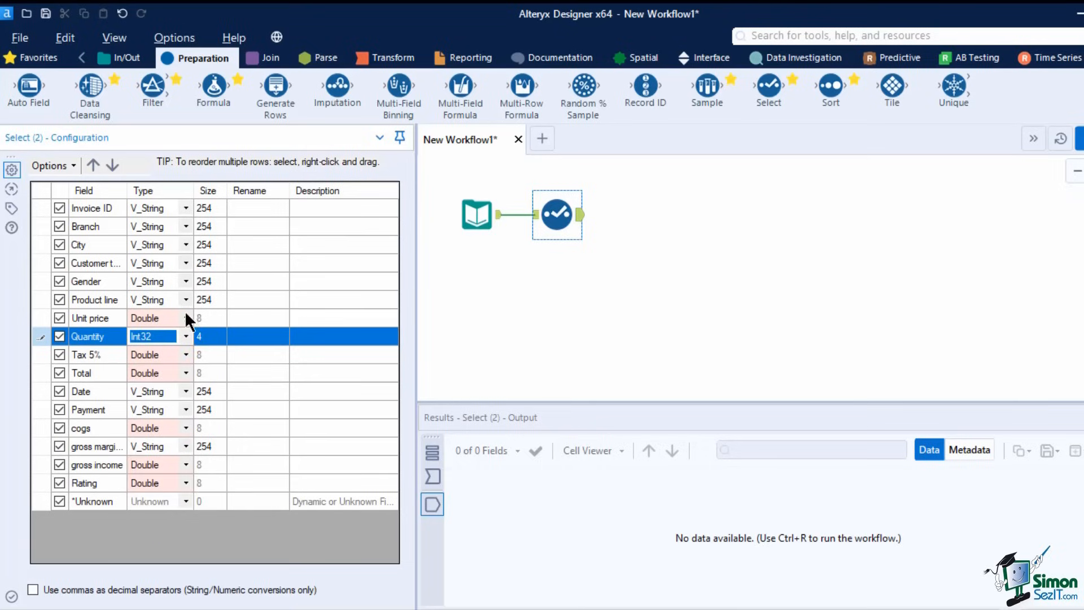
{"action": "left_click", "coordinate": [186, 390]}
{"action": "left_click", "coordinate": [139, 547]}
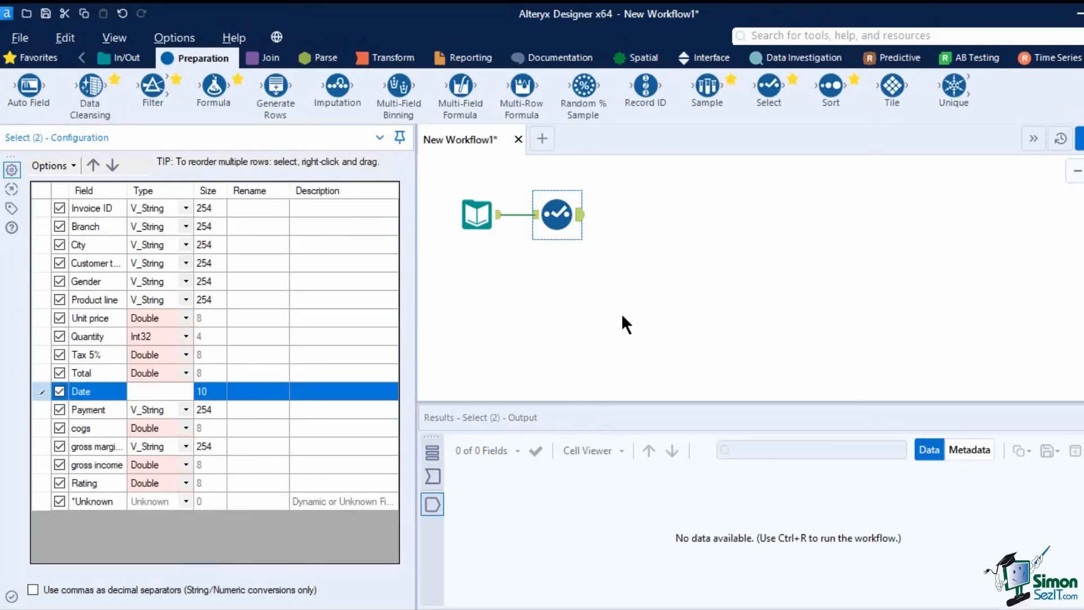
{"action": "left_click", "coordinate": [622, 319]}
{"action": "left_click", "coordinate": [1075, 138]}
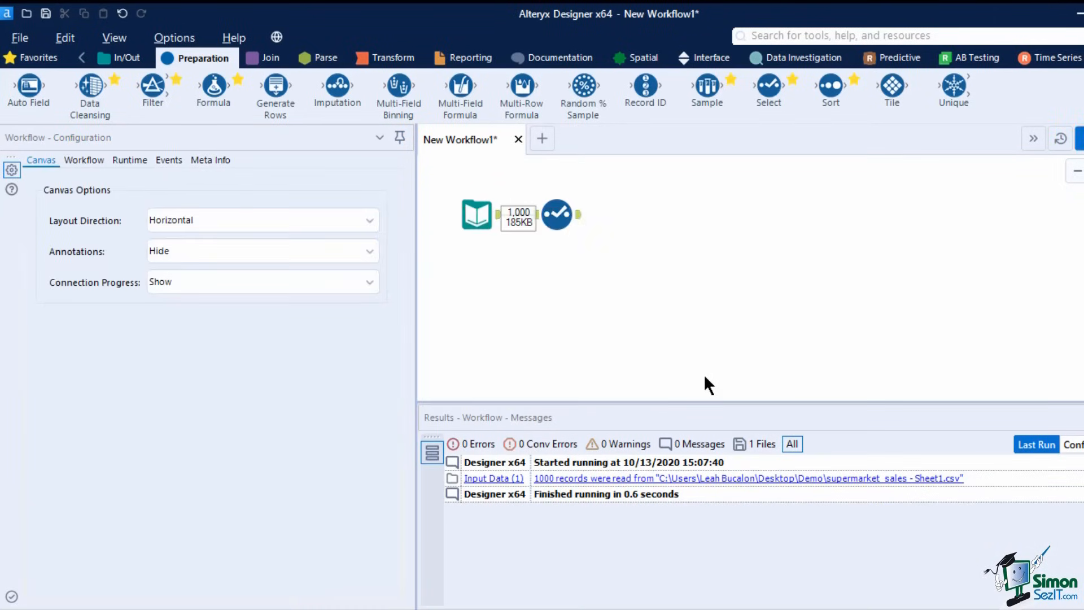
- Connect a Summarize tool after the Select tool and look through its available fields
{"action": "left_click", "coordinate": [375, 50]}
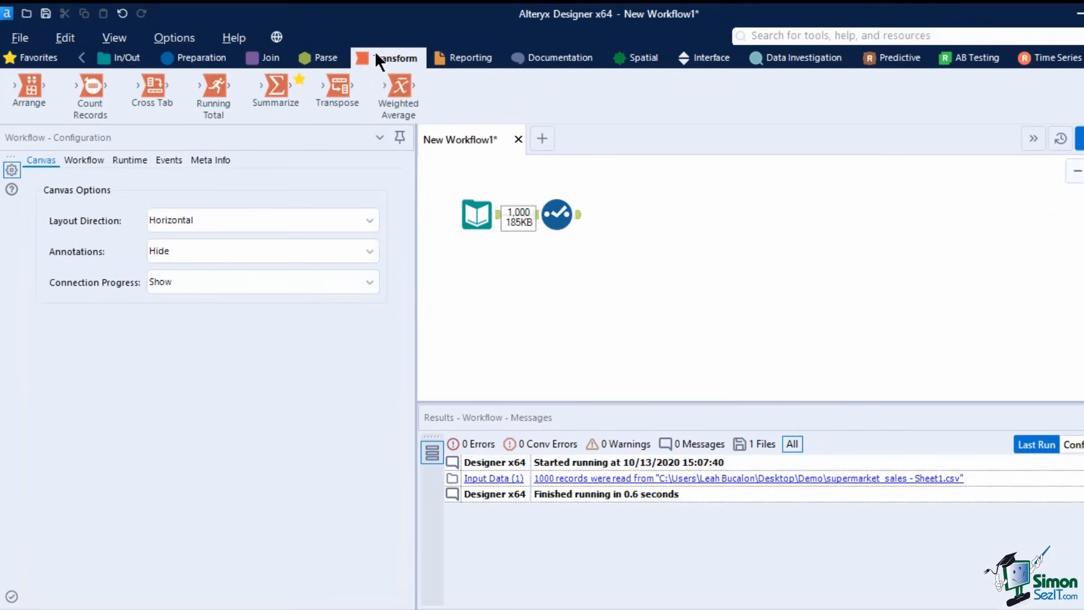
{"action": "left_click_drag", "start_coordinate": [277, 87], "coordinate": [626, 215]}
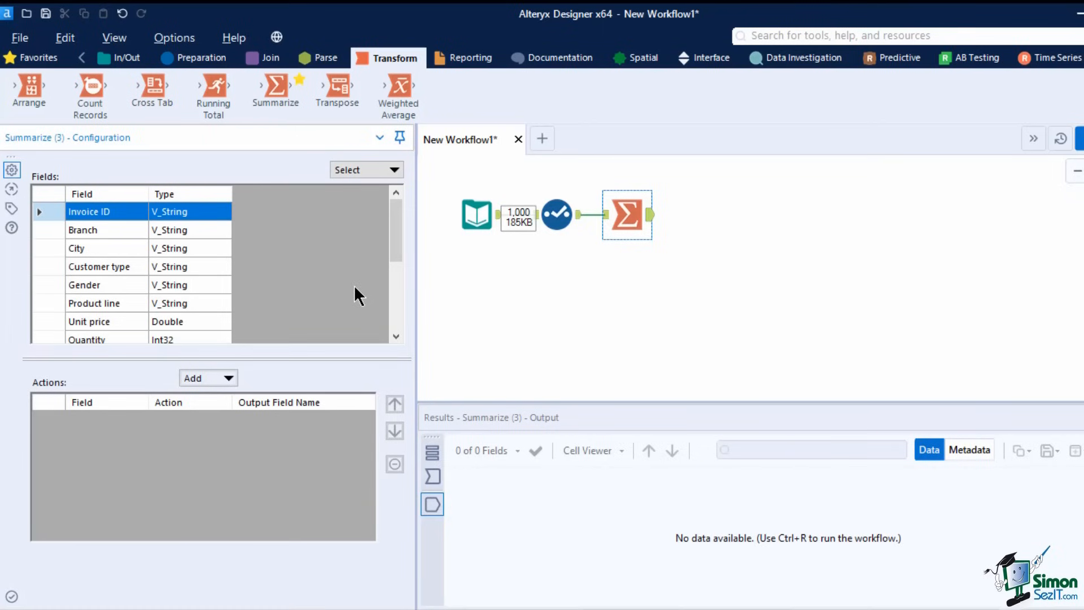
{"action": "scroll", "coordinate": [354, 286], "scroll_direction": "down", "scroll_amount": 3}
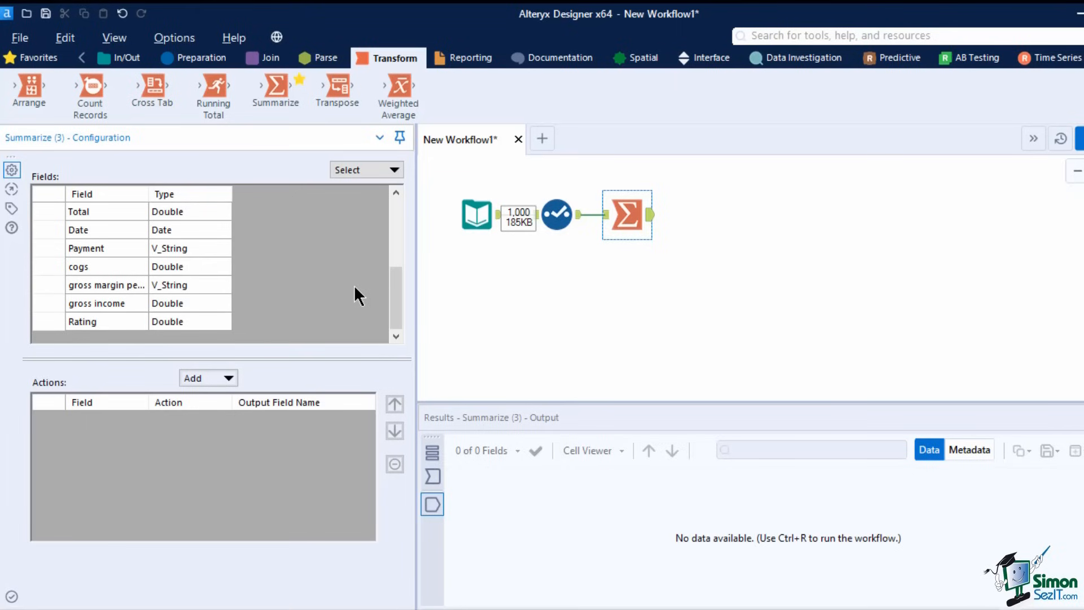
{"action": "scroll", "coordinate": [354, 286], "scroll_direction": "up", "scroll_amount": 3}
- Try the Summarize tool's bulk field selection with Numeric and All, and clear it with None
{"action": "left_click", "coordinate": [392, 172]}
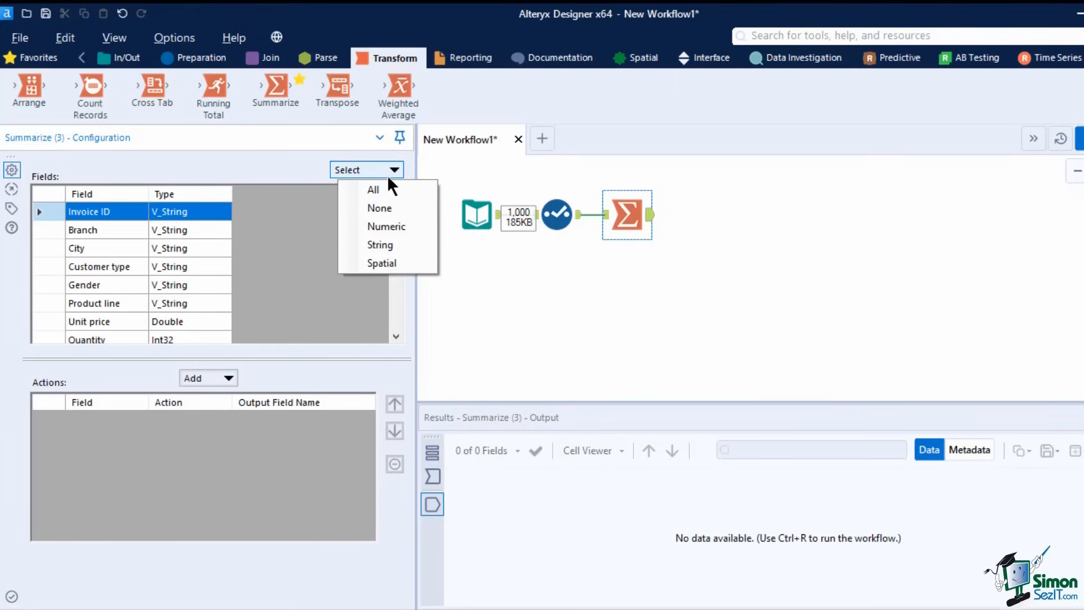
{"action": "left_click", "coordinate": [390, 227]}
{"action": "scroll", "coordinate": [311, 265], "scroll_direction": "down", "scroll_amount": 2}
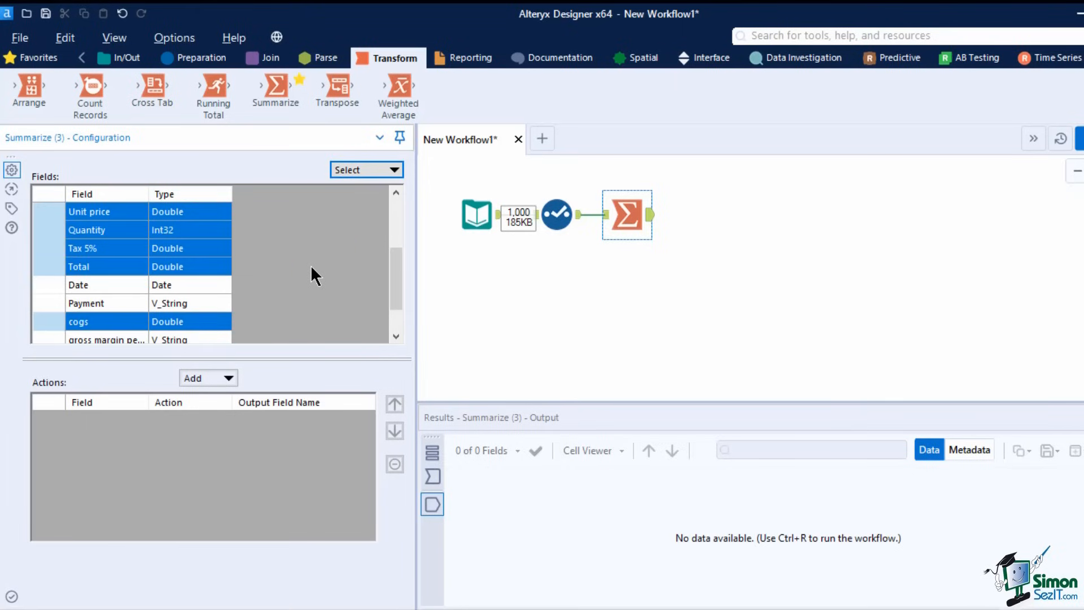
{"action": "scroll", "coordinate": [310, 265], "scroll_direction": "up", "scroll_amount": 2}
{"action": "left_click", "coordinate": [361, 169]}
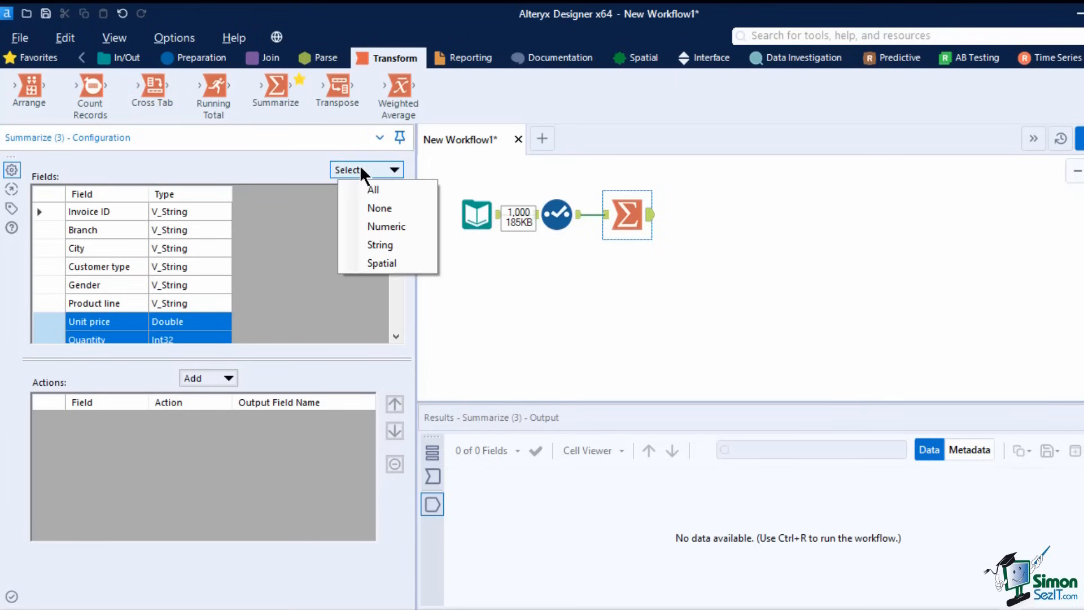
{"action": "left_click", "coordinate": [374, 224]}
{"action": "left_click", "coordinate": [361, 169]}
{"action": "left_click", "coordinate": [364, 195]}
{"action": "left_click", "coordinate": [363, 169]}
{"action": "left_click", "coordinate": [361, 205]}
- Try selecting gross income, gross margin percentage and cogs together in the Summarize fields, ending with only gross income selected
{"action": "scroll", "coordinate": [274, 282], "scroll_direction": "down", "scroll_amount": 2}
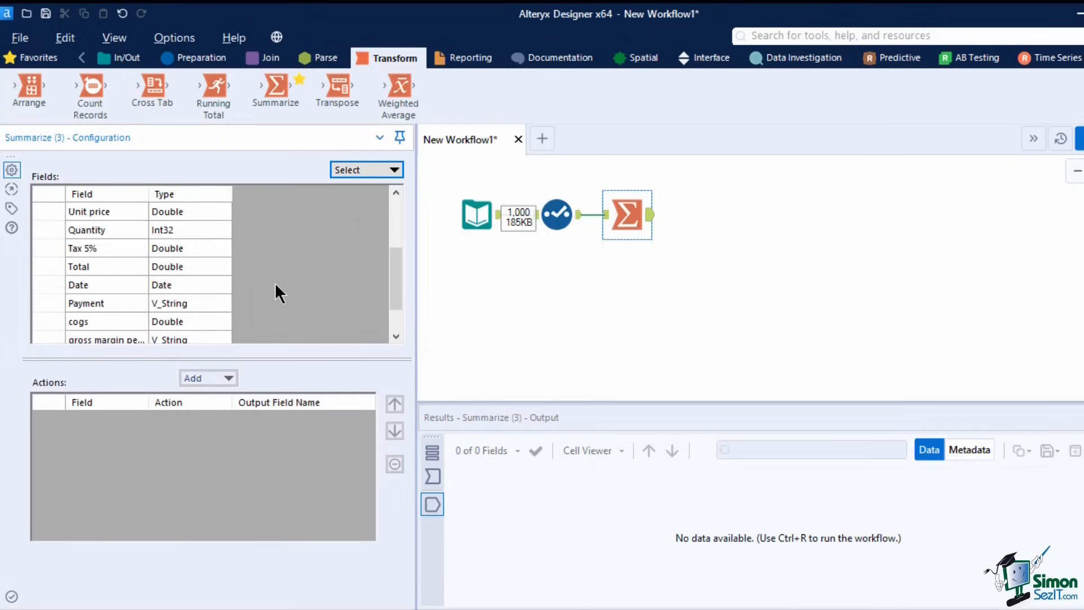
{"action": "scroll", "coordinate": [275, 292], "scroll_direction": "down", "scroll_amount": 2}
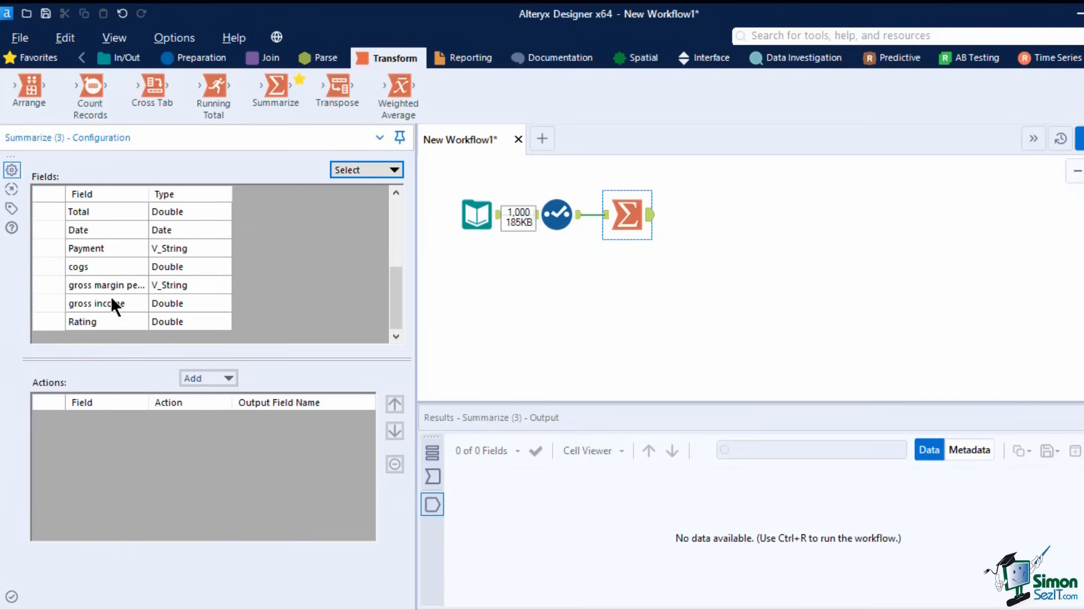
{"action": "left_click", "coordinate": [53, 301]}
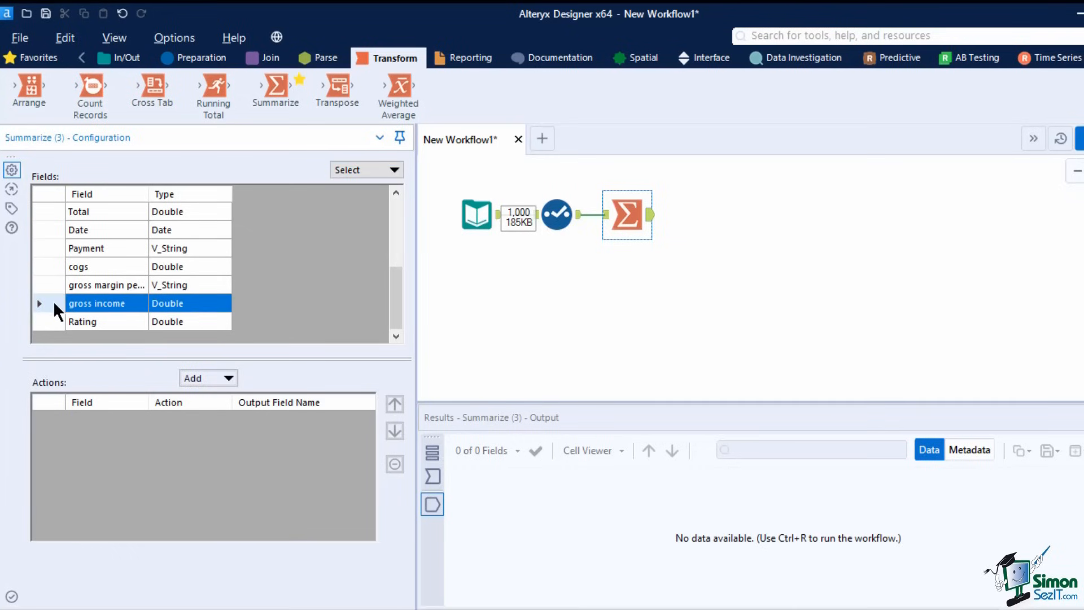
{"action": "left_click", "coordinate": [53, 286], "text": "ctrl"}
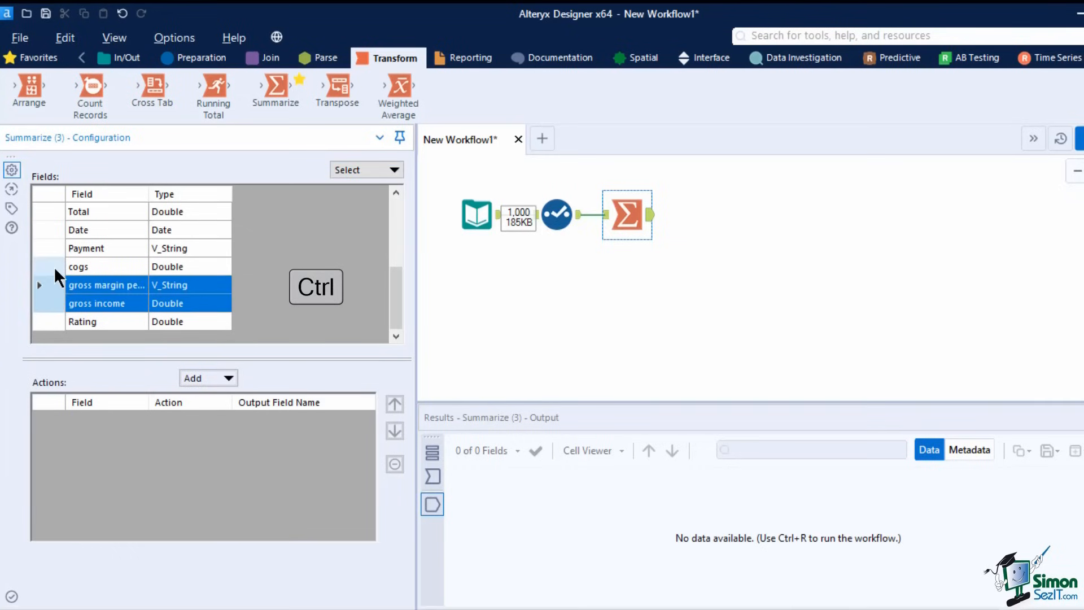
{"action": "left_click", "coordinate": [55, 267], "text": "ctrl"}
{"action": "left_click", "coordinate": [53, 266]}
{"action": "left_click", "coordinate": [49, 284]}
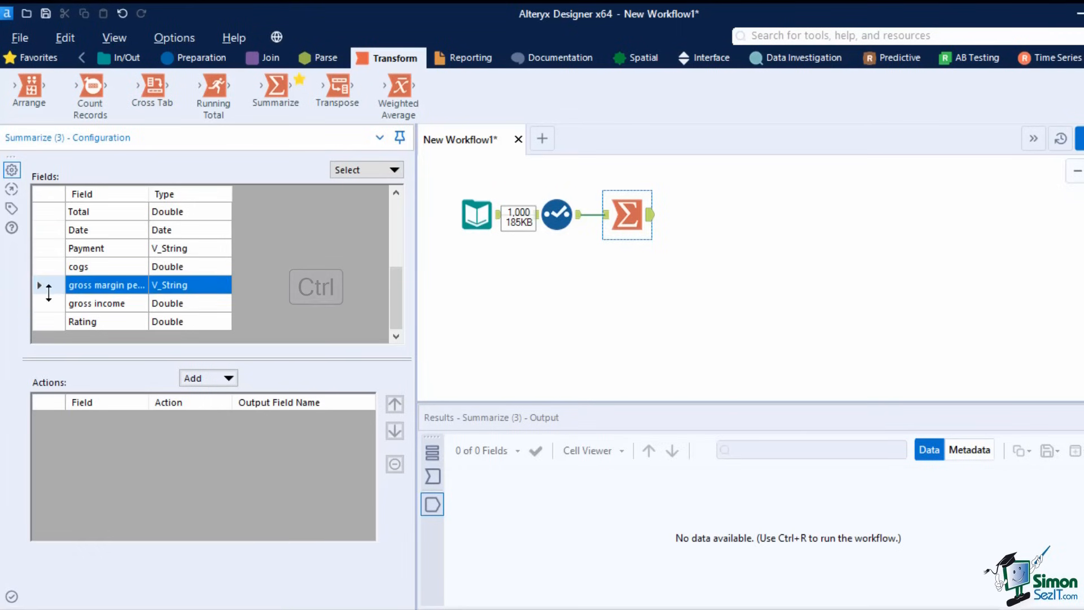
{"action": "left_click", "coordinate": [45, 300]}
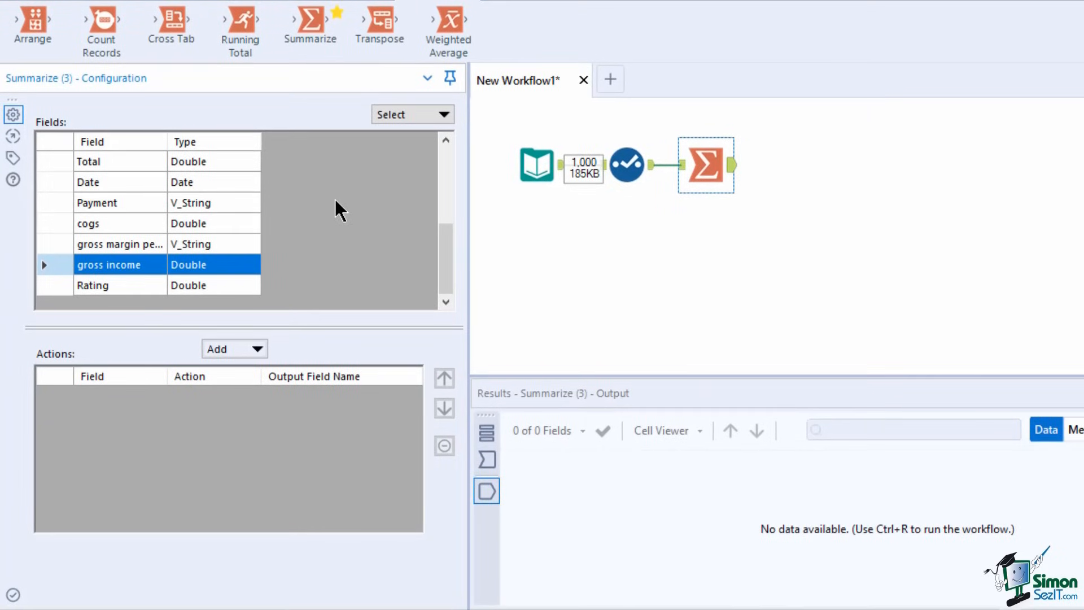
- Review the numeric and string summary options and add a Sum action for gross income
{"action": "left_click", "coordinate": [265, 348]}
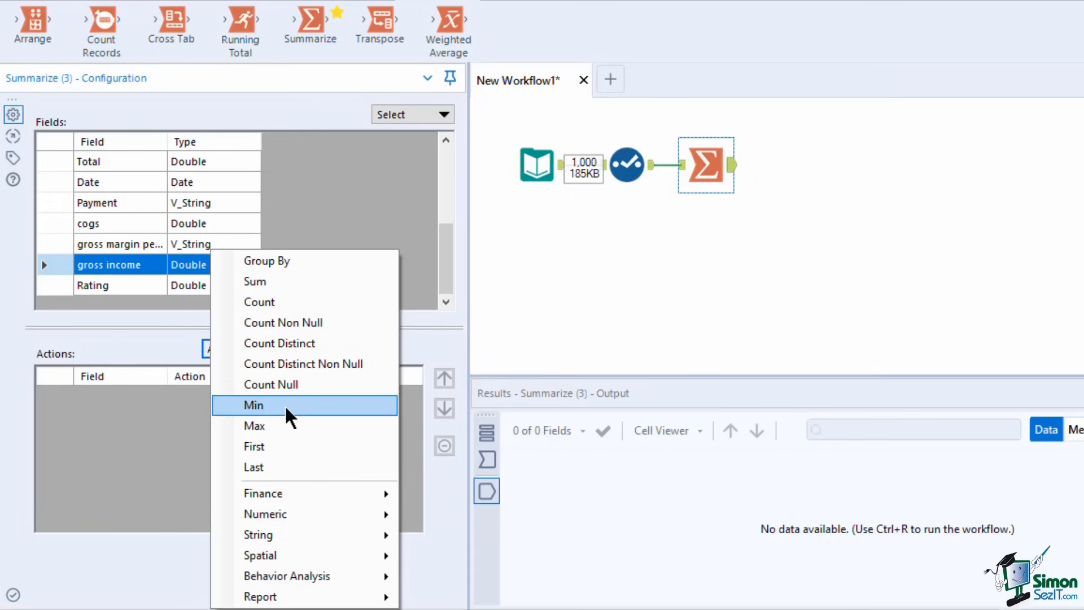
{"action": "mouse_move", "coordinate": [294, 498]}
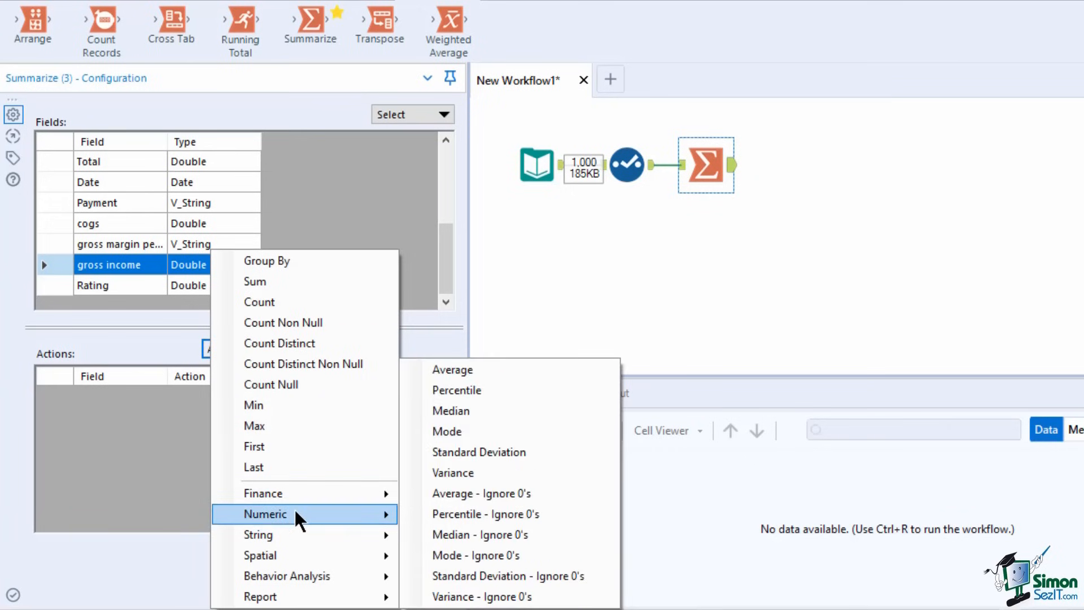
{"action": "mouse_move", "coordinate": [296, 535]}
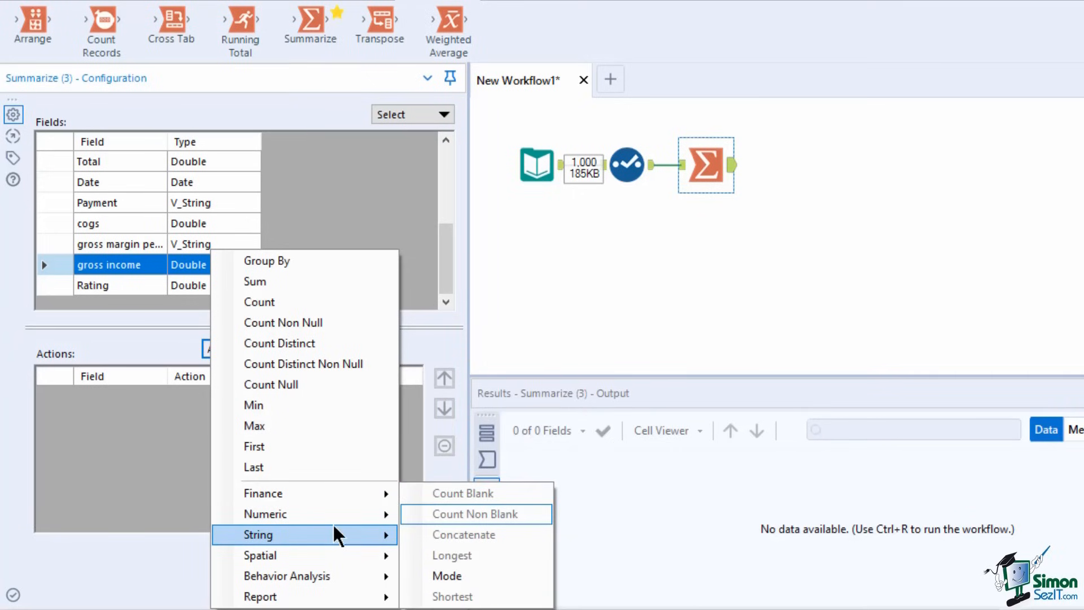
{"action": "left_click", "coordinate": [329, 282]}
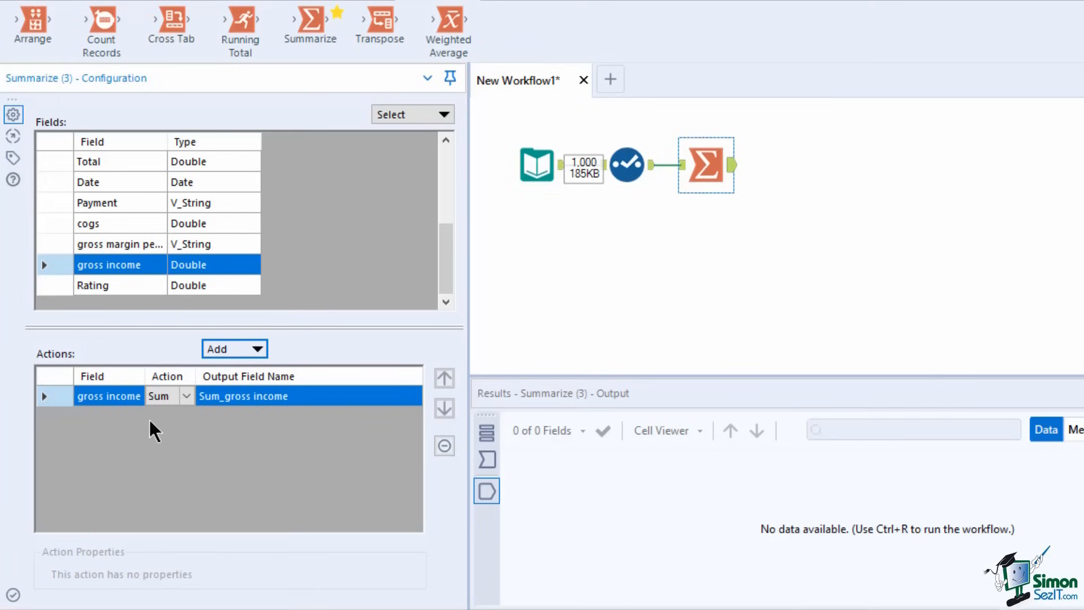
- Review the alternative actions for gross income and rename its output field to Total_gross income
{"action": "left_click", "coordinate": [185, 396]}
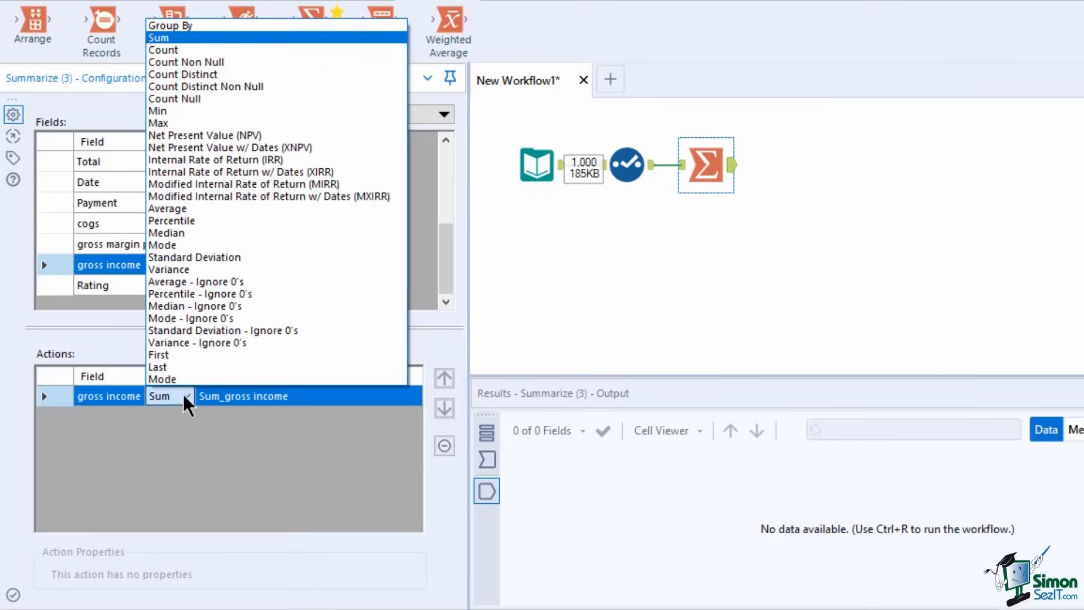
{"action": "left_click", "coordinate": [185, 397]}
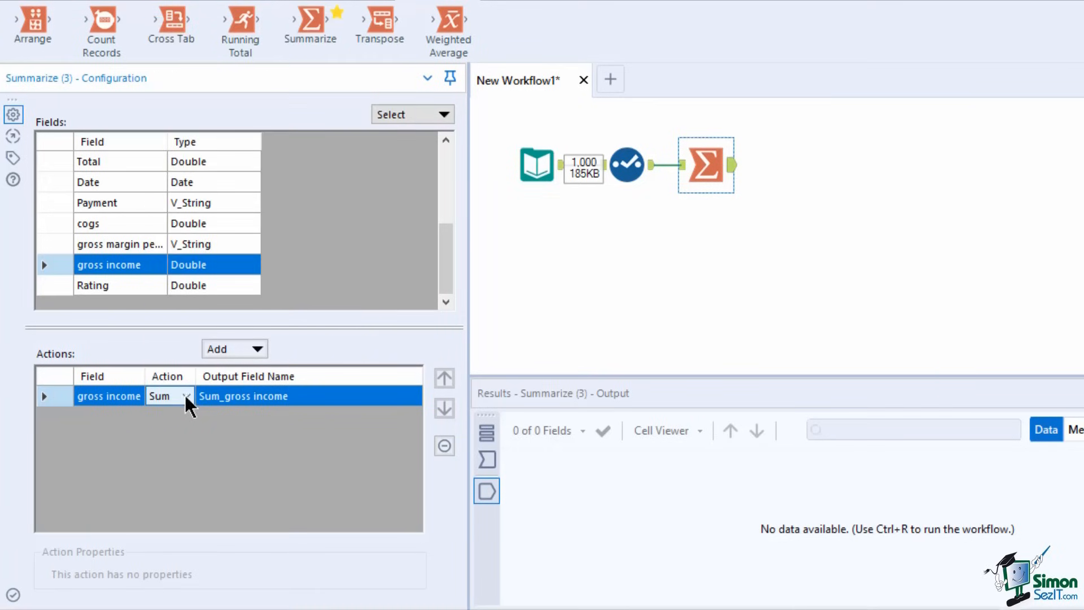
{"action": "left_click", "coordinate": [245, 399]}
{"action": "left_click", "coordinate": [220, 396]}
{"action": "key", "text": "shift+Home"}
{"action": "type", "text": "Total"}
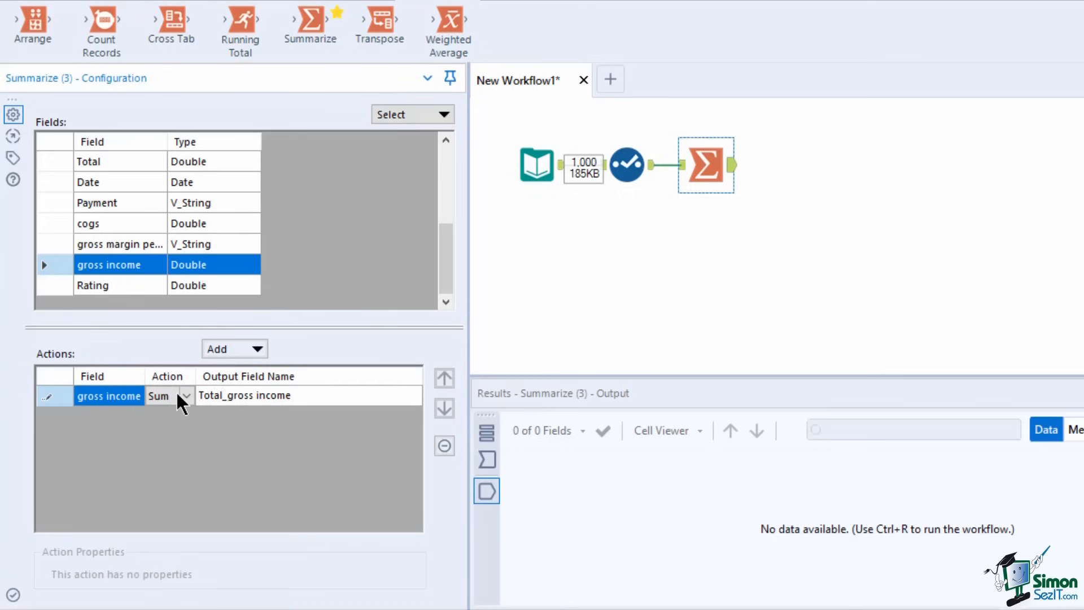
- Run the workflow and display the Summarize tool's output
{"action": "left_click", "coordinate": [892, 181]}
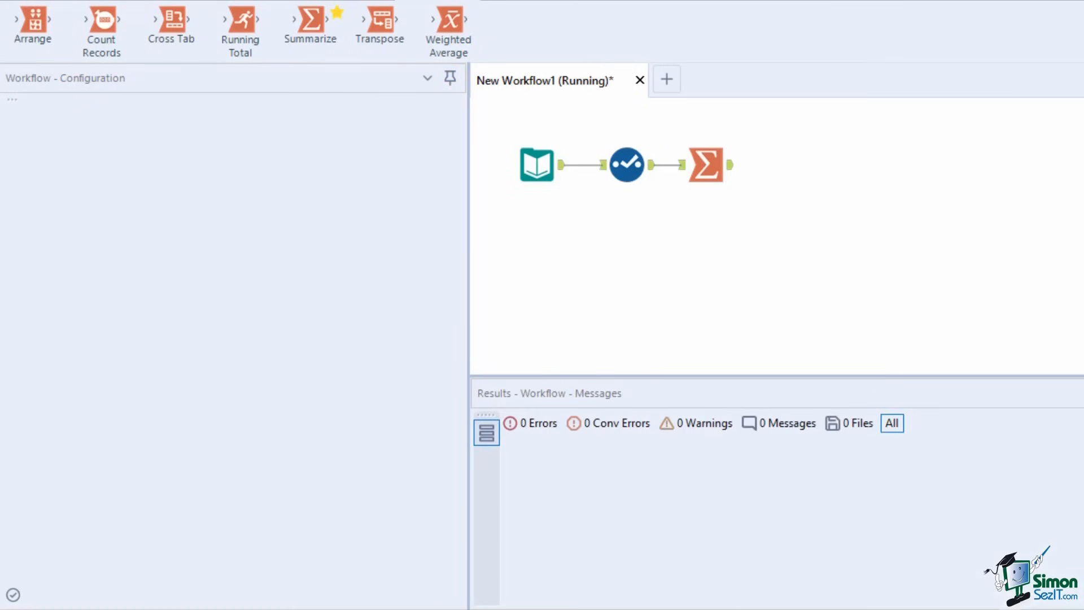
{"action": "key", "text": "ctrl+r"}
{"action": "left_click", "coordinate": [832, 354]}
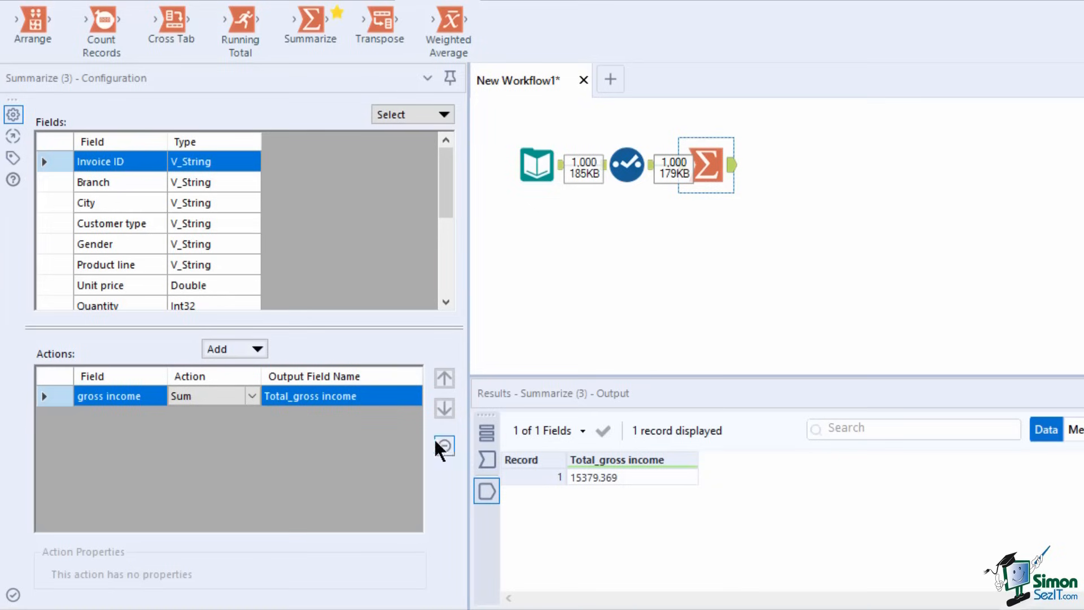
- Replace the gross income action in the Summarize tool with a Group By action on Branch
{"action": "left_click", "coordinate": [50, 395]}
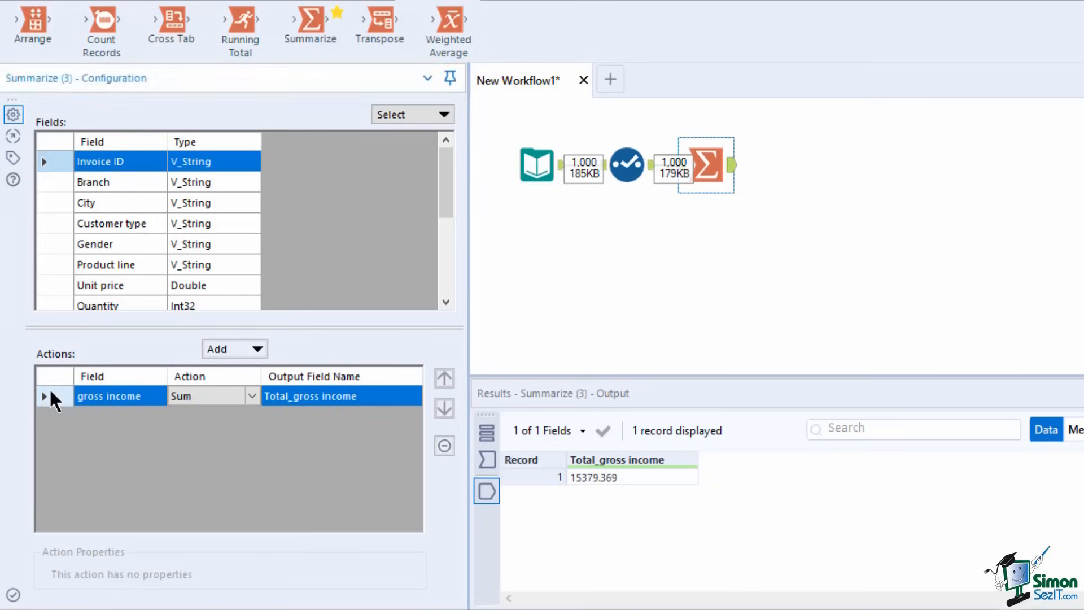
{"action": "left_click", "coordinate": [446, 445]}
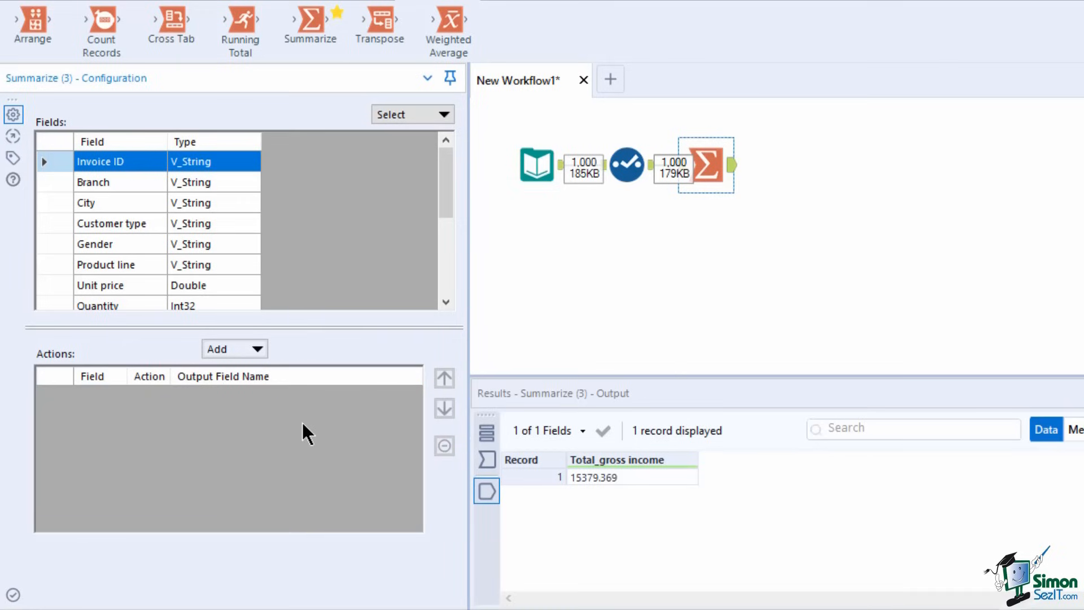
{"action": "left_click", "coordinate": [60, 183]}
{"action": "left_click", "coordinate": [223, 352]}
{"action": "left_click", "coordinate": [285, 268]}
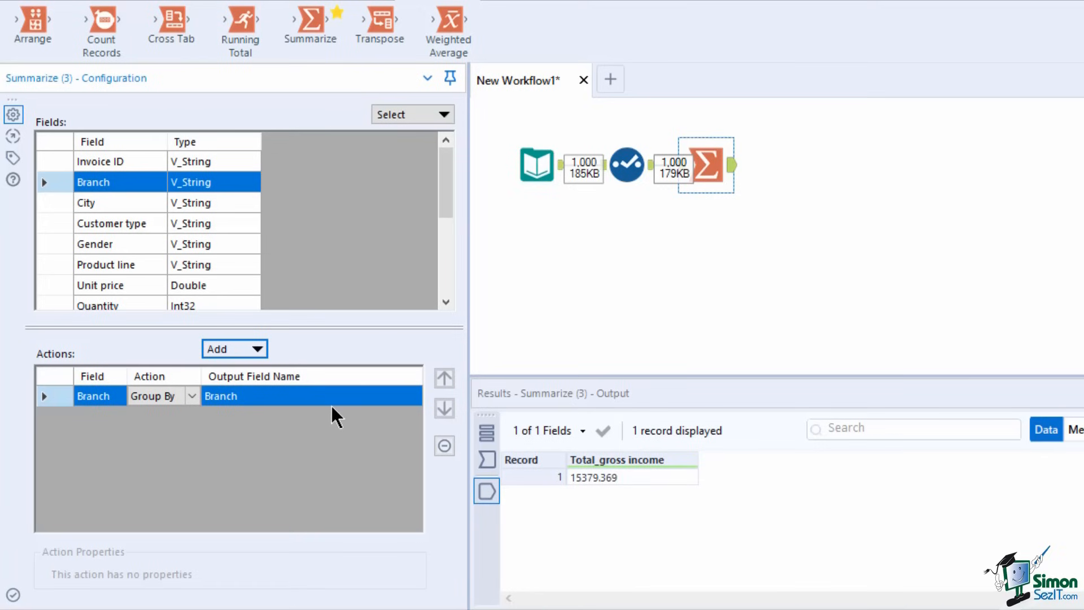
- Add a numeric Average action for the Rating field below the Branch grouping
{"action": "scroll", "coordinate": [126, 276], "scroll_direction": "down", "scroll_amount": 3}
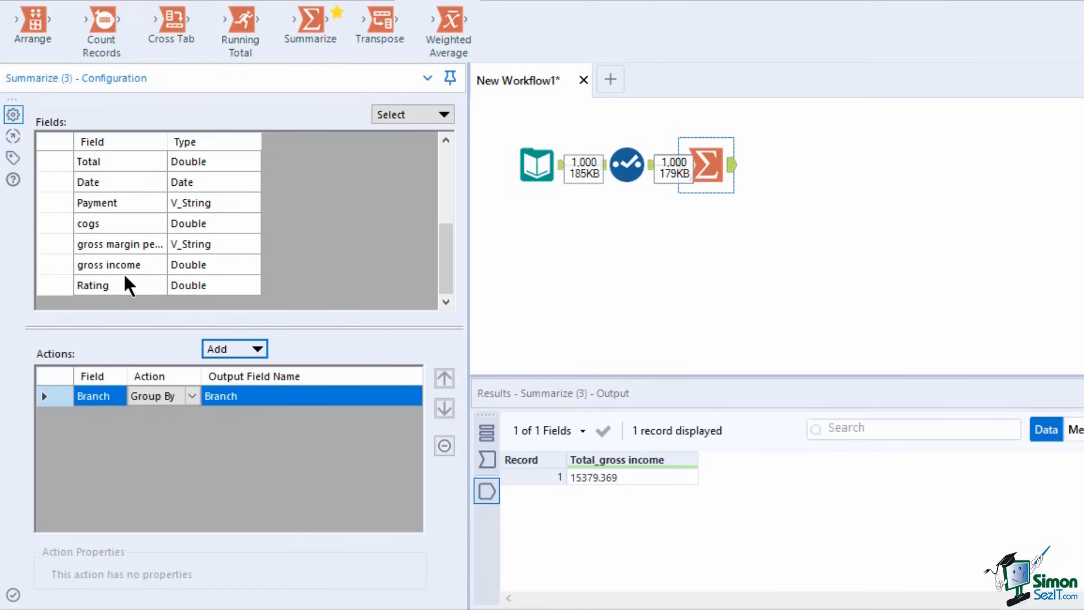
{"action": "left_click", "coordinate": [61, 283]}
{"action": "left_click", "coordinate": [257, 350]}
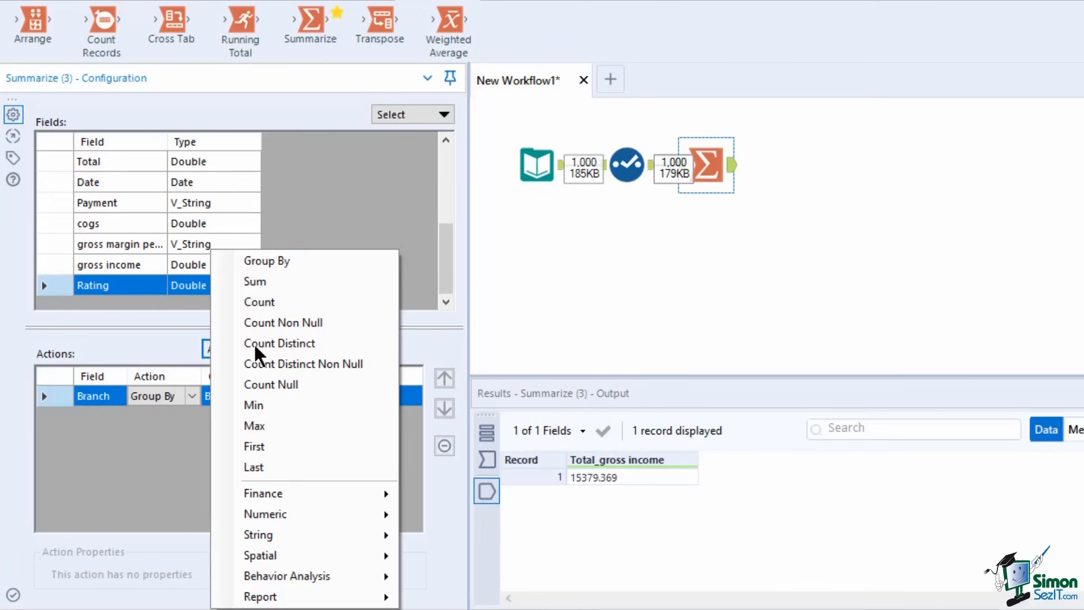
{"action": "mouse_move", "coordinate": [311, 521]}
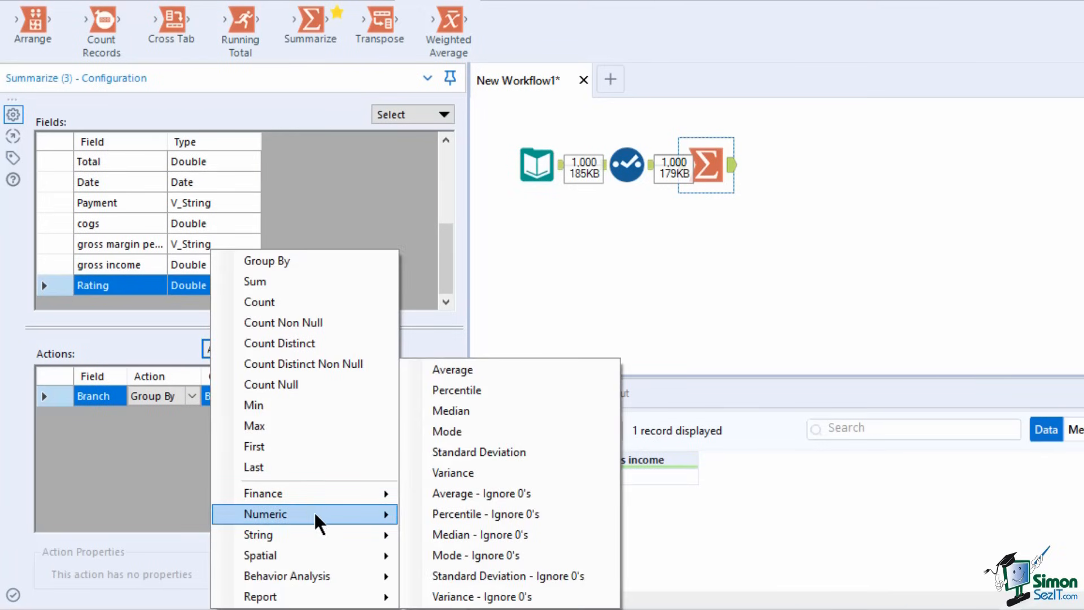
{"action": "left_click", "coordinate": [452, 369]}
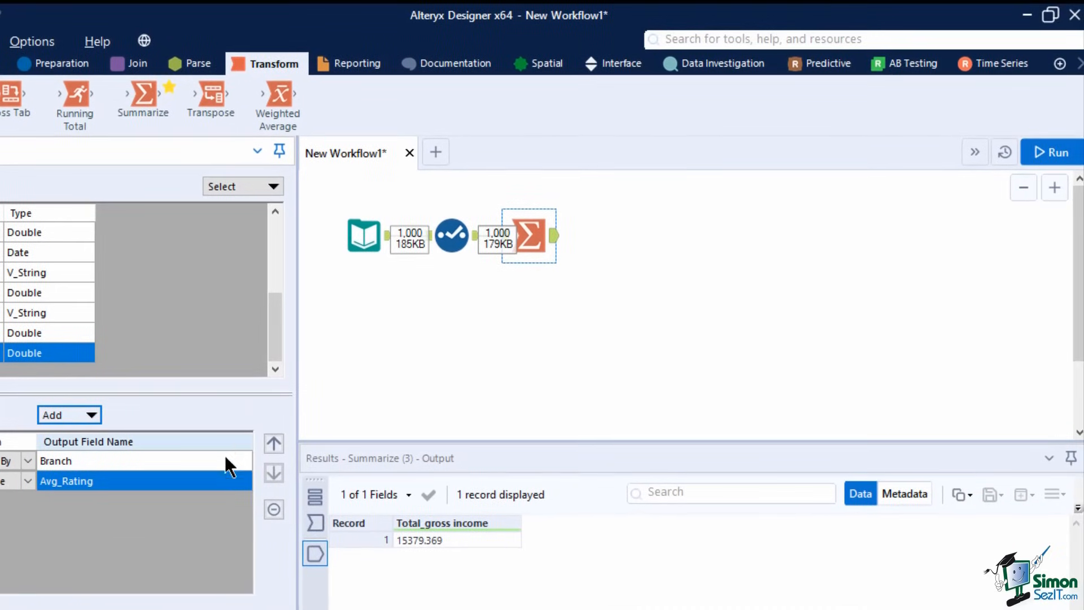
- Run the workflow and check the average rating per branch in the output
{"action": "left_click", "coordinate": [1079, 131]}
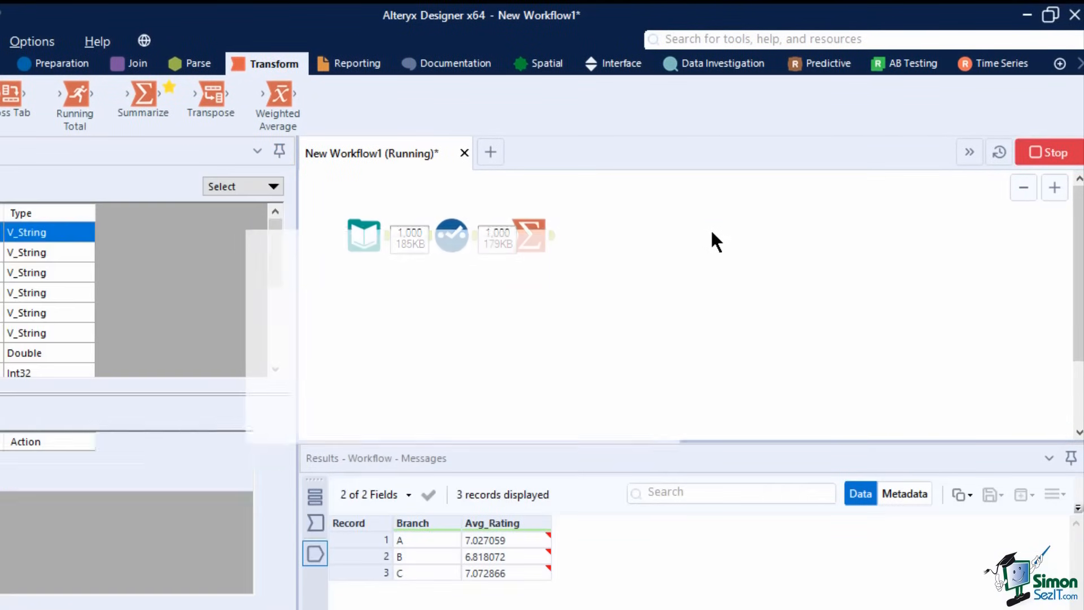
{"action": "left_click", "coordinate": [624, 413]}
{"action": "mouse_move", "coordinate": [549, 579]}
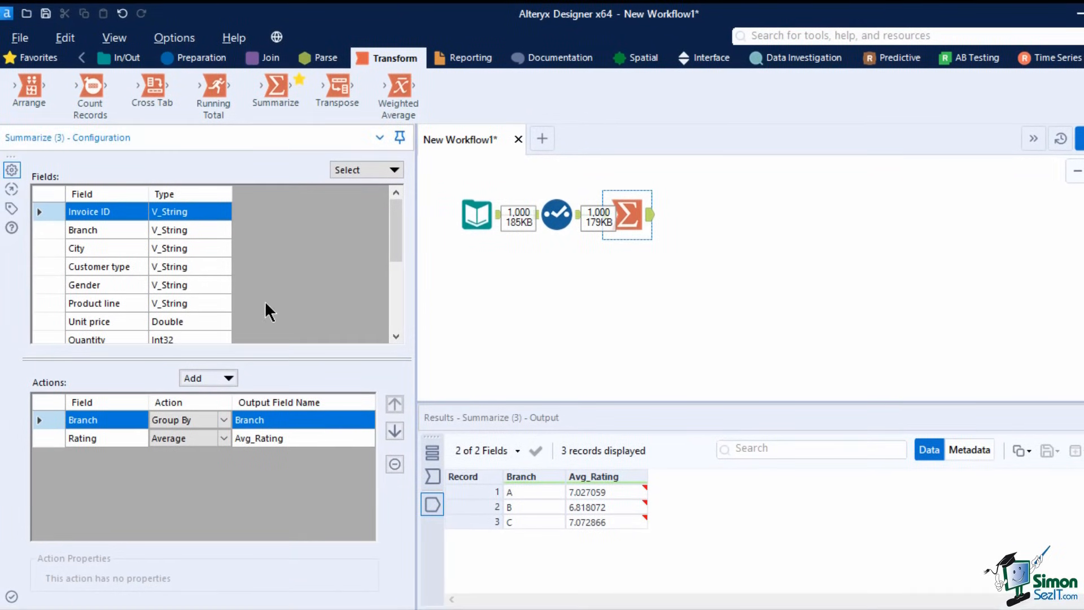
- Add a Max action for the Date field and rerun the workflow
{"action": "scroll", "coordinate": [270, 288], "scroll_direction": "down", "scroll_amount": 2}
{"action": "left_click", "coordinate": [212, 285]}
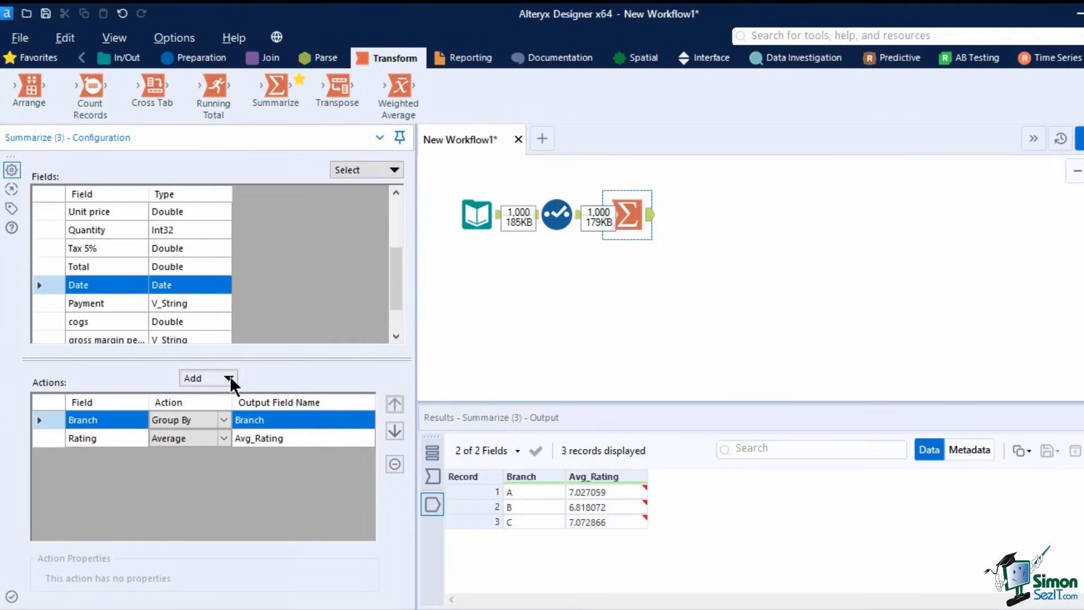
{"action": "left_click", "coordinate": [219, 381]}
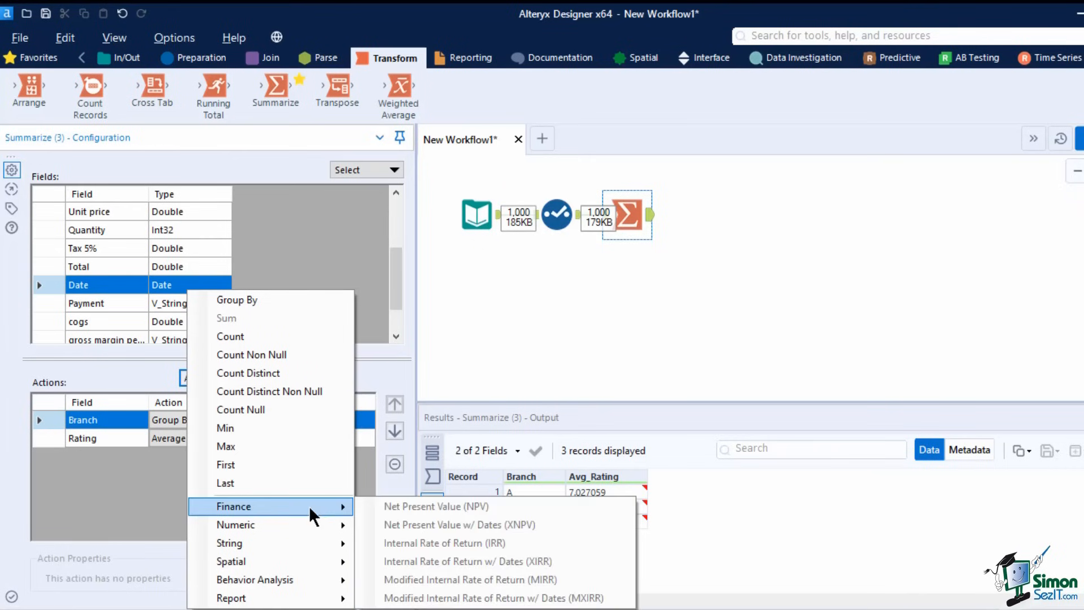
{"action": "mouse_move", "coordinate": [306, 544]}
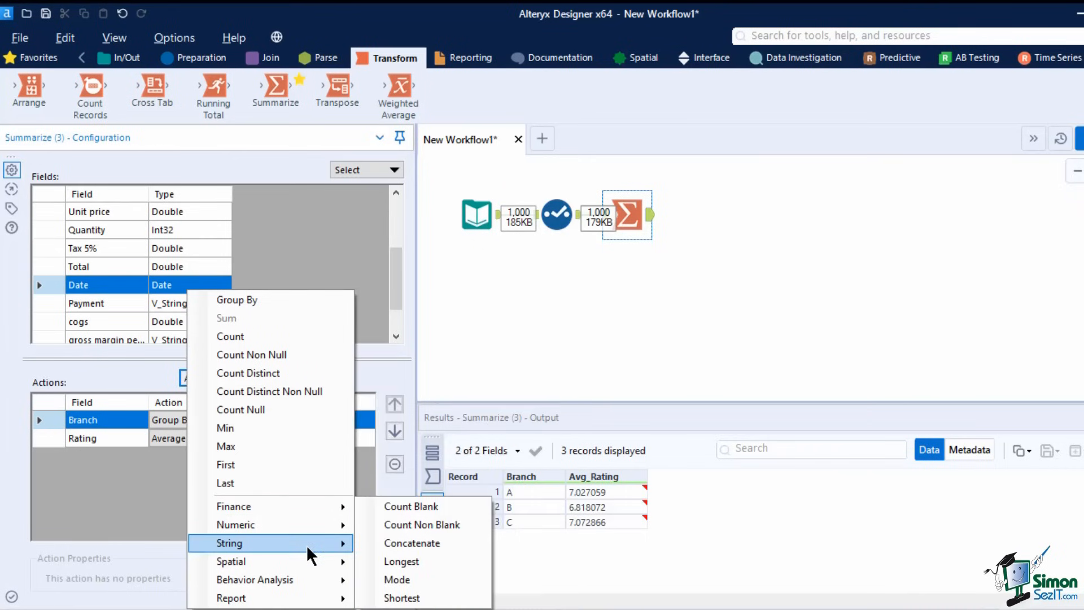
{"action": "left_click", "coordinate": [257, 446]}
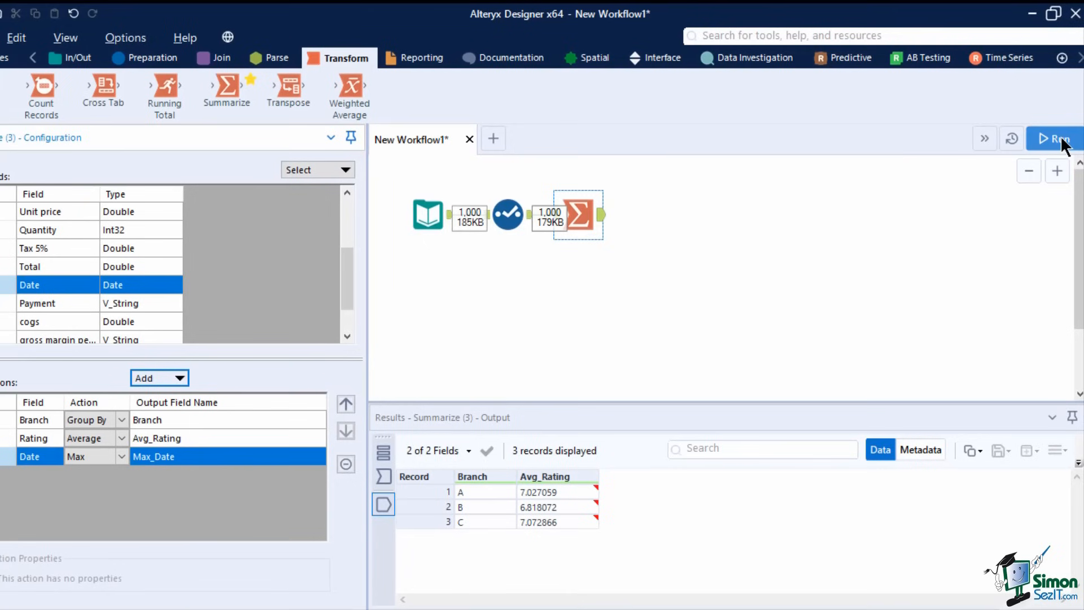
{"action": "left_click", "coordinate": [1060, 139]}
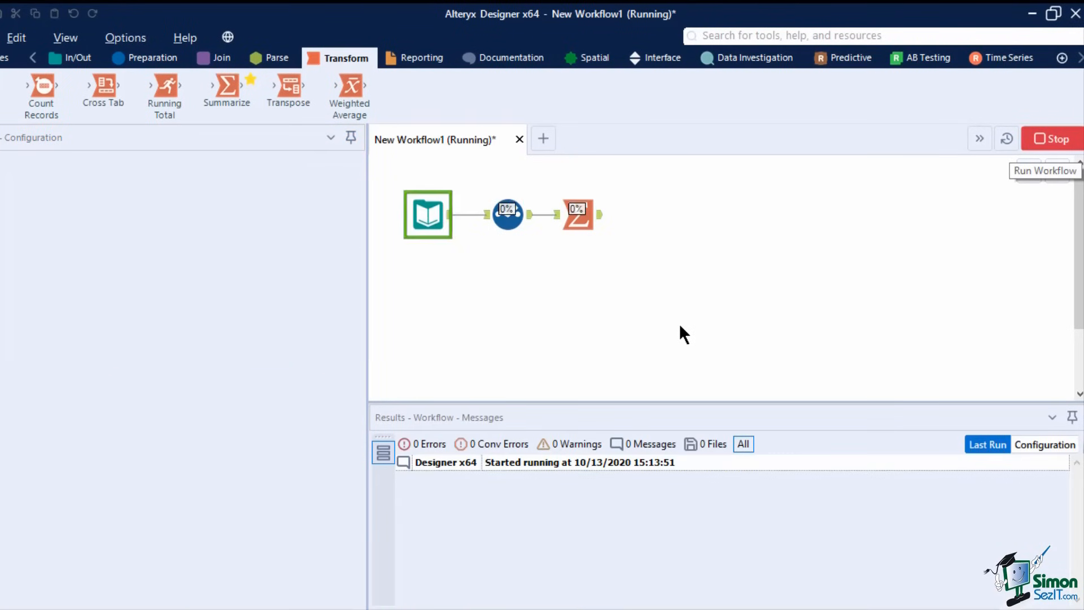
{"action": "left_click", "coordinate": [635, 384]}
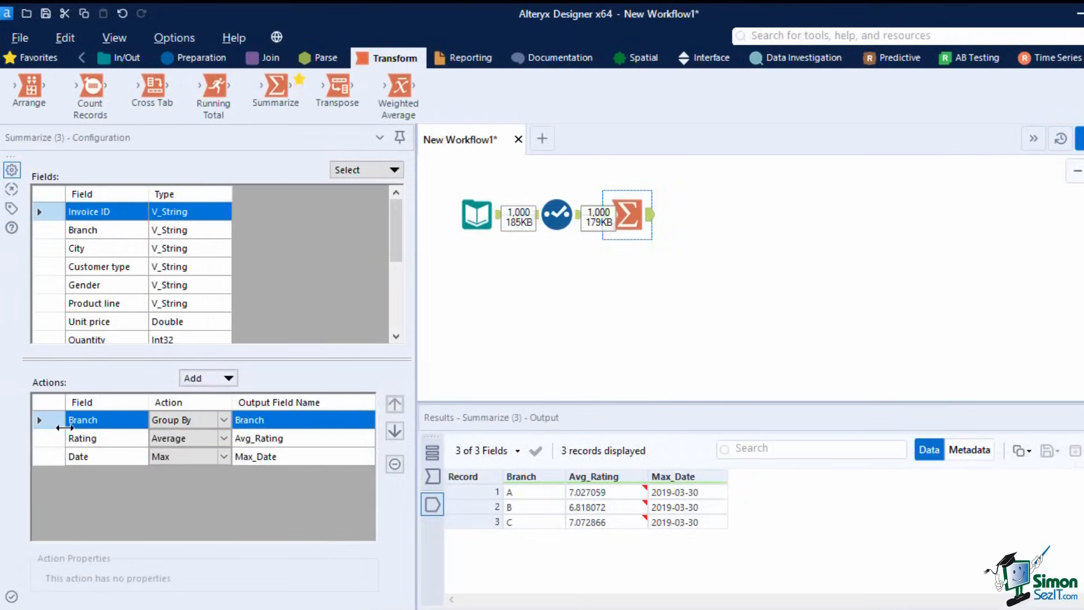
- Remove the Rating and Date actions together, keeping only the Branch grouping
{"action": "left_click", "coordinate": [45, 438]}
{"action": "left_click", "coordinate": [43, 452], "text": "shift"}
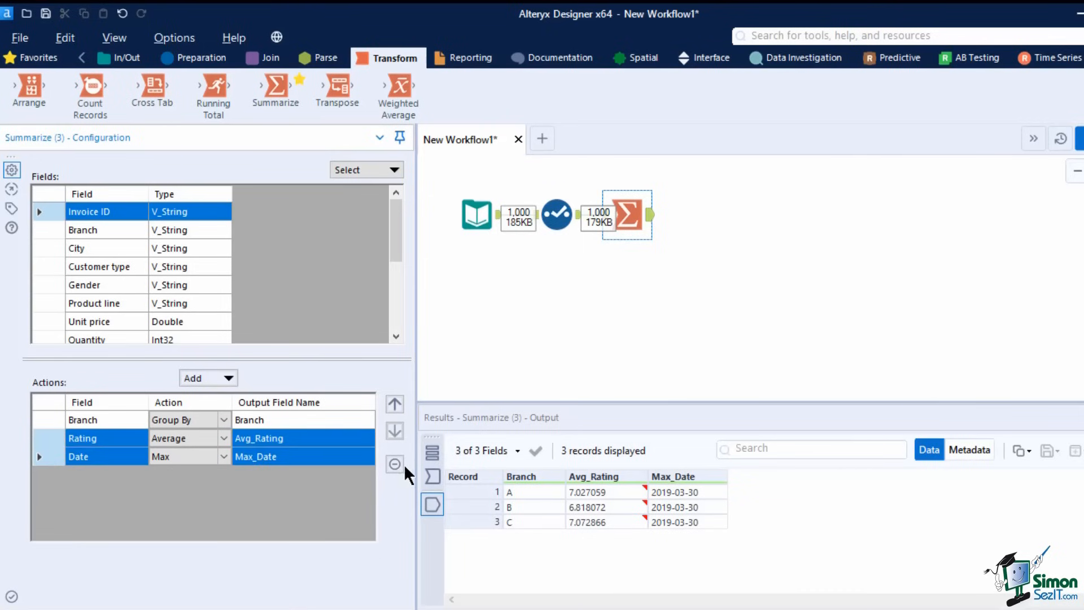
{"action": "left_click", "coordinate": [395, 464]}
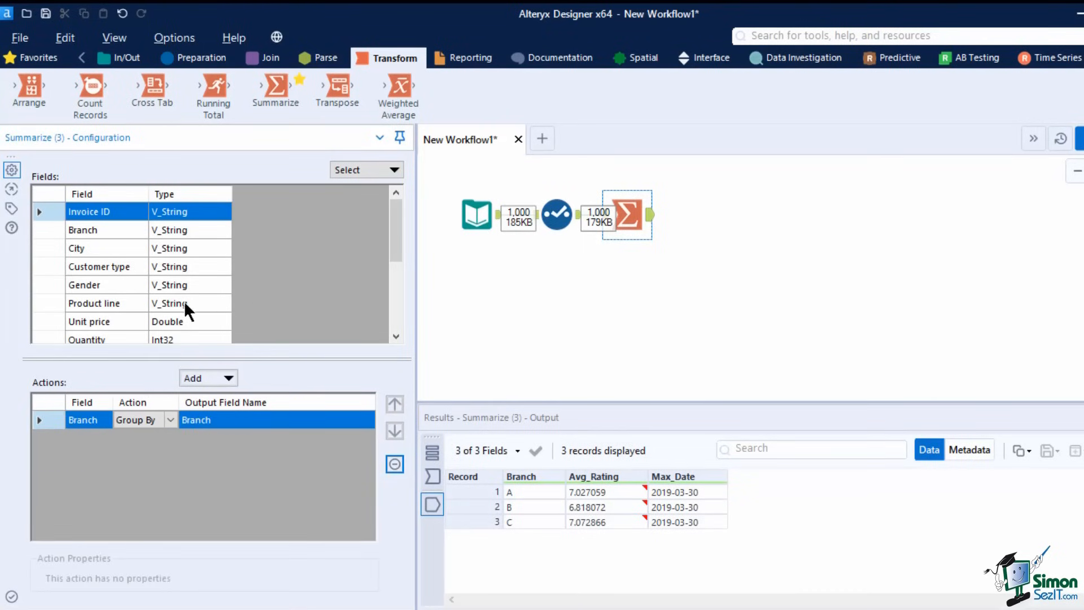
- Add a string Concatenate action for the Product line field
{"action": "left_click", "coordinate": [160, 303]}
{"action": "left_click", "coordinate": [223, 378]}
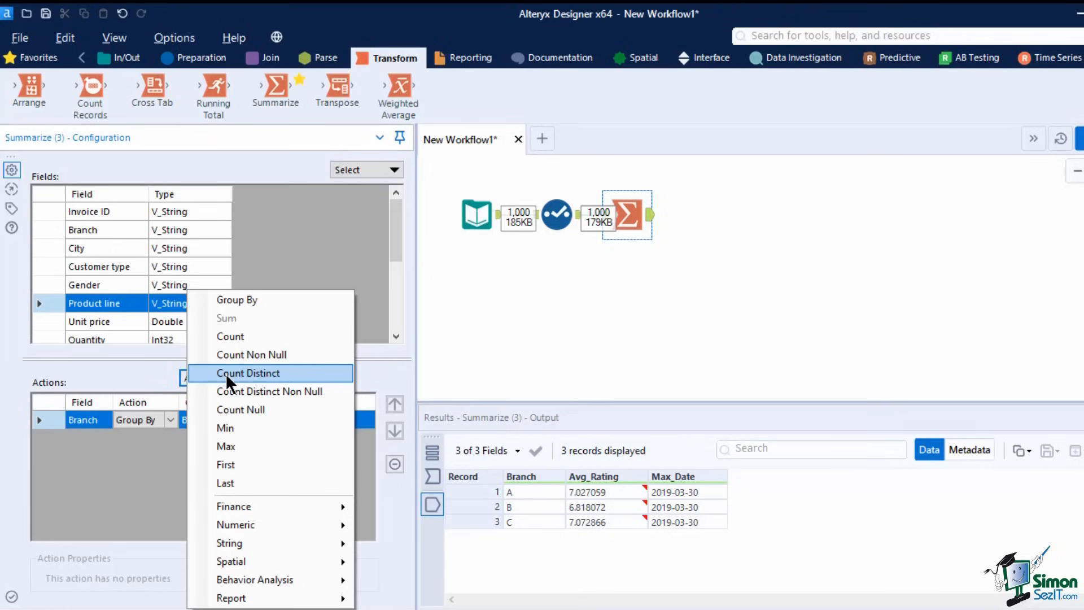
{"action": "mouse_move", "coordinate": [307, 544]}
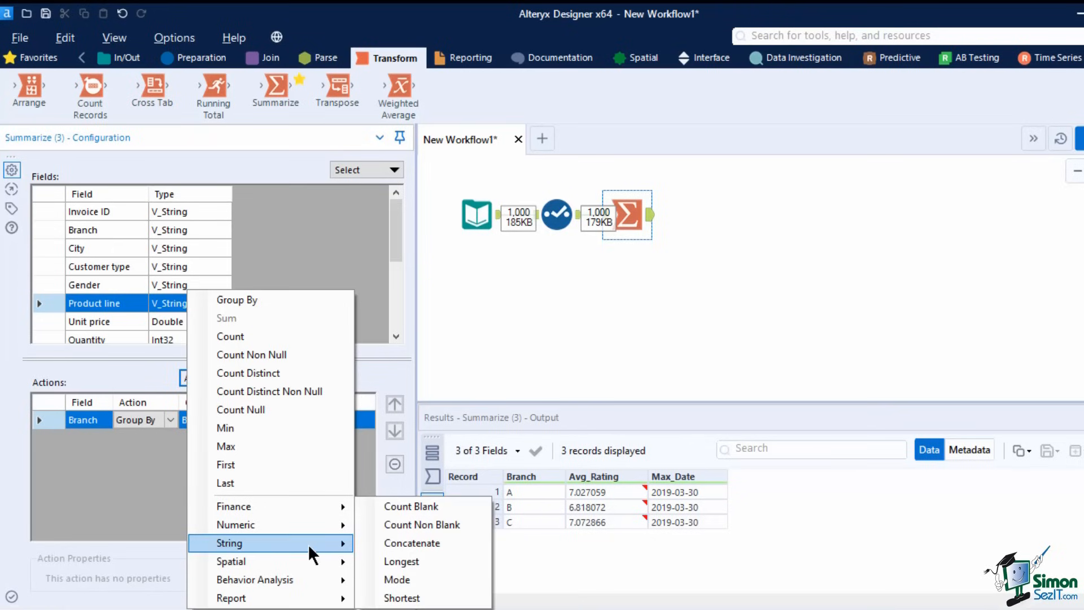
{"action": "left_click", "coordinate": [406, 543]}
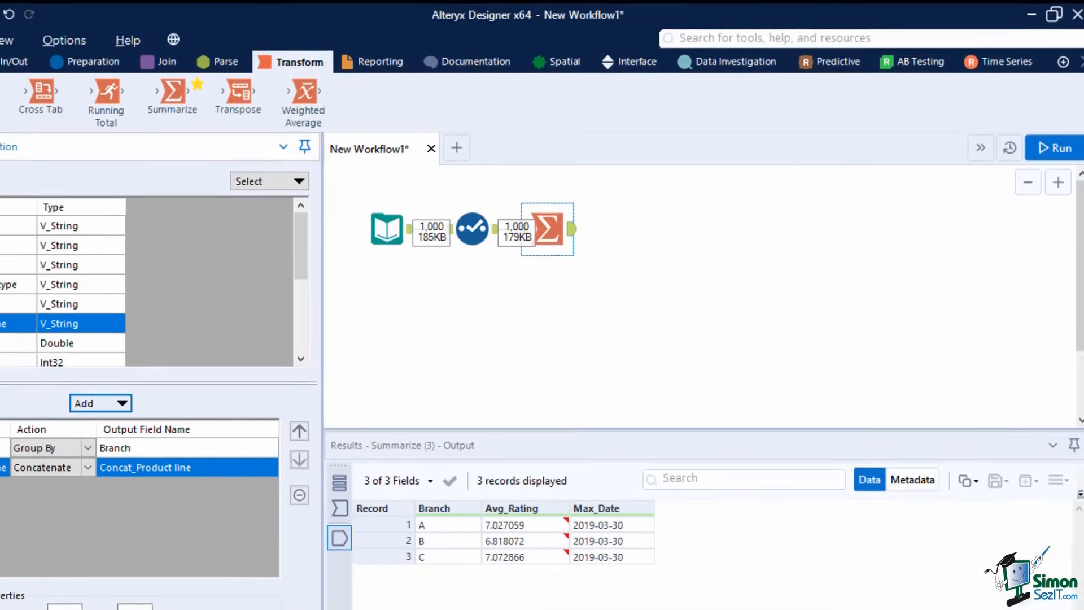
- Run the workflow and widen the Concat_Product line column in the results to read the joined values
{"action": "left_click", "coordinate": [1064, 144]}
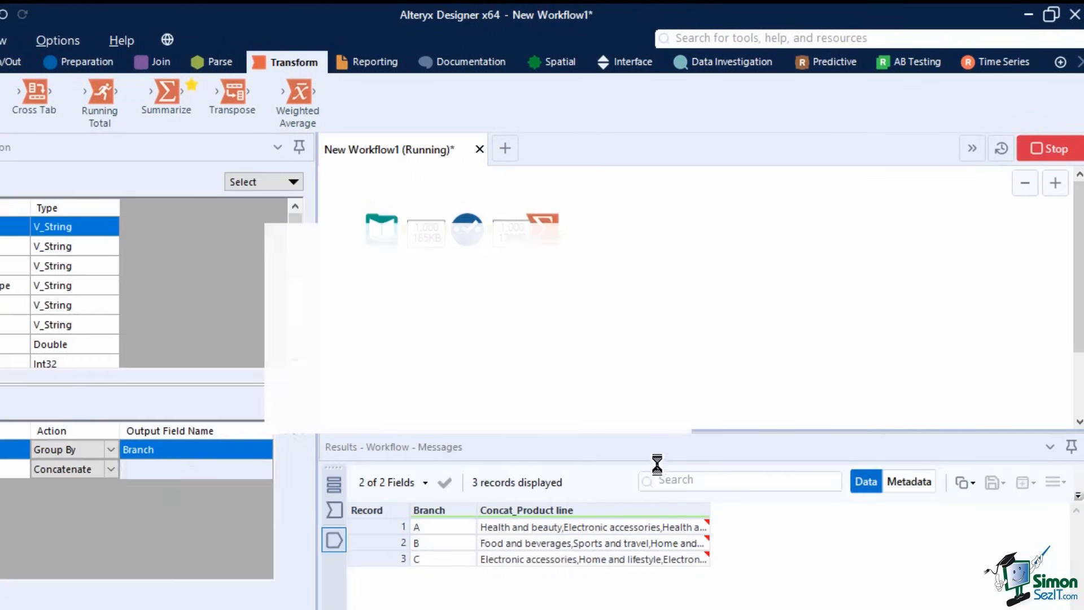
{"action": "left_click", "coordinate": [655, 409]}
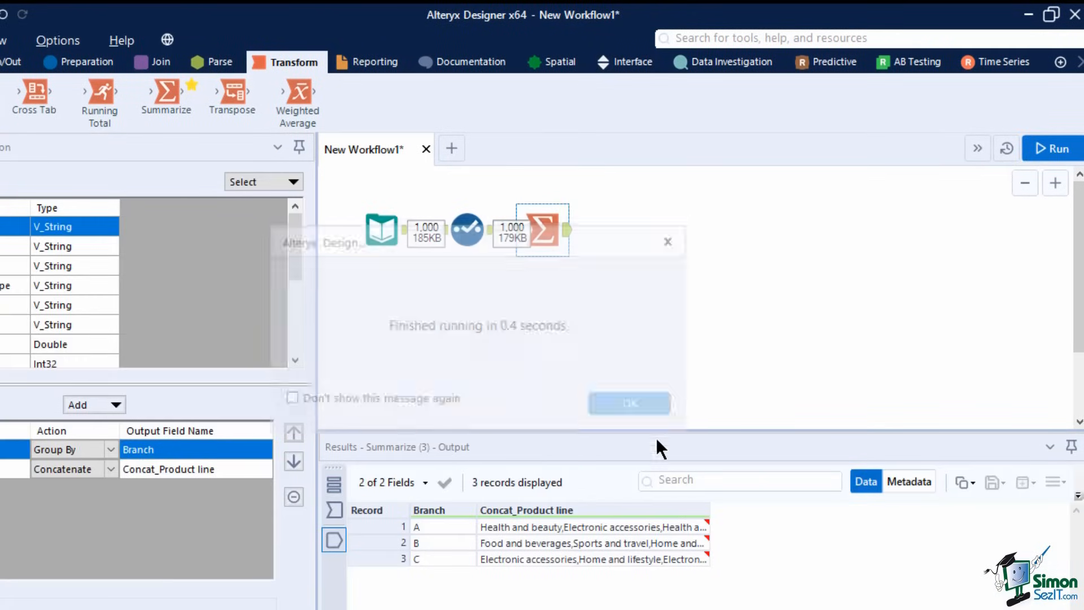
{"action": "left_click_drag", "start_coordinate": [709, 507], "coordinate": [991, 507]}
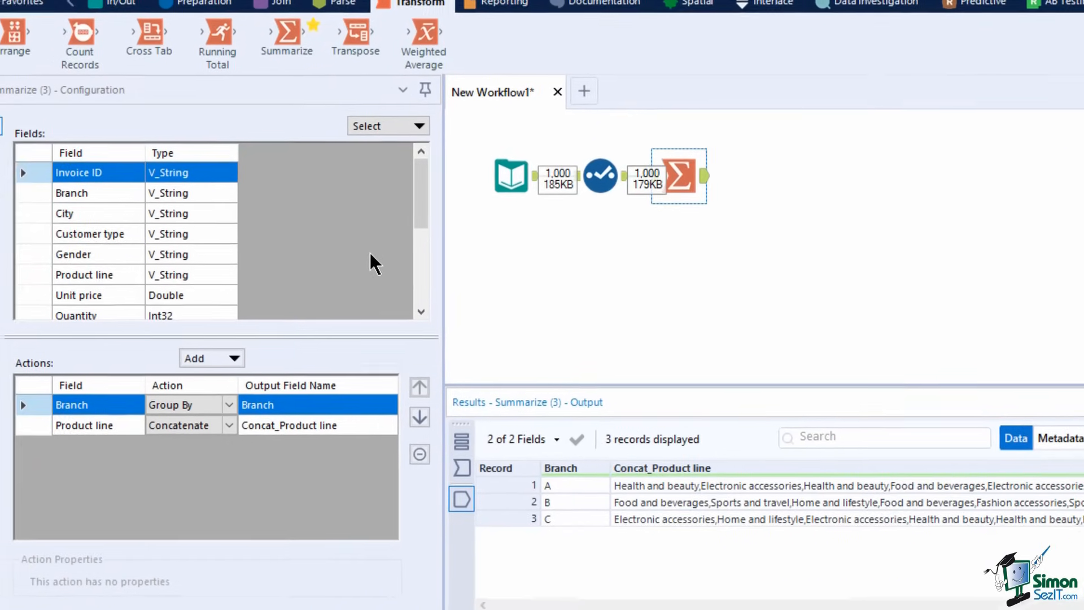
- Move the Product line action above Branch and change it from Concatenate to Group By
{"action": "left_click", "coordinate": [371, 415]}
{"action": "left_click", "coordinate": [443, 378]}
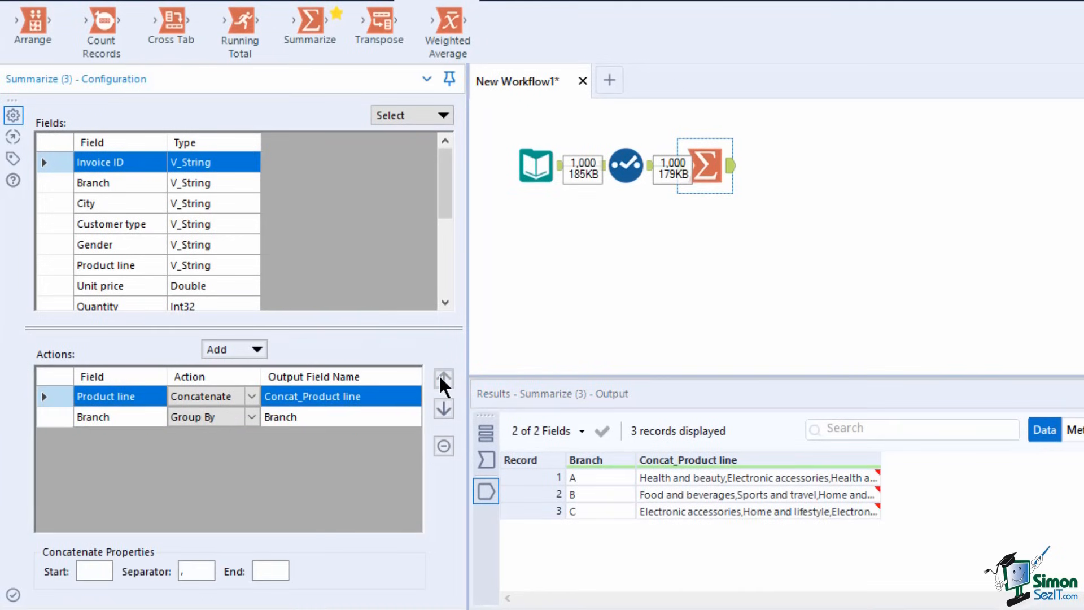
{"action": "left_click", "coordinate": [222, 394]}
{"action": "left_click", "coordinate": [246, 398]}
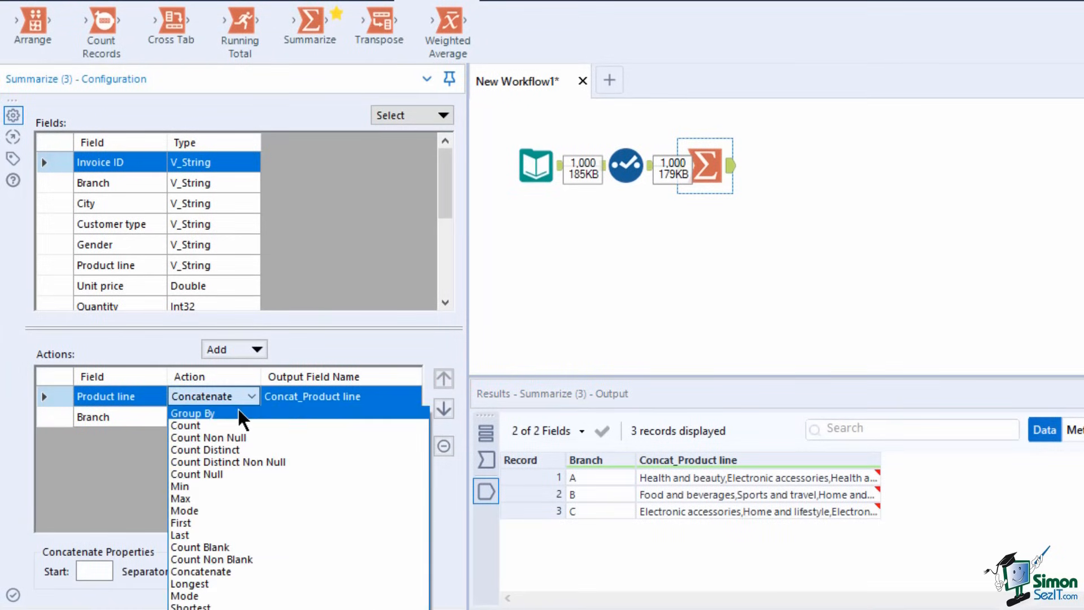
{"action": "left_click", "coordinate": [239, 411]}
- Remove the Branch action and add a Count action for Invoice ID
{"action": "left_click", "coordinate": [316, 417]}
{"action": "left_click", "coordinate": [444, 446]}
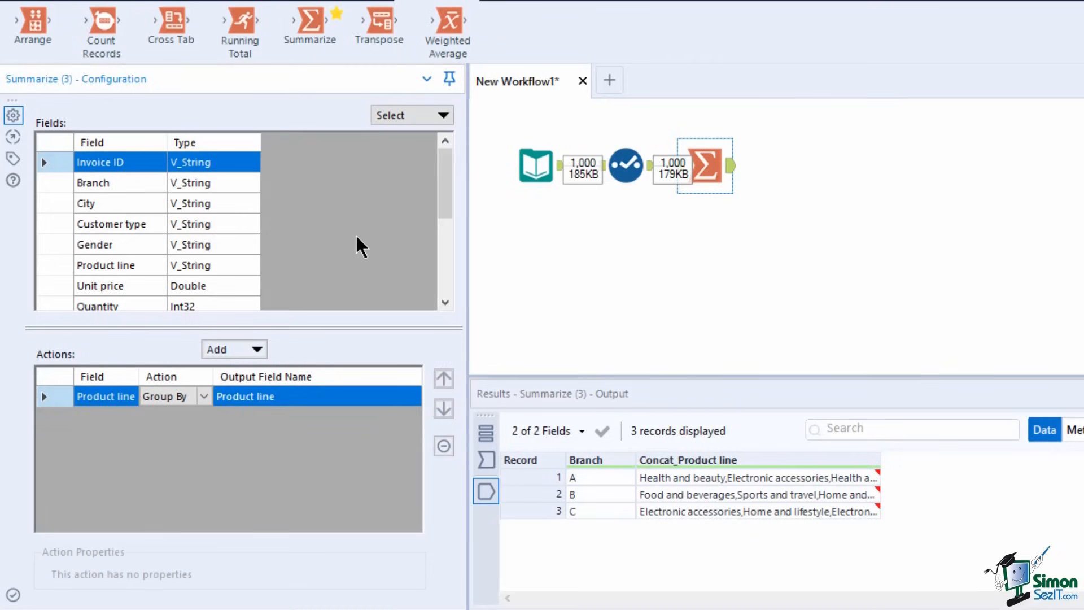
{"action": "left_click", "coordinate": [249, 346]}
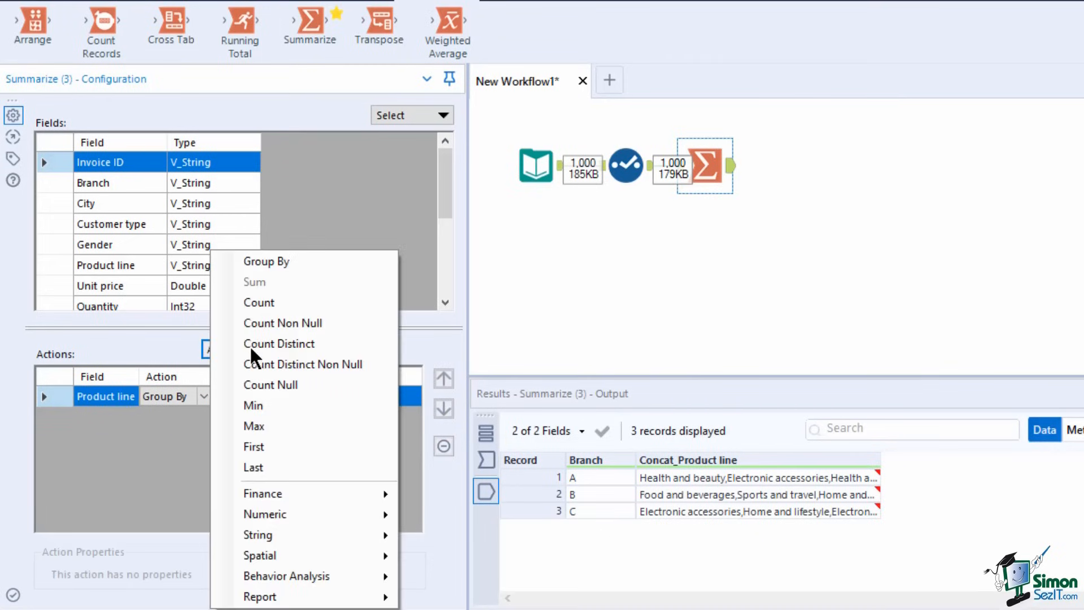
{"action": "key", "text": "Escape"}
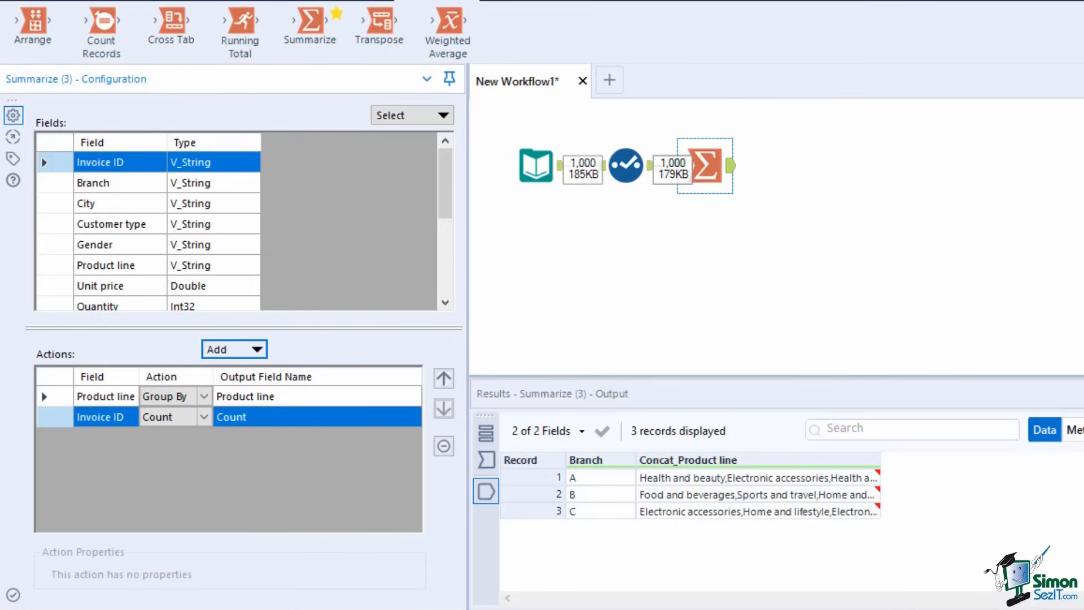
- Rename the Invoice ID count's output field to Transaction Count and run the workflow
{"action": "left_click", "coordinate": [245, 416]}
{"action": "type", "text": "Tra"}
{"action": "type", "text": "saction Count"}
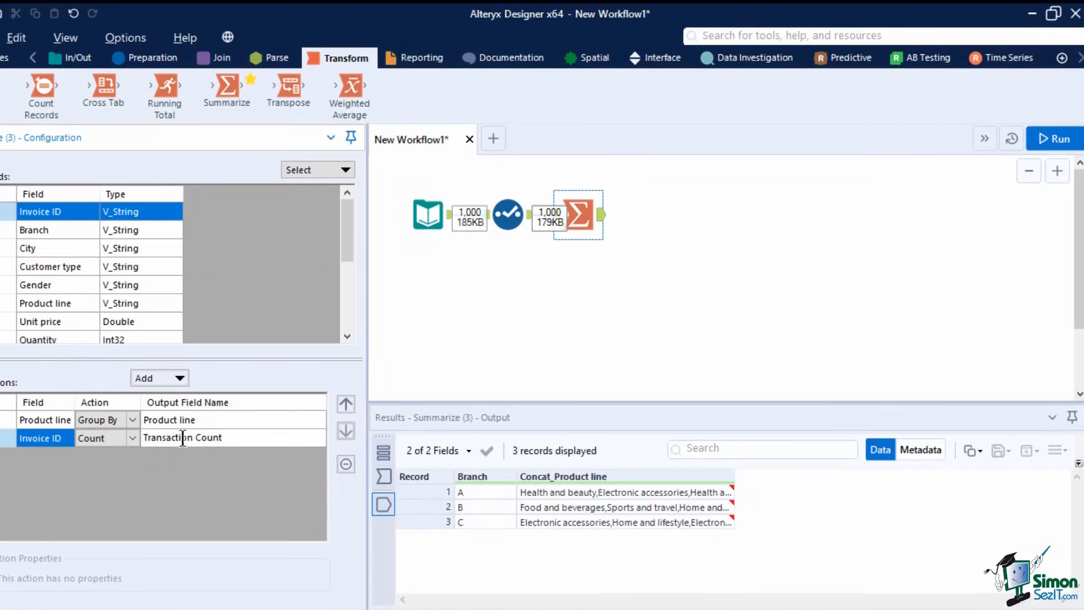
{"action": "key", "text": "ctrl+r"}
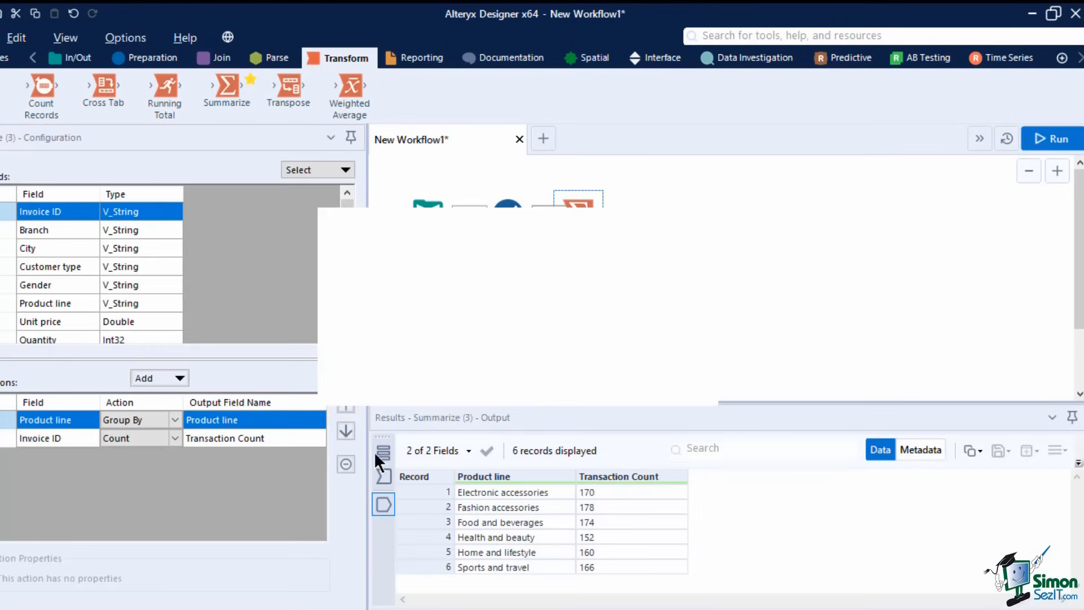
{"action": "left_click", "coordinate": [664, 379]}
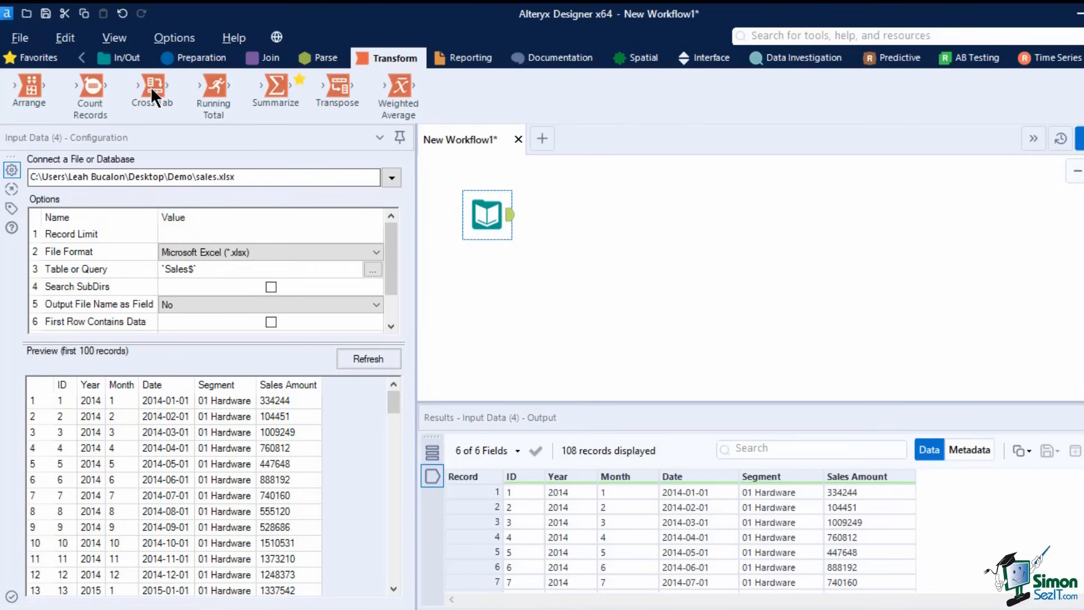
{"action": "mouse_move", "coordinate": [151, 91]}
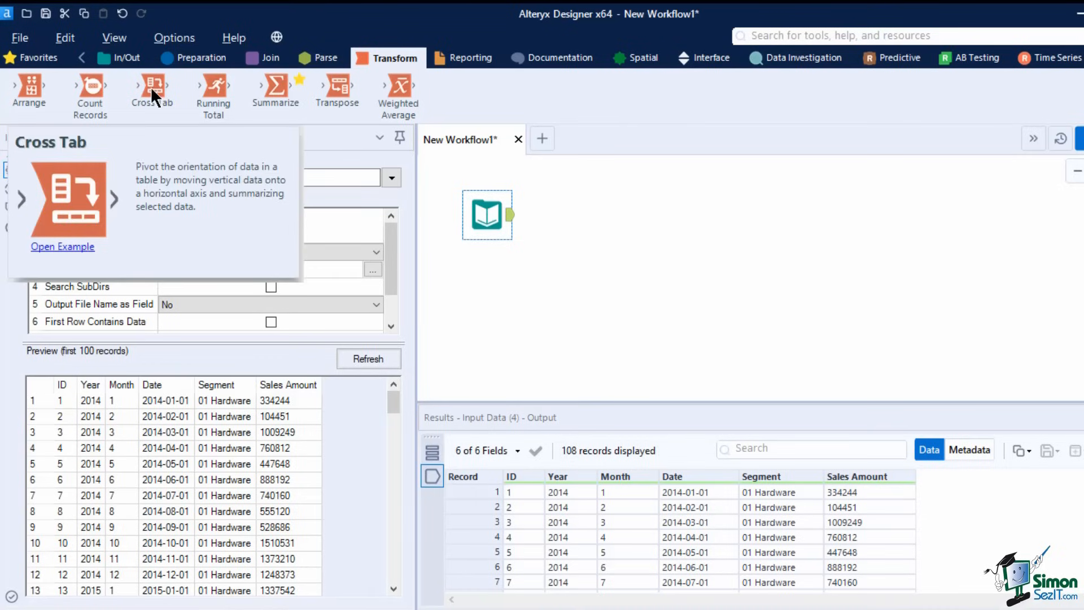
{"action": "left_click_drag", "start_coordinate": [151, 86], "coordinate": [208, 113]}
{"action": "left_click", "coordinate": [532, 303]}
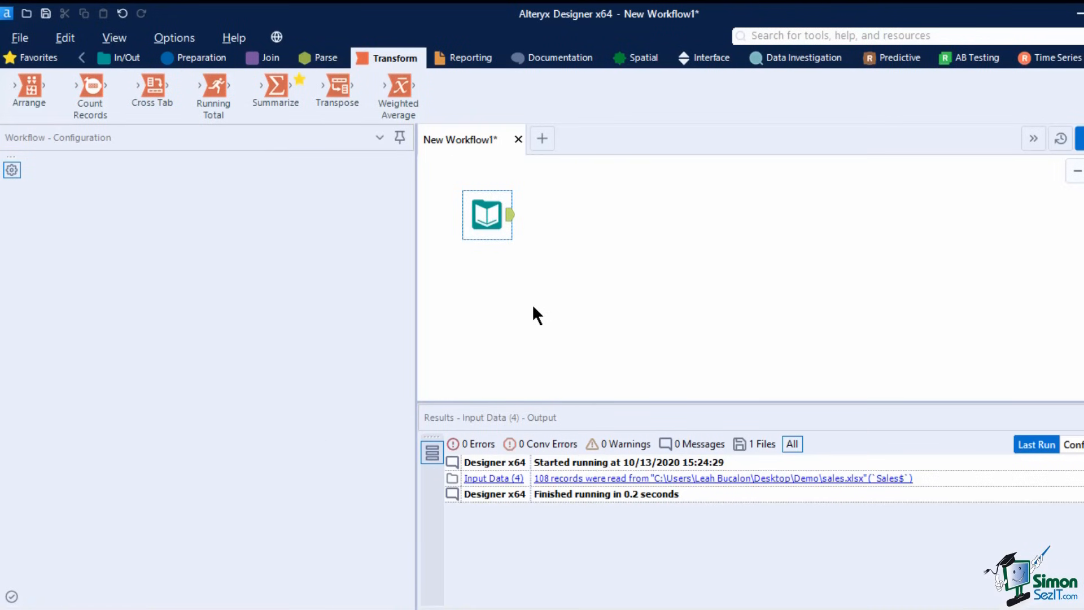
- Place a Cross Tab tool after the sales.xlsx Input Data tool so that the two are connected
{"action": "left_click", "coordinate": [497, 215]}
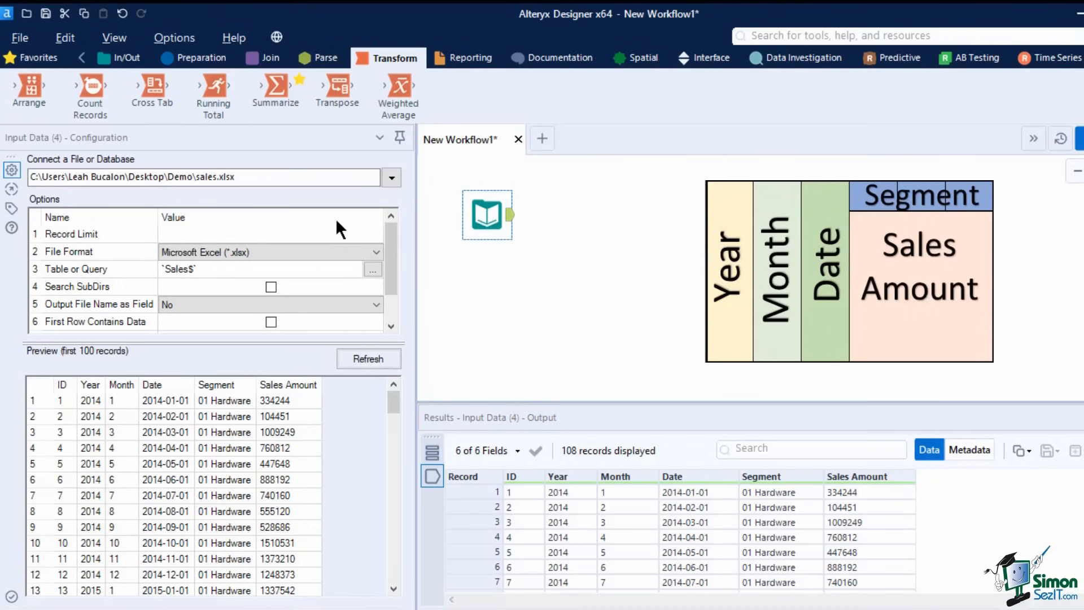
{"action": "left_click_drag", "start_coordinate": [152, 87], "coordinate": [561, 223]}
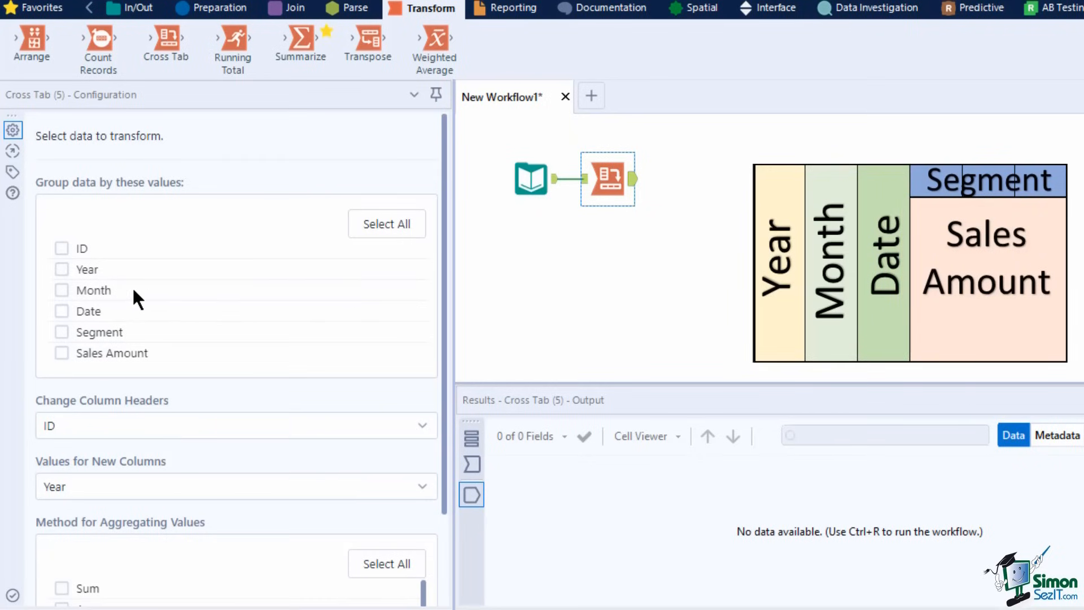
- Group the Cross Tab data by Year, Month and Date, and use Segment for the column headers
{"action": "left_click", "coordinate": [61, 270]}
{"action": "left_click", "coordinate": [61, 291]}
{"action": "left_click", "coordinate": [61, 311]}
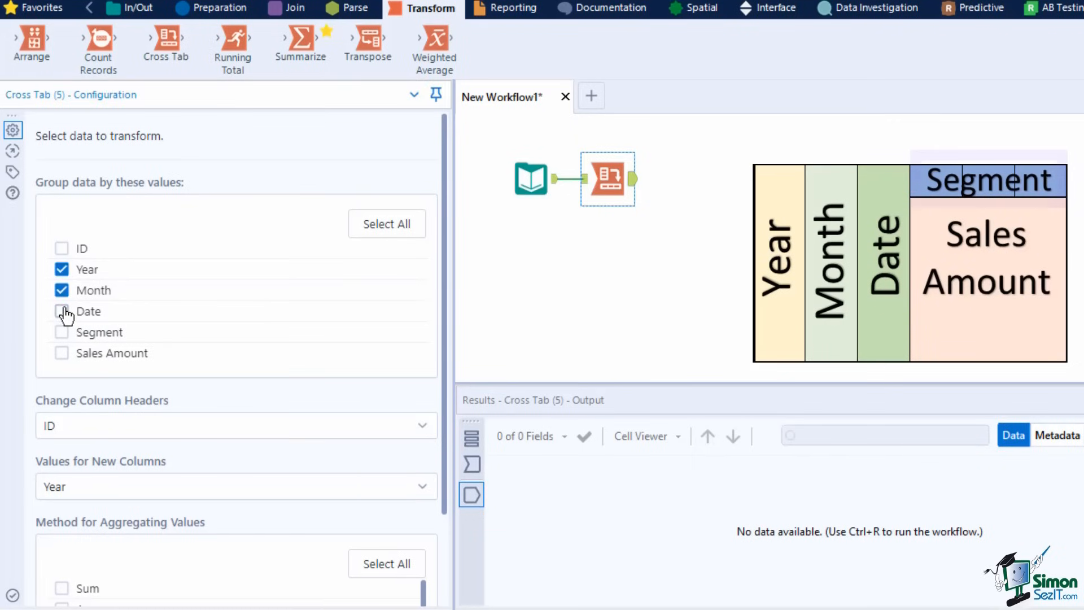
{"action": "left_click", "coordinate": [313, 427]}
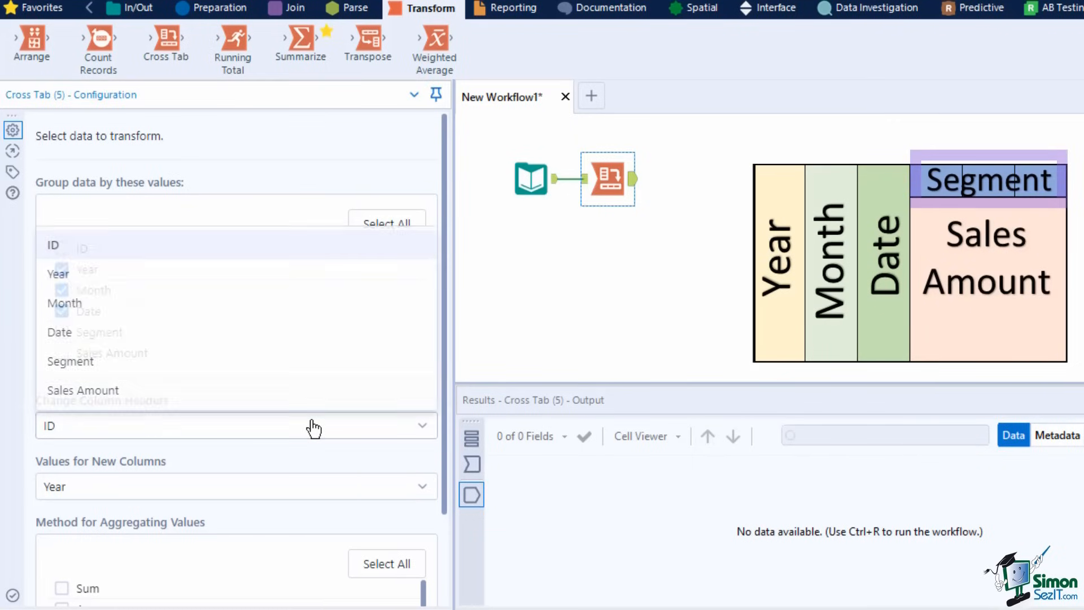
{"action": "left_click", "coordinate": [279, 368]}
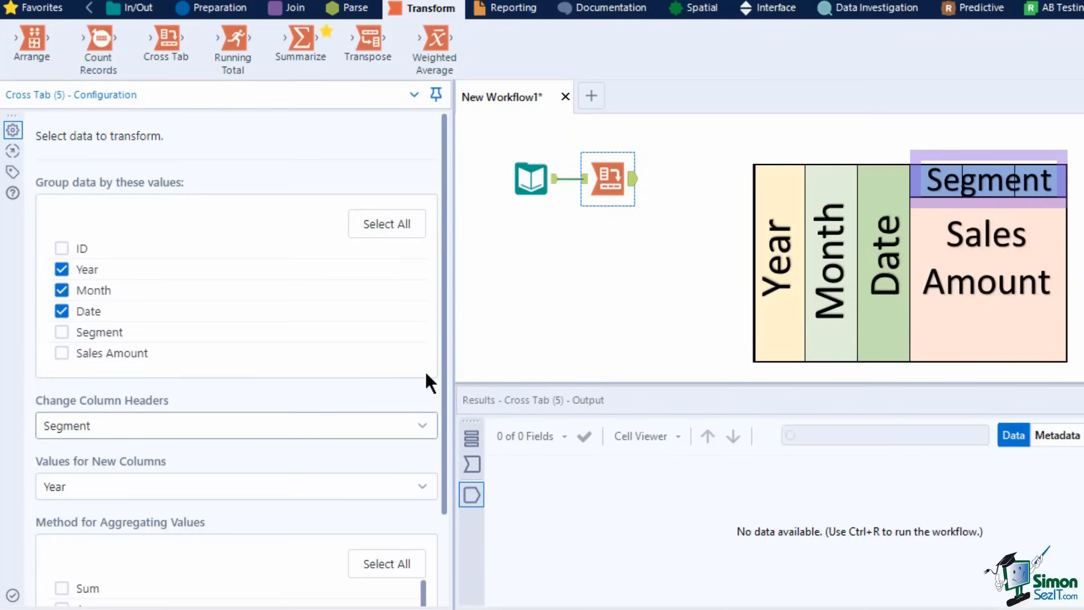
- Set Sales Amount as the Cross Tab's new column values, aggregated by Sum, and run the workflow
{"action": "left_click_drag", "start_coordinate": [441, 370], "coordinate": [453, 479]}
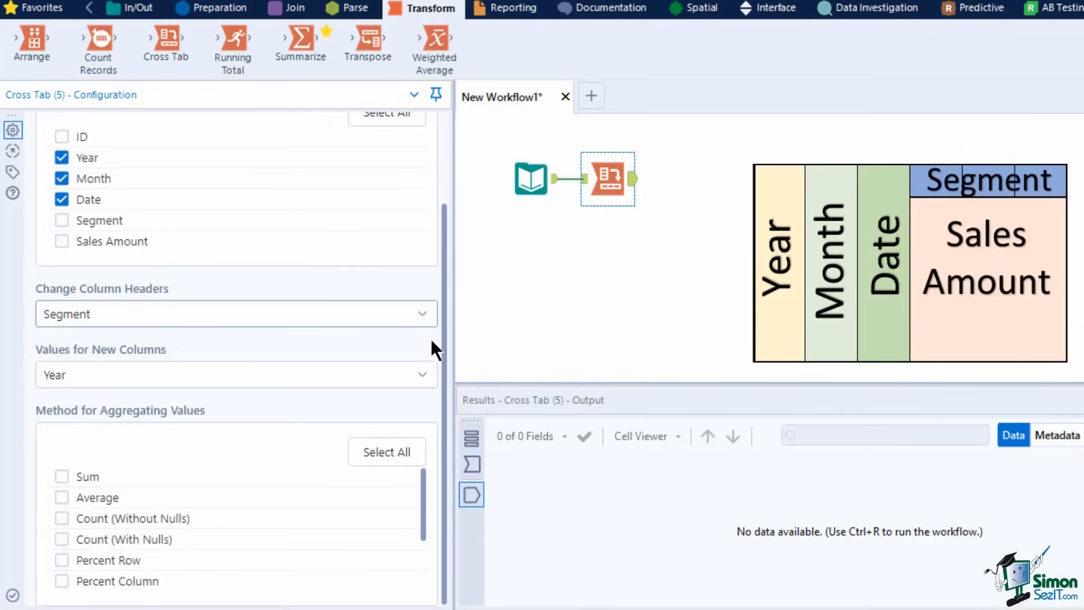
{"action": "left_click", "coordinate": [425, 374]}
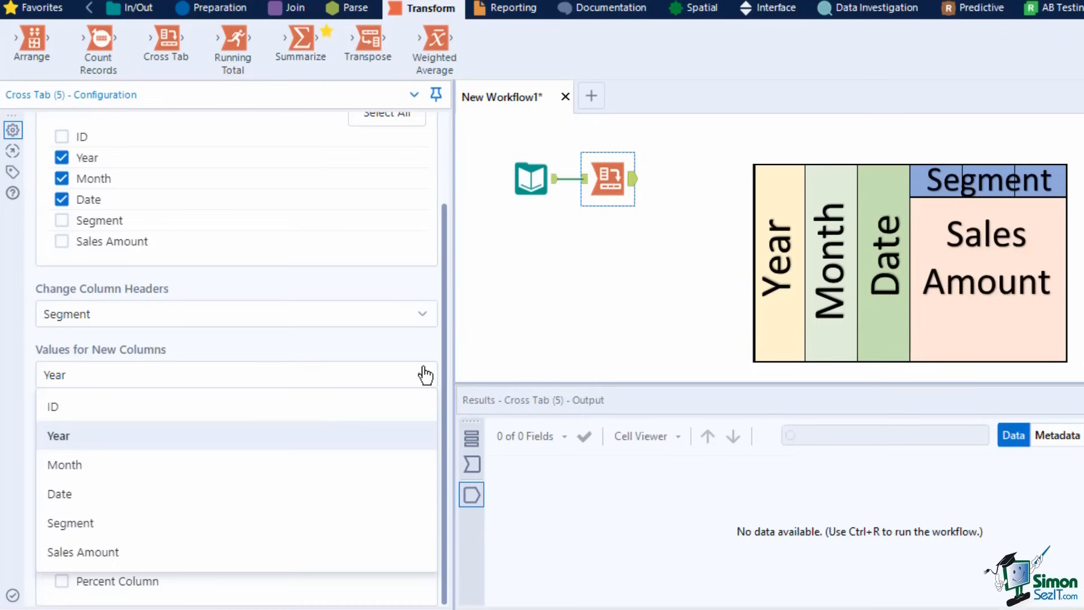
{"action": "left_click", "coordinate": [335, 551]}
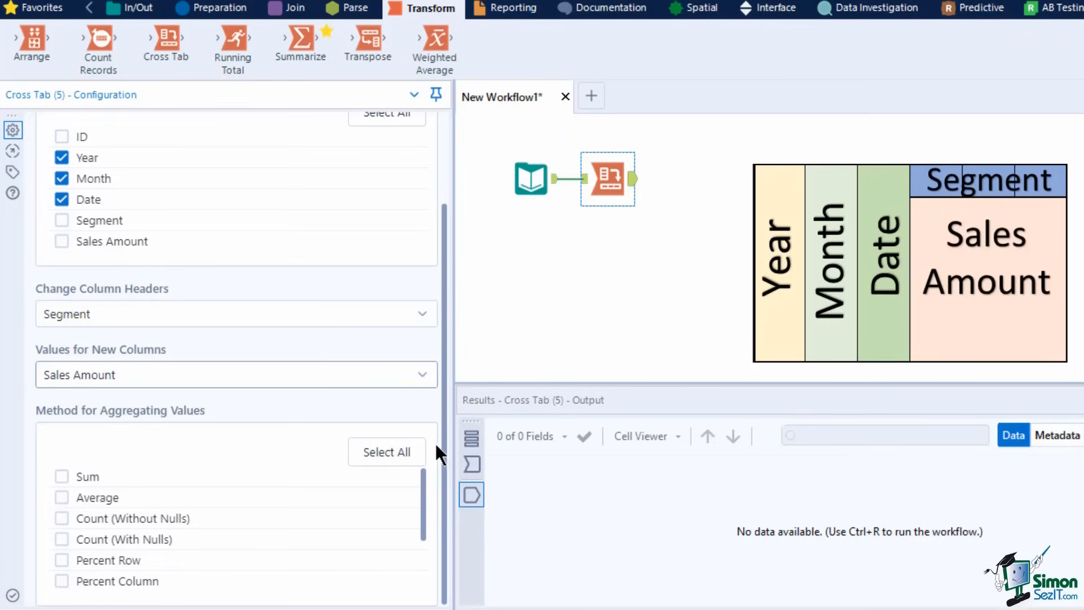
{"action": "scroll", "coordinate": [387, 500], "scroll_direction": "down", "scroll_amount": 2}
{"action": "scroll", "coordinate": [342, 554], "scroll_direction": "up", "scroll_amount": 2}
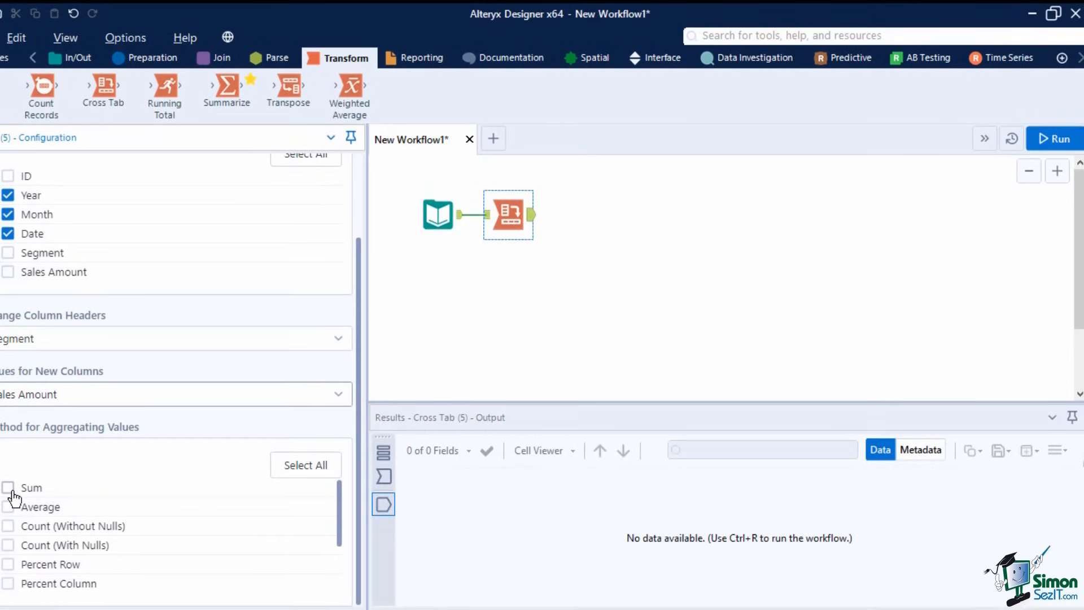
{"action": "left_click", "coordinate": [9, 488]}
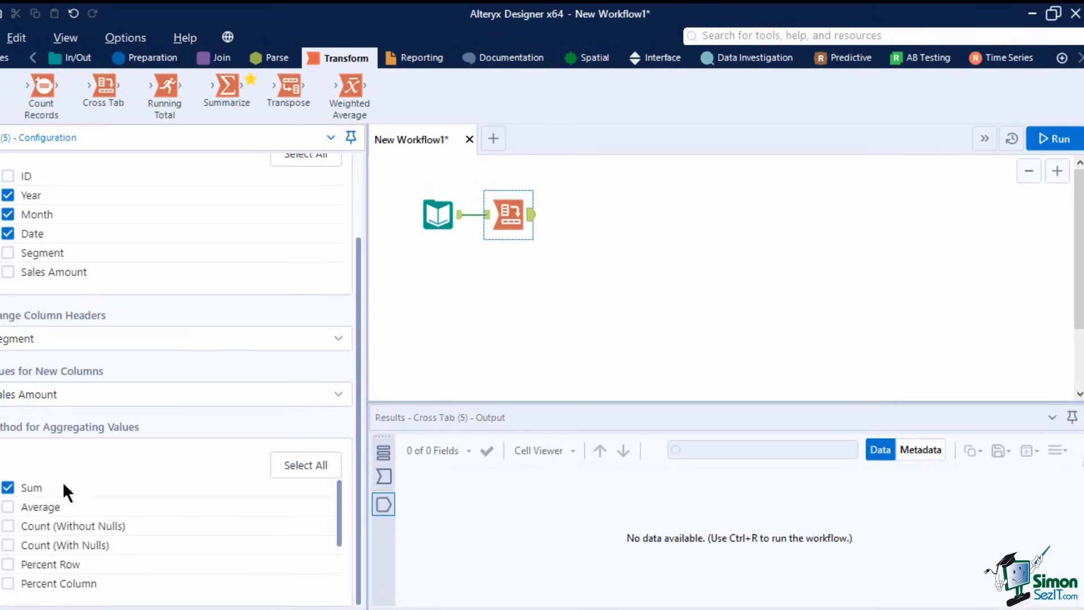
{"action": "left_click", "coordinate": [1054, 138]}
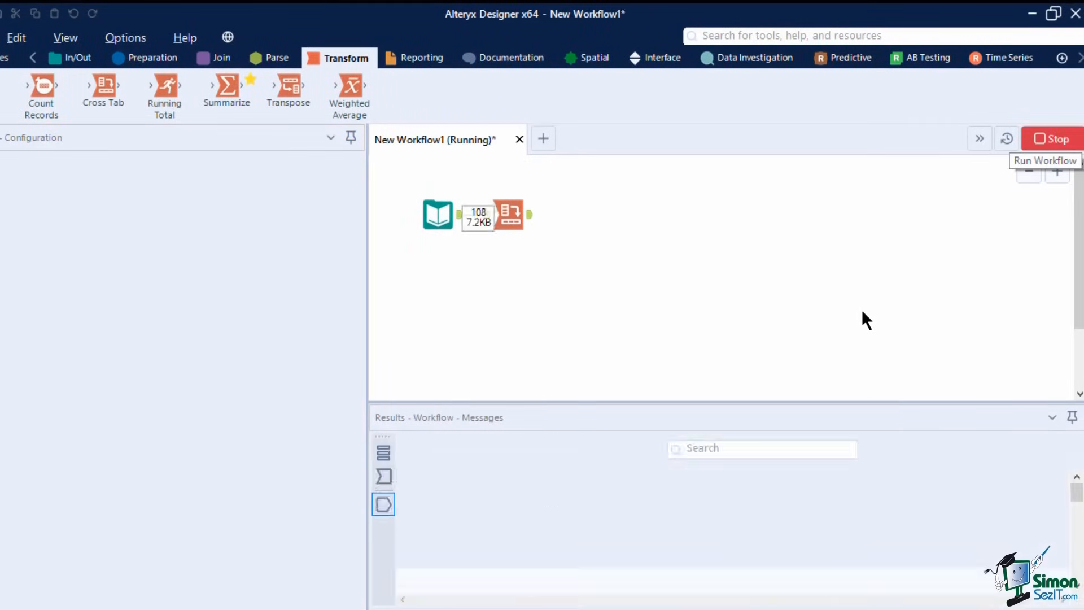
{"action": "left_click", "coordinate": [664, 379]}
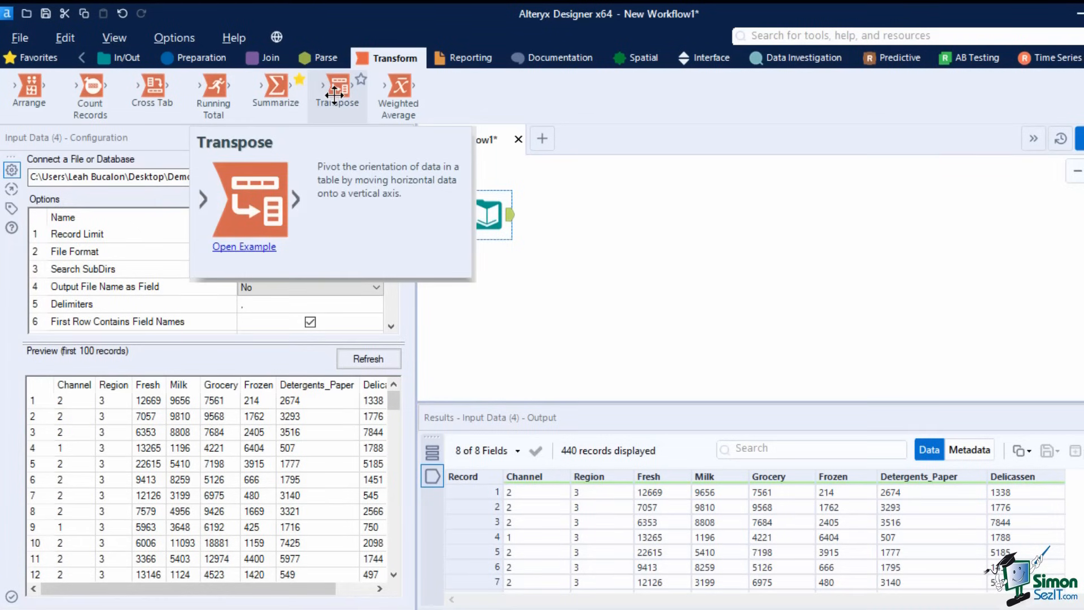
- Connect a Transpose tool after the Wholesale products_sales.csv input and set Channel and Region as its key columns
{"action": "left_click", "coordinate": [564, 223]}
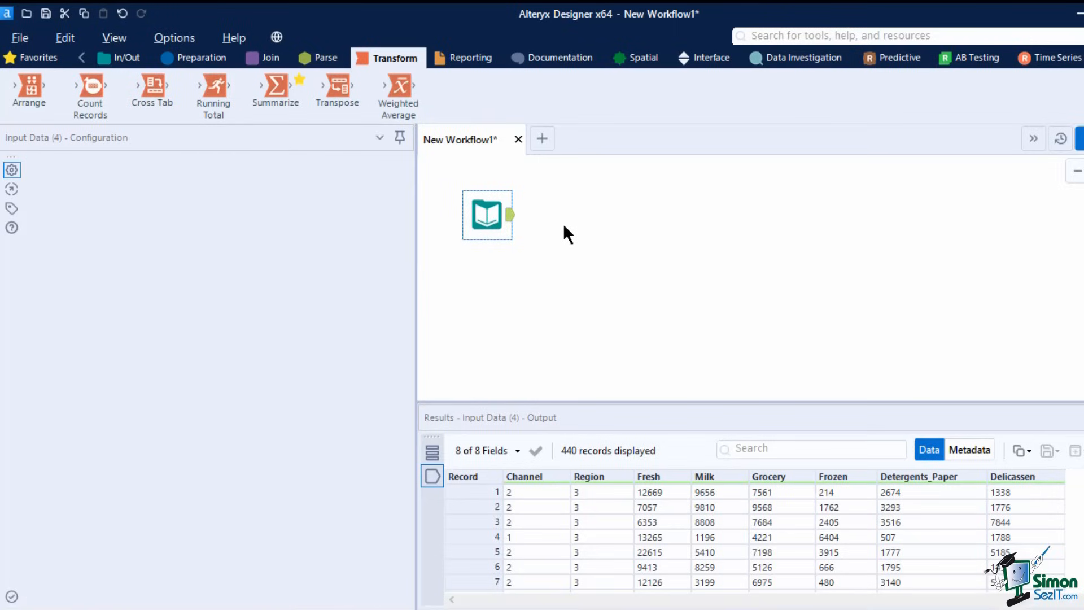
{"action": "left_click", "coordinate": [508, 220]}
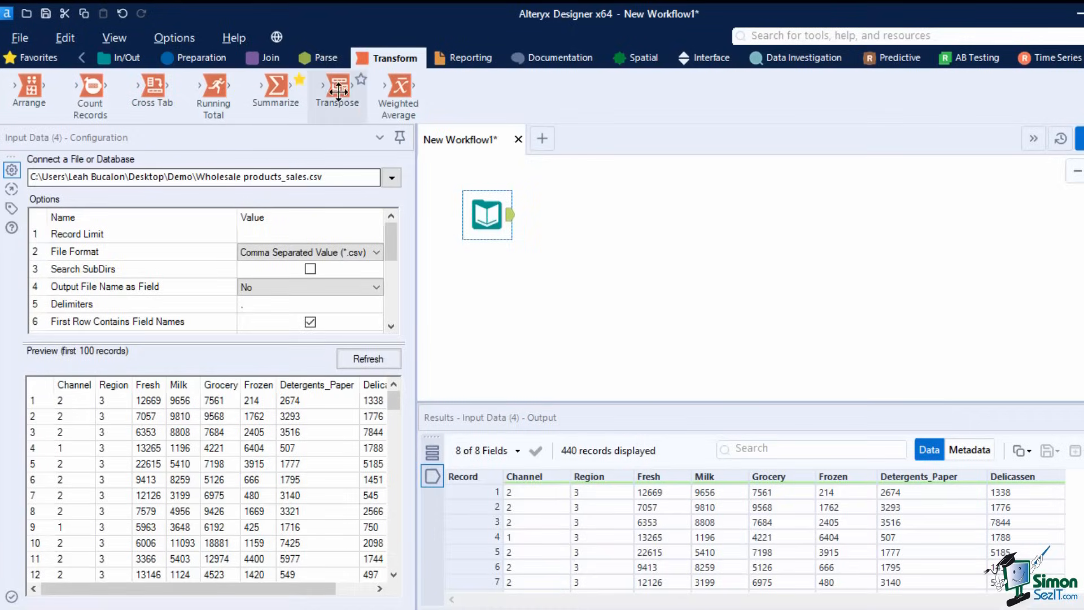
{"action": "left_click_drag", "start_coordinate": [339, 86], "coordinate": [562, 211]}
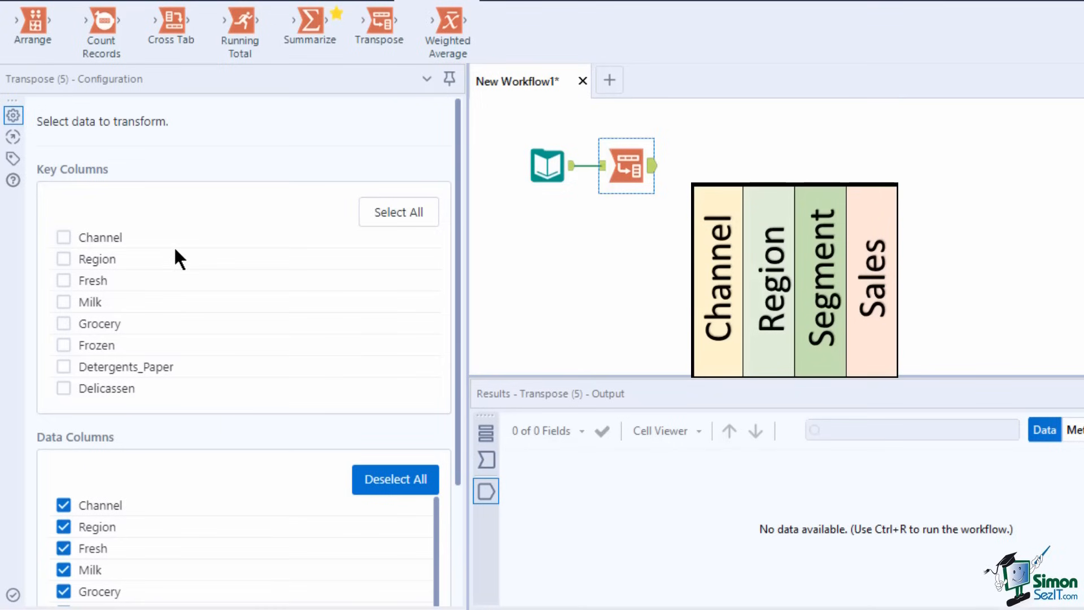
{"action": "left_click", "coordinate": [63, 237]}
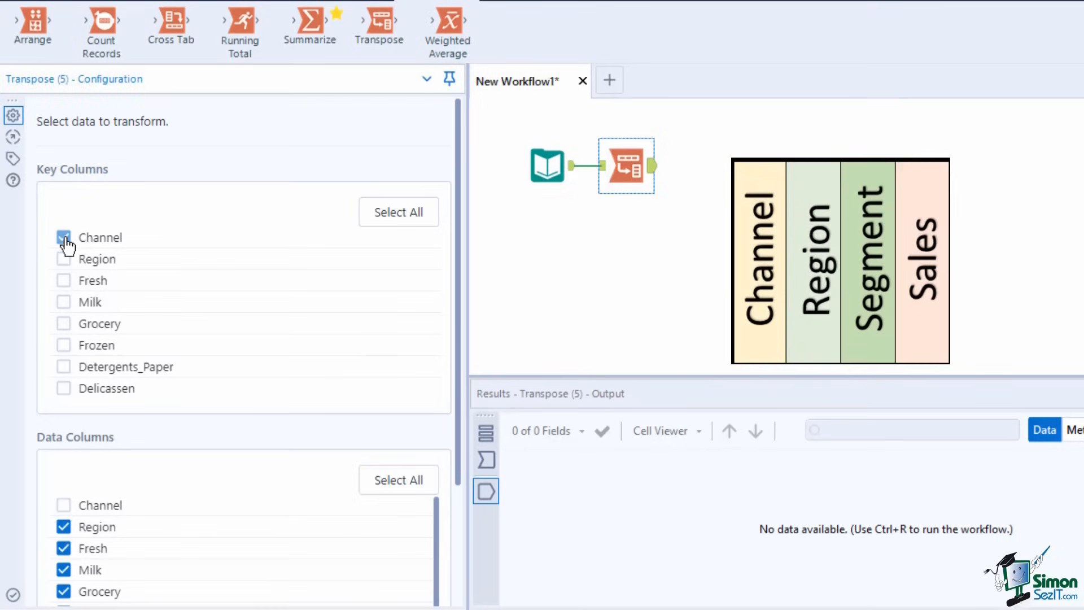
{"action": "left_click", "coordinate": [65, 259]}
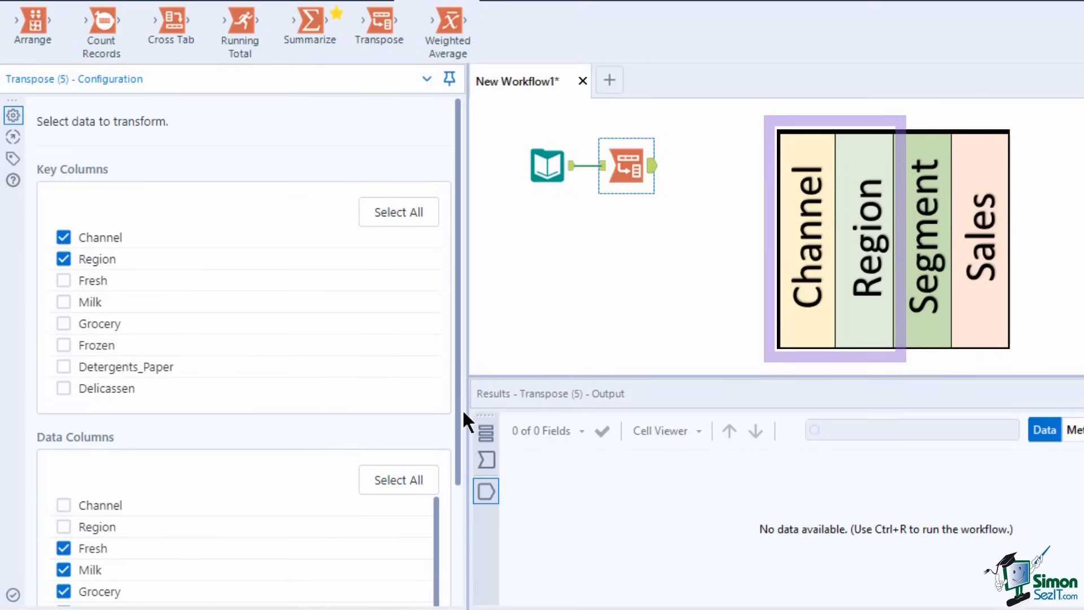
{"action": "left_click_drag", "start_coordinate": [456, 414], "coordinate": [453, 560]}
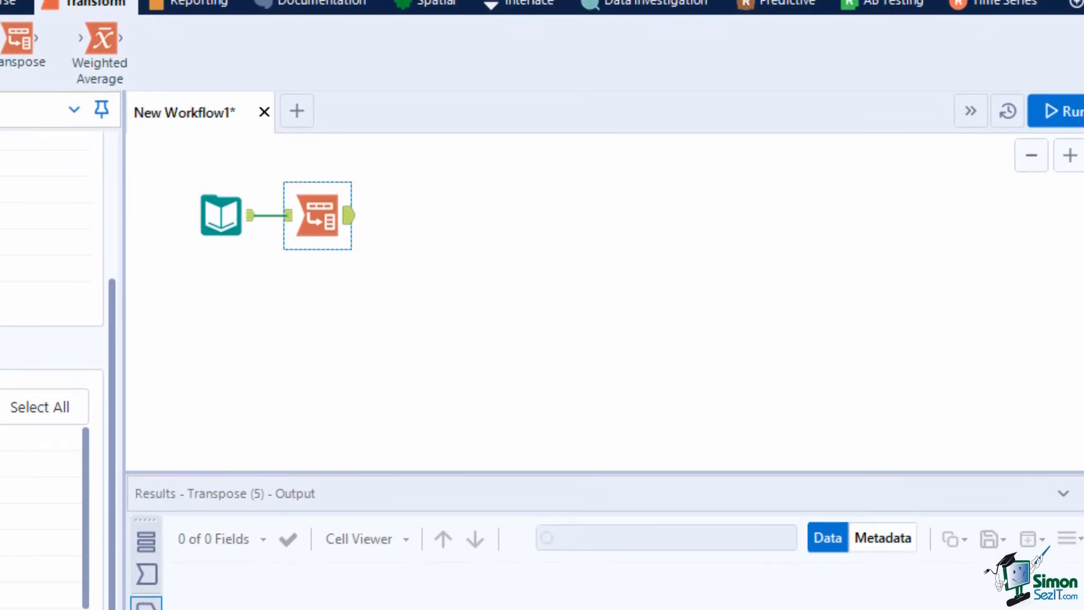
- Run the workflow and show the Transpose tool's output data
{"action": "left_click", "coordinate": [1068, 109]}
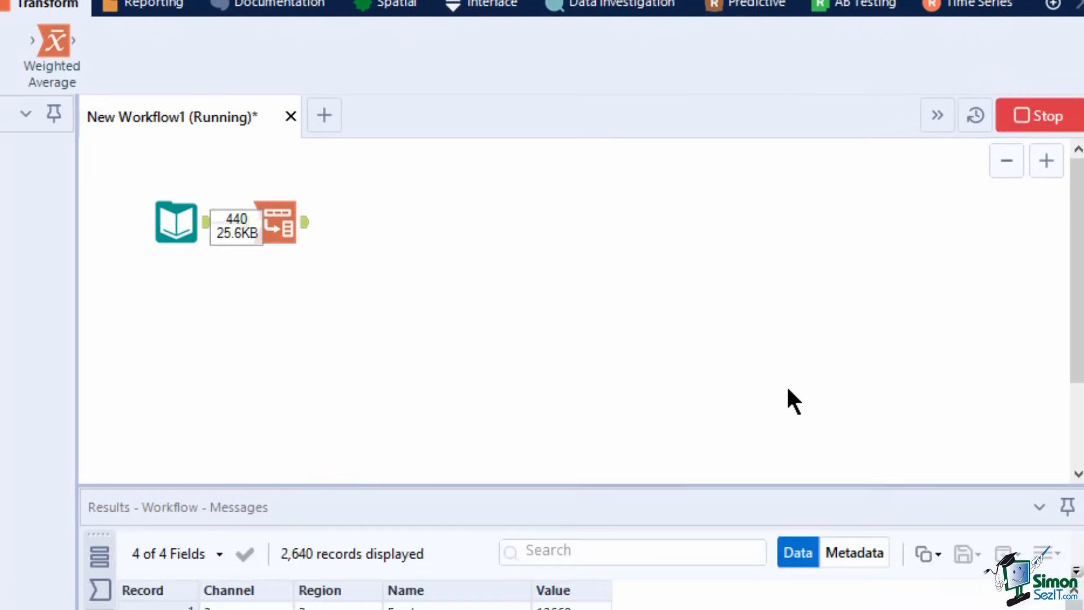
{"action": "left_click", "coordinate": [520, 455]}
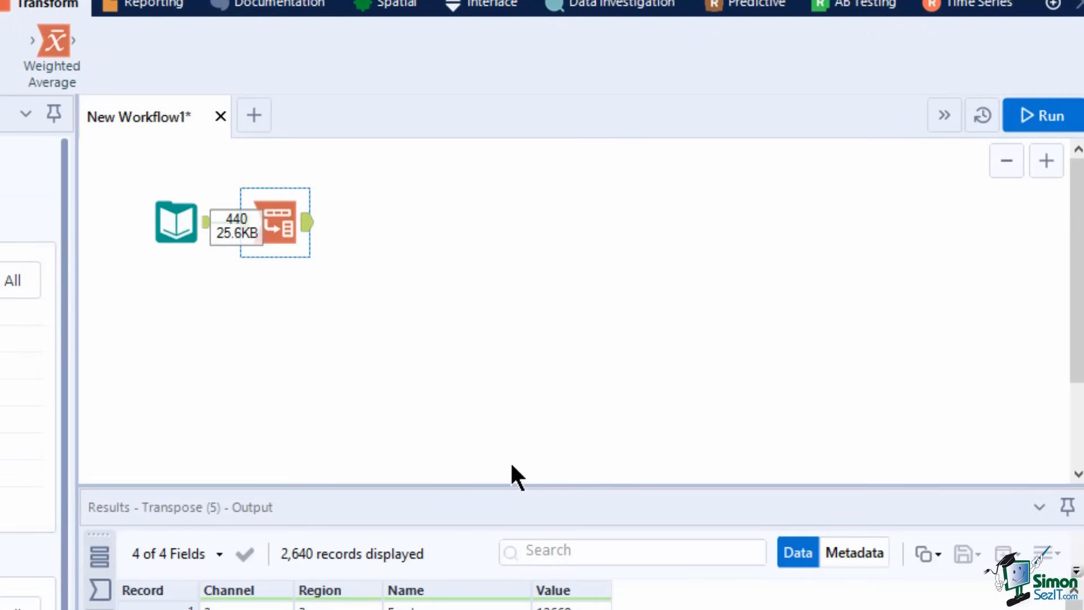
{"action": "left_click", "coordinate": [471, 422]}
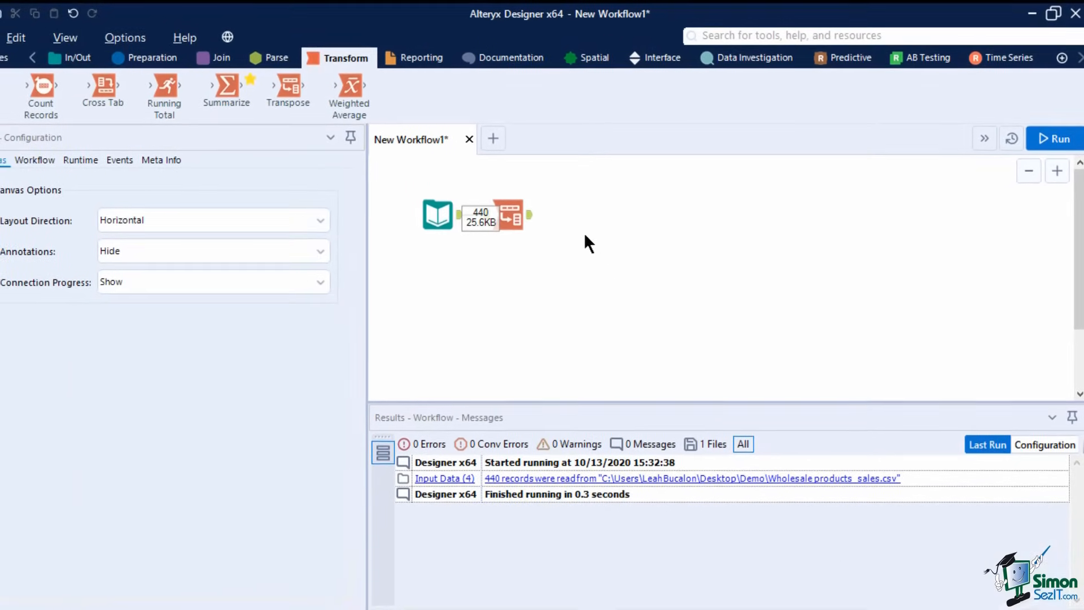
{"action": "left_click", "coordinate": [517, 216]}
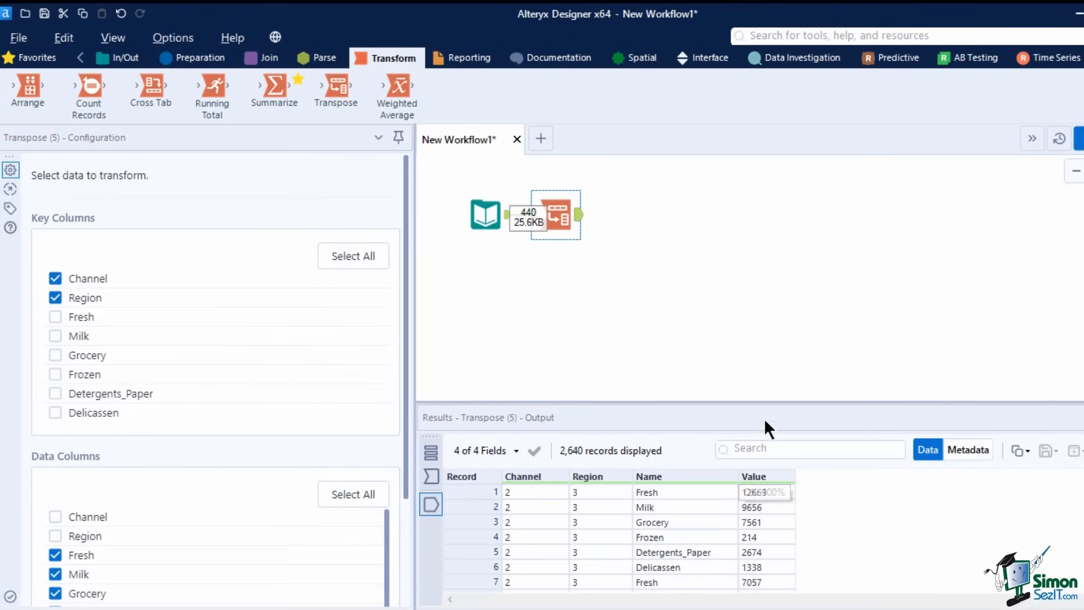
- Connect a Select tool after Transpose and rename the Name field to Product Segment
{"action": "left_click", "coordinate": [214, 56]}
{"action": "left_click_drag", "start_coordinate": [769, 90], "coordinate": [638, 213]}
{"action": "left_click", "coordinate": [250, 244]}
{"action": "type", "text": "Product Segment"}
- Rename the Value field to Total Sales in the Select tool and run the workflow
{"action": "left_click", "coordinate": [251, 258]}
{"action": "type", "text": "To"}
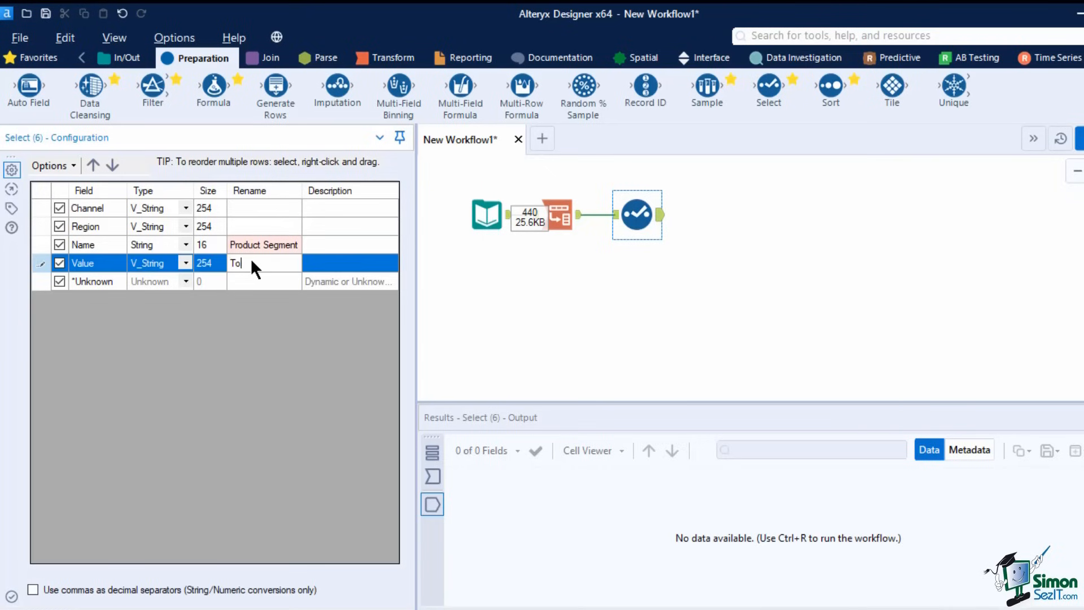
{"action": "type", "text": "tal Sales"}
{"action": "left_click", "coordinate": [1078, 138]}
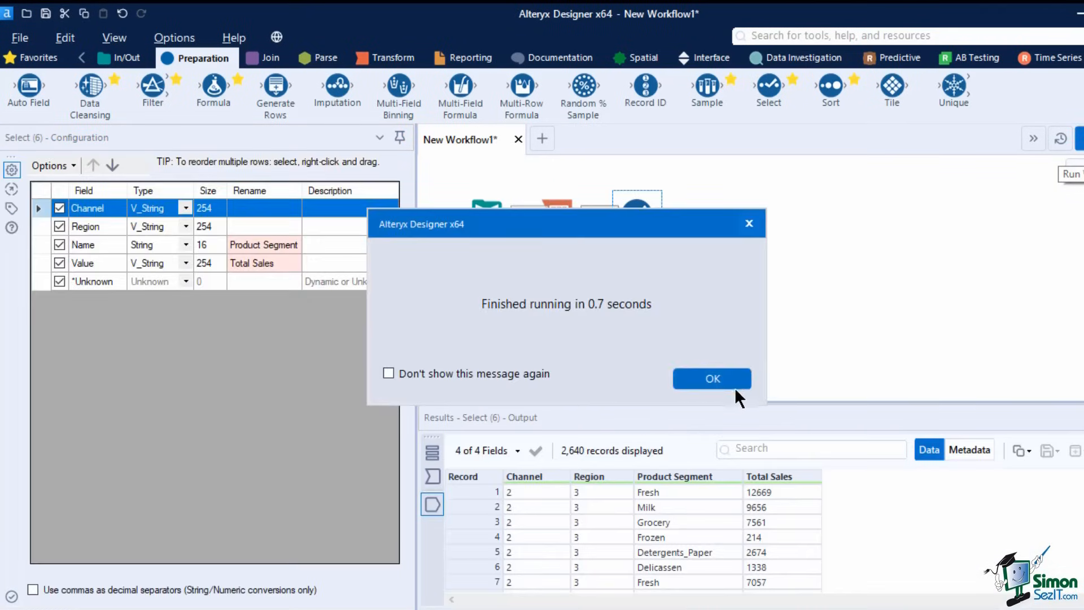
{"action": "left_click", "coordinate": [730, 384]}
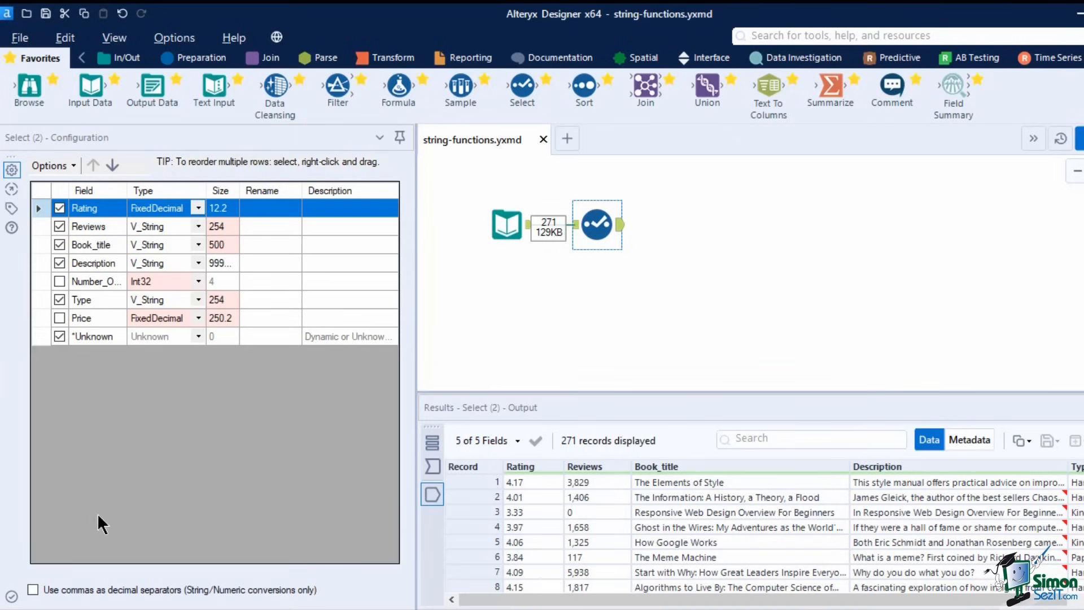
- Place a Formula tool after the Select tool in the string-functions.yxmd workflow so that the two are connected
{"action": "mouse_move", "coordinate": [388, 91]}
{"action": "left_click_drag", "start_coordinate": [706, 599], "coordinate": [661, 602]}
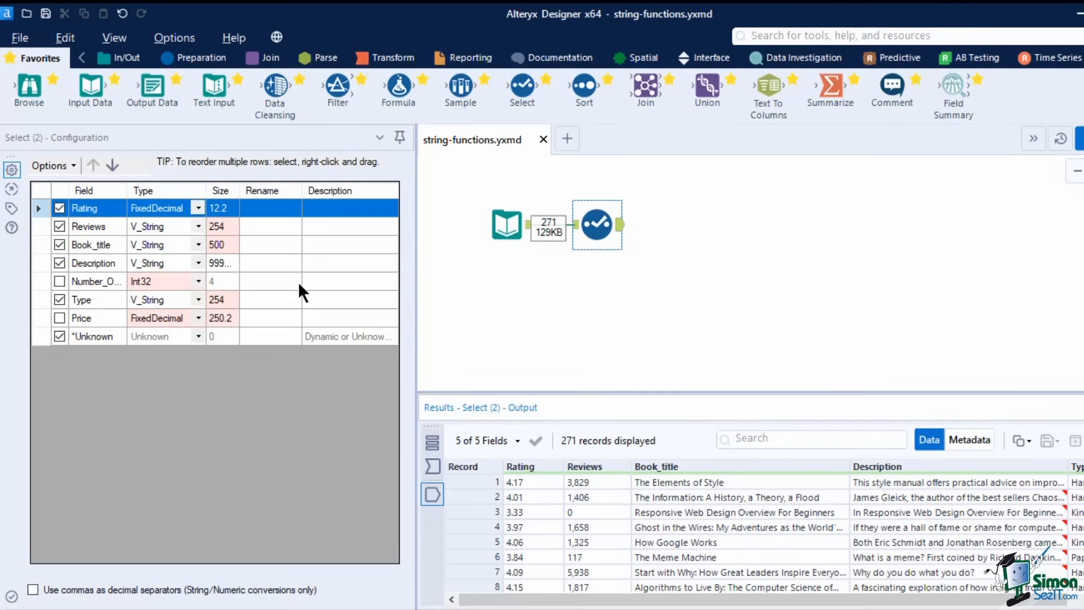
{"action": "left_click_drag", "start_coordinate": [399, 87], "coordinate": [683, 228]}
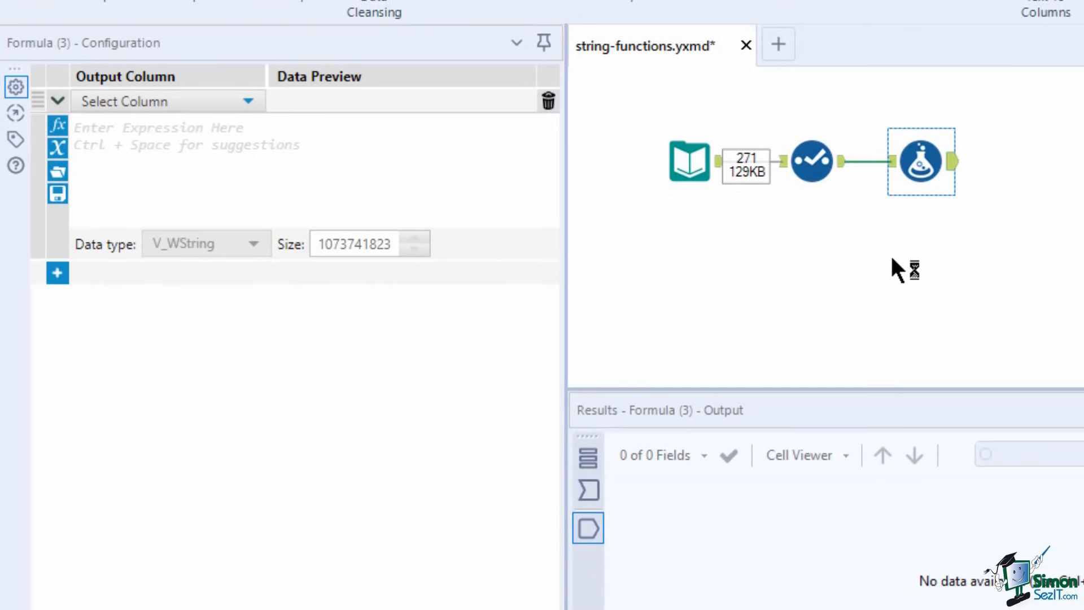
- Add a new output column named Filepath in the Formula tool
{"action": "left_click", "coordinate": [213, 109]}
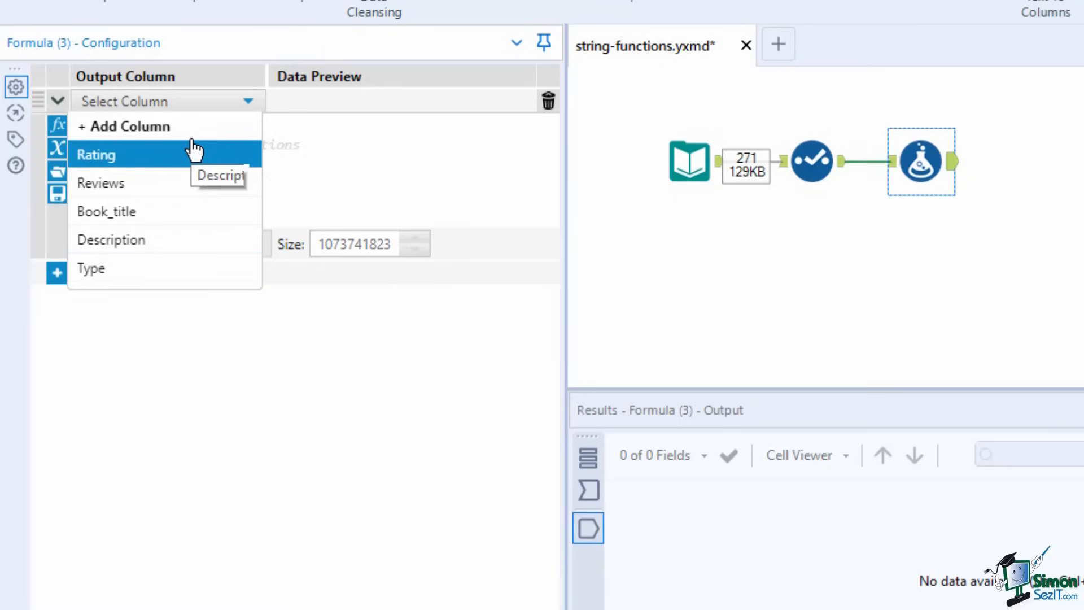
{"action": "left_click", "coordinate": [199, 266]}
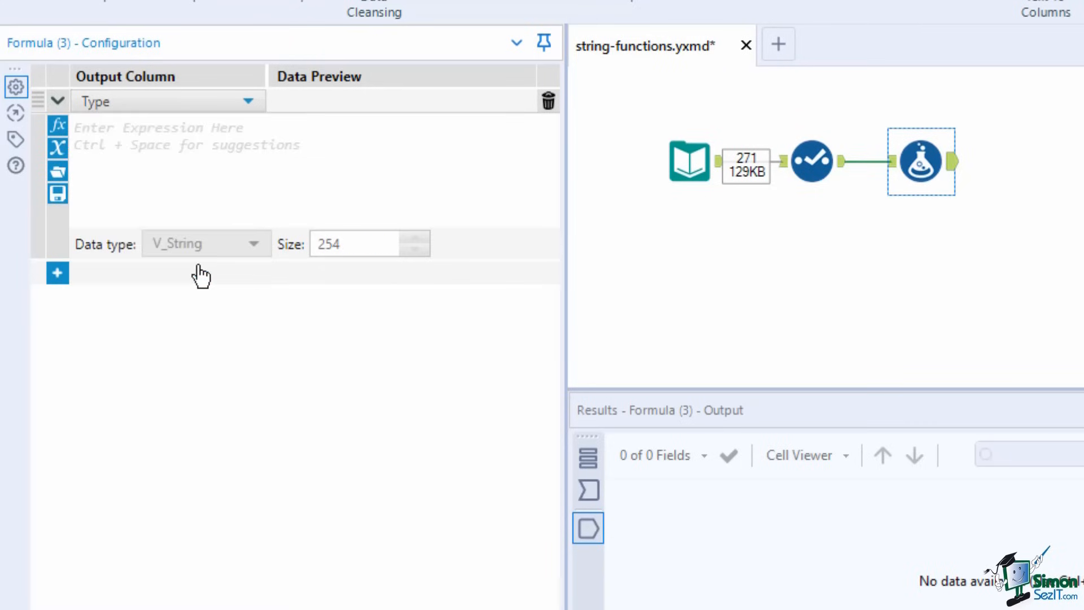
{"action": "left_click", "coordinate": [205, 102]}
{"action": "left_click", "coordinate": [201, 126]}
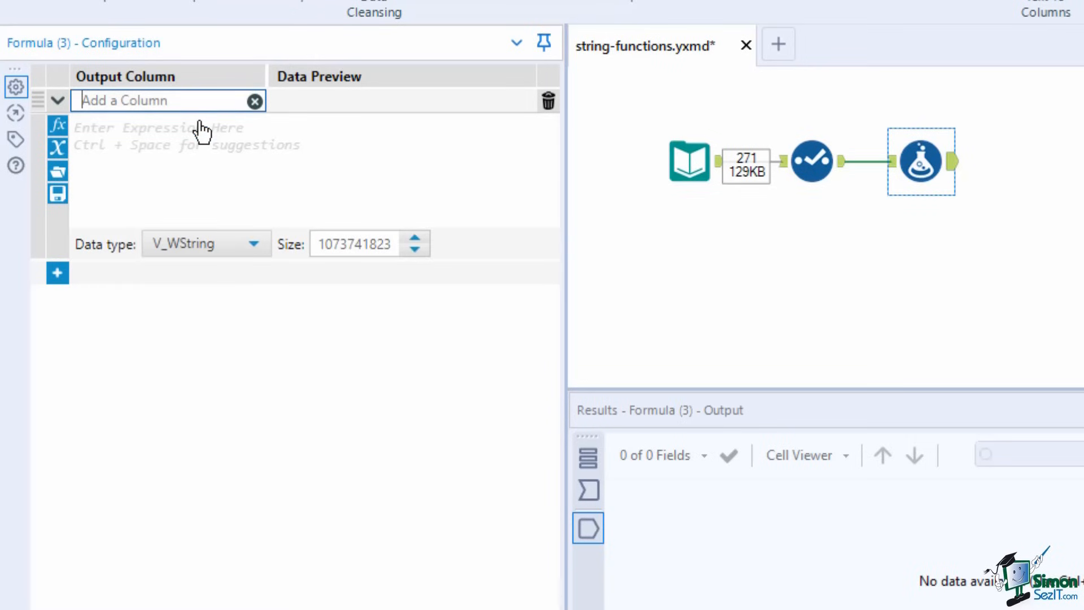
{"action": "type", "text": "Filepath"}
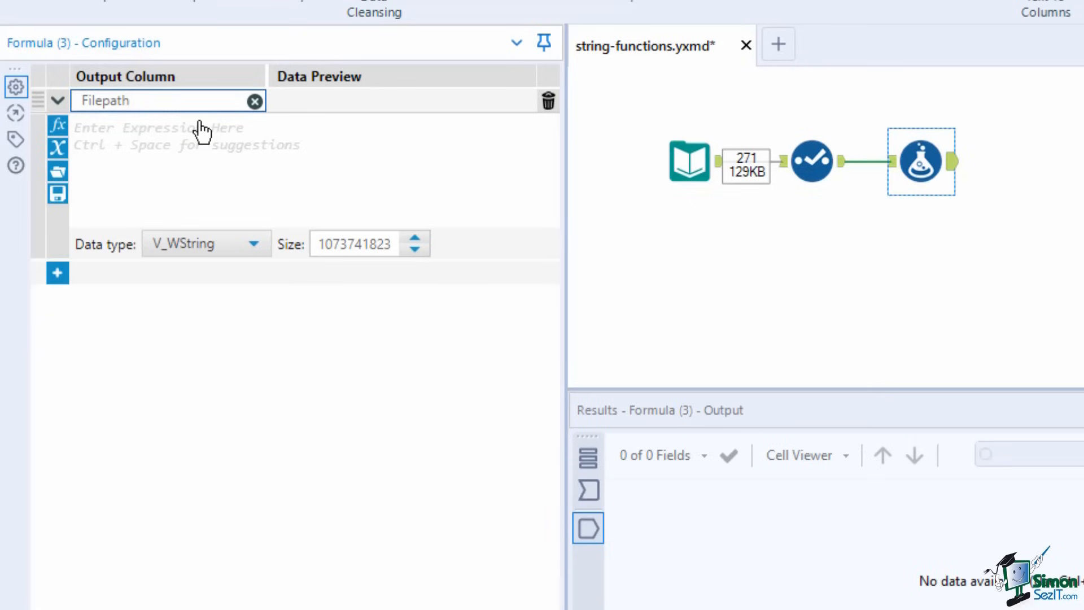
{"action": "left_click", "coordinate": [213, 148]}
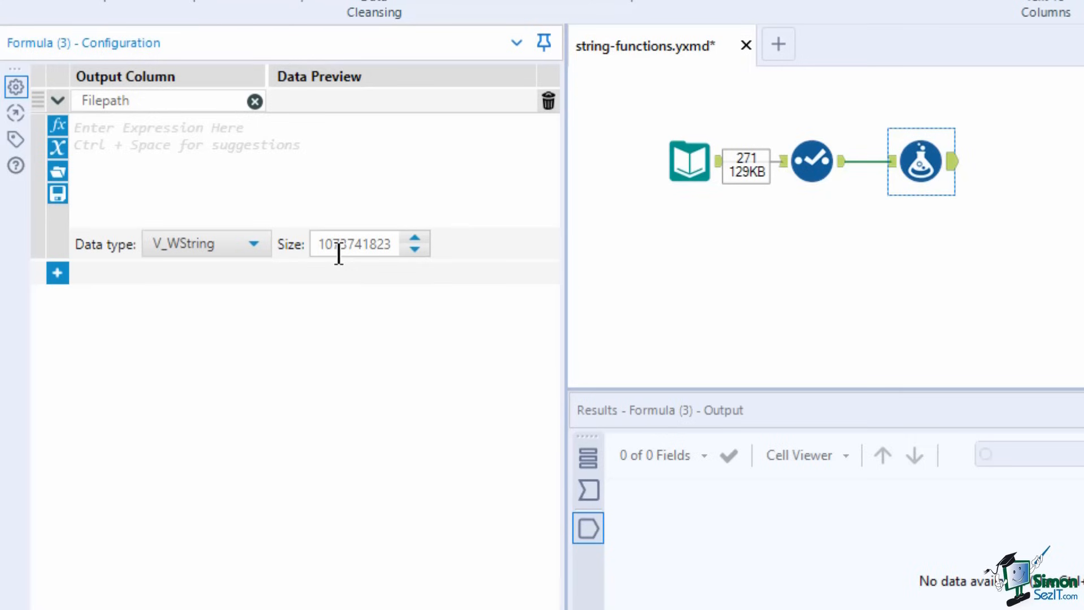
- Set the size of the Filepath column to 99
{"action": "left_click", "coordinate": [258, 255]}
{"action": "left_click", "coordinate": [257, 254]}
{"action": "left_click_drag", "start_coordinate": [393, 245], "coordinate": [232, 266]}
{"action": "type", "text": "99"}
- Enter the text expression "\\drive\output\" for the Filepath column
{"action": "left_click", "coordinate": [344, 172]}
{"action": "type", "text": "\"\\\\"}
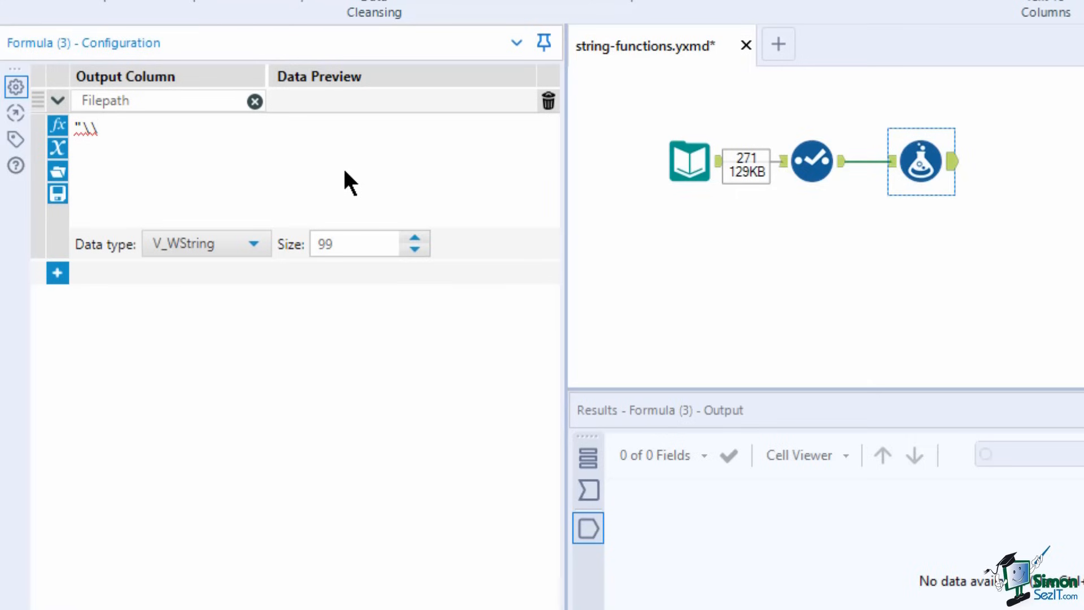
{"action": "type", "text": "drive\\o"}
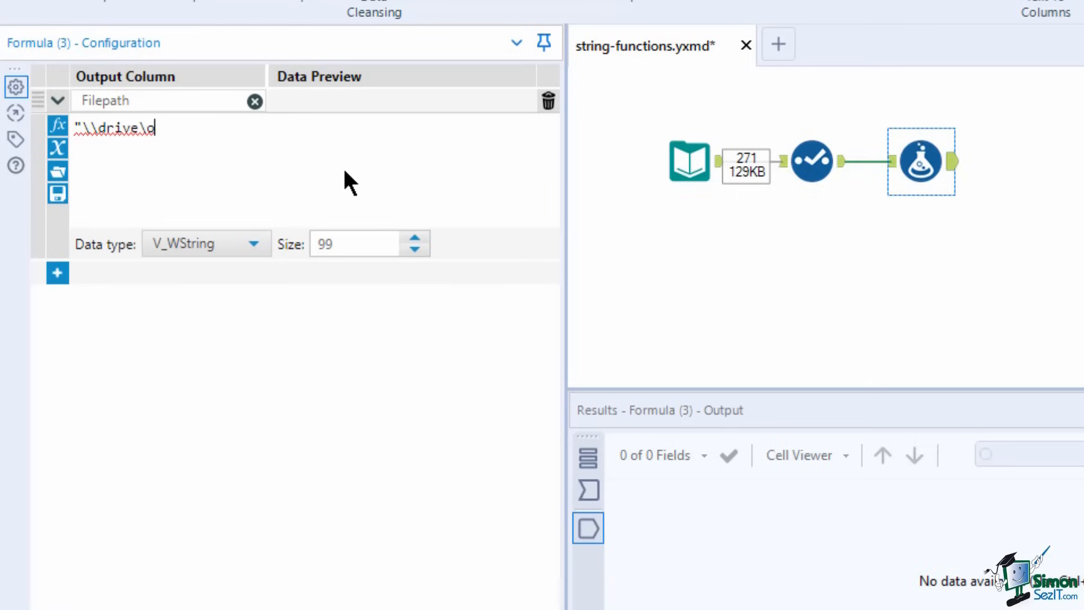
{"action": "type", "text": "utput\\\""}
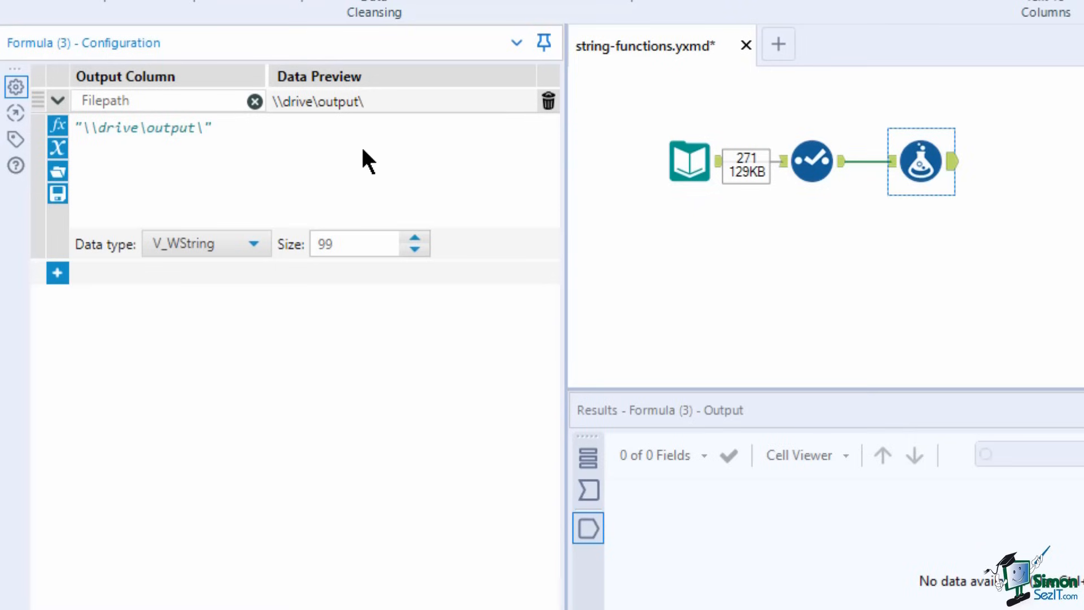
{"action": "type", "text": "a"}
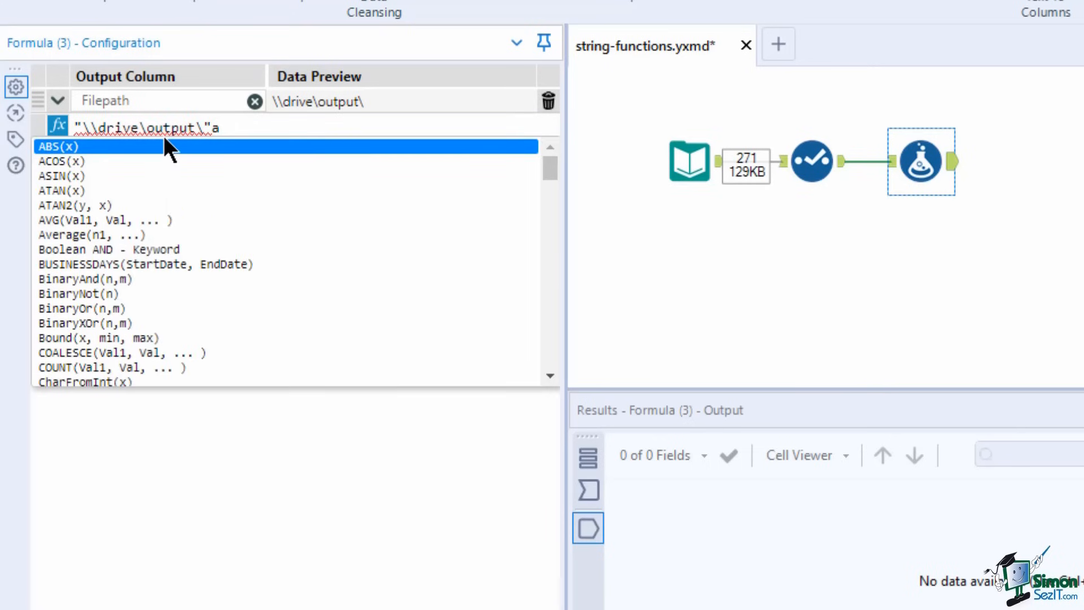
{"action": "key", "text": "BackSpace"}
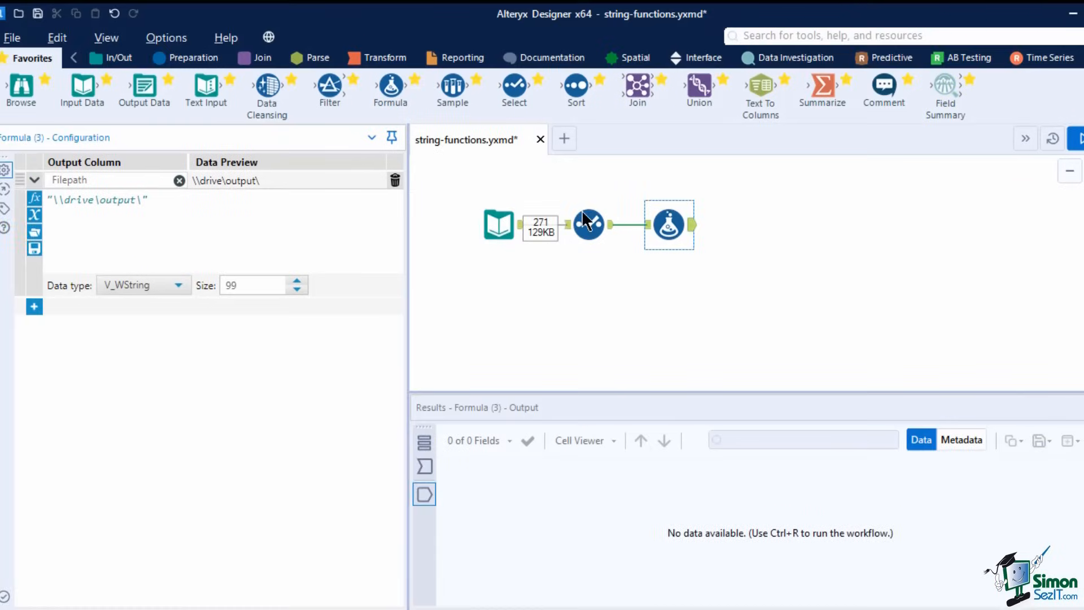
- Run the string-functions.yxmd workflow and bring the Filepath column into view in the results
{"action": "left_click", "coordinate": [1079, 138]}
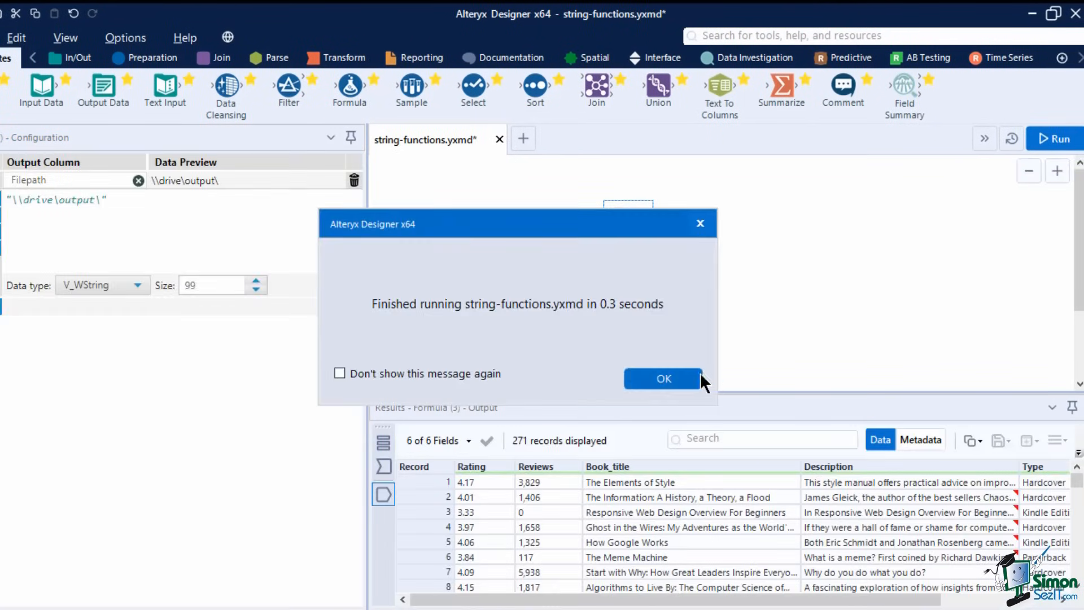
{"action": "left_click", "coordinate": [664, 378]}
{"action": "left_click_drag", "start_coordinate": [716, 599], "coordinate": [832, 599]}
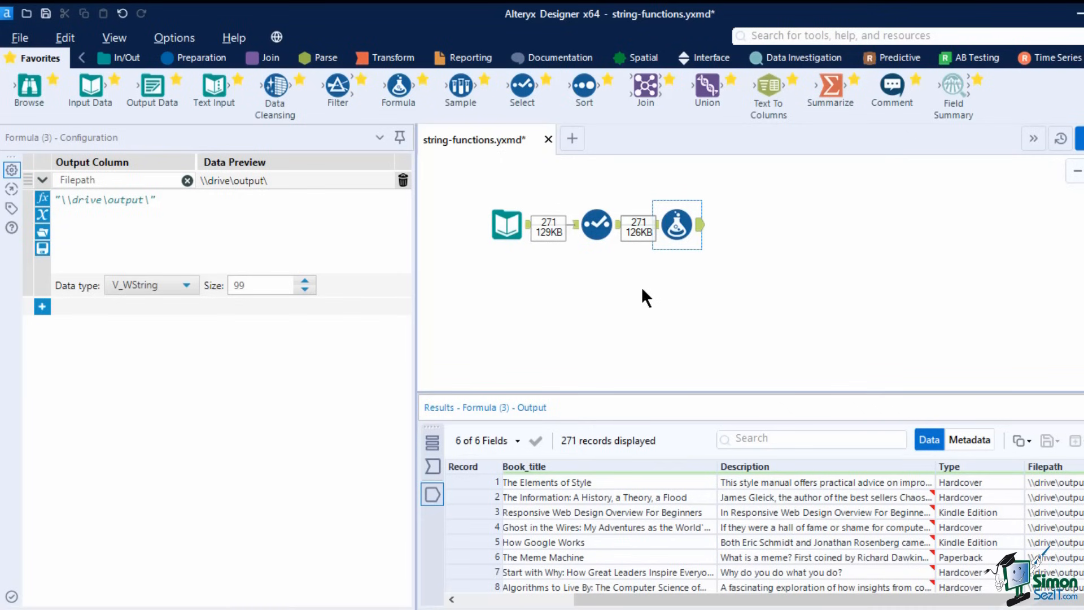
- Add a second output column named Data_Books in the Formula tool and set its data type to Bool
{"action": "left_click", "coordinate": [42, 308]}
{"action": "left_click", "coordinate": [143, 310]}
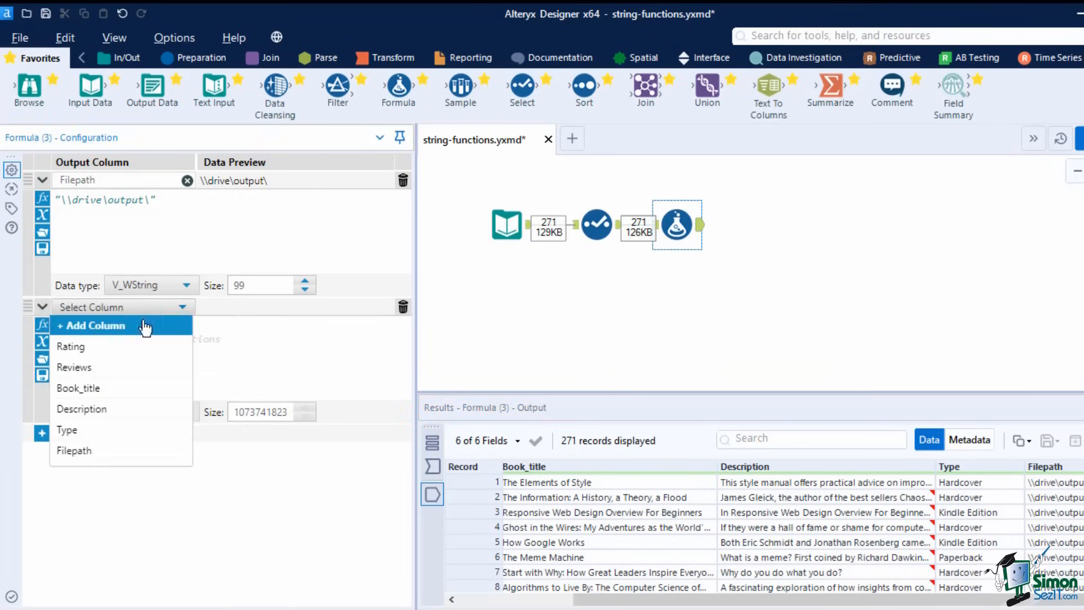
{"action": "left_click", "coordinate": [144, 320]}
{"action": "type", "text": "Data_Book"}
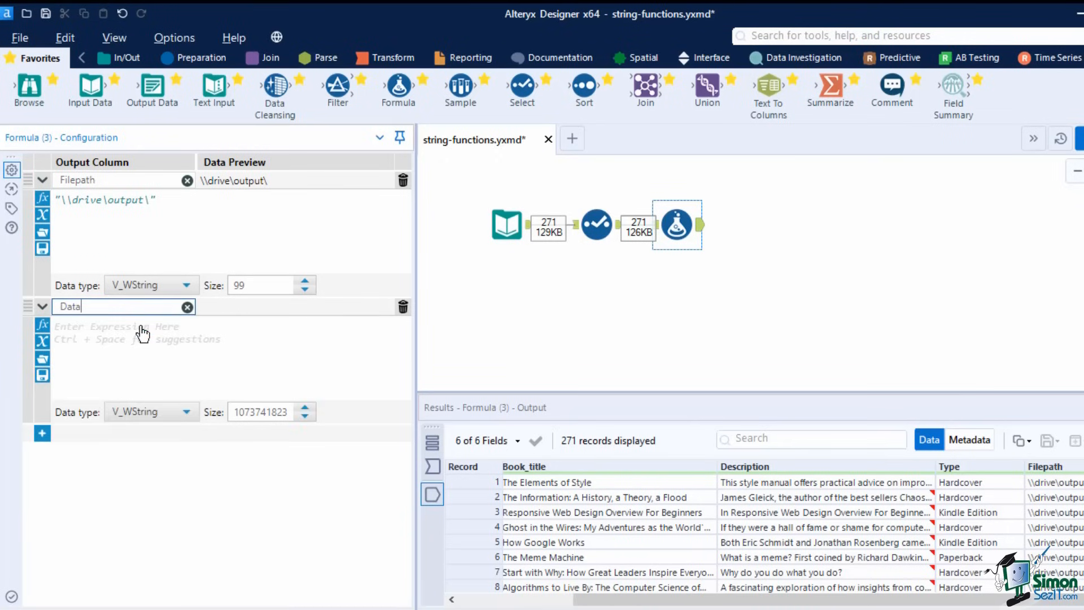
{"action": "type", "text": "s"}
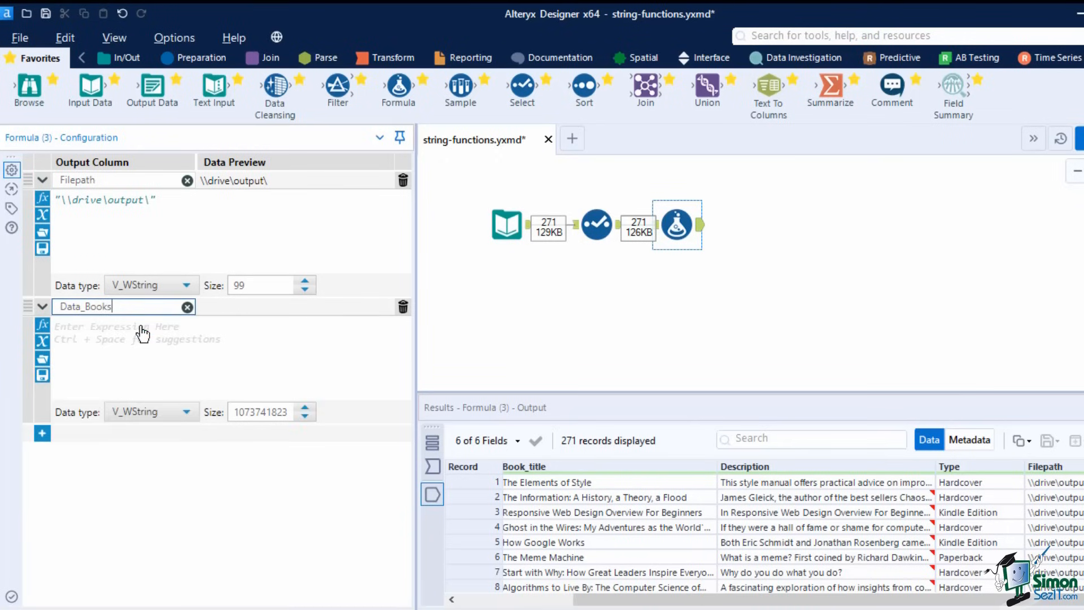
{"action": "left_click", "coordinate": [148, 411]}
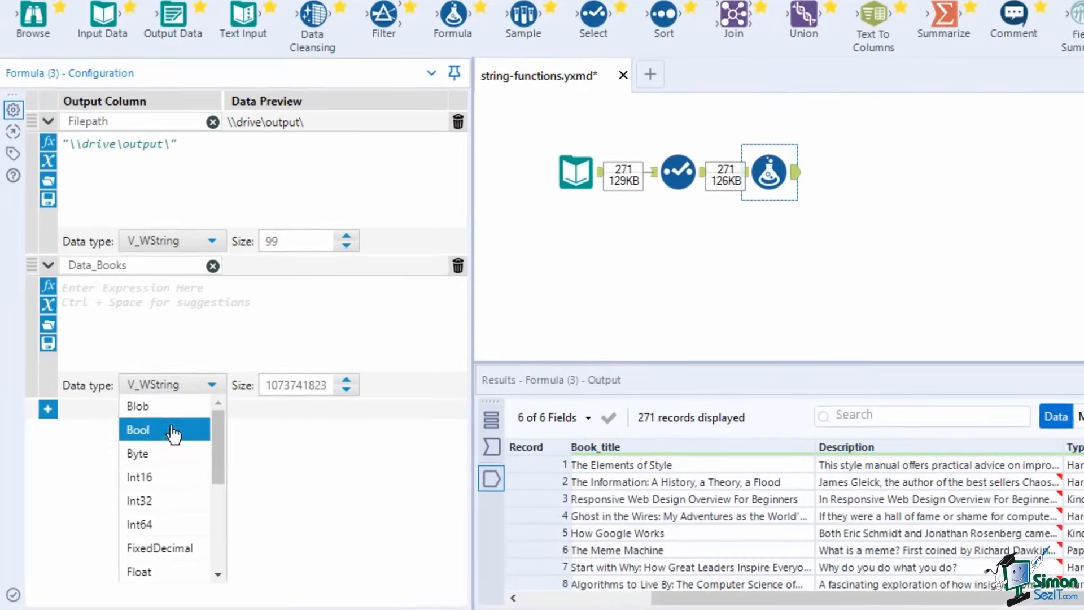
{"action": "left_click", "coordinate": [173, 434]}
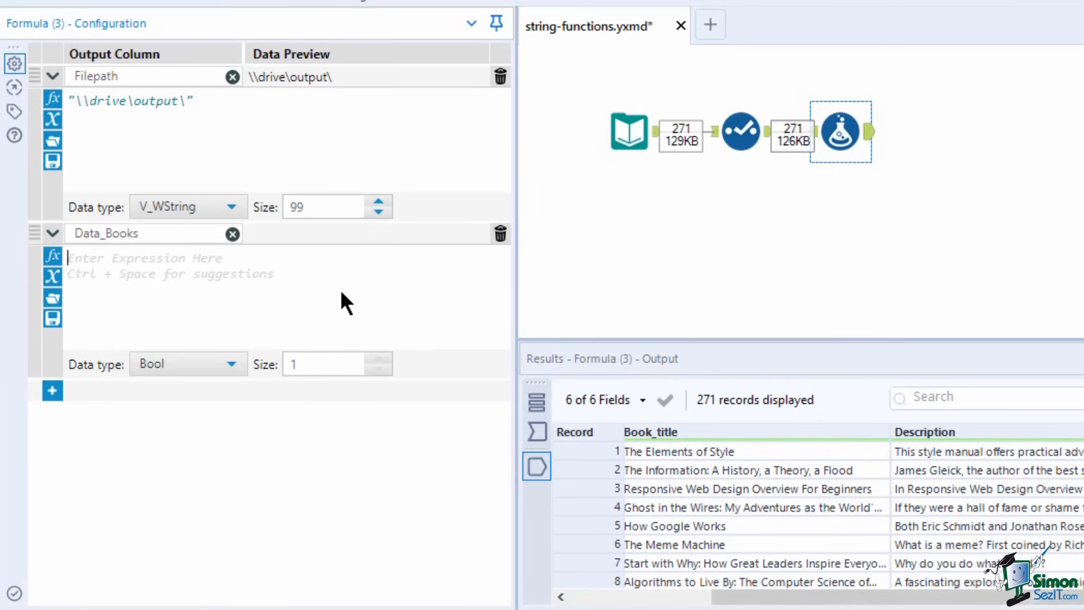
{"action": "type", "text": "fu"}
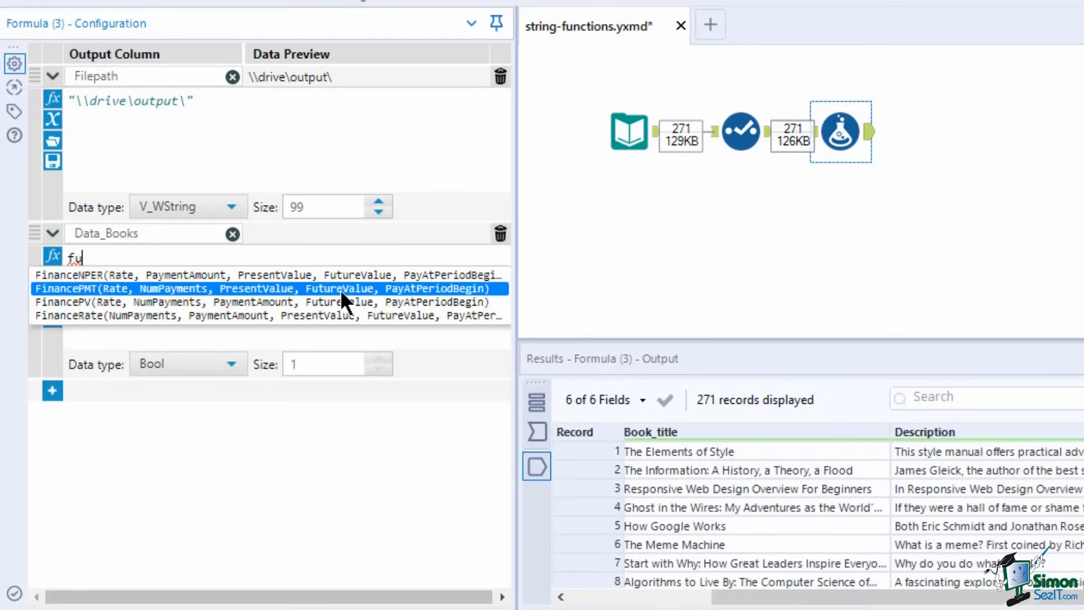
{"action": "key", "text": "BackSpace"}
{"action": "key", "text": "BackSpace"}
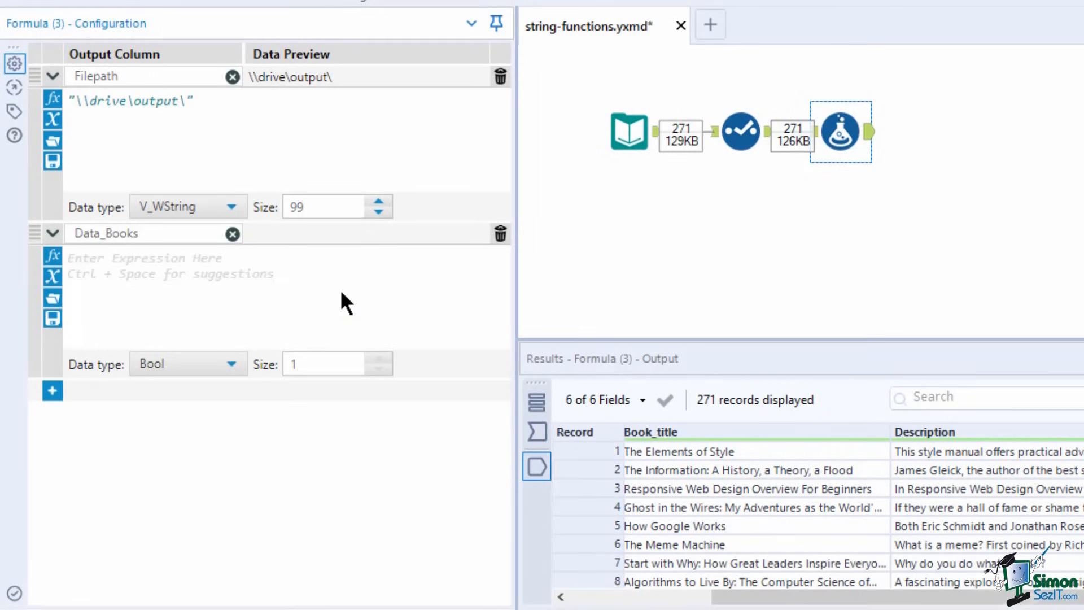
{"action": "key", "text": "ctrl+space"}
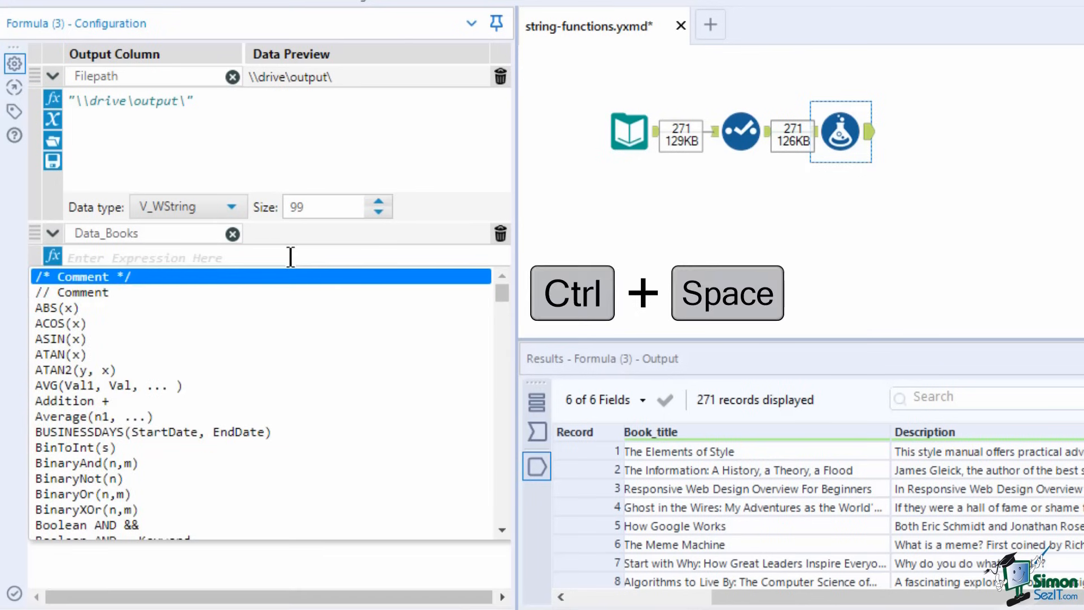
- Insert the Contains string function in the Data_Books expression with the Book_title column as its String argument
{"action": "left_click", "coordinate": [54, 256]}
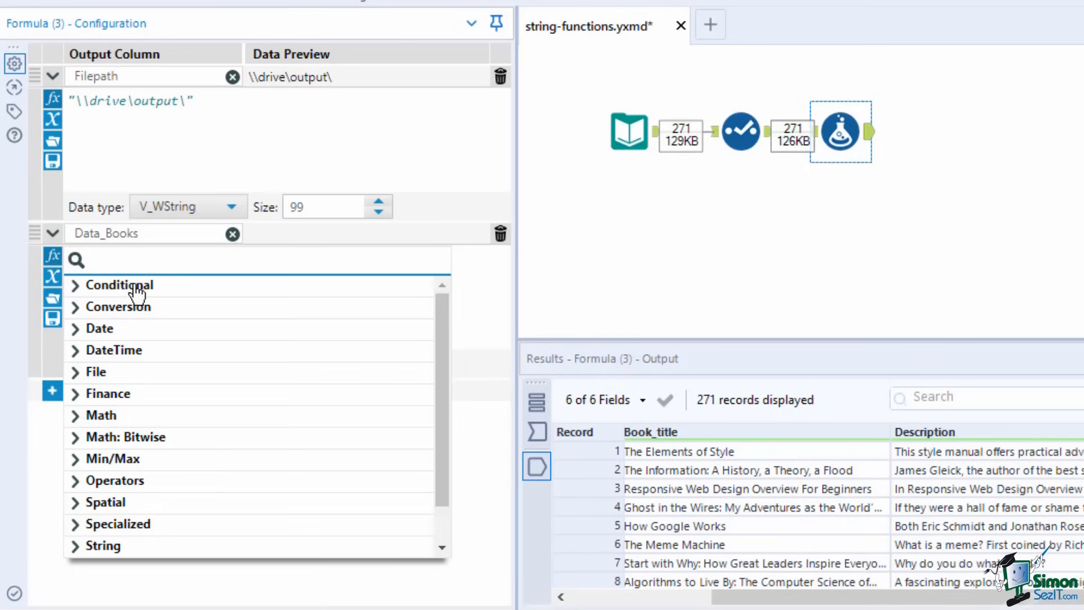
{"action": "left_click", "coordinate": [162, 546]}
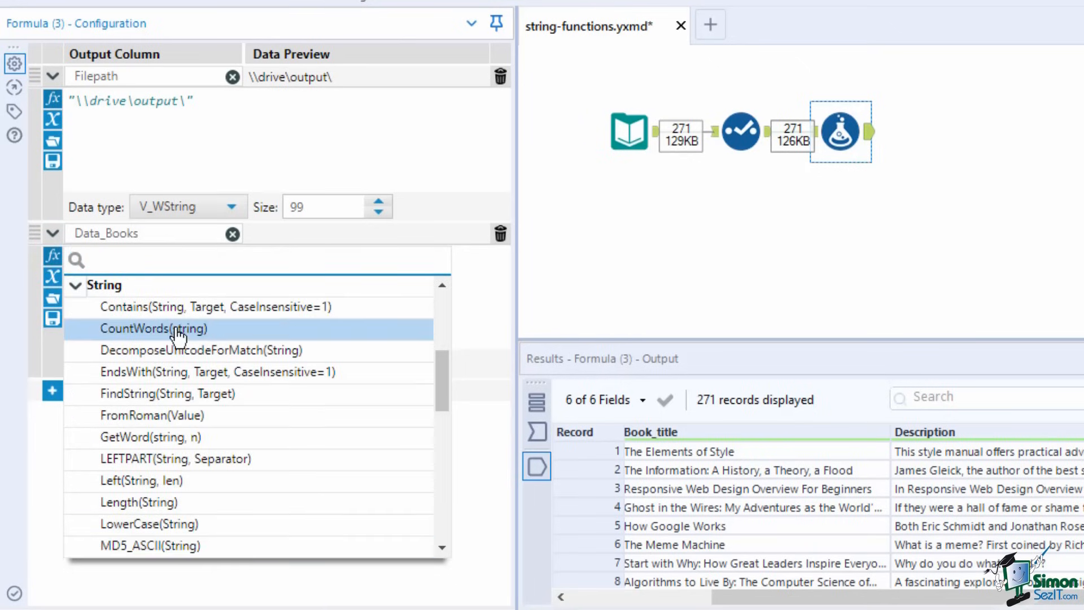
{"action": "left_click", "coordinate": [190, 309]}
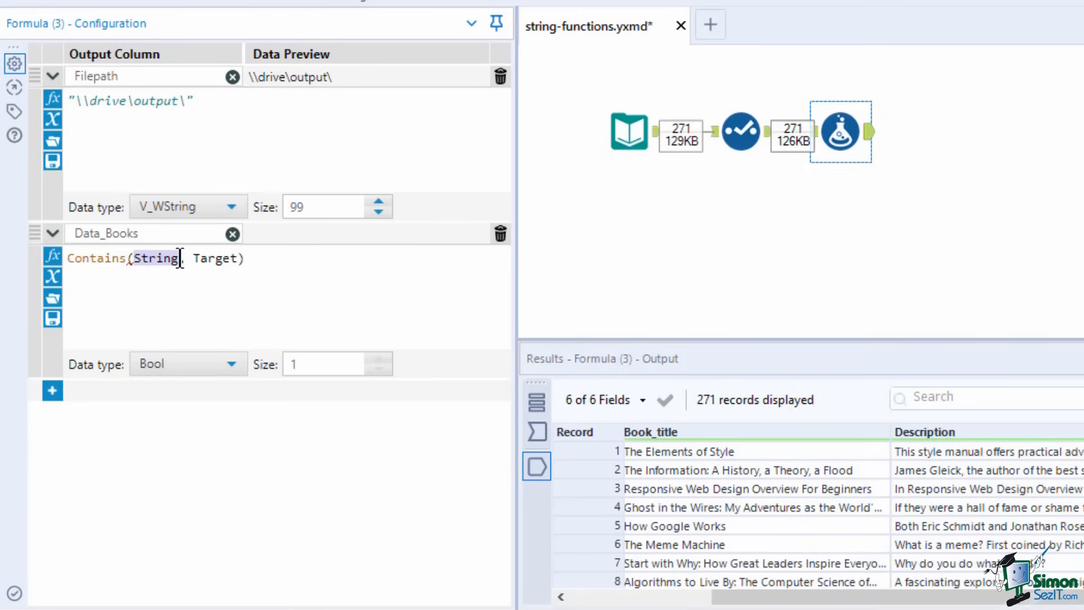
{"action": "left_click", "coordinate": [57, 283]}
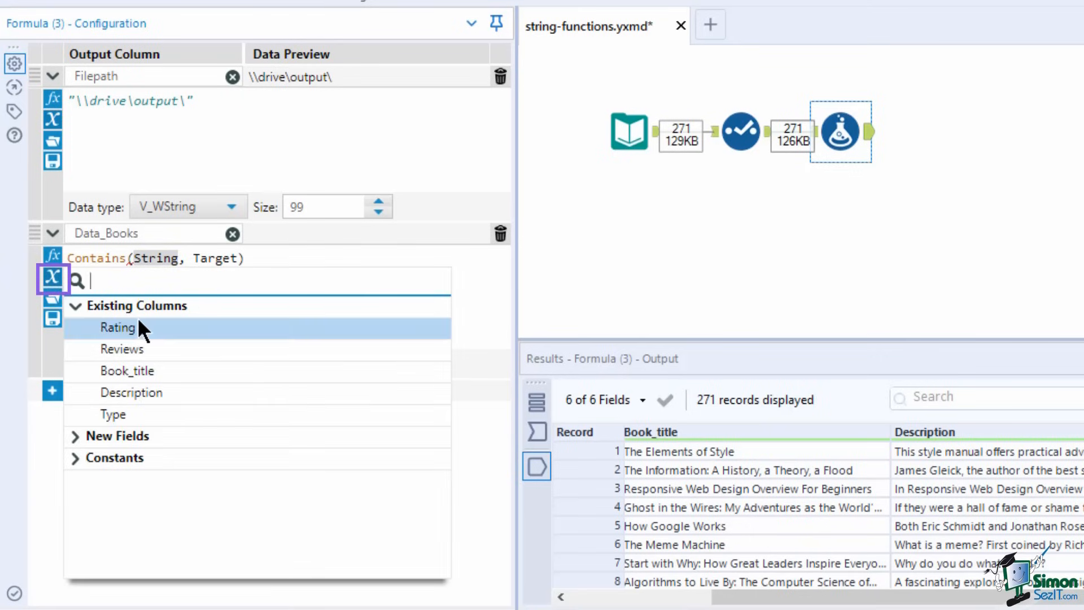
{"action": "left_click", "coordinate": [165, 371]}
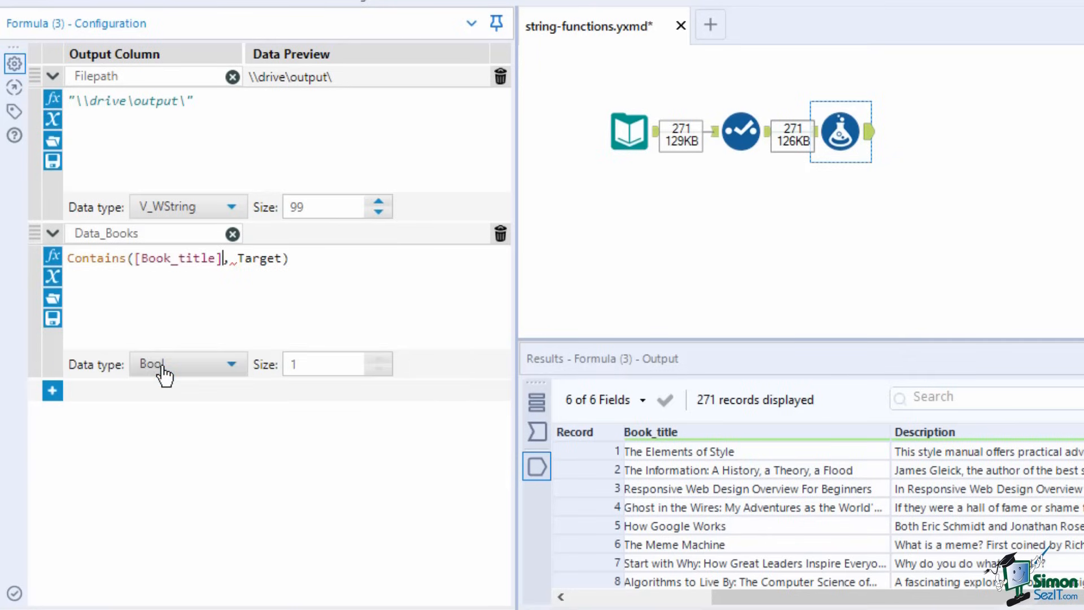
- Replace the Target argument of the Contains function with the text "Data"
{"action": "double_click", "coordinate": [265, 258]}
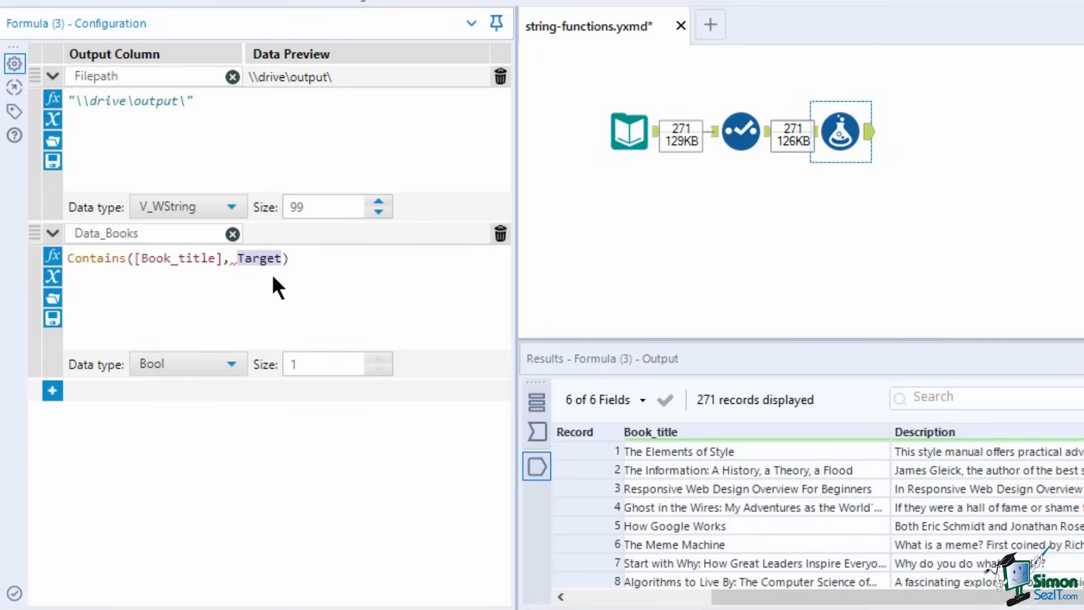
{"action": "type", "text": "\"data\""}
{"action": "key", "text": "BackSpace"}
{"action": "type", "text": "Data\""}
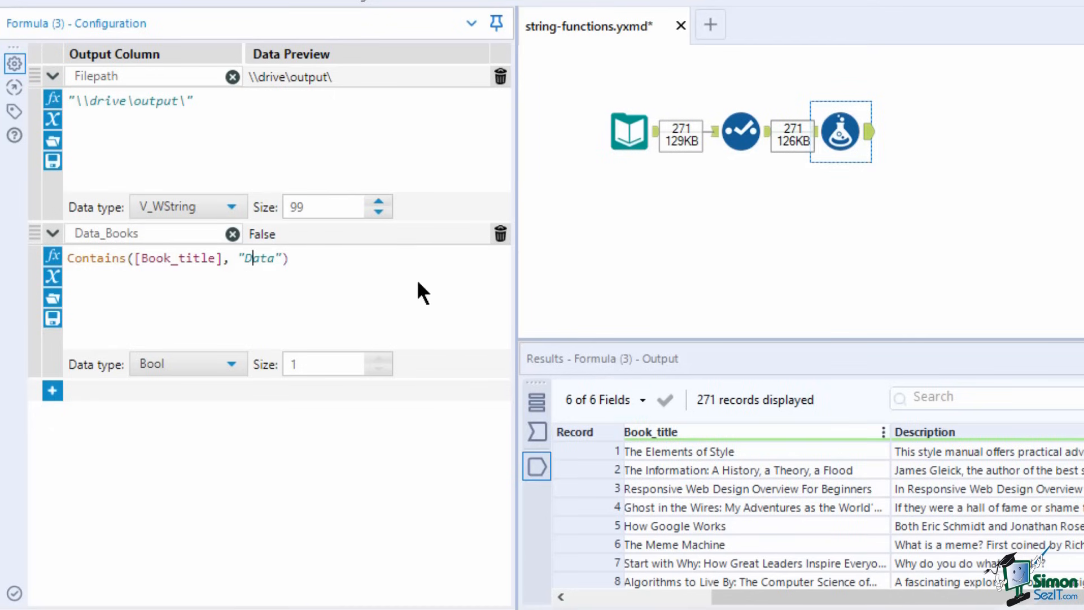
{"action": "left_click", "coordinate": [284, 258]}
{"action": "type", "text": ",0"}
{"action": "key", "text": "BackSpace"}
{"action": "key", "text": "BackSpace"}
- Save the Data_Books expression for reuse under the name Data
{"action": "left_click", "coordinate": [52, 318]}
{"action": "type", "text": "Data"}
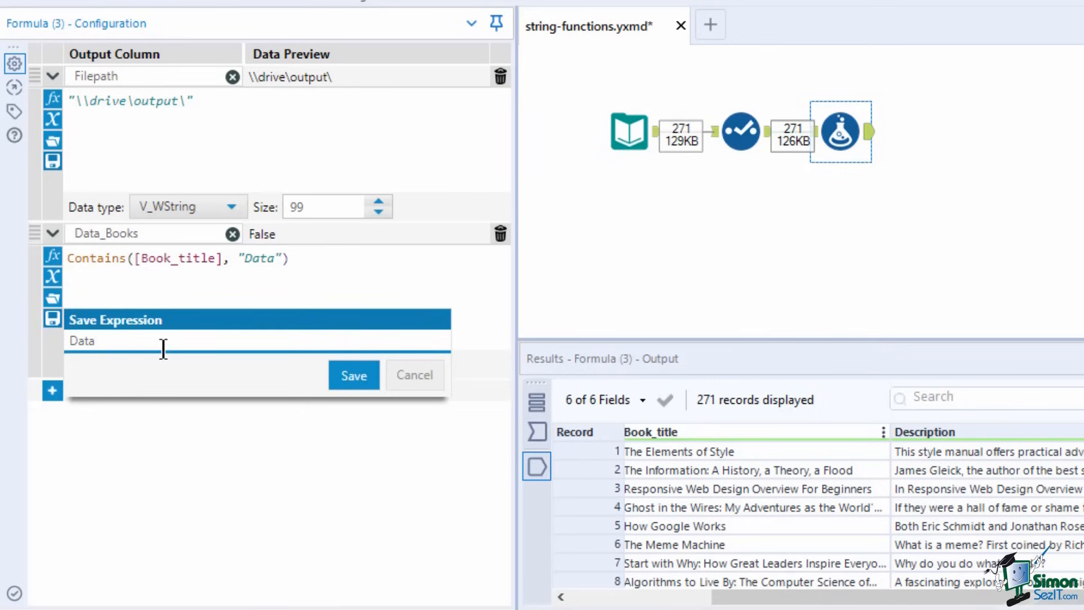
{"action": "left_click", "coordinate": [341, 375]}
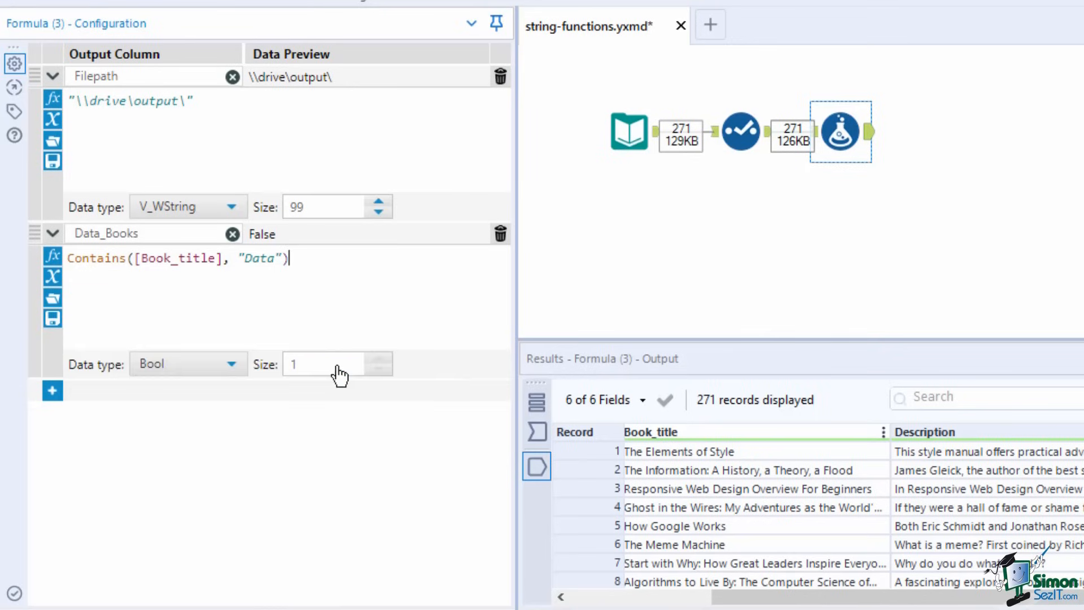
- Load the saved expression named Data into the Data_Books column
{"action": "left_click", "coordinate": [55, 302]}
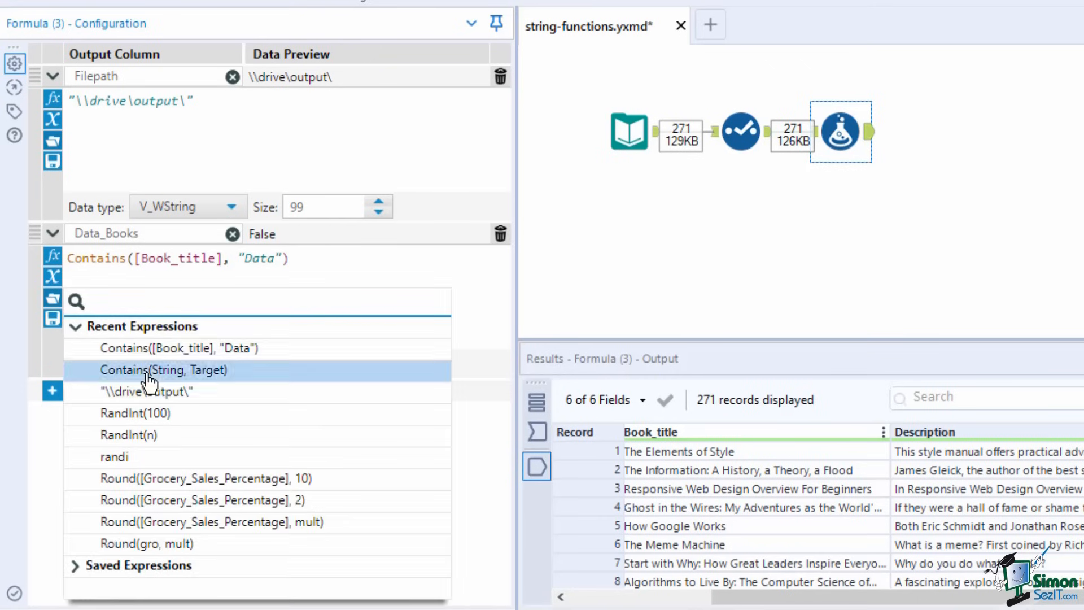
{"action": "left_click", "coordinate": [182, 571]}
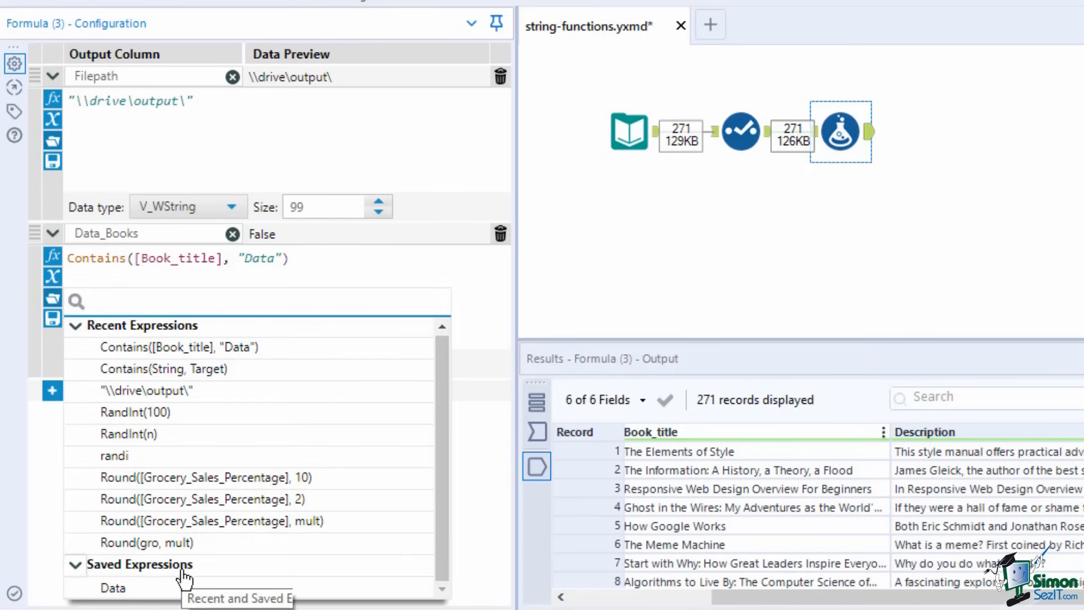
{"action": "left_click", "coordinate": [129, 590]}
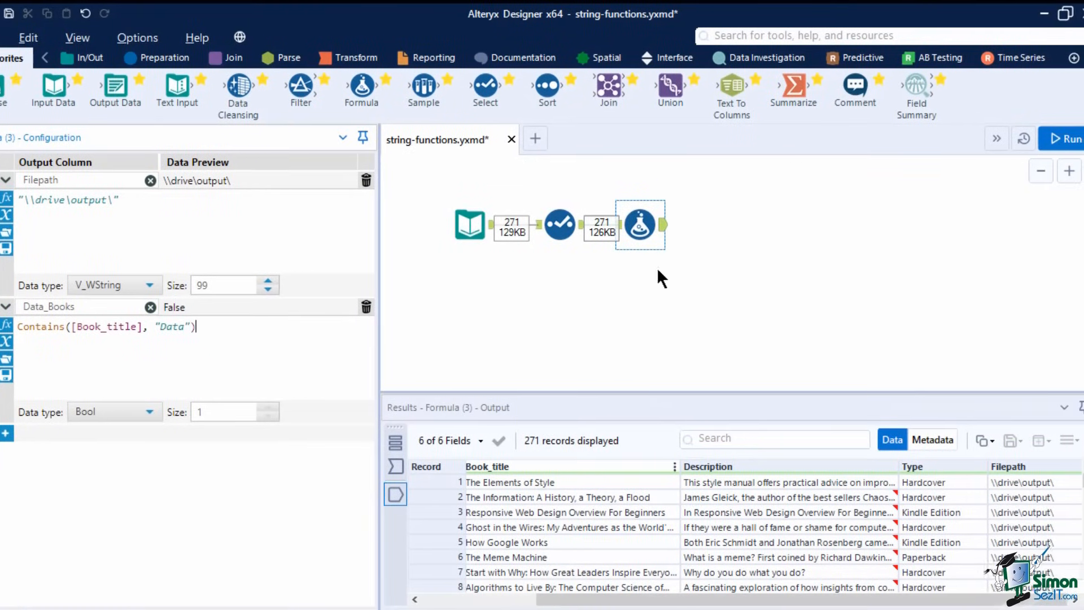
- Run the workflow again and bring the Data_Books column into view in the results
{"action": "left_click", "coordinate": [1054, 139]}
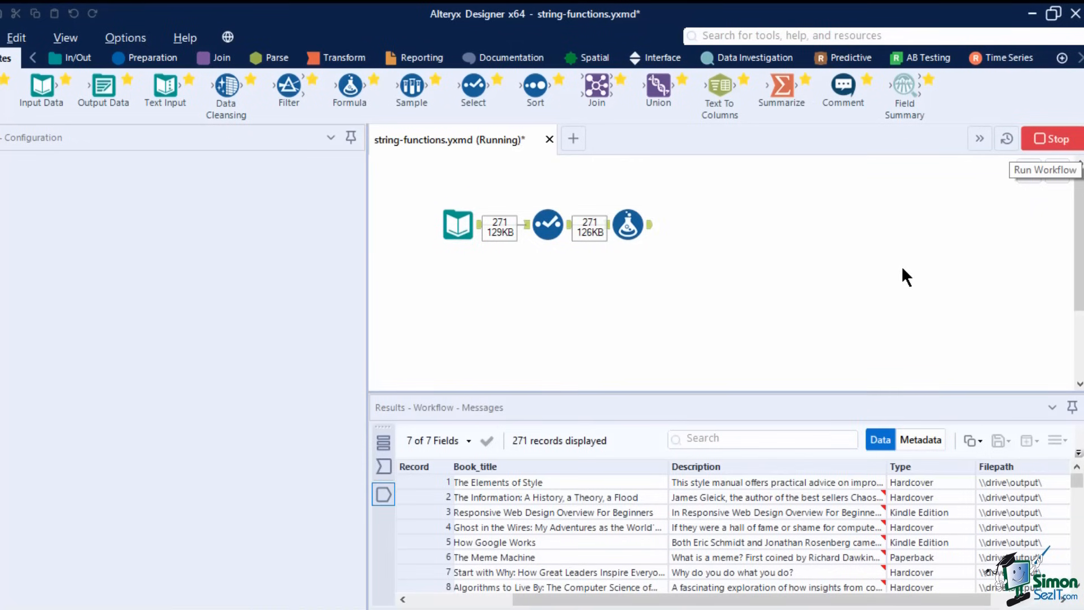
{"action": "left_click", "coordinate": [674, 380]}
{"action": "left_click_drag", "start_coordinate": [933, 606], "coordinate": [1029, 600]}
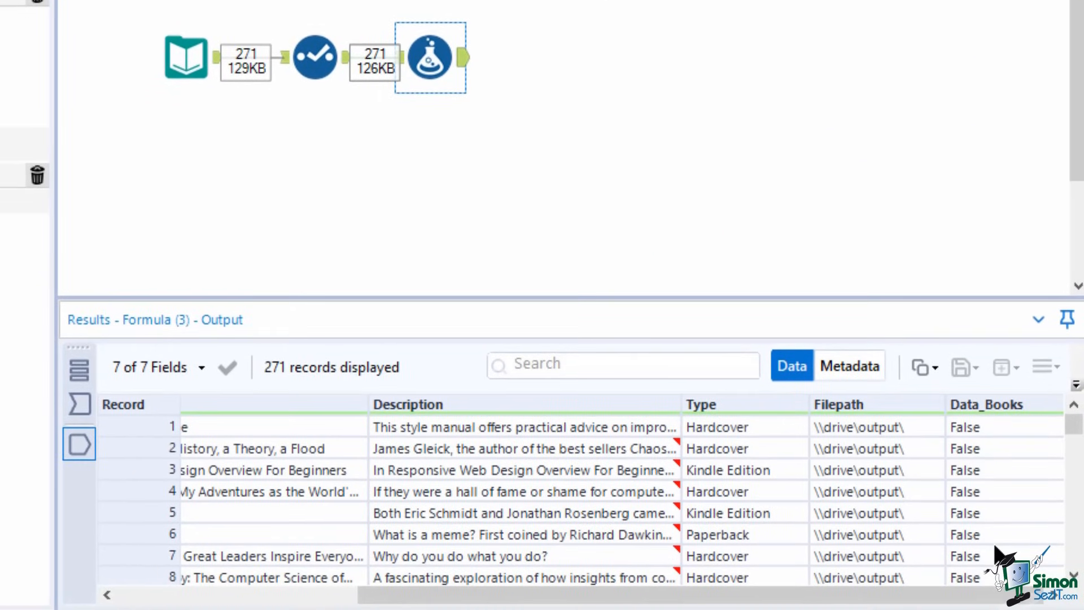
- Examine the output records and compare their Data_Books values with the matching book titles
{"action": "scroll", "coordinate": [1002, 463], "scroll_direction": "down", "scroll_amount": 3}
{"action": "scroll", "coordinate": [996, 491], "scroll_direction": "up", "scroll_amount": 1}
{"action": "left_click", "coordinate": [989, 512]}
{"action": "left_click_drag", "start_coordinate": [852, 597], "coordinate": [691, 597]}
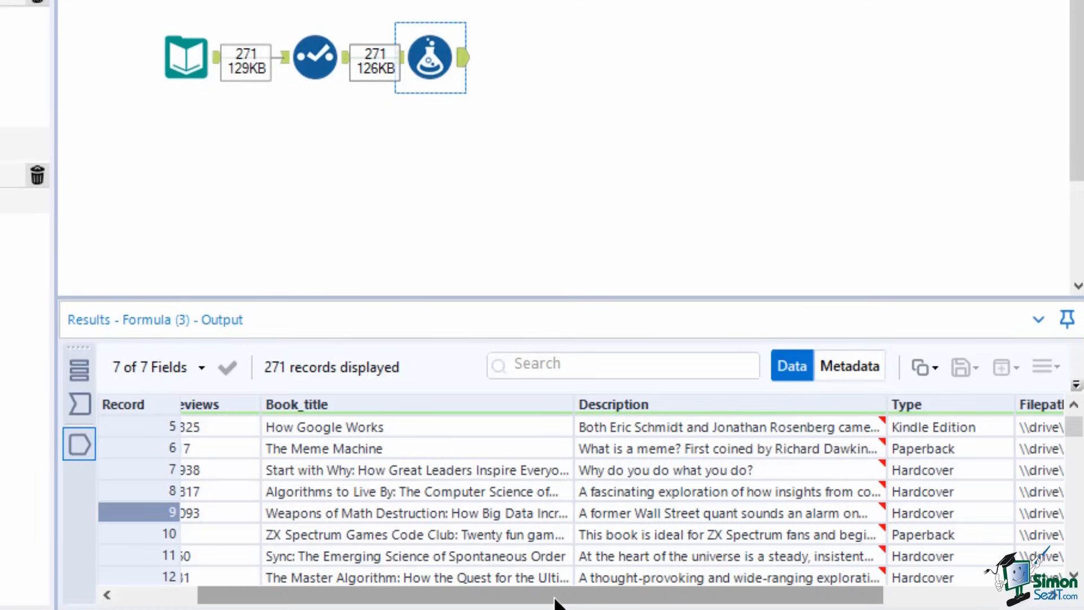
{"action": "left_click_drag", "start_coordinate": [556, 603], "coordinate": [755, 601]}
{"action": "scroll", "coordinate": [844, 550], "scroll_direction": "down", "scroll_amount": 4}
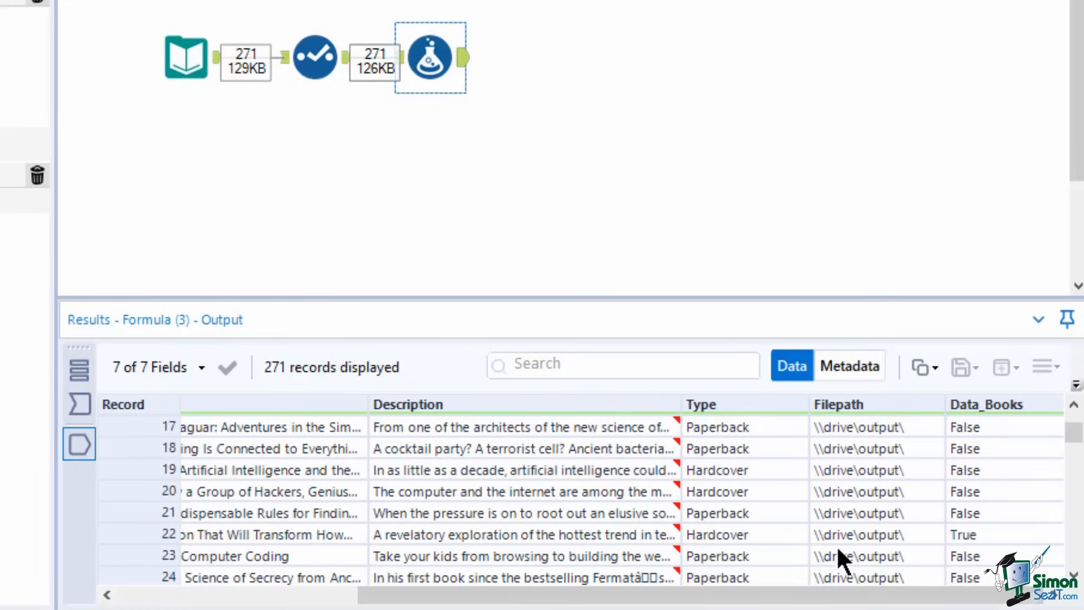
{"action": "left_click", "coordinate": [141, 534]}
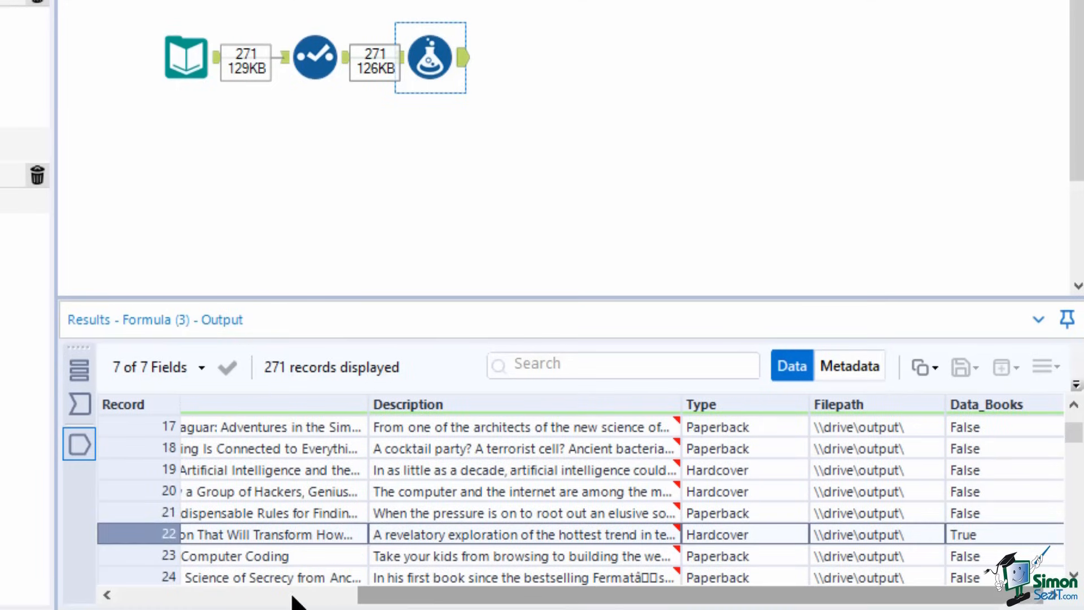
{"action": "left_click_drag", "start_coordinate": [370, 599], "coordinate": [172, 600]}
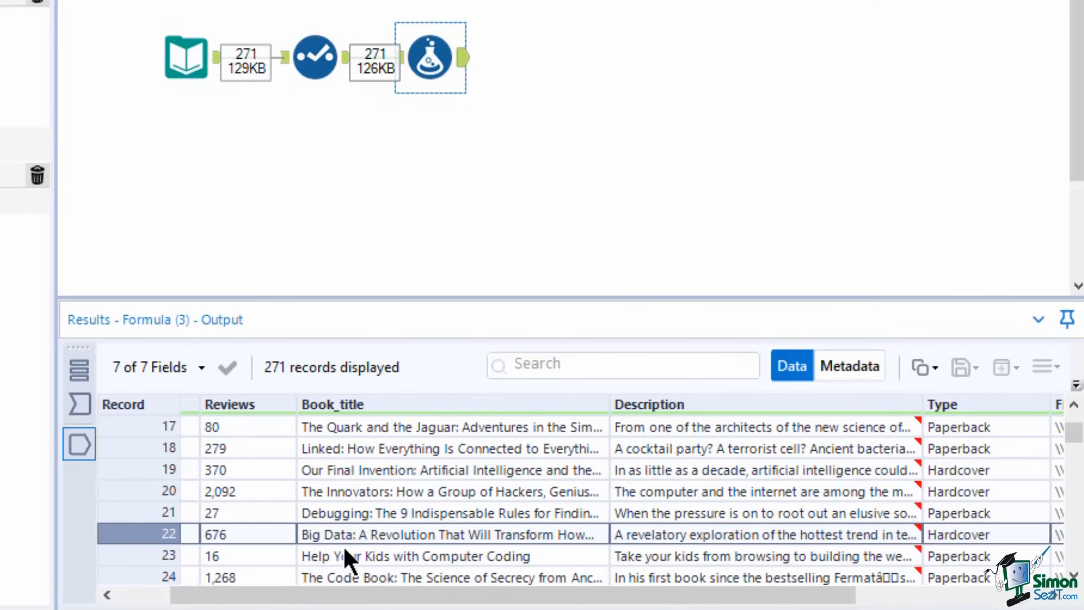
{"action": "left_click_drag", "start_coordinate": [368, 595], "coordinate": [557, 595]}
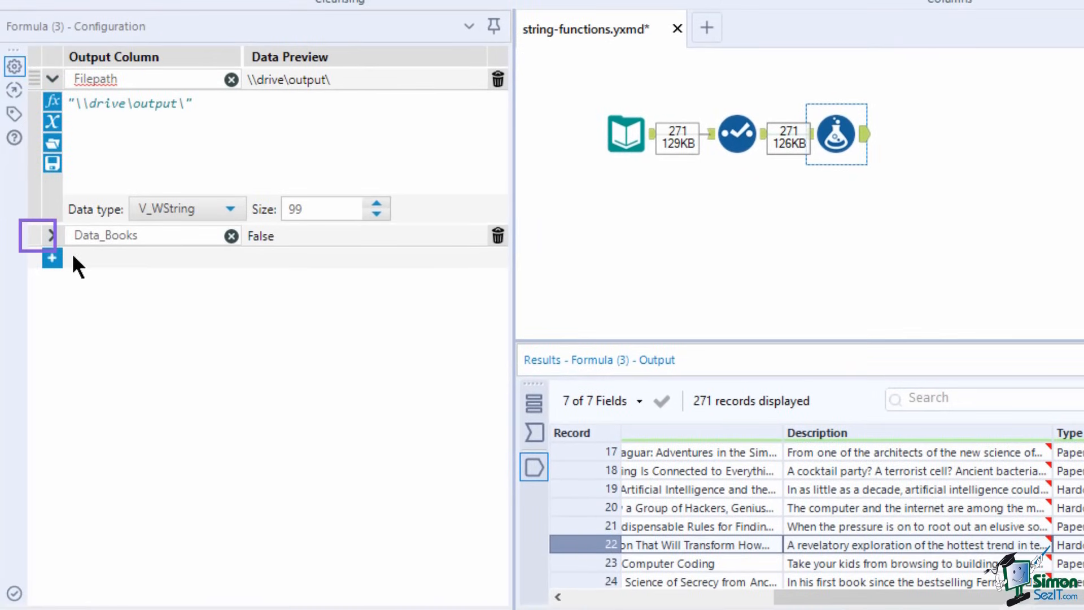
- Collapse the Data_Books expression and delete the Filepath output column from the Formula tool
{"action": "left_click", "coordinate": [36, 234]}
{"action": "mouse_move", "coordinate": [37, 234]}
{"action": "left_mouse_down"}
{"action": "mouse_move", "coordinate": [39, 82]}
{"action": "mouse_move", "coordinate": [47, 221]}
{"action": "left_mouse_up"}
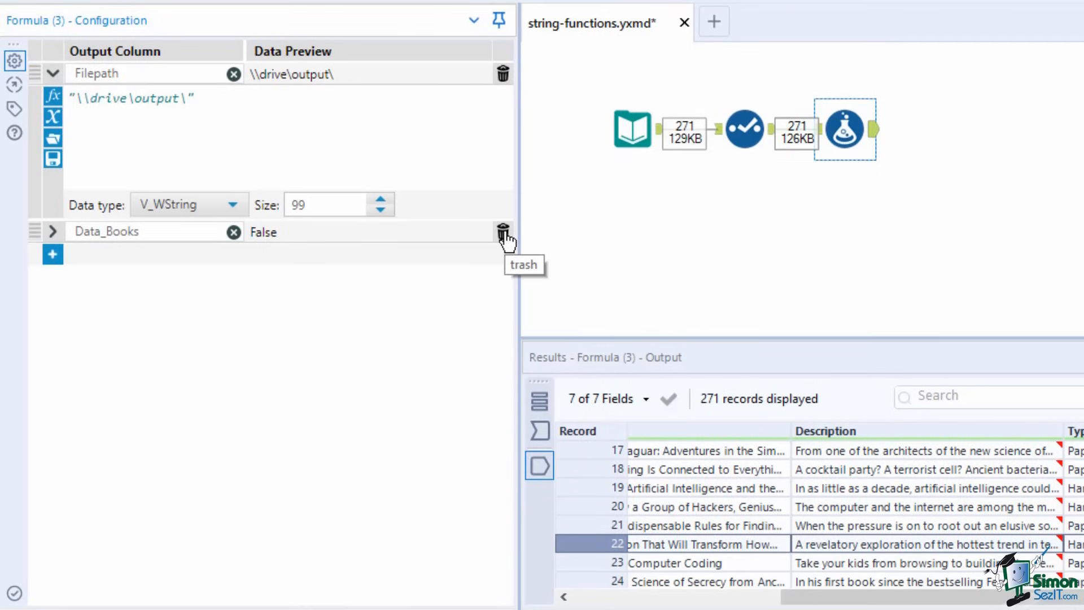
{"action": "left_click", "coordinate": [502, 73]}
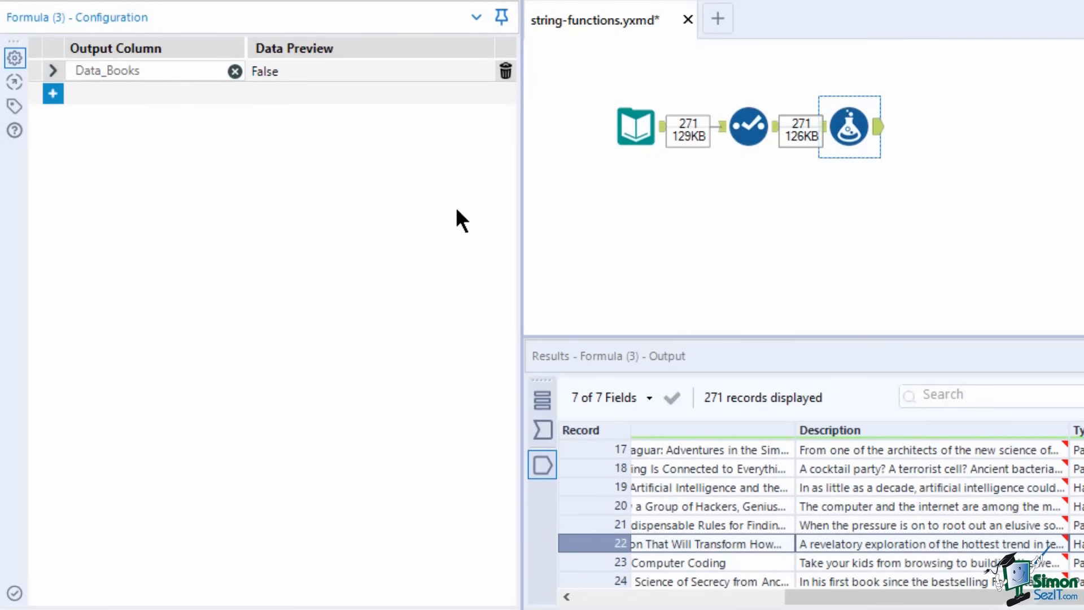
- Browse the String functions for a new Formula output column and name the column Description_WordCount
{"action": "left_click", "coordinate": [53, 94]}
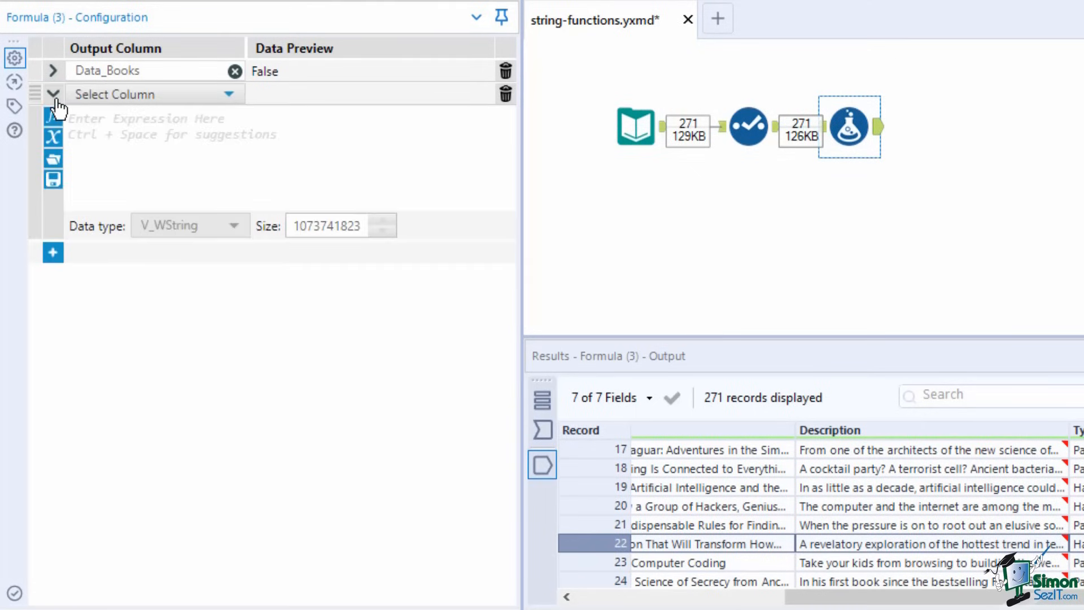
{"action": "left_click", "coordinate": [57, 136]}
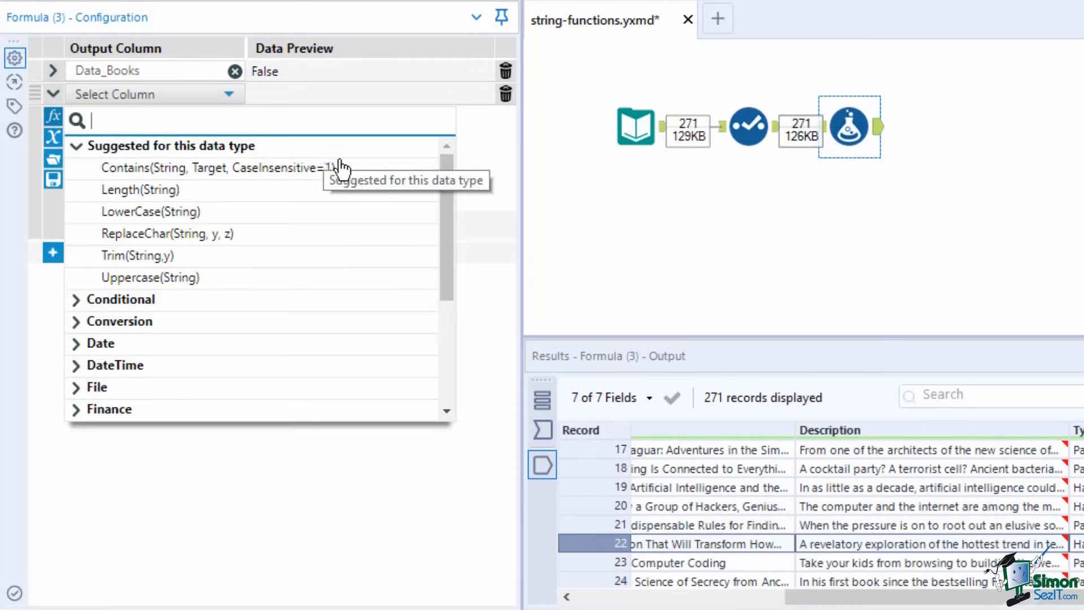
{"action": "scroll", "coordinate": [363, 325], "scroll_direction": "down", "scroll_amount": 1}
{"action": "scroll", "coordinate": [361, 323], "scroll_direction": "down", "scroll_amount": 3}
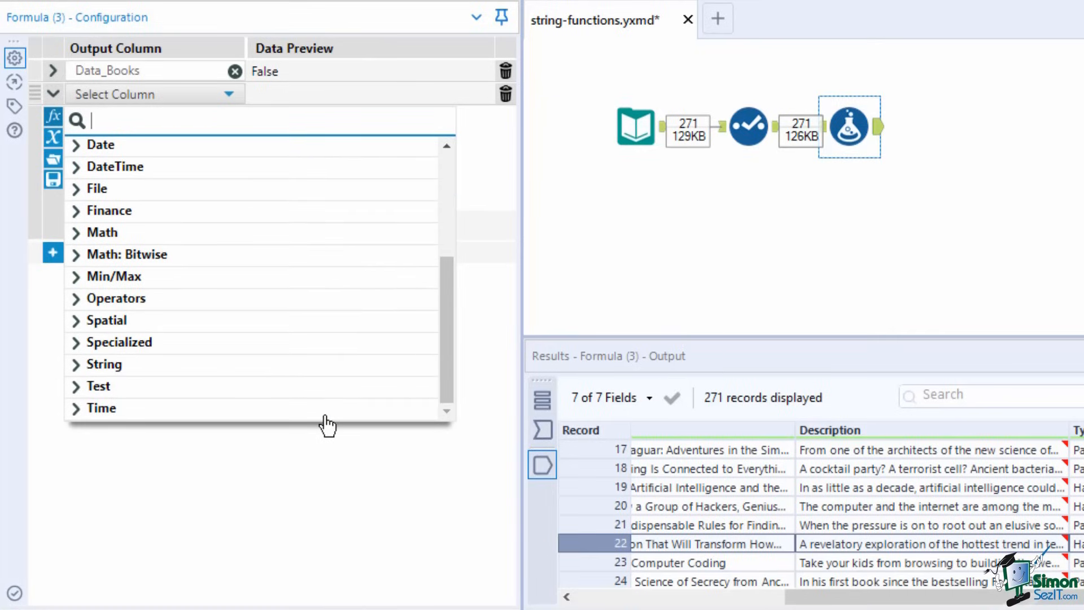
{"action": "left_click", "coordinate": [140, 370]}
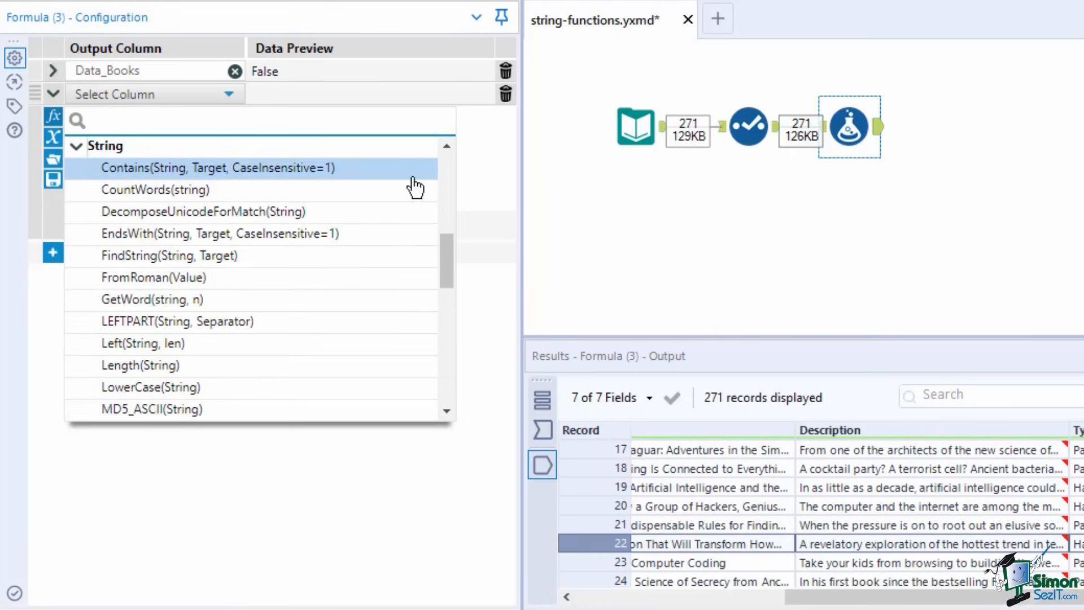
{"action": "mouse_move", "coordinate": [414, 180]}
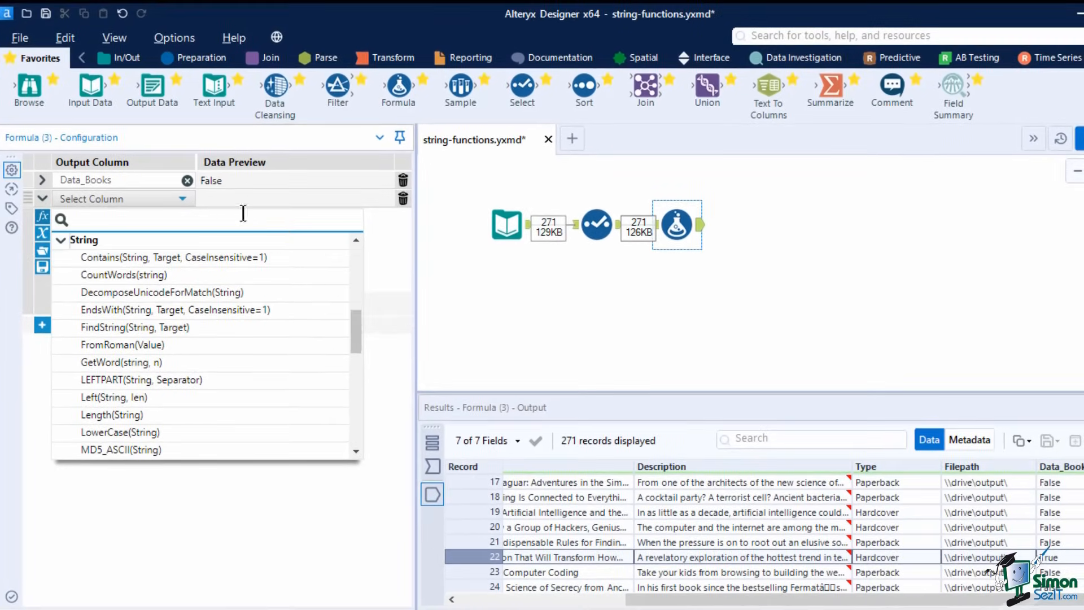
{"action": "left_click", "coordinate": [185, 191]}
{"action": "left_click", "coordinate": [99, 207]}
{"action": "type", "text": "Description_Word"}
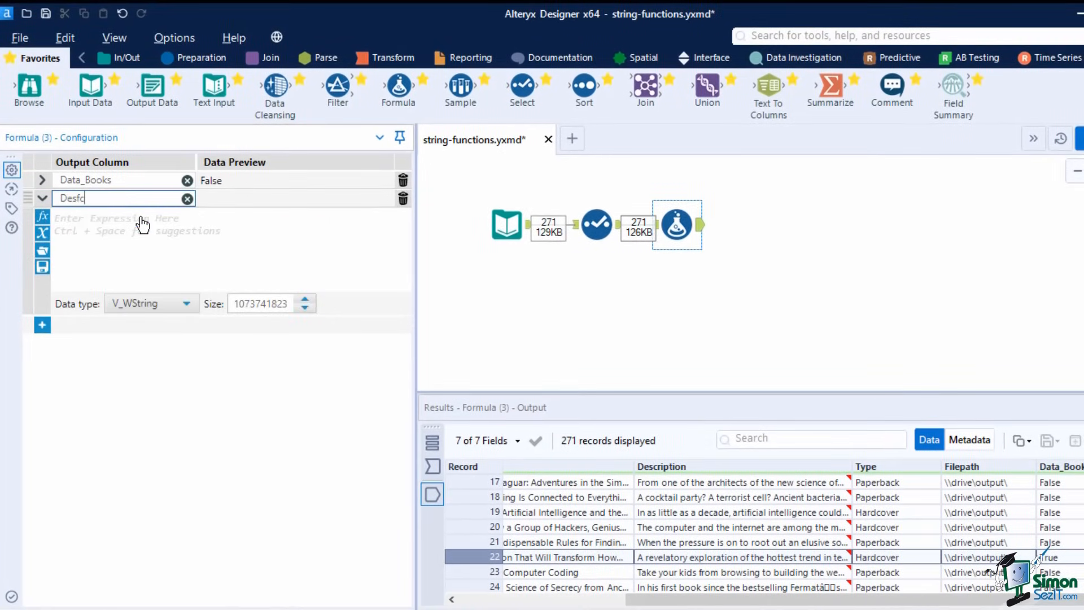
{"action": "type", "text": "Count"}
- Set the Description_WordCount expression to CountWords([Description]) using the String function list
{"action": "left_click", "coordinate": [43, 217]}
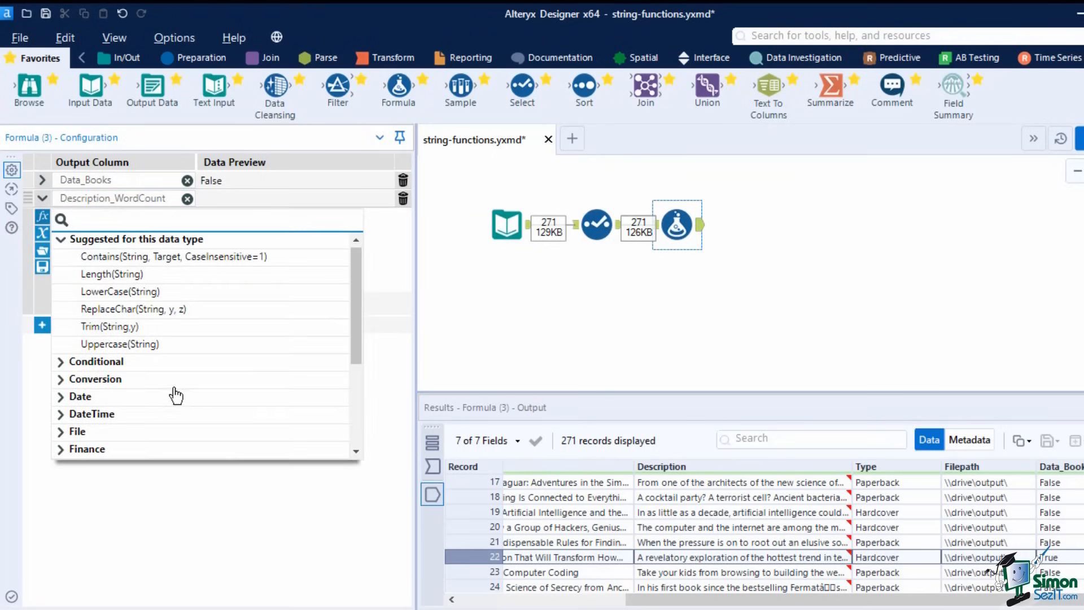
{"action": "scroll", "coordinate": [121, 395], "scroll_direction": "down", "scroll_amount": 3}
{"action": "left_click", "coordinate": [119, 418]}
{"action": "left_click", "coordinate": [151, 275]}
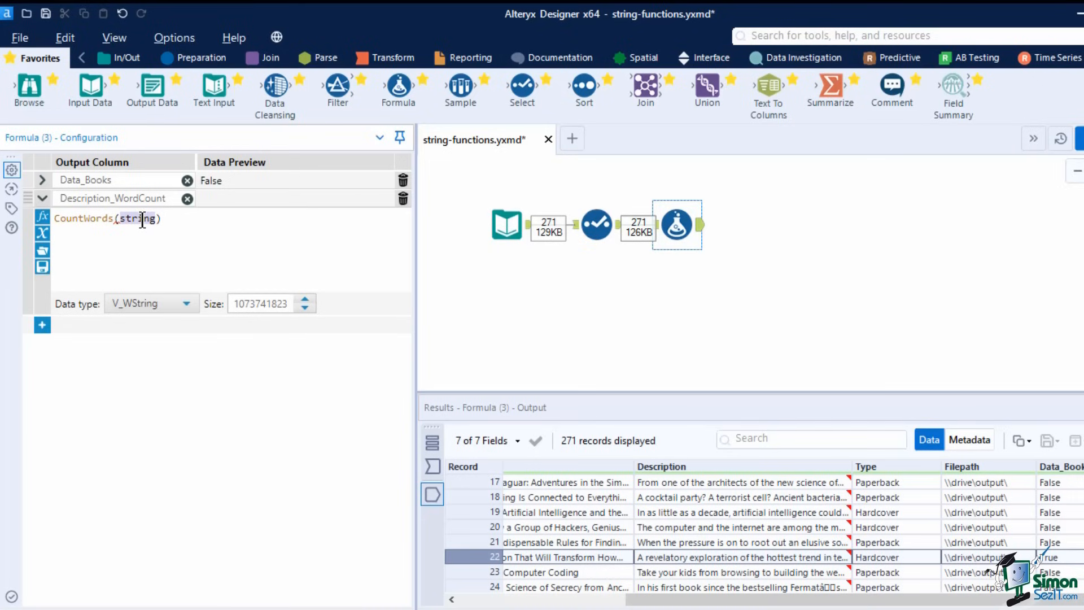
{"action": "type", "text": "desc"}
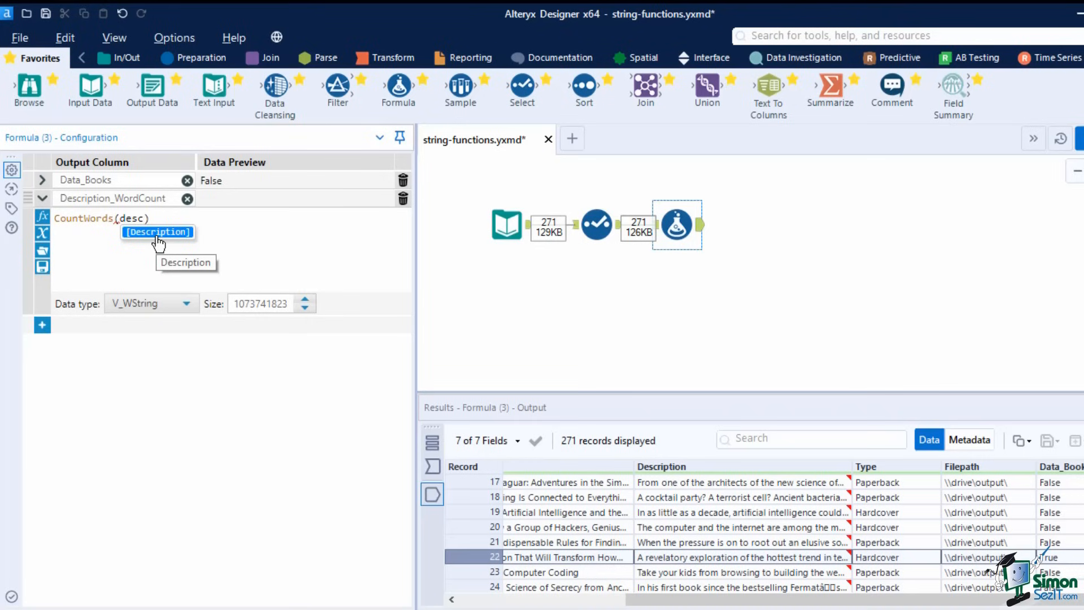
{"action": "left_click", "coordinate": [157, 236]}
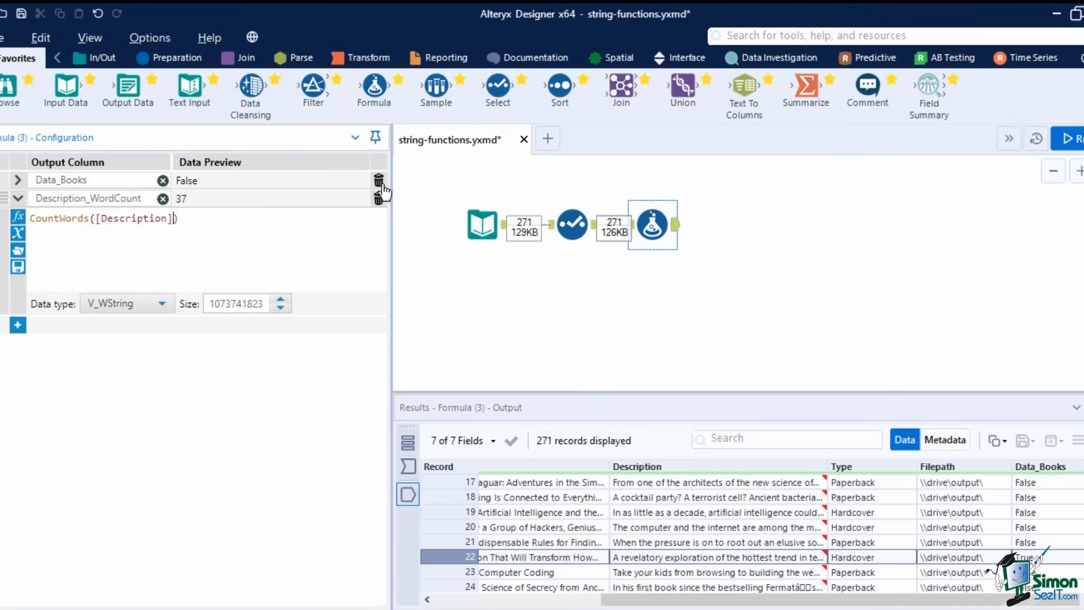
- Run the workflow and bring the Description_WordCount column into view in the results
{"action": "left_click", "coordinate": [1047, 138]}
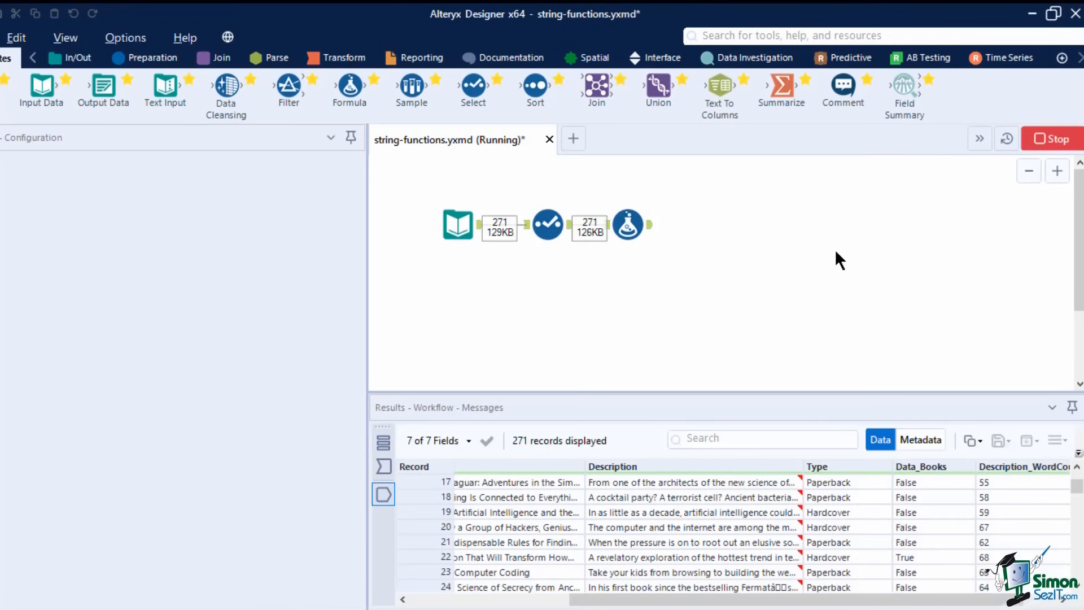
{"action": "left_click", "coordinate": [662, 378]}
{"action": "left_click_drag", "start_coordinate": [904, 602], "coordinate": [987, 608]}
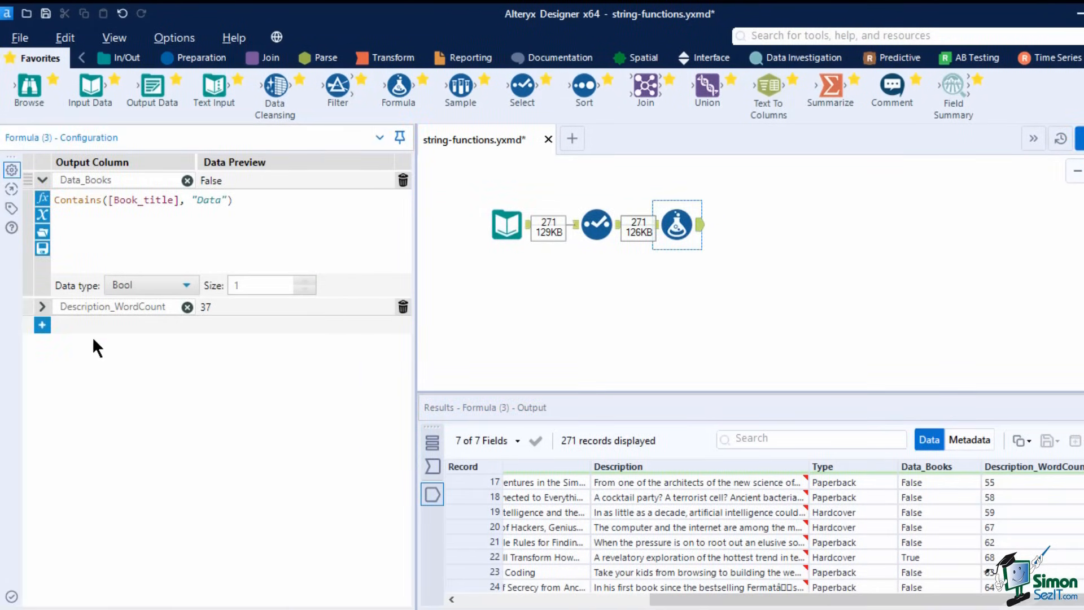
- Add another output column named Placement with the expression FindString([Book_title], "The")
{"action": "left_click", "coordinate": [42, 324]}
{"action": "left_click", "coordinate": [43, 343]}
{"action": "scroll", "coordinate": [117, 511], "scroll_direction": "down", "scroll_amount": 5}
{"action": "left_click", "coordinate": [82, 542]}
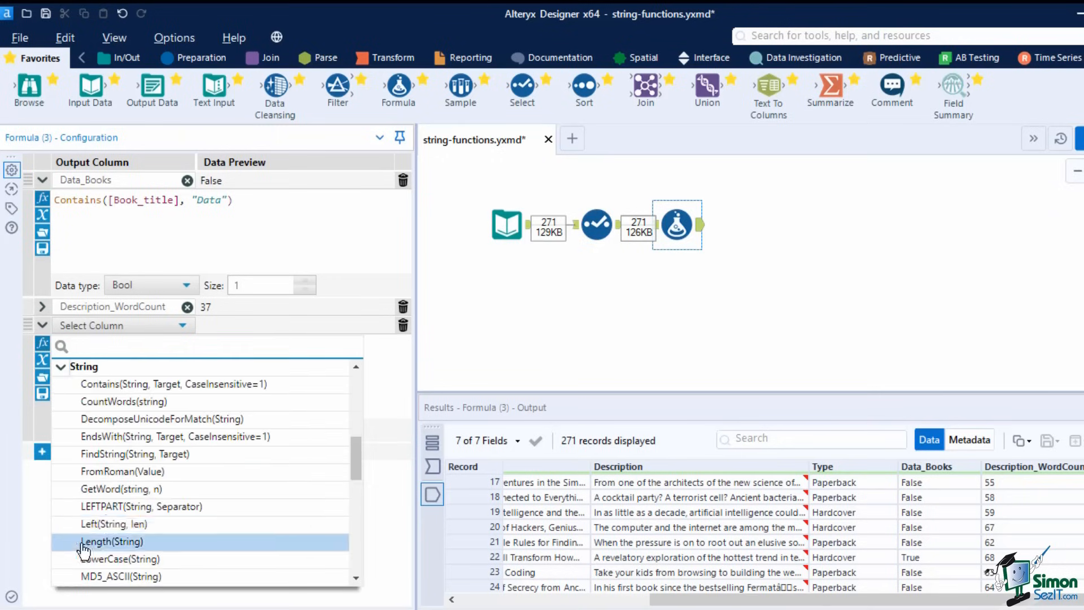
{"action": "left_click", "coordinate": [134, 454]}
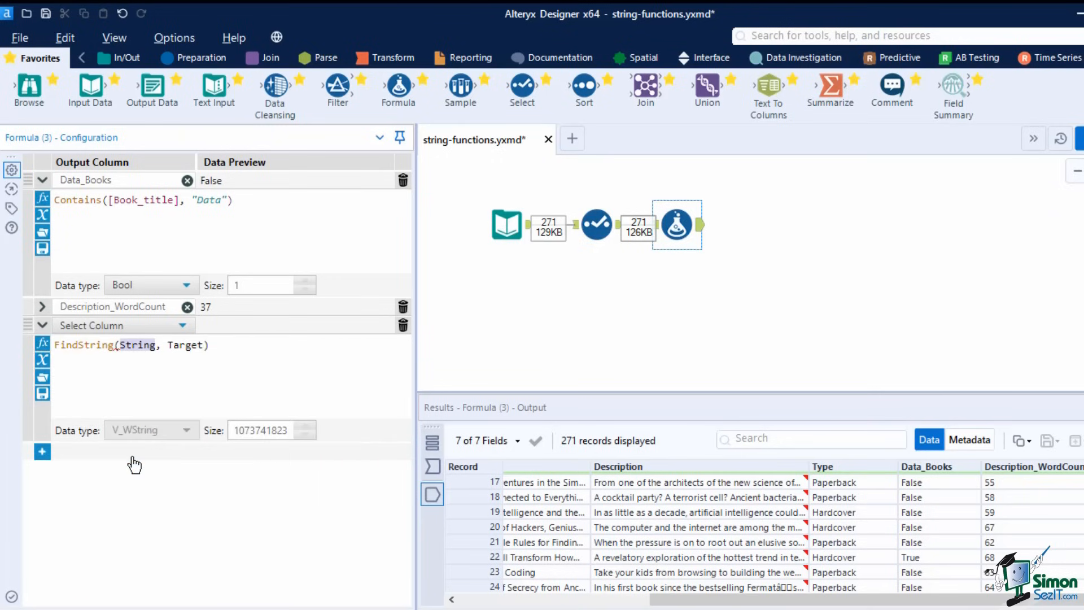
{"action": "type", "text": "Tit"}
{"action": "left_click", "coordinate": [168, 373]}
{"action": "double_click", "coordinate": [226, 345]}
{"action": "type", "text": "\"The\""}
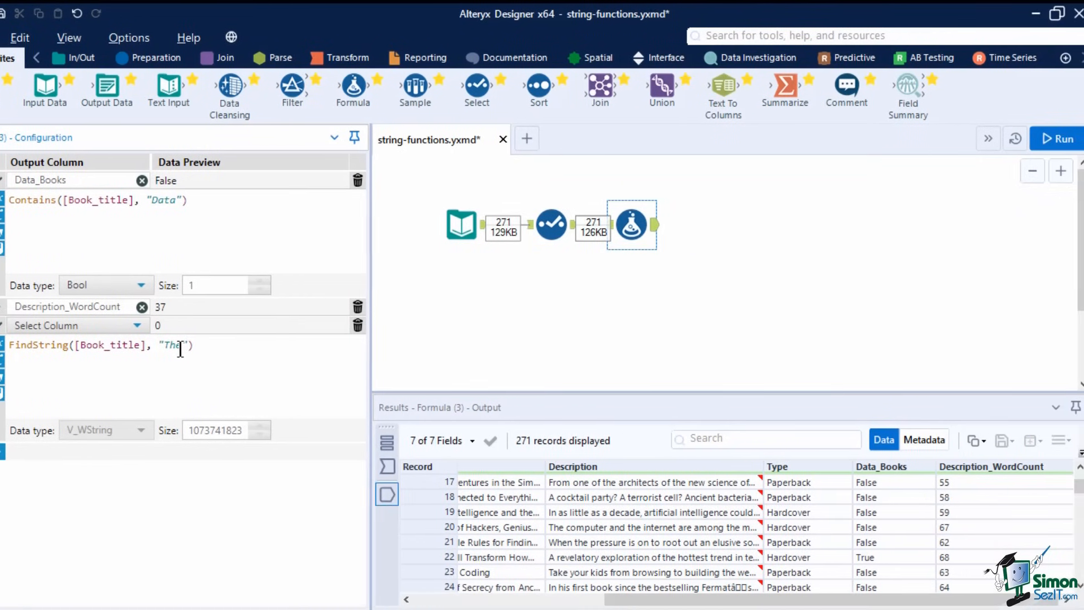
- Run the workflow and compare the Placement values with the matching book titles in the results
{"action": "left_click", "coordinate": [1061, 138]}
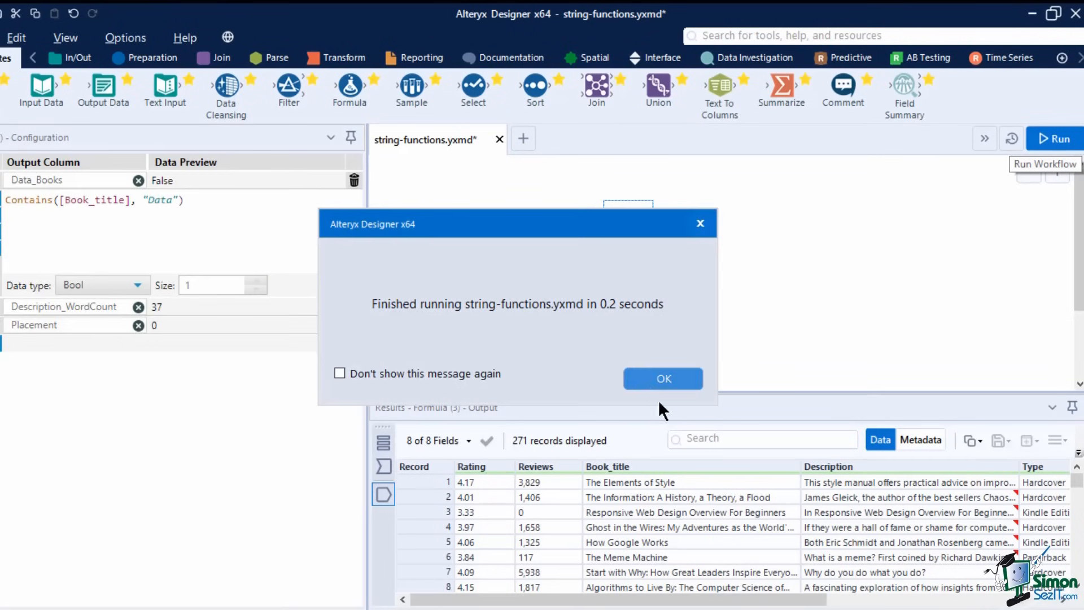
{"action": "left_click", "coordinate": [646, 383]}
{"action": "left_click_drag", "start_coordinate": [699, 600], "coordinate": [955, 594]}
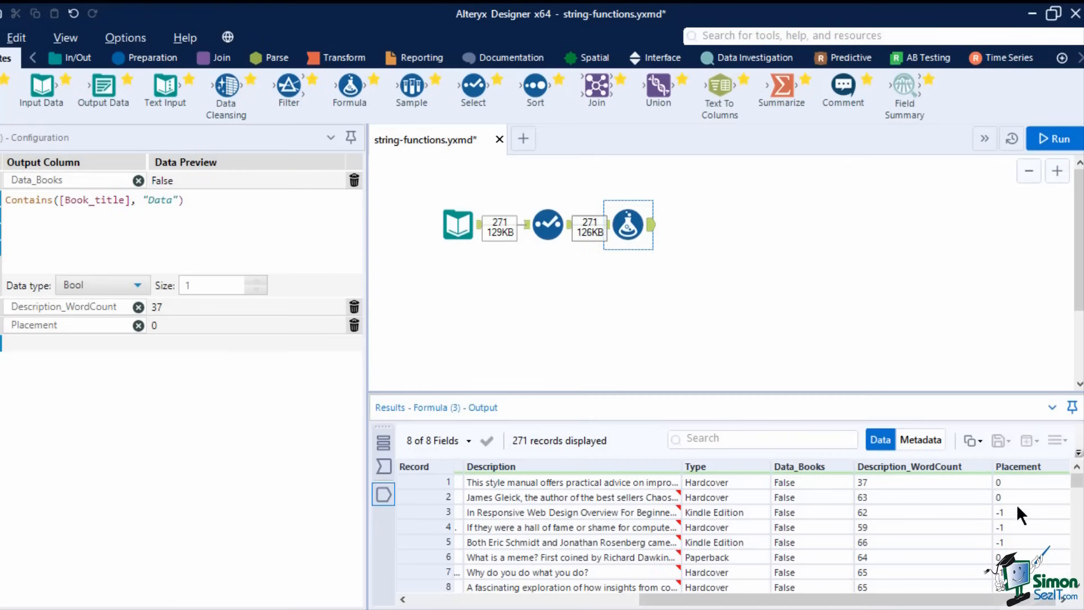
{"action": "left_click", "coordinate": [1013, 489]}
{"action": "scroll", "coordinate": [1013, 489], "scroll_direction": "left", "scroll_amount": 5}
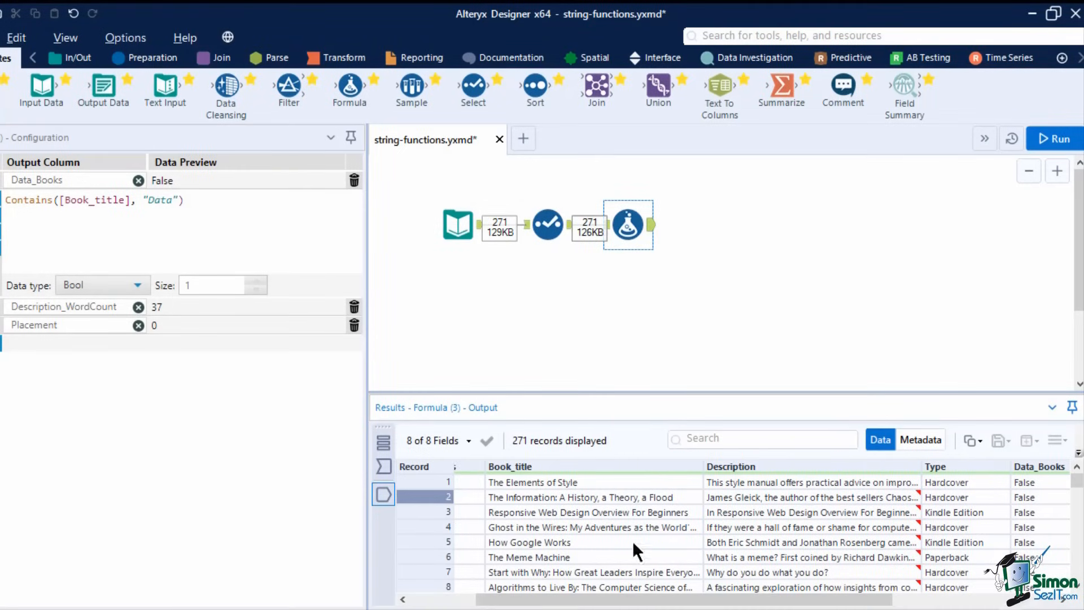
{"action": "scroll", "coordinate": [629, 531], "scroll_direction": "right", "scroll_amount": 5}
{"action": "left_click_drag", "start_coordinate": [965, 601], "coordinate": [807, 603]}
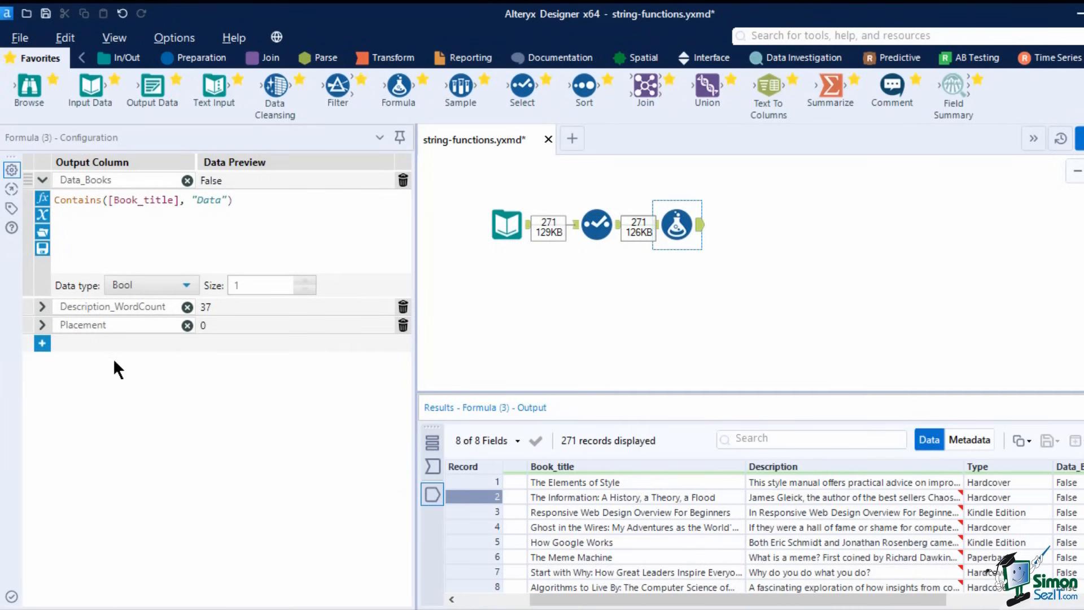
- Add a new output column named Word_Extract to the Formula tool
{"action": "left_click", "coordinate": [43, 344]}
{"action": "left_click", "coordinate": [96, 344]}
{"action": "left_click", "coordinate": [96, 363]}
{"action": "type", "text": "Word_E"}
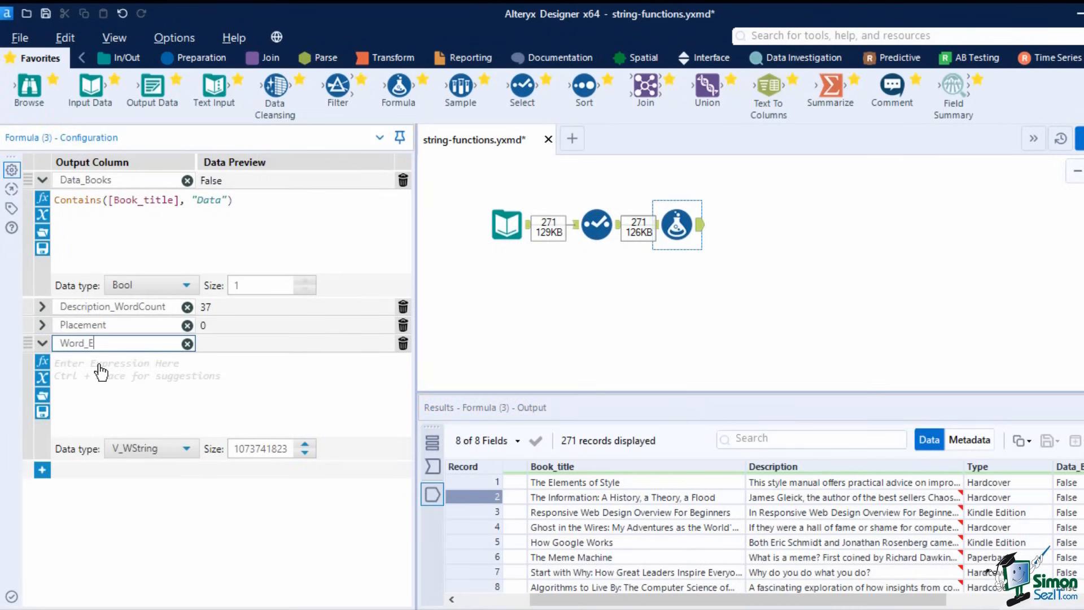
{"action": "type", "text": "xtract"}
- Set the Word_Extract expression to GetWord([Book_title], 3)
{"action": "left_click", "coordinate": [79, 363]}
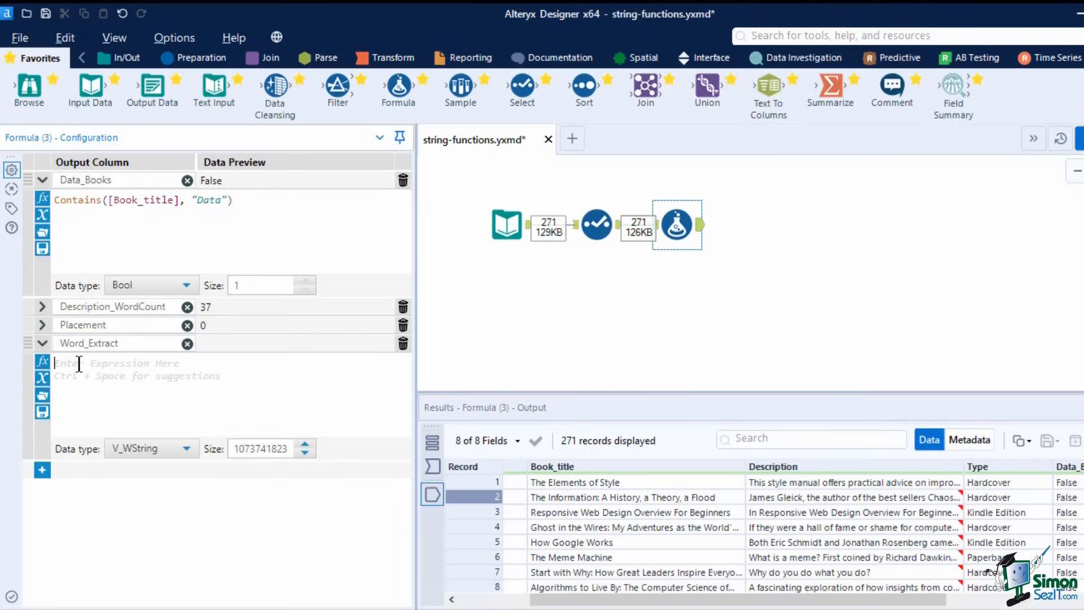
{"action": "type", "text": "get"}
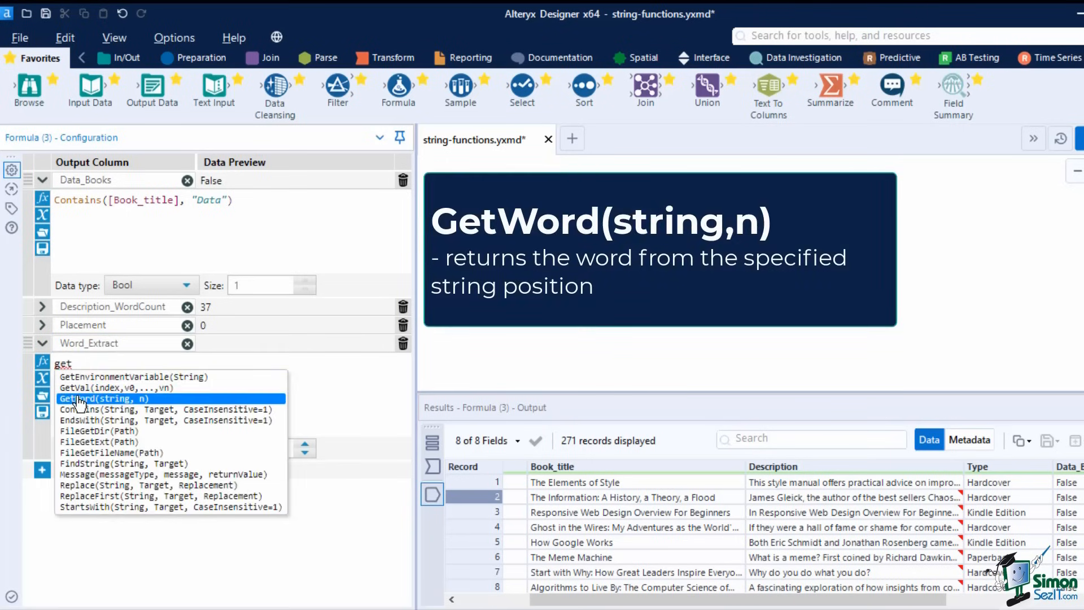
{"action": "left_click", "coordinate": [77, 398]}
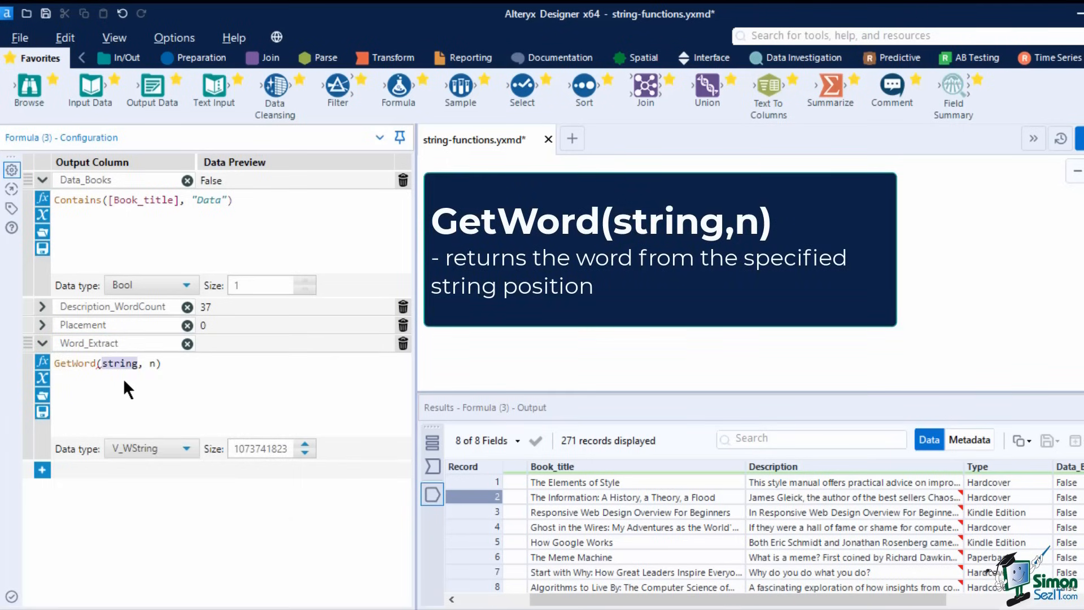
{"action": "double_click", "coordinate": [153, 364]}
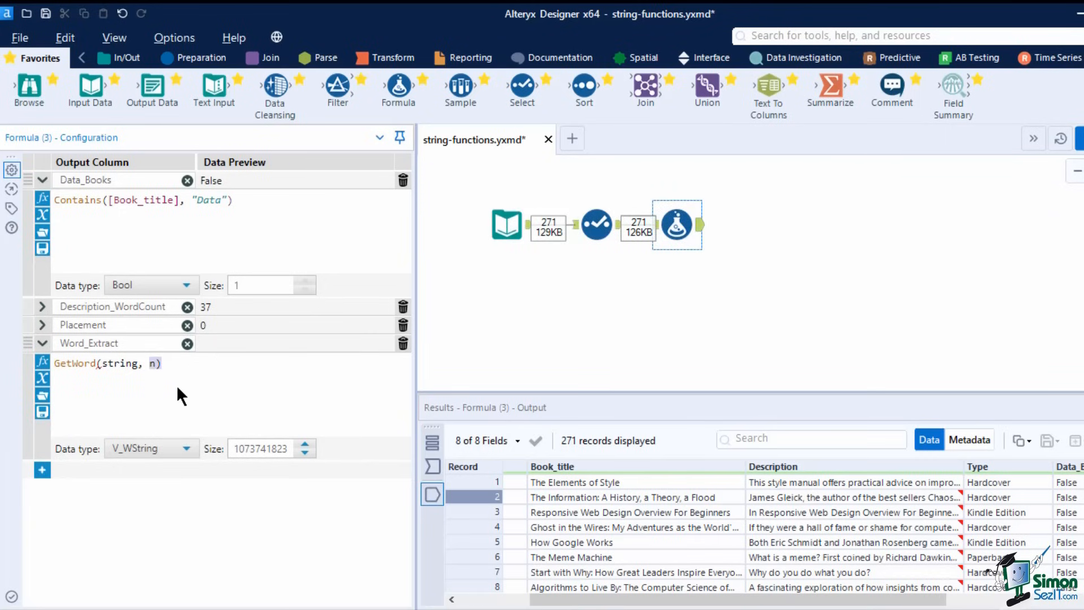
{"action": "double_click", "coordinate": [119, 363]}
{"action": "type", "text": "Tit"}
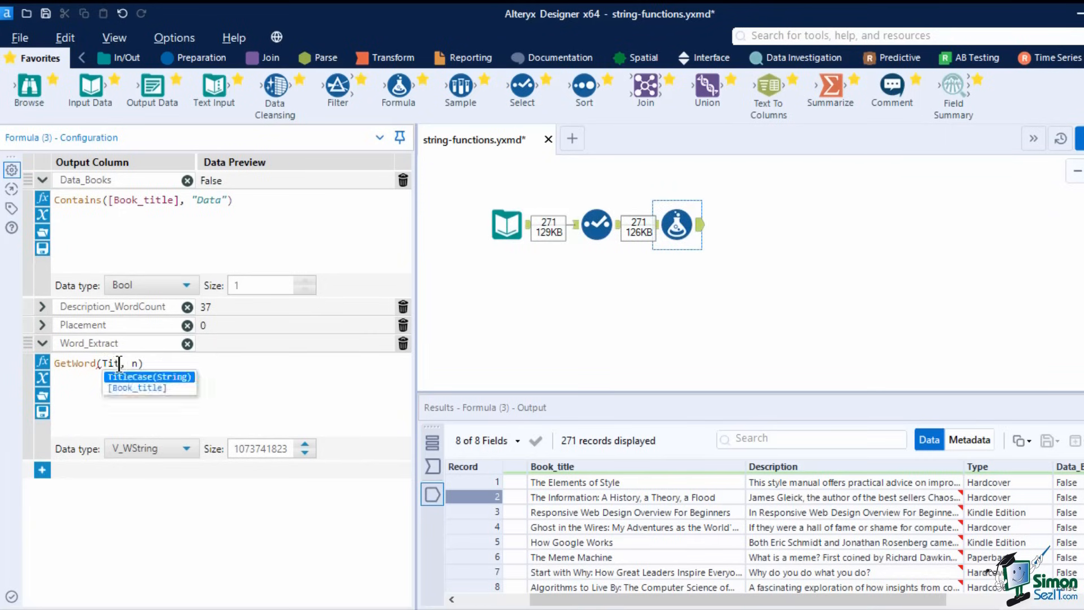
{"action": "left_click", "coordinate": [130, 388]}
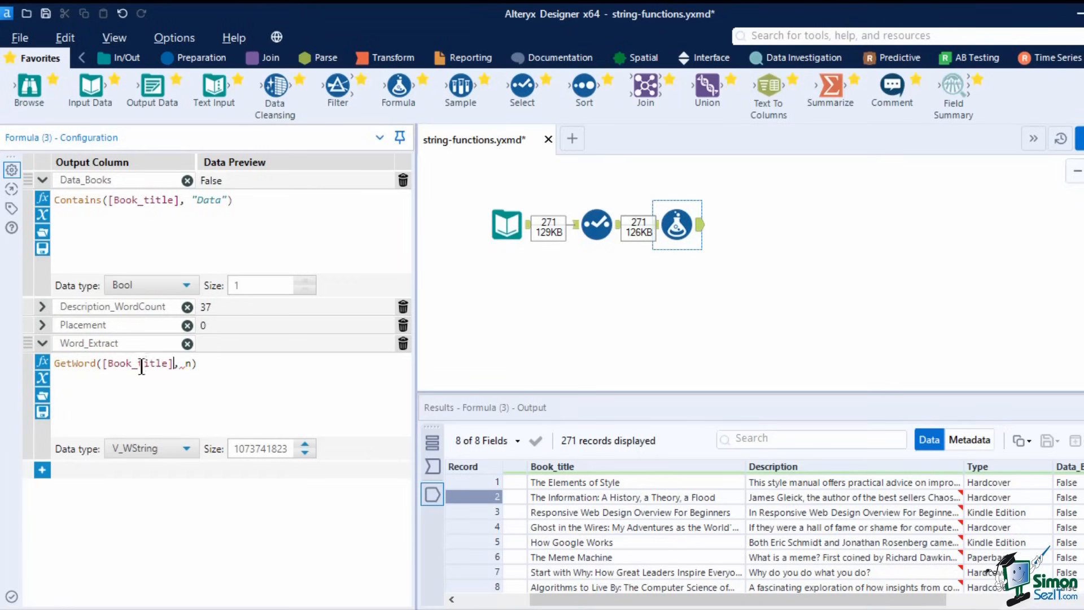
{"action": "double_click", "coordinate": [188, 363]}
{"action": "type", "text": "3"}
- Run the workflow and compare the Word_Extract values with the matching book titles in the results
{"action": "key", "text": "ctrl+r"}
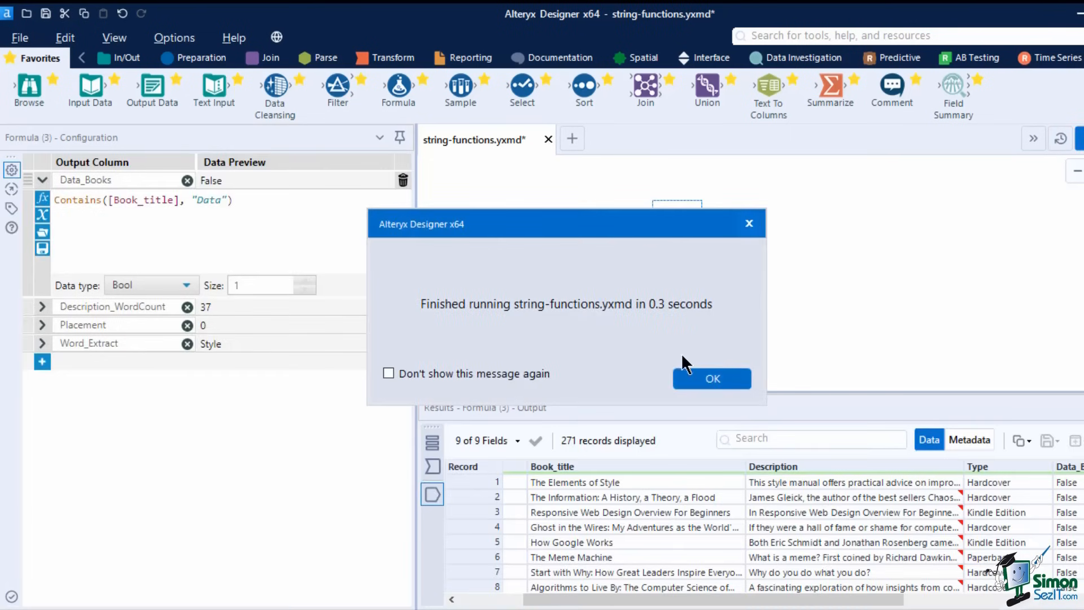
{"action": "left_click", "coordinate": [709, 378]}
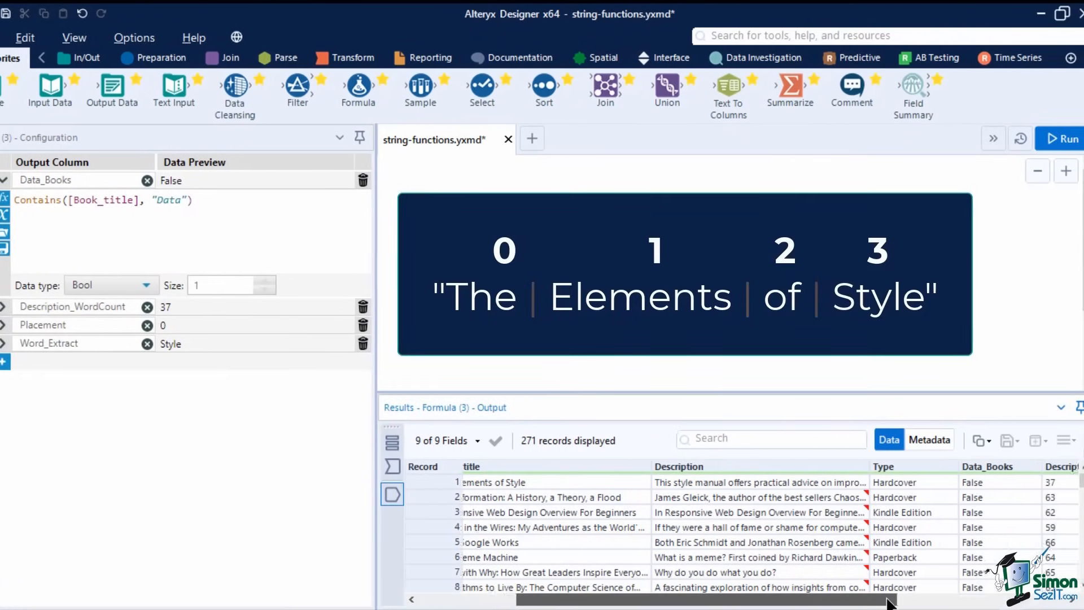
{"action": "left_click_drag", "start_coordinate": [1022, 600], "coordinate": [1056, 600]}
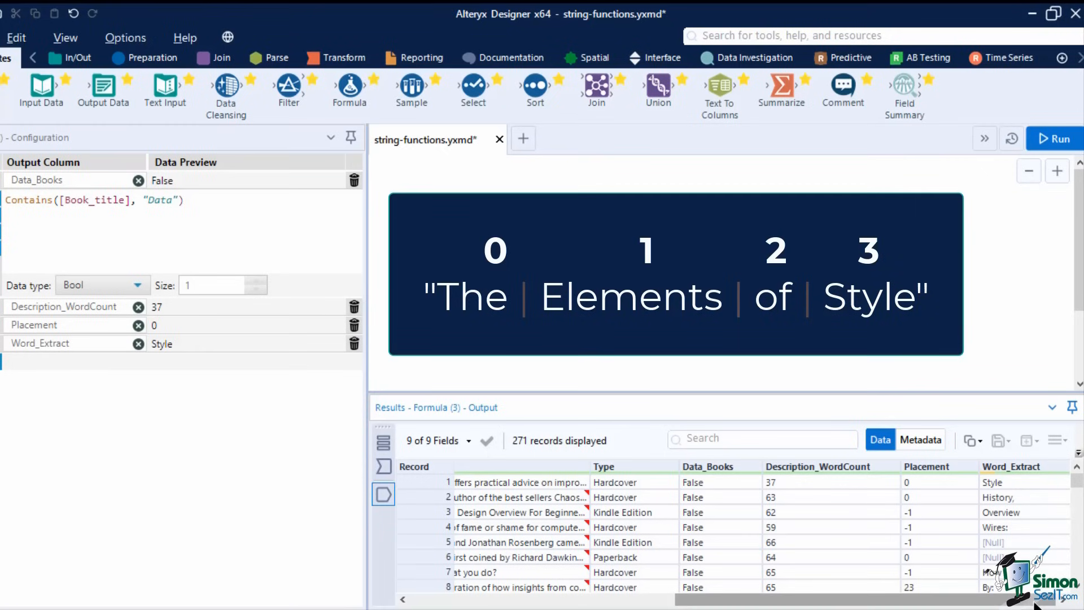
{"action": "left_click_drag", "start_coordinate": [1035, 601], "coordinate": [842, 600]}
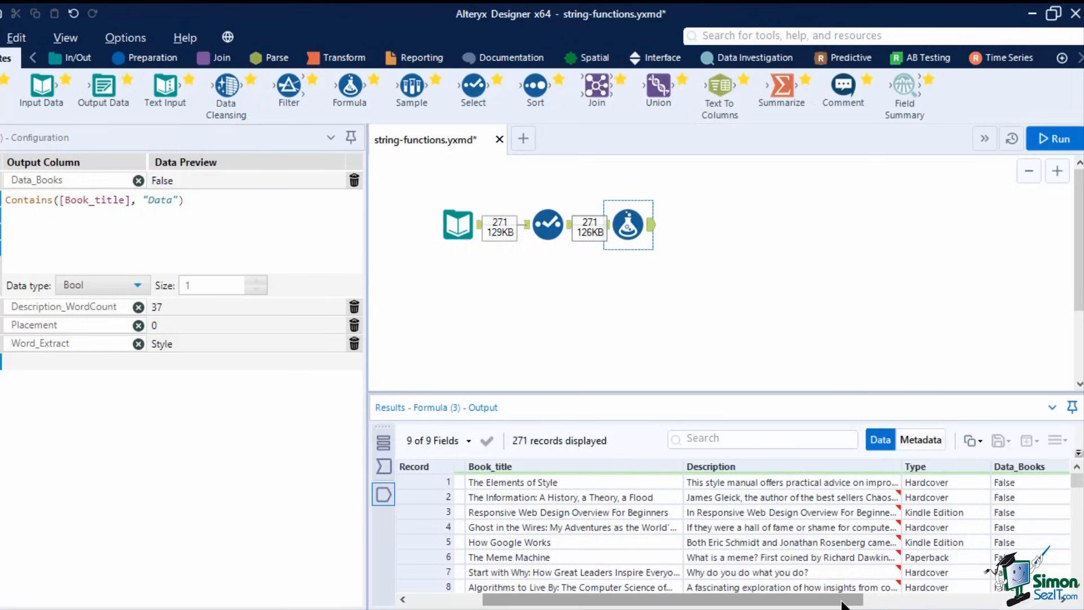
{"action": "scroll", "coordinate": [843, 593], "scroll_direction": "down", "scroll_amount": 1}
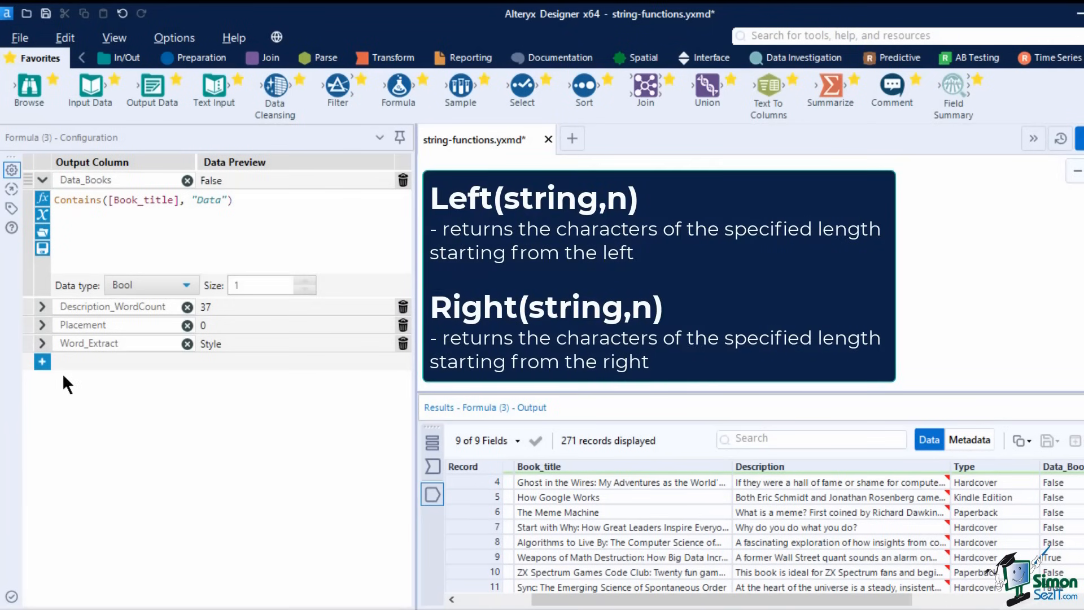
- Add a new output column named Left_Word to the Formula tool
{"action": "left_click", "coordinate": [43, 362]}
{"action": "left_click", "coordinate": [79, 360]}
{"action": "left_click", "coordinate": [75, 379]}
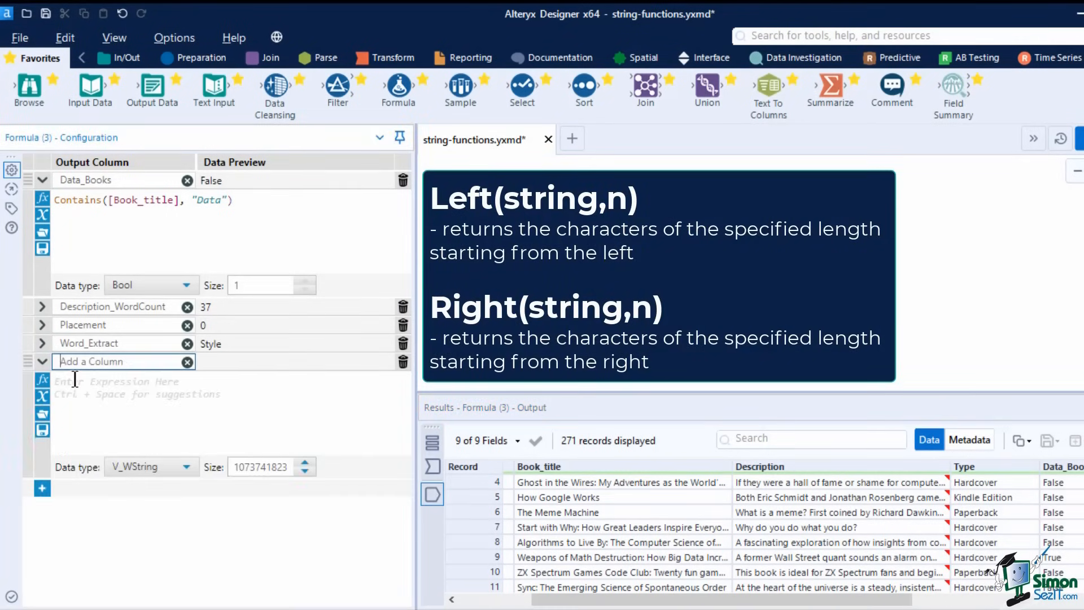
{"action": "type", "text": "Left_Word"}
- Set the Left_Word expression to Left([Description], 10)
{"action": "left_click", "coordinate": [75, 378]}
{"action": "type", "text": "left"}
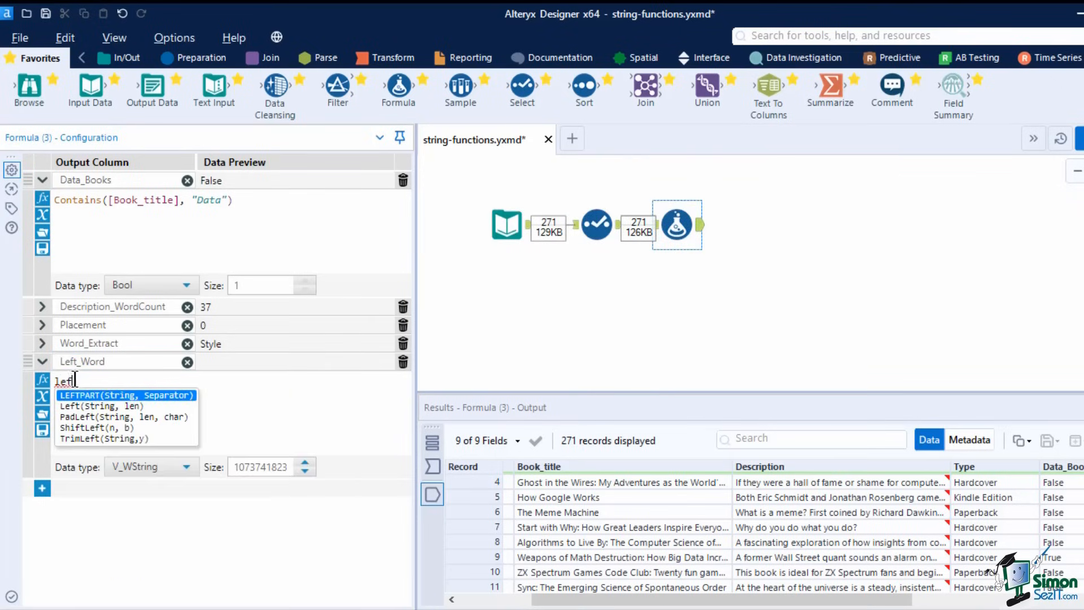
{"action": "double_click", "coordinate": [82, 405]}
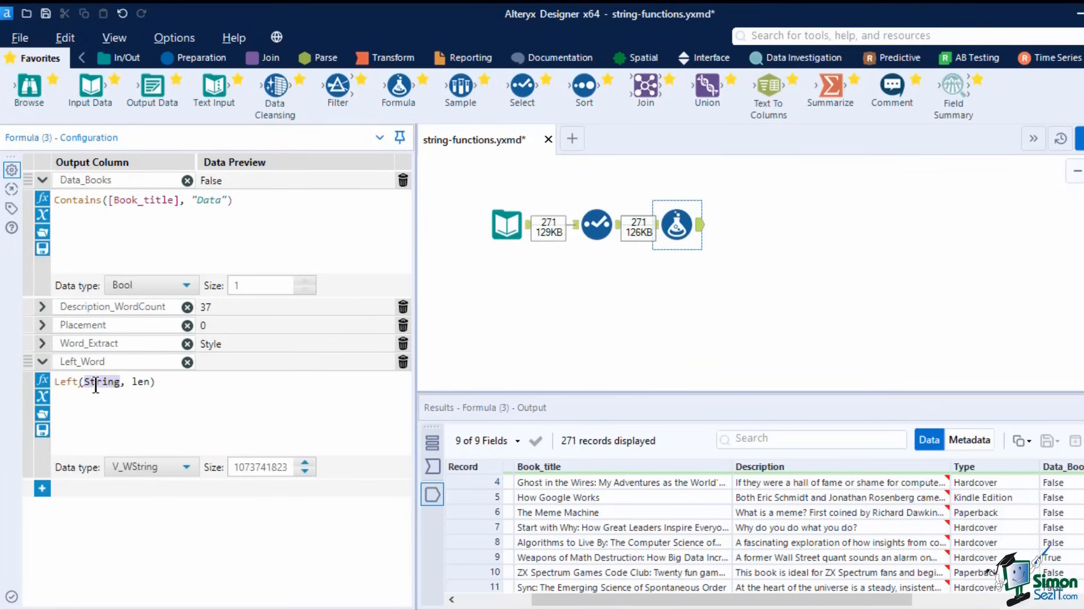
{"action": "type", "text": "Des"}
{"action": "left_click", "coordinate": [106, 397]}
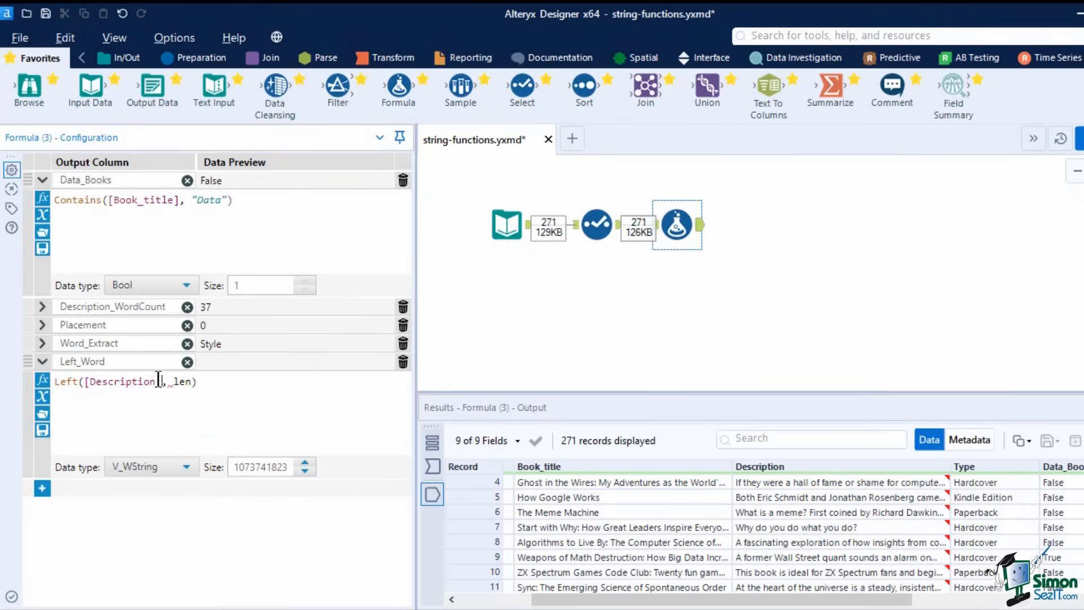
{"action": "left_click_drag", "start_coordinate": [173, 381], "coordinate": [186, 382]}
{"action": "type", "text": "10"}
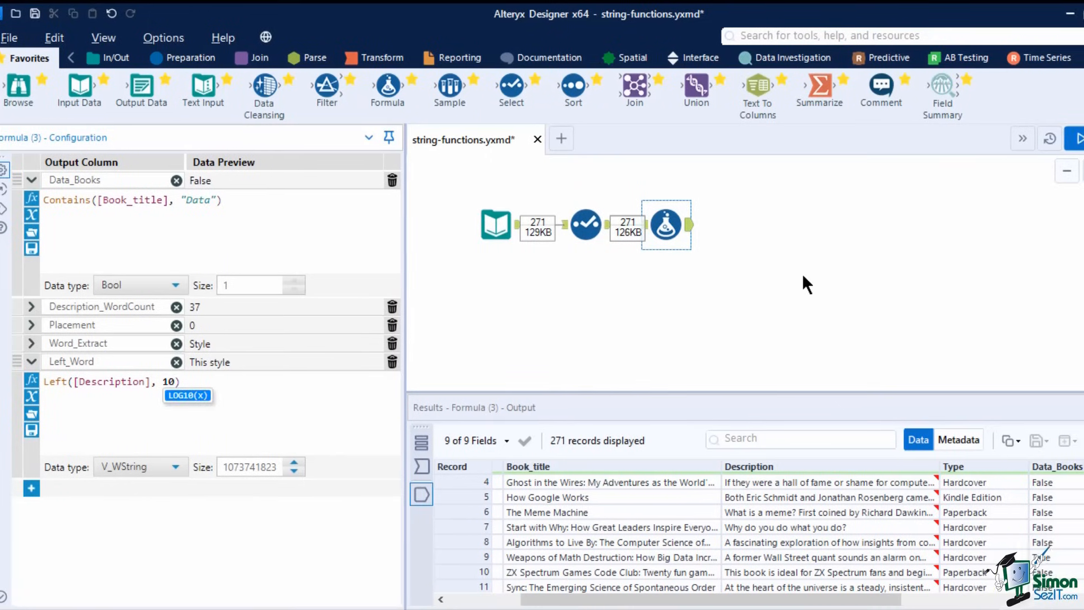
- Run the workflow and review the Left_Word values in the results
{"action": "key", "text": "ctrl+r"}
{"action": "left_click", "coordinate": [661, 377]}
{"action": "left_click_drag", "start_coordinate": [654, 599], "coordinate": [1061, 602]}
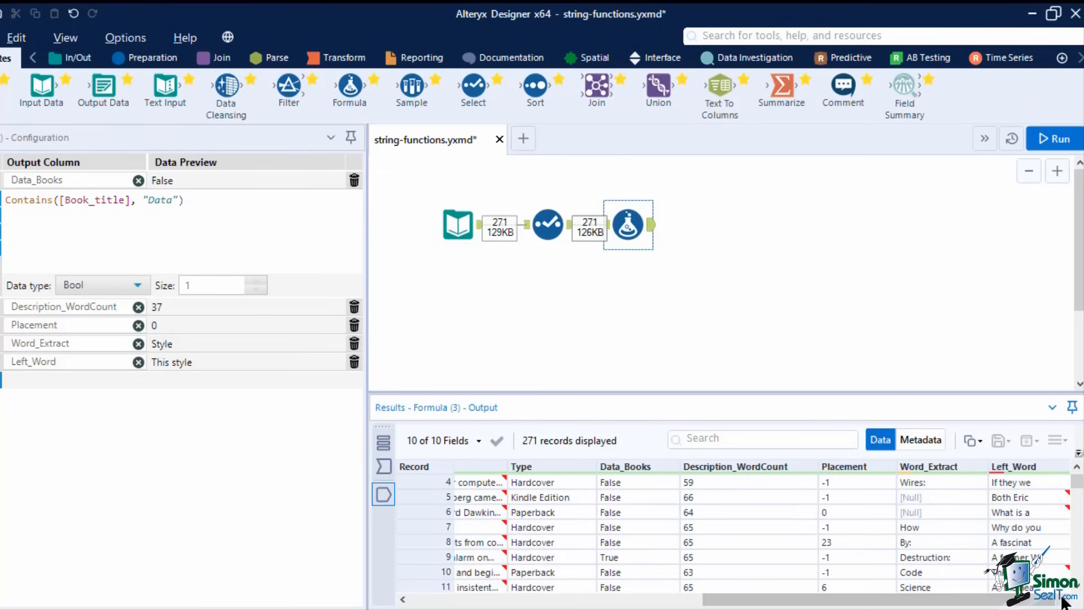
{"action": "scroll", "coordinate": [1056, 601], "scroll_direction": "down", "scroll_amount": 3}
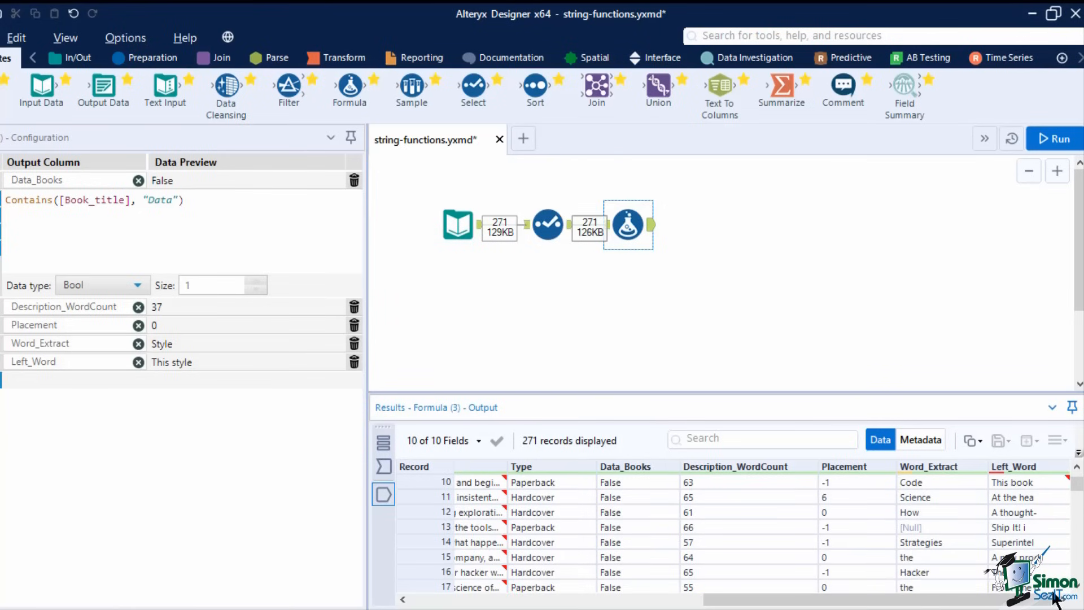
{"action": "scroll", "coordinate": [1054, 600], "scroll_direction": "down", "scroll_amount": 4}
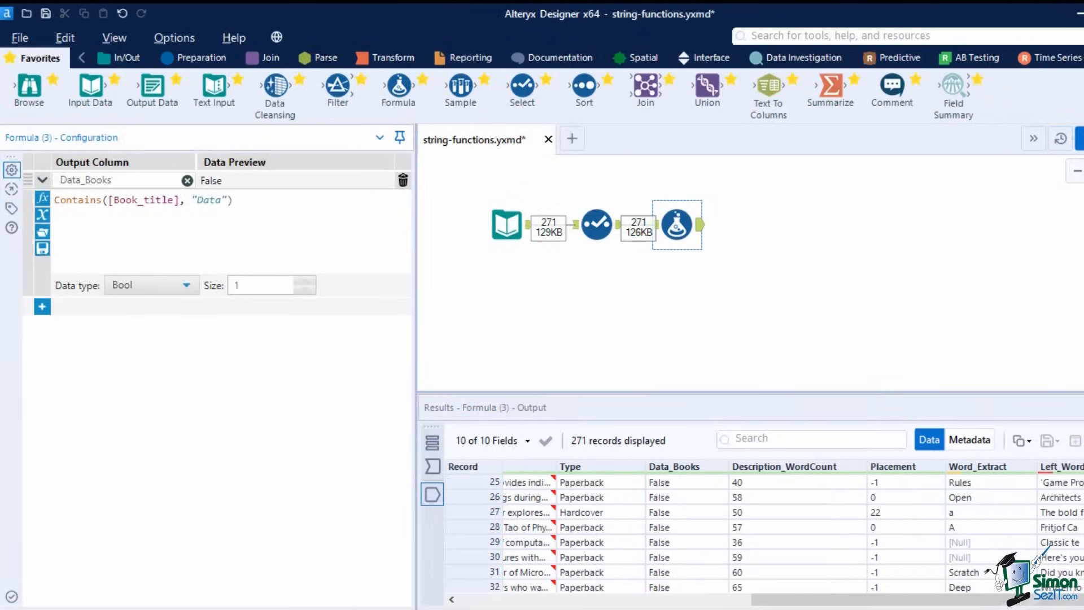
- Add a new output column named Description_Length to the Formula tool
{"action": "left_click", "coordinate": [43, 307]}
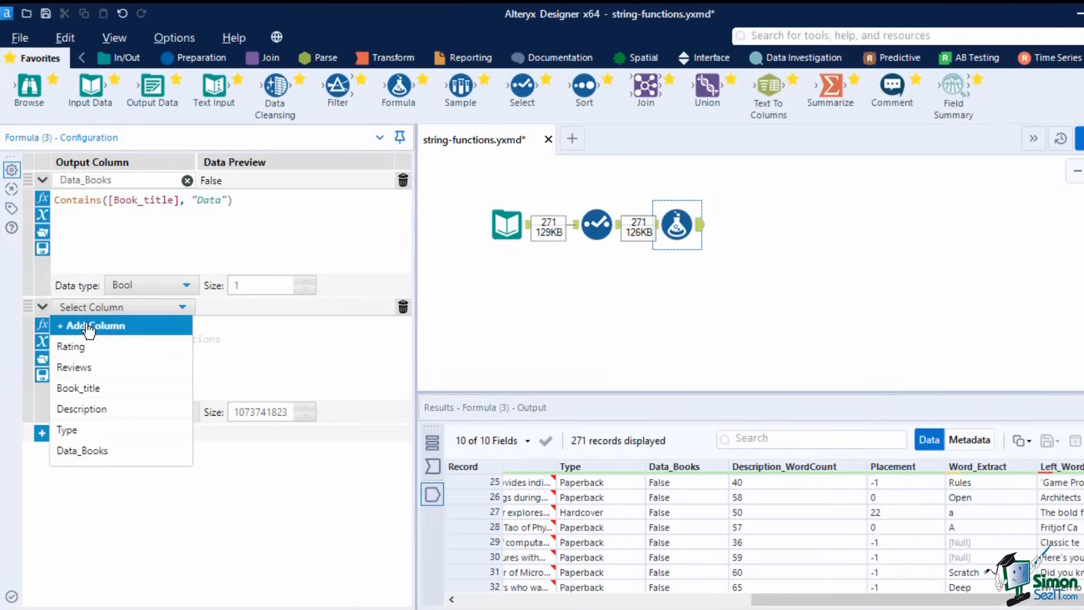
{"action": "left_click", "coordinate": [85, 322]}
{"action": "type", "text": "Description_Length"}
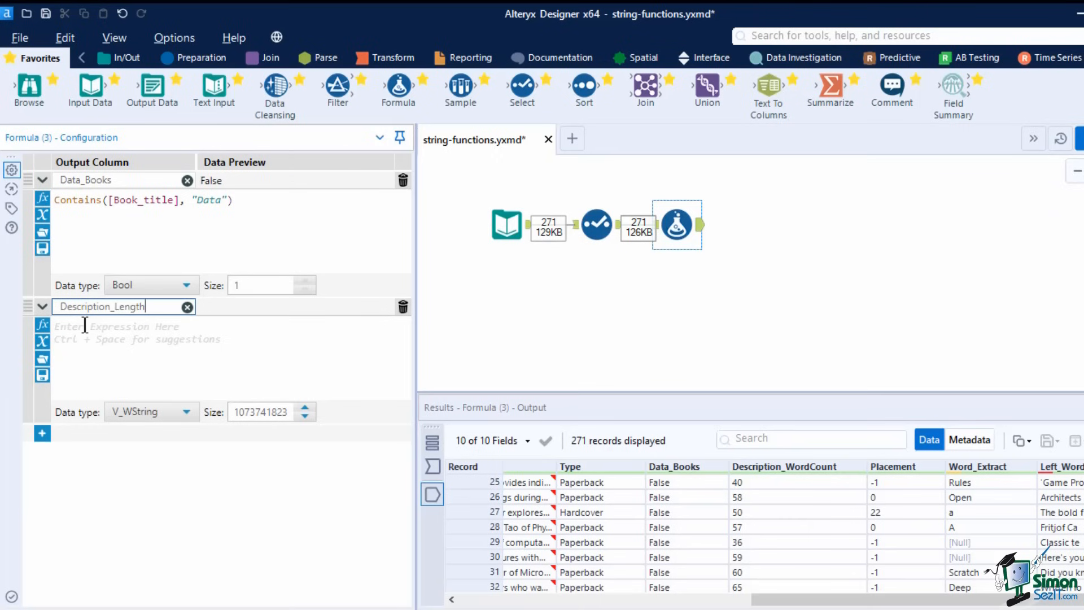
- Set the Description_Length expression to the Length function applied to the Description field
{"action": "key", "text": "Tab"}
{"action": "type", "text": "Len"}
{"action": "key", "text": "Return"}
{"action": "type", "text": "De"}
{"action": "type", "text": "s"}
{"action": "left_click", "coordinate": [108, 342]}
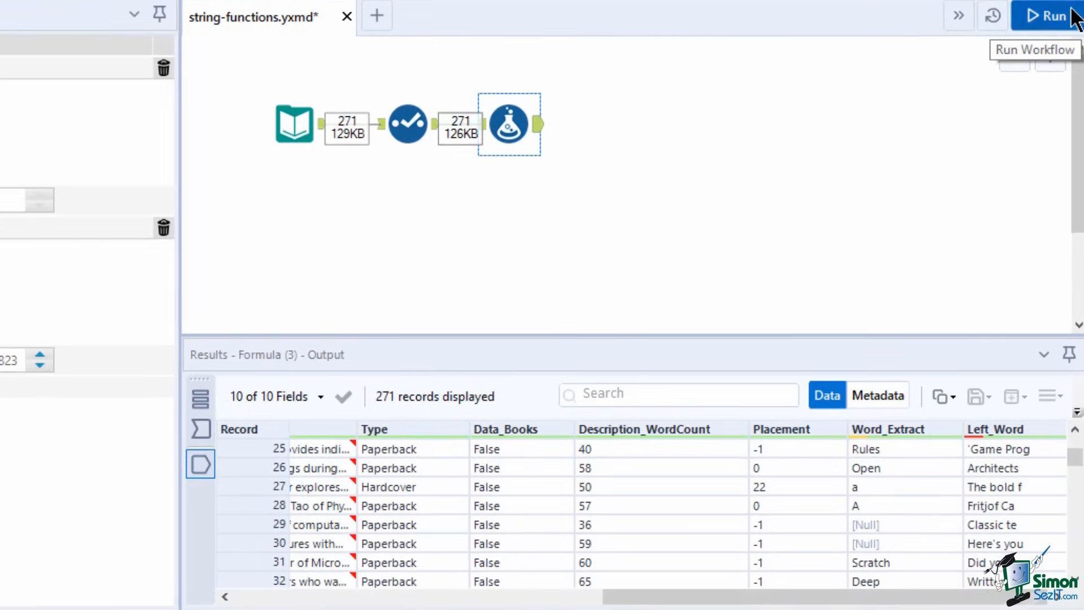
- Run the workflow and review the Description_Length values across the result records
{"action": "left_click", "coordinate": [1079, 138]}
{"action": "left_click", "coordinate": [570, 322]}
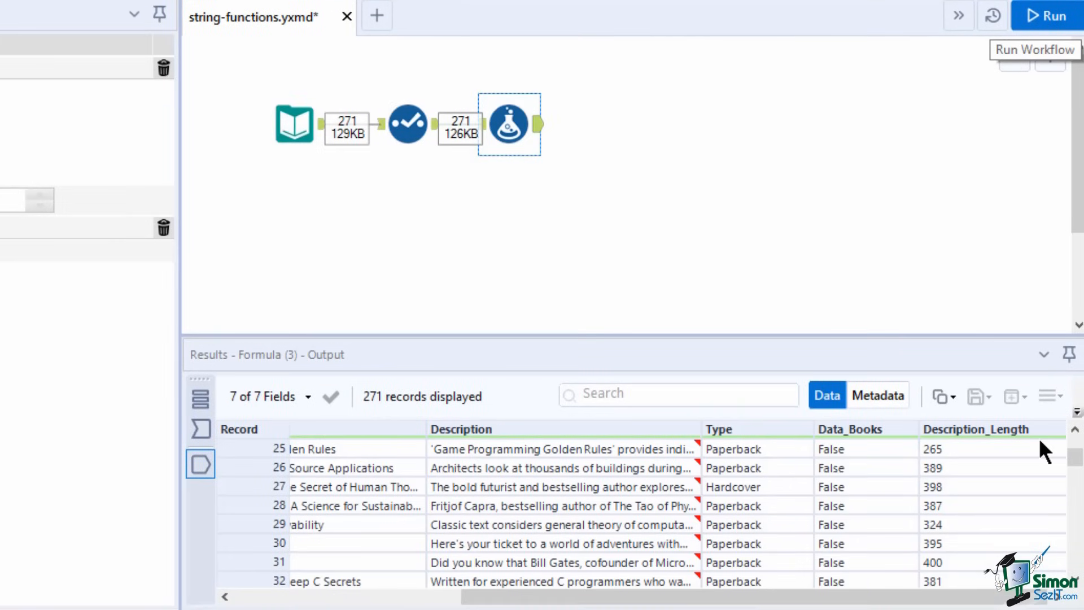
{"action": "scroll", "coordinate": [1041, 502], "scroll_direction": "down", "scroll_amount": 11}
{"action": "scroll", "coordinate": [1042, 502], "scroll_direction": "up", "scroll_amount": 19}
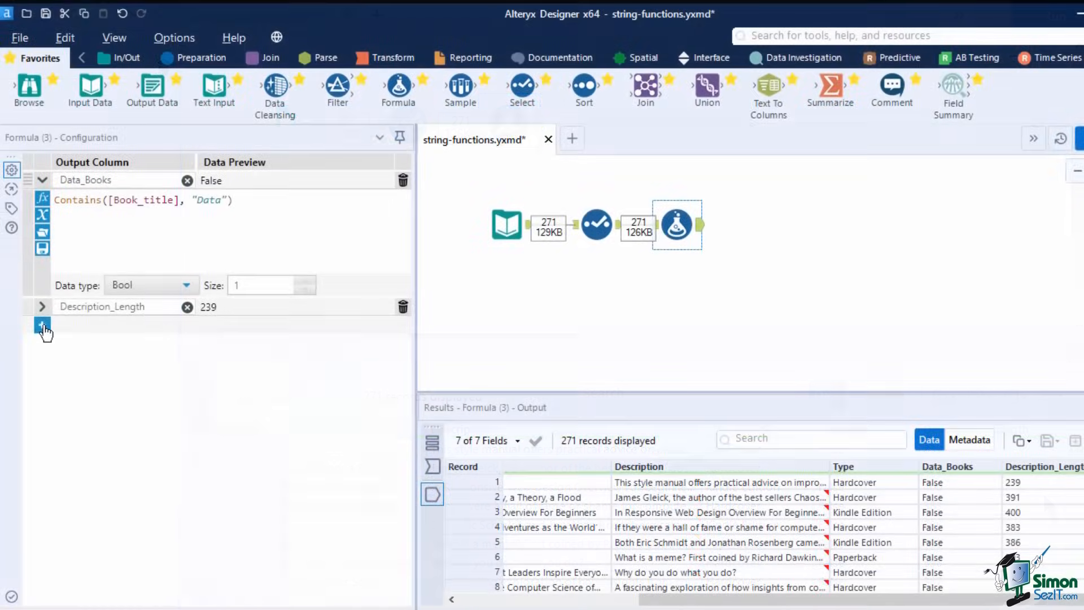
- Add the existing Book_title column as a formula output with the expression Uppercase([Book_title])
{"action": "left_click", "coordinate": [41, 328]}
{"action": "left_click", "coordinate": [97, 312]}
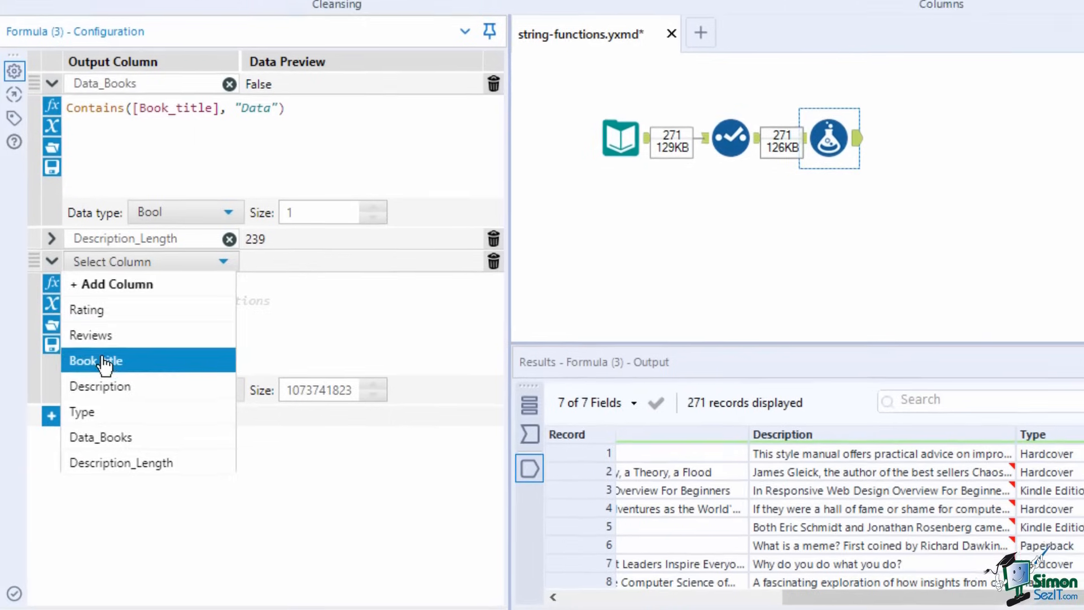
{"action": "left_click", "coordinate": [101, 364]}
{"action": "type", "text": "Upper"}
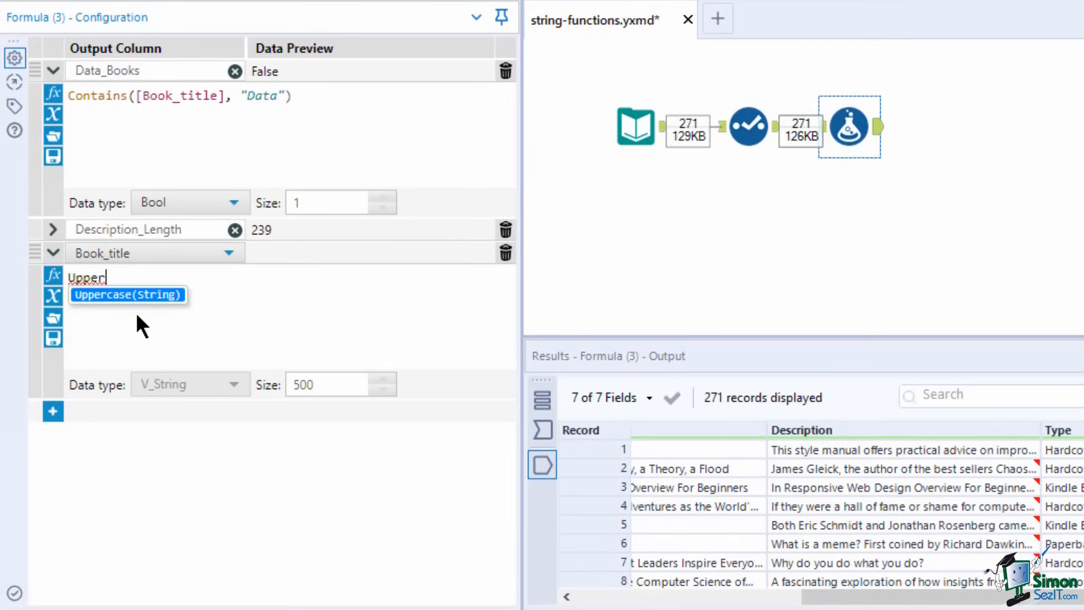
{"action": "left_click", "coordinate": [164, 295]}
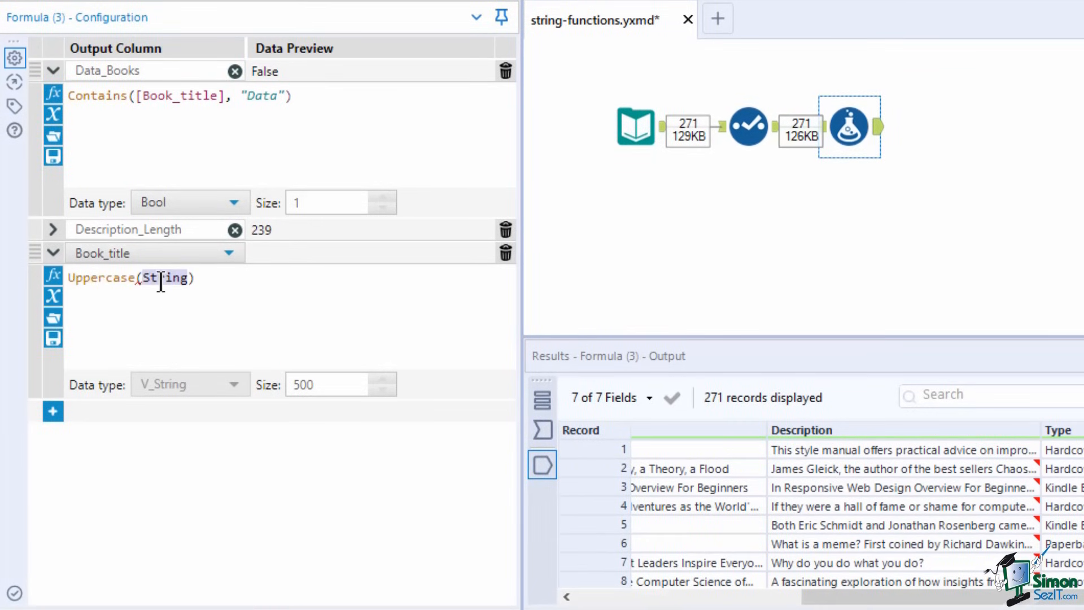
{"action": "type", "text": "Book"}
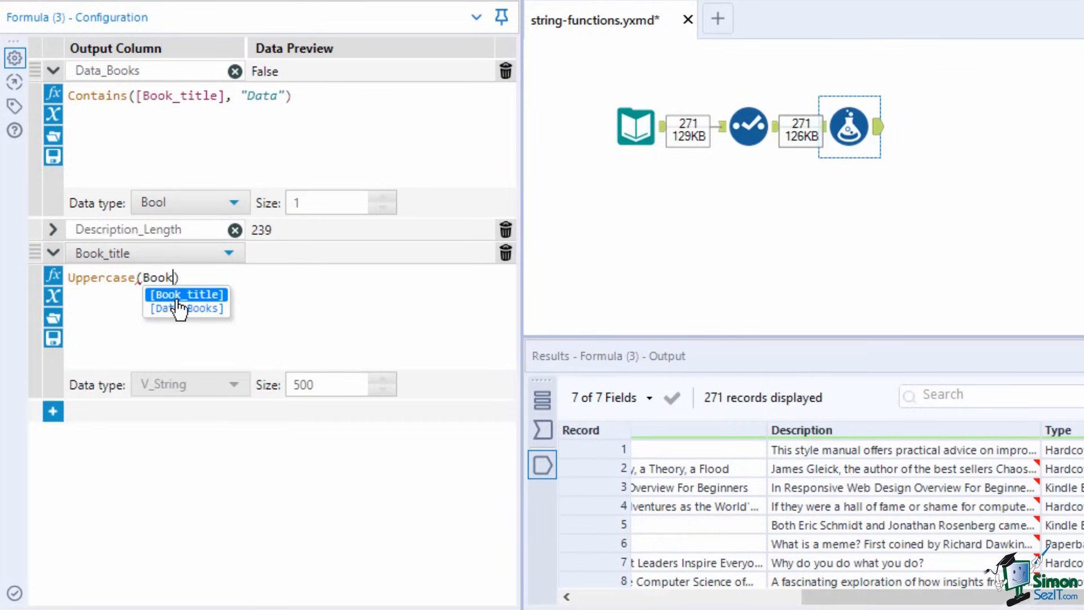
{"action": "left_click", "coordinate": [178, 300]}
- Change the function in the Book_title expression to Lowercase, and replace that with Titlecase([Book_title])
{"action": "left_click_drag", "start_coordinate": [107, 280], "coordinate": [68, 279]}
{"action": "type", "text": "Lower"}
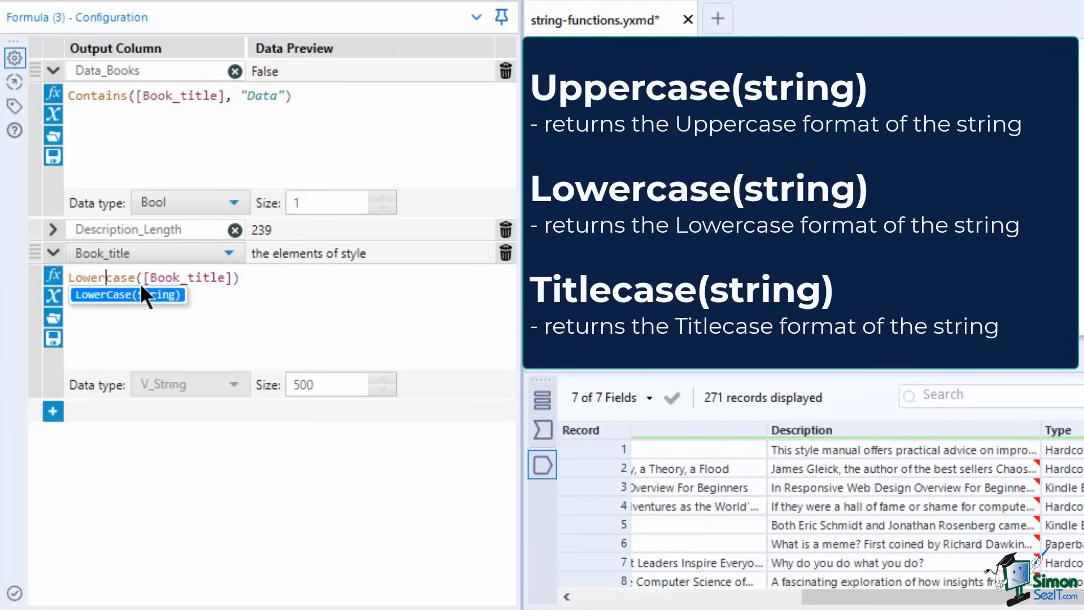
{"action": "left_click_drag", "start_coordinate": [106, 277], "coordinate": [67, 278]}
{"action": "type", "text": "Titl"}
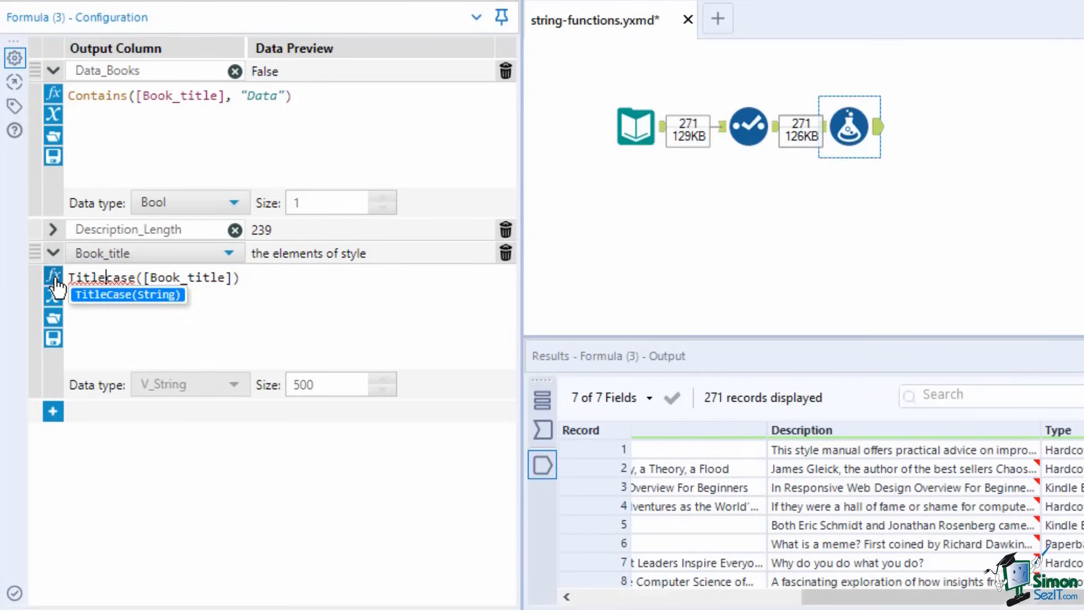
{"action": "type", "text": "e"}
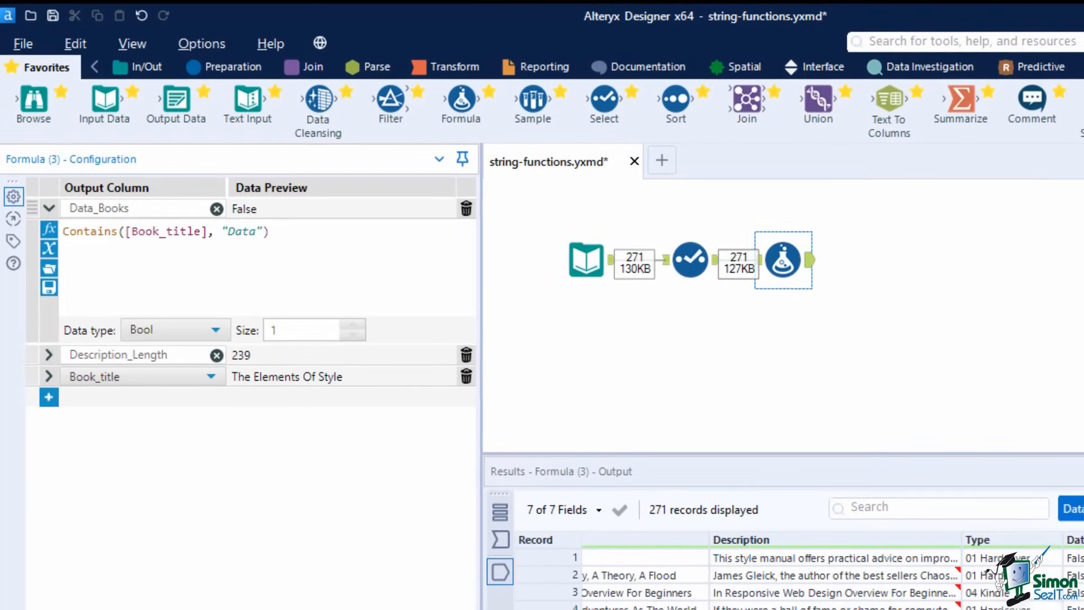
- Add the existing Type column as a formula output and start its expression with a function beginning with Re
{"action": "left_click", "coordinate": [59, 399]}
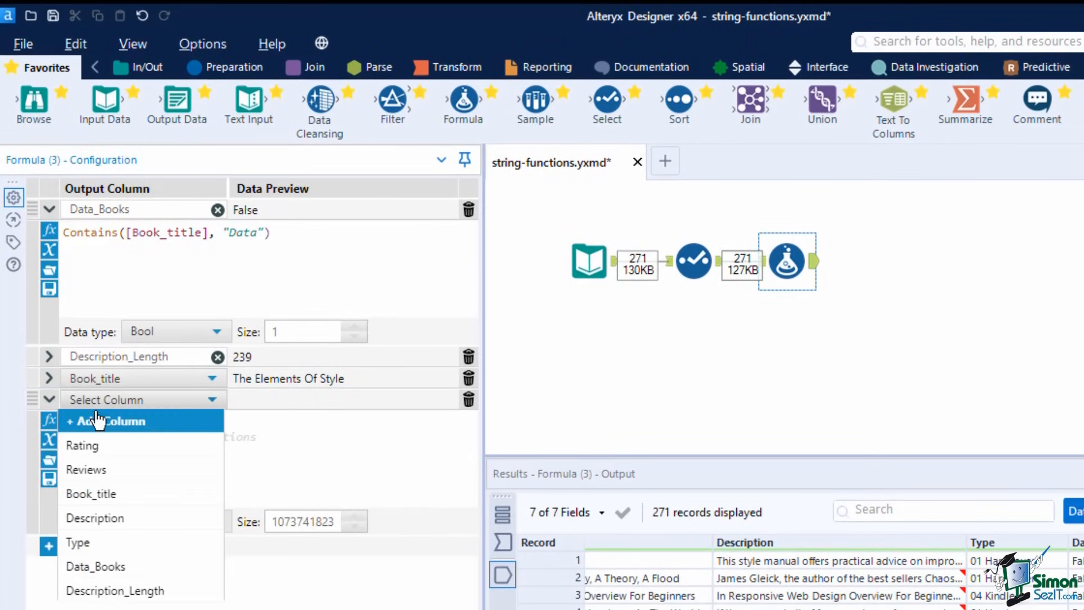
{"action": "left_click", "coordinate": [85, 542]}
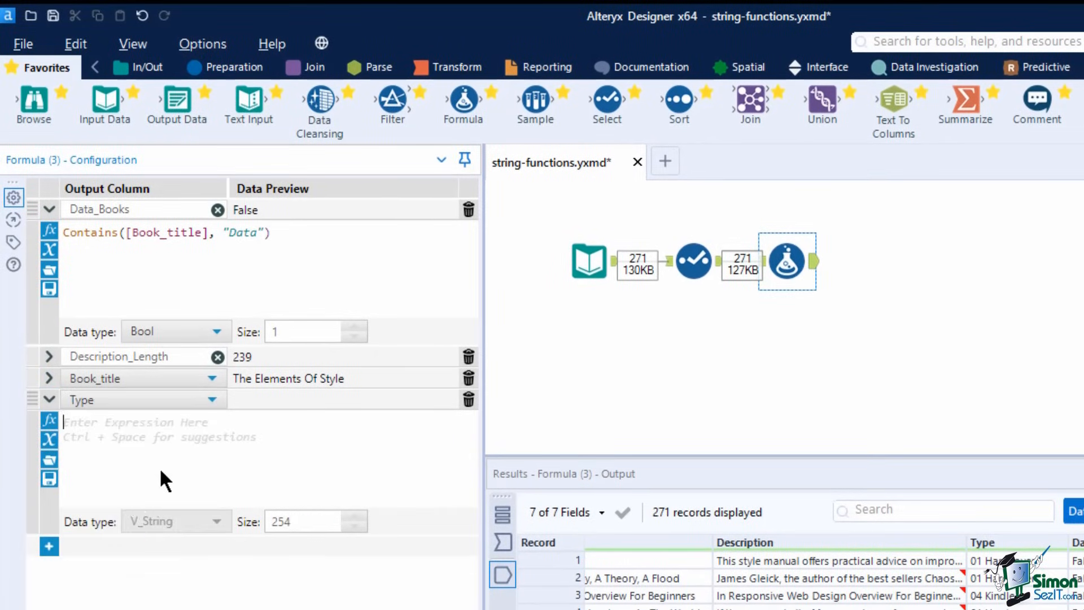
{"action": "left_click", "coordinate": [160, 471]}
{"action": "type", "text": "Re"}
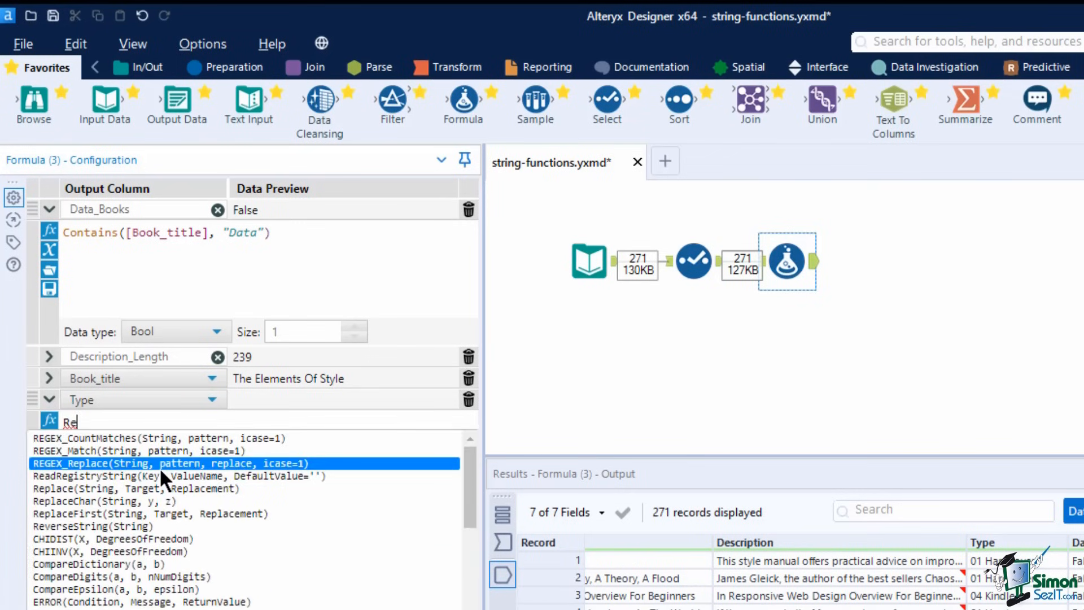
- Insert the Replace function in the Type column's expression and set [Type] as its string argument
{"action": "type", "text": "p"}
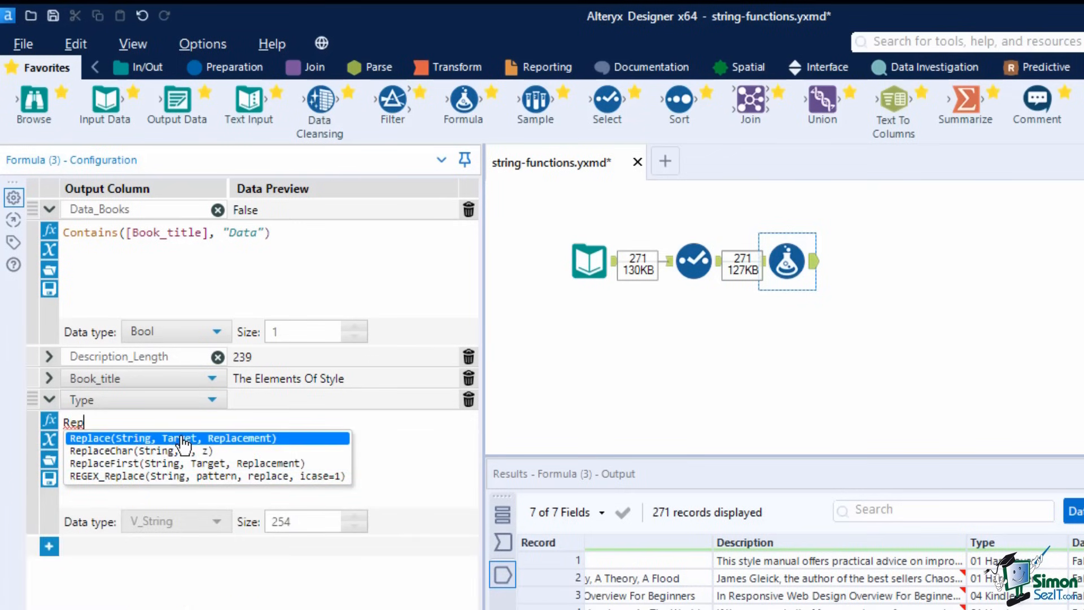
{"action": "left_click", "coordinate": [182, 438]}
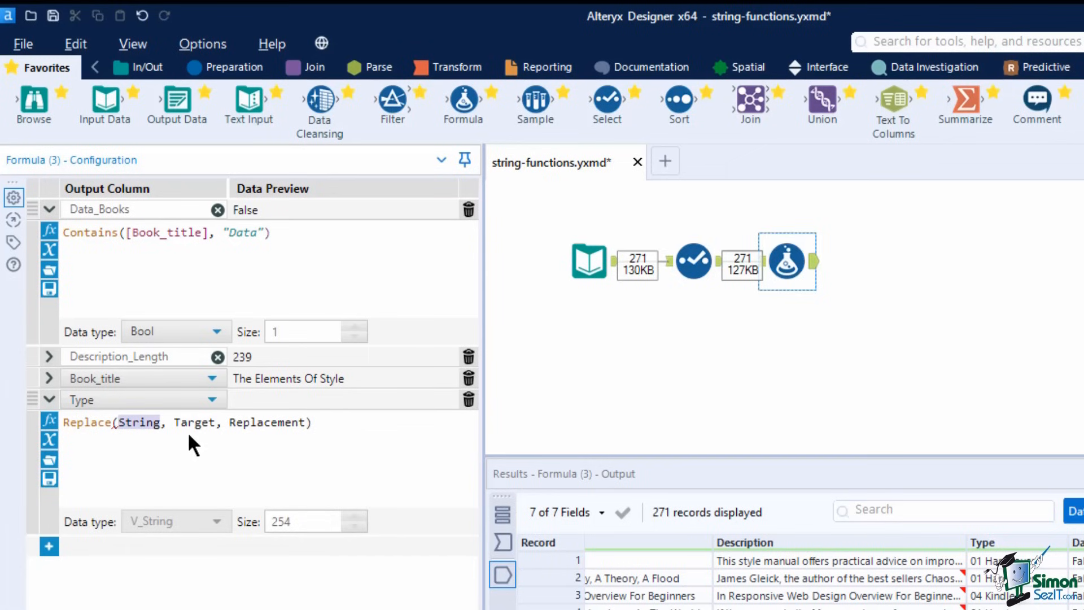
{"action": "double_click", "coordinate": [184, 429]}
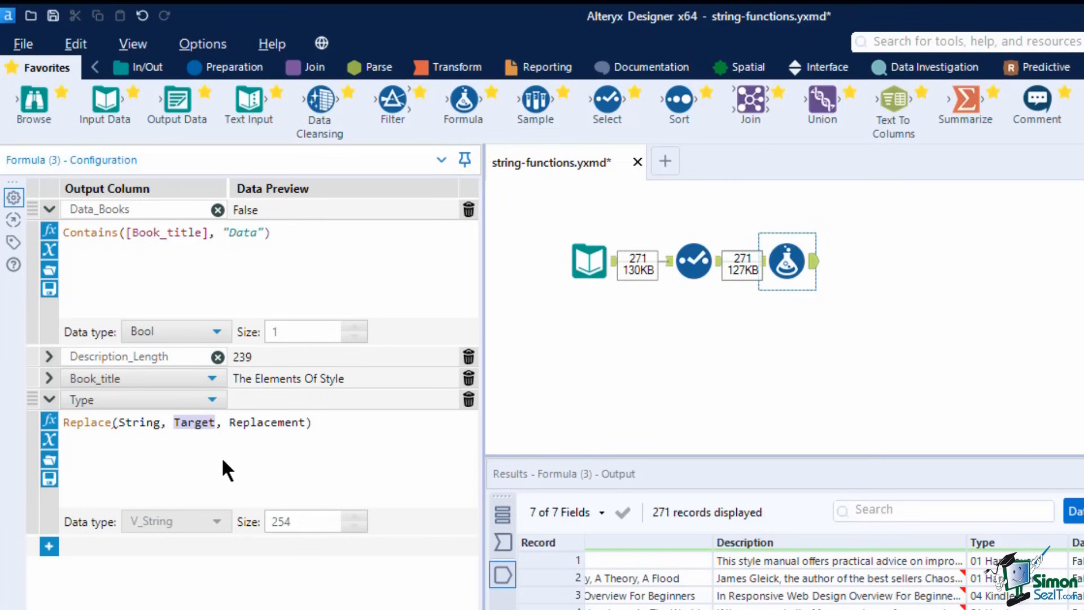
{"action": "double_click", "coordinate": [261, 422]}
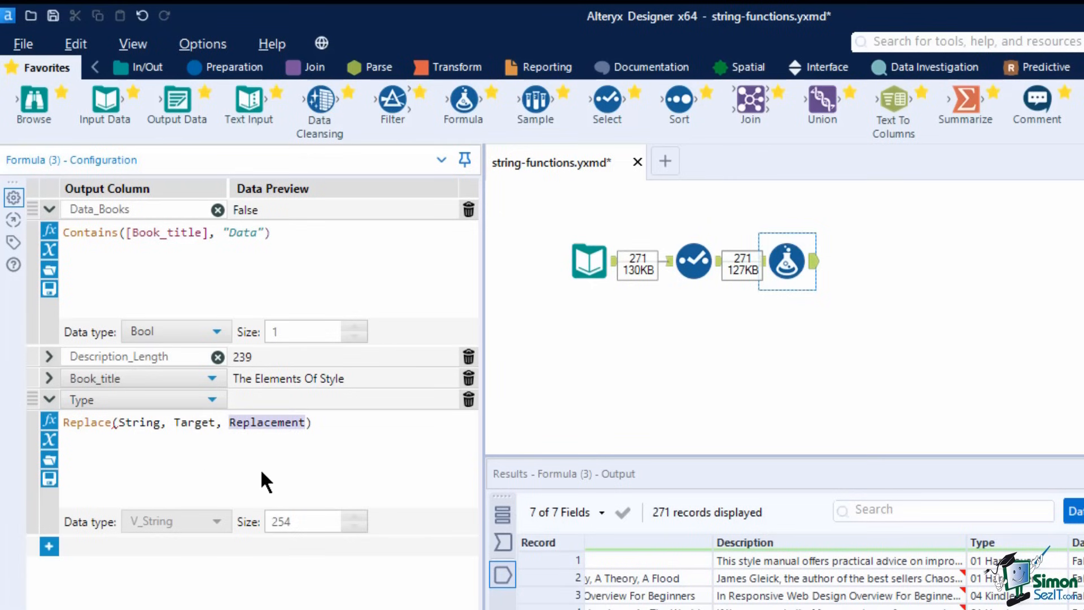
{"action": "double_click", "coordinate": [148, 424]}
{"action": "type", "text": "Ty"}
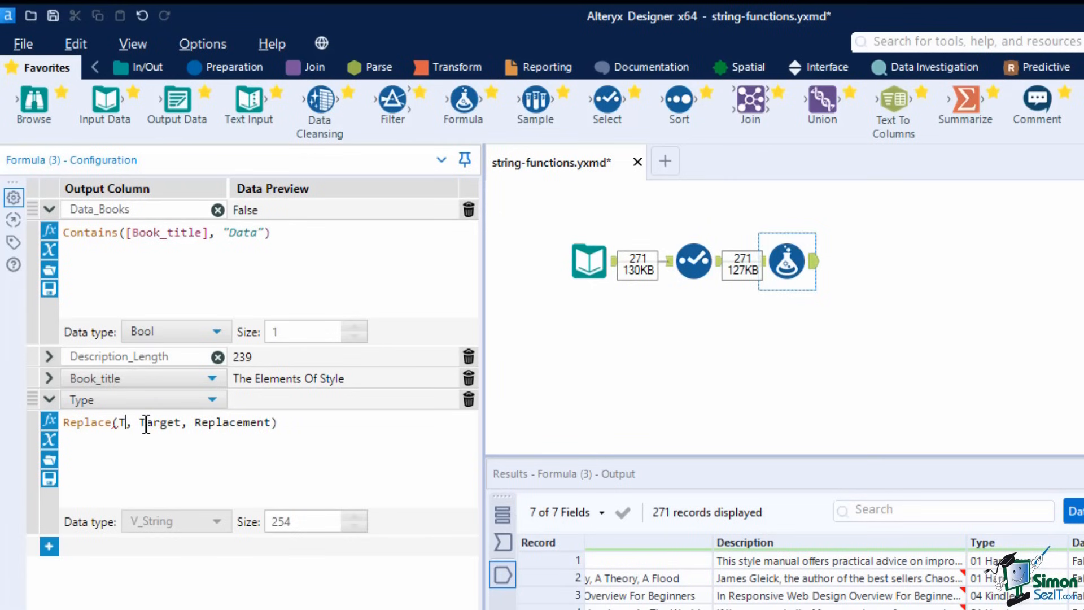
{"action": "double_click", "coordinate": [143, 476]}
- Fill the Target and Replacement arguments of the Type column's Replace expression with quoted characters
{"action": "double_click", "coordinate": [182, 424]}
{"action": "type", "text": "\" \""}
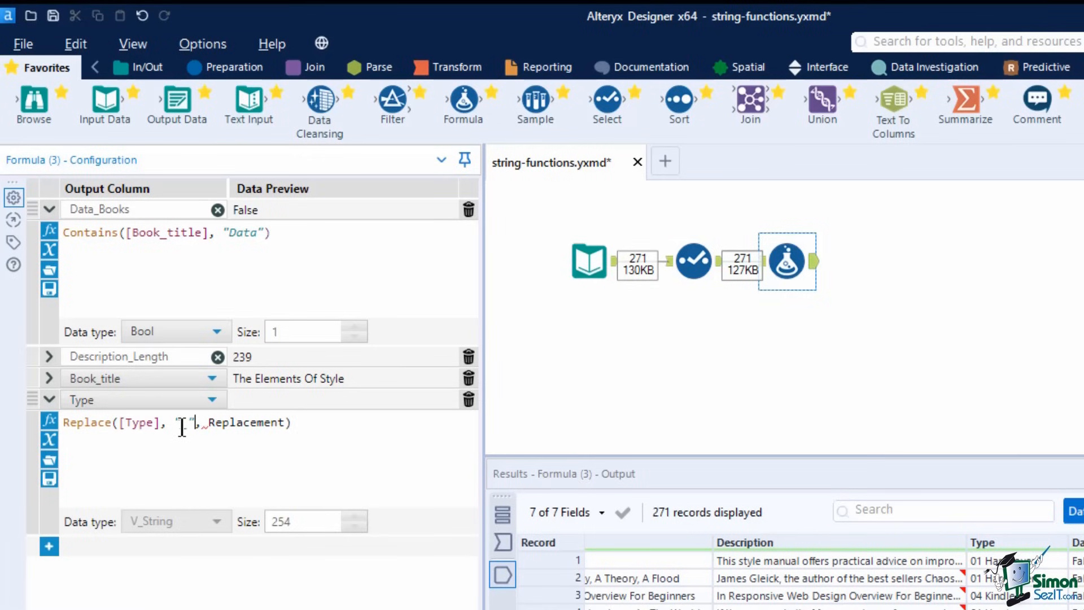
{"action": "double_click", "coordinate": [250, 425]}
{"action": "type", "text": "\" \""}
- Run the workflow and look through the Type values in the Formula output
{"action": "key", "text": "ctrl+r"}
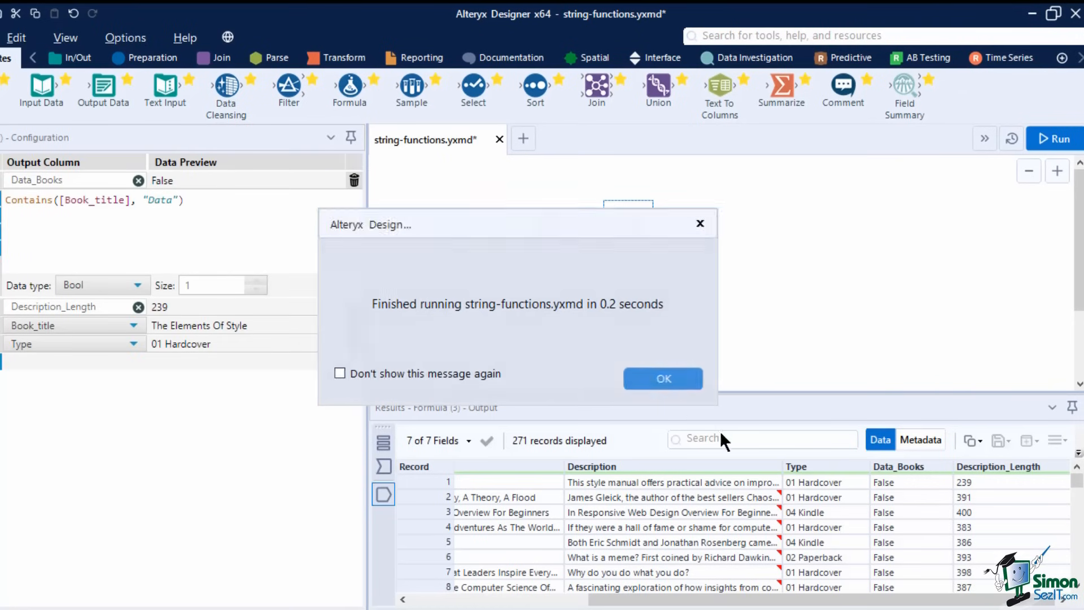
{"action": "left_click", "coordinate": [660, 379]}
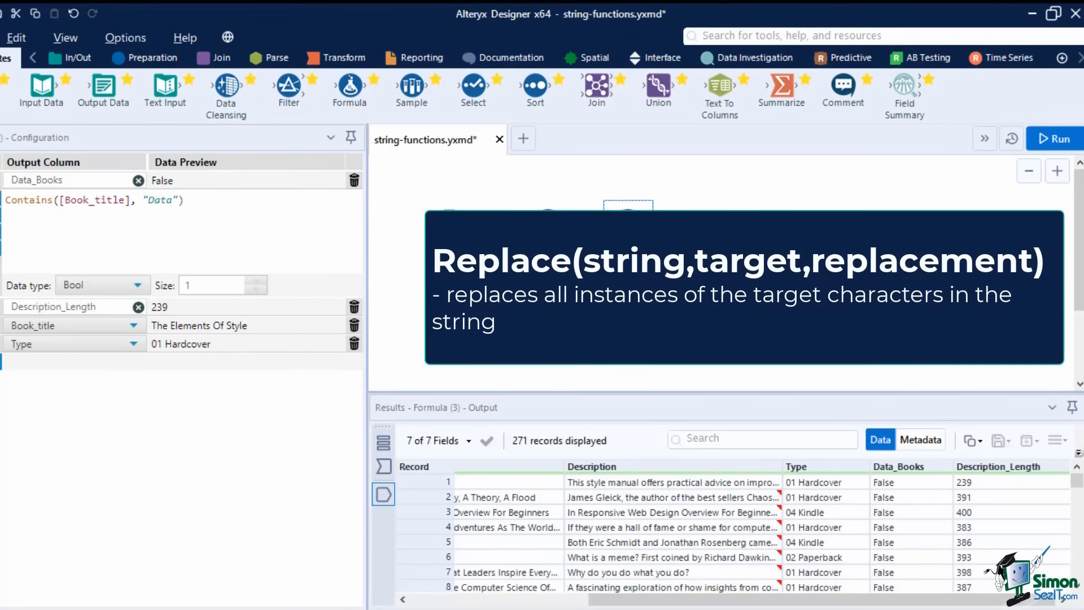
{"action": "scroll", "coordinate": [854, 551], "scroll_direction": "down", "scroll_amount": 4}
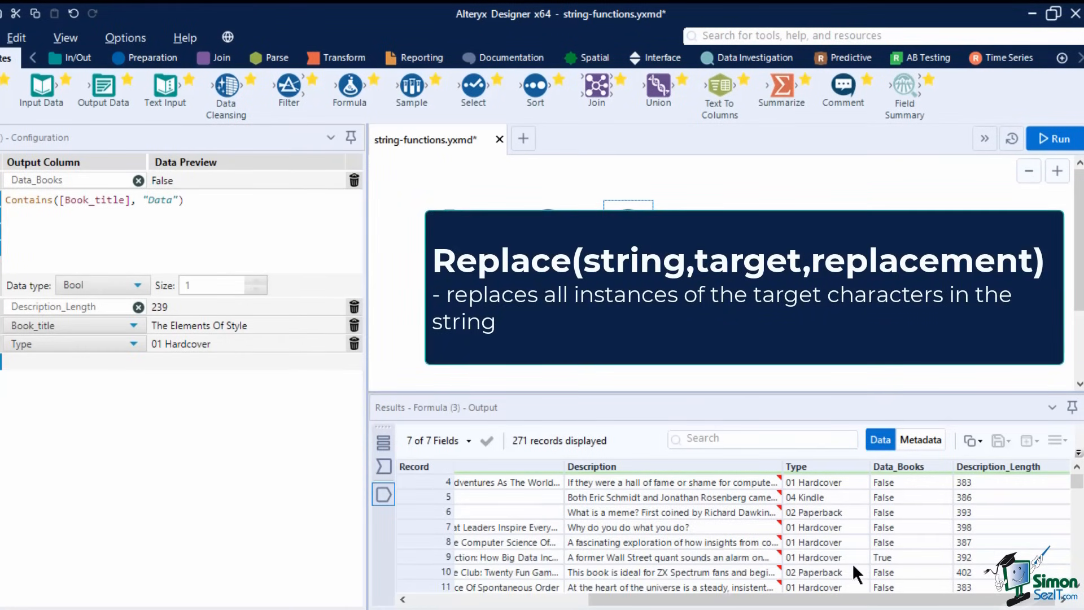
- Add a Reverse_Title column to the Formula tool with the expression ReverseString([Book_title])
{"action": "left_click", "coordinate": [42, 363]}
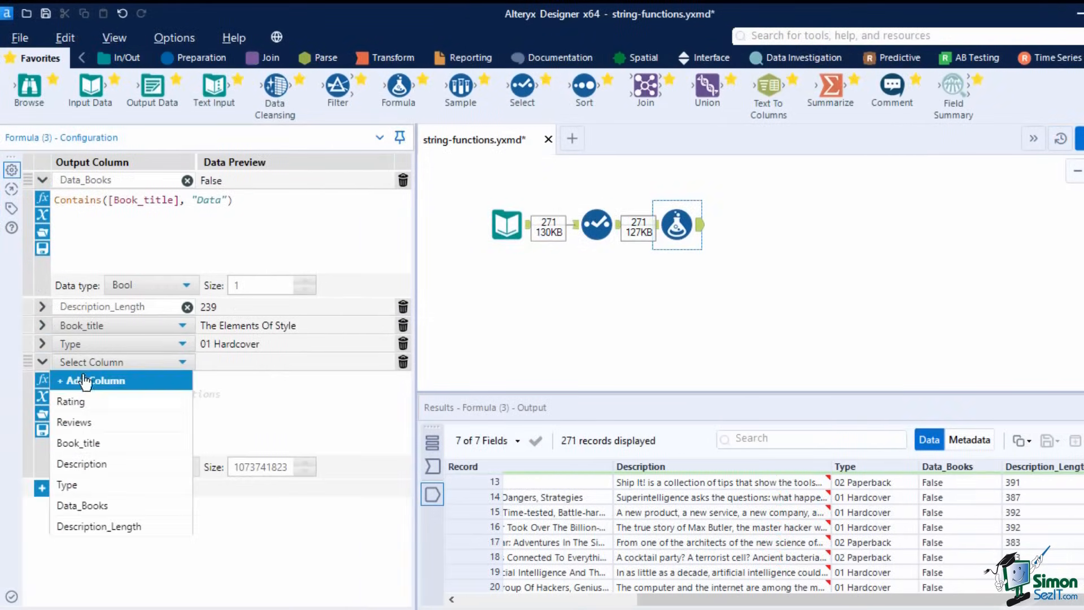
{"action": "left_click", "coordinate": [85, 379]}
{"action": "type", "text": "Reverse_Title"}
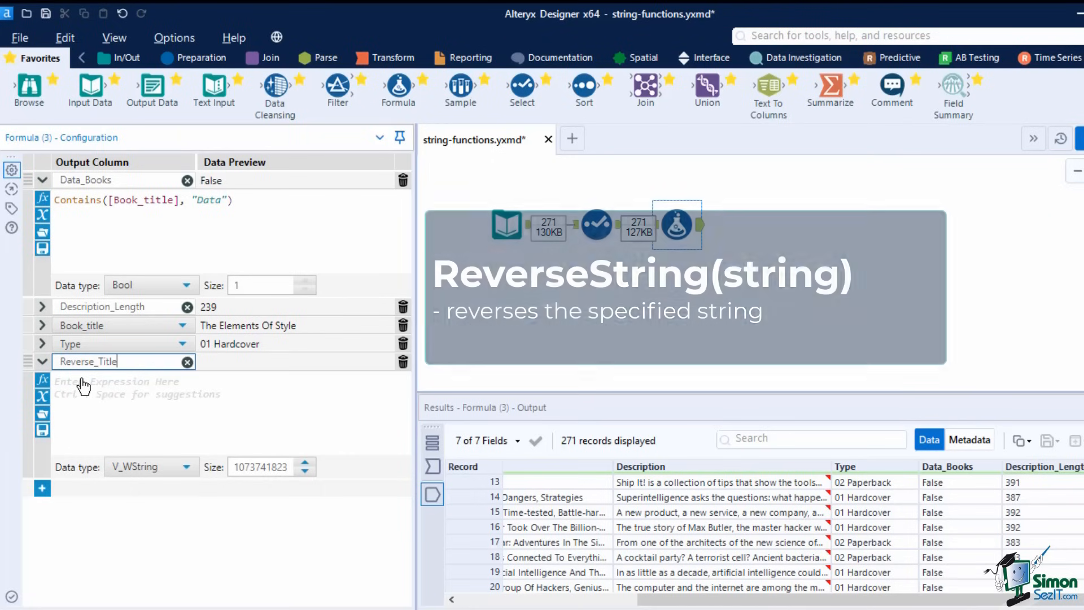
{"action": "left_click", "coordinate": [81, 381]}
{"action": "type", "text": "REver"}
{"action": "key", "text": "Return"}
{"action": "type", "text": "Boo"}
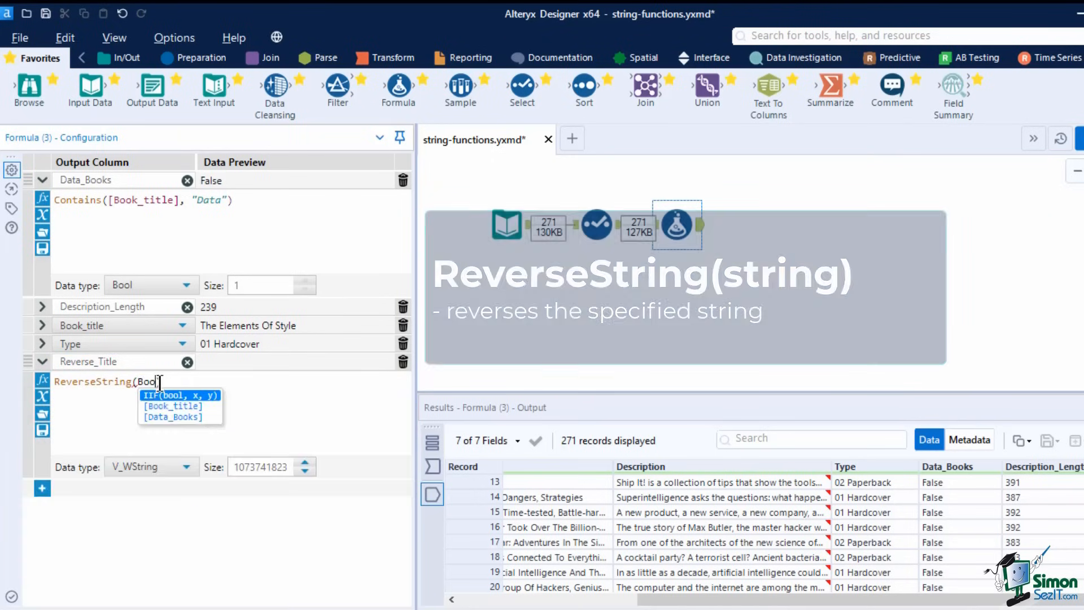
{"action": "double_click", "coordinate": [164, 404]}
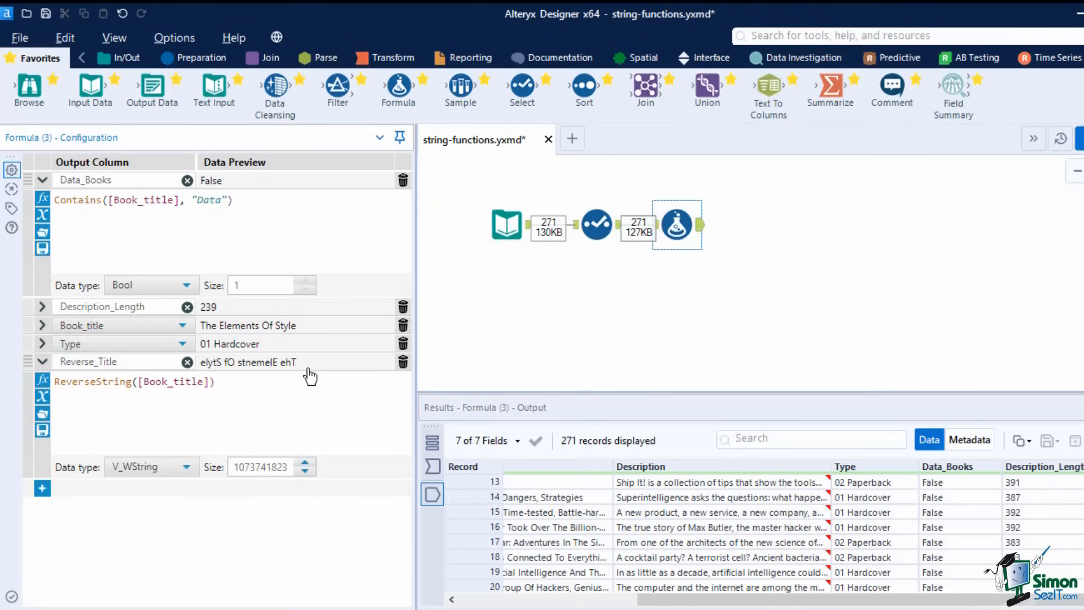
- Run the workflow and view the Reverse_Title column in the Formula output
{"action": "key", "text": "ctrl+r"}
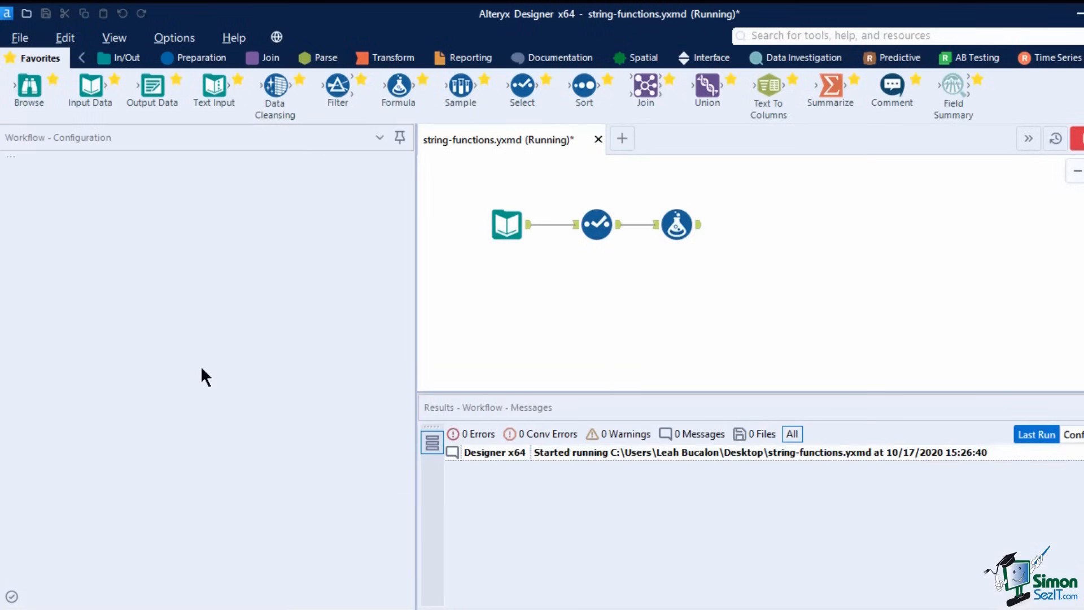
{"action": "left_click", "coordinate": [728, 378]}
{"action": "left_click_drag", "start_coordinate": [883, 601], "coordinate": [1016, 601]}
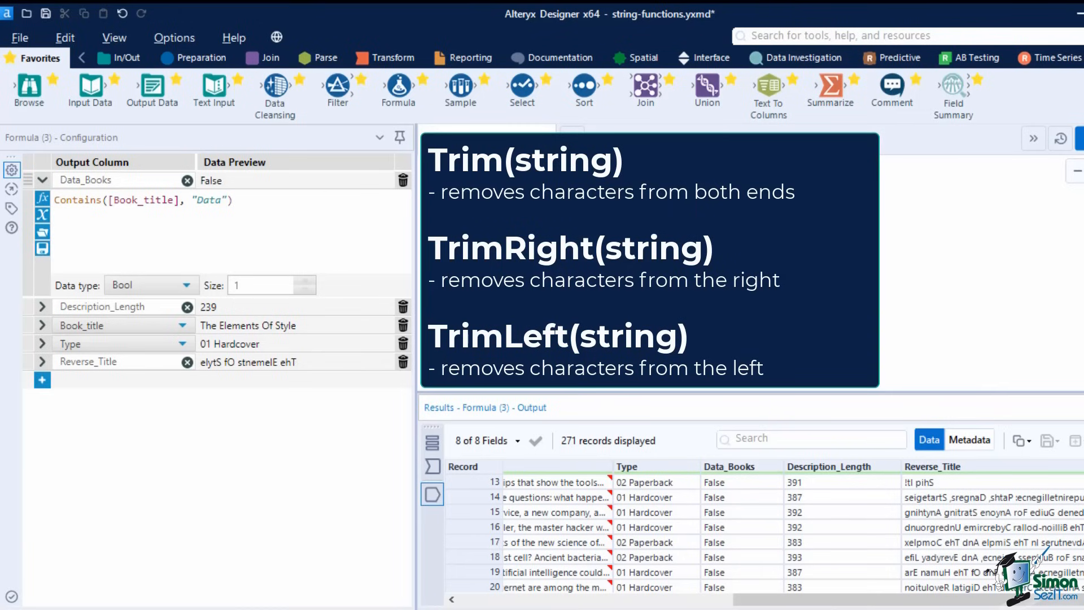
- Add an expression for the Description column that applies Trim to [Description], with quoted blanks as the characters to trim
{"action": "left_click", "coordinate": [41, 379]}
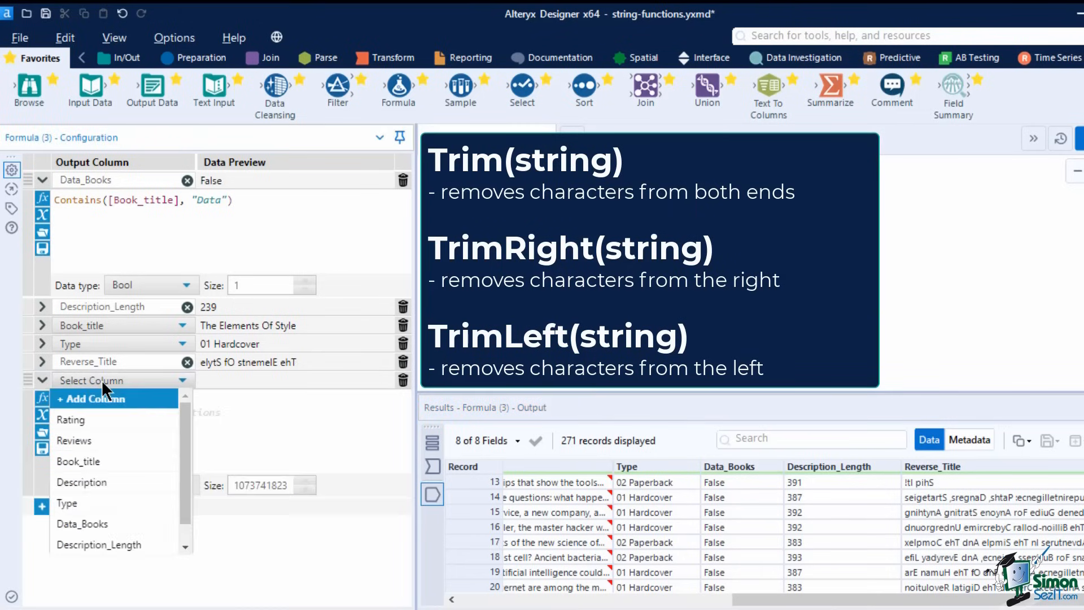
{"action": "left_click", "coordinate": [79, 480]}
{"action": "type", "text": "Trim"}
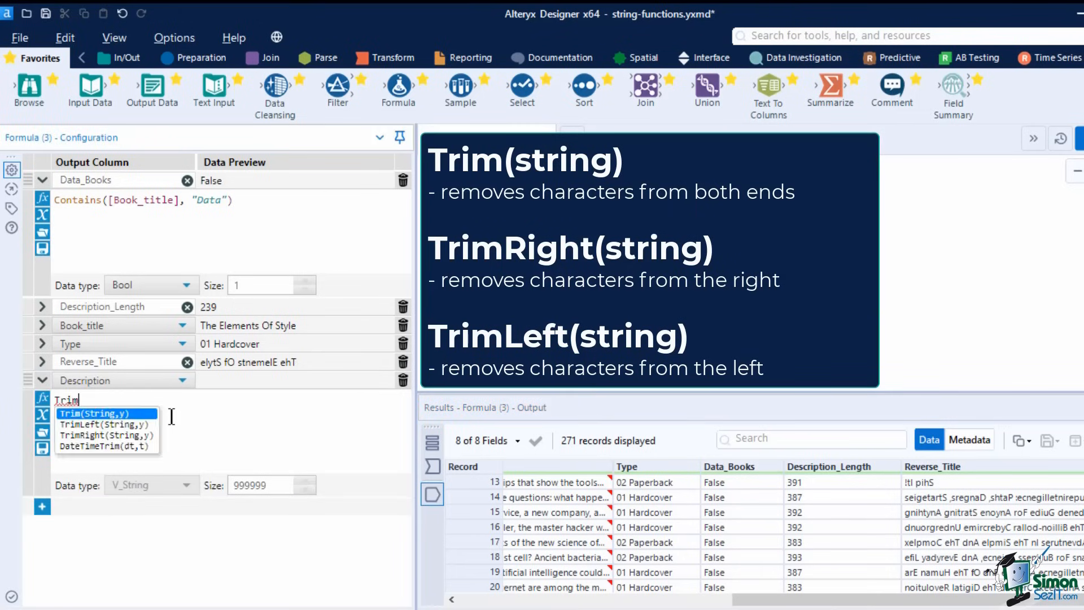
{"action": "left_click", "coordinate": [135, 414]}
{"action": "type", "text": "Dec"}
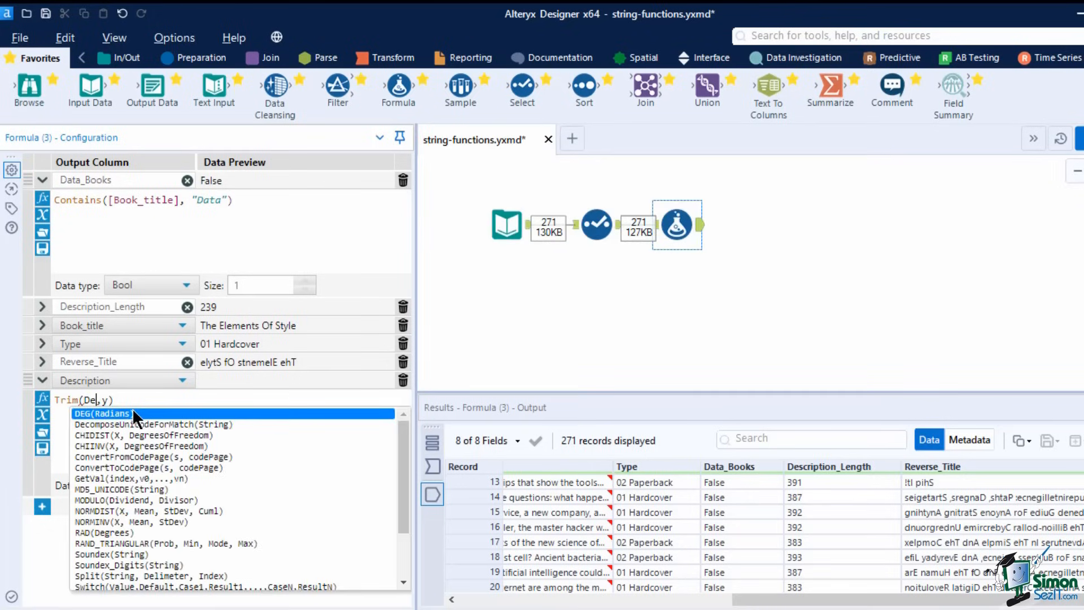
{"action": "key", "text": "BackSpace"}
{"action": "type", "text": "s"}
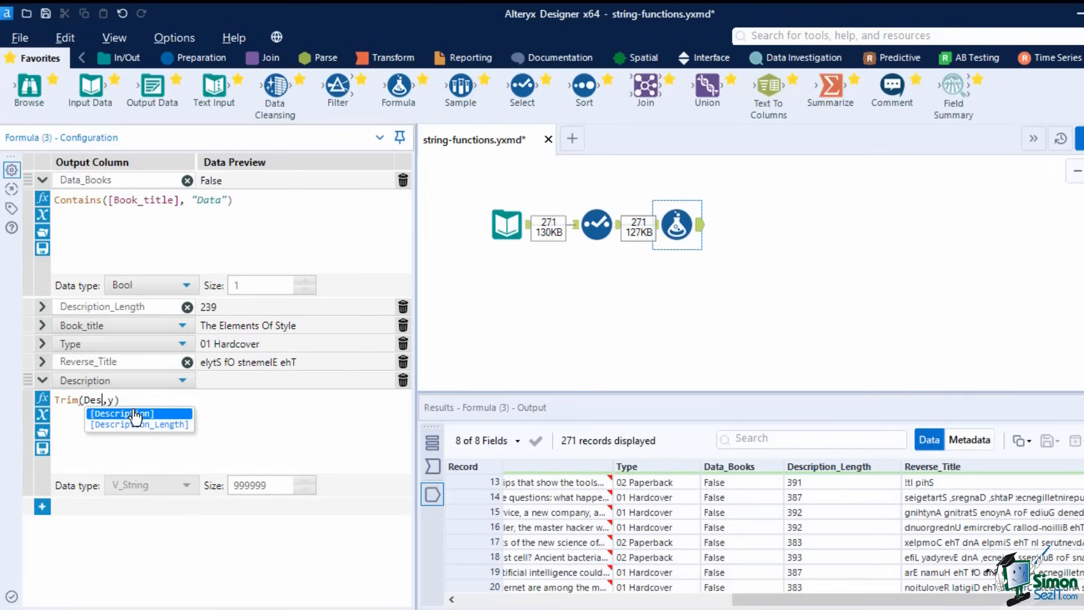
{"action": "left_click", "coordinate": [136, 414]}
{"action": "left_click", "coordinate": [171, 398]}
{"action": "double_click", "coordinate": [168, 399]}
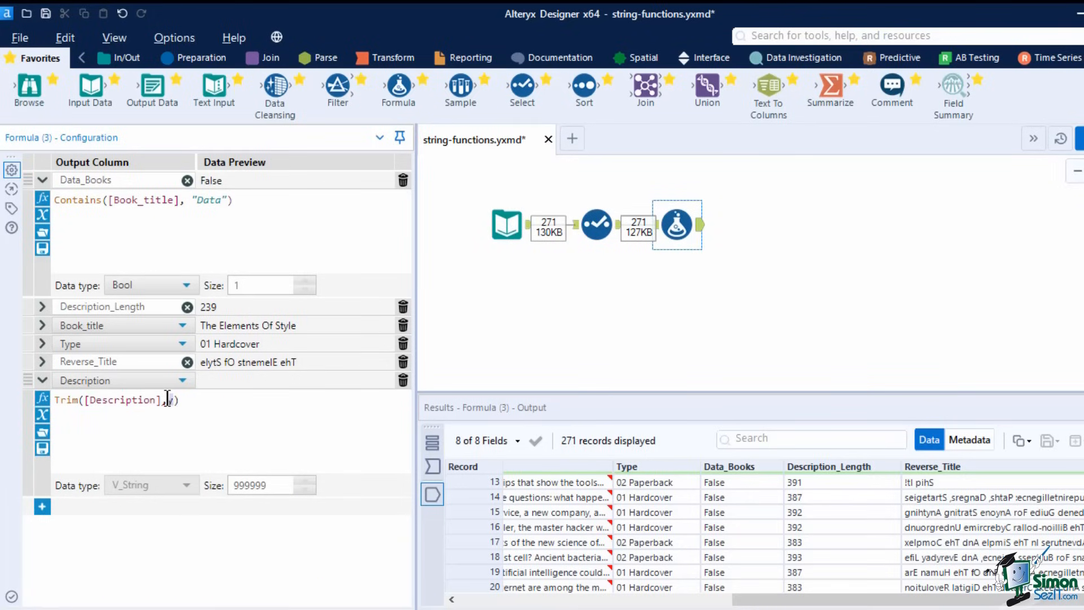
{"action": "type", "text": "\"  \""}
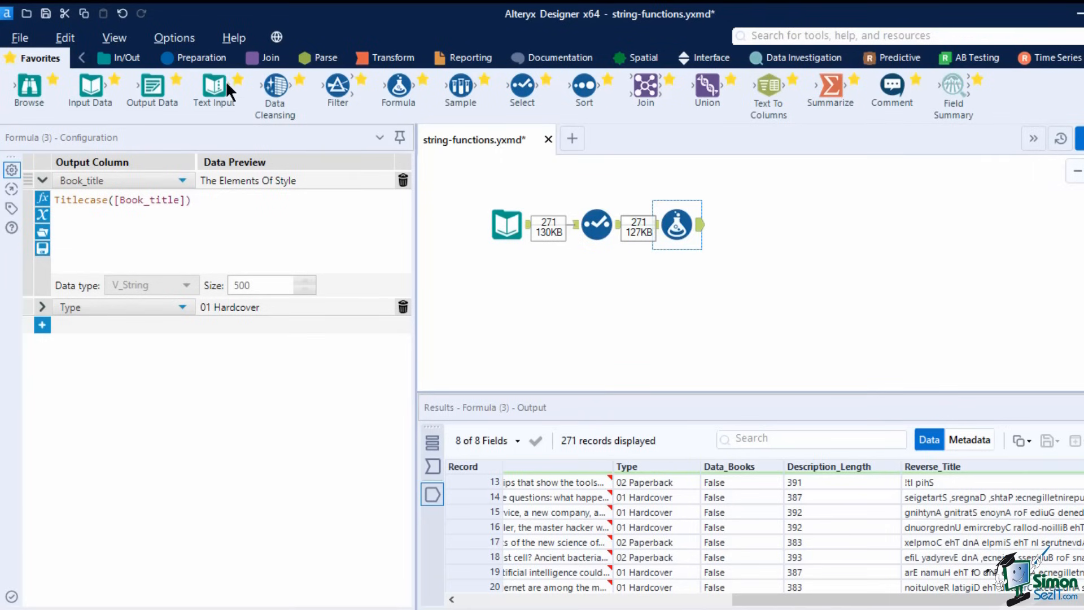
- Insert a Record ID tool between the Select and Formula tools, keeping the column name RecordID and starting value 1
{"action": "left_click", "coordinate": [209, 58]}
{"action": "mouse_move", "coordinate": [650, 92]}
{"action": "left_mouse_down"}
{"action": "mouse_move", "coordinate": [655, 99]}
{"action": "mouse_move", "coordinate": [650, 90]}
{"action": "left_mouse_up"}
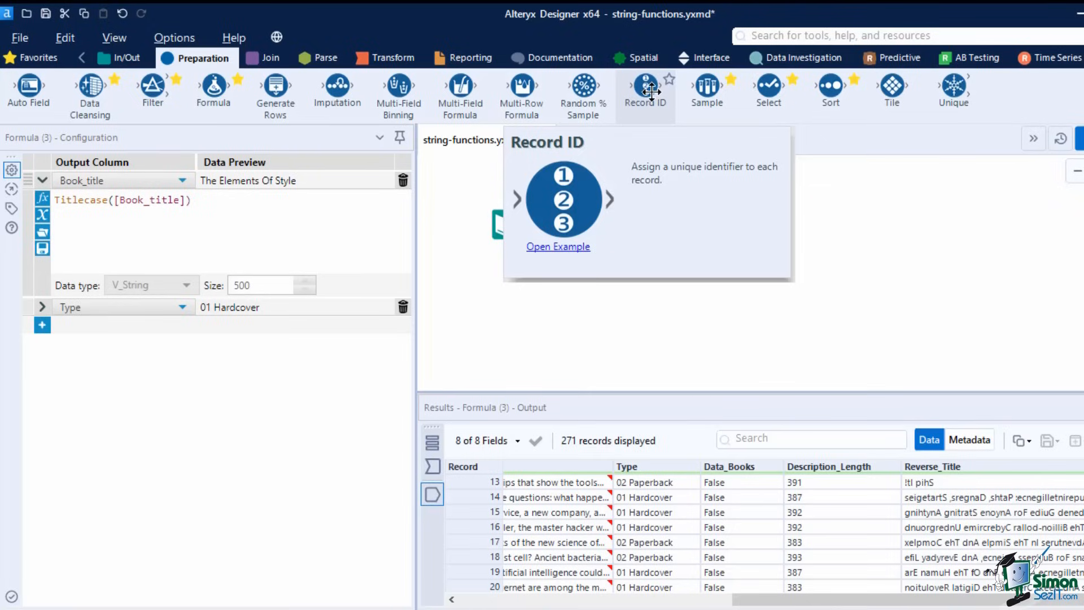
{"action": "left_click", "coordinate": [876, 178]}
{"action": "left_click_drag", "start_coordinate": [650, 88], "coordinate": [677, 225]}
{"action": "left_click_drag", "start_coordinate": [97, 214], "coordinate": [29, 234]}
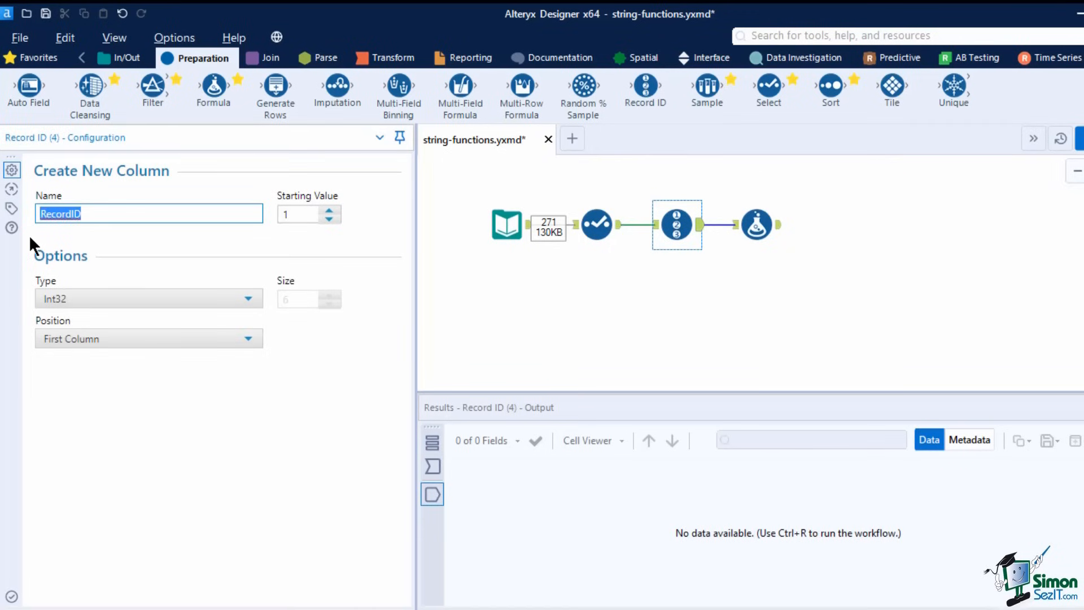
{"action": "left_click", "coordinate": [294, 215]}
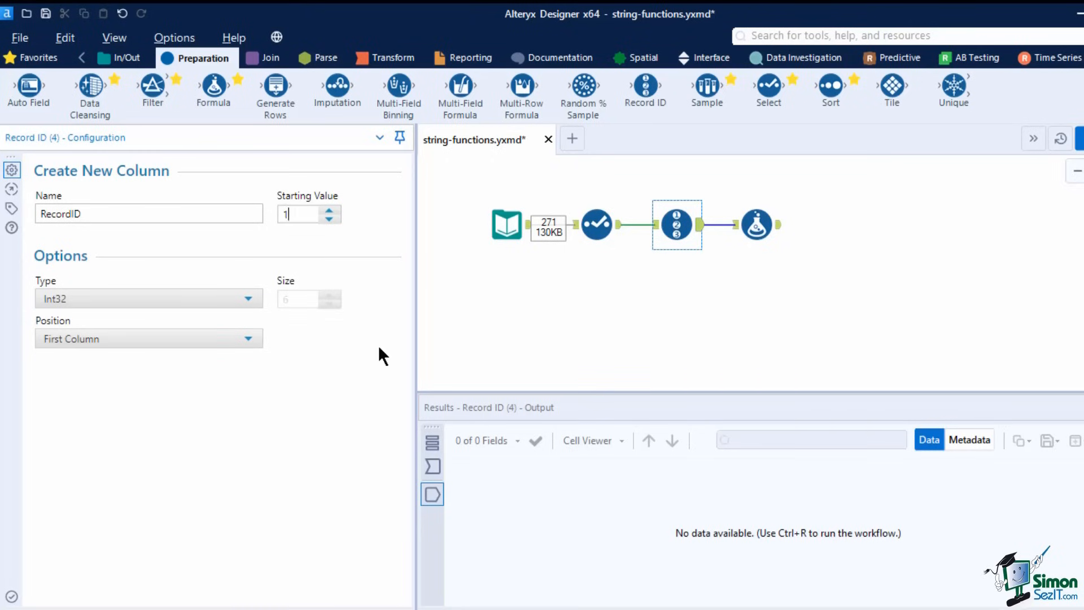
- Run the workflow and check the RecordID column through to the last record
{"action": "left_click", "coordinate": [1053, 139]}
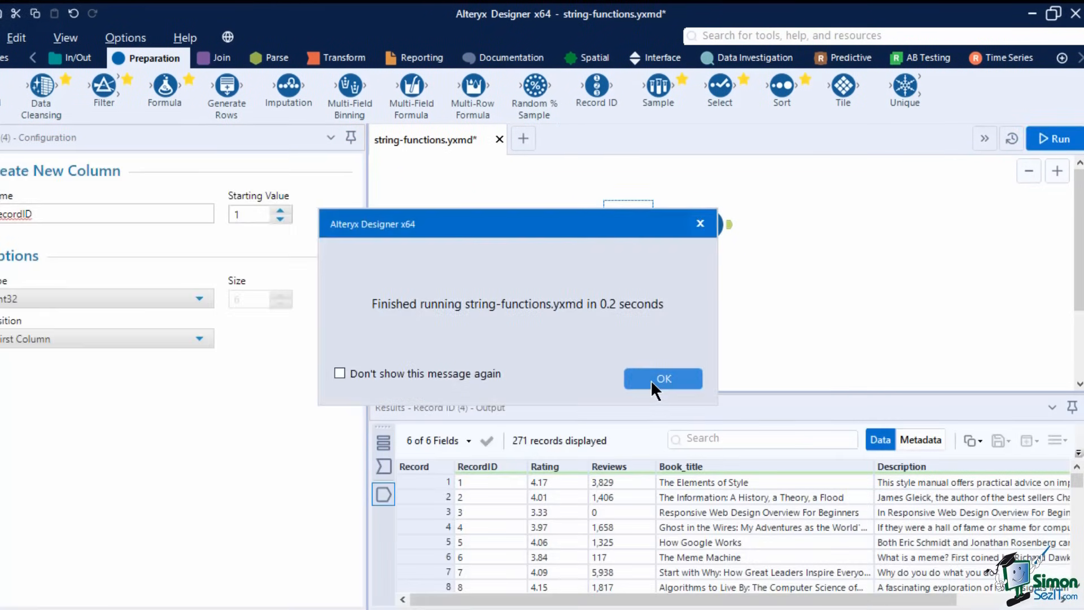
{"action": "left_click", "coordinate": [660, 376]}
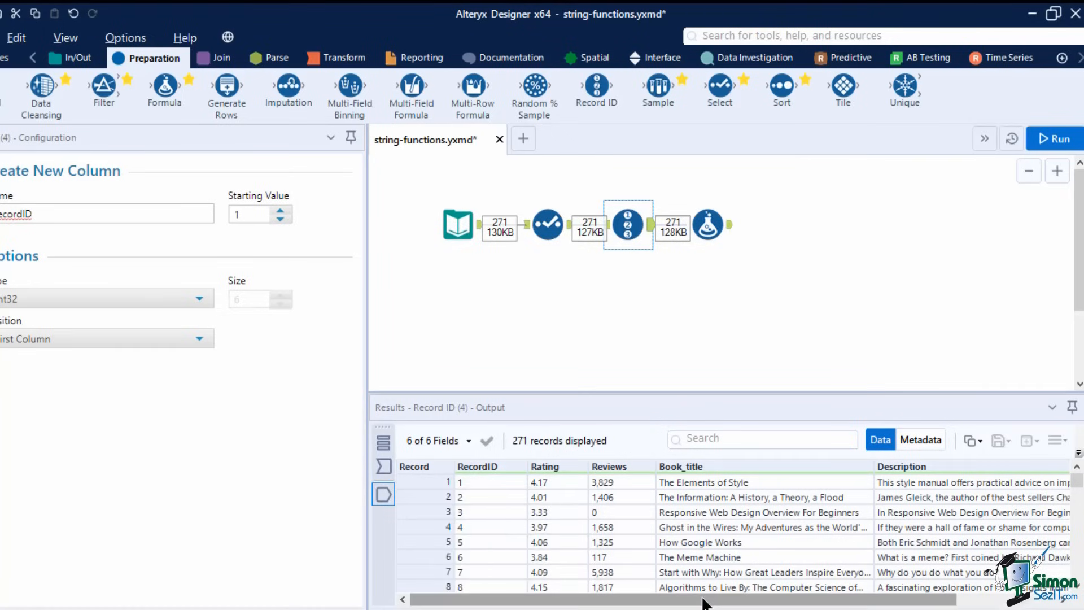
{"action": "scroll", "coordinate": [703, 590], "scroll_direction": "down", "scroll_amount": 6}
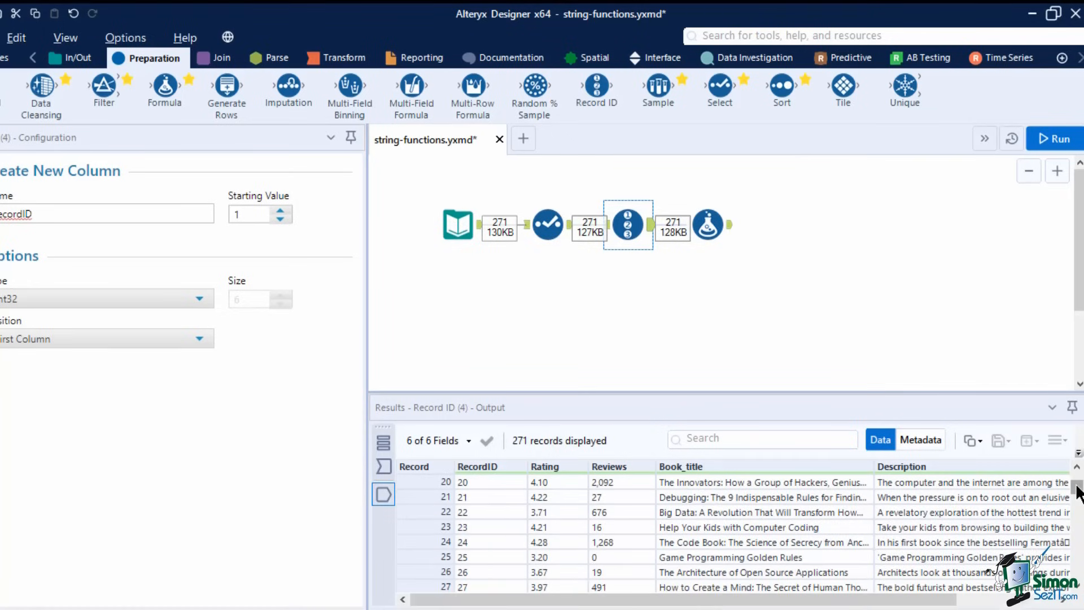
{"action": "left_click_drag", "start_coordinate": [1077, 490], "coordinate": [1077, 571]}
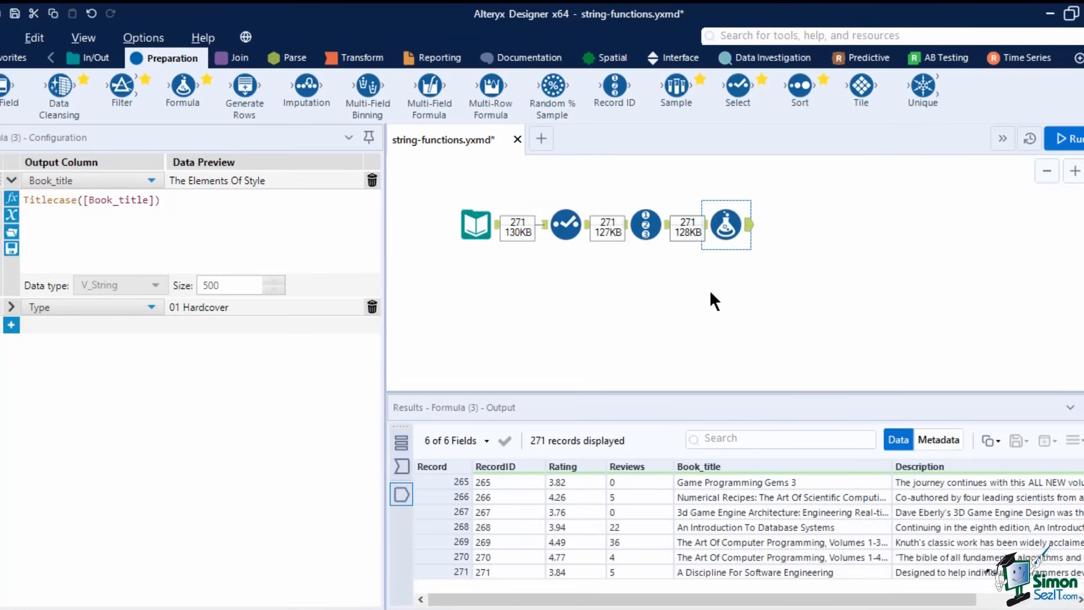
- Add a Book_ID column to the Formula tool with the expression UuidCreate()
{"action": "left_click", "coordinate": [10, 324]}
{"action": "left_click", "coordinate": [72, 327]}
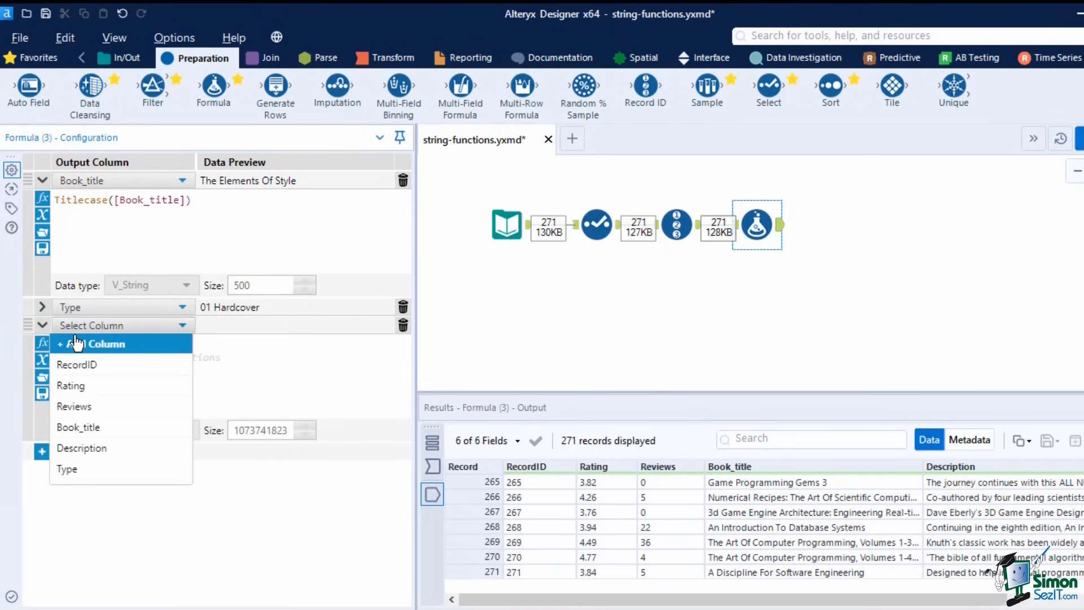
{"action": "left_click", "coordinate": [75, 341]}
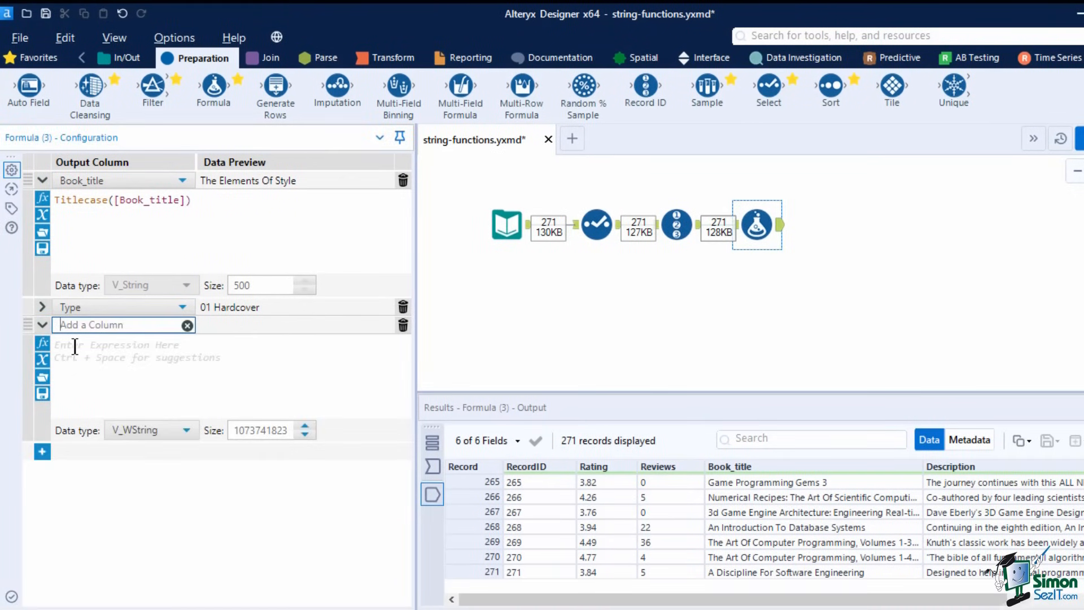
{"action": "type", "text": "Book_ID"}
{"action": "type", "text": "Uu"}
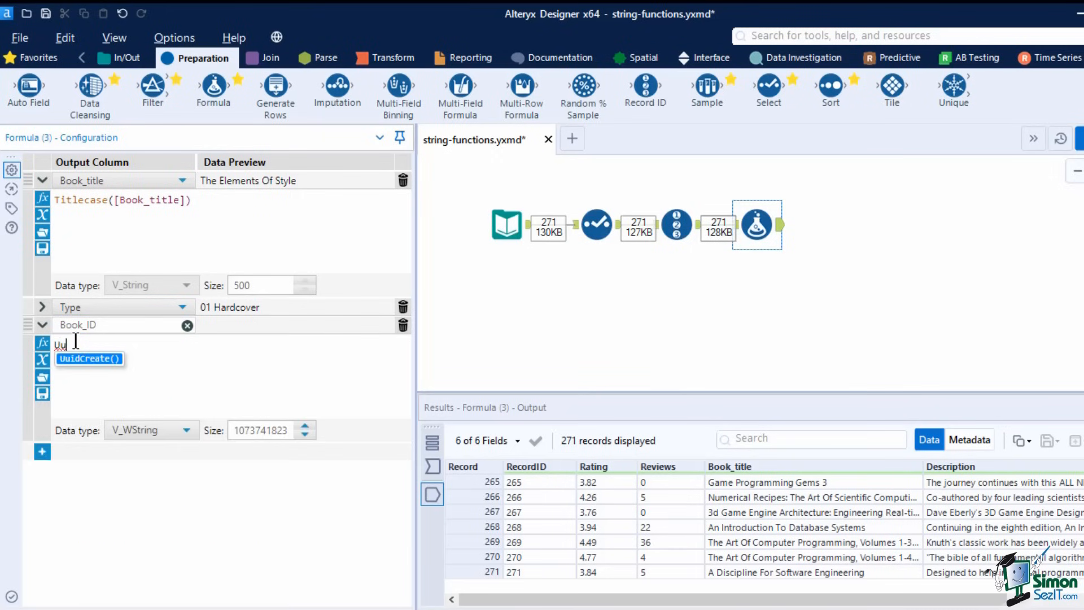
{"action": "left_click", "coordinate": [84, 359]}
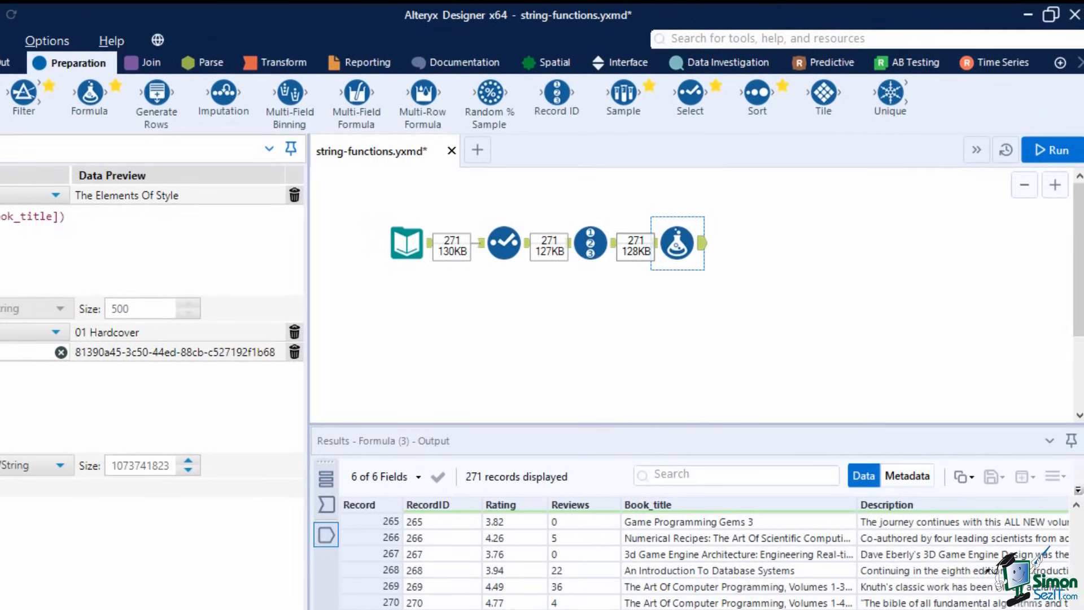
- Run the workflow and examine the Book_ID values in the Formula output
{"action": "left_click", "coordinate": [1064, 145]}
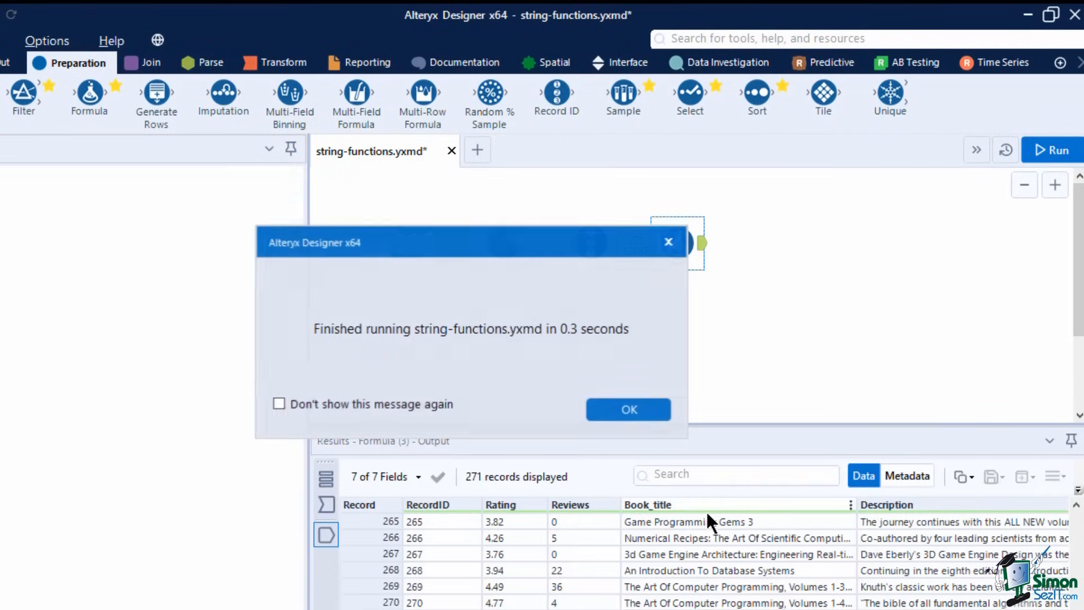
{"action": "left_click", "coordinate": [621, 408]}
{"action": "left_click_drag", "start_coordinate": [677, 609], "coordinate": [931, 609]}
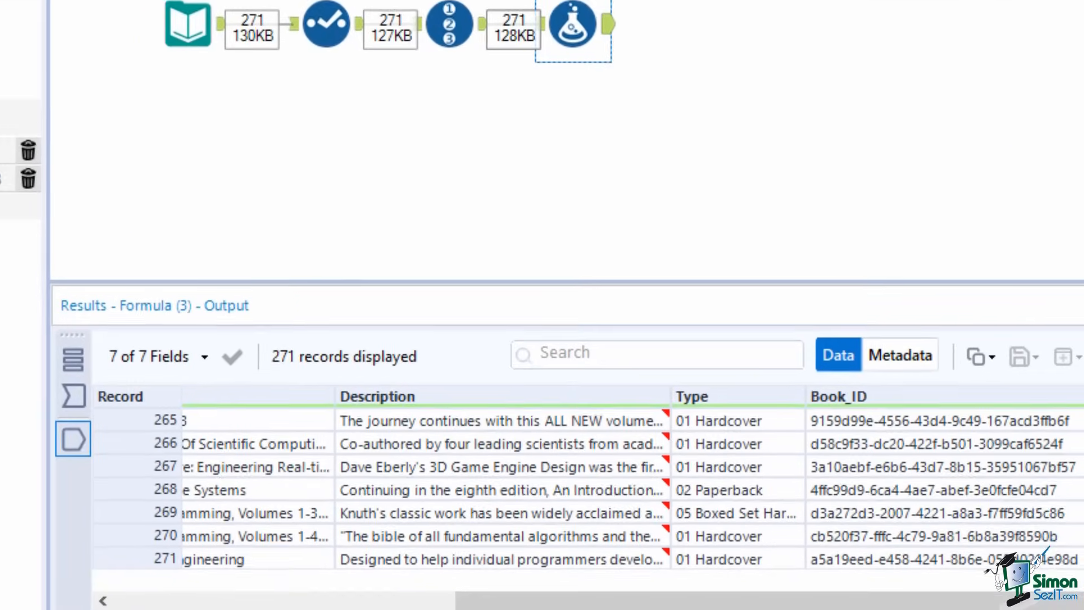
{"action": "scroll", "coordinate": [621, 525], "scroll_direction": "up", "scroll_amount": 8}
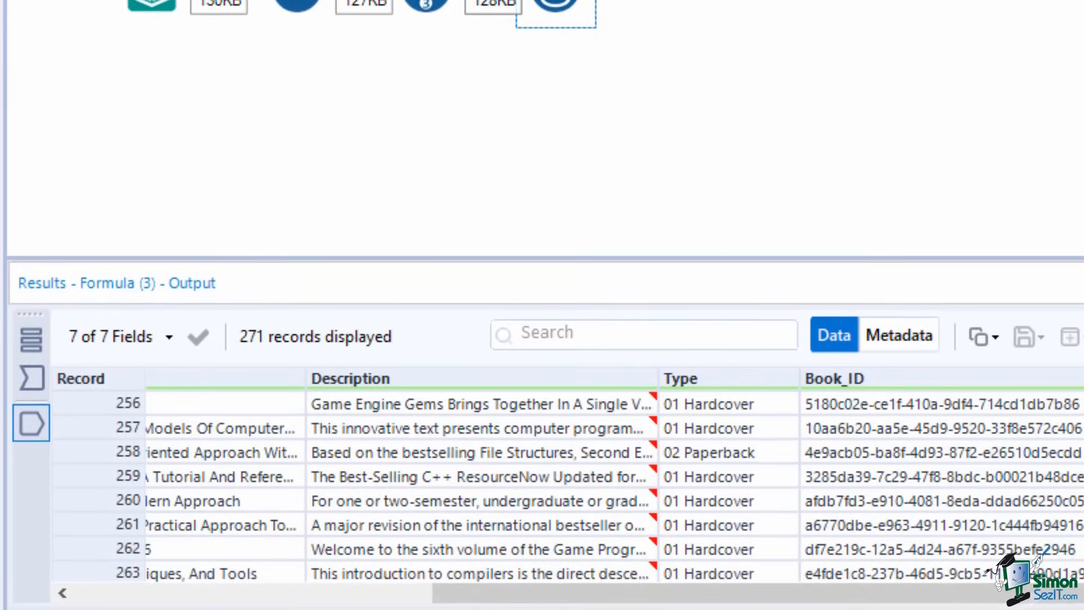
- Rerun the string-functions workflow to generate a fresh set of Book_ID values
{"action": "scroll", "coordinate": [621, 486], "scroll_direction": "up", "scroll_amount": 9}
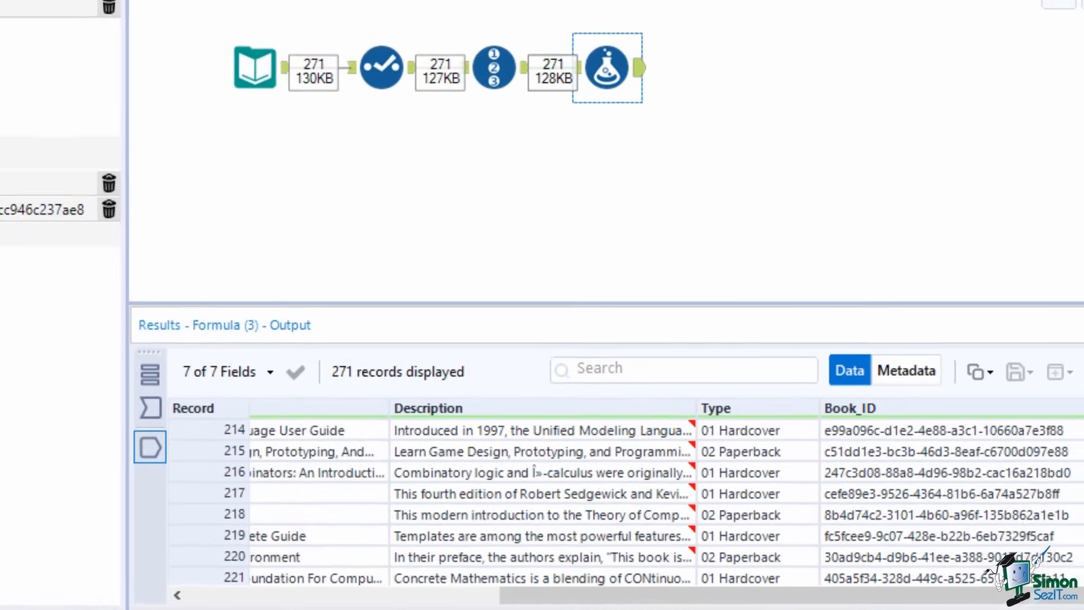
{"action": "left_click", "coordinate": [1066, 78]}
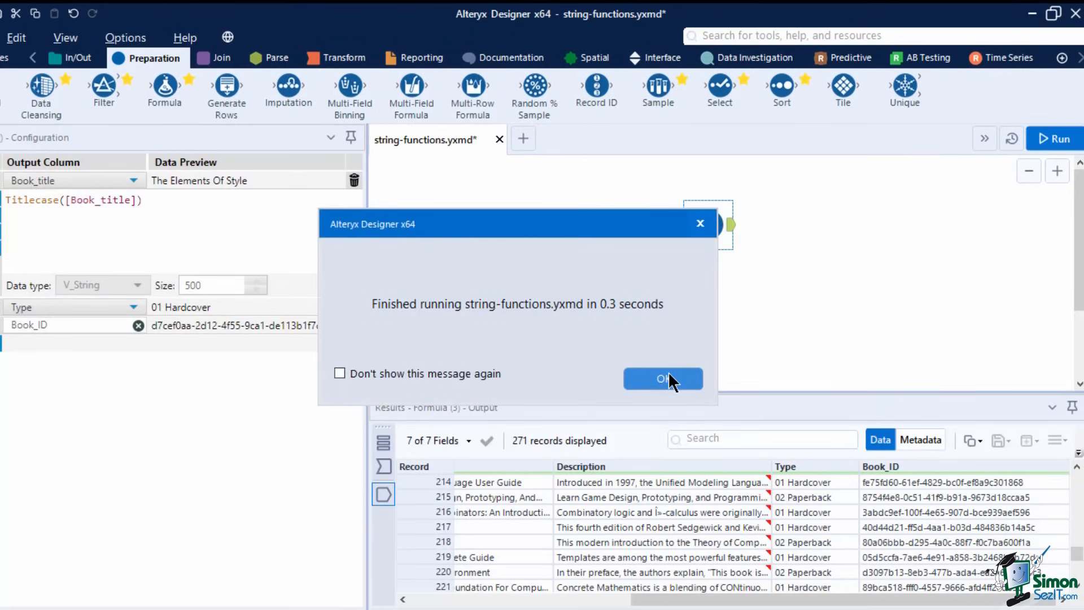
{"action": "left_click", "coordinate": [664, 378]}
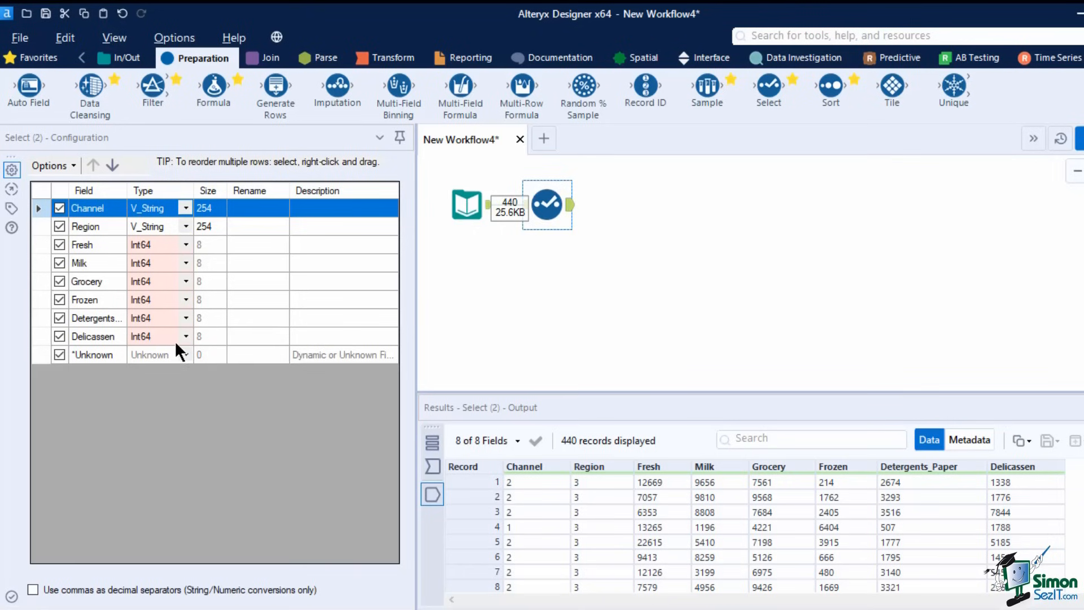
- Add a Formula tool after the Select tool in New Workflow4, with a new Total_Sales column of data type Int64
{"action": "left_click_drag", "start_coordinate": [213, 85], "coordinate": [644, 183]}
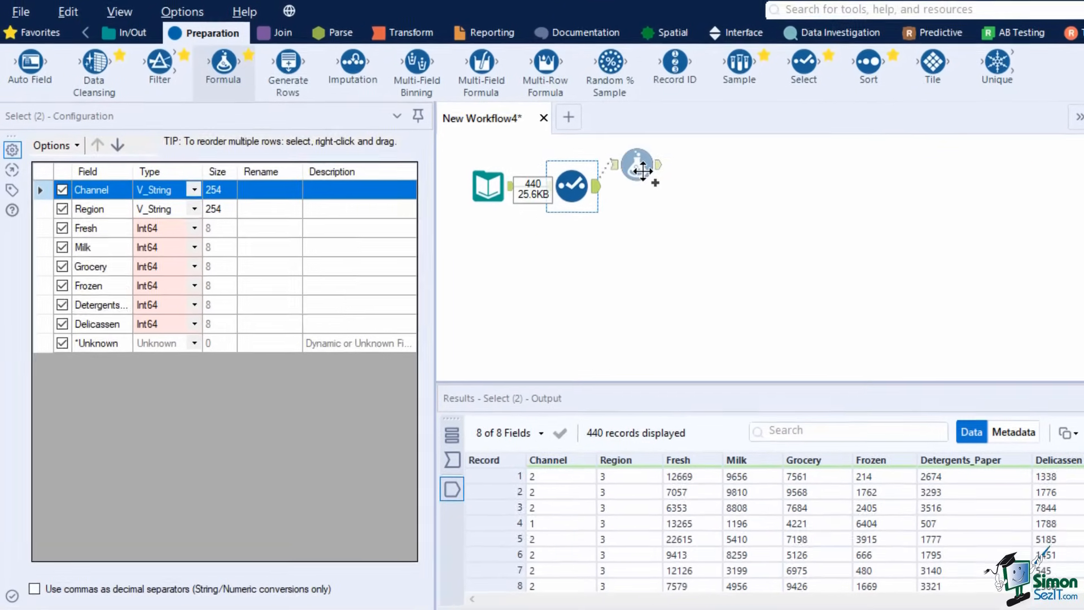
{"action": "left_click", "coordinate": [127, 159]}
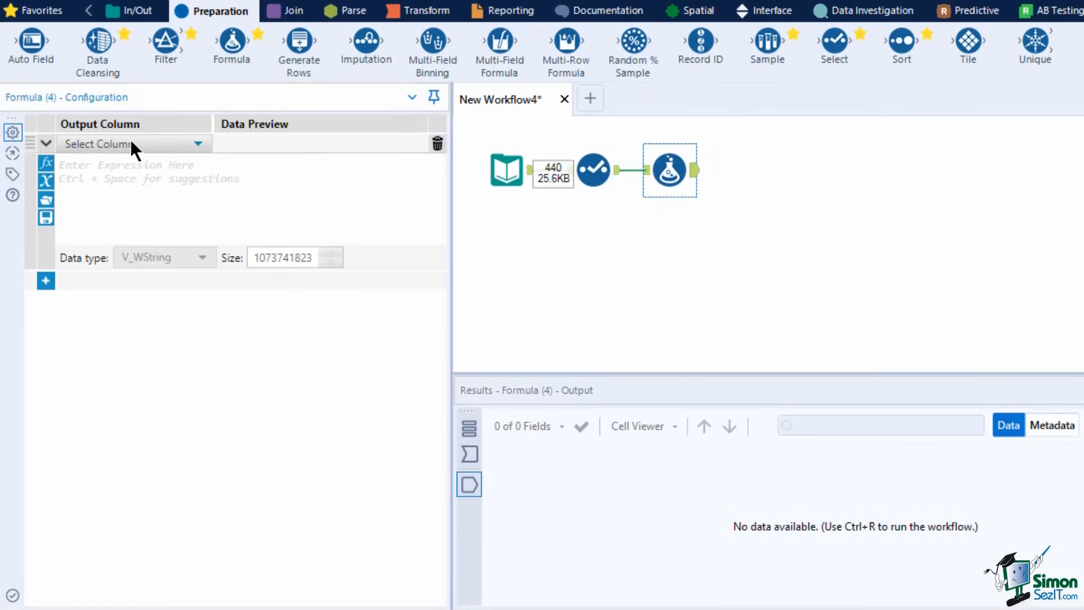
{"action": "left_click", "coordinate": [113, 166]}
{"action": "type", "text": "Total"}
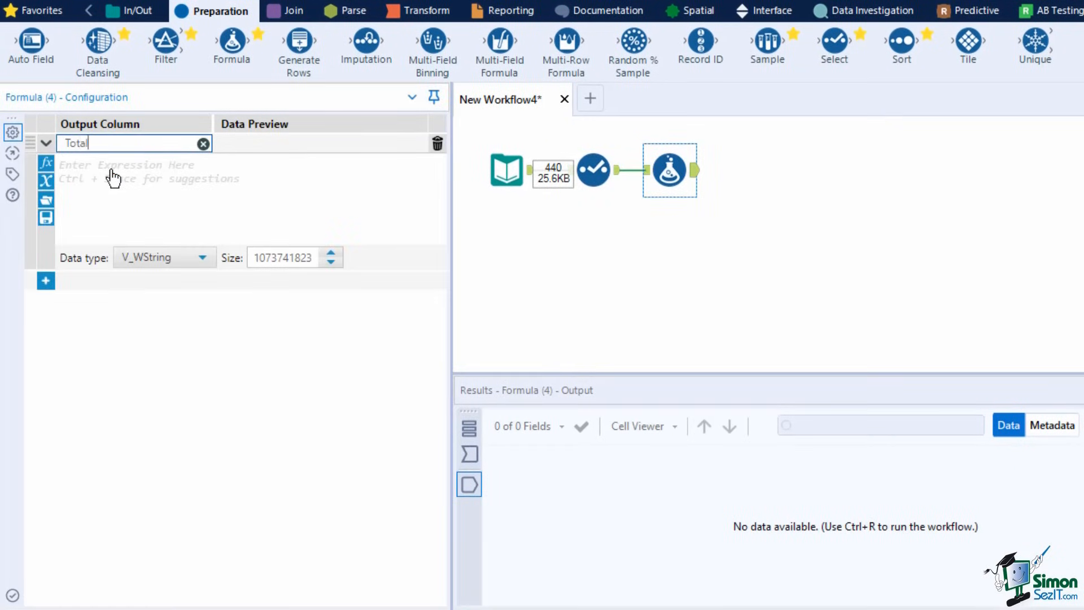
{"action": "type", "text": "_Sales"}
{"action": "left_click", "coordinate": [173, 260]}
{"action": "left_click", "coordinate": [155, 389]}
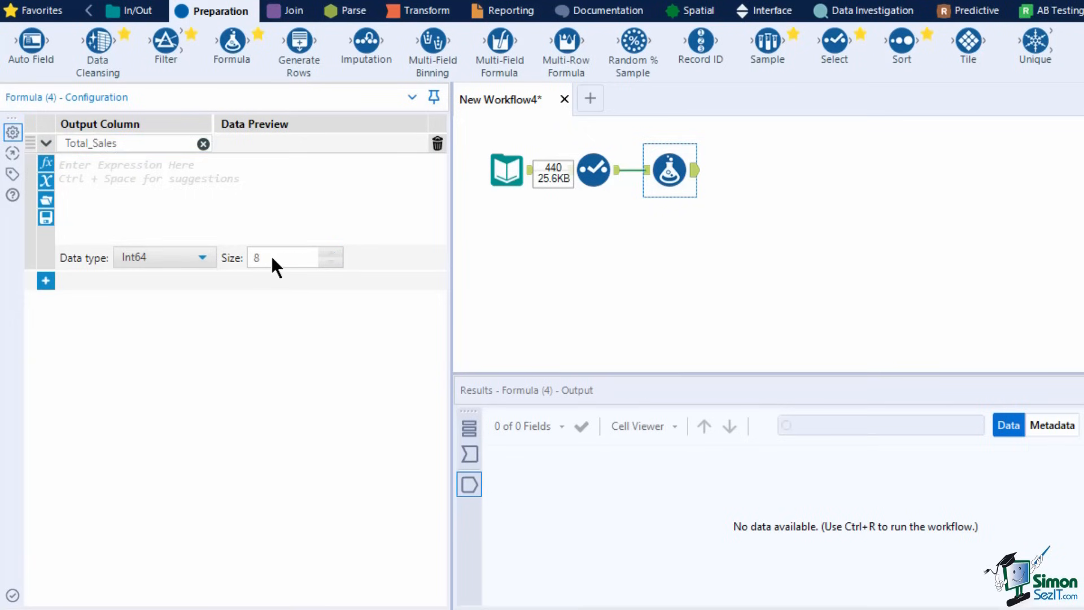
- Insert the columns Fresh, Milk, Grocery, Frozen, Detergents_Paper and Delicassen in sequence into the Total_Sales expression
{"action": "left_click", "coordinate": [237, 194]}
{"action": "left_click", "coordinate": [47, 182]}
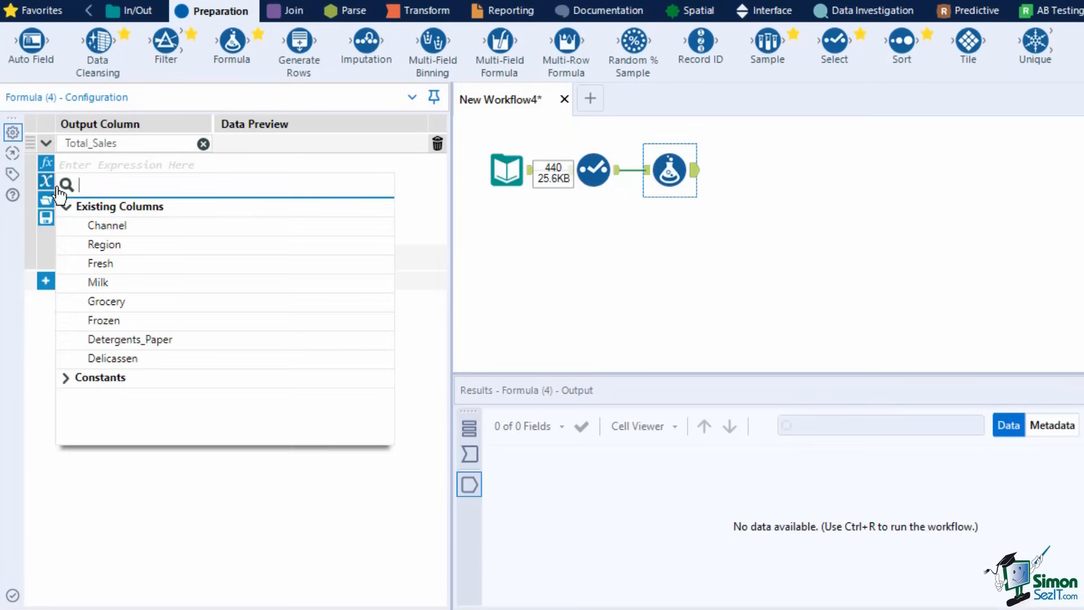
{"action": "left_click", "coordinate": [99, 263]}
{"action": "left_click", "coordinate": [45, 183]}
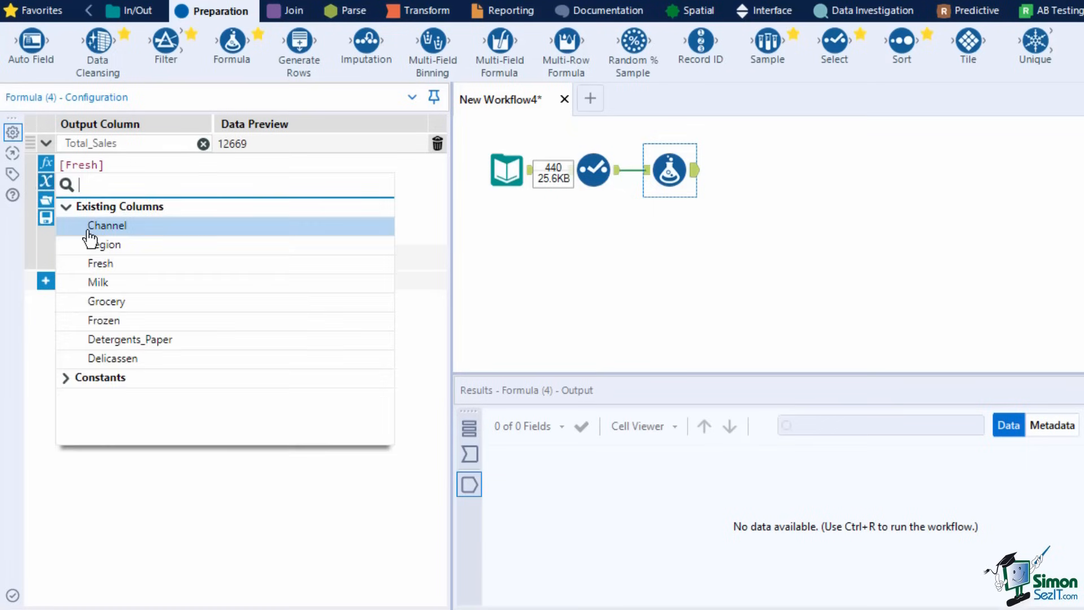
{"action": "left_click", "coordinate": [97, 282]}
{"action": "left_click", "coordinate": [46, 182]}
{"action": "left_click", "coordinate": [113, 301]}
{"action": "left_click", "coordinate": [47, 182]}
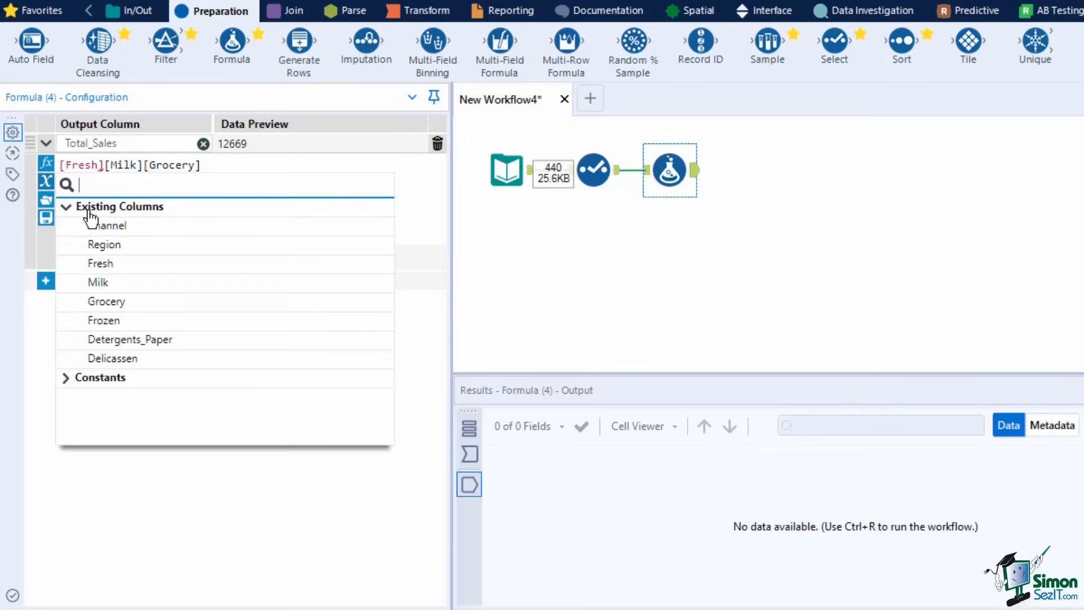
{"action": "left_click", "coordinate": [110, 321]}
{"action": "left_click", "coordinate": [46, 182]}
{"action": "left_click", "coordinate": [130, 339]}
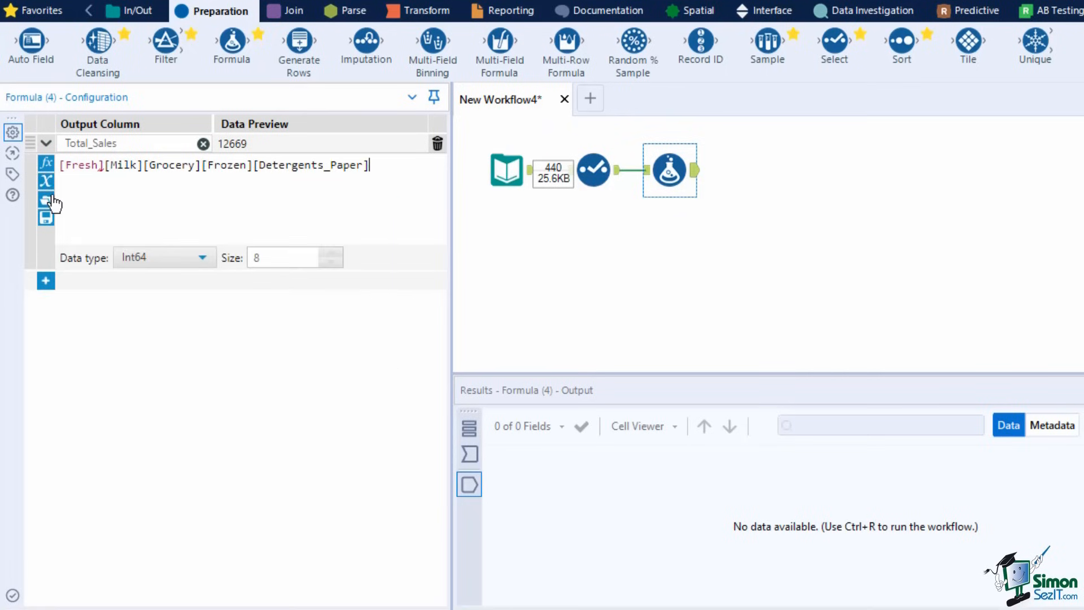
{"action": "left_click", "coordinate": [46, 182]}
{"action": "left_click", "coordinate": [107, 358]}
- Put the addition operator + between all six column names in the Total_Sales expression
{"action": "type", "text": "+"}
{"action": "left_click", "coordinate": [150, 164]}
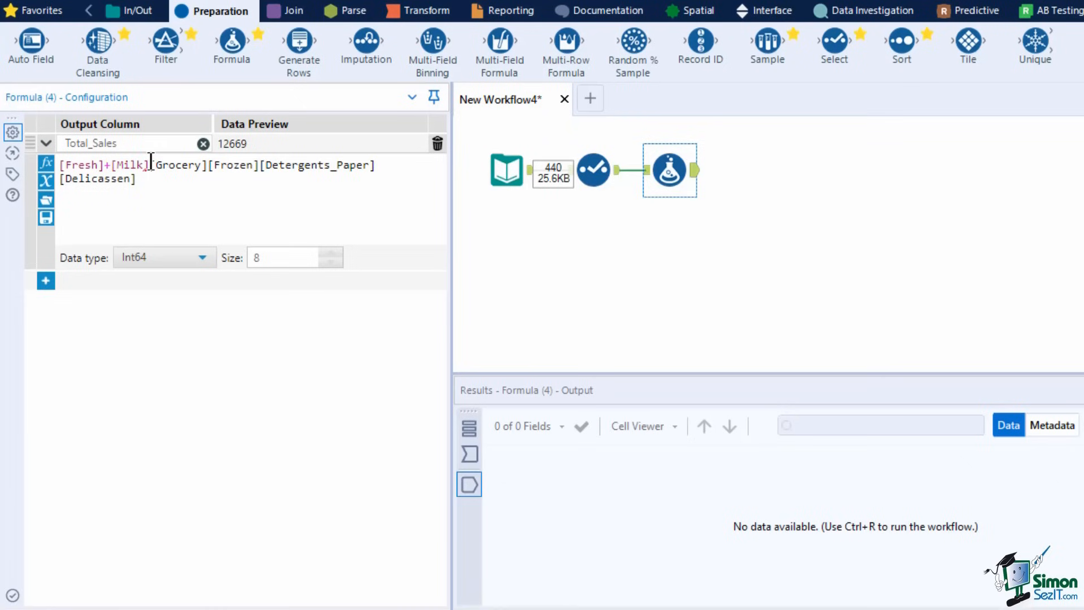
{"action": "left_click", "coordinate": [46, 164]}
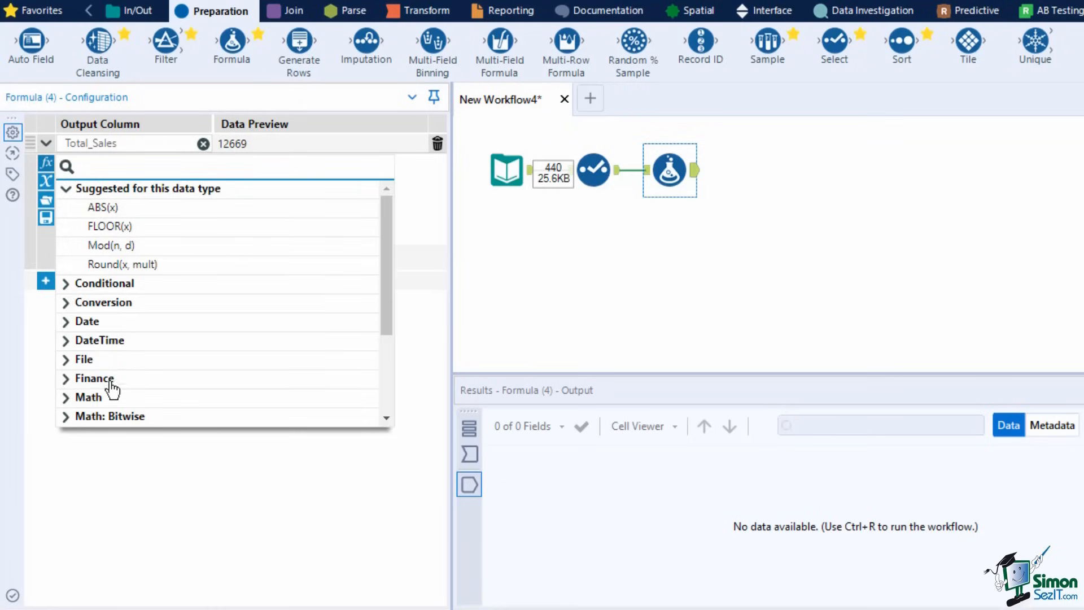
{"action": "scroll", "coordinate": [112, 389], "scroll_direction": "down", "scroll_amount": 3}
{"action": "left_click", "coordinate": [131, 320]}
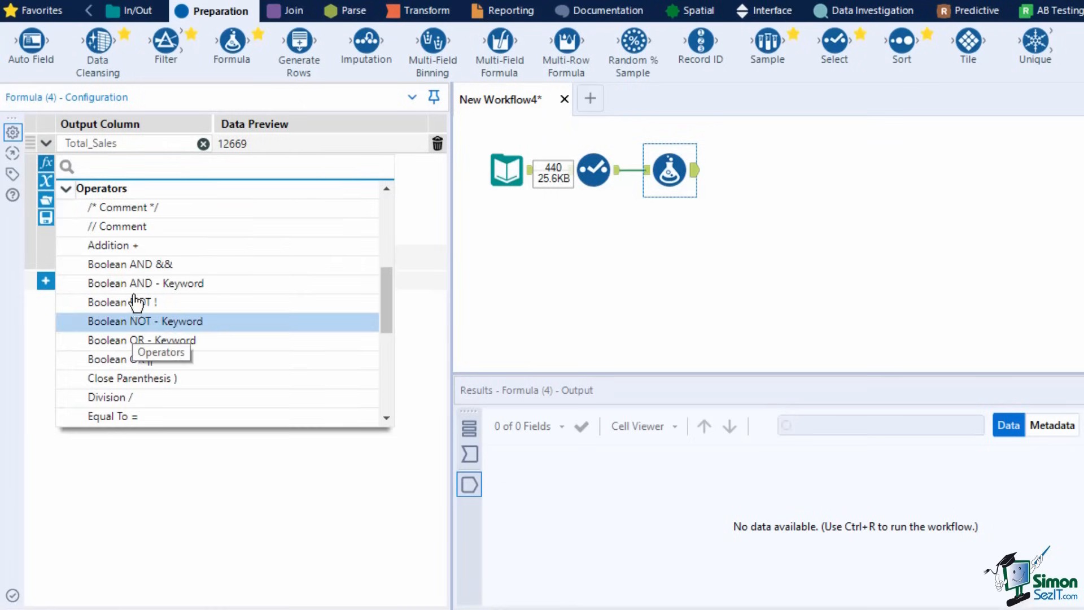
{"action": "left_click", "coordinate": [142, 246]}
{"action": "left_click", "coordinate": [214, 166]}
{"action": "type", "text": "+"}
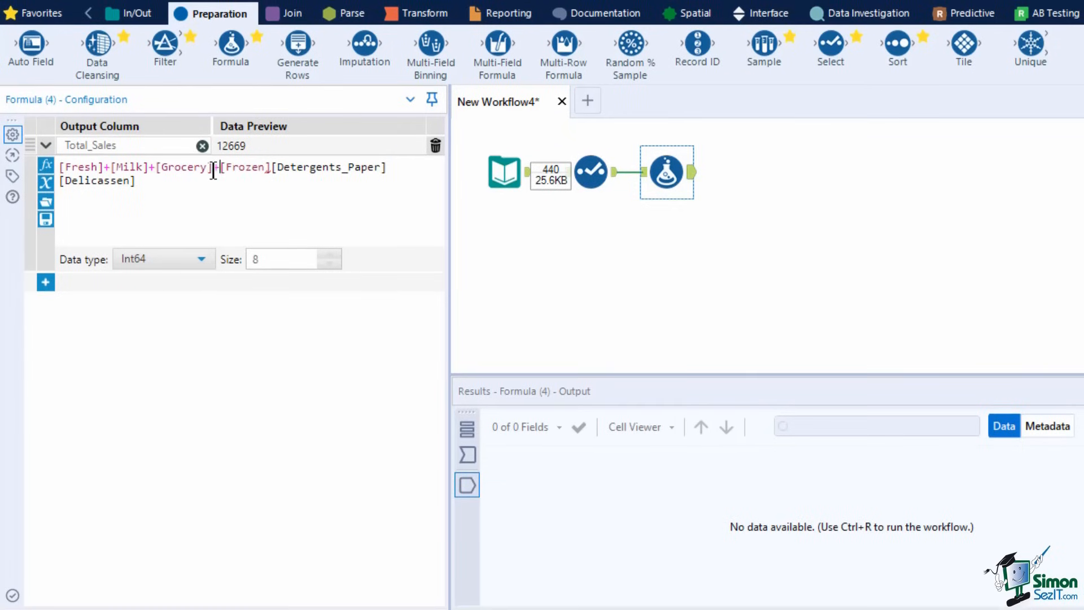
{"action": "left_click", "coordinate": [273, 166]}
{"action": "type", "text": "+"}
{"action": "left_click", "coordinate": [402, 169]}
{"action": "type", "text": "+"}
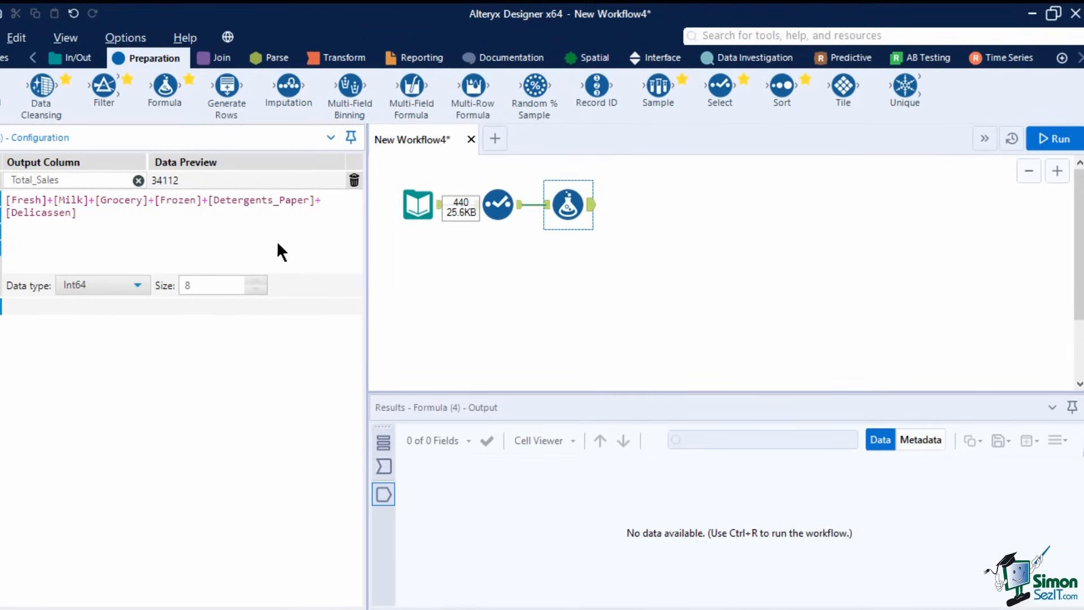
- Run the workflow and check the Total_Sales column in the Formula output
{"action": "left_click", "coordinate": [1035, 145]}
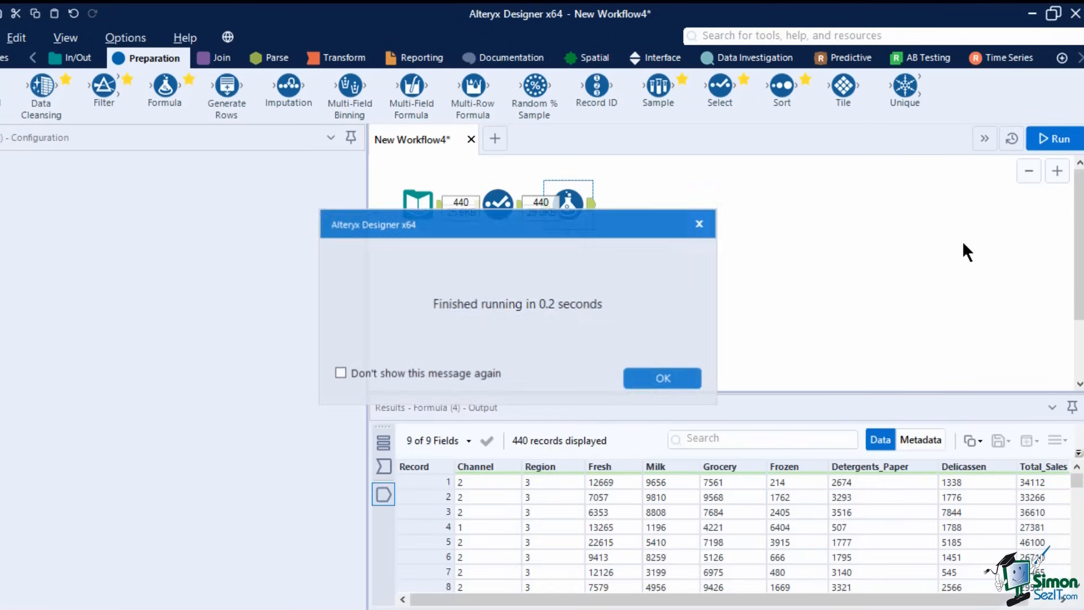
{"action": "left_click", "coordinate": [661, 377]}
{"action": "left_click_drag", "start_coordinate": [894, 600], "coordinate": [992, 600]}
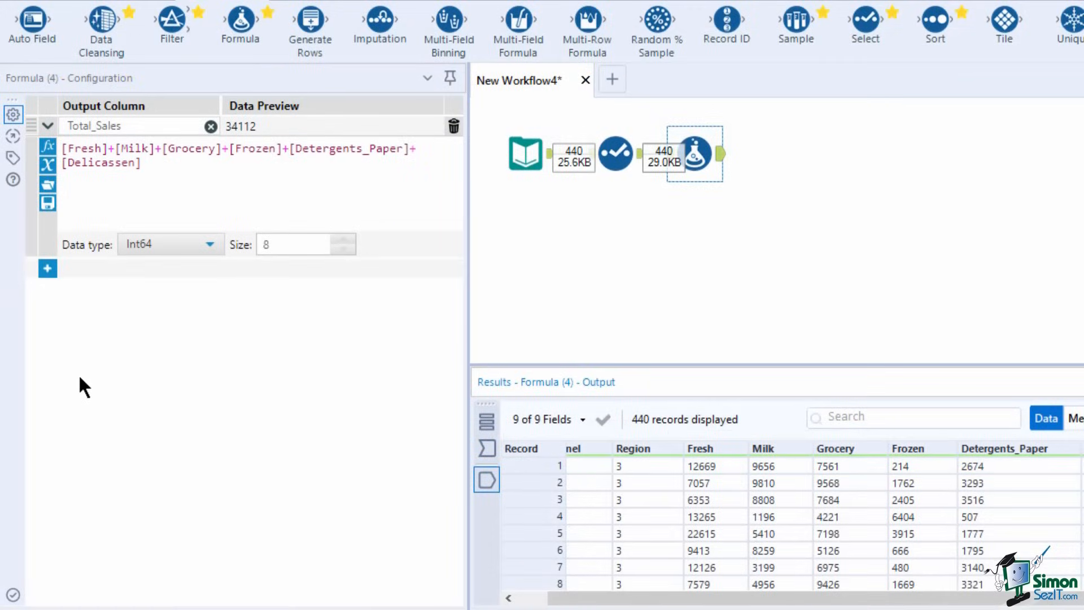
- Add a second output column named Grocer_Sales_Percentage to the Formula tool, with data type Double
{"action": "left_click", "coordinate": [48, 269]}
{"action": "left_click", "coordinate": [93, 269]}
{"action": "left_click", "coordinate": [106, 290]}
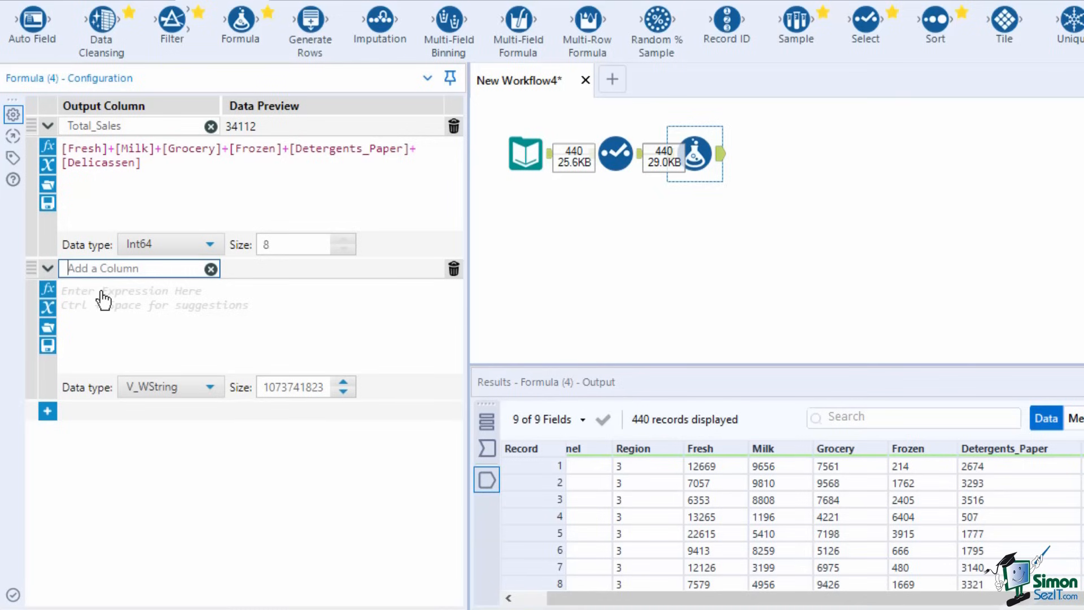
{"action": "type", "text": "Grocer_Sales_Percentage"}
{"action": "left_click", "coordinate": [148, 393]}
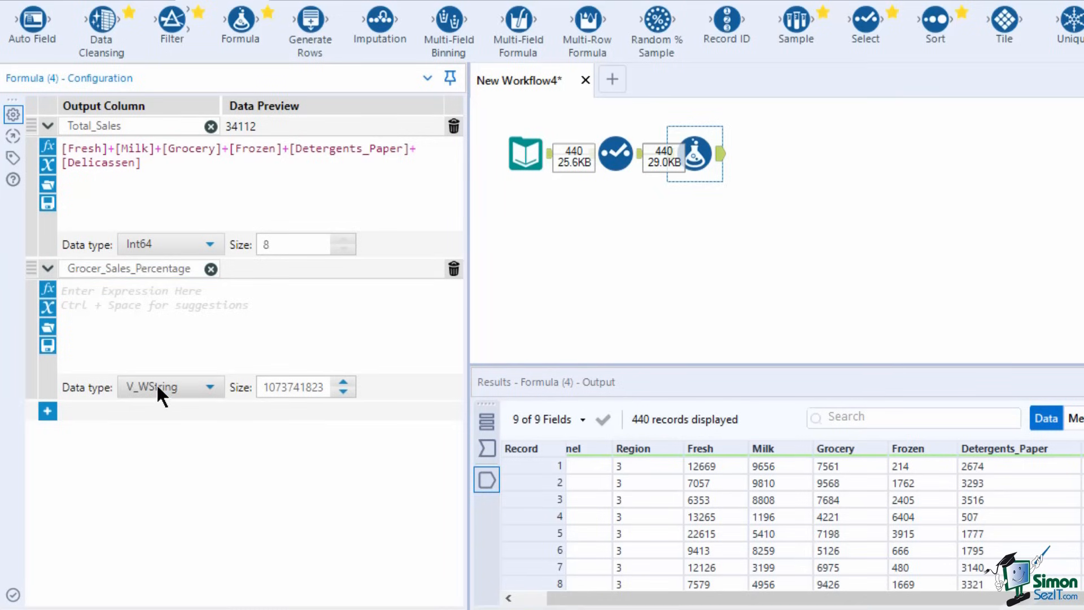
{"action": "scroll", "coordinate": [172, 479], "scroll_direction": "down", "scroll_amount": 2}
{"action": "left_click", "coordinate": [176, 505]}
- Enter the expression ([Grocery]/[Total_Sales]) * 100 for the Grocer_Sales_Percentage column
{"action": "left_click", "coordinate": [251, 320]}
{"action": "type", "text": "Groc"}
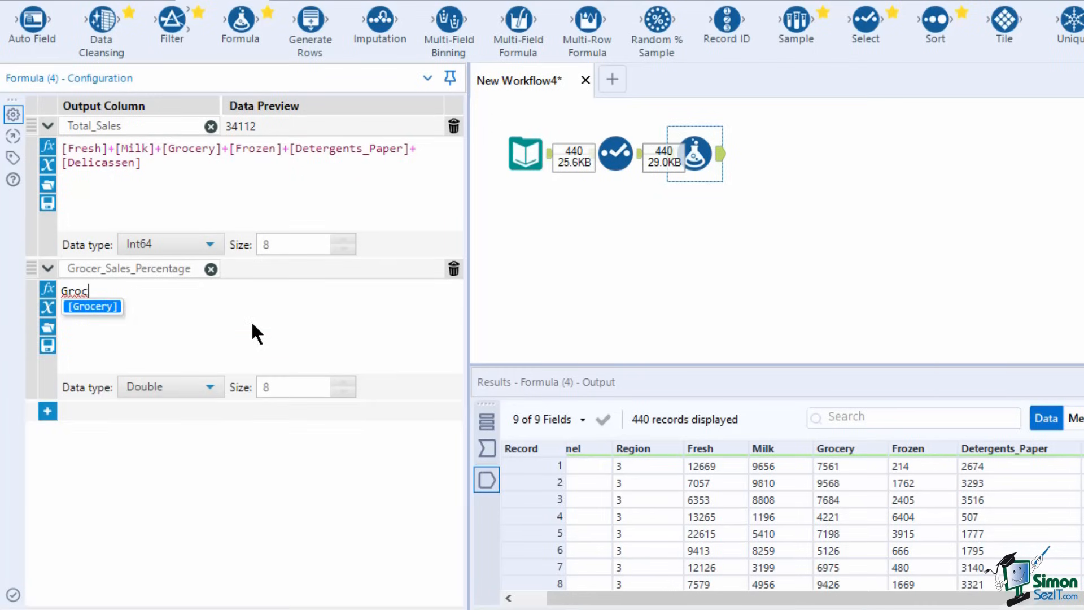
{"action": "left_click", "coordinate": [106, 307]}
{"action": "type", "text": "/"}
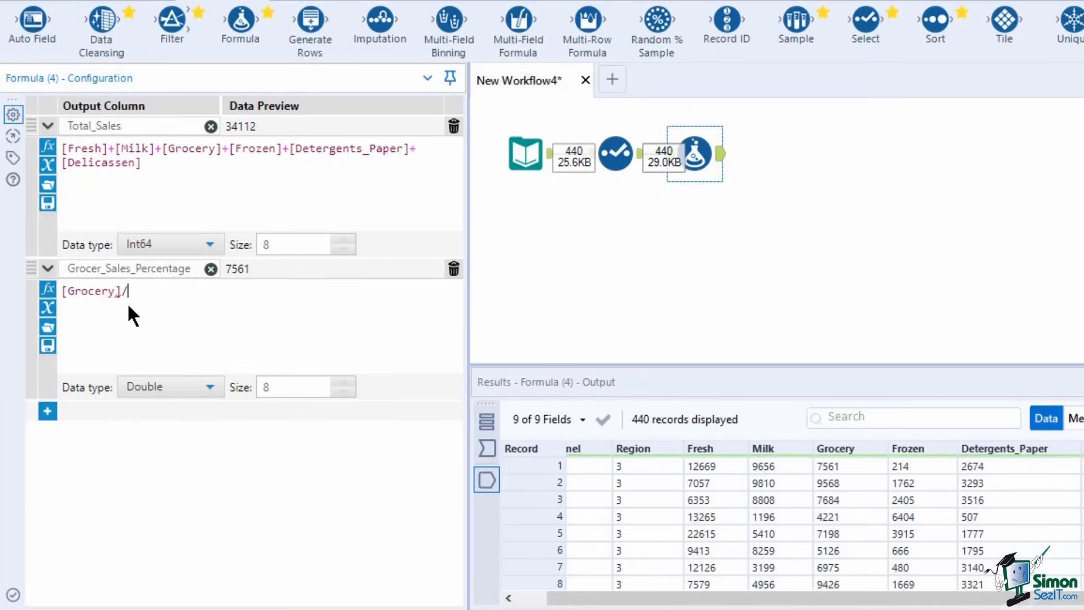
{"action": "type", "text": "[Tot"}
{"action": "left_click", "coordinate": [162, 309]}
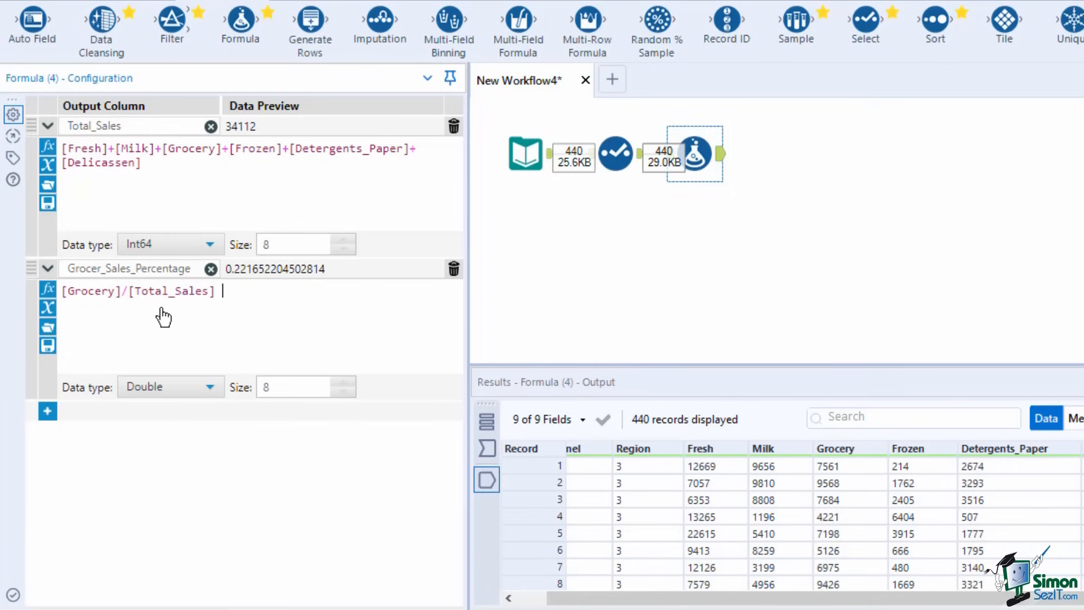
{"action": "type", "text": "* 100"}
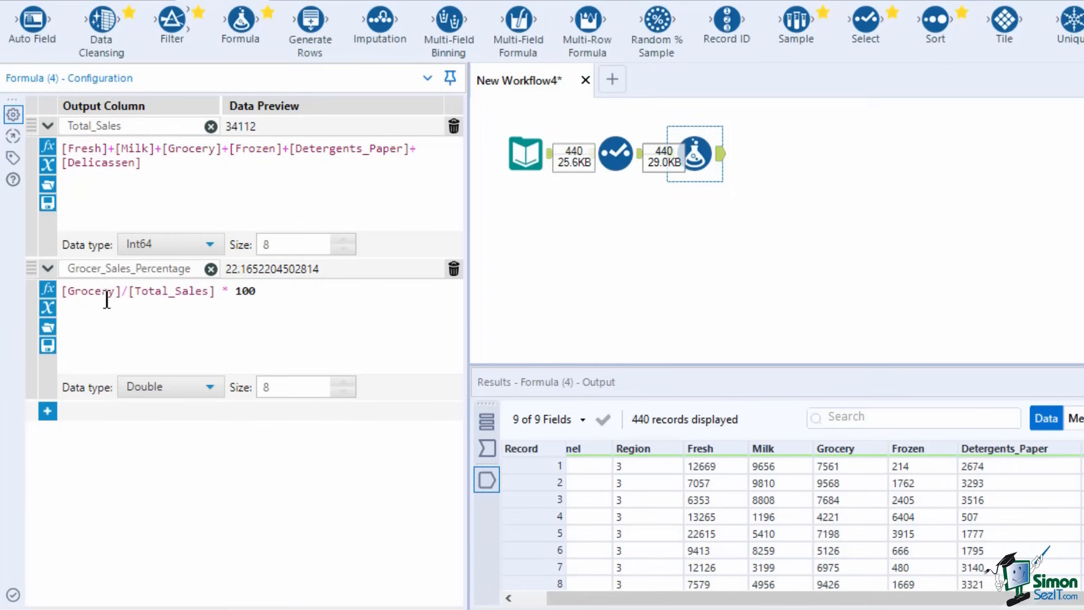
{"action": "left_click", "coordinate": [63, 291]}
{"action": "type", "text": "("}
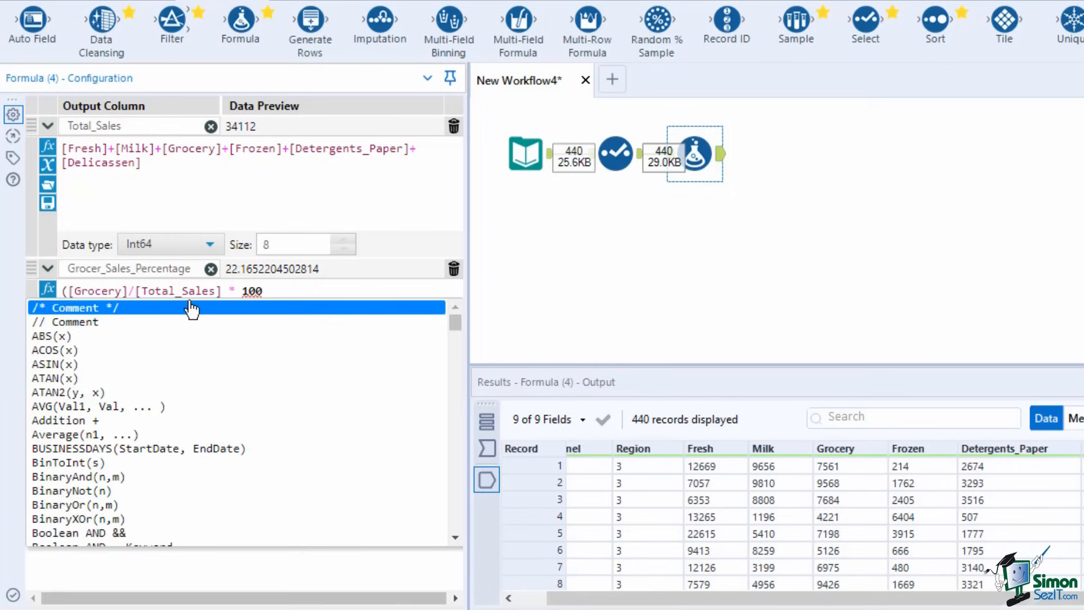
{"action": "left_click", "coordinate": [220, 291]}
{"action": "type", "text": ")"}
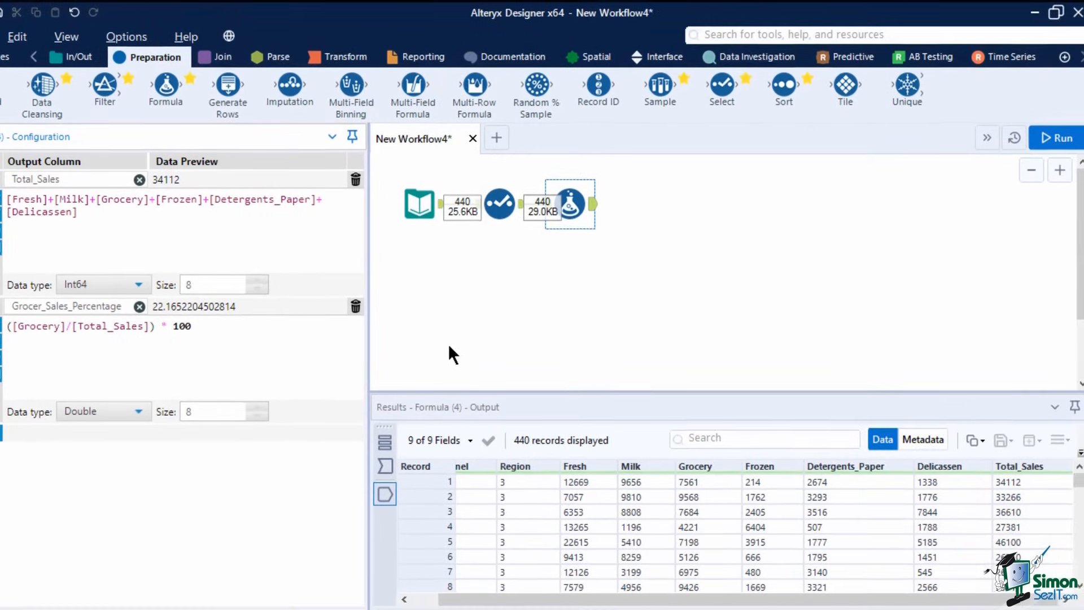
- Run the workflow and check the Grocer_Sales_Percentage values in the Formula output
{"action": "left_click", "coordinate": [1028, 138]}
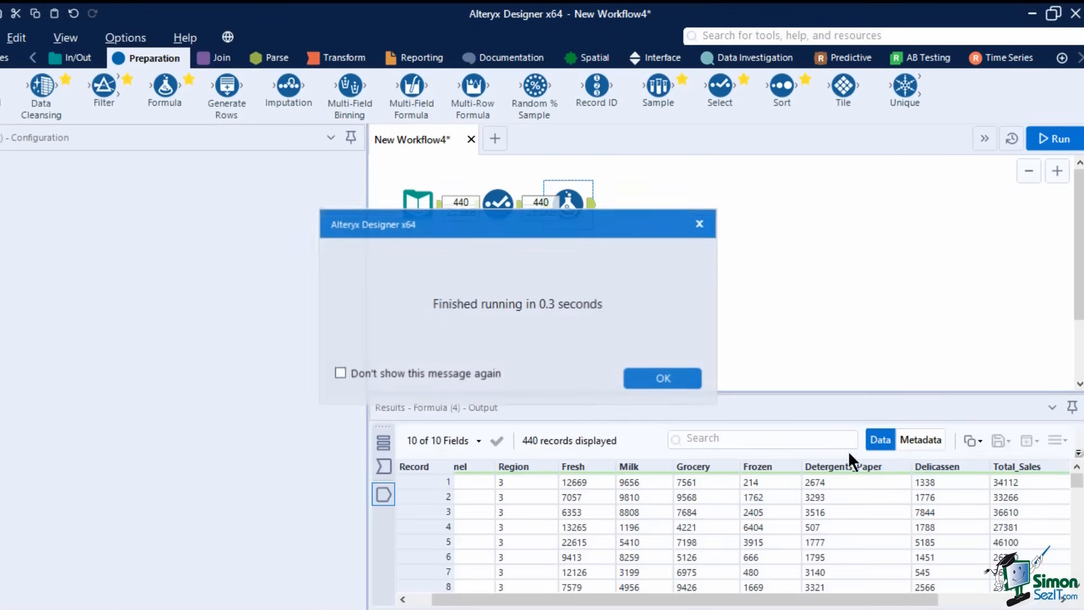
{"action": "left_click", "coordinate": [680, 384]}
{"action": "left_click_drag", "start_coordinate": [774, 599], "coordinate": [972, 603]}
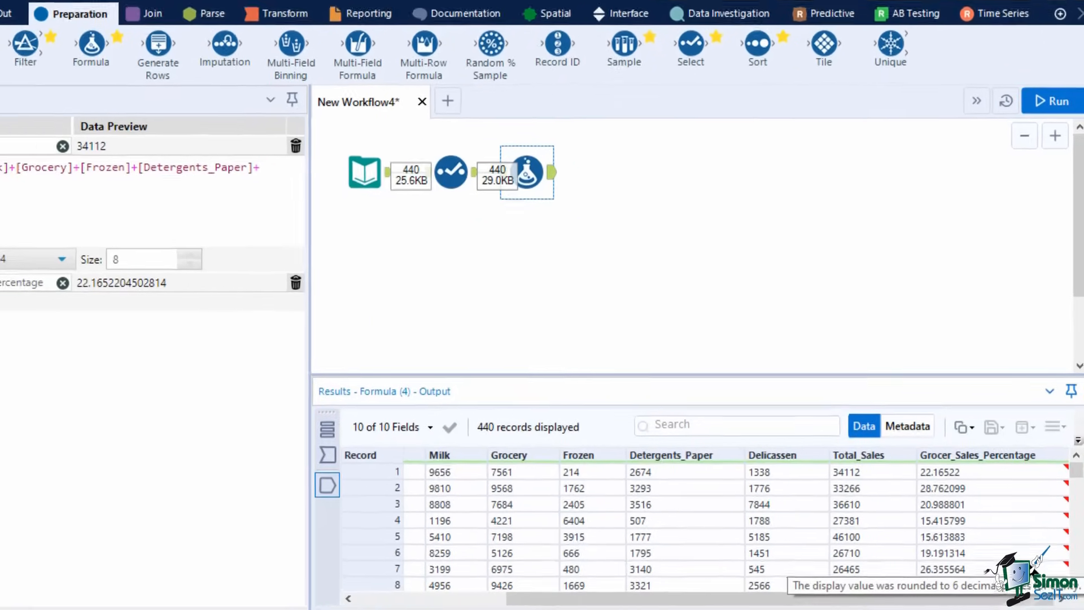
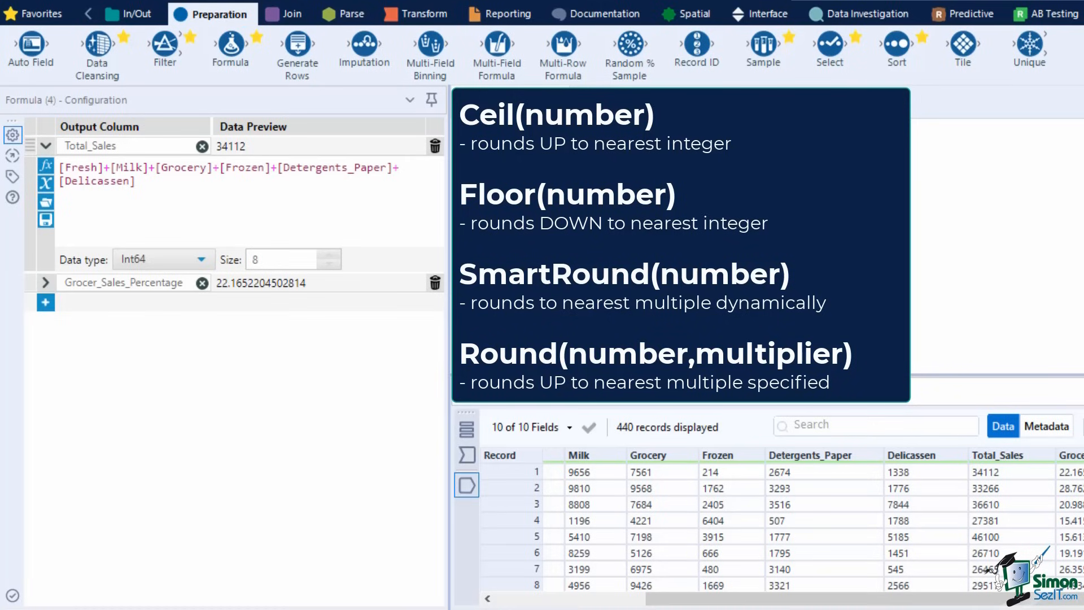
- Add a third output column to the Formula tool, entering Grocery_Sales as its name
{"action": "left_click", "coordinate": [46, 302]}
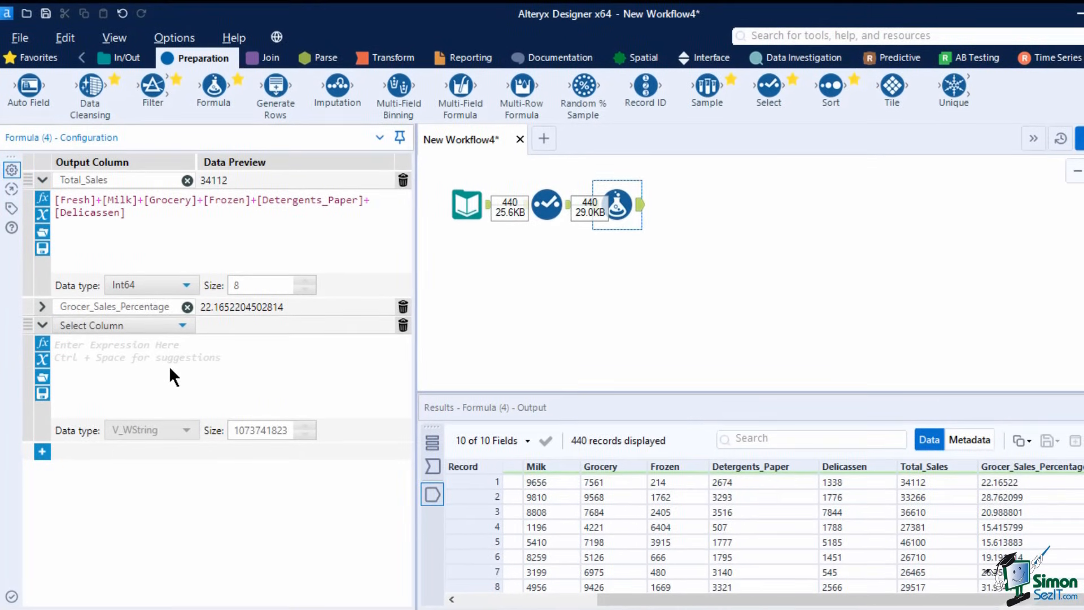
{"action": "left_click", "coordinate": [165, 329]}
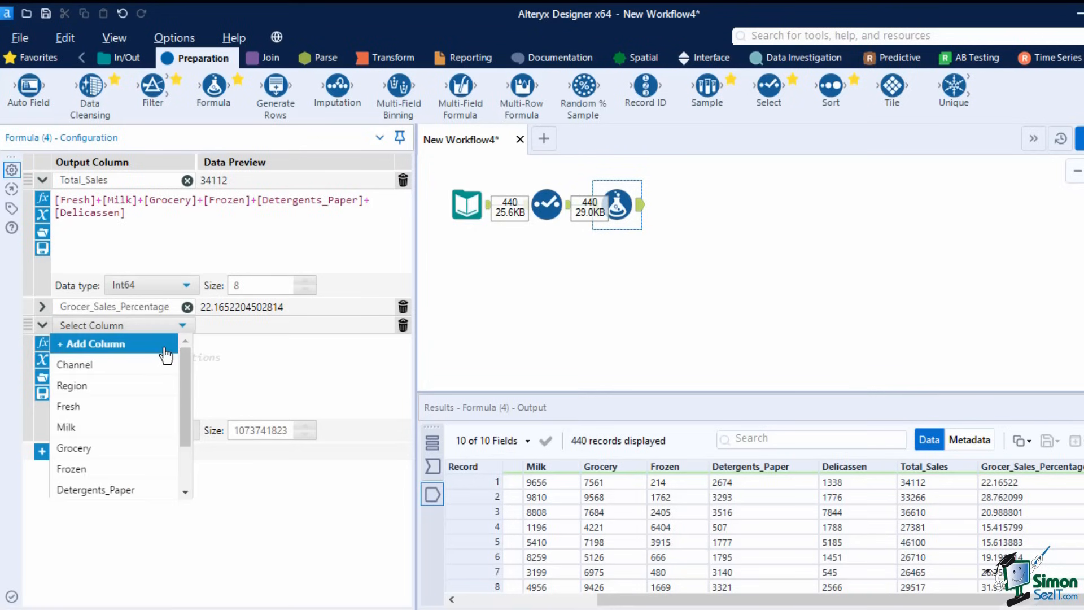
{"action": "left_click", "coordinate": [165, 346]}
{"action": "type", "text": "Grocery"}
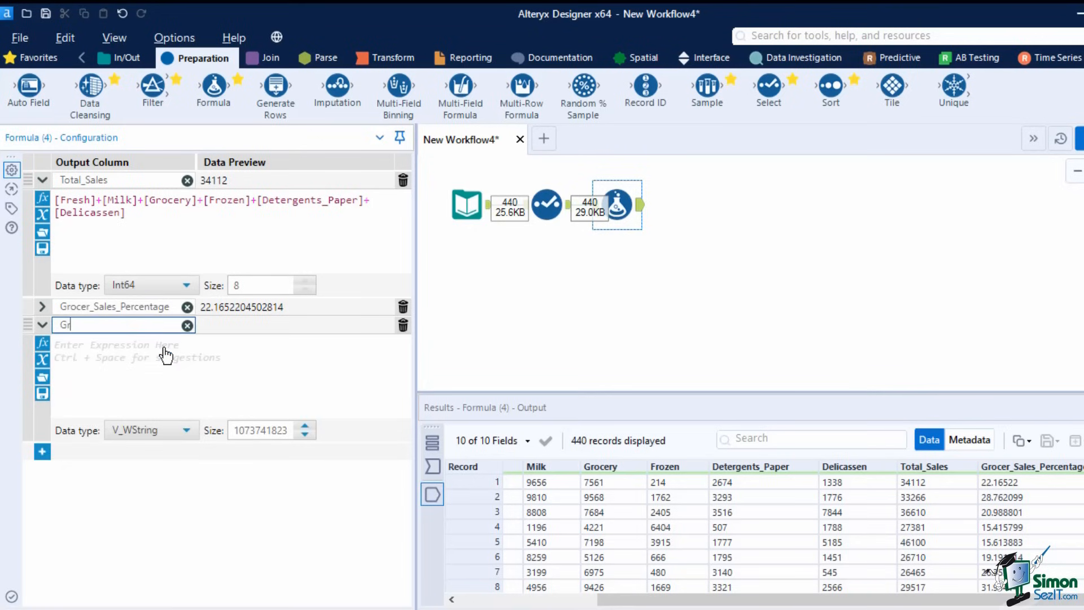
{"action": "type", "text": "_Sales"}
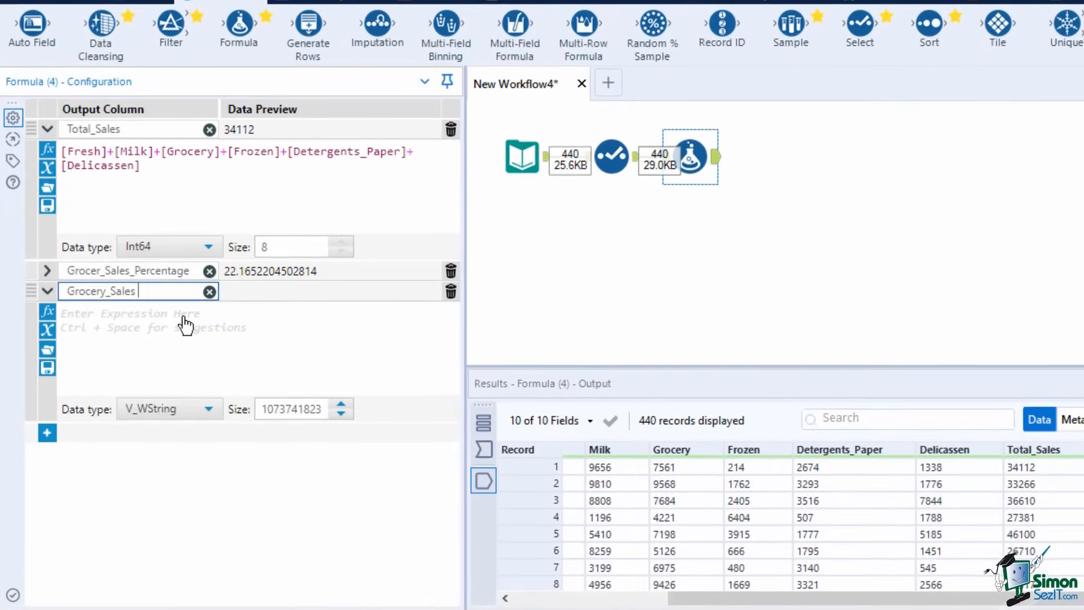
- Enter the expression Round([Grocer_Sales_Percentage], 10) for the Grocery_Sales output column
{"action": "left_click", "coordinate": [179, 326]}
{"action": "type", "text": "rou"}
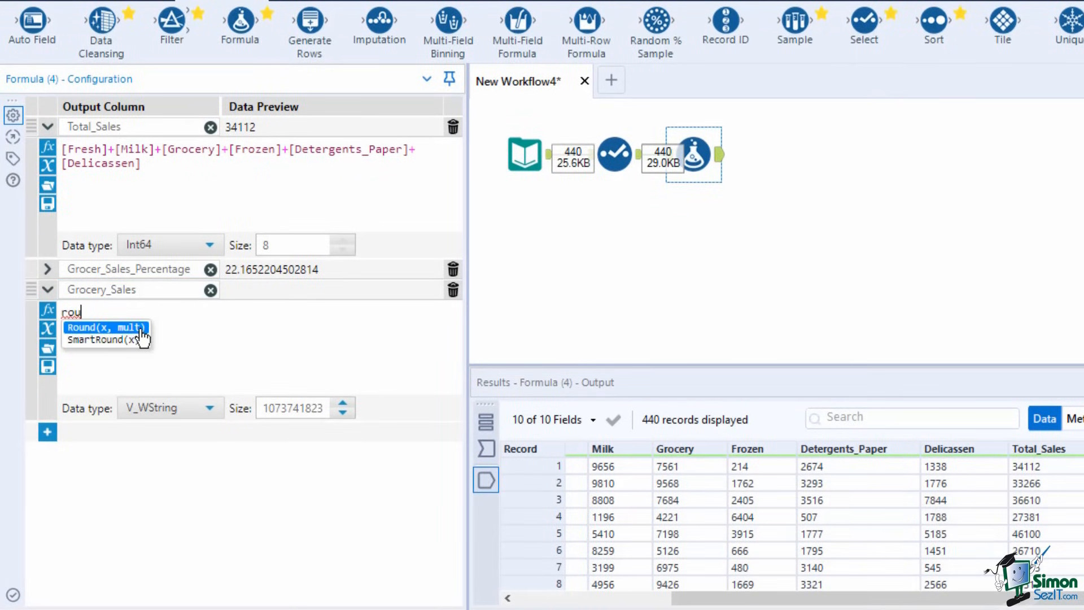
{"action": "key", "text": "Return"}
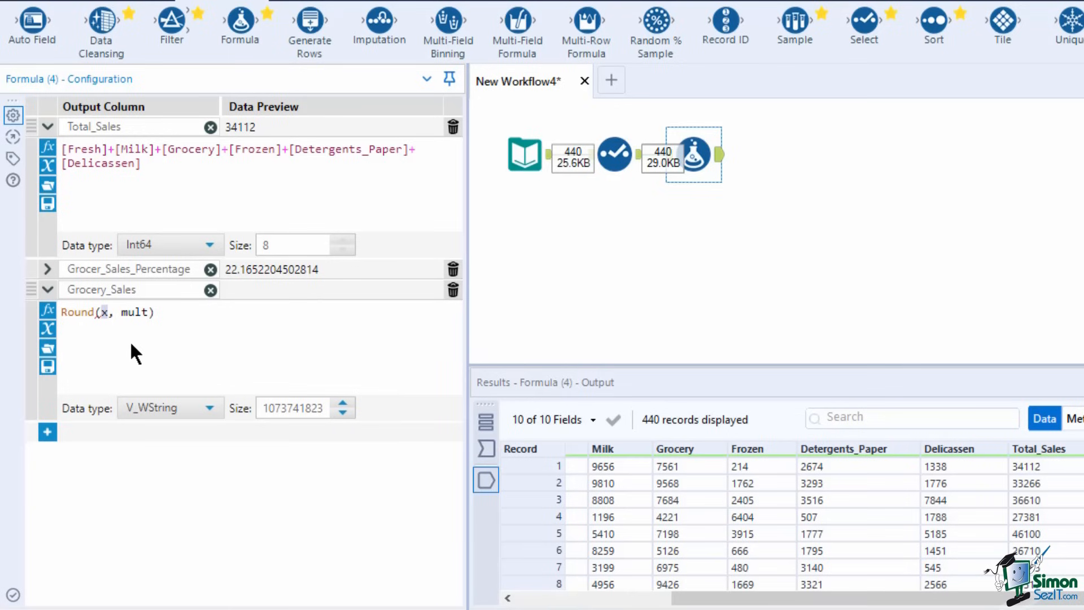
{"action": "type", "text": "Gr"}
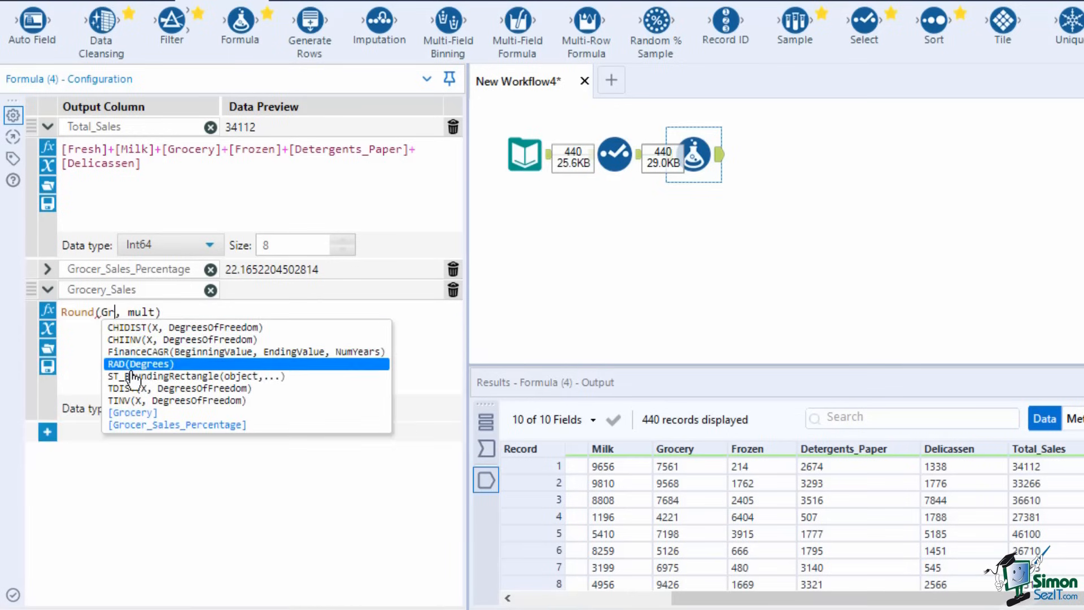
{"action": "double_click", "coordinate": [147, 424]}
{"action": "double_click", "coordinate": [293, 313]}
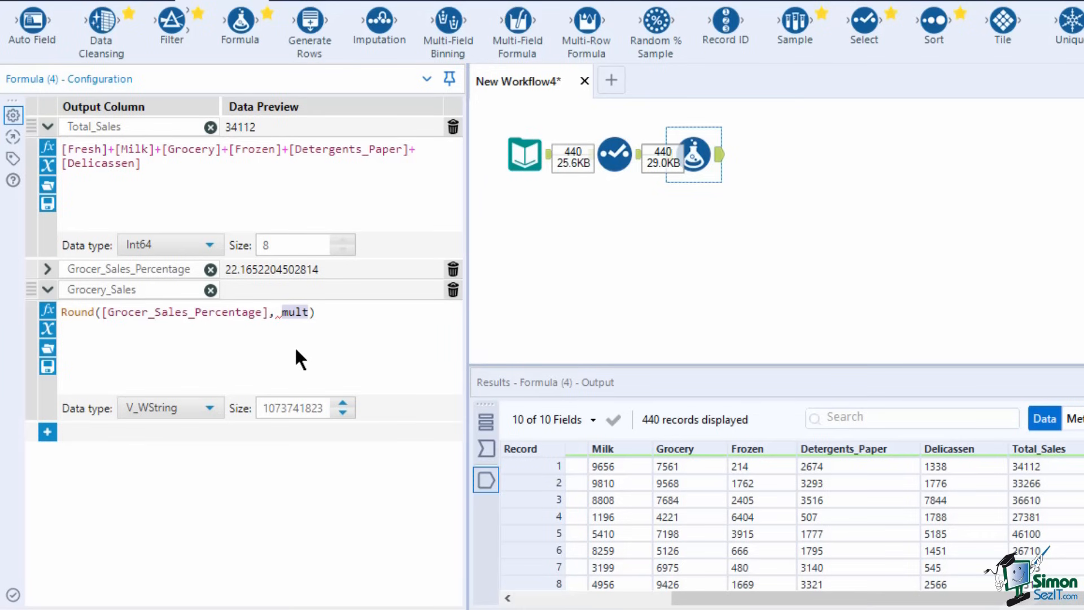
{"action": "type", "text": "10"}
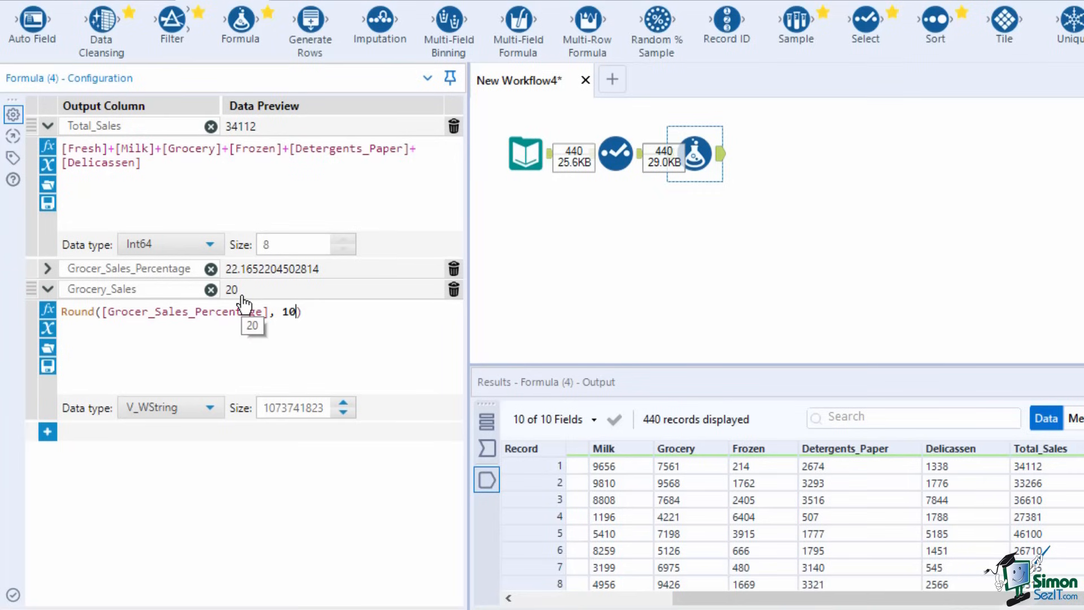
- Try 2, 0.1 and 0.01 as the rounding multiple in the Grocery_Sales expression
{"action": "key", "text": "BackSpace"}
{"action": "key", "text": "BackSpace"}
{"action": "type", "text": "2"}
{"action": "key", "text": "BackSpace"}
{"action": "type", "text": "0.1"}
{"action": "key", "text": "BackSpace"}
{"action": "type", "text": "01"}
{"action": "key", "text": "BackSpace"}
{"action": "key", "text": "BackSpace"}
{"action": "key", "text": "BackSpace"}
{"action": "key", "text": "BackSpace"}
{"action": "type", "text": "2"}
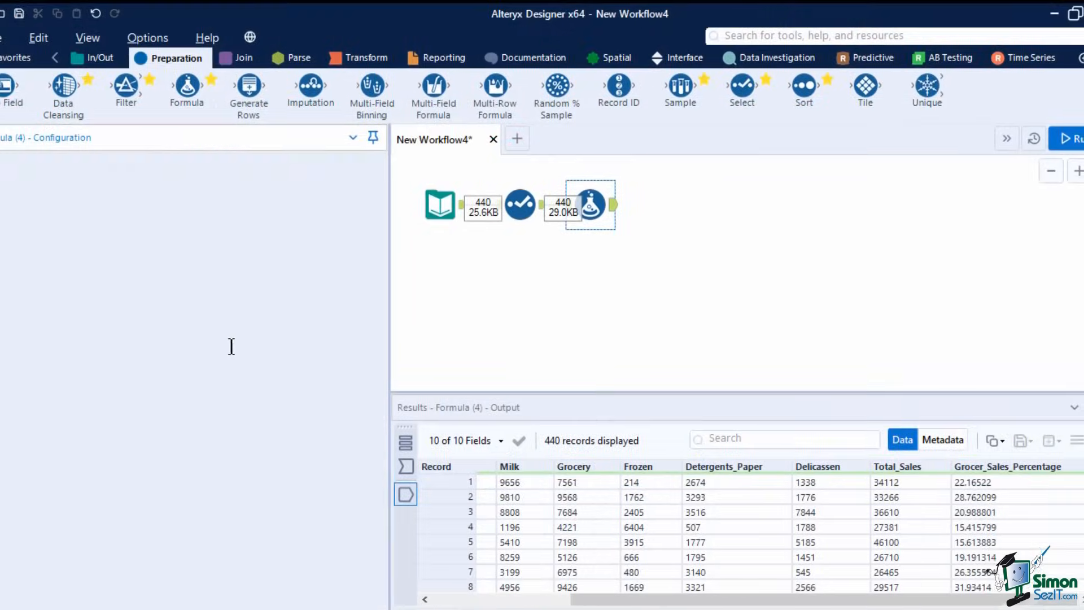
- Run the workflow and check the rounded Grocery_Sales values in the Formula output
{"action": "key", "text": "ctrl+r"}
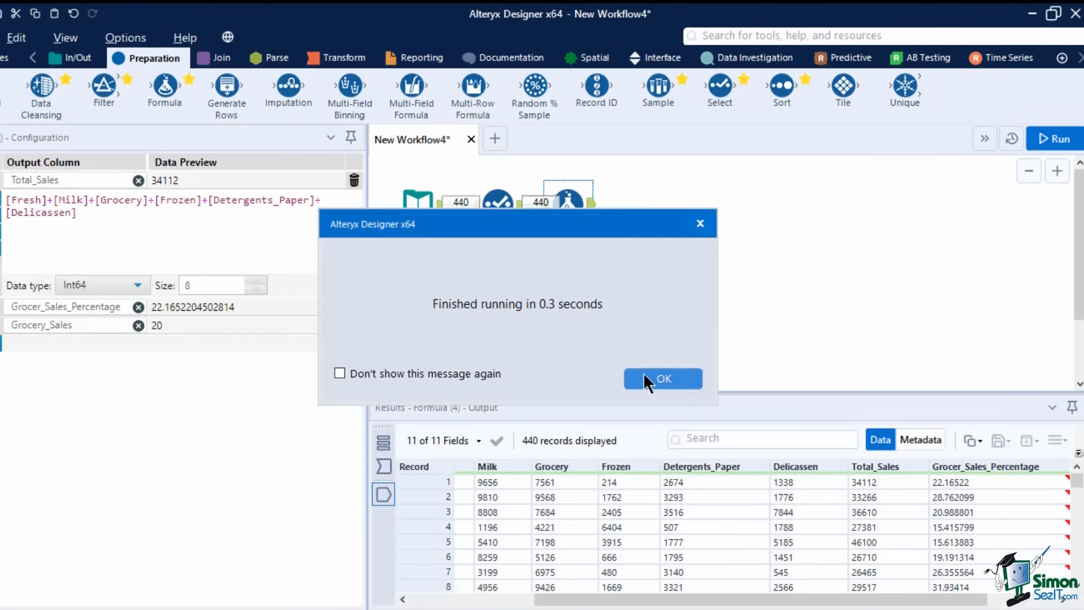
{"action": "left_click", "coordinate": [664, 371]}
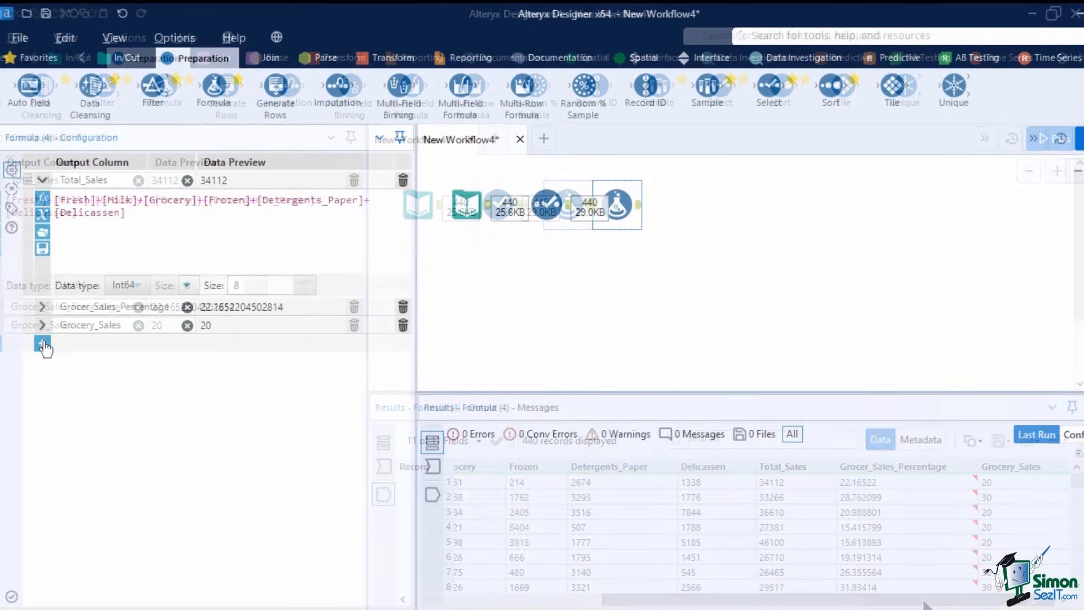
- Add a fourth output column named Book_ID to the Formula tool, with data type Double
{"action": "left_click", "coordinate": [102, 344]}
{"action": "left_click", "coordinate": [101, 362]}
{"action": "type", "text": "Book_ID"}
{"action": "key", "text": "Return"}
{"action": "left_click", "coordinate": [153, 449]}
{"action": "scroll", "coordinate": [150, 395], "scroll_direction": "down", "scroll_amount": 1}
- Enter RAND() as the Book_ID expression, run the workflow and check the Book_ID values in the Formula output
{"action": "left_click", "coordinate": [135, 363]}
{"action": "type", "text": "dand"}
{"action": "key", "text": "Return"}
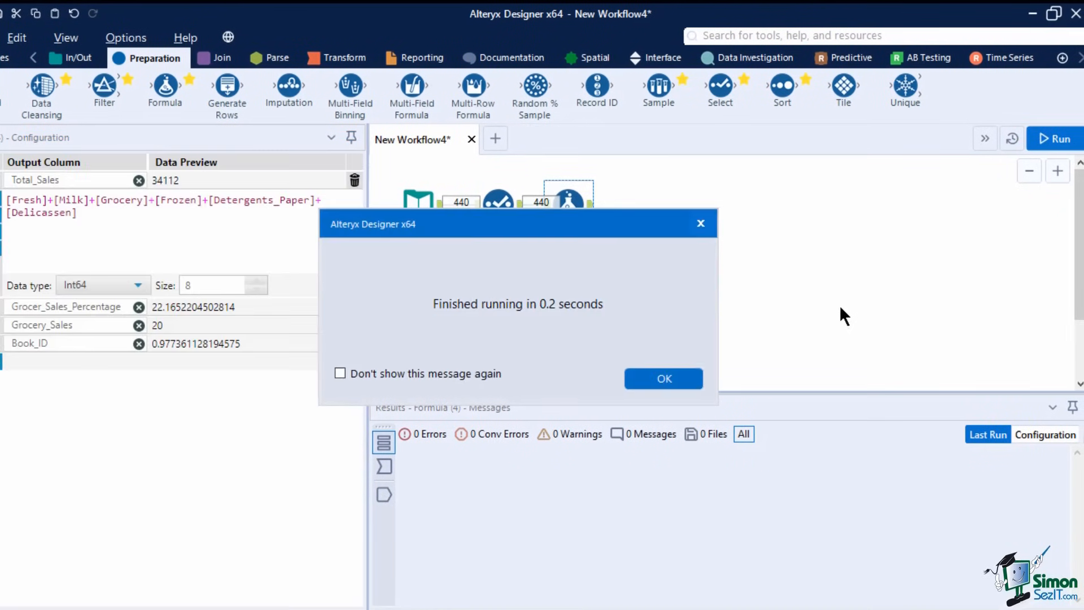
{"action": "key", "text": "Return"}
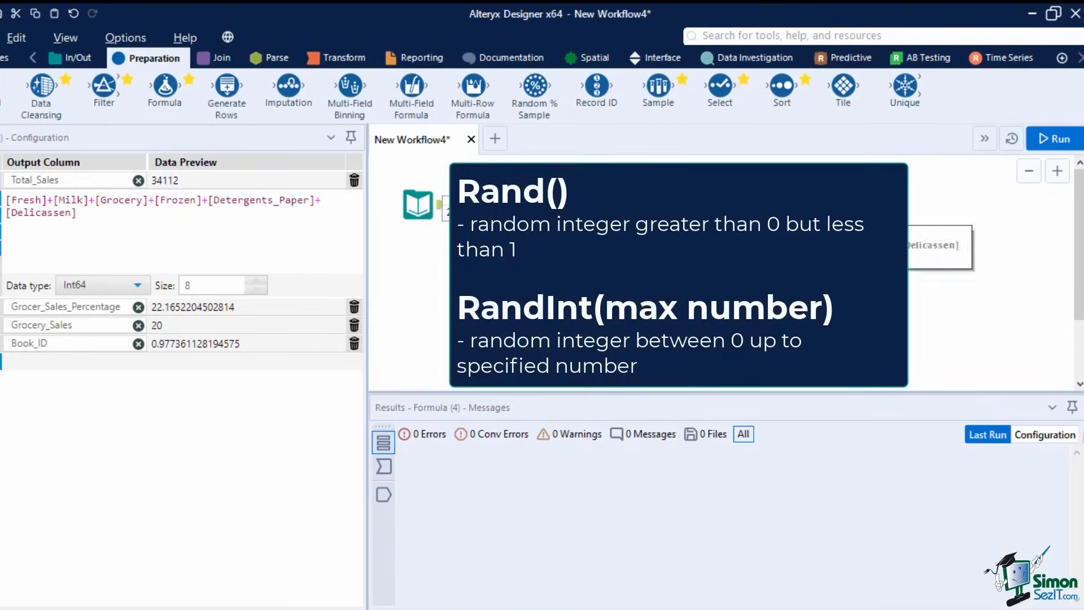
{"action": "left_click_drag", "start_coordinate": [847, 599], "coordinate": [1033, 599]}
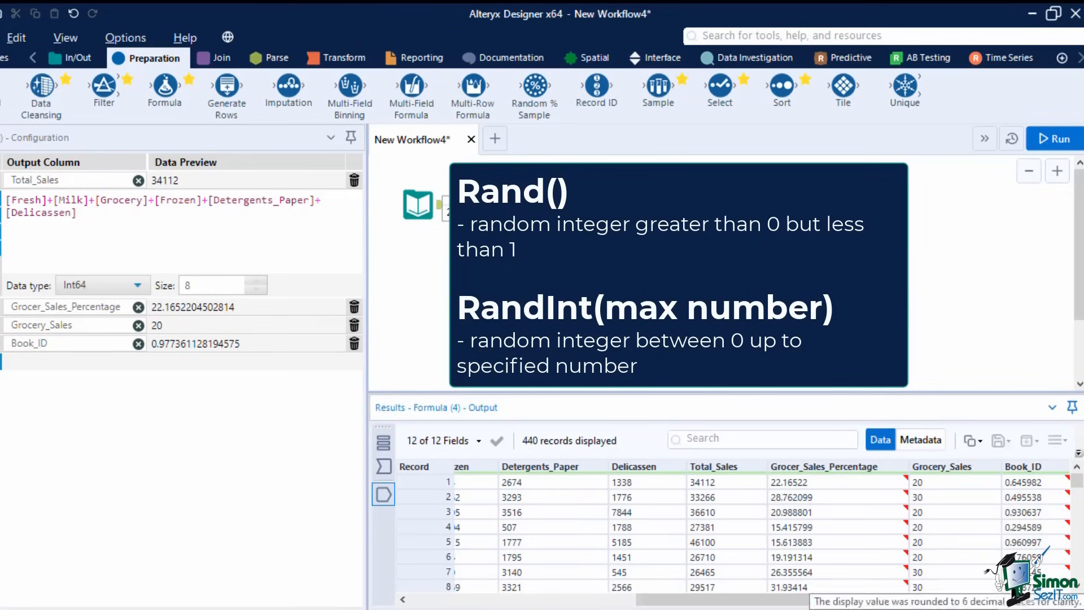
- Change the Book_ID expression to RANDINT(500)
{"action": "left_click", "coordinate": [2, 343]}
{"action": "left_click", "coordinate": [30, 363]}
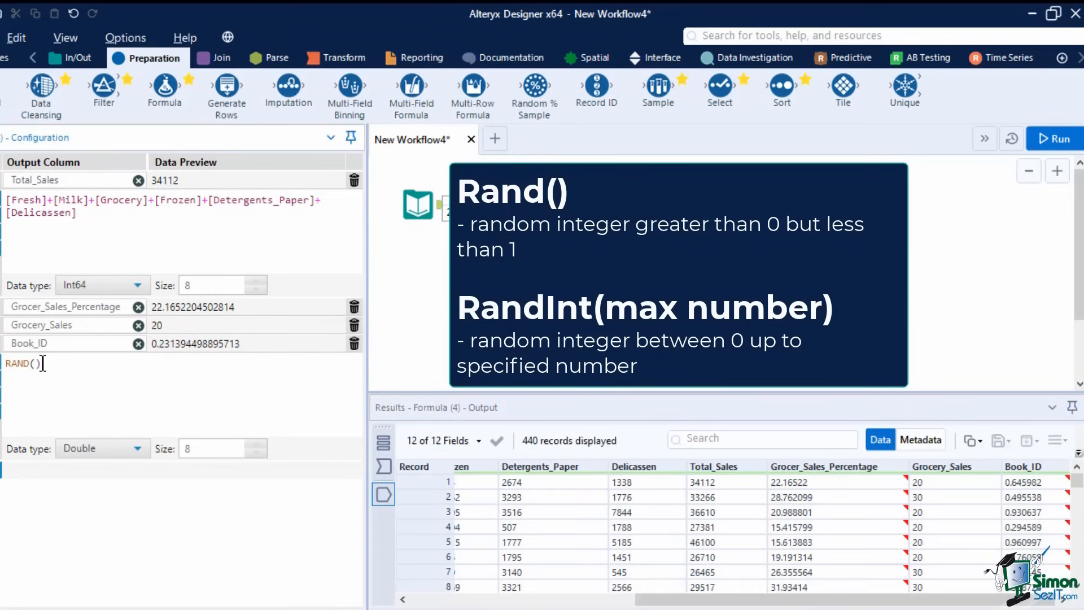
{"action": "type", "text": "INT"}
{"action": "key", "text": "Right"}
{"action": "type", "text": "500"}
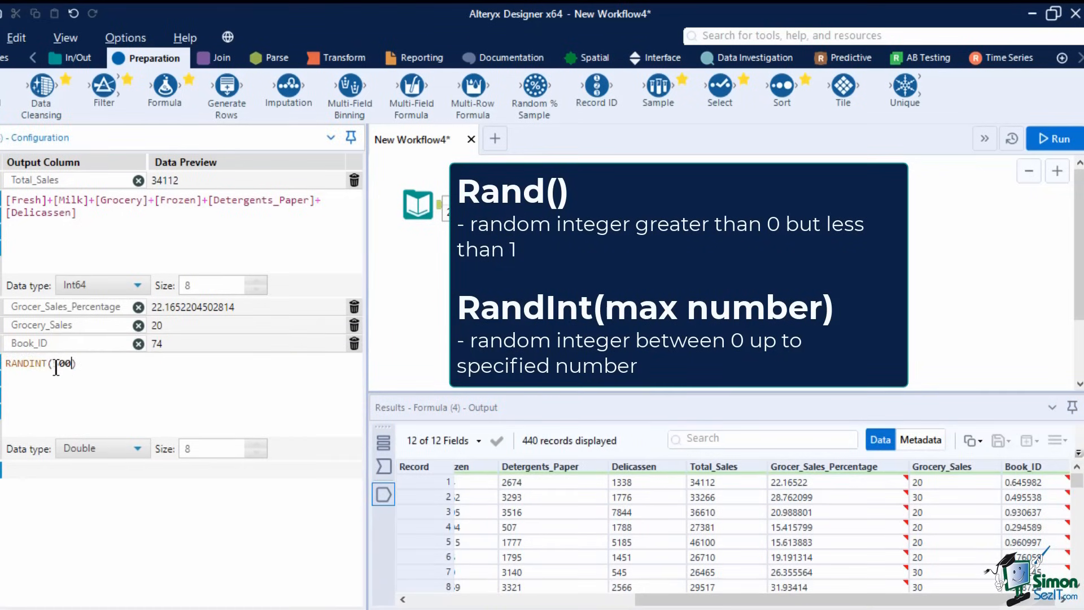
- Run the workflow twice and compare the random integers generated in the Book_ID column
{"action": "left_click", "coordinate": [1034, 135]}
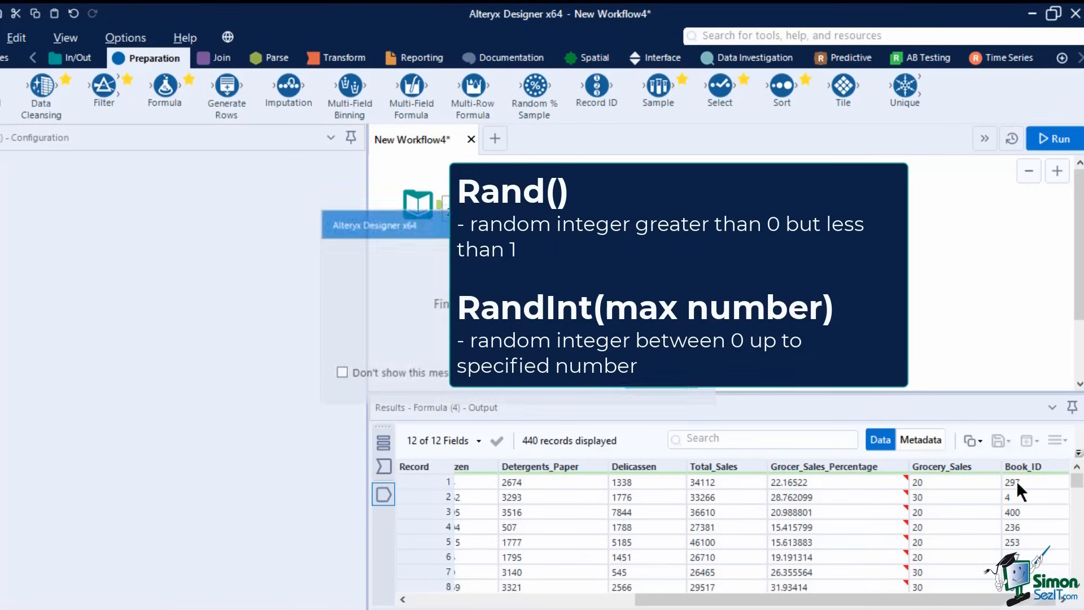
{"action": "left_click", "coordinate": [690, 387]}
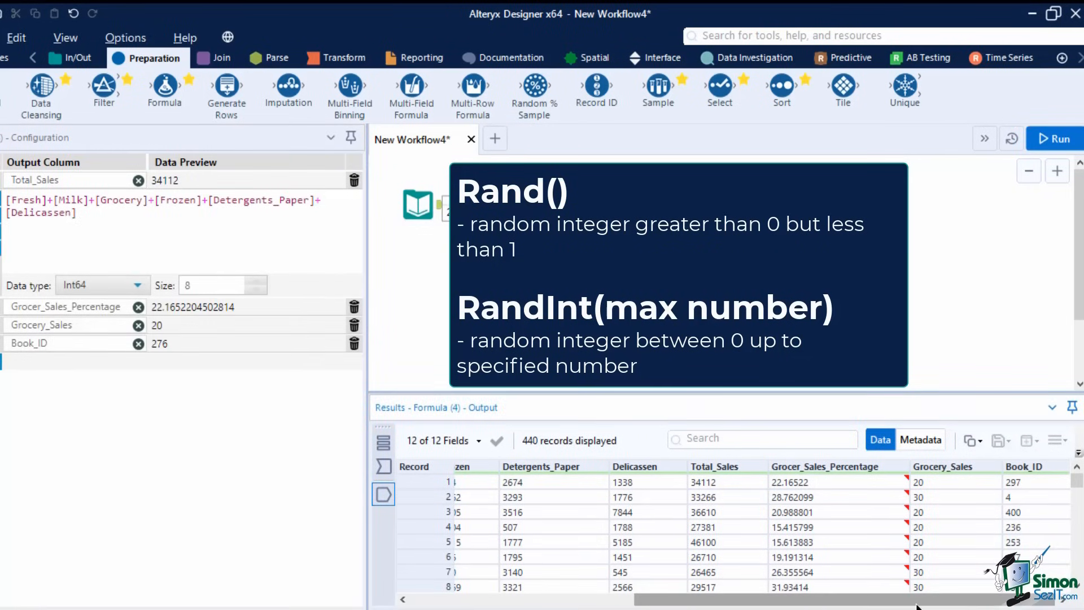
{"action": "scroll", "coordinate": [1045, 490], "scroll_direction": "down", "scroll_amount": 12}
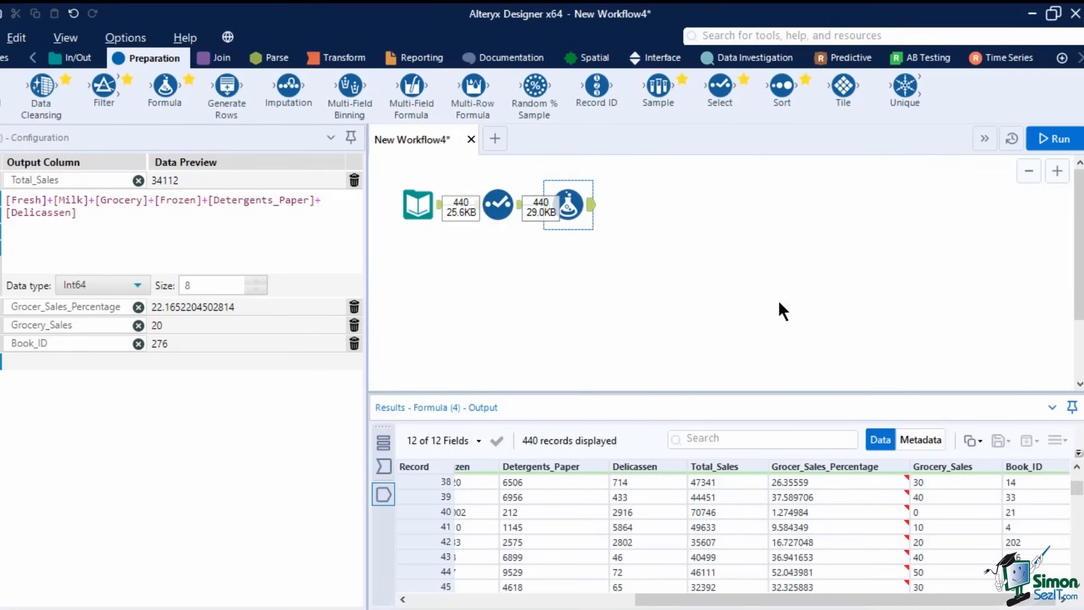
{"action": "left_click_drag", "start_coordinate": [1077, 489], "coordinate": [1080, 474]}
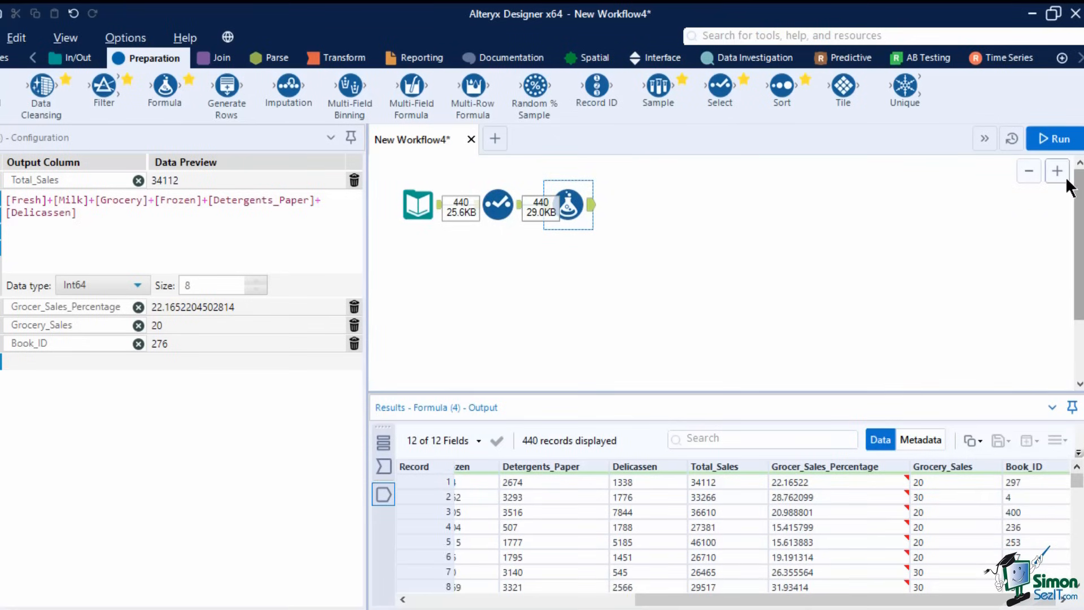
{"action": "left_click", "coordinate": [1053, 138]}
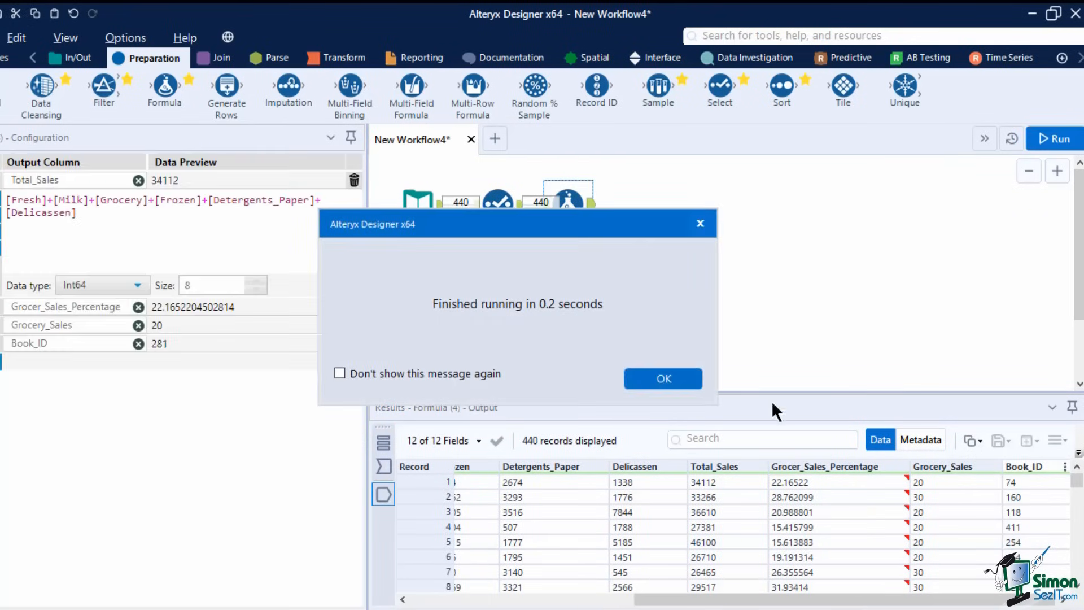
{"action": "left_click", "coordinate": [693, 374]}
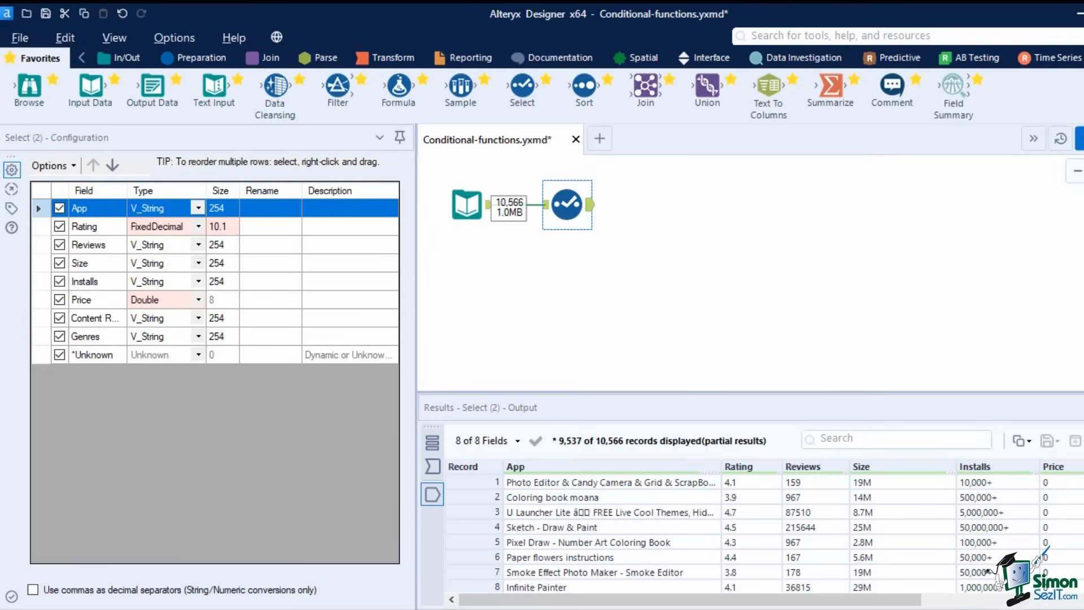
- In the Conditional-functions.yxmd workflow, connect a Formula tool after the Select tool and name its output column Type
{"action": "left_click_drag", "start_coordinate": [919, 602], "coordinate": [1083, 602]}
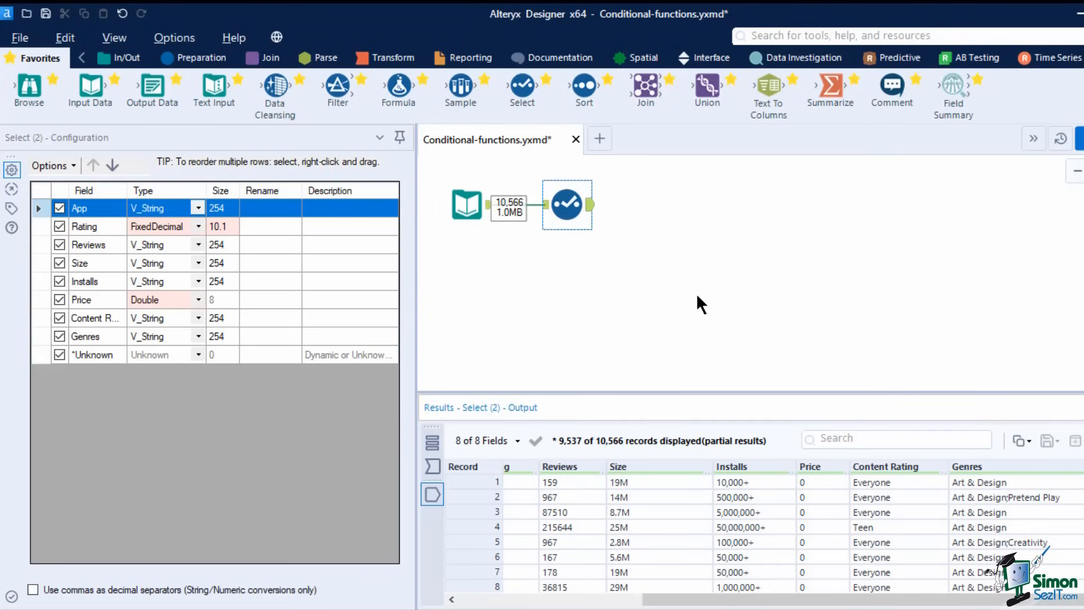
{"action": "left_click_drag", "start_coordinate": [404, 94], "coordinate": [650, 205]}
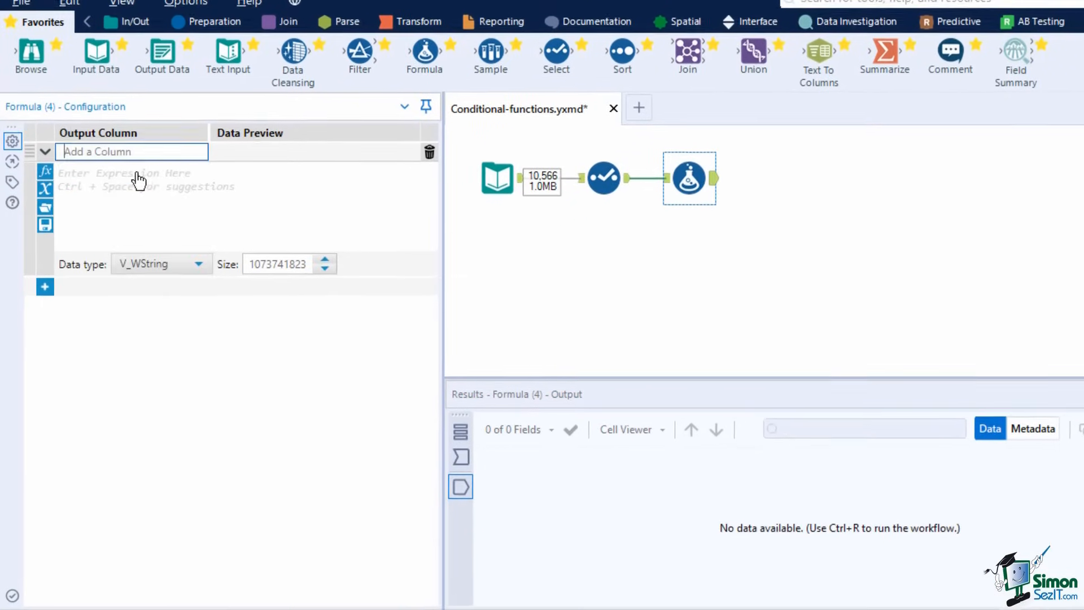
{"action": "type", "text": "Type"}
{"action": "key", "text": "Tab"}
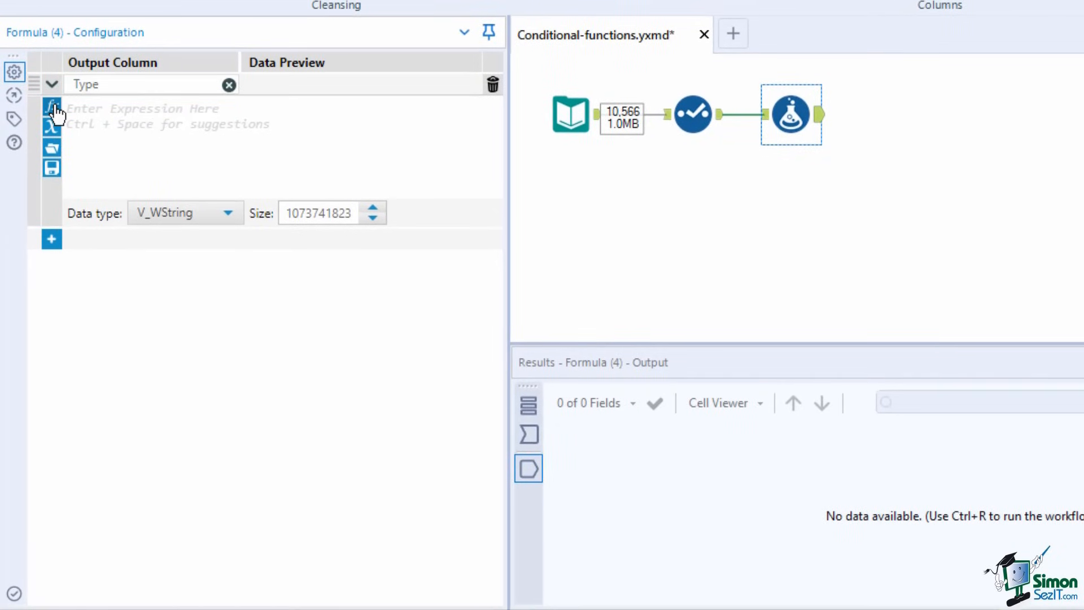
- Insert the conditional function template IF c THEN t ELSE f ENDIF as the Type column's expression
{"action": "left_click", "coordinate": [54, 108]}
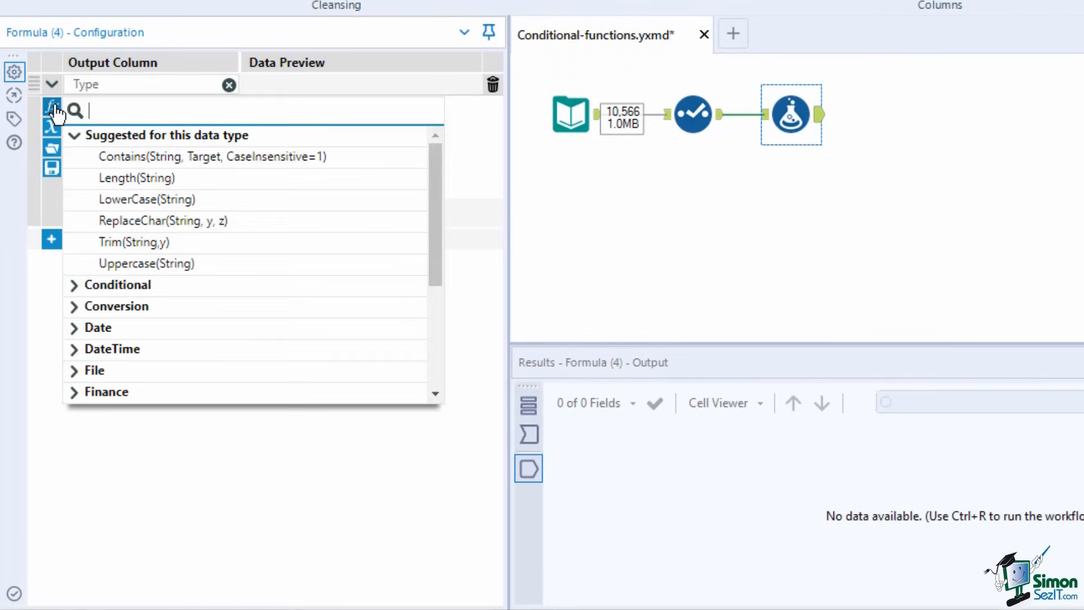
{"action": "left_click", "coordinate": [121, 285]}
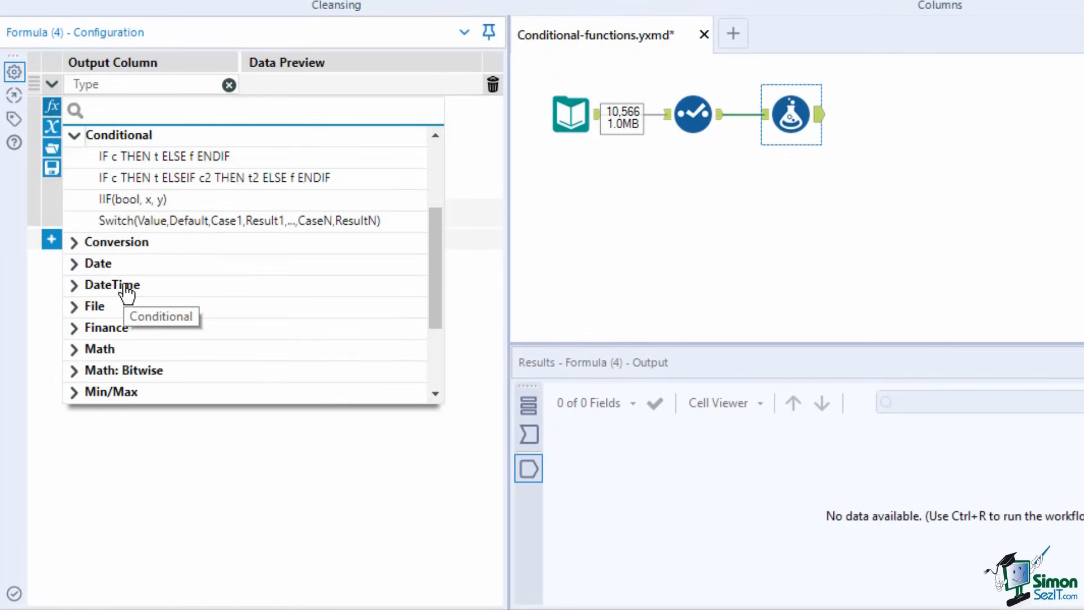
{"action": "left_click", "coordinate": [227, 167]}
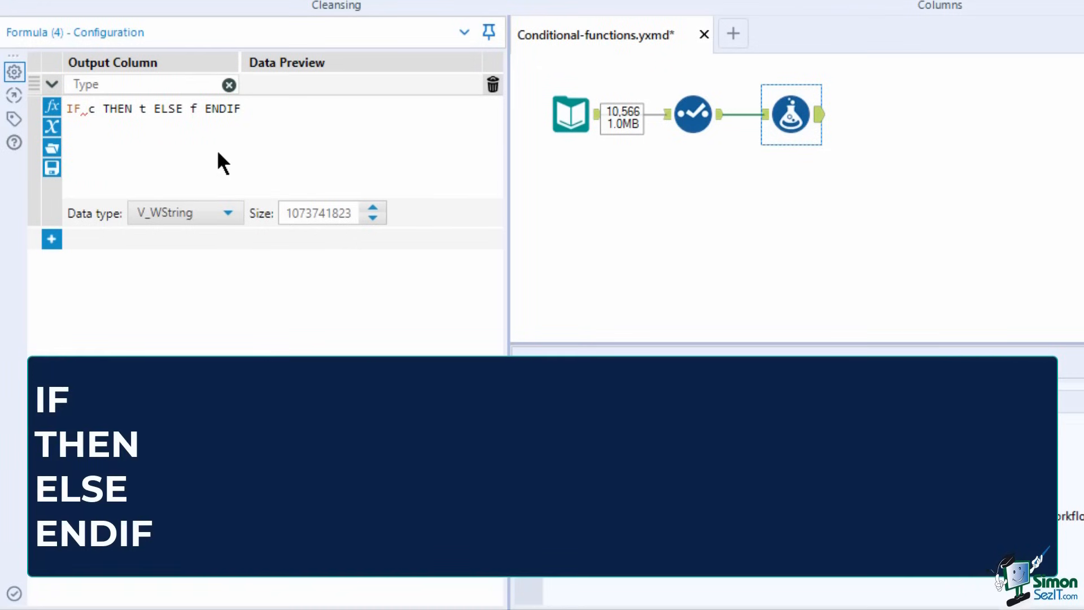
{"action": "left_click_drag", "start_coordinate": [67, 109], "coordinate": [261, 127]}
{"action": "left_click", "coordinate": [262, 128]}
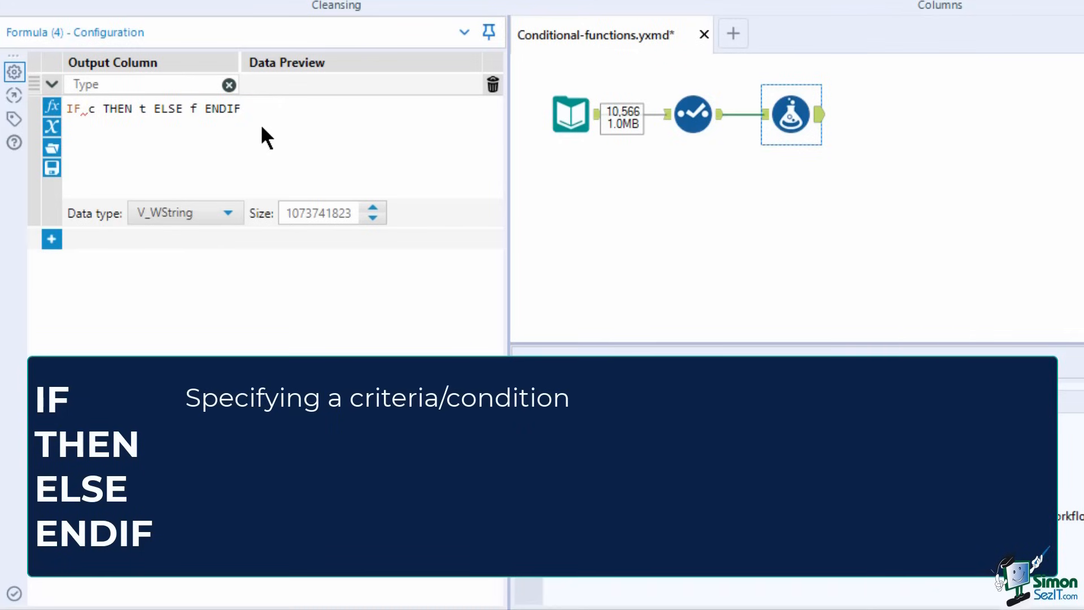
{"action": "left_click_drag", "start_coordinate": [97, 110], "coordinate": [26, 149]}
{"action": "left_click", "coordinate": [96, 116]}
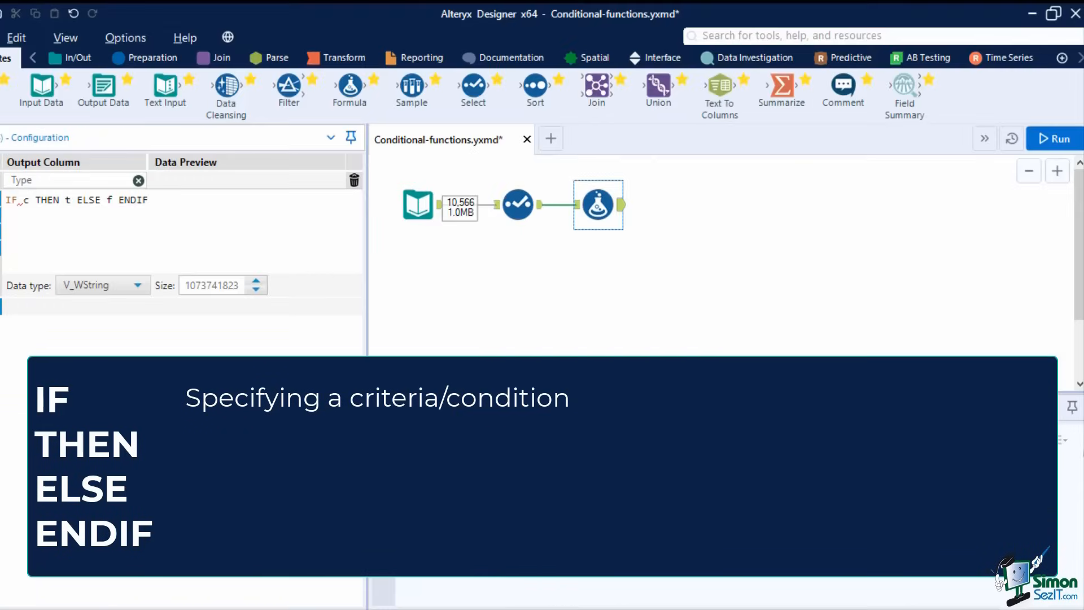
- Replace the condition placeholder c in the IF expression with price>0
{"action": "double_click", "coordinate": [25, 201]}
{"action": "type", "text": "price>"}
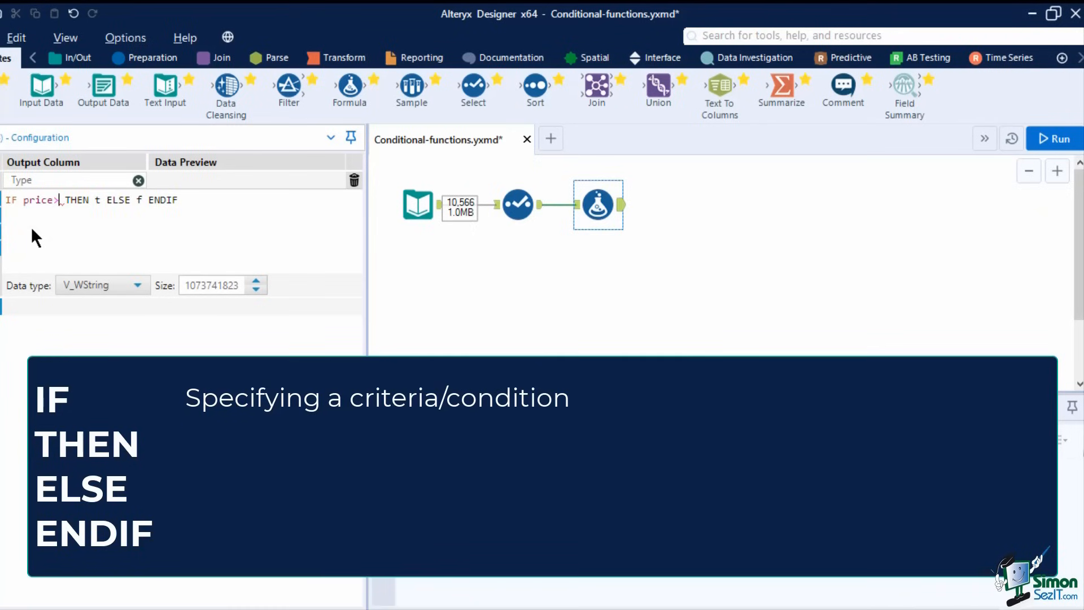
{"action": "type", "text": "0"}
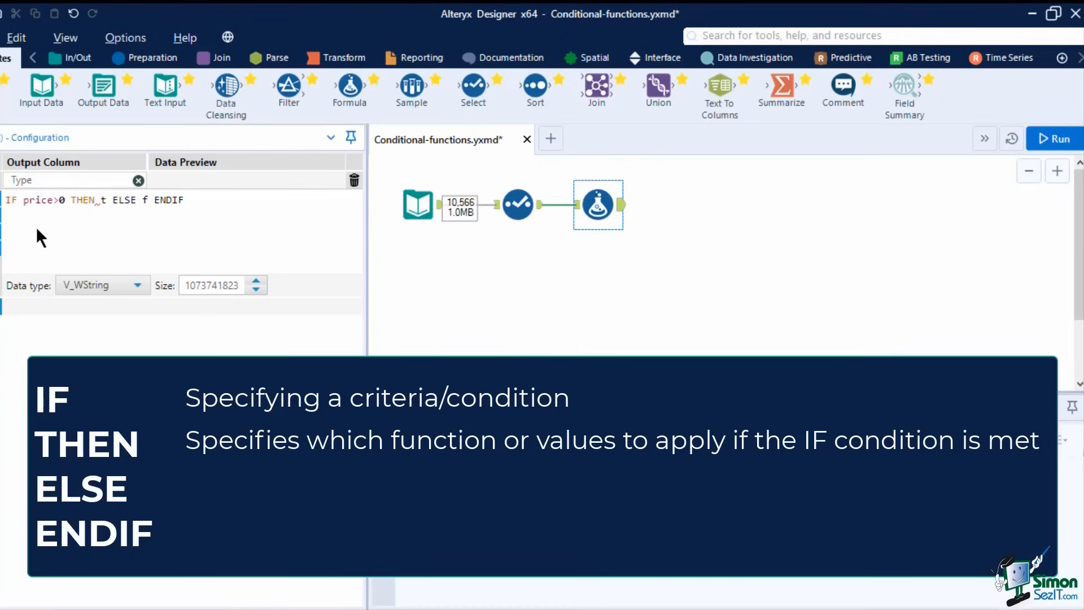
- Set the IF expression's THEN result to "PAID" and its ELSE result to "FREE"
{"action": "double_click", "coordinate": [102, 200]}
{"action": "type", "text": "\"PAID\""}
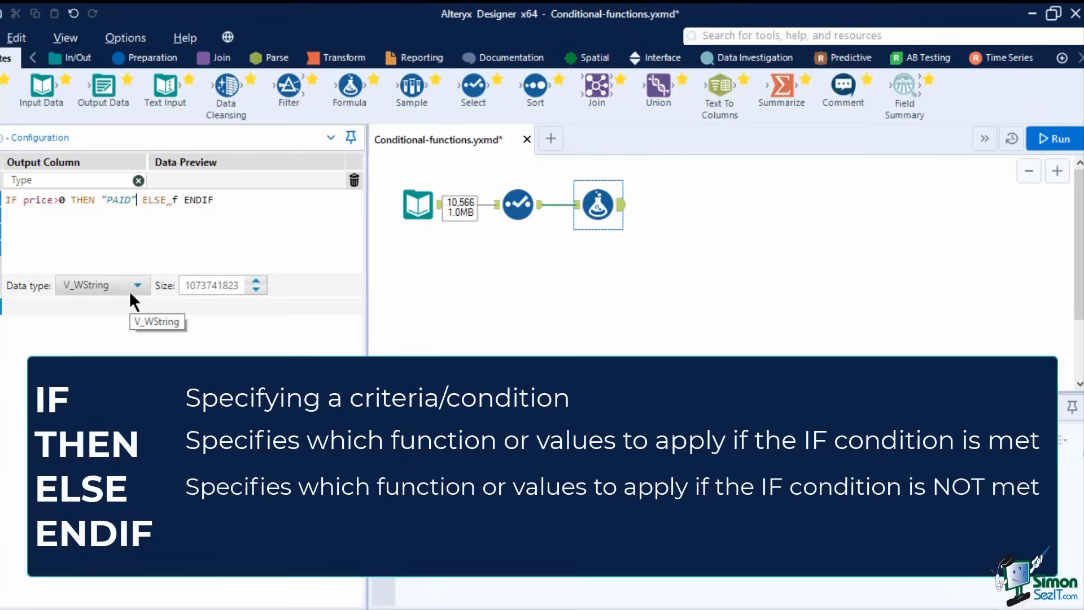
{"action": "left_click", "coordinate": [177, 201]}
{"action": "double_click", "coordinate": [175, 201]}
{"action": "type", "text": "\"FREE\""}
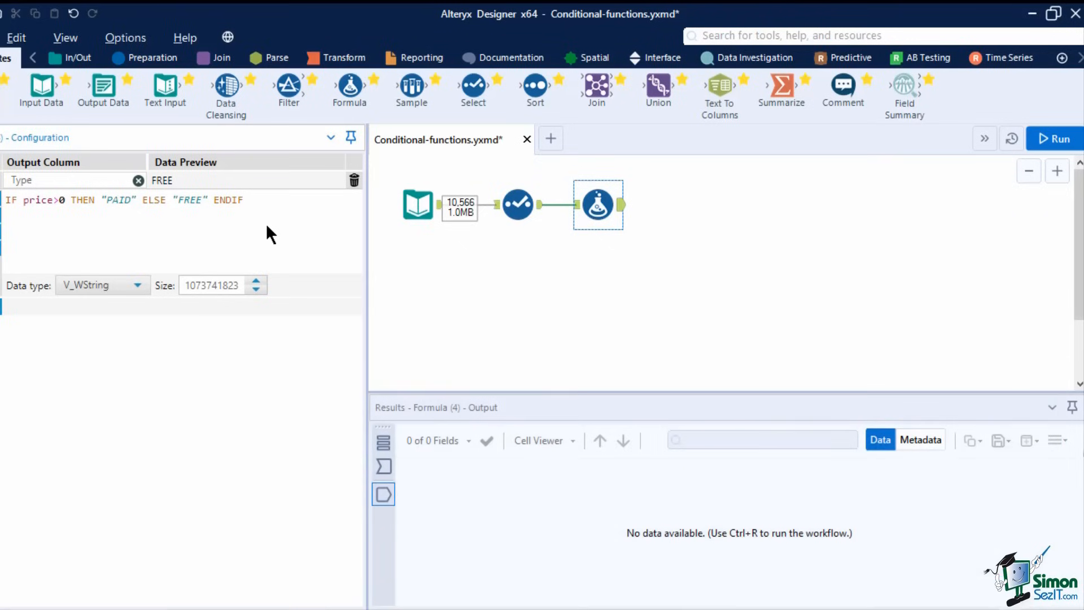
- Run the workflow and check the Type values against the Price column in the Formula output
{"action": "left_click", "coordinate": [1054, 139]}
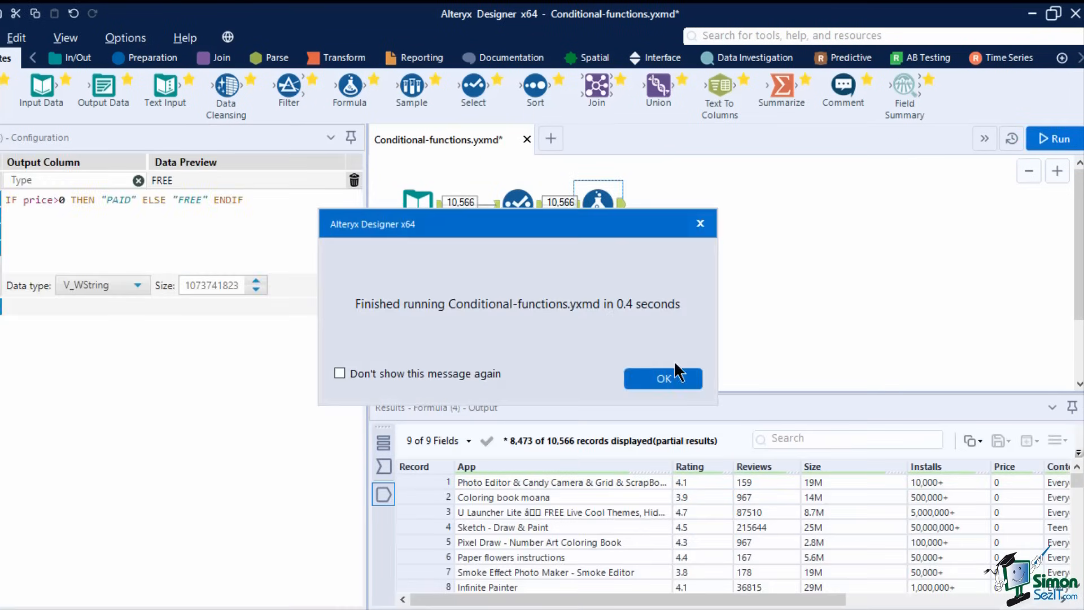
{"action": "left_click", "coordinate": [675, 381]}
{"action": "left_click_drag", "start_coordinate": [740, 601], "coordinate": [948, 601]}
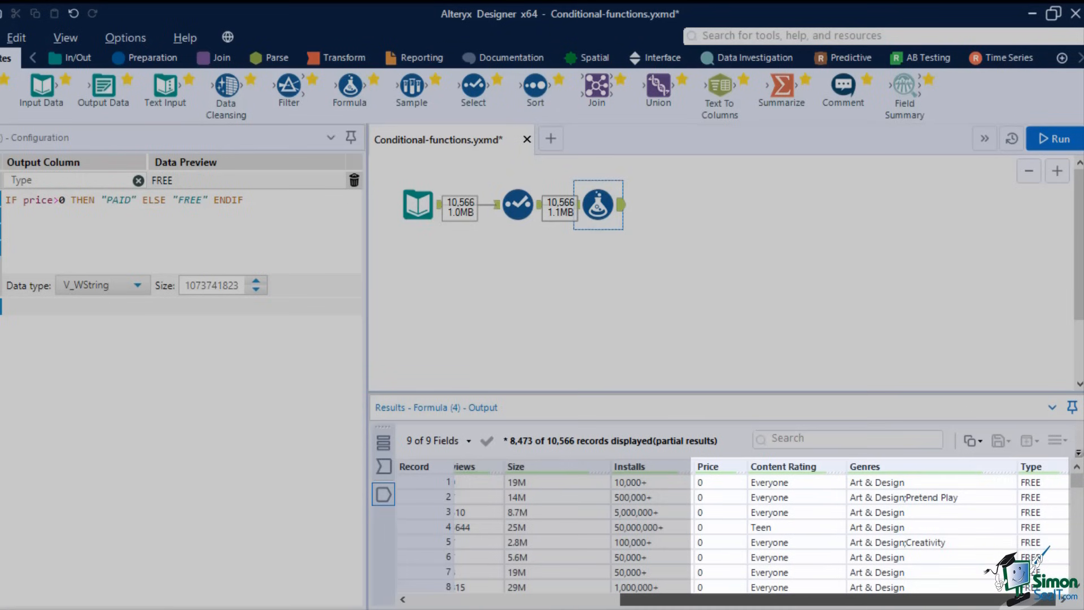
{"action": "scroll", "coordinate": [1041, 493], "scroll_direction": "down", "scroll_amount": 17}
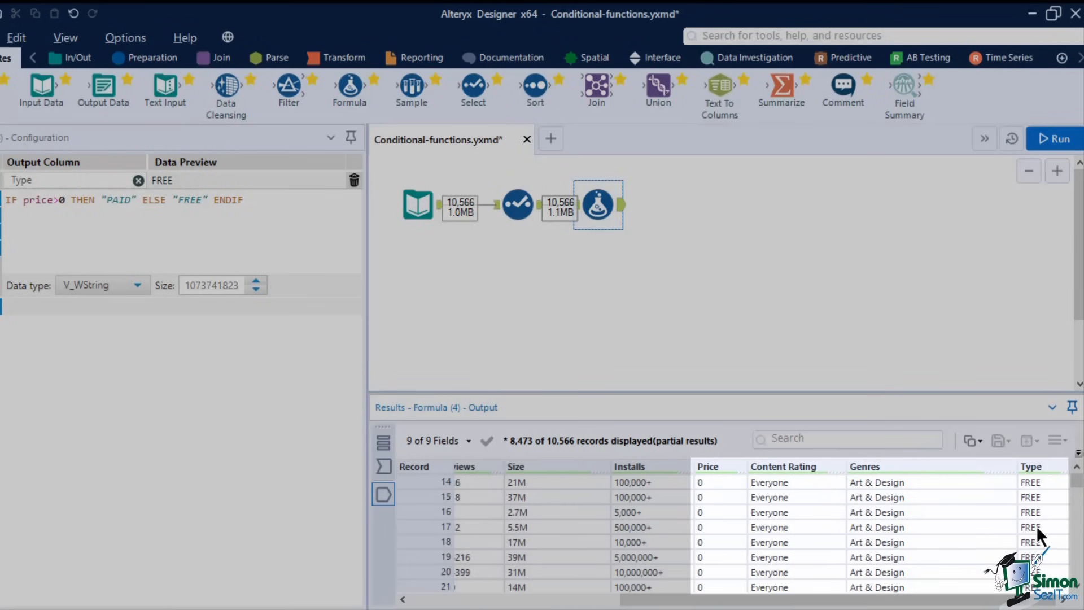
{"action": "scroll", "coordinate": [1035, 526], "scroll_direction": "down", "scroll_amount": 15}
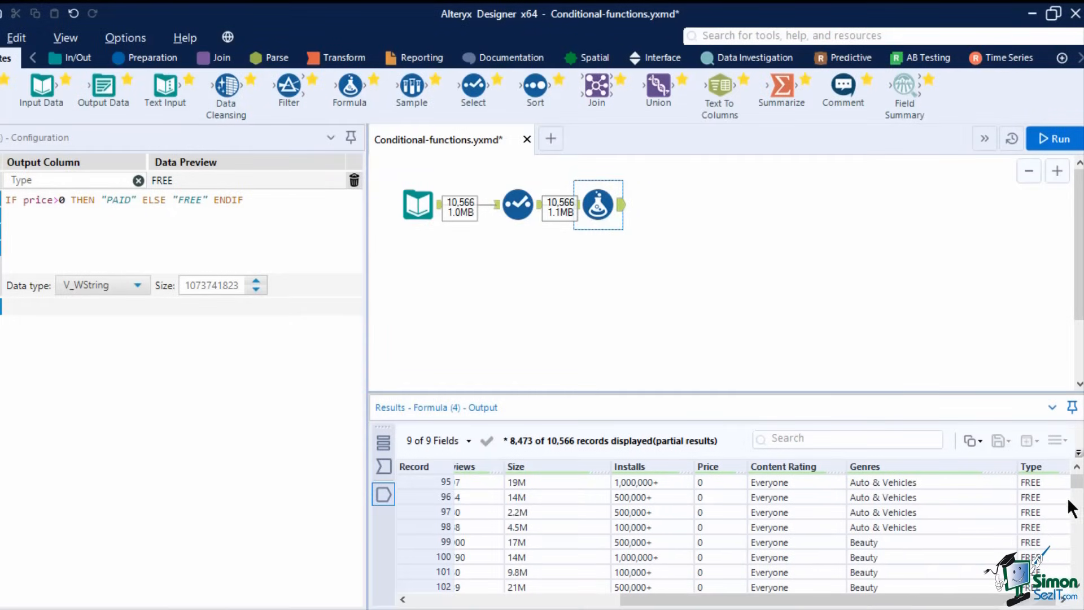
- Examine the Type values of apps with a price above 0 further down the Formula output
{"action": "left_click_drag", "start_coordinate": [1076, 484], "coordinate": [1074, 508]}
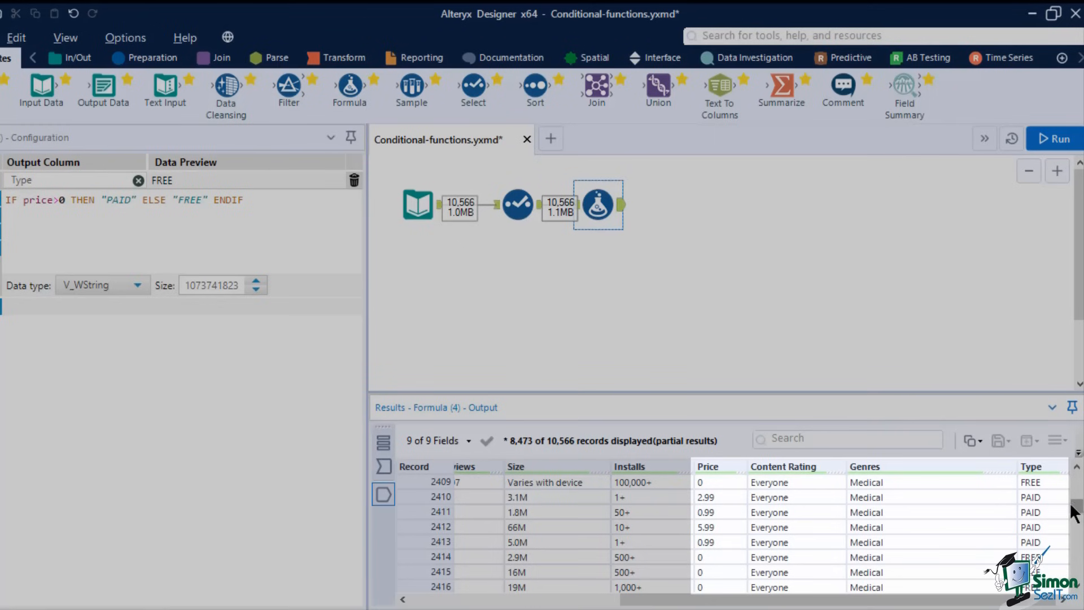
{"action": "left_click", "coordinate": [1036, 495]}
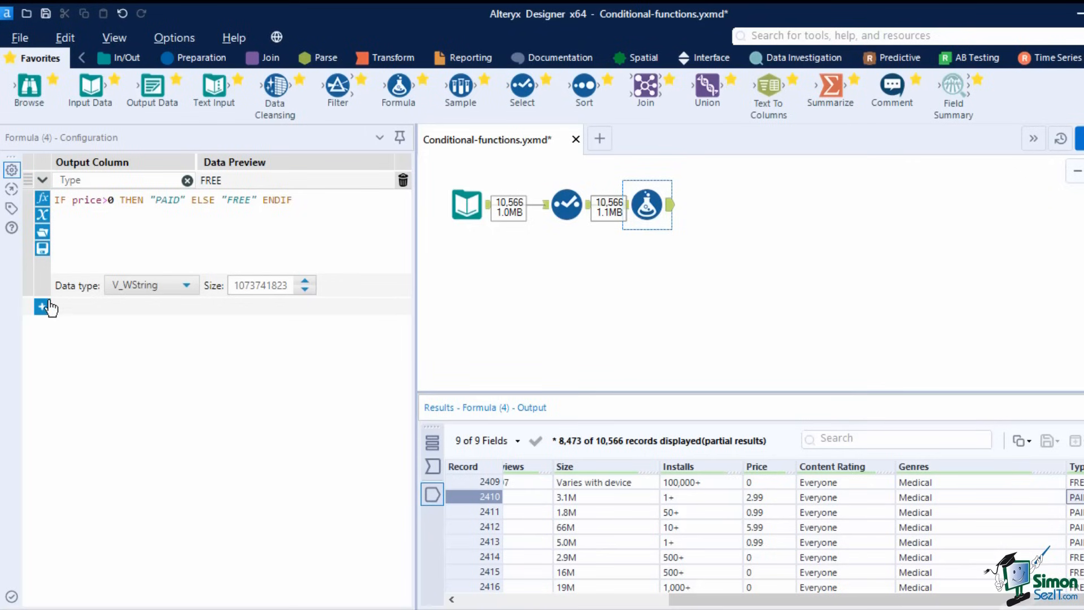
- Add a second output column named Type_2 and insert the conditional function template IIF(bool, x, y) as its expression
{"action": "left_click", "coordinate": [43, 307]}
{"action": "type", "text": "Type_2"}
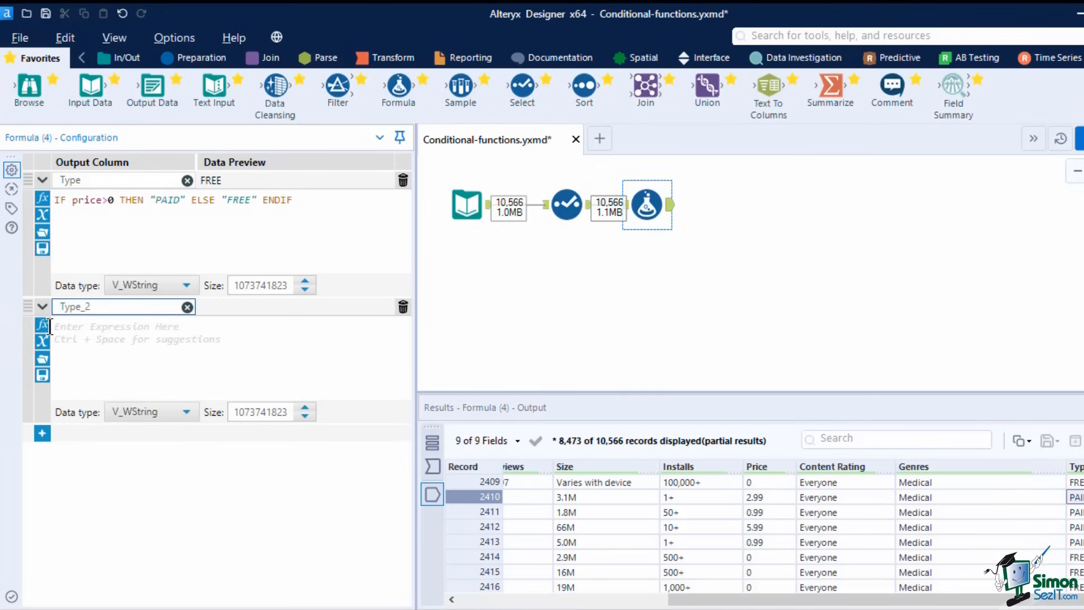
{"action": "left_click", "coordinate": [43, 325]}
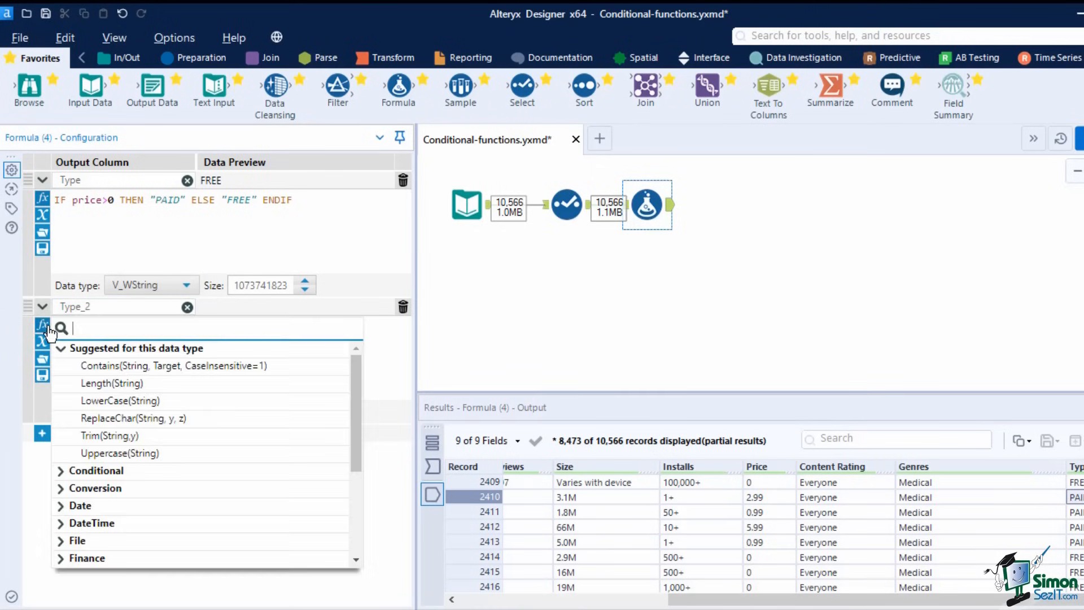
{"action": "left_click", "coordinate": [129, 471]}
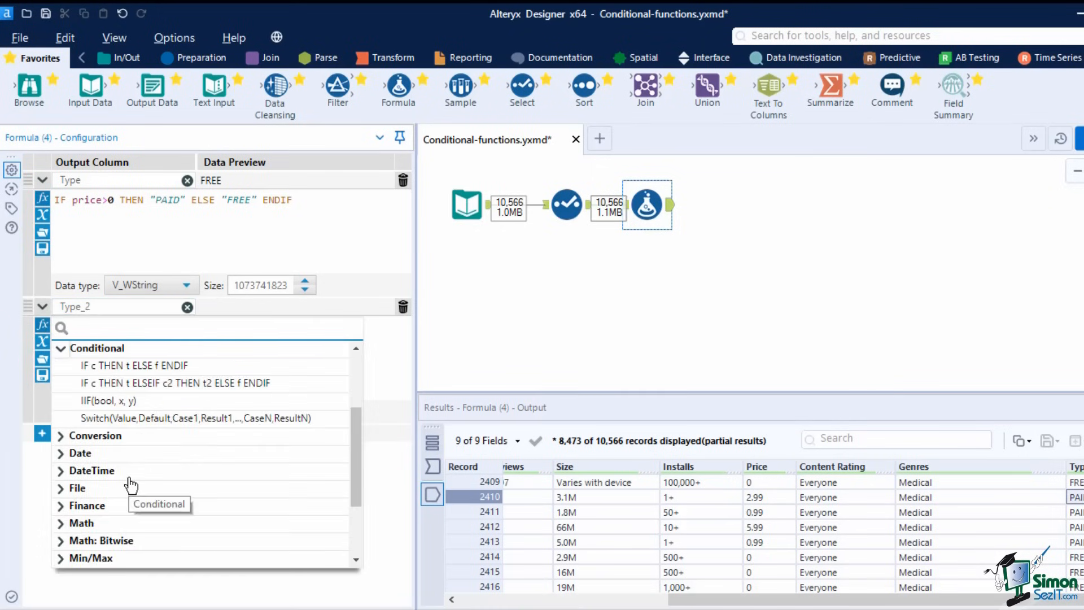
{"action": "left_click", "coordinate": [146, 402]}
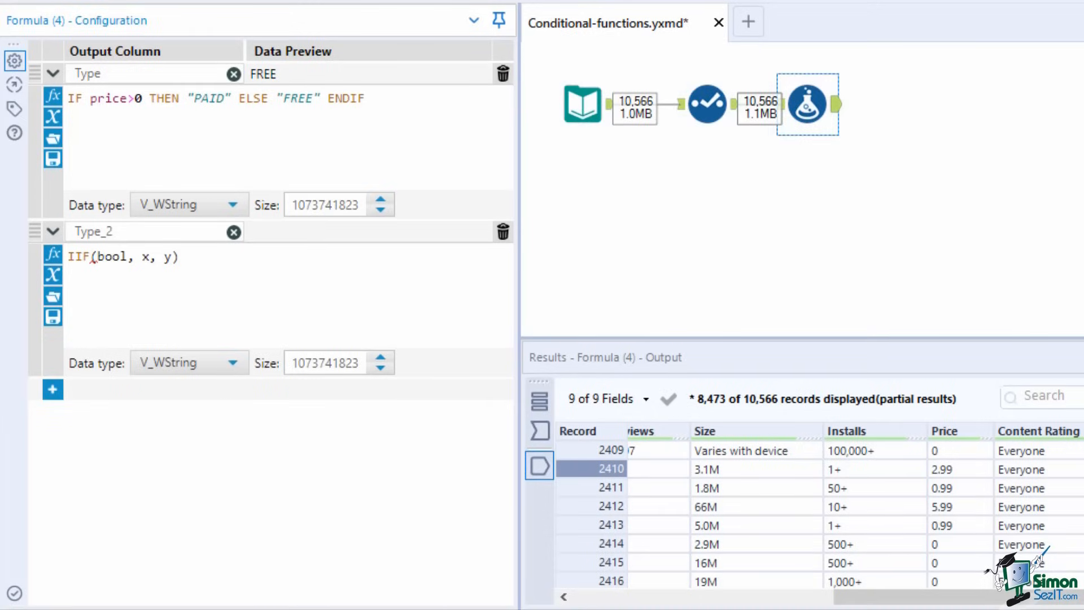
- Fill in the Type_2 expression's placeholders so it reads IIF([Price]>0, "PAID", "FREE")
{"action": "left_click_drag", "start_coordinate": [97, 257], "coordinate": [115, 256]}
{"action": "type", "text": "[Pri"}
{"action": "key", "text": "Return"}
{"action": "type", "text": ">0"}
{"action": "left_click", "coordinate": [184, 258]}
{"action": "type", "text": "\"PAID\""}
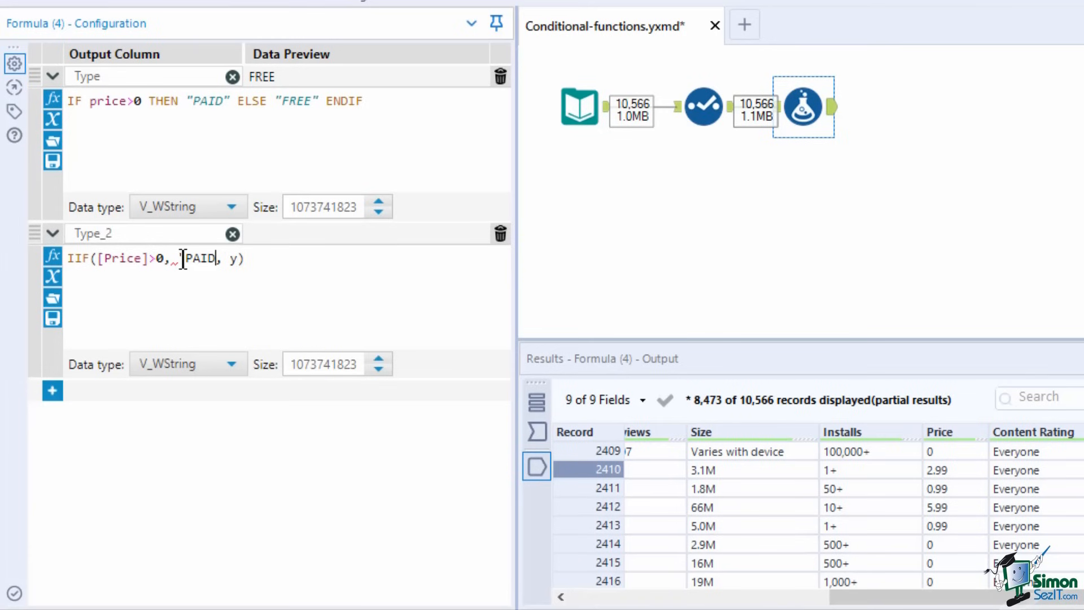
{"action": "double_click", "coordinate": [240, 258]}
{"action": "type", "text": "\"FREE\""}
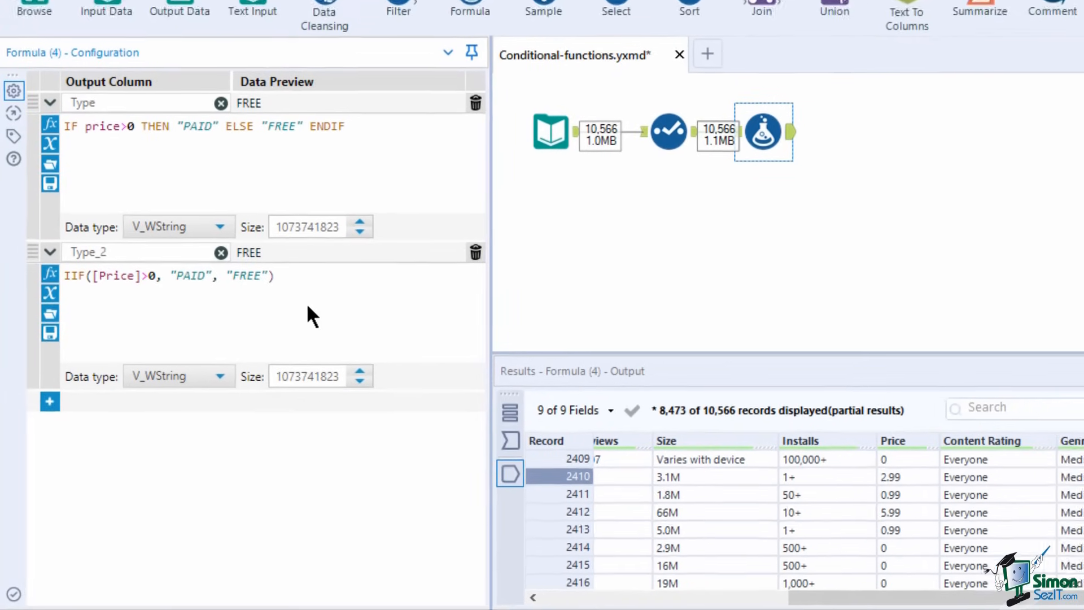
- Run the workflow and compare the Type and Type_2 columns in the Formula output
{"action": "key", "text": "ctrl+r"}
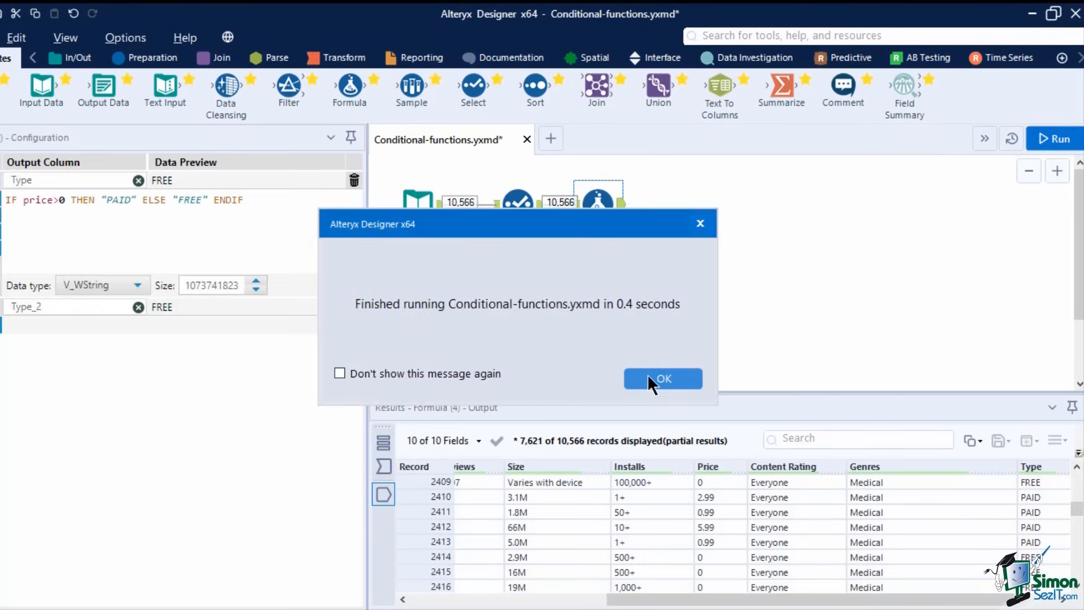
{"action": "left_click", "coordinate": [655, 377]}
{"action": "left_click_drag", "start_coordinate": [728, 602], "coordinate": [778, 603]}
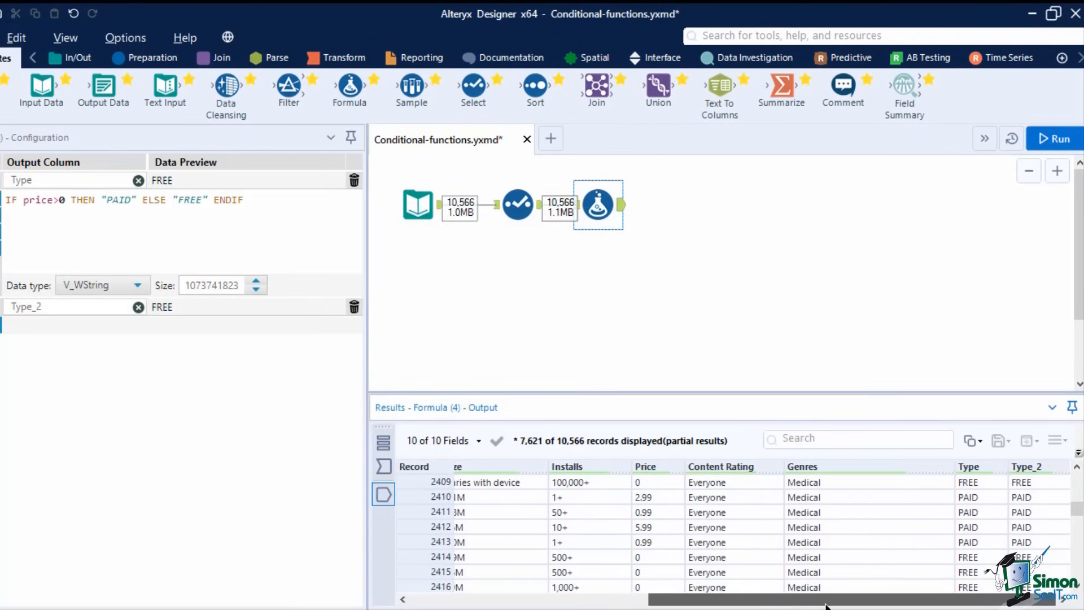
{"action": "scroll", "coordinate": [1041, 520], "scroll_direction": "down", "scroll_amount": 15}
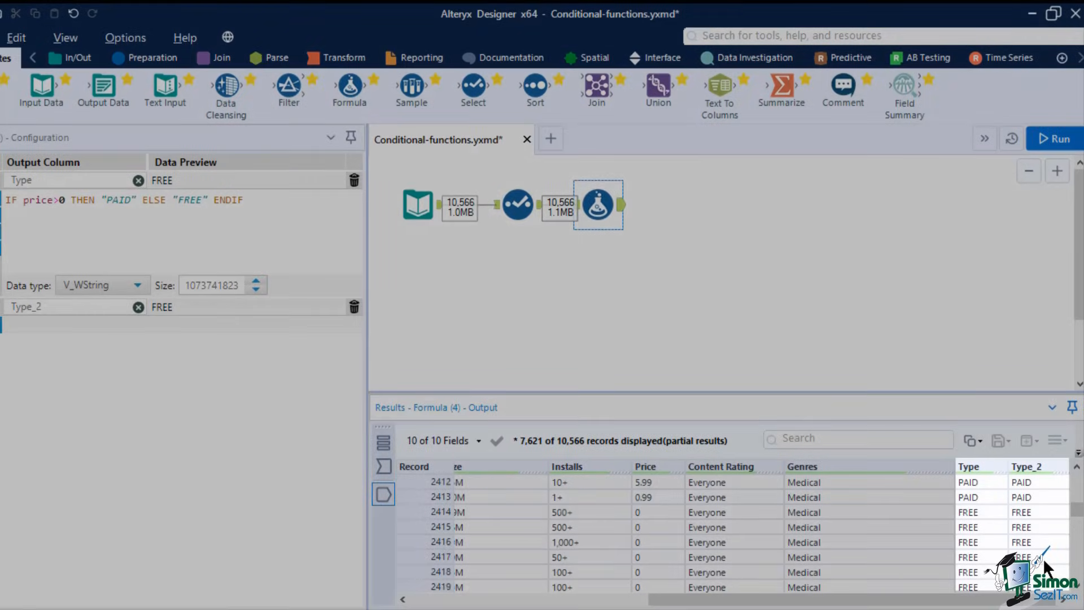
{"action": "scroll", "coordinate": [1046, 566], "scroll_direction": "down", "scroll_amount": 5}
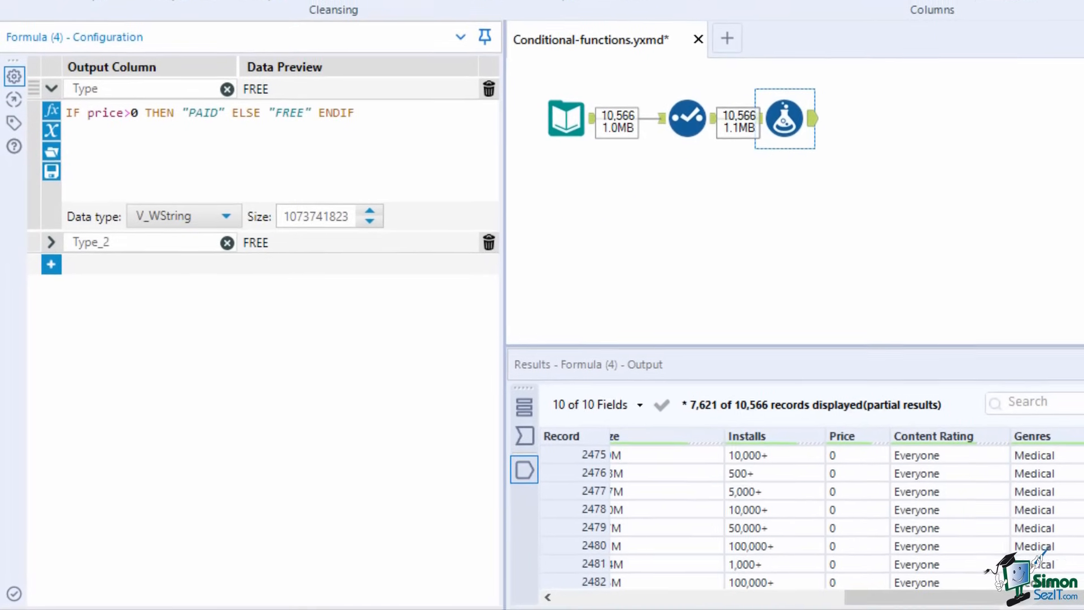
- Add a third output column named Score_Category to the Formula tool
{"action": "left_click", "coordinate": [51, 263]}
{"action": "left_click", "coordinate": [110, 266]}
{"action": "left_click", "coordinate": [113, 281]}
{"action": "type", "text": "Score"}
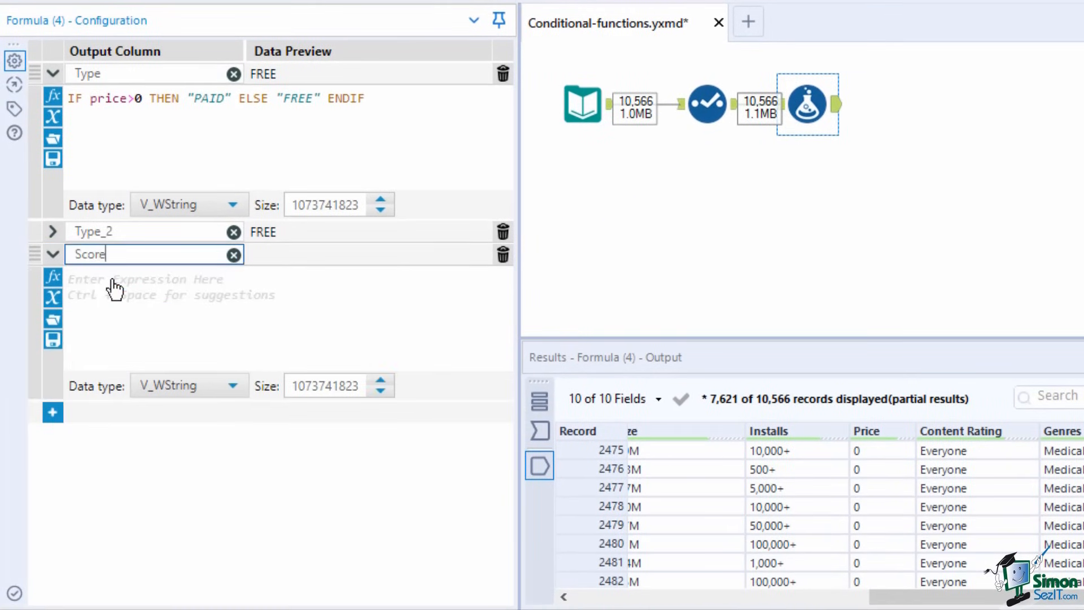
{"action": "type", "text": "_Category"}
- Insert the conditional template IF c THEN t ELSEIF c2 THEN t2 ELSE f ENDIF as the Score_Category expression
{"action": "left_click", "coordinate": [53, 276]}
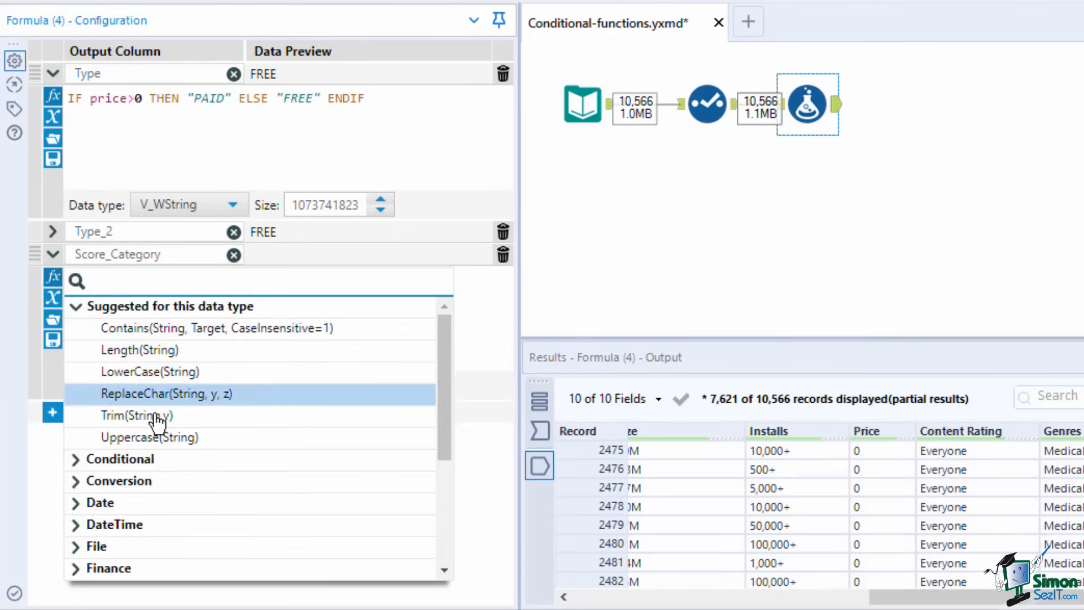
{"action": "left_click", "coordinate": [150, 459]}
{"action": "left_click", "coordinate": [184, 350]}
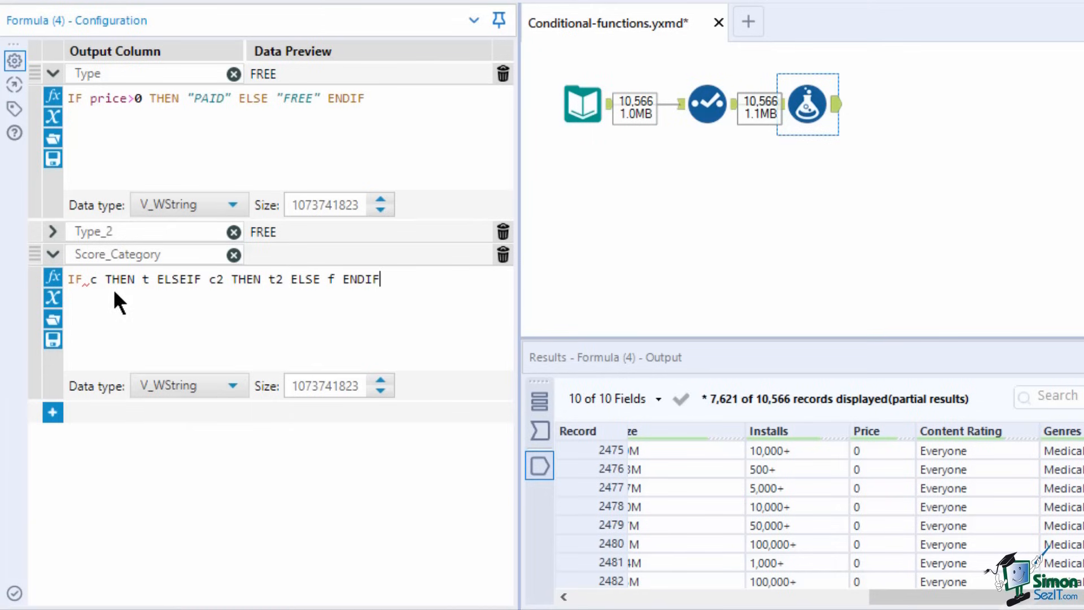
- Replace the condition placeholder c in the Score_Category expression with the comparisons [Rating]<=2.9 and [Rating]>=1, separated by a space
{"action": "left_click_drag", "start_coordinate": [98, 279], "coordinate": [88, 279]}
{"action": "type", "text": "rating"}
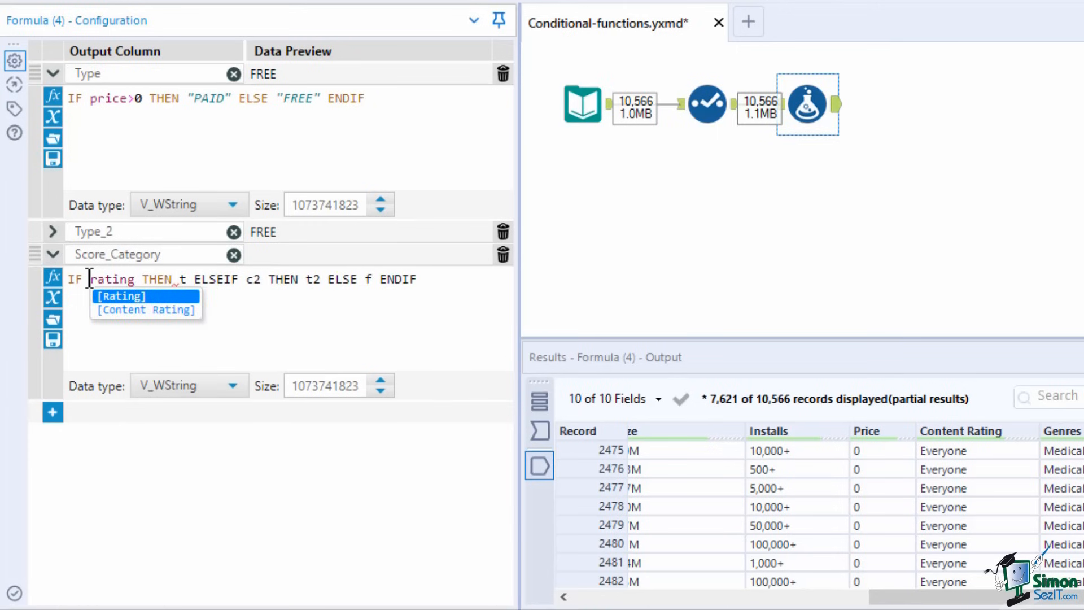
{"action": "double_click", "coordinate": [108, 295]}
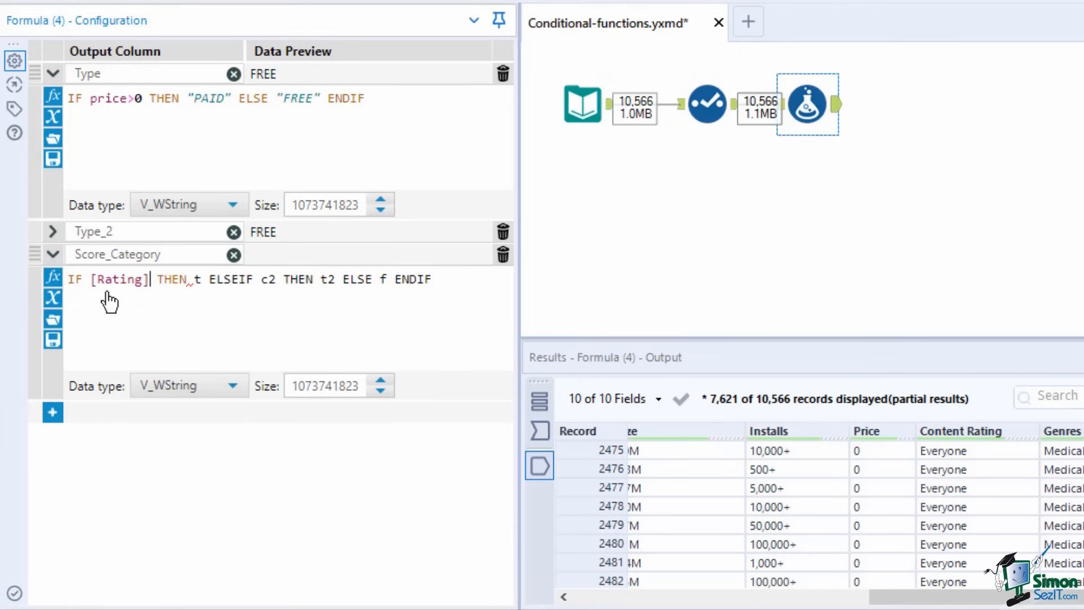
{"action": "type", "text": "<=2.9 rating"}
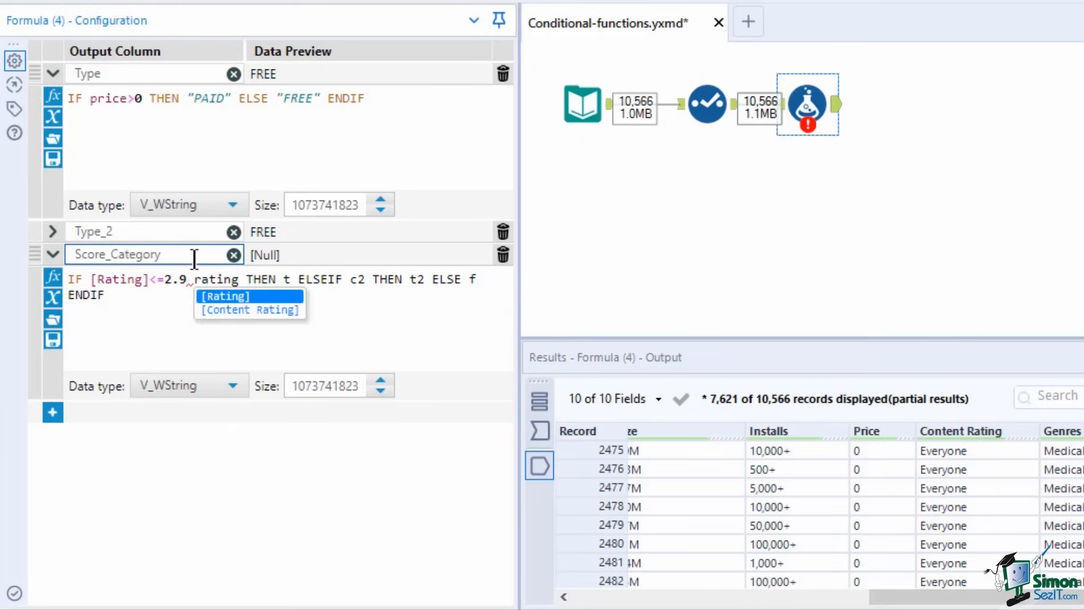
{"action": "double_click", "coordinate": [220, 295]}
{"action": "type", "text": ">=1"}
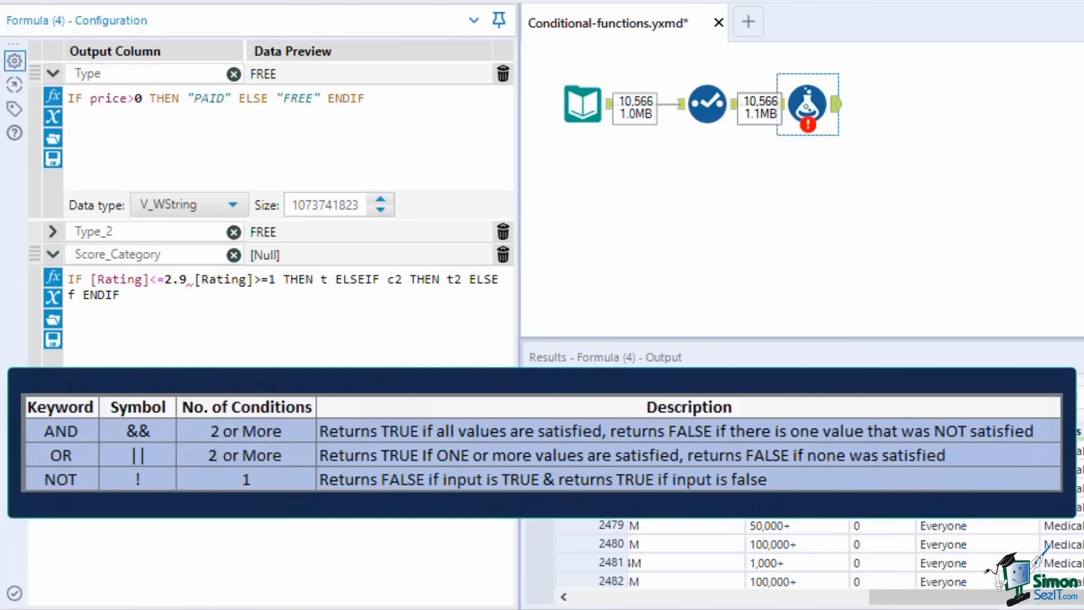
- Join the [Rating]<=2.9 and [Rating]>=1 comparisons with the Boolean AND keyword operator
{"action": "type", "text": "AND"}
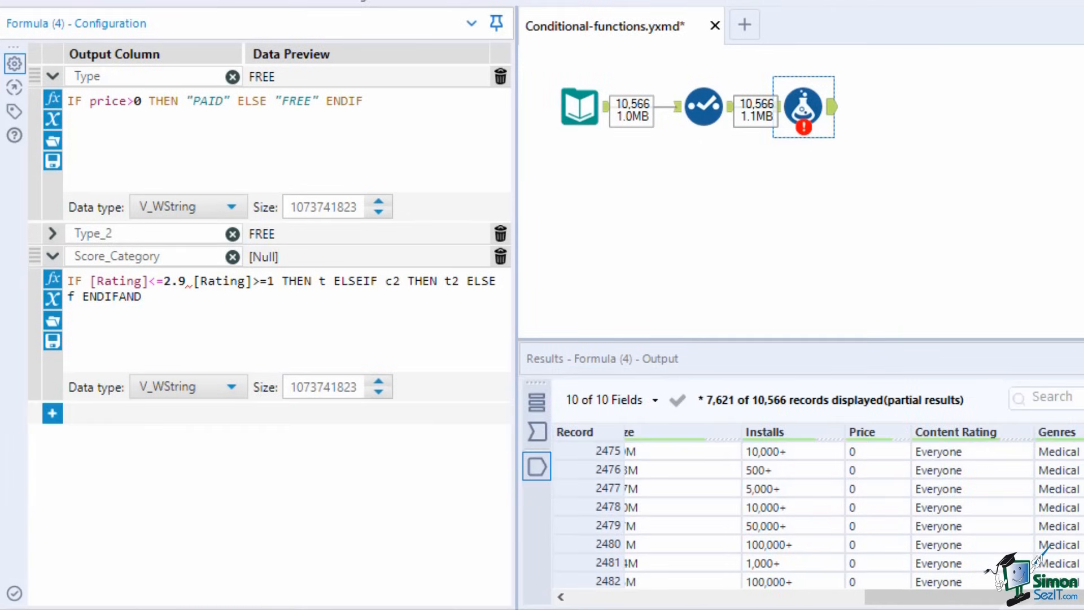
{"action": "left_click", "coordinate": [192, 281]}
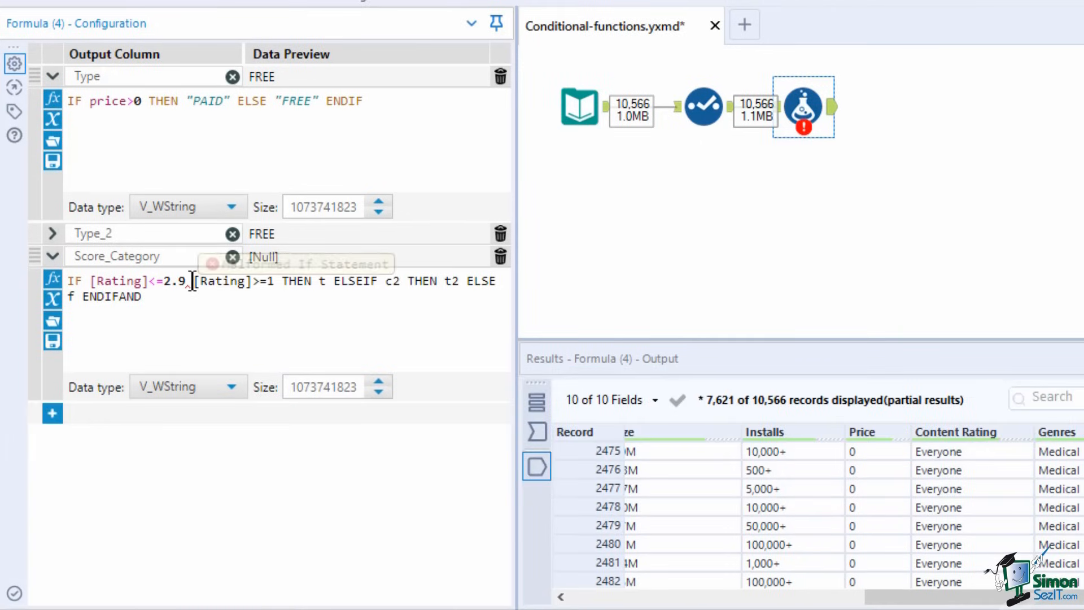
{"action": "left_click", "coordinate": [52, 278]}
{"action": "scroll", "coordinate": [188, 489], "scroll_direction": "down", "scroll_amount": 3}
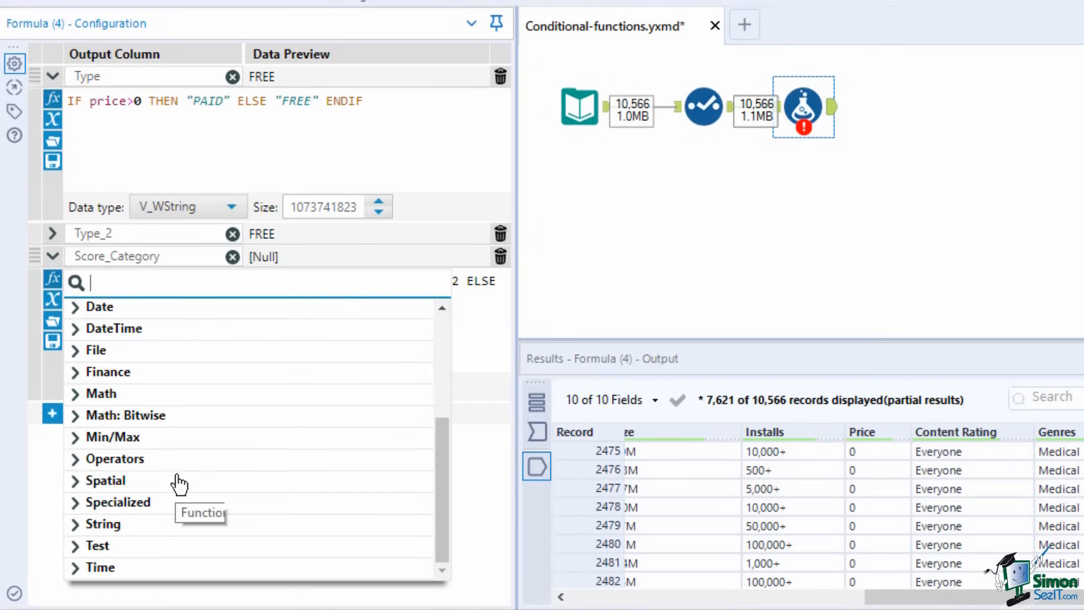
{"action": "left_click", "coordinate": [189, 458]}
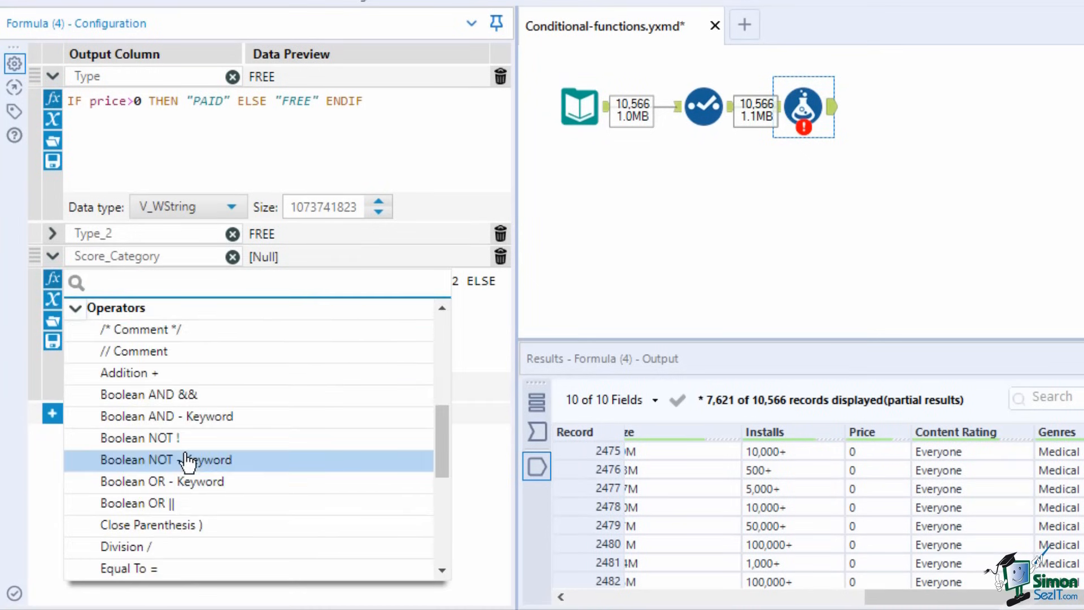
{"action": "left_click", "coordinate": [194, 416]}
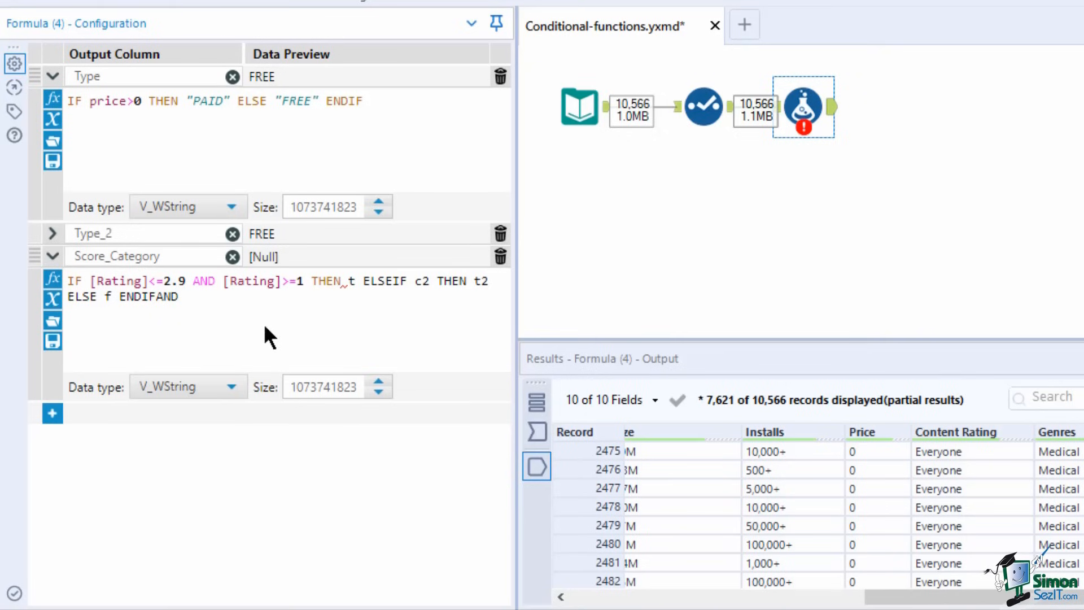
- Set the first THEN result to "BAD" and move the ELSEIF clause onto its own line
{"action": "left_click", "coordinate": [349, 285]}
{"action": "key", "text": "BackSpace"}
{"action": "type", "text": "\"BAD\""}
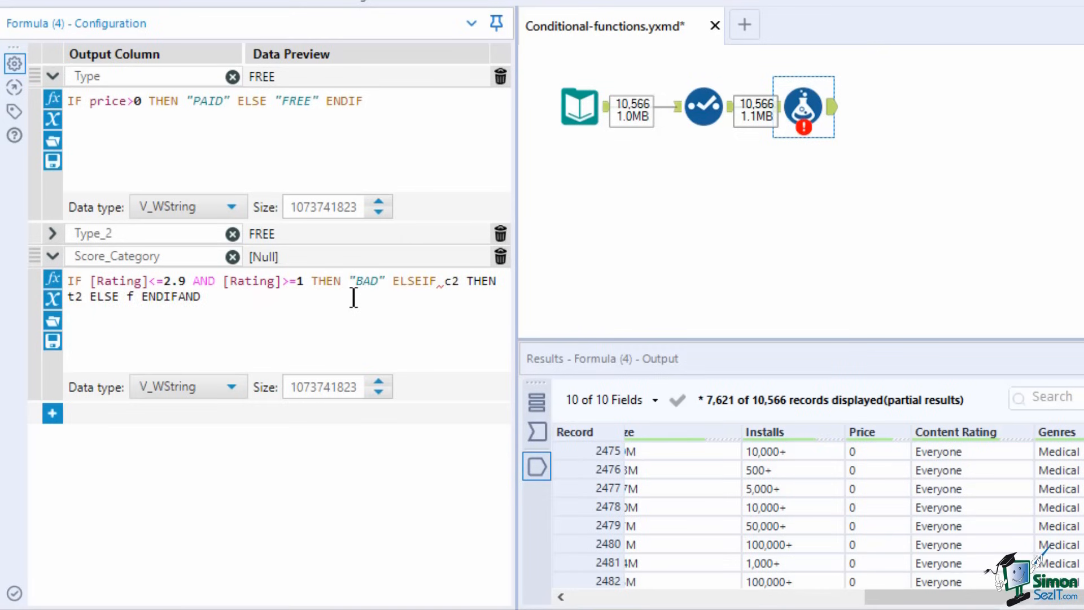
{"action": "left_click", "coordinate": [394, 283]}
{"action": "key", "text": "Return"}
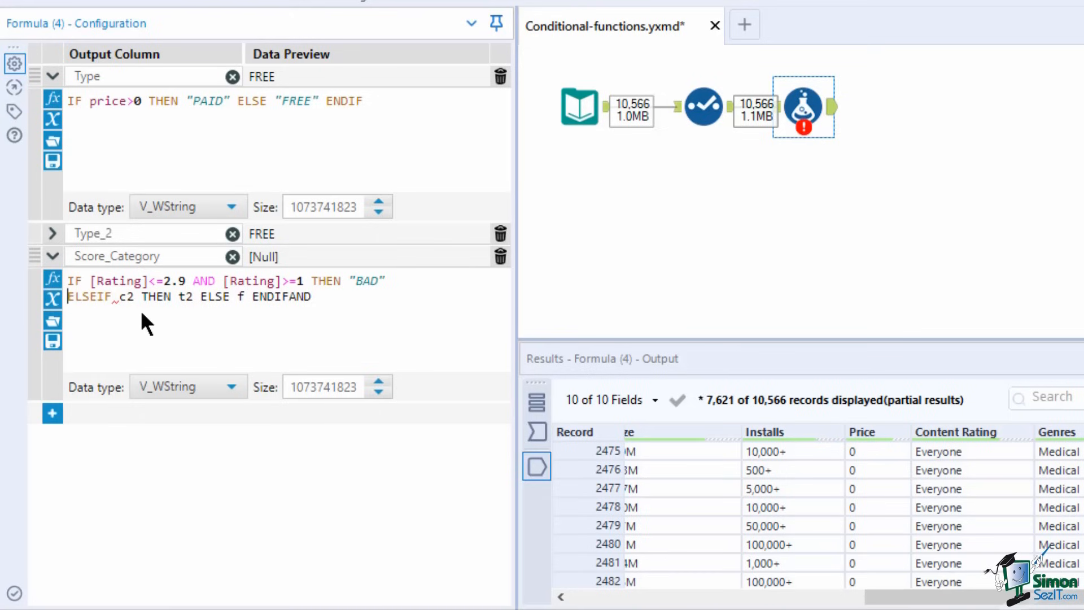
- Replace the ELSEIF condition placeholder c2 with [Rating]>=3 AND [Rating]<=3.9
{"action": "double_click", "coordinate": [127, 294]}
{"action": "type", "text": "rating"}
{"action": "key", "text": "Return"}
{"action": "type", "text": ">="}
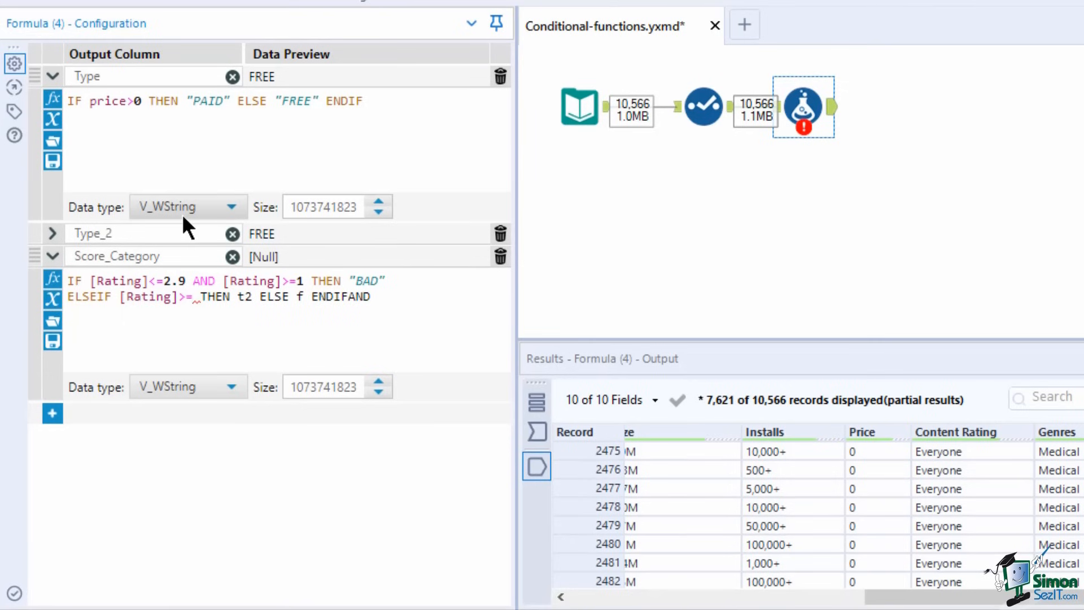
{"action": "type", "text": "3 AND rating"}
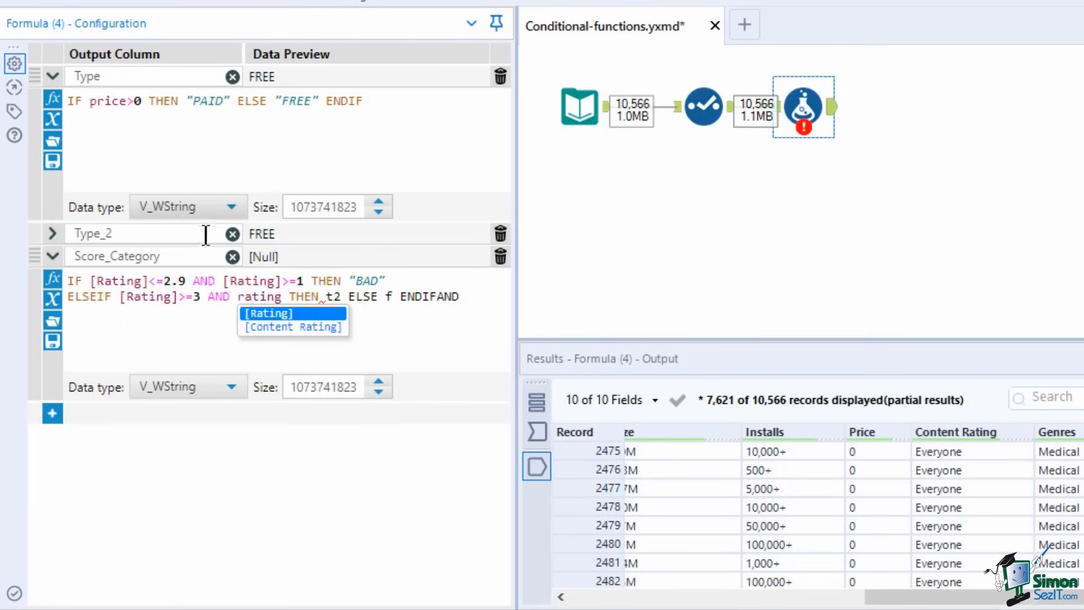
{"action": "left_click", "coordinate": [262, 318]}
{"action": "type", "text": "<=3.9"}
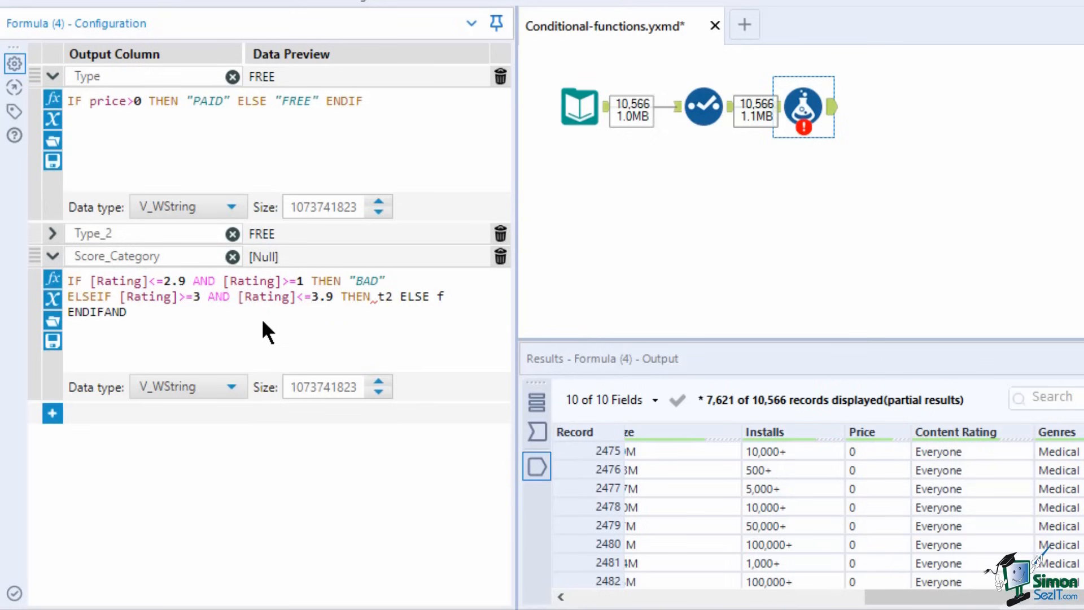
- Set the ELSEIF clause's THEN result to "AVERAGE" and move the ELSE clause onto its own line
{"action": "double_click", "coordinate": [390, 296]}
{"action": "type", "text": "\"AVERAGE"}
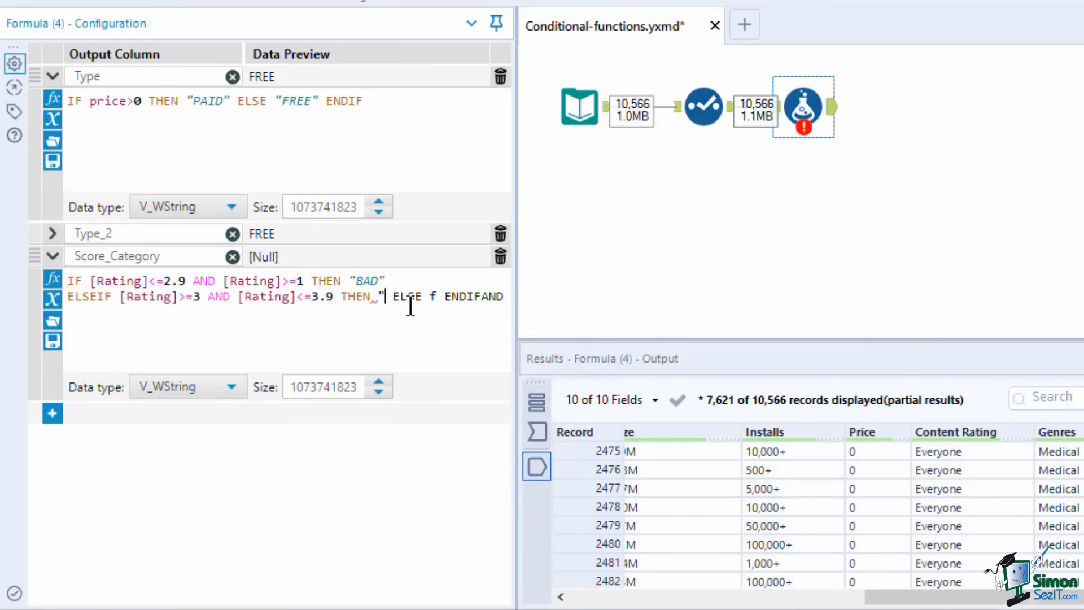
{"action": "type", "text": "\""}
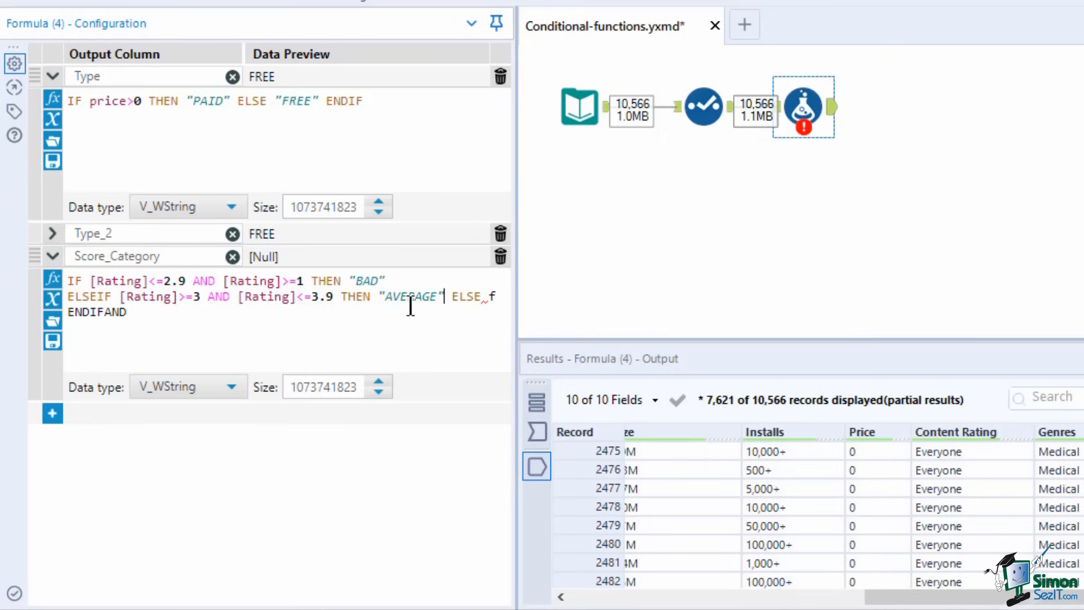
{"action": "left_click", "coordinate": [454, 295]}
{"action": "key", "text": "Return"}
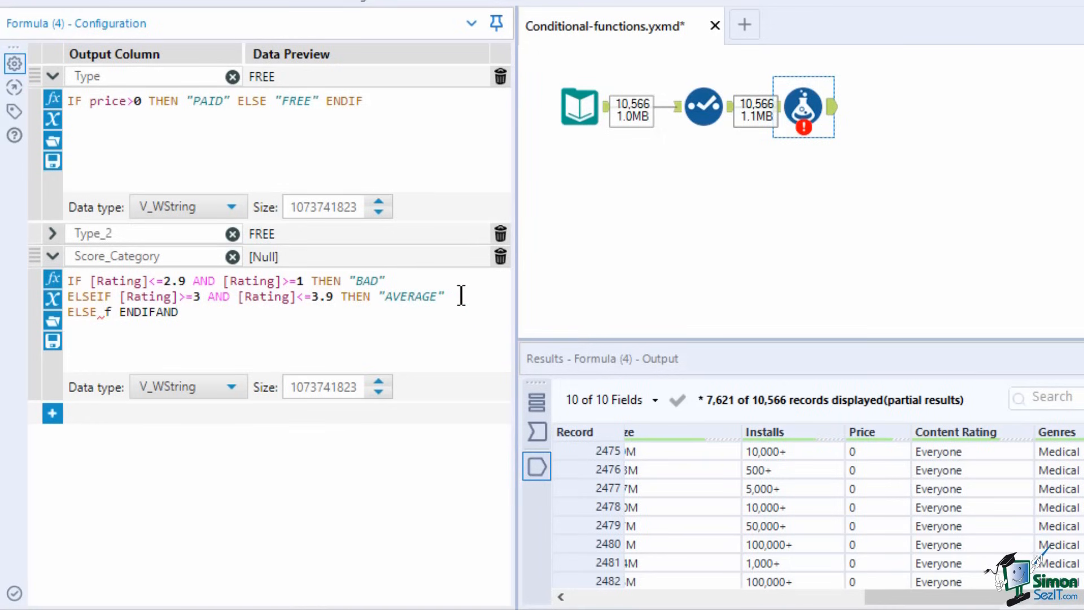
- Add another line above the ELSE clause reading ELSEIF [Rating]>=4 AND [Rating]<=5 THEN
{"action": "key", "text": "Return"}
{"action": "type", "text": "ELSEIF rating"}
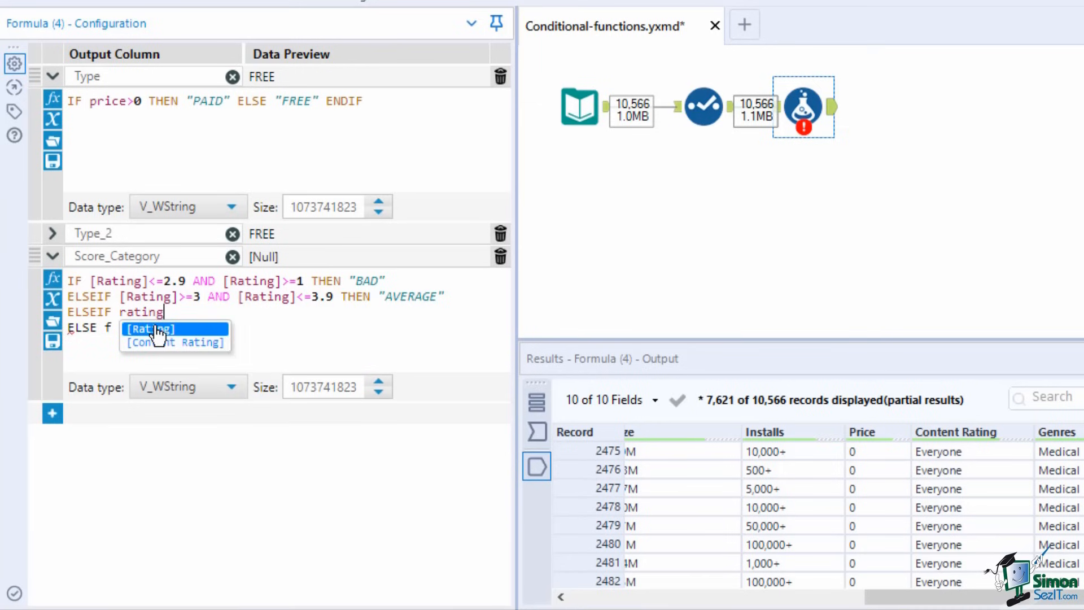
{"action": "left_click", "coordinate": [156, 329]}
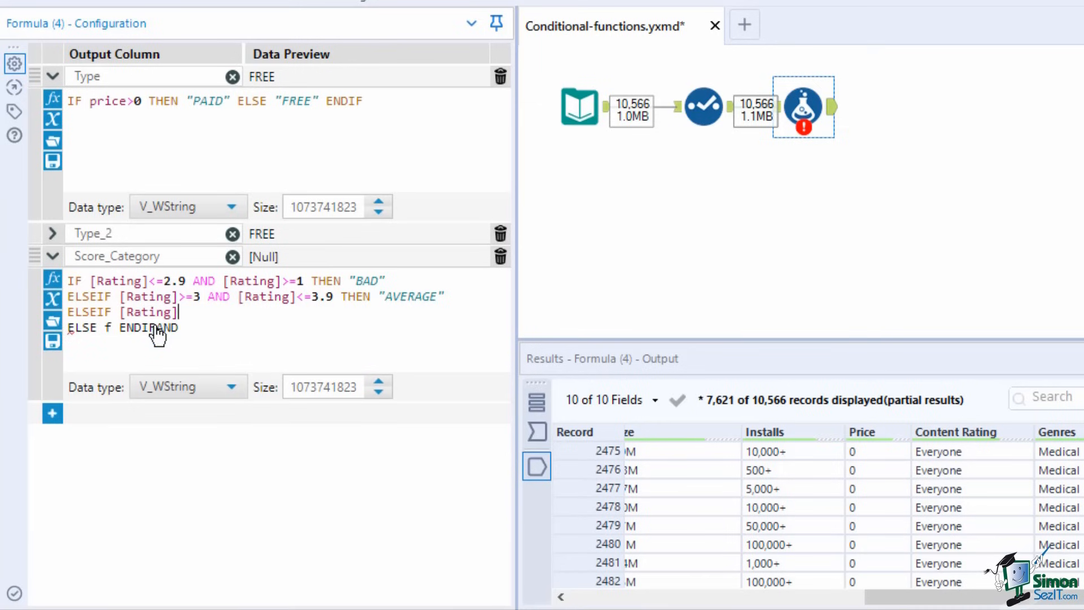
{"action": "type", "text": ">=4 AND rating"}
{"action": "left_click", "coordinate": [259, 333]}
{"action": "type", "text": "<=5 THEN"}
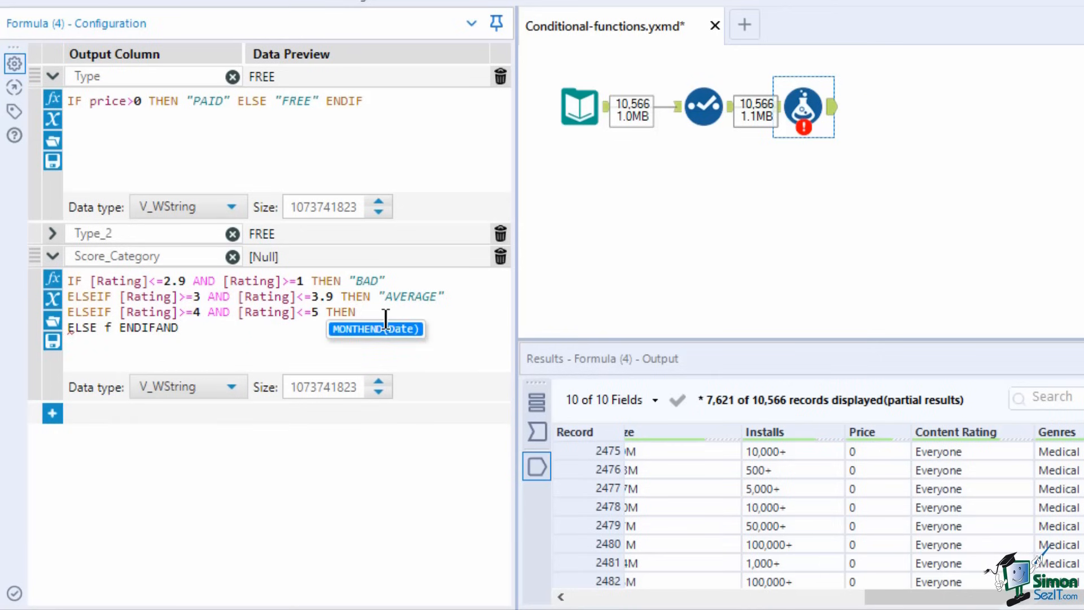
- Complete the Score_Category expression with "GREAT" as the last THEN result and ELSE "NOT AVAILABLE" ENDIF, removing the stray AND
{"action": "type", "text": " \"GREAT\""}
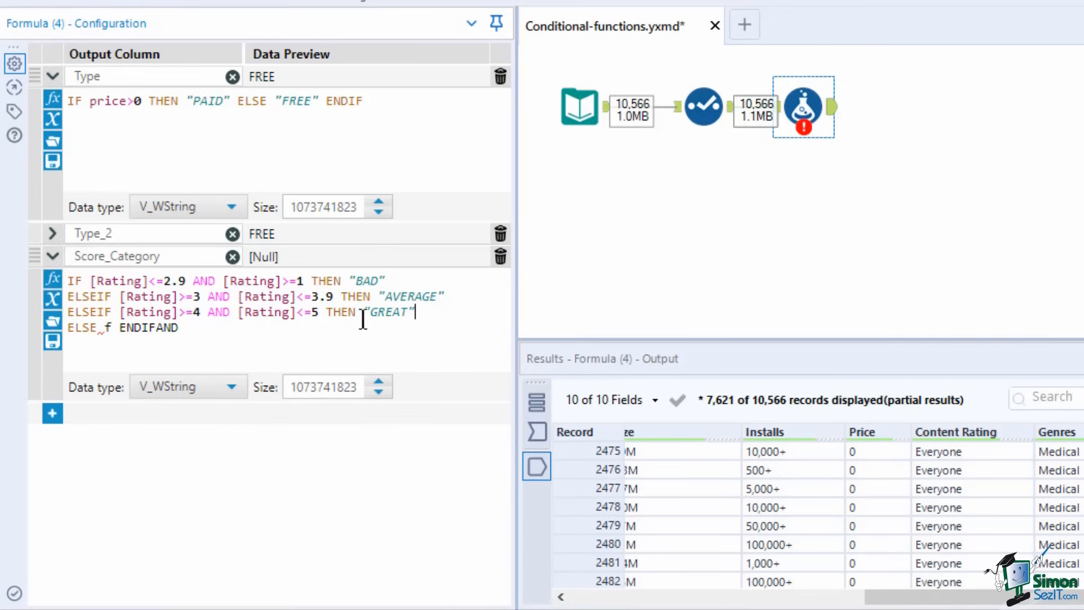
{"action": "left_click", "coordinate": [111, 327]}
{"action": "key", "text": "BackSpace"}
{"action": "type", "text": "\"NOT "}
{"action": "type", "text": "AVAILABLE"}
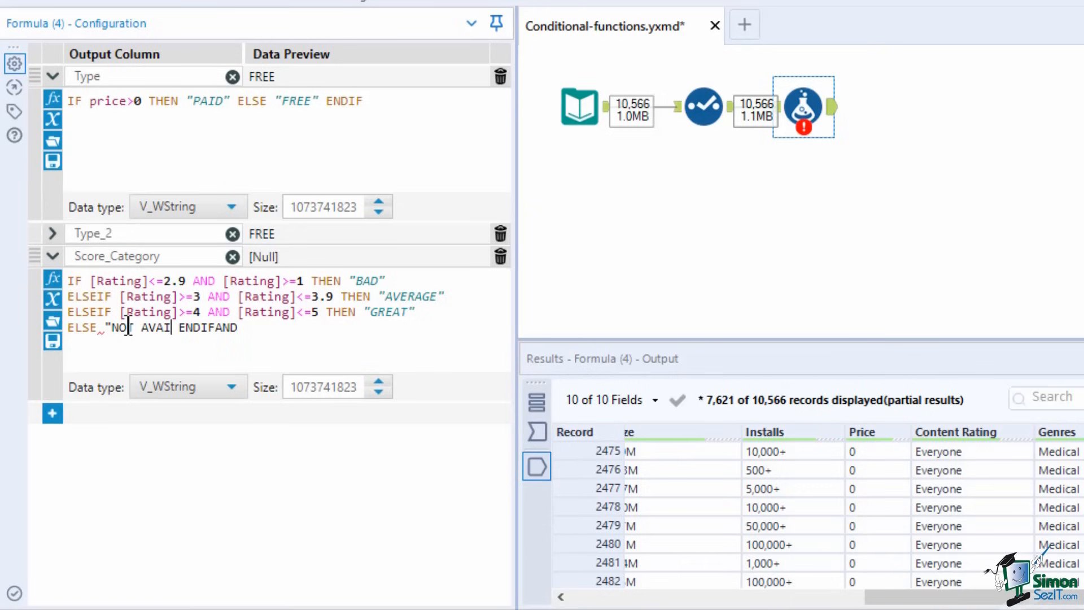
{"action": "type", "text": "\""}
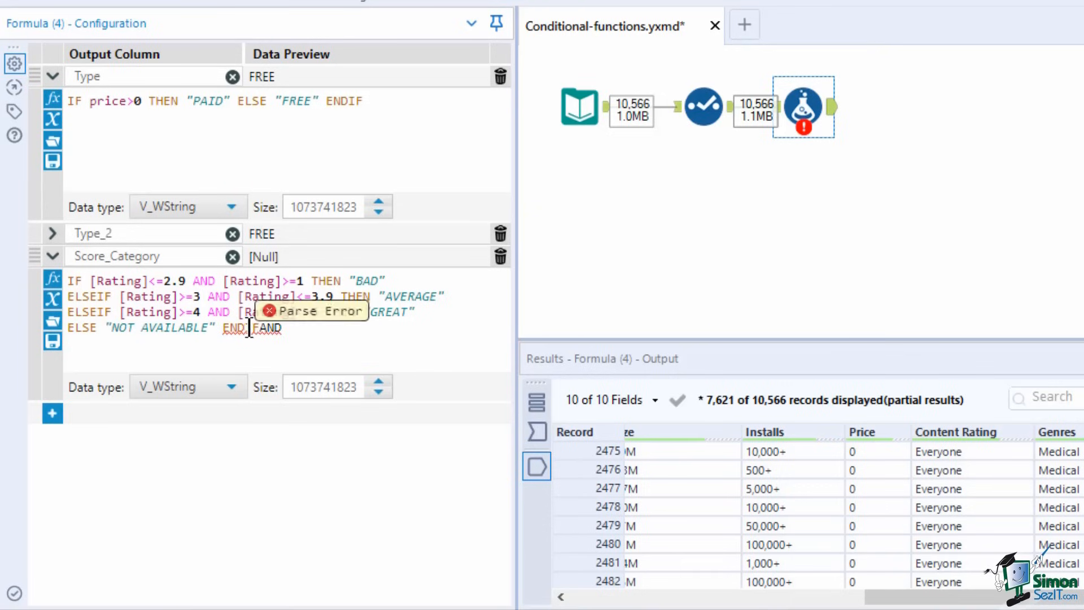
{"action": "left_click_drag", "start_coordinate": [260, 326], "coordinate": [291, 325]}
{"action": "key", "text": "BackSpace"}
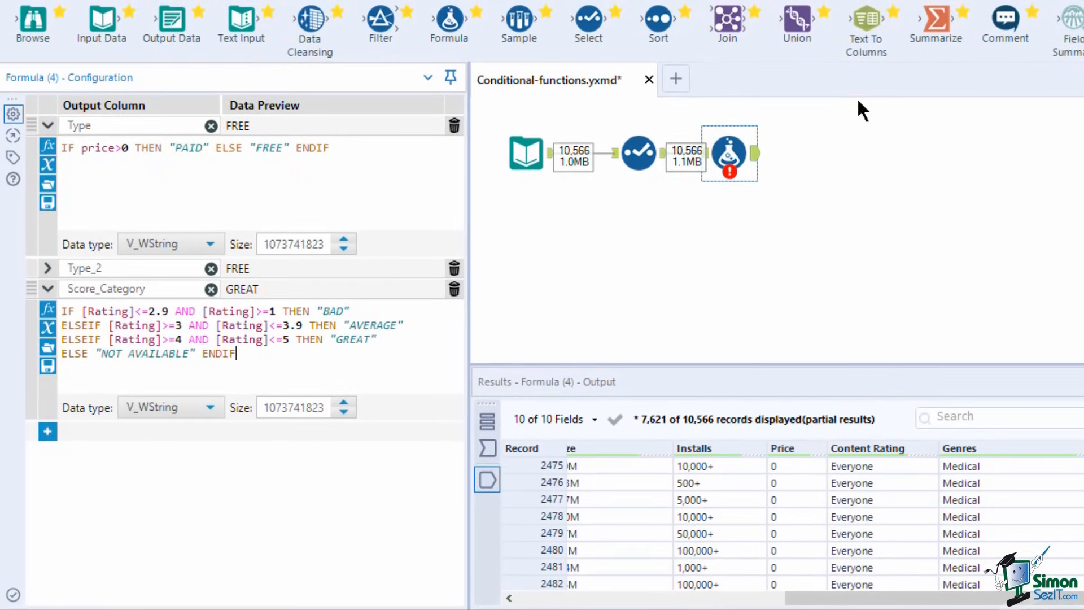
- Connect a Summarize tool to the Formula tool's output and group by Rating
{"action": "left_click_drag", "start_coordinate": [942, 16], "coordinate": [837, 158]}
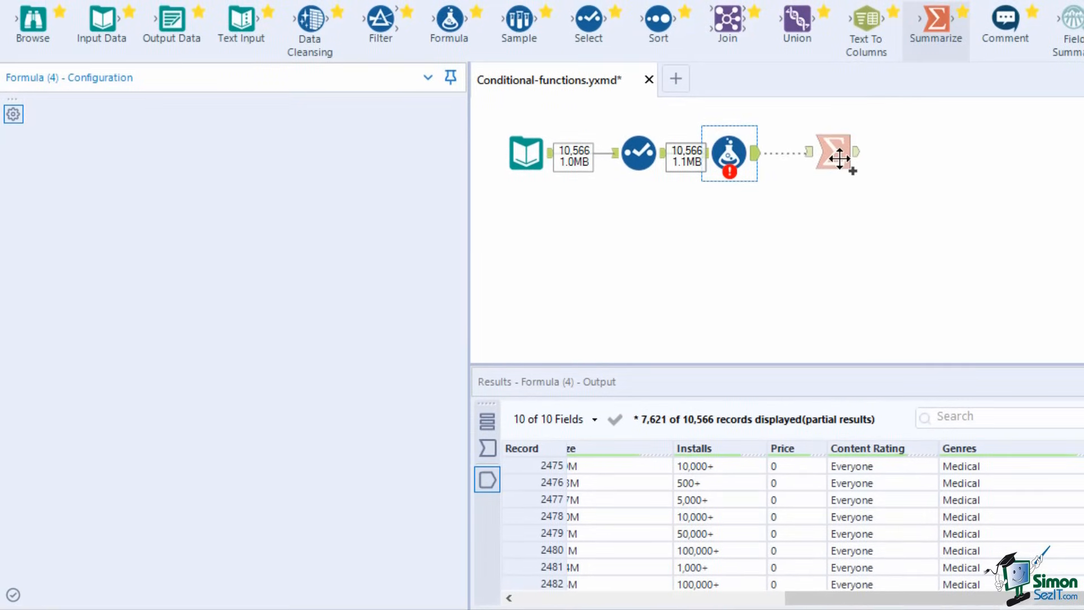
{"action": "scroll", "coordinate": [285, 254], "scroll_direction": "down", "scroll_amount": 1}
{"action": "scroll", "coordinate": [278, 254], "scroll_direction": "up", "scroll_amount": 1}
{"action": "left_click", "coordinate": [154, 182]}
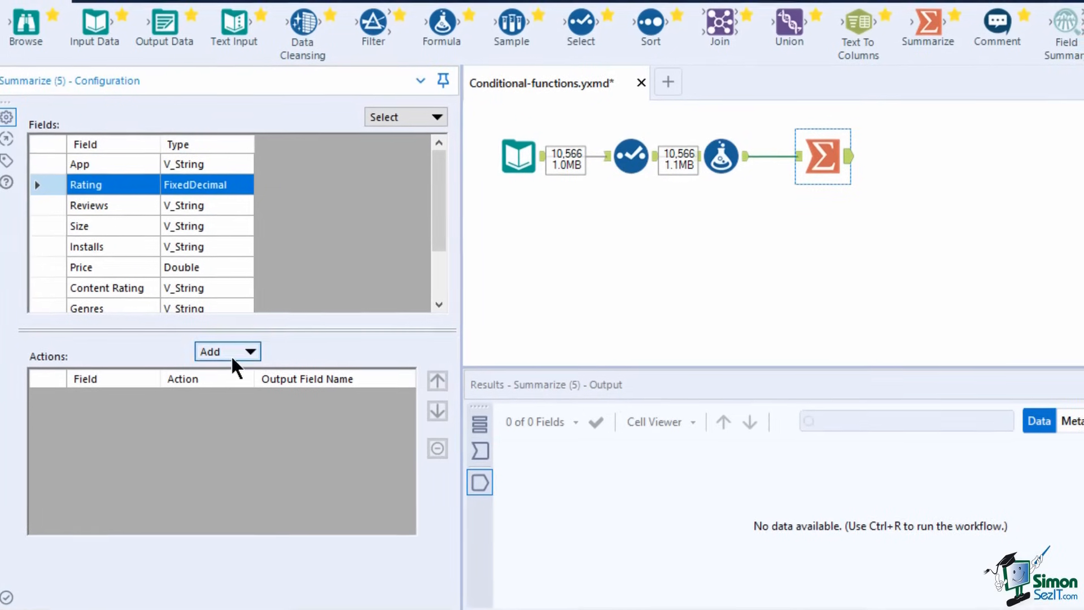
{"action": "left_click", "coordinate": [237, 350]}
{"action": "left_click", "coordinate": [251, 276]}
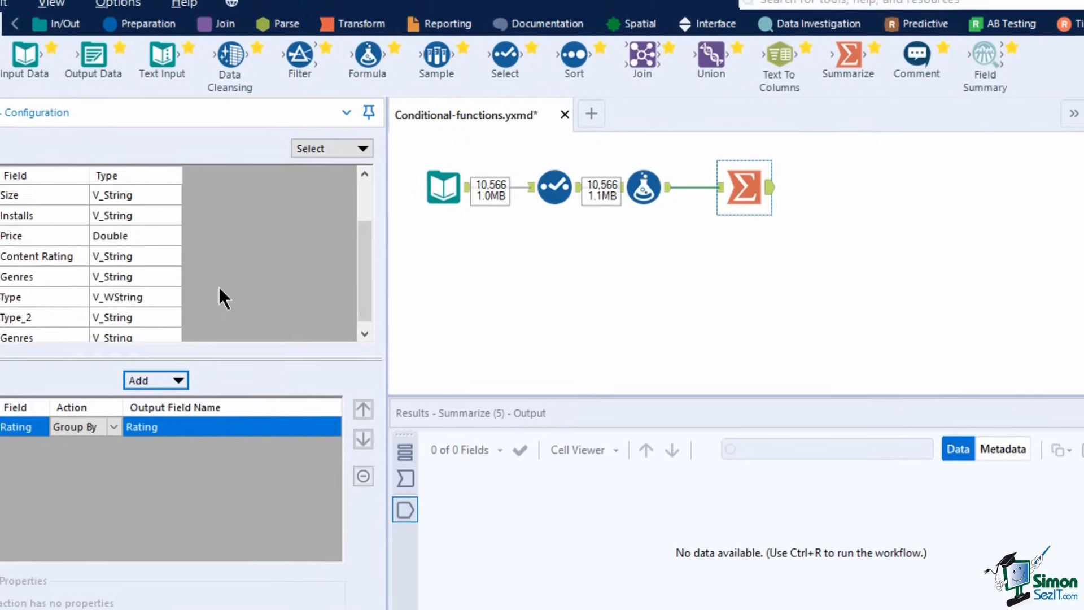
- Add a second Group By action on the Score_Category field in the Summarize tool
{"action": "scroll", "coordinate": [218, 288], "scroll_direction": "down", "scroll_amount": 1}
{"action": "left_click", "coordinate": [150, 316]}
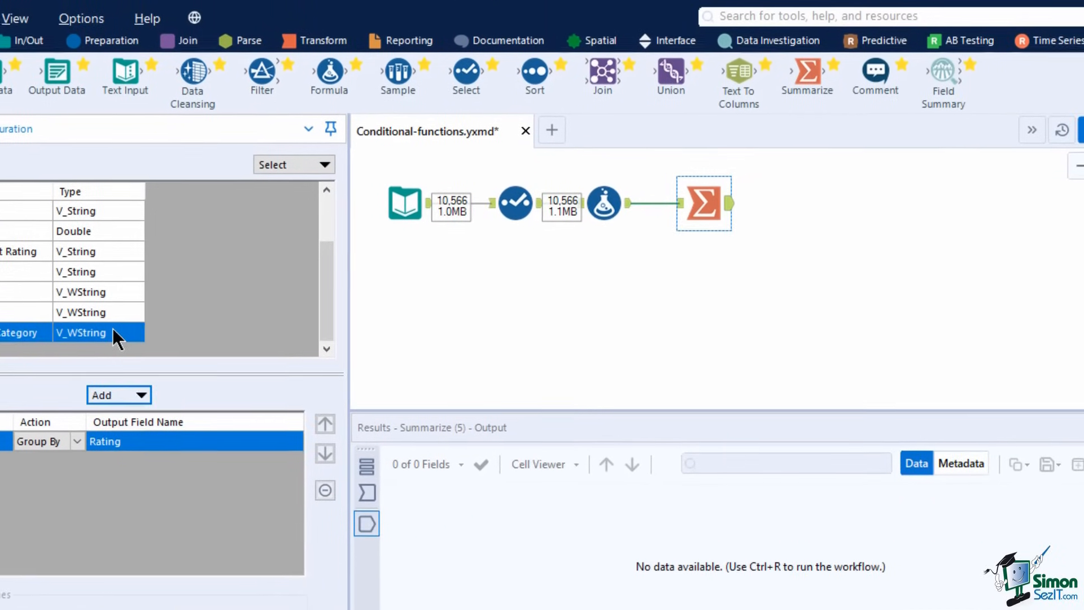
{"action": "left_click", "coordinate": [163, 377]}
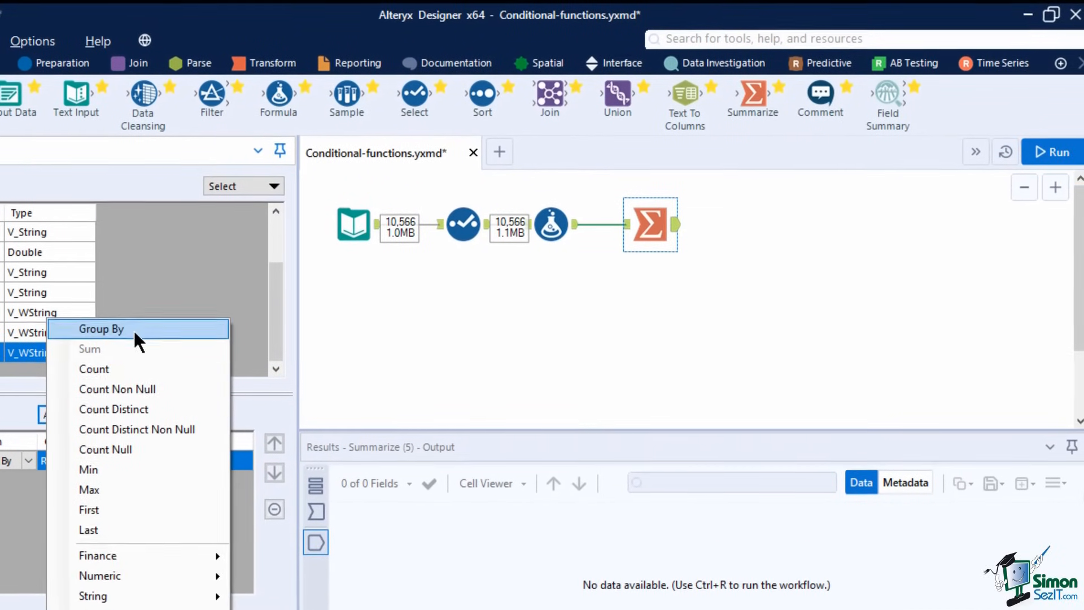
{"action": "left_click", "coordinate": [133, 328]}
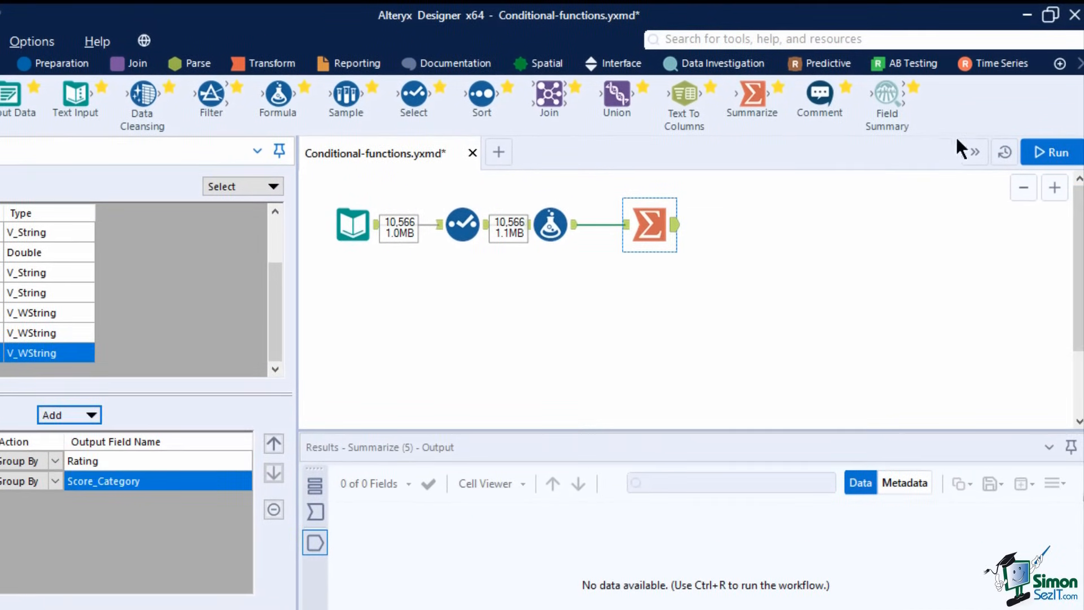
- Run the workflow and review the Score_Category assigned to each rating in the Summarize output
{"action": "left_click", "coordinate": [1051, 151]}
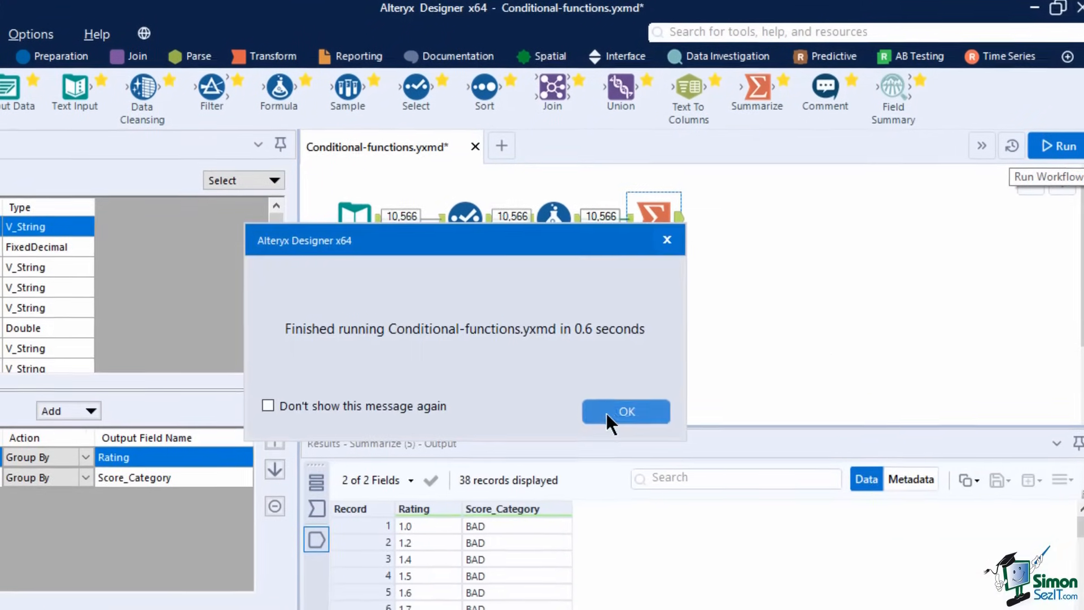
{"action": "left_click", "coordinate": [618, 412]}
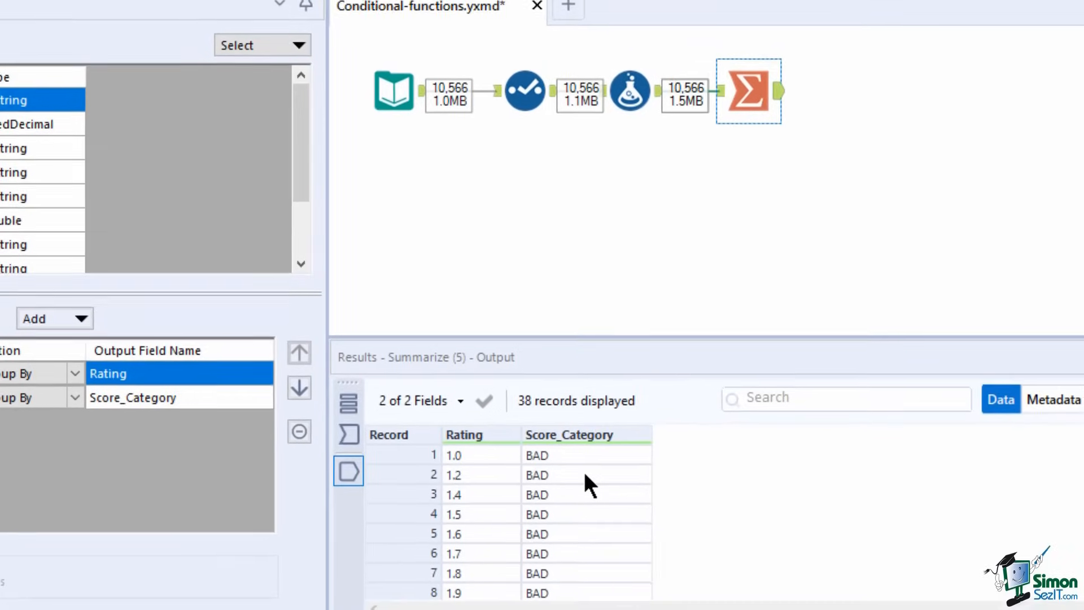
{"action": "scroll", "coordinate": [555, 501], "scroll_direction": "down", "scroll_amount": 2}
{"action": "scroll", "coordinate": [606, 459], "scroll_direction": "down", "scroll_amount": 5}
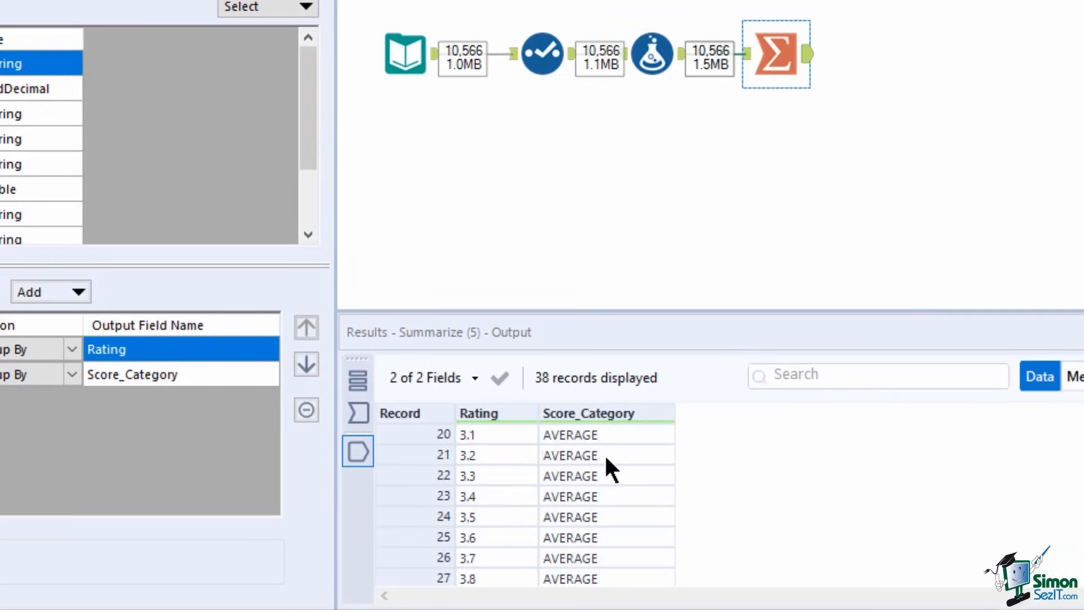
{"action": "scroll", "coordinate": [604, 453], "scroll_direction": "down", "scroll_amount": 4}
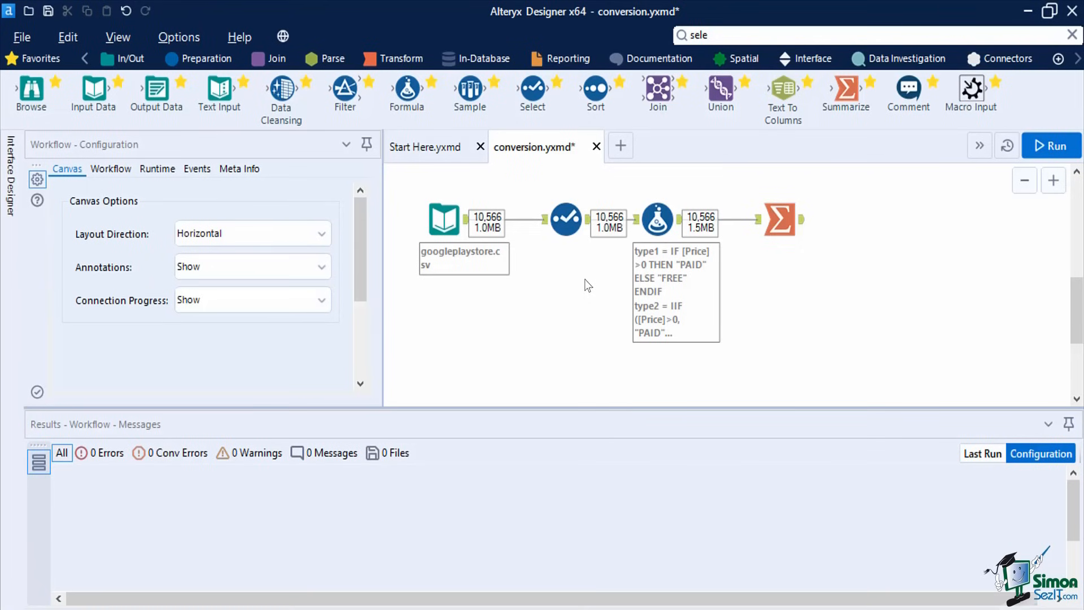
- Add a new output column named content_code to the Formula tool in the conversion.yxmd workflow
{"action": "left_click", "coordinate": [657, 219]}
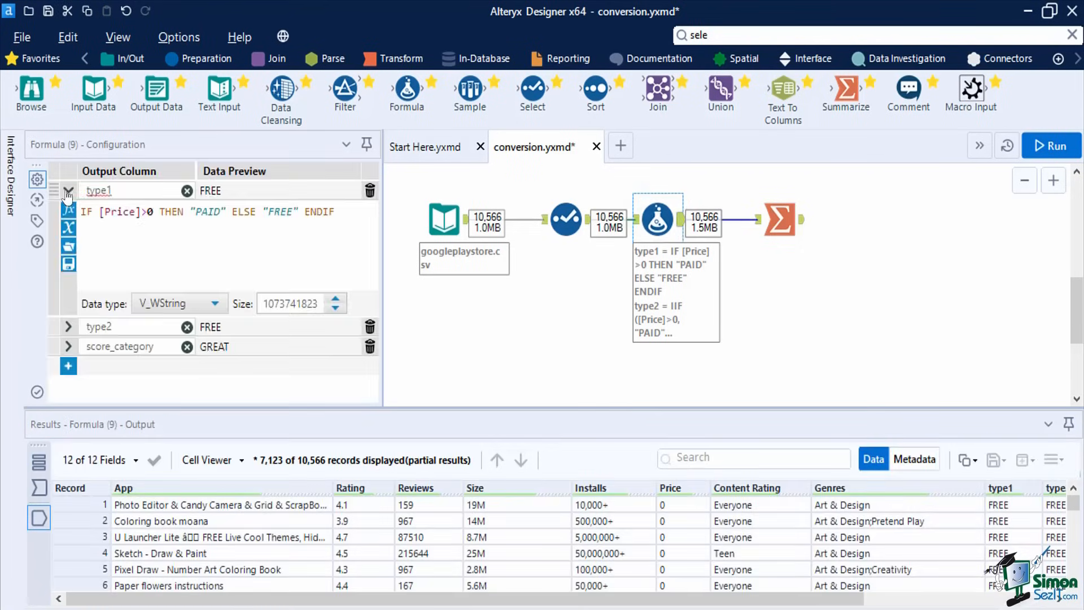
{"action": "left_click", "coordinate": [69, 190]}
{"action": "left_click", "coordinate": [69, 249]}
{"action": "left_click", "coordinate": [105, 249]}
{"action": "left_click", "coordinate": [107, 270]}
{"action": "type", "text": "content_code"}
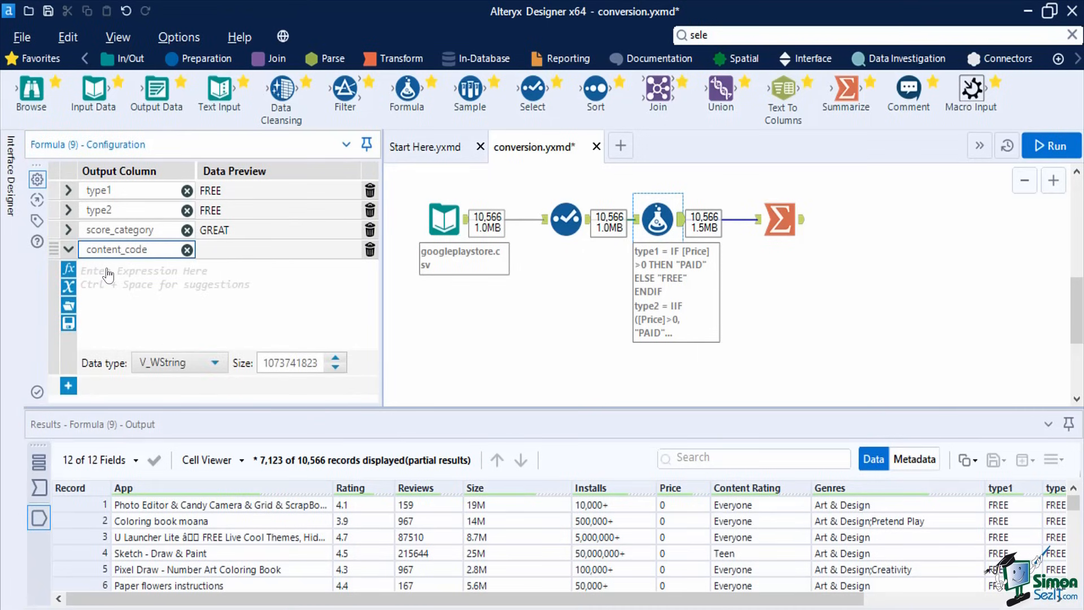
- Insert the conditional Switch function template into the content_code expression
{"action": "left_click", "coordinate": [68, 269]}
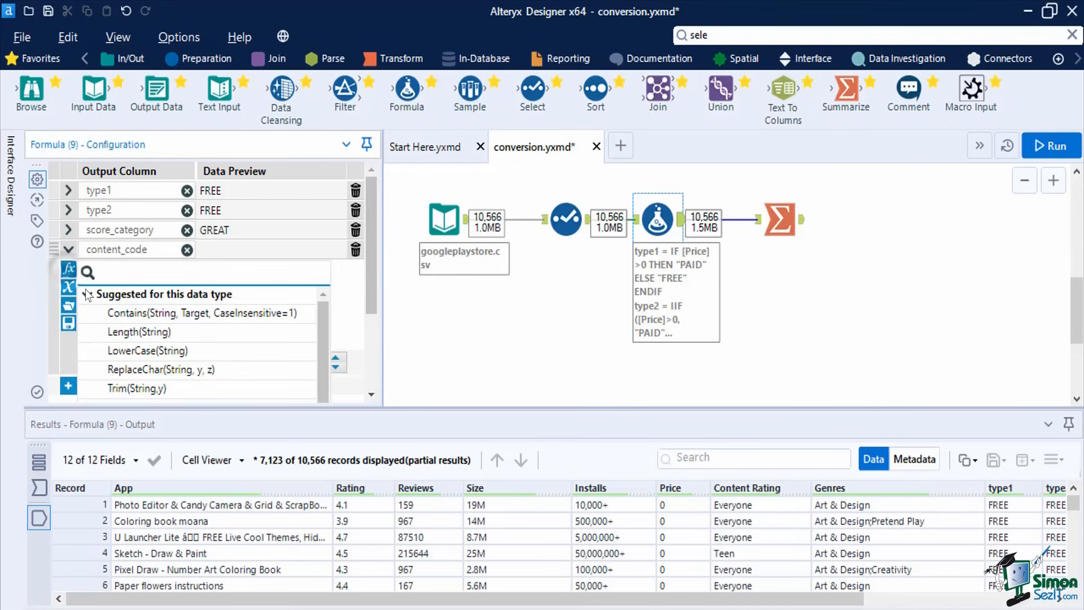
{"action": "left_click", "coordinate": [86, 293]}
{"action": "left_click", "coordinate": [87, 313]}
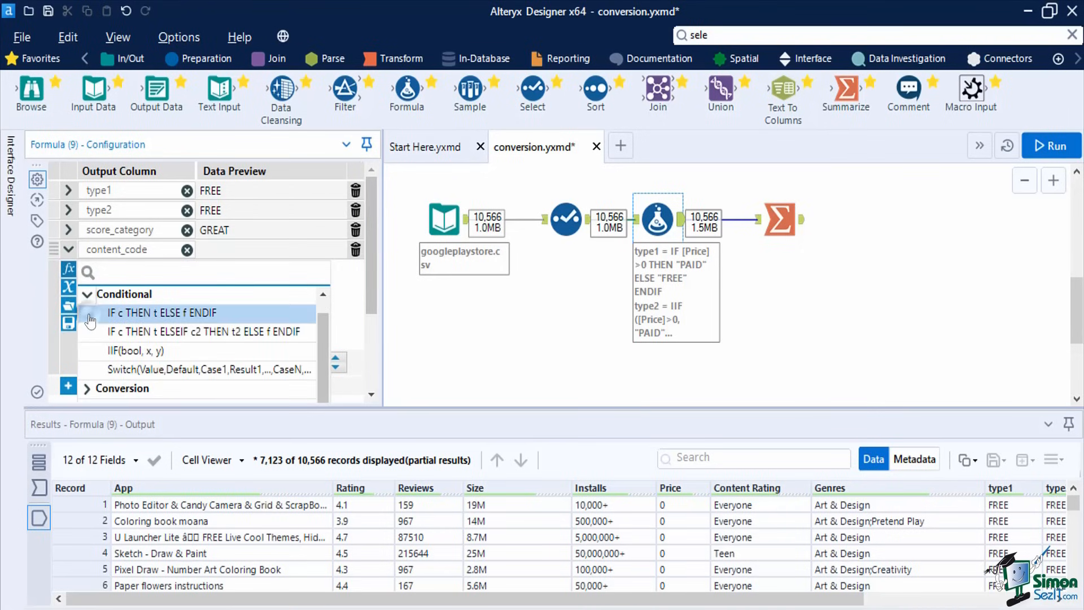
{"action": "left_click", "coordinate": [210, 370]}
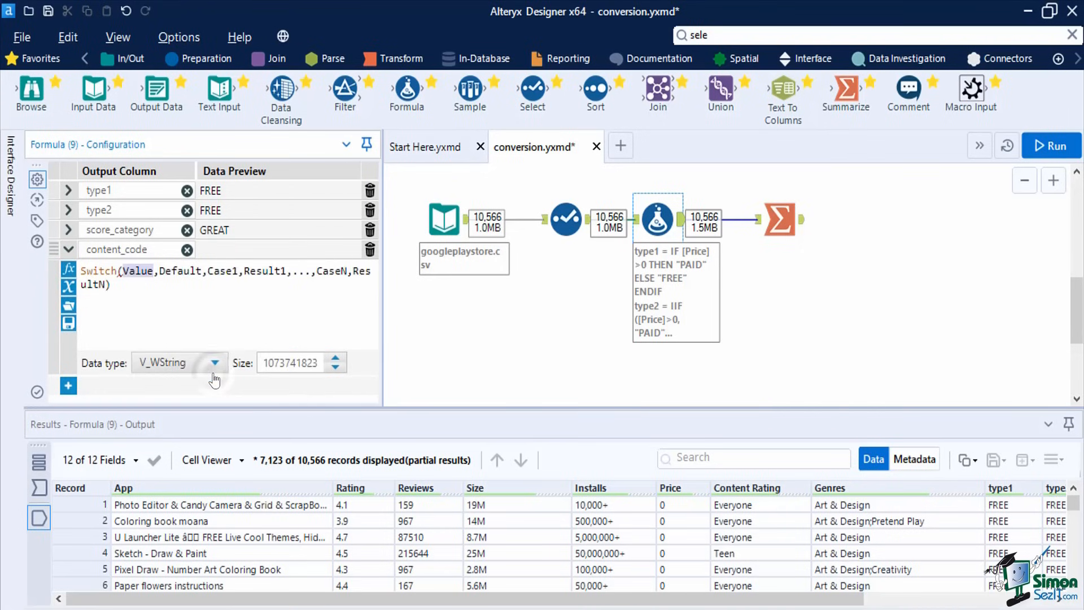
{"action": "left_click", "coordinate": [189, 289]}
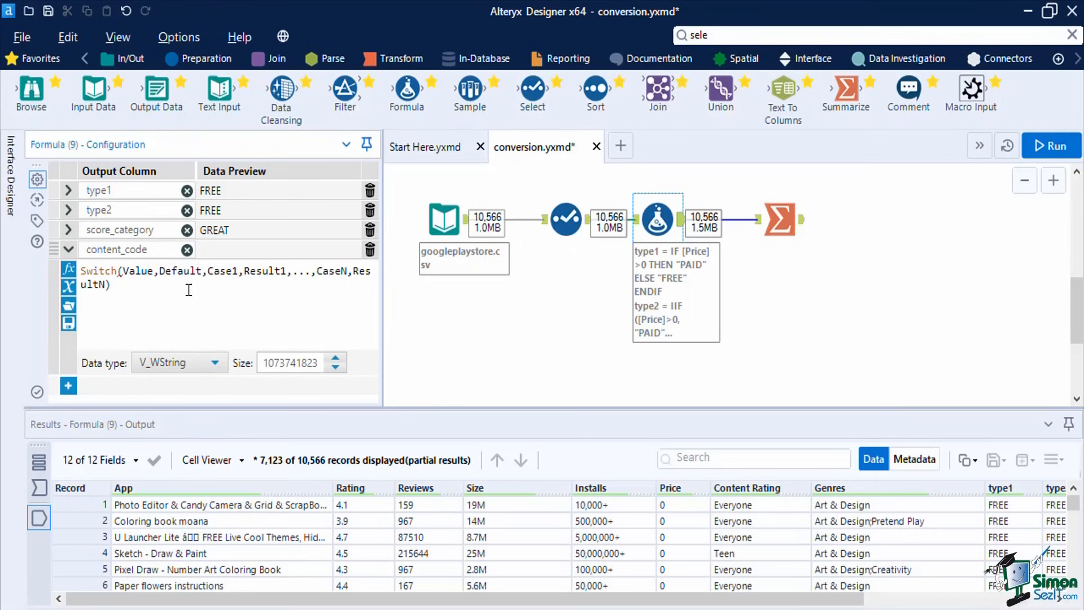
- Set the Switch function's Value argument to [Content Rating] and its Default argument to "NA"
{"action": "double_click", "coordinate": [140, 272]}
{"action": "type", "text": "content"}
{"action": "key", "text": "Return"}
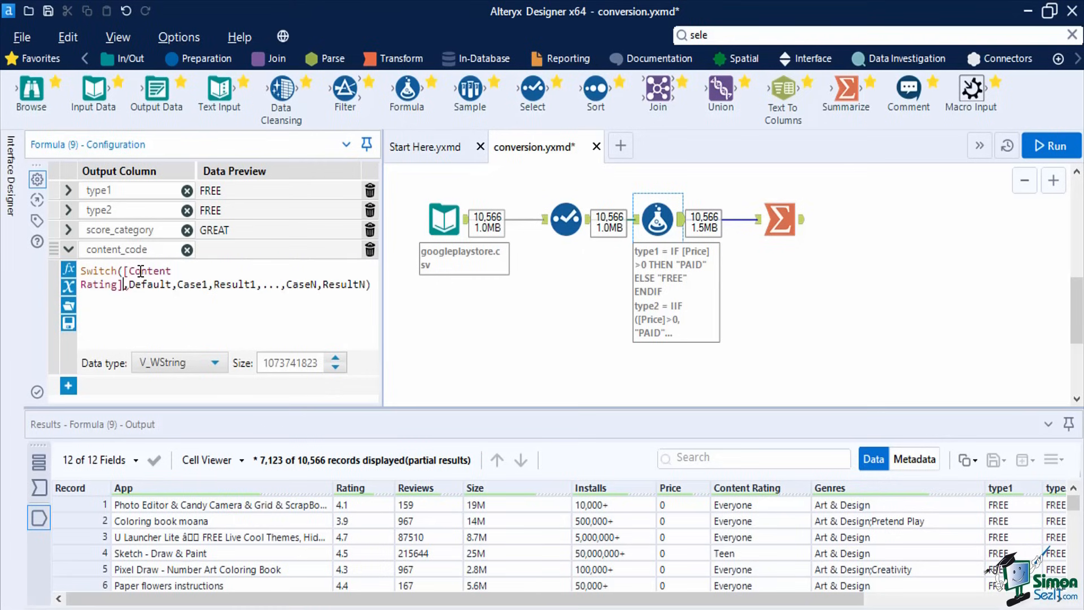
{"action": "double_click", "coordinate": [143, 285]}
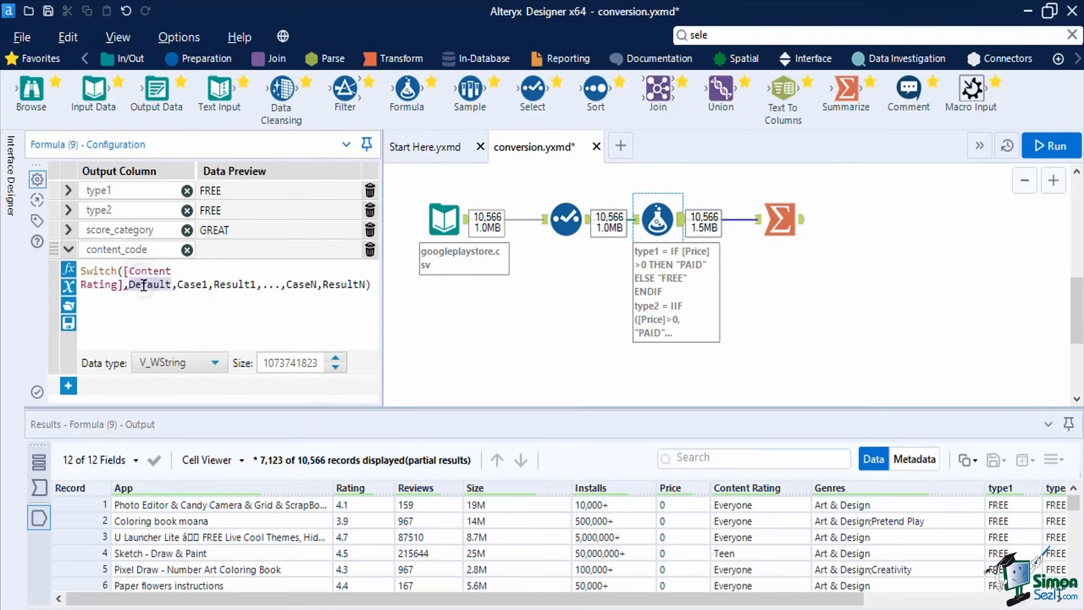
{"action": "type", "text": "\"N"}
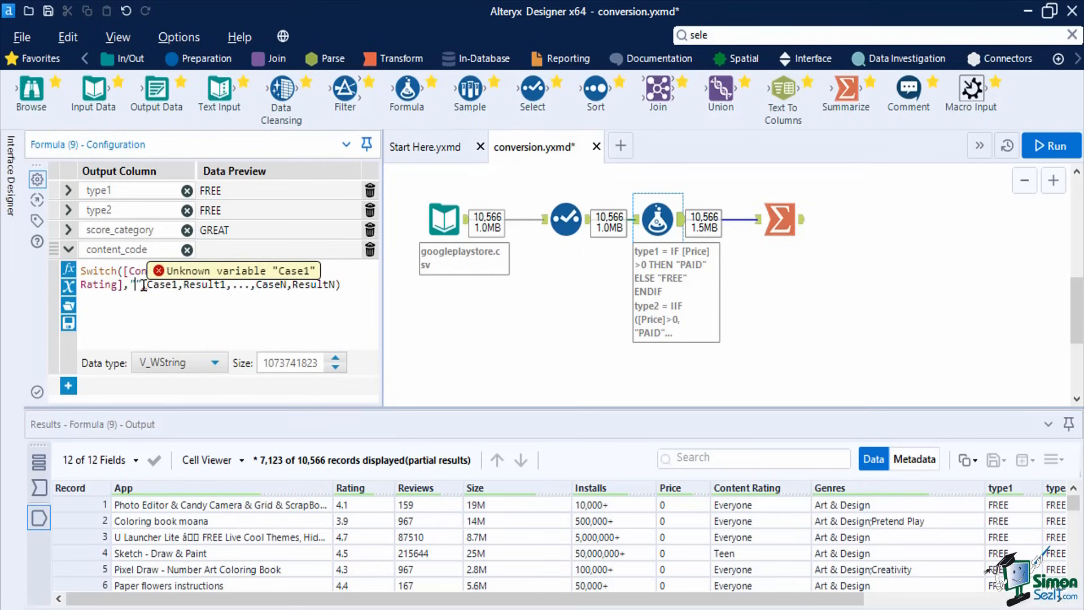
{"action": "type", "text": "A\","}
- Replace Case1 and Result1 in the Switch function with "TEEN" and "T"
{"action": "double_click", "coordinate": [175, 285]}
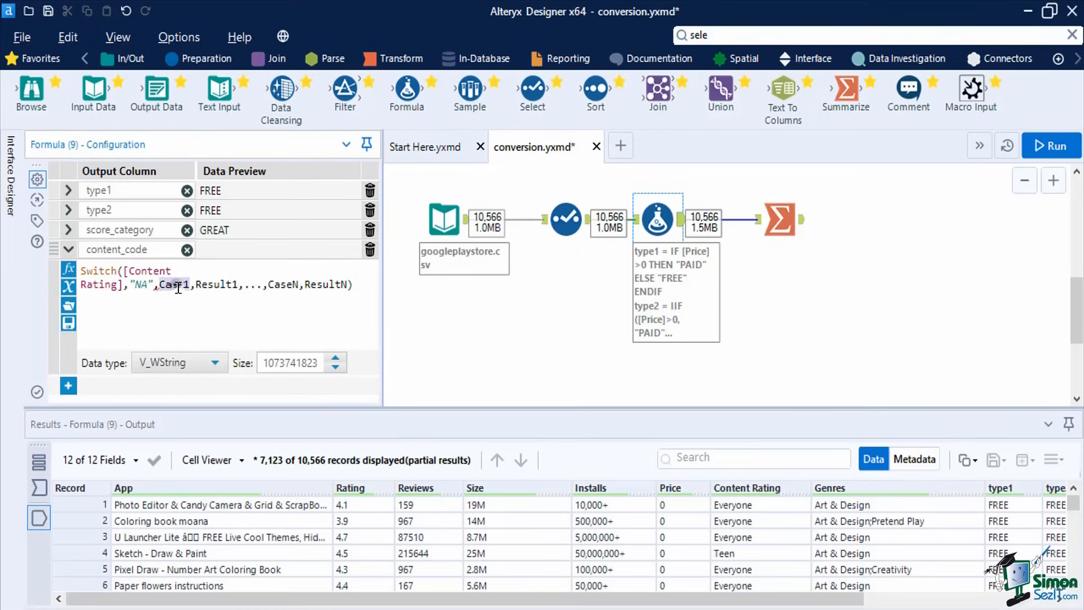
{"action": "type", "text": "\"\""}
{"action": "key", "text": "Left"}
{"action": "type", "text": "TEEN"}
{"action": "key", "text": "Right"}
{"action": "key", "text": "Right"}
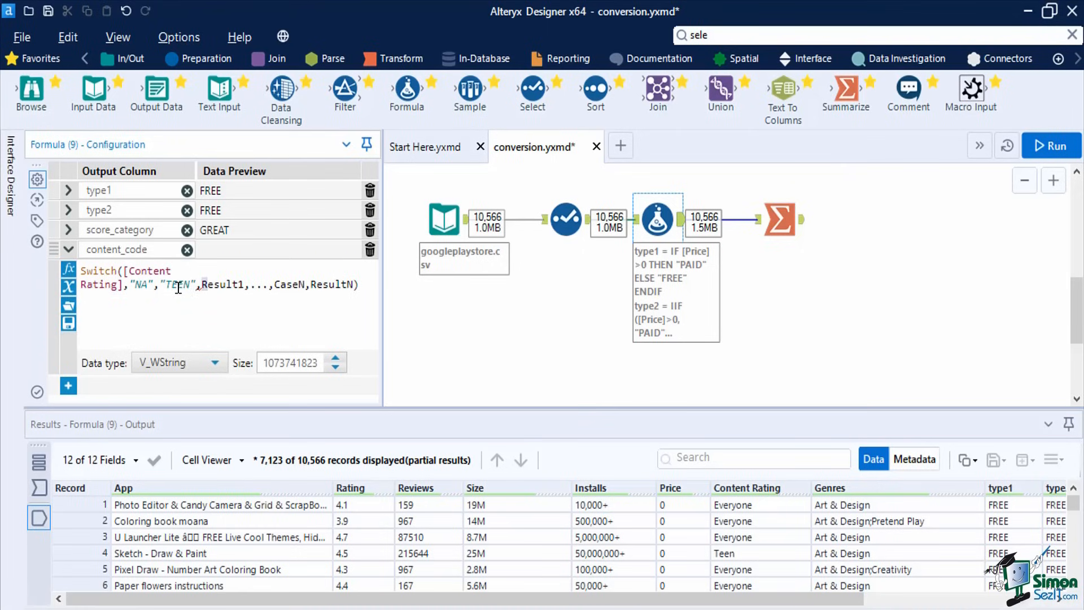
{"action": "key", "text": "ctrl+shift+Right"}
{"action": "type", "text": "\"\""}
{"action": "key", "text": "Left"}
{"action": "type", "text": "T"}
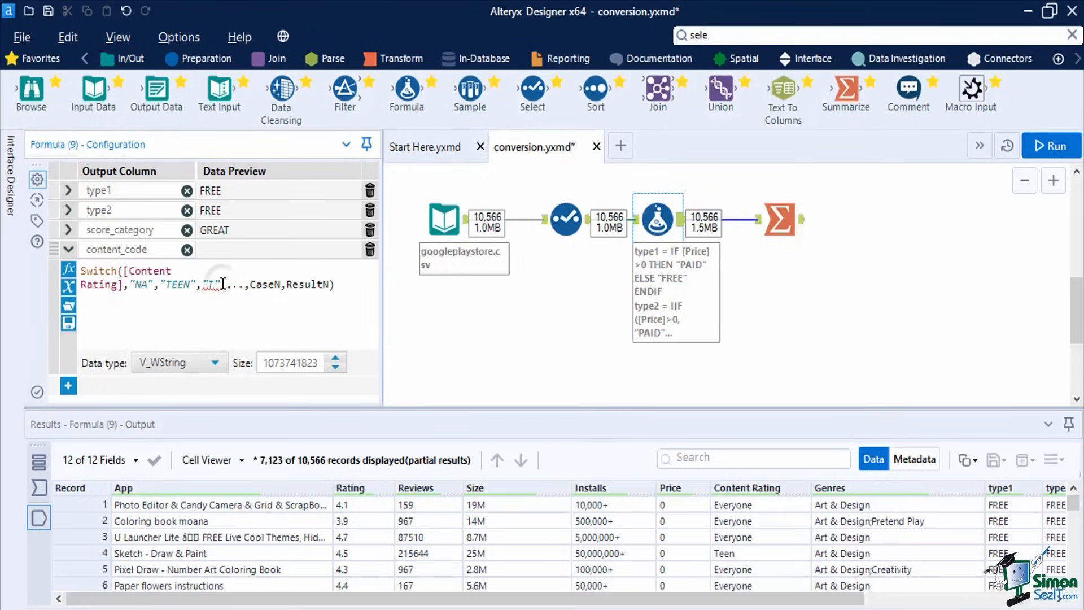
- Replace the remaining Switch placeholders with "Adults only 18+","M","Everyone","G","Everyone 10+","PG","Mature 17+","M"
{"action": "key", "text": "Right"}
{"action": "key", "text": "shift+End"}
{"action": "key", "text": "shift+Left"}
{"action": "type", "text": ",\"Adults only 18+\",\"M\",\"Everyone\",\"G\",\"Everyone 10+\",\"PG\",\"Mature 17+\",\"M\""}
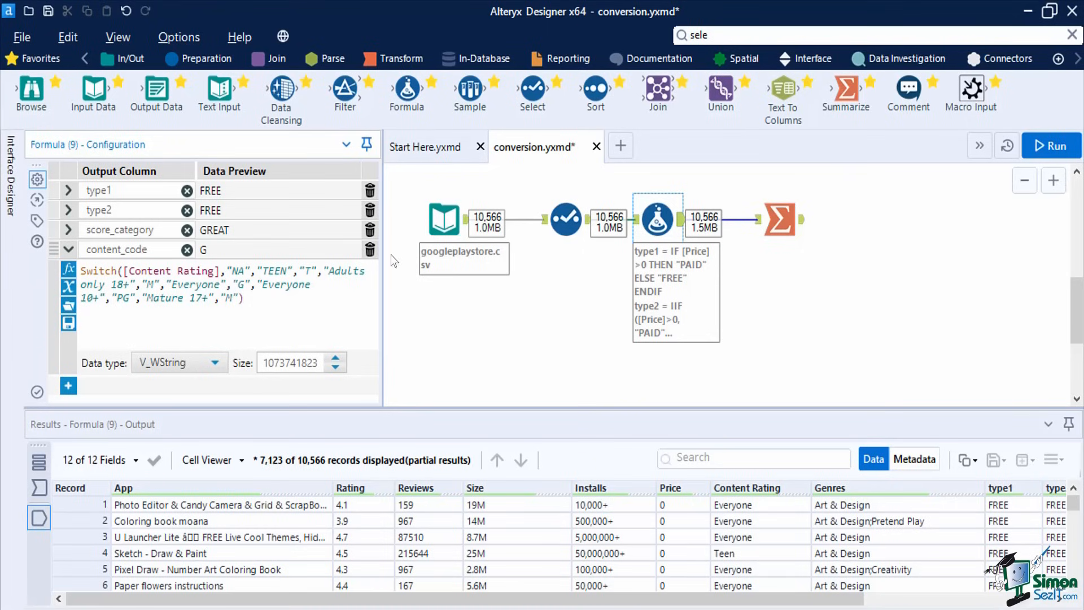
- Connect a second Summarize tool to the Formula tool, grouped by Content Rating and content_code, and run the workflow
{"action": "left_click_drag", "start_coordinate": [846, 90], "coordinate": [783, 280]}
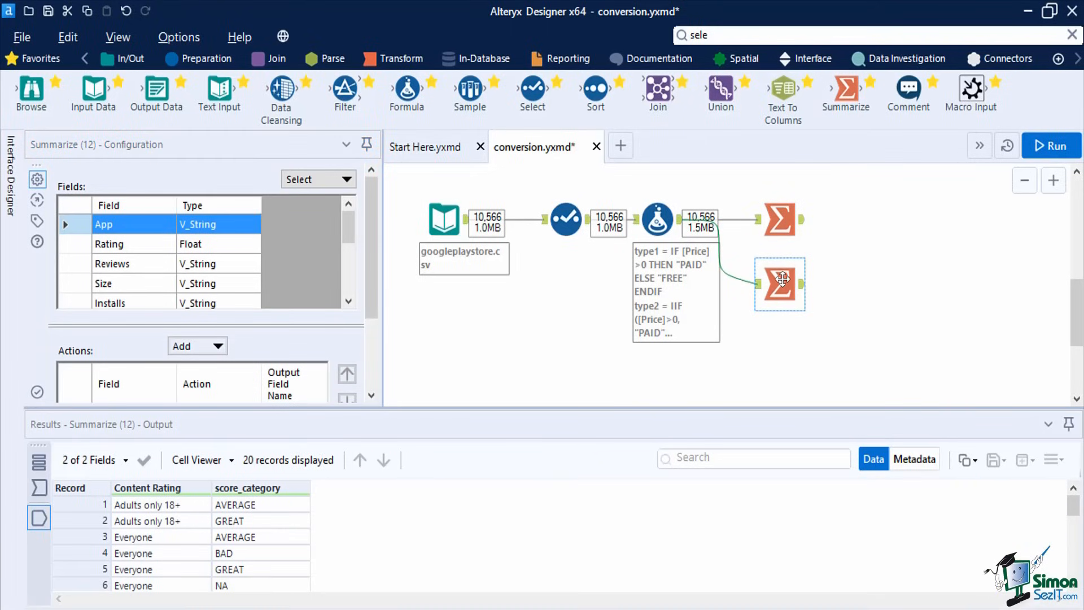
{"action": "scroll", "coordinate": [339, 243], "scroll_direction": "down", "scroll_amount": 4}
{"action": "left_click", "coordinate": [151, 265]}
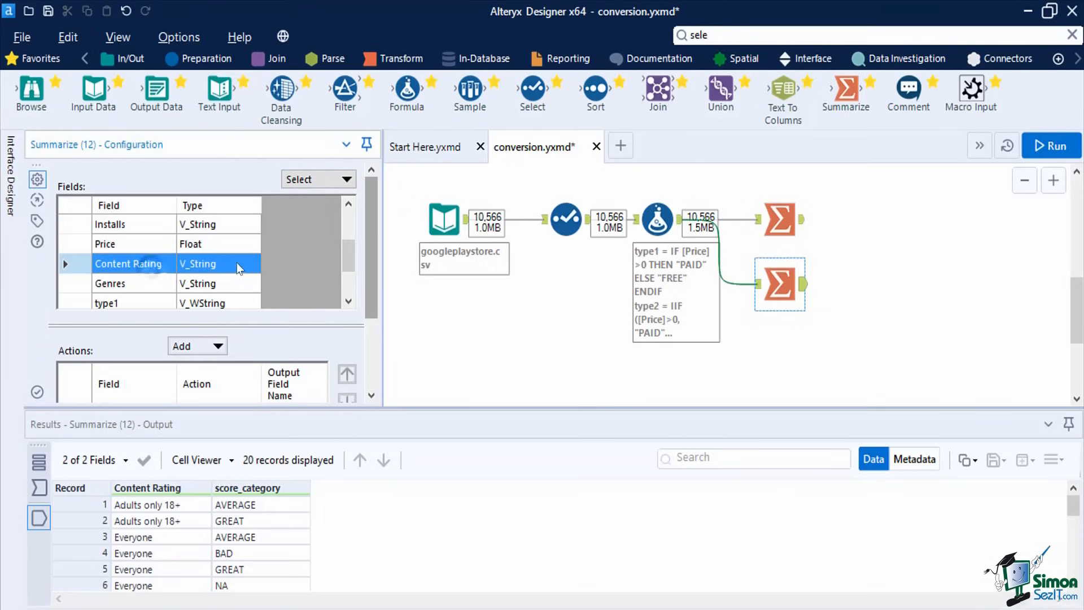
{"action": "left_click_drag", "start_coordinate": [347, 253], "coordinate": [347, 272]}
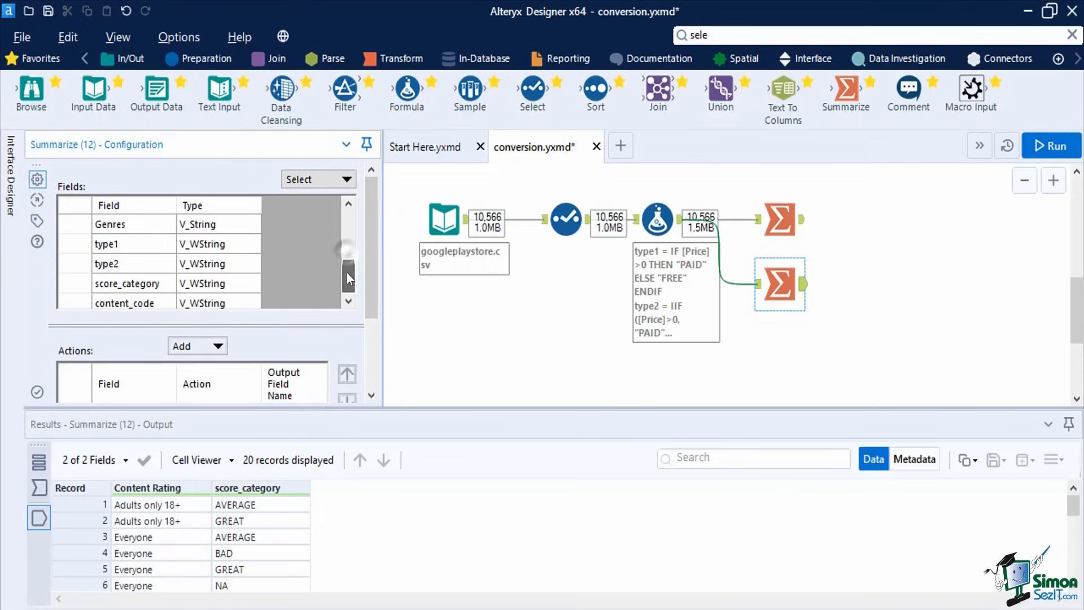
{"action": "left_click", "coordinate": [131, 299]}
{"action": "left_click", "coordinate": [197, 346]}
{"action": "left_click", "coordinate": [225, 277]}
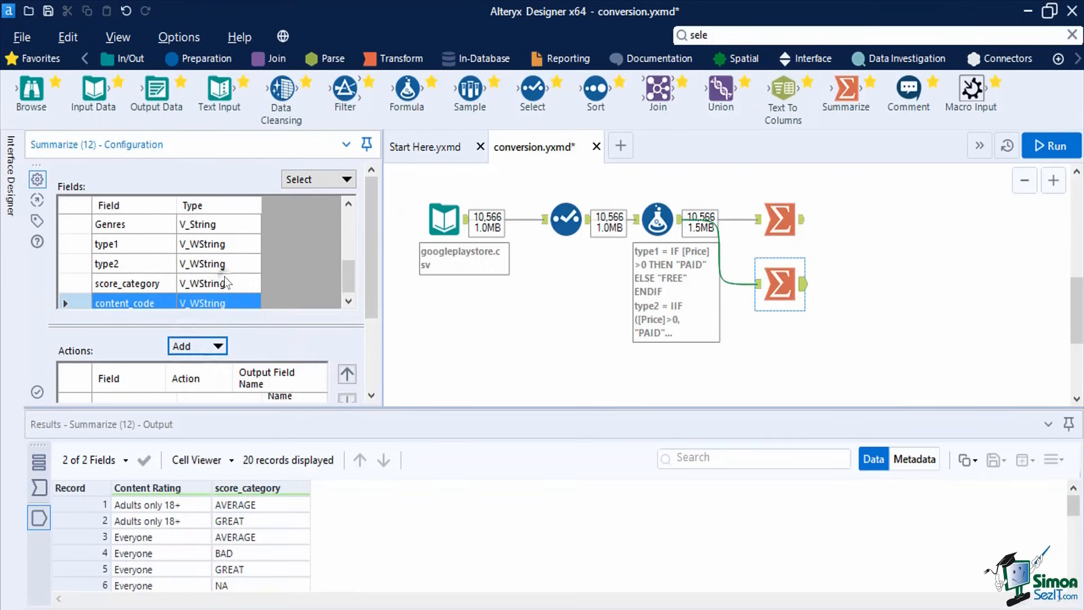
{"action": "key", "text": "ctrl+r"}
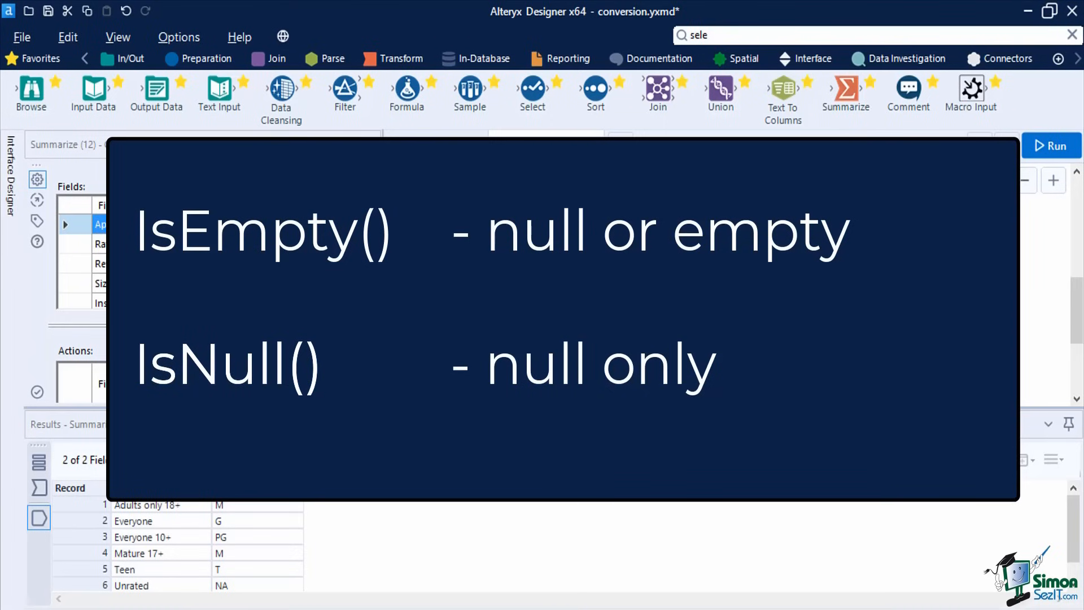
- Add a Size expression to the Formula tool with the template IF c THEN t ELSE f ENDIF
{"action": "left_click", "coordinate": [659, 219]}
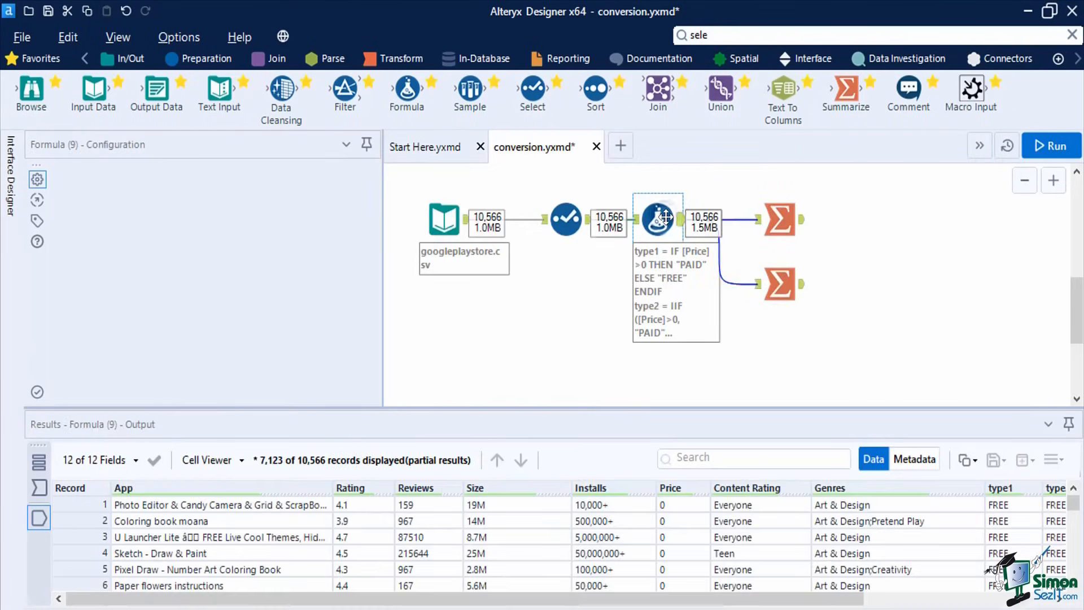
{"action": "left_click", "coordinate": [68, 190]}
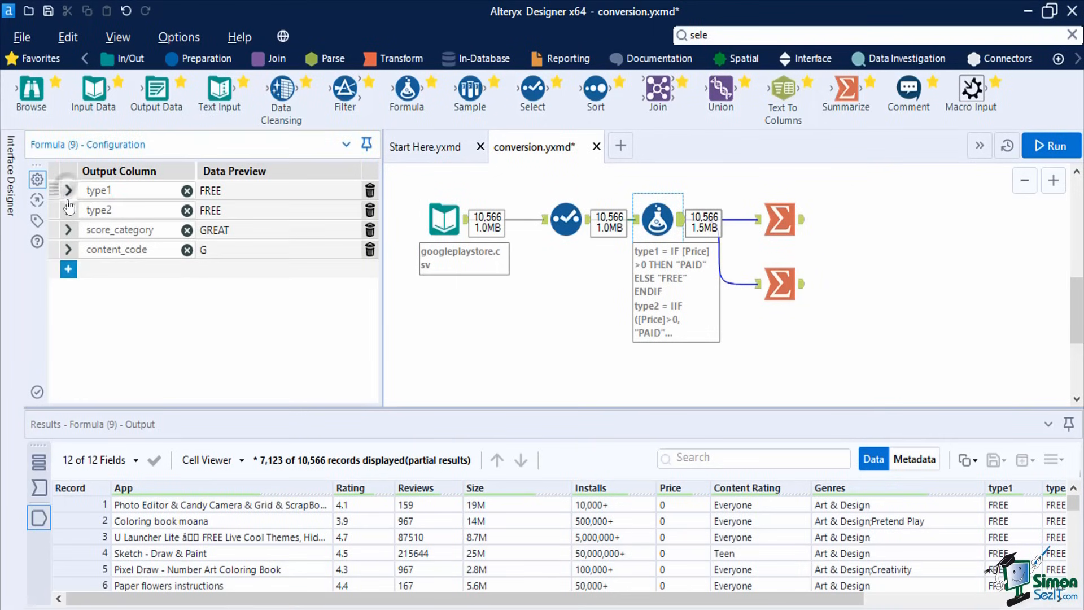
{"action": "left_click", "coordinate": [69, 270]}
{"action": "left_click", "coordinate": [129, 271]}
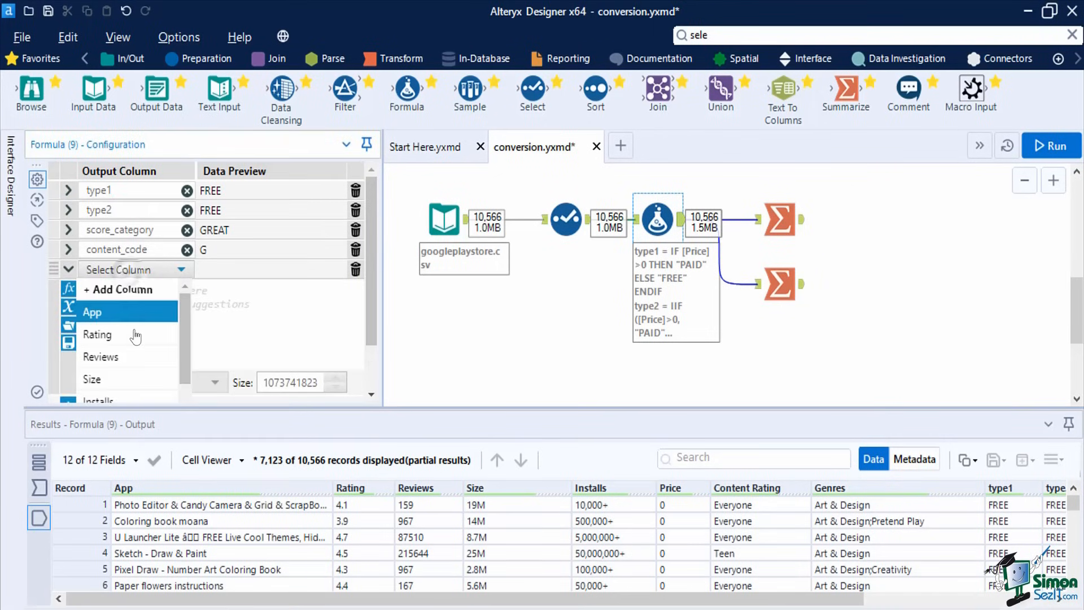
{"action": "left_click", "coordinate": [140, 380]}
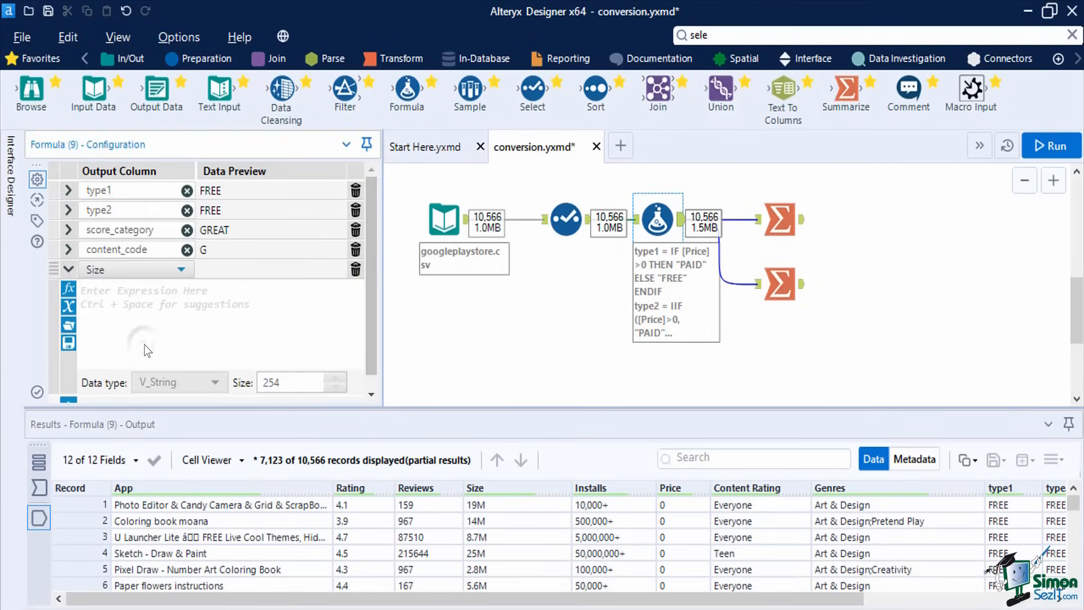
{"action": "type", "text": "IF c THEN t ELSE f ENDIF"}
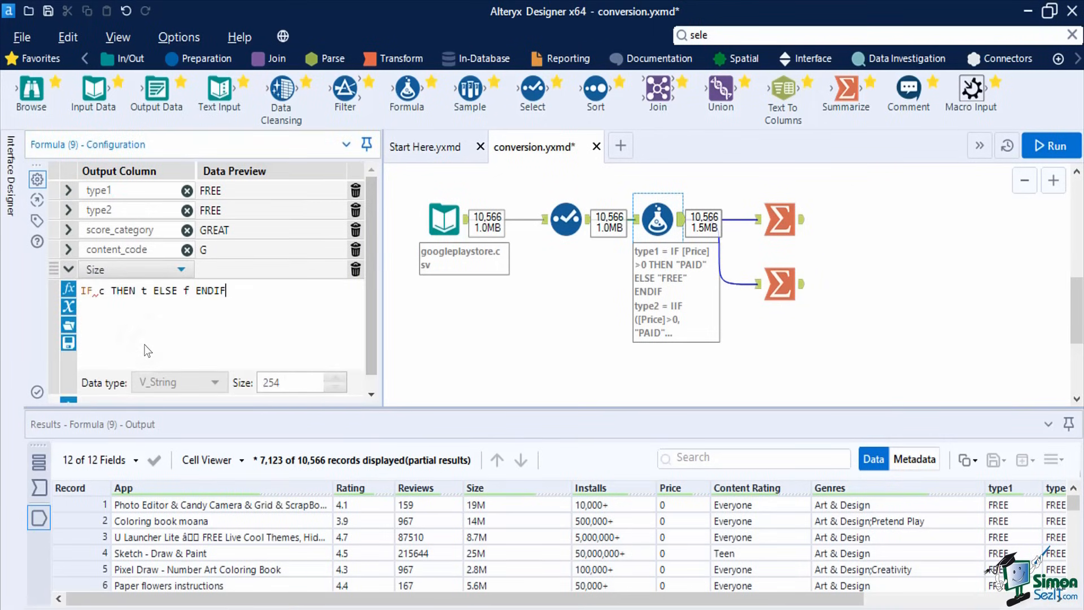
- Replace the condition placeholder c in the Size expression with IsNull([Size])
{"action": "double_click", "coordinate": [102, 290]}
{"action": "type", "text": "IsNu"}
{"action": "key", "text": "Return"}
{"action": "type", "text": "(("}
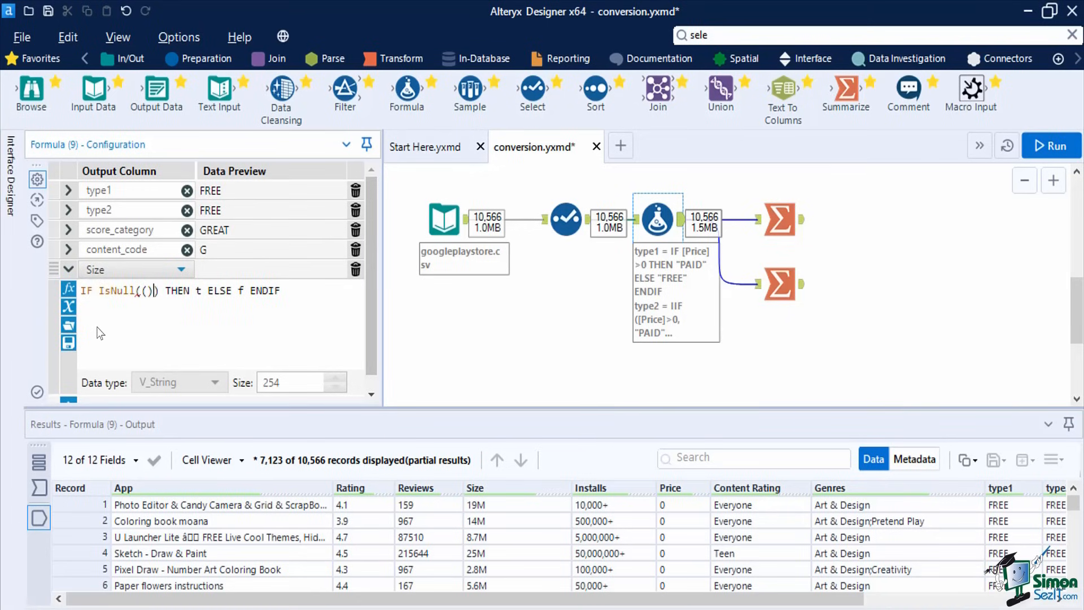
{"action": "key", "text": "BackSpace"}
{"action": "key", "text": "BackSpace"}
{"action": "type", "text": "size"}
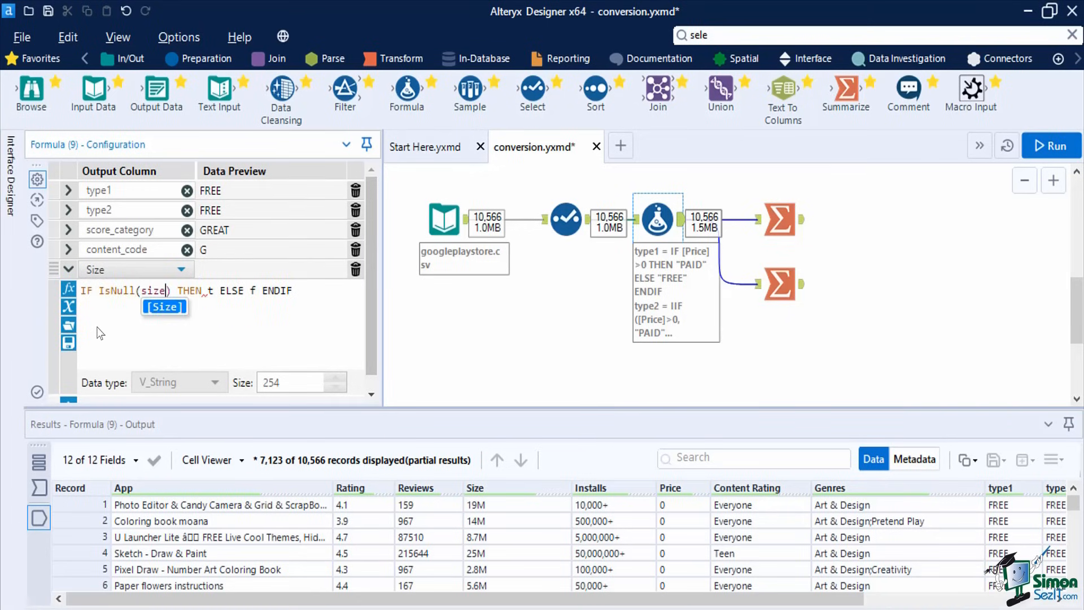
{"action": "key", "text": "Return"}
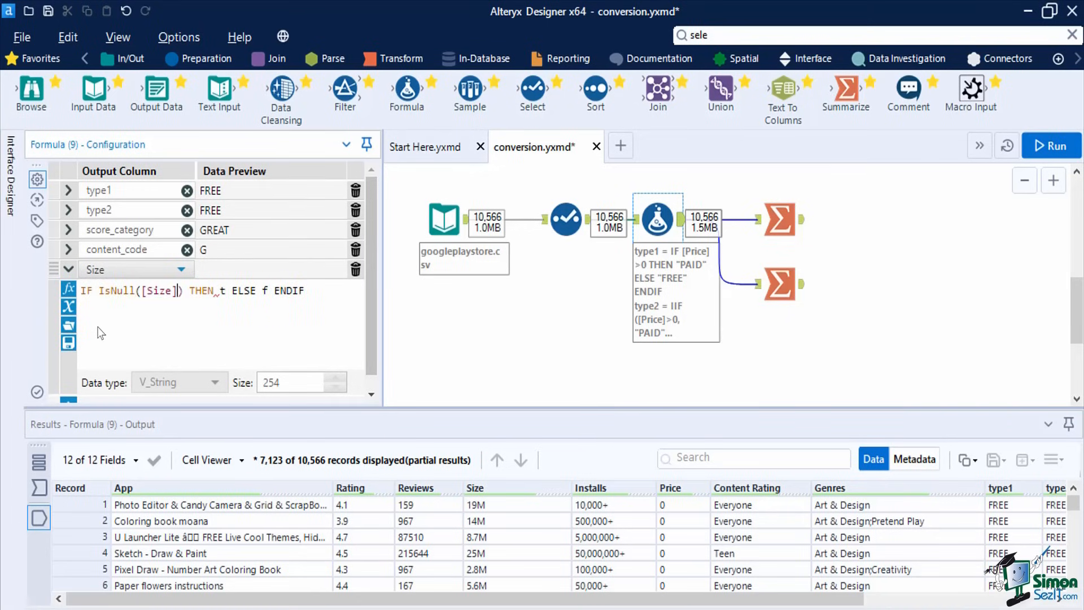
- Set the Size expression's THEN result to "Not available" and its ELSE result to [Size]
{"action": "left_click", "coordinate": [225, 290]}
{"action": "key", "text": "BackSpace"}
{"action": "type", "text": "\"Not available"}
{"action": "left_click", "coordinate": [359, 290]}
{"action": "key", "text": "BackSpace"}
{"action": "type", "text": "[S"}
{"action": "key", "text": "Return"}
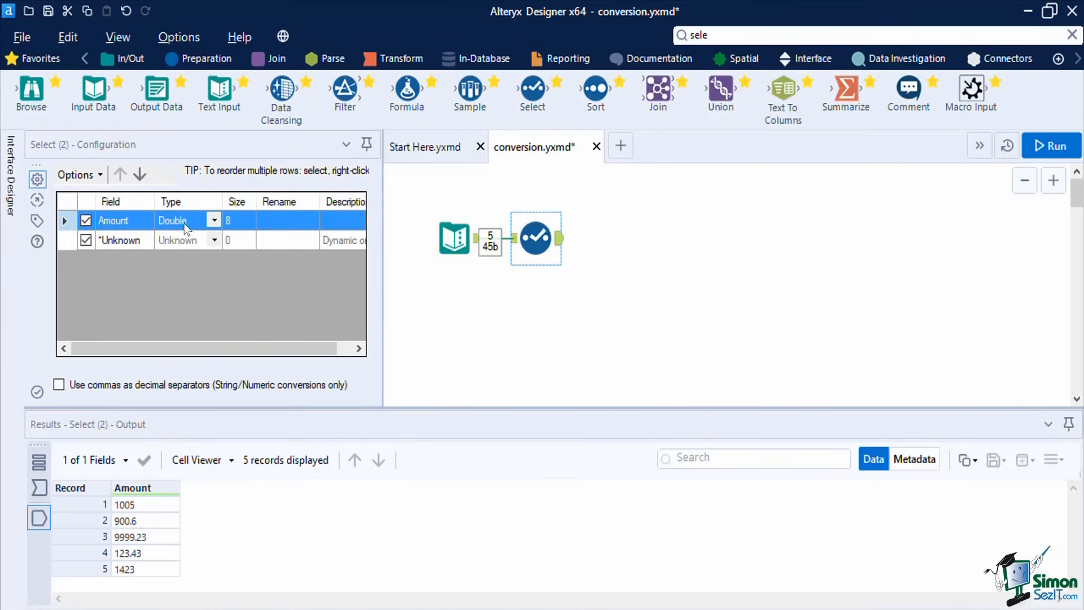
- Connect a Formula tool to the Select tool of the numeric Amount data and add a new column named amount_in_string
{"action": "left_click_drag", "start_coordinate": [406, 89], "coordinate": [666, 238]}
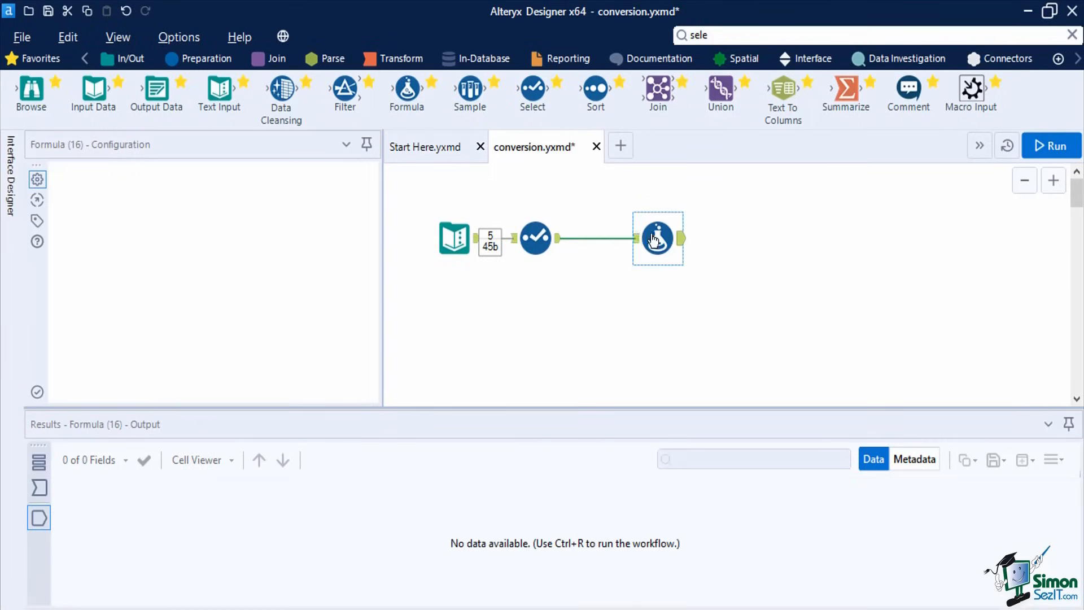
{"action": "left_click", "coordinate": [99, 190]}
{"action": "left_click", "coordinate": [104, 208]}
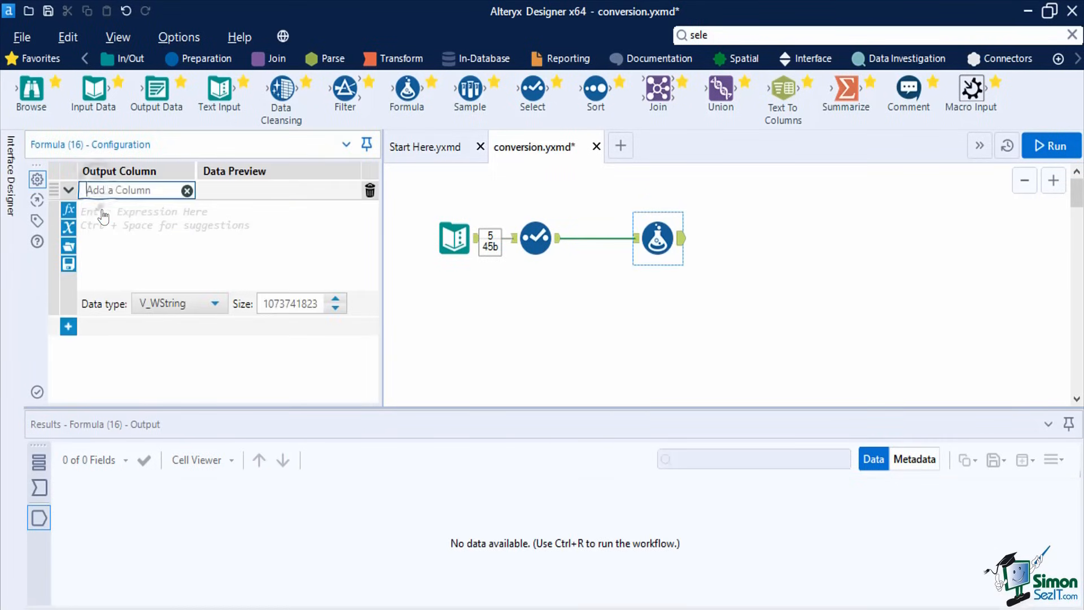
{"action": "type", "text": "amount_"}
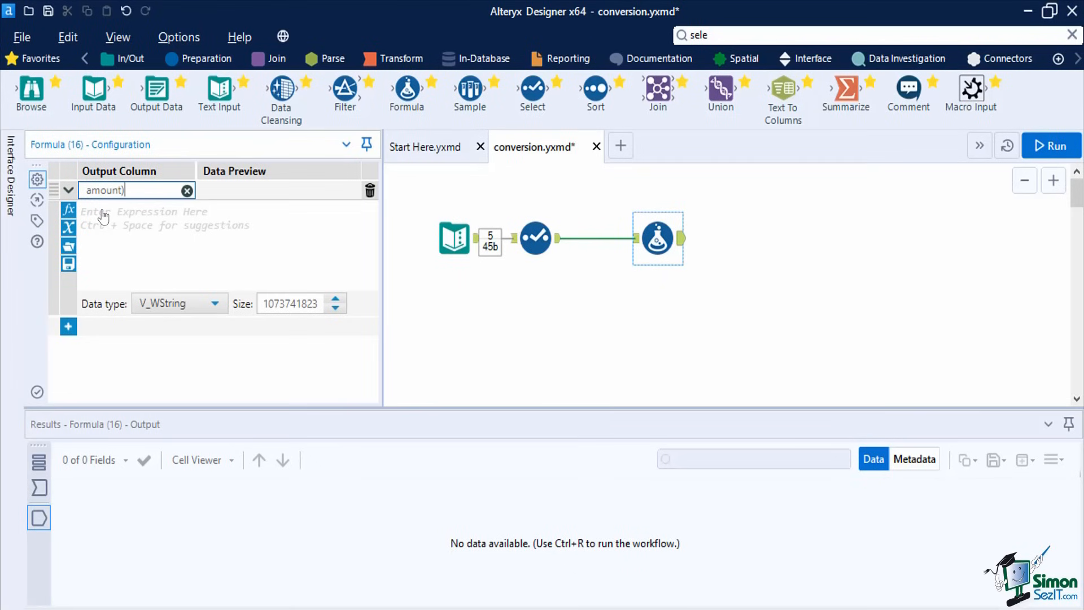
{"action": "type", "text": "in_string"}
- Enter ToString([Amount], 1) as the amount_in_string expression, run the workflow and open the Formula tool's output
{"action": "left_click", "coordinate": [164, 248]}
{"action": "type", "text": "tostr"}
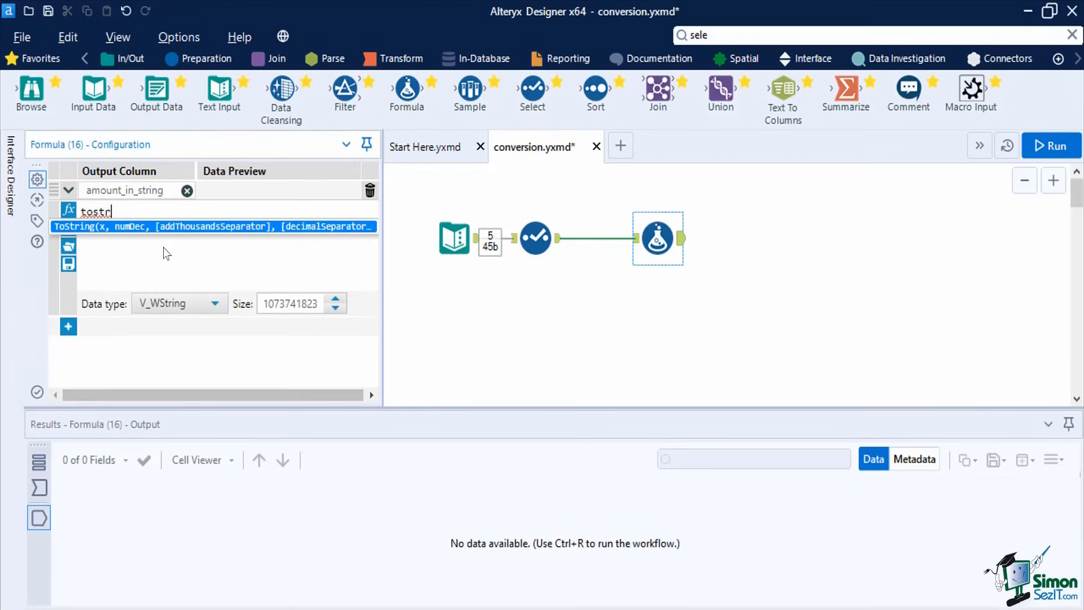
{"action": "key", "text": "Return"}
{"action": "type", "text": "amount"}
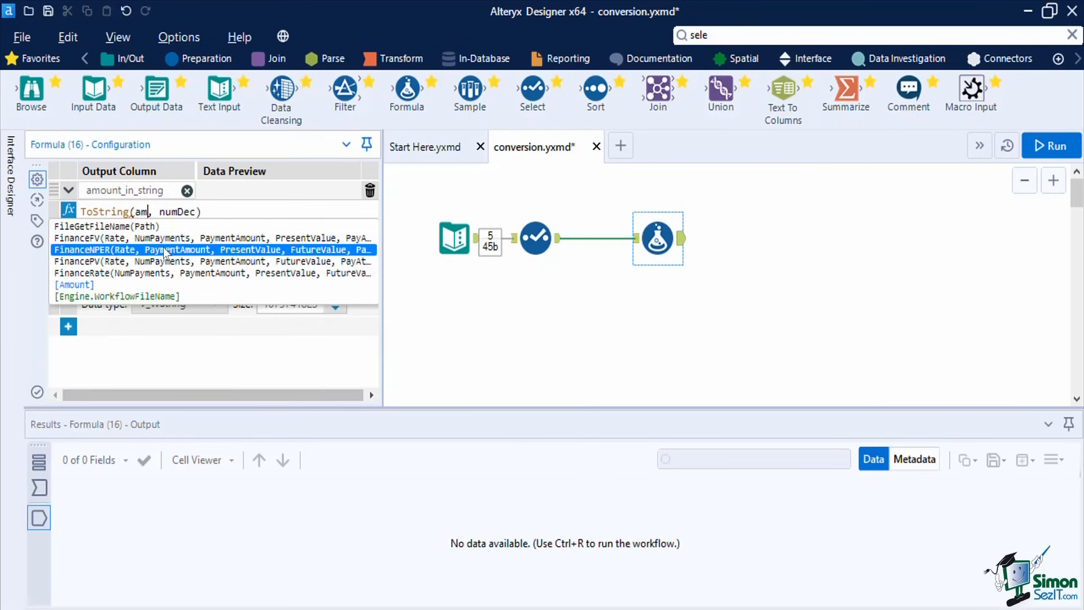
{"action": "key", "text": "Down"}
{"action": "key", "text": "Down"}
{"action": "key", "text": "Return"}
{"action": "double_click", "coordinate": [217, 211]}
{"action": "type", "text": "1"}
{"action": "left_click", "coordinate": [1037, 148]}
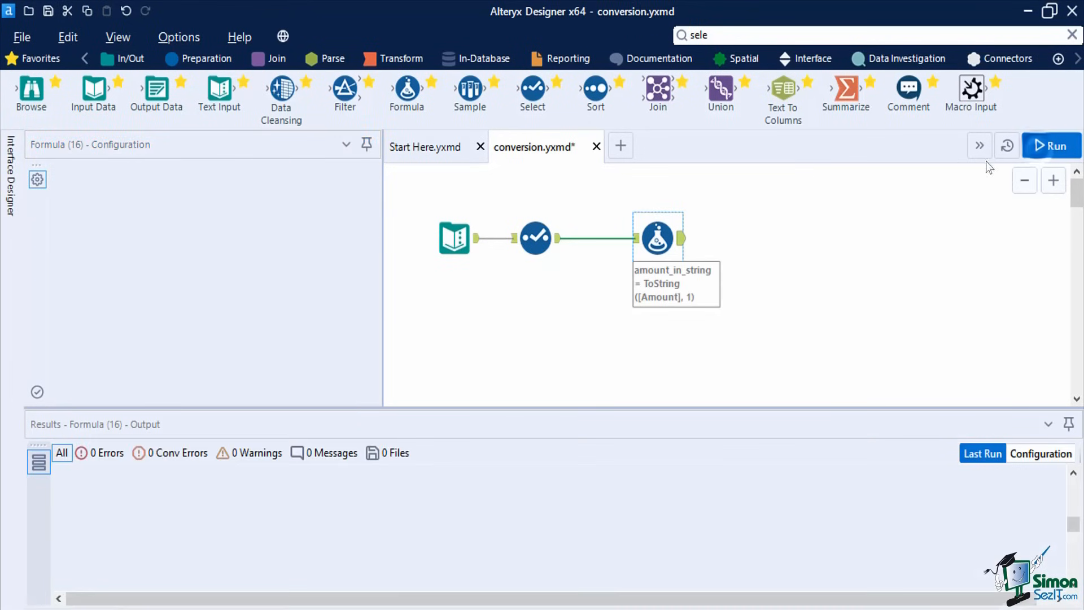
{"action": "left_click", "coordinate": [672, 240]}
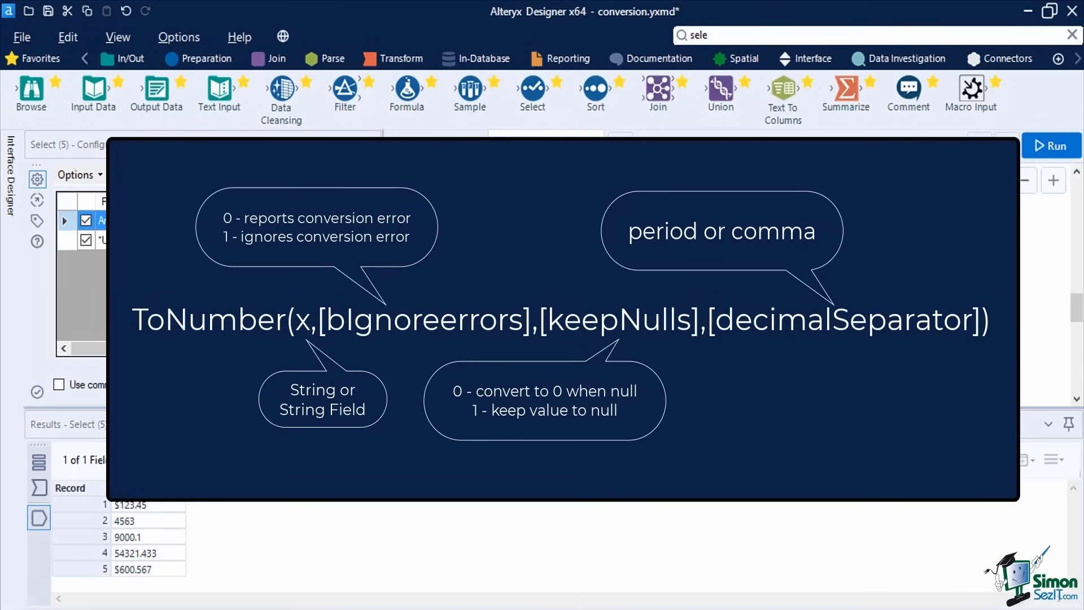
- Connect a Formula tool to the Select tool of the string Amount data and add a payment column of type Double
{"action": "left_click_drag", "start_coordinate": [406, 90], "coordinate": [605, 254]}
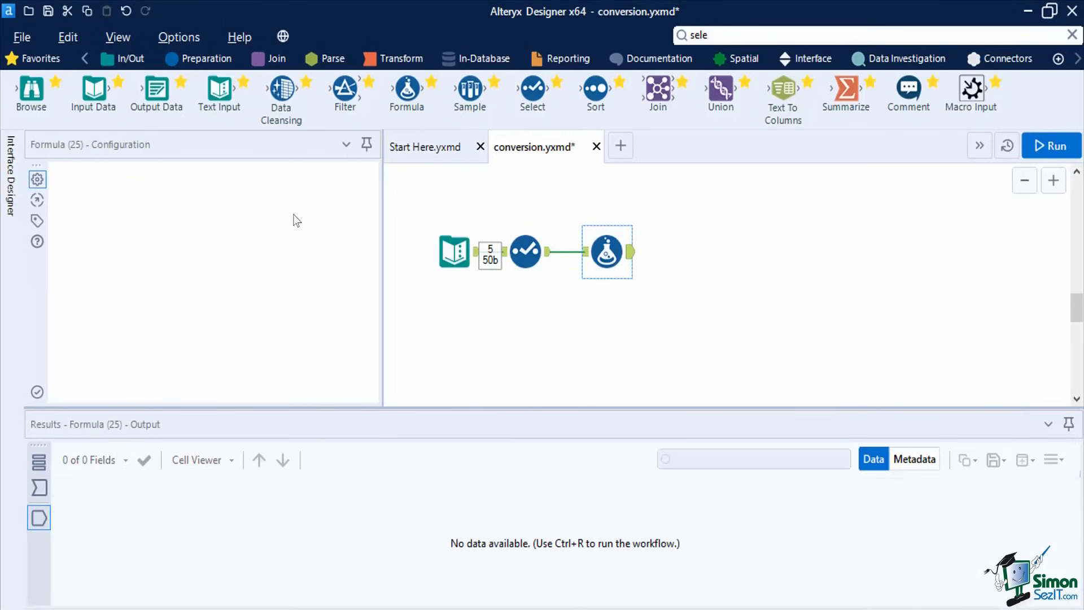
{"action": "left_click", "coordinate": [105, 190]}
{"action": "left_click", "coordinate": [107, 210]}
{"action": "type", "text": "payment"}
{"action": "left_click", "coordinate": [214, 304]}
{"action": "left_click", "coordinate": [219, 287]}
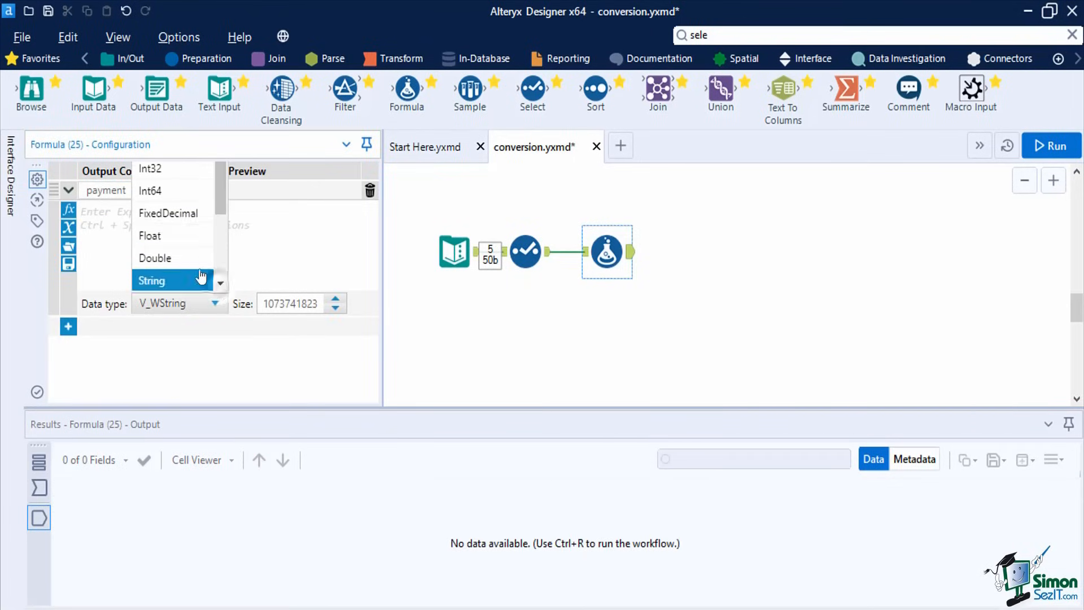
{"action": "left_click", "coordinate": [191, 261]}
- Enter ToNumber([Amount]) as the expression for the payment column
{"action": "type", "text": "ToN"}
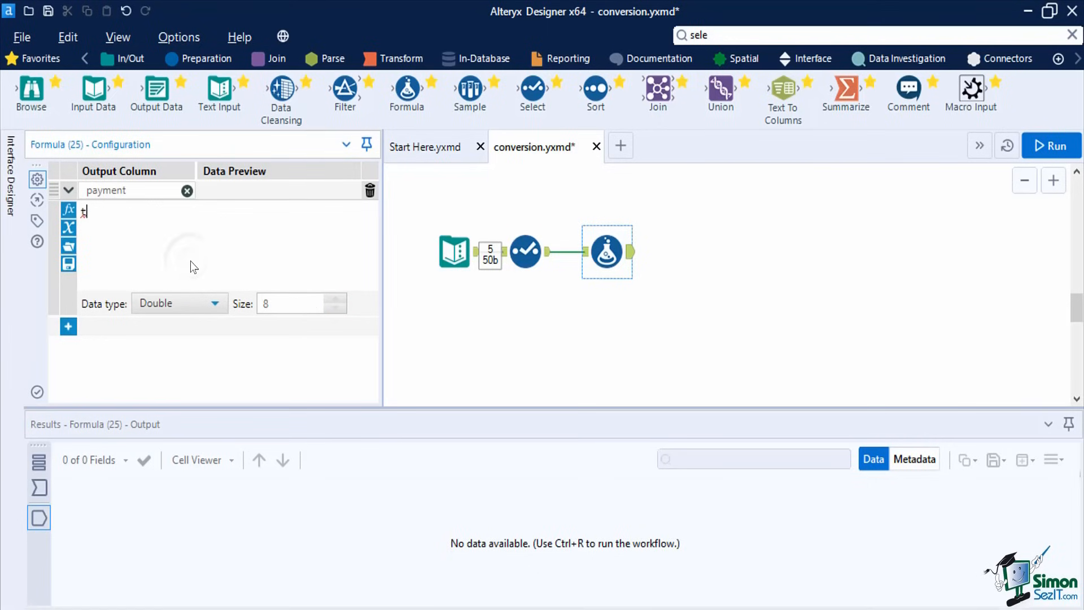
{"action": "key", "text": "Return"}
{"action": "type", "text": "am"}
{"action": "key", "text": "Down"}
{"action": "key", "text": "Down"}
{"action": "key", "text": "Down"}
{"action": "key", "text": "Down"}
{"action": "key", "text": "Down"}
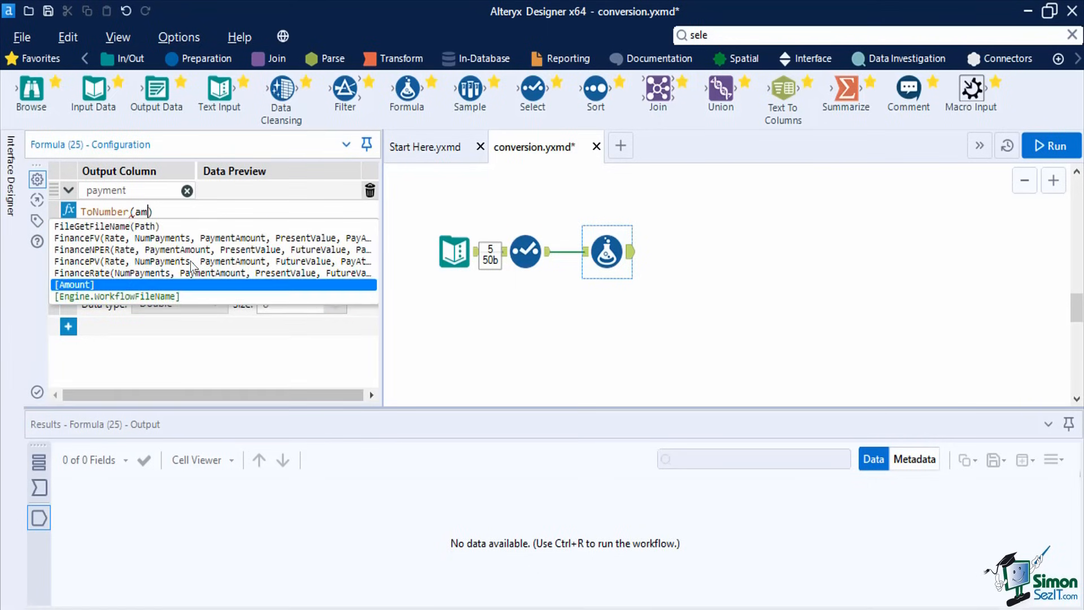
{"action": "key", "text": "Return"}
- Run the workflow and examine the ToNumber conversion message and the payment Formula tool's output
{"action": "left_click", "coordinate": [1054, 146]}
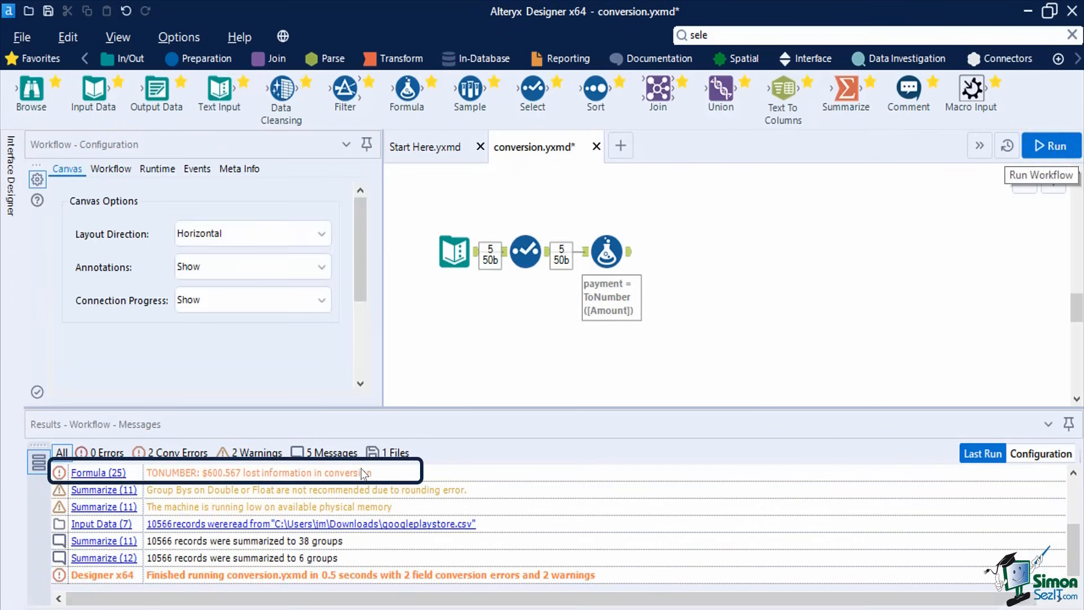
{"action": "left_click", "coordinate": [365, 473]}
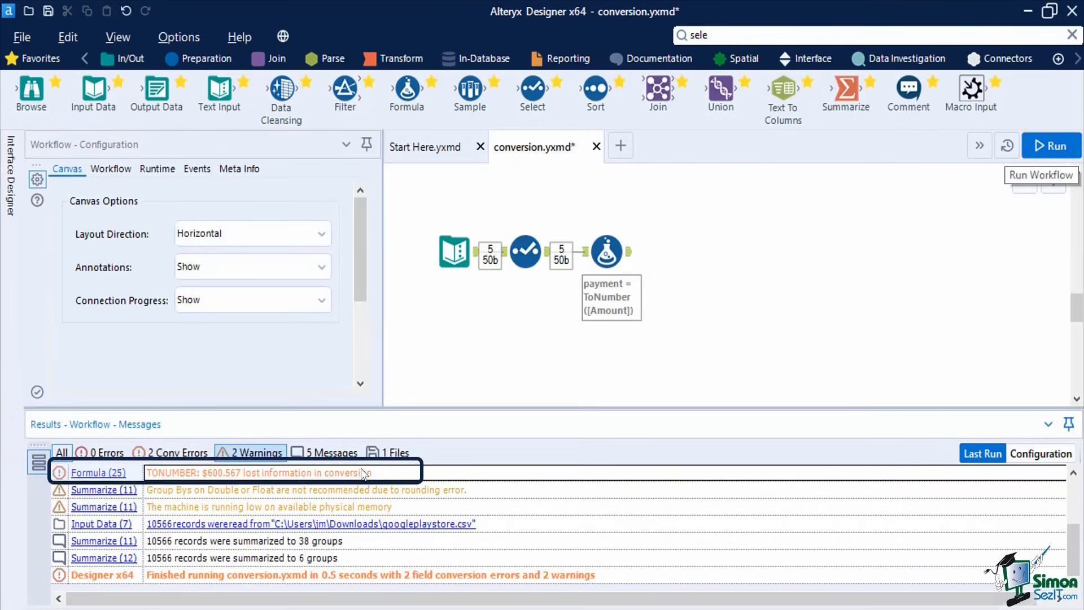
{"action": "left_click", "coordinate": [630, 253]}
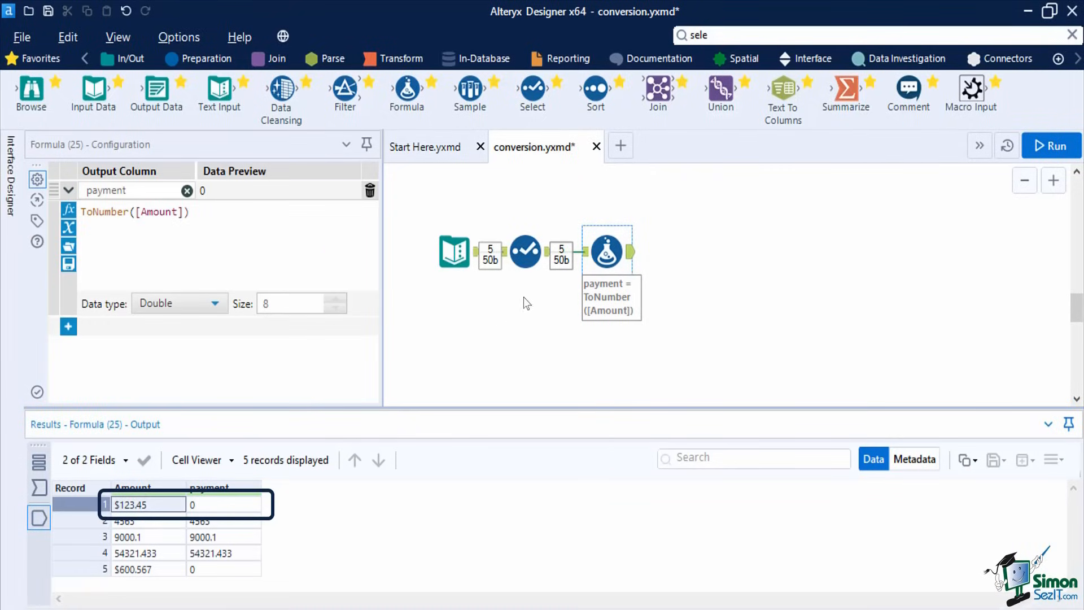
- Change the payment expression to ToNumber(replace([Amount],"$","")), run the workflow and open the Formula tool's output
{"action": "left_click", "coordinate": [136, 215]}
{"action": "type", "text": "re"}
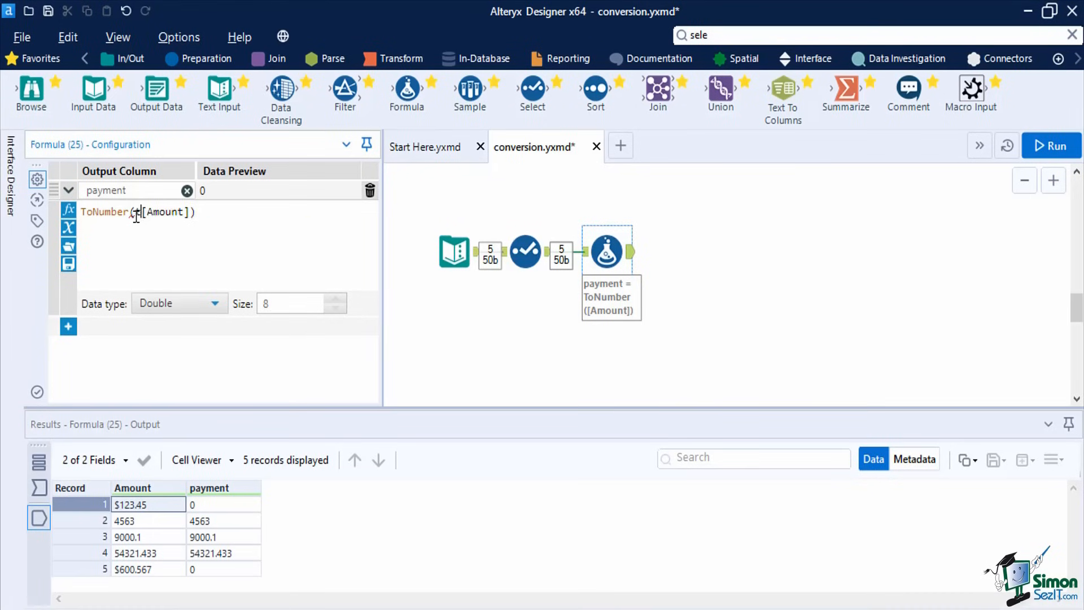
{"action": "type", "text": "place("}
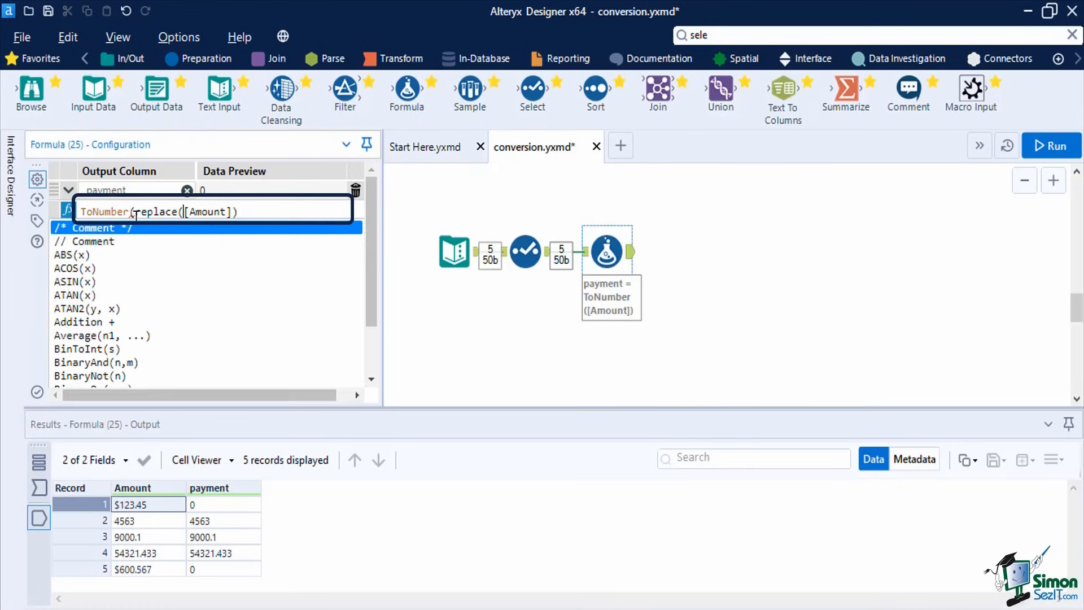
{"action": "key", "text": "Right"}
{"action": "key", "text": "Right"}
{"action": "key", "text": "Right"}
{"action": "key", "text": "Right"}
{"action": "key", "text": "Right"}
{"action": "key", "text": "Right"}
{"action": "type", "text": ",\"$"}
{"action": "key", "text": "Right"}
{"action": "type", "text": ",\""}
{"action": "key", "text": "Right"}
{"action": "type", "text": ")"}
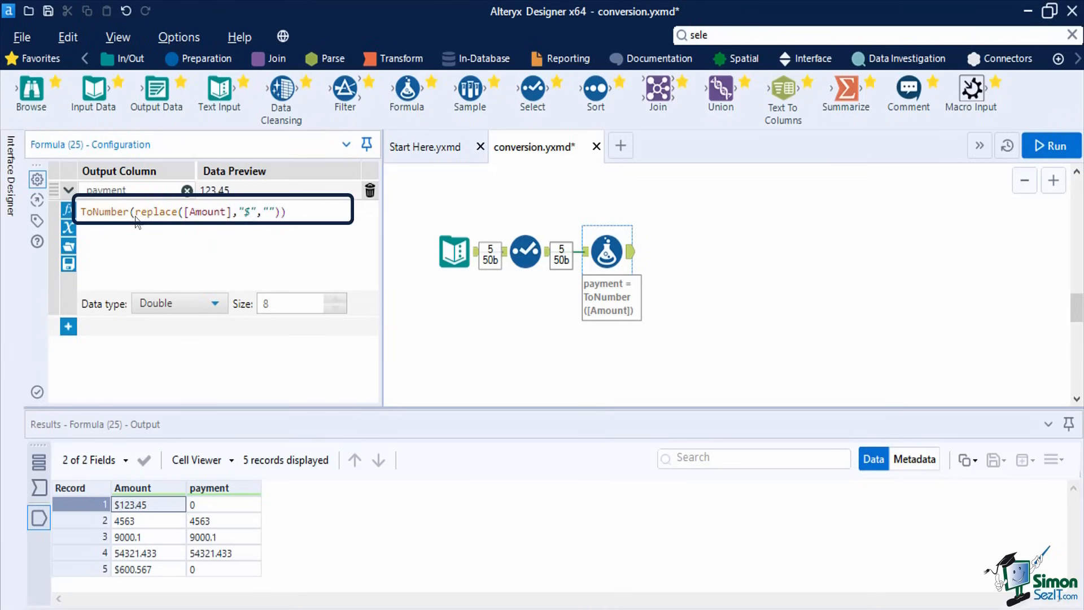
{"action": "left_click", "coordinate": [1045, 146]}
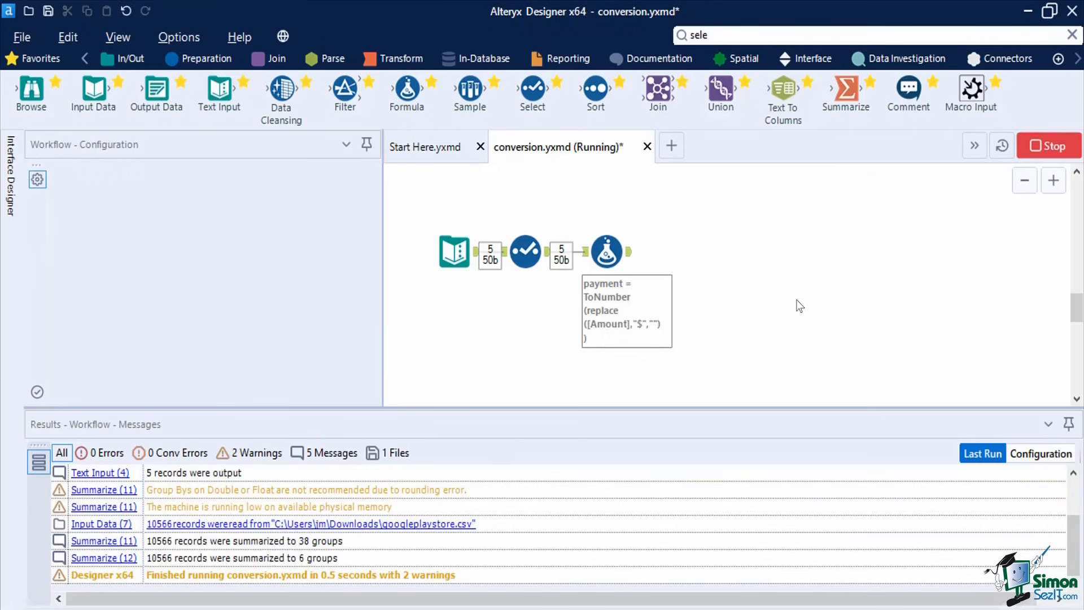
{"action": "left_click", "coordinate": [628, 254]}
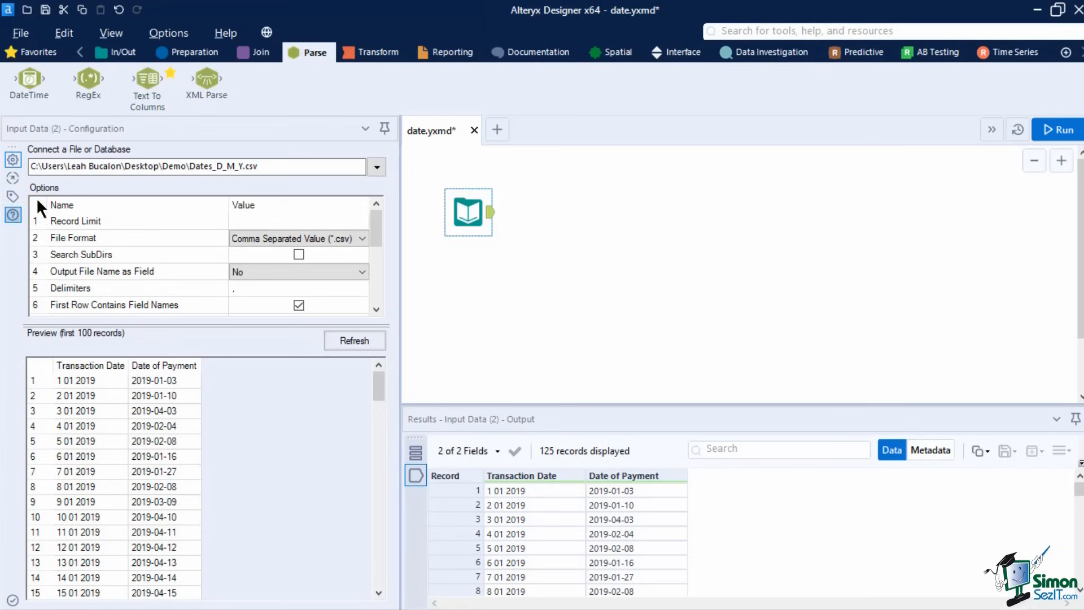
- Connect a DateTime tool to the Dates_D_M_Y.csv input and set its conversion to String to Date/Time format
{"action": "mouse_move", "coordinate": [39, 83]}
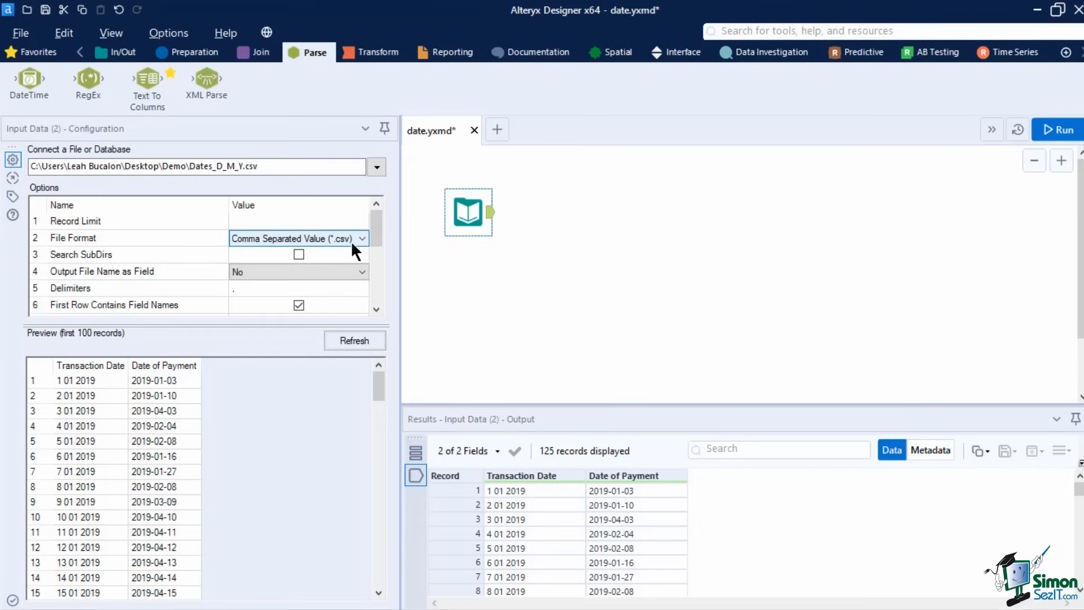
{"action": "left_click_drag", "start_coordinate": [29, 79], "coordinate": [548, 213]}
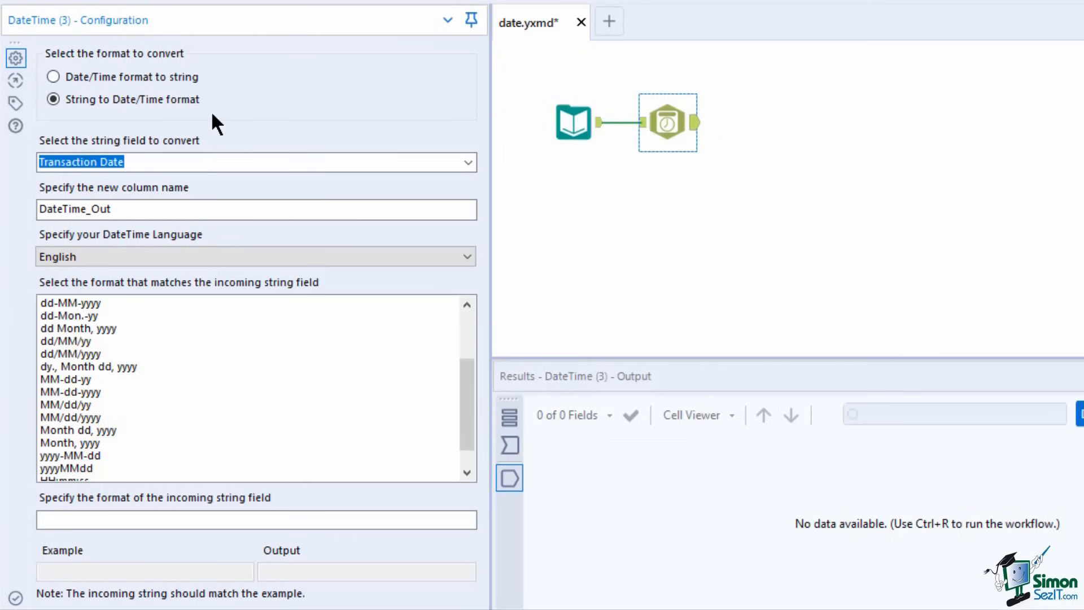
{"action": "left_click", "coordinate": [189, 79]}
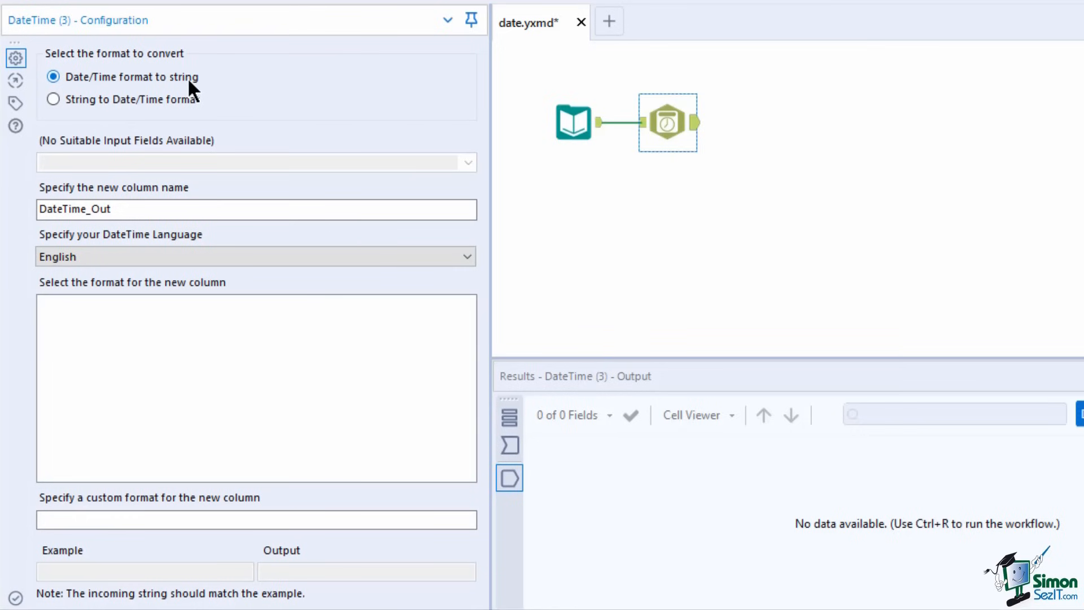
{"action": "left_click", "coordinate": [180, 109]}
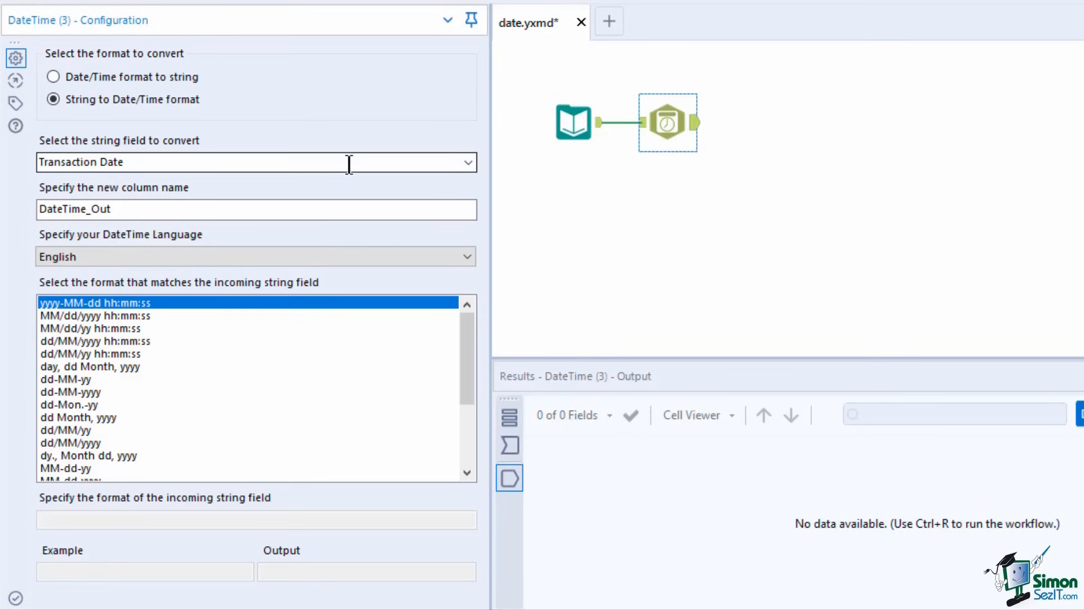
- Set Date of Payment as the string field to convert and name the new column Payment Date_1
{"action": "left_click", "coordinate": [469, 163]}
{"action": "left_click", "coordinate": [464, 191]}
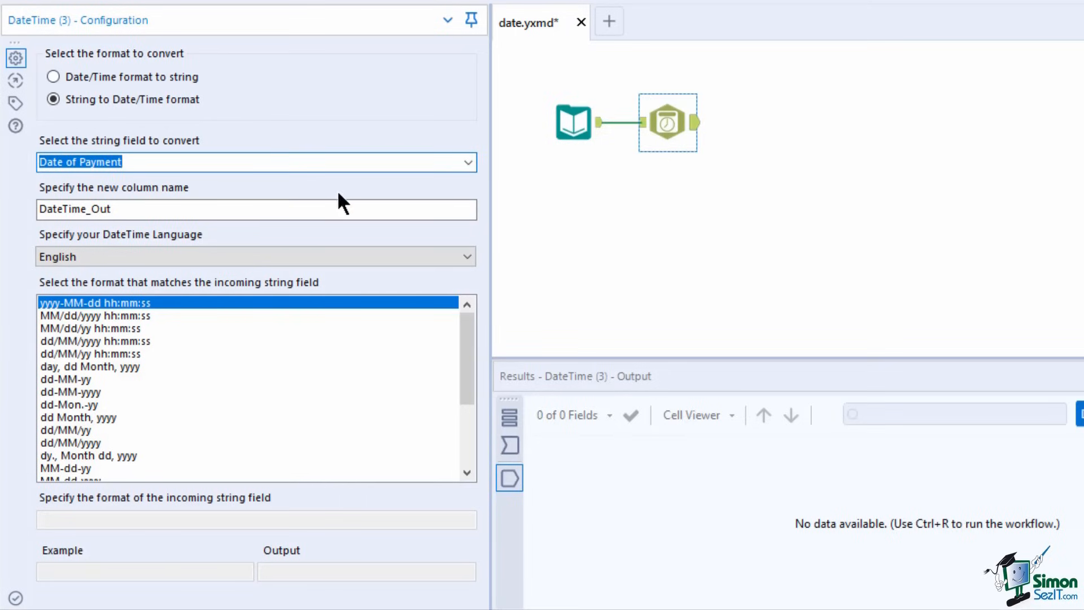
{"action": "left_click_drag", "start_coordinate": [150, 209], "coordinate": [32, 208]}
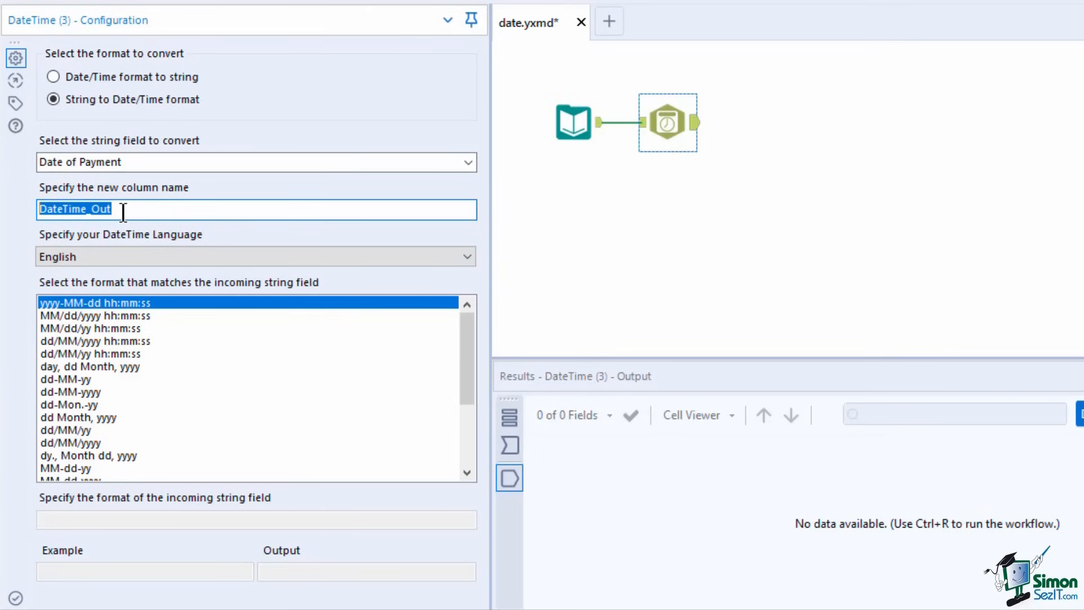
{"action": "type", "text": "Pay"}
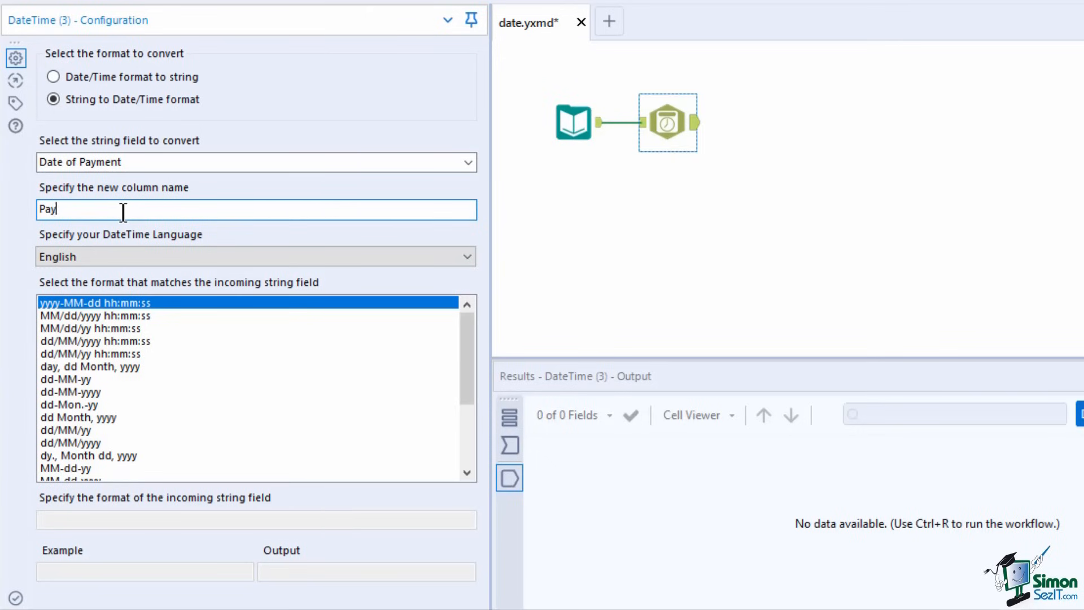
{"action": "type", "text": "ment Date_1"}
- Try 日本語 as the DateTime language to view its date formats, and set the language back to English
{"action": "left_click", "coordinate": [464, 263]}
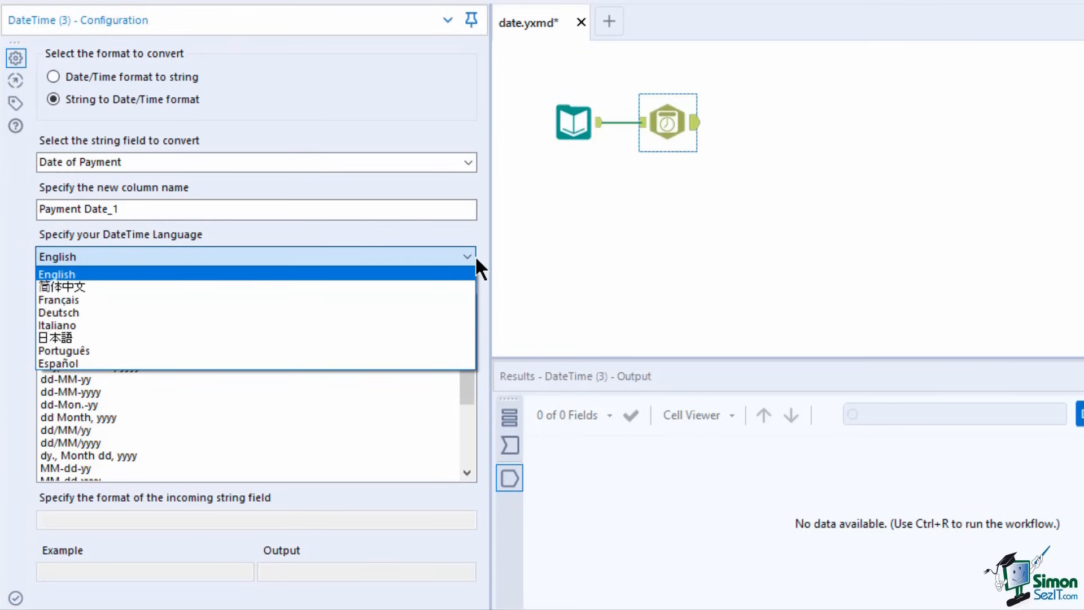
{"action": "left_click", "coordinate": [441, 338]}
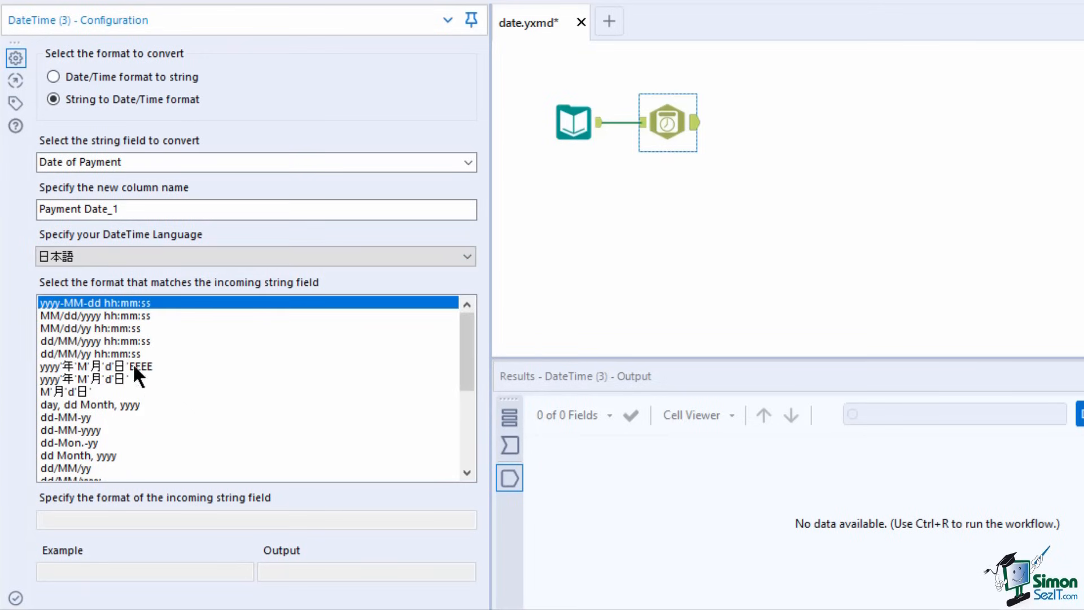
{"action": "left_click", "coordinate": [397, 254]}
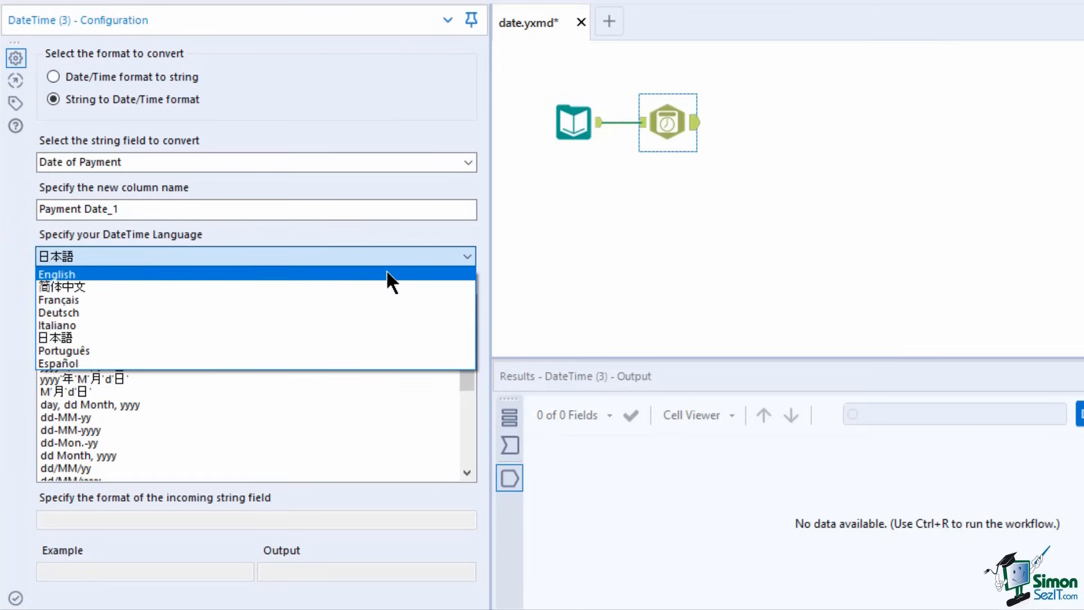
{"action": "left_click", "coordinate": [386, 274]}
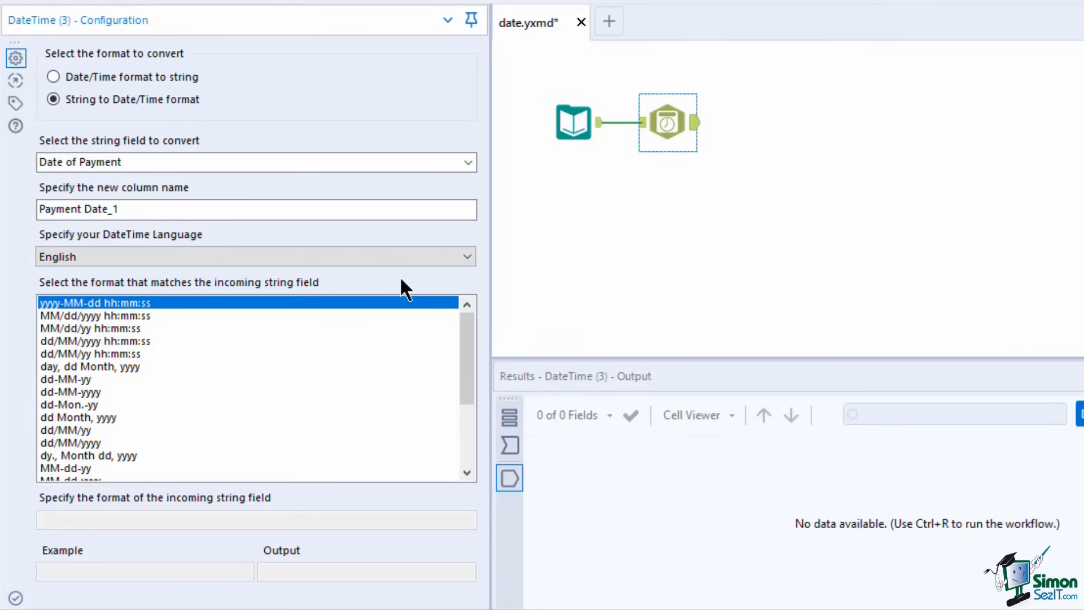
- Check the payment dates in the input data and set the DateTime tool's incoming string format to yyyy-MM-dd
{"action": "left_click", "coordinate": [598, 127]}
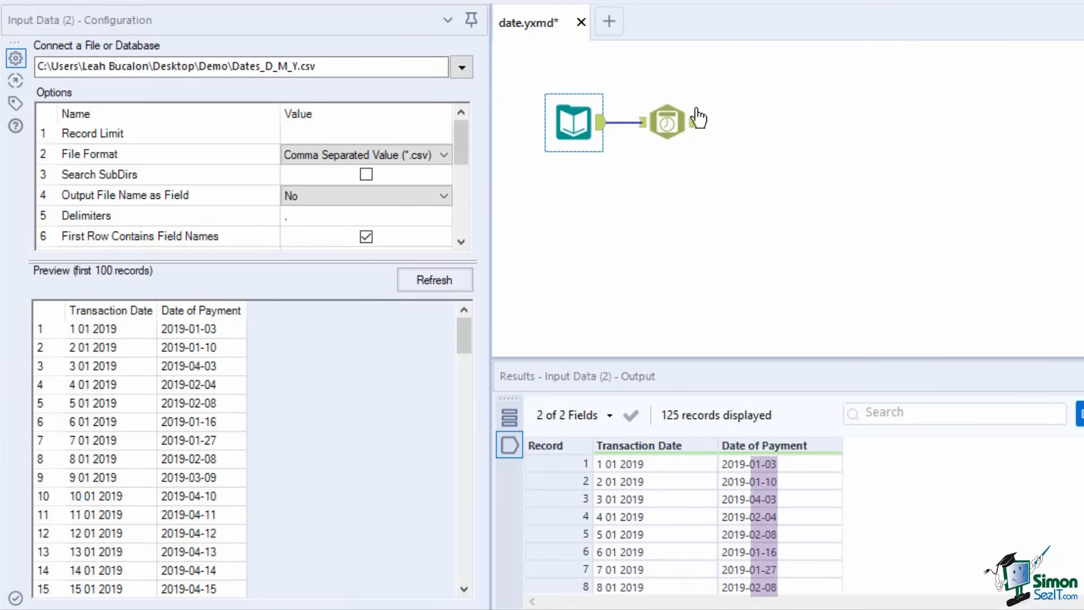
{"action": "left_click", "coordinate": [666, 120]}
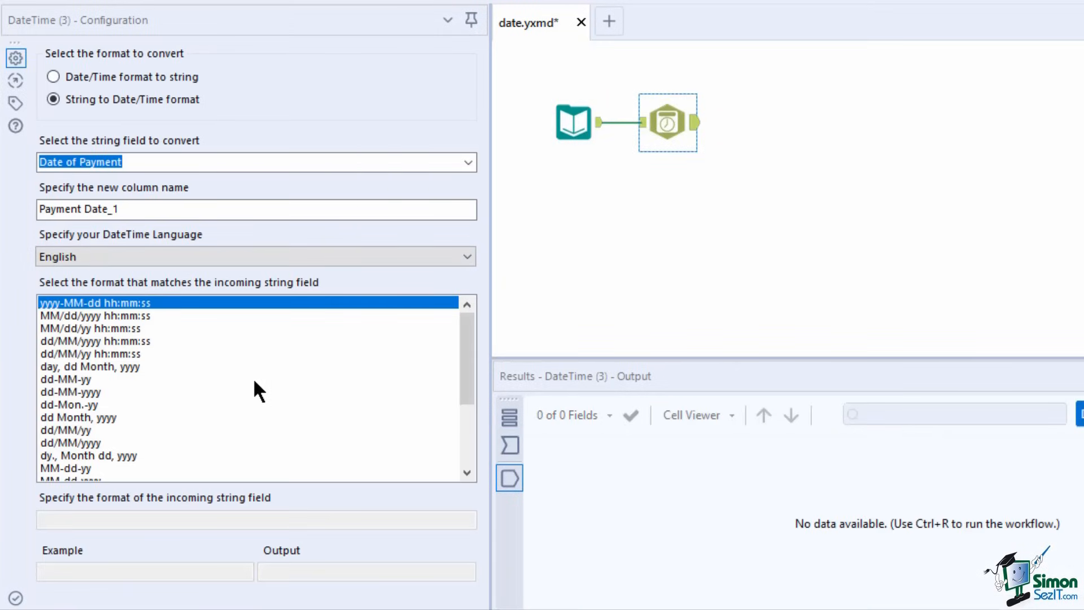
{"action": "scroll", "coordinate": [245, 378], "scroll_direction": "down", "scroll_amount": 3}
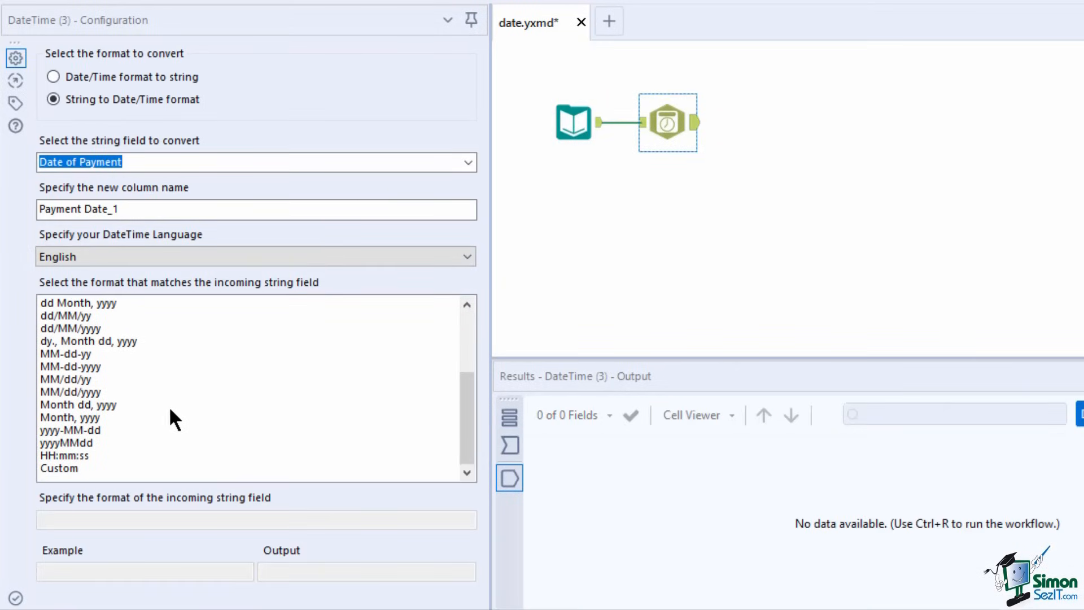
{"action": "left_click", "coordinate": [93, 431]}
{"action": "scroll", "coordinate": [93, 432], "scroll_direction": "down", "scroll_amount": 3}
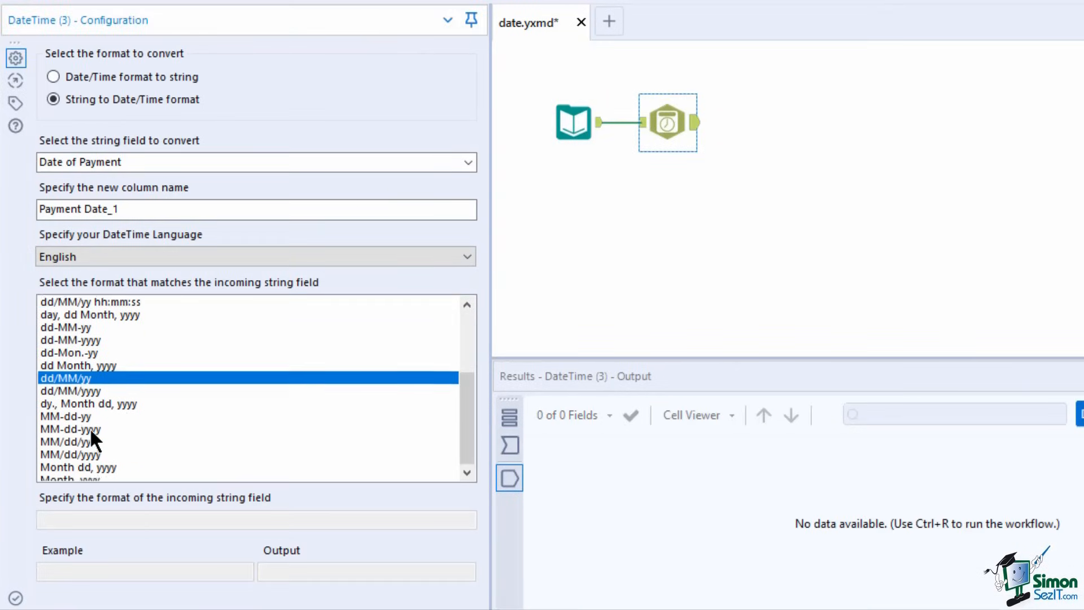
{"action": "left_click", "coordinate": [93, 430]}
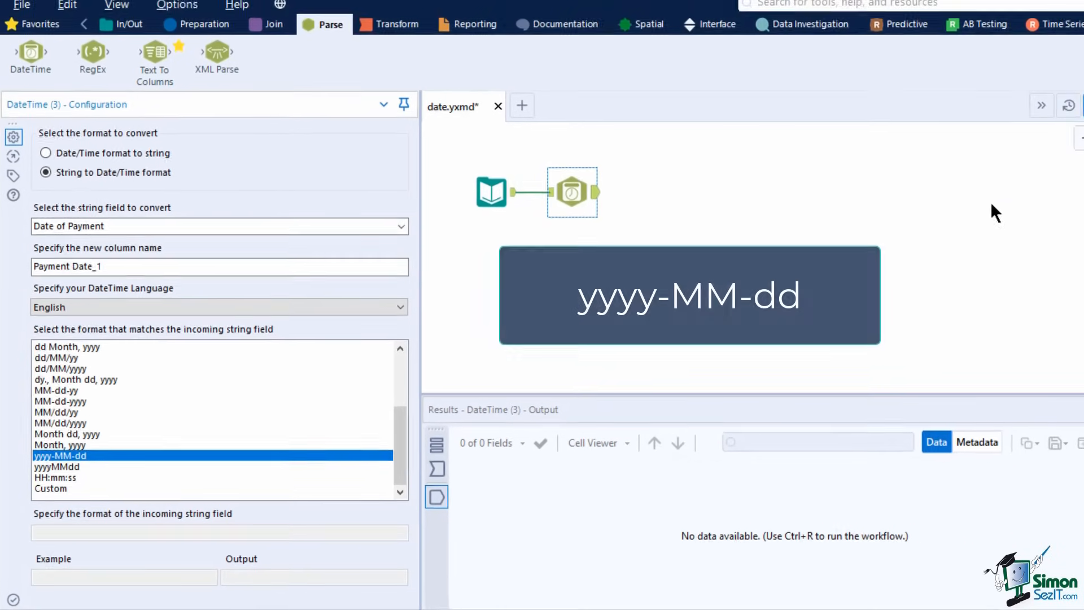
- Run the workflow and examine the Payment Date_1 column in the DateTime tool's output
{"action": "left_click", "coordinate": [1060, 134]}
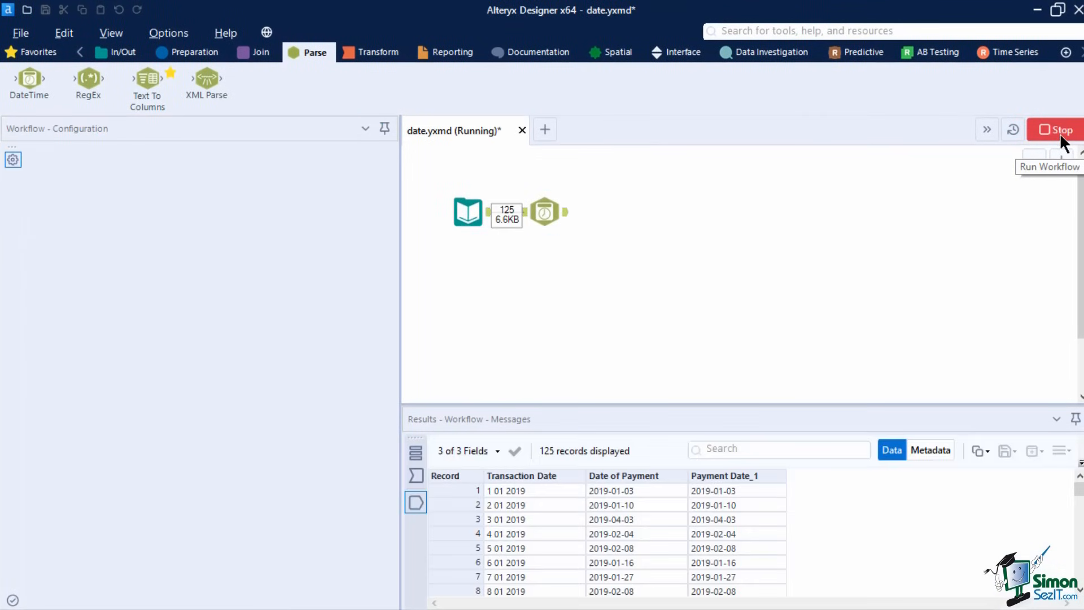
{"action": "left_click", "coordinate": [685, 374]}
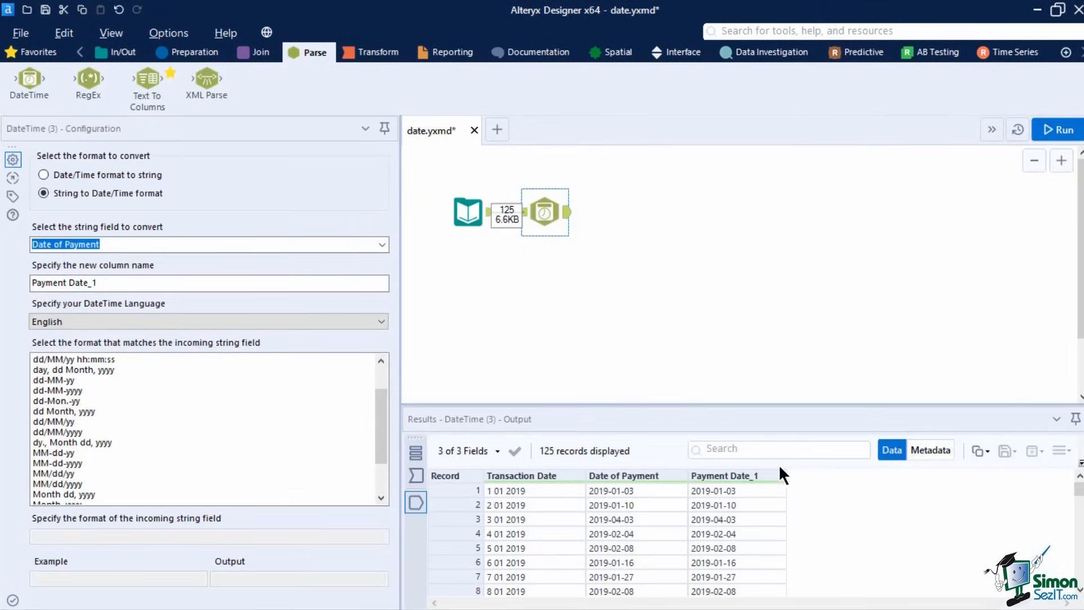
{"action": "scroll", "coordinate": [783, 489], "scroll_direction": "down", "scroll_amount": 7}
{"action": "scroll", "coordinate": [784, 489], "scroll_direction": "down", "scroll_amount": 10}
- Add a Select tool connected to the DateTime tool's output
{"action": "left_click", "coordinate": [189, 51]}
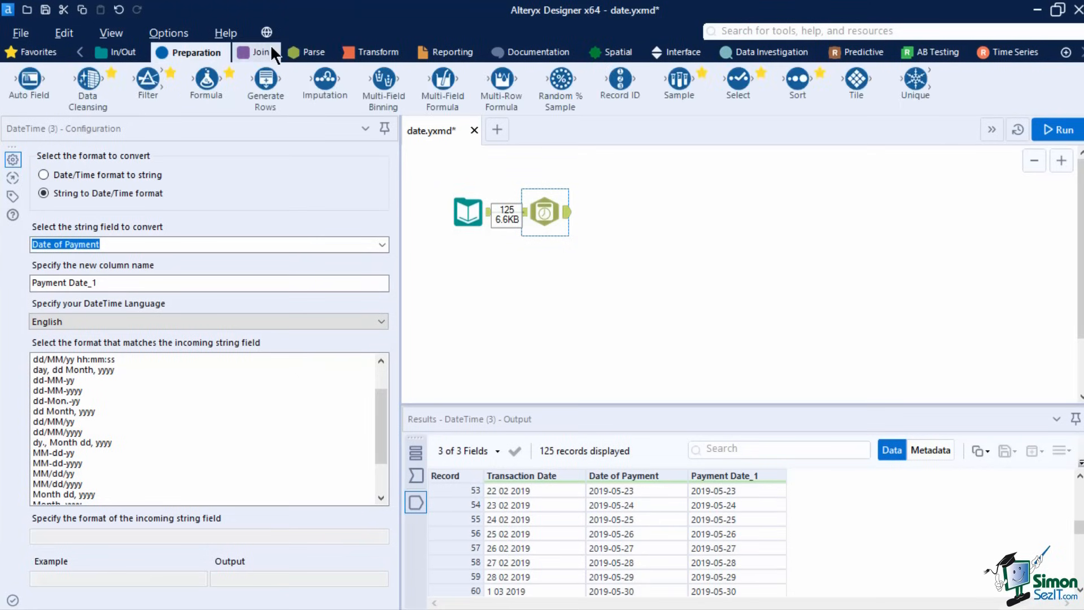
{"action": "left_click_drag", "start_coordinate": [737, 82], "coordinate": [628, 215]}
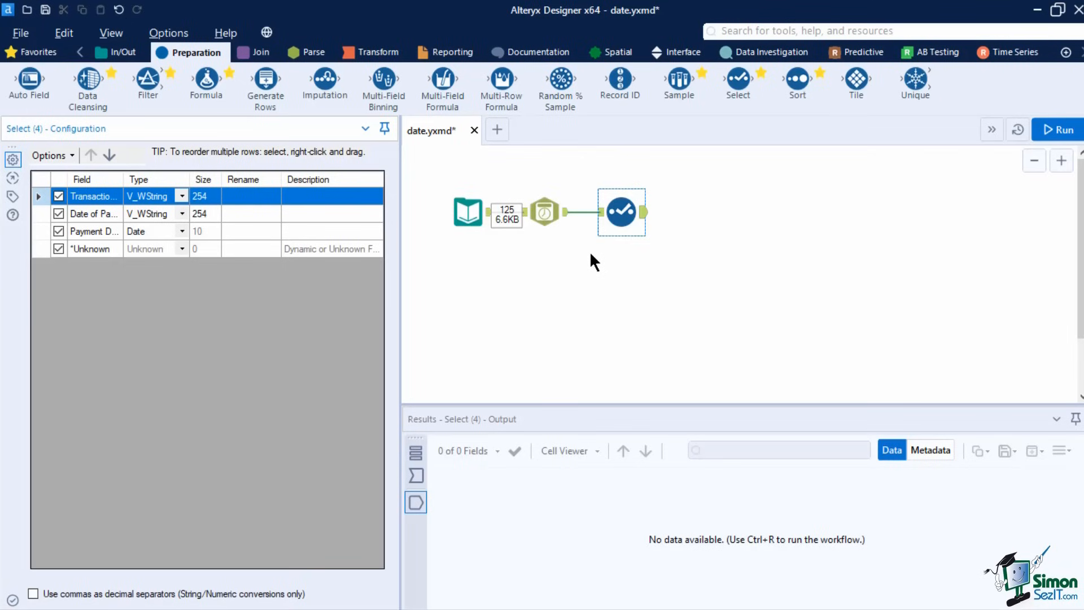
- Connect a second Select tool to the DateTime tool's output and set its Transaction Date type to Date
{"action": "left_click_drag", "start_coordinate": [738, 79], "coordinate": [627, 274]}
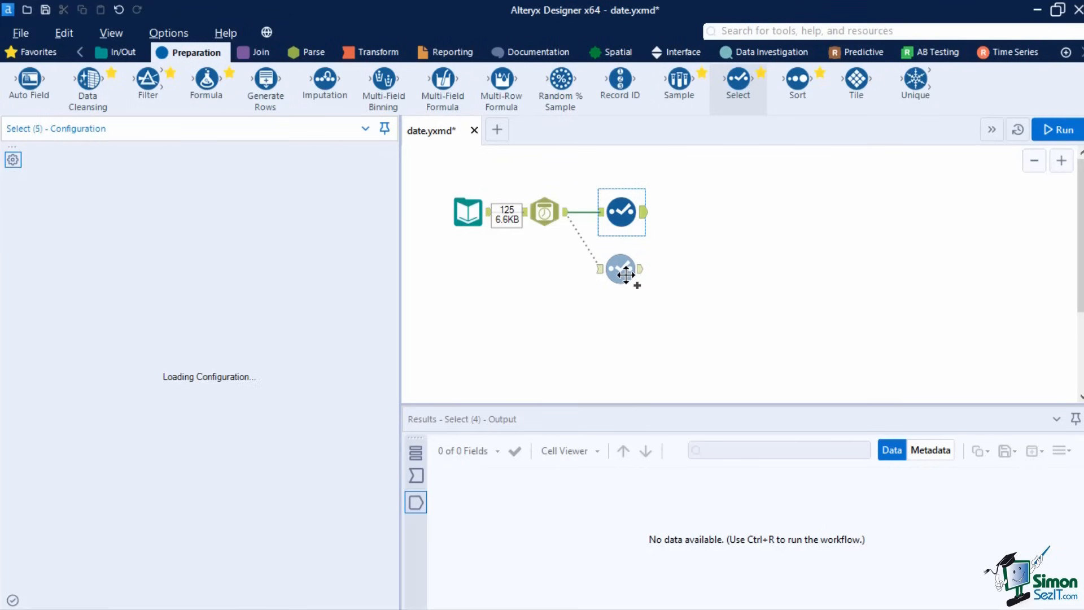
{"action": "left_click", "coordinate": [178, 199]}
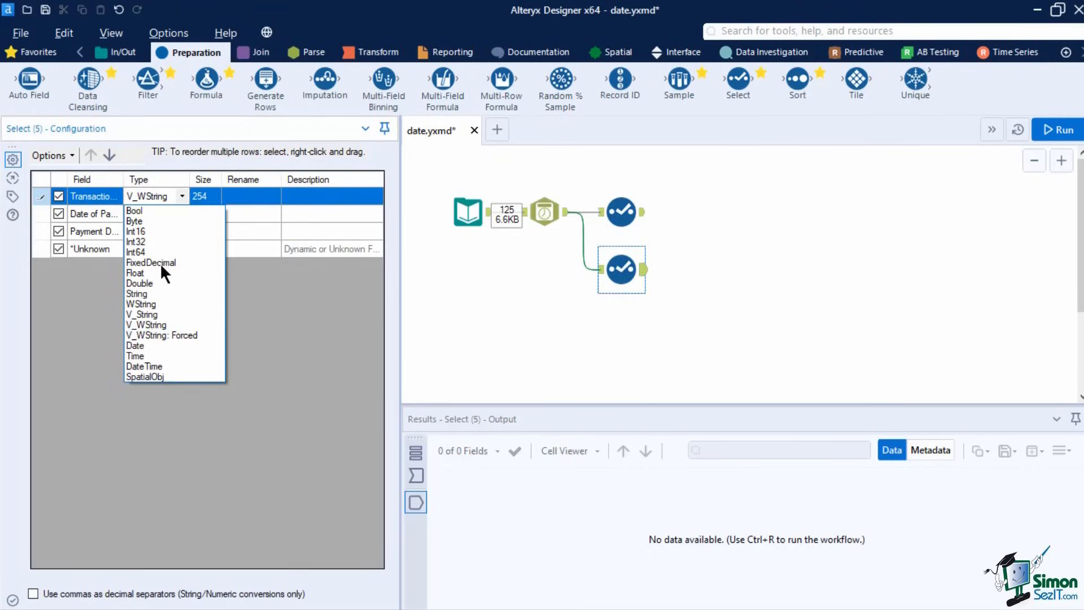
{"action": "left_click", "coordinate": [149, 344]}
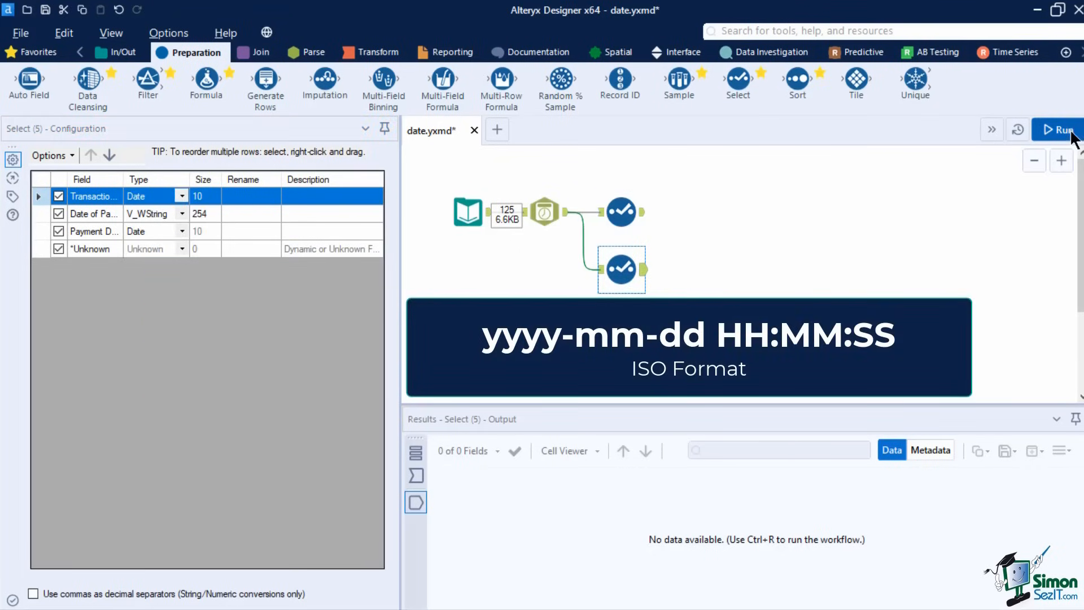
- Run the workflow to examine the messages and output of the second Select tool, and delete that tool
{"action": "left_click", "coordinate": [1057, 129]}
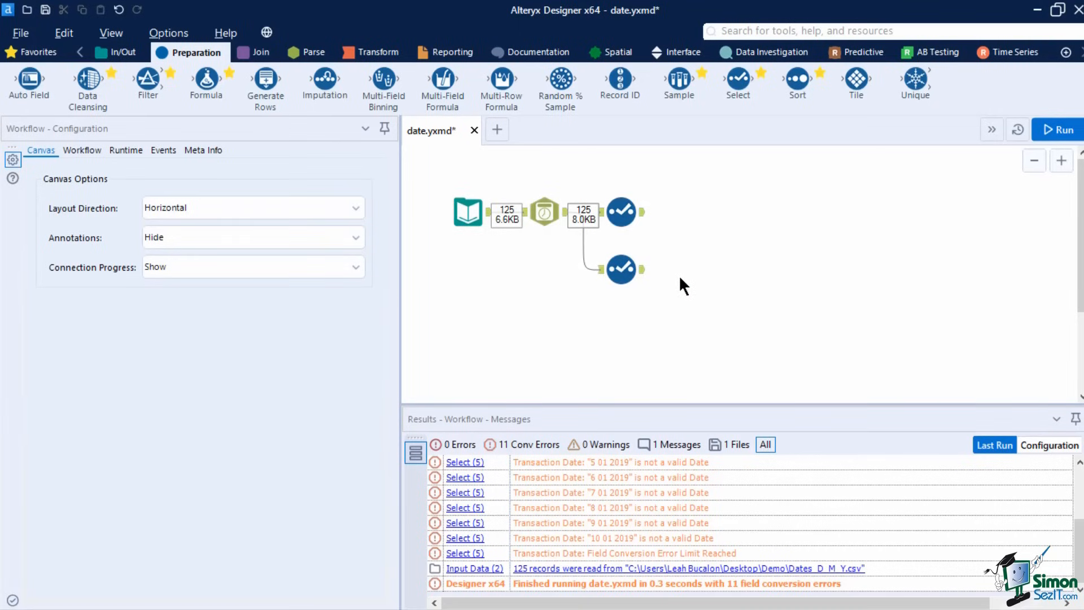
{"action": "scroll", "coordinate": [645, 522], "scroll_direction": "up", "scroll_amount": 3}
{"action": "scroll", "coordinate": [645, 522], "scroll_direction": "down", "scroll_amount": 1}
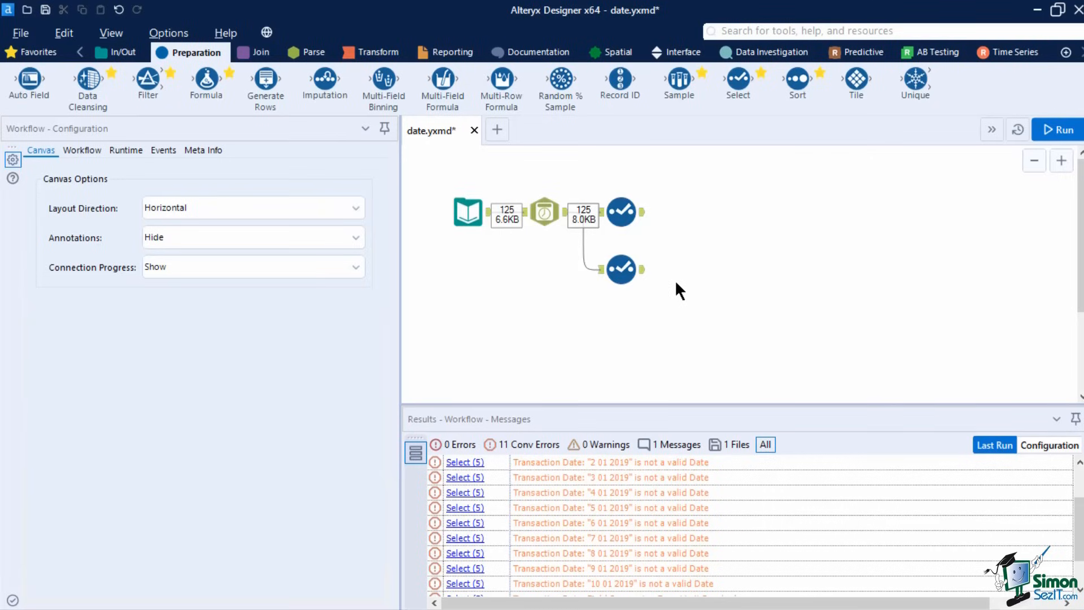
{"action": "left_click", "coordinate": [635, 273]}
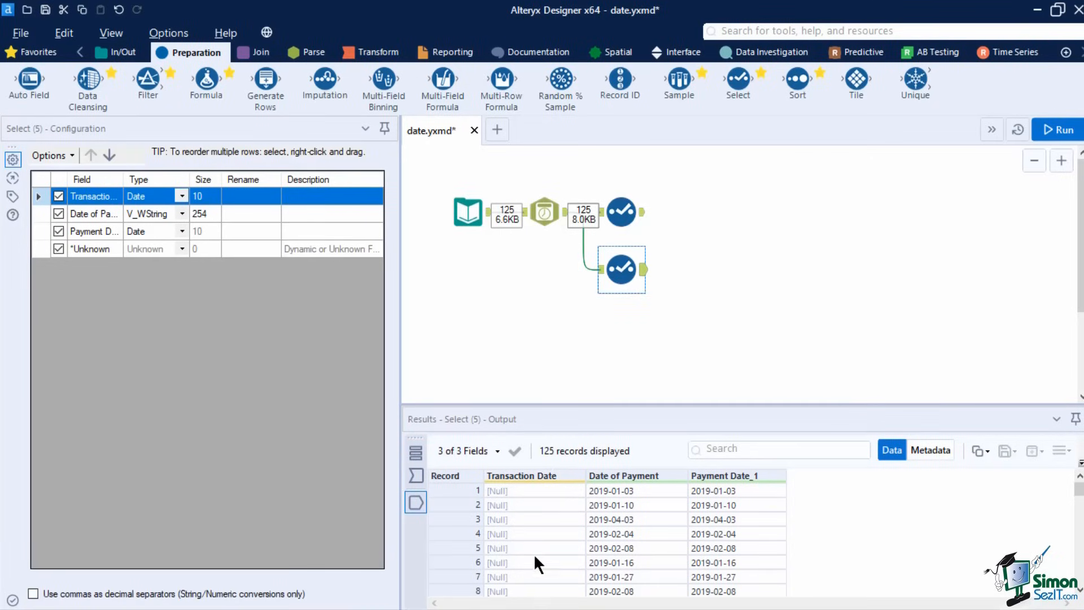
{"action": "key", "text": "Delete"}
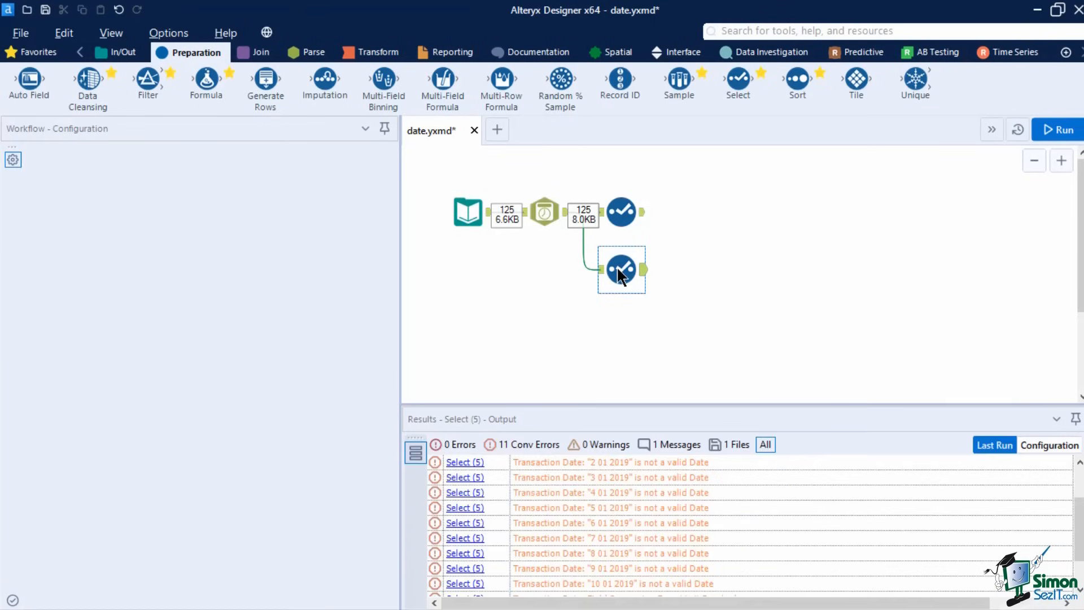
- Add another DateTime tool connected to the Select tool's output
{"action": "left_click", "coordinate": [302, 52]}
{"action": "left_click_drag", "start_coordinate": [30, 78], "coordinate": [769, 239]}
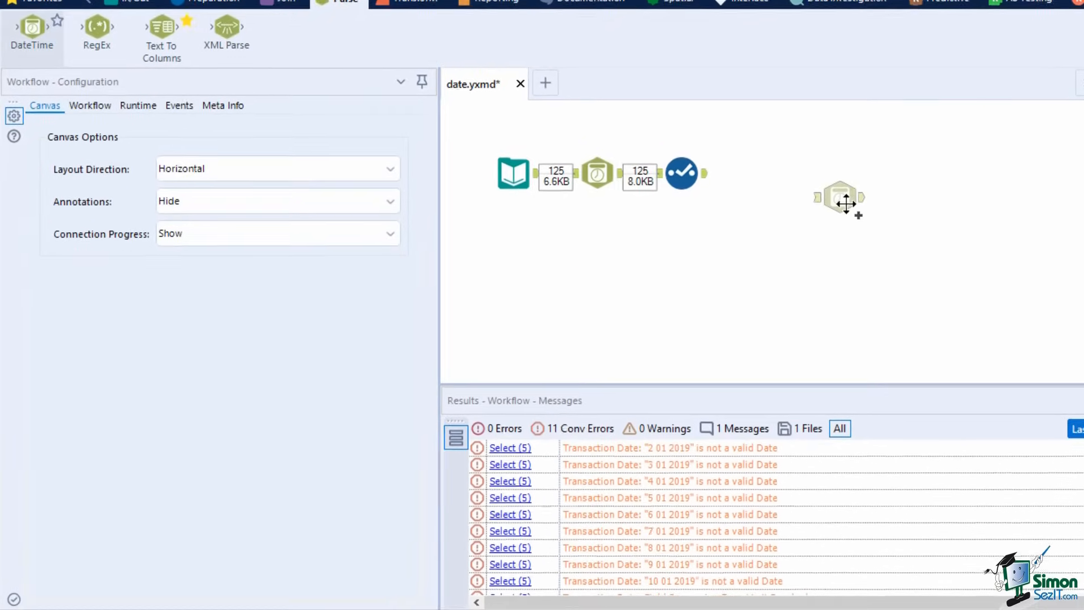
{"action": "left_click_drag", "start_coordinate": [845, 203], "coordinate": [758, 170]}
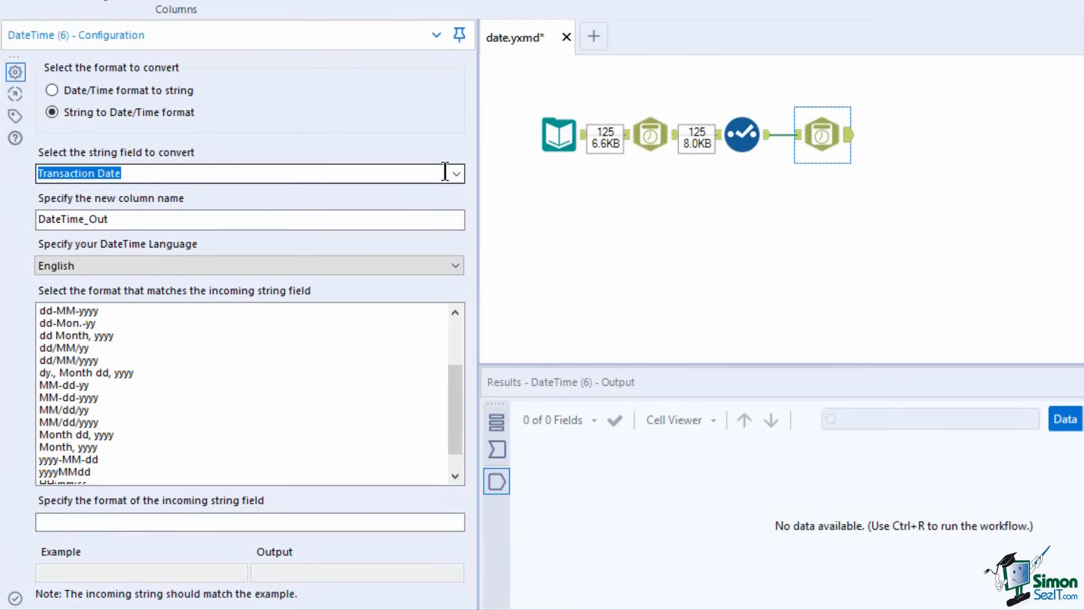
- Name the new column for the converted Transaction Date field Transaction Date_1
{"action": "left_click_drag", "start_coordinate": [390, 218], "coordinate": [27, 223]}
{"action": "type", "text": "Tra"}
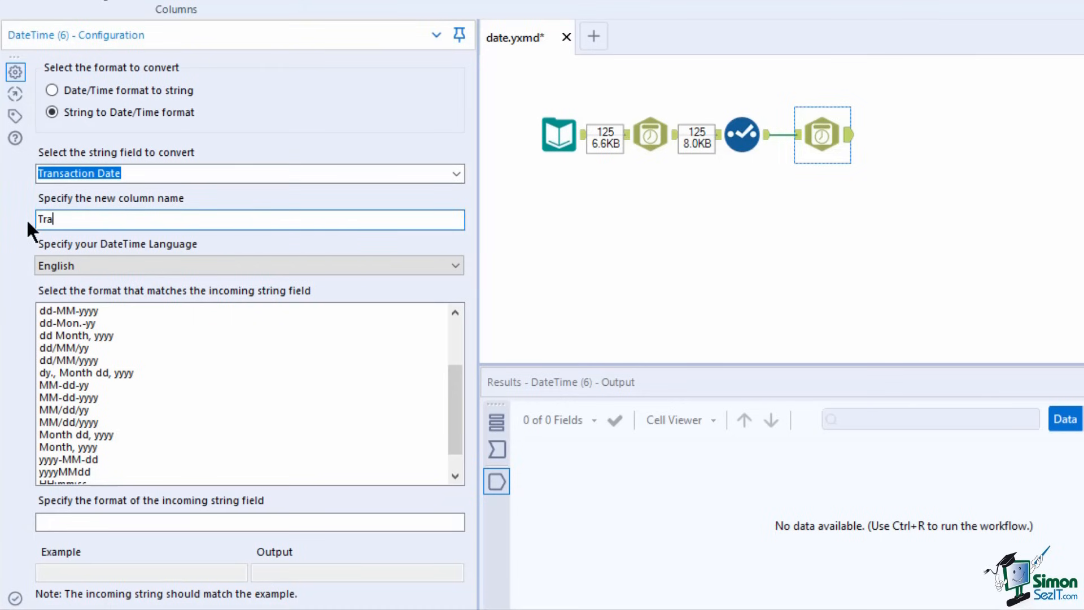
{"action": "type", "text": "nsaction Date_1"}
- Use the Custom format for the incoming Transaction Date string and define it as dd MM yyyy
{"action": "scroll", "coordinate": [339, 382], "scroll_direction": "down", "scroll_amount": 1}
{"action": "scroll", "coordinate": [333, 391], "scroll_direction": "up", "scroll_amount": 2}
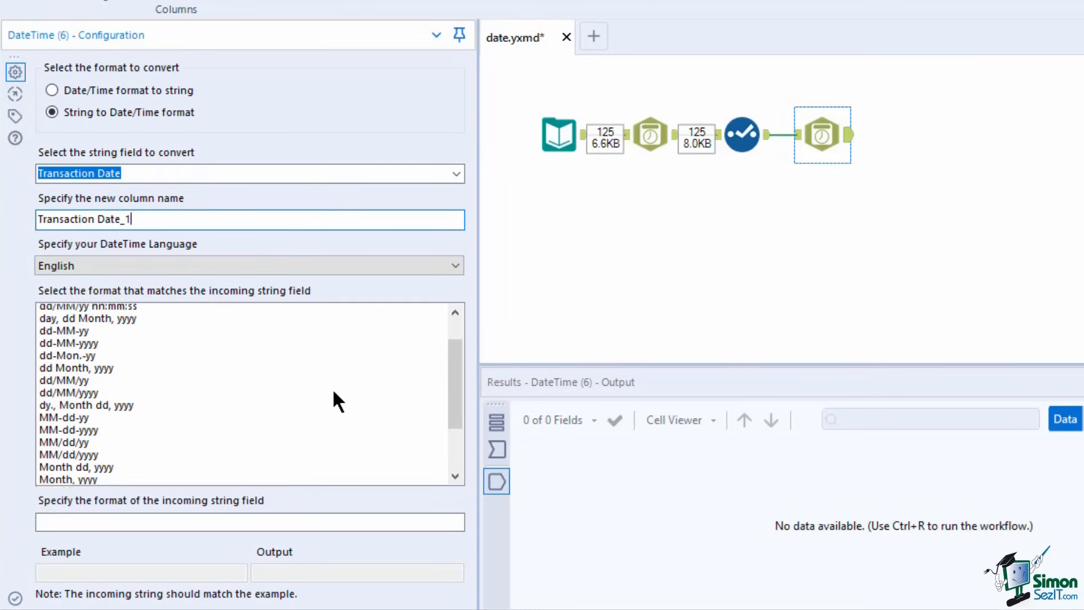
{"action": "scroll", "coordinate": [332, 392], "scroll_direction": "up", "scroll_amount": 2}
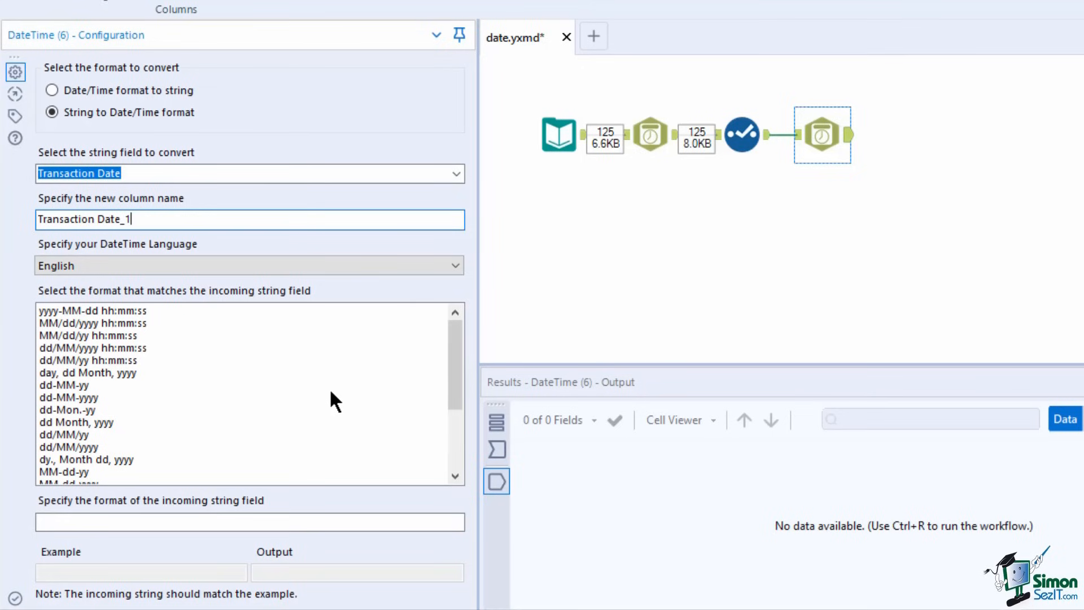
{"action": "scroll", "coordinate": [330, 392], "scroll_direction": "down", "scroll_amount": 3}
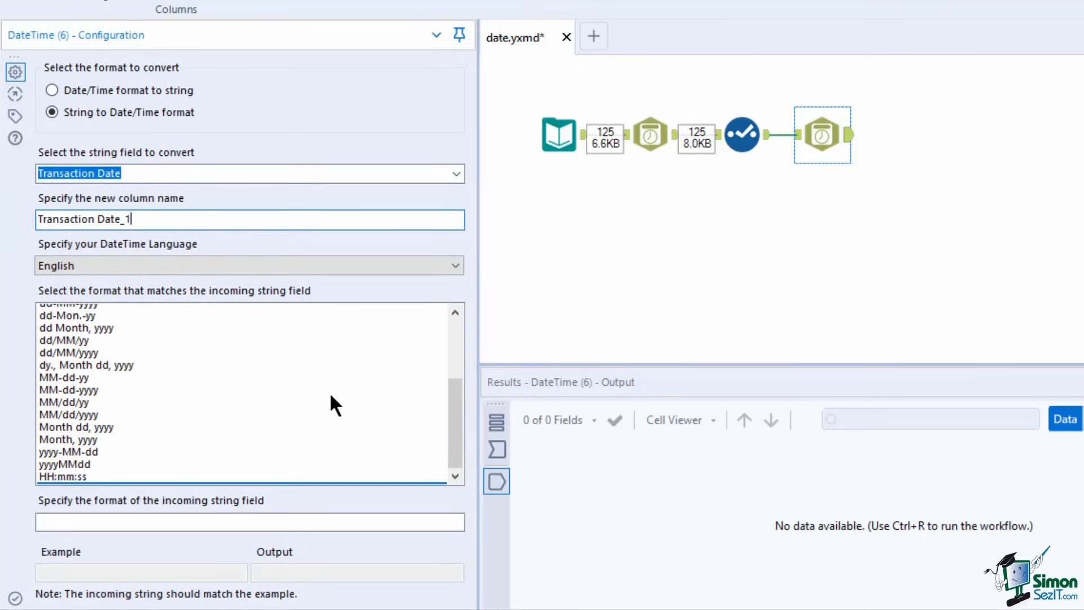
{"action": "scroll", "coordinate": [329, 392], "scroll_direction": "down", "scroll_amount": 1}
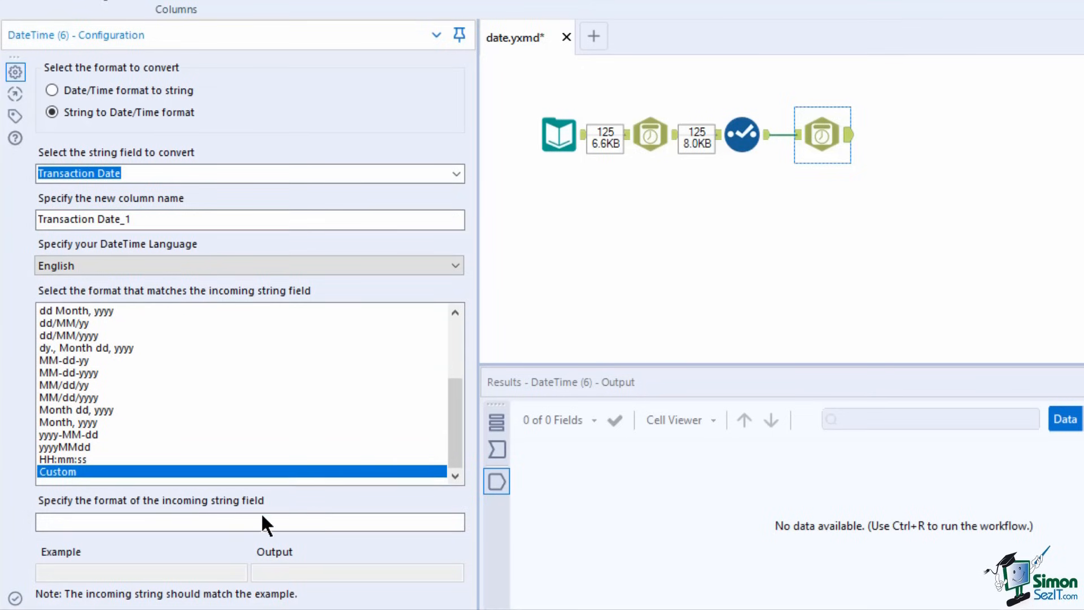
{"action": "left_click", "coordinate": [227, 527]}
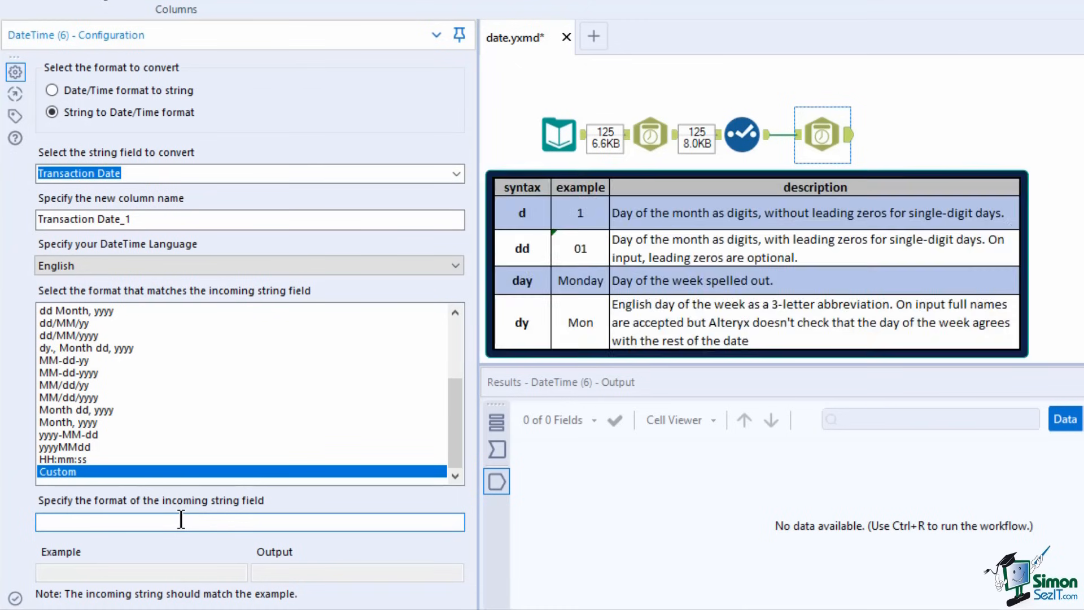
{"action": "type", "text": "dd"}
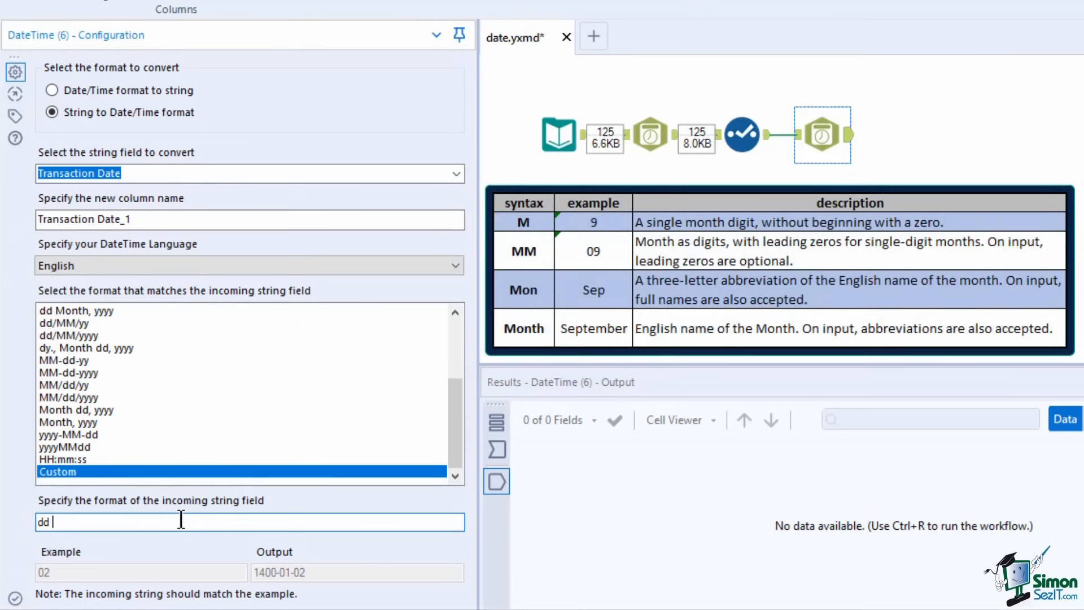
{"action": "type", "text": "MM"}
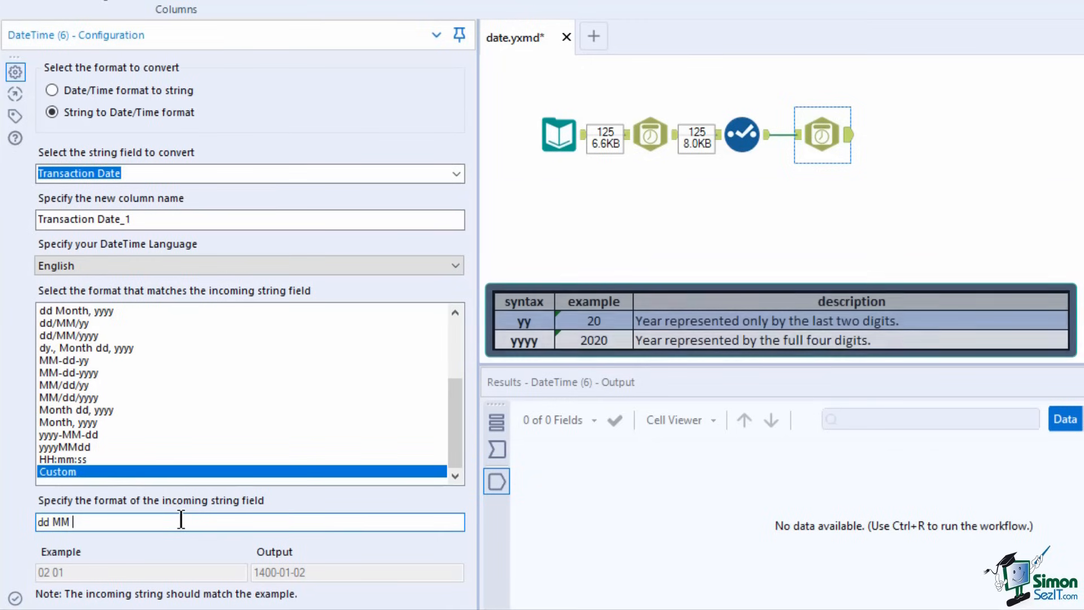
{"action": "type", "text": "yy"}
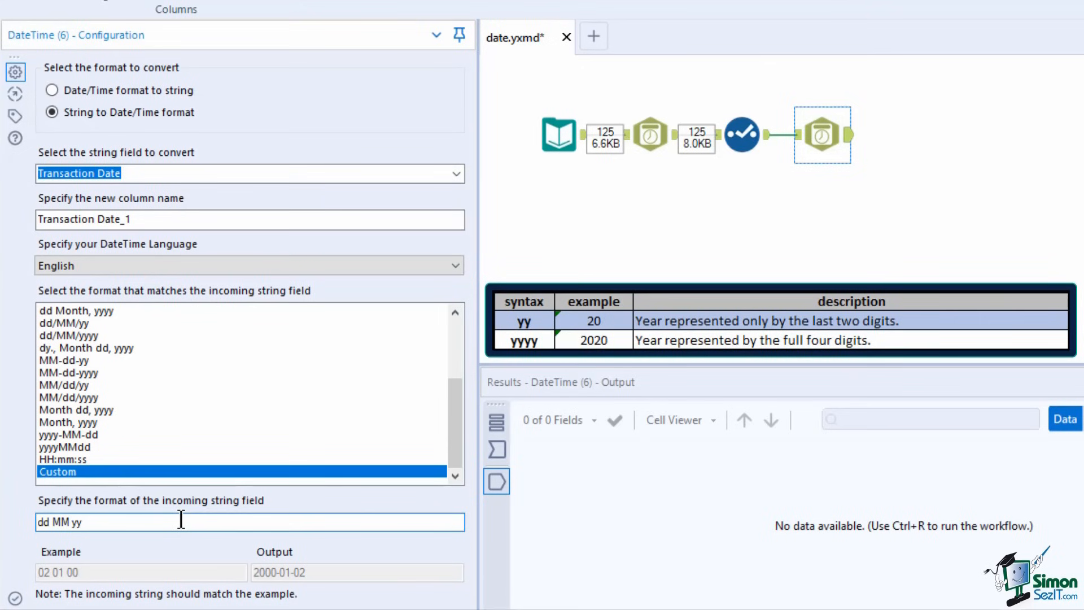
{"action": "type", "text": "yy"}
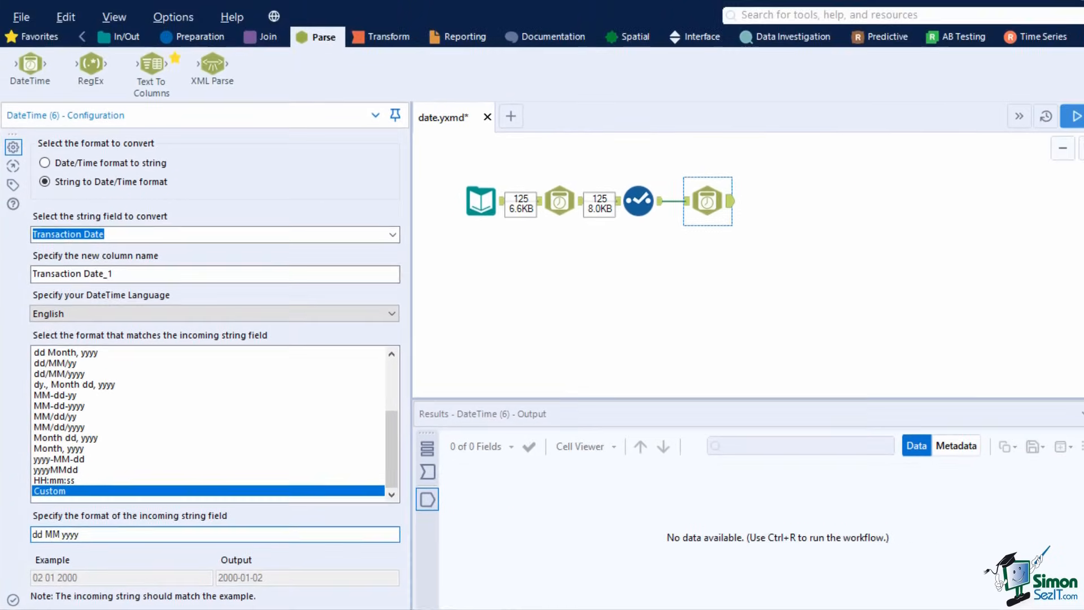
- Run the workflow and review the converted Transaction Date_1 values through the last record
{"action": "left_click", "coordinate": [1076, 116]}
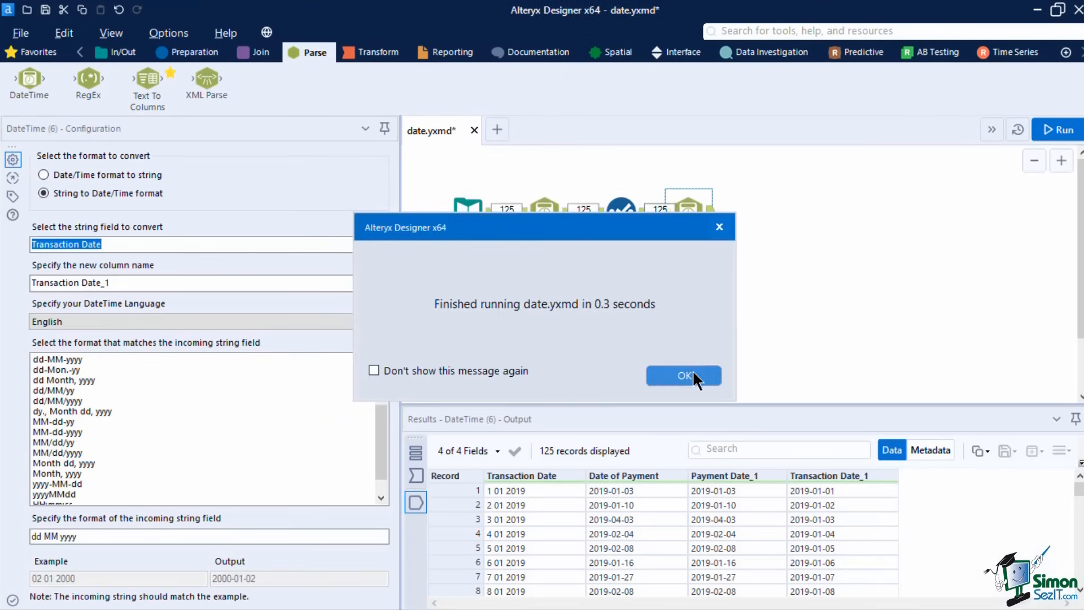
{"action": "left_click", "coordinate": [692, 373]}
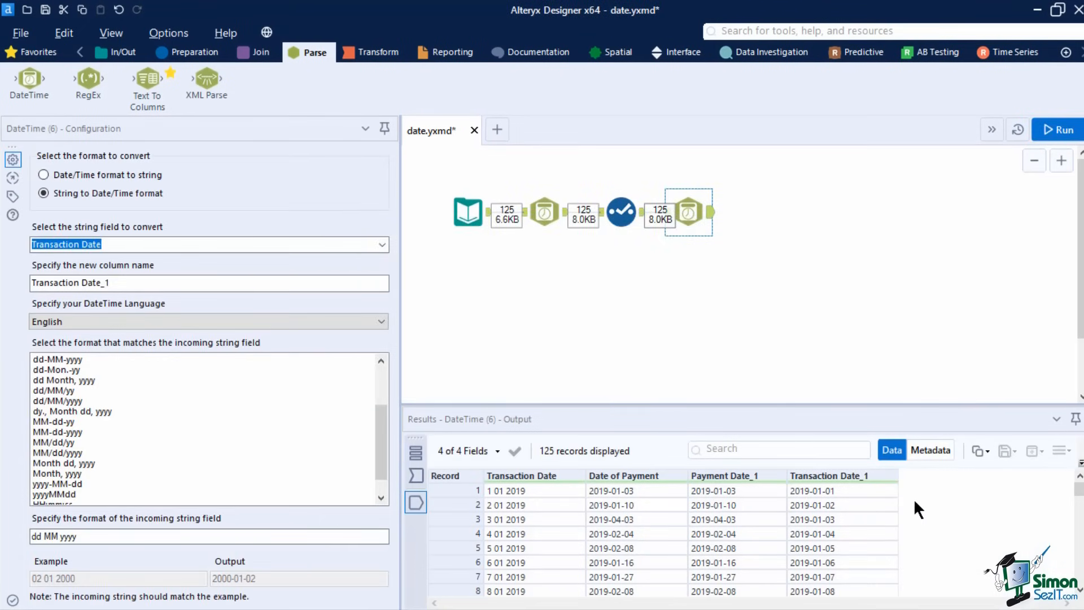
{"action": "scroll", "coordinate": [915, 498], "scroll_direction": "down", "scroll_amount": 18}
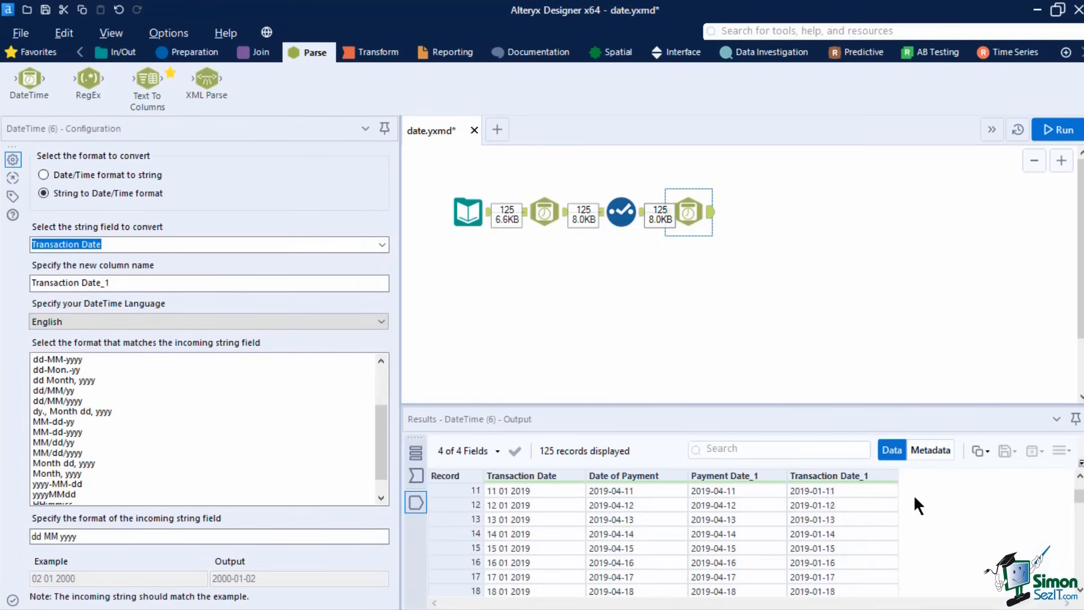
{"action": "scroll", "coordinate": [915, 497], "scroll_direction": "down", "scroll_amount": 20}
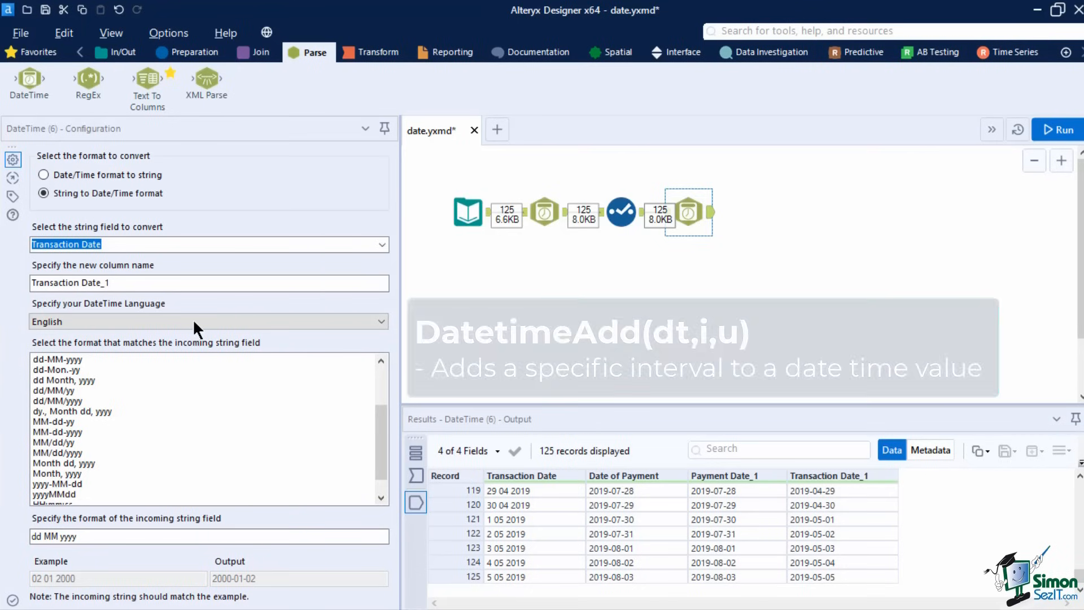
- Add a Formula tool after the second DateTime tool and create an output column named AddMonth with the Date data type
{"action": "left_click", "coordinate": [196, 52]}
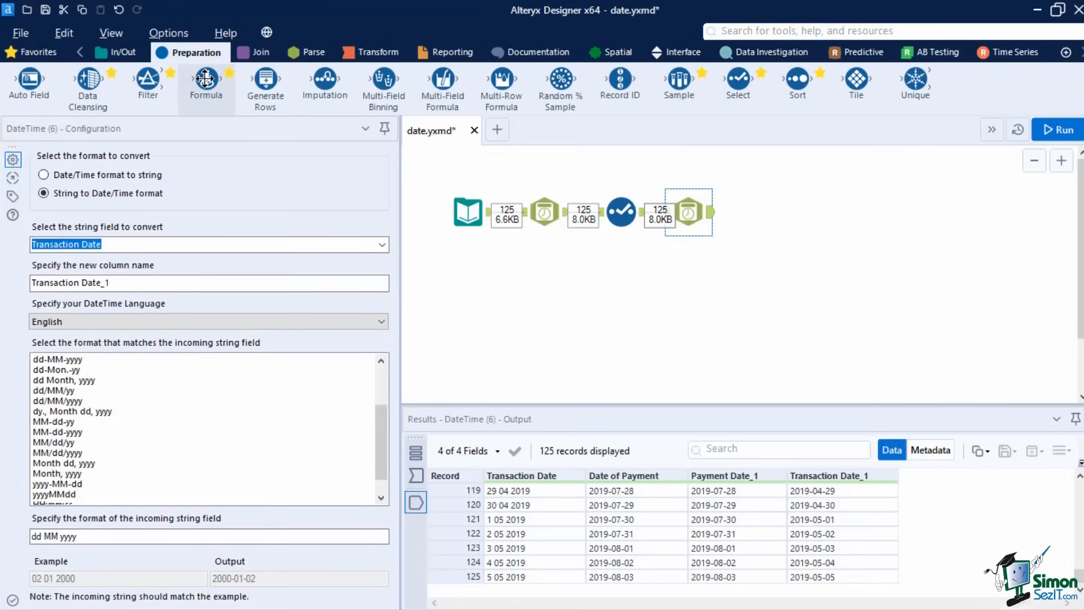
{"action": "left_click_drag", "start_coordinate": [205, 78], "coordinate": [765, 214]}
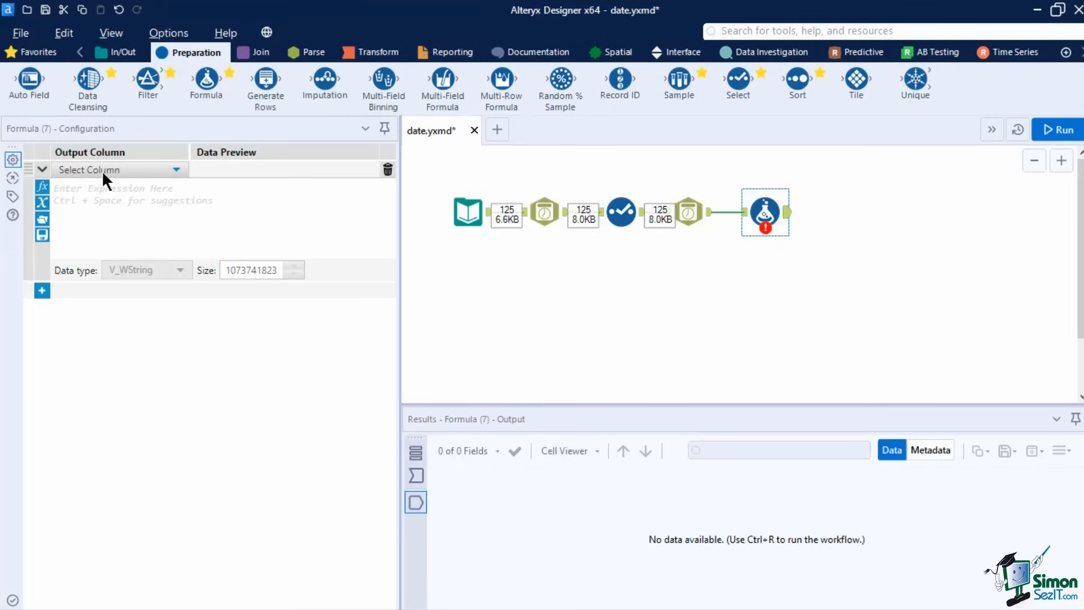
{"action": "left_click", "coordinate": [102, 170]}
{"action": "left_click", "coordinate": [104, 187]}
{"action": "type", "text": "AddMonth"}
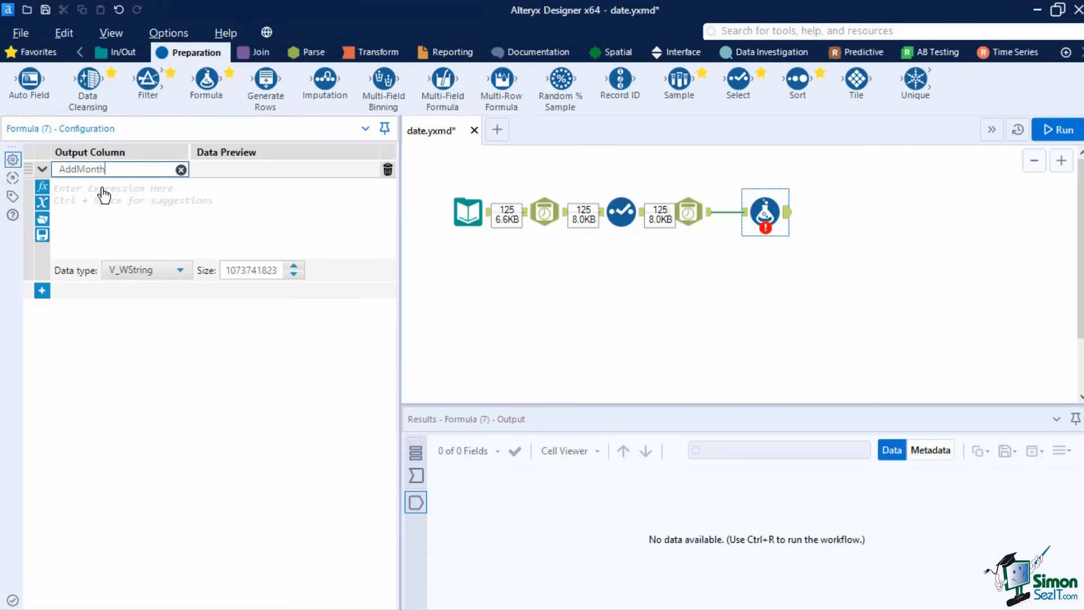
{"action": "left_click", "coordinate": [133, 270]}
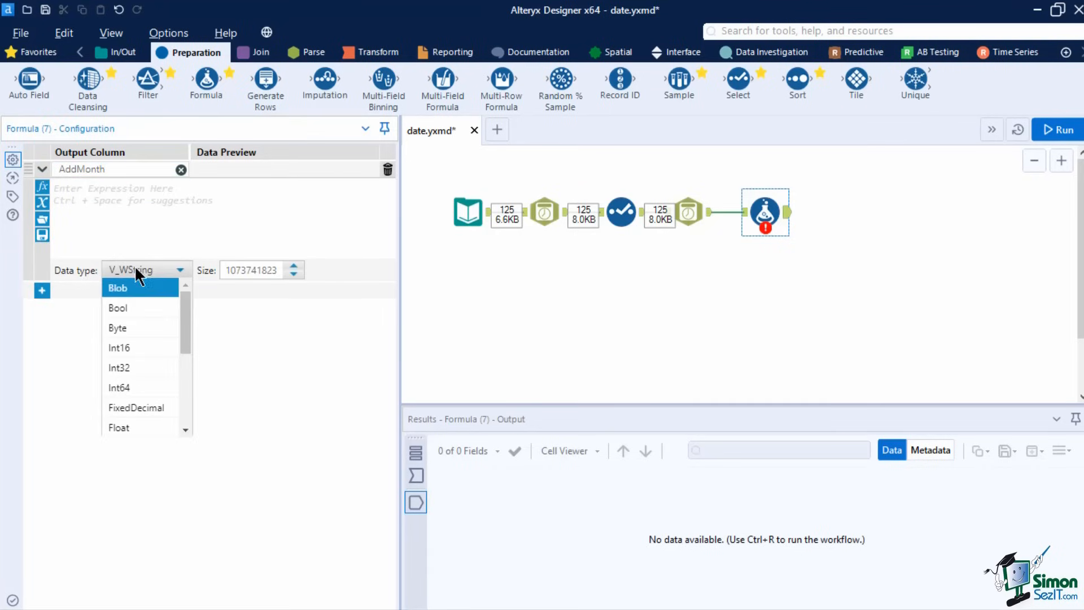
{"action": "scroll", "coordinate": [139, 338], "scroll_direction": "down", "scroll_amount": 3}
{"action": "left_click", "coordinate": [133, 368]}
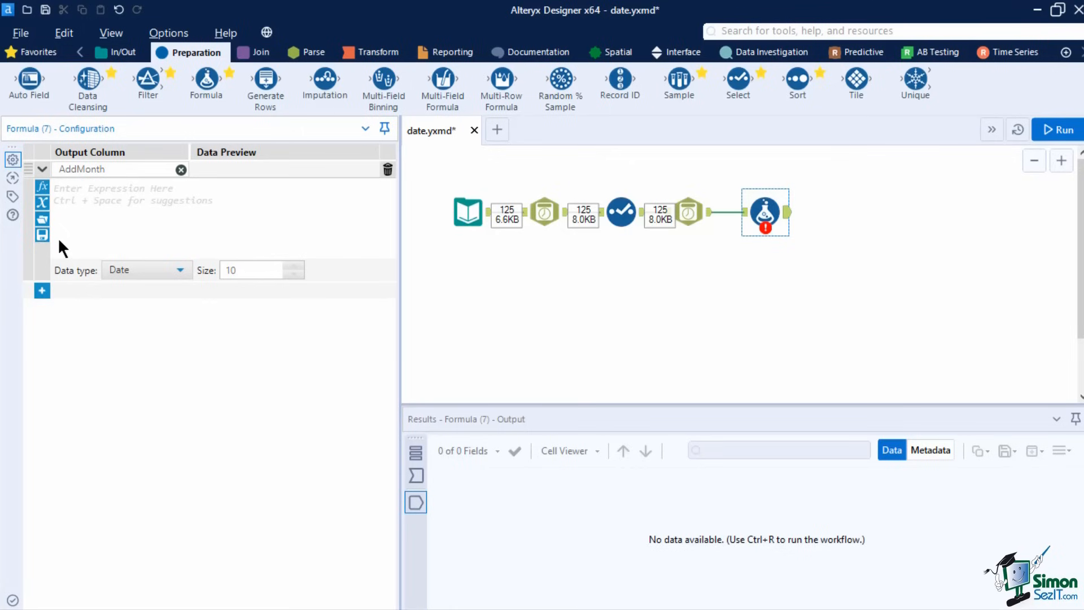
- Insert the DateTimeAdd function from the DateTime category into the AddMonth expression
{"action": "left_click", "coordinate": [45, 202]}
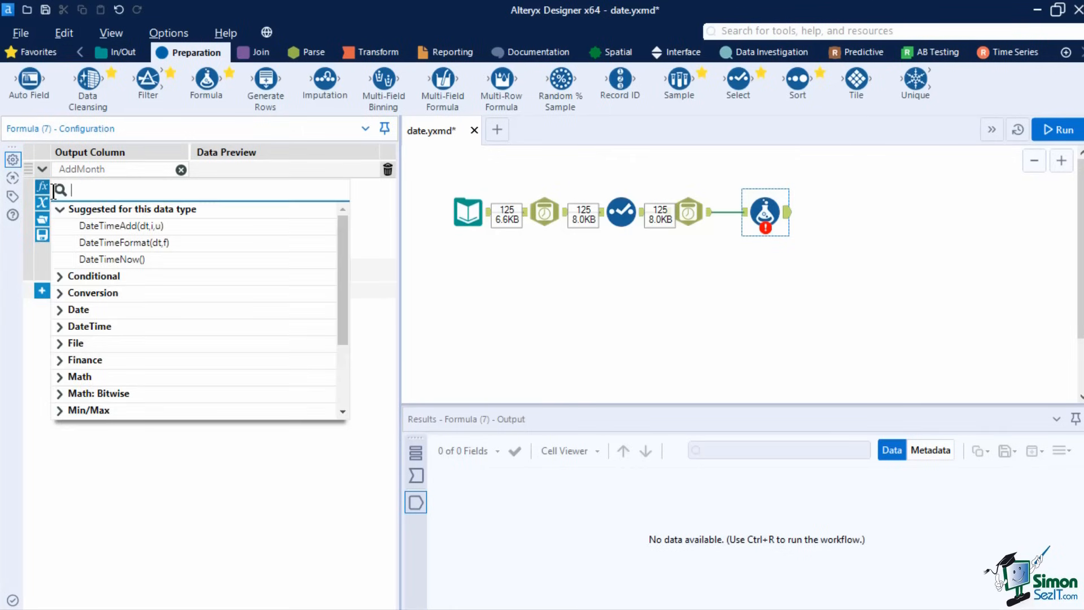
{"action": "left_click", "coordinate": [113, 331]}
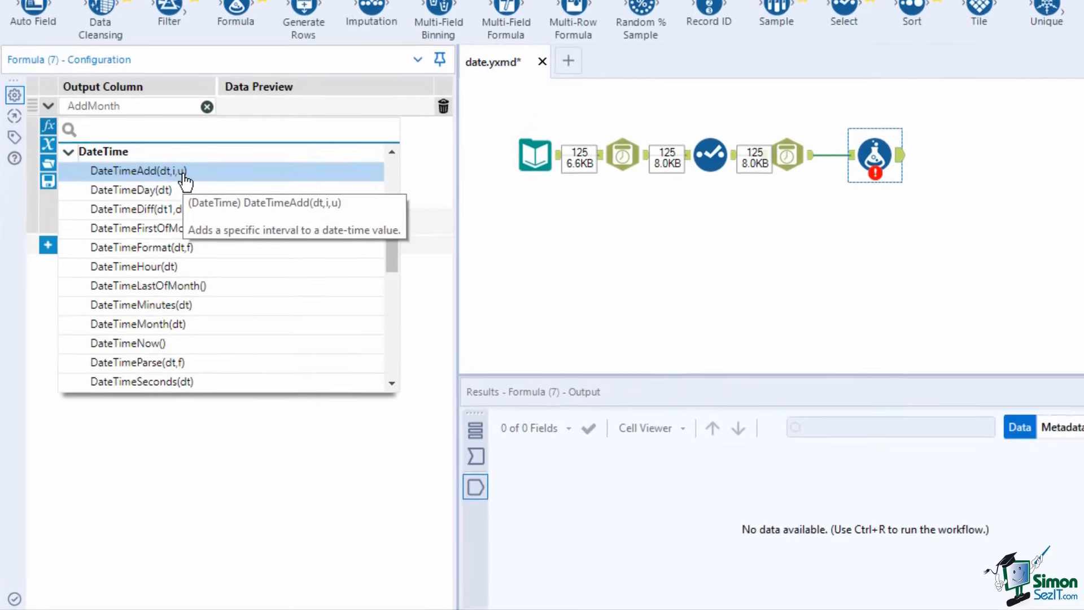
{"action": "left_click", "coordinate": [184, 171]}
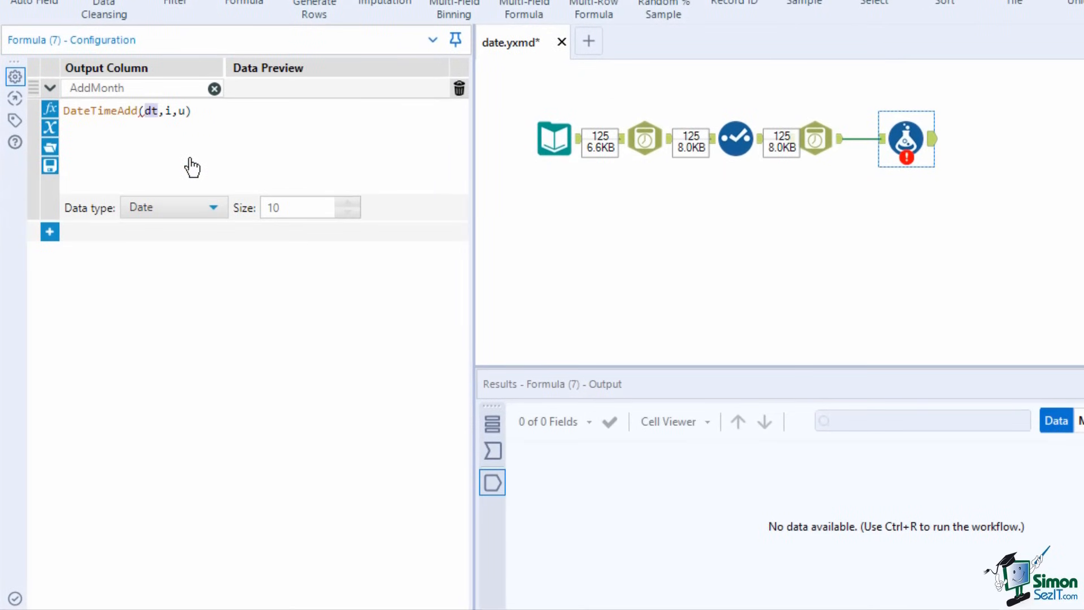
{"action": "left_click", "coordinate": [231, 112]}
- Complete the AddMonth expression as DateTimeAdd([Transaction Date_1],1,"months") and run the workflow
{"action": "double_click", "coordinate": [150, 111]}
{"action": "type", "text": "t"}
{"action": "left_click", "coordinate": [154, 164]}
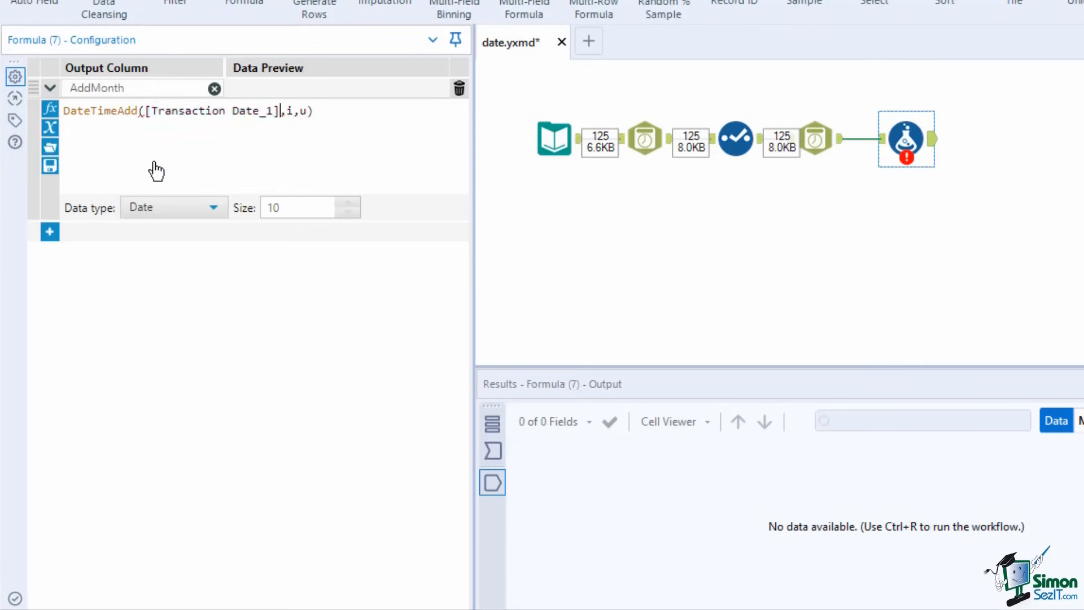
{"action": "double_click", "coordinate": [289, 110]}
{"action": "type", "text": "1"}
{"action": "double_click", "coordinate": [302, 111]}
{"action": "type", "text": "\"months\""}
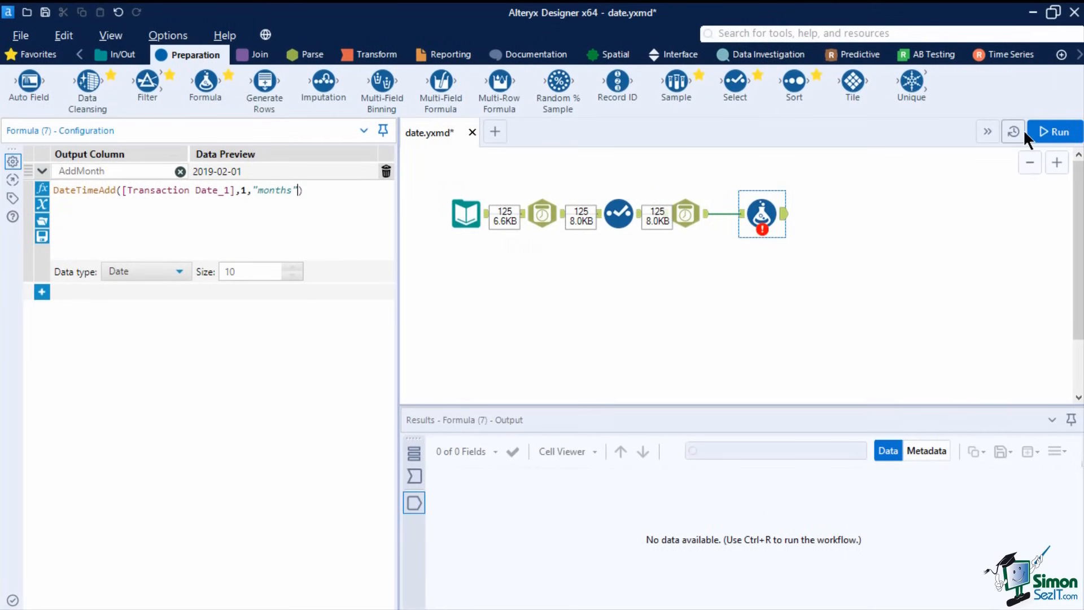
{"action": "left_click", "coordinate": [1072, 113]}
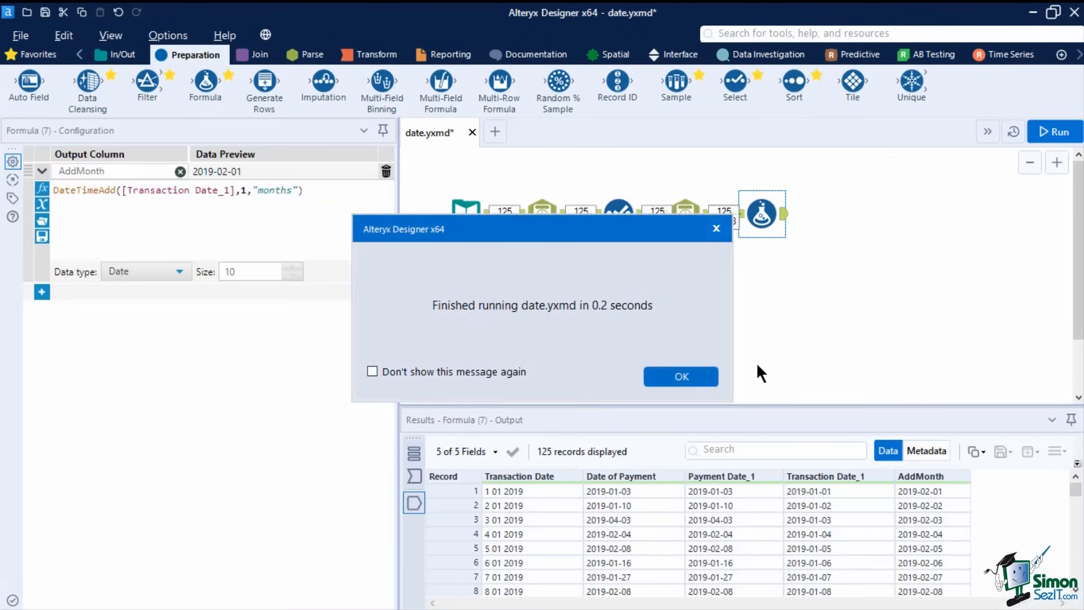
{"action": "left_click", "coordinate": [689, 375]}
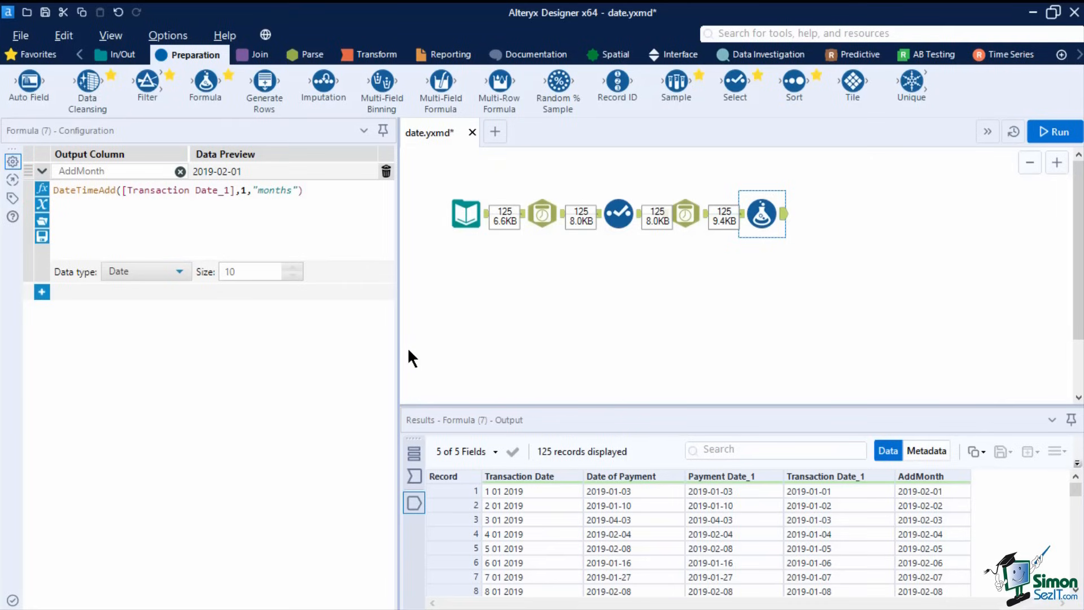
- Add a second output column named Waiting_Days to the Formula tool with the Int16 data type
{"action": "left_click", "coordinate": [42, 292]}
{"action": "left_click", "coordinate": [85, 292]}
{"action": "left_click", "coordinate": [84, 312]}
{"action": "type", "text": "Waiting"}
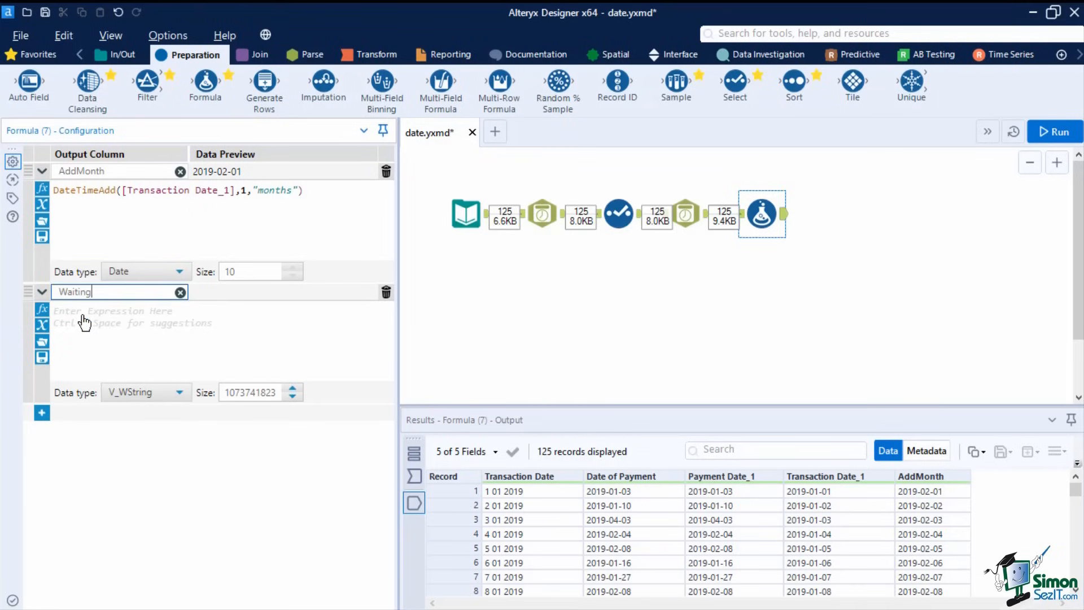
{"action": "type", "text": "_Days"}
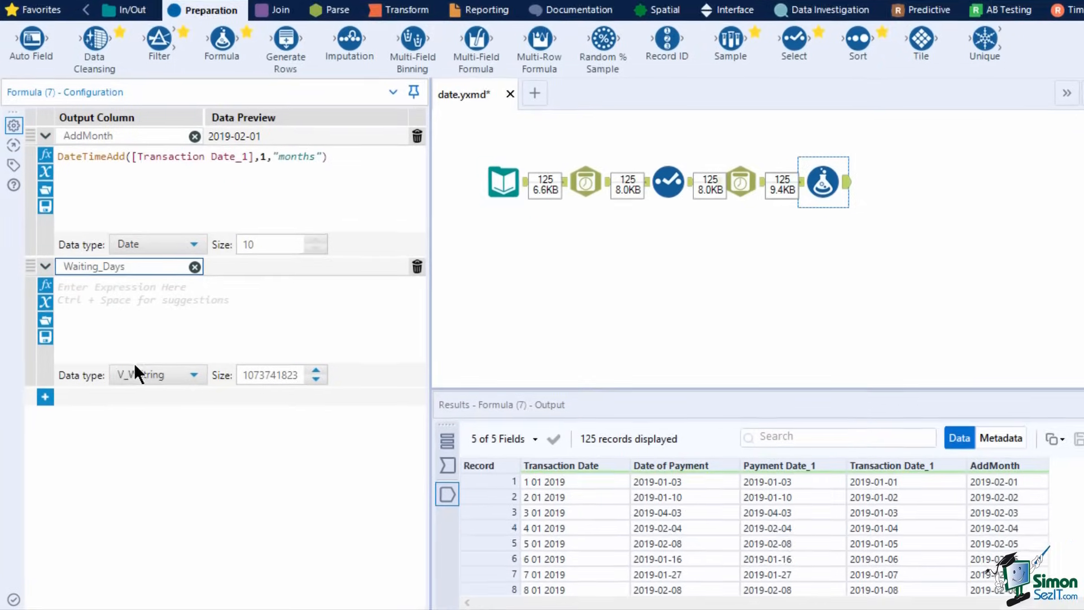
{"action": "left_click", "coordinate": [141, 374]}
{"action": "left_click", "coordinate": [133, 461]}
- Insert the DateTimeDiff function into the Waiting_Days expression
{"action": "left_click", "coordinate": [145, 320]}
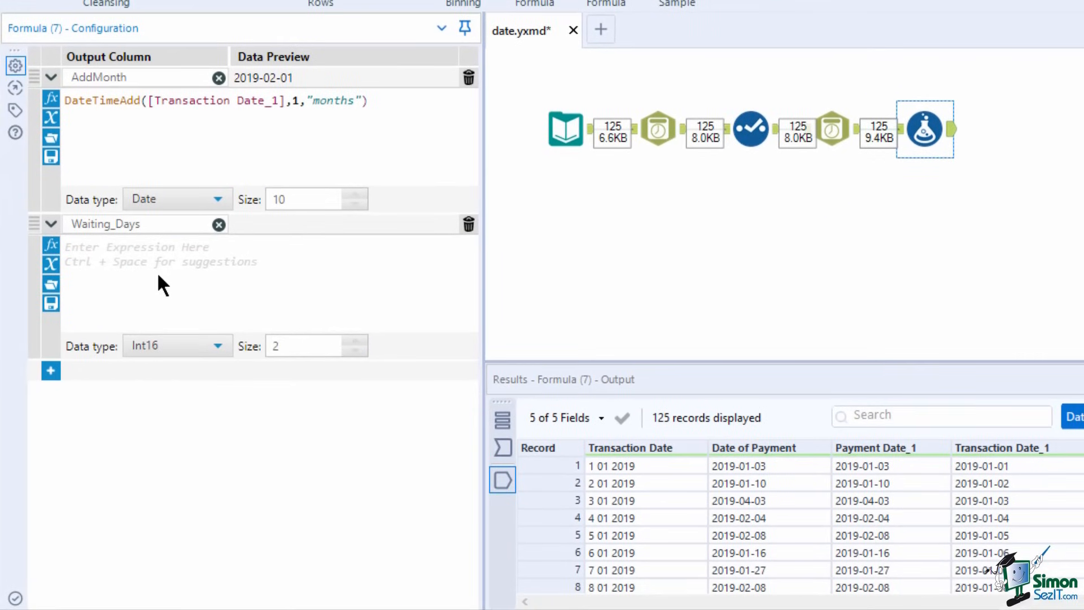
{"action": "type", "text": "datetimed"}
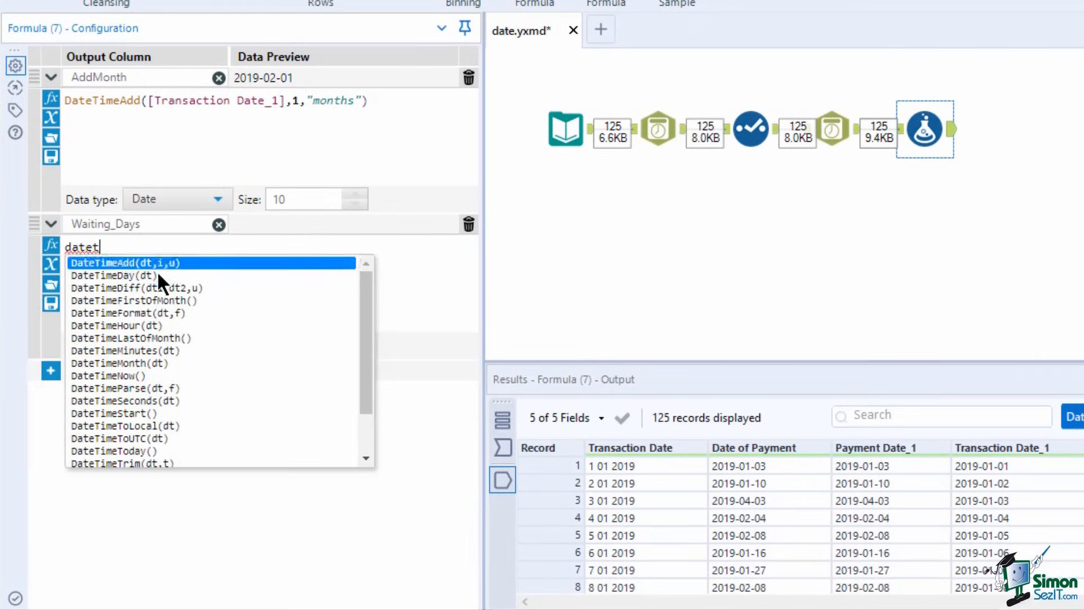
{"action": "type", "text": "iff"}
{"action": "key", "text": "Return"}
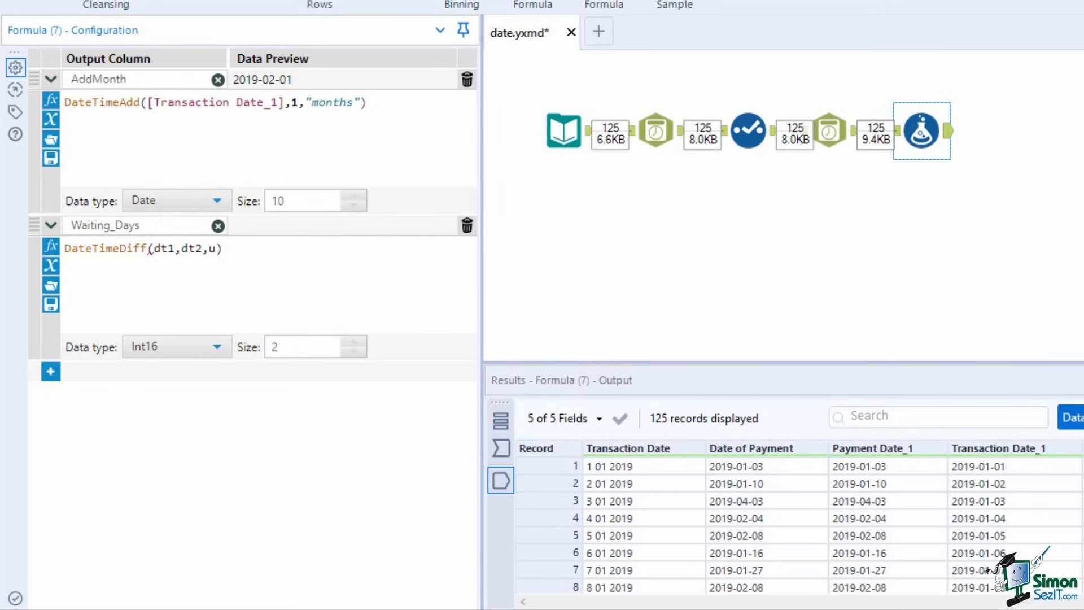
- Fill in the DateTimeDiff arguments with [Payment Date_1], [Transaction Date_1] and "days"
{"action": "double_click", "coordinate": [160, 249]}
{"action": "type", "text": "paym"}
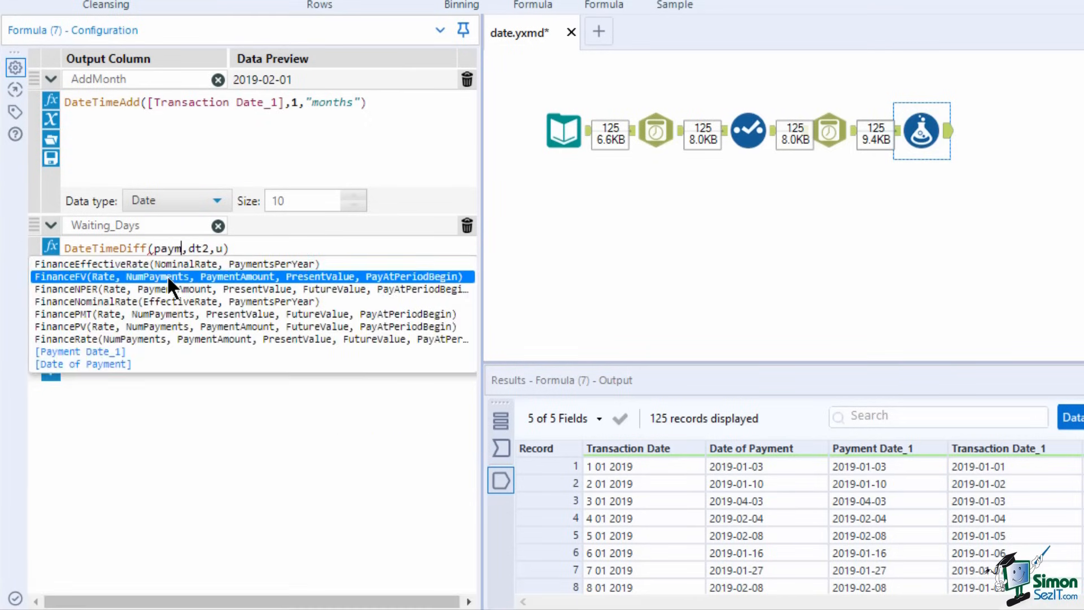
{"action": "left_click", "coordinate": [164, 351]}
{"action": "double_click", "coordinate": [282, 248]}
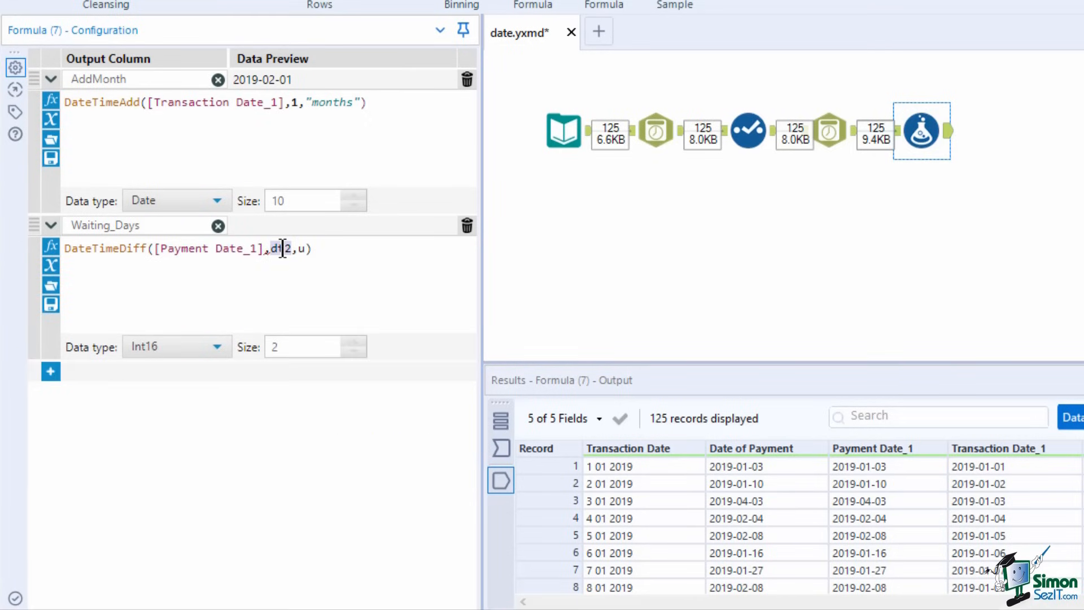
{"action": "type", "text": "tra"}
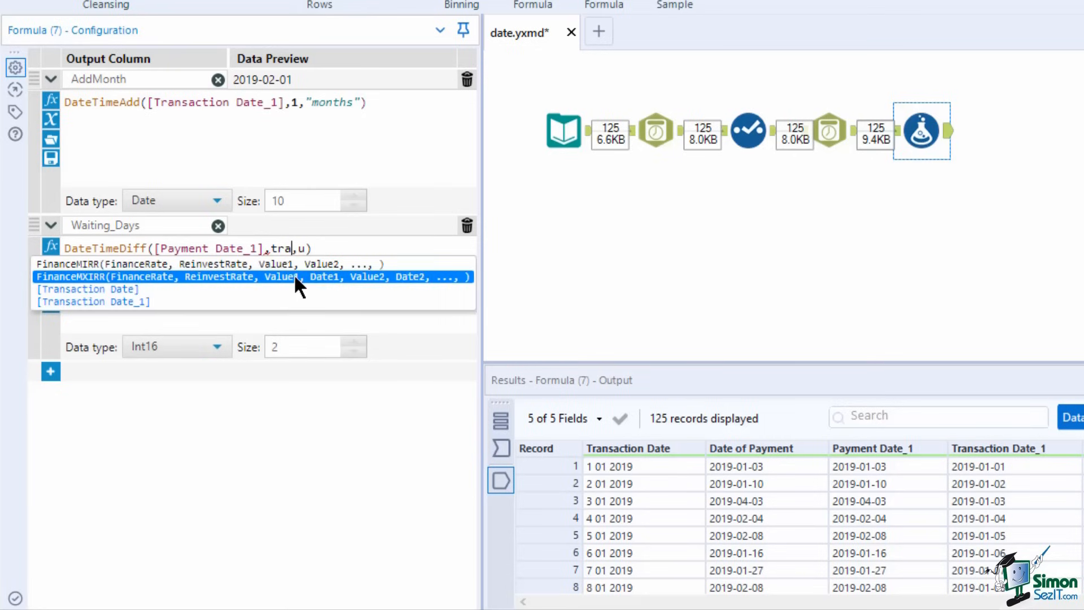
{"action": "left_click", "coordinate": [281, 304]}
{"action": "double_click", "coordinate": [418, 249]}
{"action": "type", "text": "\"days\""}
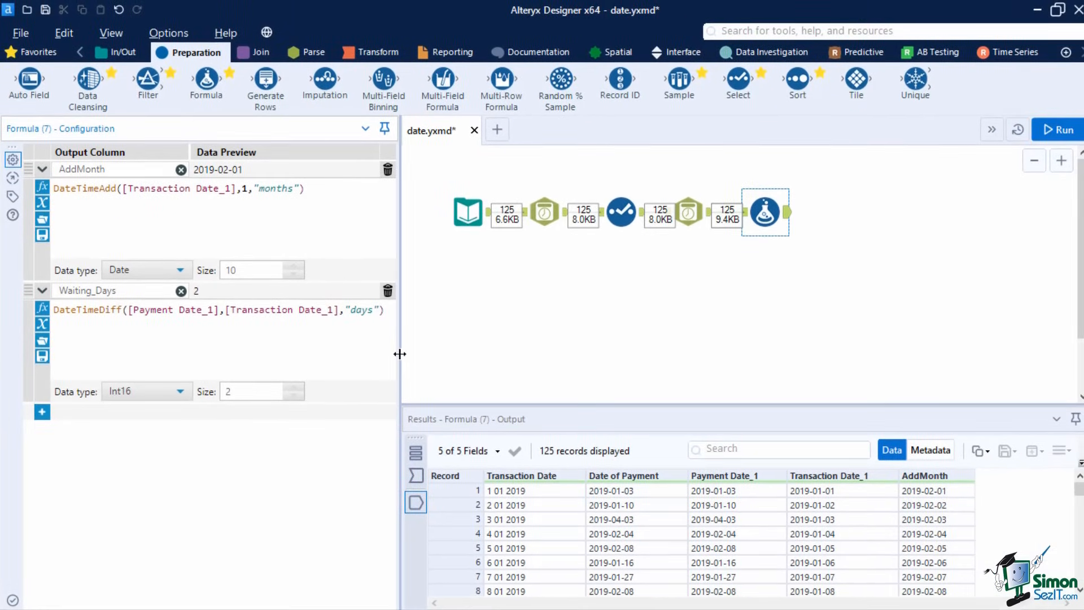
- Run the workflow and review the Waiting_Days values in the output
{"action": "left_click", "coordinate": [1076, 135]}
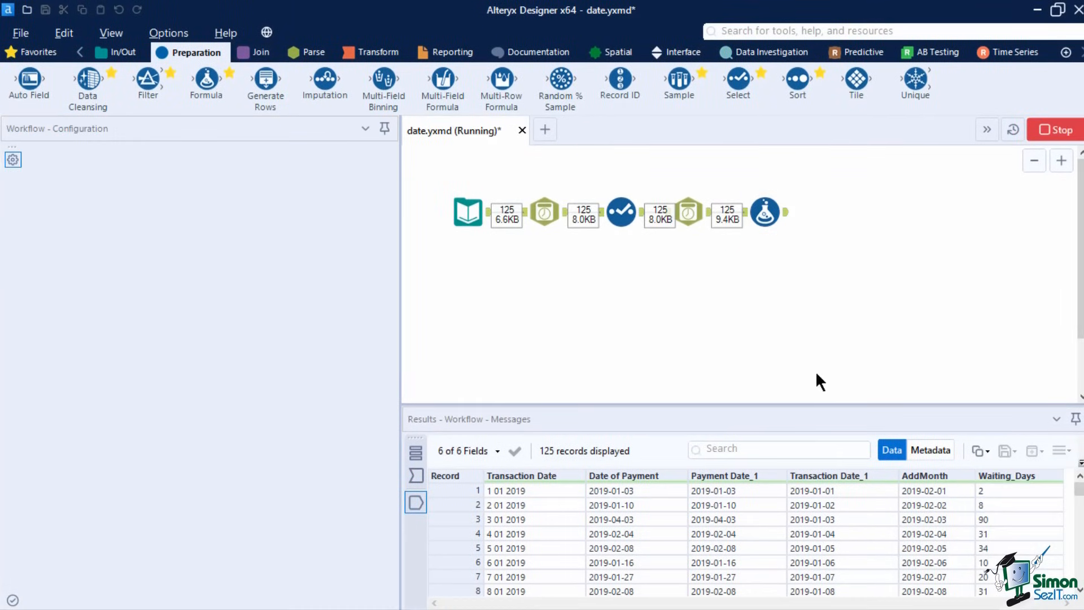
{"action": "left_click", "coordinate": [716, 381]}
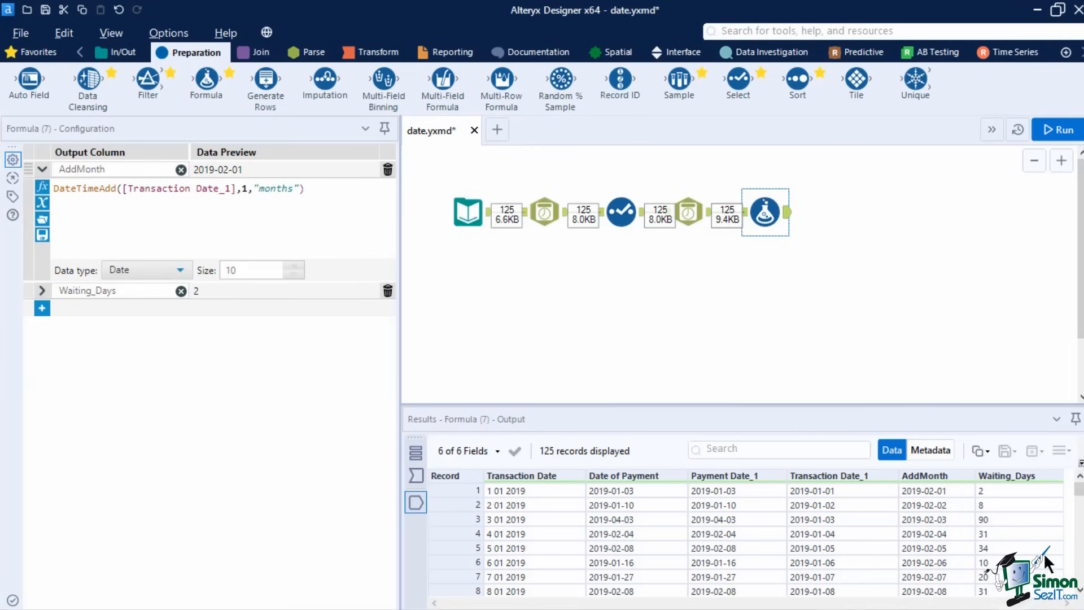
{"action": "scroll", "coordinate": [1045, 569], "scroll_direction": "down", "scroll_amount": 2}
{"action": "scroll", "coordinate": [1045, 582], "scroll_direction": "up", "scroll_amount": 2}
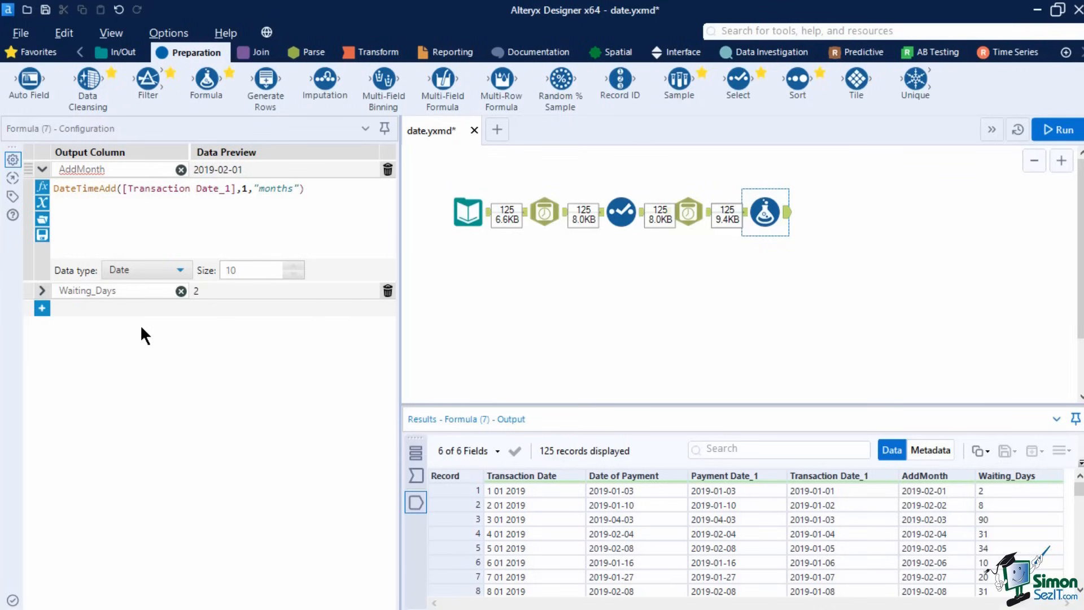
- Add a third output column named Workflow_datetime to the Formula tool
{"action": "left_click", "coordinate": [42, 309]}
{"action": "left_click", "coordinate": [83, 309]}
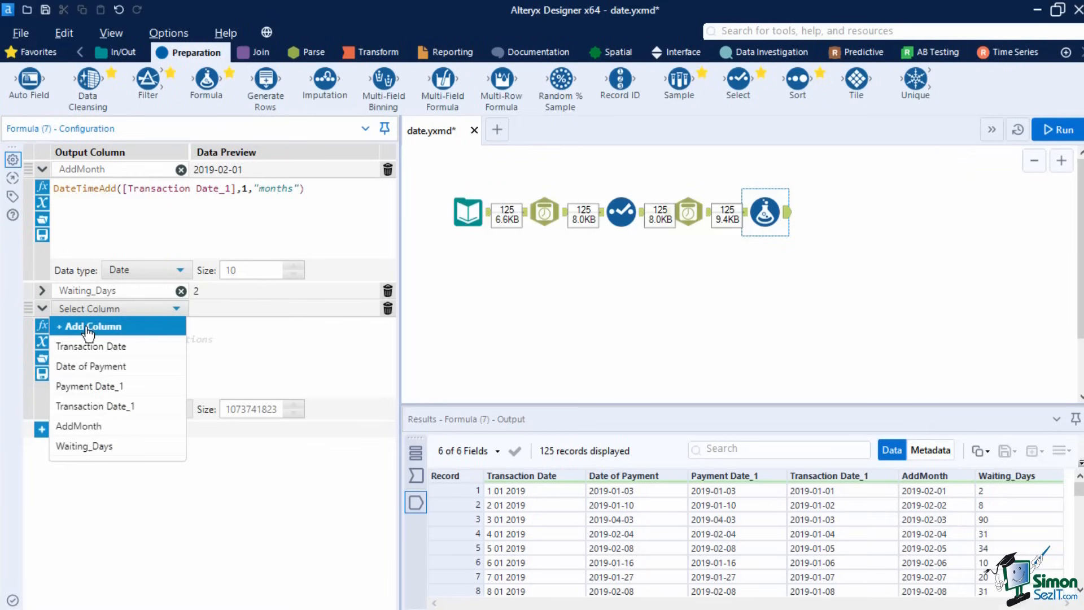
{"action": "left_click", "coordinate": [86, 328]}
{"action": "type", "text": "Wor"}
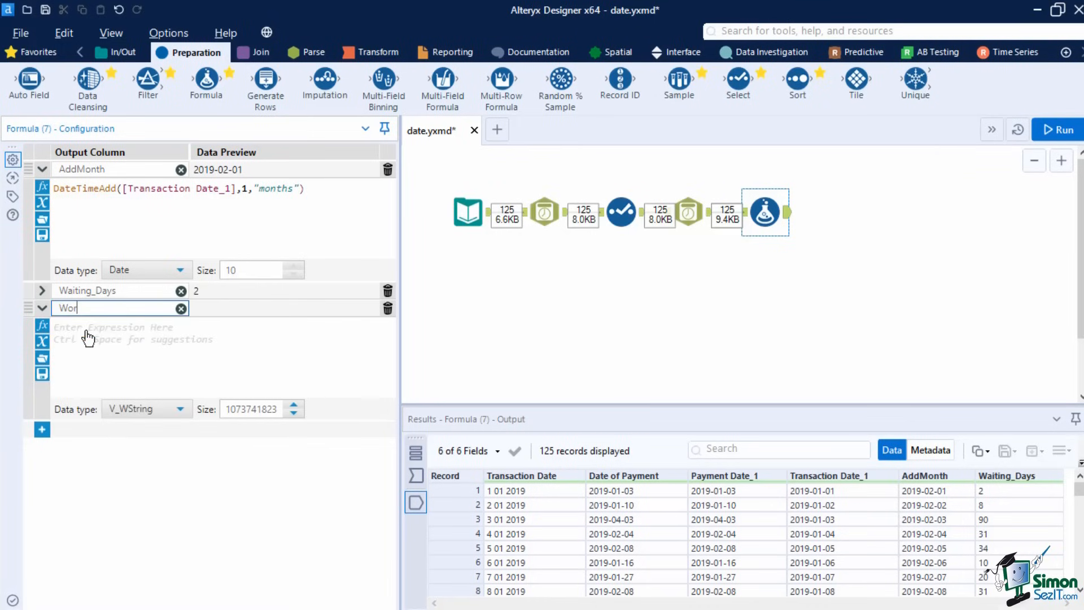
{"action": "type", "text": "kflow_datetime"}
- Enter DateTimeNow() as the Workflow_datetime expression and set its data type to DateTime
{"action": "left_click", "coordinate": [87, 336]}
{"action": "type", "text": "datetime"}
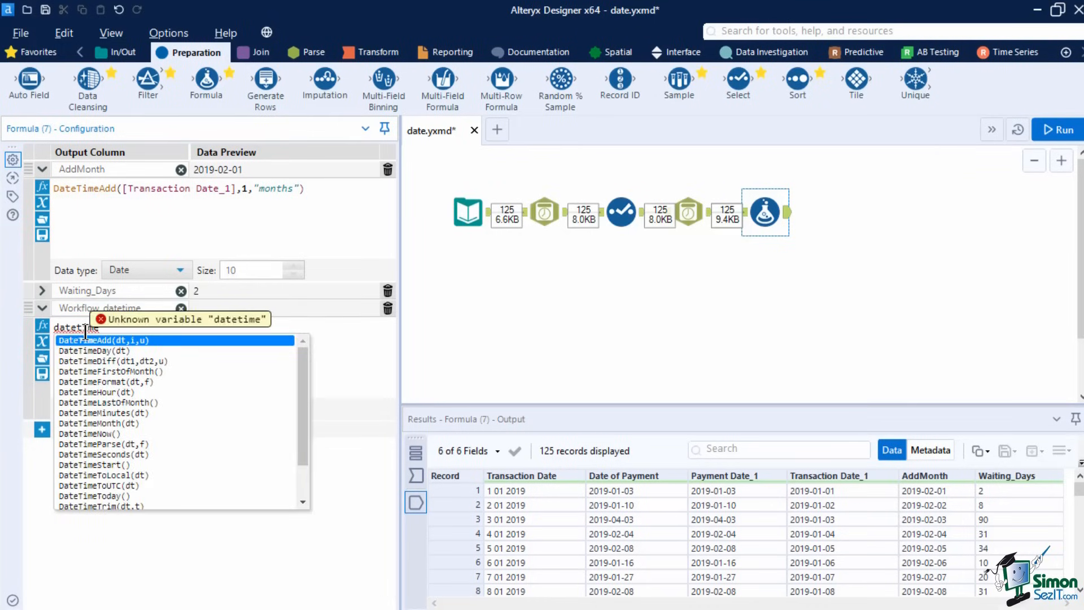
{"action": "type", "text": "now"}
{"action": "left_click", "coordinate": [82, 341]}
{"action": "left_click", "coordinate": [148, 411]}
{"action": "scroll", "coordinate": [145, 497], "scroll_direction": "down", "scroll_amount": 3}
{"action": "left_click", "coordinate": [145, 552]}
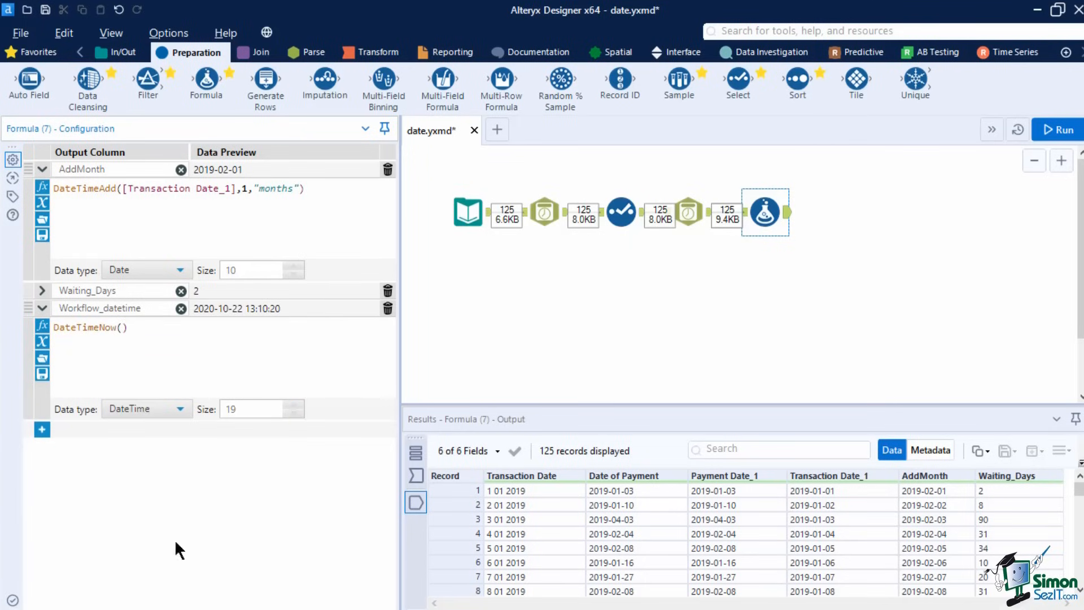
- Run the workflow and review the Workflow_datetime values down the output records
{"action": "left_click", "coordinate": [1058, 129]}
{"action": "left_click", "coordinate": [683, 377]}
{"action": "left_click_drag", "start_coordinate": [816, 602], "coordinate": [934, 601]}
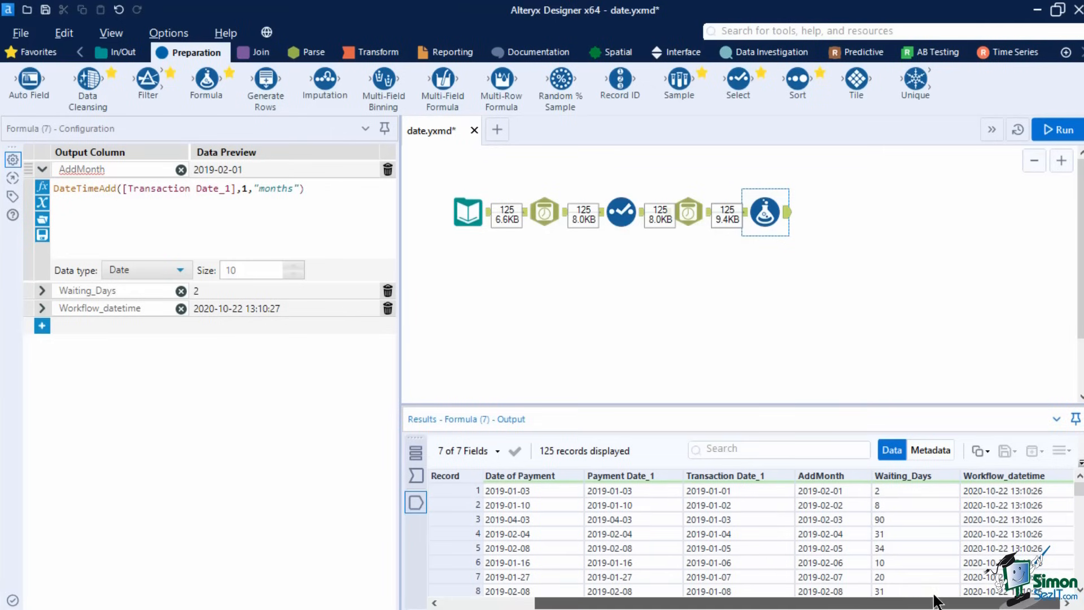
{"action": "scroll", "coordinate": [1055, 550], "scroll_direction": "down", "scroll_amount": 2}
{"action": "scroll", "coordinate": [1054, 554], "scroll_direction": "down", "scroll_amount": 20}
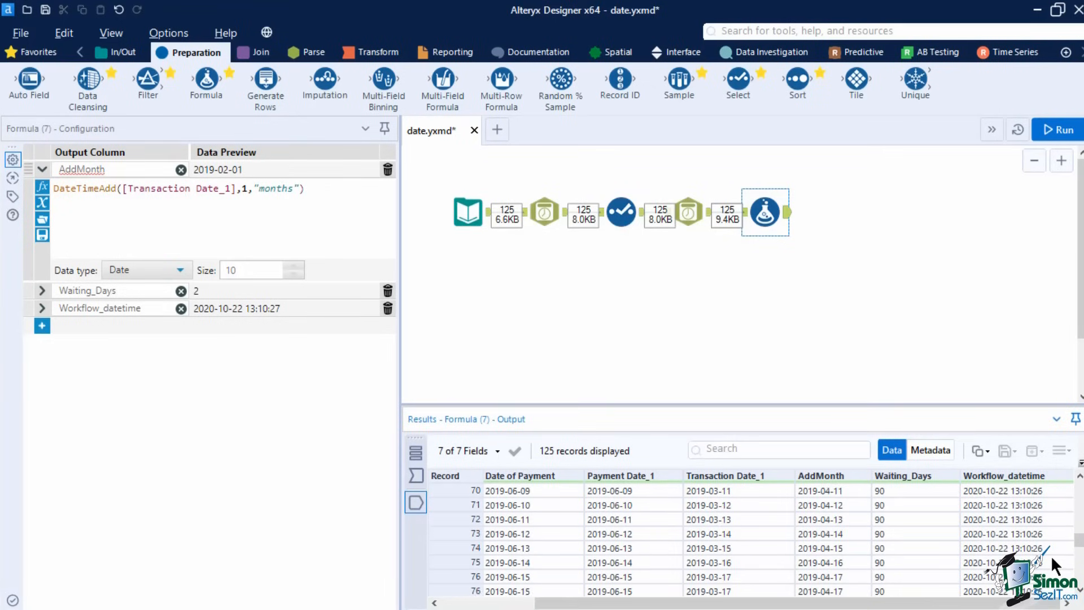
{"action": "scroll", "coordinate": [1051, 554], "scroll_direction": "down", "scroll_amount": 11}
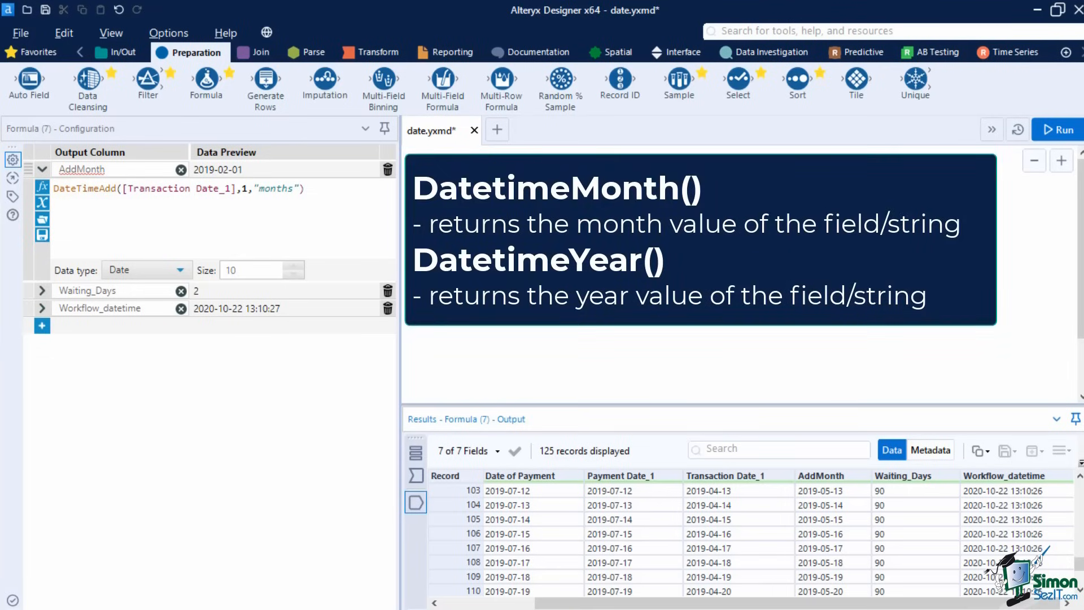
- Add two new output columns to the Formula tool, named Transaction Year and Transaction Month
{"action": "left_click", "coordinate": [41, 326]}
{"action": "left_click", "coordinate": [72, 345]}
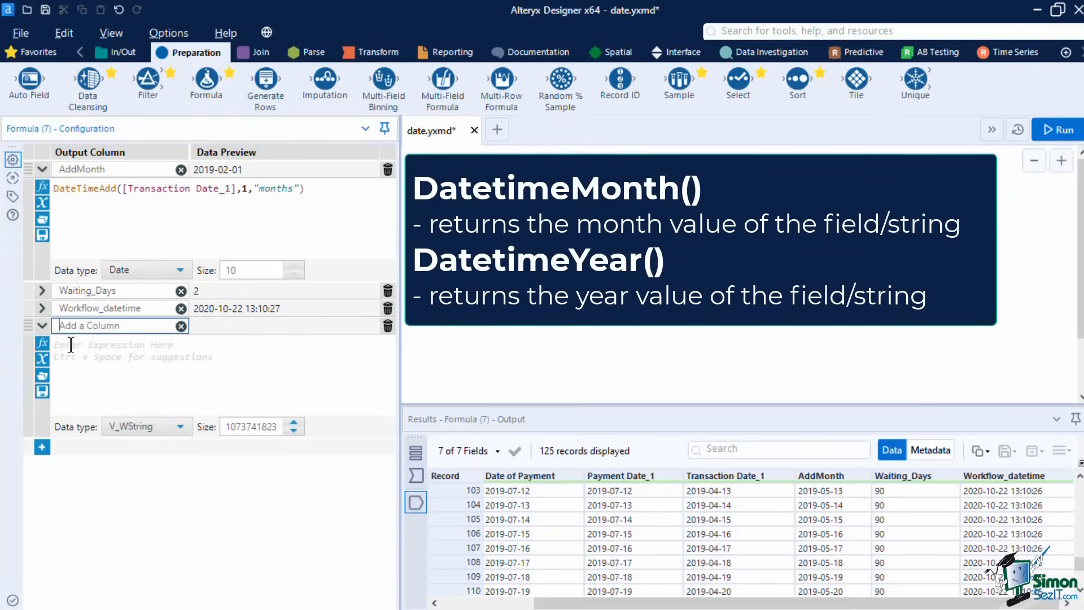
{"action": "type", "text": "Transaction Year"}
{"action": "left_click", "coordinate": [42, 447]}
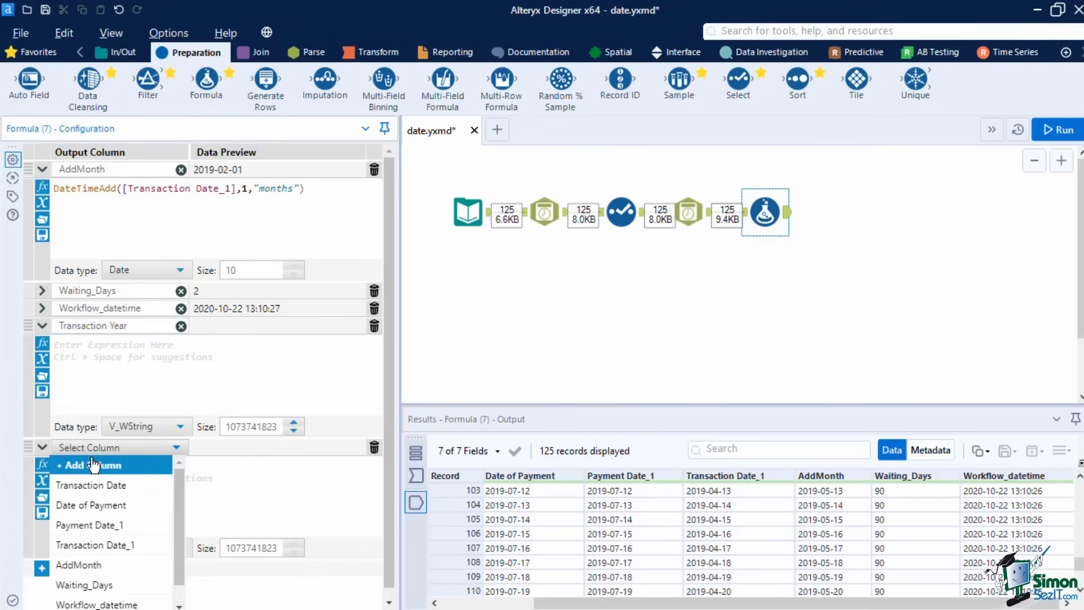
{"action": "left_click", "coordinate": [94, 464]}
{"action": "type", "text": "Transaction Month"}
- Set the field size of both the Transaction Year and Transaction Month columns to 25
{"action": "left_click", "coordinate": [276, 428]}
{"action": "double_click", "coordinate": [277, 428]}
{"action": "type", "text": "25"}
{"action": "double_click", "coordinate": [251, 548]}
{"action": "type", "text": "25"}
{"action": "left_click", "coordinate": [233, 374]}
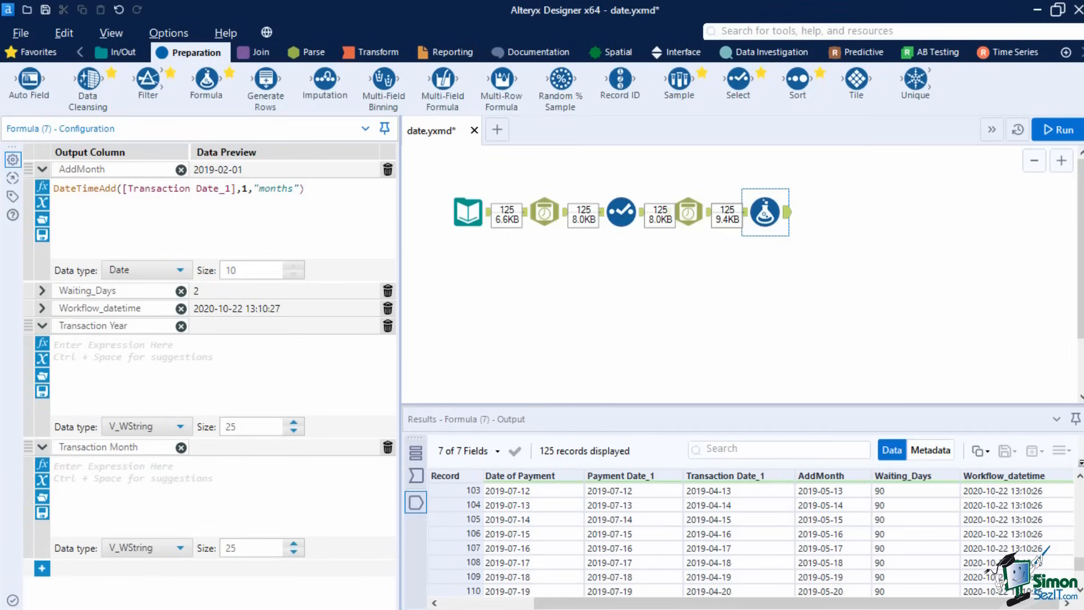
- Enter DateTimeYear([Transaction Date_1]) as the expression for the Transaction Year column
{"action": "left_click", "coordinate": [48, 346]}
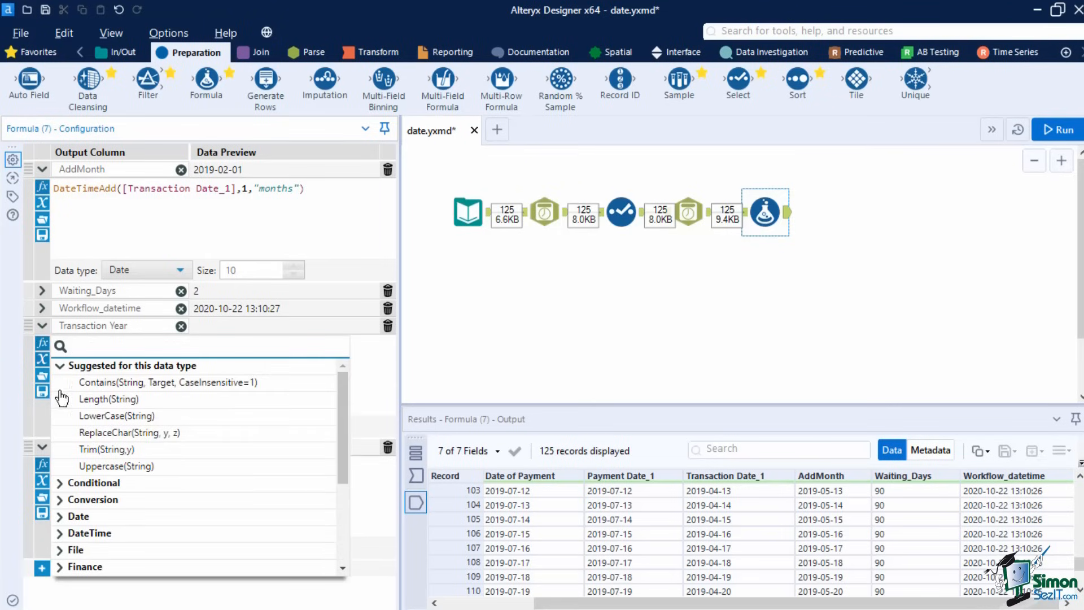
{"action": "left_click", "coordinate": [96, 534]}
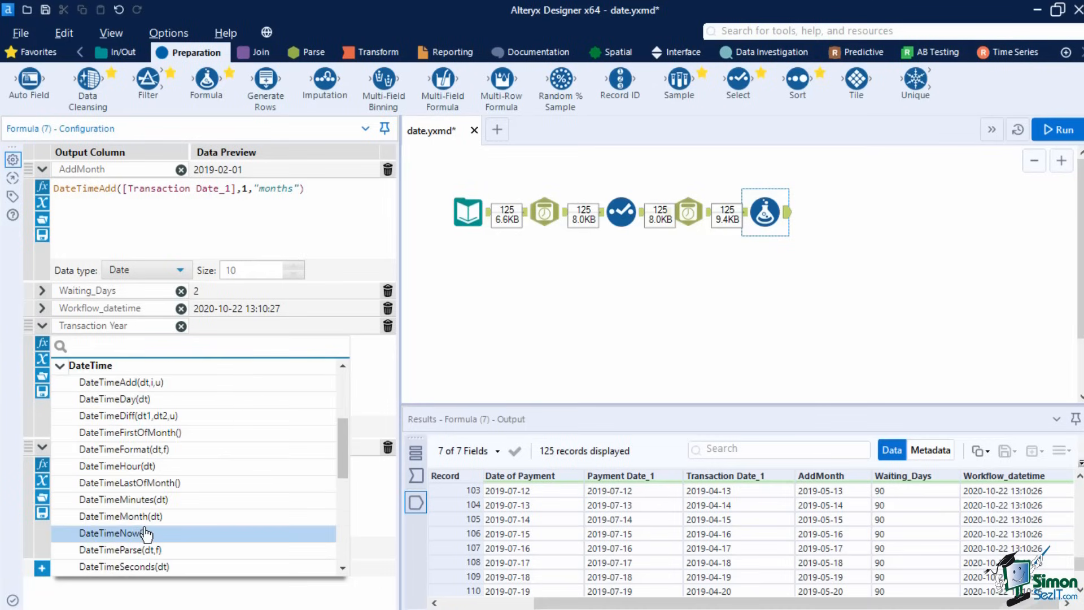
{"action": "scroll", "coordinate": [148, 503], "scroll_direction": "down", "scroll_amount": 5}
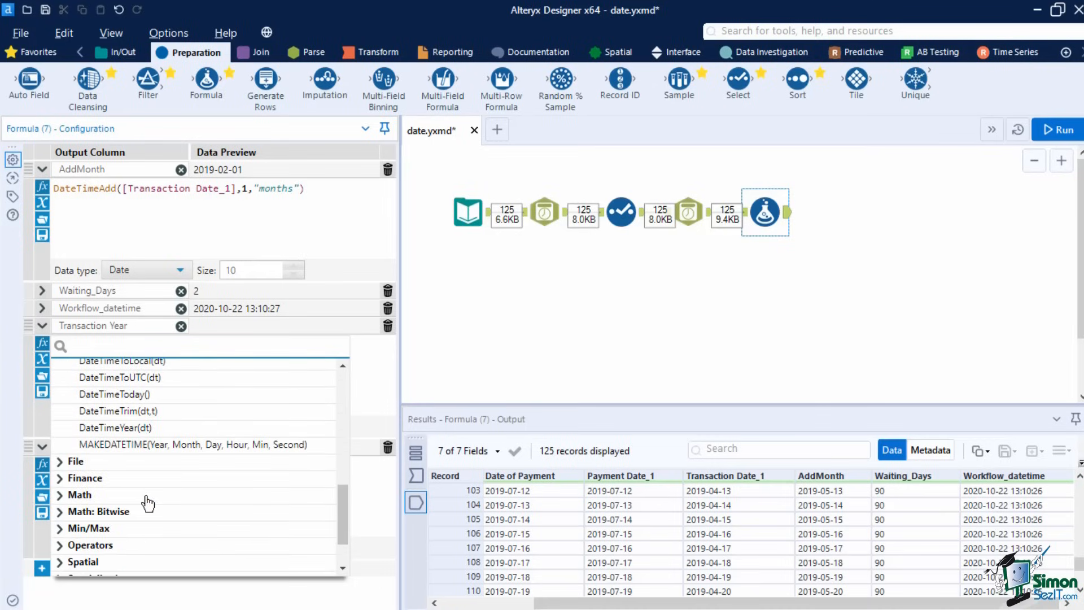
{"action": "left_click", "coordinate": [157, 428]}
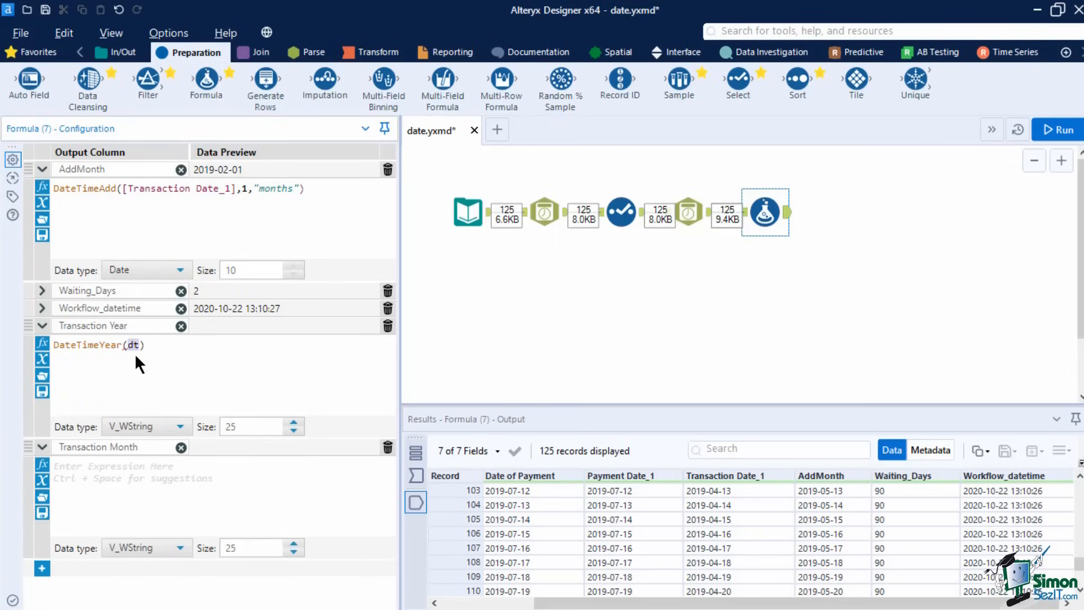
{"action": "type", "text": "tra"}
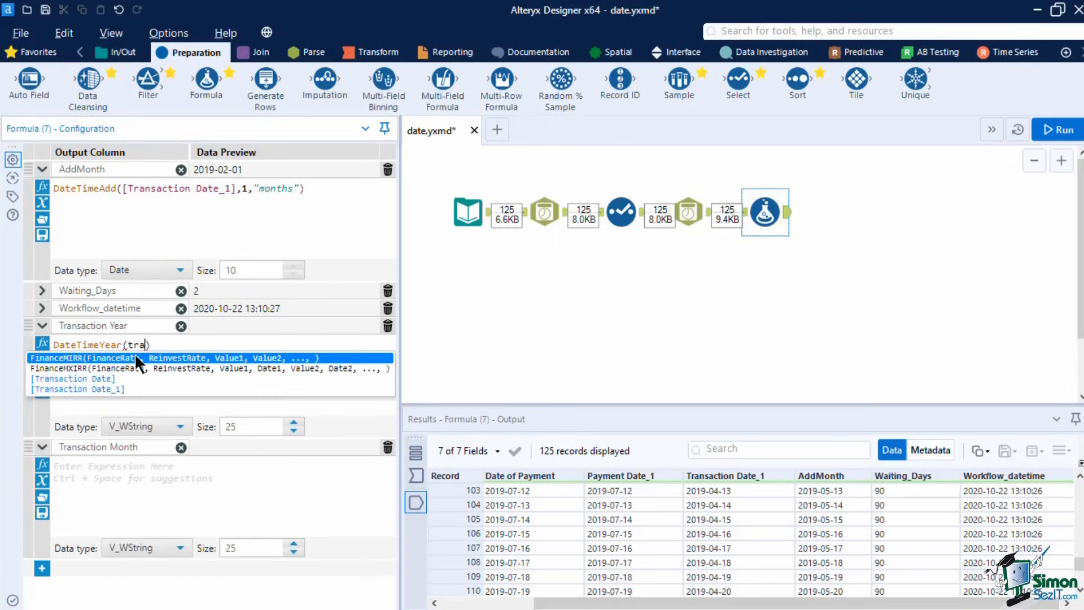
{"action": "left_click", "coordinate": [125, 390]}
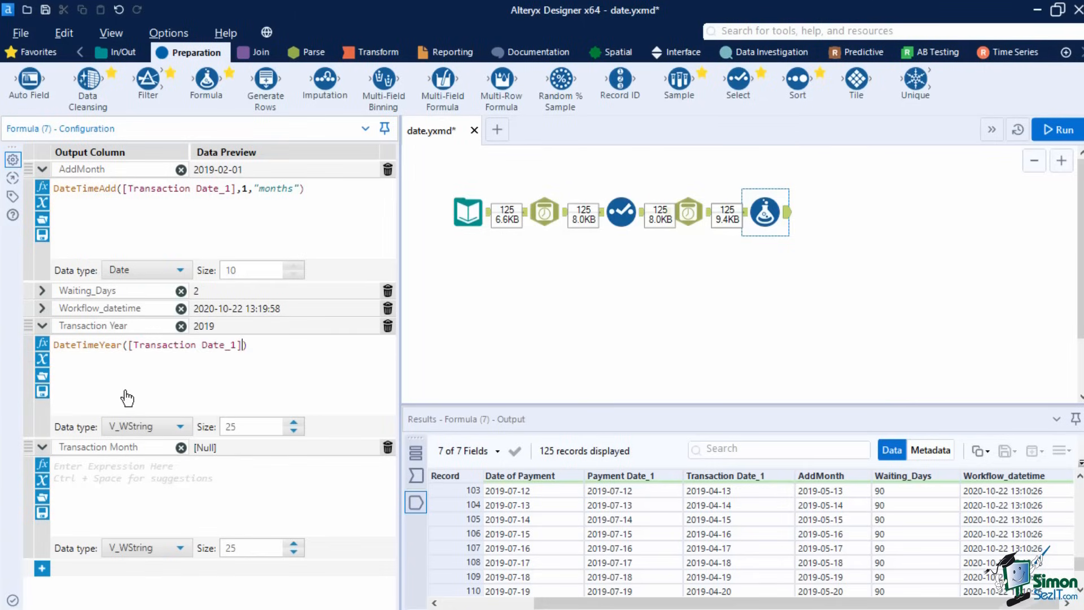
- Enter DateTimeMonth([Transaction Date_1]) as the expression for the Transaction Month column
{"action": "left_click", "coordinate": [118, 478]}
{"action": "type", "text": "datetimemon"}
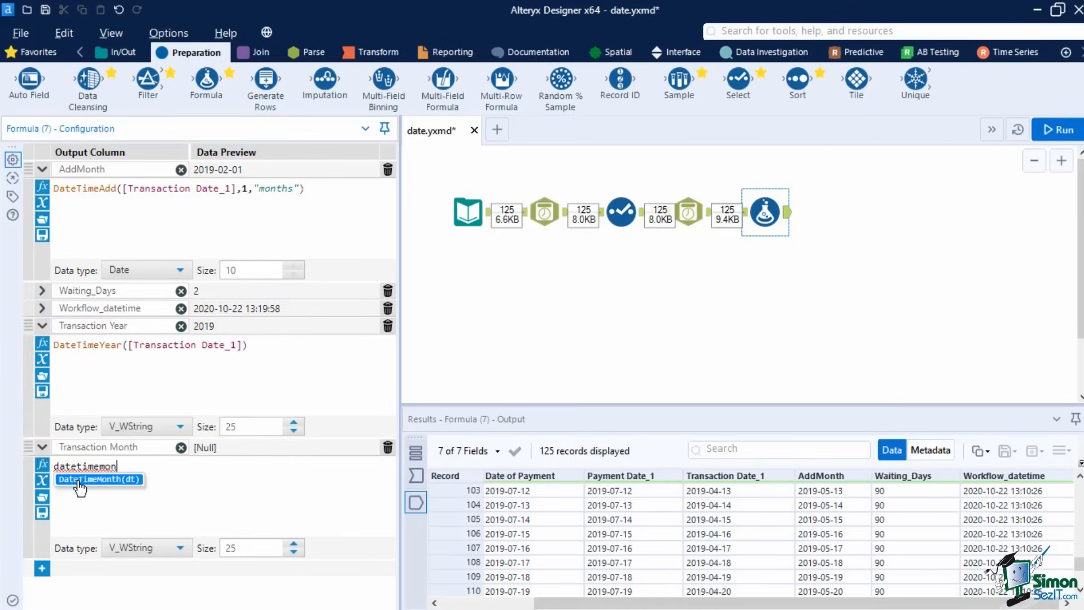
{"action": "left_click", "coordinate": [79, 479]}
{"action": "type", "text": "tra"}
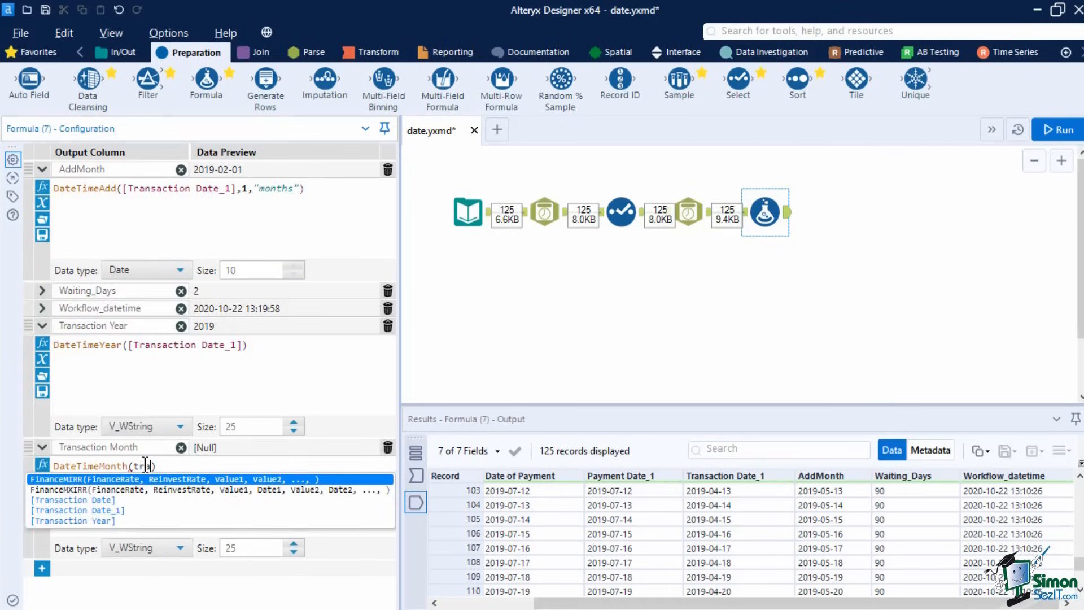
{"action": "left_click", "coordinate": [139, 512]}
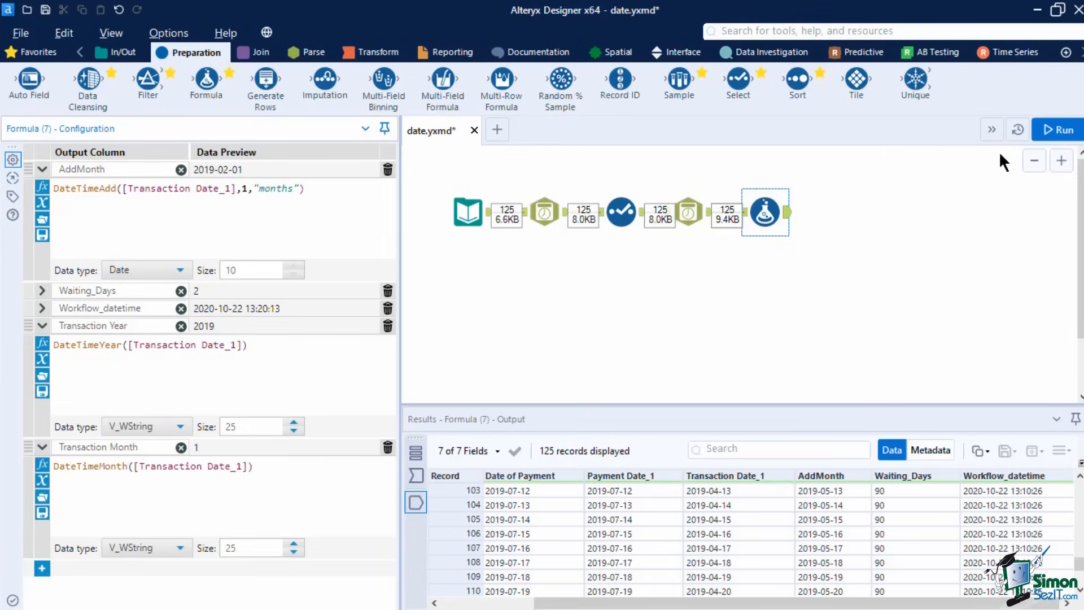
- Run the workflow and review the Transaction Year and Transaction Month values from the first output record
{"action": "left_click", "coordinate": [1057, 129]}
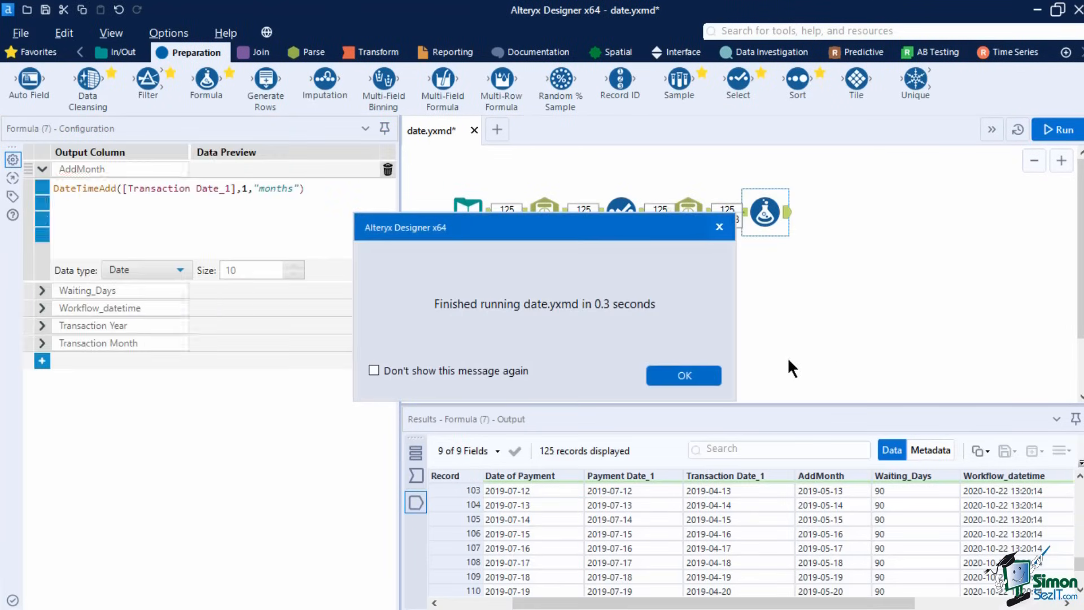
{"action": "left_click", "coordinate": [684, 376]}
{"action": "left_click_drag", "start_coordinate": [869, 603], "coordinate": [1016, 605]}
{"action": "scroll", "coordinate": [1028, 530], "scroll_direction": "up", "scroll_amount": 20}
{"action": "scroll", "coordinate": [1027, 531], "scroll_direction": "up", "scroll_amount": 5}
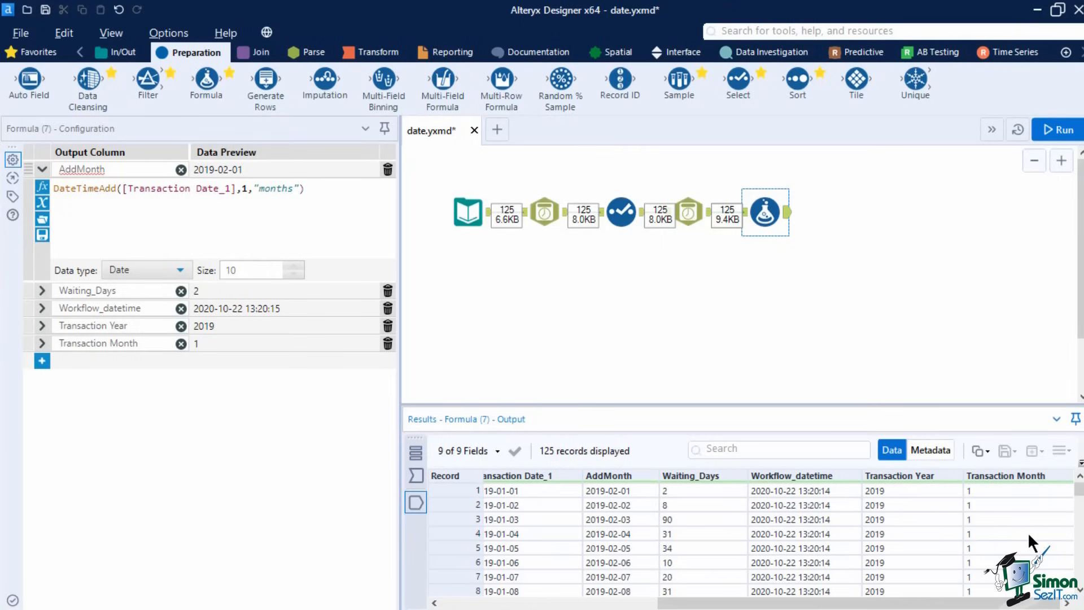
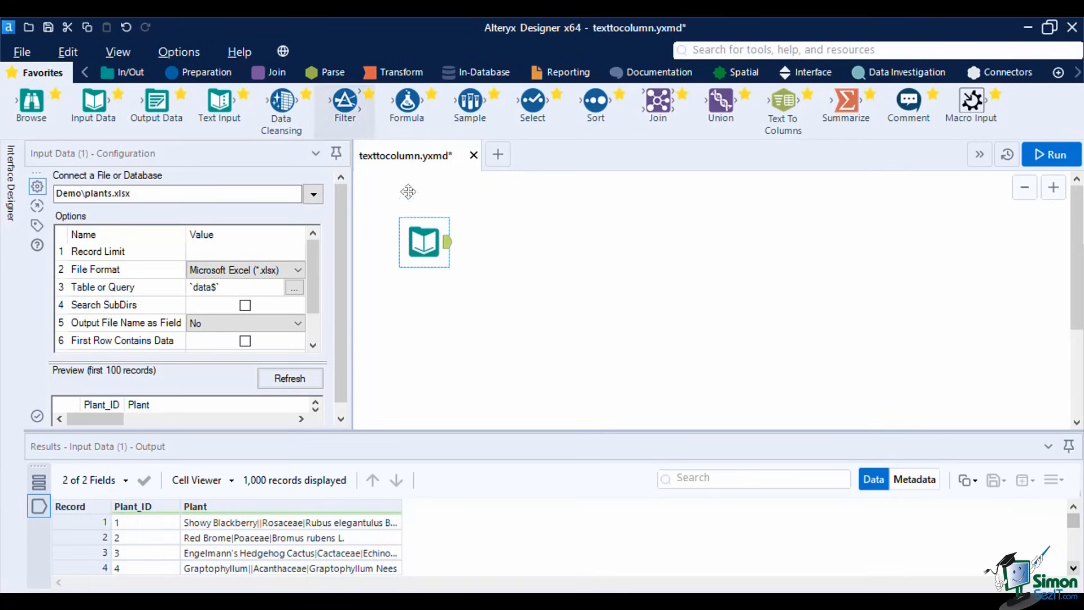
- Connect a Text To Columns tool to the plants.xlsx input and split the Plant column on the | delimiter
{"action": "left_click", "coordinate": [336, 79]}
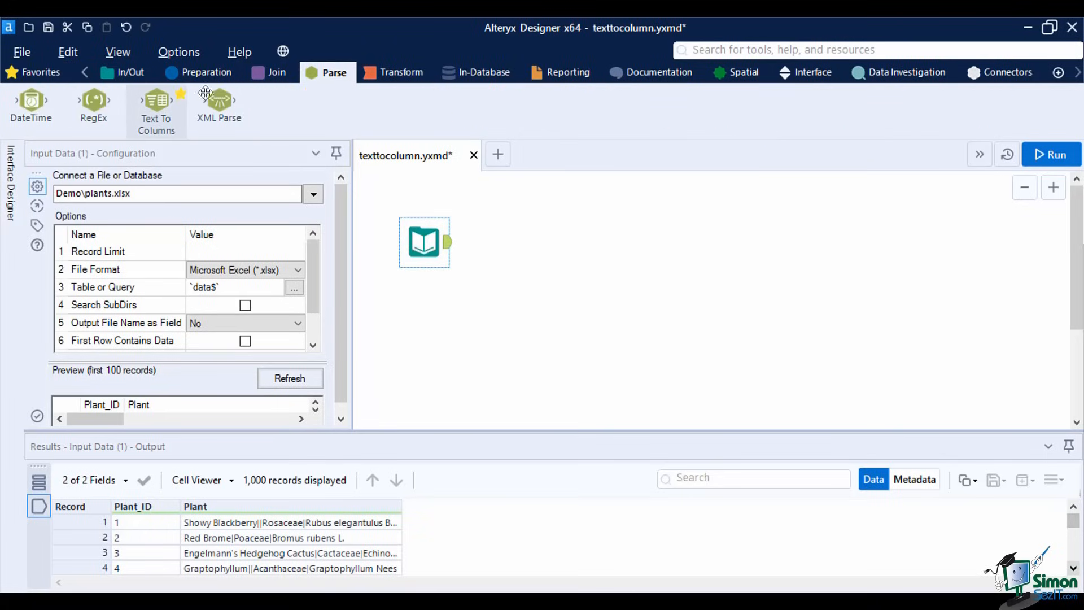
{"action": "left_click_drag", "start_coordinate": [157, 105], "coordinate": [546, 243]}
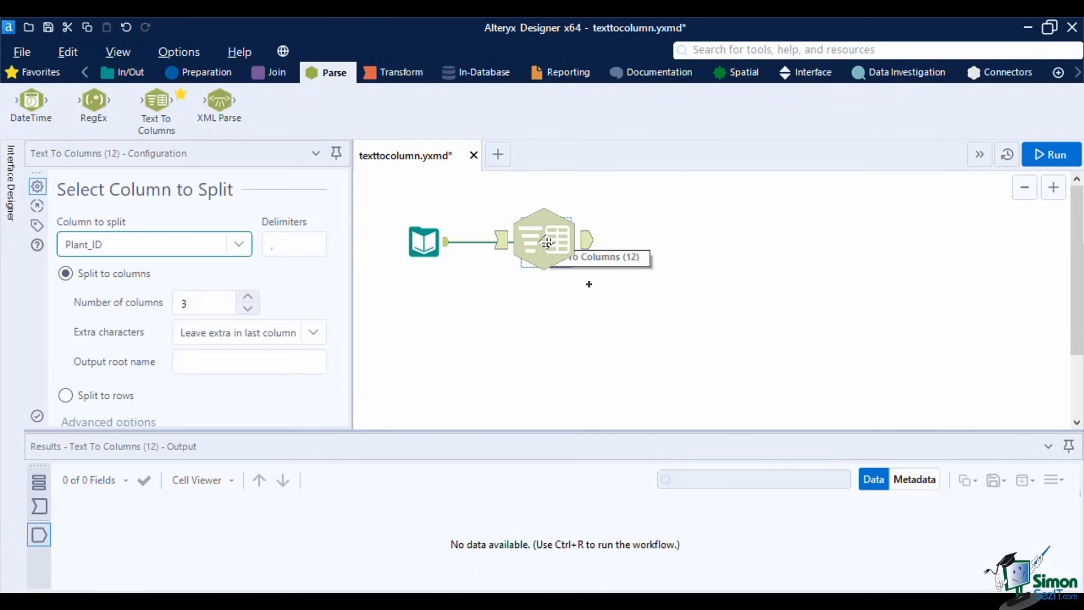
{"action": "left_click", "coordinate": [238, 248]}
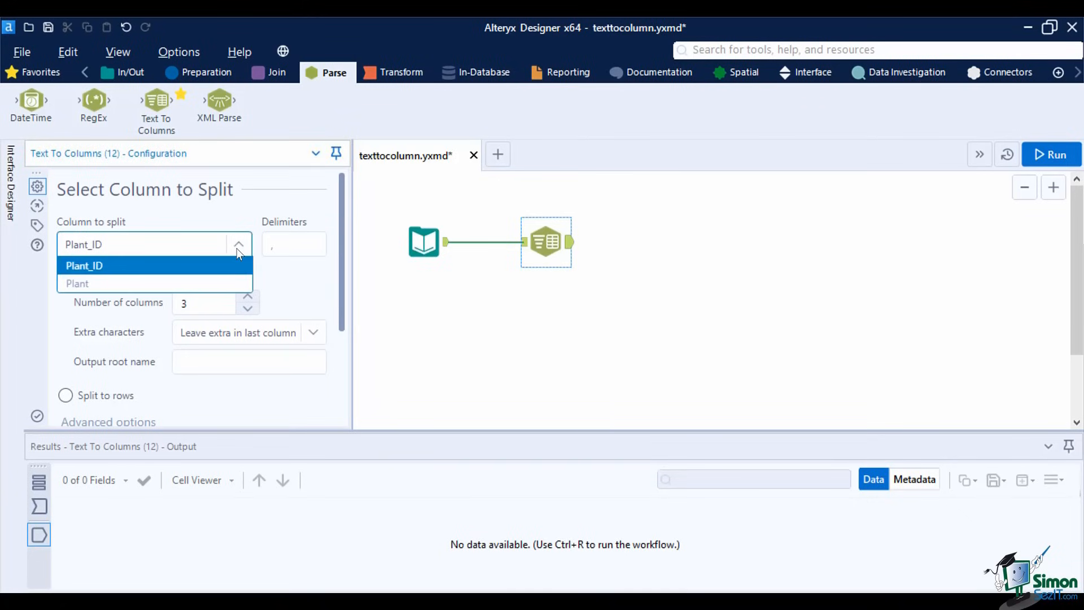
{"action": "left_click", "coordinate": [161, 283]}
{"action": "left_click", "coordinate": [295, 246]}
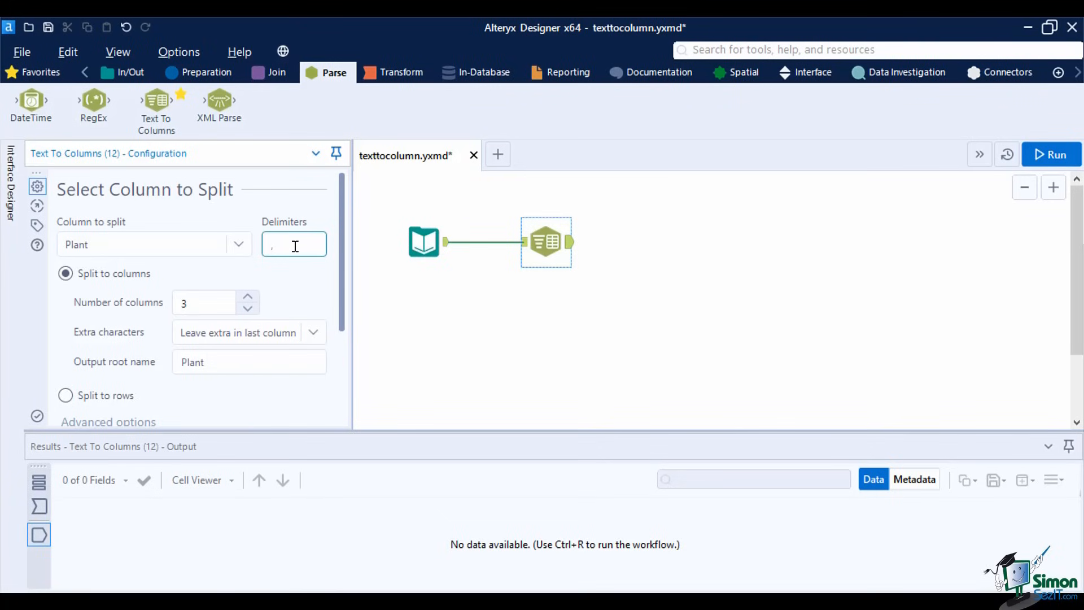
{"action": "type", "text": "|"}
{"action": "left_click", "coordinate": [296, 273]}
- Keep the split at 3 columns, go through the extra-character options and choose Leave extra in last column
{"action": "left_click", "coordinate": [197, 308]}
{"action": "double_click", "coordinate": [197, 308]}
{"action": "left_click", "coordinate": [197, 309]}
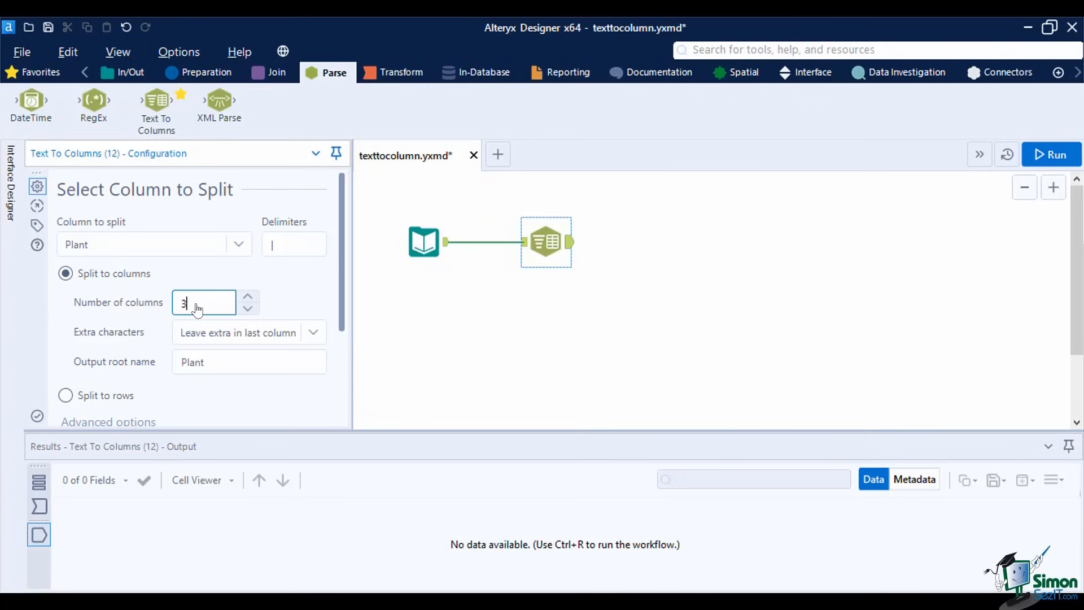
{"action": "left_click", "coordinate": [291, 288]}
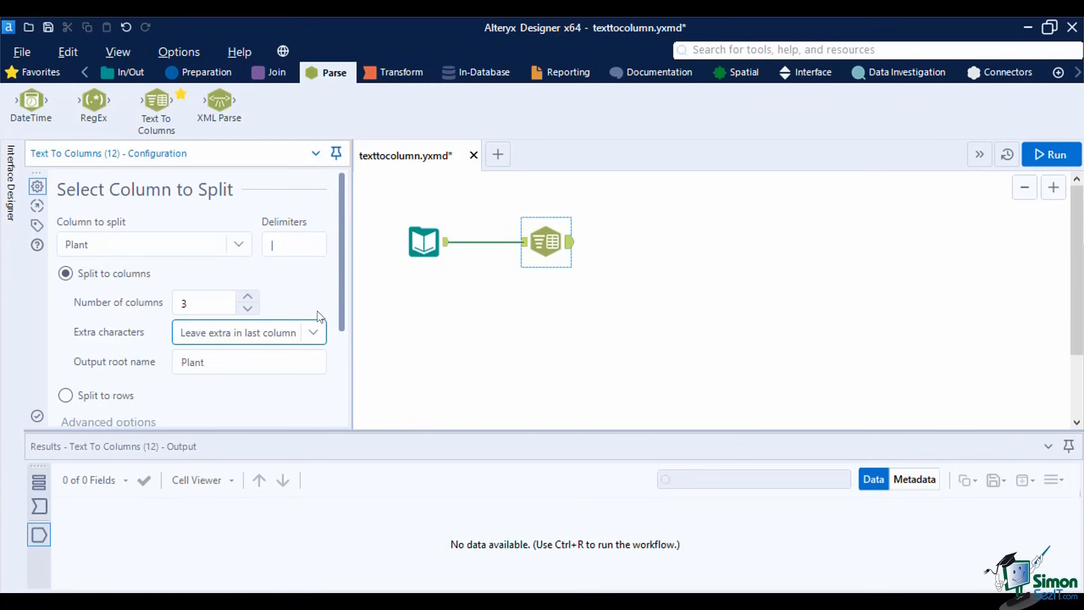
{"action": "left_click", "coordinate": [318, 331]}
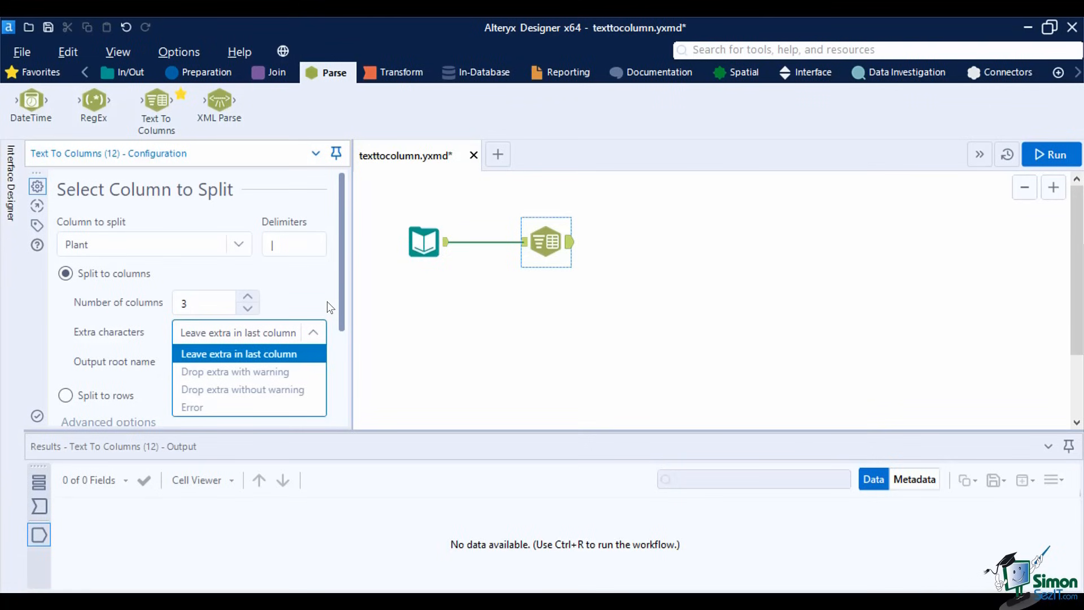
{"action": "key", "text": "Down"}
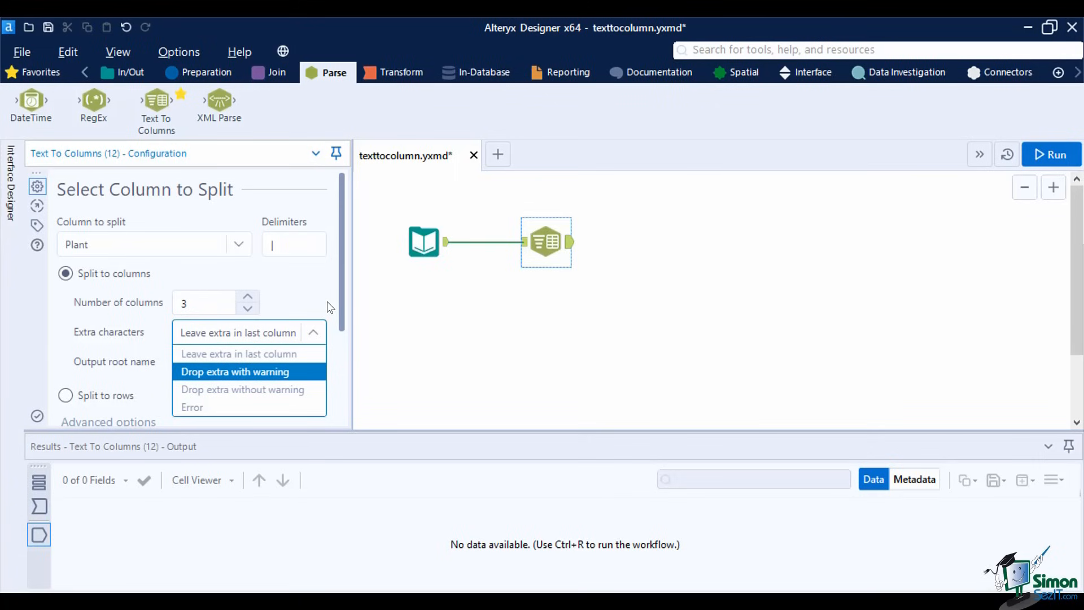
{"action": "key", "text": "Down"}
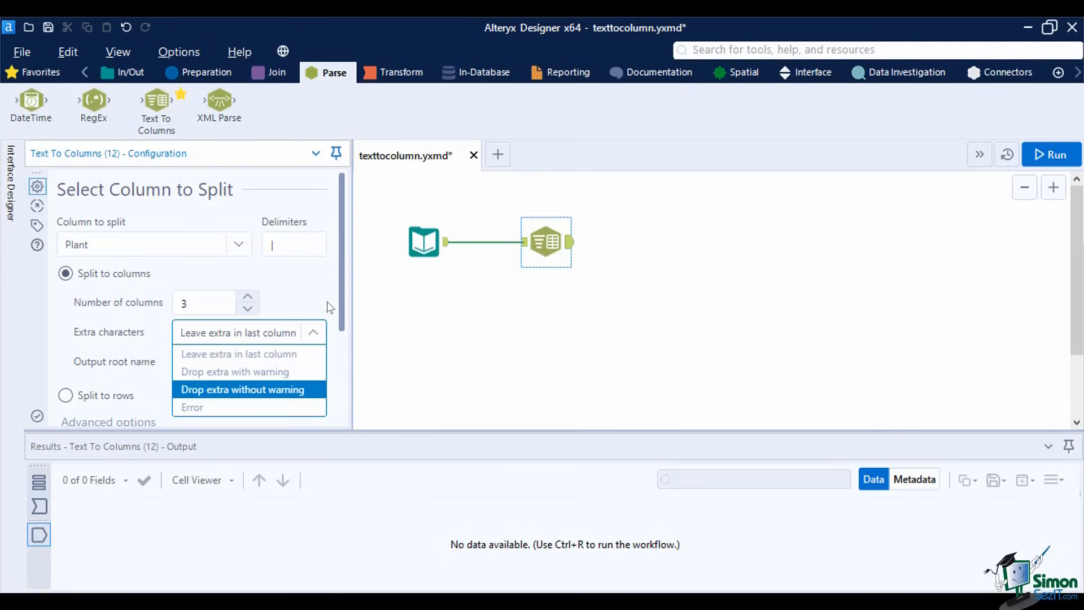
{"action": "key", "text": "Down"}
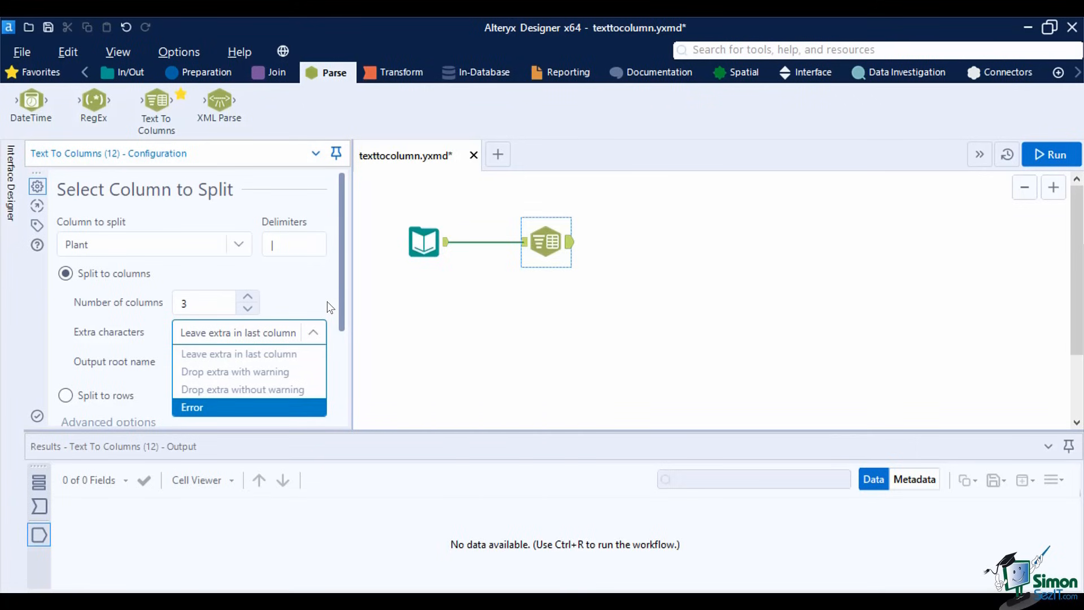
{"action": "left_click", "coordinate": [286, 357]}
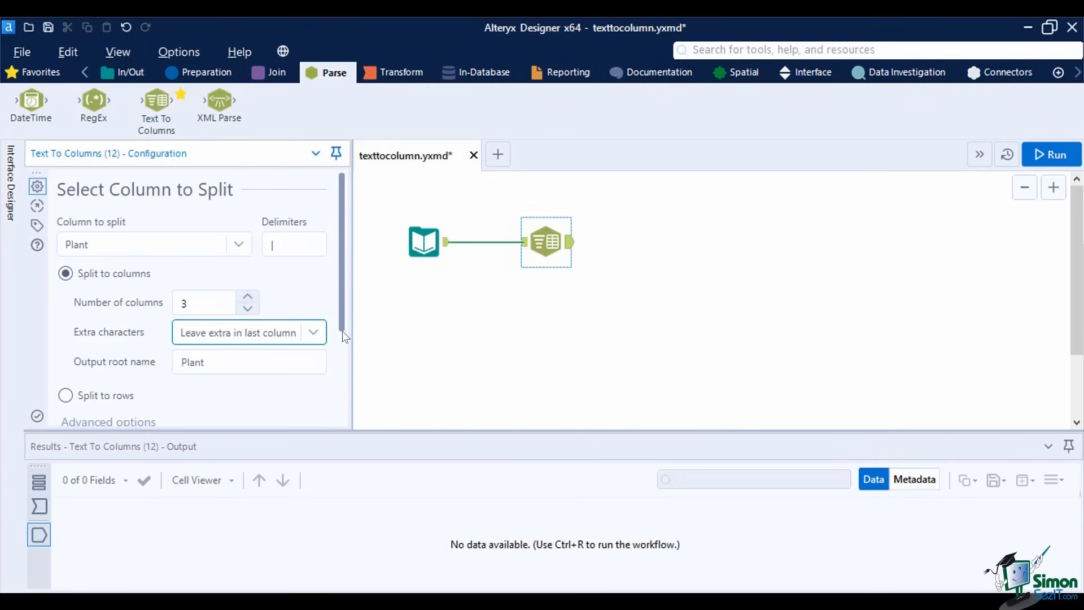
- Run the workflow, and rerun it with Skip empty columns enabled for the Plant column split
{"action": "left_click_drag", "start_coordinate": [344, 311], "coordinate": [350, 421]}
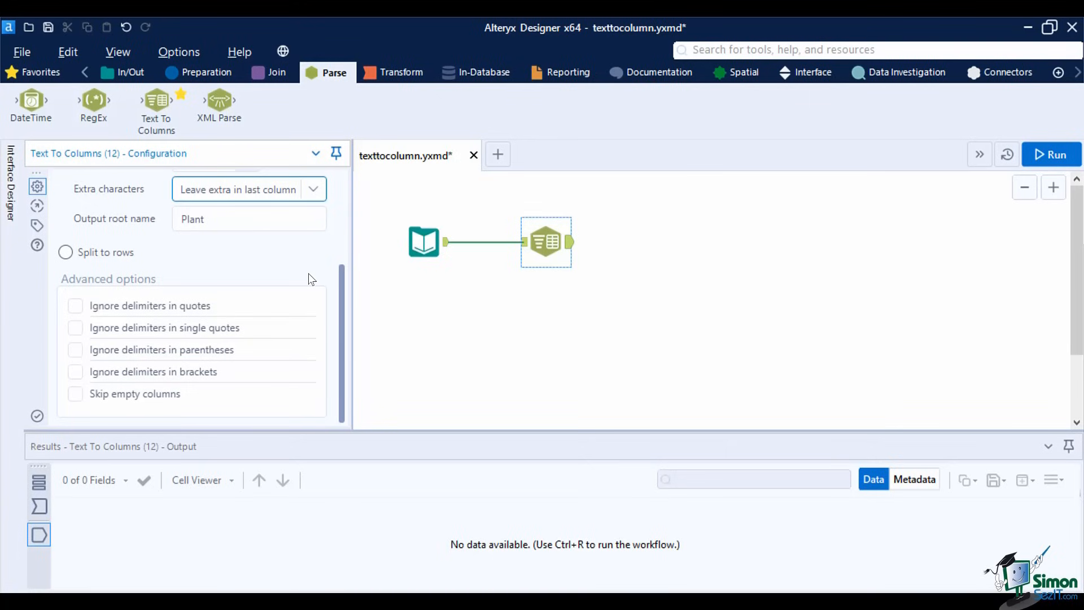
{"action": "left_click", "coordinate": [1037, 154]}
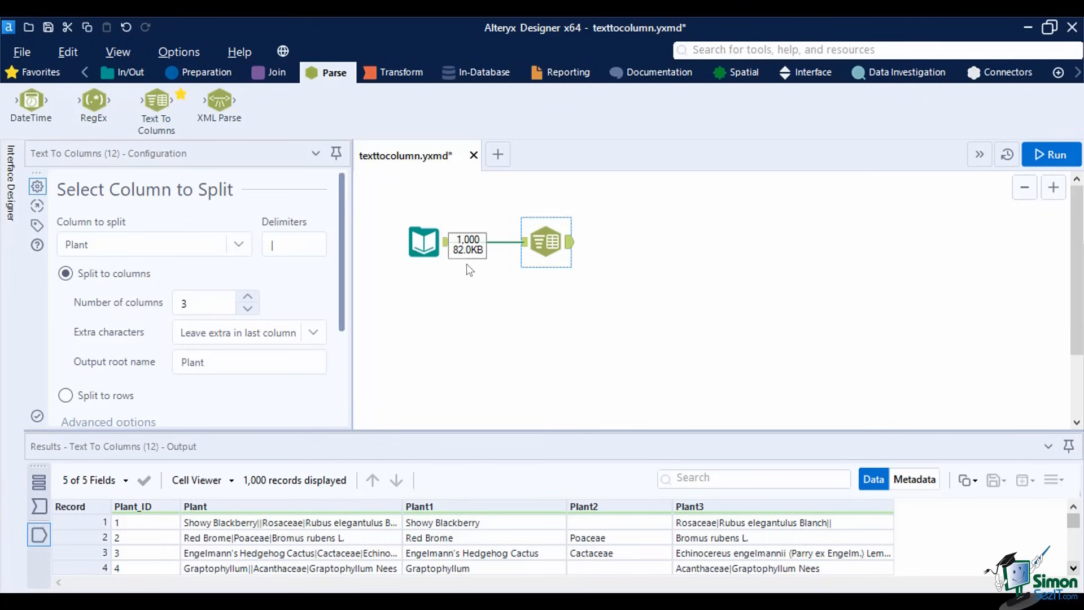
{"action": "left_click_drag", "start_coordinate": [340, 290], "coordinate": [337, 390]}
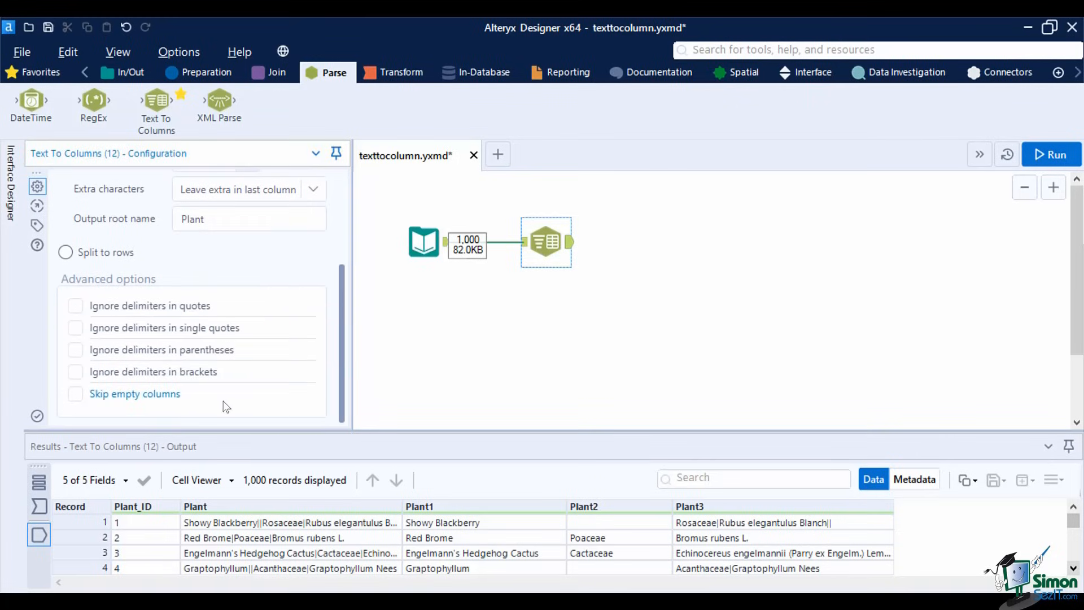
{"action": "left_click", "coordinate": [75, 394]}
{"action": "left_click", "coordinate": [1036, 157]}
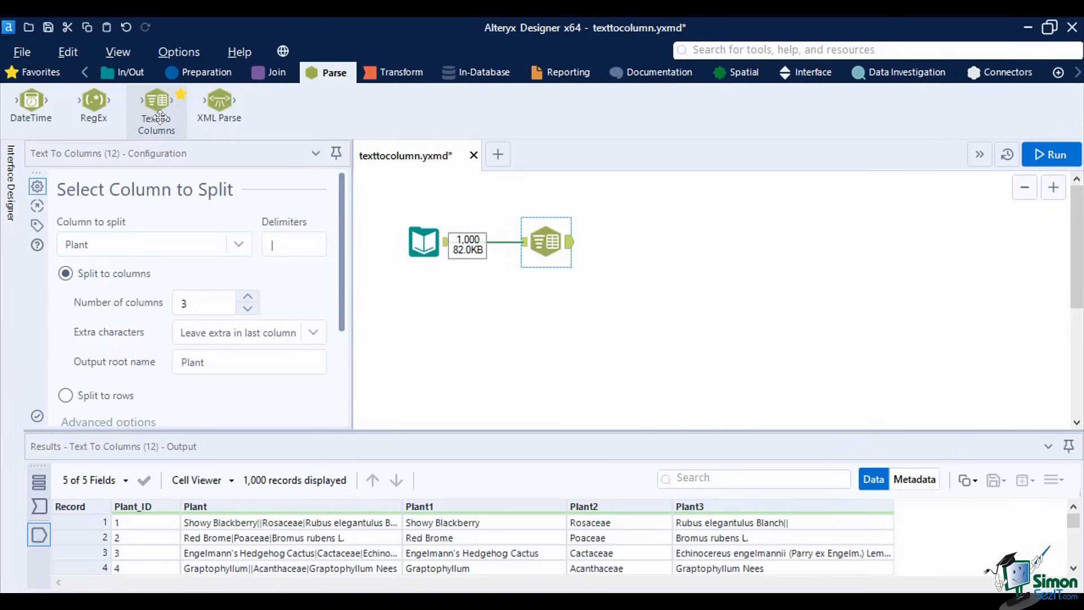
- Connect a second Text To Columns tool to the input, splitting the Plant column on the | delimiter
{"action": "left_click_drag", "start_coordinate": [148, 114], "coordinate": [556, 302]}
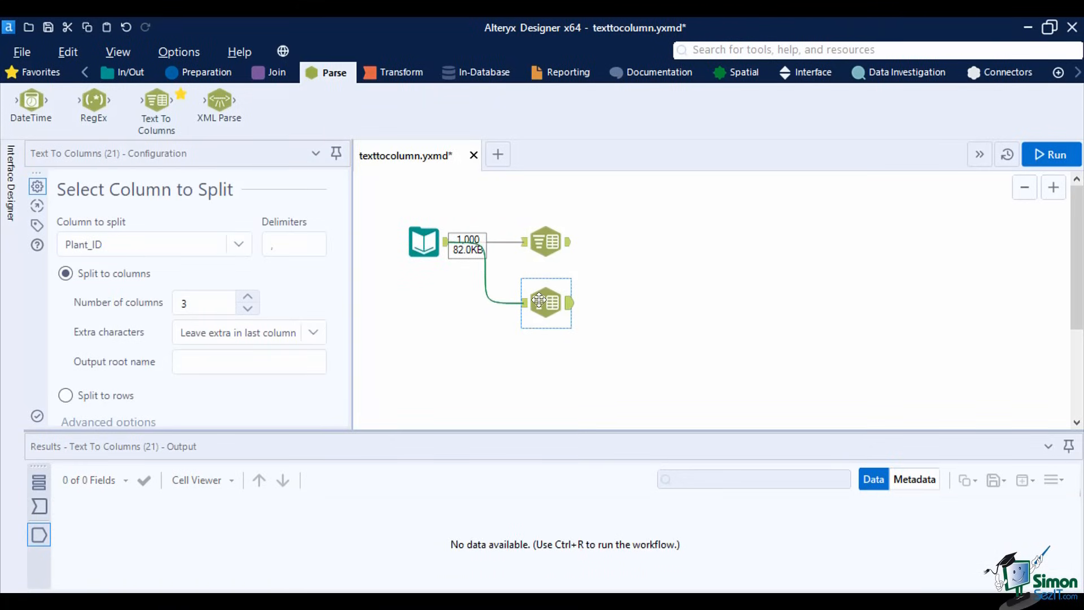
{"action": "left_click", "coordinate": [236, 244]}
{"action": "left_click", "coordinate": [204, 283]}
{"action": "left_click", "coordinate": [294, 244]}
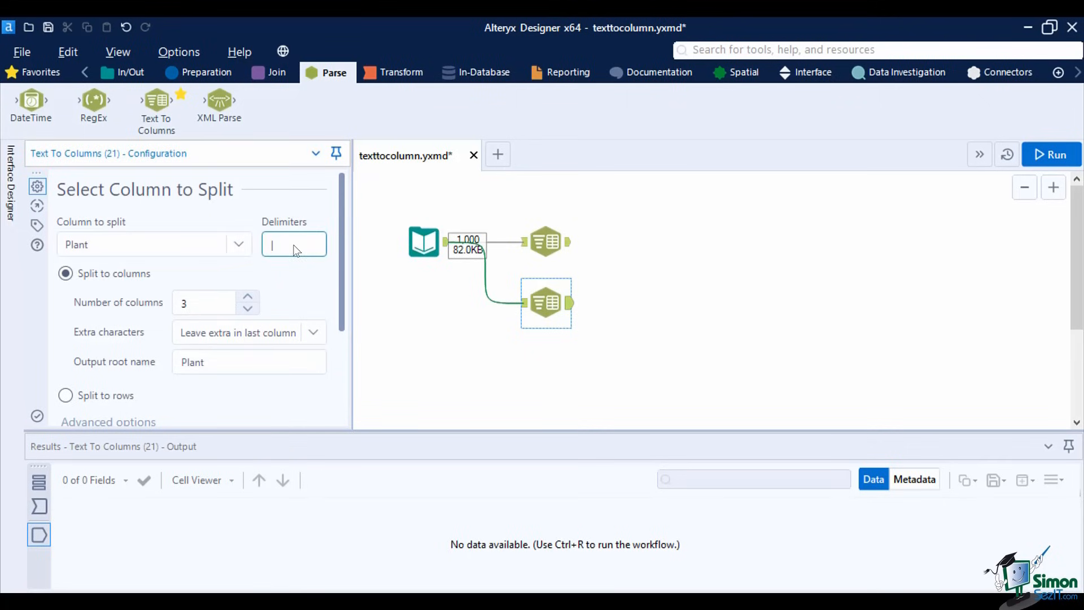
- Set the second Text To Columns tool to Split to rows with Skip empty columns enabled, and run the workflow
{"action": "left_click", "coordinate": [129, 396]}
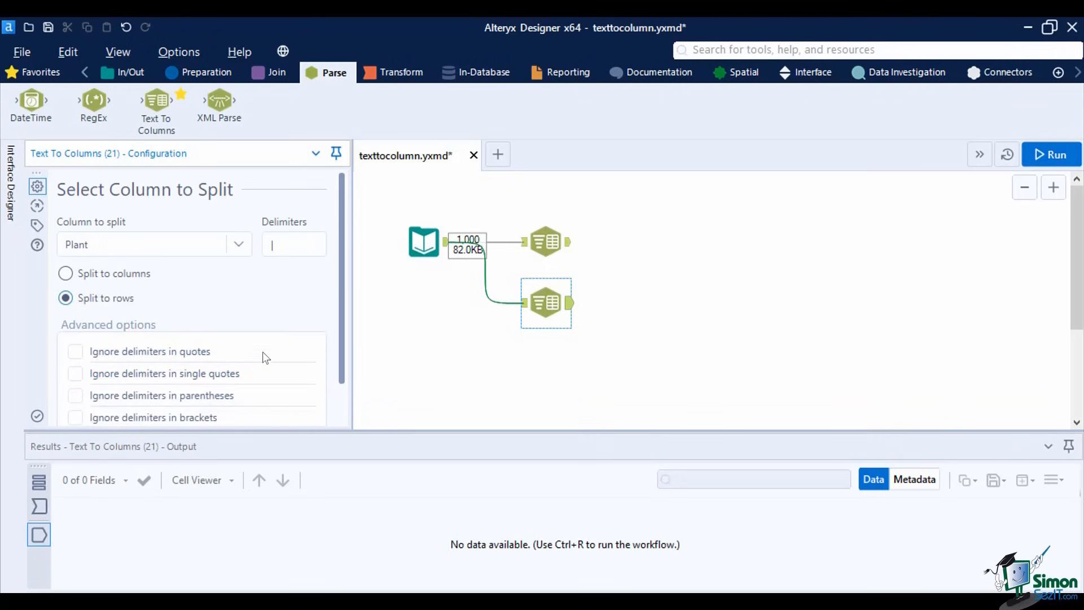
{"action": "scroll", "coordinate": [341, 327], "scroll_direction": "down", "scroll_amount": 2}
{"action": "left_click", "coordinate": [174, 394]}
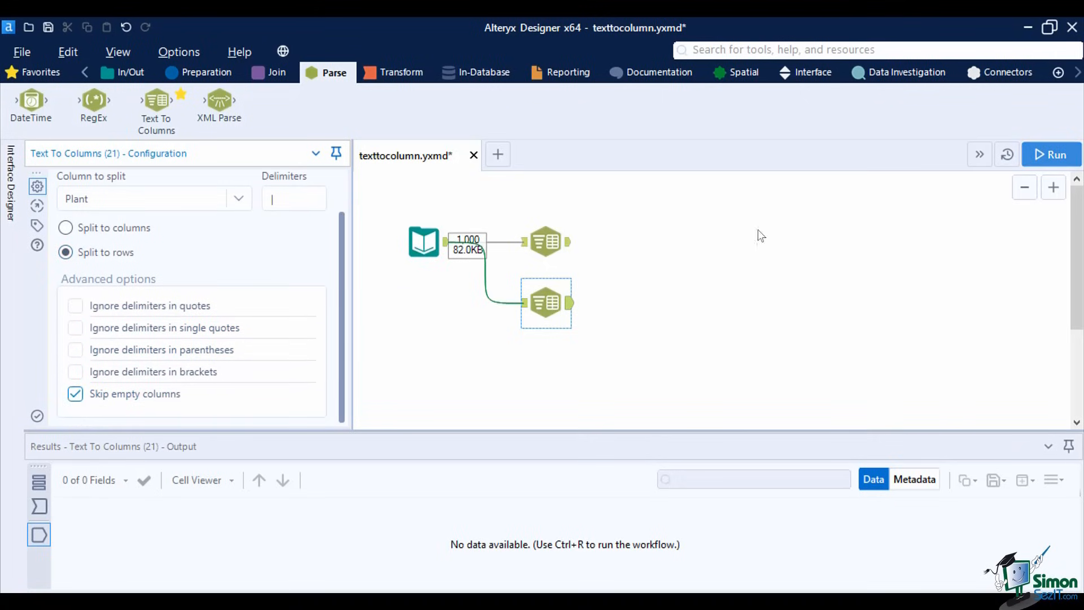
{"action": "left_click", "coordinate": [1033, 155]}
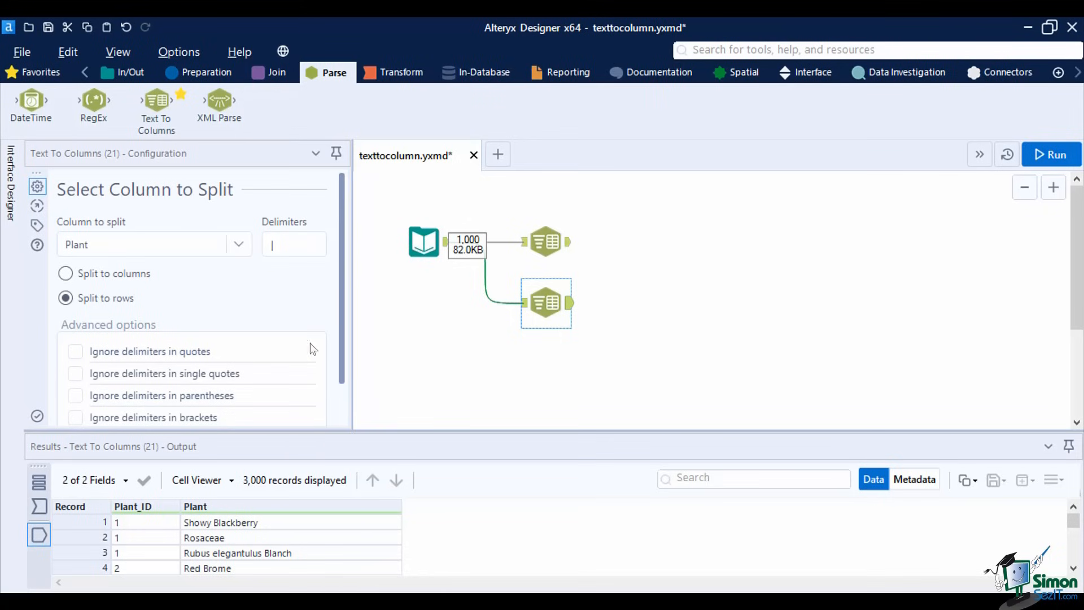
- Connect a Summarize tool after the second Text To Columns tool, grouping by Plant_ID
{"action": "left_click", "coordinate": [382, 74]}
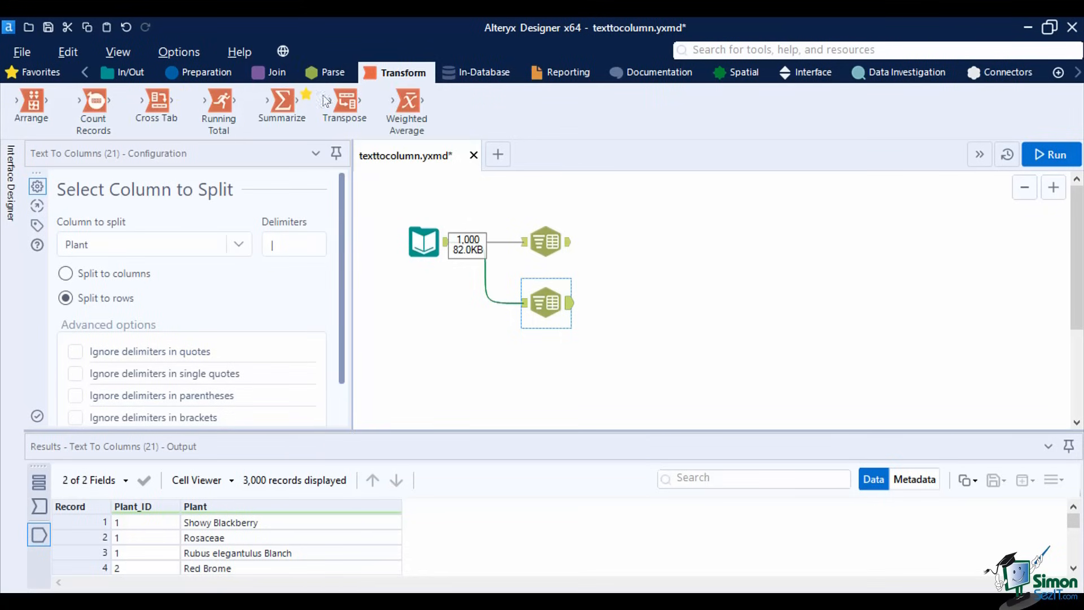
{"action": "left_click_drag", "start_coordinate": [282, 102], "coordinate": [637, 303]}
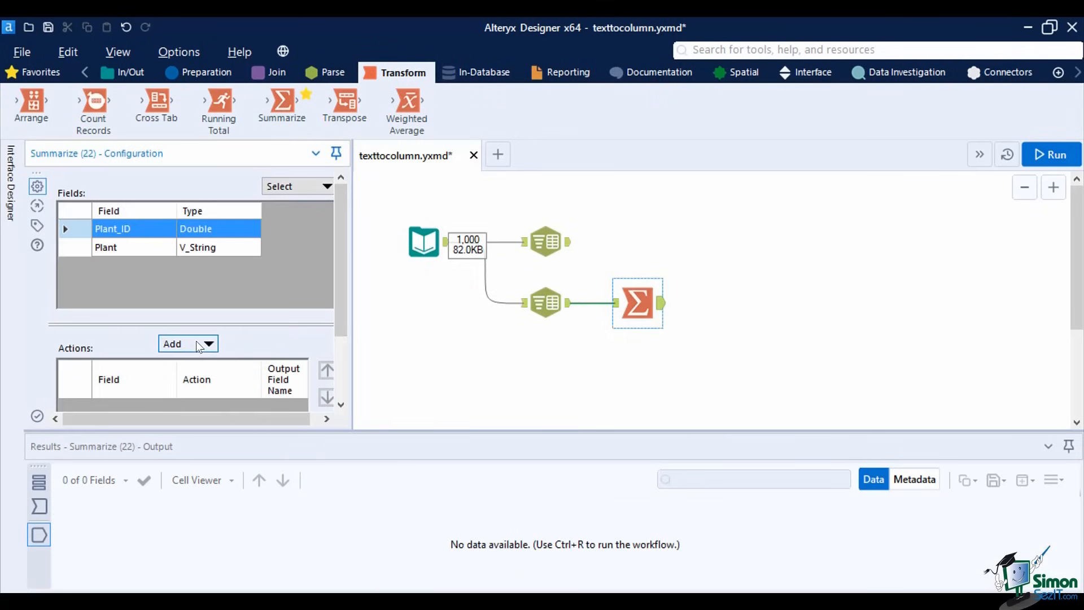
{"action": "left_click", "coordinate": [196, 341]}
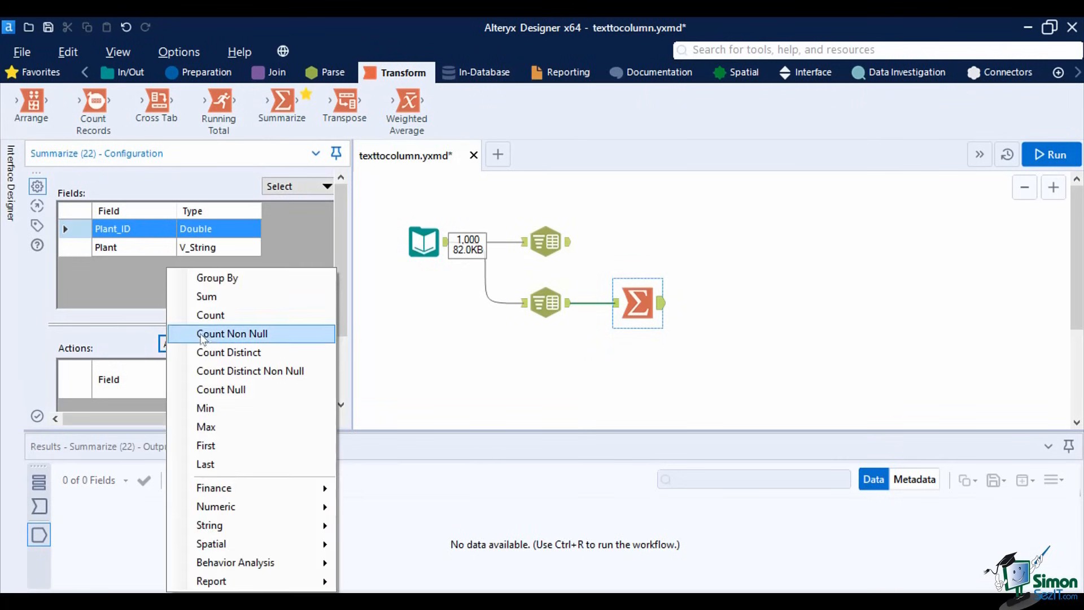
{"action": "left_click", "coordinate": [233, 276]}
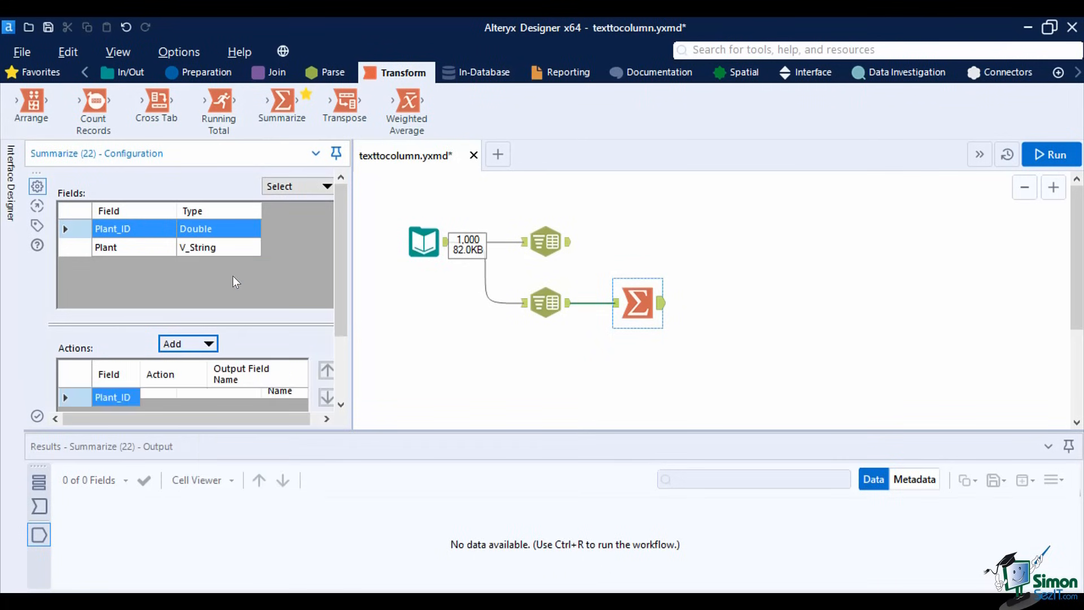
- Add a Count action on the Plant field in the Summarize tool, run the workflow and show the Summarize output
{"action": "left_click", "coordinate": [132, 247]}
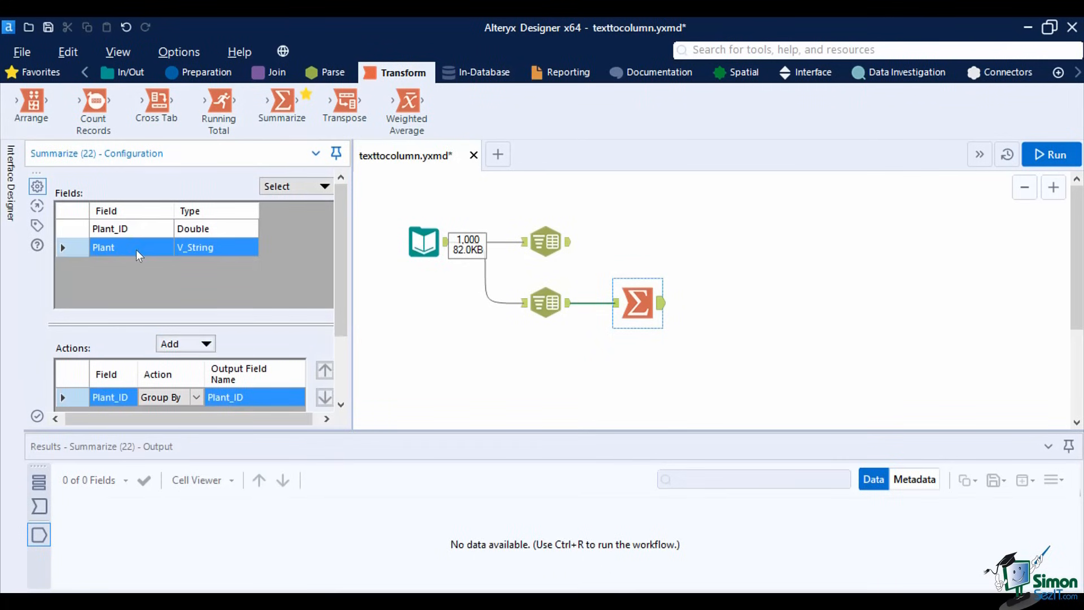
{"action": "left_click", "coordinate": [204, 347]}
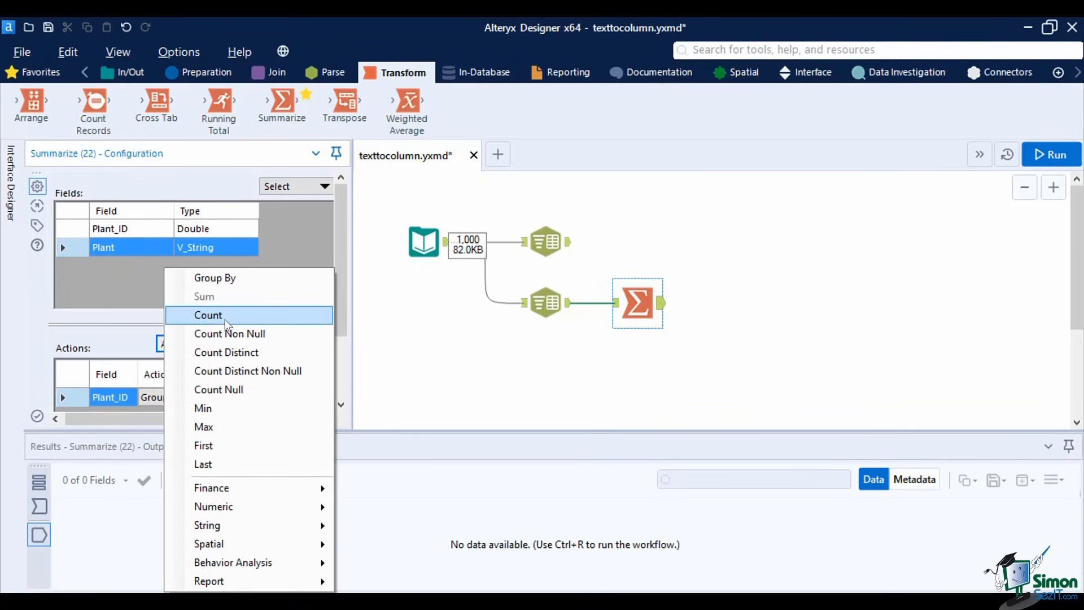
{"action": "left_click", "coordinate": [226, 319]}
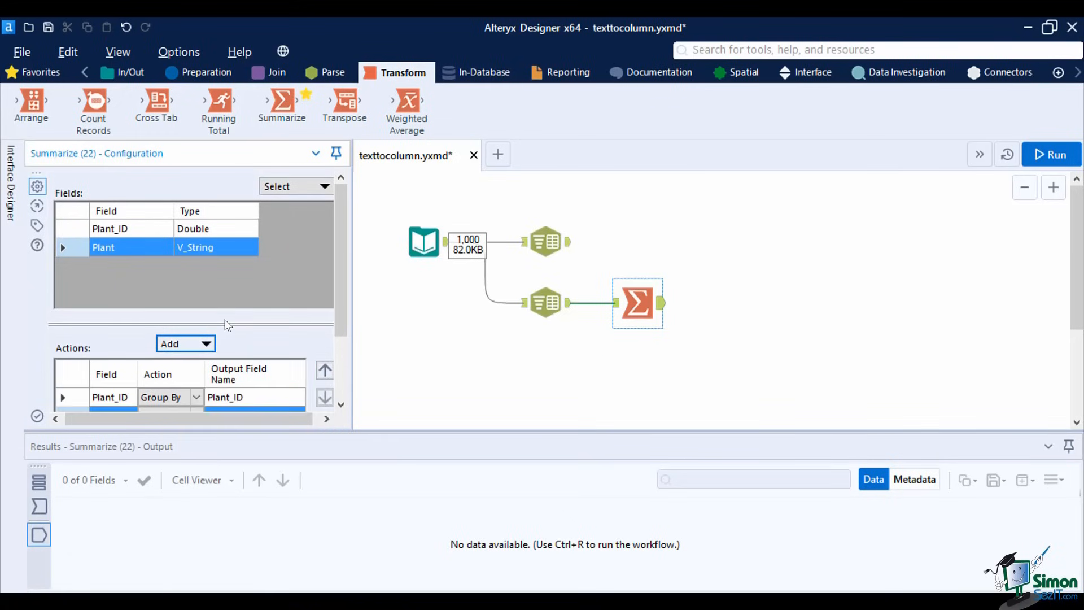
{"action": "left_click", "coordinate": [1039, 154]}
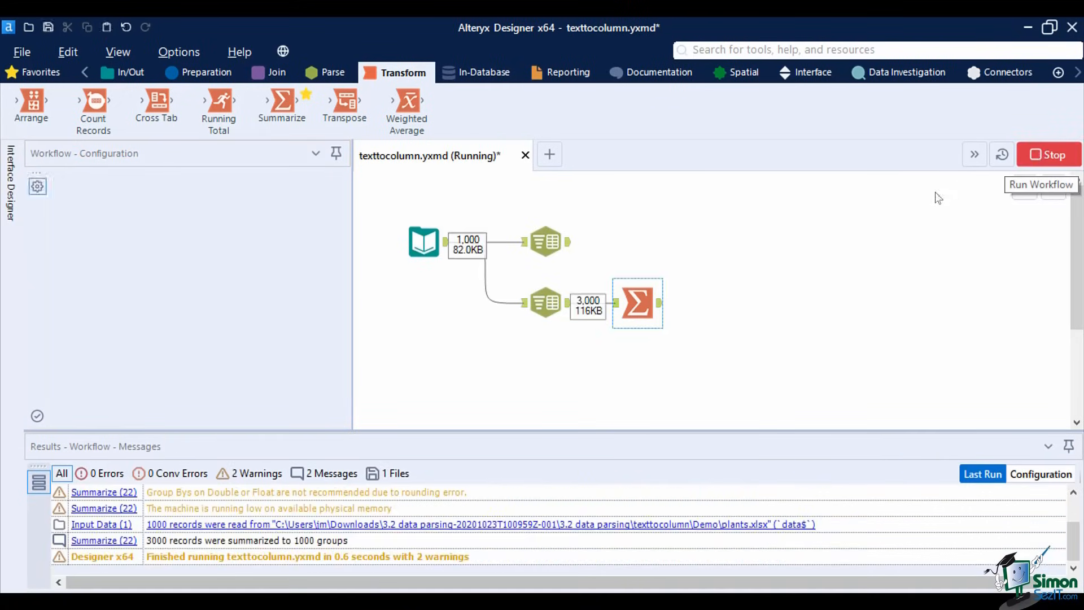
{"action": "left_click", "coordinate": [633, 325]}
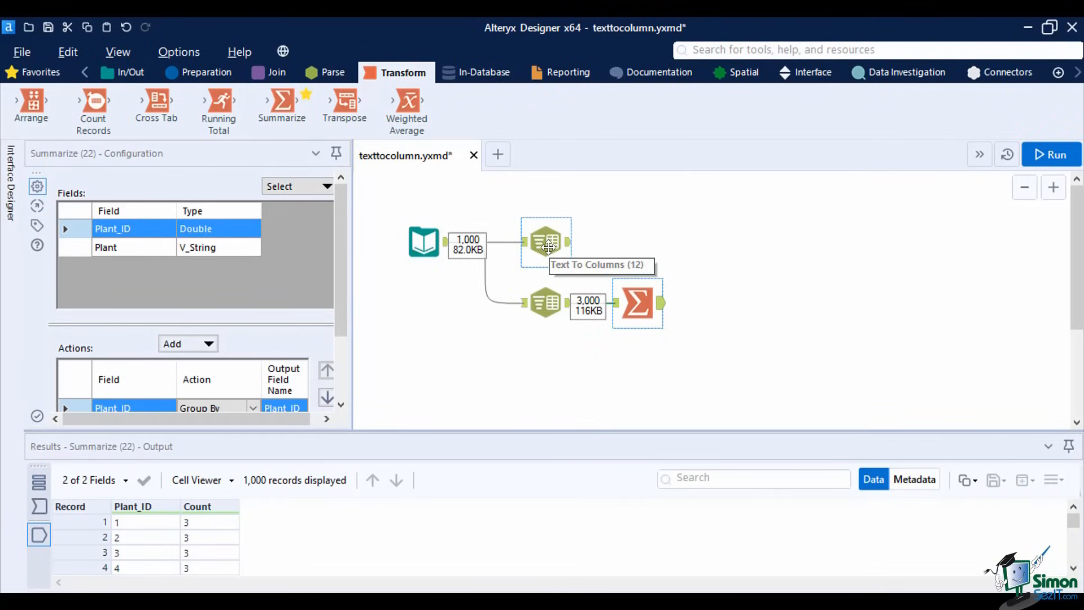
- Connect a Select tool after the first Text To Columns tool, followed by a Dynamic Rename tool
{"action": "left_click", "coordinate": [548, 247]}
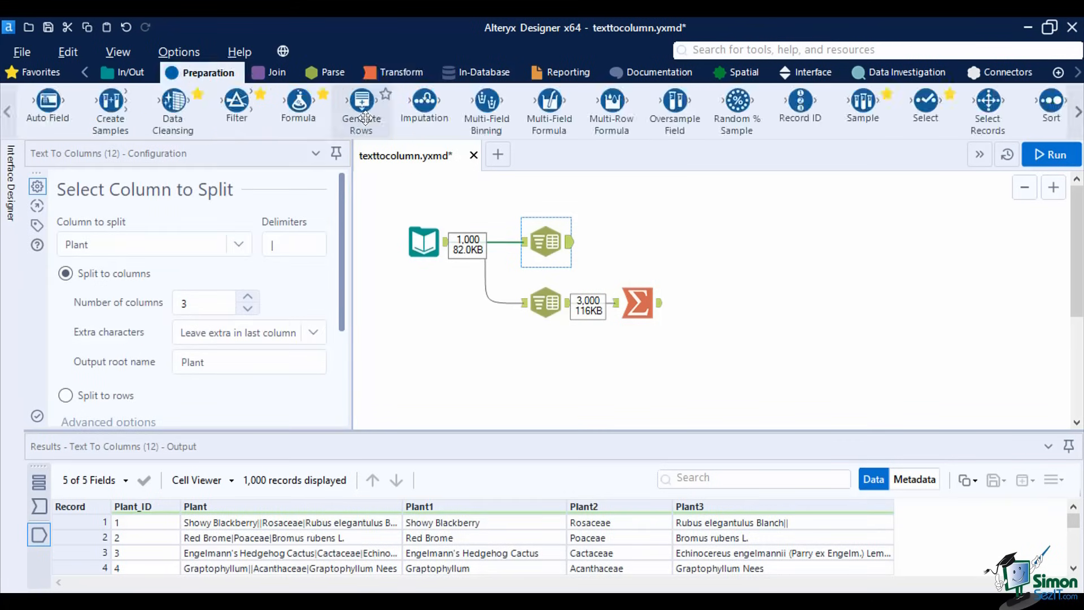
{"action": "left_click_drag", "start_coordinate": [926, 102], "coordinate": [638, 237]}
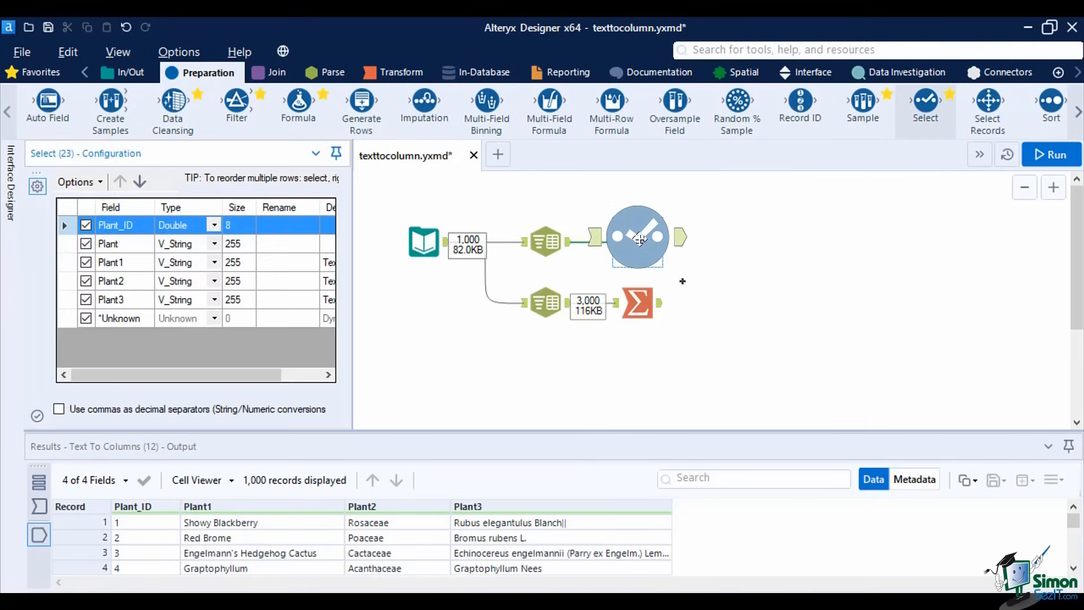
{"action": "left_click", "coordinate": [732, 48]}
{"action": "type", "text": "dyna"}
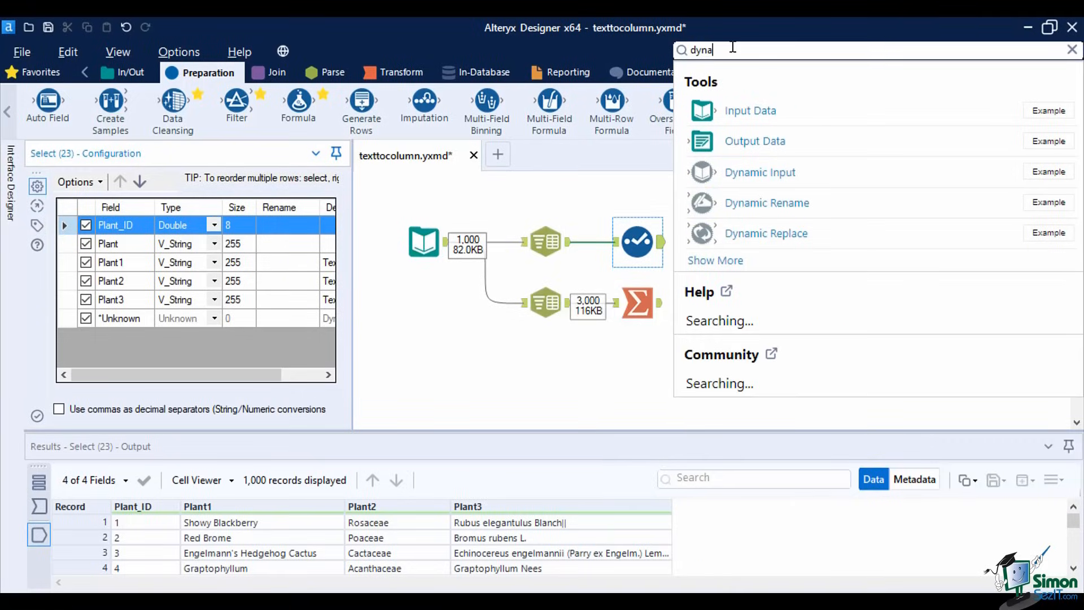
{"action": "left_click_drag", "start_coordinate": [779, 232], "coordinate": [739, 250]}
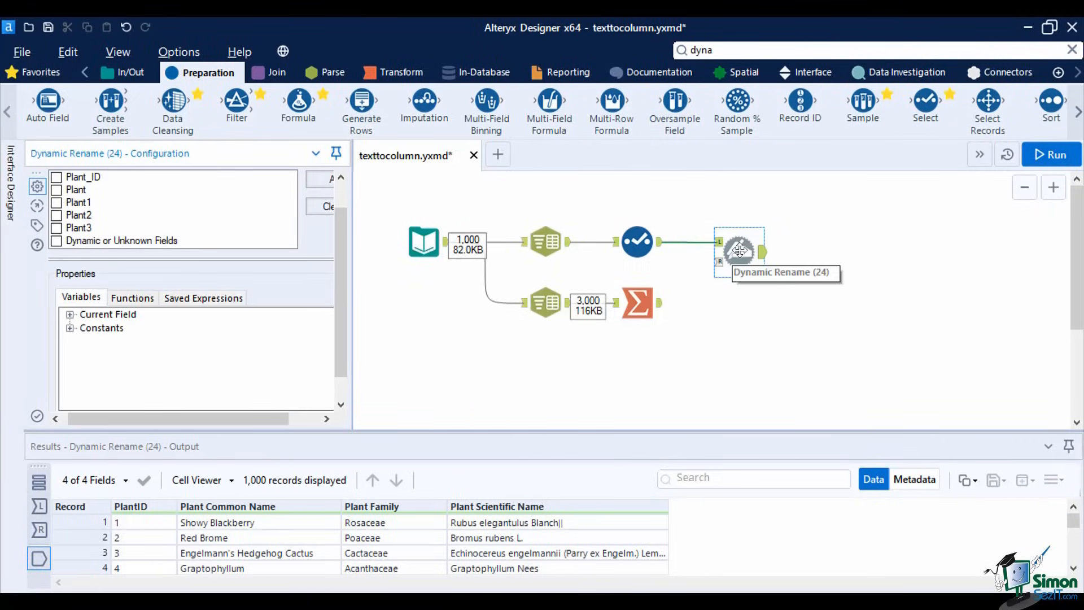
- Paste the copied plant column names and sample record as a Text Input tool, connected to the Dynamic Rename tool's R input
{"action": "left_click", "coordinate": [739, 318]}
{"action": "key", "text": "ctrl+v"}
{"action": "left_click_drag", "start_coordinate": [744, 323], "coordinate": [721, 278]}
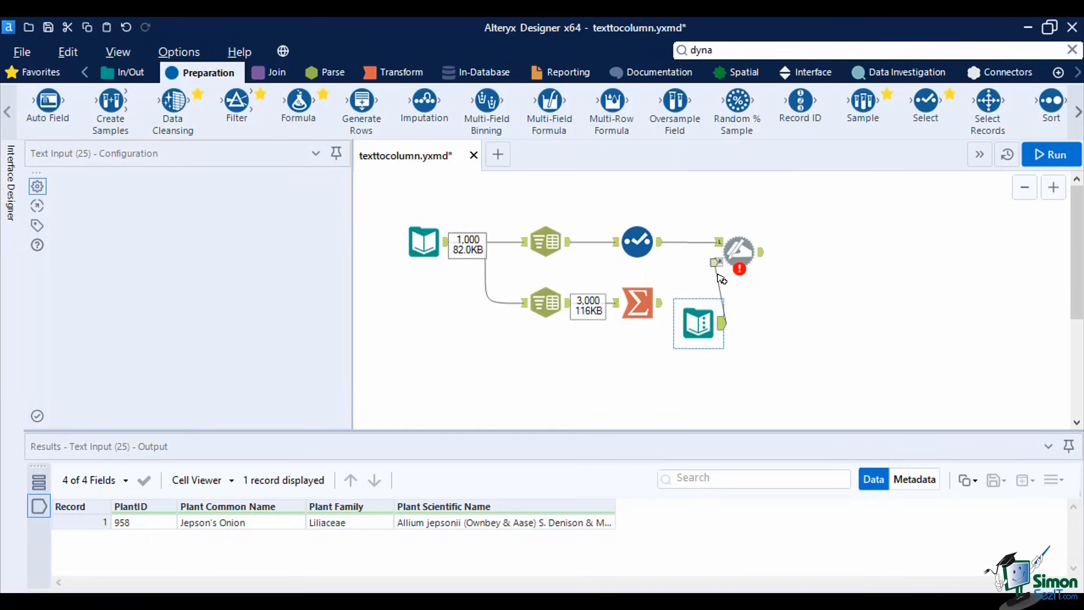
{"action": "key", "text": "ctrl+r"}
- Exclude the original Plant field in the Select tool, and check the column names in the Text Input tool
{"action": "left_click", "coordinate": [642, 256]}
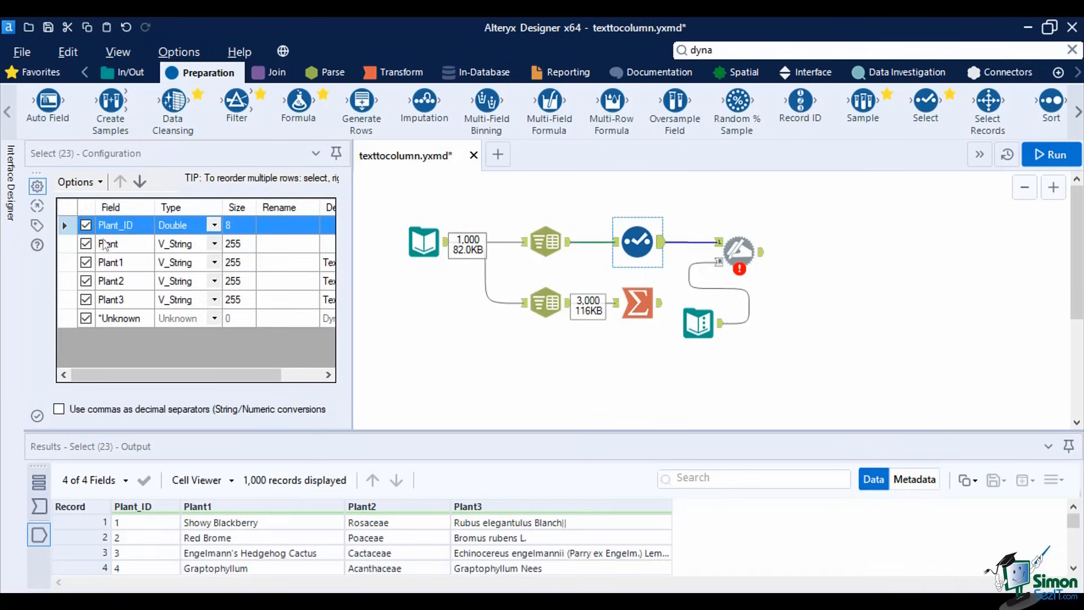
{"action": "left_click", "coordinate": [86, 243]}
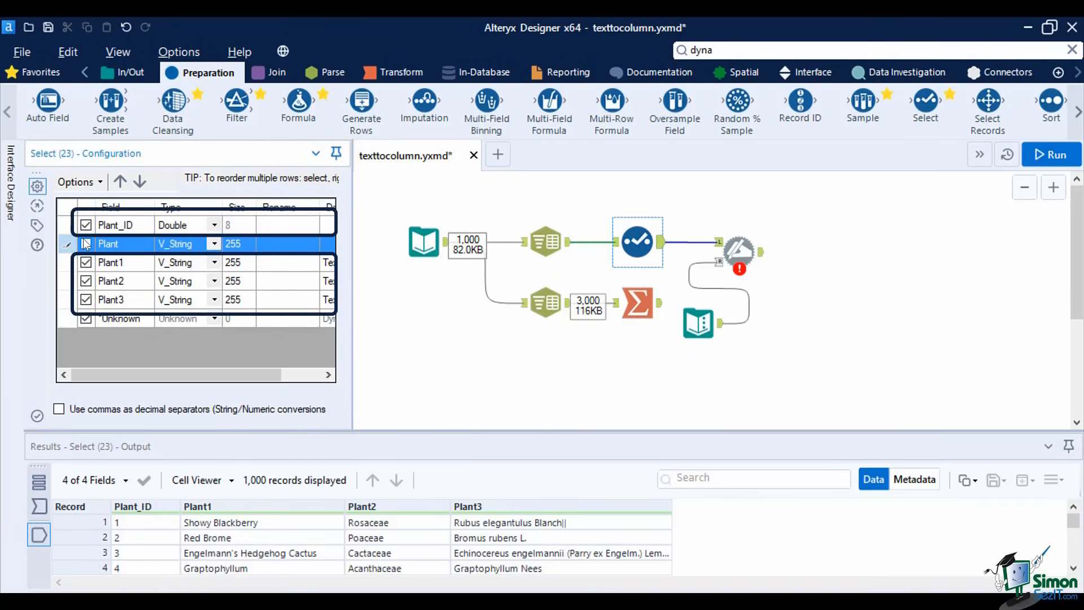
{"action": "left_click", "coordinate": [695, 316]}
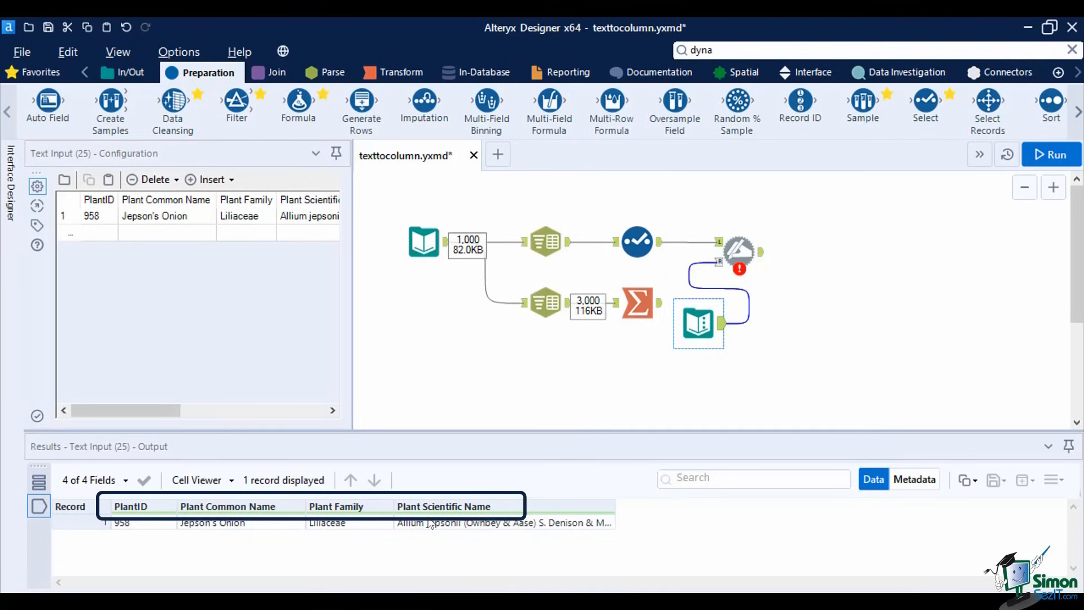
- Set the Dynamic Rename tool's rename mode to Take Field Names from Right Input Metadata
{"action": "left_click", "coordinate": [743, 246]}
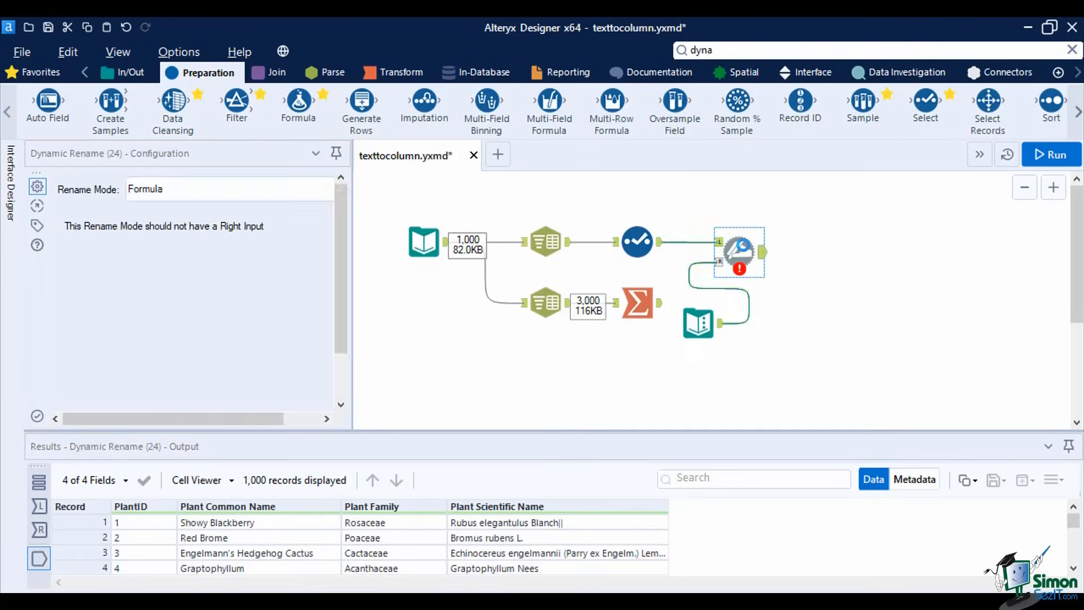
{"action": "left_click", "coordinate": [250, 195]}
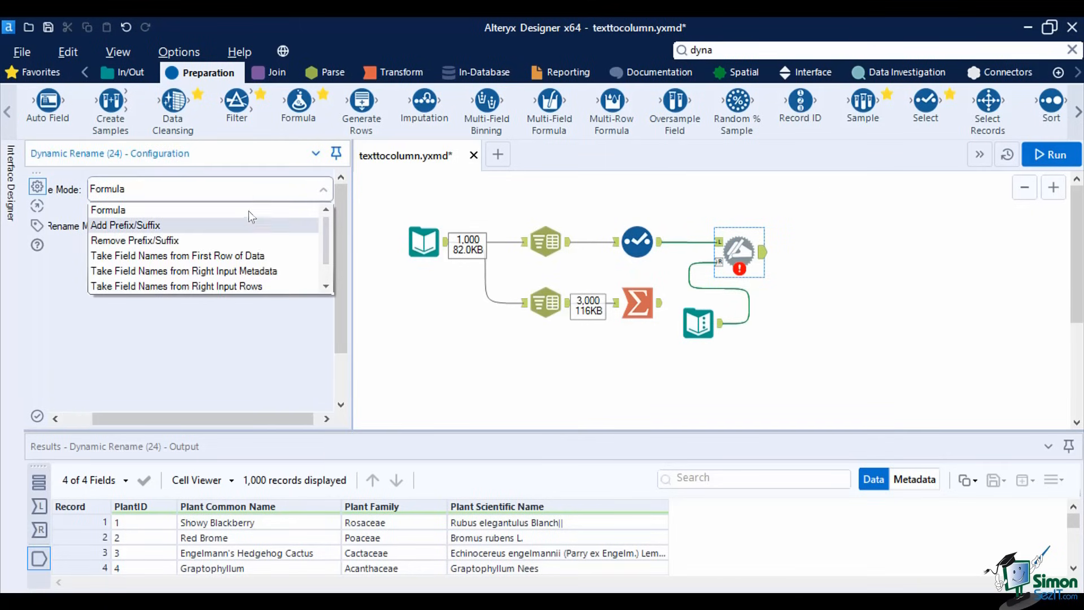
{"action": "left_click", "coordinate": [261, 272]}
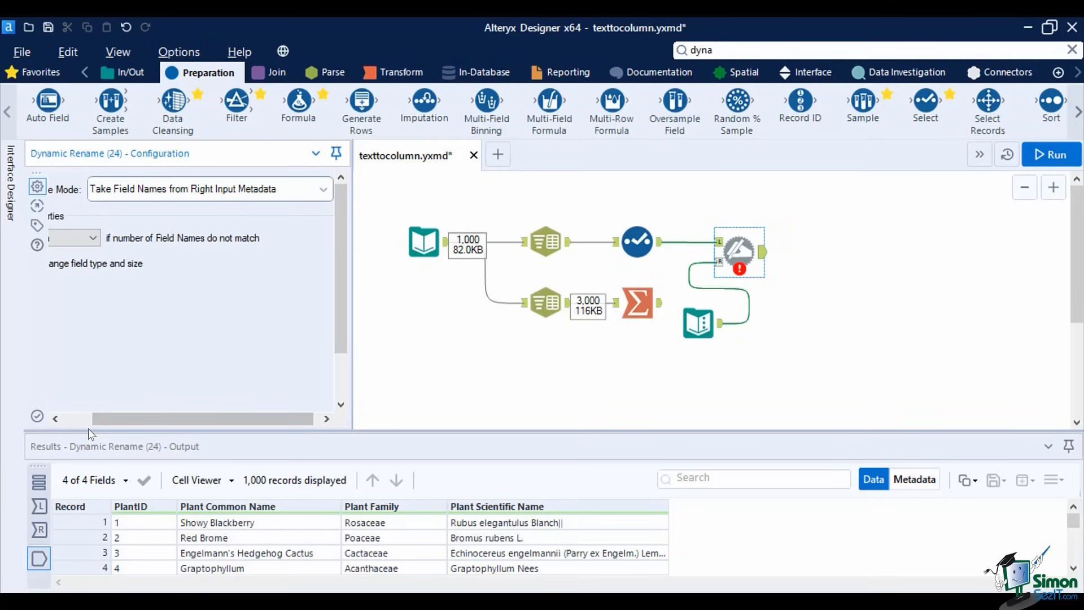
{"action": "left_click", "coordinate": [126, 192]}
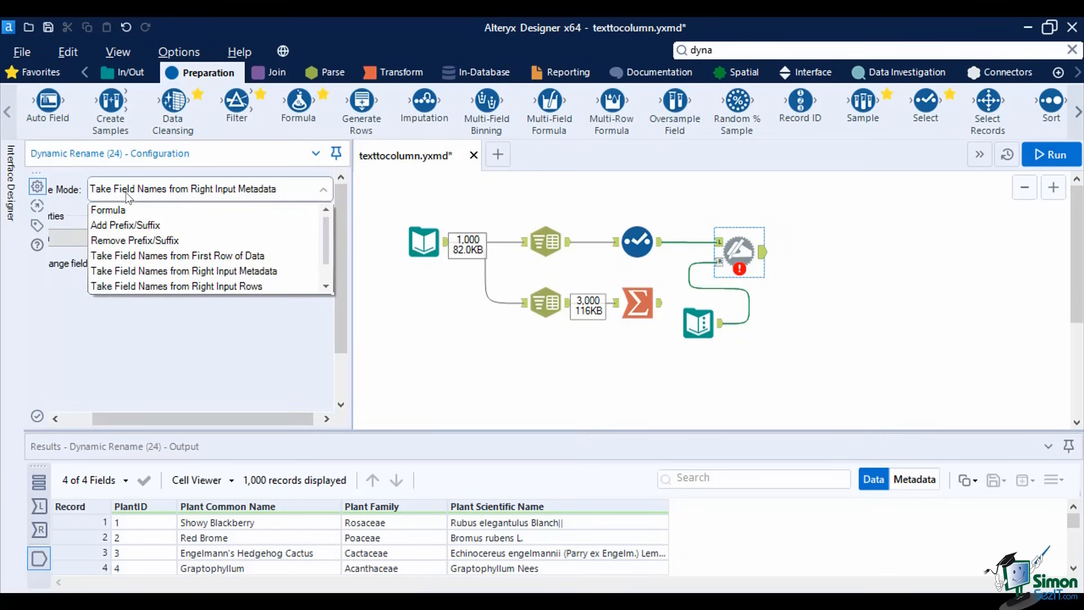
{"action": "left_click", "coordinate": [127, 193]}
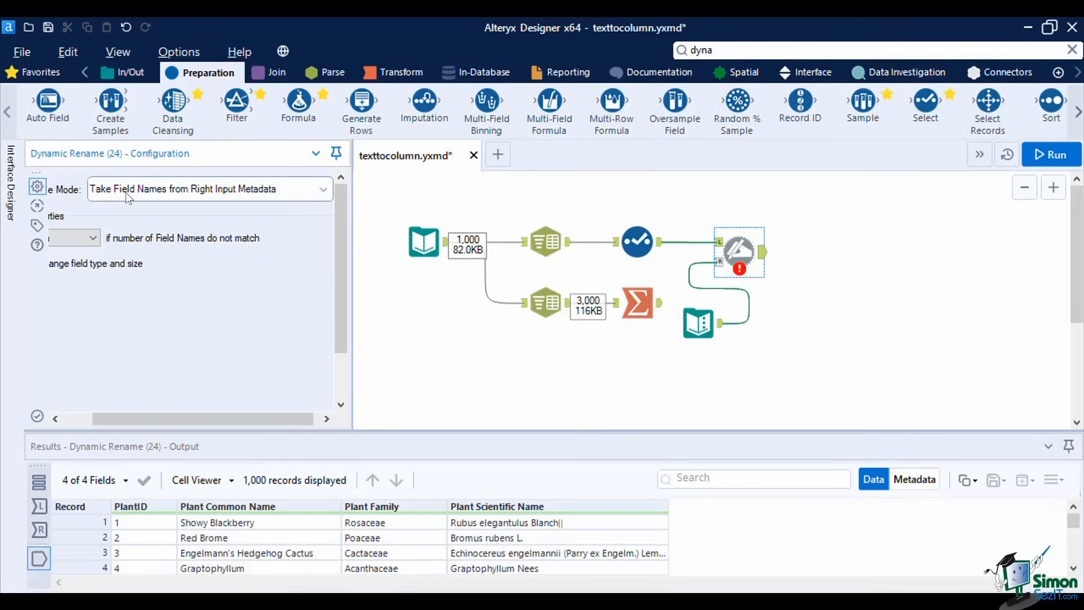
{"action": "left_click", "coordinate": [71, 419]}
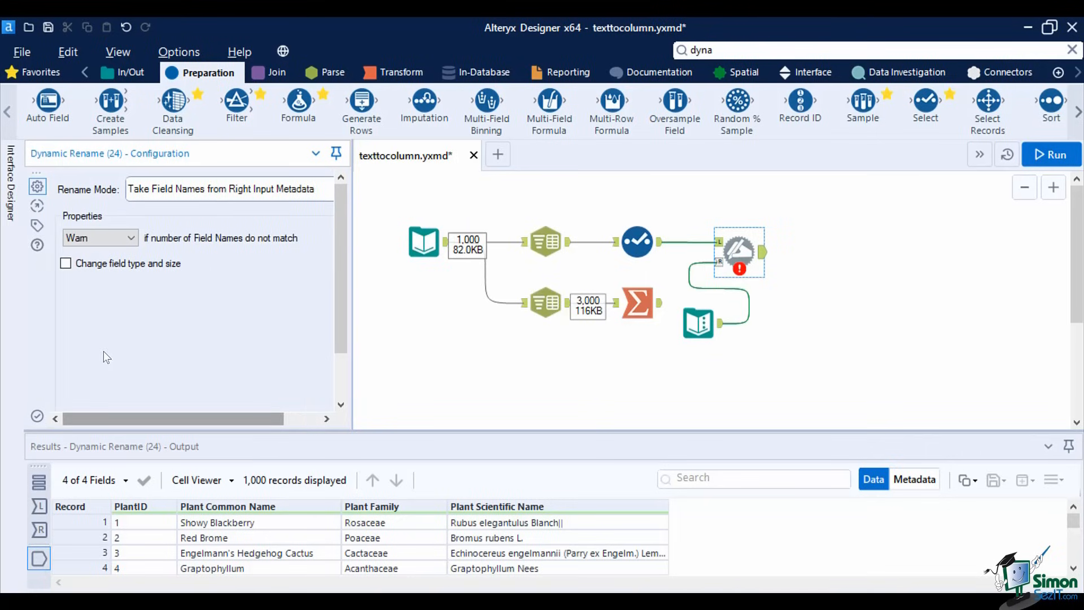
- Keep Warn for mismatched numbers of field names, run the workflow and show the Dynamic Rename output
{"action": "left_click", "coordinate": [109, 237]}
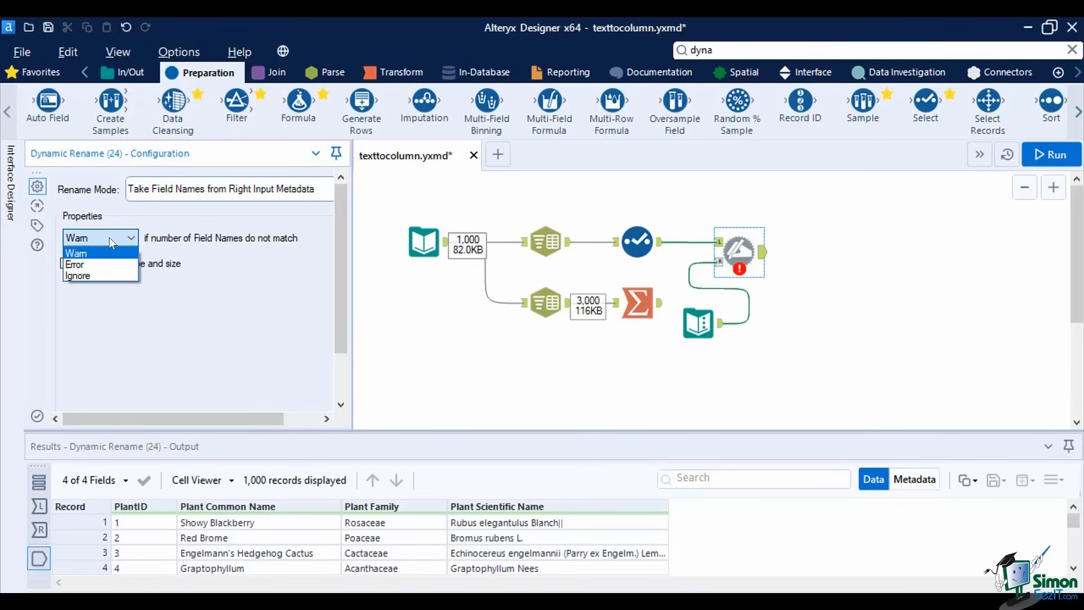
{"action": "left_click", "coordinate": [109, 237]}
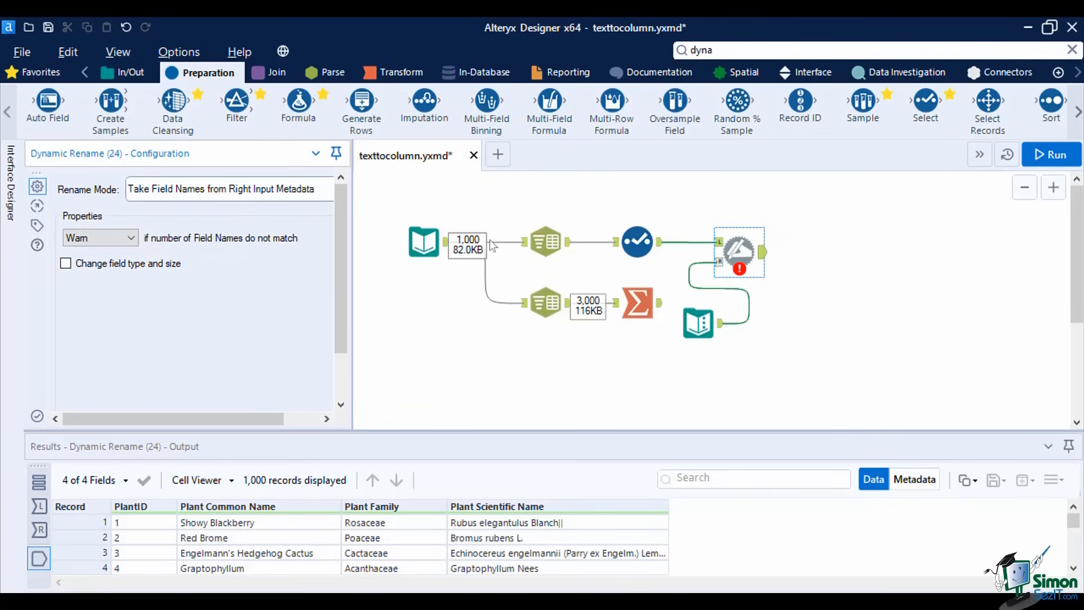
{"action": "left_click", "coordinate": [1043, 154]}
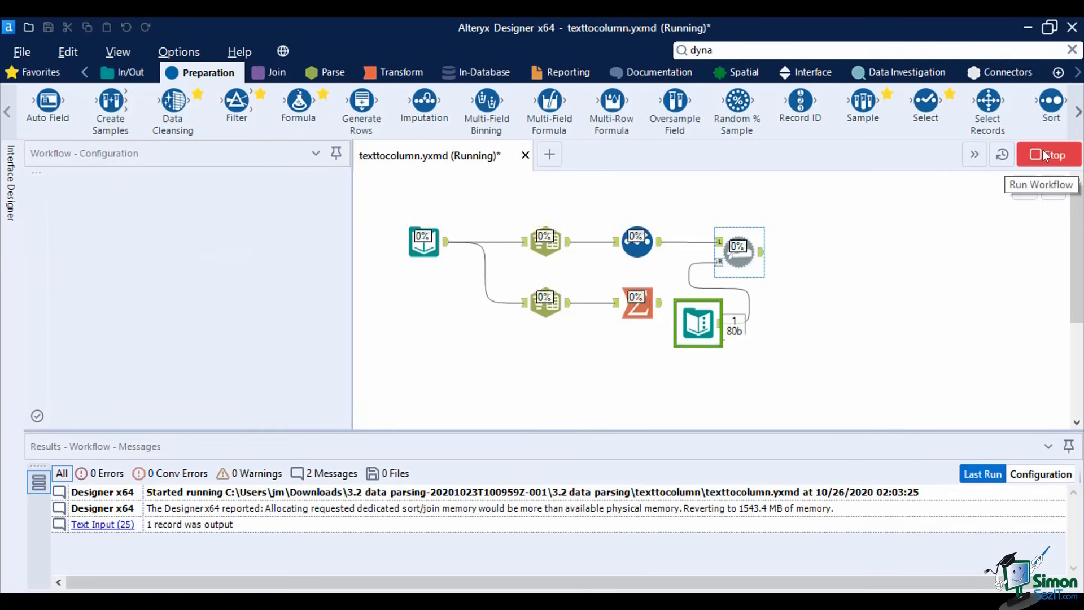
{"action": "left_click", "coordinate": [764, 259]}
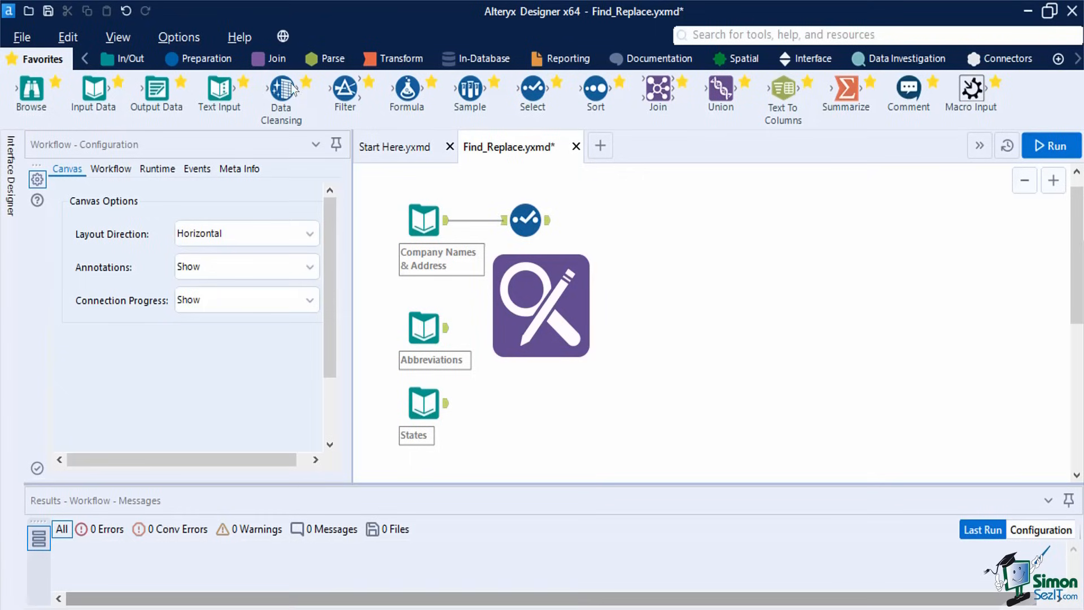
- Add a Find Replace tool, connecting the Select tool to its F input and the Abbreviations input to its R input
{"action": "left_click", "coordinate": [263, 60]}
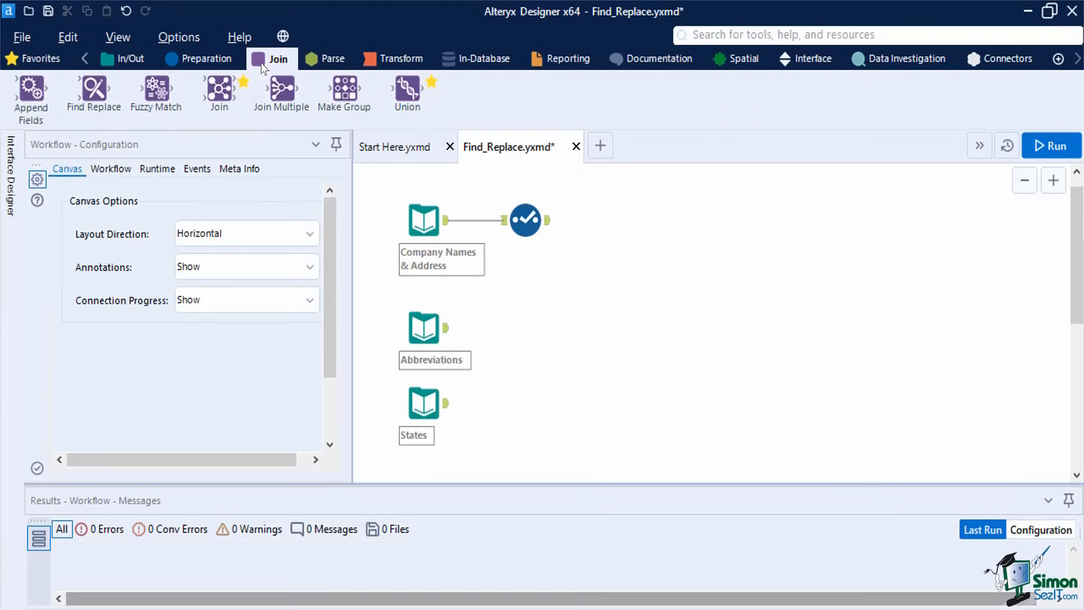
{"action": "left_click_drag", "start_coordinate": [94, 91], "coordinate": [653, 228]}
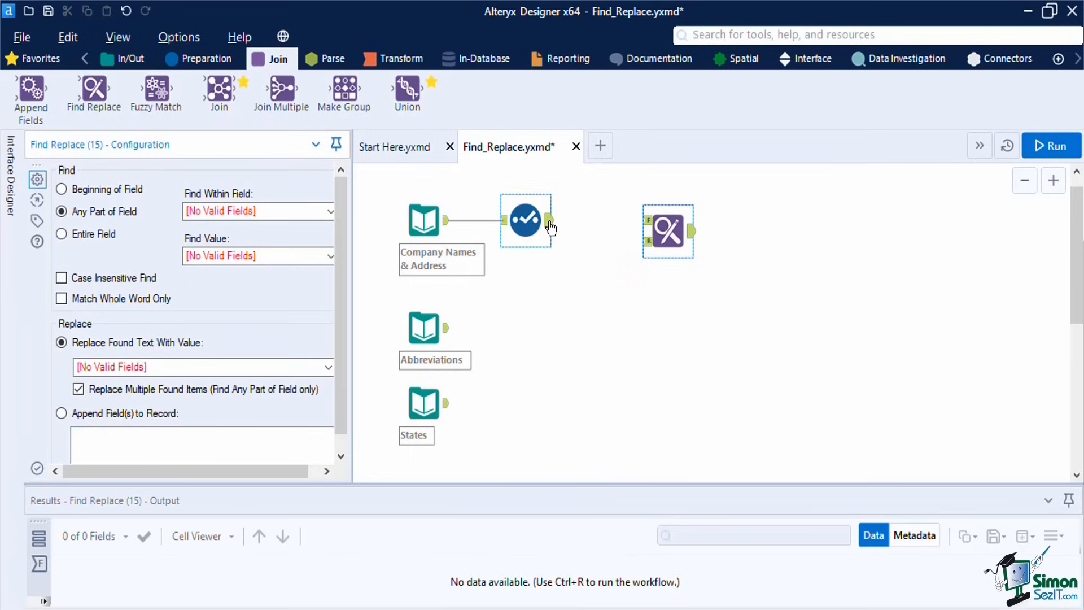
{"action": "left_click_drag", "start_coordinate": [549, 222], "coordinate": [647, 223]}
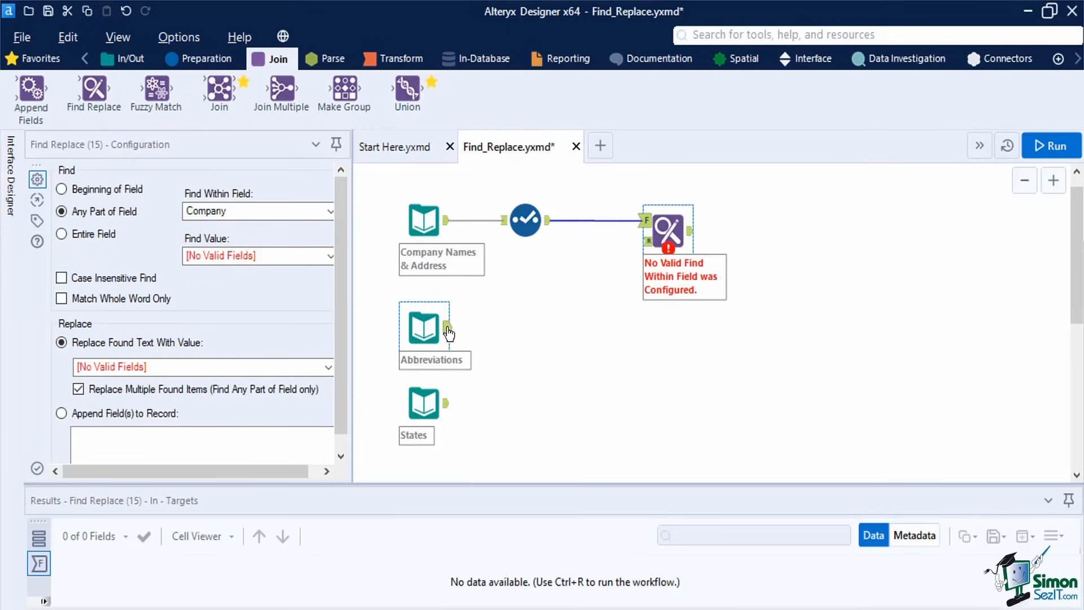
{"action": "left_click_drag", "start_coordinate": [445, 327], "coordinate": [646, 242]}
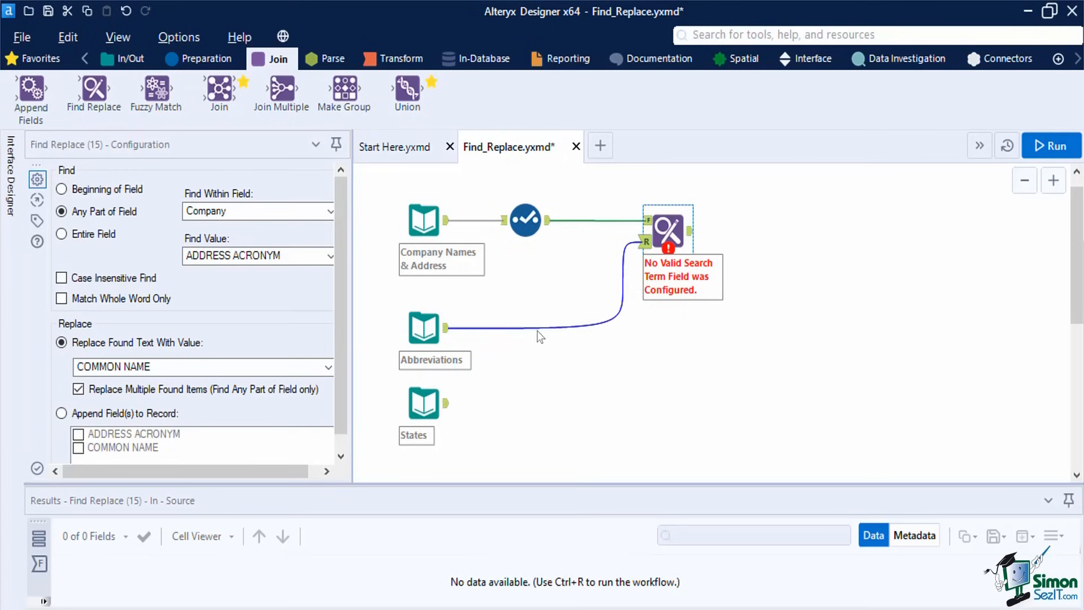
- Compare the street addresses in the Company Names & Address preview with the Abbreviations preview, locating the Parkway record
{"action": "left_click", "coordinate": [420, 334]}
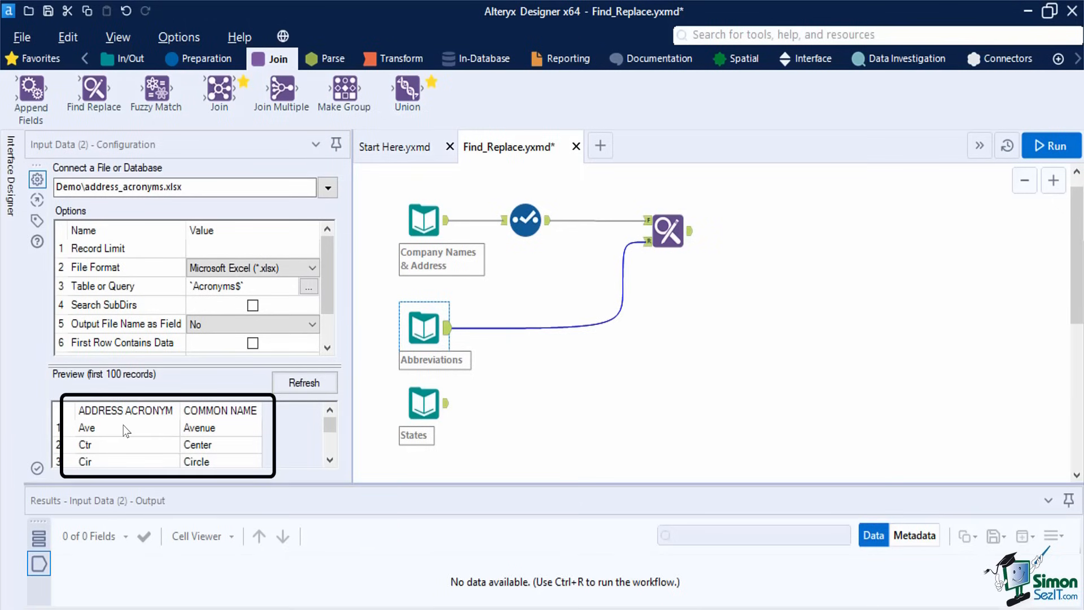
{"action": "left_click", "coordinate": [432, 236]}
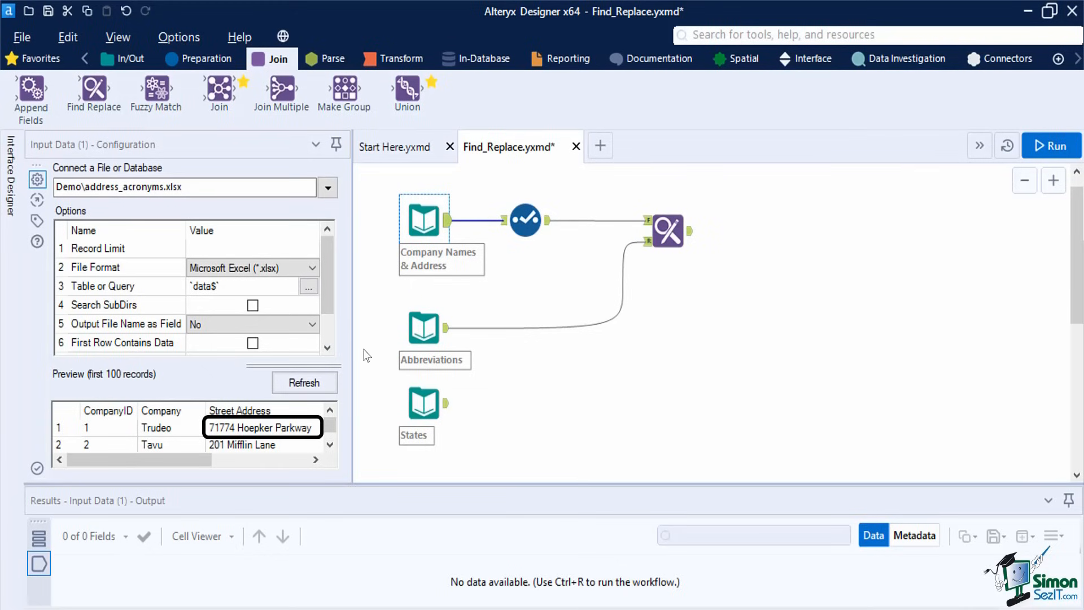
{"action": "left_click", "coordinate": [415, 335]}
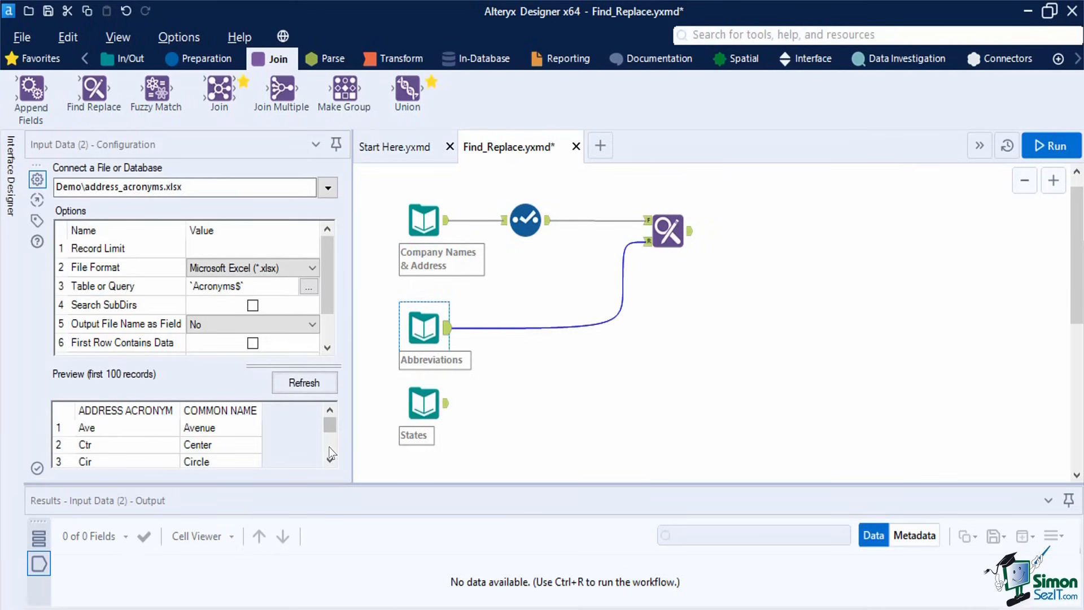
{"action": "left_click_drag", "start_coordinate": [330, 454], "coordinate": [328, 439]}
{"action": "left_click", "coordinate": [223, 446]}
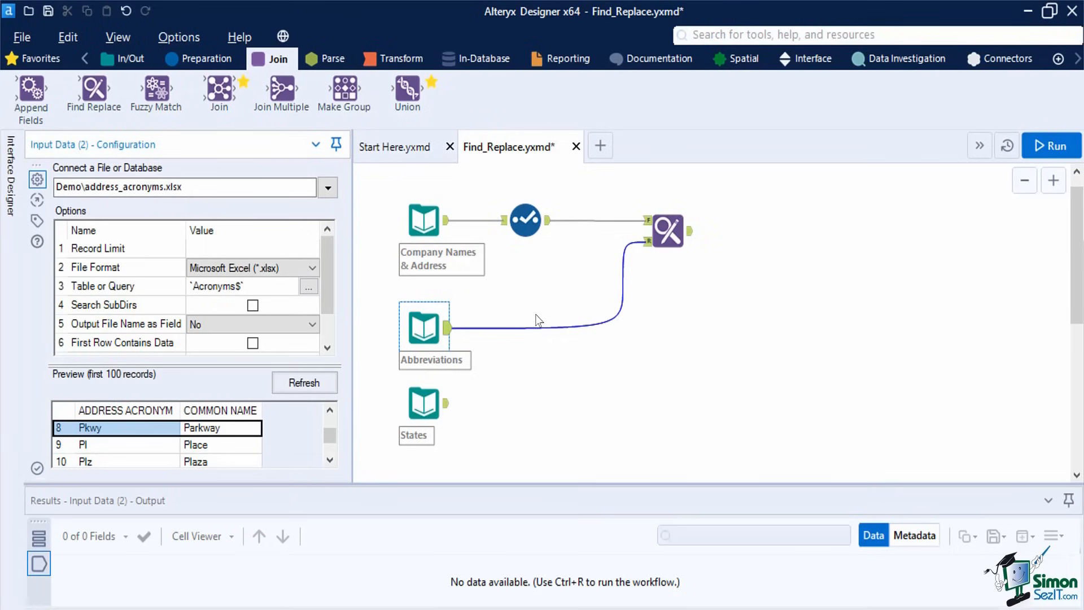
- Set the Find Replace tool to find COMMON NAME values in any part of Street Address, case-insensitively and matching whole words only
{"action": "left_click", "coordinate": [673, 236]}
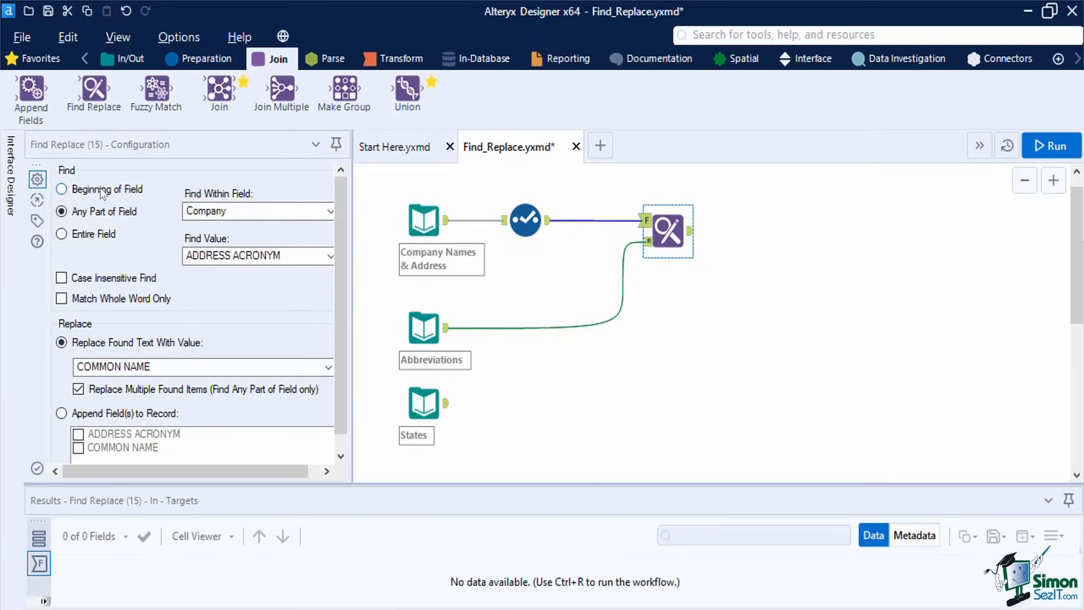
{"action": "left_click", "coordinate": [100, 186]}
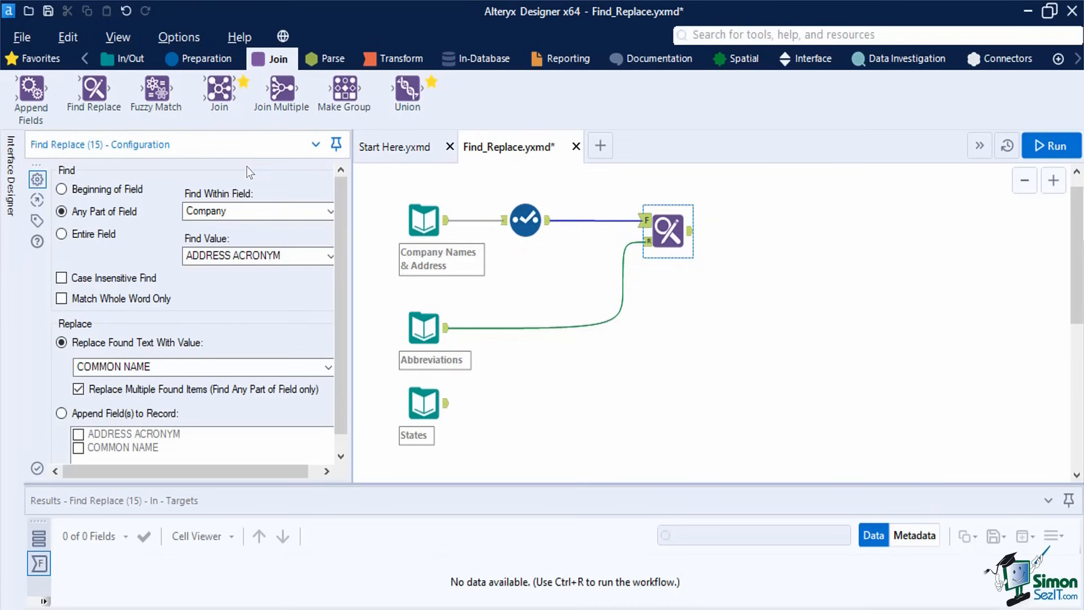
{"action": "left_click", "coordinate": [327, 211]}
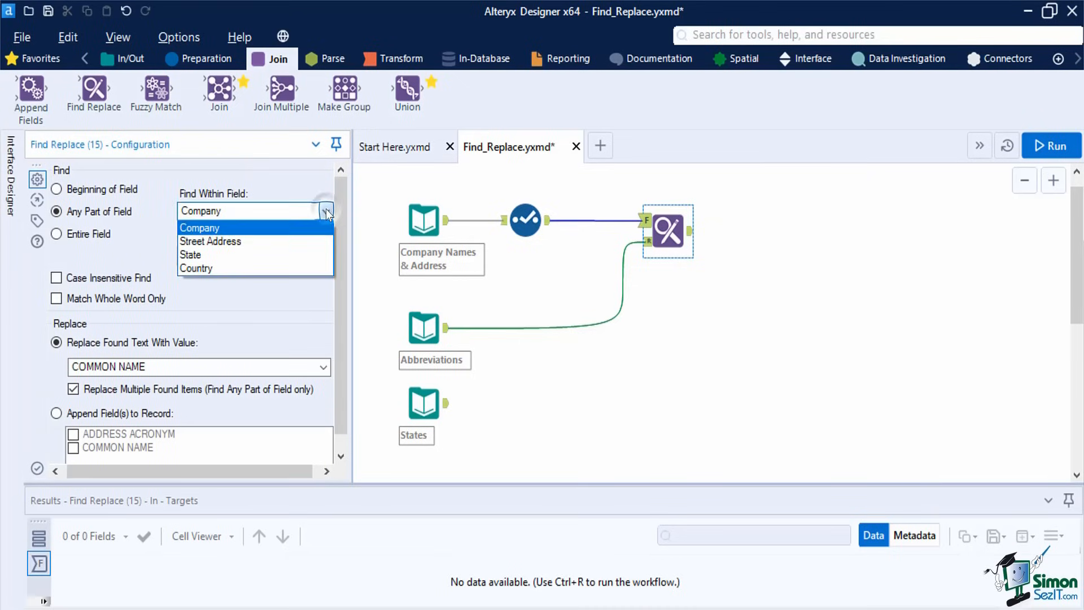
{"action": "left_click", "coordinate": [301, 241]}
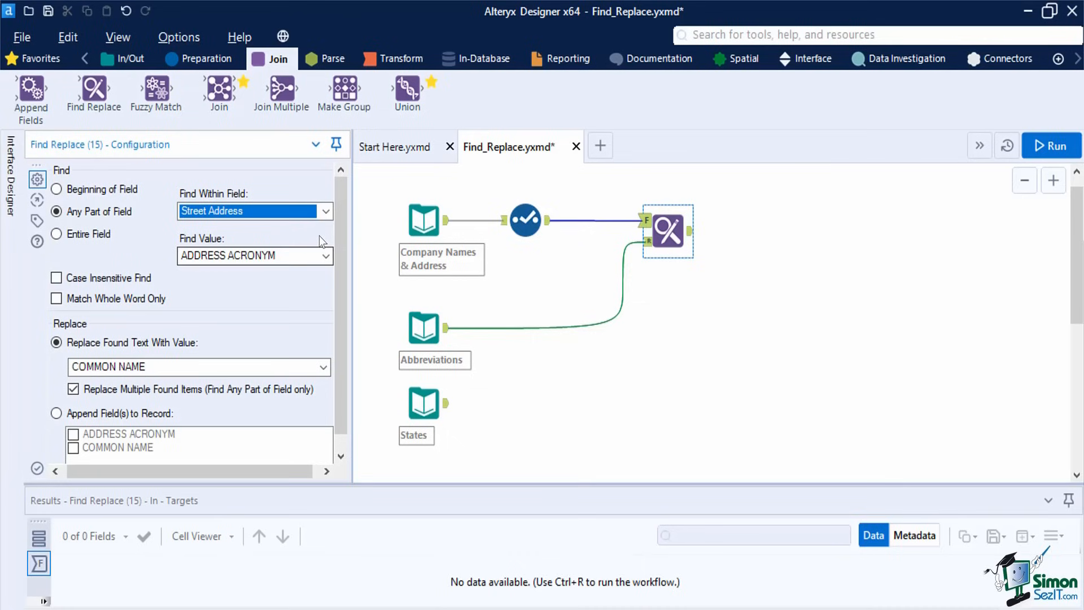
{"action": "left_click", "coordinate": [325, 255]}
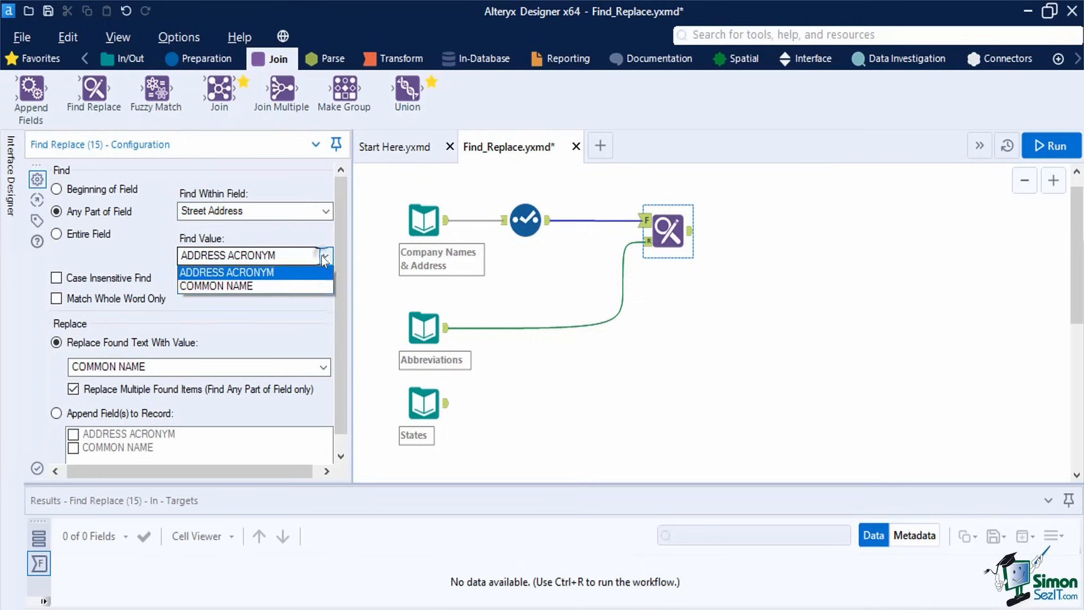
{"action": "left_click", "coordinate": [286, 283]}
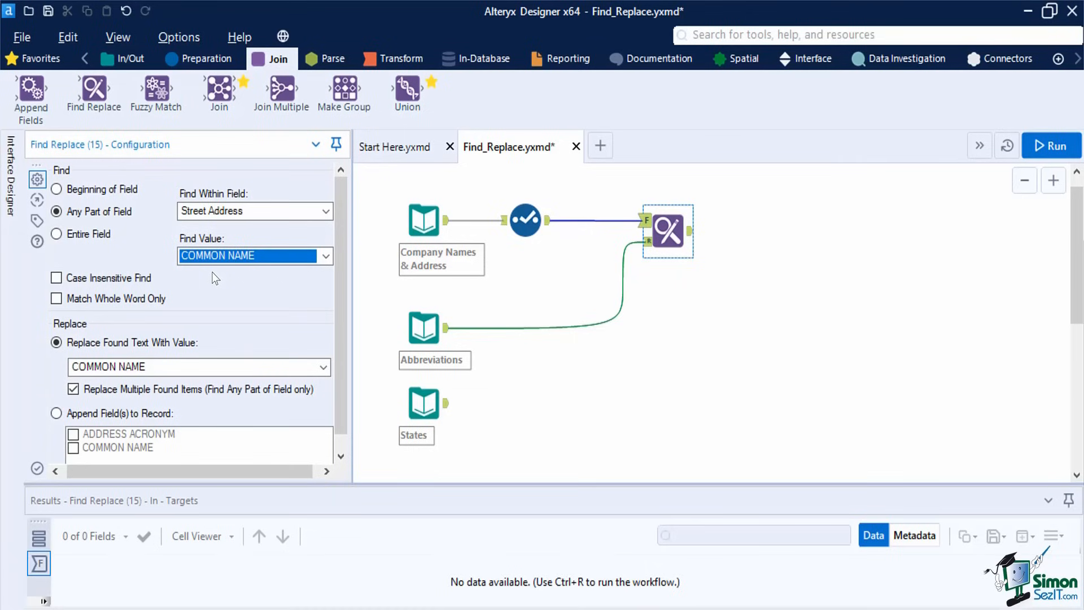
{"action": "left_click", "coordinate": [56, 277]}
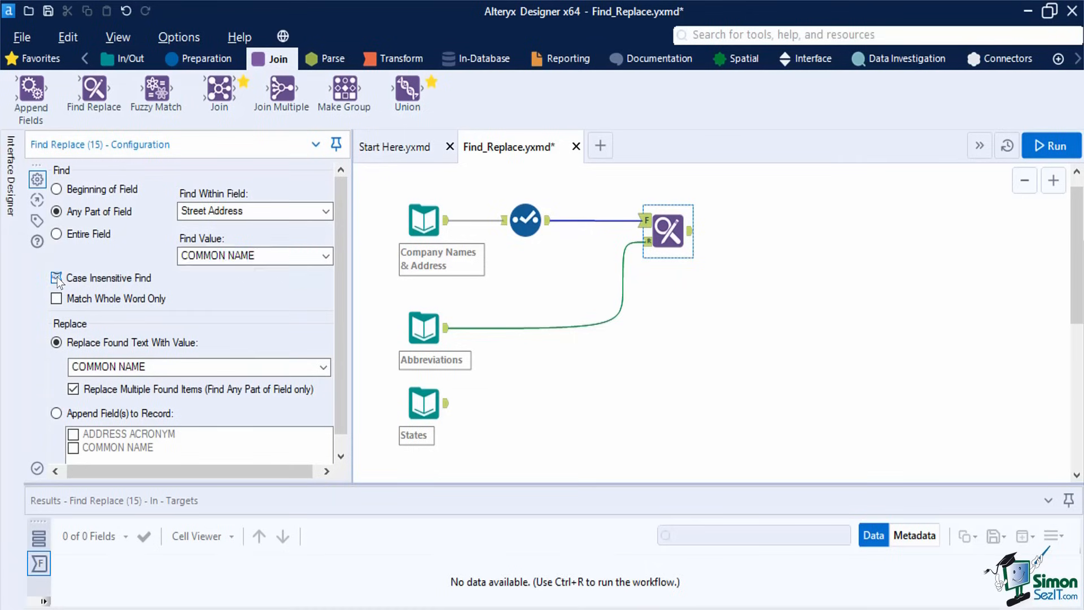
{"action": "left_click", "coordinate": [56, 299]}
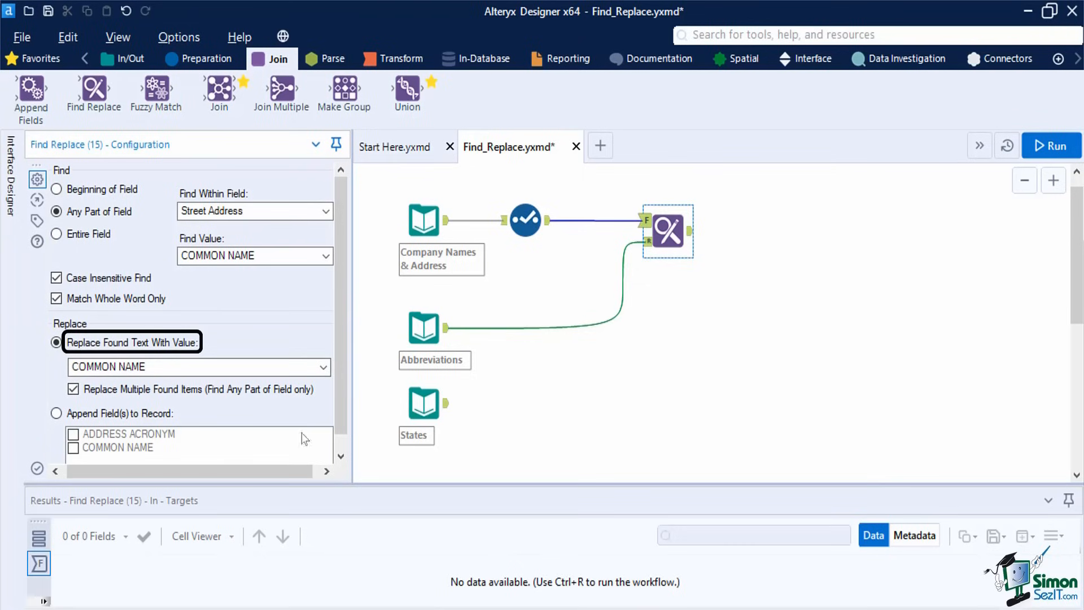
- Set the found text to be replaced with the ADDRESS ACRONYM value, and run the workflow to show the output in an enlarged results area
{"action": "left_click", "coordinate": [340, 455]}
{"action": "left_click", "coordinate": [340, 455]}
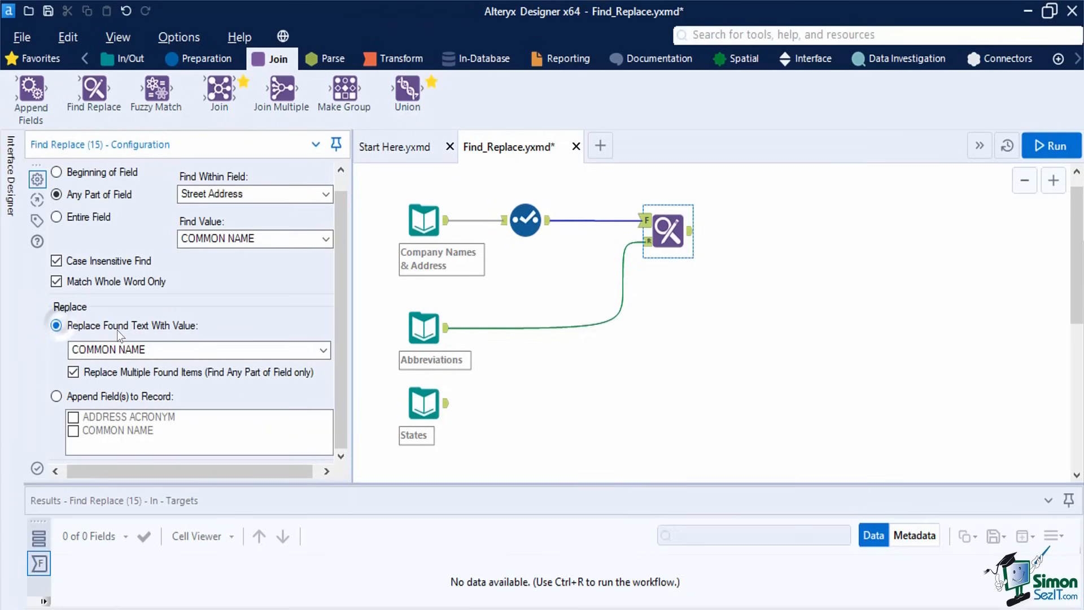
{"action": "left_click", "coordinate": [320, 353]}
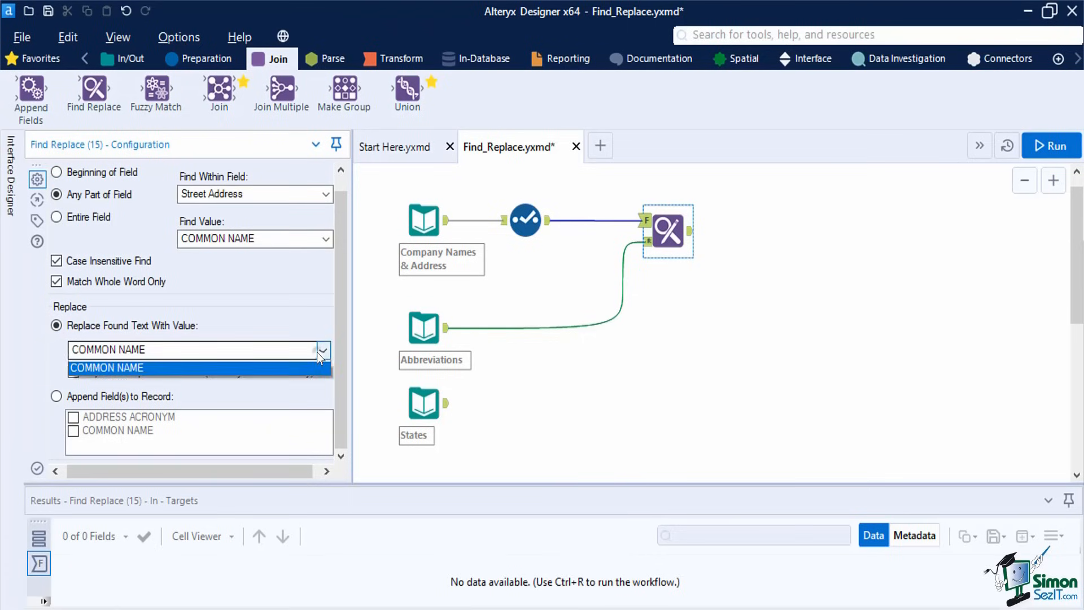
{"action": "left_click", "coordinate": [300, 366]}
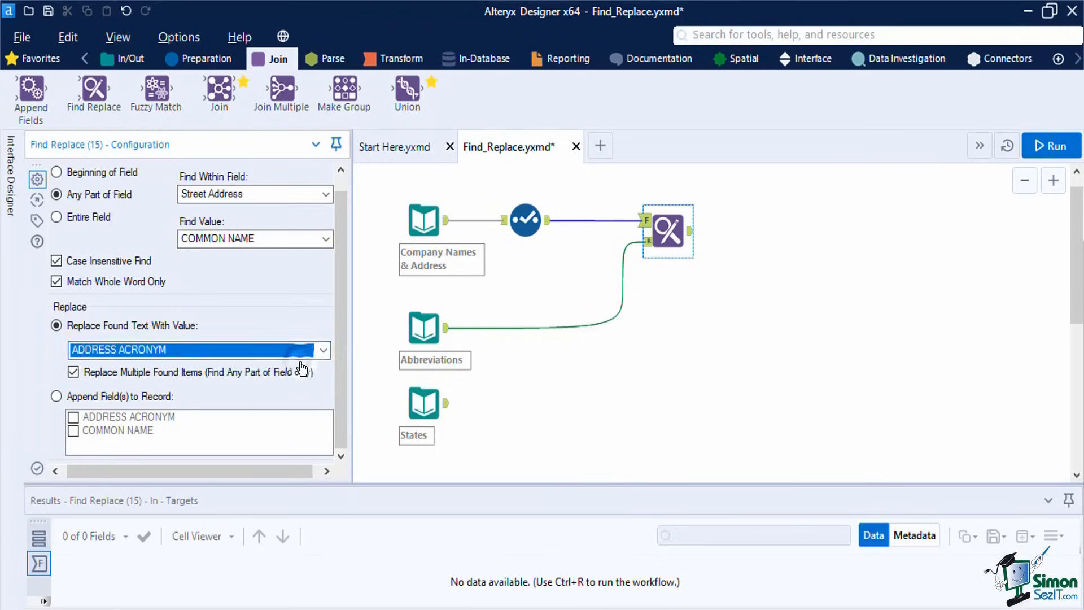
{"action": "left_click", "coordinate": [1049, 144]}
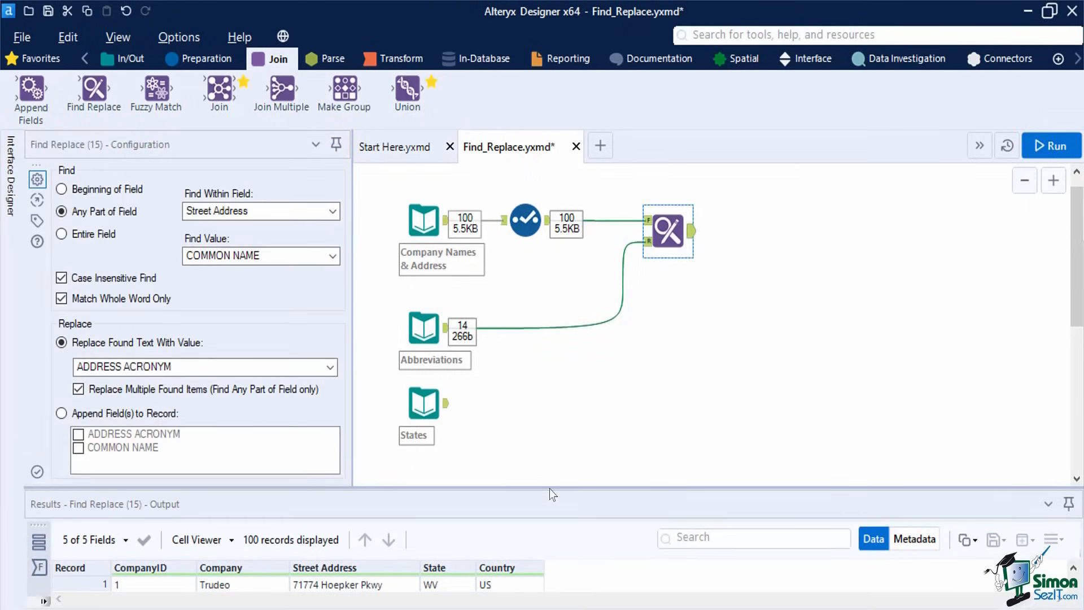
{"action": "left_click_drag", "start_coordinate": [550, 489], "coordinate": [553, 407]}
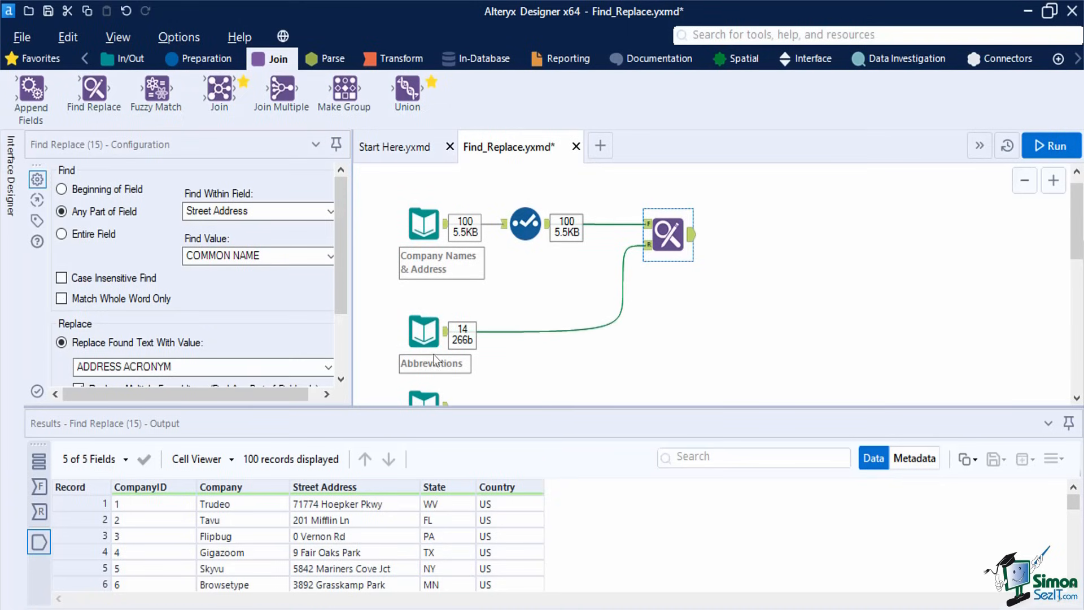
- Switch the Find Replace tool to append the ADDRESS ACRONYM and COMMON NAME fields to each record, and run the workflow to show its output
{"action": "left_click", "coordinate": [344, 359]}
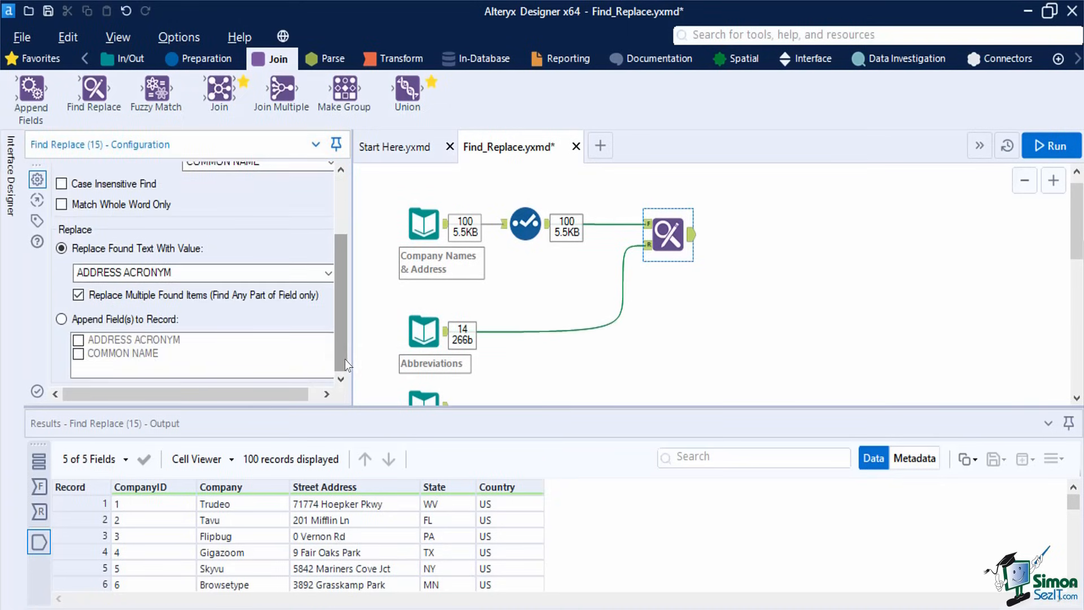
{"action": "left_click", "coordinate": [62, 318]}
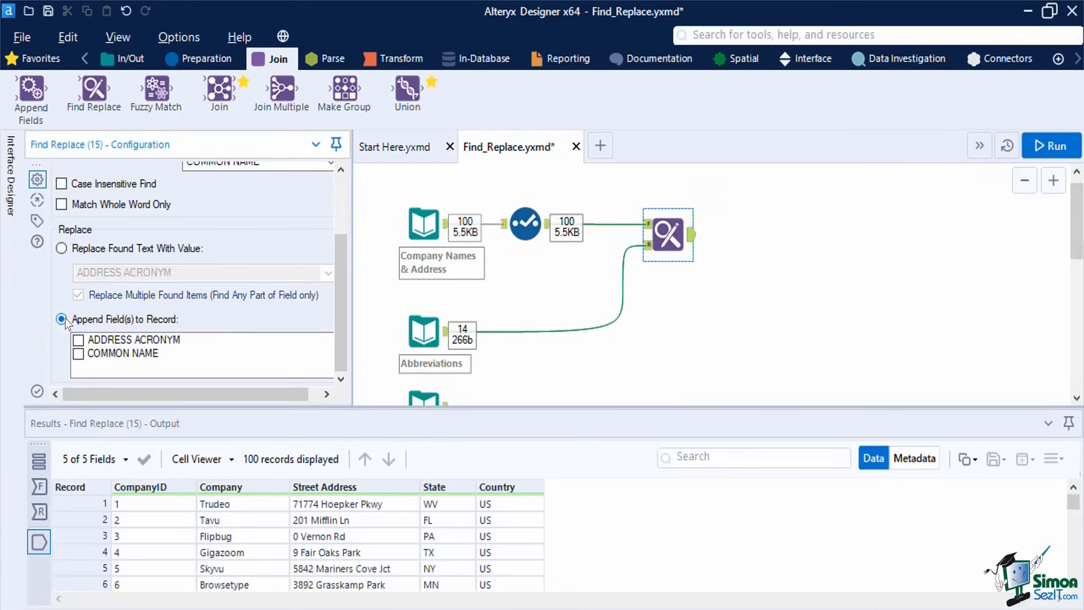
{"action": "left_click", "coordinate": [78, 339]}
{"action": "left_click", "coordinate": [75, 354]}
{"action": "left_click", "coordinate": [74, 353]}
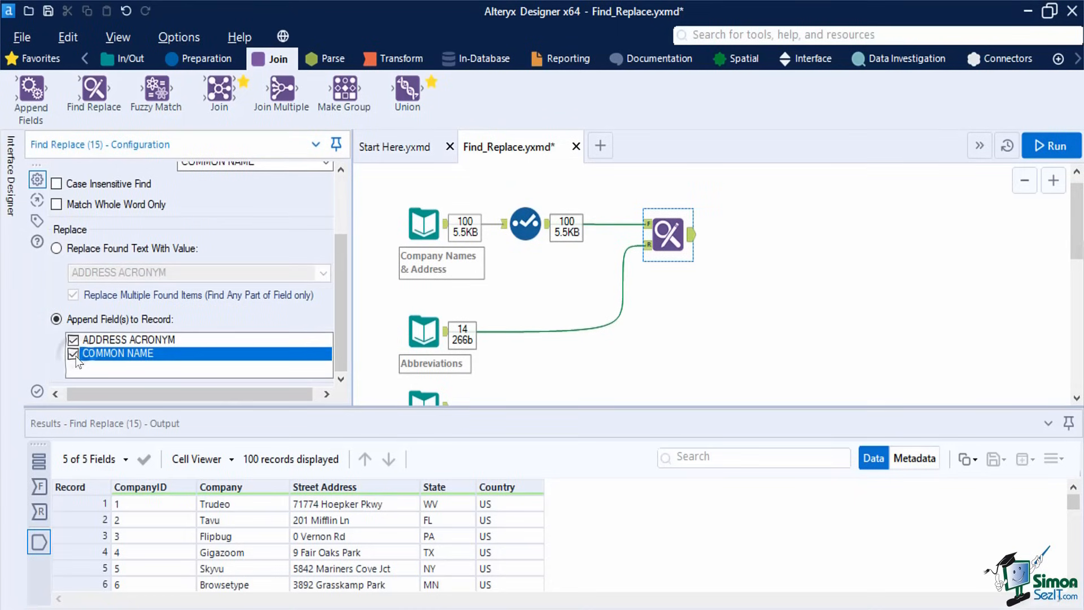
{"action": "left_click", "coordinate": [1036, 149]}
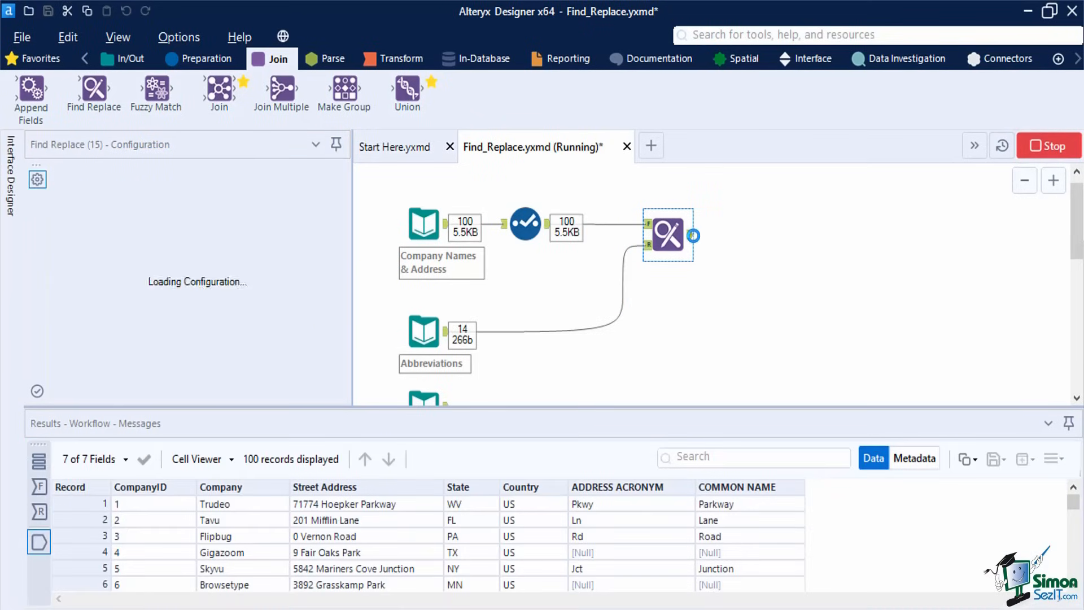
{"action": "left_click", "coordinate": [688, 236]}
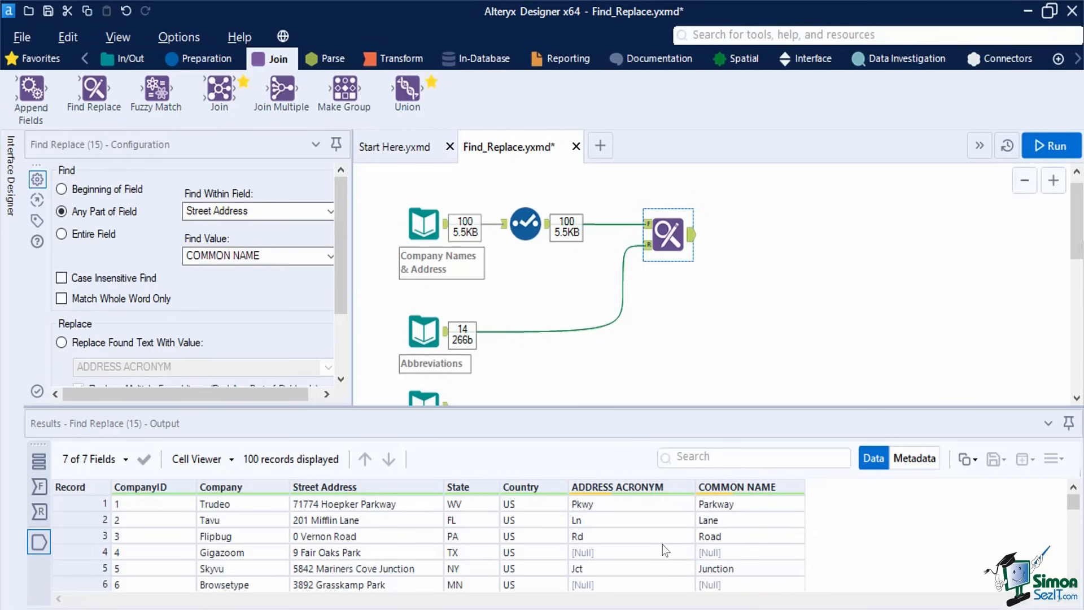
- Bring the States input into view on the canvas and examine its state names and abbreviations
{"action": "left_click", "coordinate": [1023, 182]}
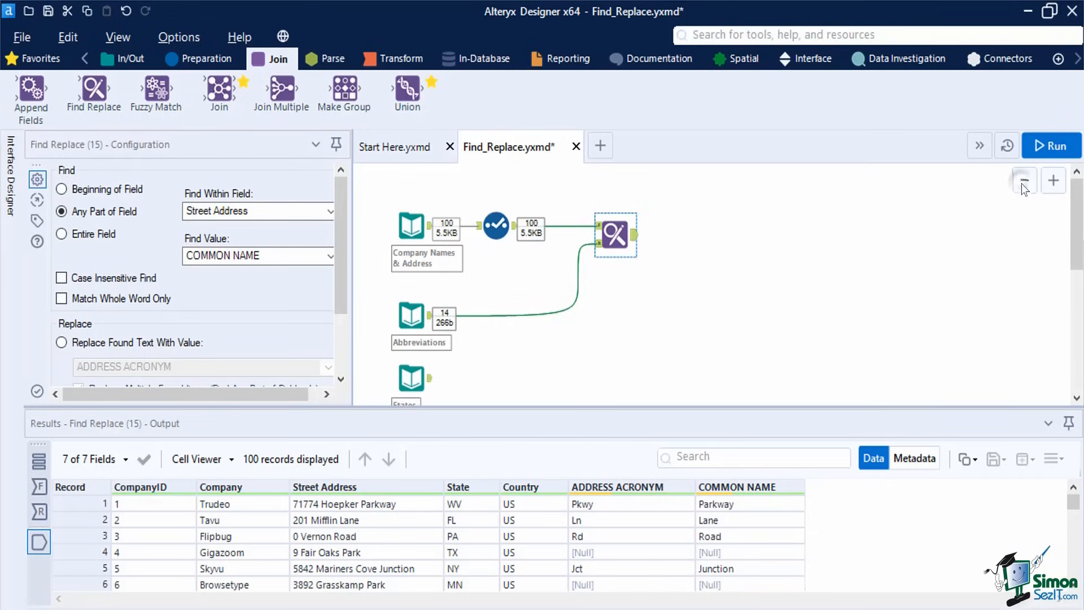
{"action": "left_click_drag", "start_coordinate": [1076, 230], "coordinate": [1075, 245]}
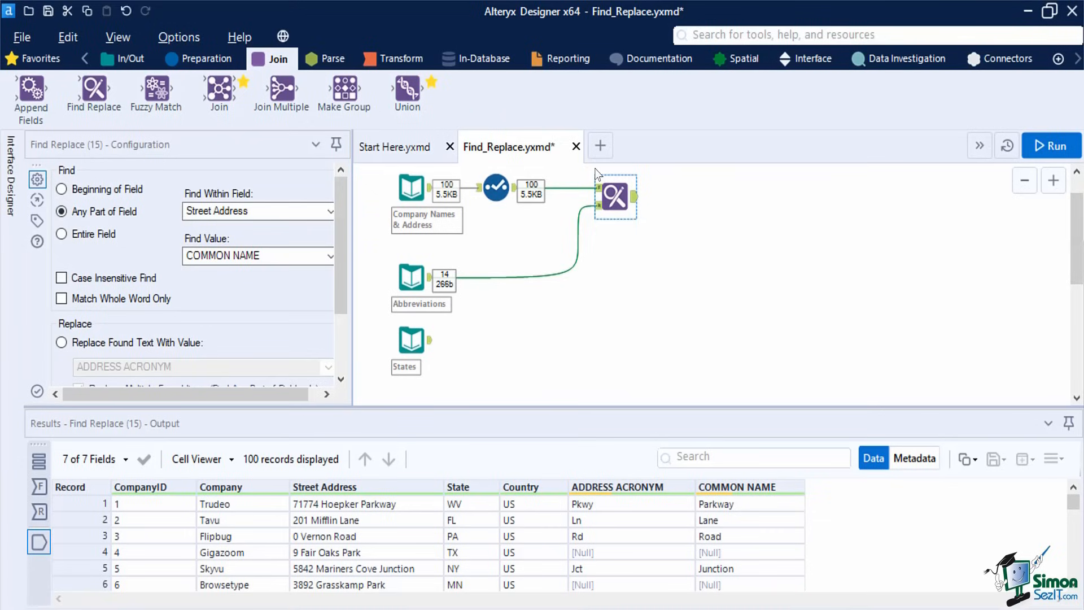
{"action": "left_click", "coordinate": [411, 340]}
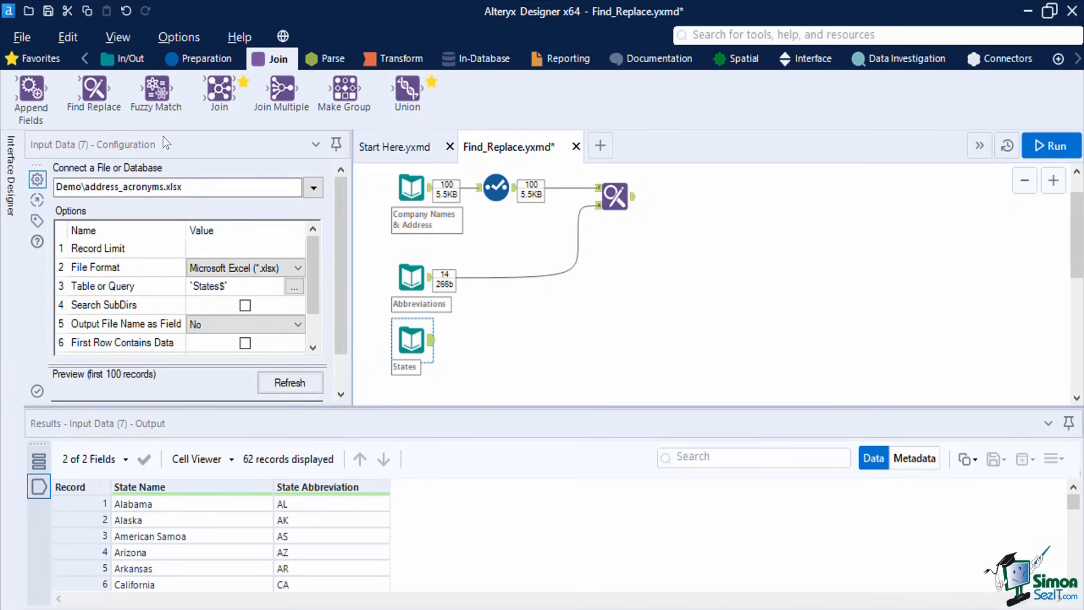
- Add a second Find Replace tool below the first, feeding Company Names & Address into its find input and States into its replace input
{"action": "left_click_drag", "start_coordinate": [101, 105], "coordinate": [615, 322]}
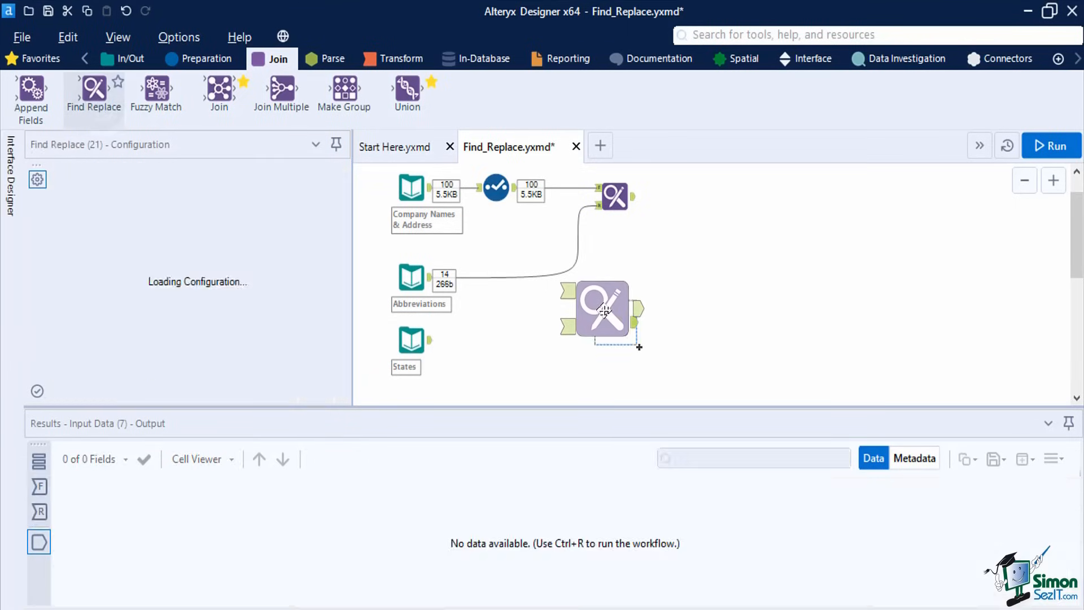
{"action": "left_click_drag", "start_coordinate": [429, 186], "coordinate": [598, 313]}
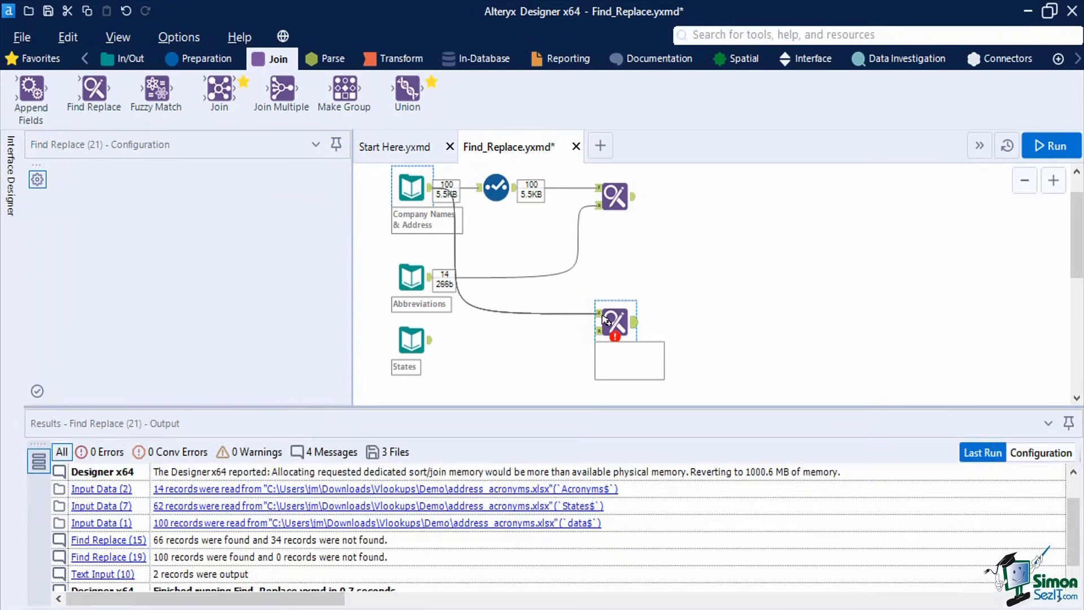
{"action": "left_click_drag", "start_coordinate": [430, 340], "coordinate": [597, 332]}
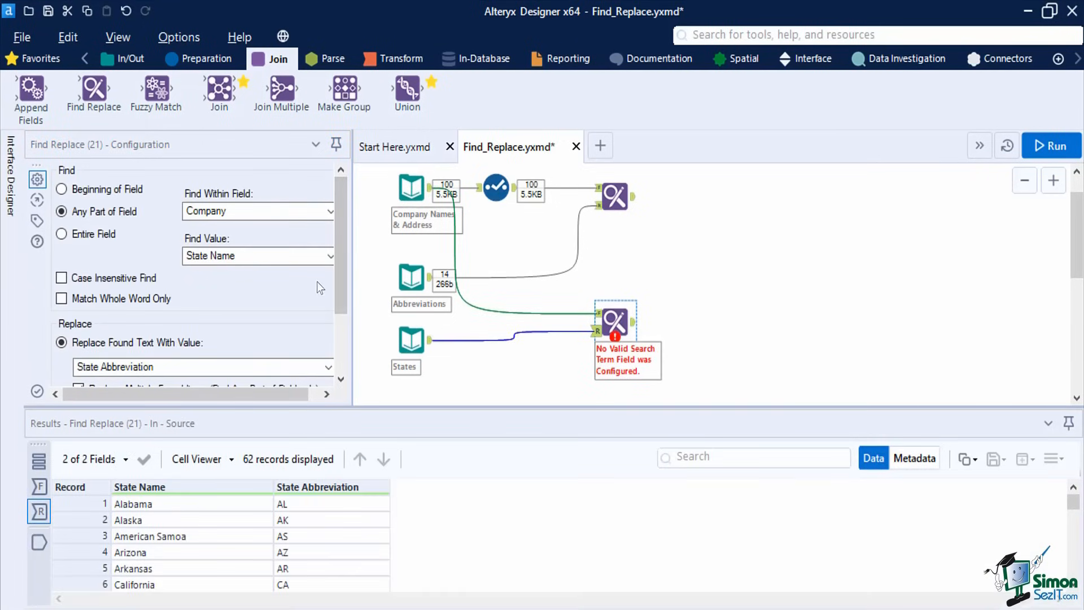
- Configure the new Find Replace to match the entire field, searching within State for the State Abbreviation value
{"action": "left_click", "coordinate": [62, 234]}
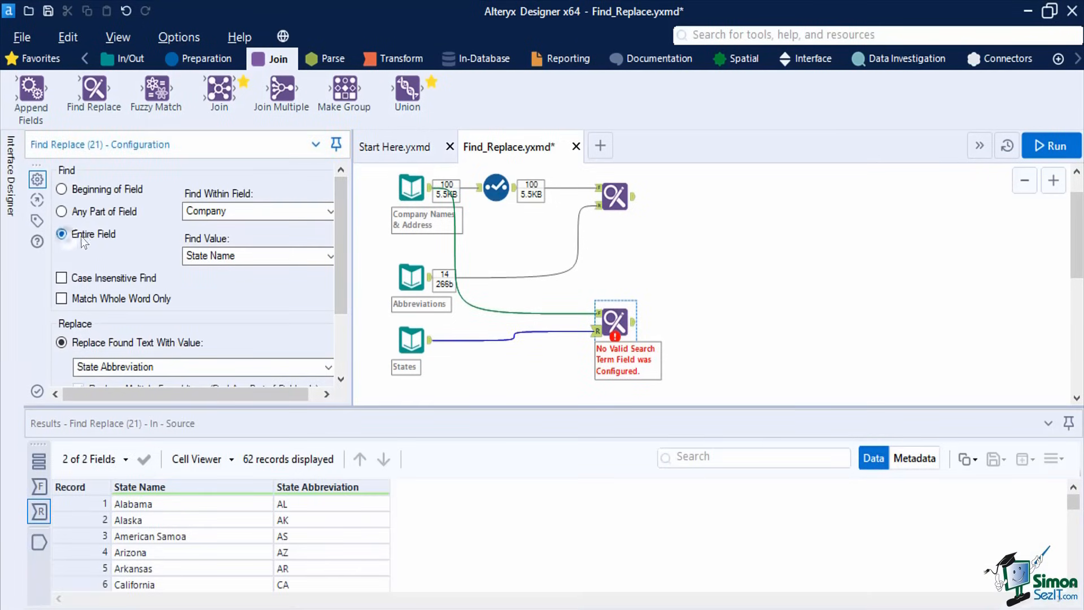
{"action": "left_click", "coordinate": [250, 212]}
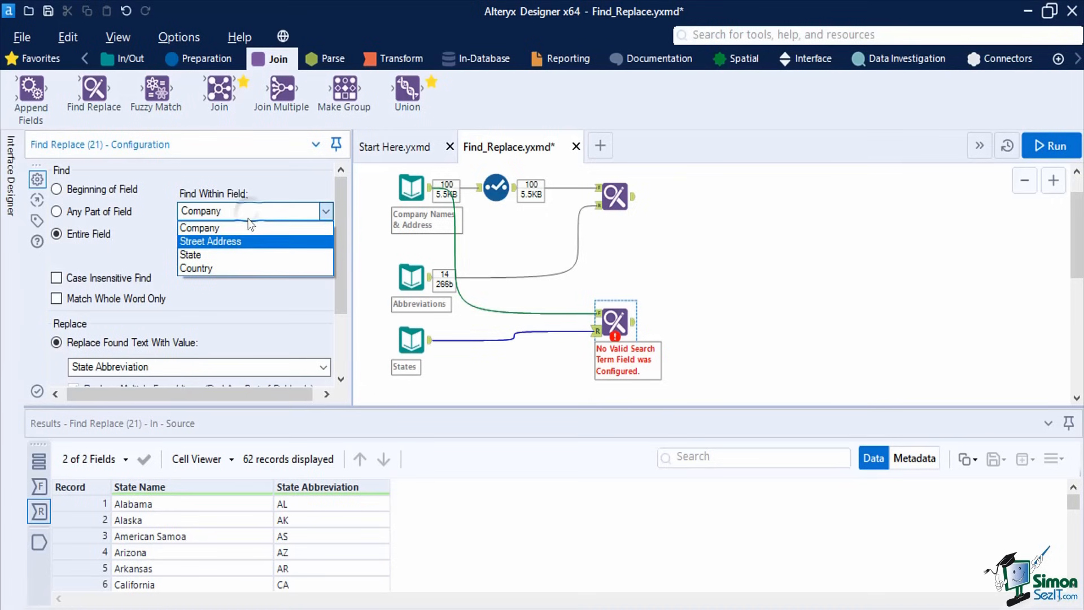
{"action": "left_click", "coordinate": [234, 254]}
{"action": "left_click", "coordinate": [238, 258]}
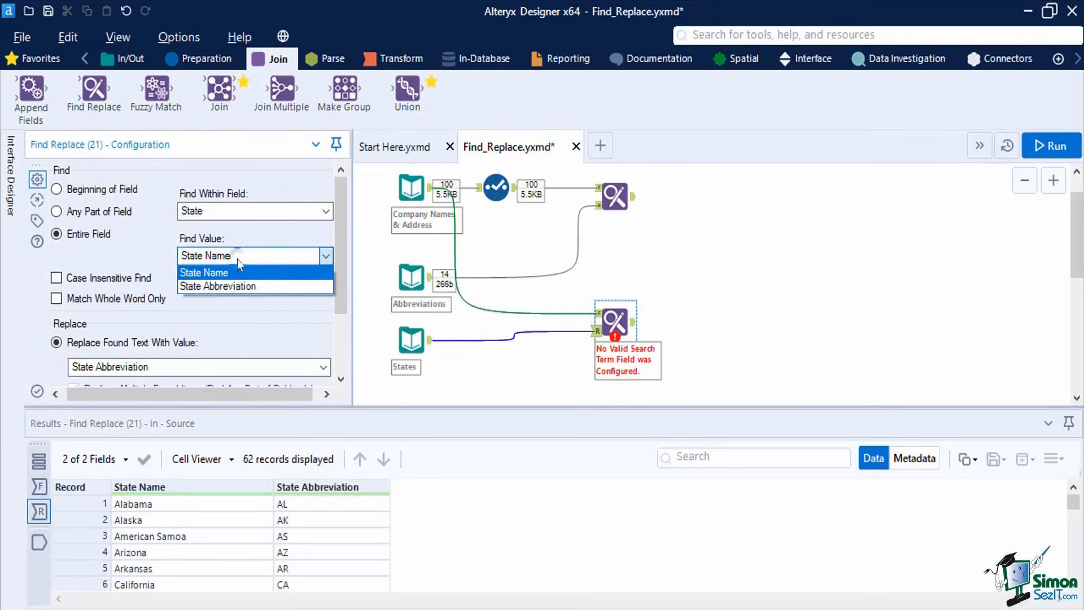
{"action": "left_click", "coordinate": [226, 289]}
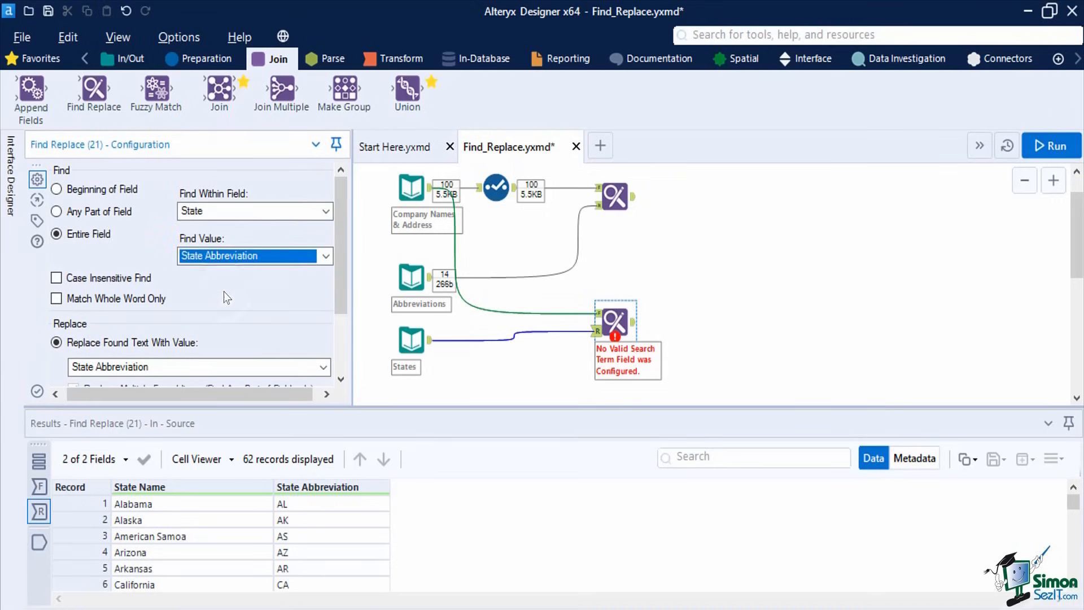
- Set the Find Replace to append the State Name field to each record and run the workflow
{"action": "scroll", "coordinate": [345, 370], "scroll_direction": "down", "scroll_amount": 2}
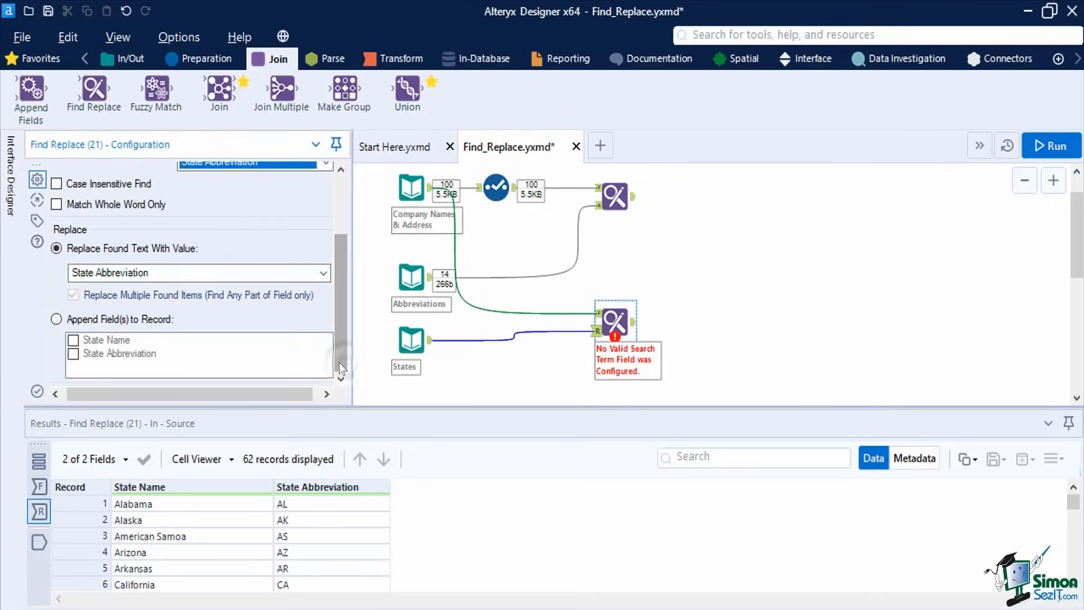
{"action": "left_click", "coordinate": [57, 319]}
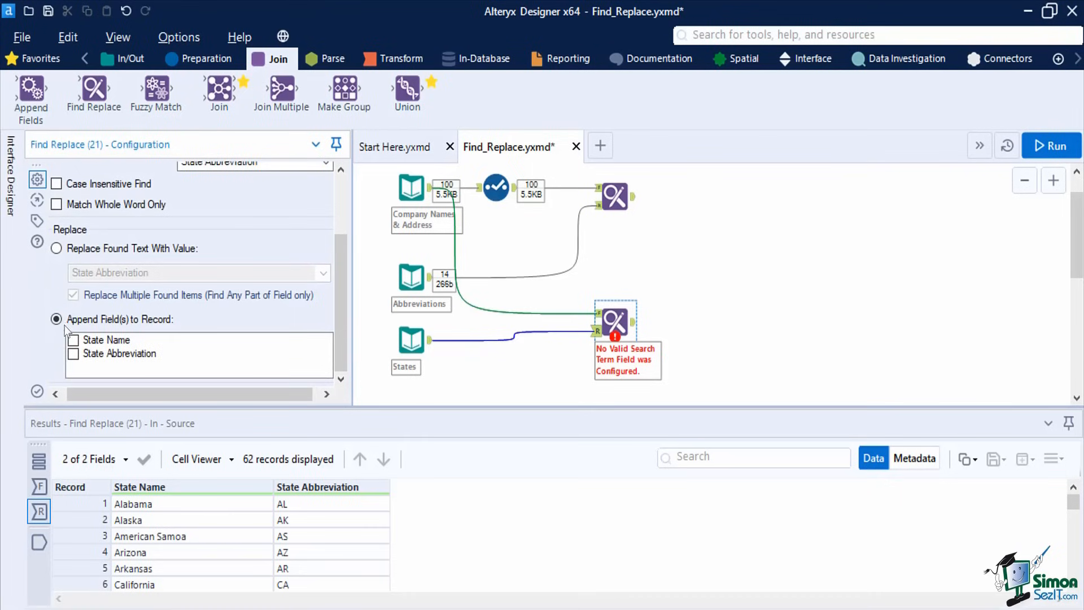
{"action": "left_click", "coordinate": [73, 340]}
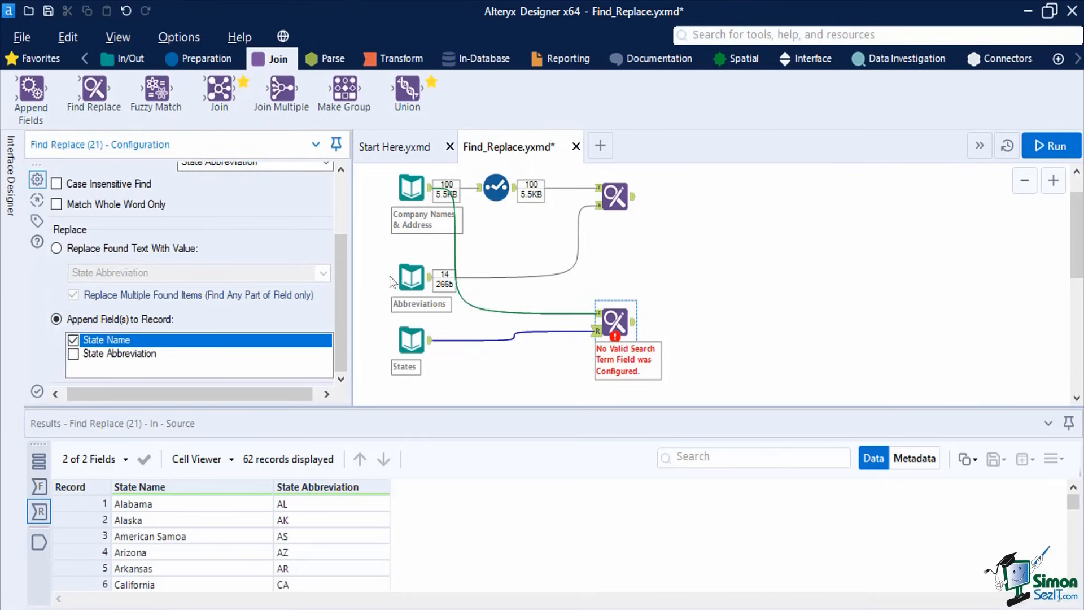
{"action": "left_click", "coordinate": [1042, 146]}
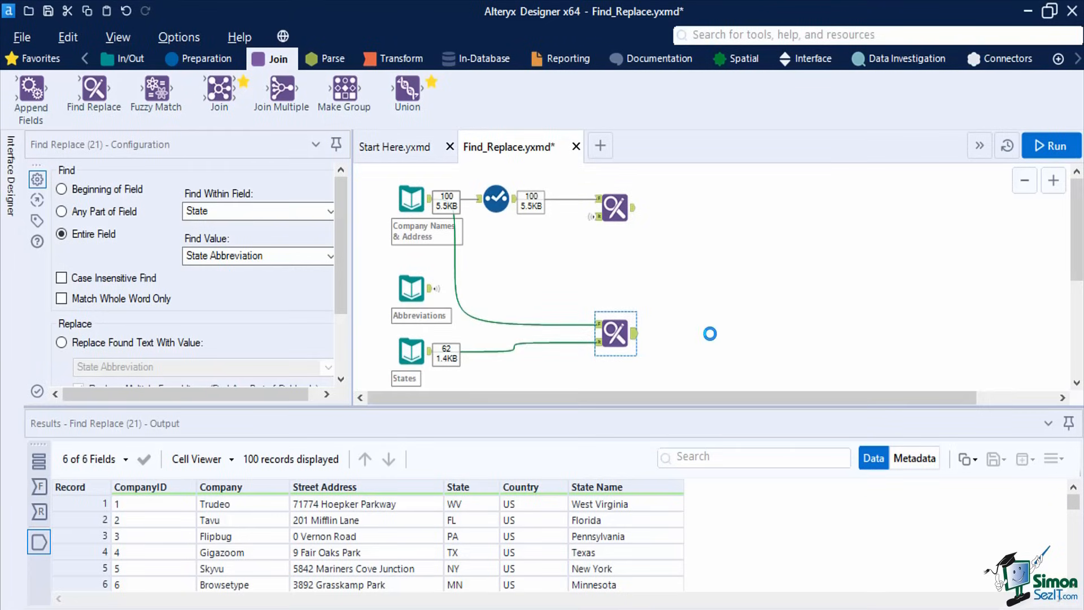
- Paste the copied YEAR Text Input and its connected Select tool, aligned with the second Find Replace tool on the empty canvas area
{"action": "left_click", "coordinate": [709, 333]}
{"action": "key", "text": "ctrl+v"}
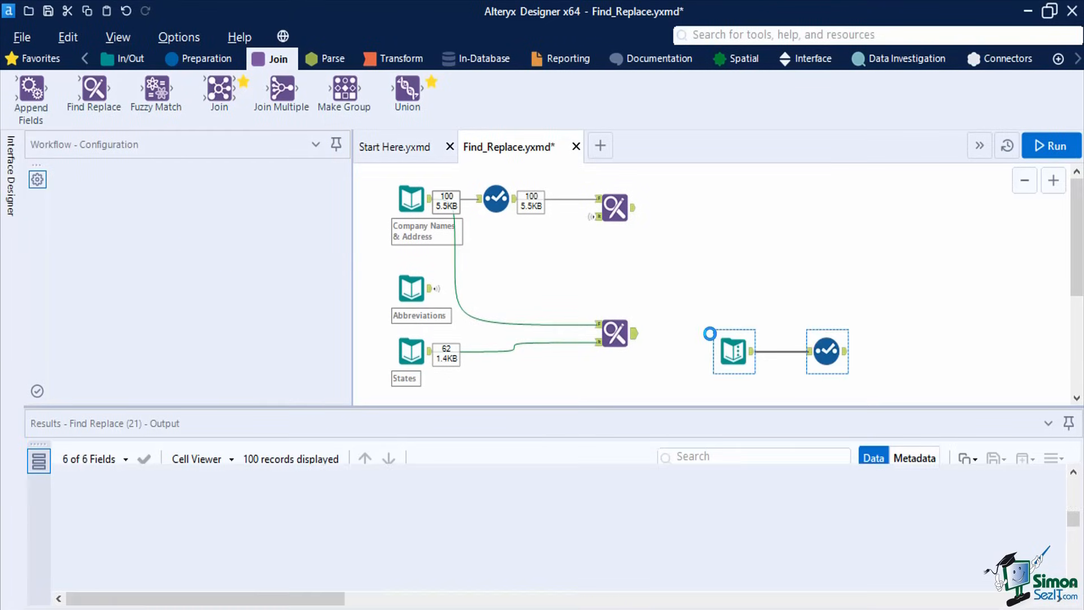
{"action": "left_click_drag", "start_coordinate": [726, 340], "coordinate": [709, 327]}
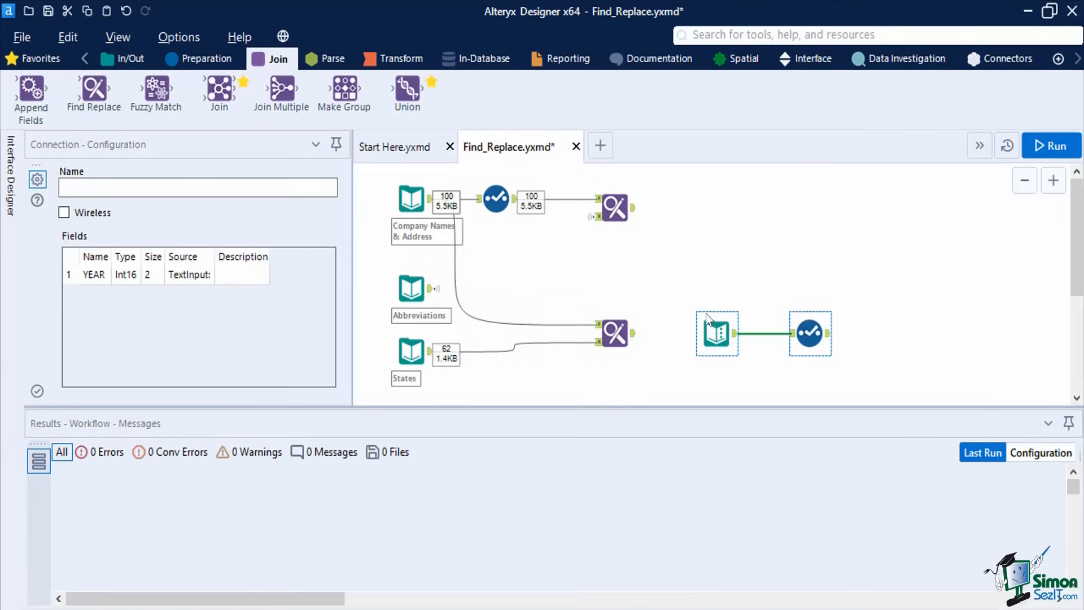
{"action": "left_click", "coordinate": [700, 284]}
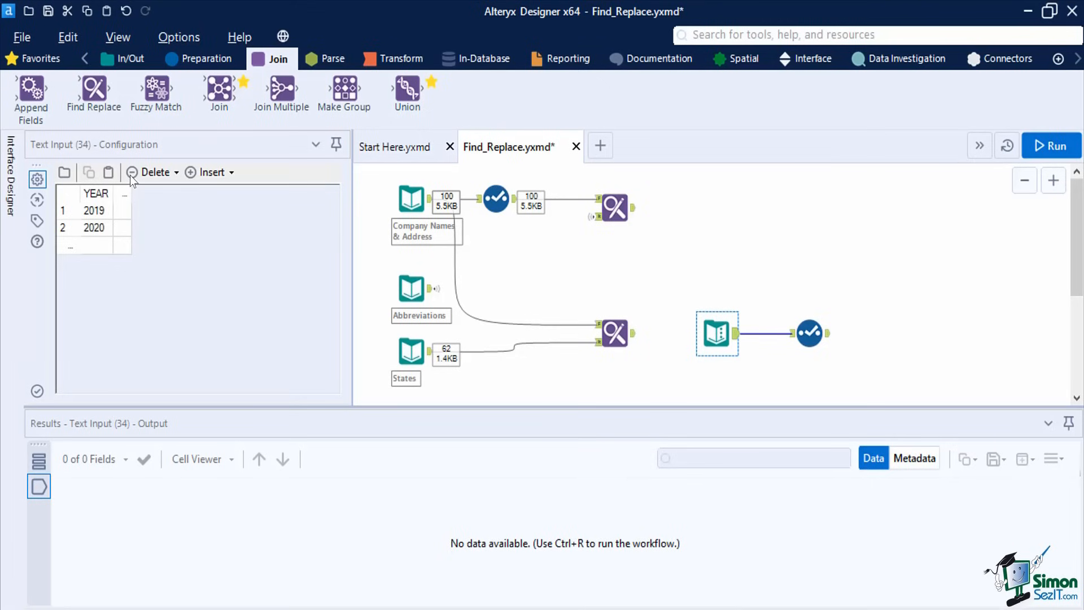
- Add an Append Fields tool, connecting Company Names & Address as the target and the YEAR Select output as the source
{"action": "left_click_drag", "start_coordinate": [32, 98], "coordinate": [930, 293]}
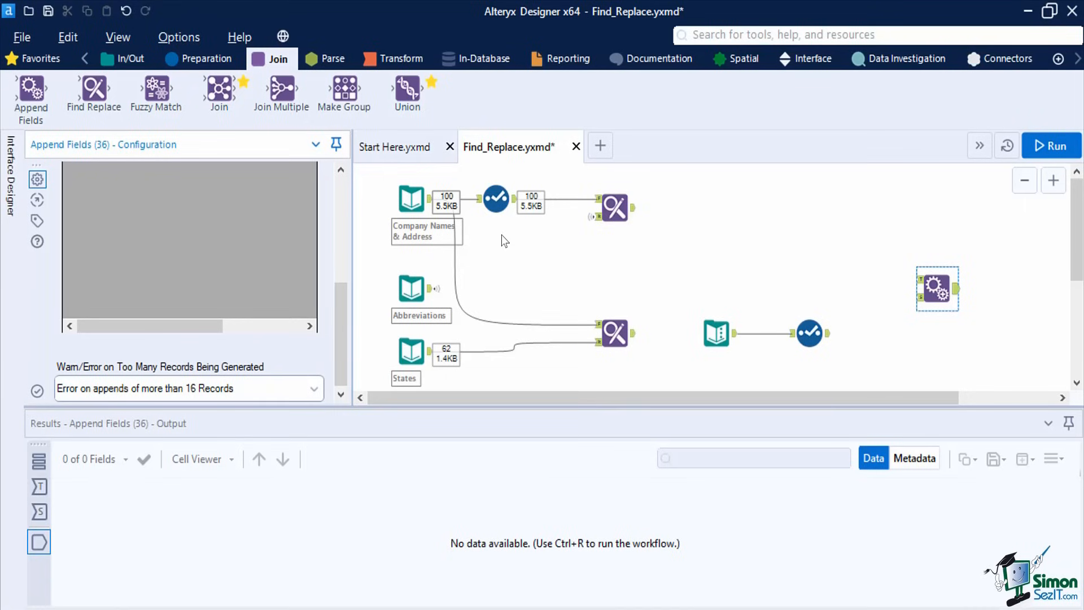
{"action": "left_click_drag", "start_coordinate": [430, 199], "coordinate": [918, 279]}
{"action": "left_click", "coordinate": [857, 325]}
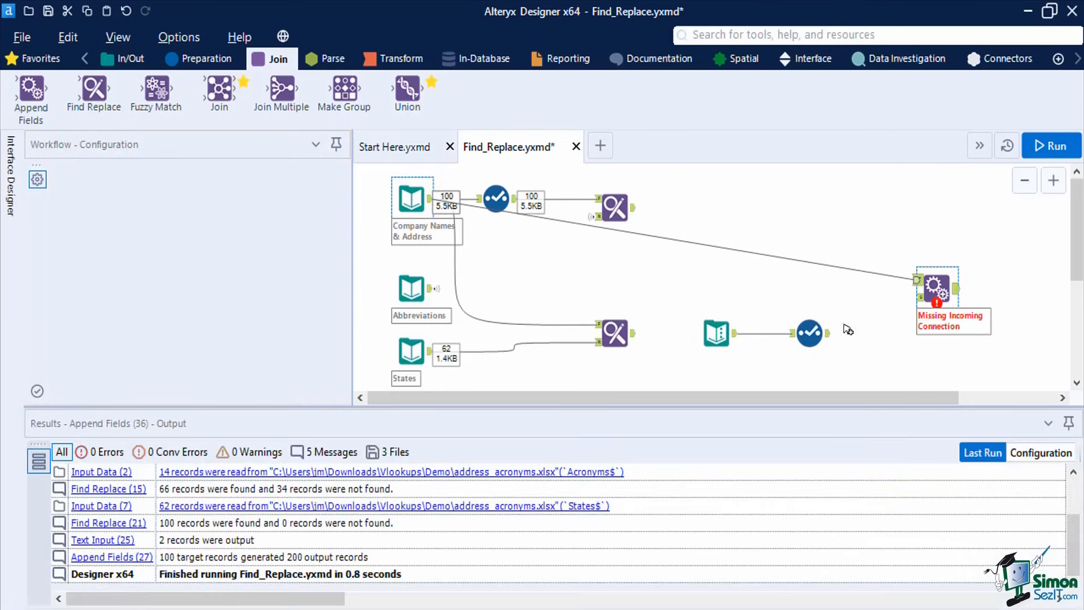
{"action": "left_click_drag", "start_coordinate": [825, 333], "coordinate": [919, 299]}
{"action": "left_click", "coordinate": [928, 286]}
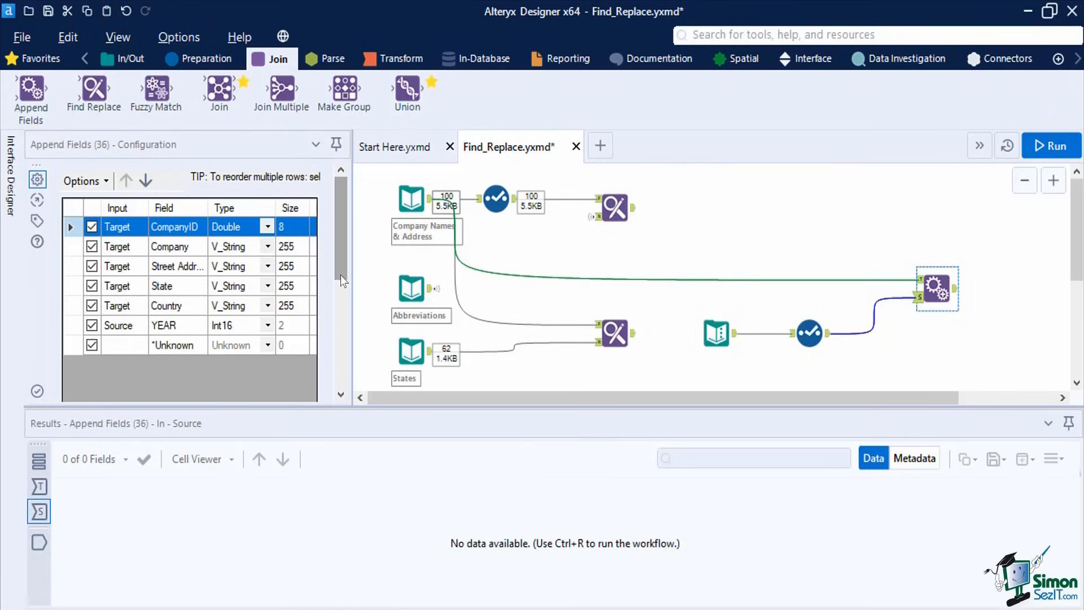
- Set the Append Fields record-generation warning option to Allow All Appends and run the workflow
{"action": "left_click_drag", "start_coordinate": [342, 280], "coordinate": [356, 392]}
{"action": "left_click", "coordinate": [309, 386]}
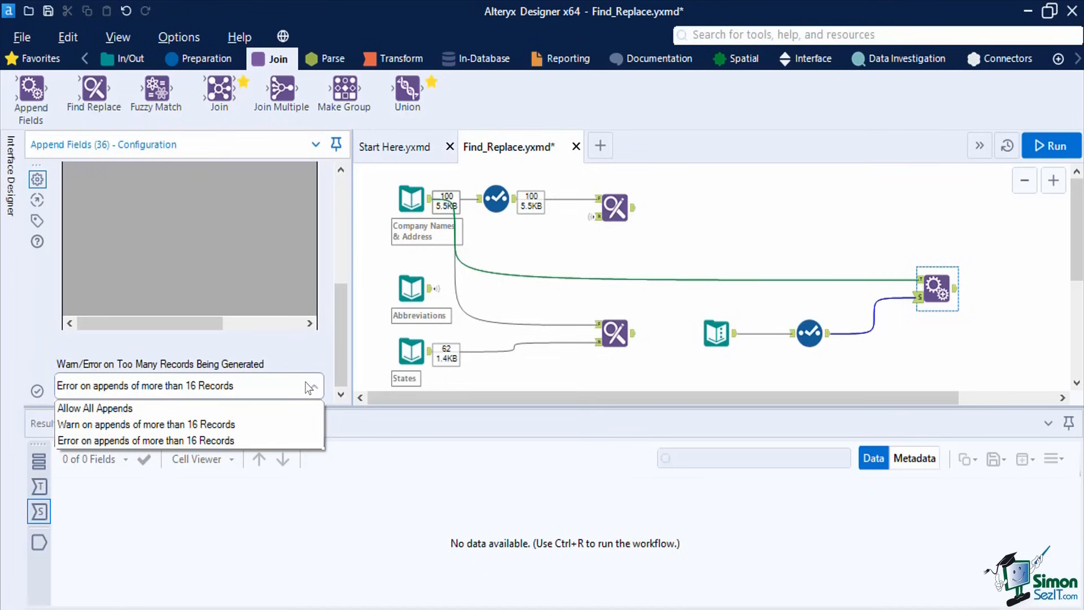
{"action": "left_click", "coordinate": [250, 408]}
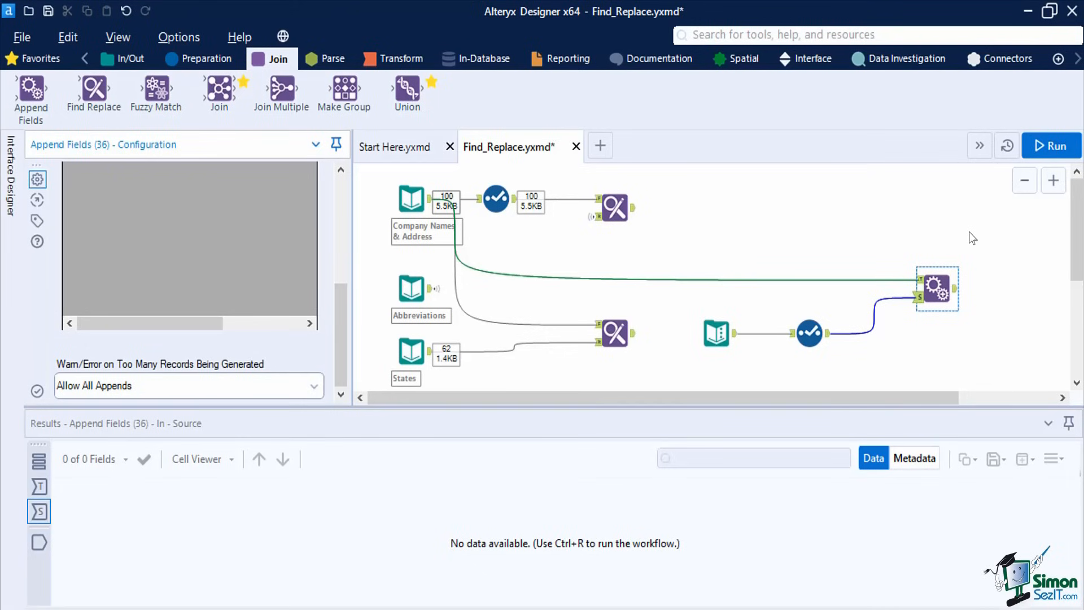
{"action": "left_click", "coordinate": [1038, 145]}
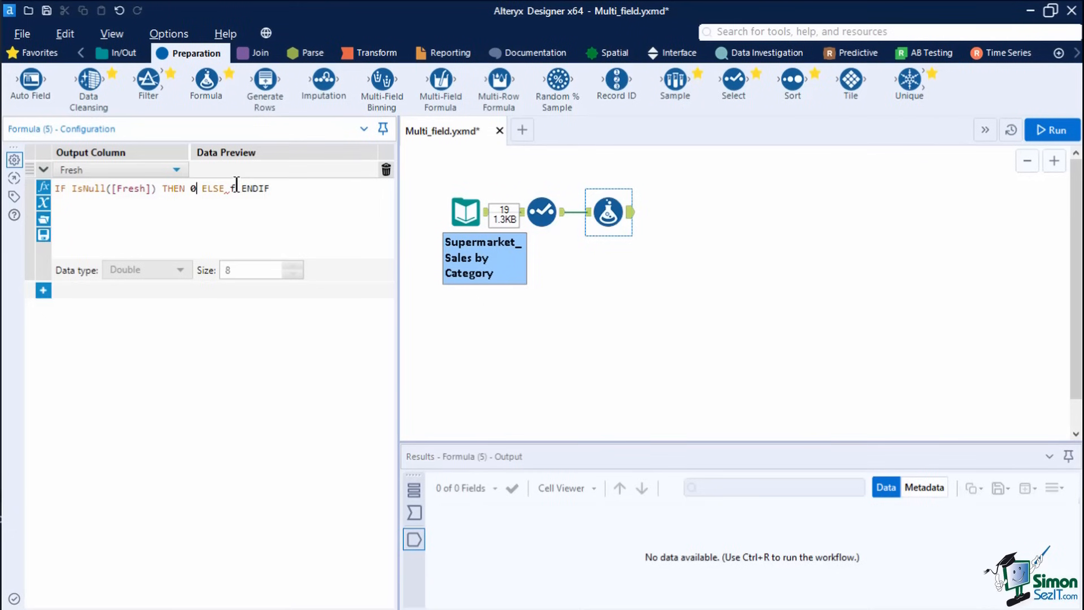
- Complete the Fresh expression with ELSE [Fresh] and add a Milk expression, IF IsNull([Milk]) THEN 0 ELSE [Milk] ENDIF
{"action": "type", "text": "[Fresh]"}
{"action": "left_click", "coordinate": [43, 290]}
{"action": "left_click", "coordinate": [164, 291]}
{"action": "left_click", "coordinate": [161, 335]}
{"action": "left_click", "coordinate": [158, 333]}
{"action": "type", "text": "IF IsNull([Fresh]) THEN 0 ELSE [Fresh] ENDIF"}
{"action": "double_click", "coordinate": [134, 310]}
{"action": "type", "text": "[Milk"}
{"action": "left_click", "coordinate": [146, 325]}
{"action": "double_click", "coordinate": [244, 311]}
{"action": "type", "text": "[Mi"}
{"action": "left_click", "coordinate": [148, 502]}
- Add a Grocery expression to the Formula tool: IF IsNull([Grocery]) THEN 0 ELSE [Grocery] ENDIF
{"action": "left_click", "coordinate": [44, 411]}
{"action": "left_click", "coordinate": [117, 412]}
{"action": "left_click", "coordinate": [74, 528]}
{"action": "left_click", "coordinate": [139, 445]}
{"action": "type", "text": "IF IsNull([Fresh]) THEN 0 ELSE [Fresh] ENDIF"}
{"action": "double_click", "coordinate": [139, 431]}
{"action": "type", "text": "Grocer"}
{"action": "left_click", "coordinate": [143, 446]}
{"action": "double_click", "coordinate": [261, 430]}
{"action": "type", "text": "[Gr"}
{"action": "left_click", "coordinate": [235, 524]}
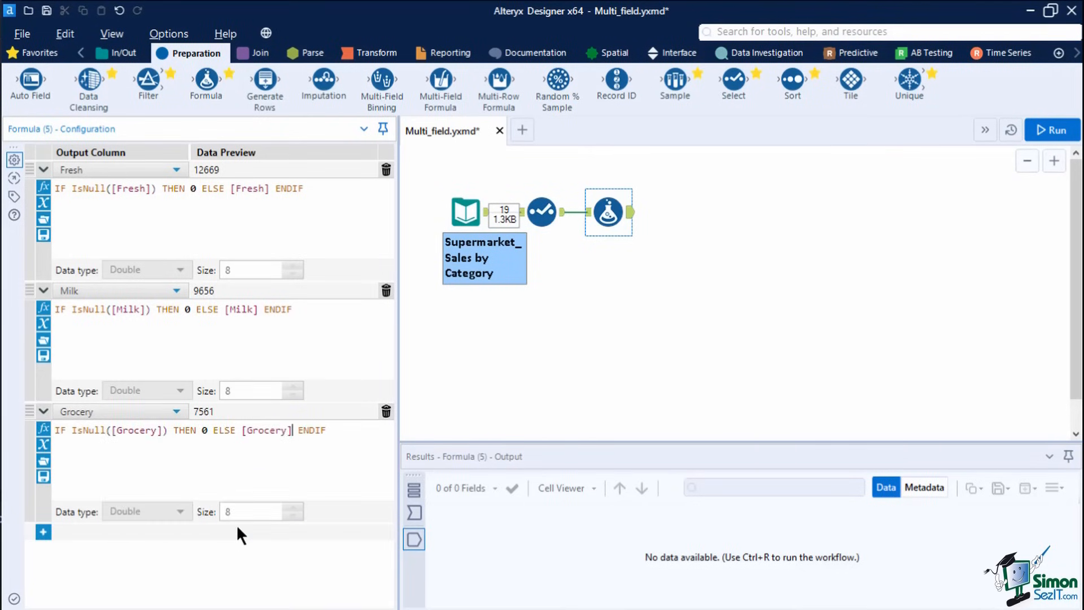
- Delete the Formula tool from the supermarket sales workflow
{"action": "left_click", "coordinate": [604, 279]}
{"action": "left_click", "coordinate": [618, 210]}
{"action": "key", "text": "Delete"}
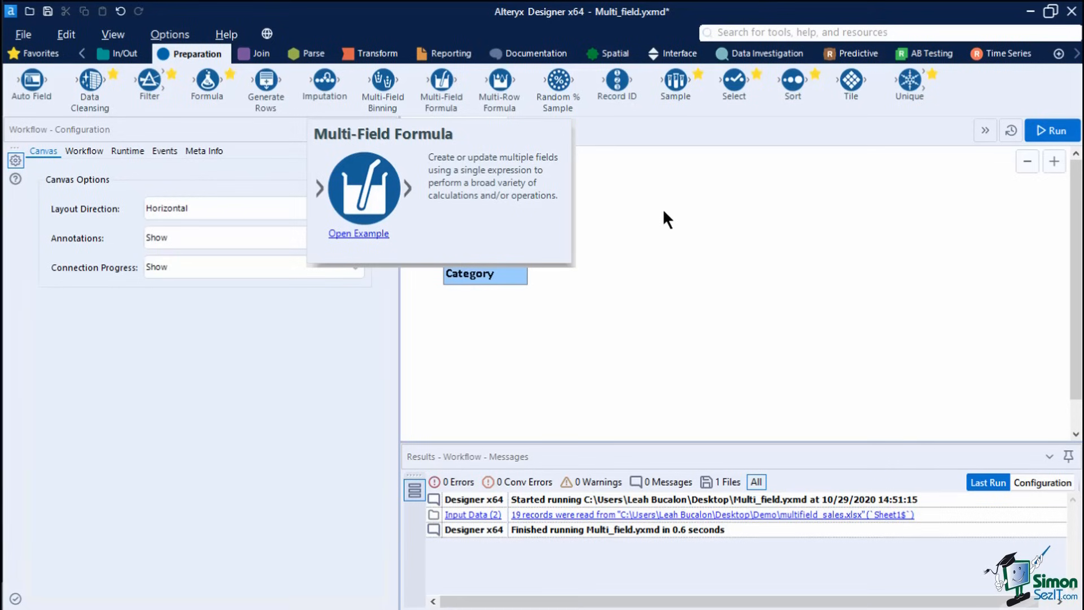
- Connect a Multi-Field Formula tool after the Select tool and set its field type to Numeric
{"action": "left_click_drag", "start_coordinate": [444, 79], "coordinate": [670, 212]}
{"action": "left_click_drag", "start_coordinate": [670, 211], "coordinate": [671, 213]}
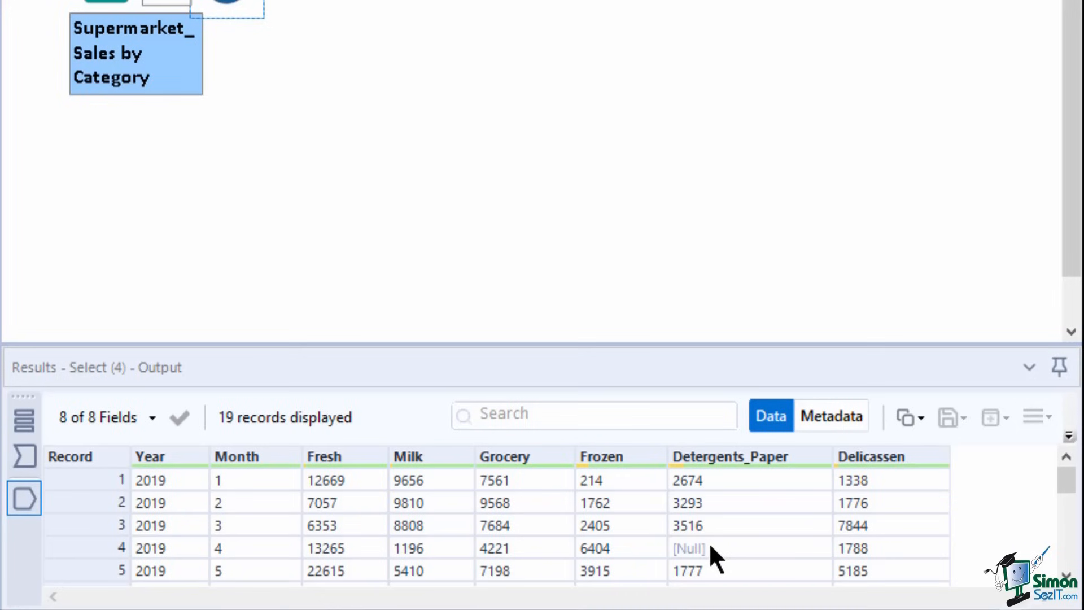
{"action": "scroll", "coordinate": [709, 542], "scroll_direction": "down", "scroll_amount": 3}
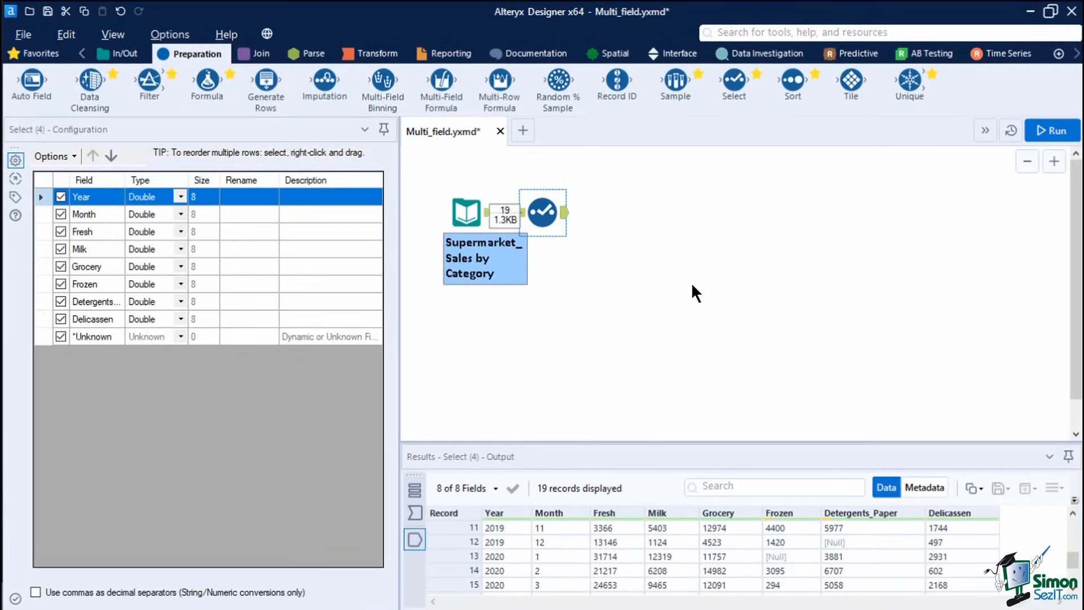
{"action": "left_click_drag", "start_coordinate": [441, 80], "coordinate": [614, 214]}
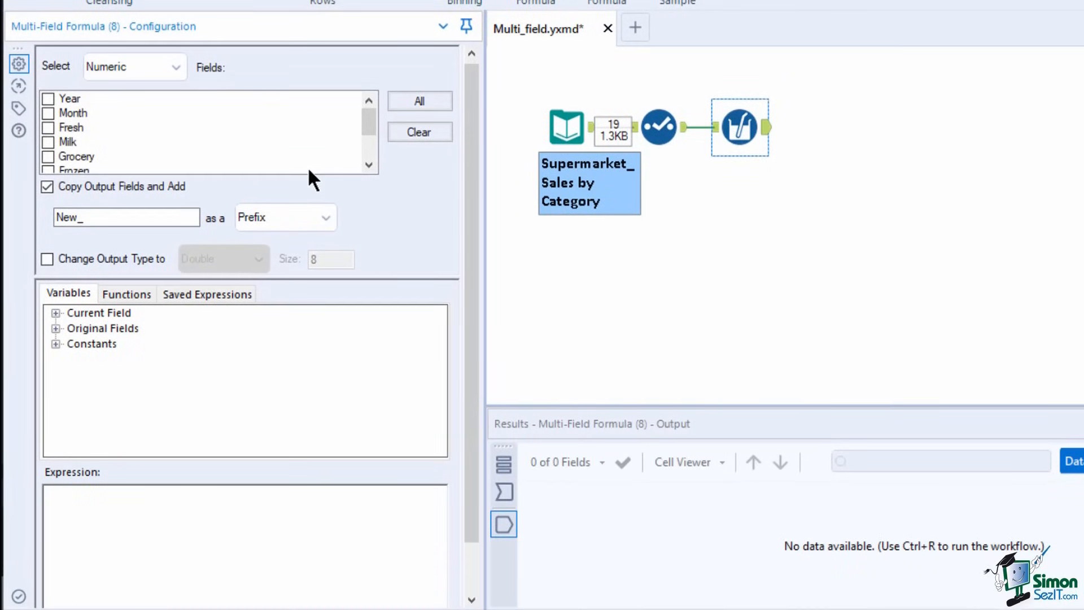
{"action": "left_click", "coordinate": [176, 67]}
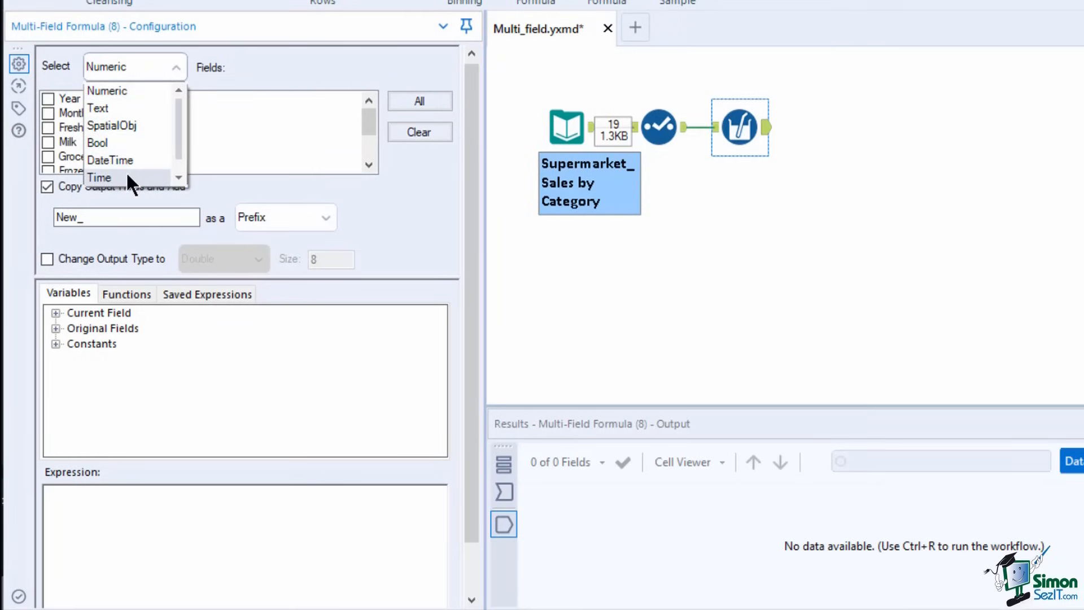
{"action": "left_click", "coordinate": [149, 93]}
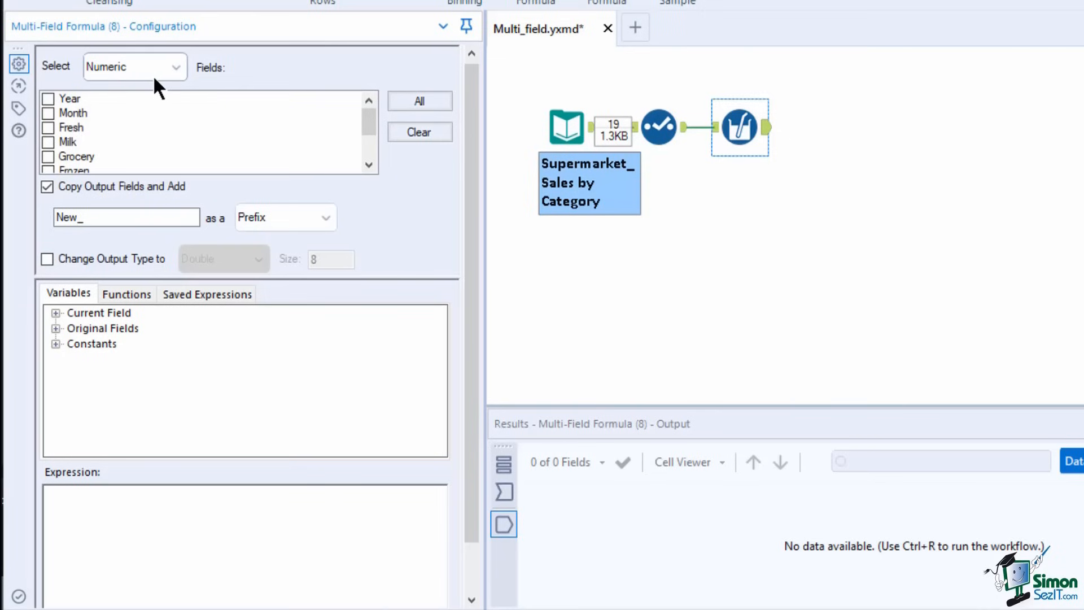
- Include the Fresh, Milk, Grocery, Frozen, Detergents_Paper and Delicassen fields in the Multi-Field Formula
{"action": "left_click", "coordinate": [48, 127]}
{"action": "left_click", "coordinate": [49, 142]}
{"action": "left_click", "coordinate": [48, 156]}
{"action": "scroll", "coordinate": [57, 136], "scroll_direction": "down", "scroll_amount": 1}
{"action": "left_click", "coordinate": [49, 128]}
{"action": "left_click", "coordinate": [48, 142]}
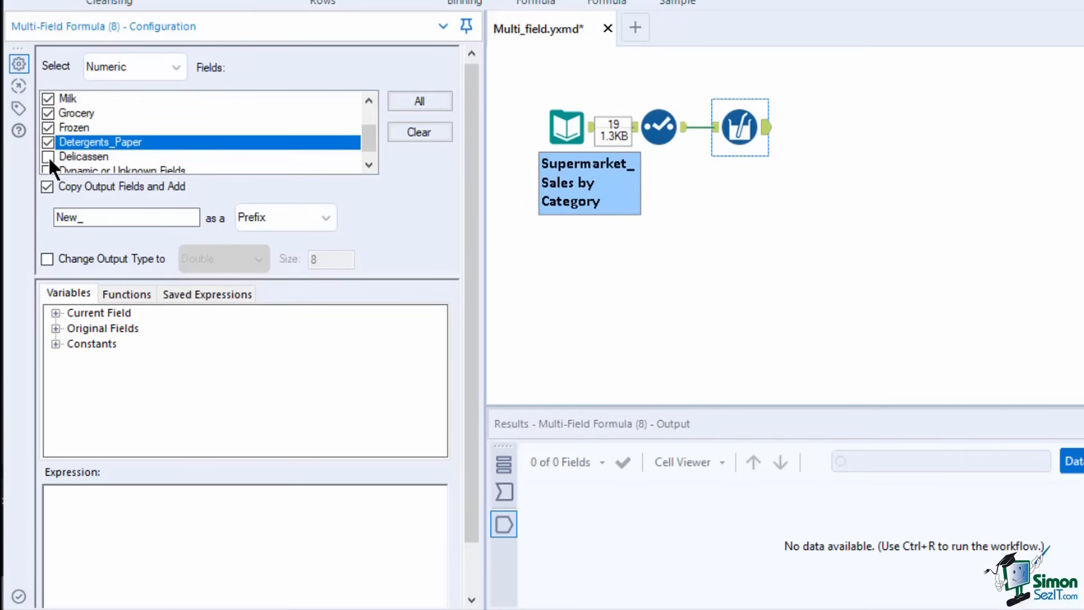
{"action": "left_click", "coordinate": [48, 156]}
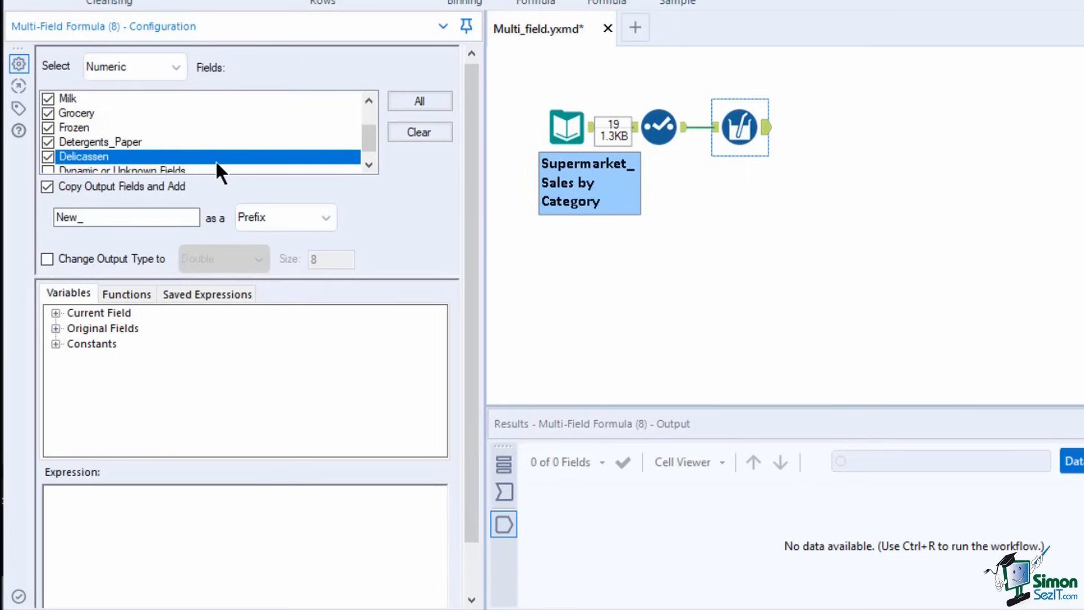
{"action": "scroll", "coordinate": [215, 161], "scroll_direction": "down", "scroll_amount": 1}
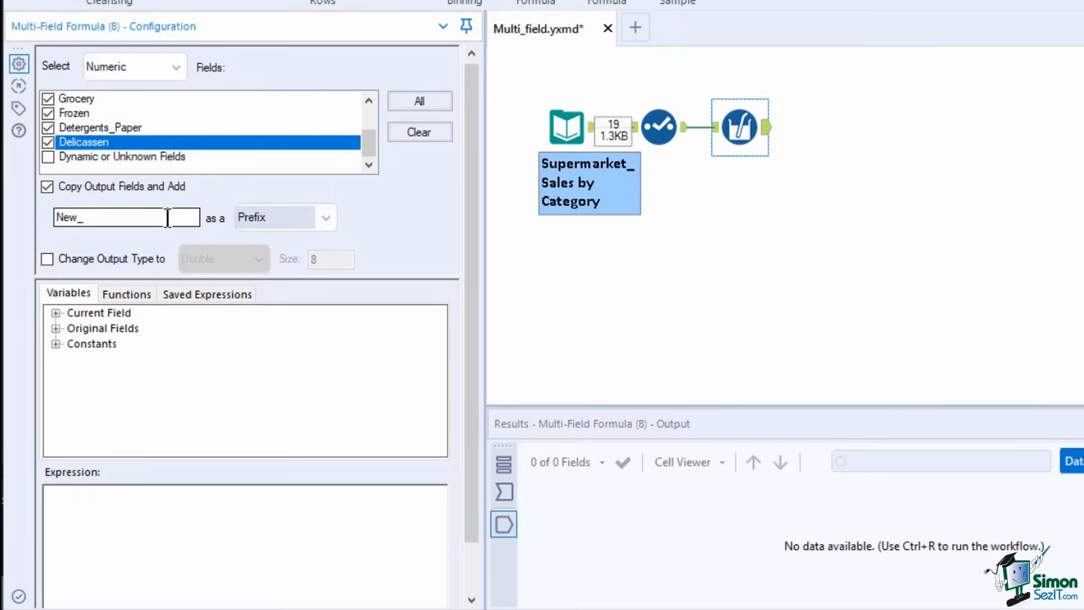
- Disable both the Copy Output Fields and Add option and the Change Output Type option of the Multi-Field Formula
{"action": "left_click", "coordinate": [253, 230]}
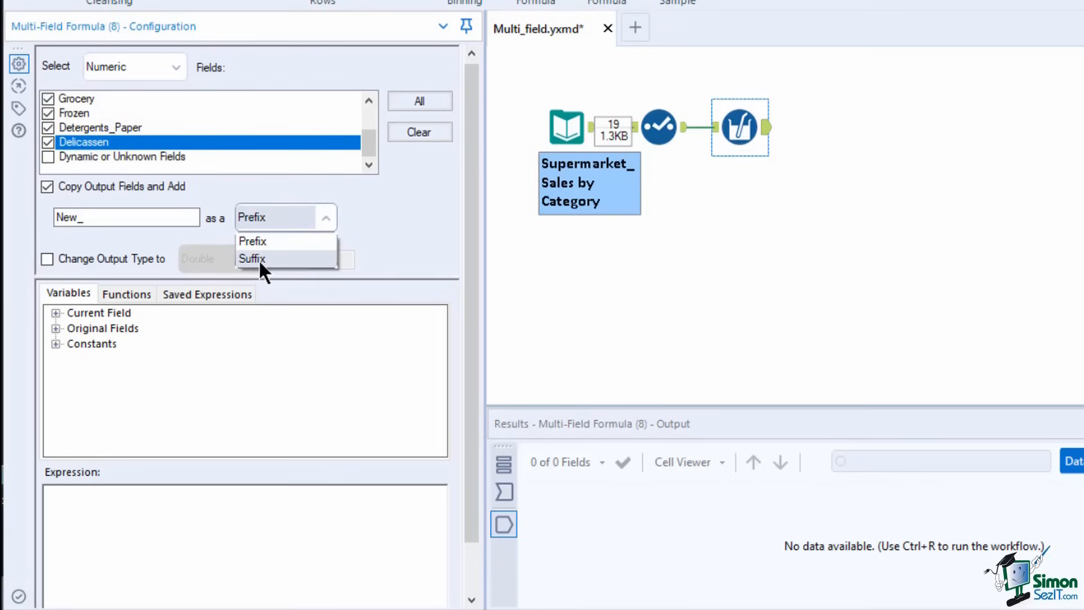
{"action": "left_click", "coordinate": [46, 187]}
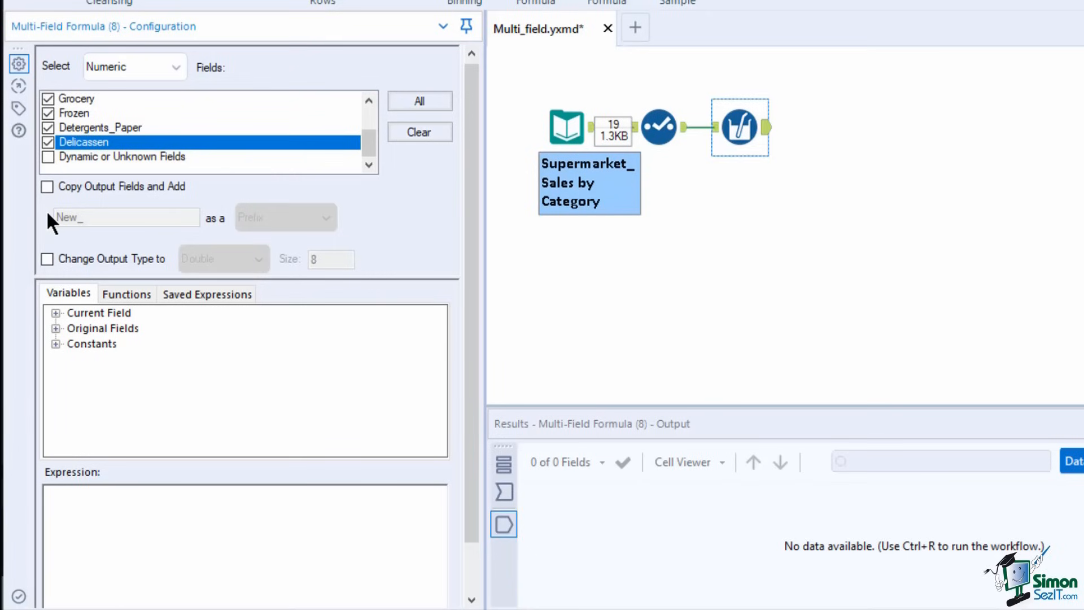
{"action": "left_click", "coordinate": [46, 258]}
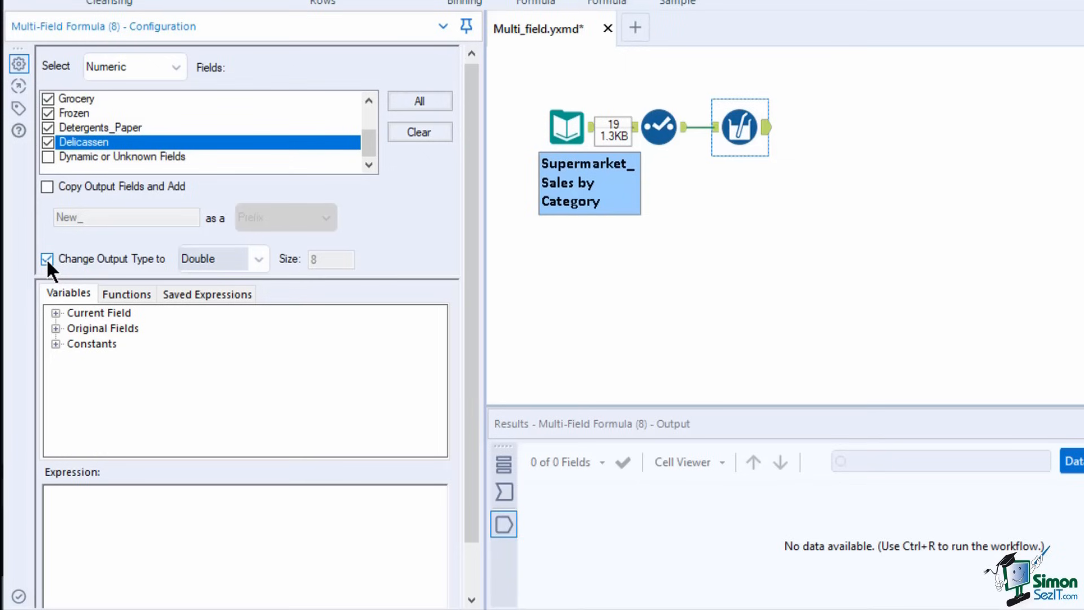
{"action": "left_click", "coordinate": [46, 258]}
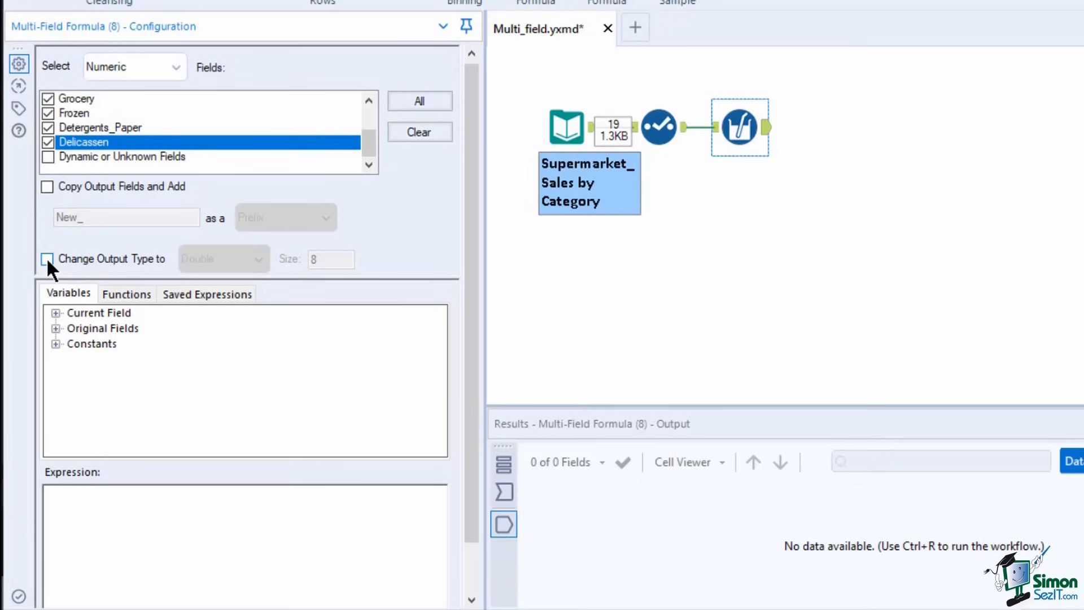
{"action": "left_click_drag", "start_coordinate": [473, 377], "coordinate": [476, 440]}
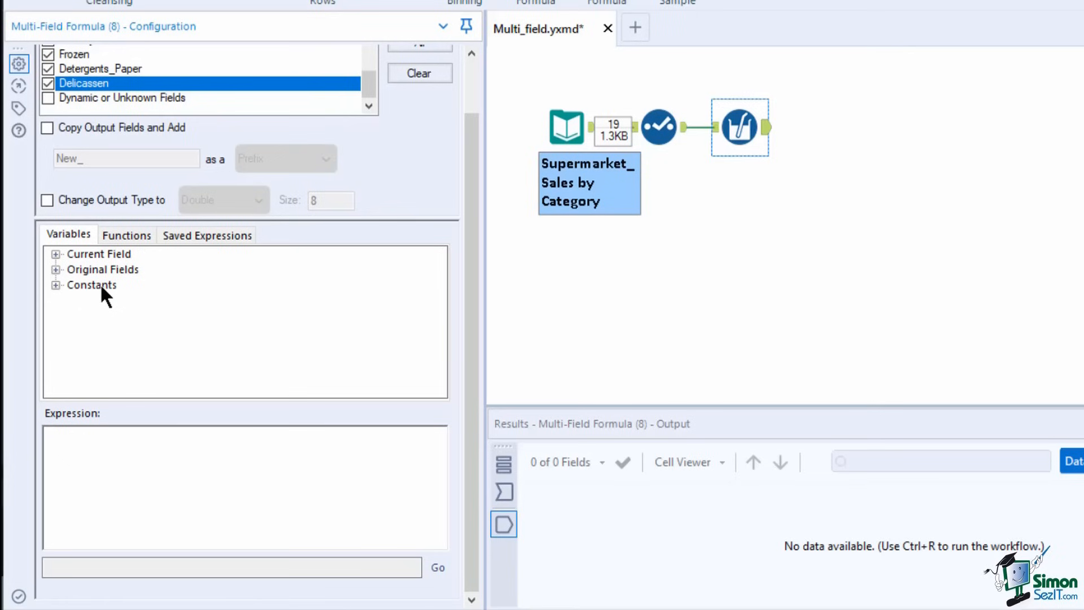
- Examine the Current Field variables, function categories and saved expressions available to the Multi-Field Formula
{"action": "left_click", "coordinate": [56, 253]}
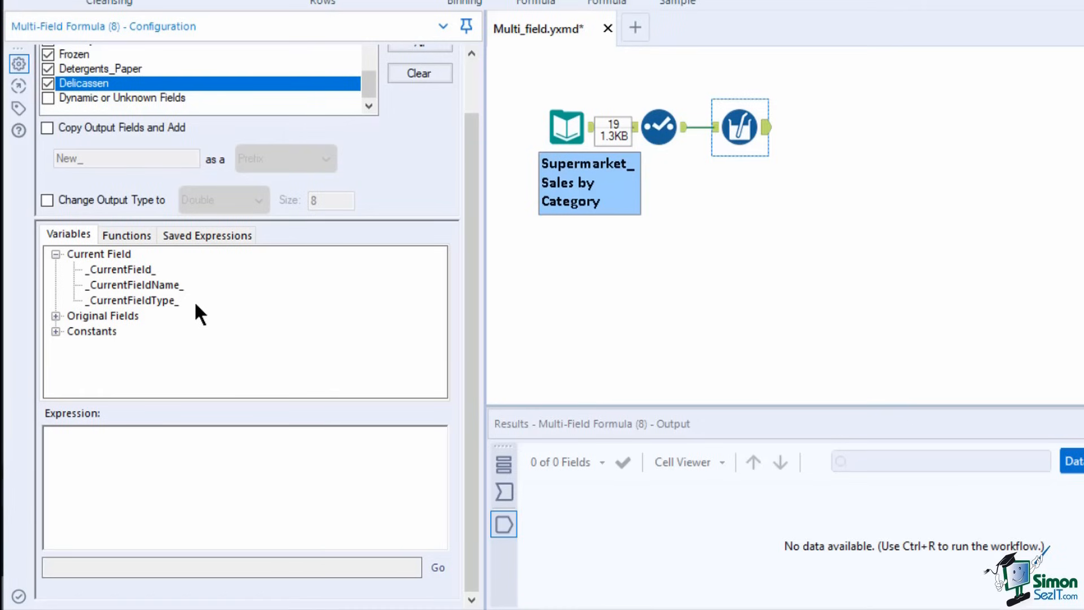
{"action": "left_click", "coordinate": [150, 271]}
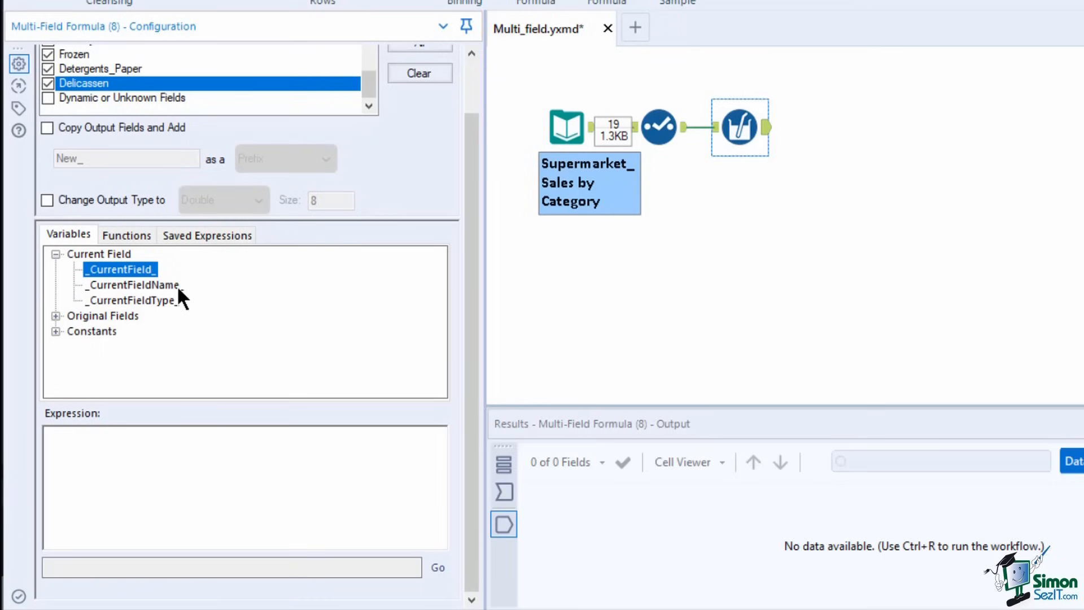
{"action": "left_click", "coordinate": [169, 285]}
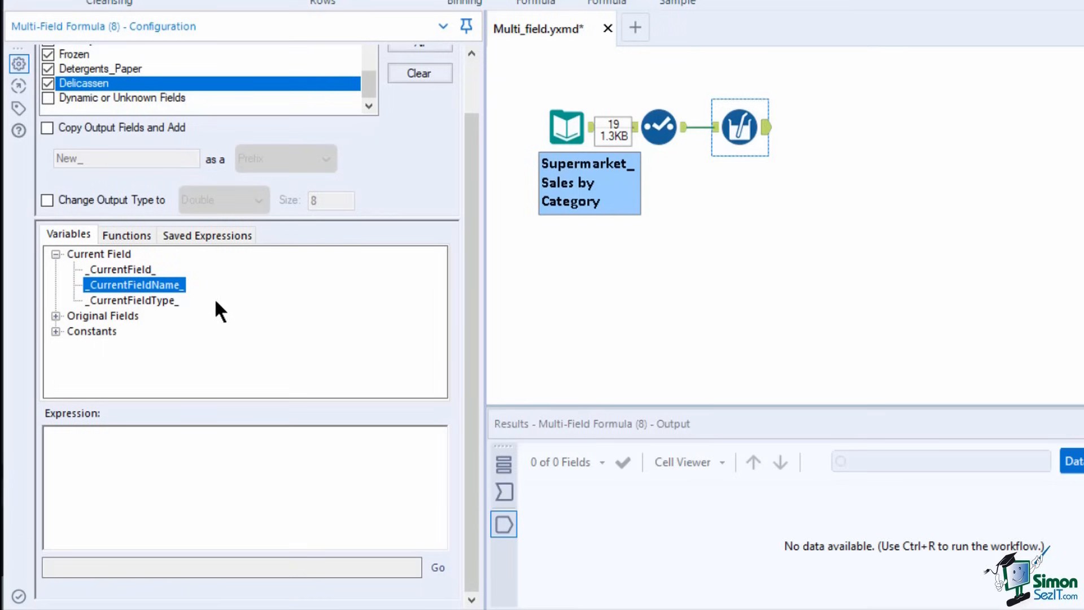
{"action": "left_click", "coordinate": [173, 302]}
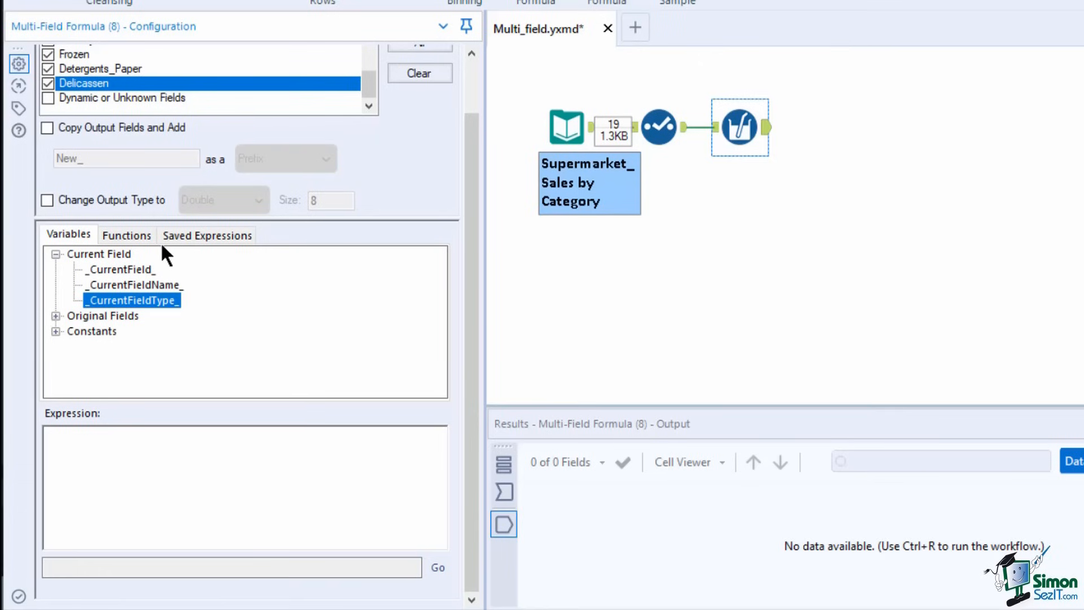
{"action": "left_click", "coordinate": [127, 235]}
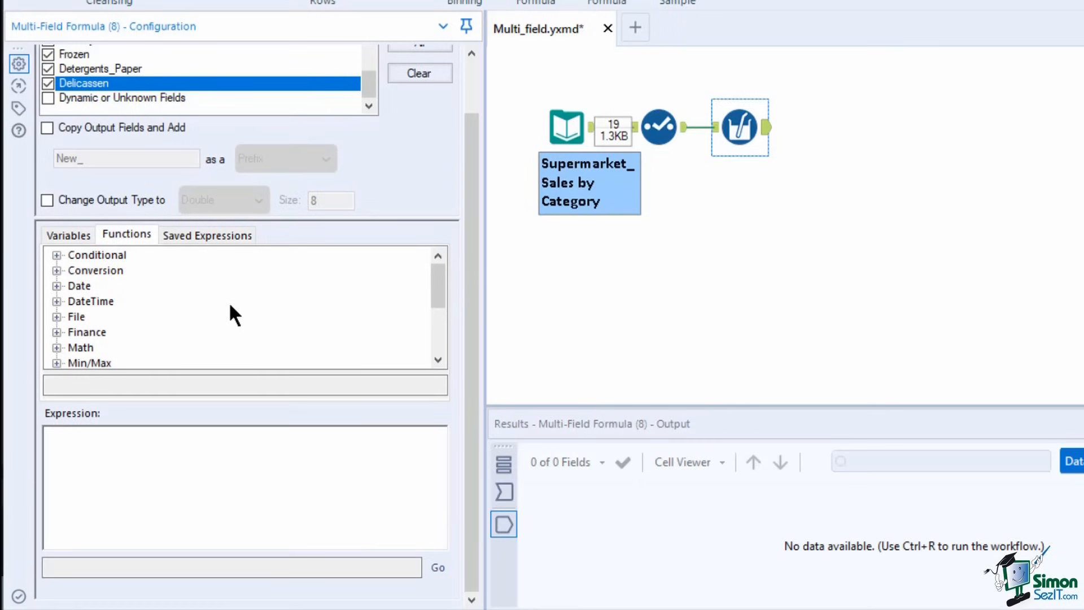
{"action": "scroll", "coordinate": [230, 305], "scroll_direction": "down", "scroll_amount": 3}
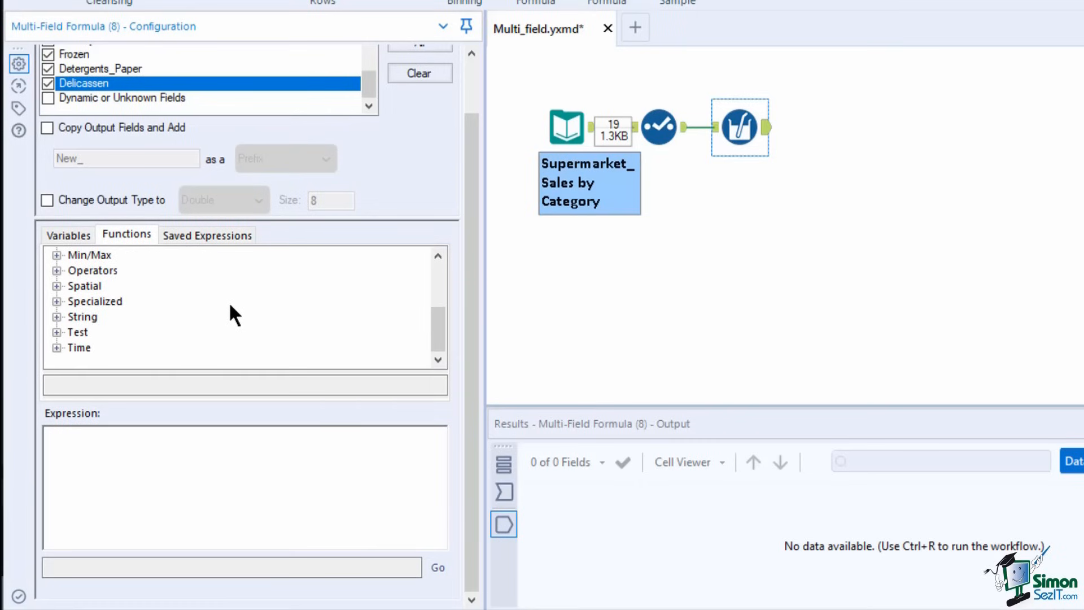
{"action": "left_click", "coordinate": [225, 236]}
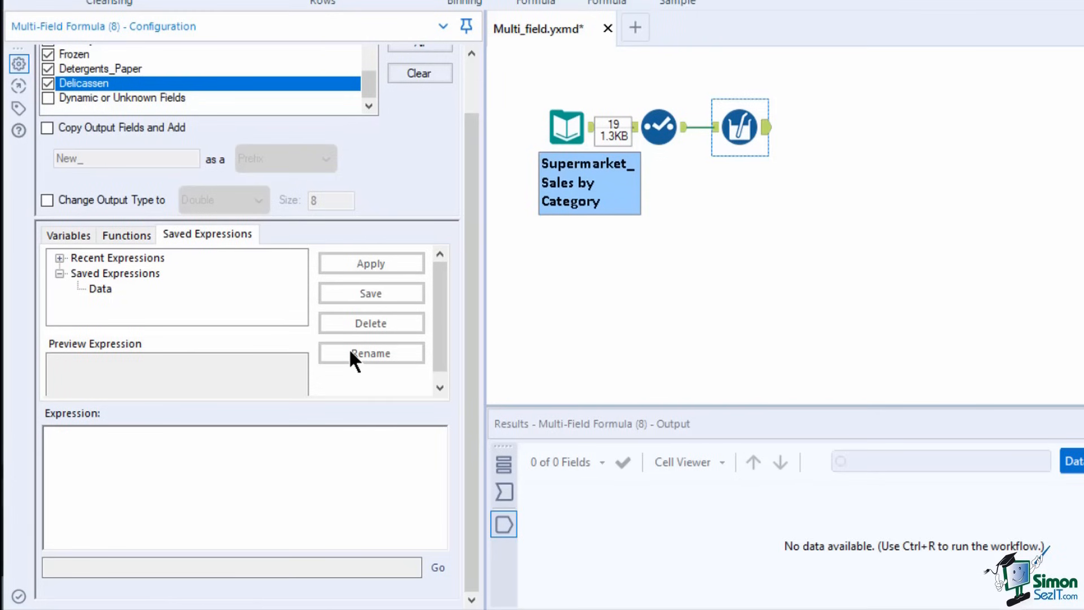
- Insert the conditional template IF c THEN t ELSE f ENDIF into the Multi-Field Formula expression
{"action": "left_click", "coordinate": [127, 235]}
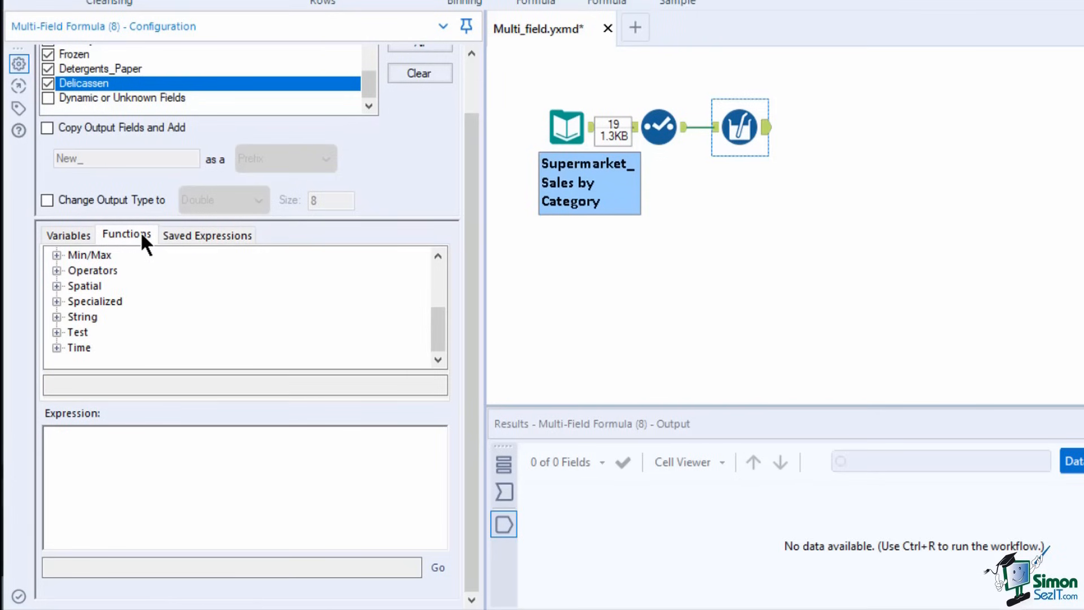
{"action": "scroll", "coordinate": [142, 321], "scroll_direction": "up", "scroll_amount": 3}
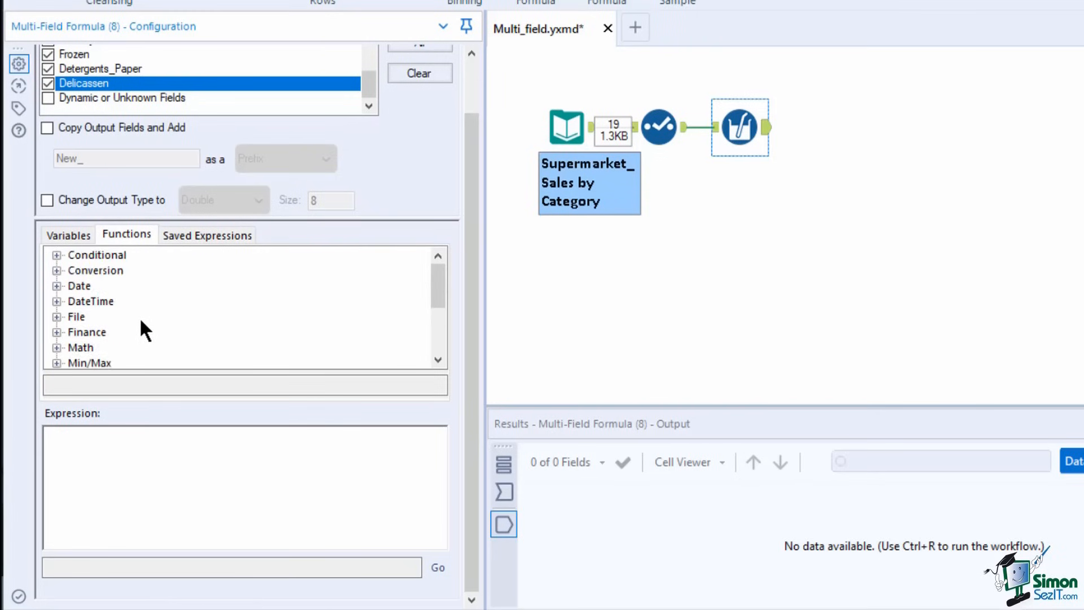
{"action": "double_click", "coordinate": [124, 254]}
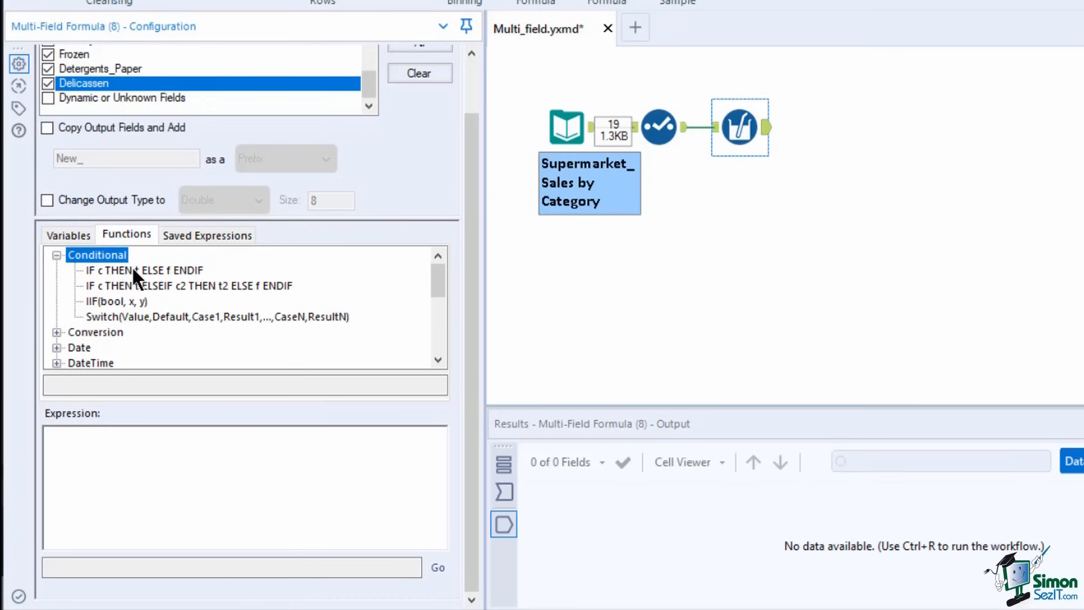
{"action": "double_click", "coordinate": [133, 270]}
- Replace the condition placeholder c with the IsNull test function, using [_CurrentField_] as its argument
{"action": "double_click", "coordinate": [67, 434]}
{"action": "left_click", "coordinate": [69, 235]}
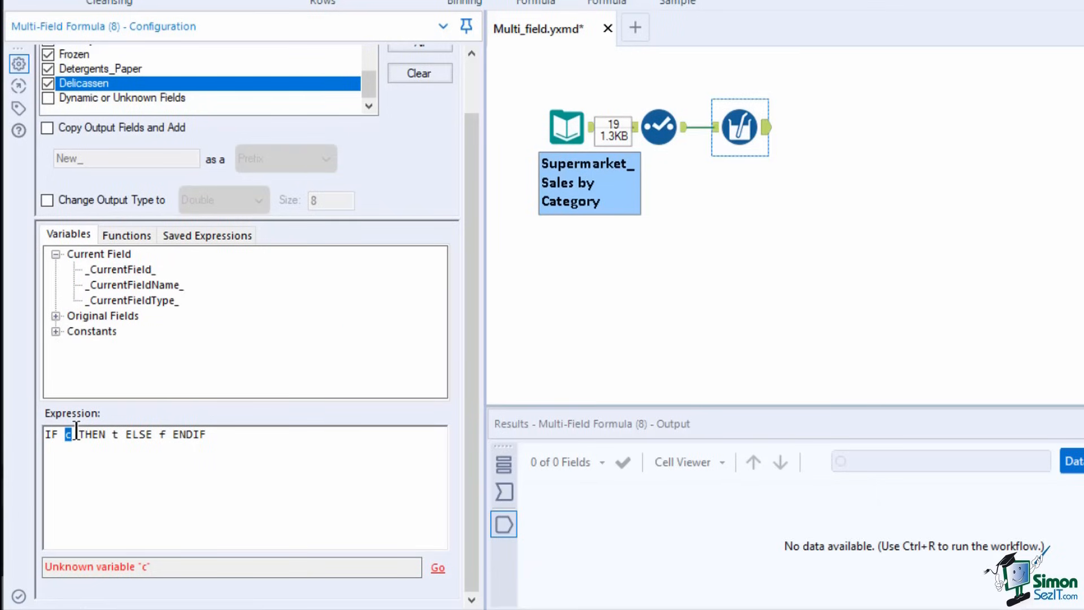
{"action": "left_click", "coordinate": [125, 234]}
{"action": "scroll", "coordinate": [128, 310], "scroll_direction": "down", "scroll_amount": 4}
{"action": "double_click", "coordinate": [90, 334]}
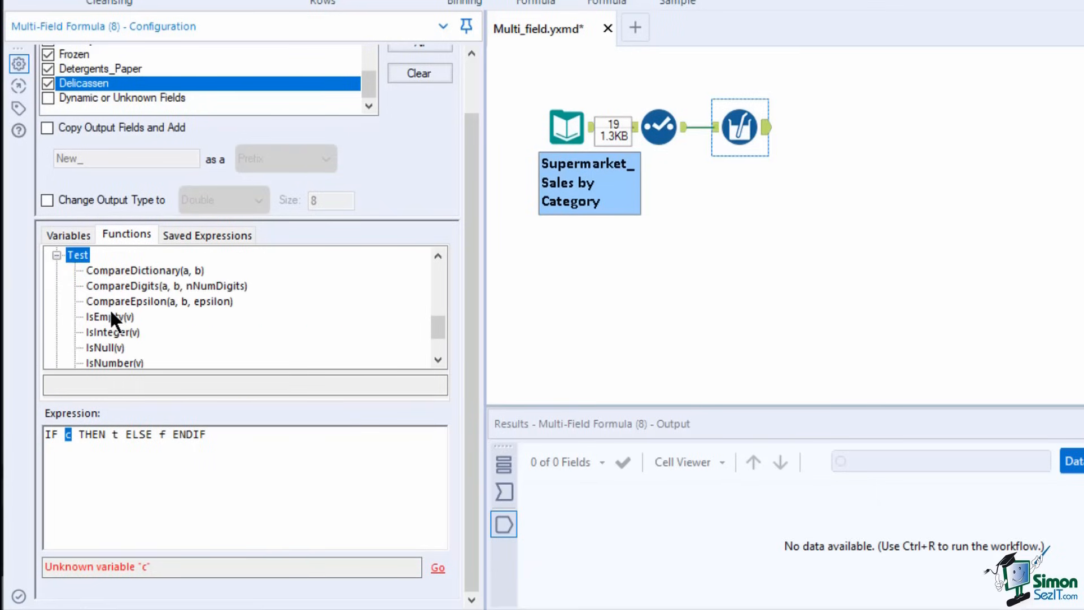
{"action": "scroll", "coordinate": [109, 312], "scroll_direction": "down", "scroll_amount": 1}
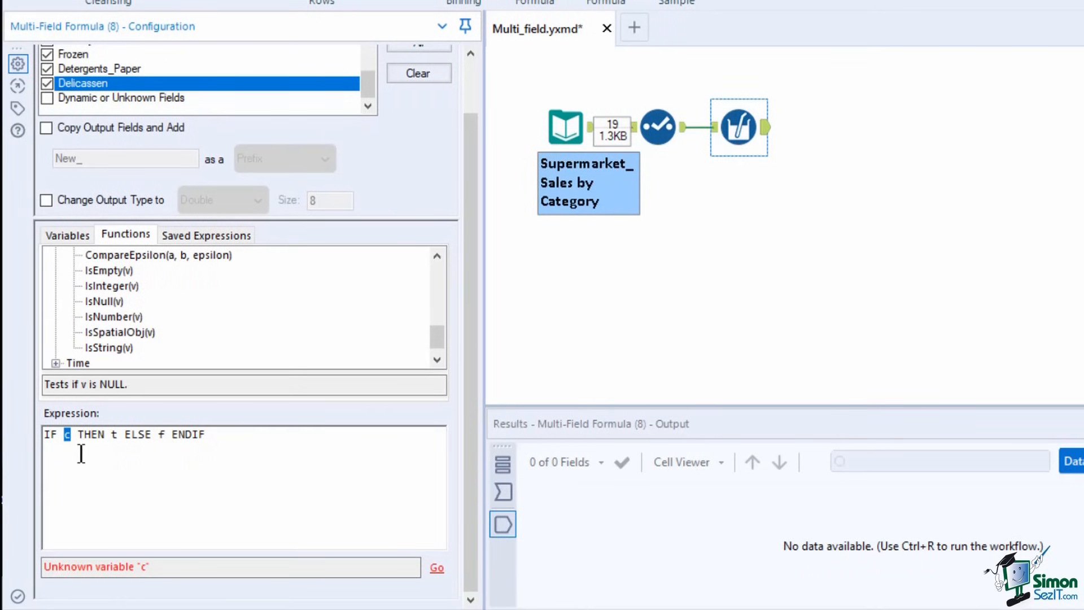
{"action": "double_click", "coordinate": [104, 301]}
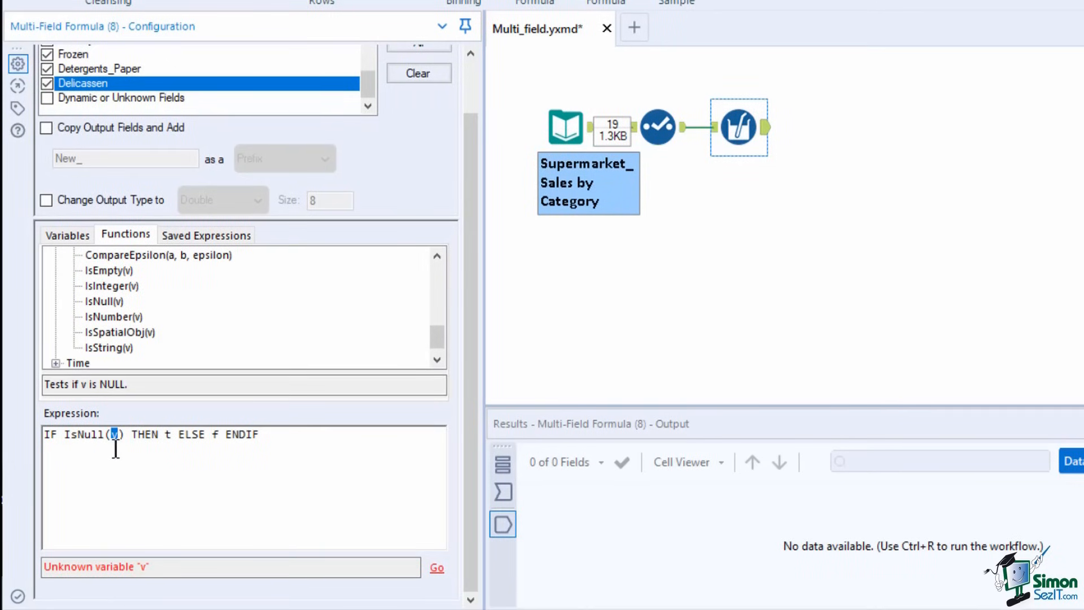
{"action": "left_click", "coordinate": [66, 232]}
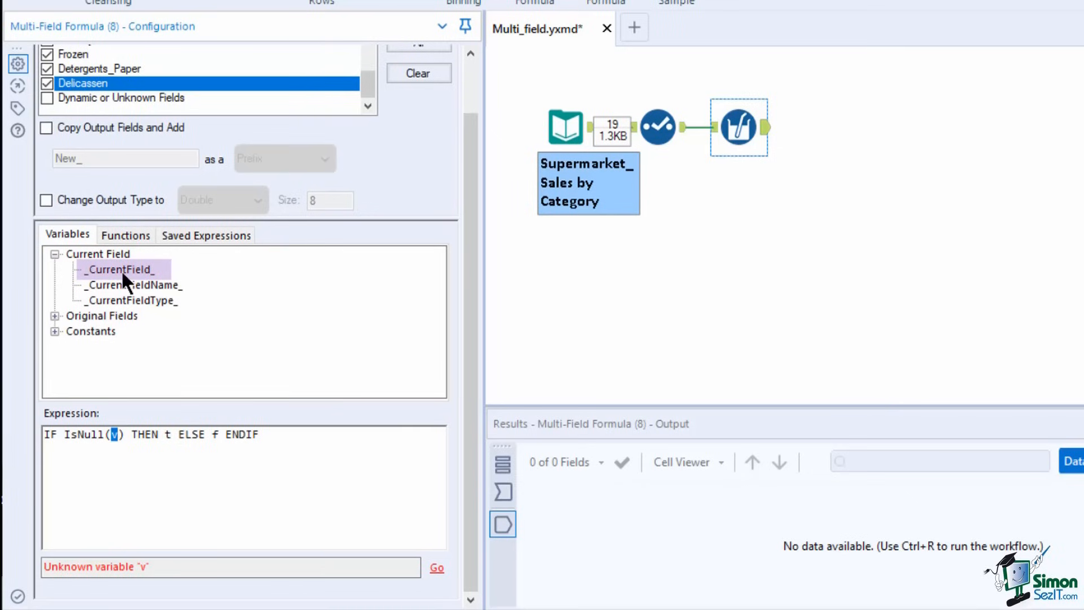
{"action": "double_click", "coordinate": [120, 269]}
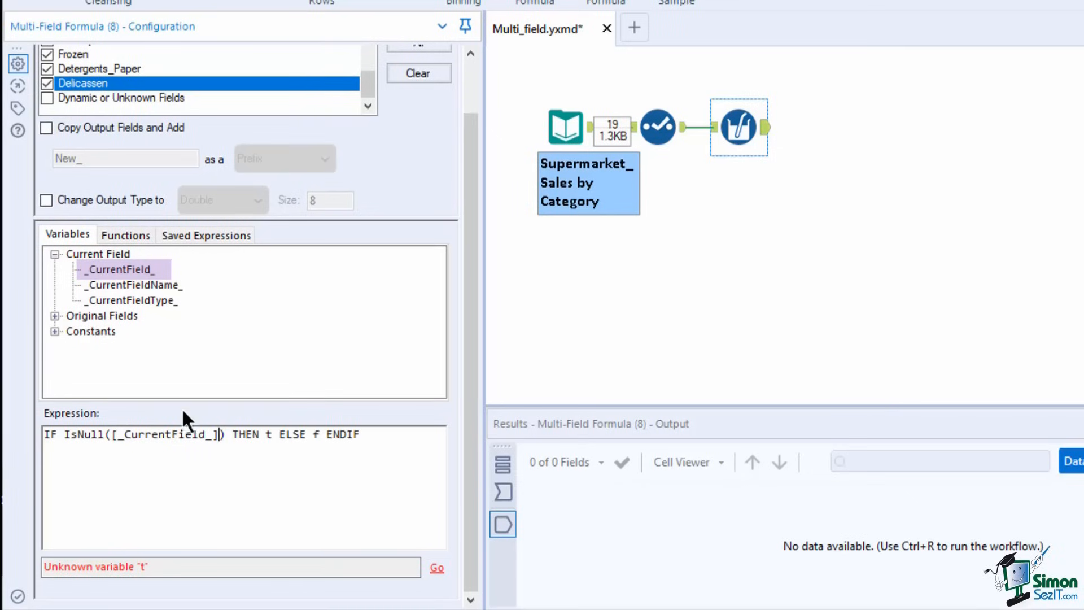
- Set the expression's THEN value to 0 and its ELSE value to [_CurrentField_]
{"action": "left_click", "coordinate": [271, 435]}
{"action": "key", "text": "BackSpace"}
{"action": "type", "text": "0"}
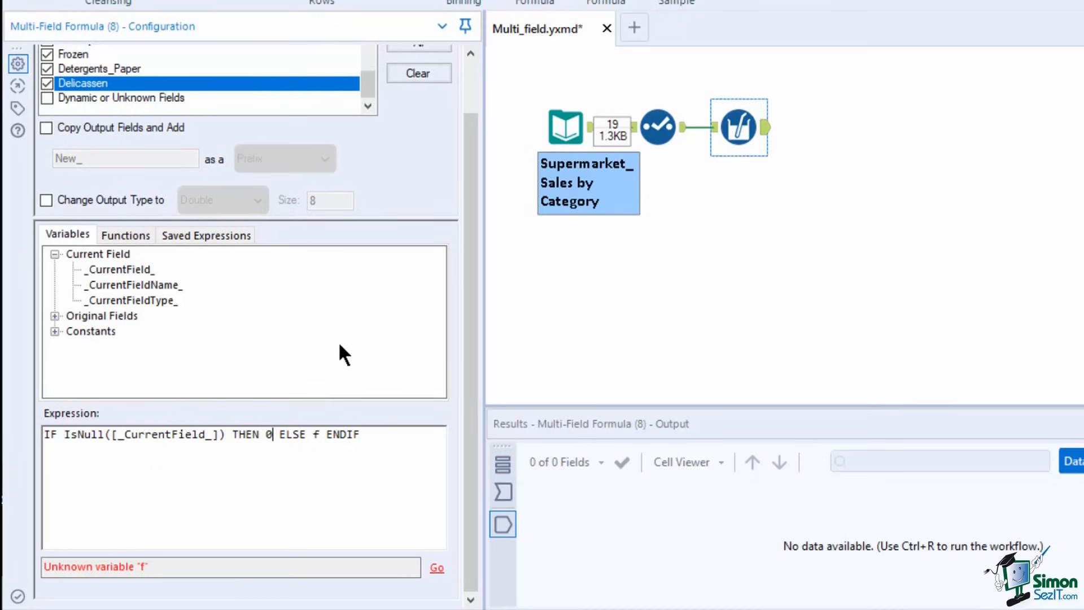
{"action": "double_click", "coordinate": [316, 434]}
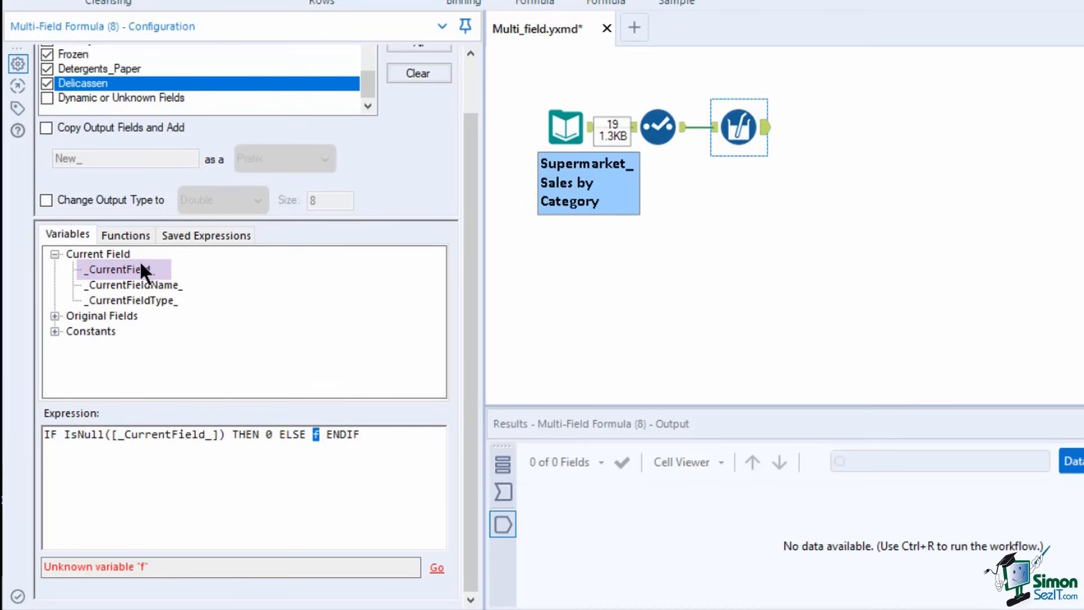
{"action": "double_click", "coordinate": [128, 269]}
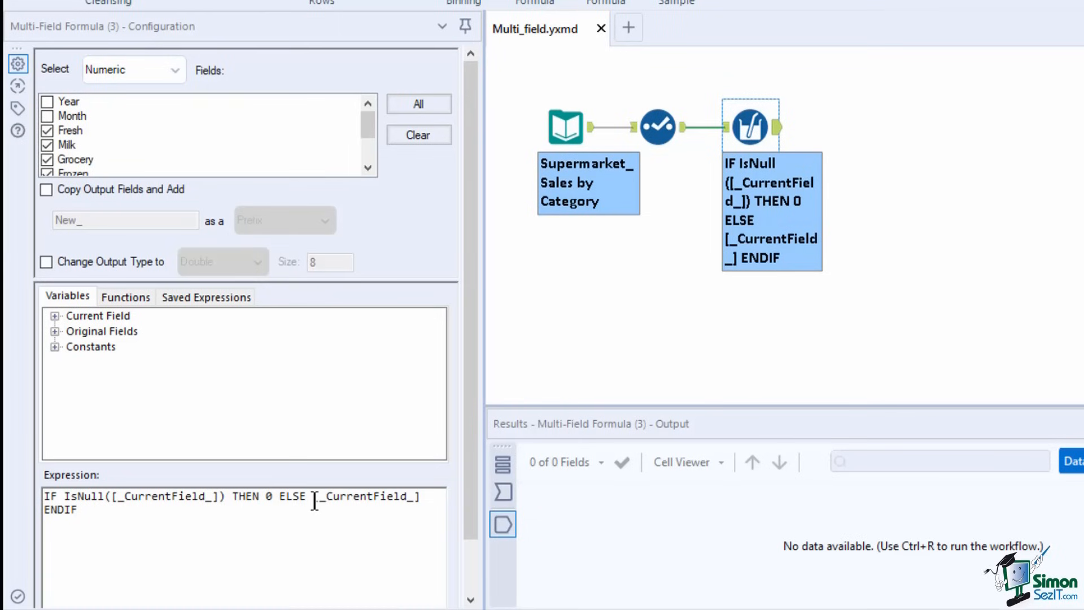
{"action": "left_click_drag", "start_coordinate": [312, 497], "coordinate": [395, 528]}
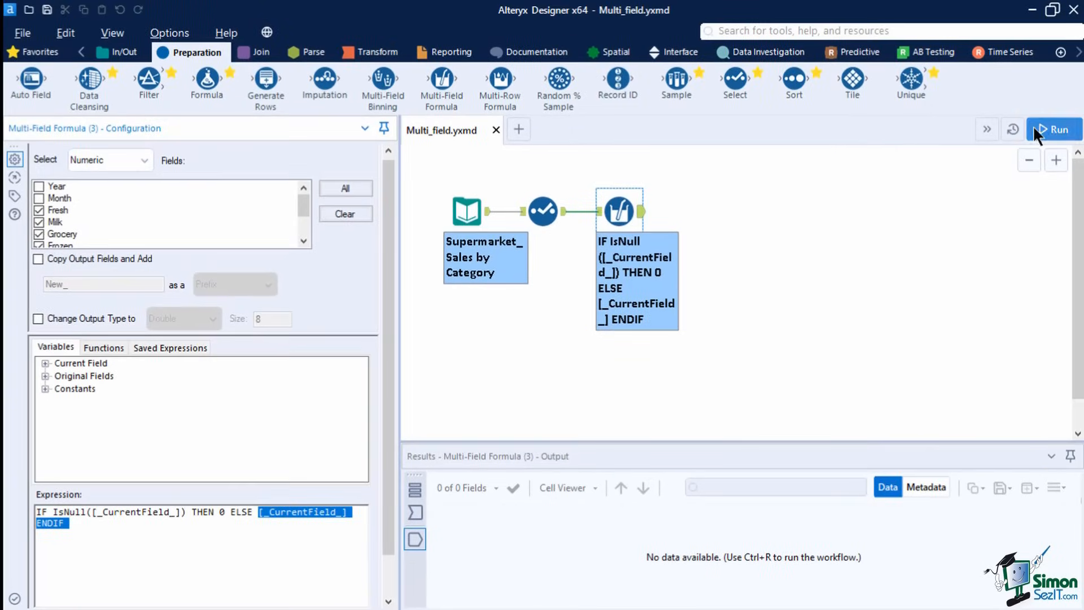
- Run the Multi_field workflow and check the Multi-Field Formula output for null values replaced with 0
{"action": "left_click", "coordinate": [1032, 127]}
{"action": "left_click", "coordinate": [685, 370]}
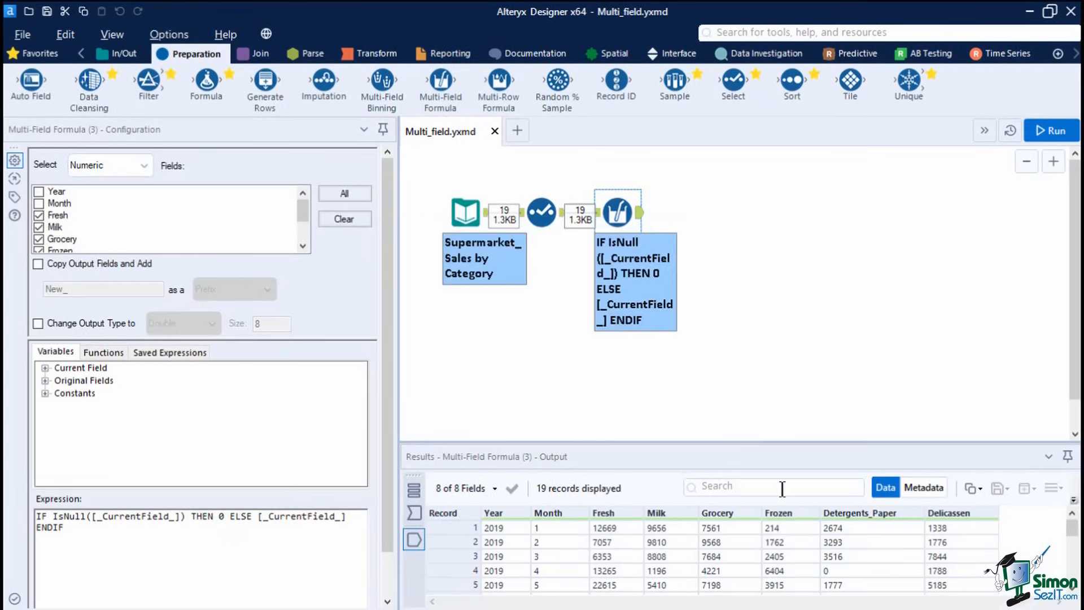
{"action": "scroll", "coordinate": [835, 550], "scroll_direction": "down", "scroll_amount": 5}
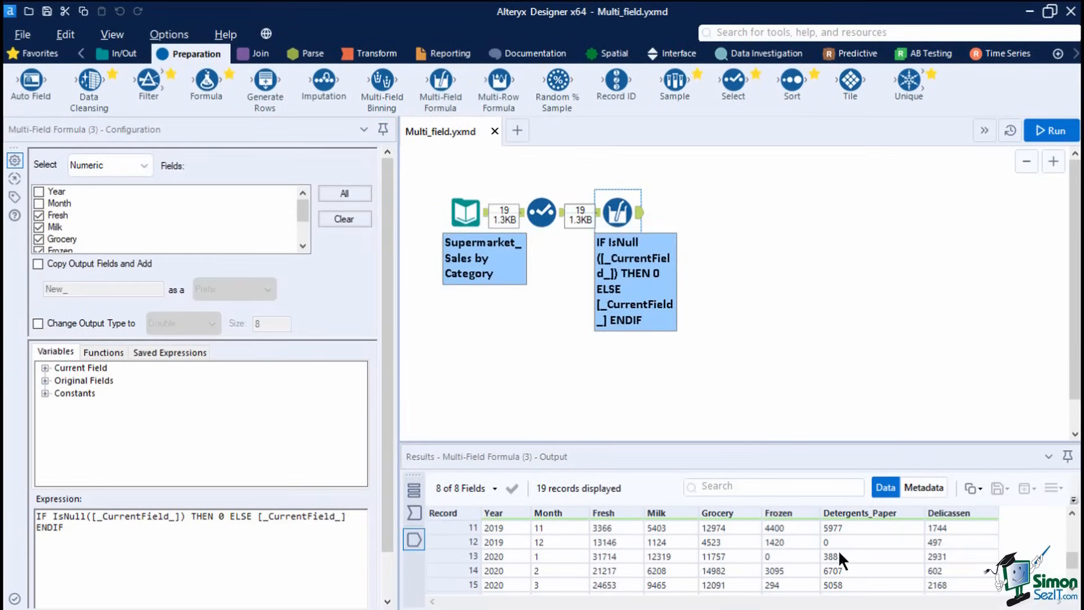
{"action": "scroll", "coordinate": [838, 550], "scroll_direction": "down", "scroll_amount": 1}
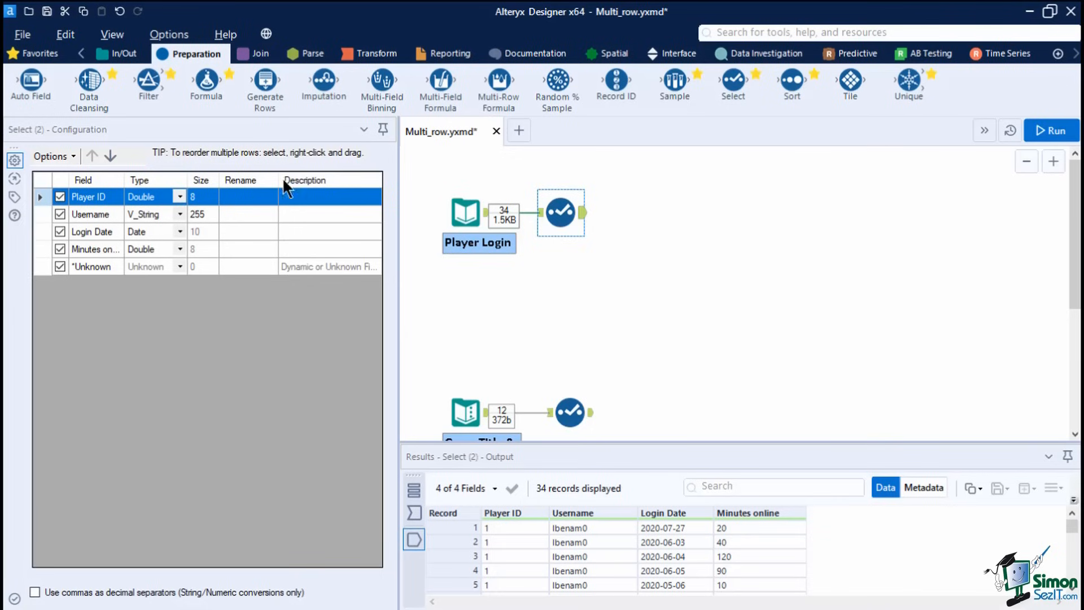
- Review the Player Login records in the Multi_row workflow and connect a Multi-Row Formula tool after their Select tool
{"action": "mouse_move", "coordinate": [500, 79]}
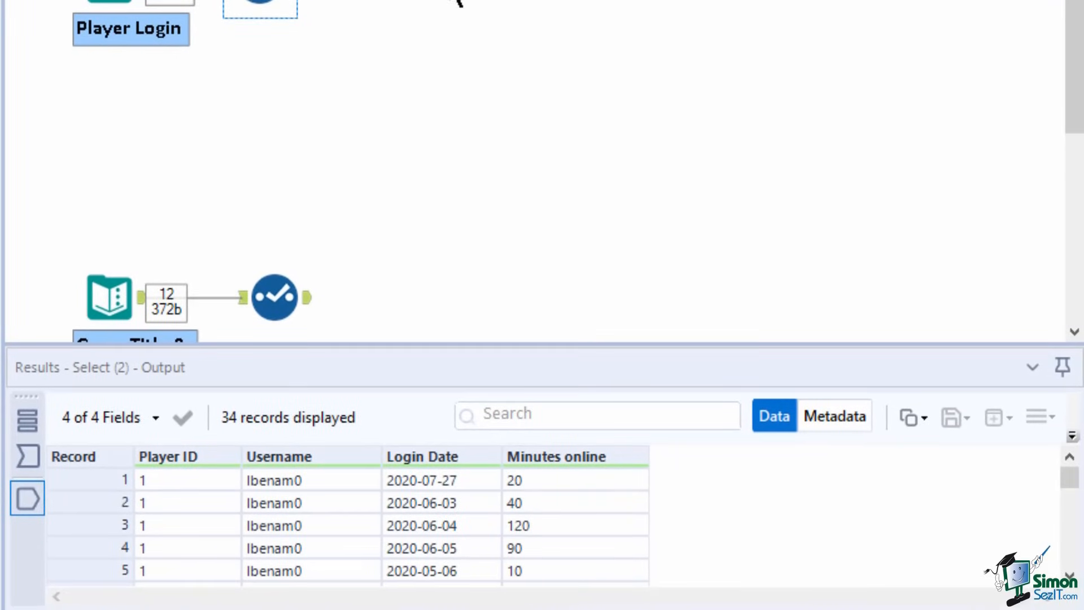
{"action": "scroll", "coordinate": [550, 485], "scroll_direction": "down", "scroll_amount": 10}
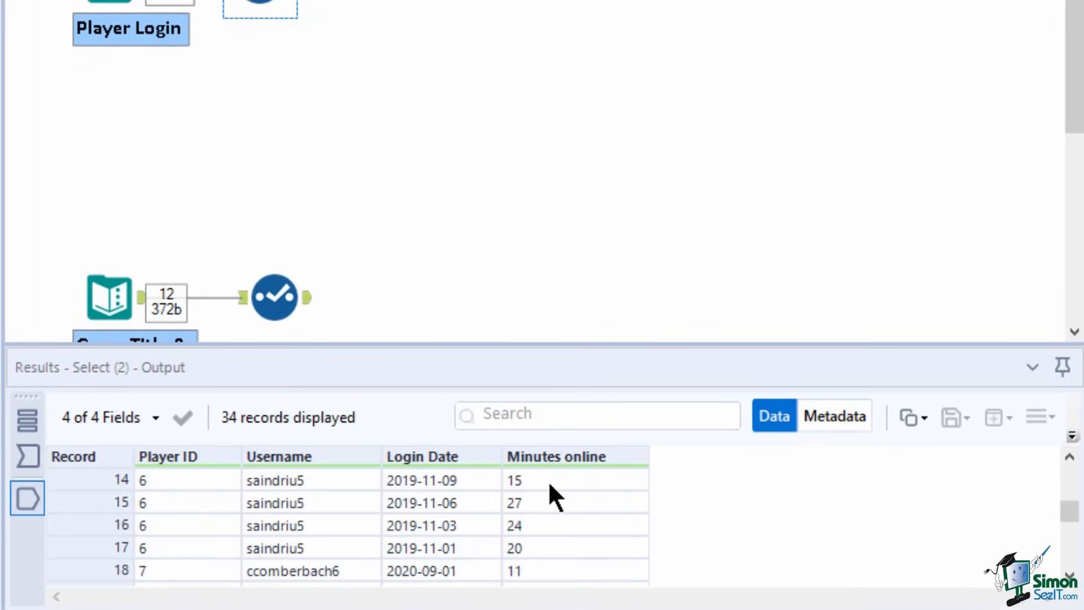
{"action": "scroll", "coordinate": [548, 502], "scroll_direction": "down", "scroll_amount": 1}
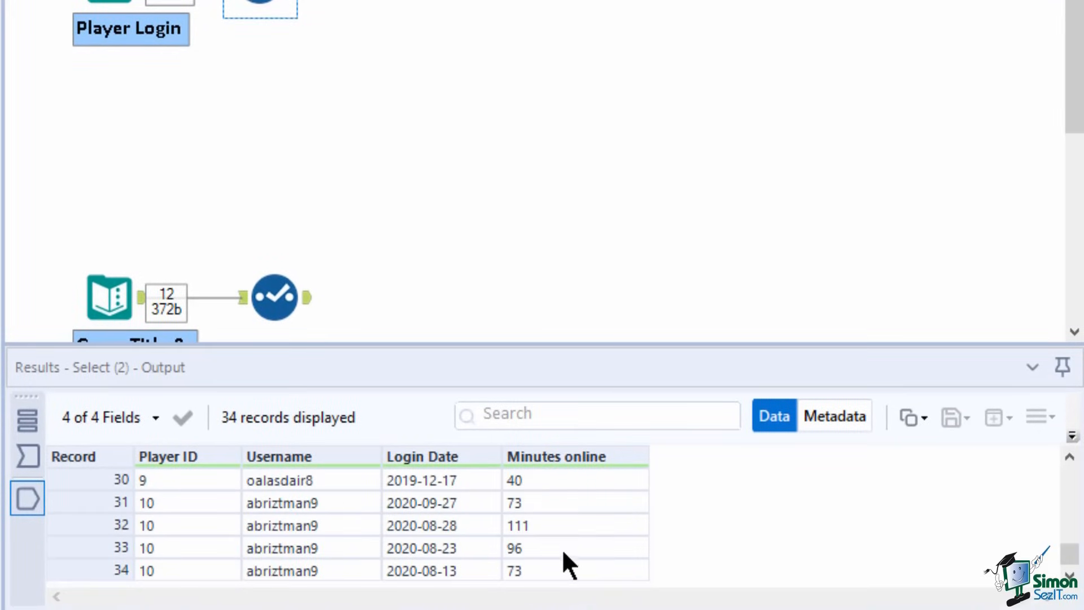
{"action": "scroll", "coordinate": [564, 557], "scroll_direction": "up", "scroll_amount": 10}
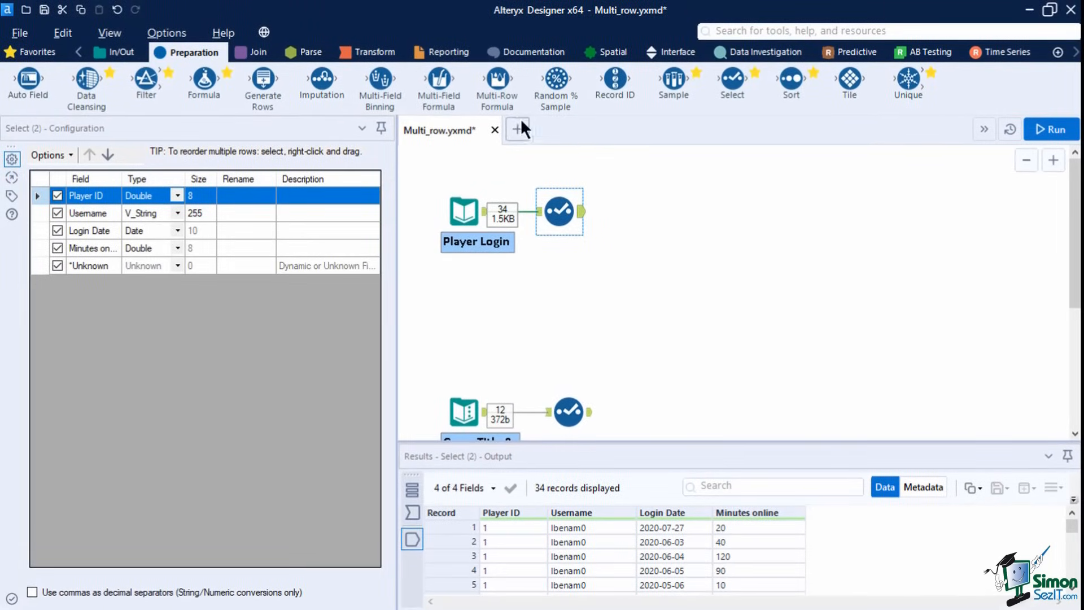
{"action": "left_click_drag", "start_coordinate": [497, 82], "coordinate": [639, 213]}
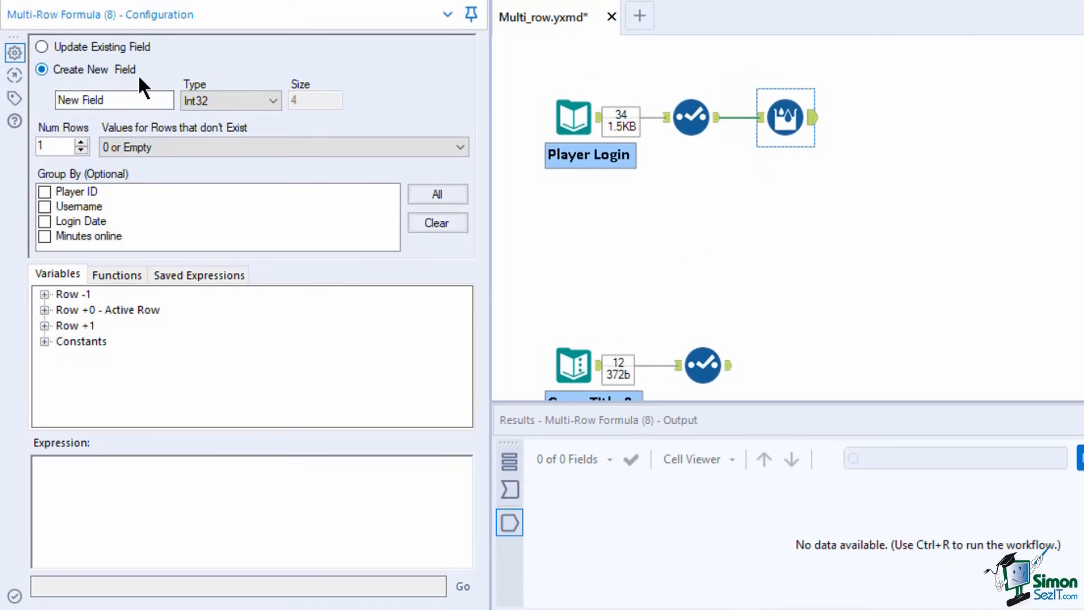
- Configure the Multi-Row Formula to create a new field named Days_between_login
{"action": "left_click", "coordinate": [108, 47]}
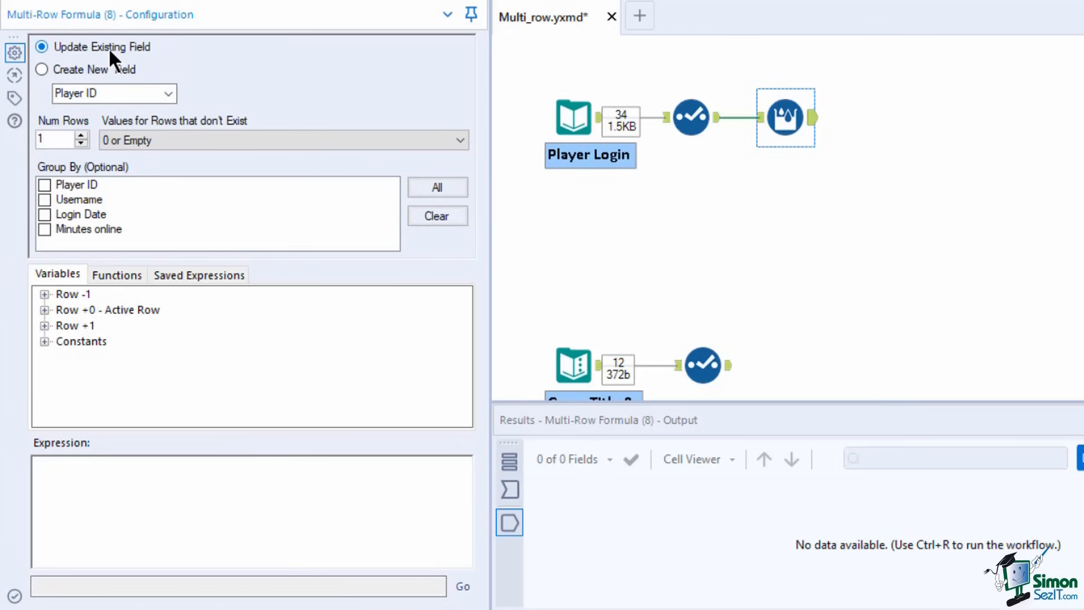
{"action": "left_click", "coordinate": [109, 67]}
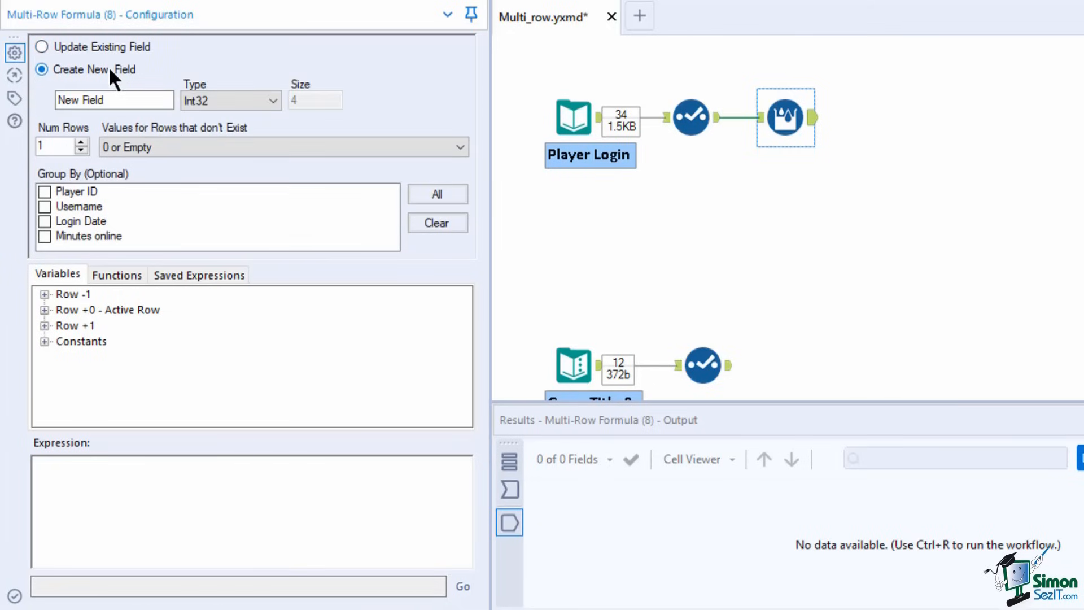
{"action": "left_click_drag", "start_coordinate": [119, 100], "coordinate": [41, 97]}
{"action": "type", "text": "Days_be"}
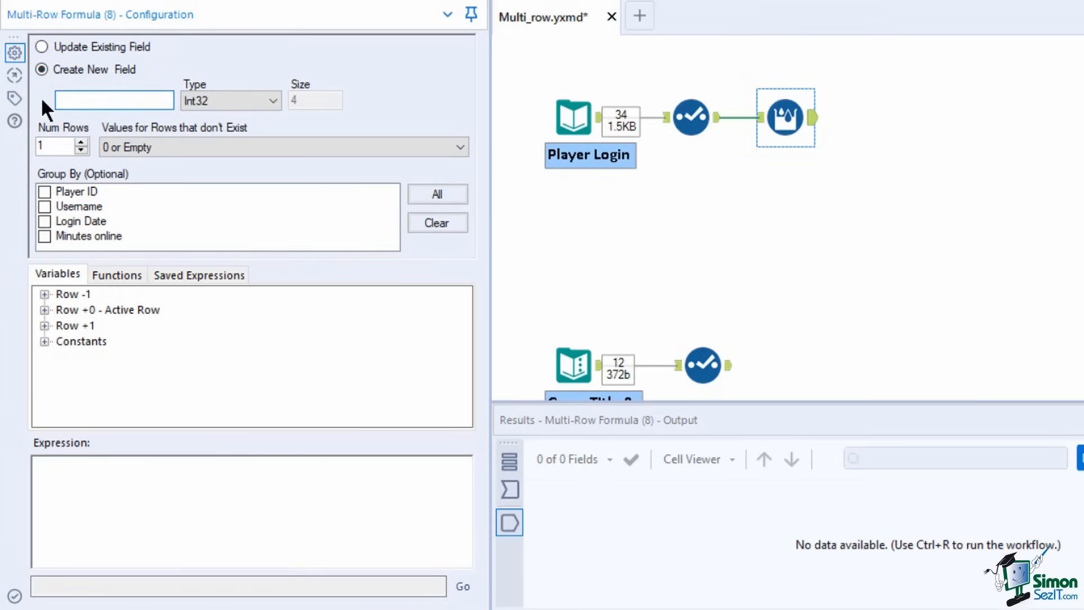
{"action": "type", "text": "tween_login"}
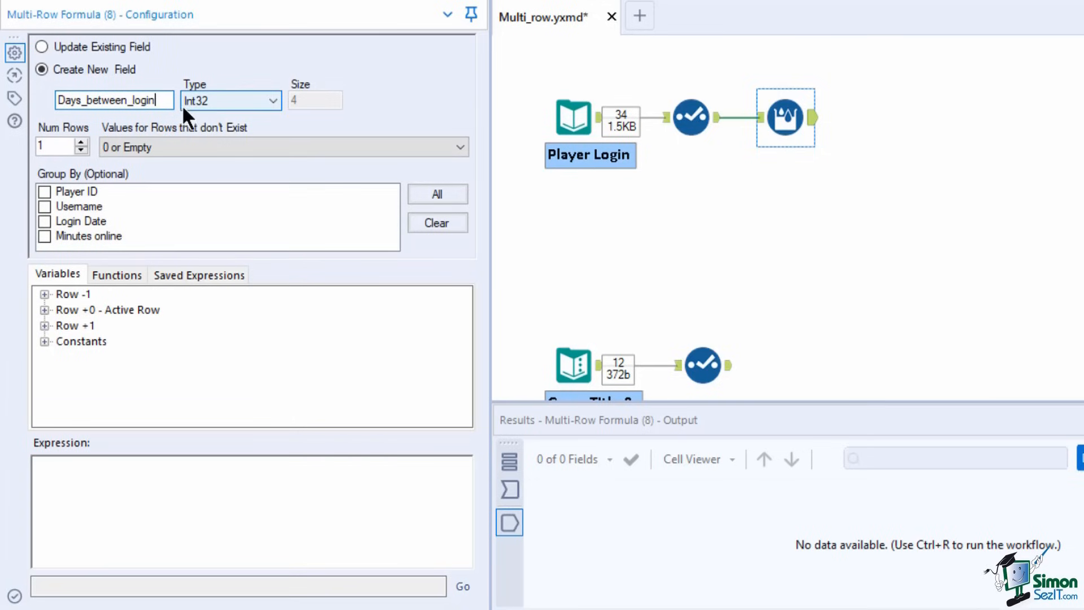
- Keep the Multi-Row Formula at 1 row, group it by Player ID, and use NULL for rows that don't exist
{"action": "left_click", "coordinate": [63, 145]}
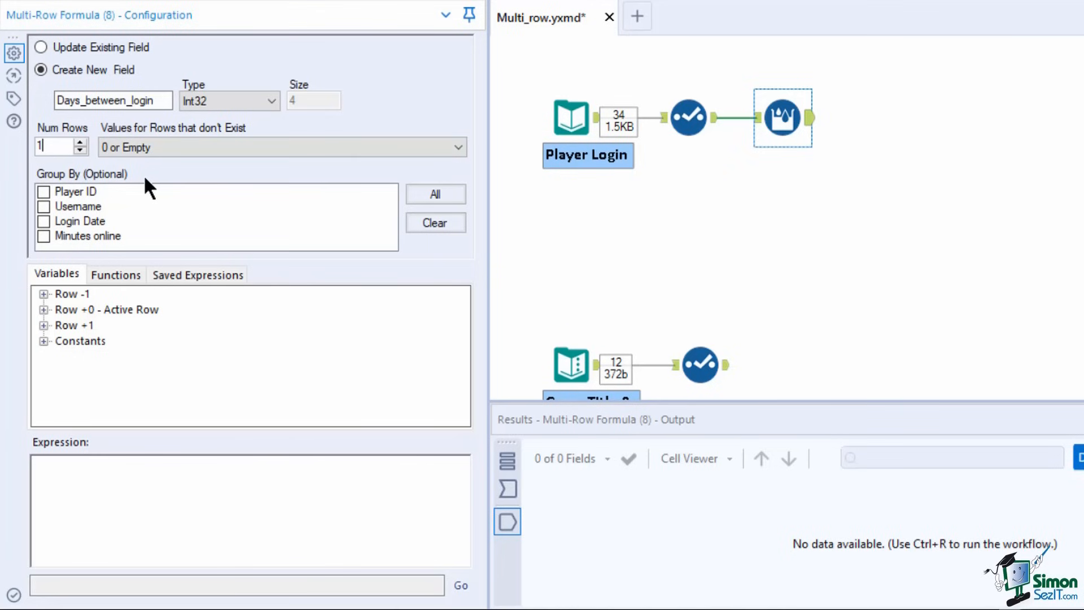
{"action": "left_click", "coordinate": [44, 192]}
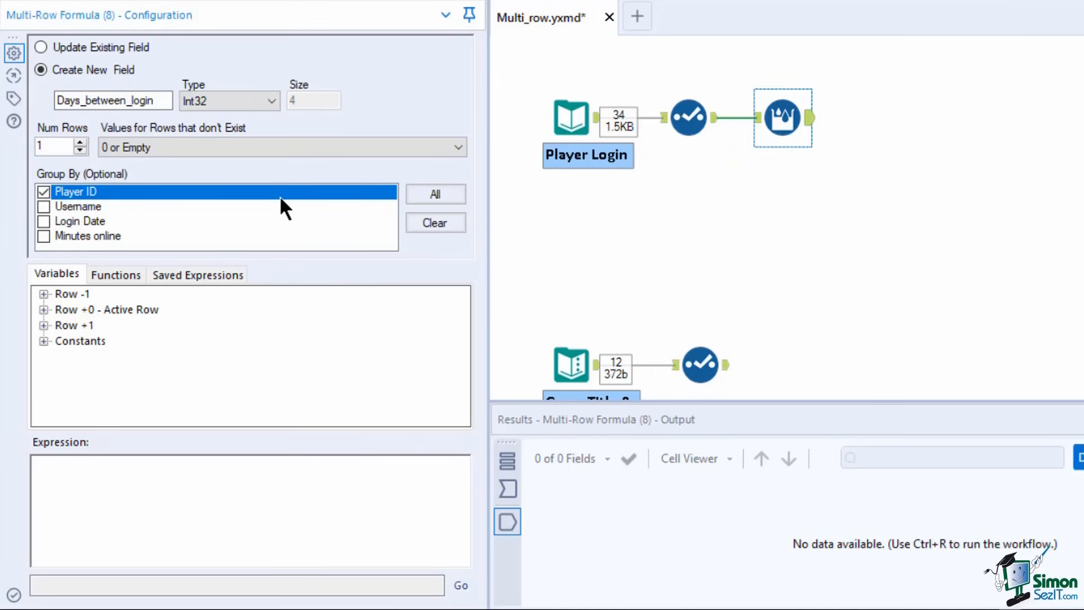
{"action": "left_click", "coordinate": [327, 143]}
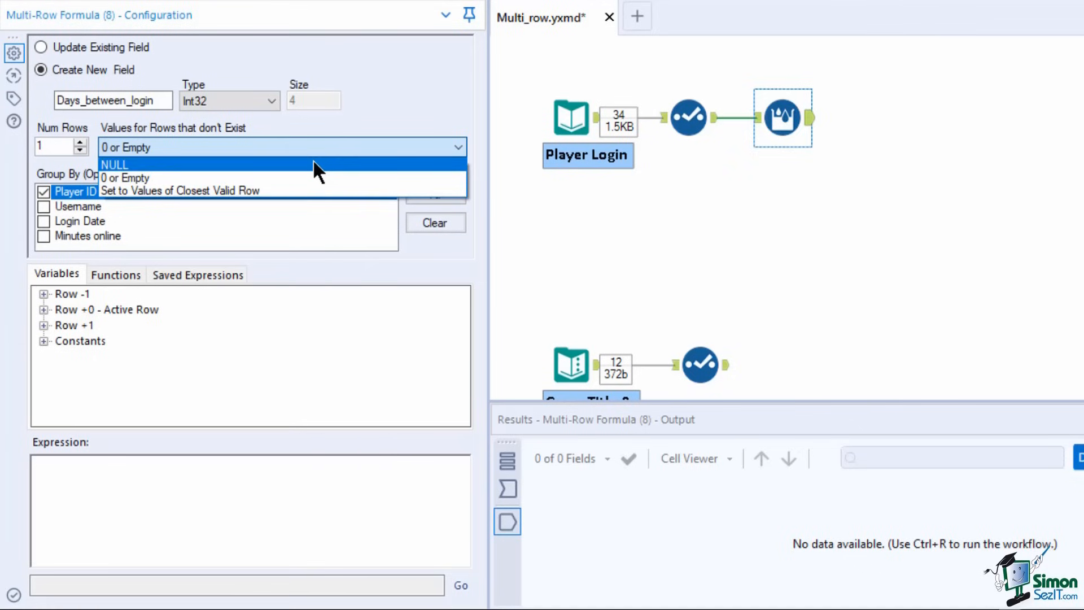
{"action": "left_click", "coordinate": [313, 163]}
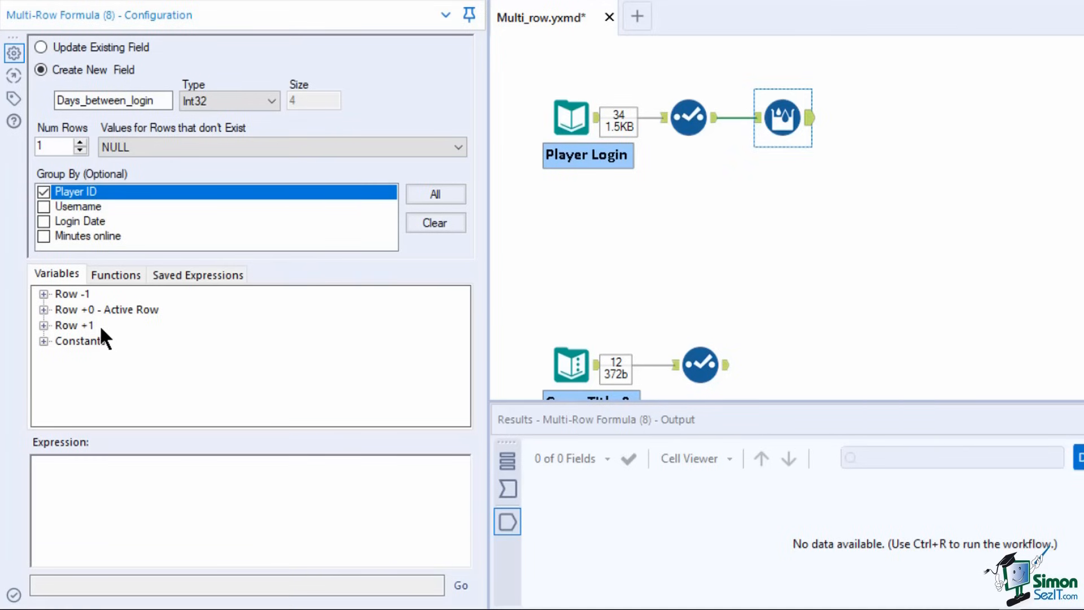
- Insert the DateTimeDiff(dt1,dt2,u) function into the Days_between_login expression
{"action": "left_click", "coordinate": [115, 273]}
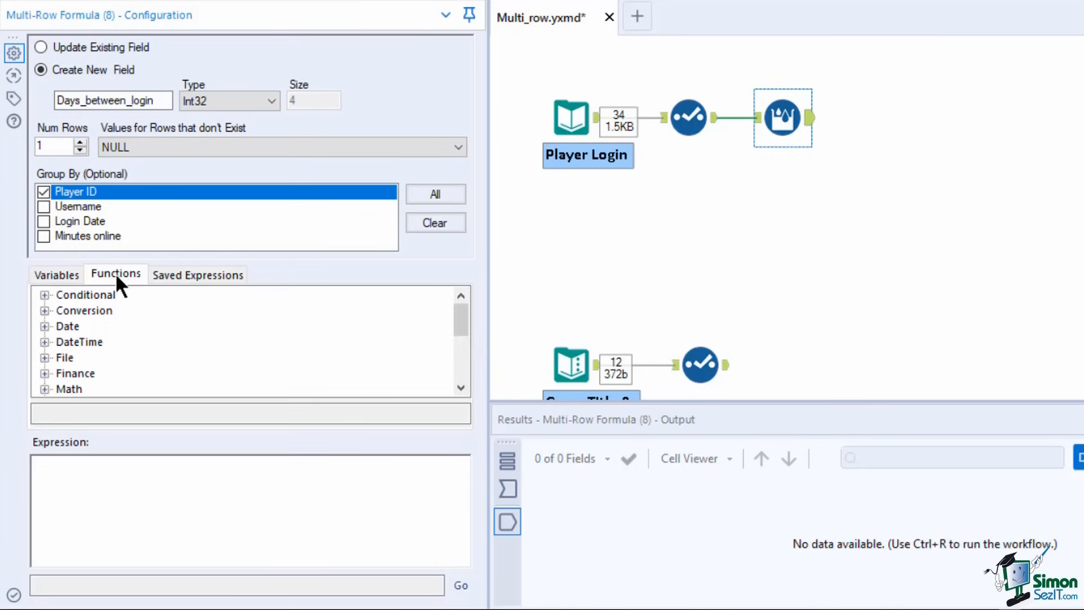
{"action": "double_click", "coordinate": [95, 341]}
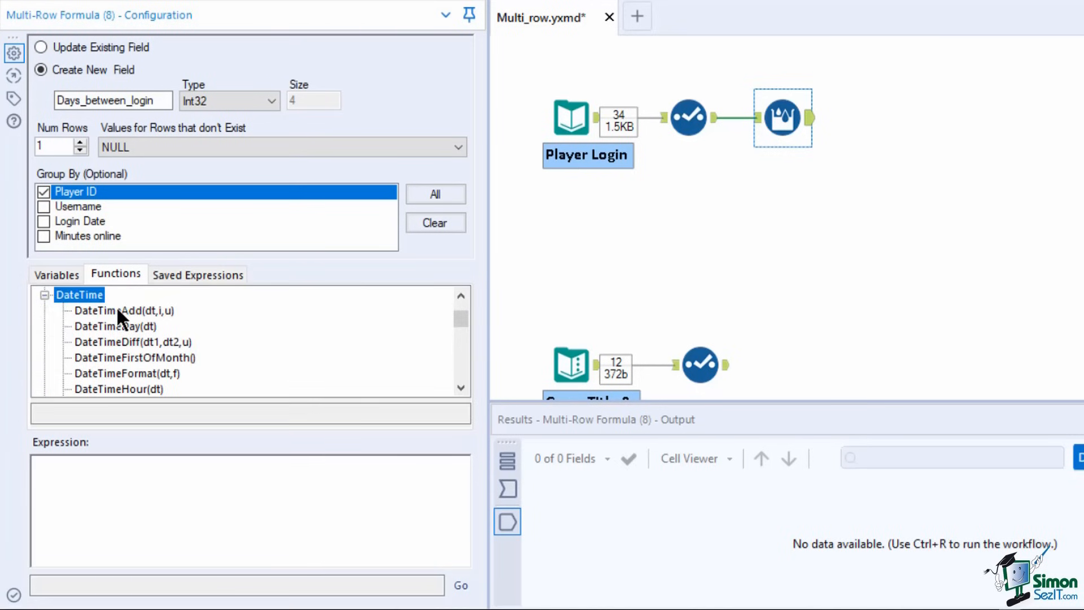
{"action": "left_click", "coordinate": [164, 338]}
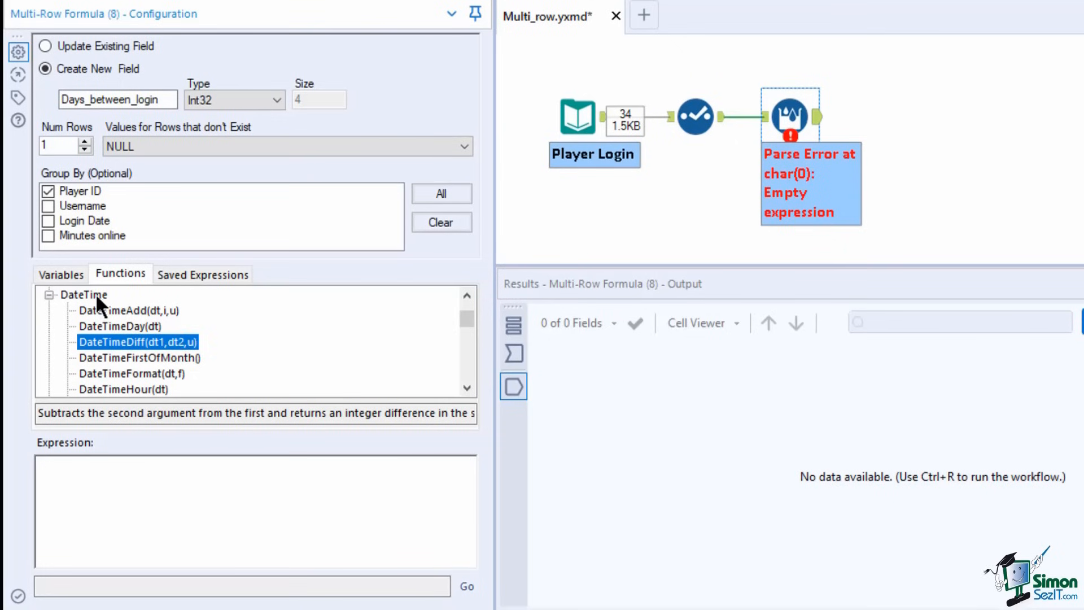
{"action": "double_click", "coordinate": [138, 341]}
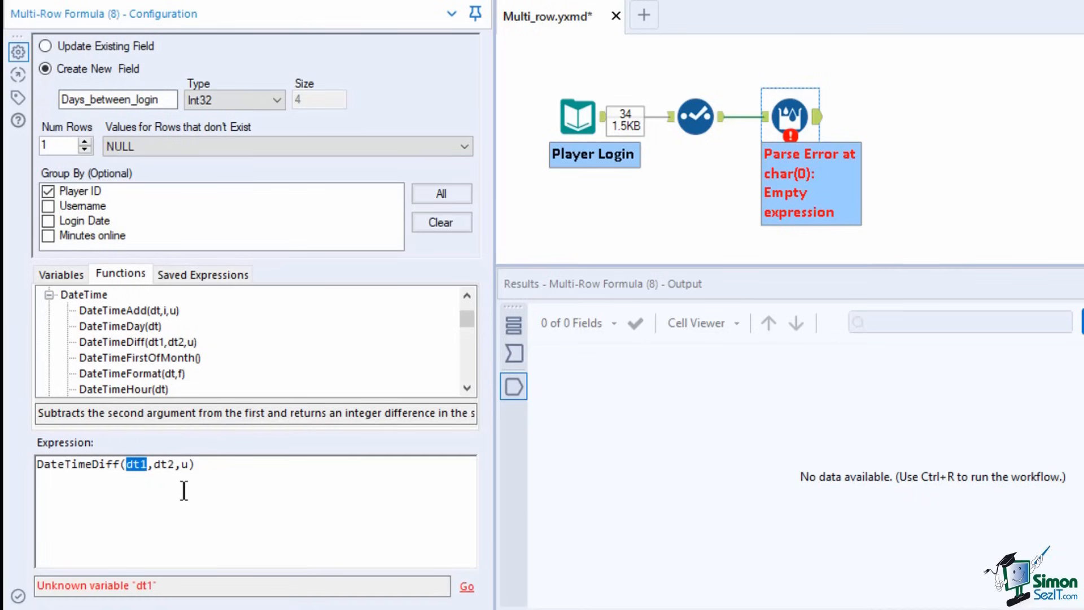
- Insert a Sort tool between the Select and Multi-Row Formula tools, sorting by Player ID and Login Date, both ascending
{"action": "left_click", "coordinate": [735, 211]}
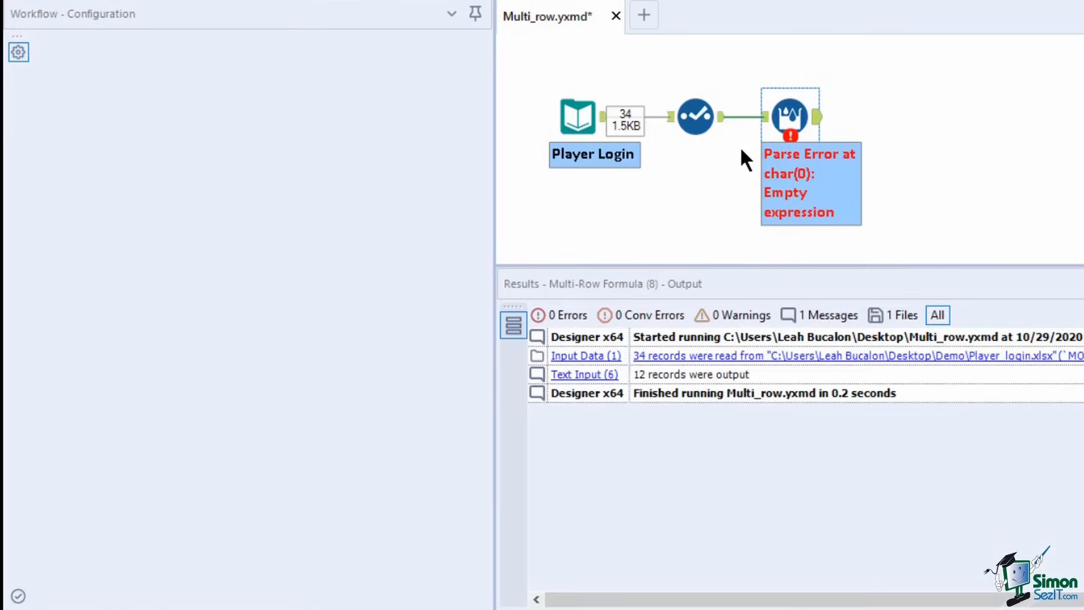
{"action": "left_click_drag", "start_coordinate": [905, 29], "coordinate": [781, 120]}
{"action": "left_click", "coordinate": [141, 108]}
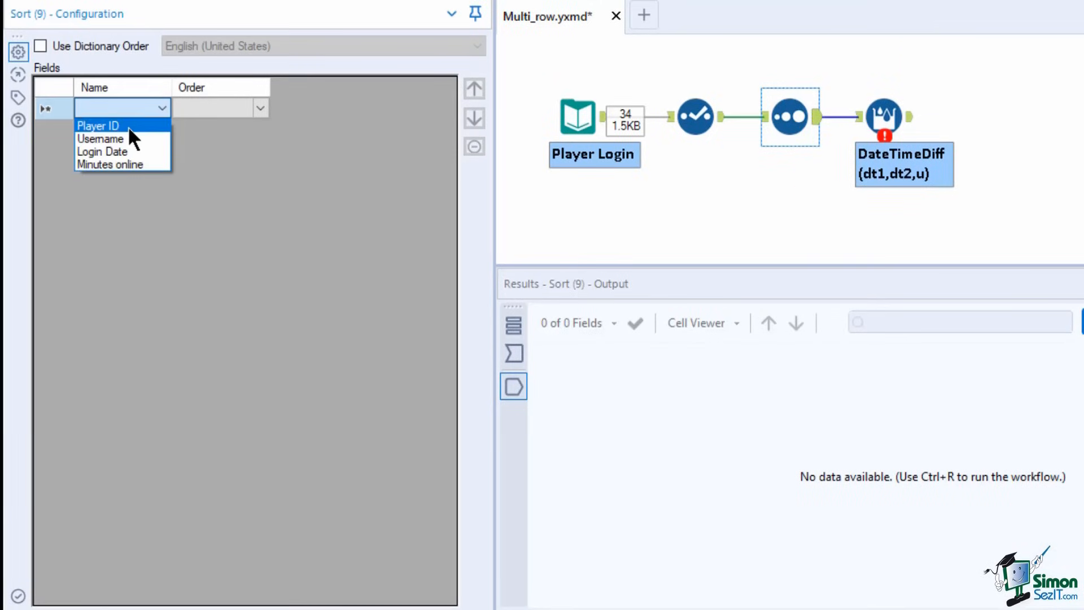
{"action": "left_click", "coordinate": [133, 124]}
{"action": "left_click", "coordinate": [158, 129]}
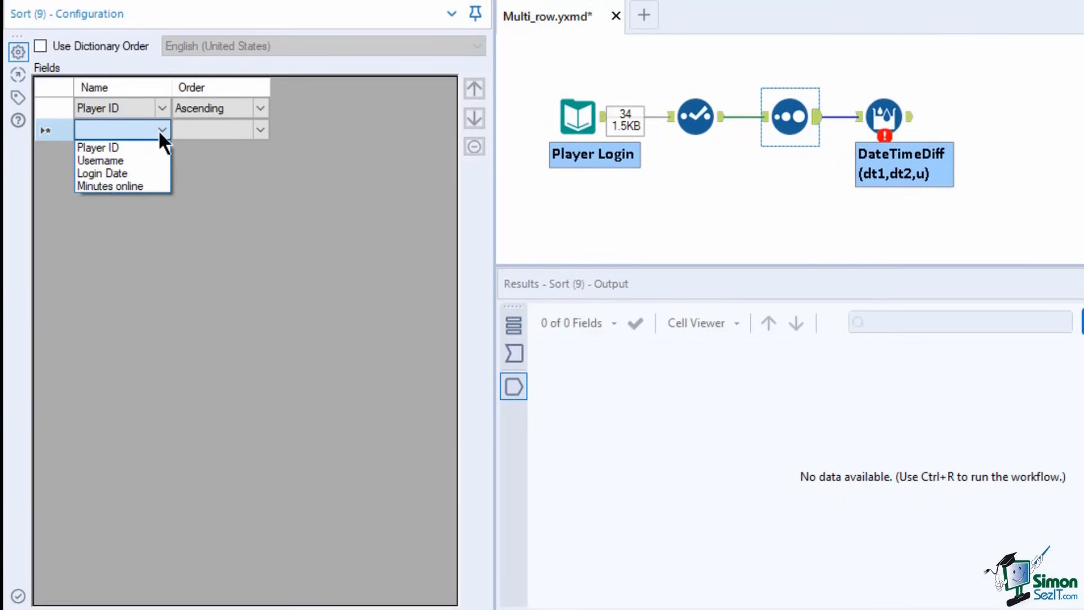
{"action": "left_click", "coordinate": [138, 171]}
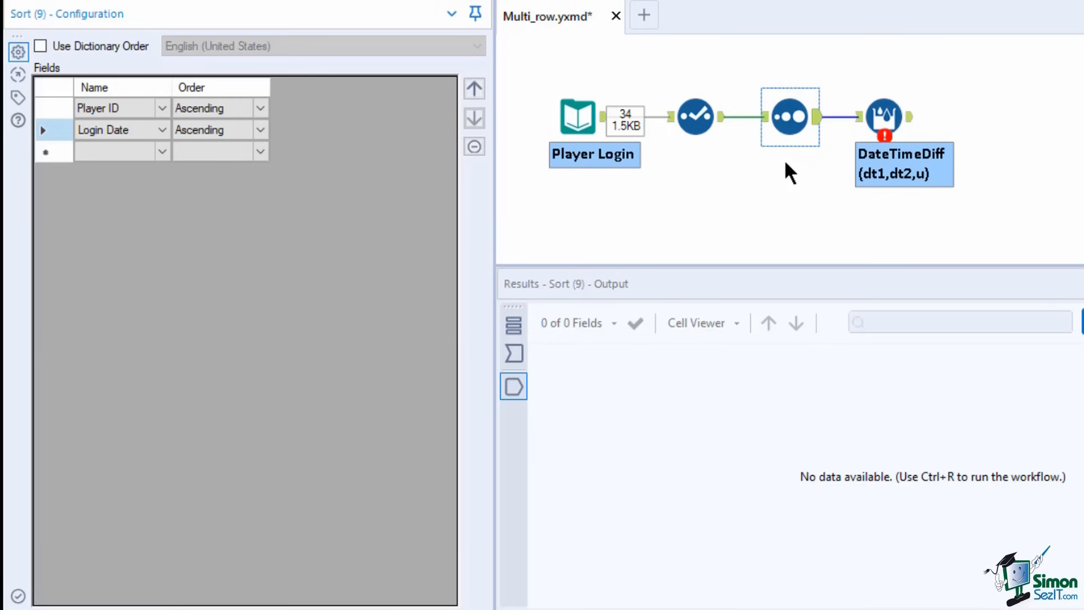
- Complete the Multi-Row Formula expression as DateTimeDiff([Row+1:Login Date],[Login Date],'days')
{"action": "left_click", "coordinate": [874, 120]}
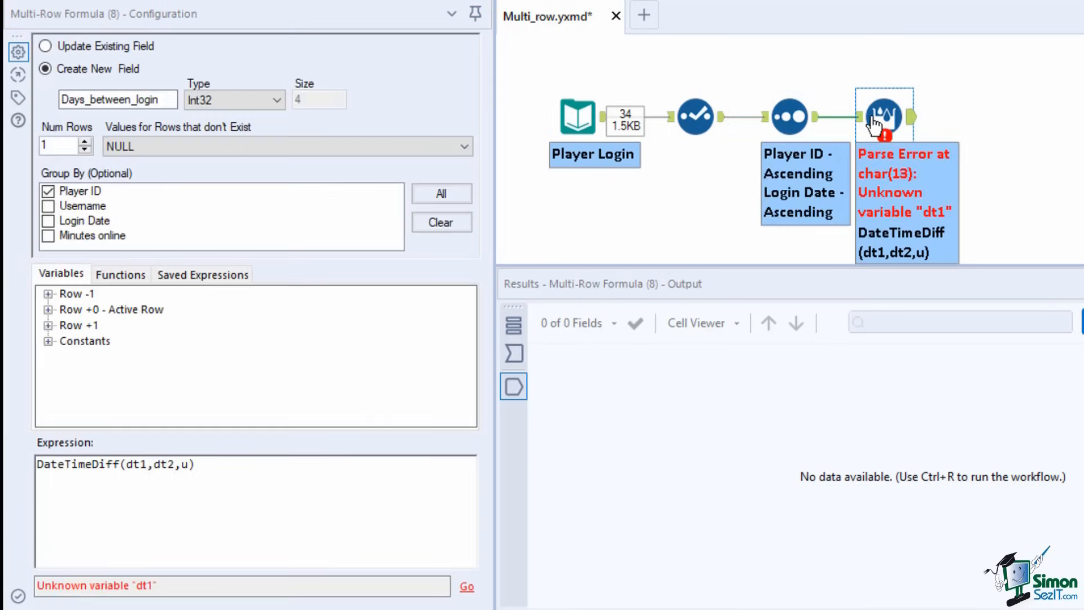
{"action": "double_click", "coordinate": [137, 464]}
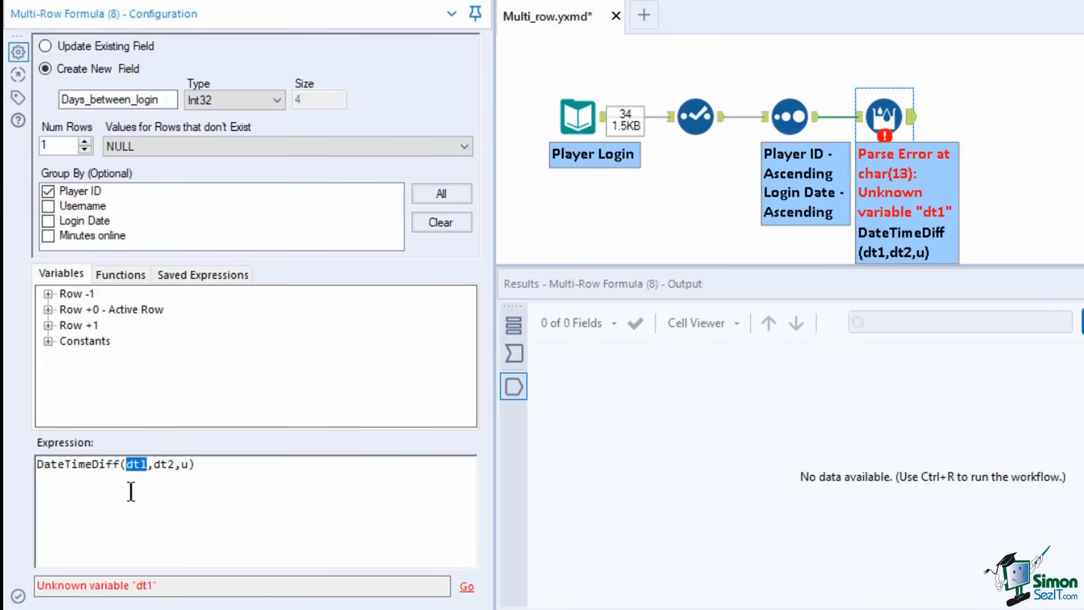
{"action": "double_click", "coordinate": [90, 324]}
{"action": "double_click", "coordinate": [118, 372]}
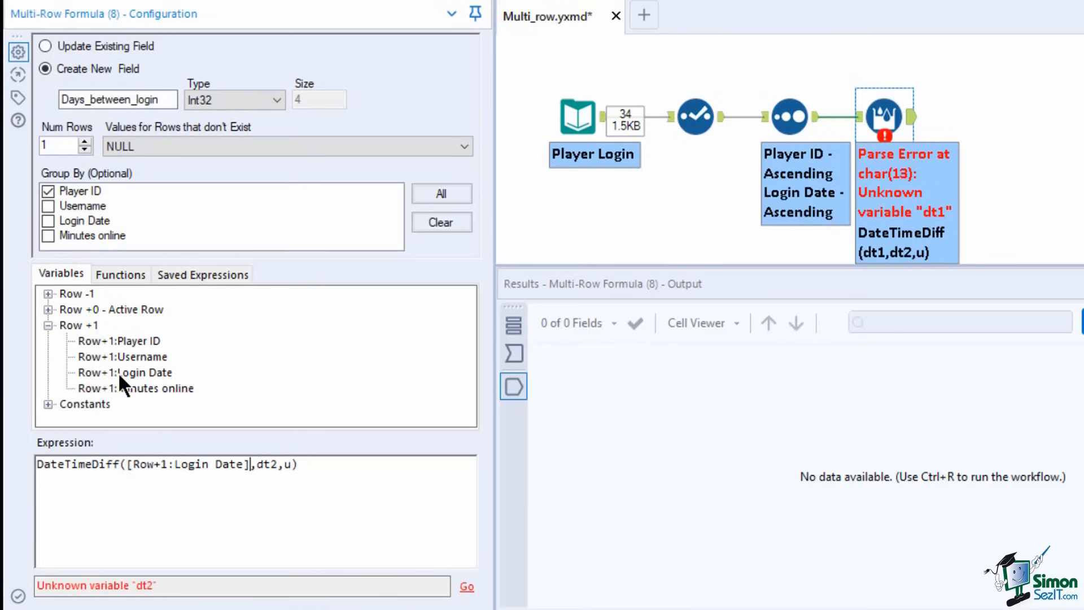
{"action": "double_click", "coordinate": [267, 464]}
{"action": "double_click", "coordinate": [145, 309]}
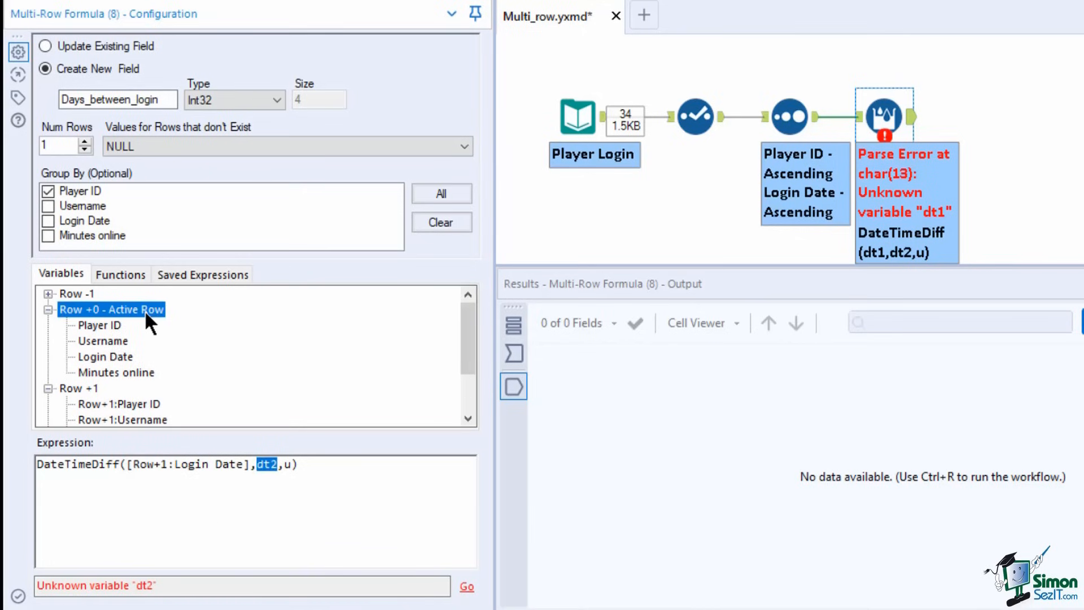
{"action": "double_click", "coordinate": [108, 356]}
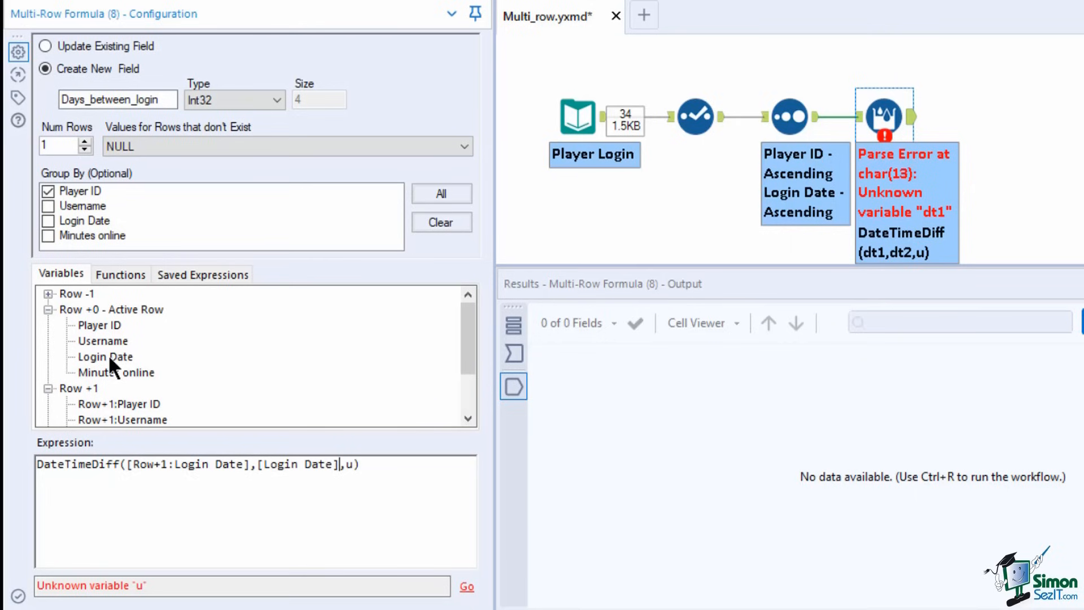
{"action": "left_click", "coordinate": [354, 463]}
{"action": "key", "text": "BackSpace"}
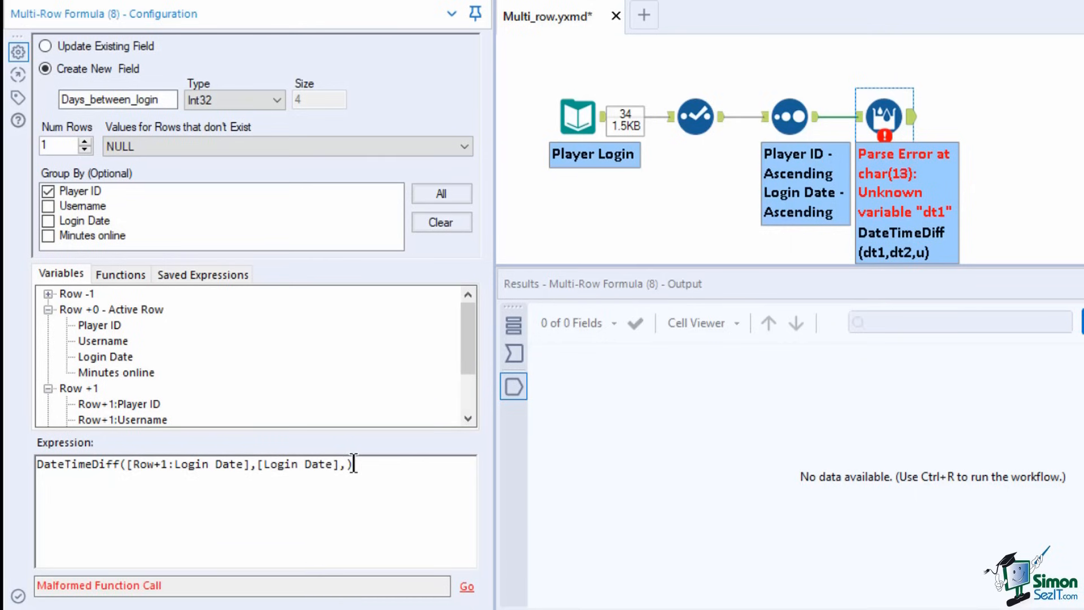
{"action": "type", "text": "'days'"}
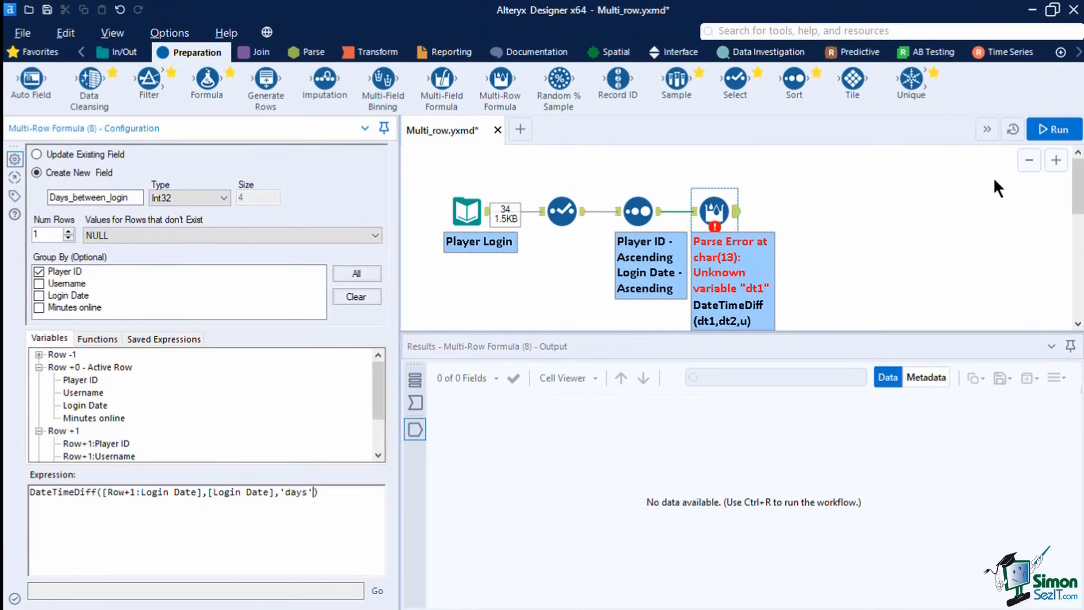
- Run the Multi_row workflow and check the Days_between_login values against each player's consecutive login dates
{"action": "left_click", "coordinate": [1048, 129]}
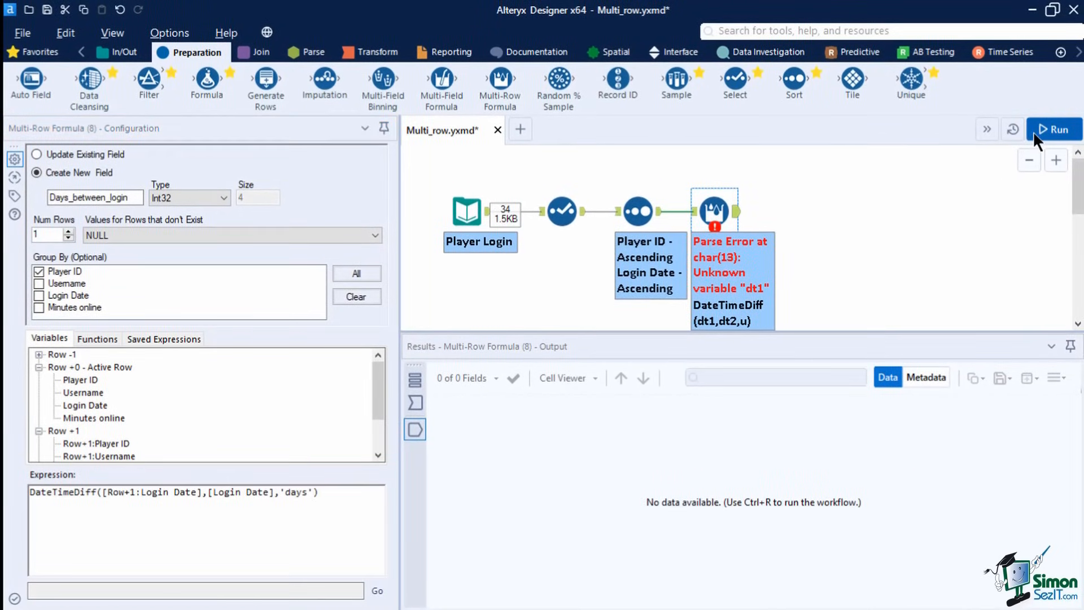
{"action": "left_click", "coordinate": [686, 375]}
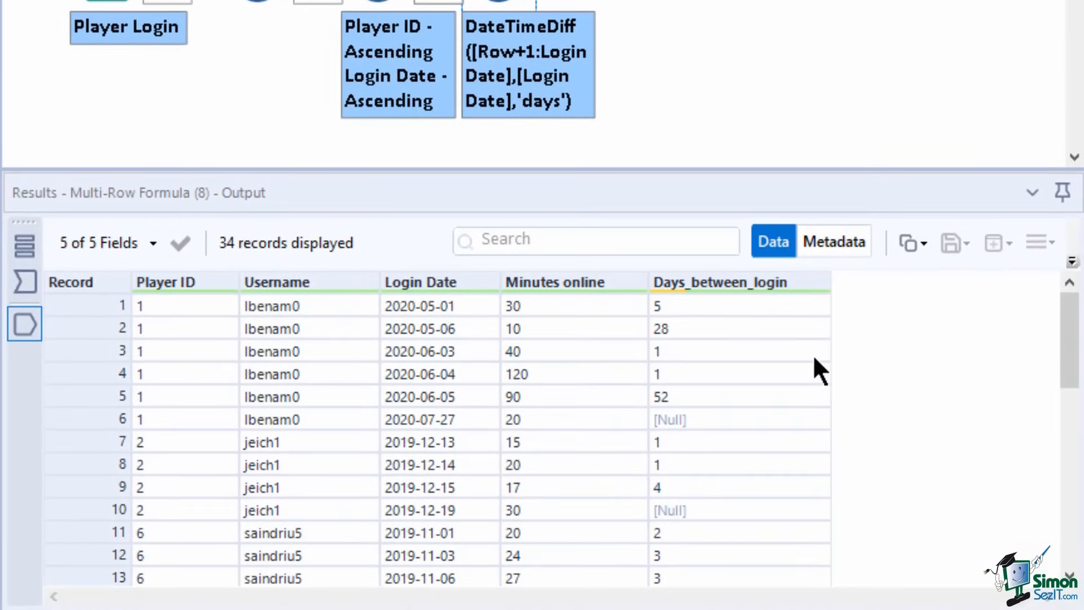
{"action": "left_click", "coordinate": [780, 309]}
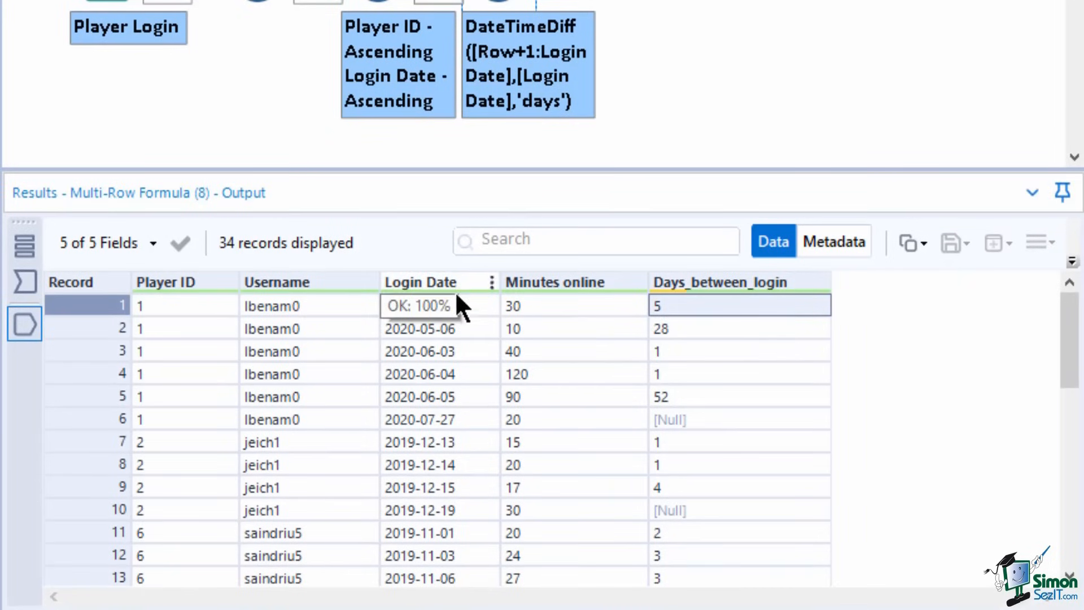
{"action": "left_click", "coordinate": [480, 333]}
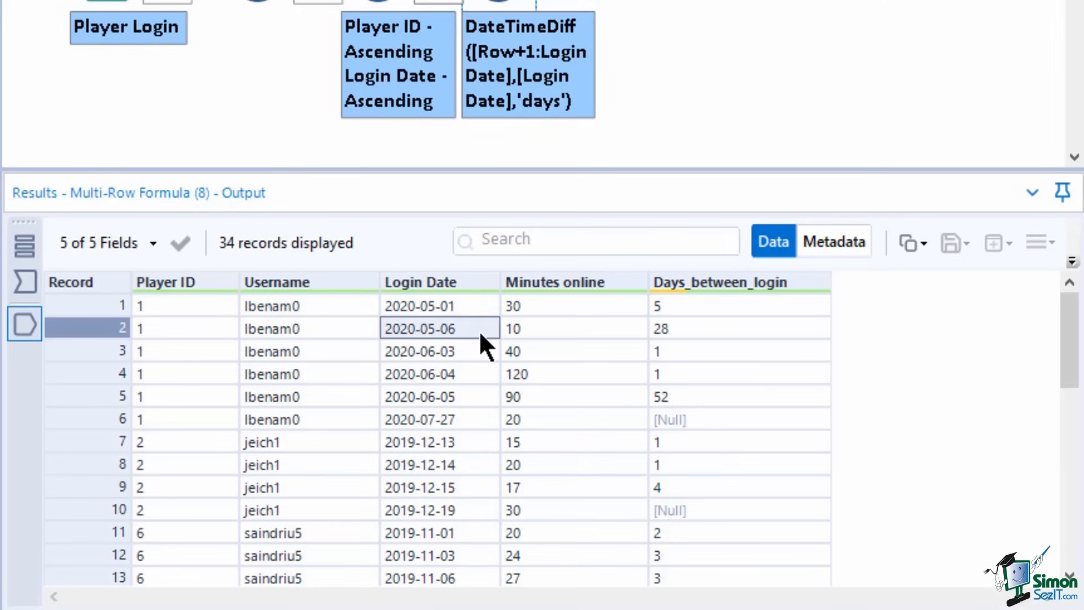
{"action": "left_click", "coordinate": [751, 306]}
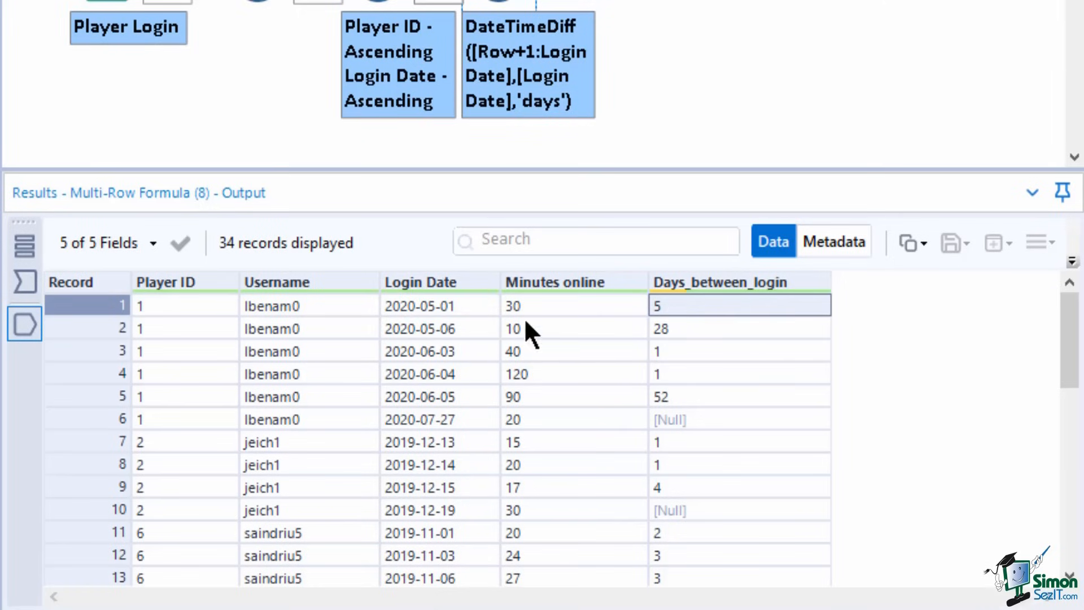
{"action": "left_click", "coordinate": [481, 332]}
{"action": "left_click", "coordinate": [488, 355]}
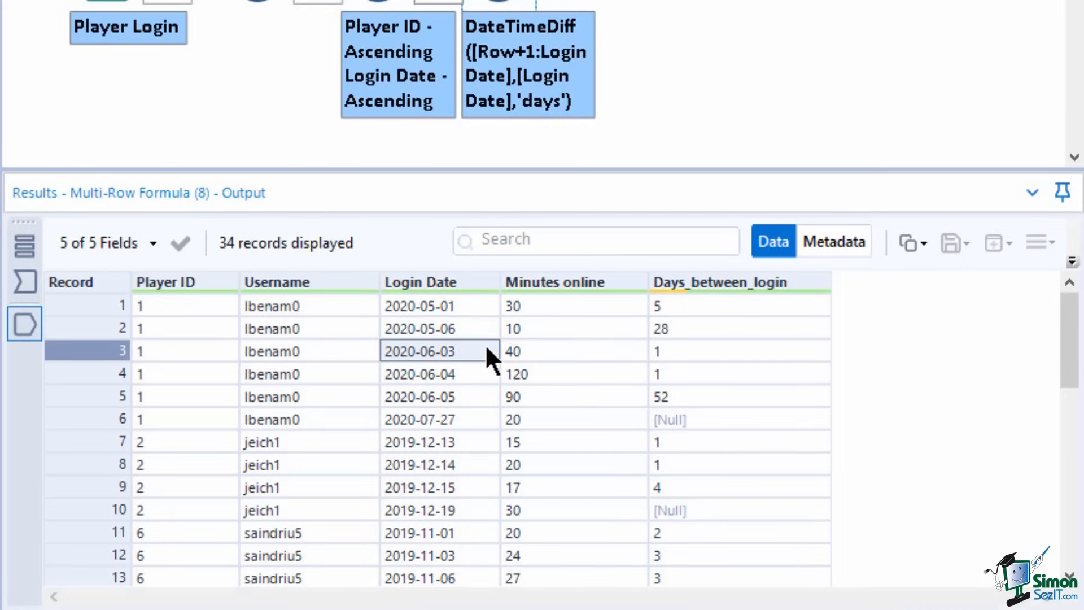
{"action": "left_click", "coordinate": [744, 333]}
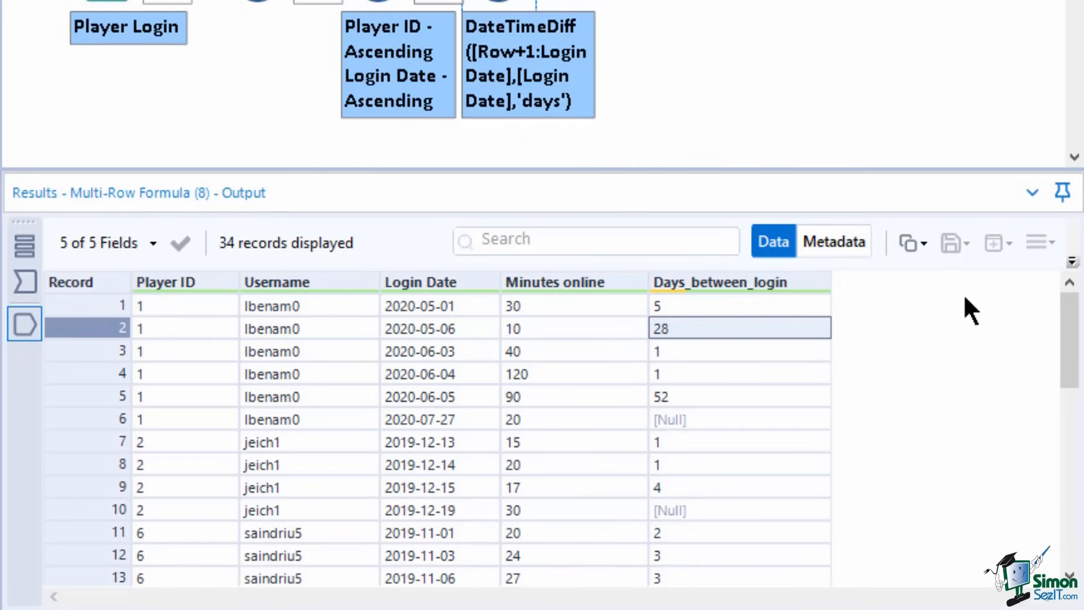
{"action": "left_click", "coordinate": [745, 427]}
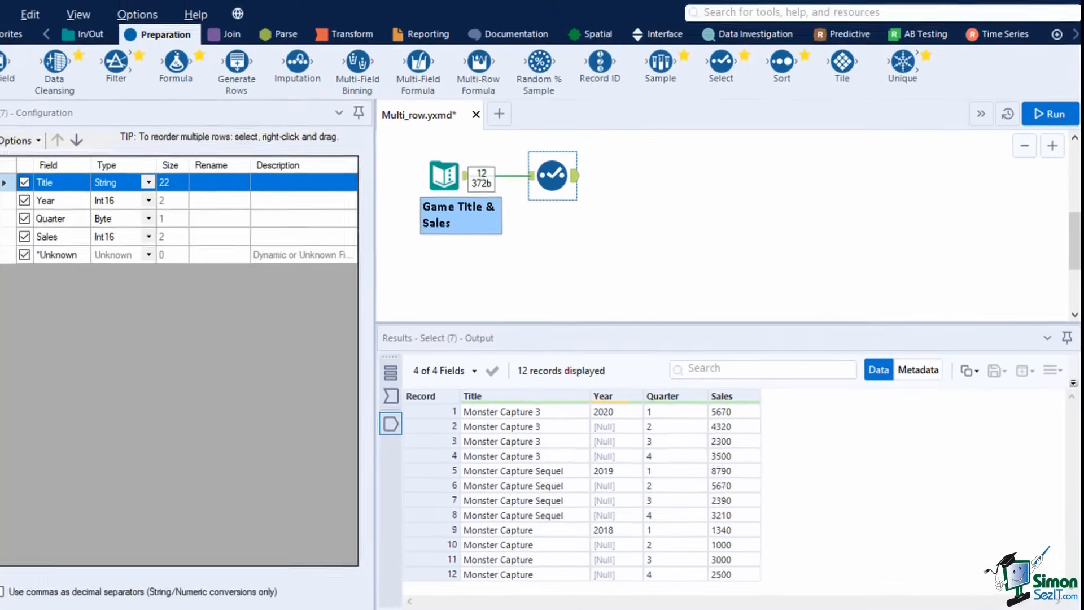
- Connect a Multi-Row Formula after the Game Title & Sales Select tool and set it to update the existing Year field using 1 row
{"action": "mouse_move", "coordinate": [473, 56]}
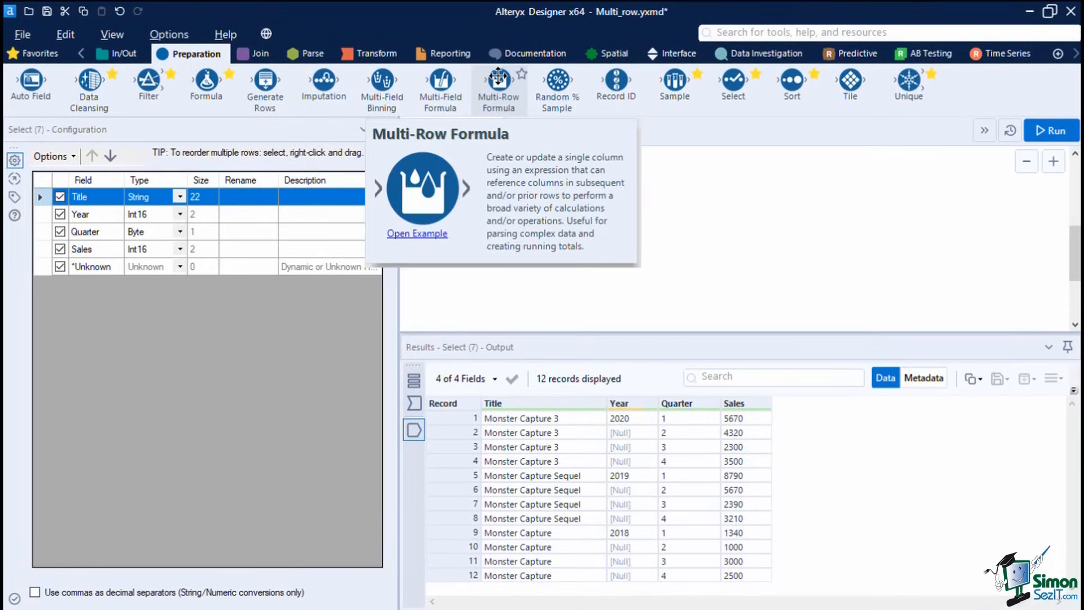
{"action": "left_click_drag", "start_coordinate": [498, 79], "coordinate": [636, 186]}
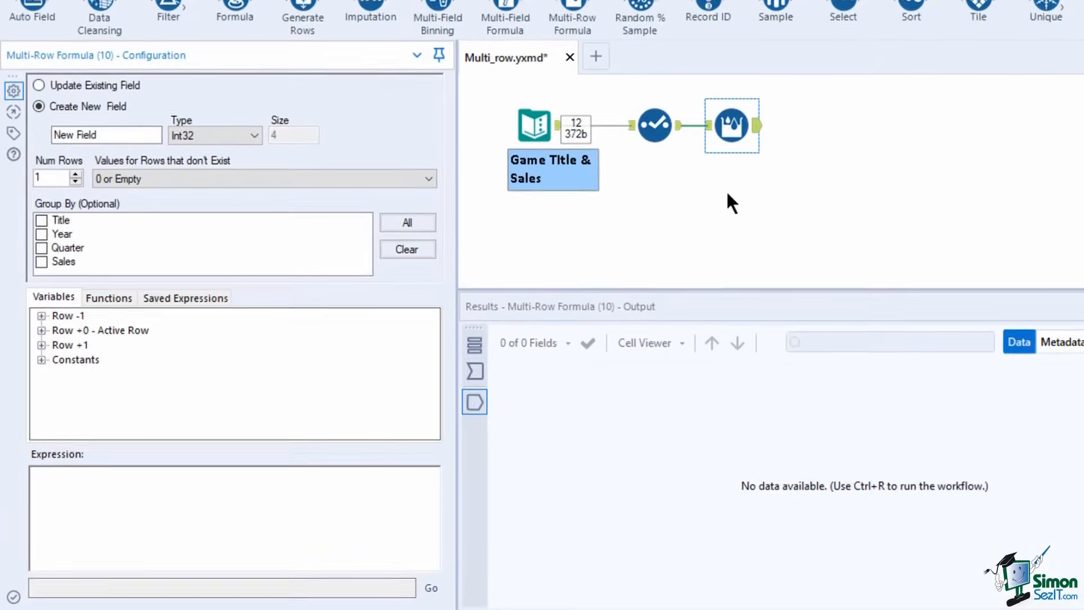
{"action": "left_click", "coordinate": [104, 87]}
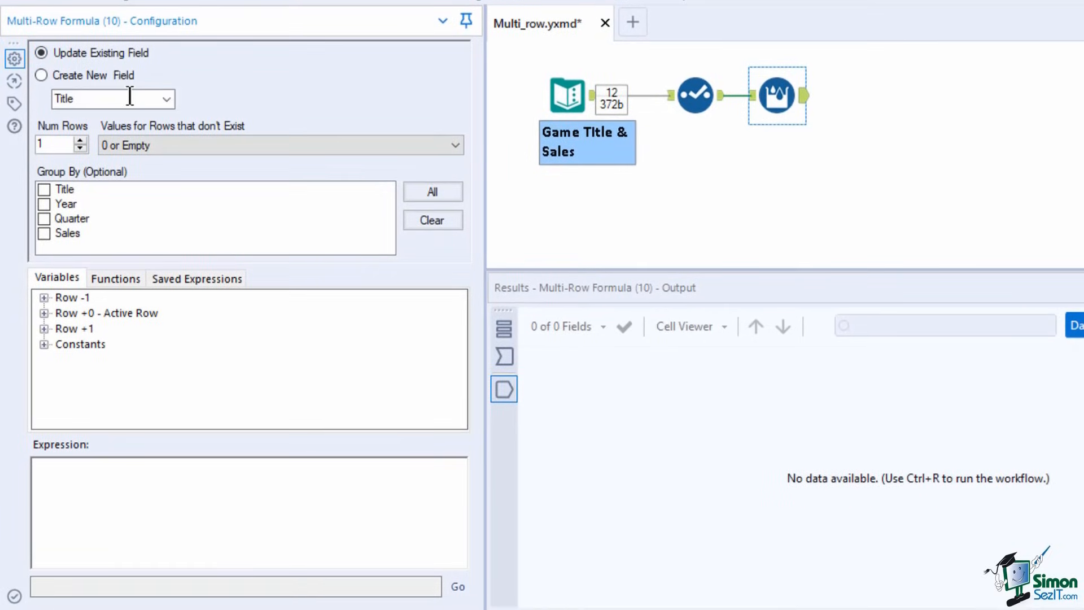
{"action": "left_click", "coordinate": [166, 99]}
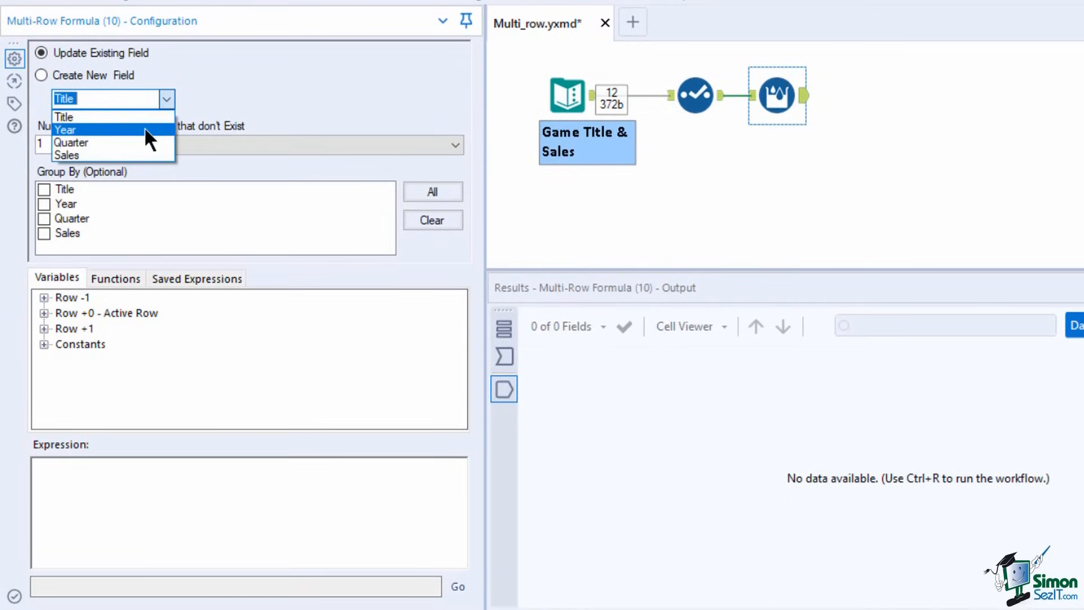
{"action": "left_click", "coordinate": [145, 129]}
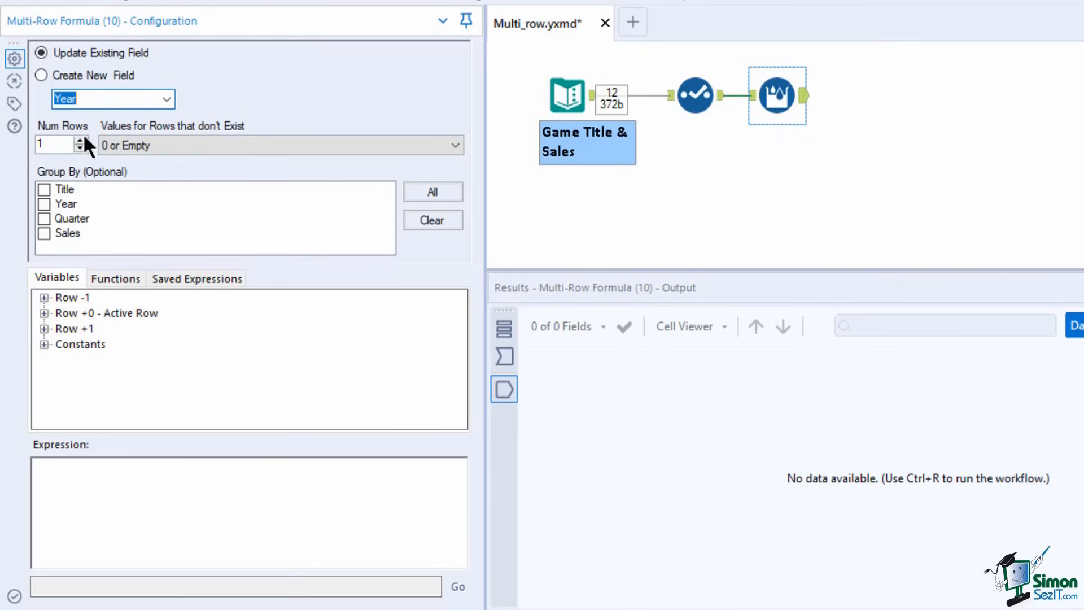
{"action": "left_click", "coordinate": [59, 146]}
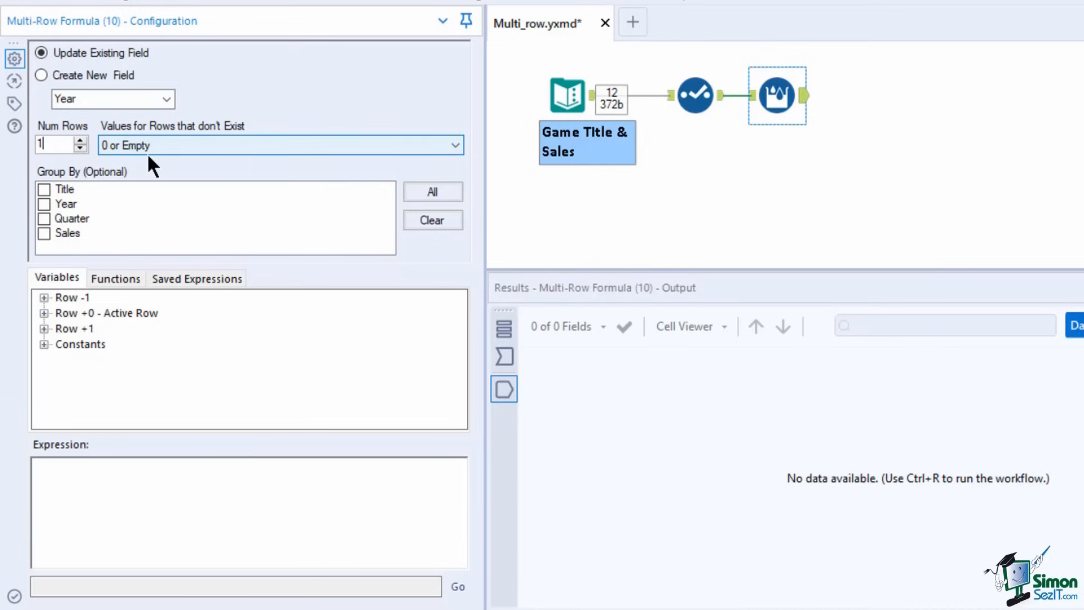
- Start the Multi-Row Formula expression from the IF c THEN t ELSE f ENDIF template, with isnull([Year]) as the condition
{"action": "key", "text": "ctrl+r"}
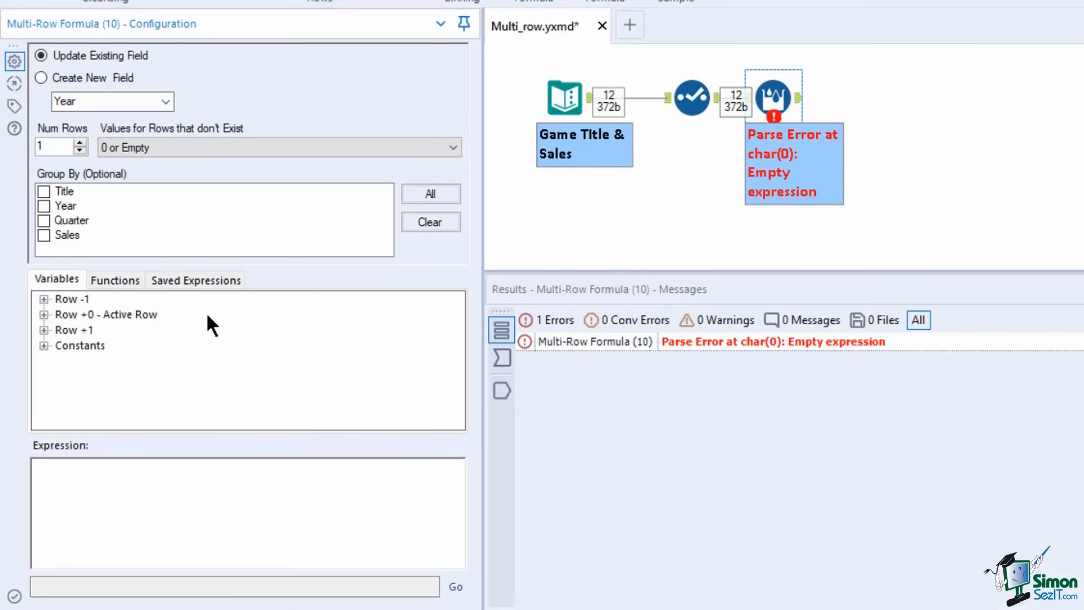
{"action": "left_click", "coordinate": [100, 282]}
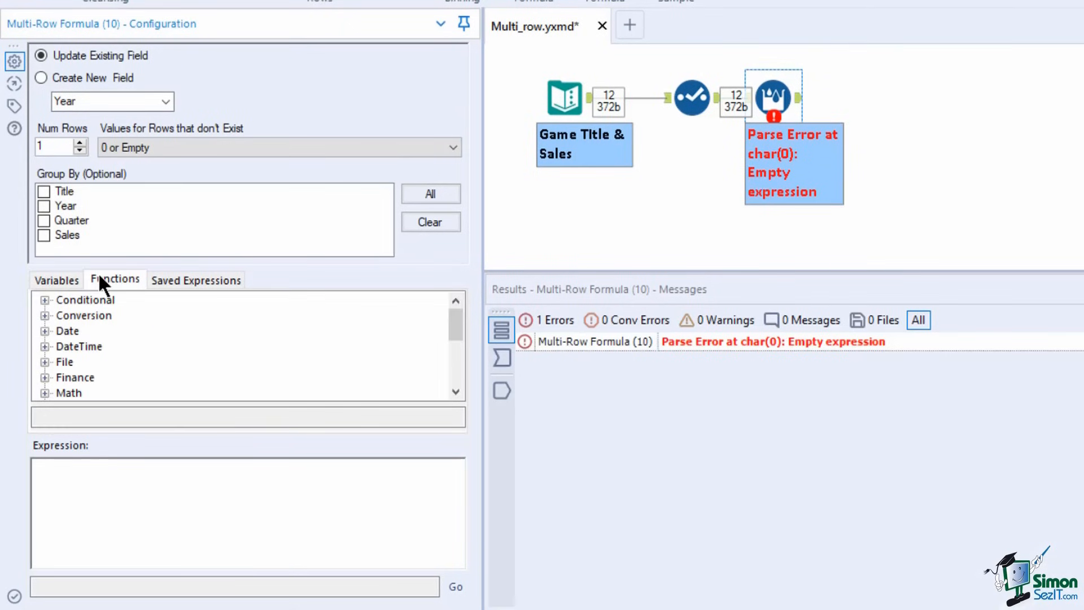
{"action": "double_click", "coordinate": [83, 300]}
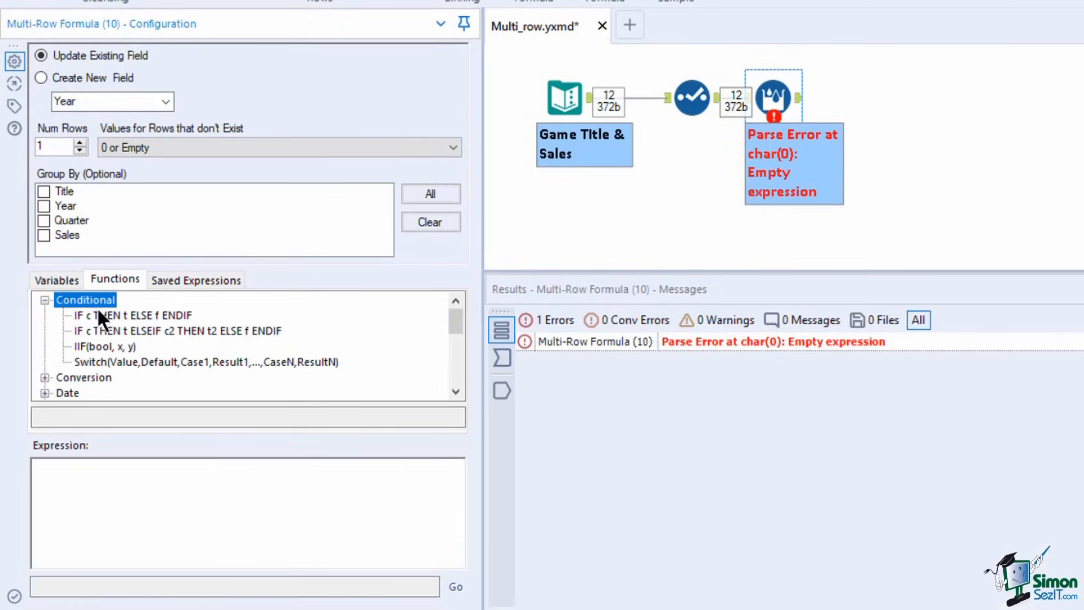
{"action": "double_click", "coordinate": [99, 315]}
{"action": "double_click", "coordinate": [56, 466]}
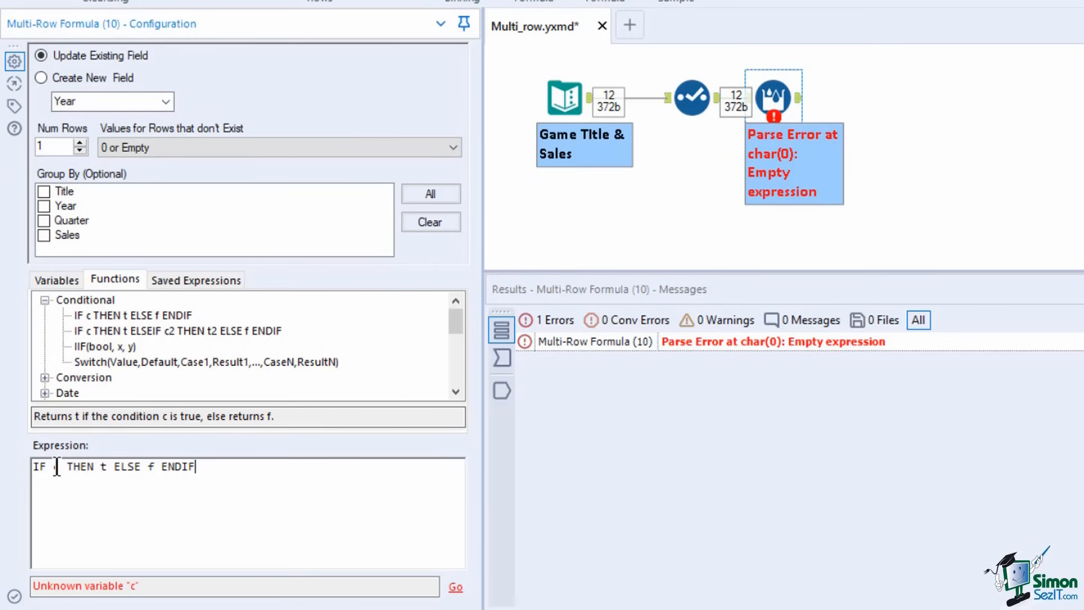
{"action": "type", "text": "isnull("}
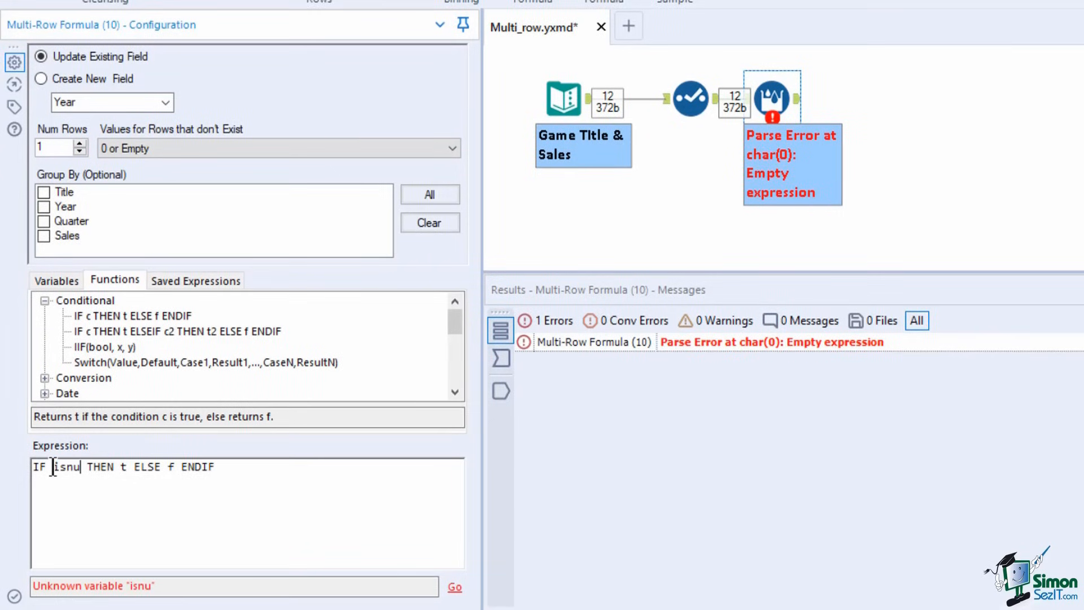
{"action": "type", "text": "[Year])"}
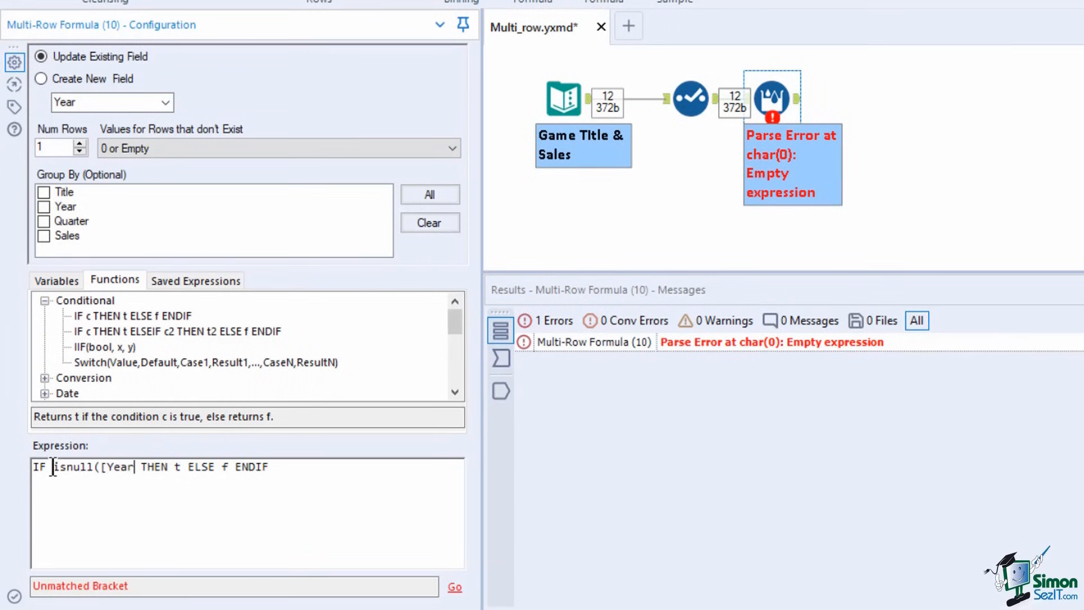
- Complete the expression so it returns [Row-1:Year] when the condition is true and [Year] otherwise
{"action": "double_click", "coordinate": [190, 466]}
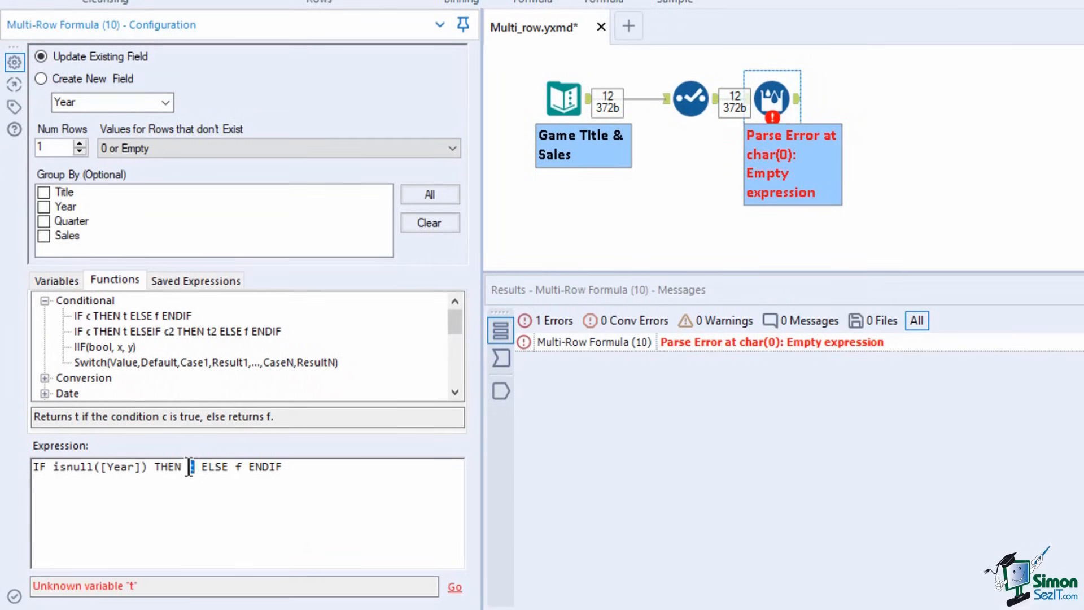
{"action": "left_click", "coordinate": [79, 286]}
{"action": "double_click", "coordinate": [80, 301]}
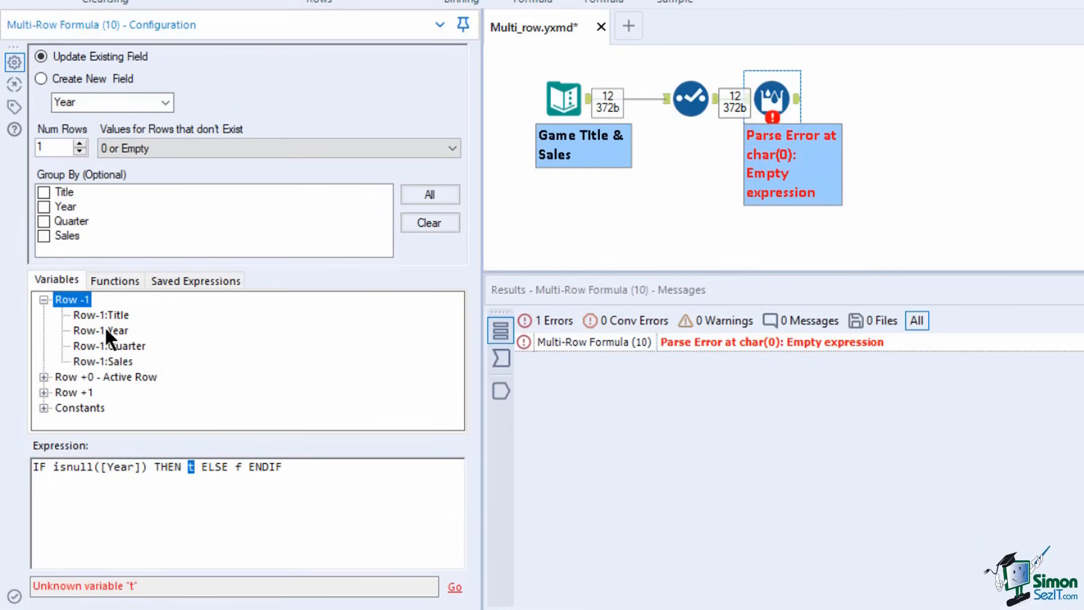
{"action": "double_click", "coordinate": [104, 329]}
{"action": "left_click", "coordinate": [313, 467]}
{"action": "double_click", "coordinate": [137, 376]}
{"action": "double_click", "coordinate": [83, 376]}
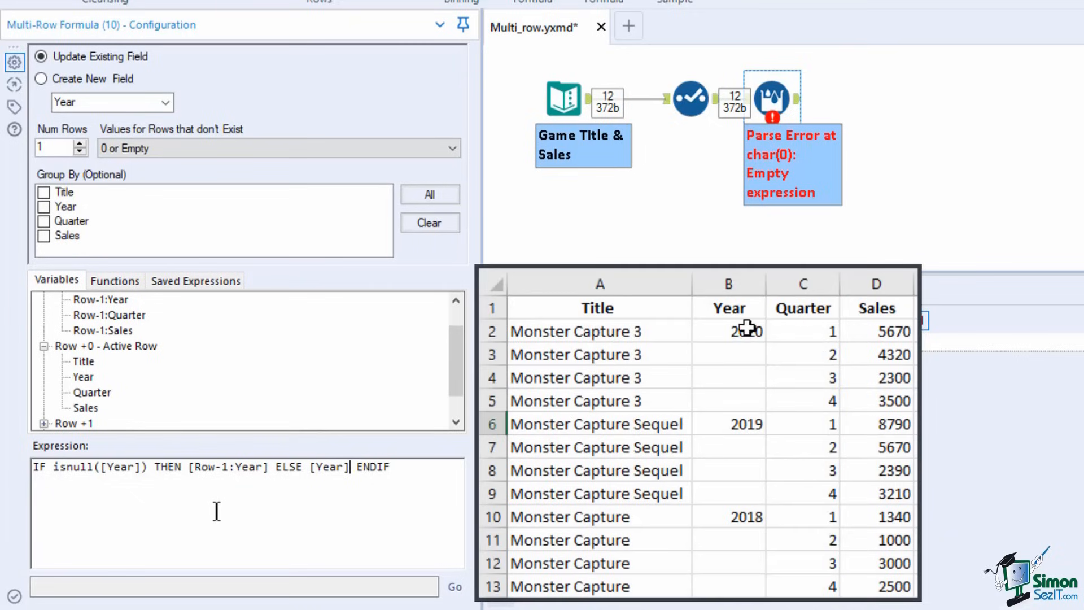
- In the Excel game sales sheet, copy the year 2020 from B2 row by row into the blank cells B3 to B5
{"action": "left_click", "coordinate": [733, 332]}
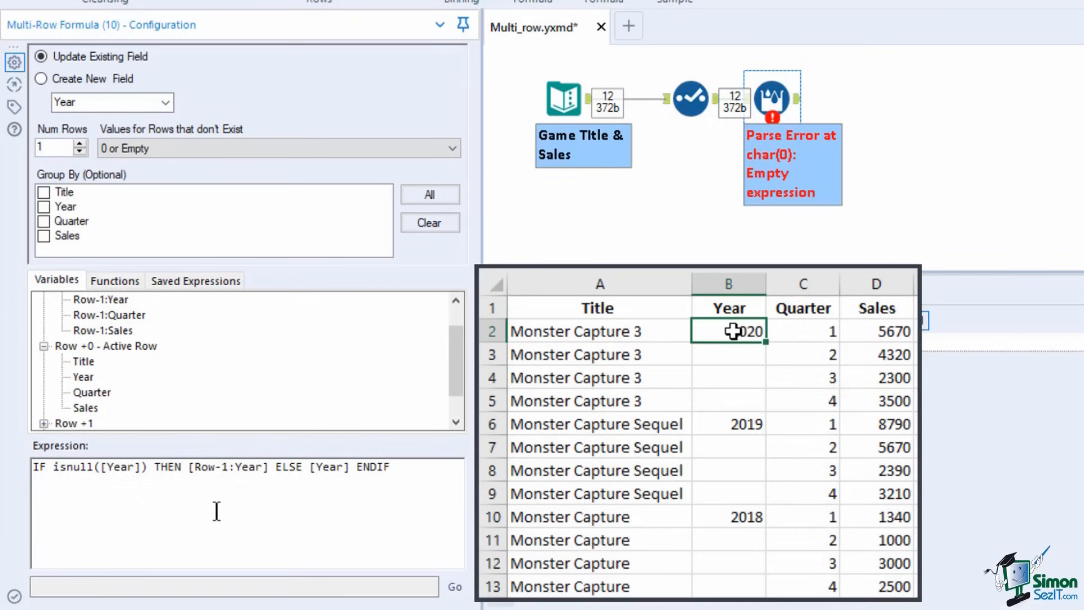
{"action": "key", "text": "ctrl+c"}
{"action": "left_click", "coordinate": [730, 355]}
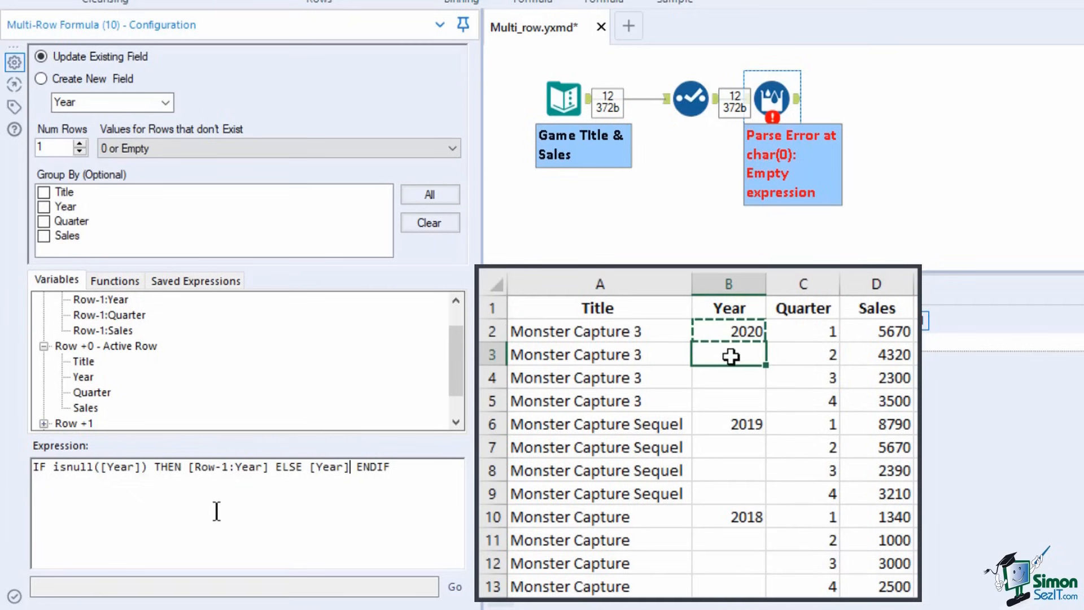
{"action": "key", "text": "ctrl+v"}
{"action": "left_click", "coordinate": [725, 376]}
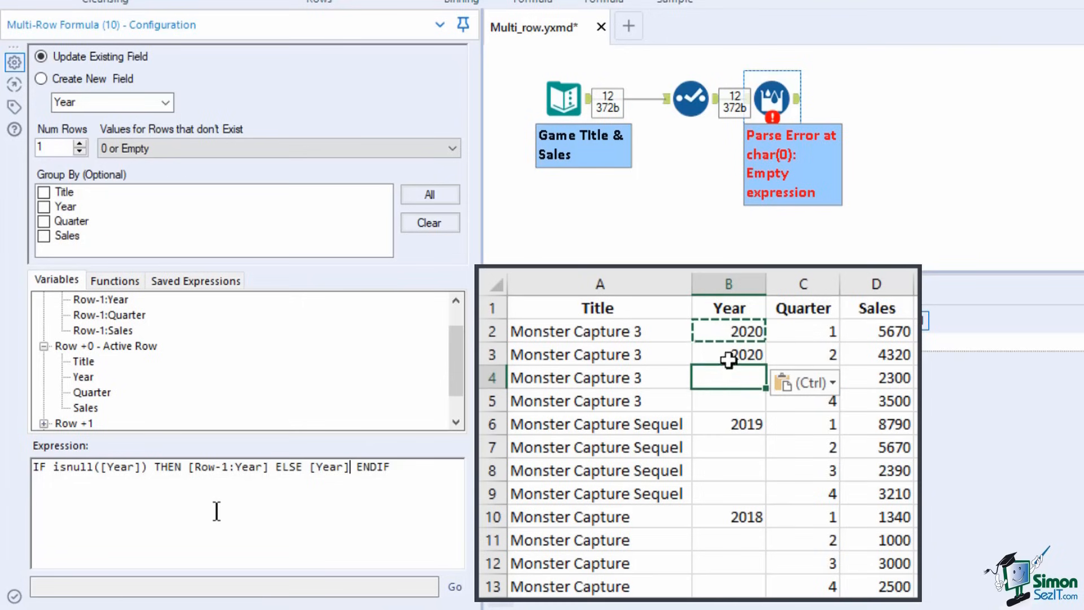
{"action": "left_click", "coordinate": [728, 354]}
{"action": "key", "text": "ctrl+c"}
{"action": "left_click", "coordinate": [732, 375]}
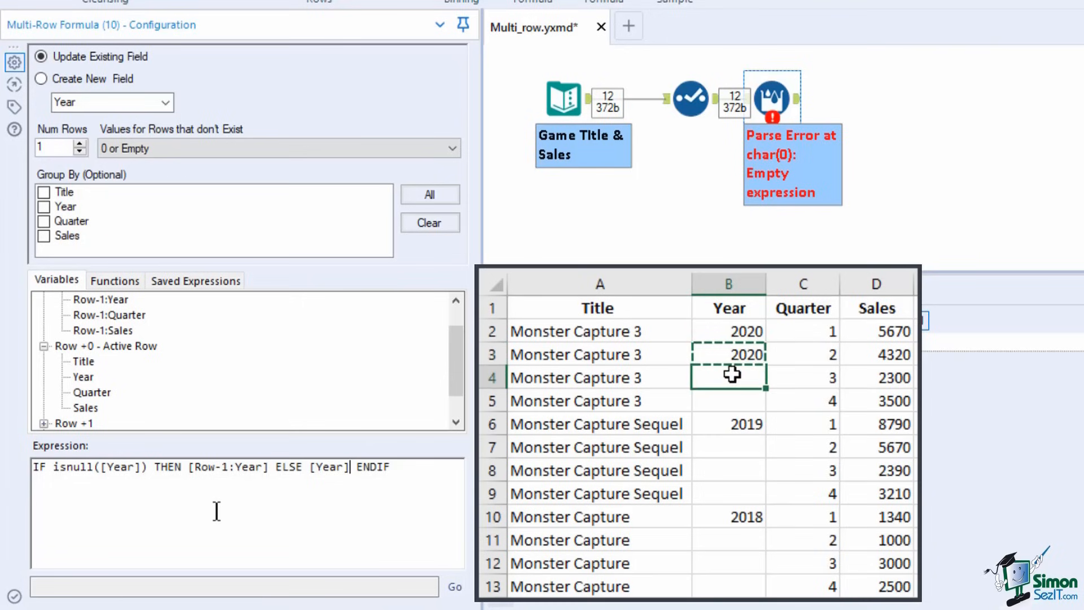
{"action": "key", "text": "ctrl+v"}
{"action": "left_click", "coordinate": [728, 393]}
{"action": "left_click", "coordinate": [730, 377]}
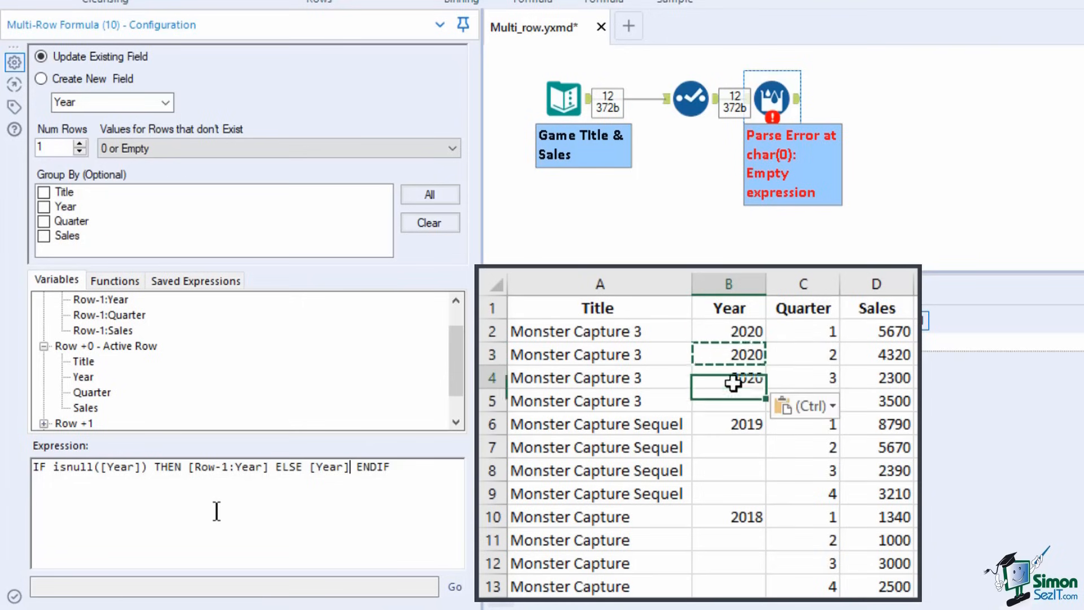
{"action": "key", "text": "ctrl+c"}
{"action": "left_click", "coordinate": [732, 401]}
{"action": "key", "text": "ctrl+v"}
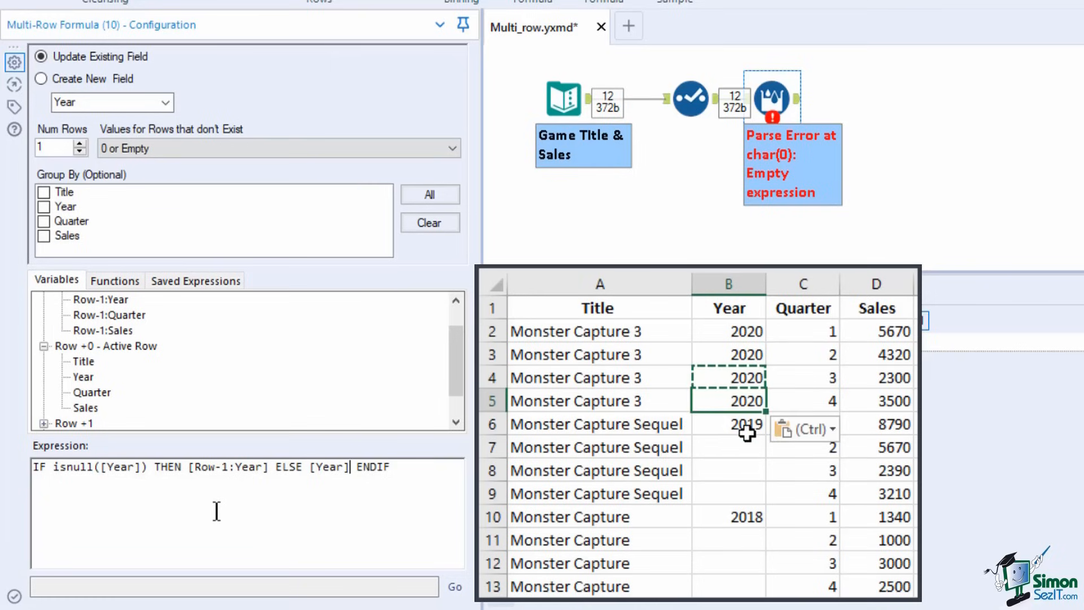
- Copy the year 2019 from B6 row by row into the blank Monster Capture Sequel cells B7 to B9
{"action": "left_click", "coordinate": [734, 425]}
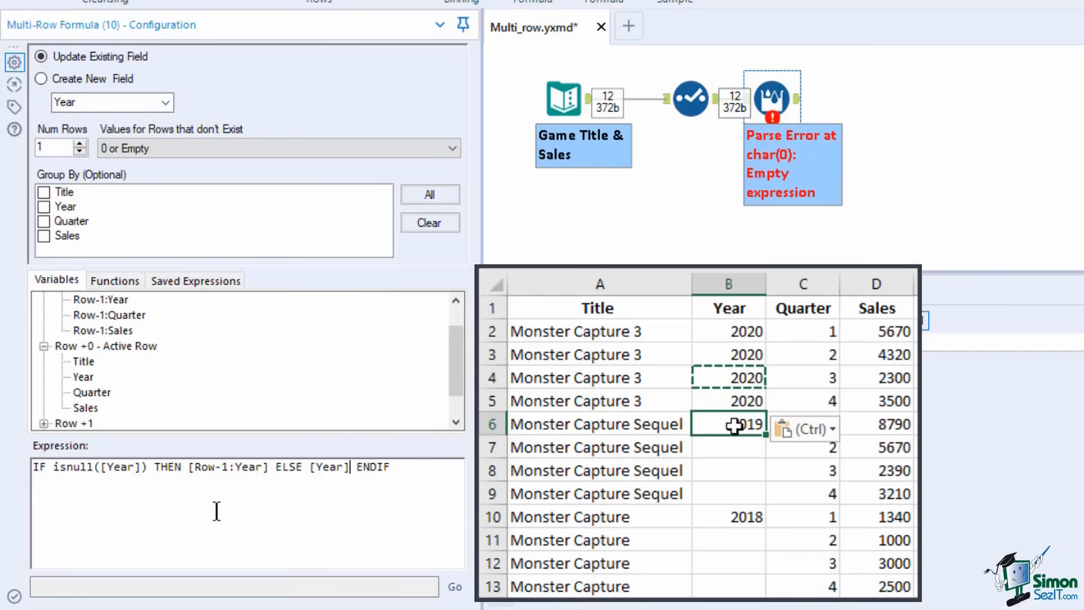
{"action": "left_click", "coordinate": [733, 447]}
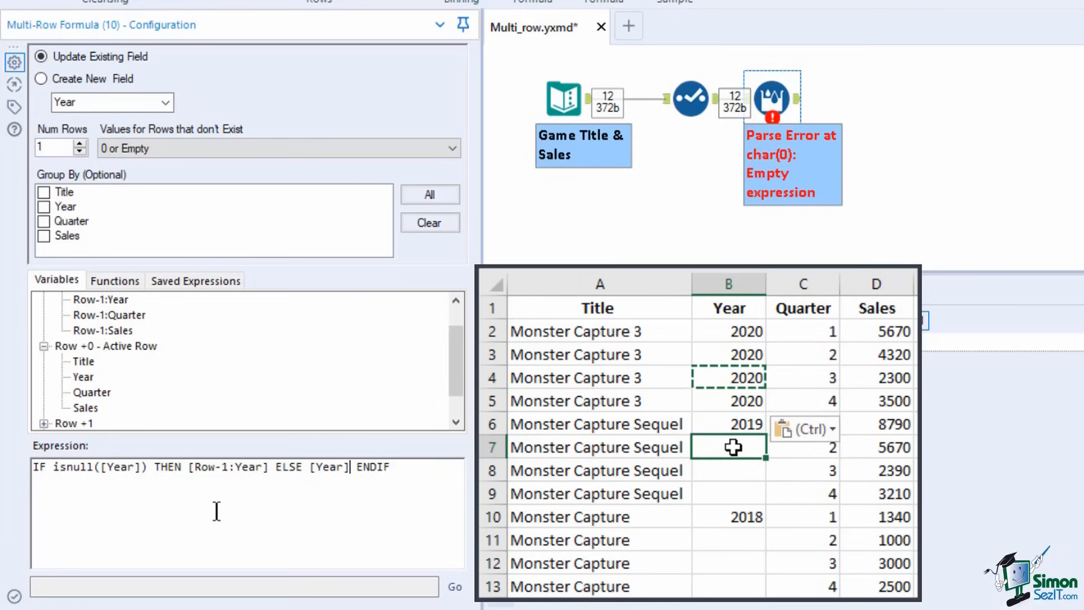
{"action": "left_click", "coordinate": [734, 424]}
{"action": "key", "text": "ctrl+c"}
{"action": "left_click", "coordinate": [739, 443]}
{"action": "key", "text": "ctrl+v"}
{"action": "left_click", "coordinate": [730, 468]}
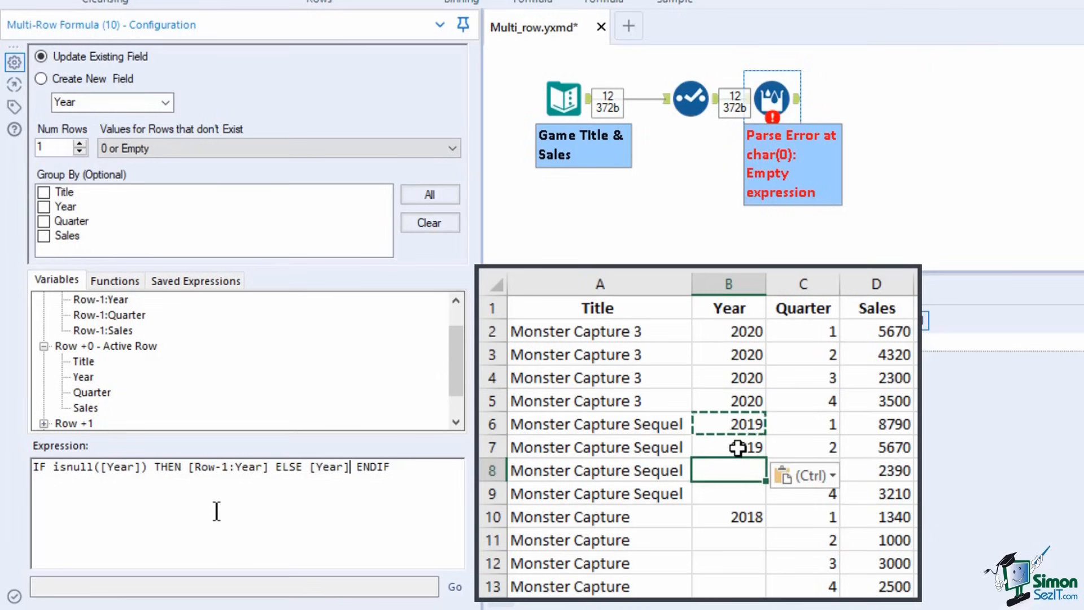
{"action": "left_click", "coordinate": [737, 446]}
{"action": "key", "text": "ctrl+c"}
{"action": "left_click", "coordinate": [733, 471]}
{"action": "key", "text": "ctrl+v"}
{"action": "key", "text": "ctrl+c"}
{"action": "left_click", "coordinate": [733, 493]}
{"action": "key", "text": "ctrl+v"}
- Copy the year 2018 from B10 row by row into the blank Monster Capture cells B11 to B13
{"action": "left_click", "coordinate": [731, 518]}
{"action": "left_click", "coordinate": [731, 539]}
{"action": "left_click", "coordinate": [730, 518]}
{"action": "key", "text": "ctrl+c"}
{"action": "left_click", "coordinate": [734, 537]}
{"action": "key", "text": "ctrl+v"}
{"action": "key", "text": "ctrl+c"}
{"action": "left_click", "coordinate": [734, 563]}
{"action": "key", "text": "ctrl+v"}
{"action": "key", "text": "ctrl+c"}
{"action": "left_click", "coordinate": [733, 585]}
{"action": "key", "text": "ctrl+v"}
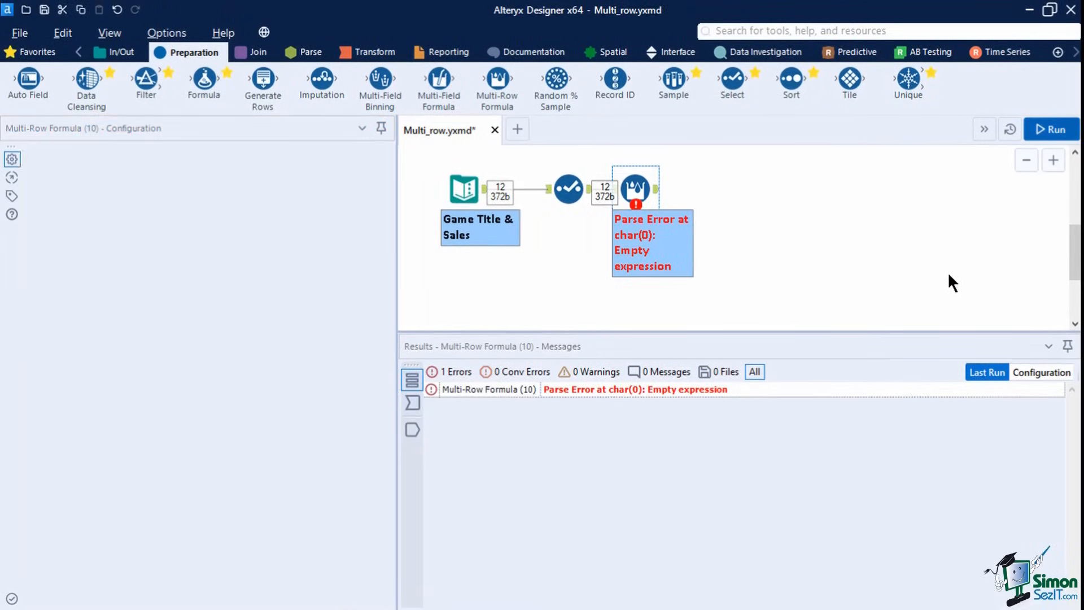
- Back in Alteryx, run the Multi_row workflow and check the Year values in the Multi-Row Formula output
{"action": "left_click", "coordinate": [1051, 129]}
{"action": "left_click", "coordinate": [693, 376]}
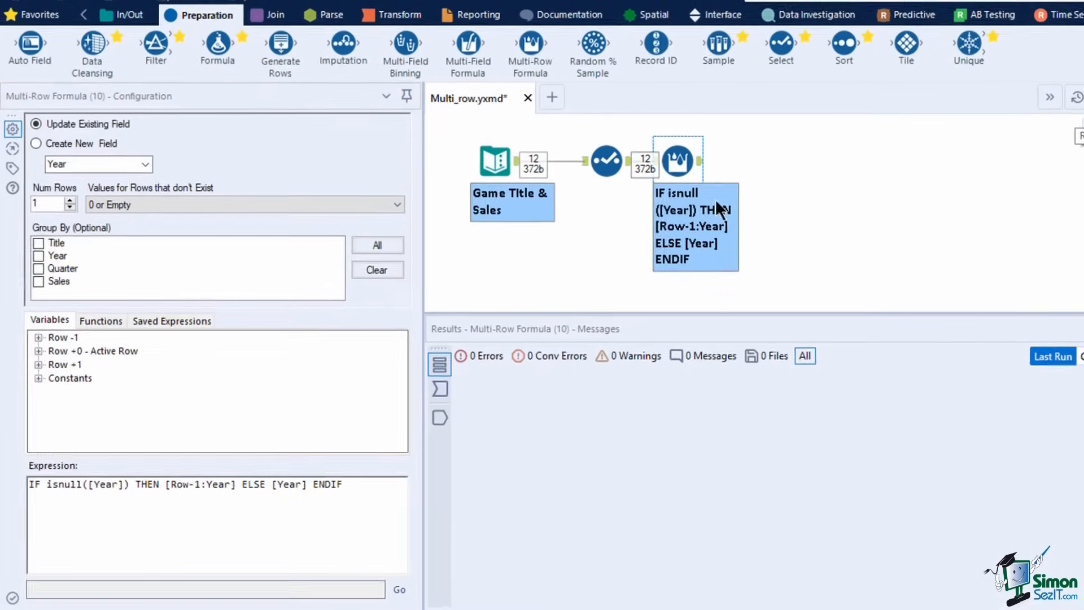
{"action": "left_click", "coordinate": [699, 161]}
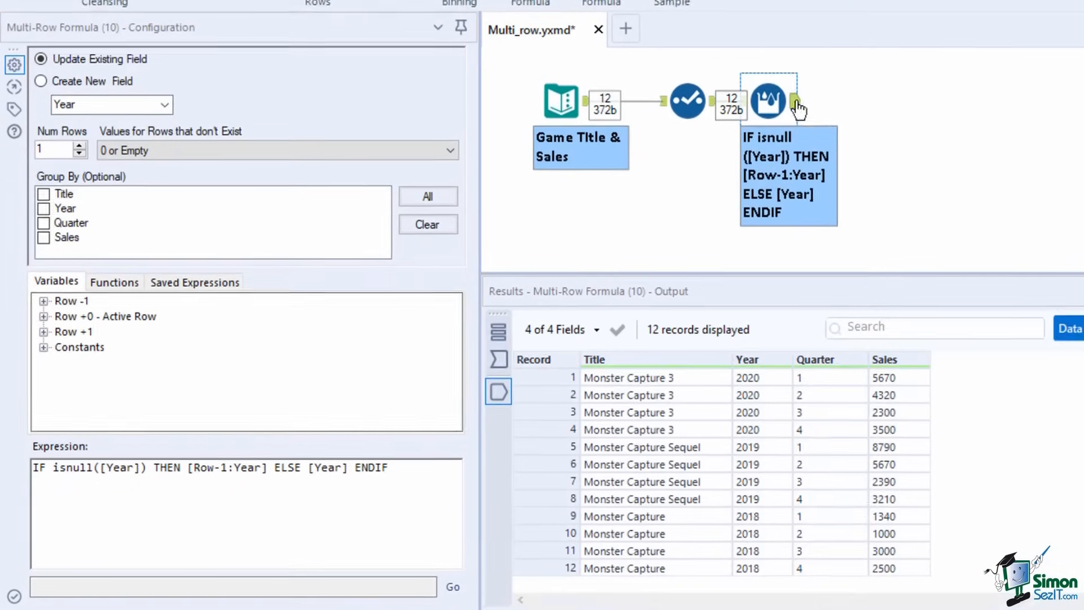
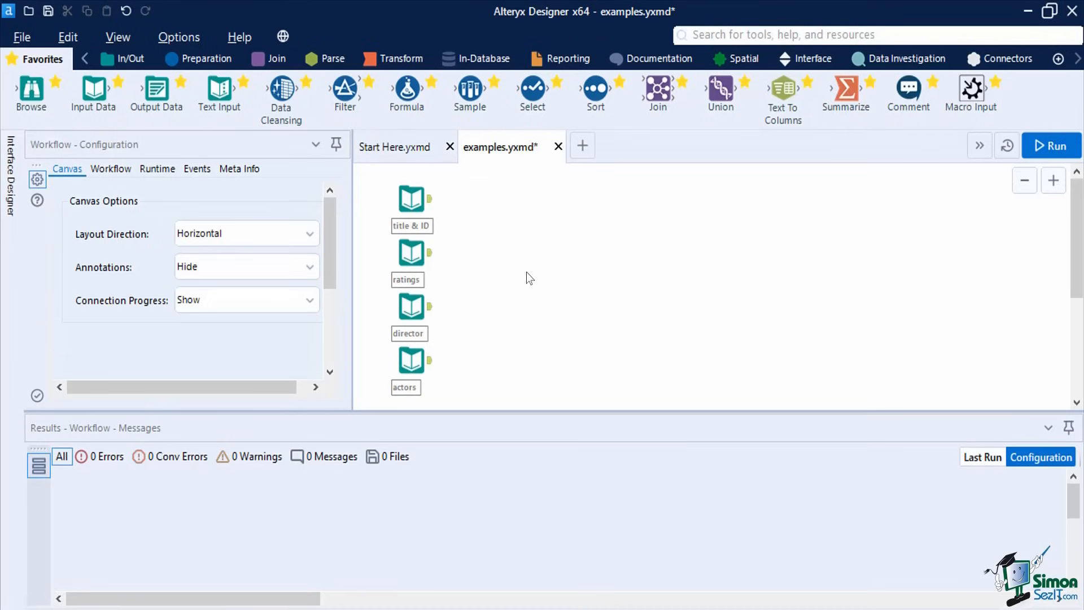
- Review the title & ID records, then add a Join tool with title & ID as left input and ratings as right input
{"action": "left_click", "coordinate": [408, 198]}
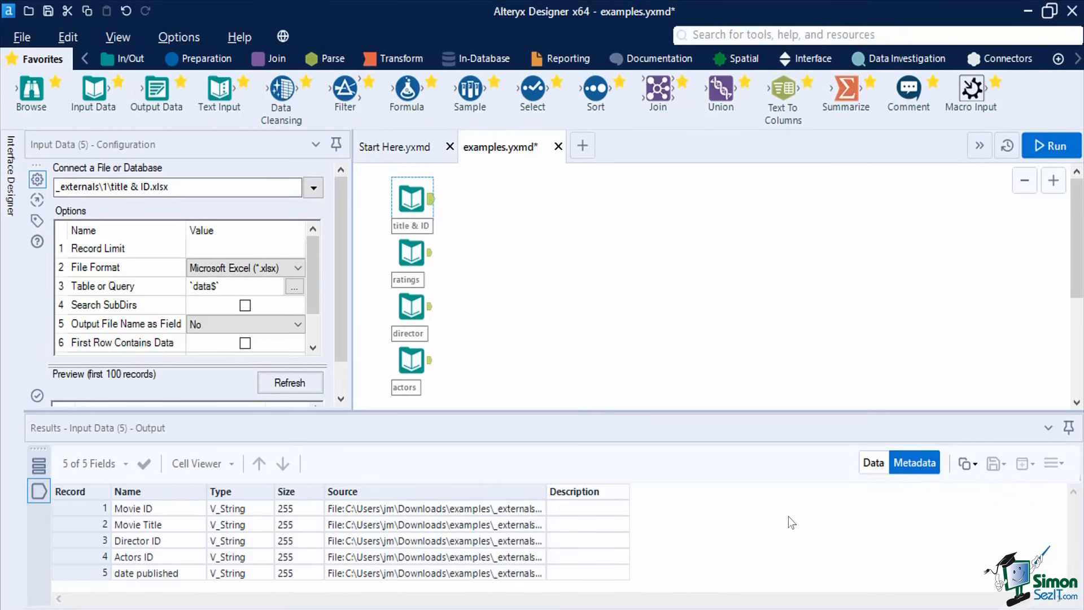
{"action": "left_click", "coordinate": [878, 470]}
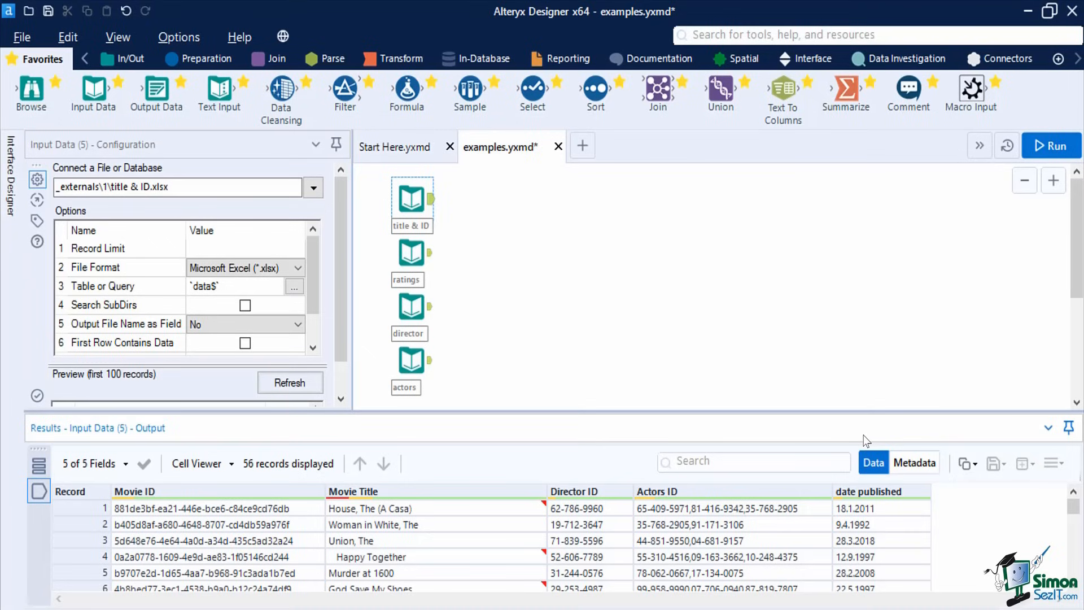
{"action": "left_click", "coordinate": [273, 59]}
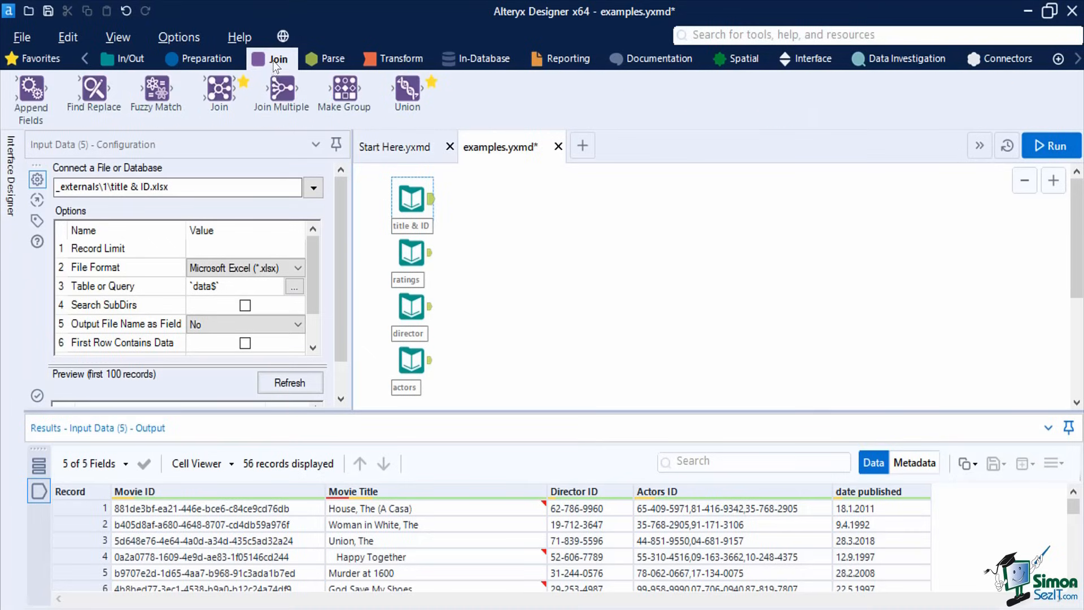
{"action": "left_click_drag", "start_coordinate": [219, 89], "coordinate": [514, 197]}
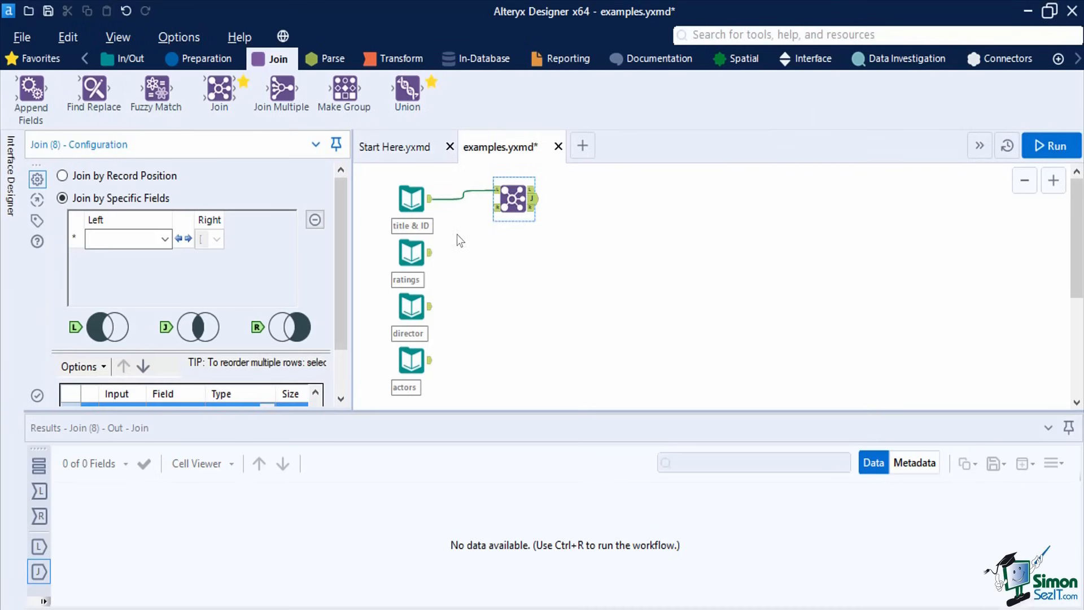
{"action": "left_click_drag", "start_coordinate": [433, 259], "coordinate": [521, 218]}
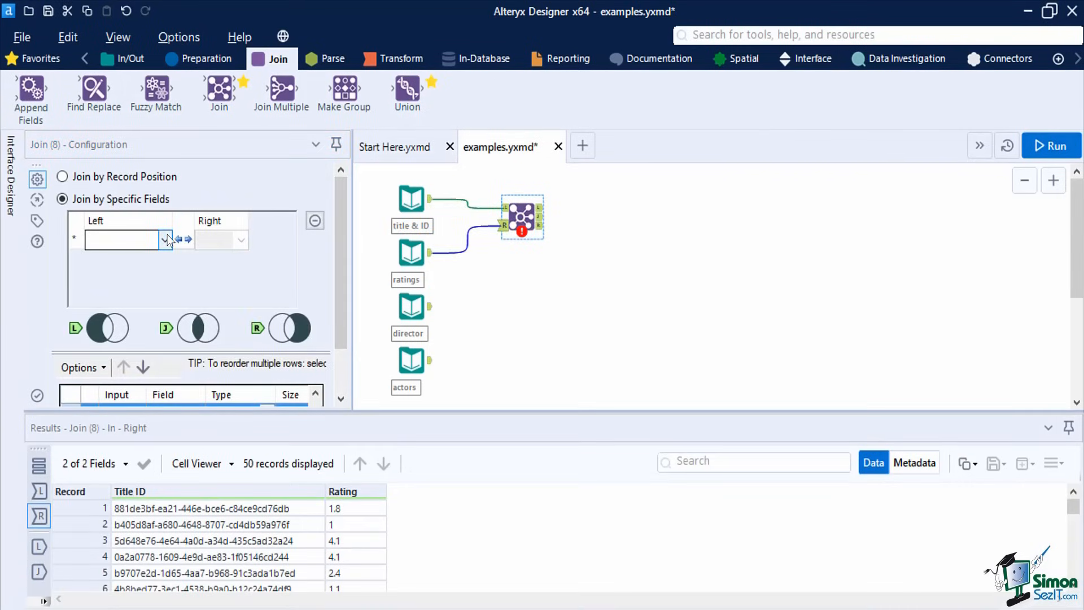
- Set the Join to match by specific fields, pairing Movie ID on the left with Title ID on the right
{"action": "left_click", "coordinate": [63, 199]}
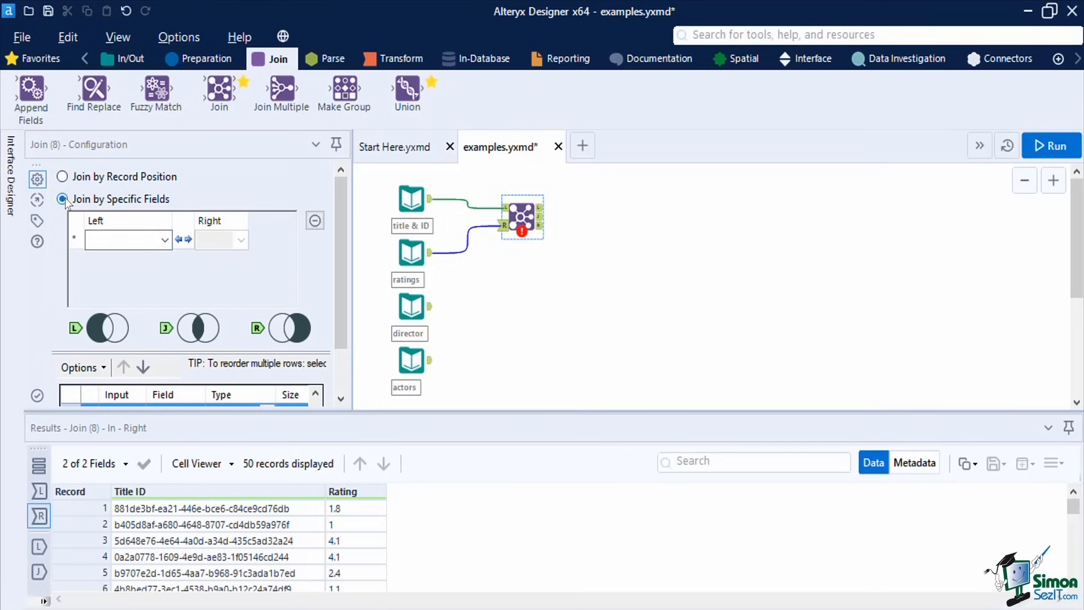
{"action": "left_click", "coordinate": [164, 247]}
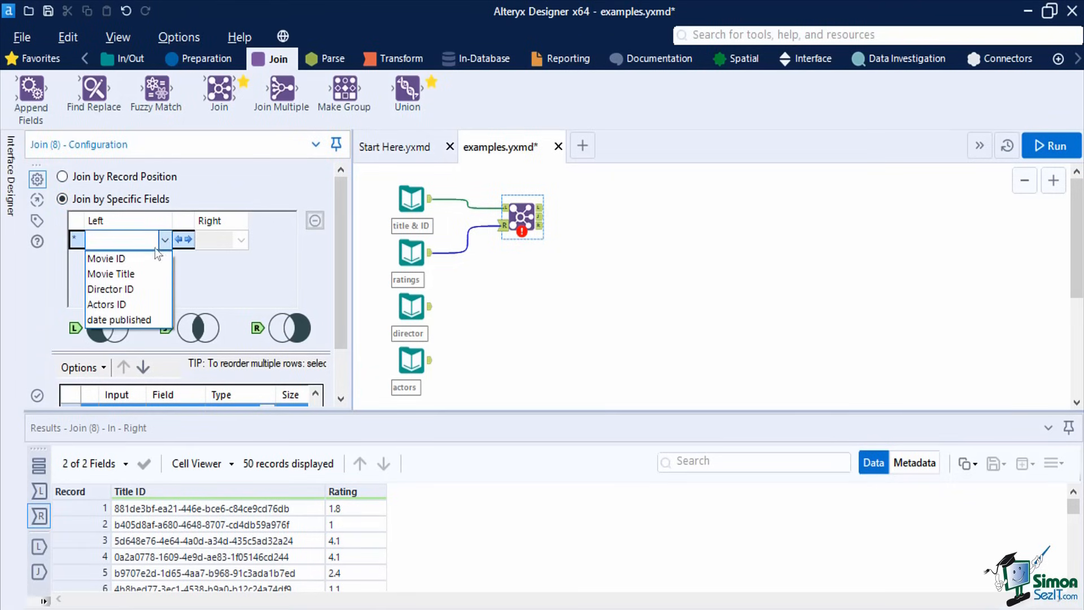
{"action": "left_click", "coordinate": [112, 262]}
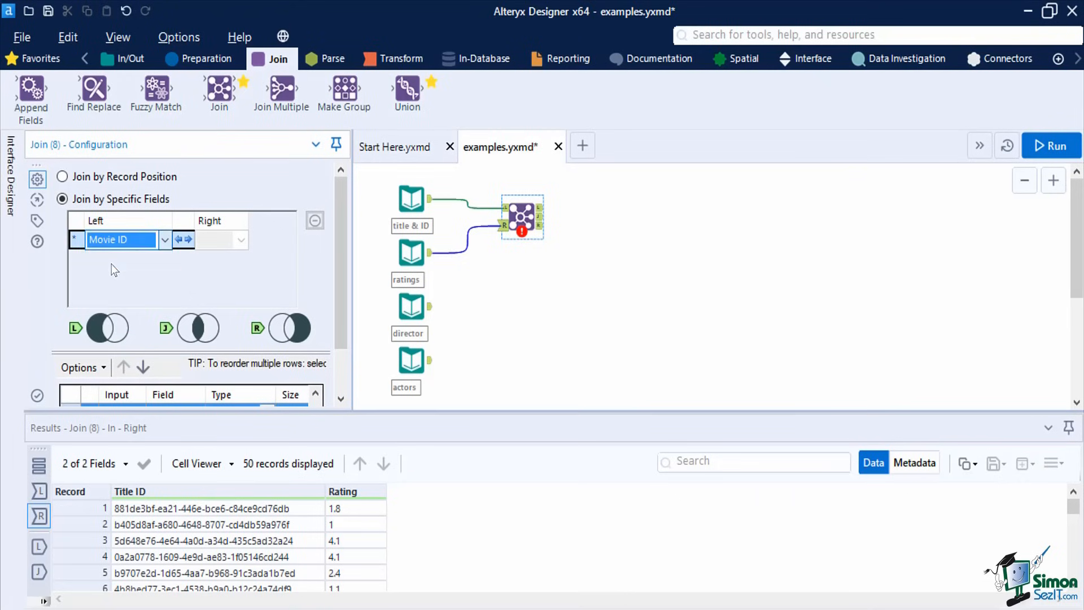
{"action": "left_click", "coordinate": [239, 241]}
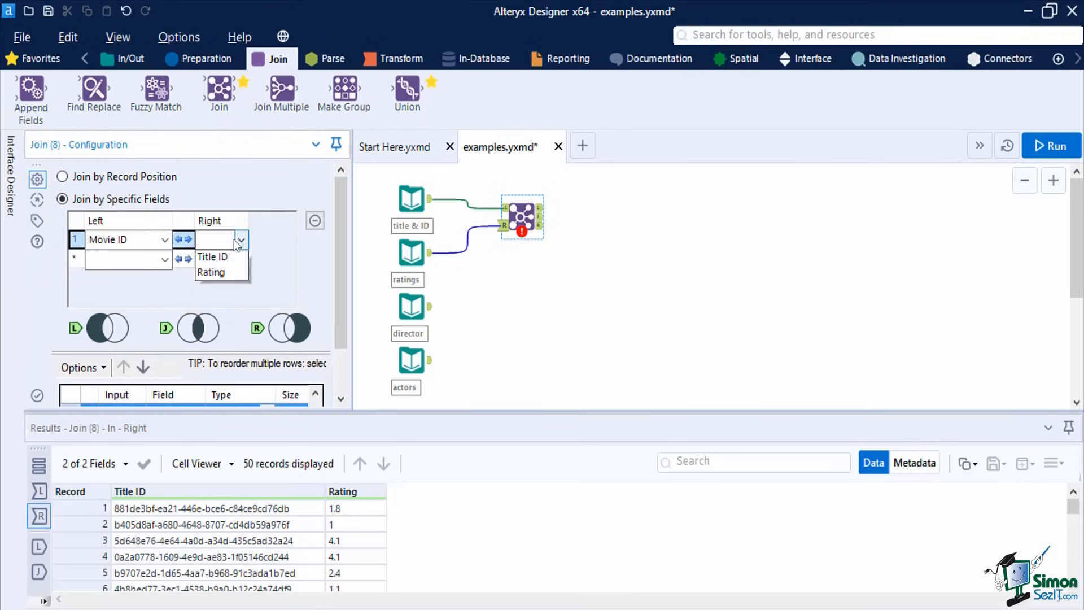
{"action": "left_click", "coordinate": [212, 257]}
- Enlarge the Join tool's output field list and deselect one field further down the list
{"action": "left_click_drag", "start_coordinate": [343, 295], "coordinate": [344, 355]}
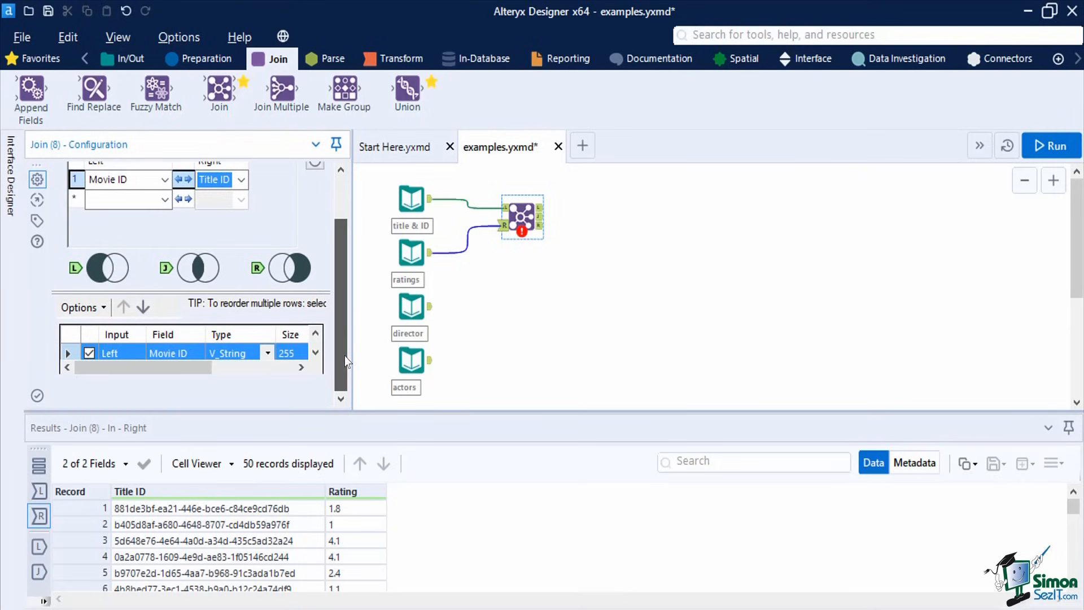
{"action": "left_click_drag", "start_coordinate": [277, 290], "coordinate": [278, 271]}
{"action": "left_click_drag", "start_coordinate": [342, 331], "coordinate": [343, 379]}
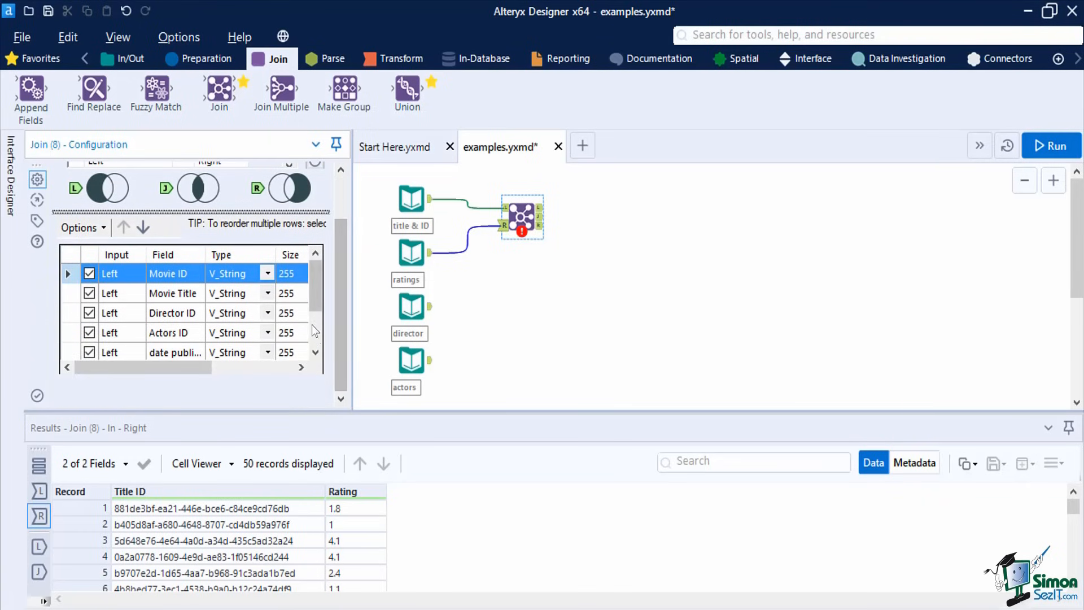
{"action": "scroll", "coordinate": [315, 333], "scroll_direction": "down", "scroll_amount": 2}
{"action": "left_click", "coordinate": [90, 294]}
- Run the examples workflow and inspect the unmatched left records output by the Join
{"action": "left_click", "coordinate": [1053, 145]}
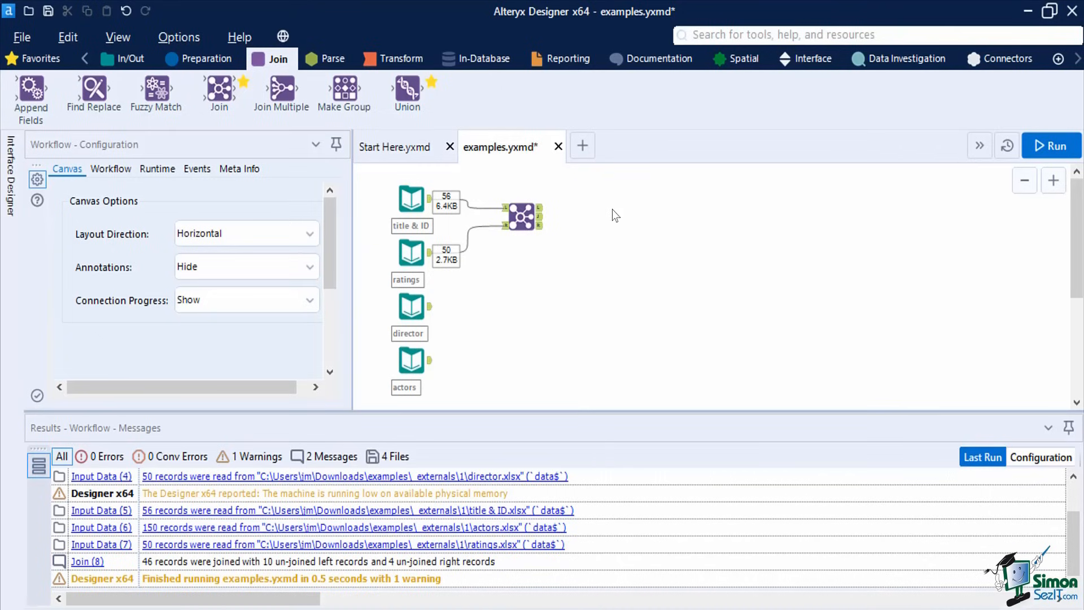
{"action": "left_click", "coordinate": [542, 213]}
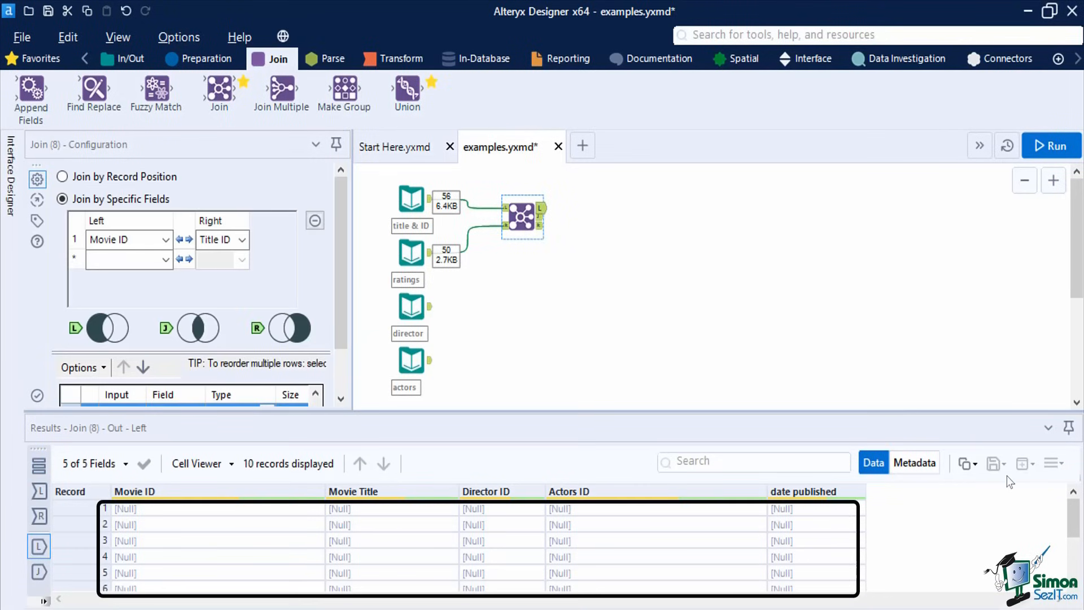
- Review the remaining unmatched left records, then add a Filter tool to the Join's left output
{"action": "scroll", "coordinate": [1073, 528], "scroll_direction": "down", "scroll_amount": 2}
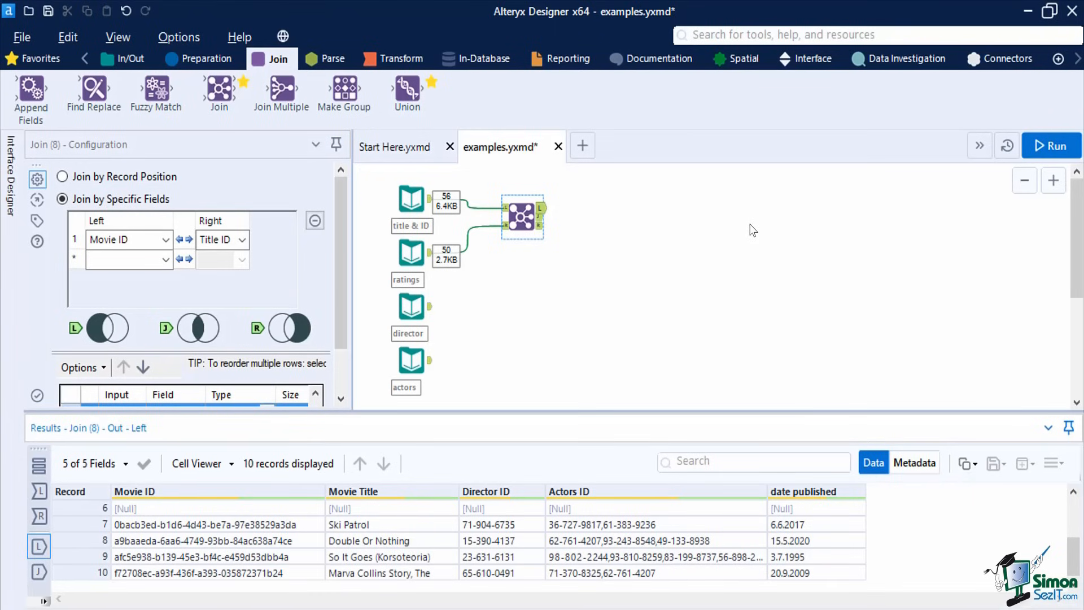
{"action": "left_click", "coordinate": [723, 34]}
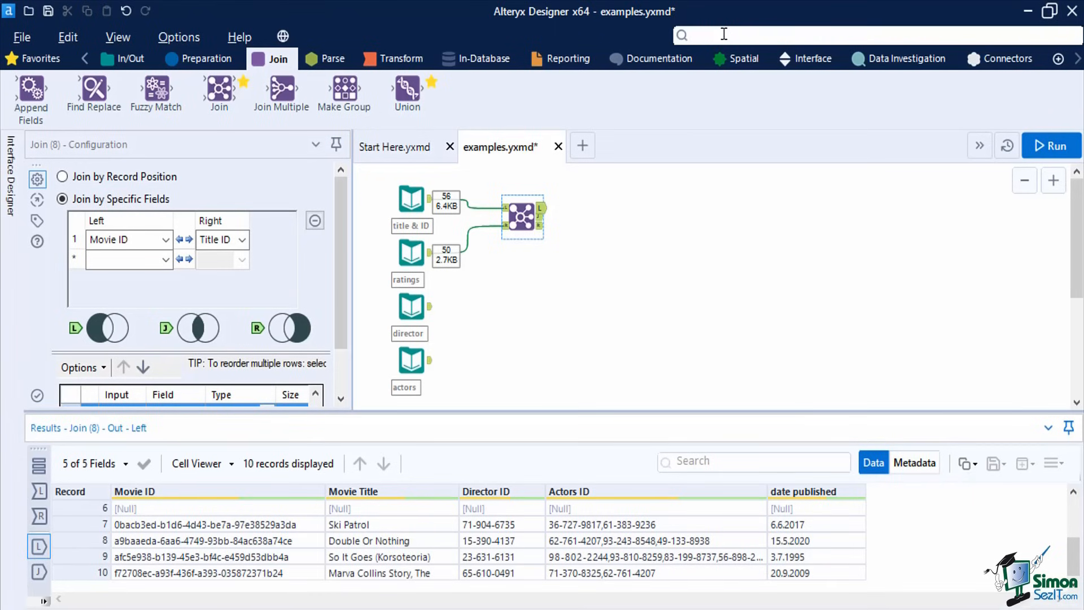
{"action": "type", "text": "filter"}
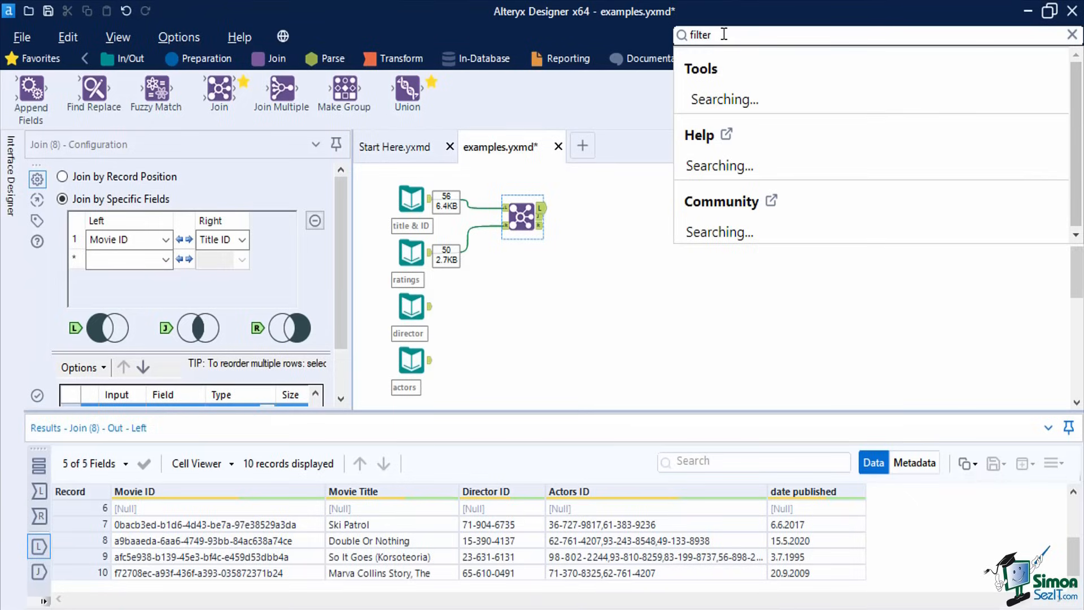
{"action": "left_click_drag", "start_coordinate": [702, 131], "coordinate": [603, 213]}
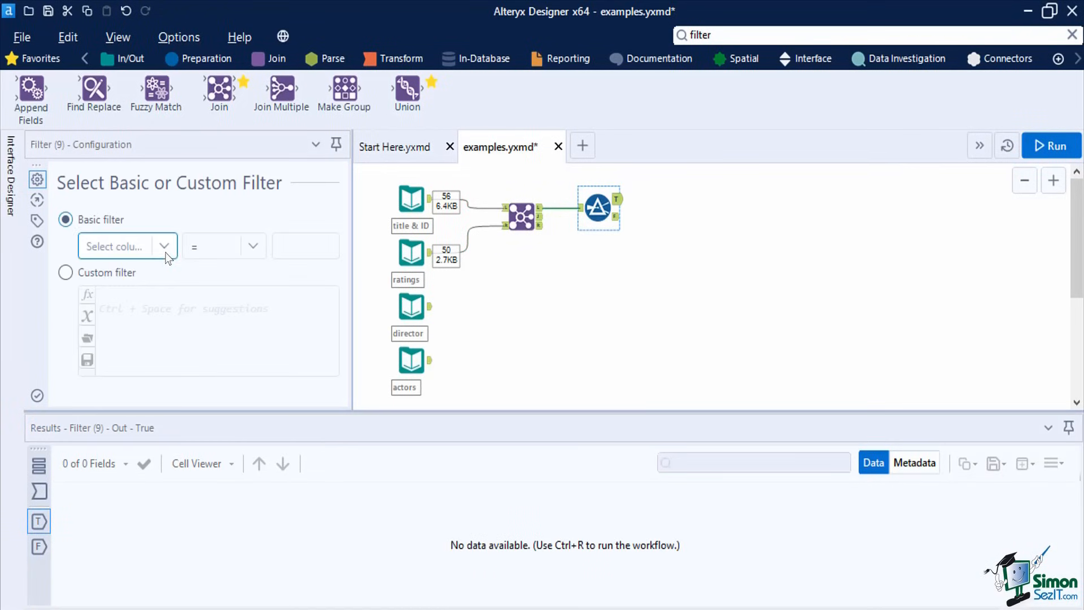
- Configure the basic filter to keep records whose Movie ID is not null
{"action": "left_click", "coordinate": [165, 247]}
{"action": "left_click", "coordinate": [141, 270]}
{"action": "left_click", "coordinate": [251, 246]}
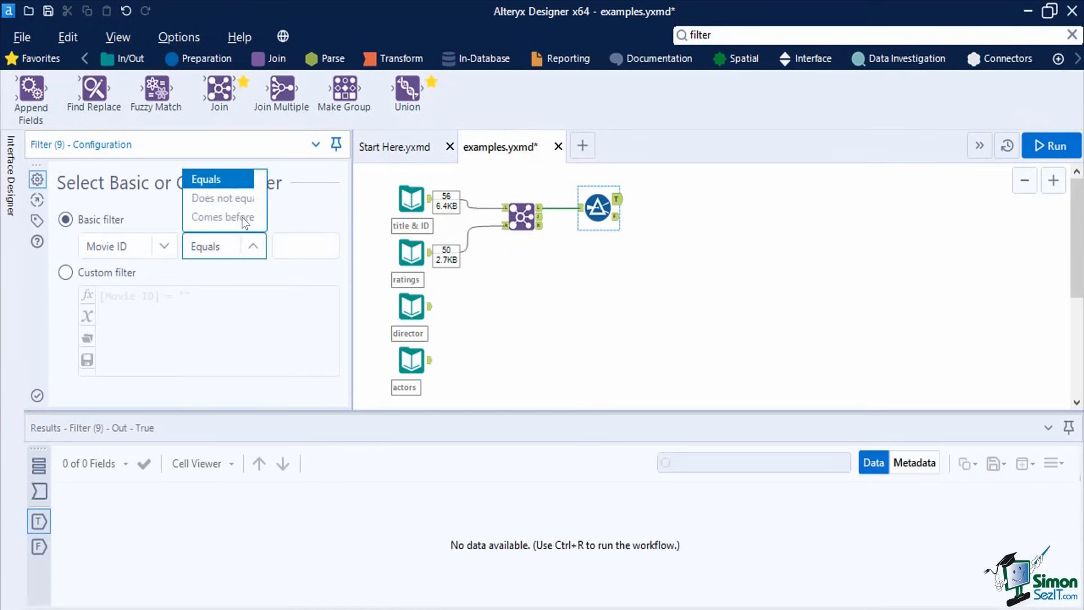
{"action": "scroll", "coordinate": [257, 218], "scroll_direction": "down", "scroll_amount": 1}
{"action": "scroll", "coordinate": [259, 227], "scroll_direction": "down", "scroll_amount": 2}
{"action": "left_click", "coordinate": [226, 223]}
- Run the workflow and inspect the Filter's true output
{"action": "left_click", "coordinate": [740, 175]}
{"action": "left_click", "coordinate": [1049, 144]}
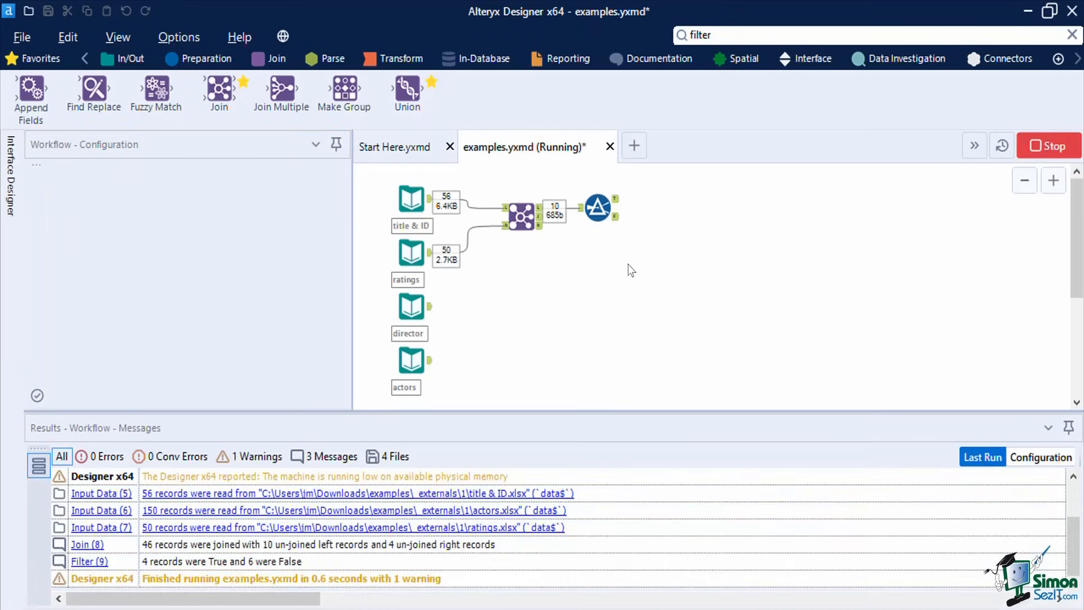
{"action": "left_click", "coordinate": [618, 201]}
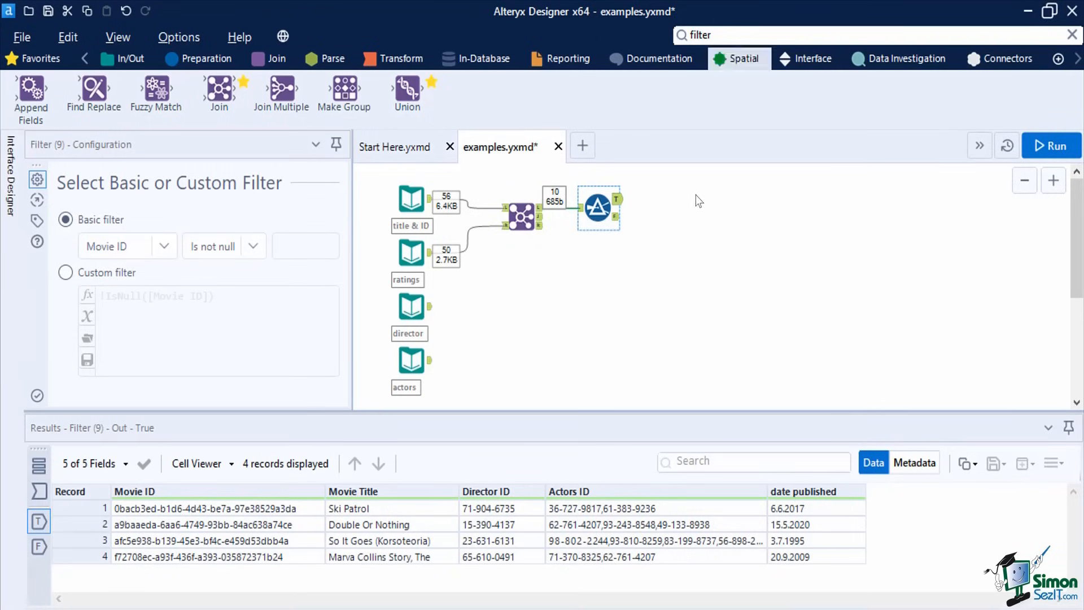
- Add a Formula tool to the Filter's true output and create a new output column named rating
{"action": "left_click", "coordinate": [713, 39]}
{"action": "type", "text": "form"}
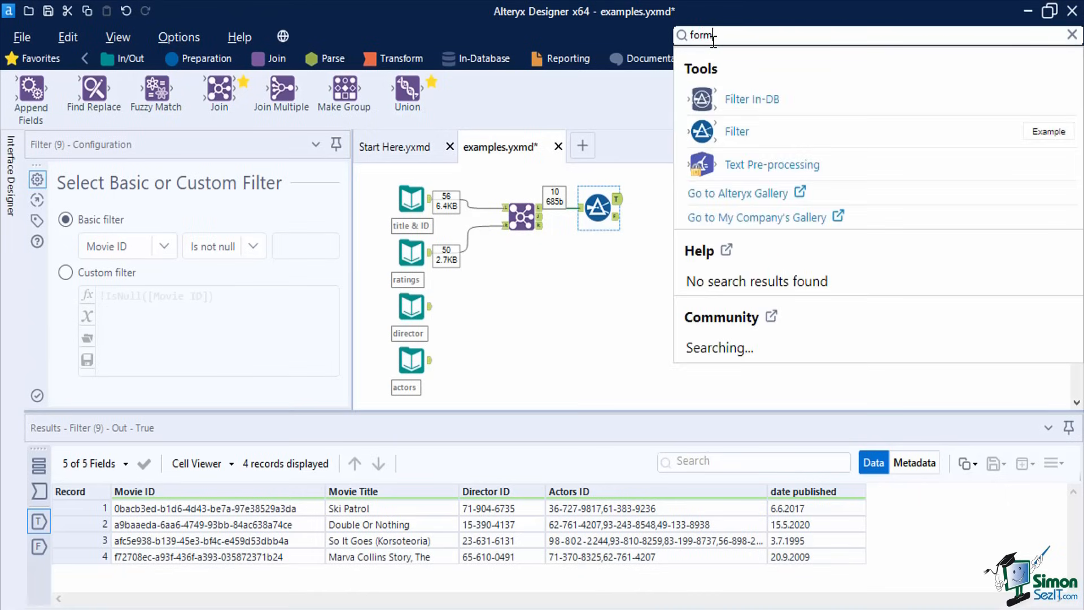
{"action": "left_click_drag", "start_coordinate": [702, 131], "coordinate": [683, 208]}
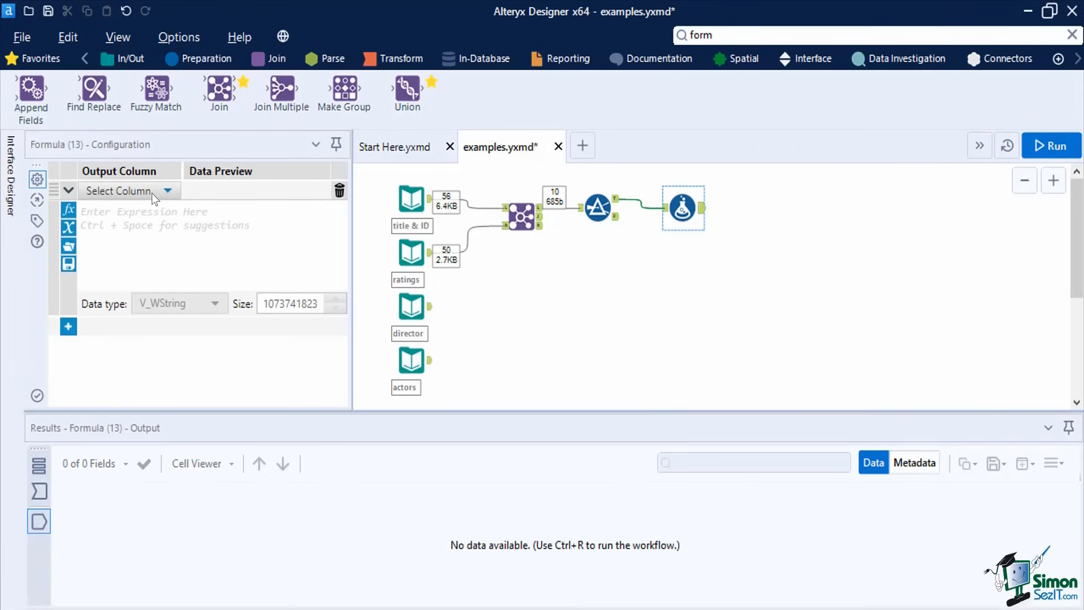
{"action": "left_click", "coordinate": [144, 192]}
{"action": "left_click", "coordinate": [146, 209]}
{"action": "type", "text": "rating"}
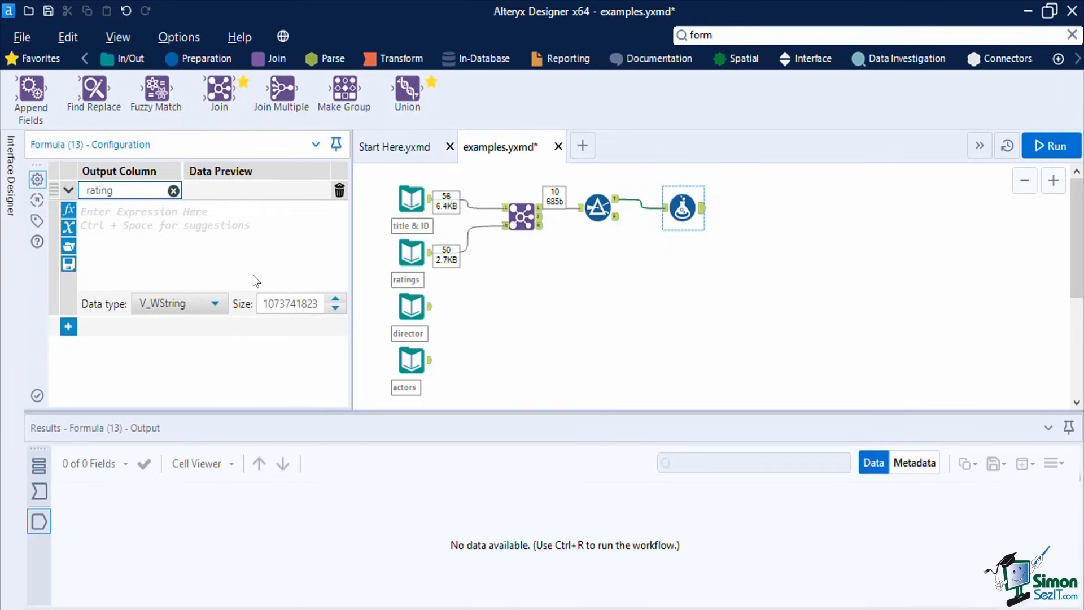
- Set the rating column's size to 255 and its expression to "Not Available"
{"action": "left_click", "coordinate": [294, 302]}
{"action": "double_click", "coordinate": [294, 302]}
{"action": "type", "text": "255"}
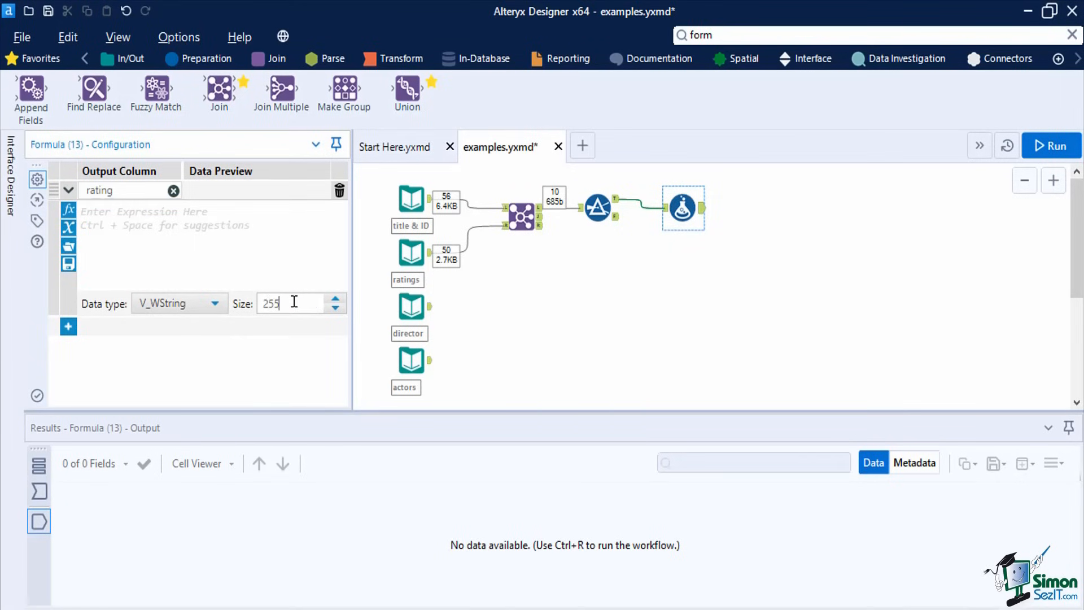
{"action": "left_click", "coordinate": [235, 217]}
{"action": "type", "text": "\"Not Available\""}
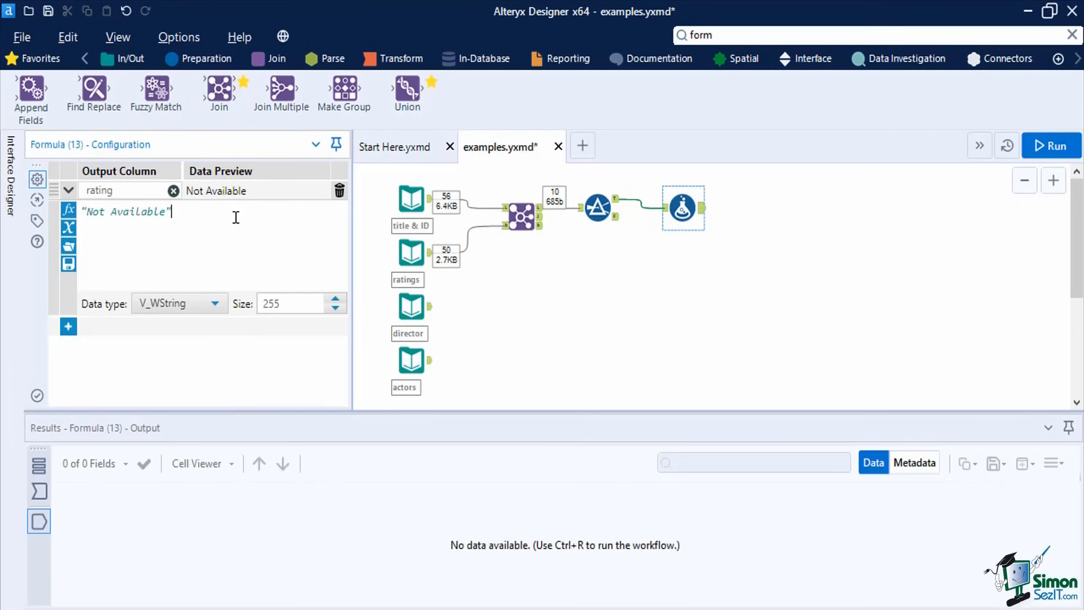
- Add a Union tool after the Formula tool and connect the Join's matched output to it as a second input
{"action": "left_click_drag", "start_coordinate": [391, 104], "coordinate": [796, 246]}
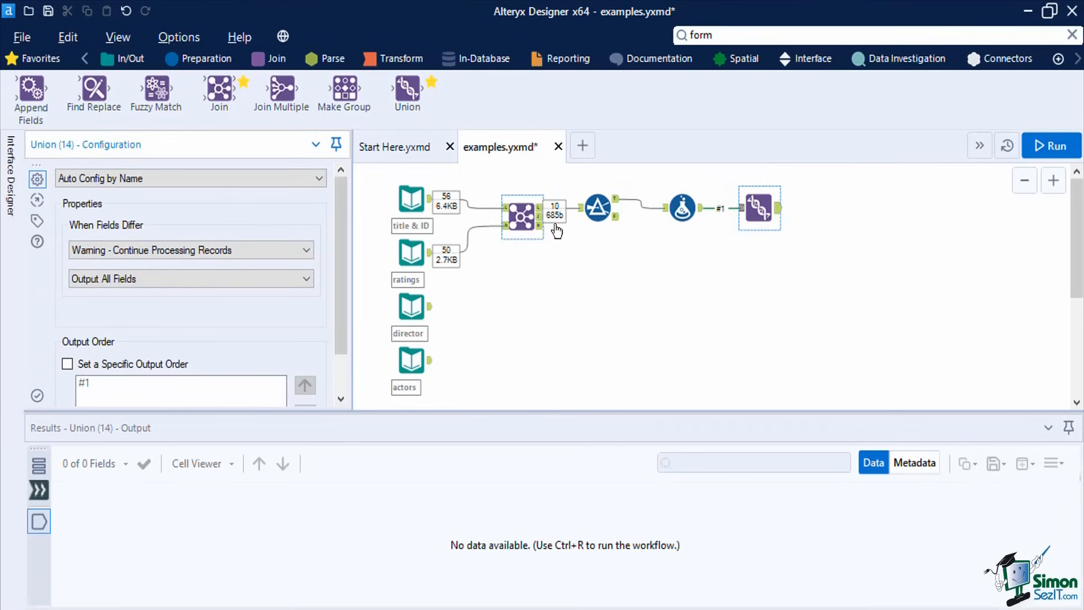
{"action": "left_click_drag", "start_coordinate": [539, 225], "coordinate": [741, 208]}
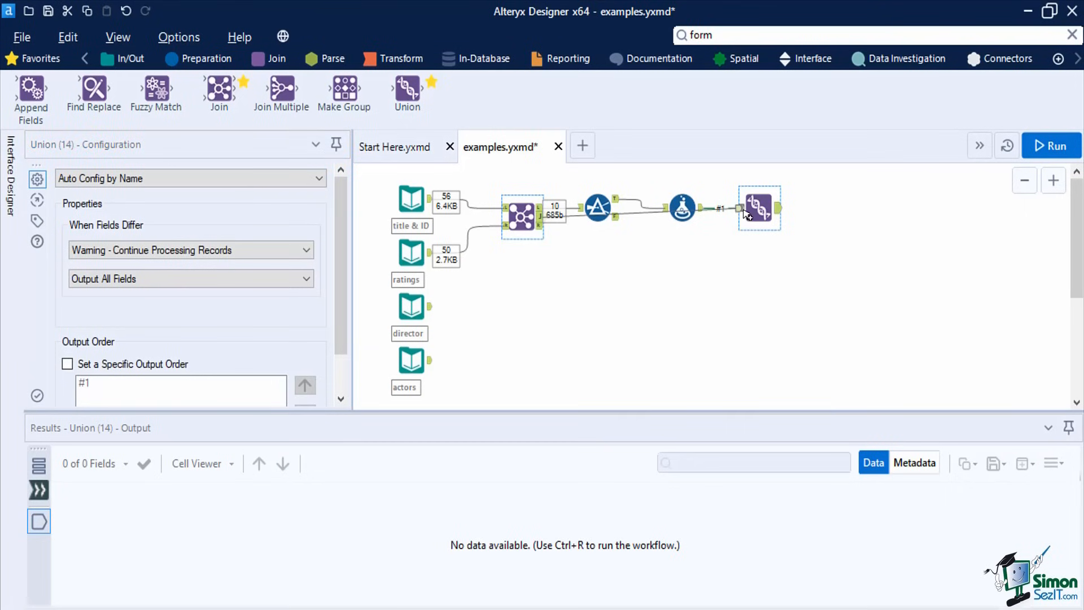
{"action": "left_click", "coordinate": [732, 245]}
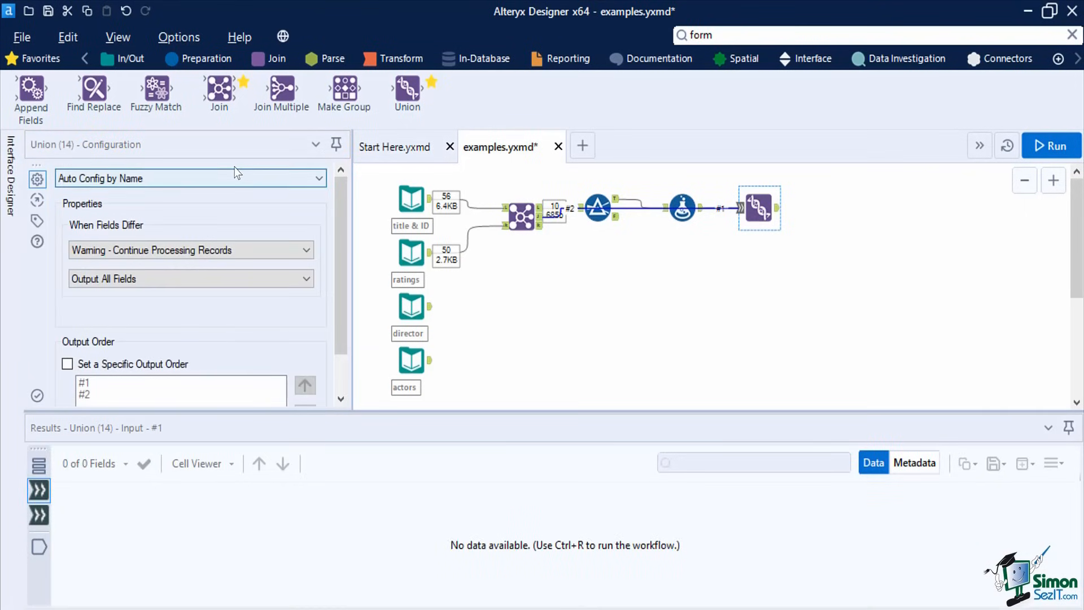
- Set the Union to manually configure fields and review its output column alignment
{"action": "left_click", "coordinate": [221, 180]}
{"action": "left_click", "coordinate": [192, 218]}
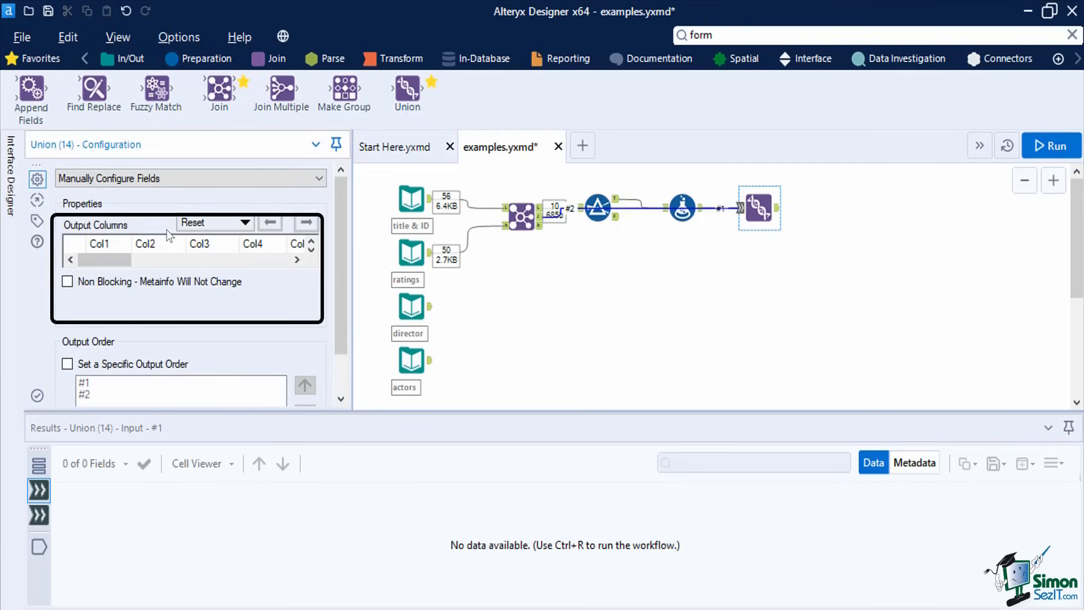
{"action": "left_click_drag", "start_coordinate": [127, 258], "coordinate": [181, 260]}
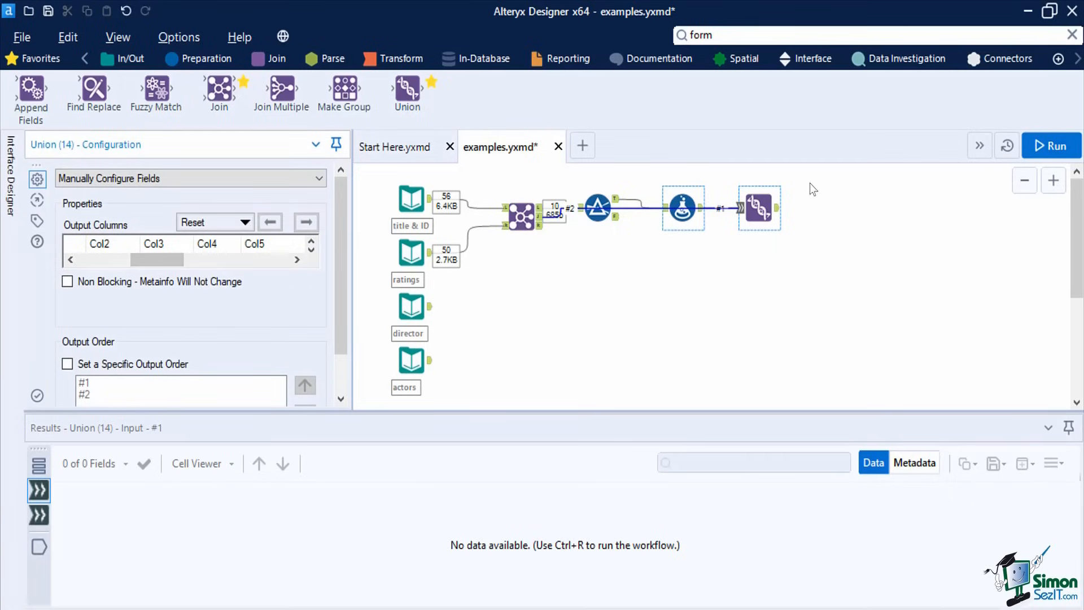
- Run the workflow and examine the rating values in the Union output
{"action": "left_click", "coordinate": [1030, 155]}
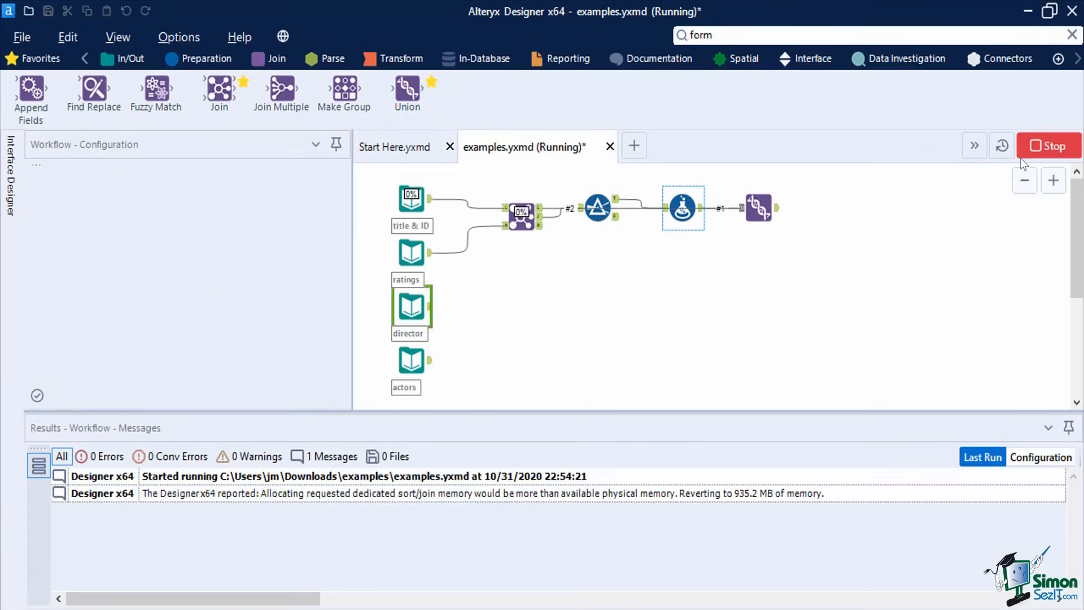
{"action": "left_click", "coordinate": [779, 214]}
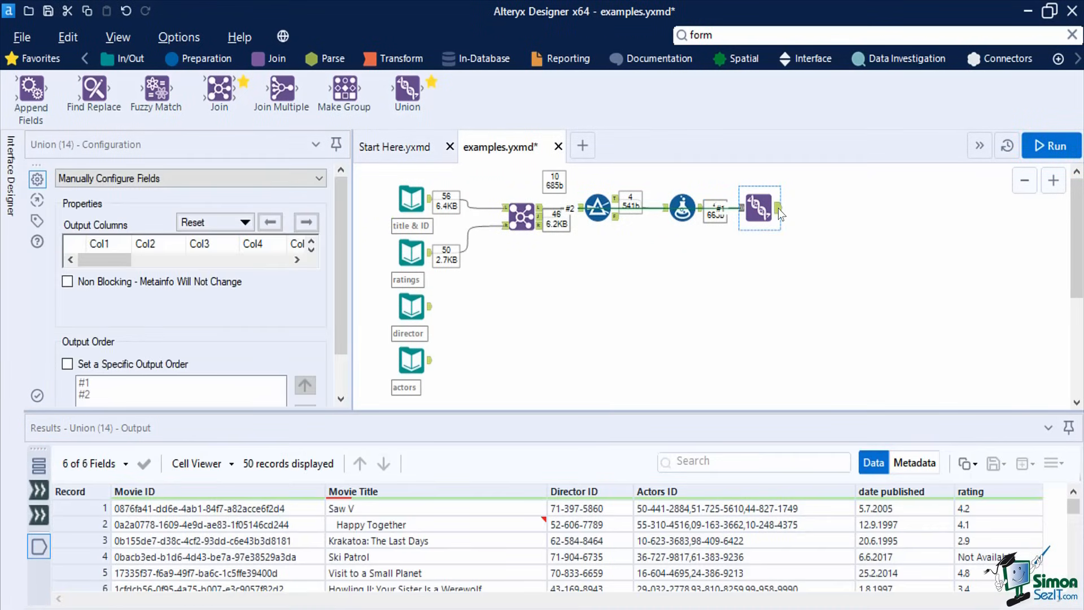
{"action": "left_click", "coordinate": [972, 508]}
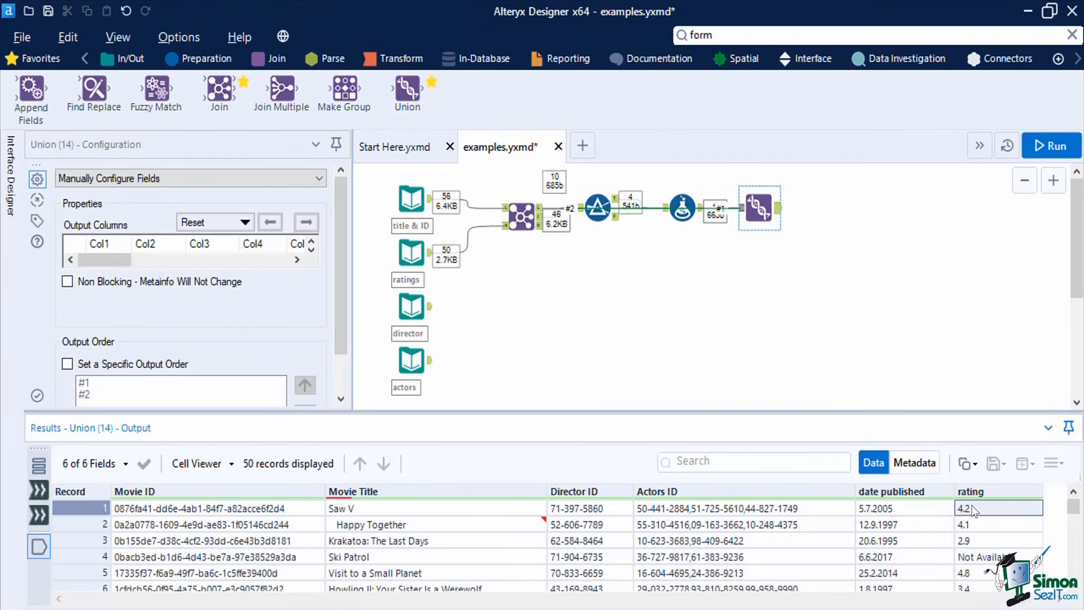
{"action": "left_click", "coordinate": [967, 557]}
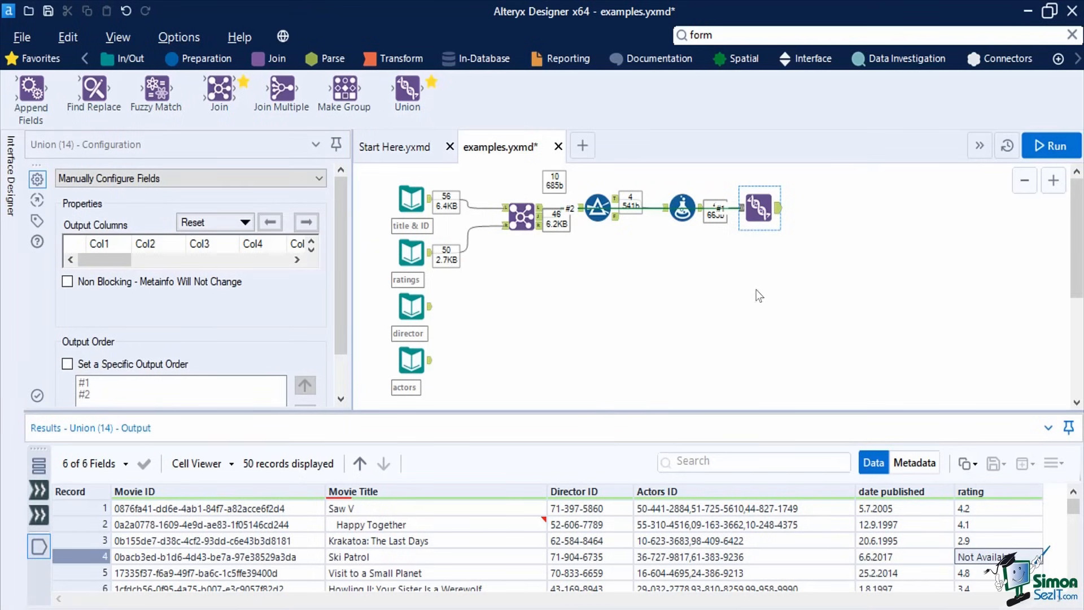
- Add a second Join tool after the Union and connect the director data as its right input
{"action": "left_click_drag", "start_coordinate": [212, 86], "coordinate": [851, 215]}
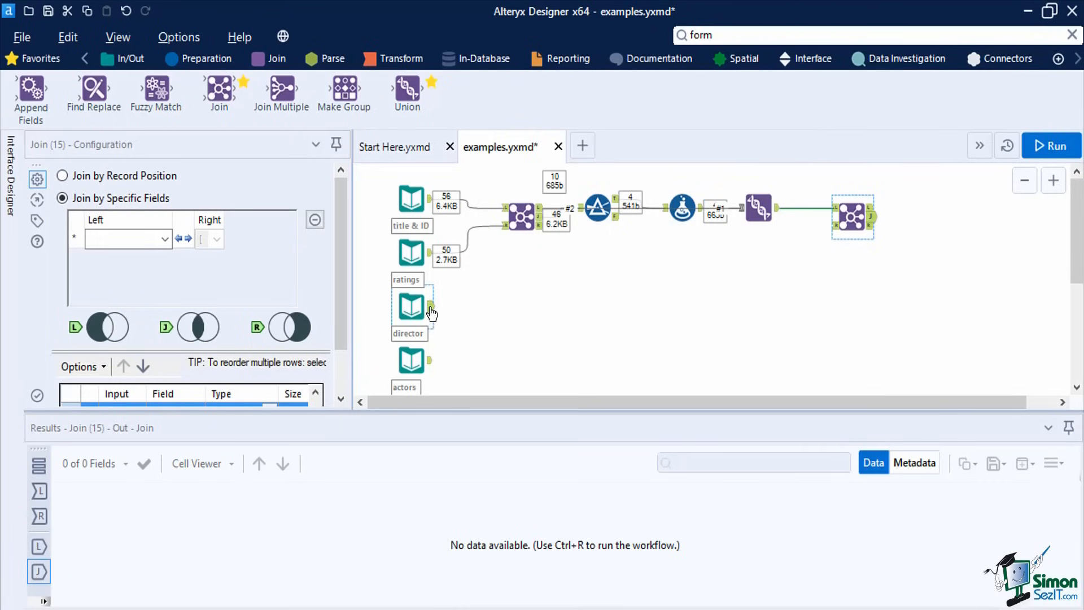
{"action": "left_click_drag", "start_coordinate": [431, 309], "coordinate": [837, 228]}
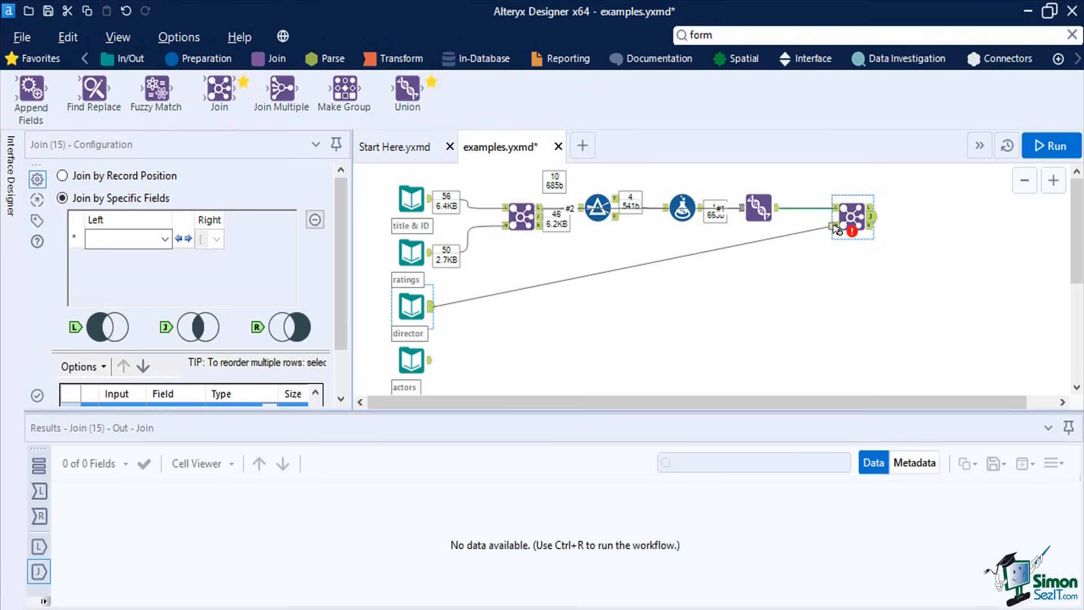
{"action": "left_click", "coordinate": [834, 228]}
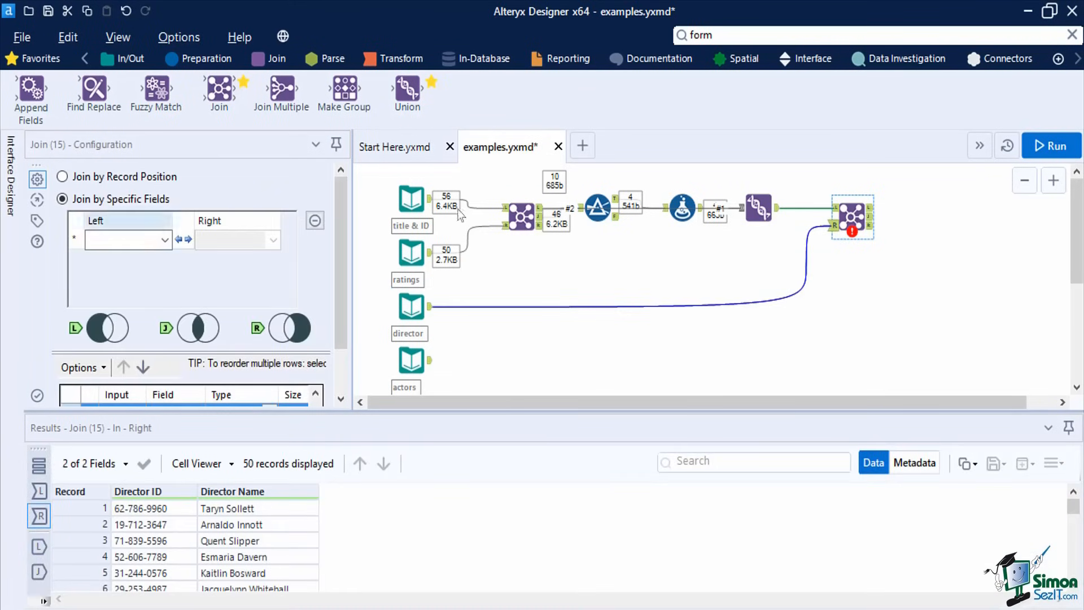
- Set the new Join to match by specific fields, pairing Director ID on both sides
{"action": "left_click", "coordinate": [62, 200]}
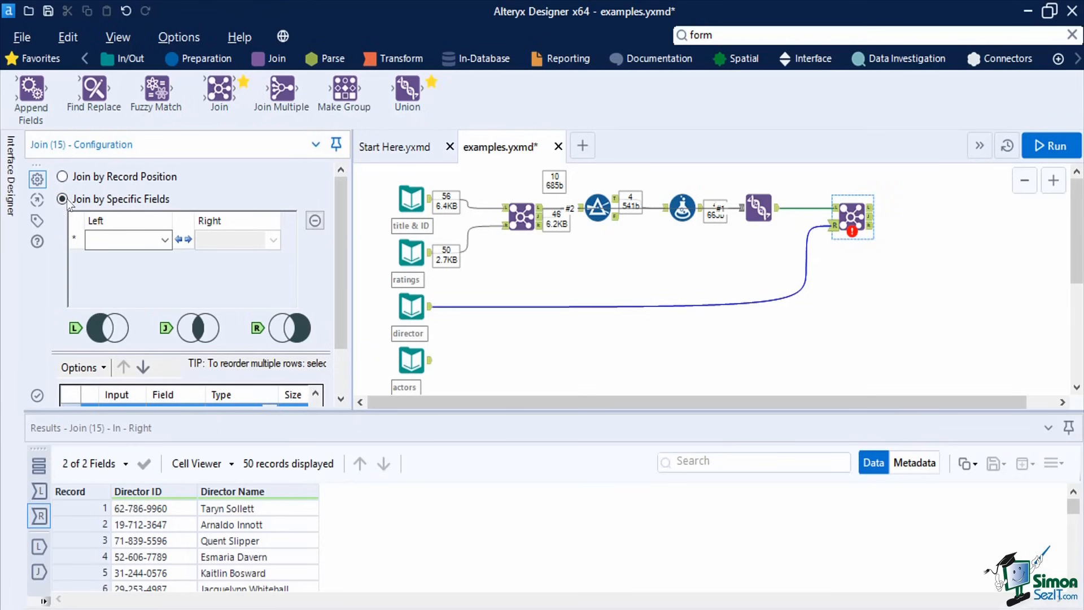
{"action": "left_click", "coordinate": [167, 242]}
{"action": "left_click", "coordinate": [167, 242]}
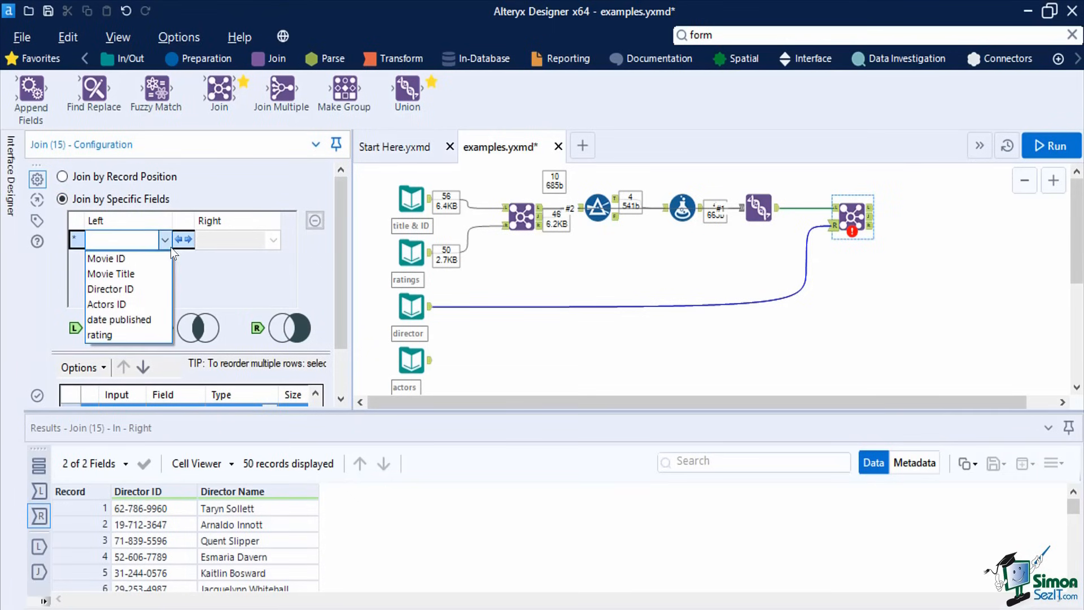
{"action": "left_click", "coordinate": [153, 286]}
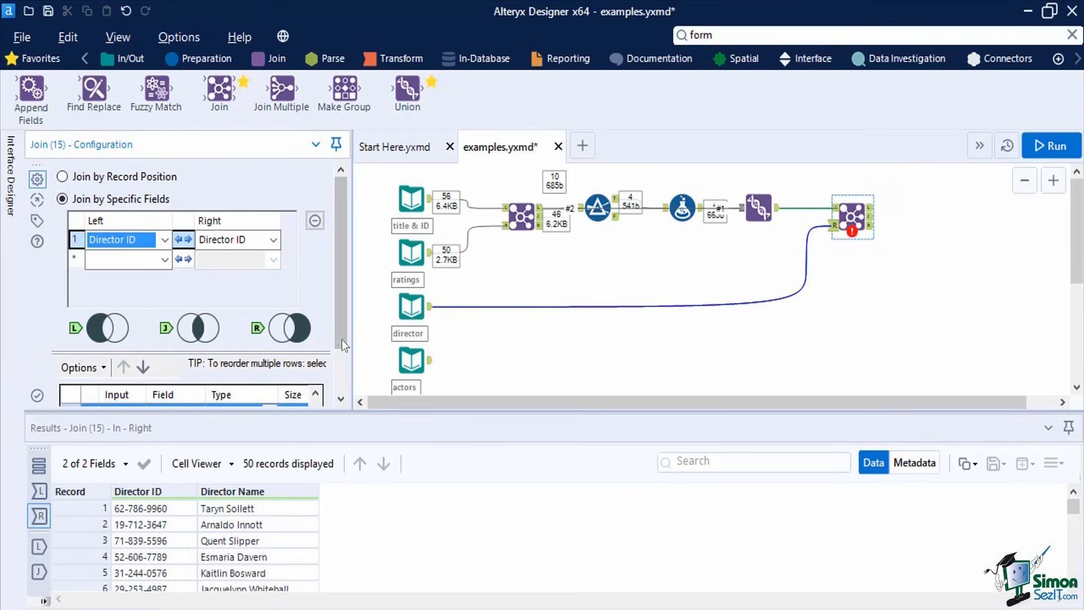
- Enlarge the new Join's output field list, review its fields, and deselect the duplicate fields
{"action": "left_click_drag", "start_coordinate": [341, 340], "coordinate": [346, 383]}
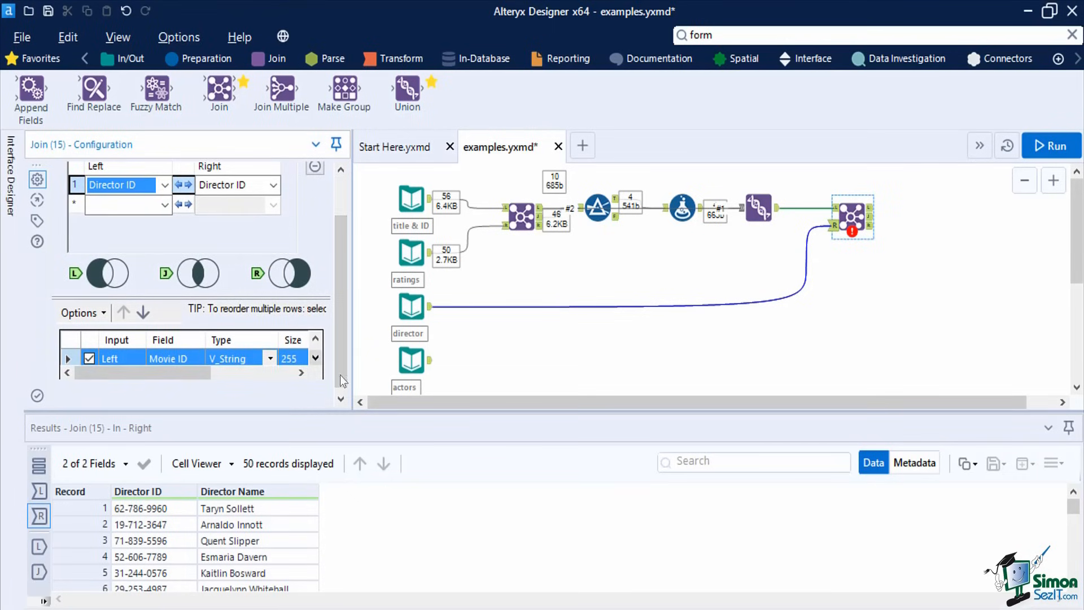
{"action": "scroll", "coordinate": [216, 285], "scroll_direction": "up", "scroll_amount": 1}
{"action": "scroll", "coordinate": [216, 285], "scroll_direction": "down", "scroll_amount": 1}
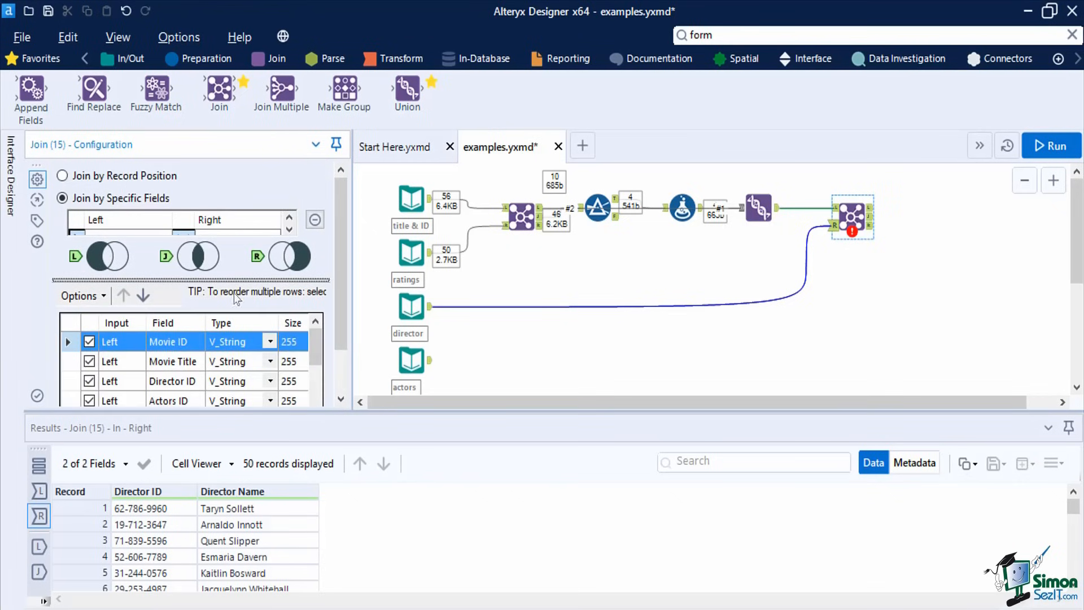
{"action": "scroll", "coordinate": [340, 364], "scroll_direction": "down", "scroll_amount": 1}
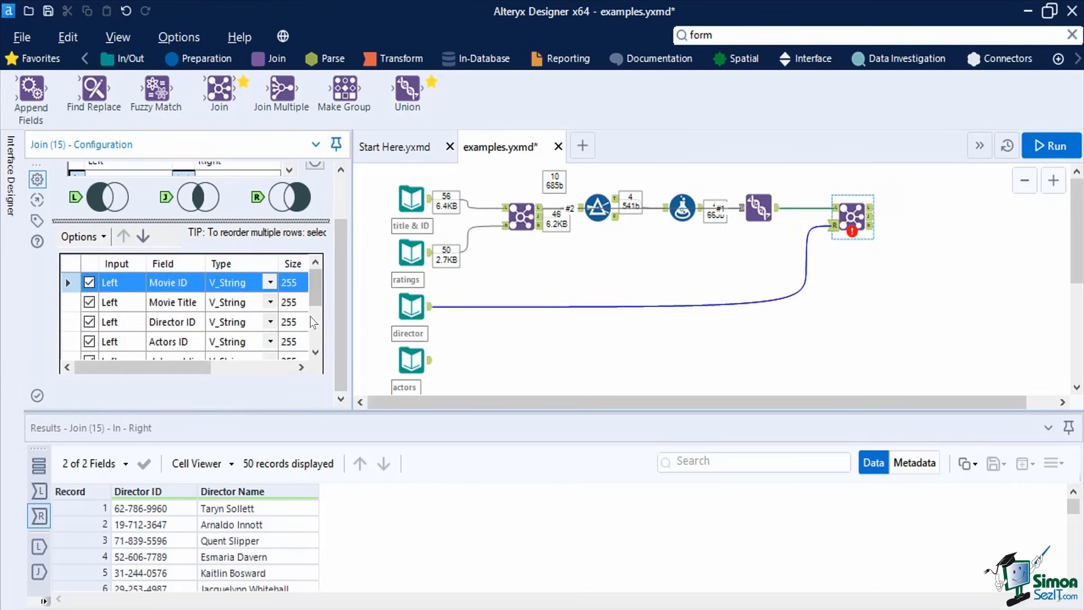
{"action": "scroll", "coordinate": [310, 316], "scroll_direction": "down", "scroll_amount": 5}
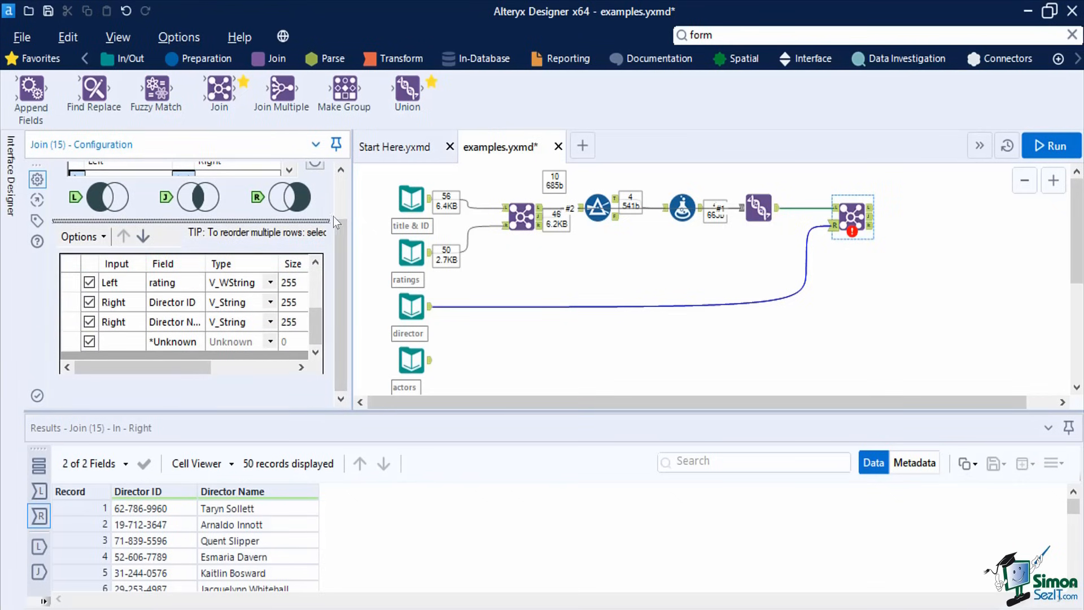
{"action": "scroll", "coordinate": [337, 199], "scroll_direction": "up", "scroll_amount": 1}
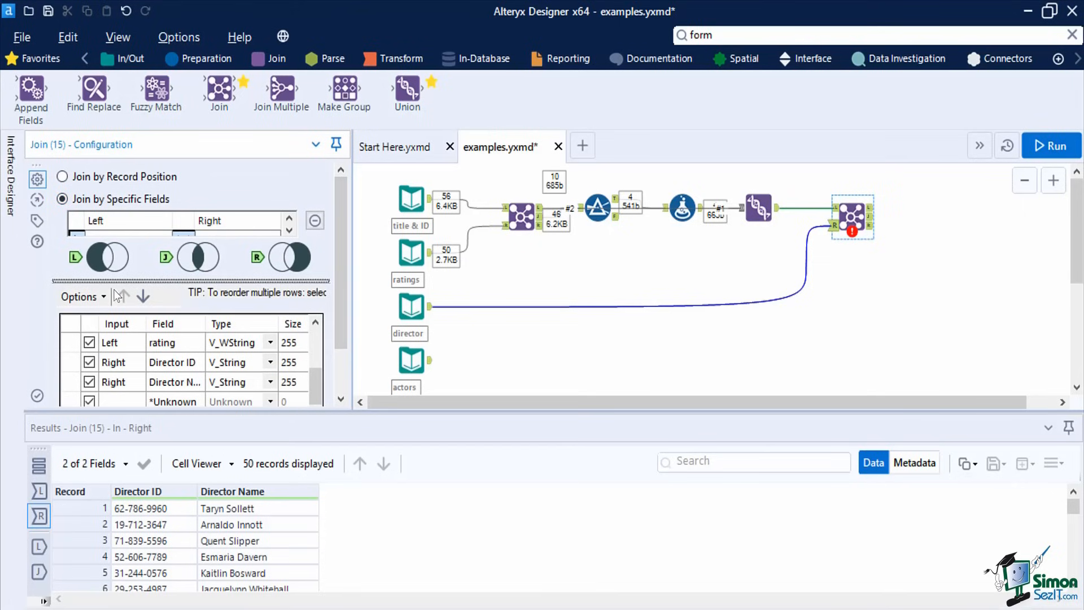
{"action": "left_click", "coordinate": [80, 297]}
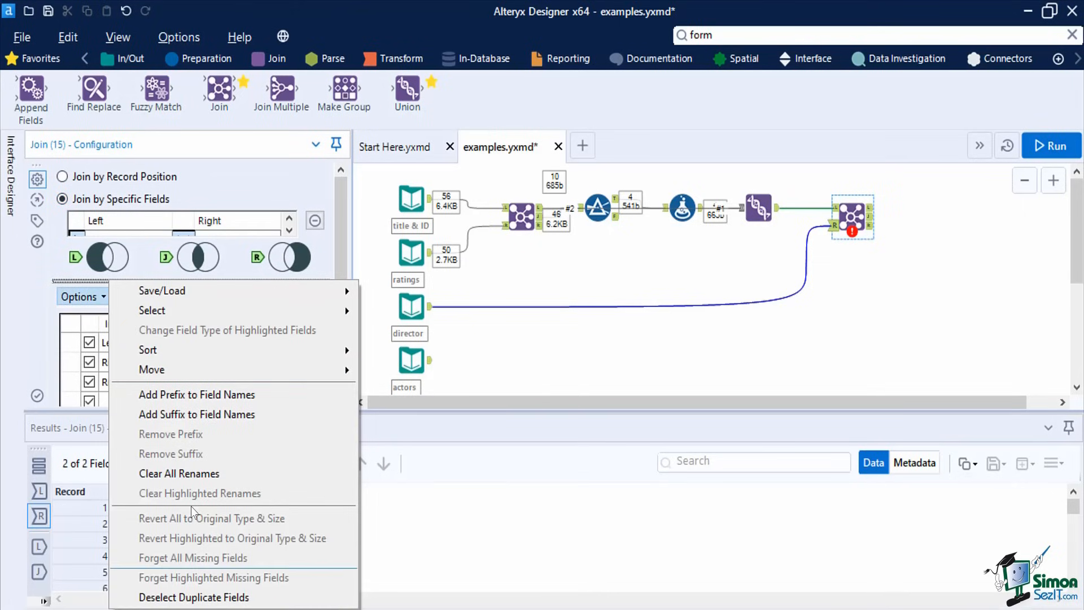
{"action": "left_click", "coordinate": [238, 600]}
- Move the right input's Director Name field up two positions in the output list, above rating
{"action": "left_click_drag", "start_coordinate": [341, 333], "coordinate": [340, 367]}
{"action": "left_click", "coordinate": [184, 333]}
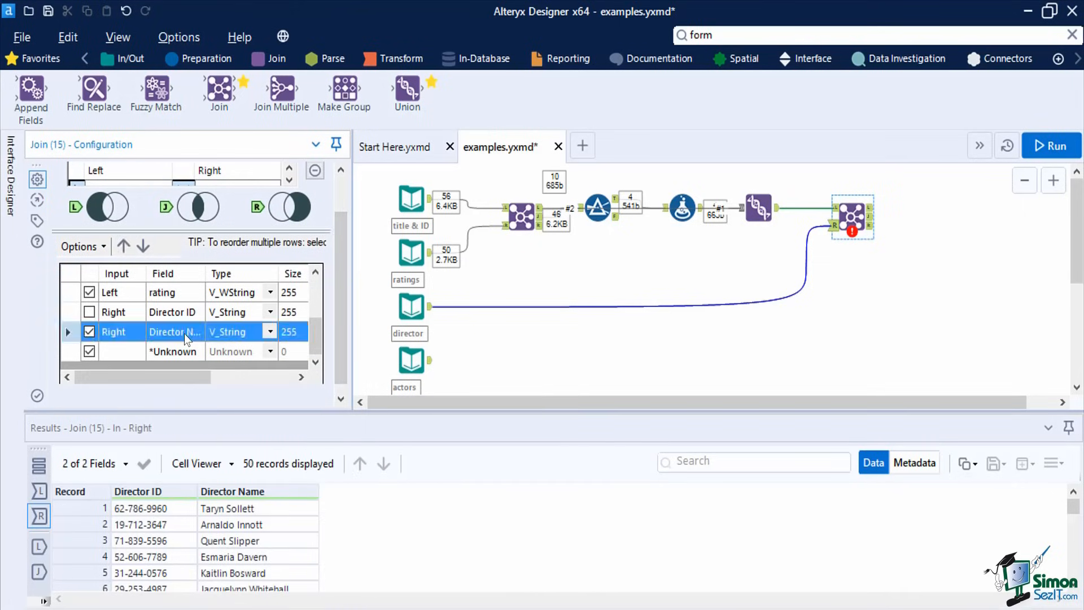
{"action": "left_click", "coordinate": [124, 246]}
{"action": "left_click", "coordinate": [124, 247]}
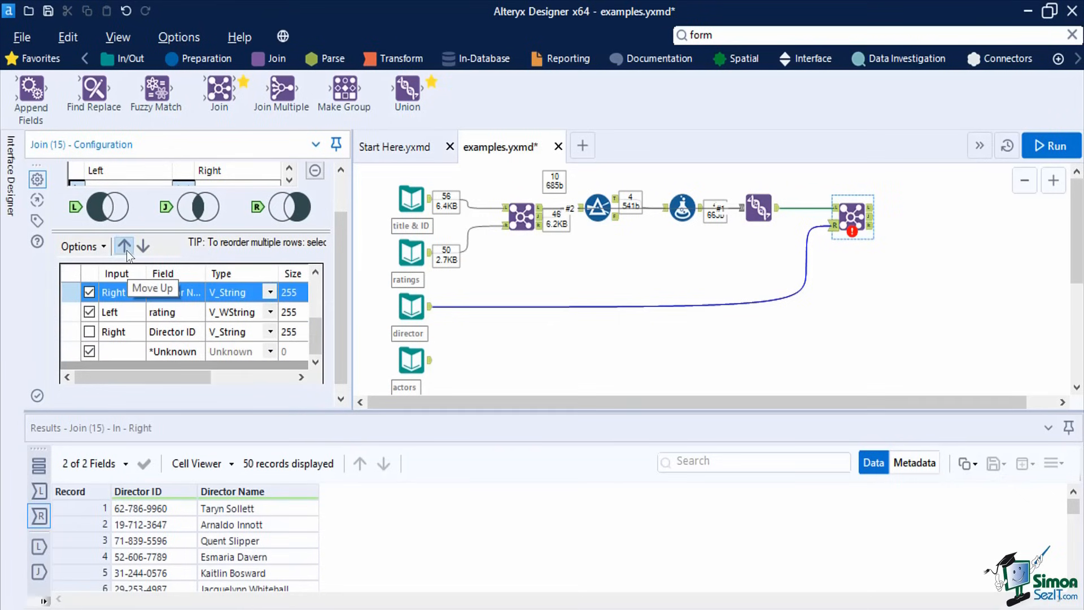
- Move Director Name up above Actors ID in the second Join's output, then run the workflow and view the joined records
{"action": "left_click", "coordinate": [124, 246]}
{"action": "left_click", "coordinate": [124, 247]}
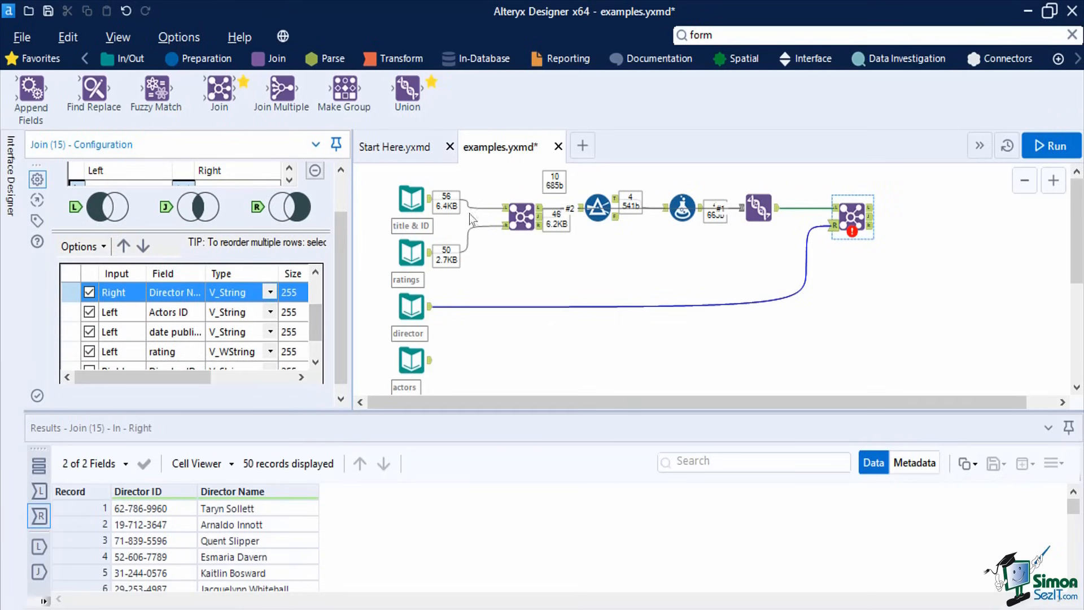
{"action": "left_click", "coordinate": [1042, 154]}
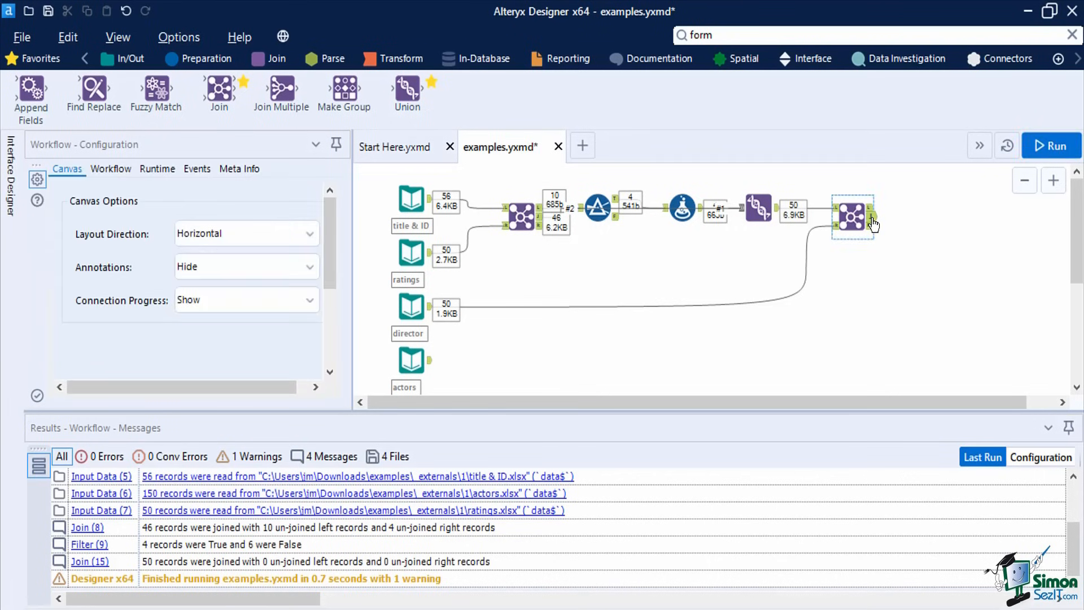
{"action": "left_click", "coordinate": [872, 220]}
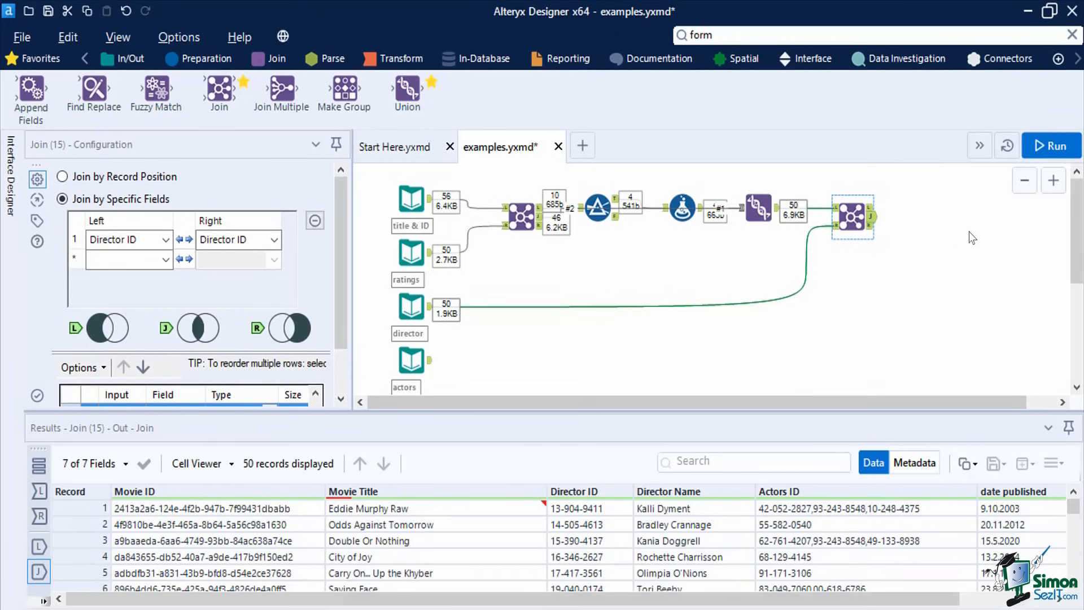
- Add a Find Replace tool, feeding the second Join's joined output into its Find input and the actors data into its Replace input
{"action": "left_click", "coordinate": [432, 367]}
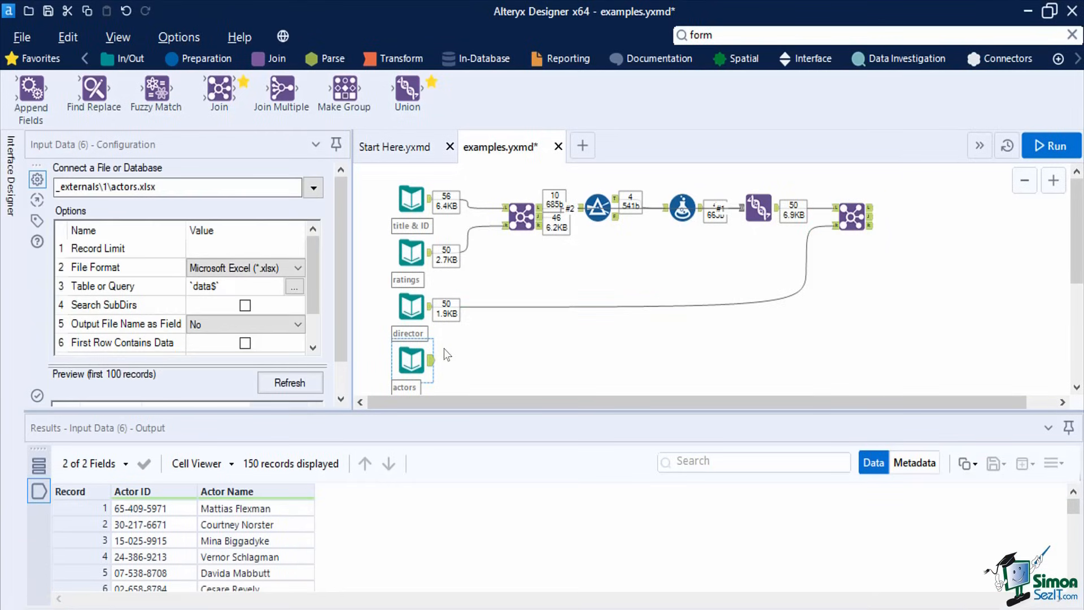
{"action": "left_click", "coordinate": [793, 34]}
{"action": "type", "text": "find"}
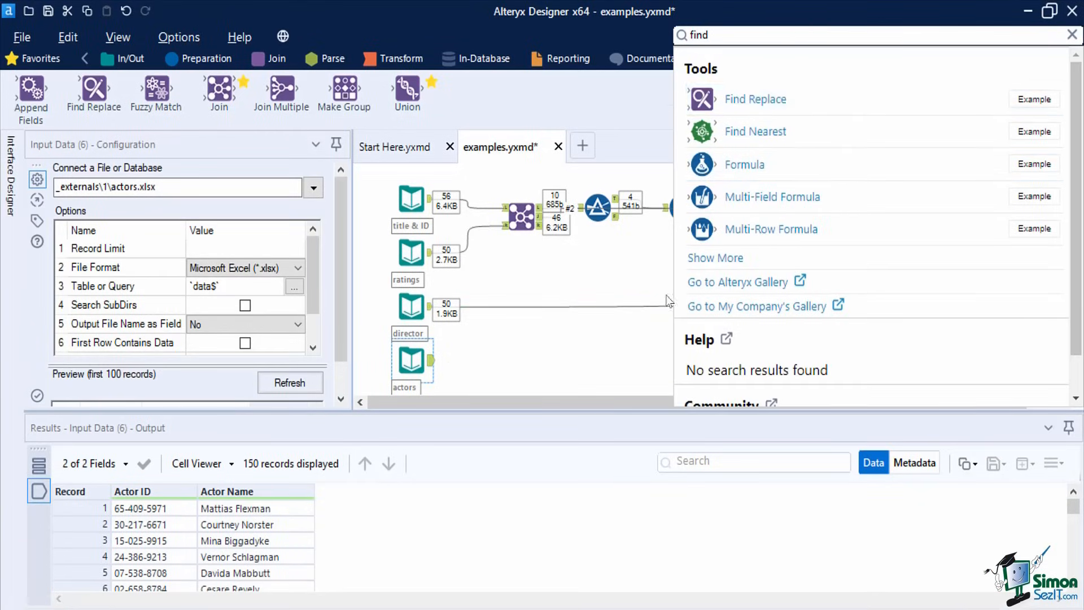
{"action": "left_click_drag", "start_coordinate": [747, 99], "coordinate": [712, 345]}
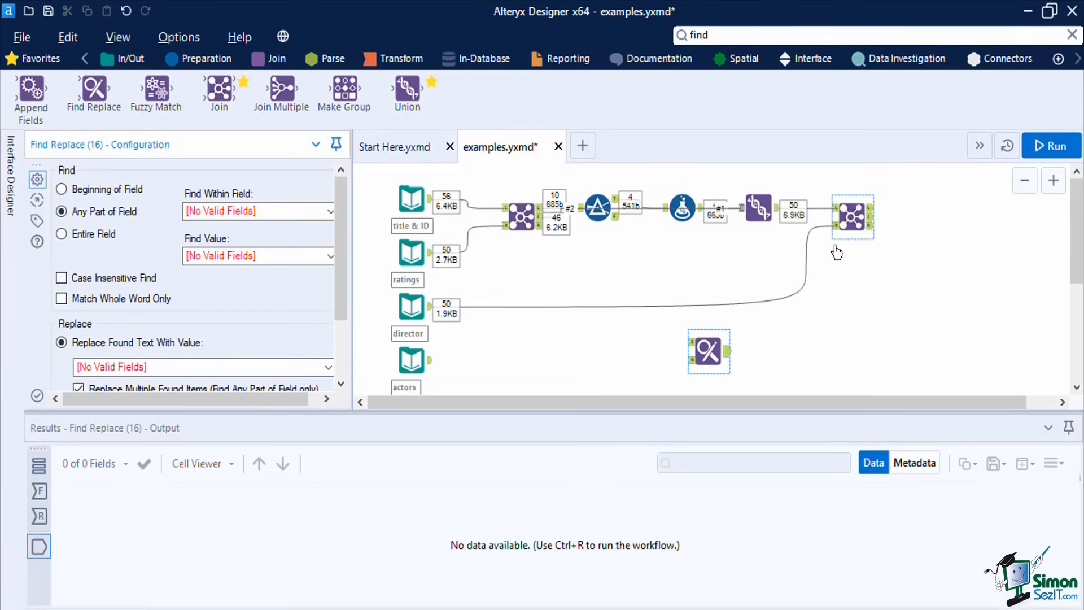
{"action": "left_click_drag", "start_coordinate": [870, 216], "coordinate": [705, 339]}
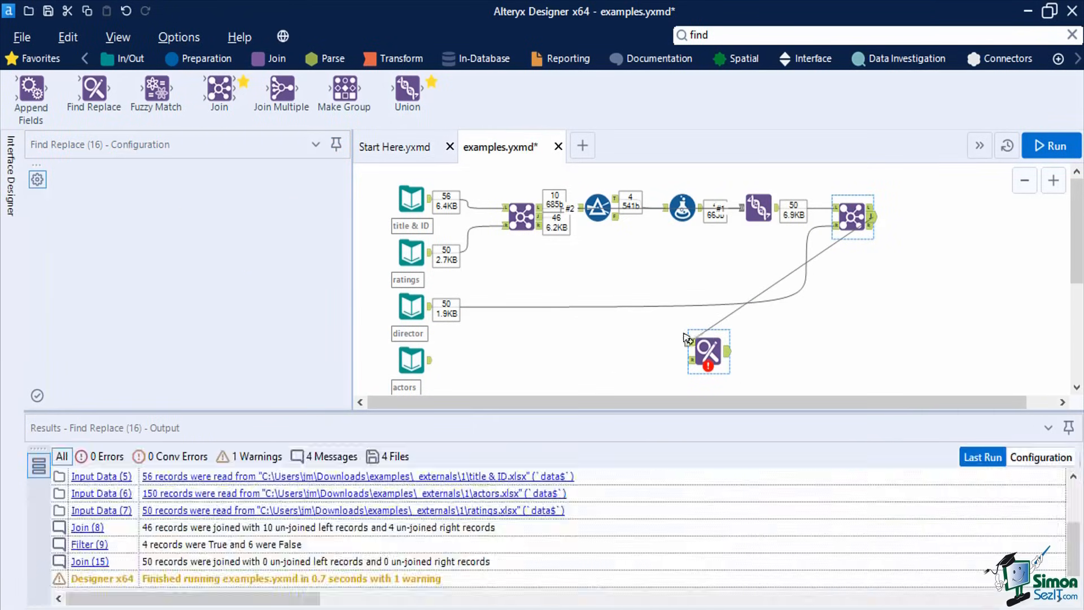
{"action": "left_click_drag", "start_coordinate": [429, 360], "coordinate": [697, 363]}
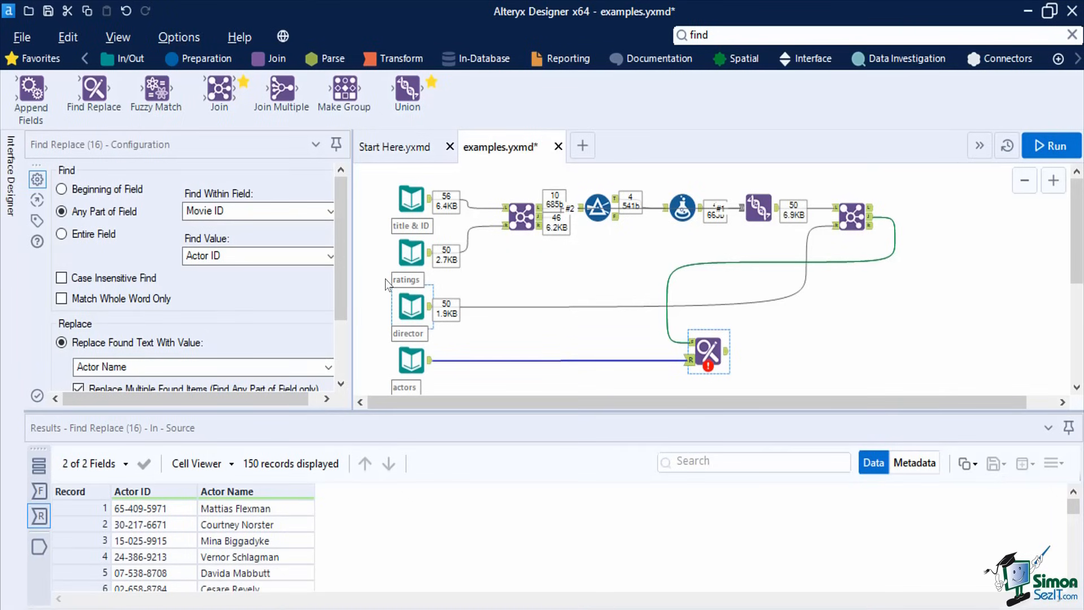
- Configure Find Replace to search any part of Actors ID for Actor ID values, replacing found text with Actor Name
{"action": "left_click", "coordinate": [73, 211]}
{"action": "left_click", "coordinate": [260, 211]}
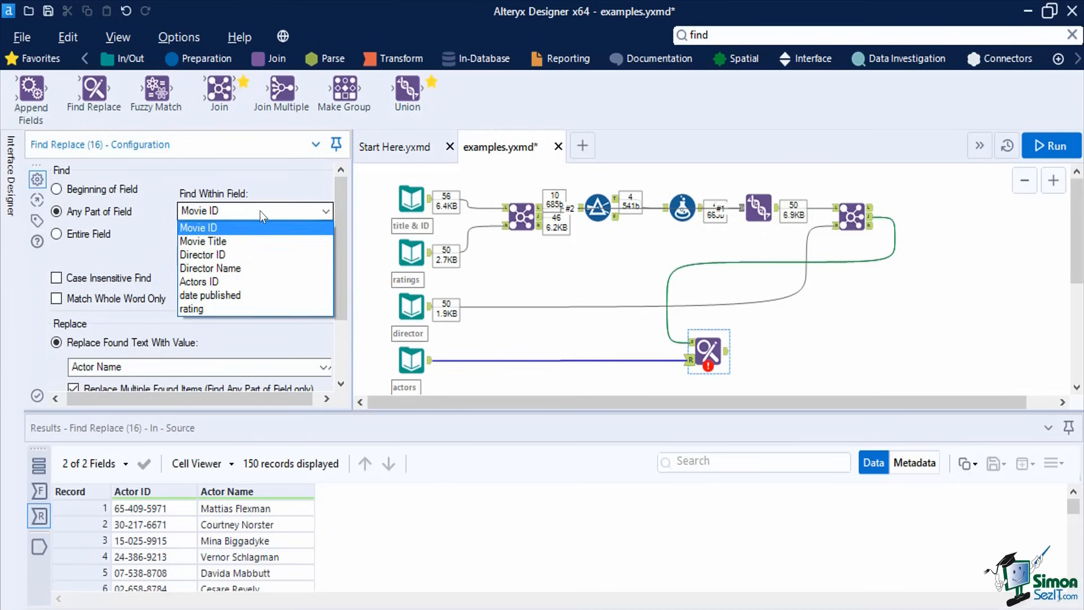
{"action": "left_click", "coordinate": [236, 282]}
{"action": "left_click", "coordinate": [319, 259]}
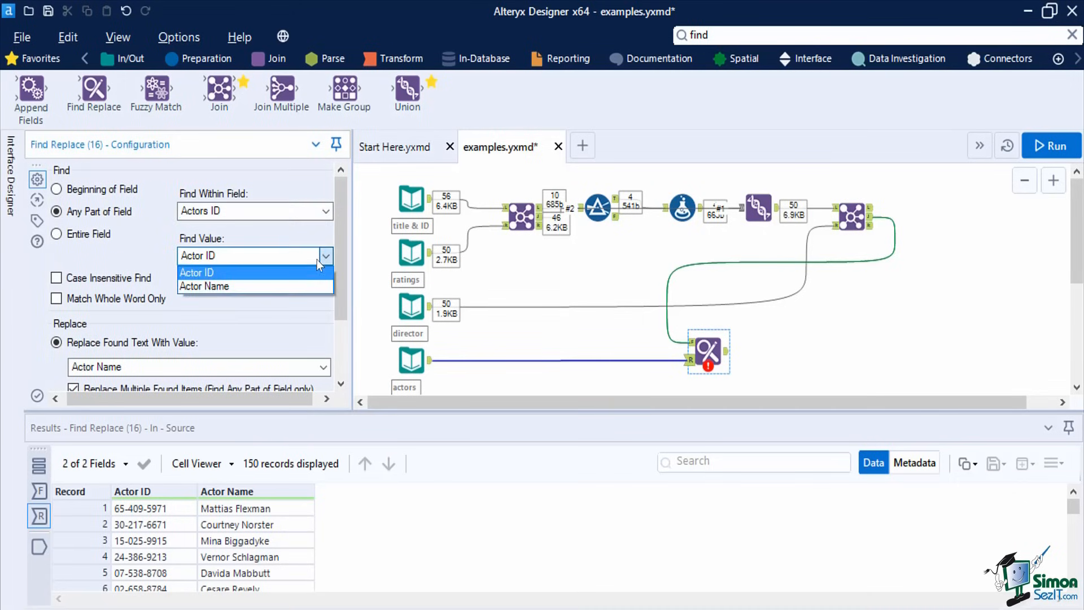
{"action": "left_click", "coordinate": [308, 274]}
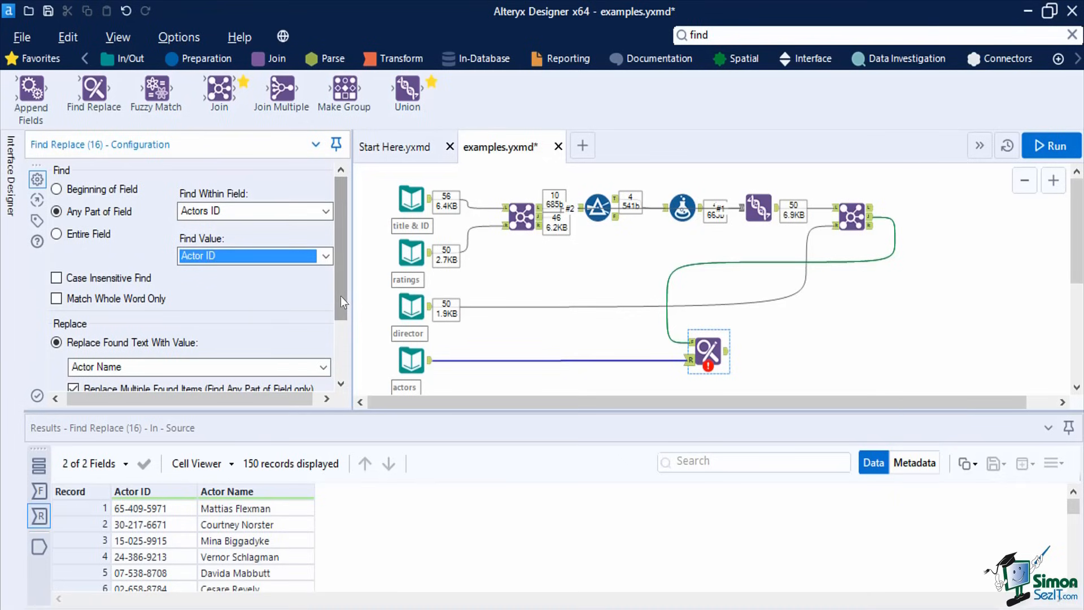
{"action": "left_click_drag", "start_coordinate": [341, 294], "coordinate": [333, 331]}
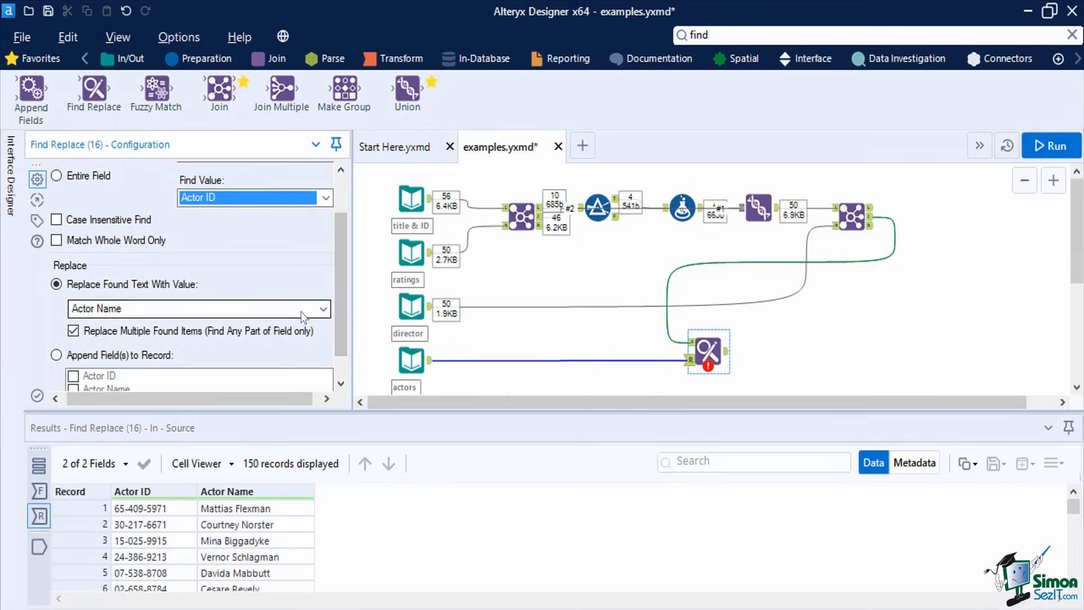
{"action": "left_click_drag", "start_coordinate": [343, 344], "coordinate": [344, 376]}
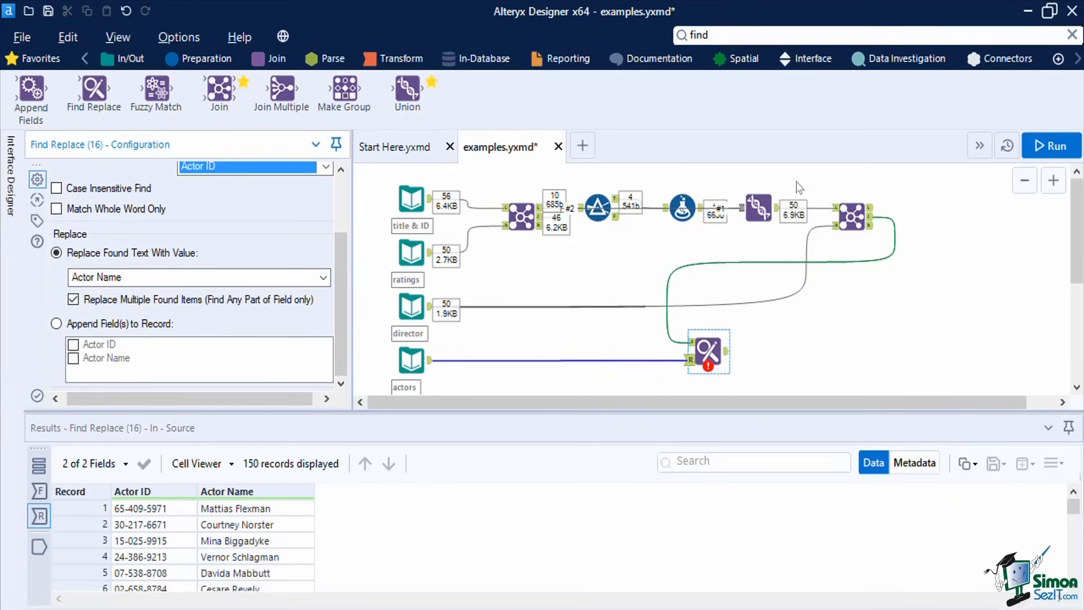
- Run the workflow and examine the Actors ID column in the Find Replace output
{"action": "left_click", "coordinate": [1048, 145]}
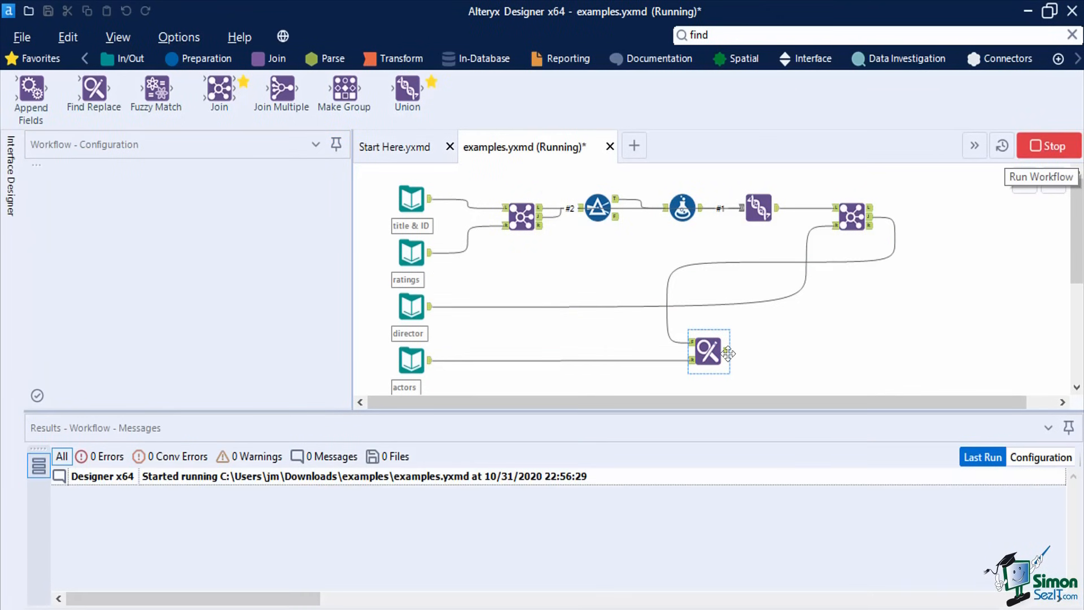
{"action": "left_click", "coordinate": [728, 357]}
{"action": "left_click", "coordinate": [728, 355]}
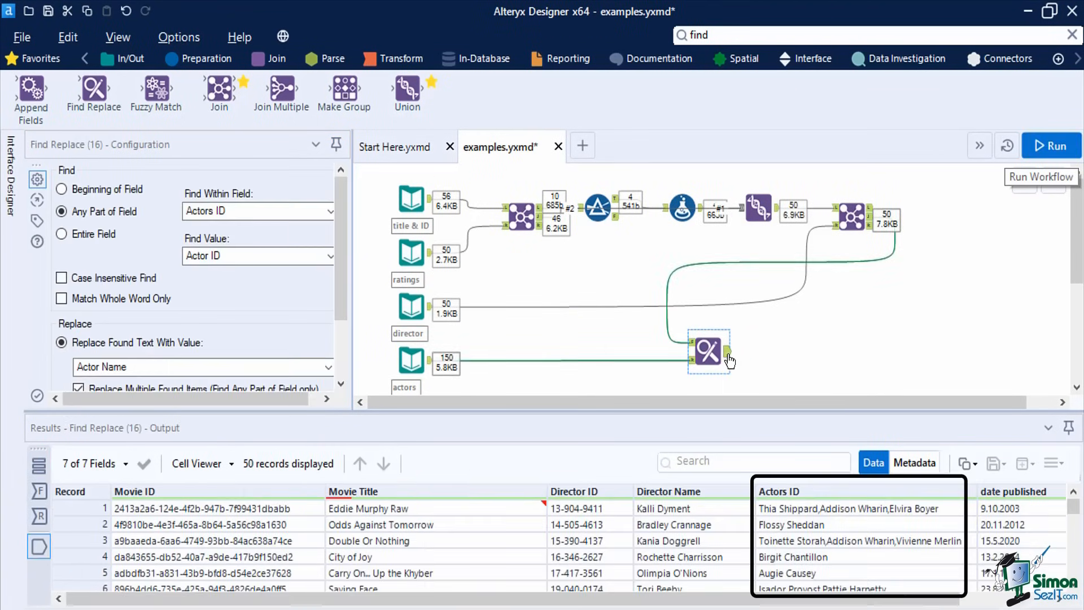
{"action": "left_click", "coordinate": [809, 541]}
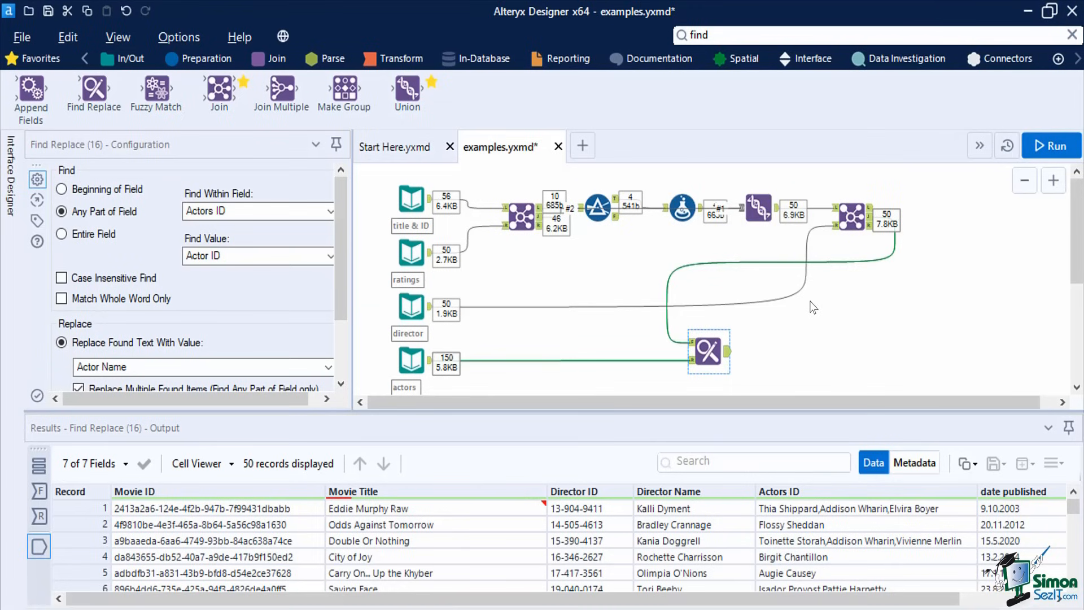
- Add a Multi-Field Formula tool connected after the Find Replace tool
{"action": "left_click", "coordinate": [733, 39]}
{"action": "type", "text": "mul"}
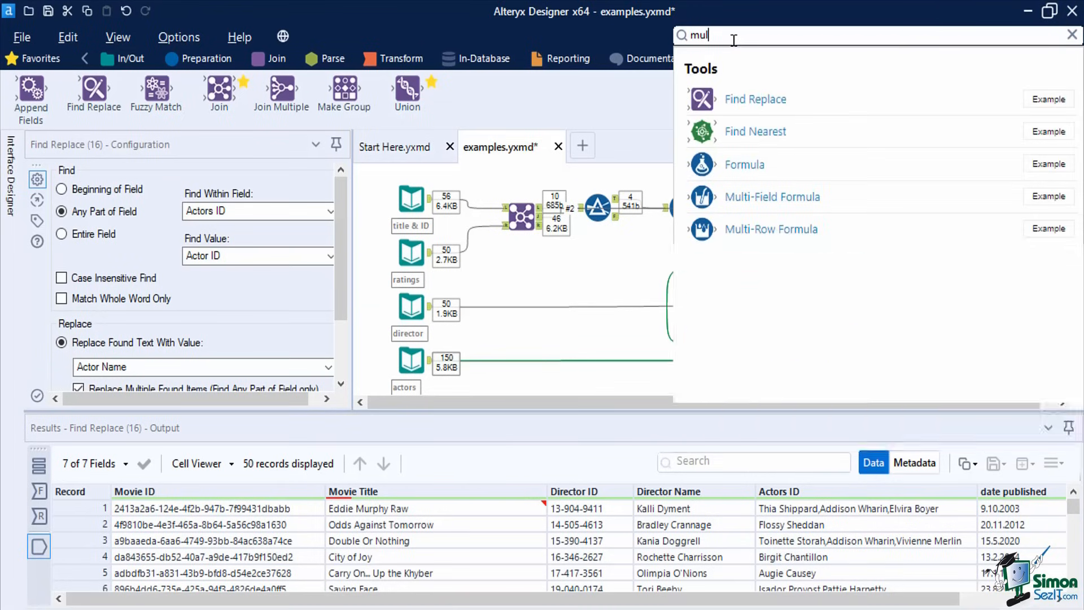
{"action": "left_click_drag", "start_coordinate": [742, 53], "coordinate": [799, 351]}
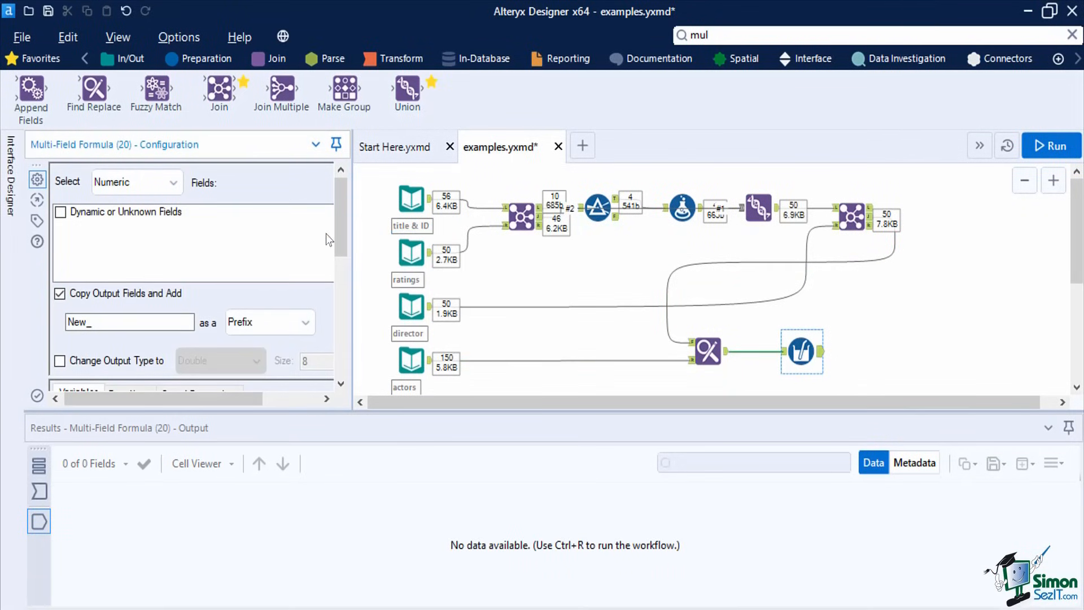
- Set the Multi-Field Formula to text fields, select Director Name and Actors ID, and disable copying output fields
{"action": "left_click", "coordinate": [120, 187]}
{"action": "left_click", "coordinate": [119, 219]}
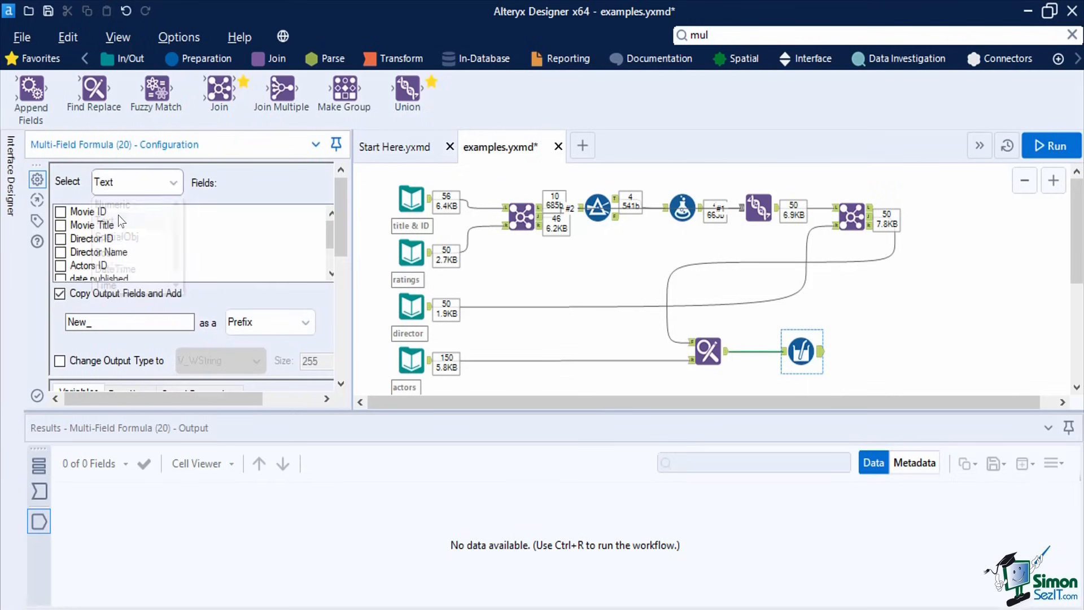
{"action": "left_click", "coordinate": [74, 256]}
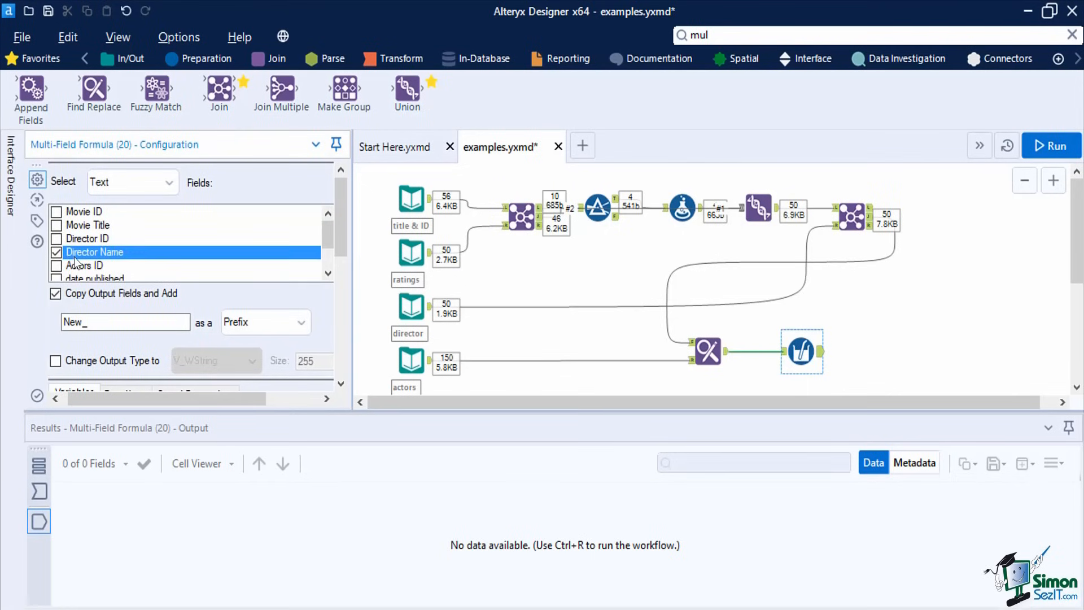
{"action": "key", "text": "Up"}
{"action": "key", "text": "Down"}
{"action": "key", "text": "Down"}
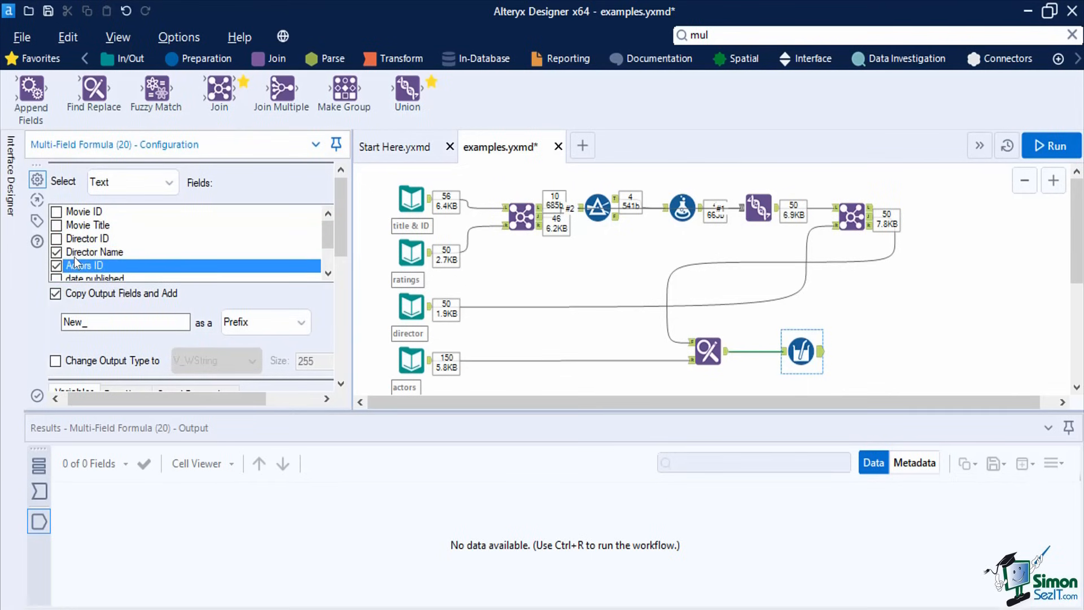
{"action": "left_click", "coordinate": [55, 295]}
- Enter the Multi-Field Formula expression TitleCase([_CurrentField_]) using the TitleCase string function
{"action": "left_click_drag", "start_coordinate": [340, 243], "coordinate": [348, 296]}
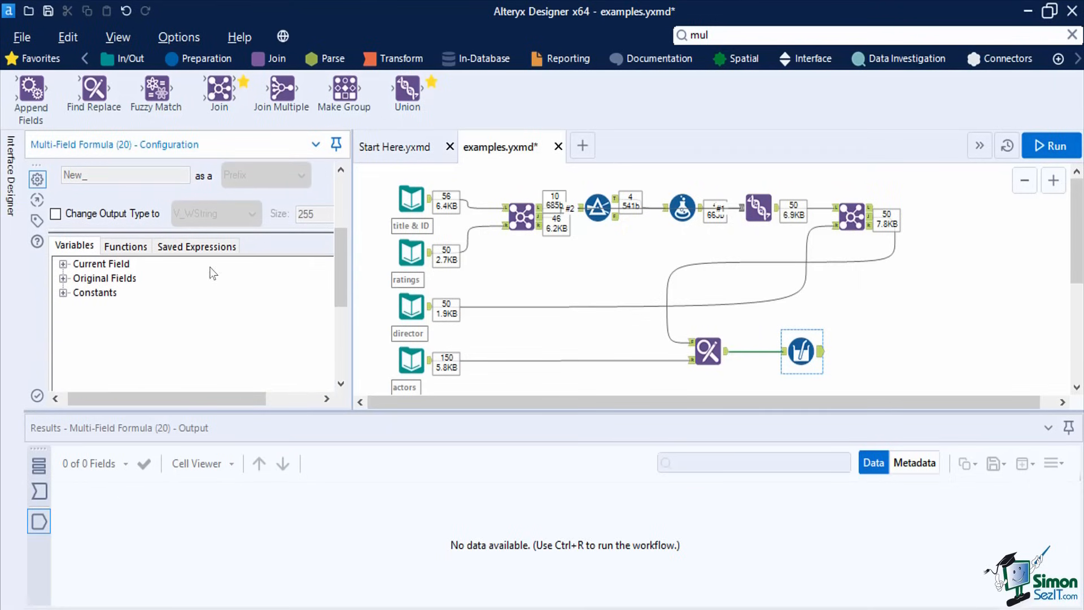
{"action": "left_click", "coordinate": [127, 252]}
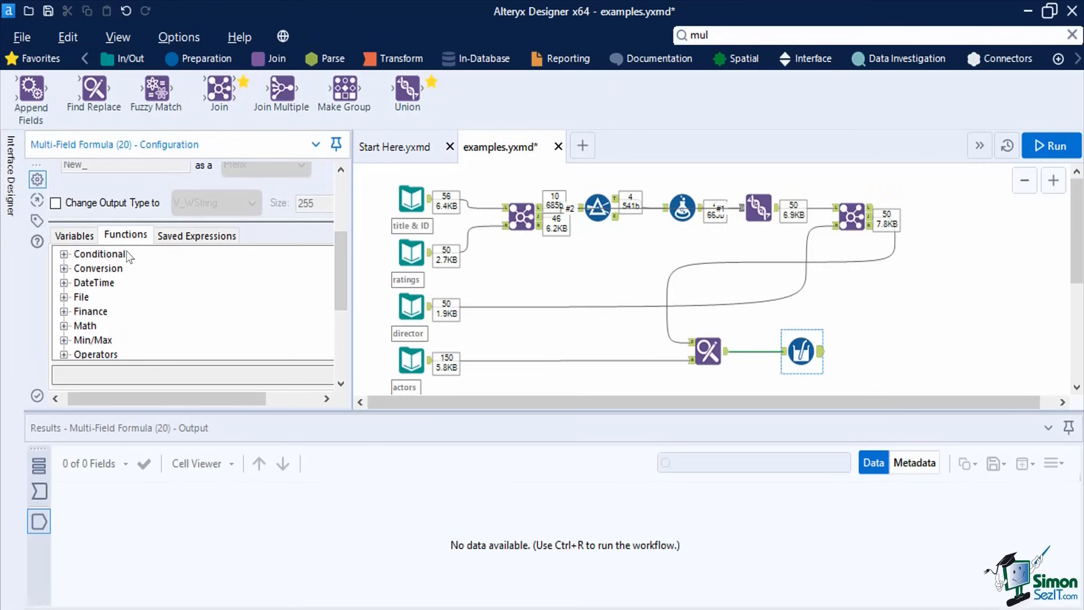
{"action": "scroll", "coordinate": [98, 323], "scroll_direction": "down", "scroll_amount": 1}
{"action": "left_click", "coordinate": [83, 337]}
{"action": "scroll", "coordinate": [83, 332], "scroll_direction": "down", "scroll_amount": 1}
{"action": "left_click", "coordinate": [83, 338]}
{"action": "left_click", "coordinate": [61, 340]}
{"action": "left_click", "coordinate": [118, 331]}
{"action": "scroll", "coordinate": [118, 332], "scroll_direction": "down", "scroll_amount": 7}
{"action": "left_click", "coordinate": [115, 336]}
{"action": "double_click", "coordinate": [115, 336]}
{"action": "type", "text": "[_CurrentField_]"}
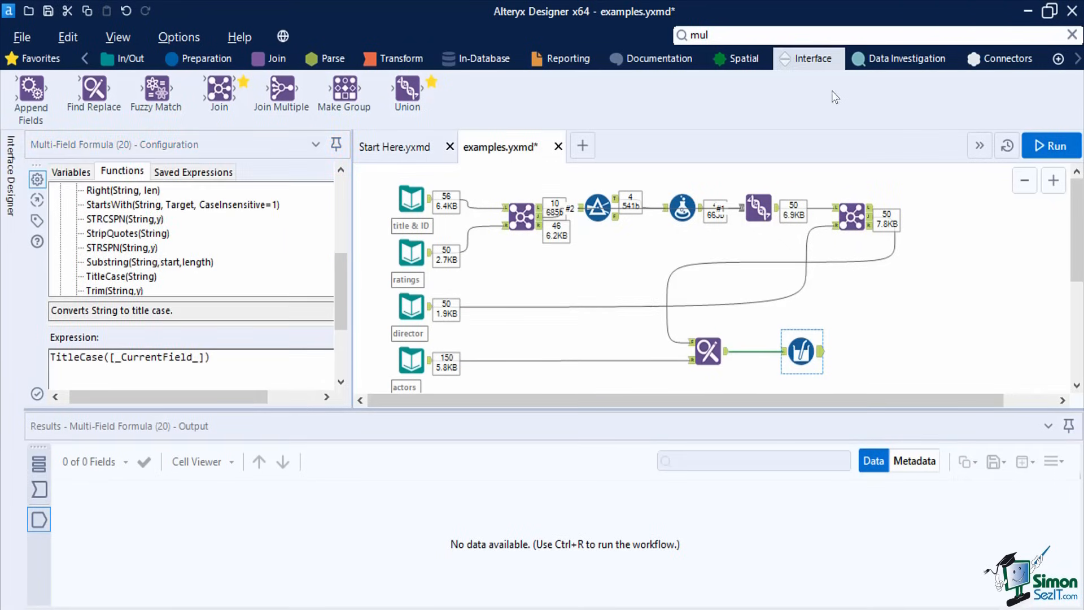
- Add a DateTime tool connected after the Multi-Field Formula tool
{"action": "left_click", "coordinate": [721, 40]}
{"action": "type", "text": "date"}
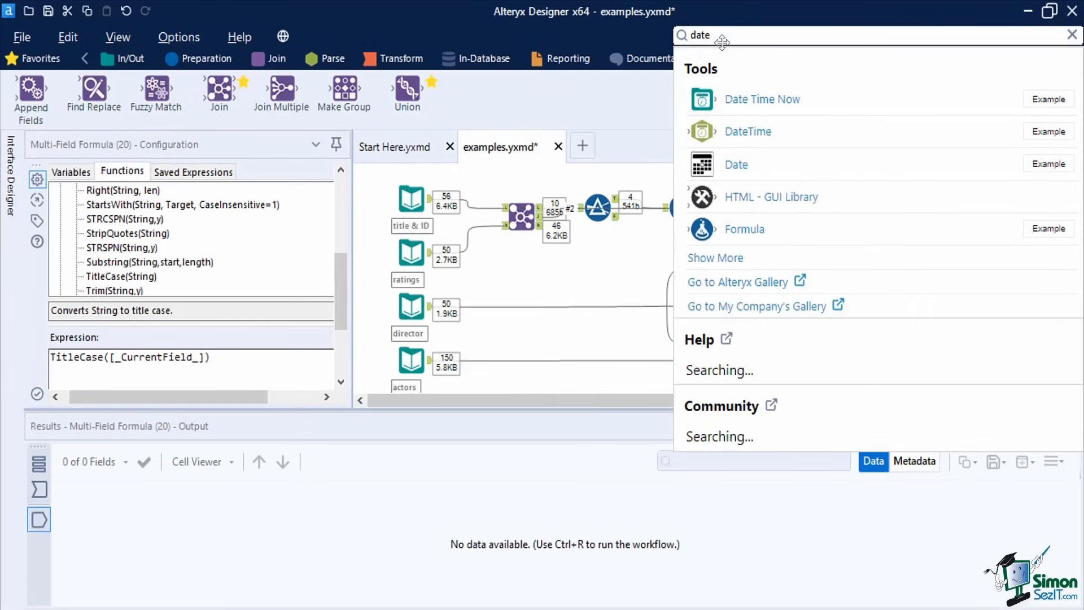
{"action": "left_click_drag", "start_coordinate": [757, 131], "coordinate": [876, 348]}
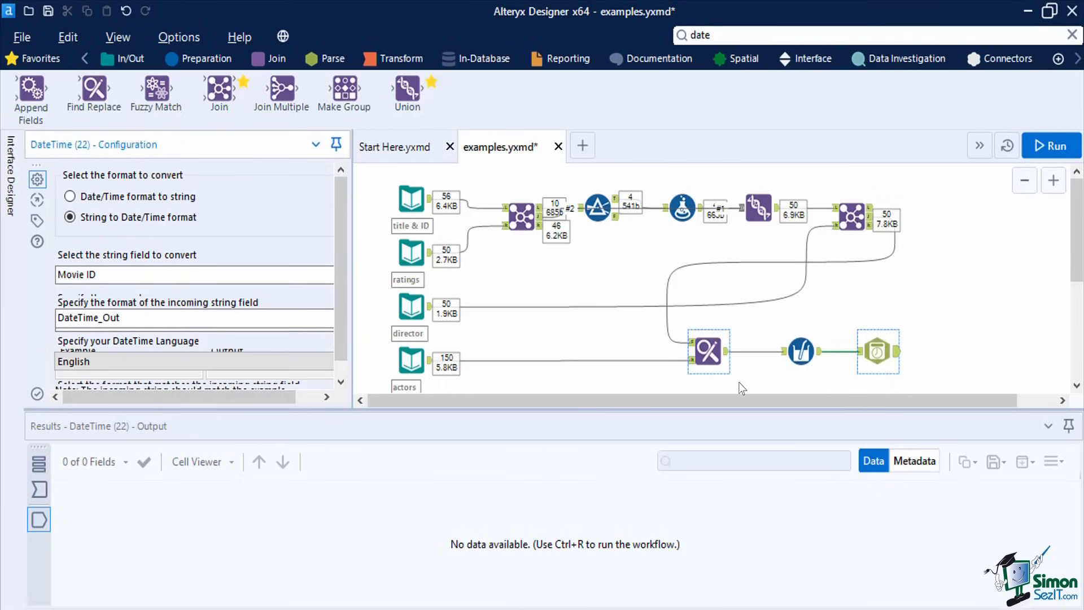
- Configure the DateTime tool to convert the date published string to Date/Time format in a new column named Screening Date
{"action": "left_click", "coordinate": [70, 218]}
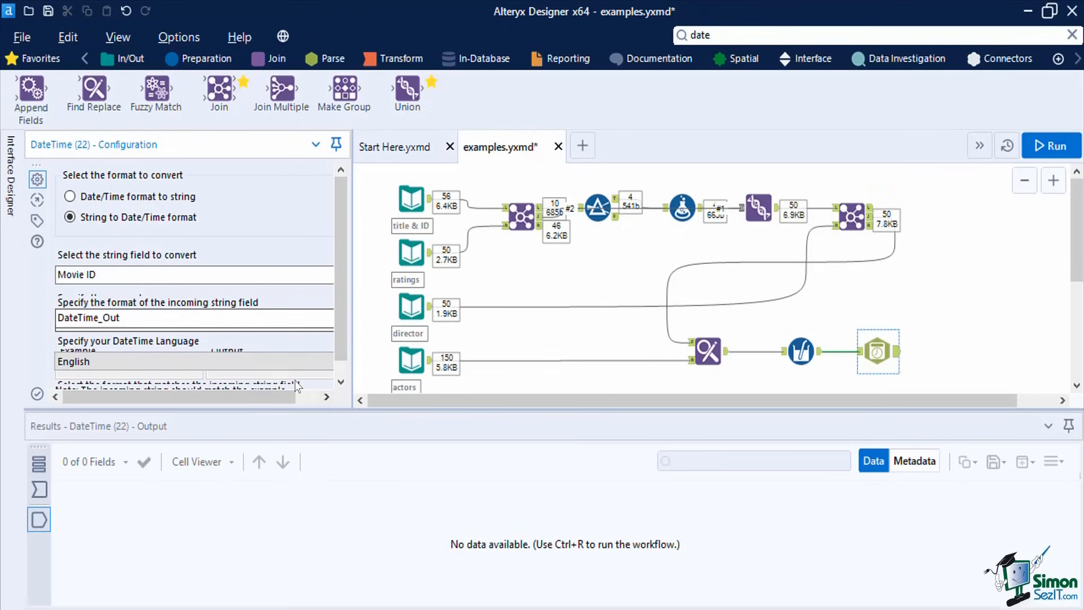
{"action": "left_click_drag", "start_coordinate": [289, 398], "coordinate": [315, 400]}
{"action": "left_click", "coordinate": [317, 274]}
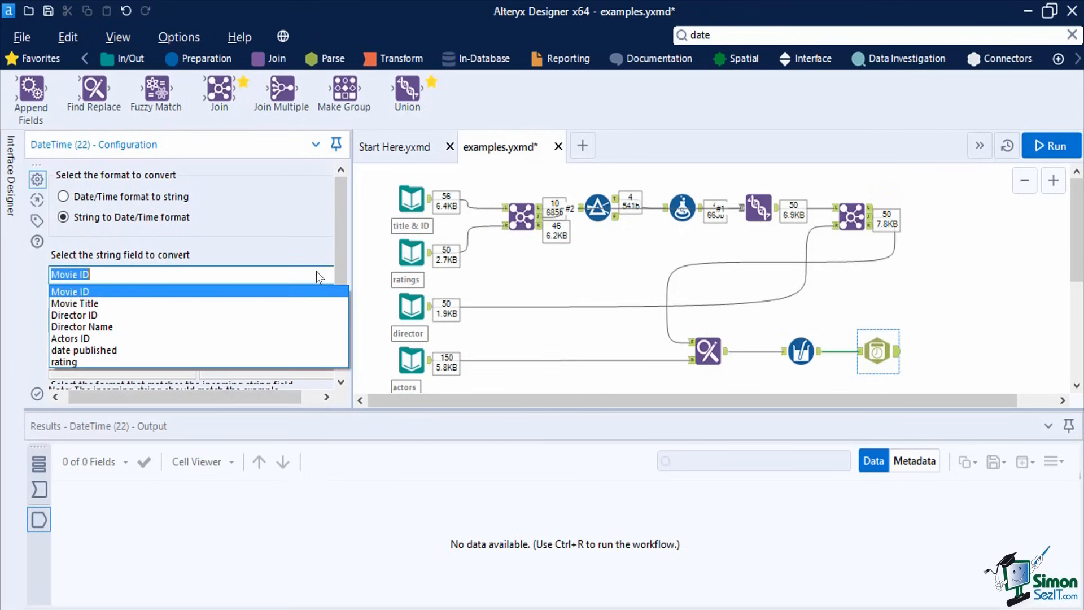
{"action": "left_click", "coordinate": [310, 350]}
{"action": "left_click", "coordinate": [64, 396]}
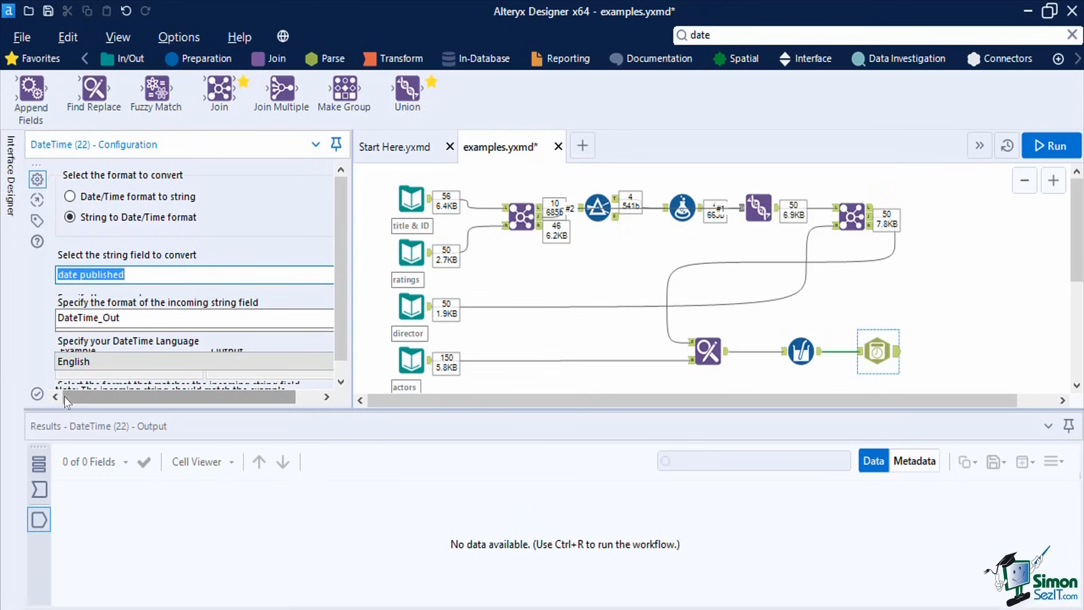
{"action": "left_click", "coordinate": [146, 321]}
{"action": "double_click", "coordinate": [148, 321]}
{"action": "type", "text": "Screening Date"}
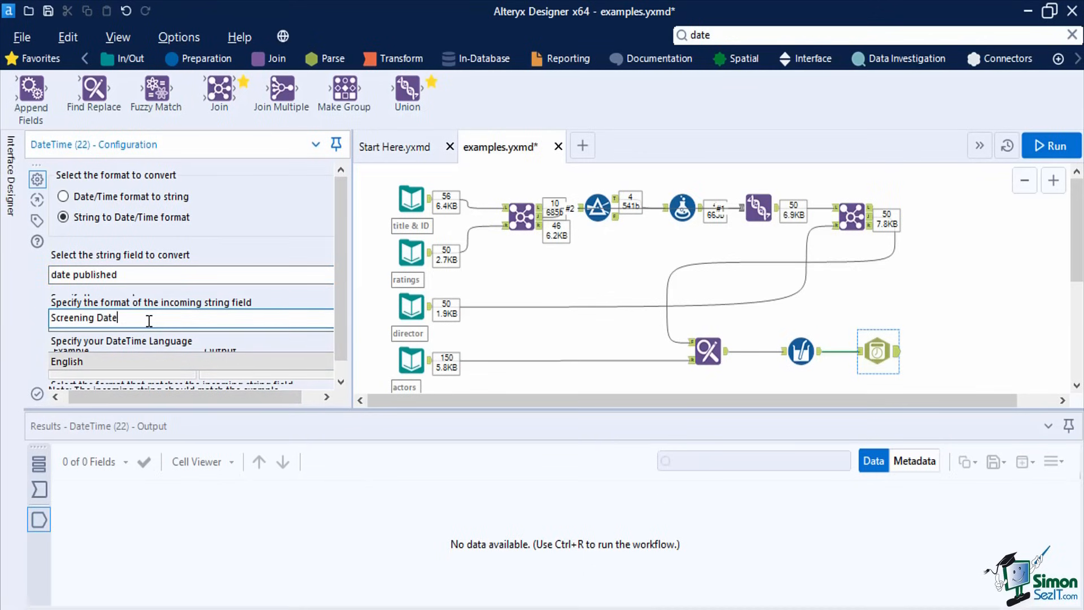
- Collapse the results area and set the DateTime tool's incoming string format to Custom with the pattern %d.%m.%Y
{"action": "left_click", "coordinate": [1068, 427]}
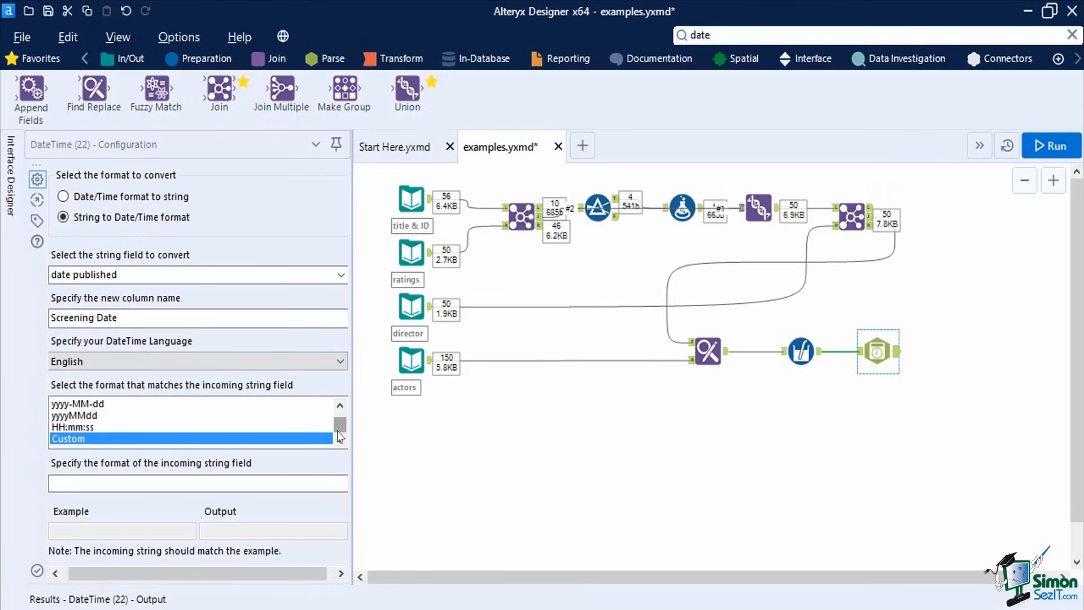
{"action": "left_click", "coordinate": [257, 438]}
{"action": "left_click", "coordinate": [183, 480]}
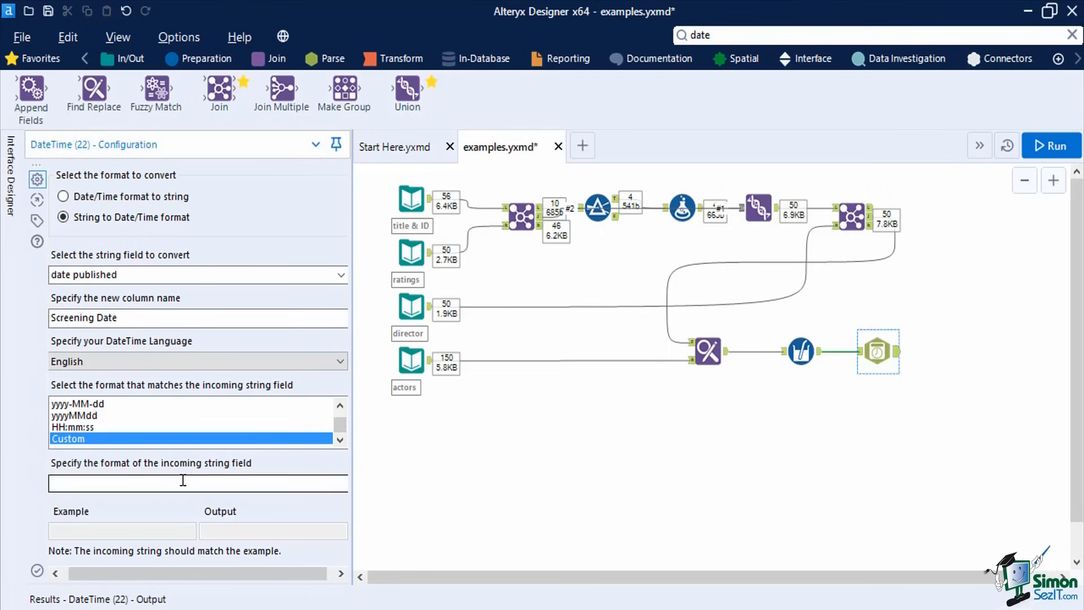
{"action": "left_click", "coordinate": [172, 485]}
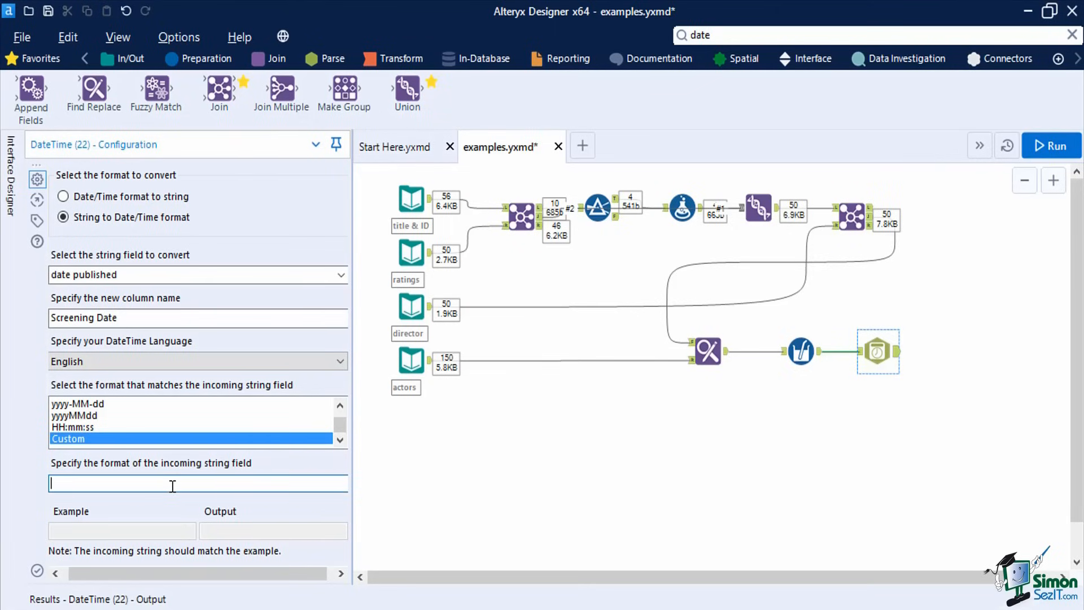
{"action": "type", "text": "%d.%m."}
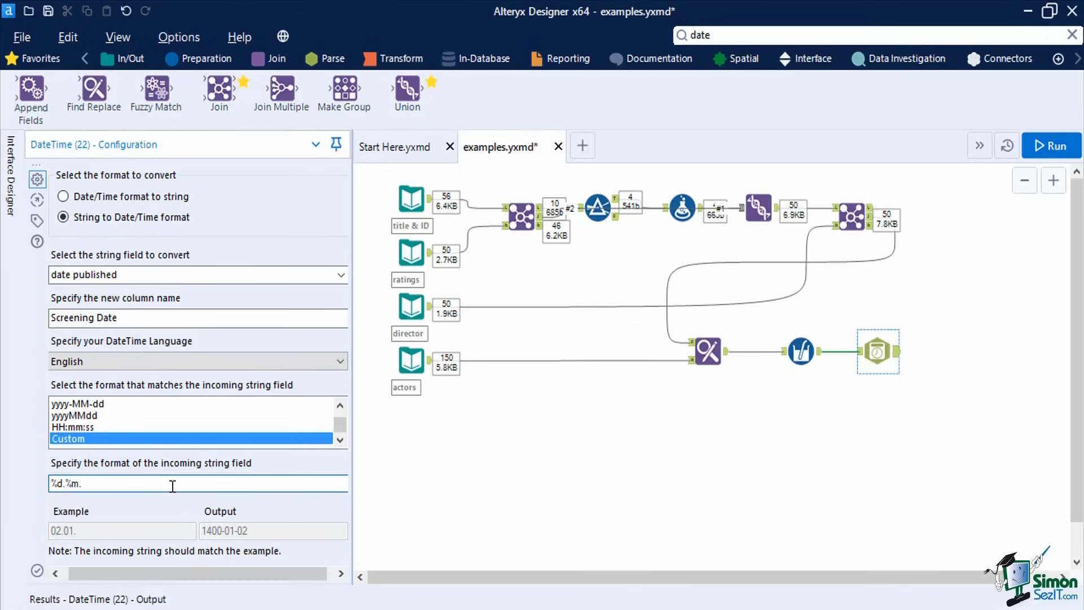
{"action": "type", "text": "%Y"}
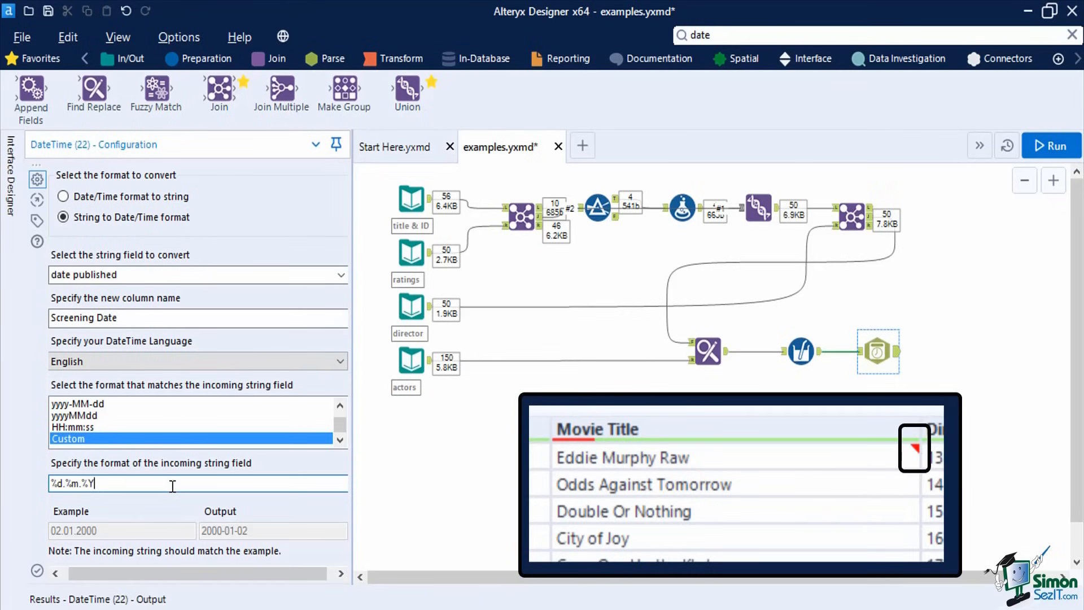
- Add a Formula tool connected after the DateTime tool and set Movie Title as its output column
{"action": "left_click", "coordinate": [737, 34]}
{"action": "type", "text": "for"}
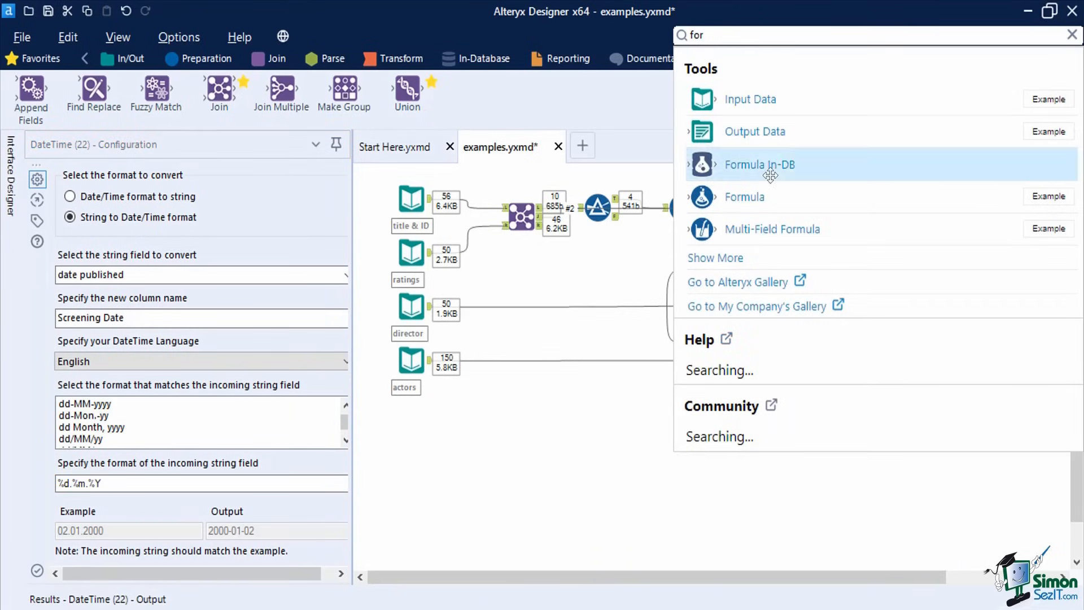
{"action": "key", "text": "Return"}
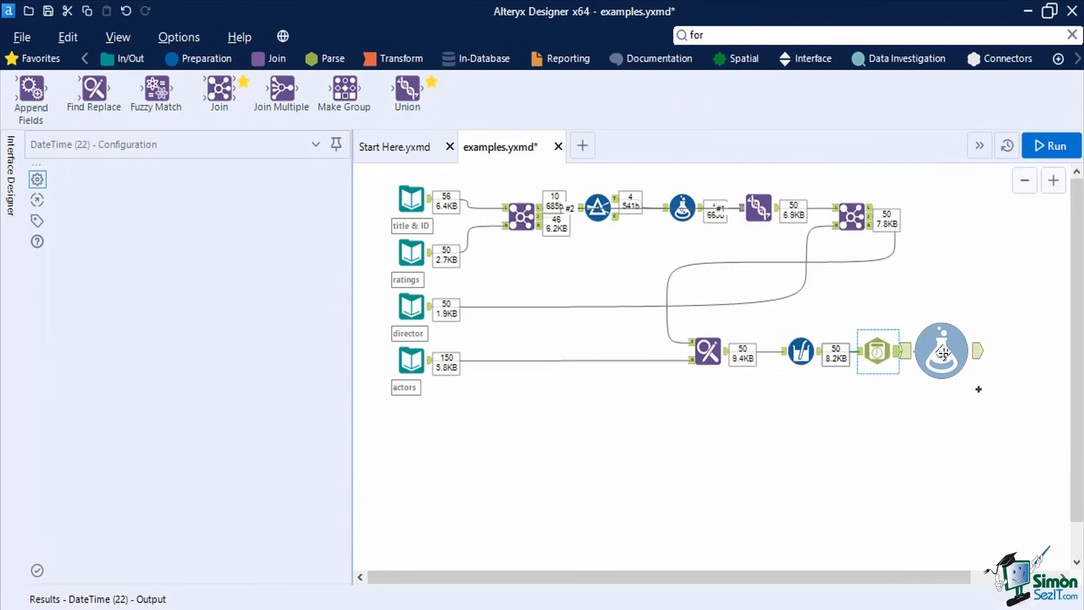
{"action": "left_click", "coordinate": [124, 191]}
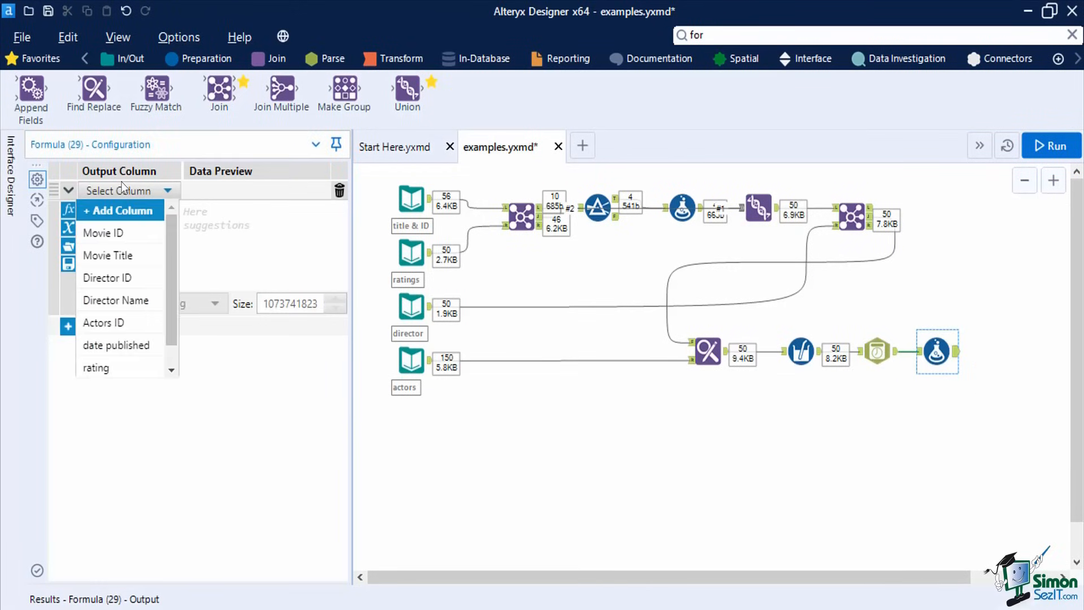
{"action": "left_click", "coordinate": [129, 253]}
- Enter the expression Trim([Movie Title]) for the Movie Title column, run the workflow and show the Formula tool's output
{"action": "type", "text": "trim"}
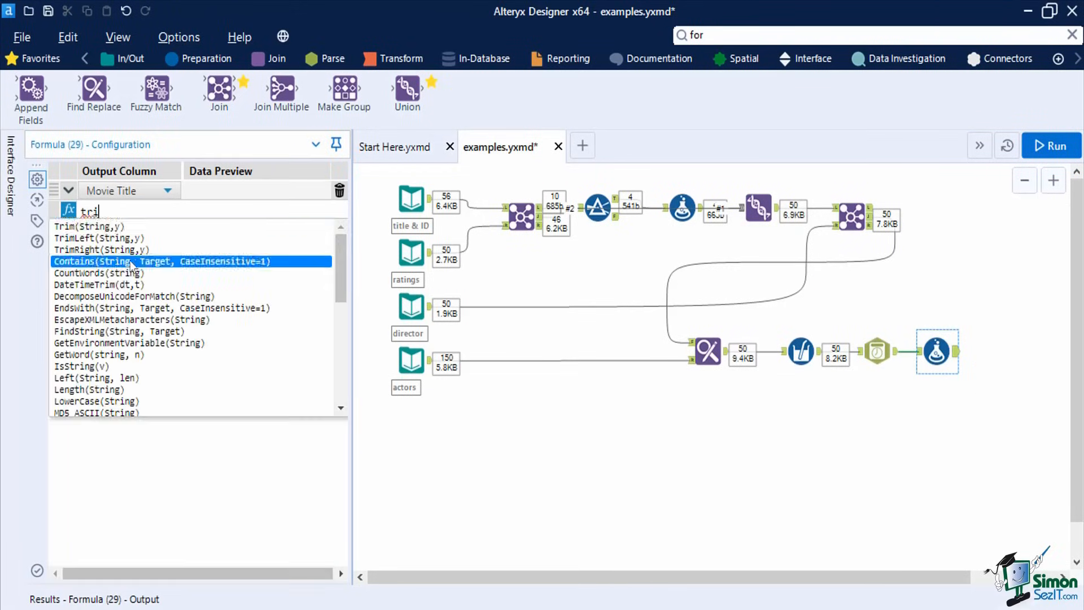
{"action": "key", "text": "Up"}
{"action": "key", "text": "Up"}
{"action": "key", "text": "Return"}
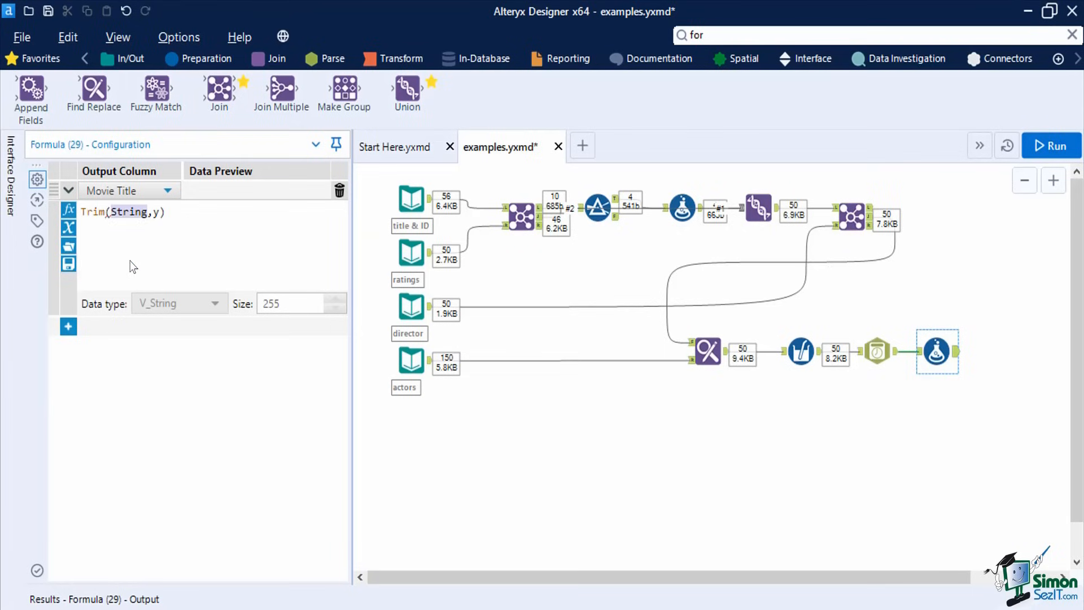
{"action": "type", "text": "movi"}
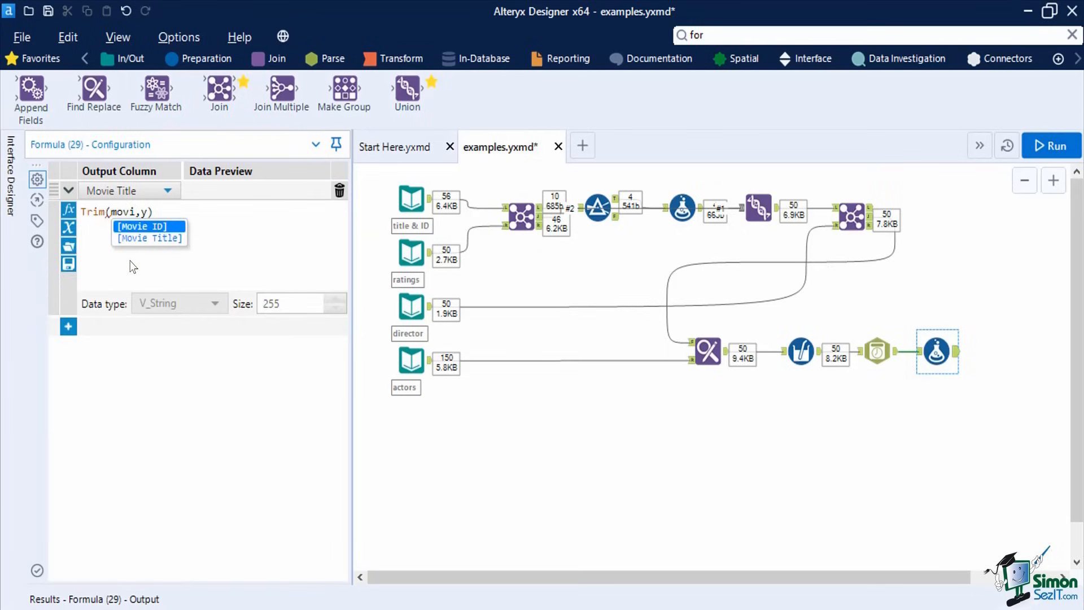
{"action": "key", "text": "Down"}
{"action": "key", "text": "Return"}
{"action": "key", "text": "BackSpace"}
{"action": "key", "text": "BackSpace"}
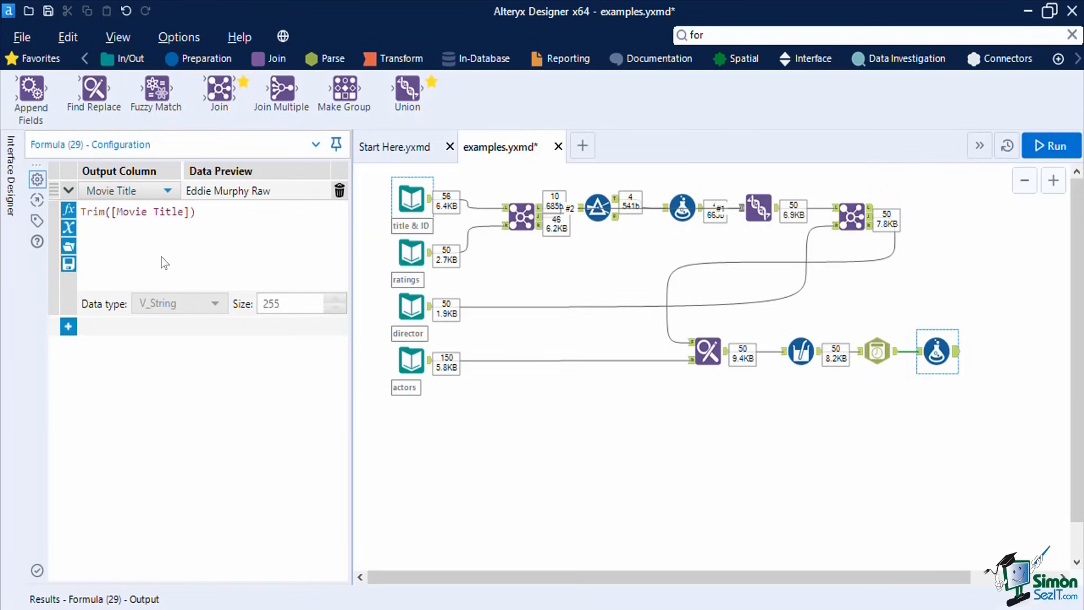
{"action": "left_click", "coordinate": [1059, 152]}
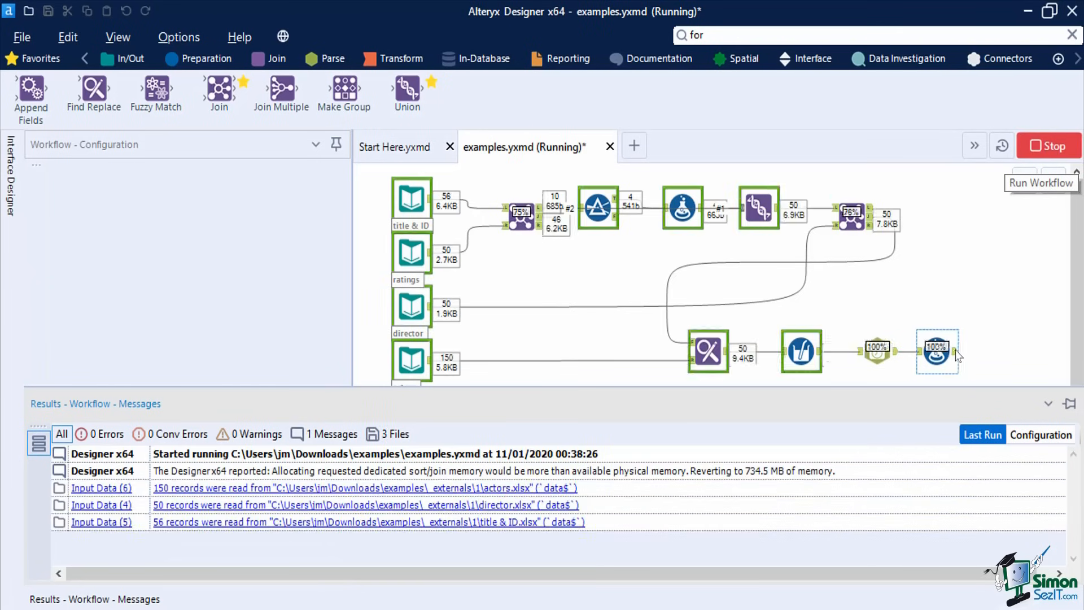
{"action": "left_click", "coordinate": [953, 351]}
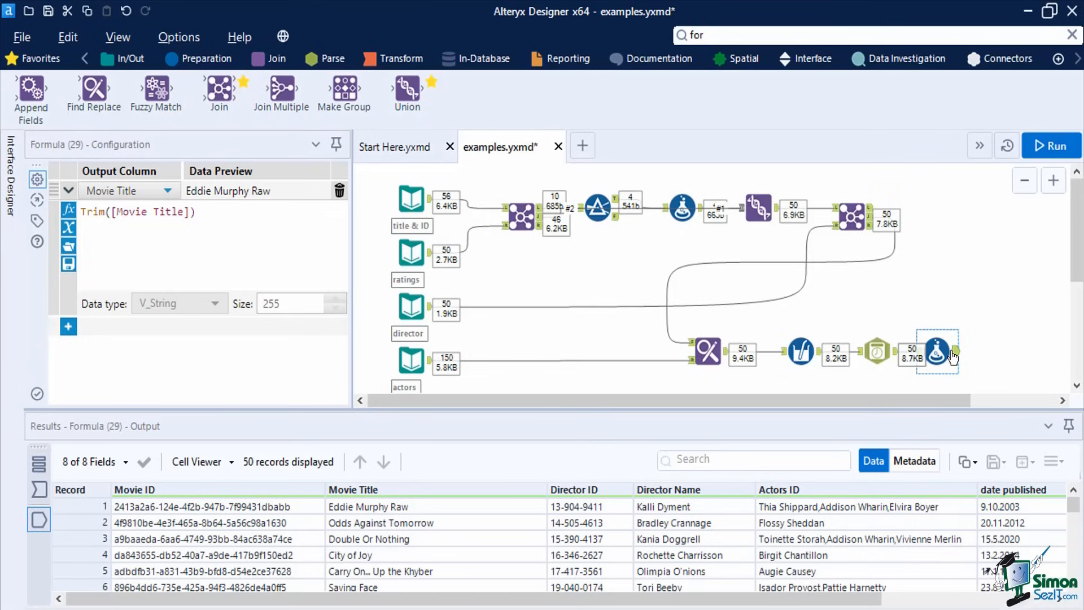
- Add a Text To Columns tool after the Formula tool and split Actors ID to rows, with empty columns skipped
{"action": "left_click", "coordinate": [333, 59]}
{"action": "left_click_drag", "start_coordinate": [156, 89], "coordinate": [1006, 355]}
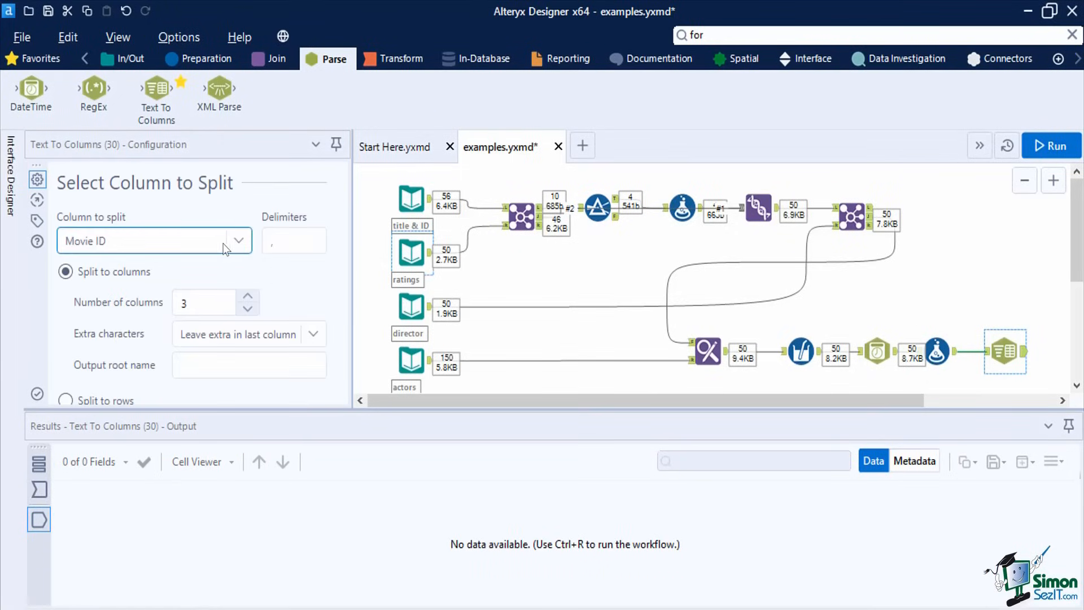
{"action": "left_click", "coordinate": [235, 241]}
{"action": "scroll", "coordinate": [173, 218], "scroll_direction": "down", "scroll_amount": 1}
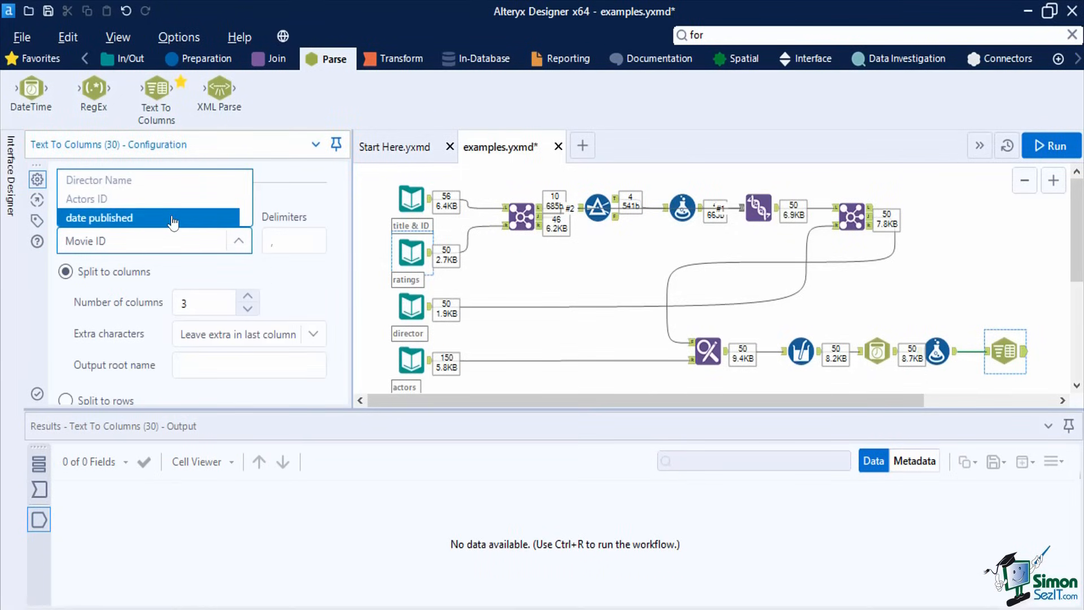
{"action": "left_click", "coordinate": [170, 197]}
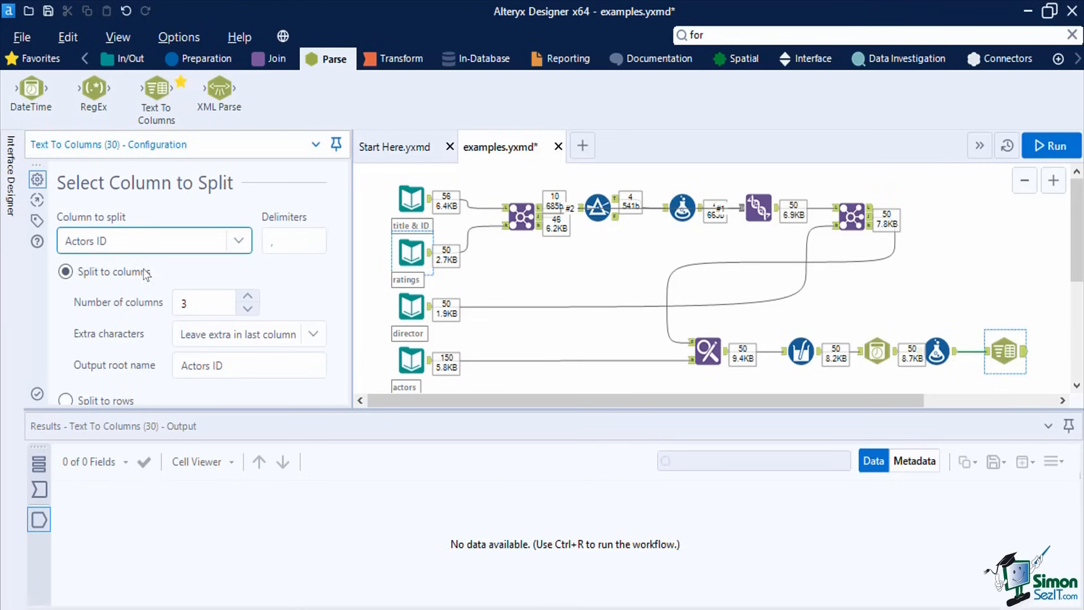
{"action": "left_click", "coordinate": [79, 401]}
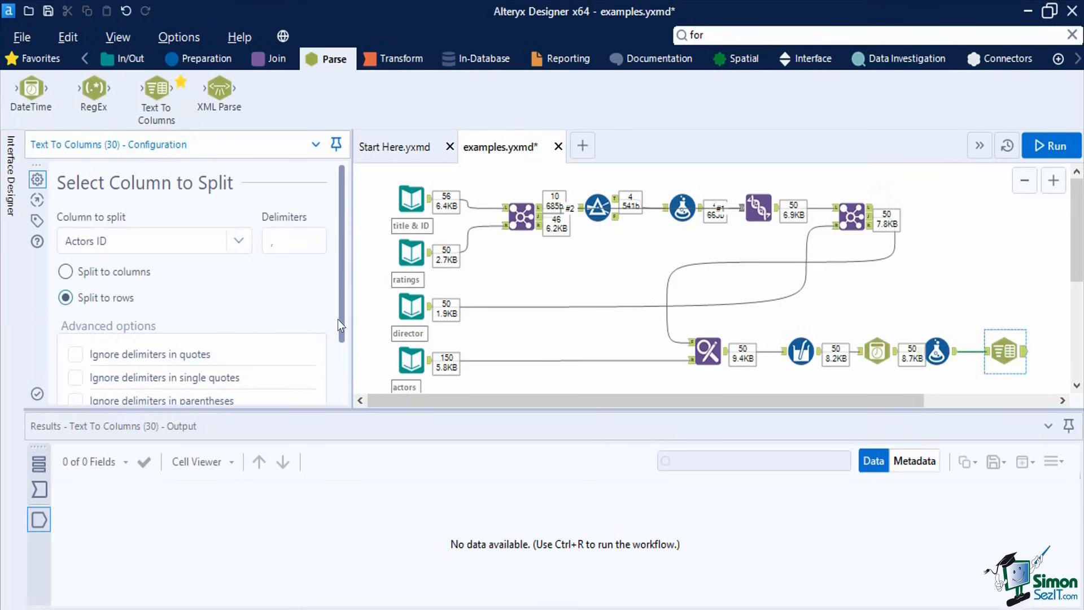
{"action": "left_click_drag", "start_coordinate": [338, 326], "coordinate": [337, 390]}
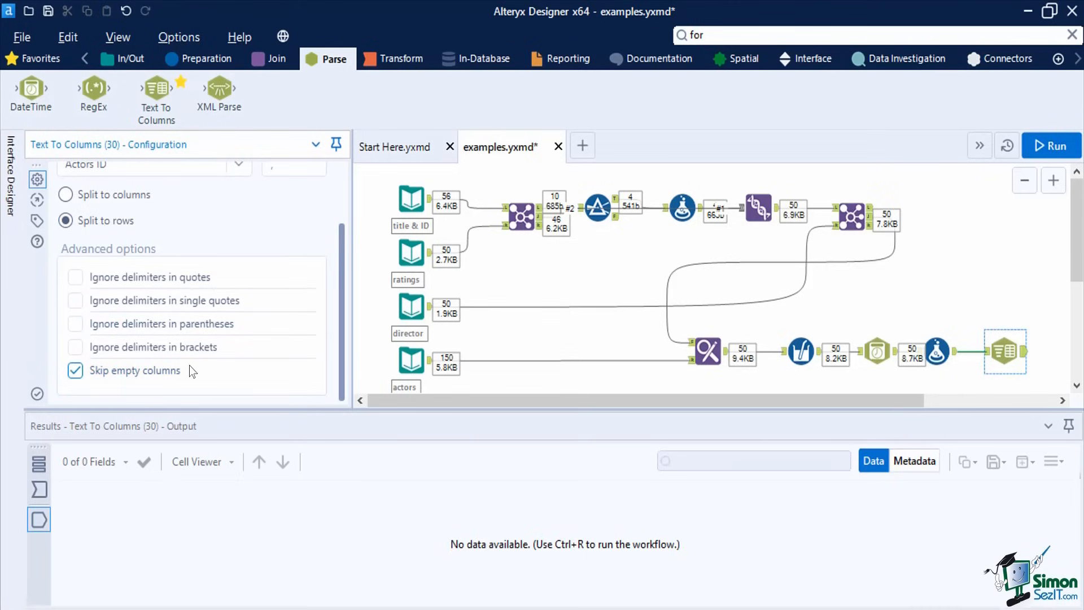
- Add a Summarize tool connected after the Text To Columns tool
{"action": "left_click", "coordinate": [405, 61]}
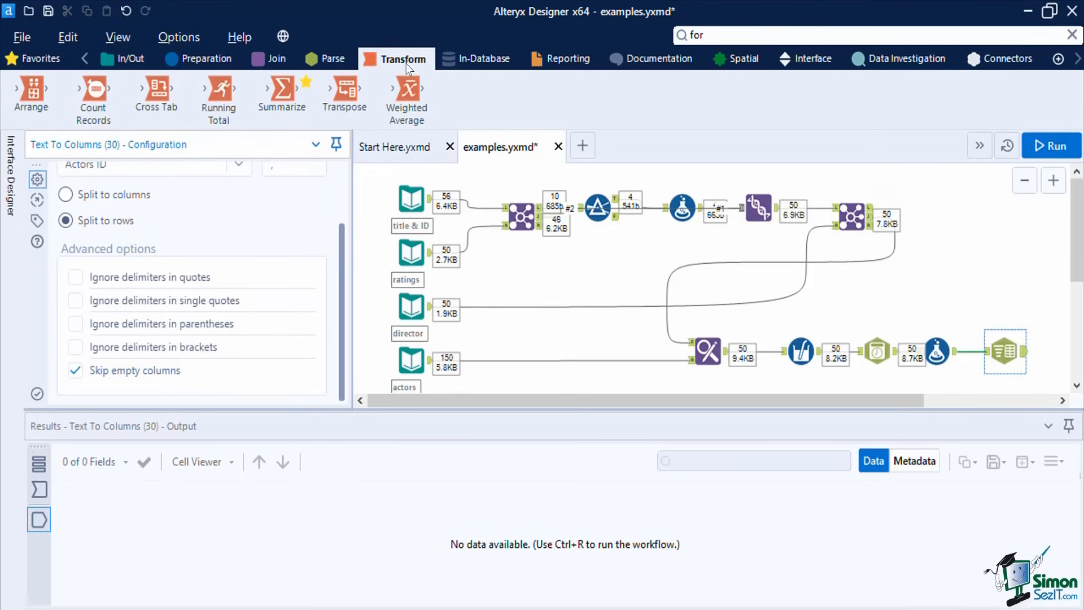
{"action": "left_click_drag", "start_coordinate": [282, 90], "coordinate": [1056, 352]}
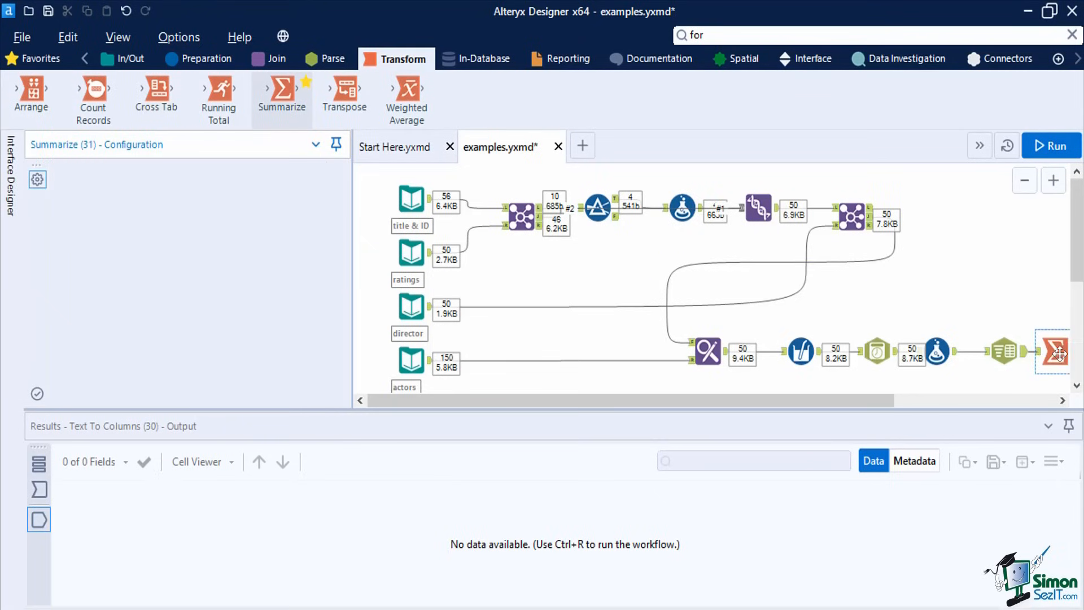
{"action": "left_click_drag", "start_coordinate": [883, 401], "coordinate": [1011, 405]}
{"action": "left_click_drag", "start_coordinate": [881, 356], "coordinate": [906, 355]}
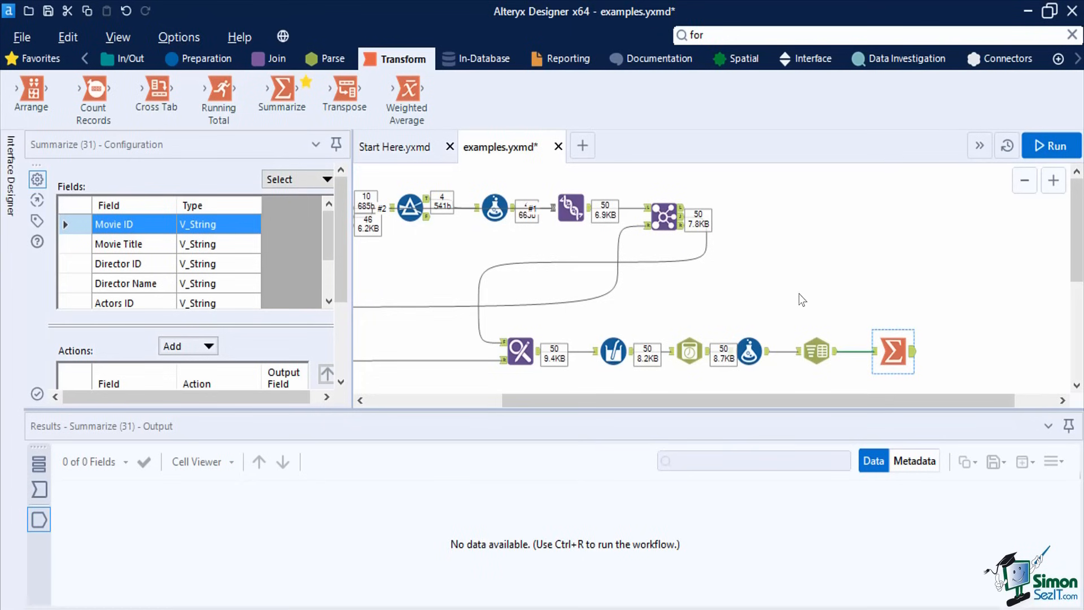
- Configure the Summarize tool to group by Movie ID and apply Count Distinct Non Null to Actors ID
{"action": "left_click", "coordinate": [201, 346]}
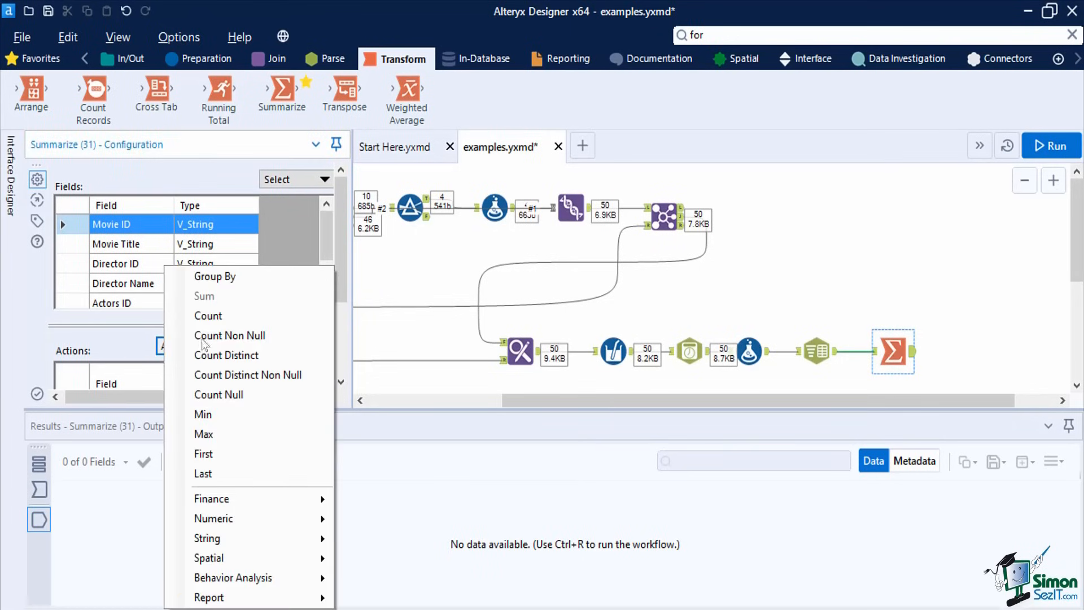
{"action": "left_click", "coordinate": [228, 279]}
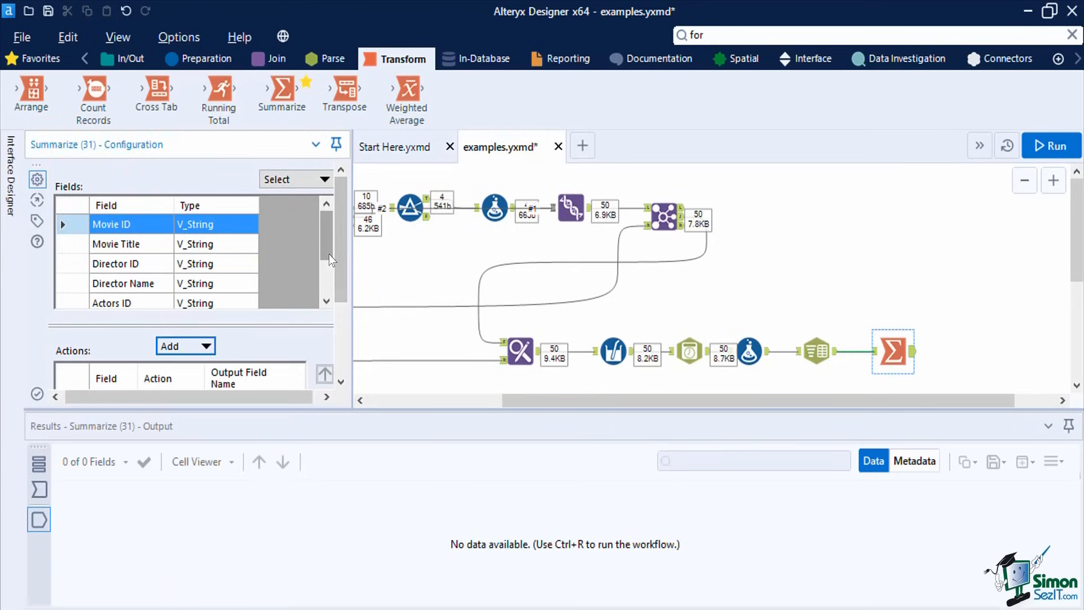
{"action": "left_click_drag", "start_coordinate": [329, 254], "coordinate": [328, 263]}
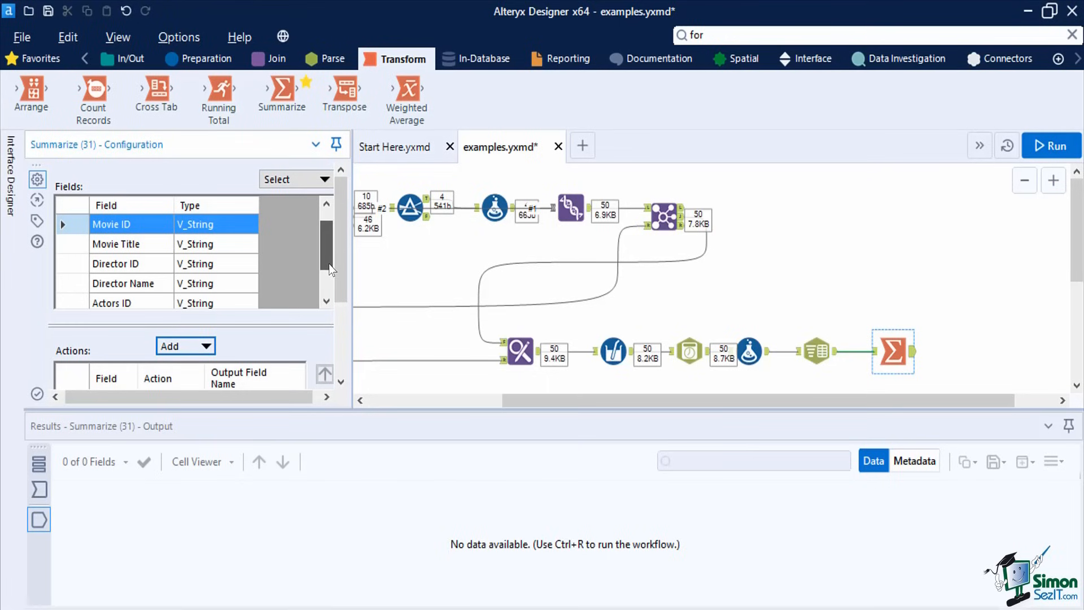
{"action": "left_click", "coordinate": [135, 305]}
{"action": "left_click", "coordinate": [169, 345]}
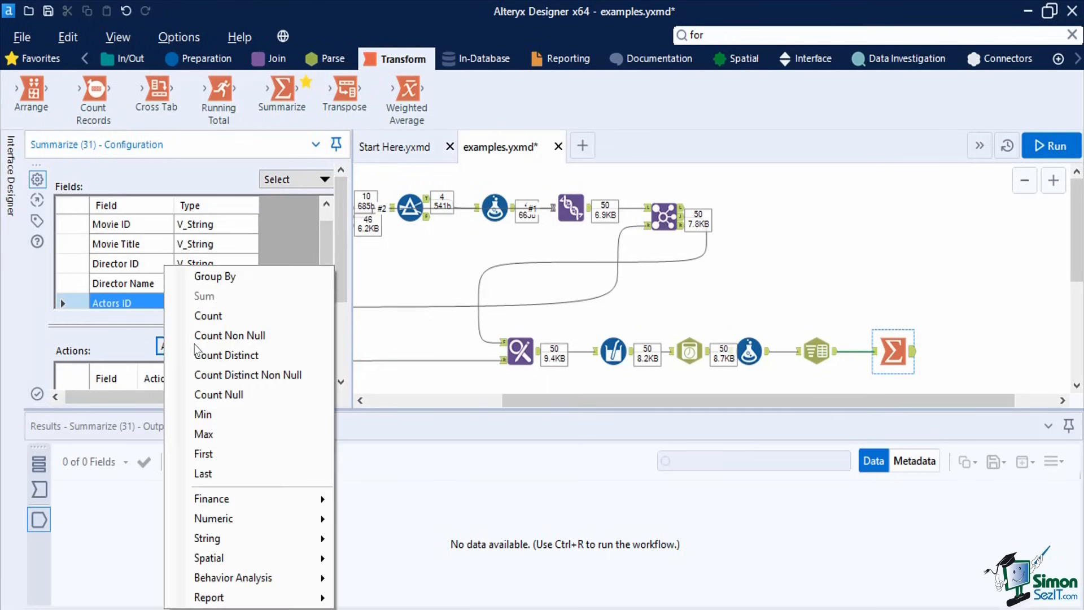
{"action": "left_click", "coordinate": [255, 374]}
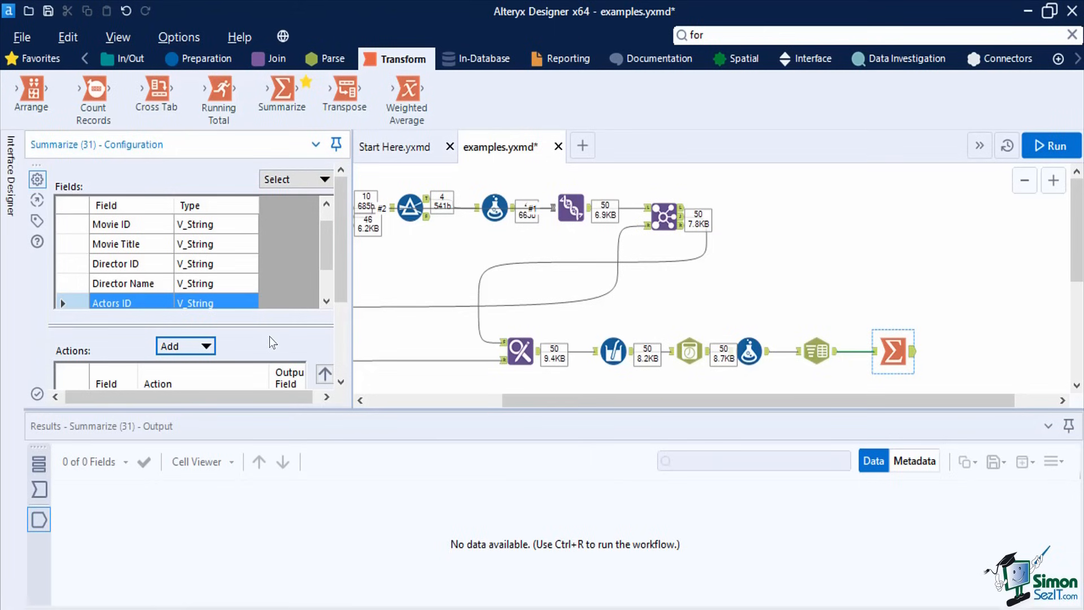
{"action": "left_click_drag", "start_coordinate": [344, 285], "coordinate": [353, 338]}
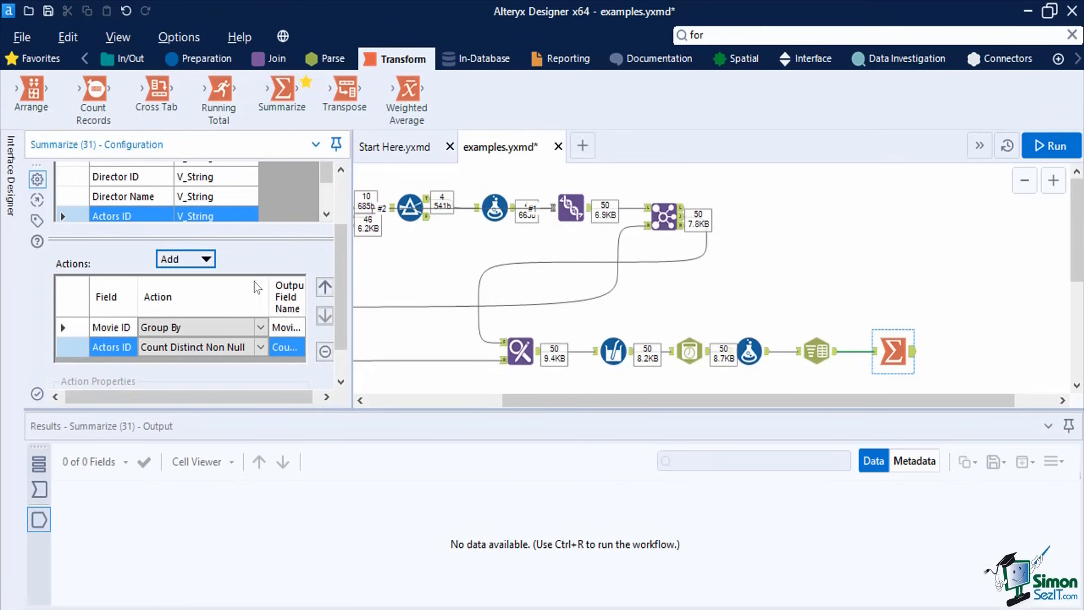
- Add a Max action on Actors ID to the Summarize tool, run the workflow and show the tool's output
{"action": "left_click", "coordinate": [207, 259]}
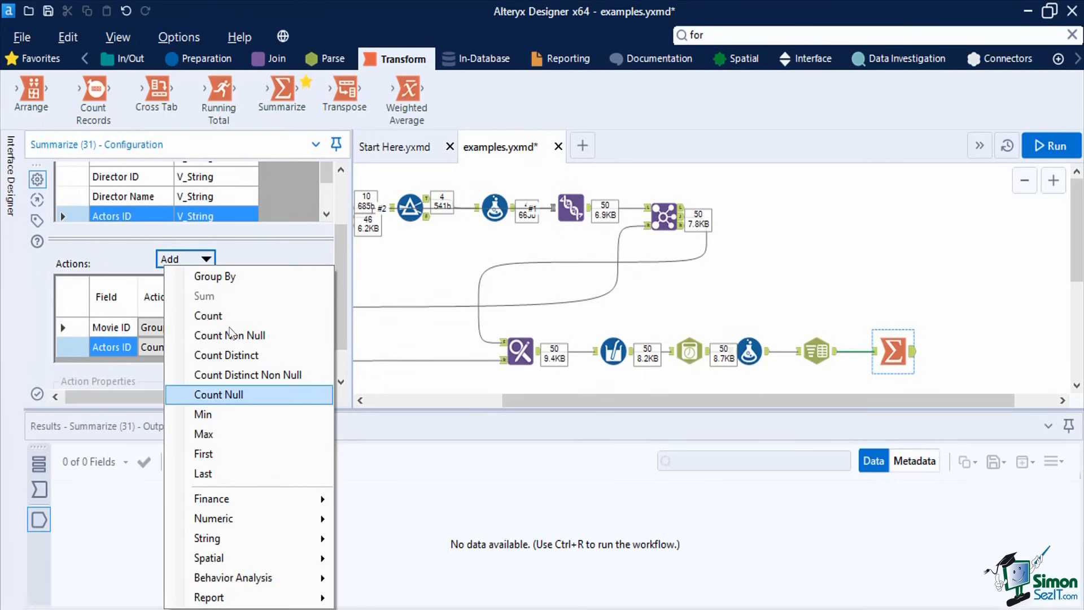
{"action": "left_click", "coordinate": [261, 433]}
{"action": "left_click_drag", "start_coordinate": [341, 317], "coordinate": [344, 340]}
{"action": "left_click", "coordinate": [1055, 146]}
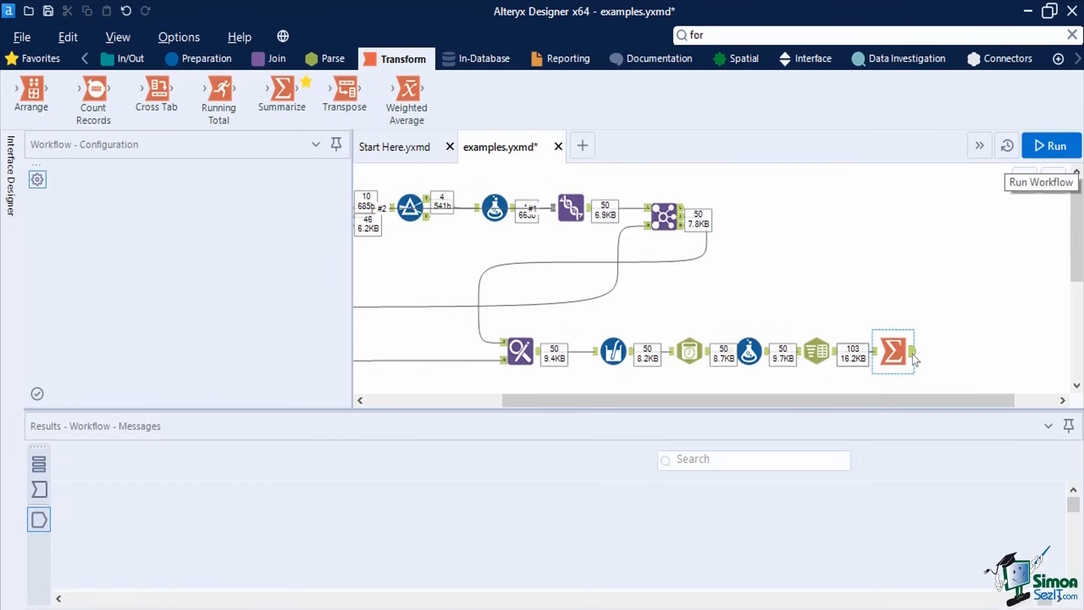
{"action": "left_click", "coordinate": [913, 353]}
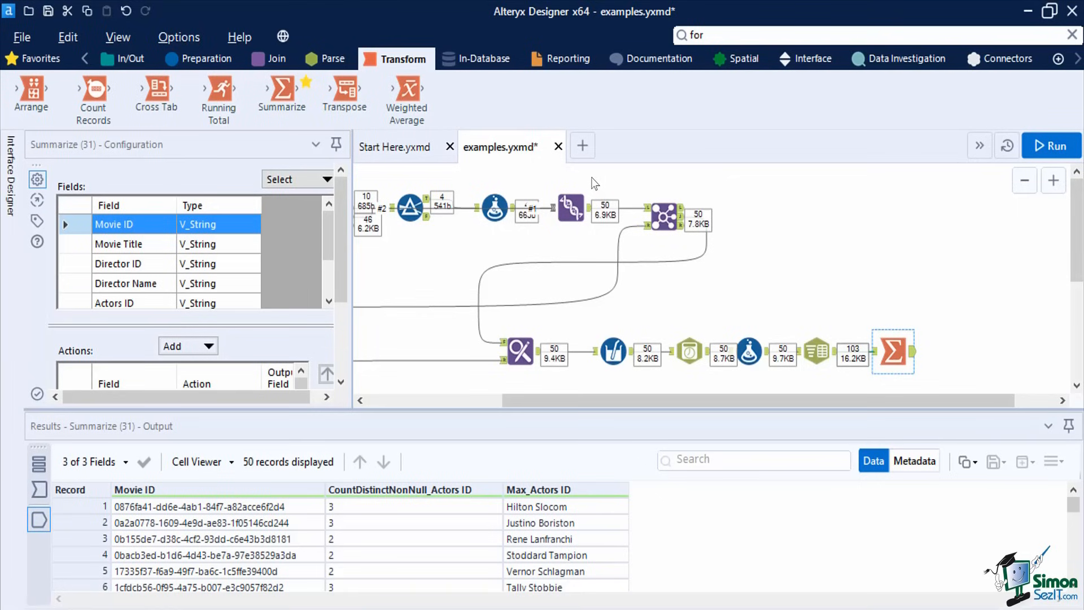
- Add a second Text To Columns tool branching off the trimming Formula tool and choose Actors ID as the column to split
{"action": "left_click", "coordinate": [329, 62]}
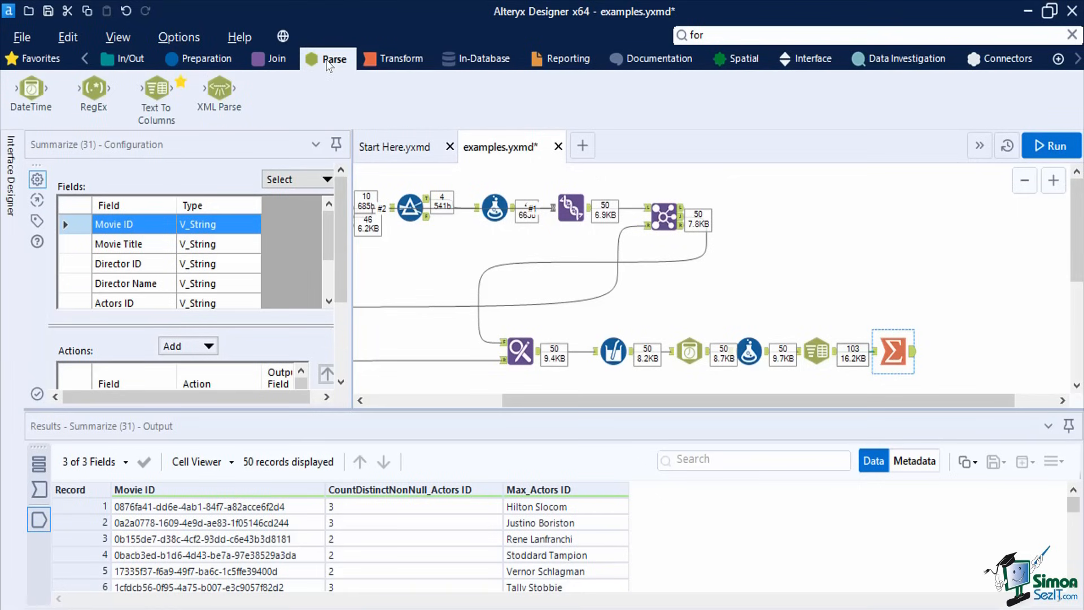
{"action": "left_click_drag", "start_coordinate": [157, 90], "coordinate": [828, 309]}
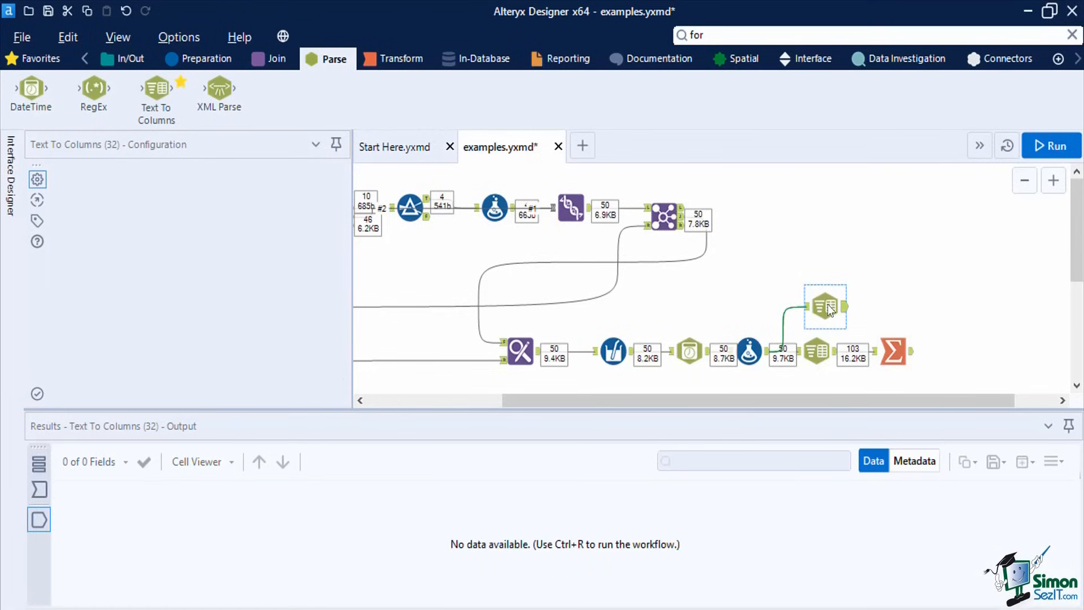
{"action": "left_click", "coordinate": [238, 242]}
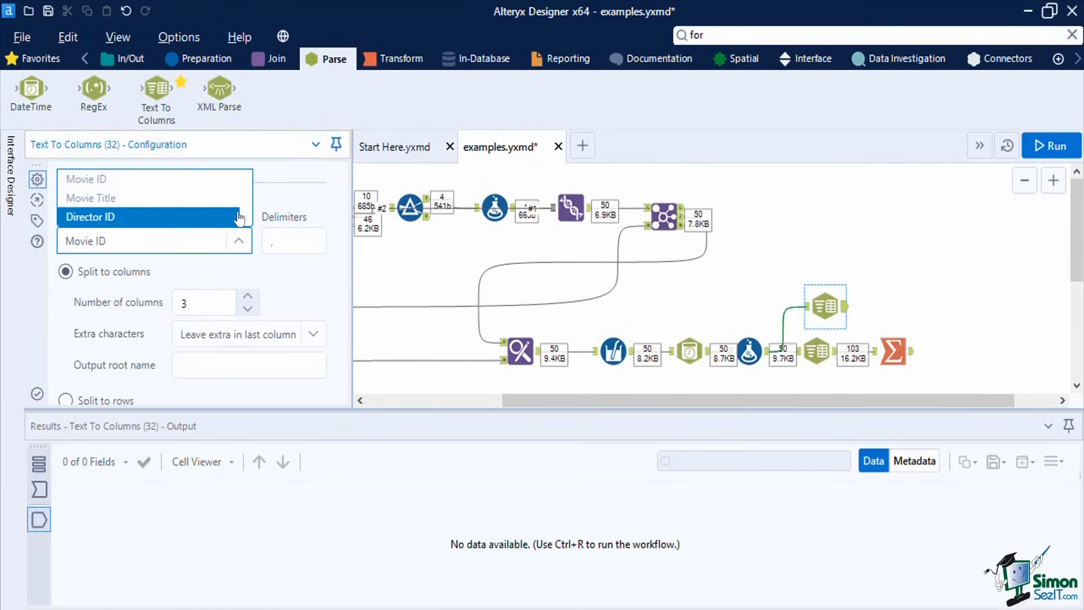
{"action": "scroll", "coordinate": [238, 213], "scroll_direction": "down", "scroll_amount": 2}
{"action": "left_click", "coordinate": [238, 212]}
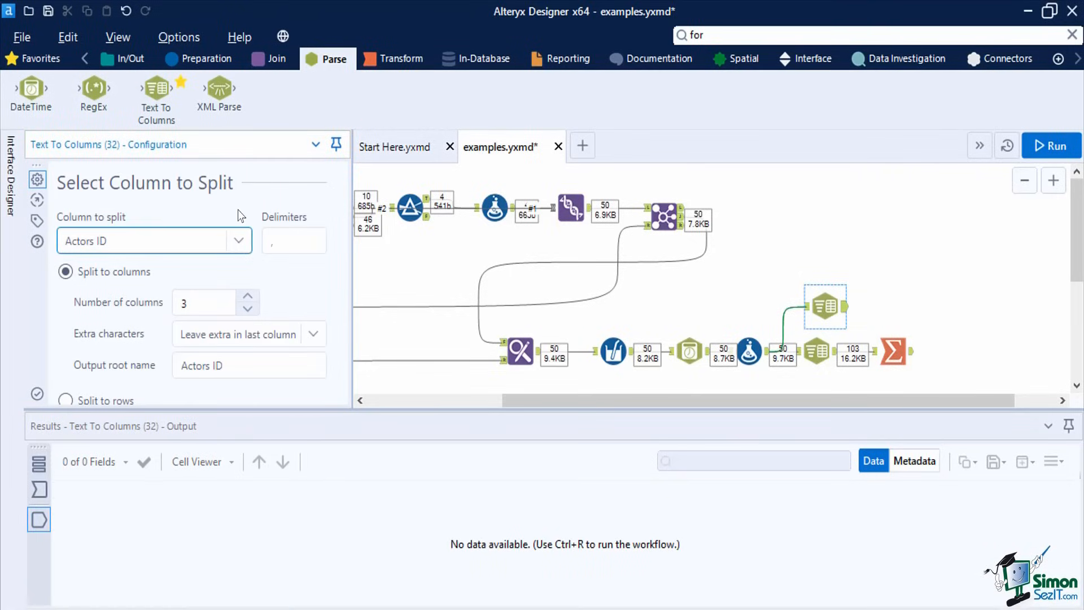
- Set the split to 4 columns with the output root name Actors and run the workflow
{"action": "left_click", "coordinate": [199, 304]}
{"action": "key", "text": "BackSpace"}
{"action": "type", "text": "4"}
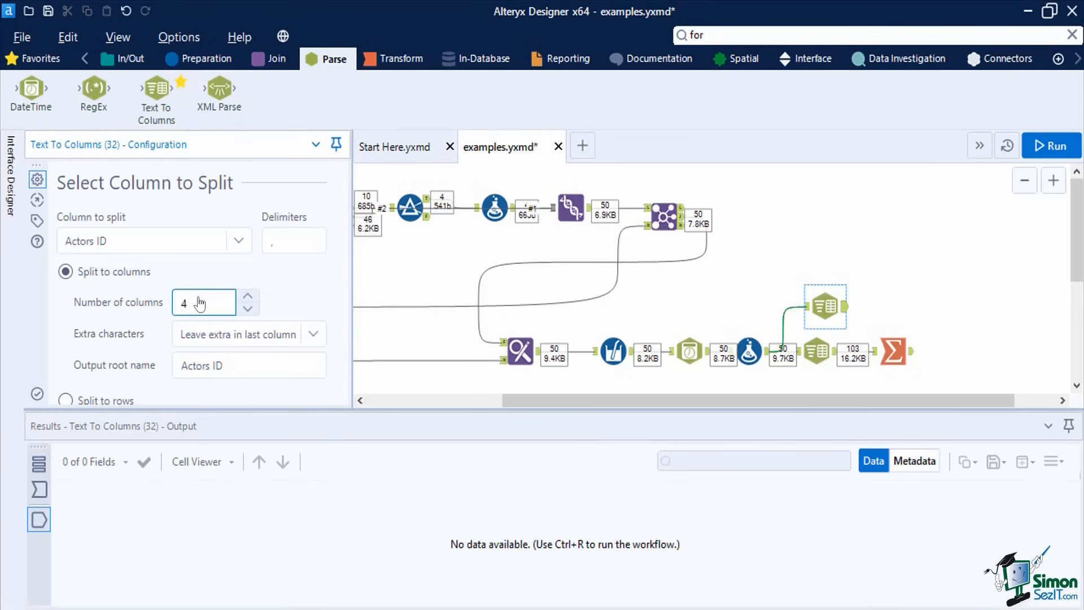
{"action": "left_click", "coordinate": [282, 363]}
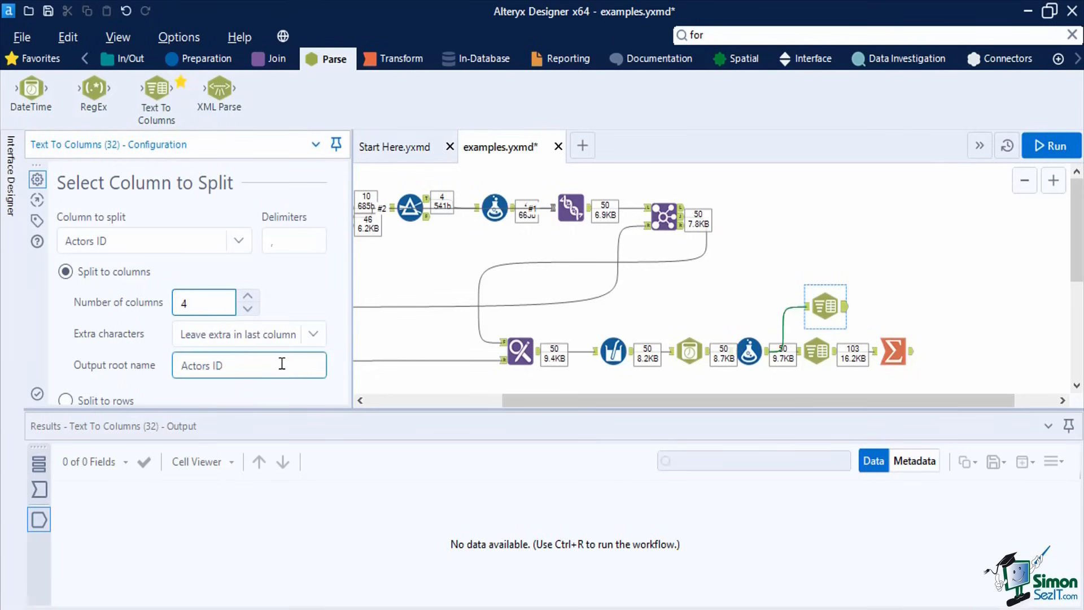
{"action": "key", "text": "BackSpace"}
{"action": "left_click", "coordinate": [1042, 145]}
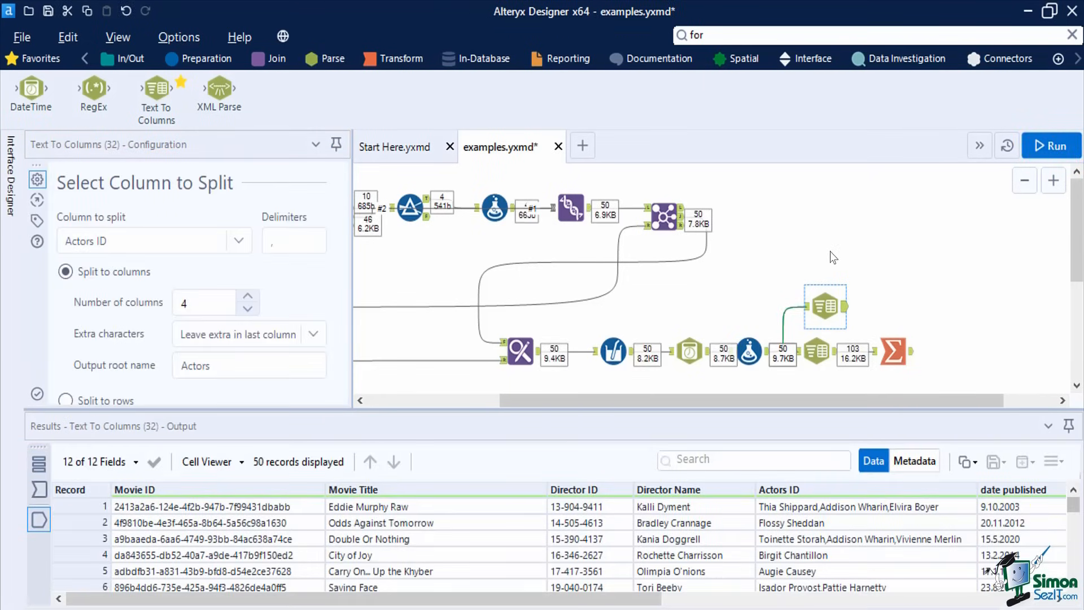
- Add a Select tool connected after the second Text To Columns tool
{"action": "left_click", "coordinate": [722, 31]}
{"action": "type", "text": "se"}
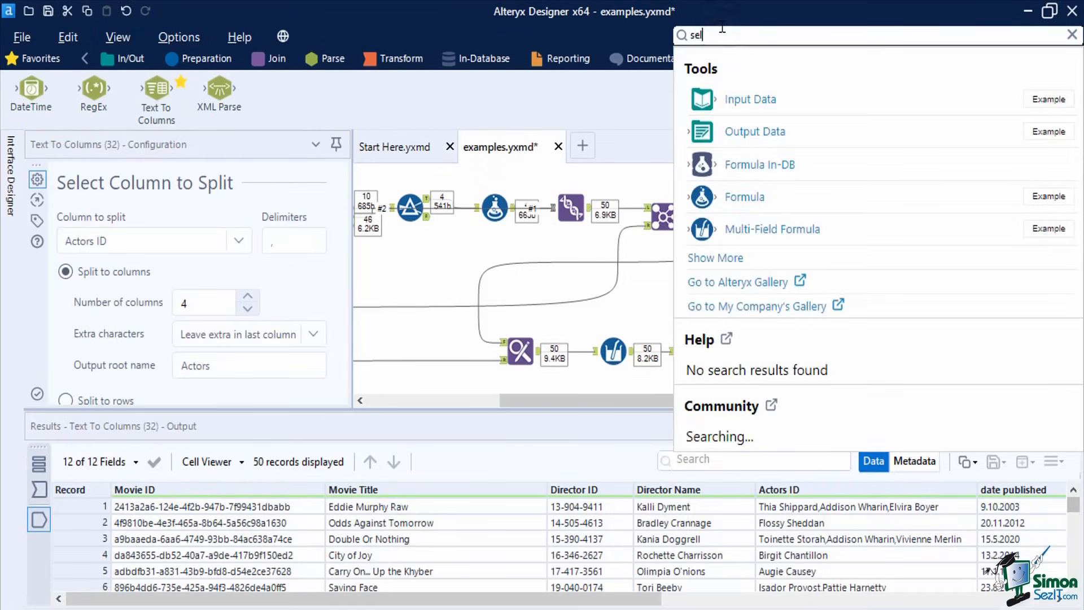
{"action": "type", "text": "l"}
{"action": "left_click_drag", "start_coordinate": [757, 166], "coordinate": [904, 315]}
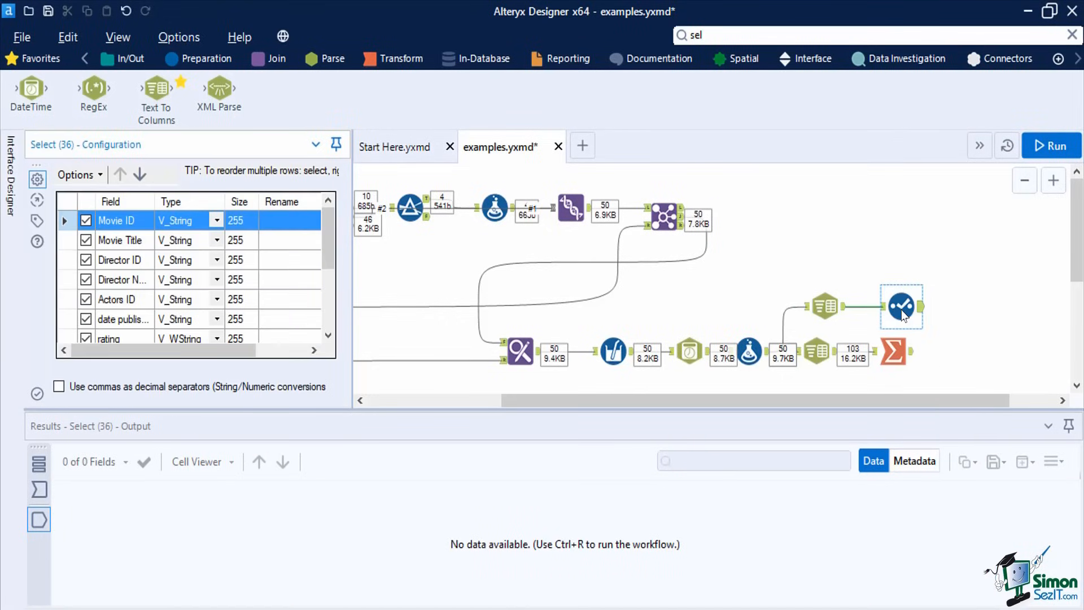
- Deselect the Director ID, Actors ID and date published fields in the Select tool
{"action": "left_click", "coordinate": [86, 260]}
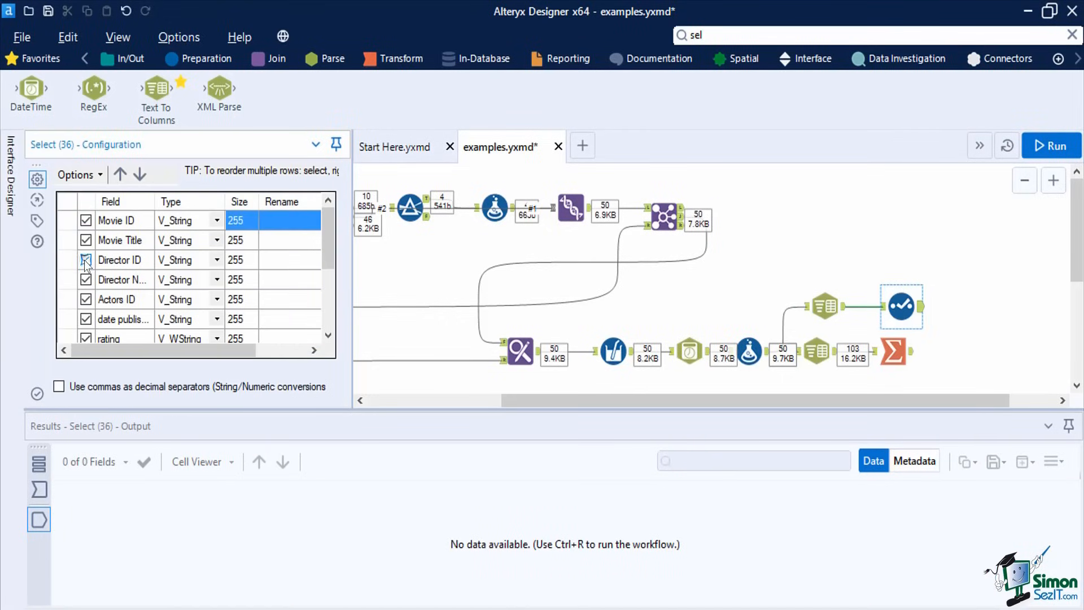
{"action": "left_click", "coordinate": [86, 299]}
{"action": "left_click", "coordinate": [85, 319]}
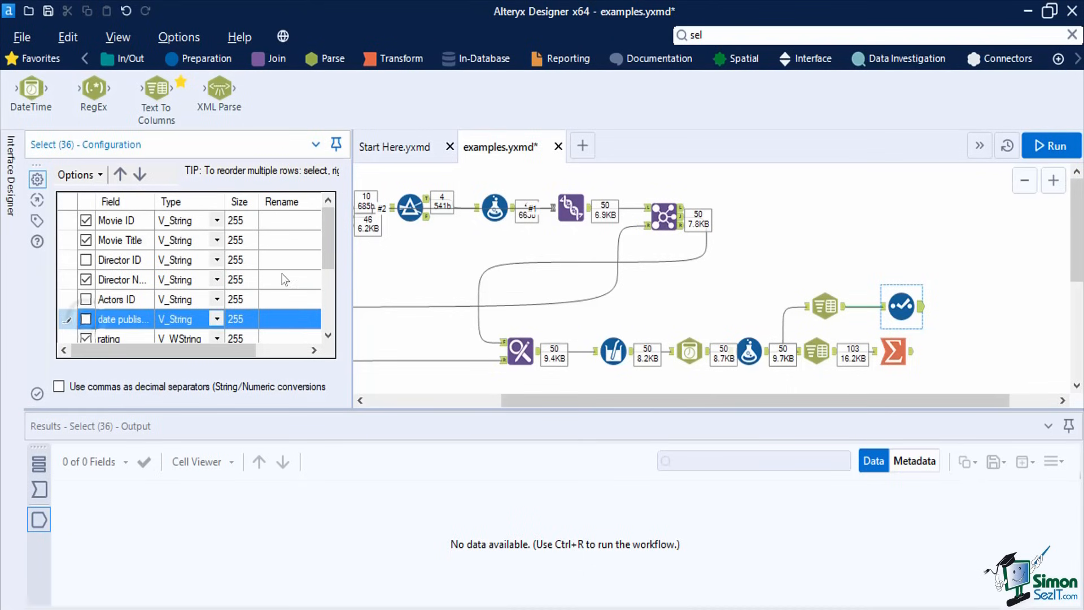
- Move the Actors1 to Actors4 fields up together in the Select tool so they directly follow the director name field
{"action": "scroll", "coordinate": [331, 311], "scroll_direction": "down", "scroll_amount": 2}
{"action": "left_click", "coordinate": [142, 279]}
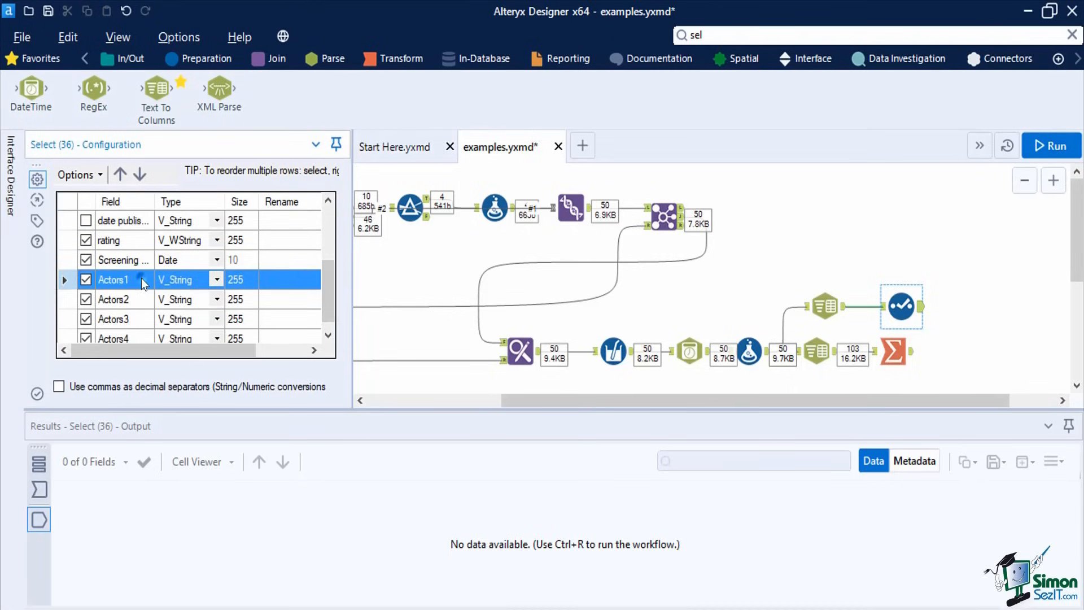
{"action": "key", "text": "shift+Down"}
{"action": "key", "text": "shift+Down"}
{"action": "key", "text": "shift+Down"}
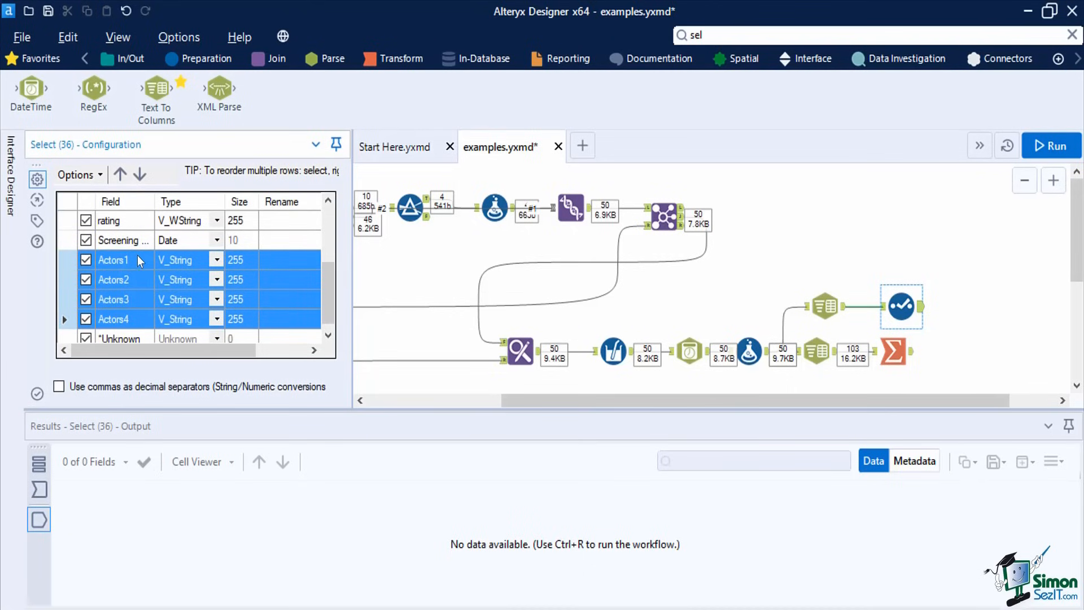
{"action": "left_click", "coordinate": [120, 174]}
{"action": "left_click", "coordinate": [120, 174]}
{"action": "left_click", "coordinate": [120, 174]}
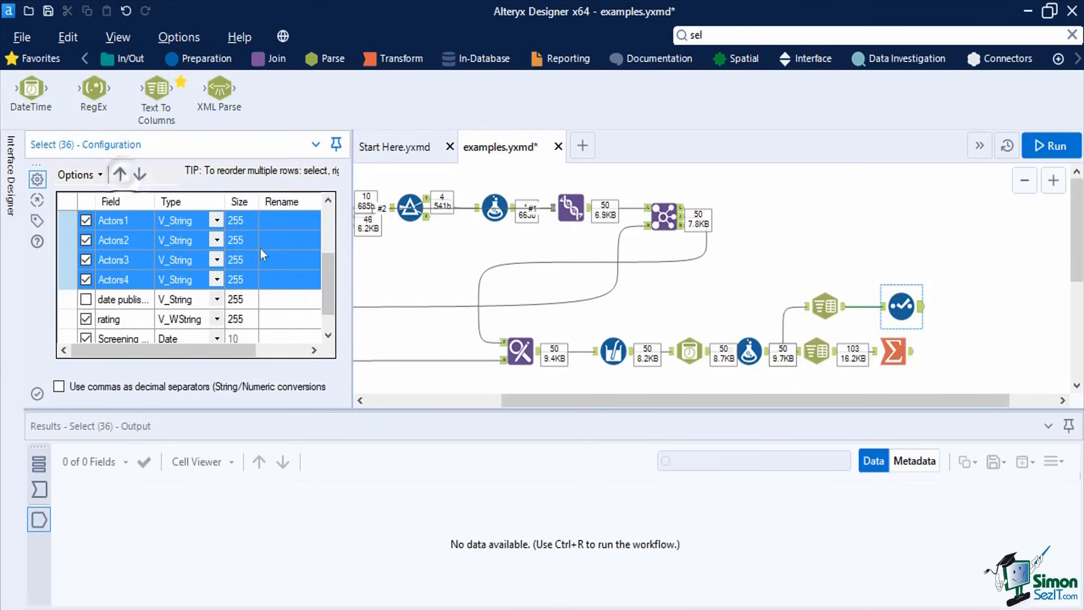
{"action": "left_click_drag", "start_coordinate": [324, 283], "coordinate": [321, 228]}
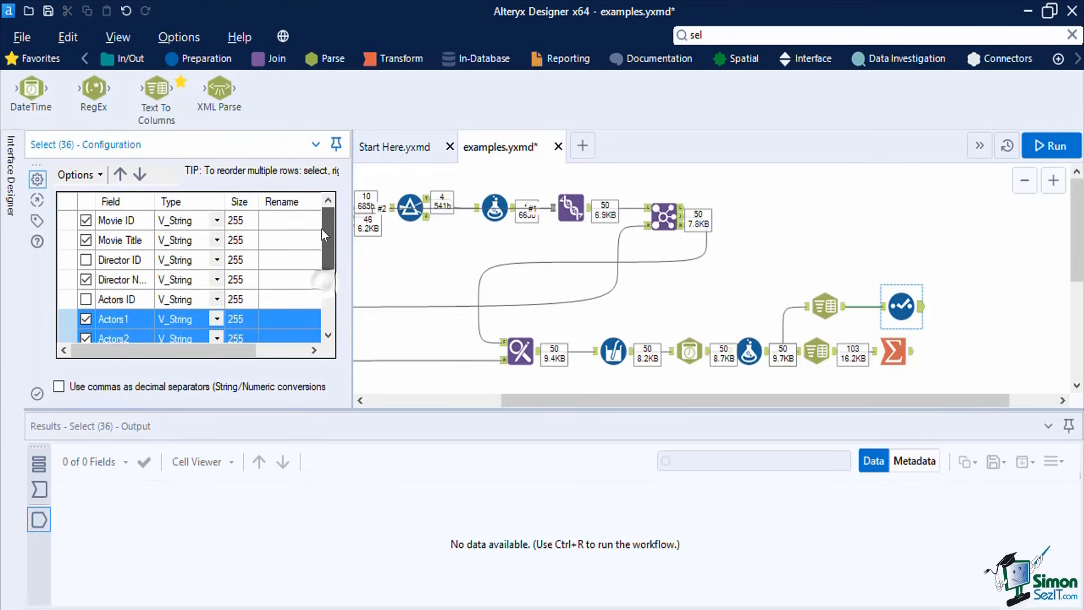
{"action": "left_click", "coordinate": [120, 174]}
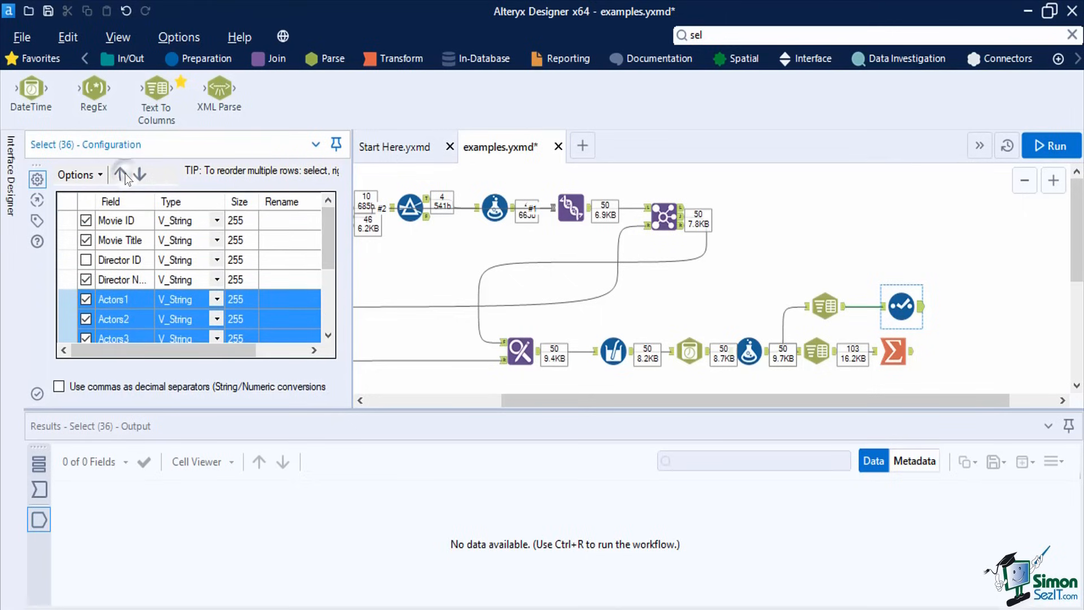
- Run the workflow and examine all columns of the Select tool's output
{"action": "left_click", "coordinate": [1062, 148]}
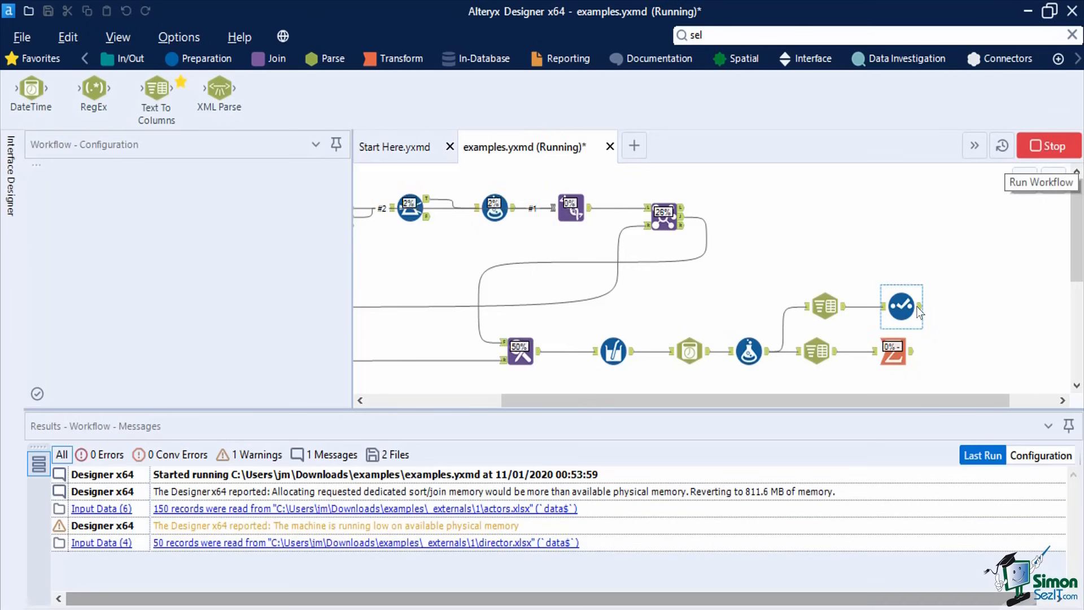
{"action": "left_click", "coordinate": [919, 306]}
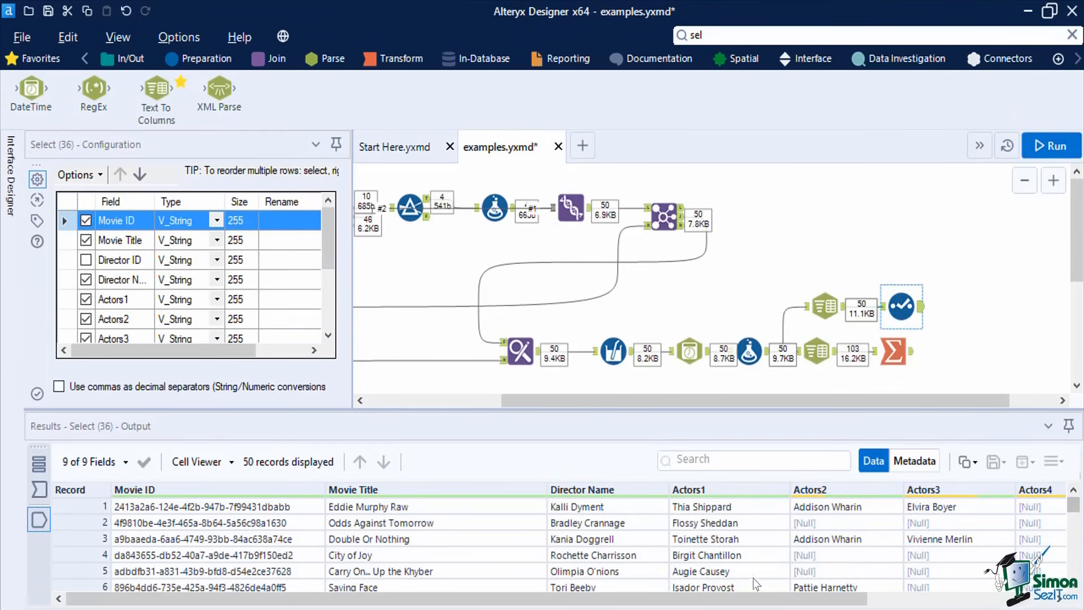
{"action": "left_click_drag", "start_coordinate": [744, 594], "coordinate": [930, 600]}
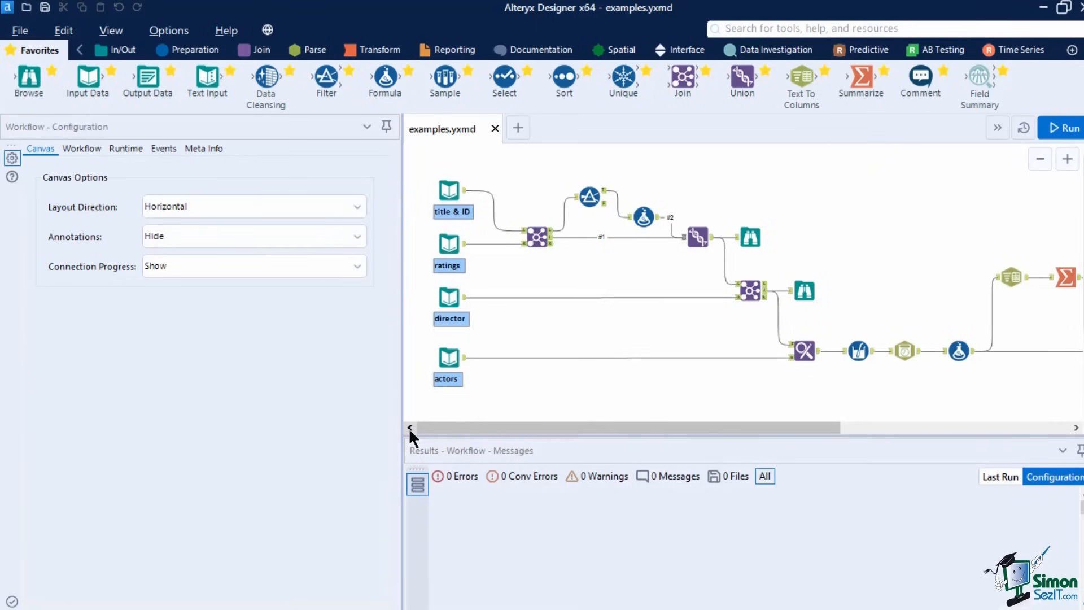
- In the Canvas user settings, check the Layout Default options, turn on Show Grid and save
{"action": "left_click", "coordinate": [175, 30]}
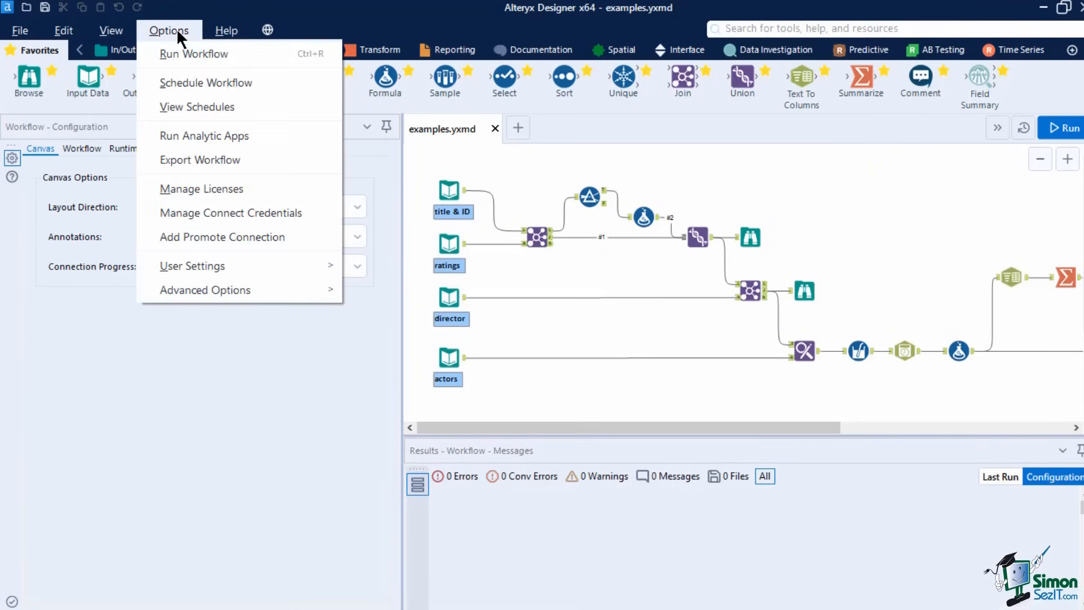
{"action": "mouse_move", "coordinate": [210, 263]}
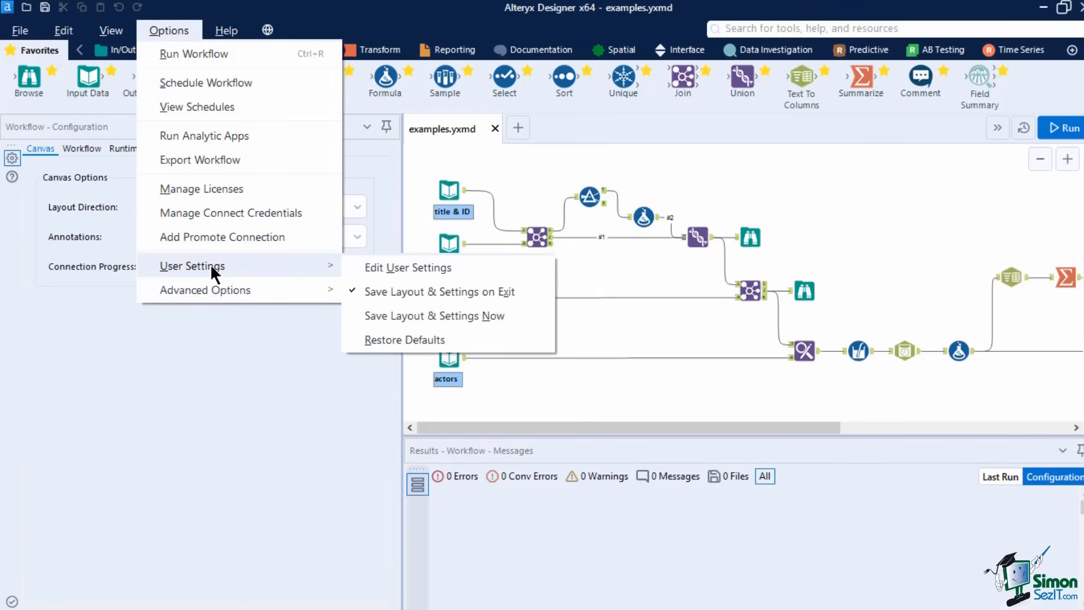
{"action": "left_click", "coordinate": [370, 268]}
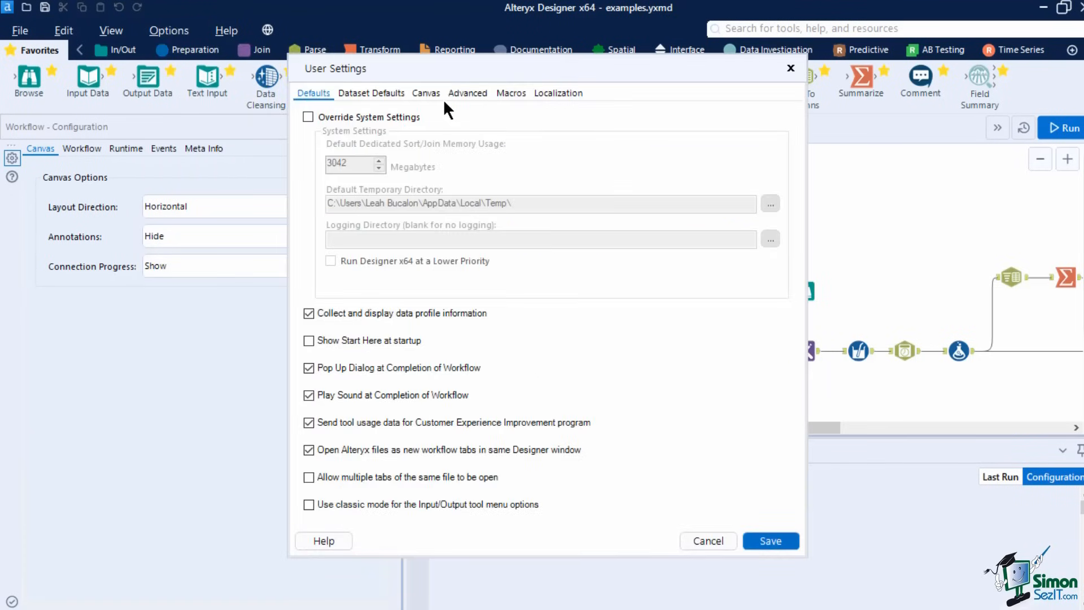
{"action": "left_click", "coordinate": [434, 93]}
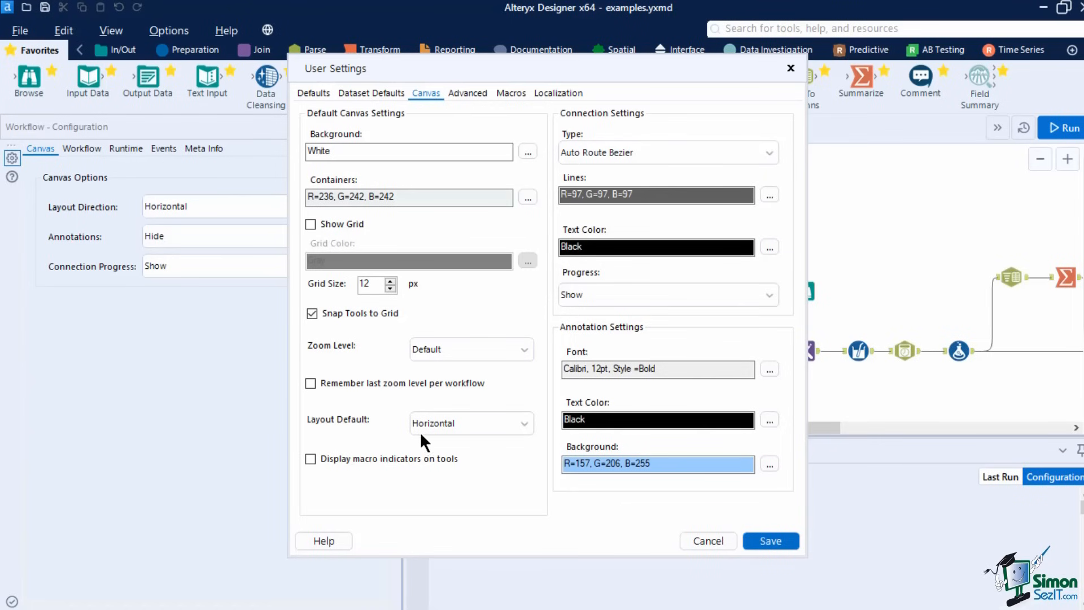
{"action": "left_click", "coordinate": [465, 424]}
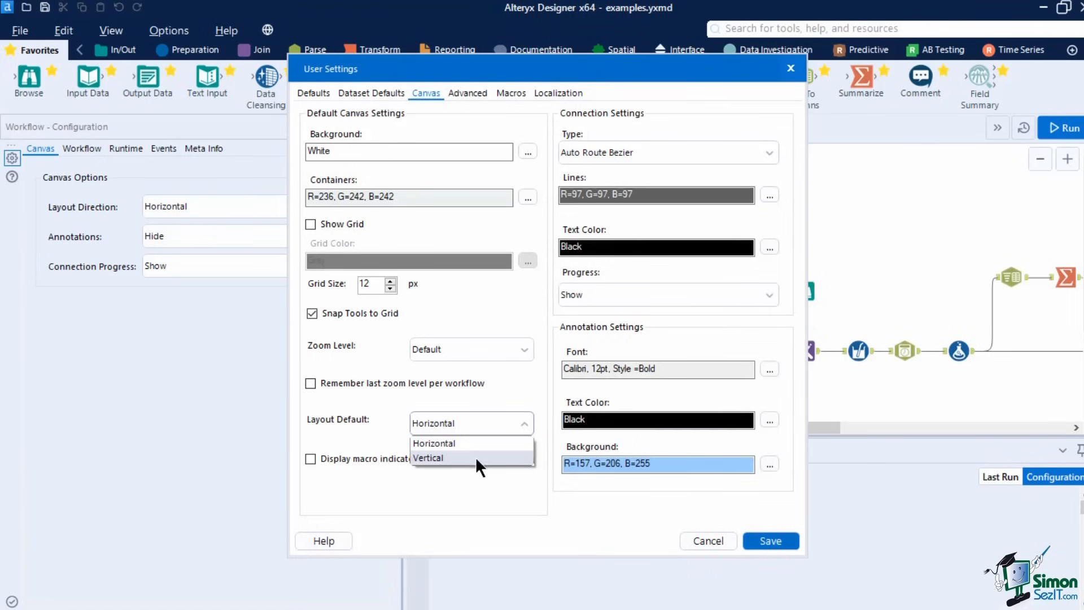
{"action": "left_click", "coordinate": [656, 527]}
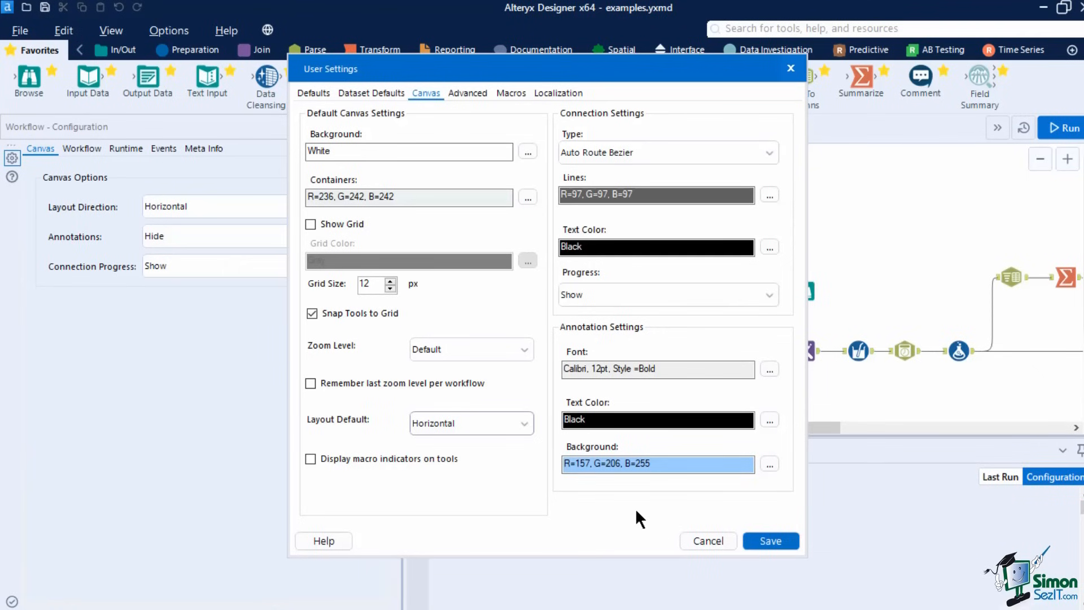
{"action": "left_click", "coordinate": [348, 223]}
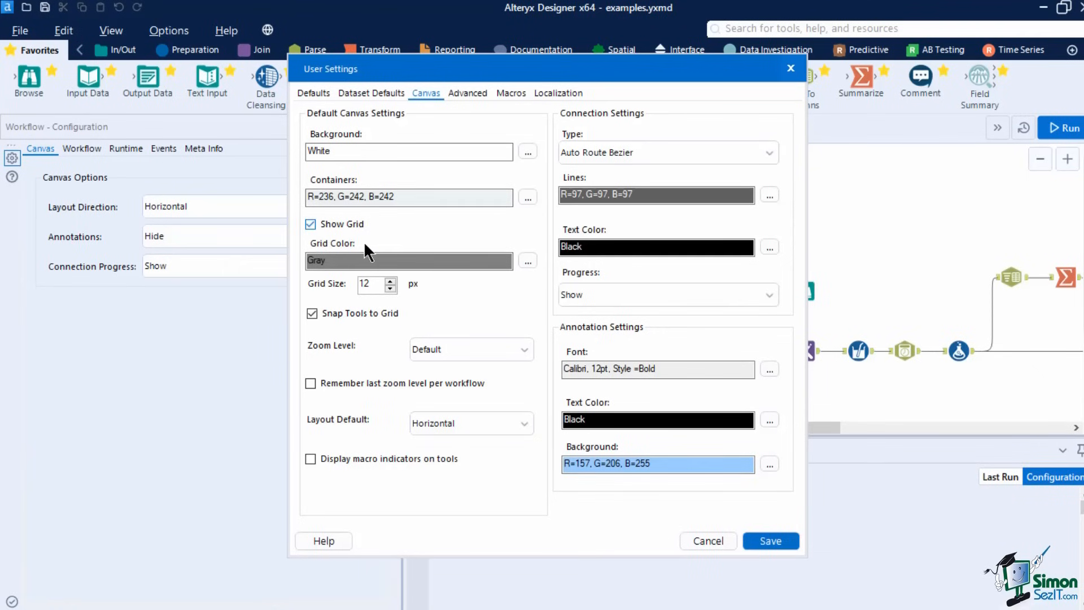
{"action": "left_click", "coordinate": [782, 542]}
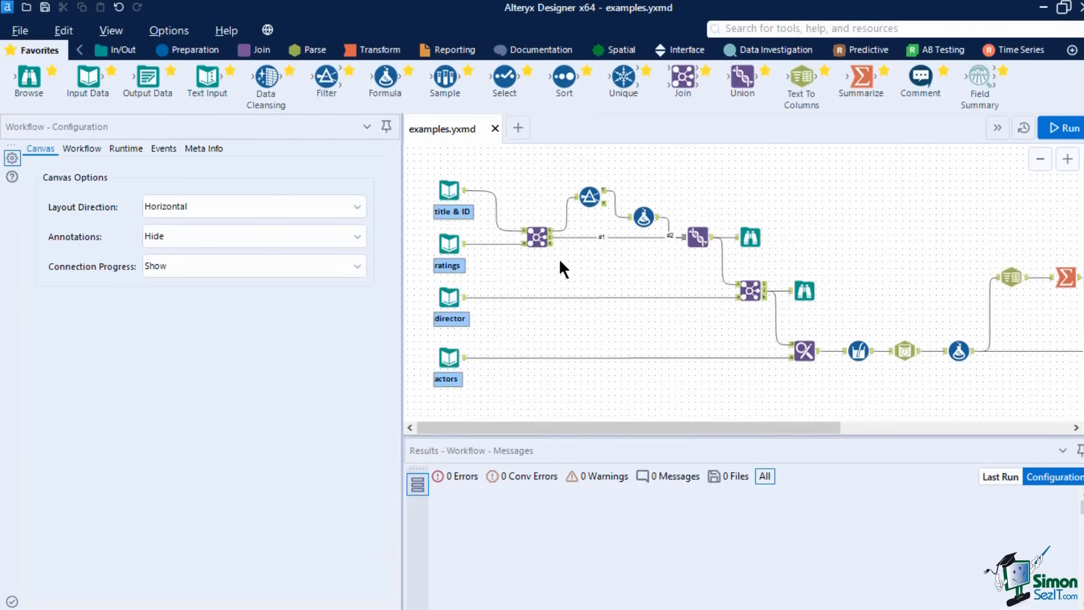
- Set the canvas connection type to Auto Route Bezier in the user settings, save and inspect the connection lines
{"action": "left_click", "coordinate": [537, 226]}
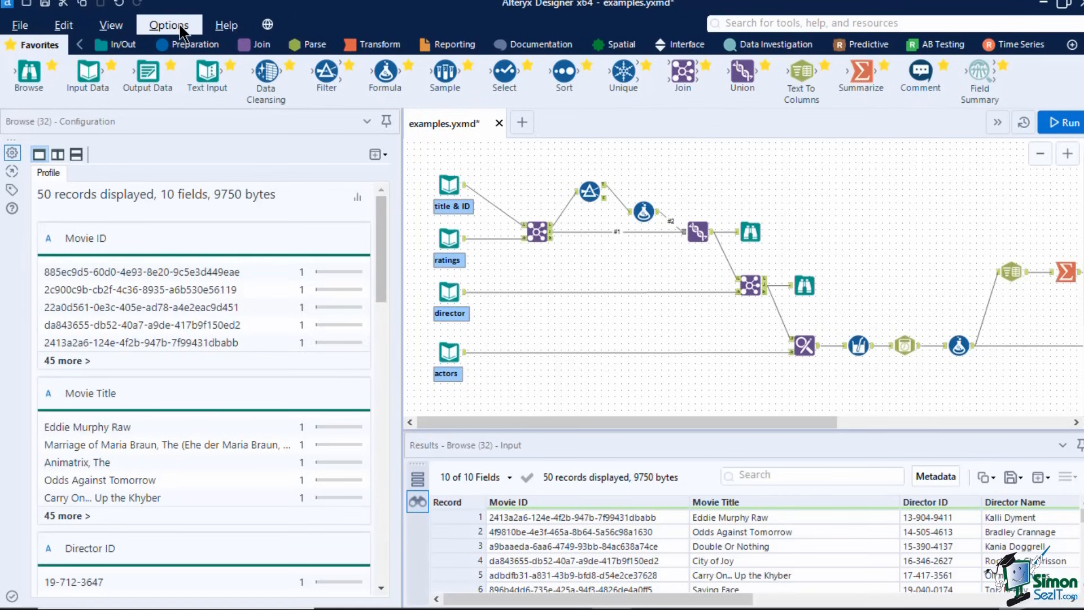
{"action": "left_click", "coordinate": [169, 28]}
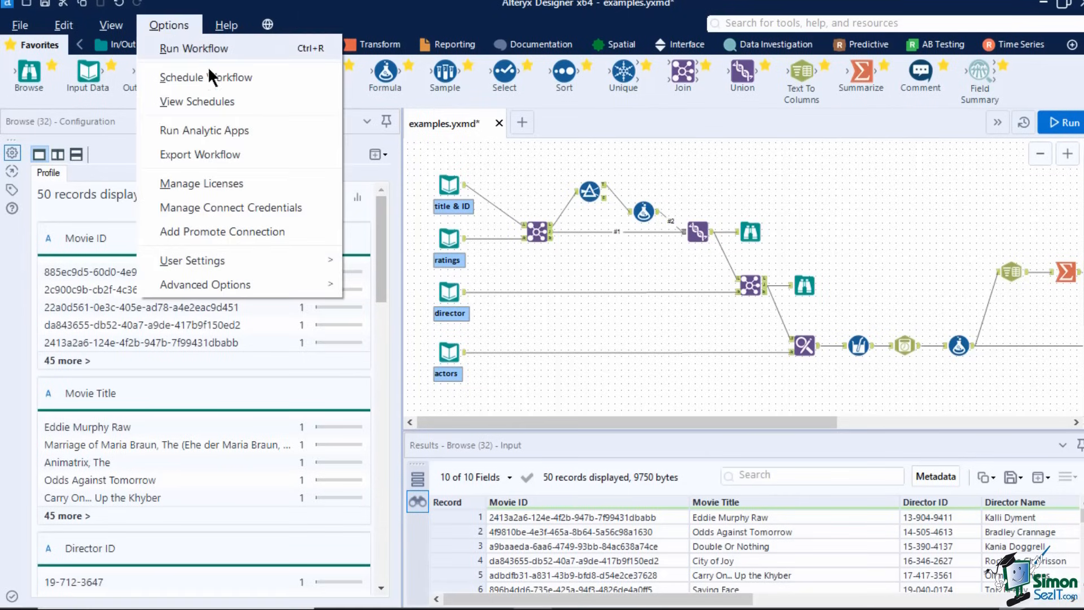
{"action": "mouse_move", "coordinate": [228, 258]}
{"action": "left_click", "coordinate": [390, 261]}
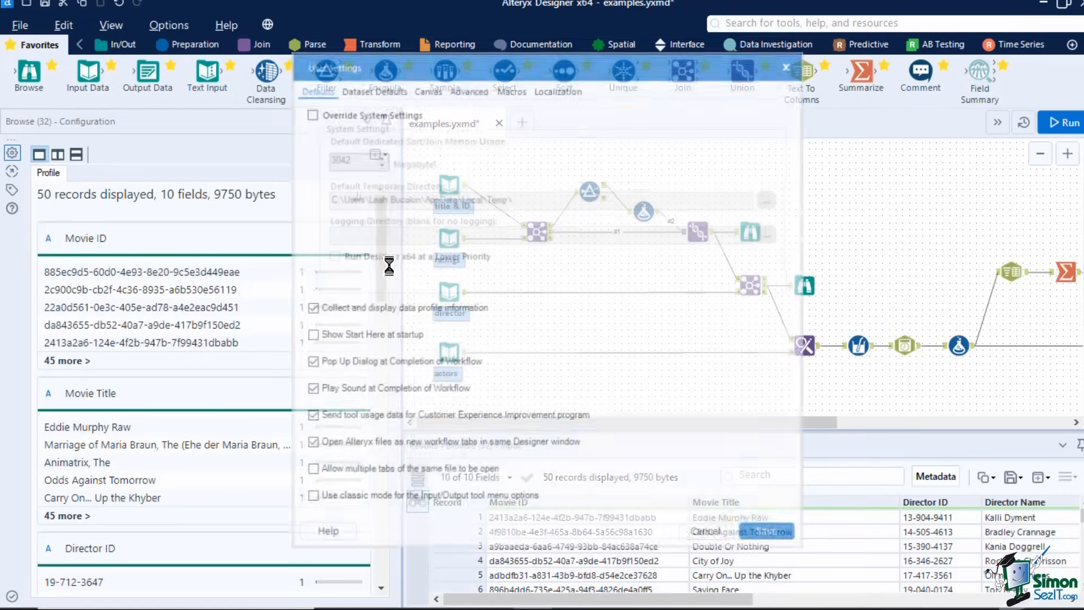
{"action": "left_click", "coordinate": [433, 84]}
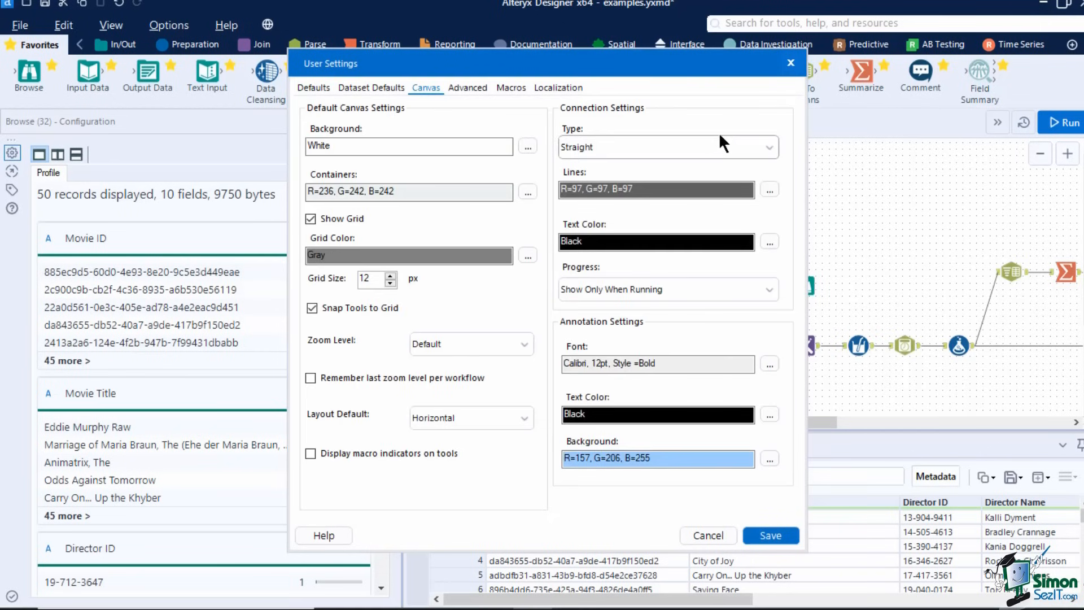
{"action": "left_click", "coordinate": [775, 148]}
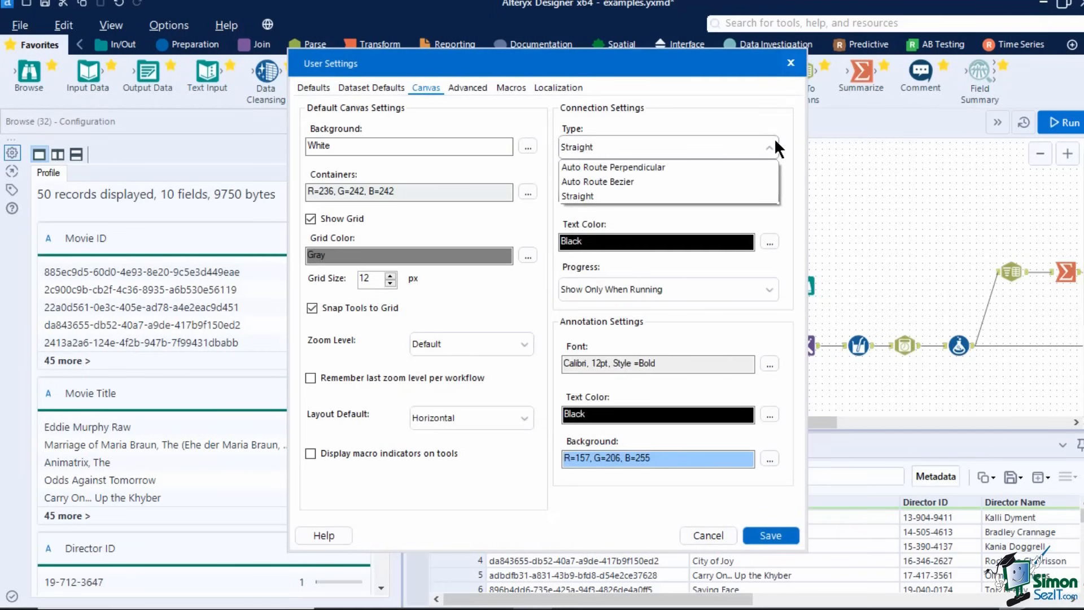
{"action": "left_click", "coordinate": [761, 181]}
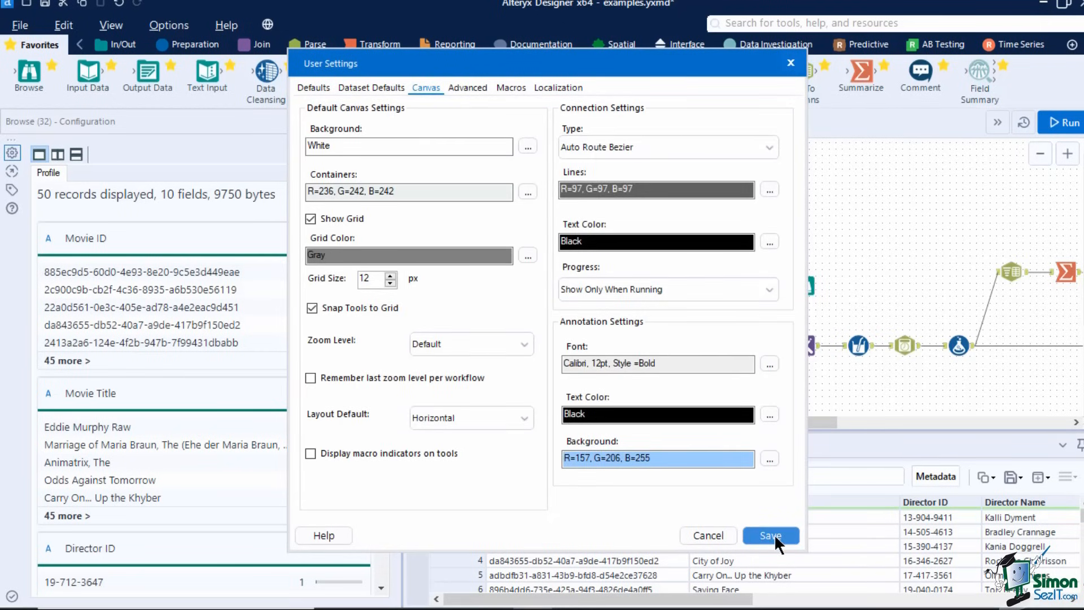
{"action": "left_click", "coordinate": [773, 533]}
{"action": "left_click", "coordinate": [546, 243]}
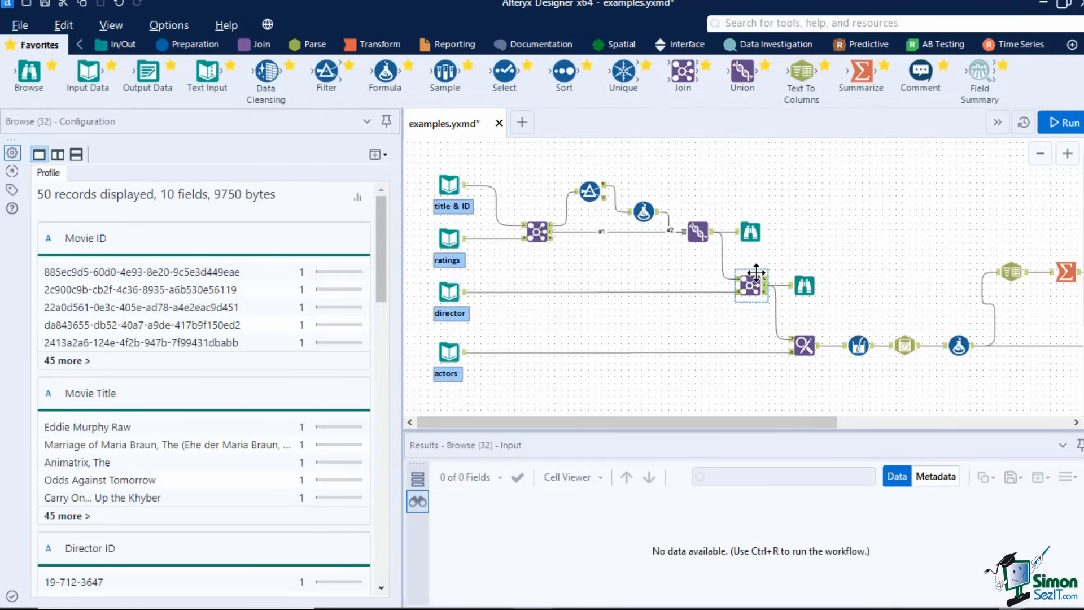
- Set the canvas connection type to Auto Route Perpendicular in the user settings and save
{"action": "left_click", "coordinate": [642, 146]}
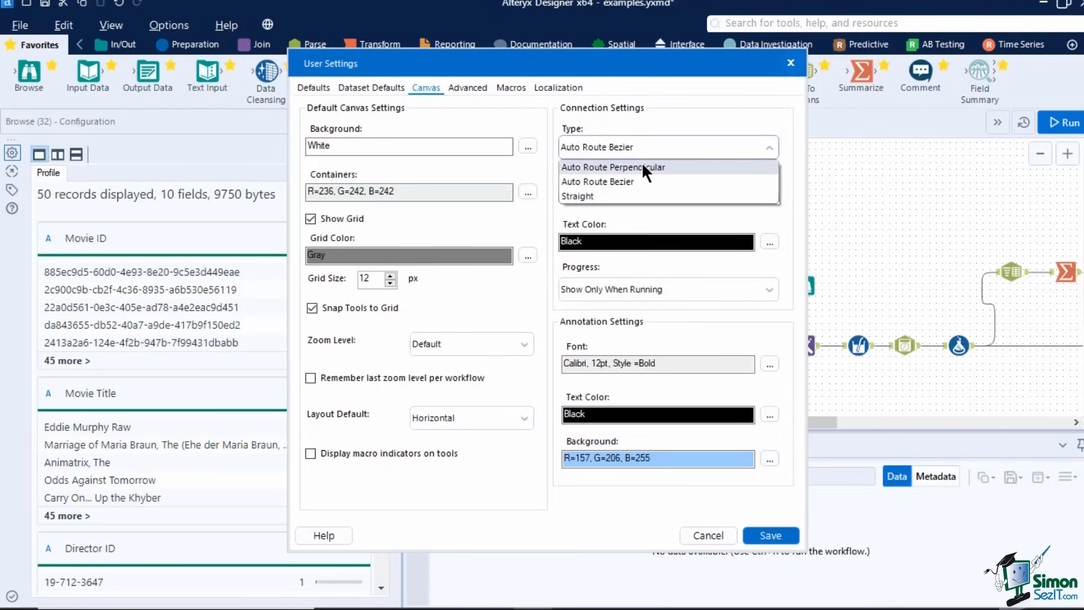
{"action": "left_click", "coordinate": [641, 167]}
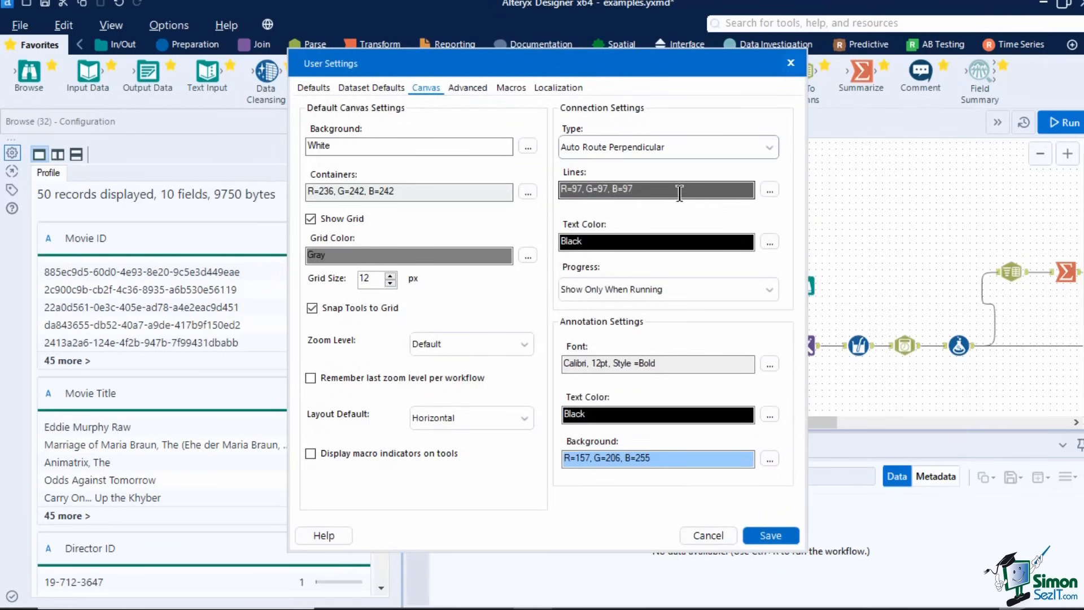
{"action": "left_click", "coordinate": [759, 534]}
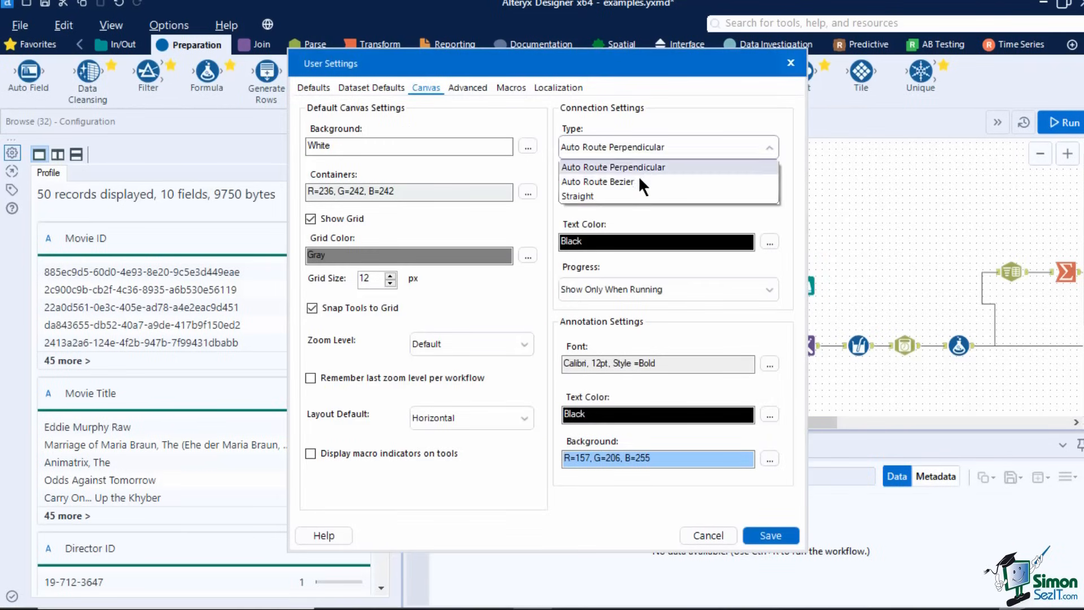
- Set the canvas connection type to Straight, save the user settings and inspect the connection lines on the canvas
{"action": "left_click", "coordinate": [632, 193]}
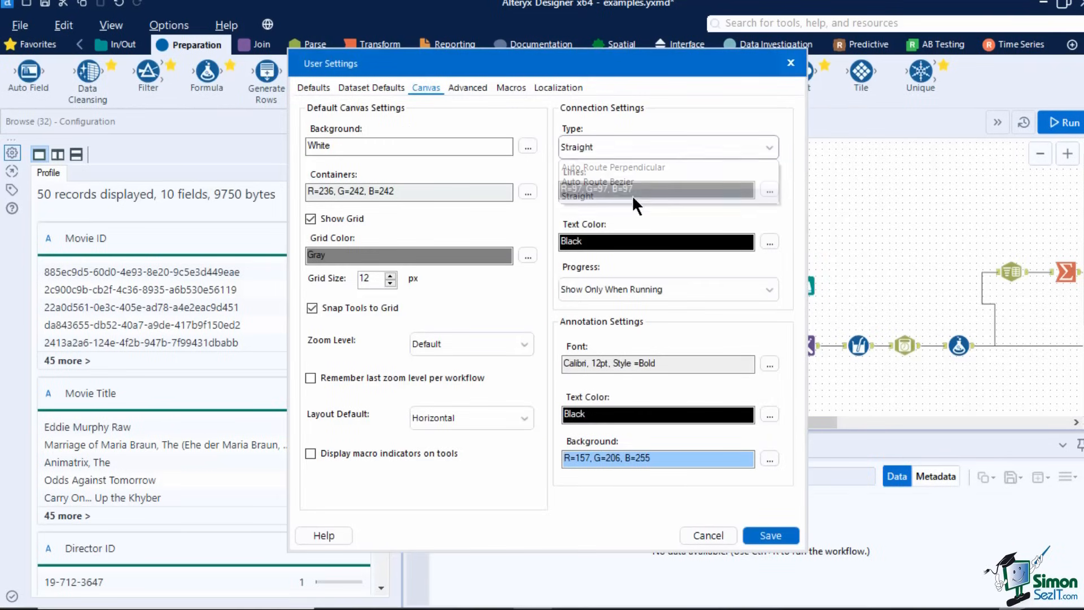
{"action": "left_click", "coordinate": [770, 535]}
{"action": "left_click_drag", "start_coordinate": [756, 422], "coordinate": [931, 397]}
{"action": "left_click_drag", "start_coordinate": [903, 287], "coordinate": [786, 295]}
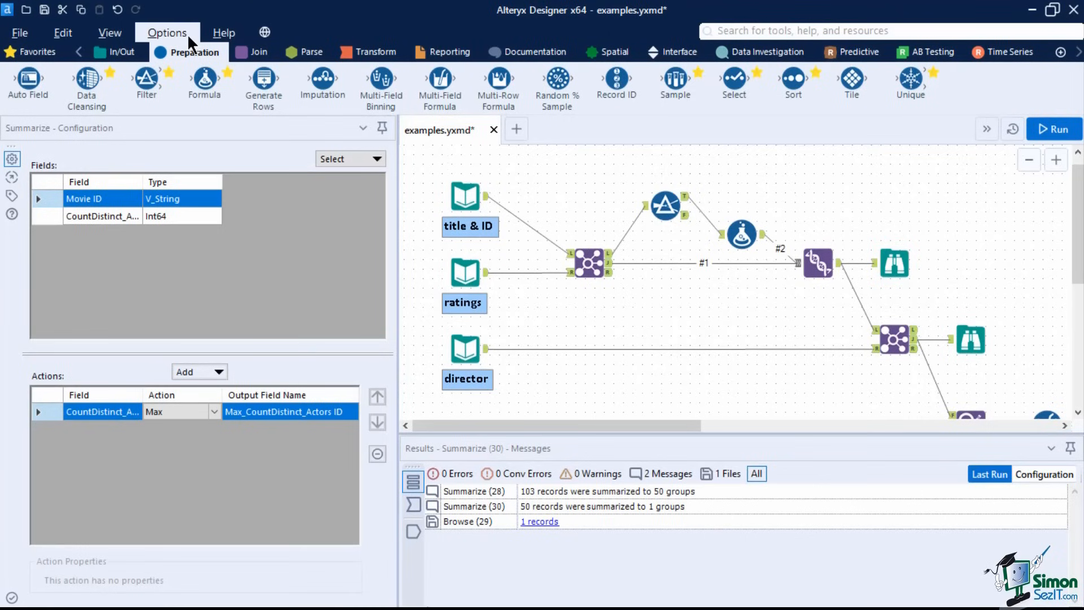
- Set connection Progress to Show in the Canvas user settings, save and run the workflow
{"action": "left_click", "coordinate": [167, 32]}
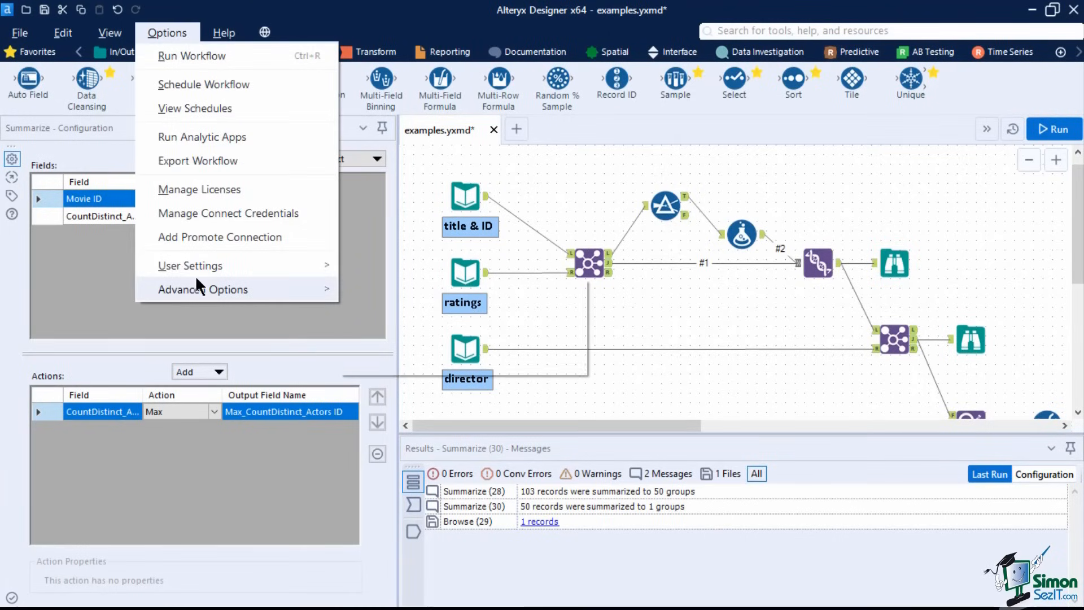
{"action": "mouse_move", "coordinate": [199, 266]}
{"action": "left_click", "coordinate": [378, 270]}
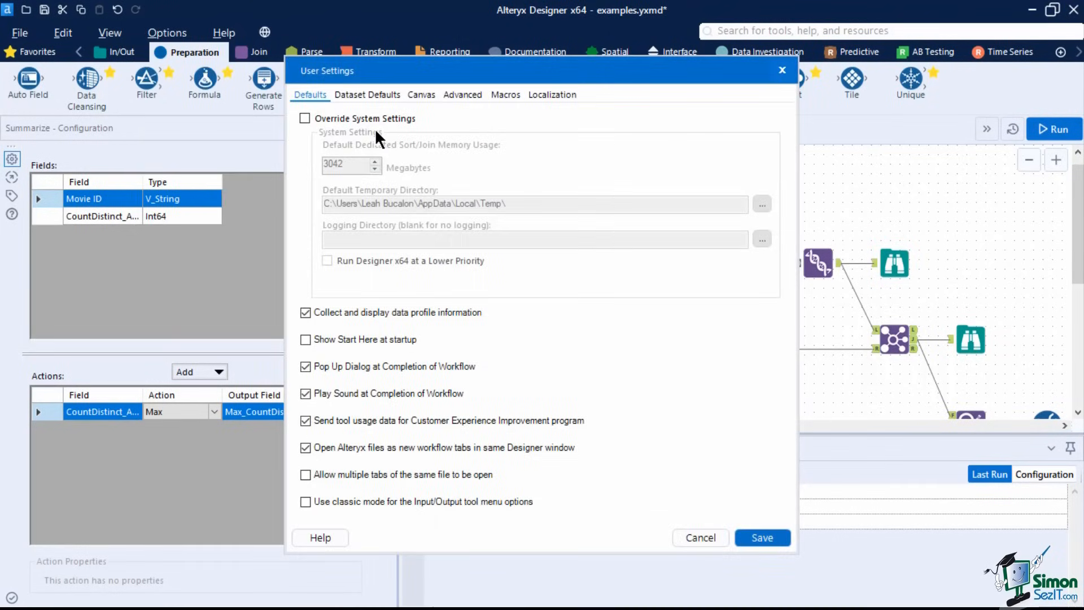
{"action": "left_click", "coordinate": [418, 95]}
{"action": "left_click", "coordinate": [636, 301]}
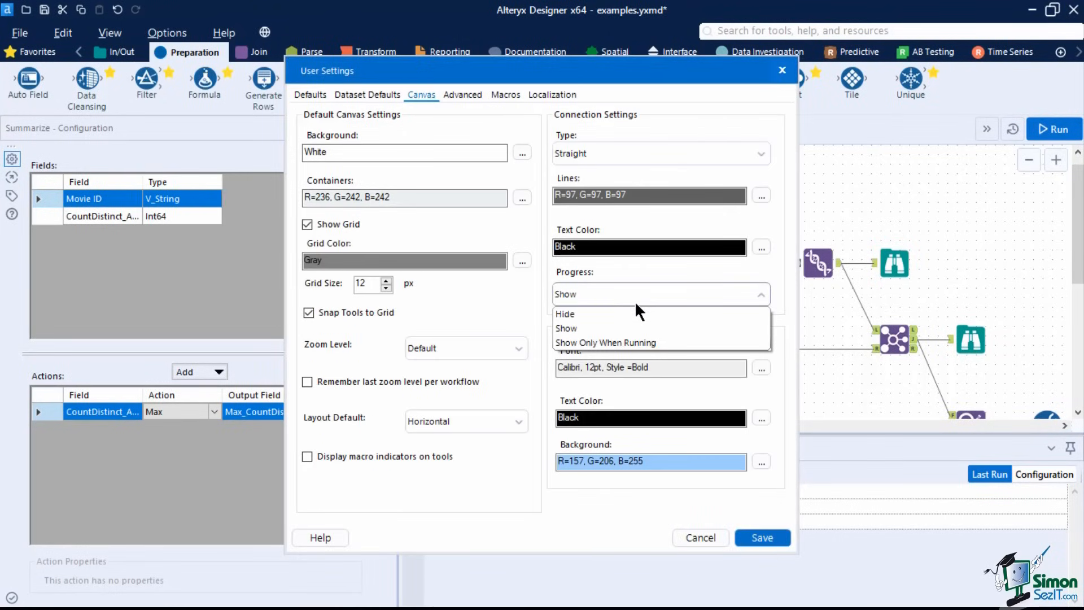
{"action": "left_click", "coordinate": [633, 327]}
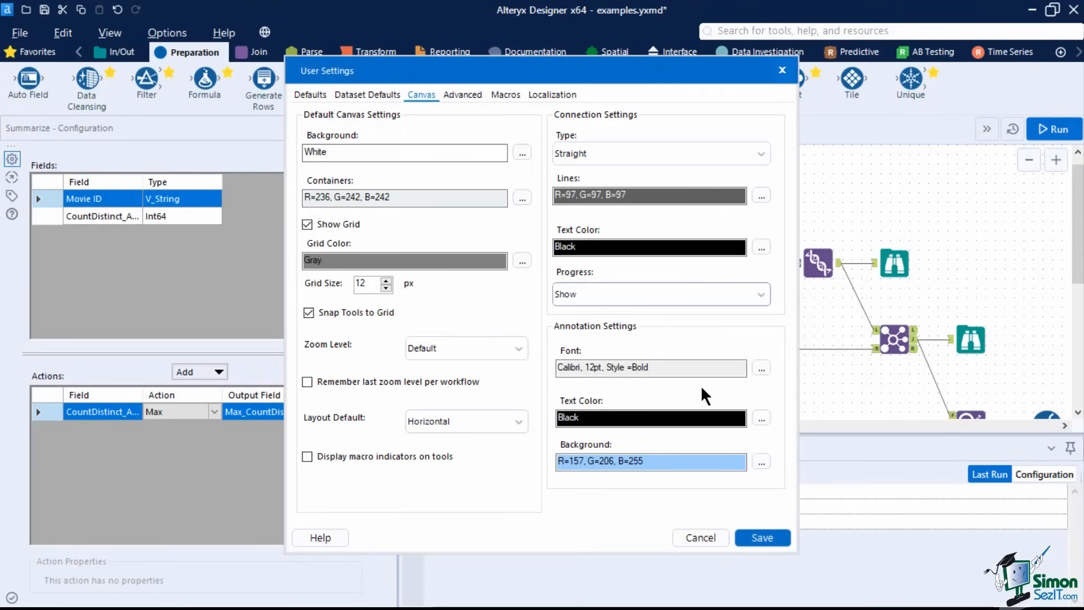
{"action": "left_click", "coordinate": [761, 537]}
{"action": "left_click", "coordinate": [1042, 124]}
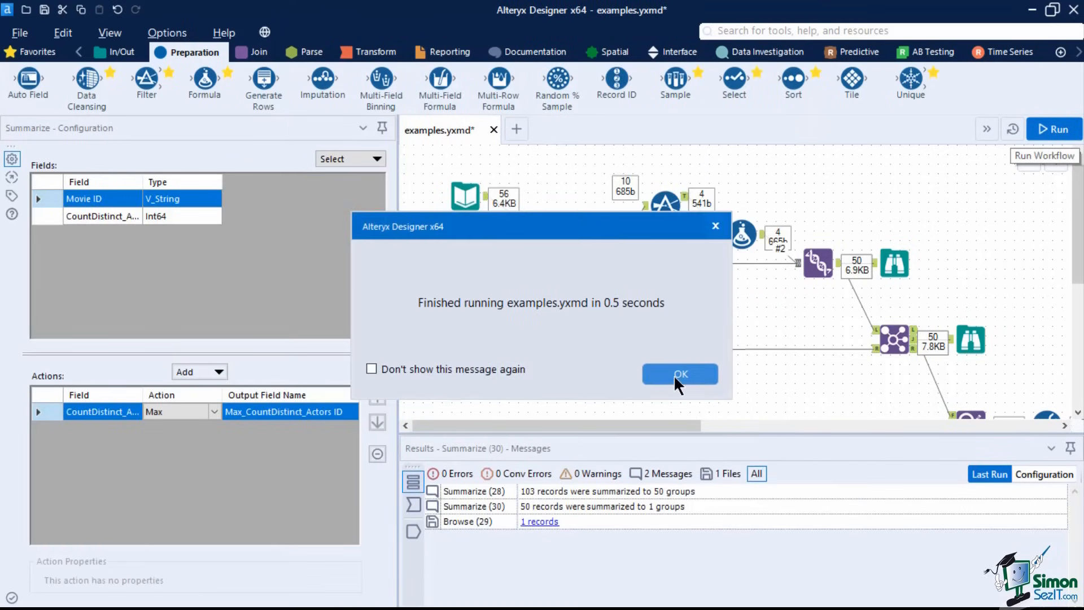
- Dismiss the run-finished message and inspect the record counts and sizes on the connections across the whole workflow
{"action": "left_click", "coordinate": [675, 375]}
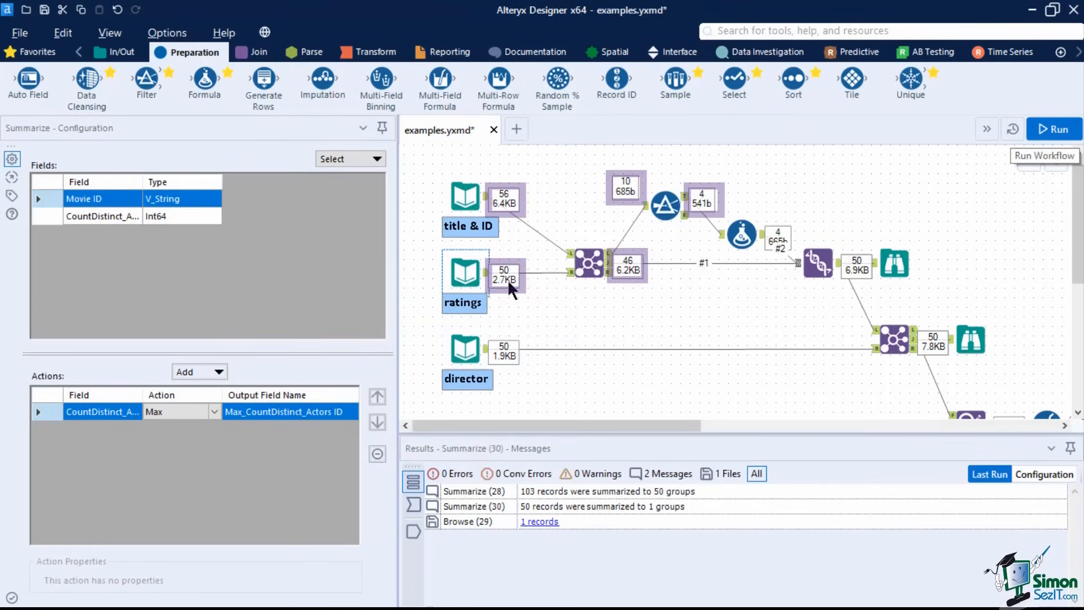
{"action": "left_click_drag", "start_coordinate": [617, 422], "coordinate": [910, 418]}
{"action": "scroll", "coordinate": [780, 383], "scroll_direction": "down", "scroll_amount": 2}
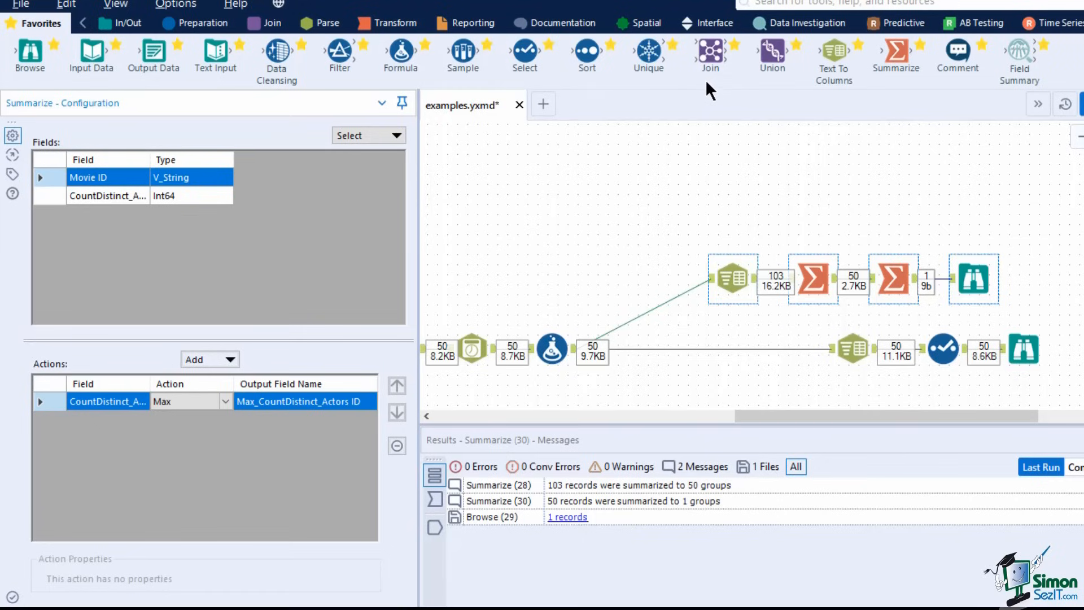
- Add the Explorer Box tool to the favorites and pin the Preparation tool category
{"action": "left_click", "coordinate": [563, 24]}
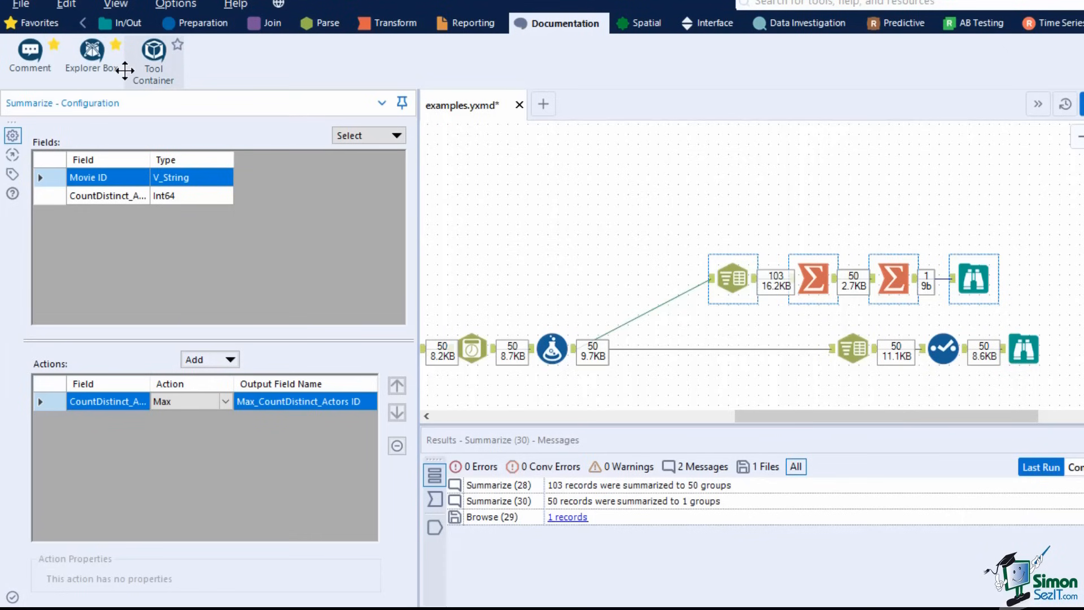
{"action": "left_click", "coordinate": [41, 24]}
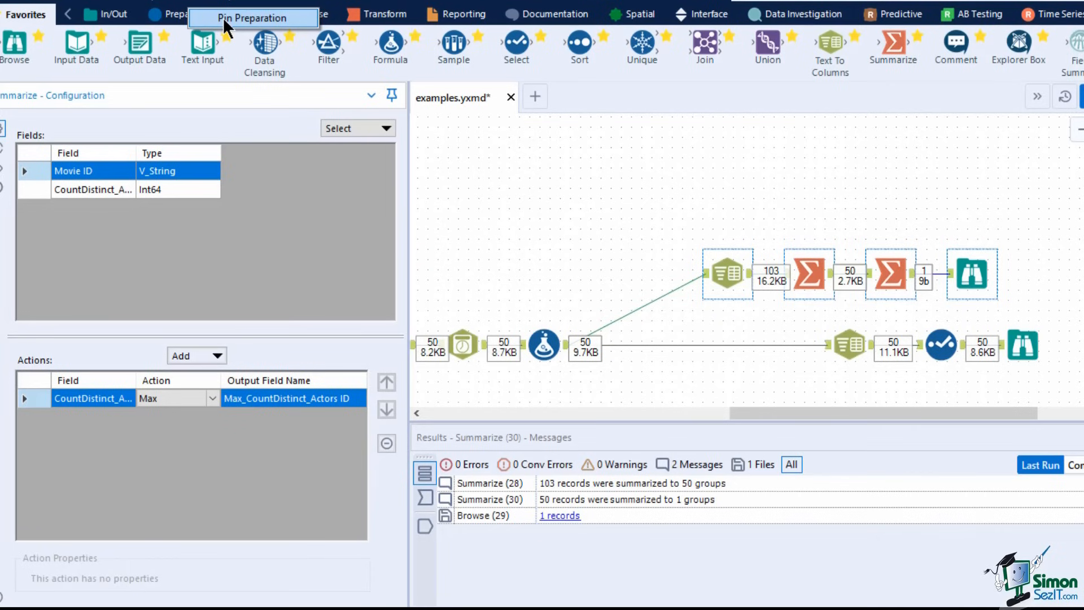
{"action": "left_click", "coordinate": [225, 18]}
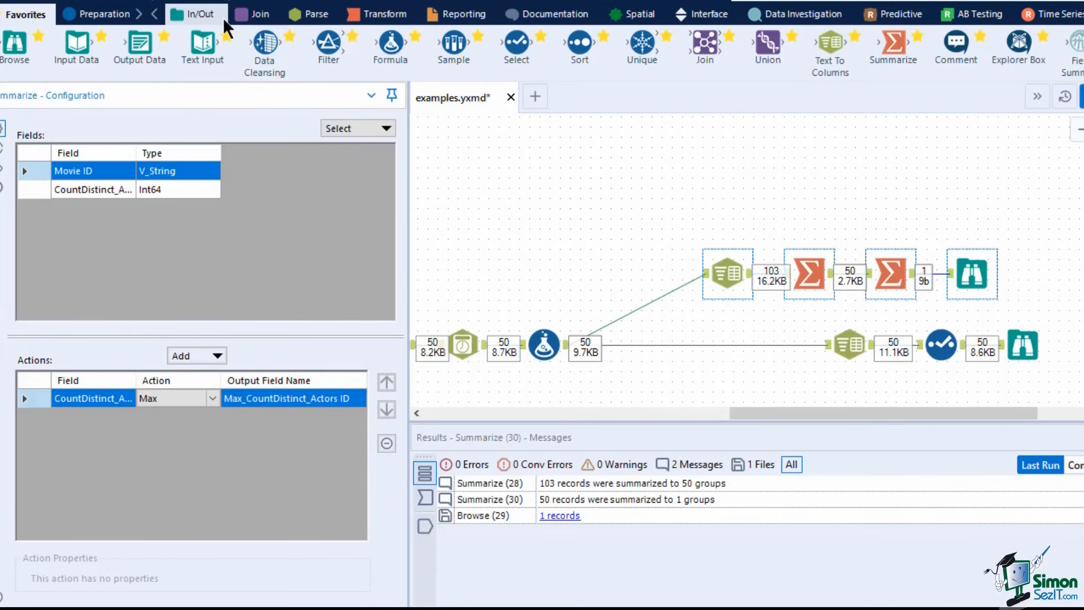
{"action": "left_click", "coordinate": [116, 15]}
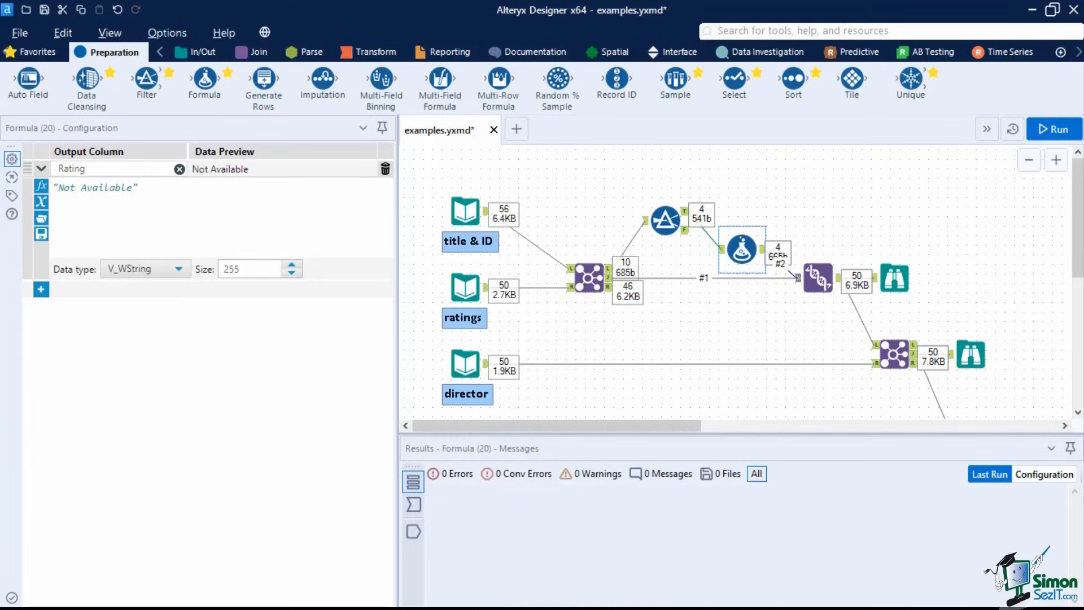
- Place a Comment tool on the canvas above the first Join tool with the text "joining datasets"
{"action": "left_click", "coordinate": [530, 53]}
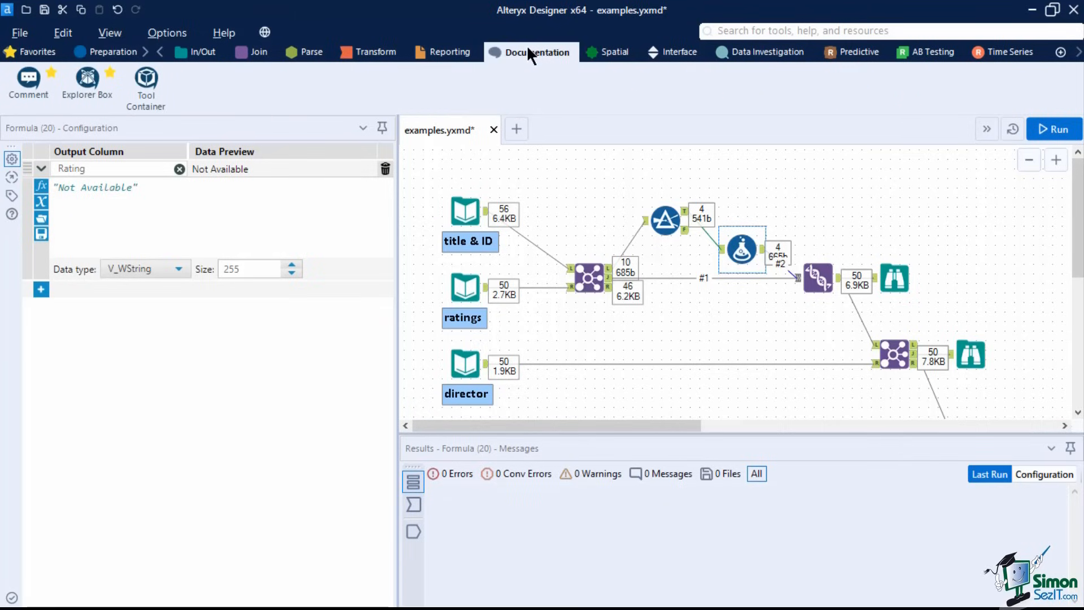
{"action": "left_click_drag", "start_coordinate": [34, 86], "coordinate": [35, 94]}
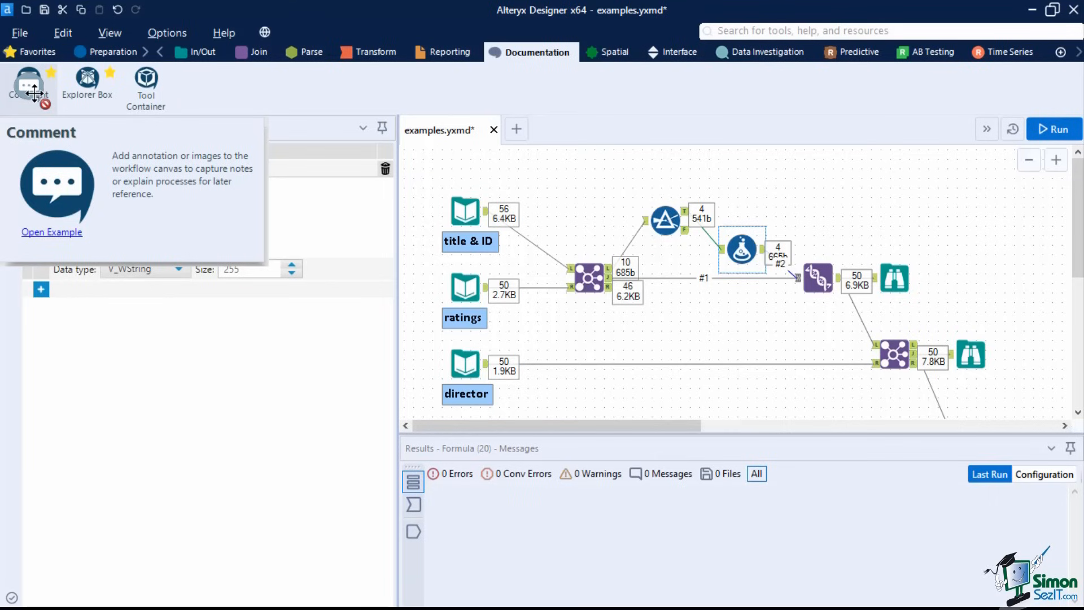
{"action": "left_click_drag", "start_coordinate": [34, 93], "coordinate": [28, 81]}
{"action": "left_click_drag", "start_coordinate": [28, 81], "coordinate": [574, 186]}
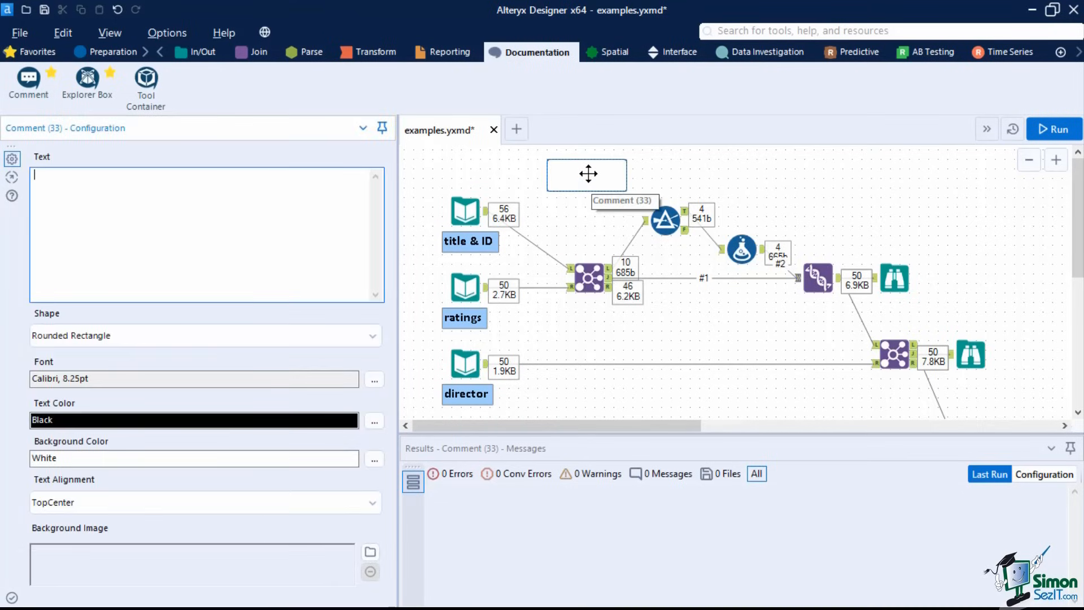
{"action": "double_click", "coordinate": [587, 175]}
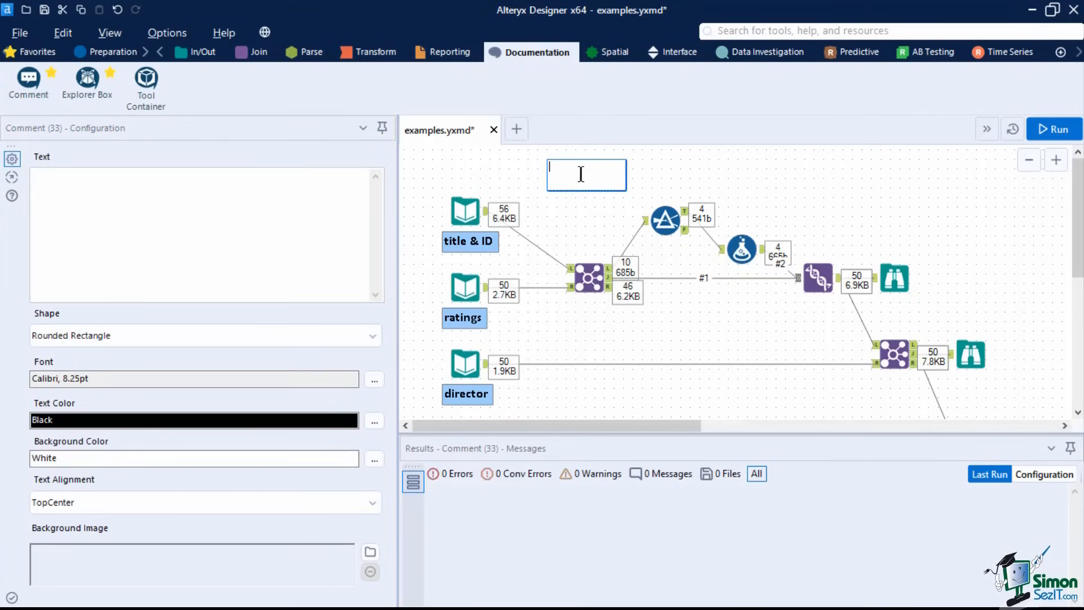
{"action": "left_click", "coordinate": [188, 199]}
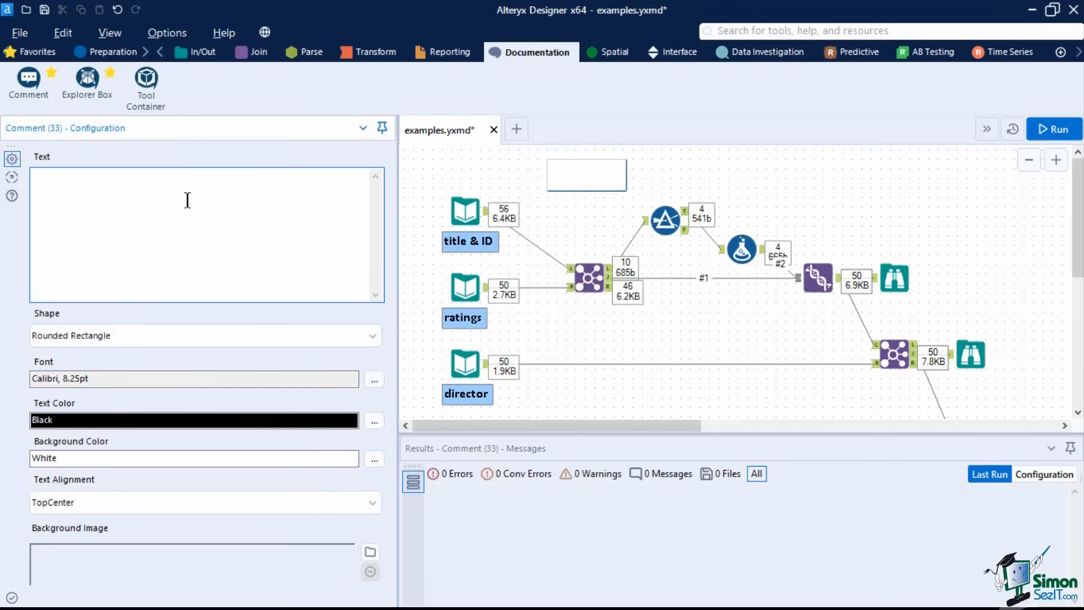
{"action": "type", "text": "oining datasets"}
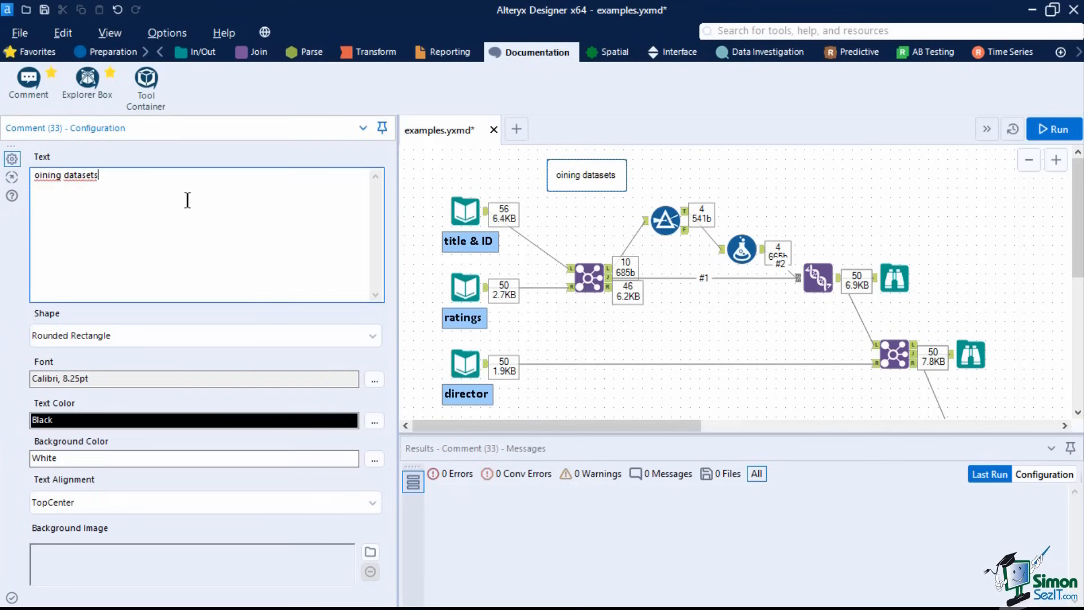
{"action": "left_click", "coordinate": [32, 174]}
{"action": "type", "text": "j"}
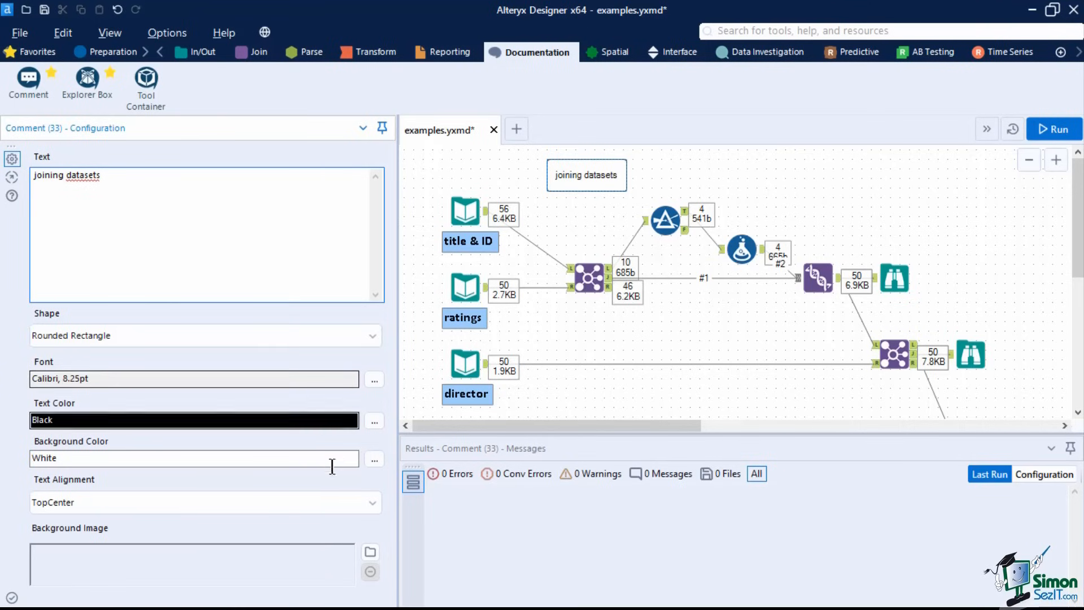
- Use text to columns.png as the comment's background image, then enlarge the comment and place it above the Union tool
{"action": "left_click", "coordinate": [368, 552]}
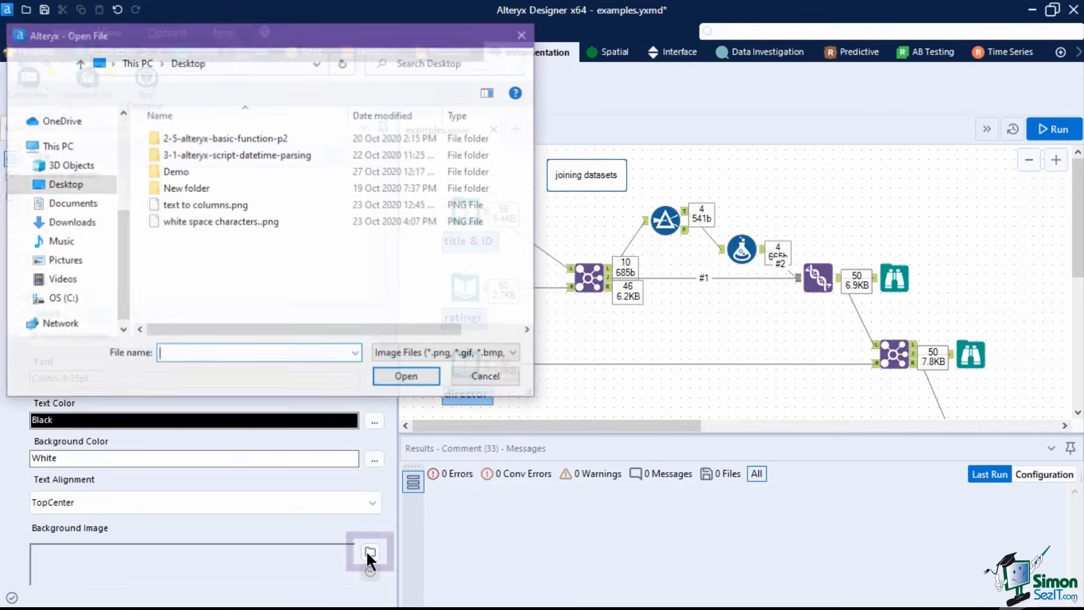
{"action": "left_click", "coordinate": [310, 204]}
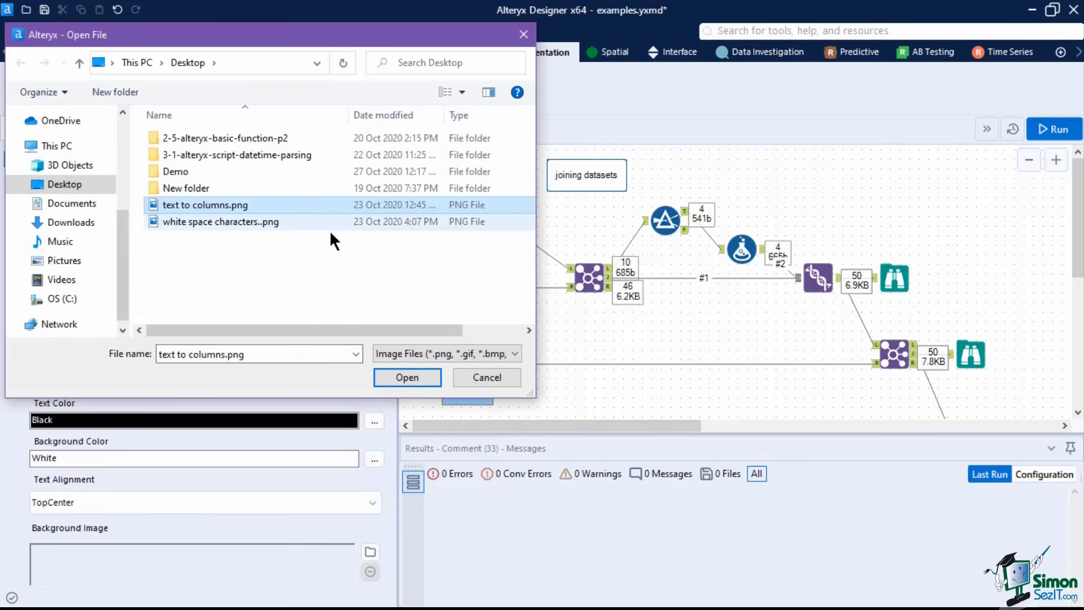
{"action": "left_click", "coordinate": [391, 376]}
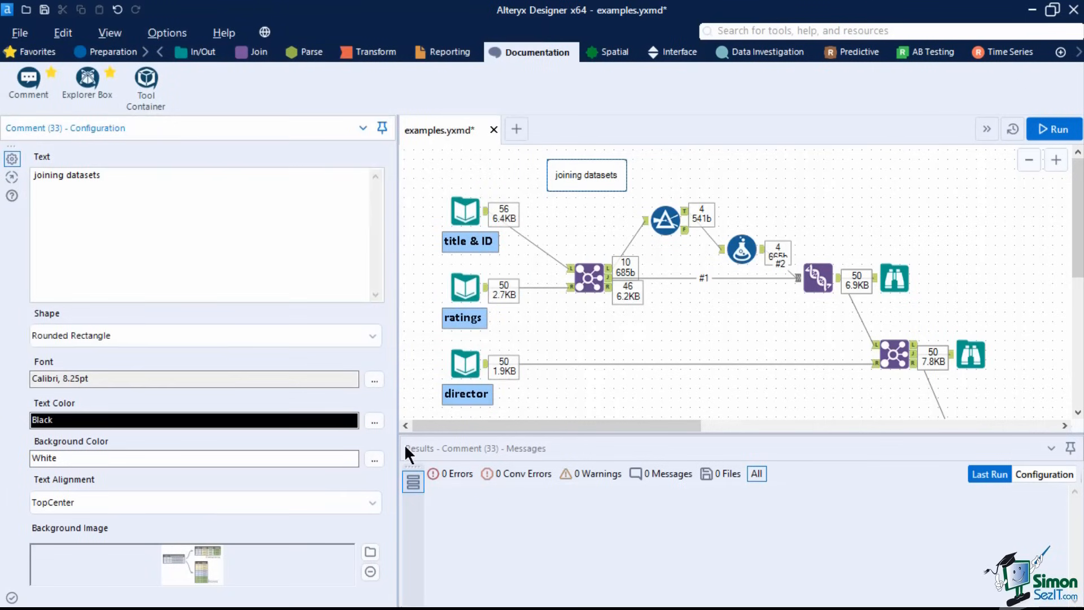
{"action": "left_click", "coordinate": [801, 171]}
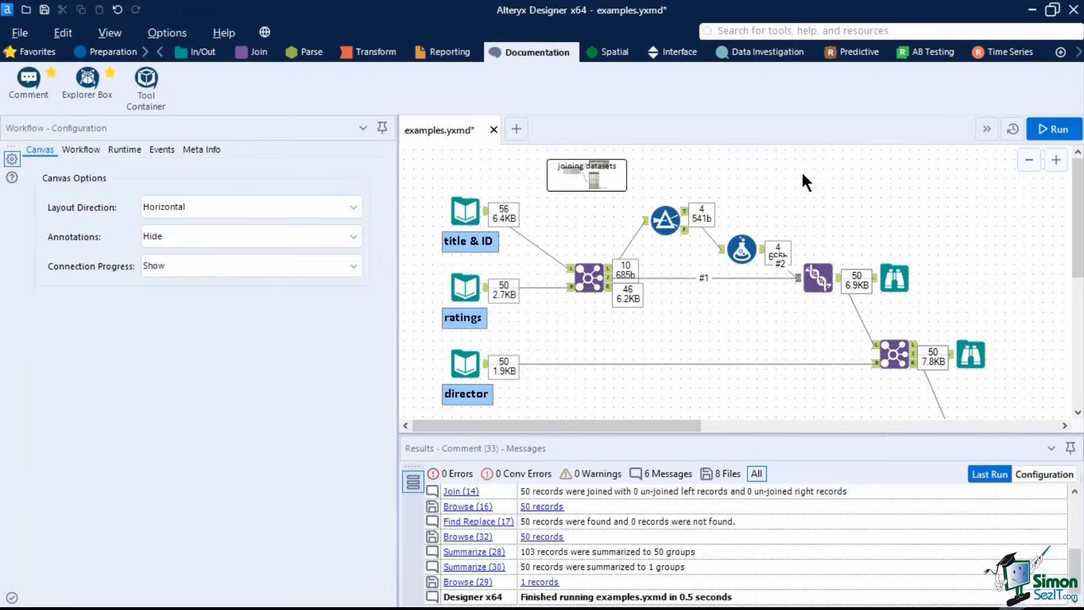
{"action": "left_click", "coordinate": [627, 190]}
{"action": "left_click_drag", "start_coordinate": [627, 190], "coordinate": [854, 191]}
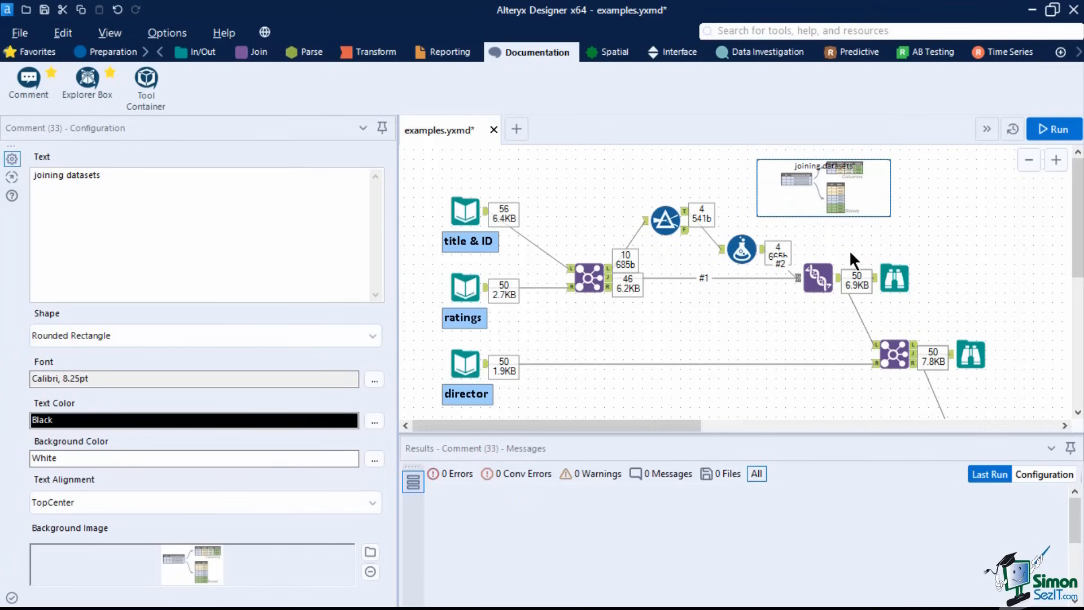
- Annotate the Join tool that combines title & ID with ratings as "first join to title"
{"action": "left_click", "coordinate": [589, 277]}
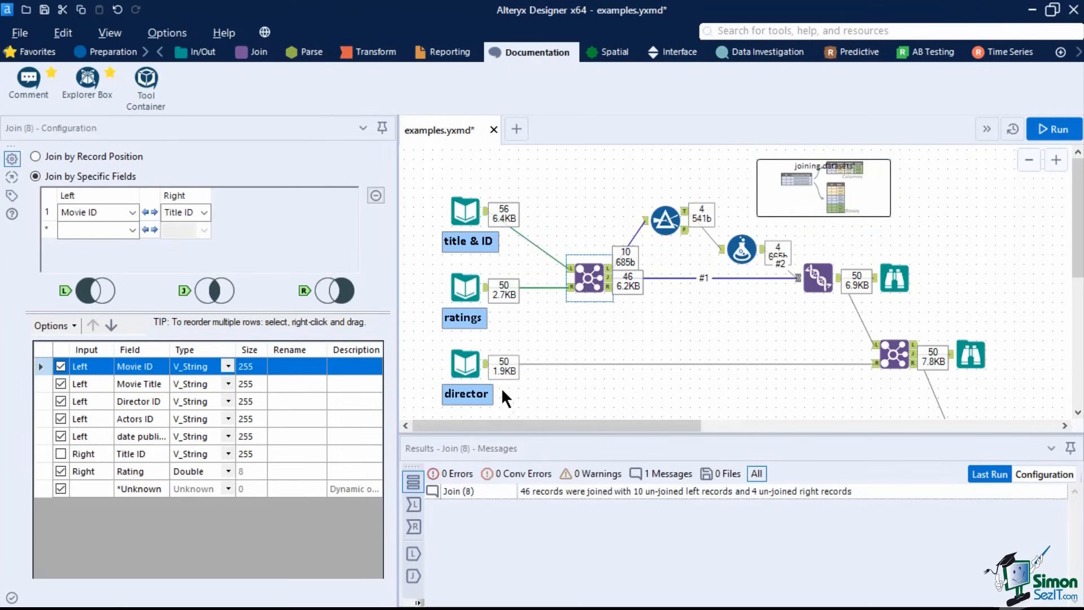
{"action": "mouse_move", "coordinate": [465, 213]}
{"action": "left_mouse_down"}
{"action": "mouse_move", "coordinate": [496, 184]}
{"action": "mouse_move", "coordinate": [495, 224]}
{"action": "mouse_move", "coordinate": [467, 206]}
{"action": "left_mouse_up"}
{"action": "left_click", "coordinate": [589, 276]}
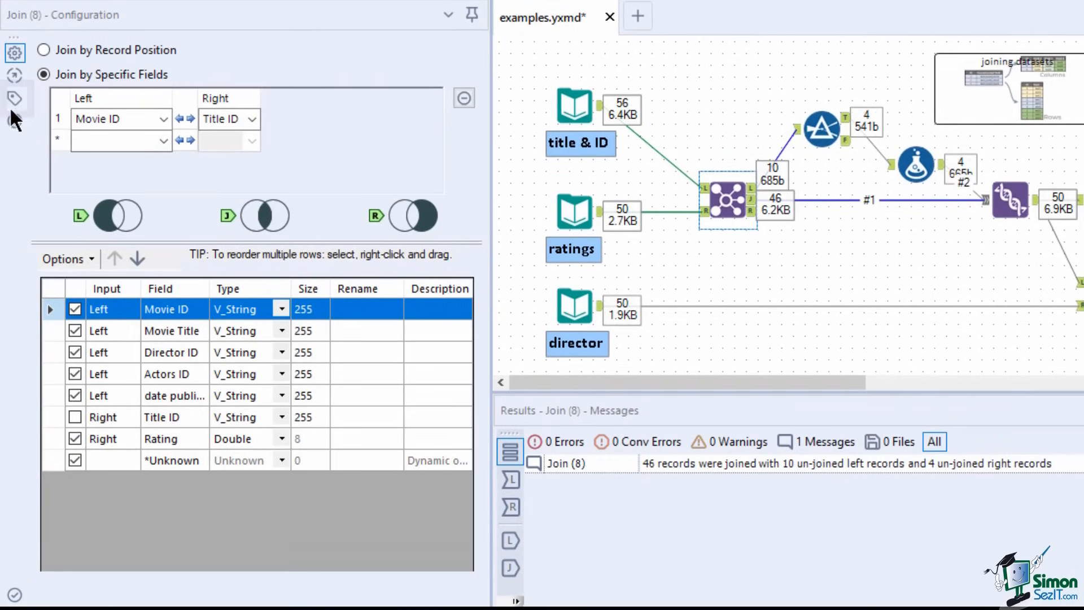
{"action": "left_click", "coordinate": [13, 98]}
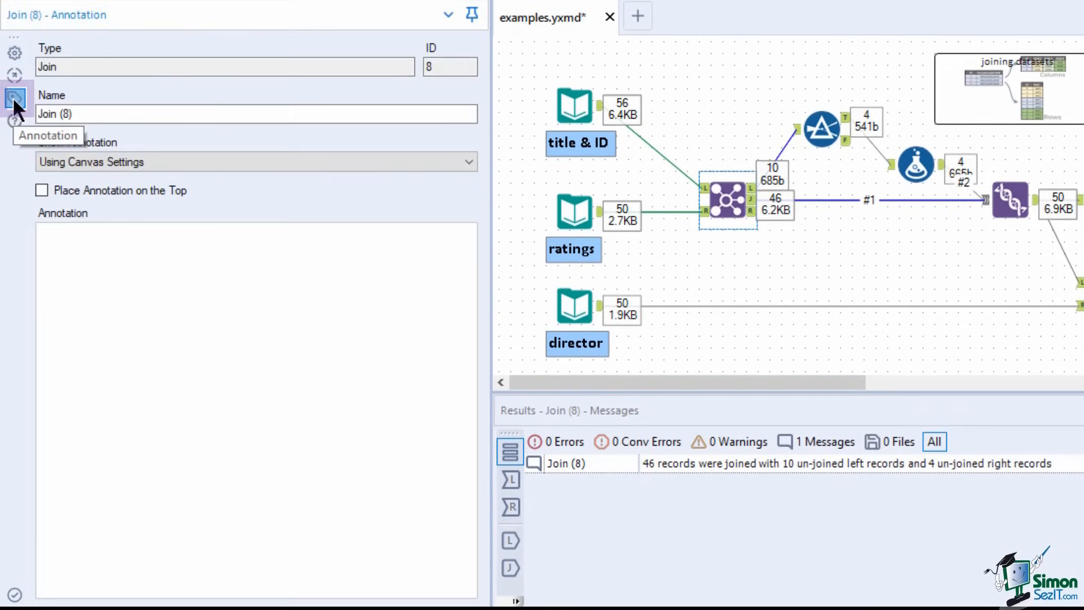
{"action": "left_click", "coordinate": [99, 243]}
{"action": "type", "text": "first joi"}
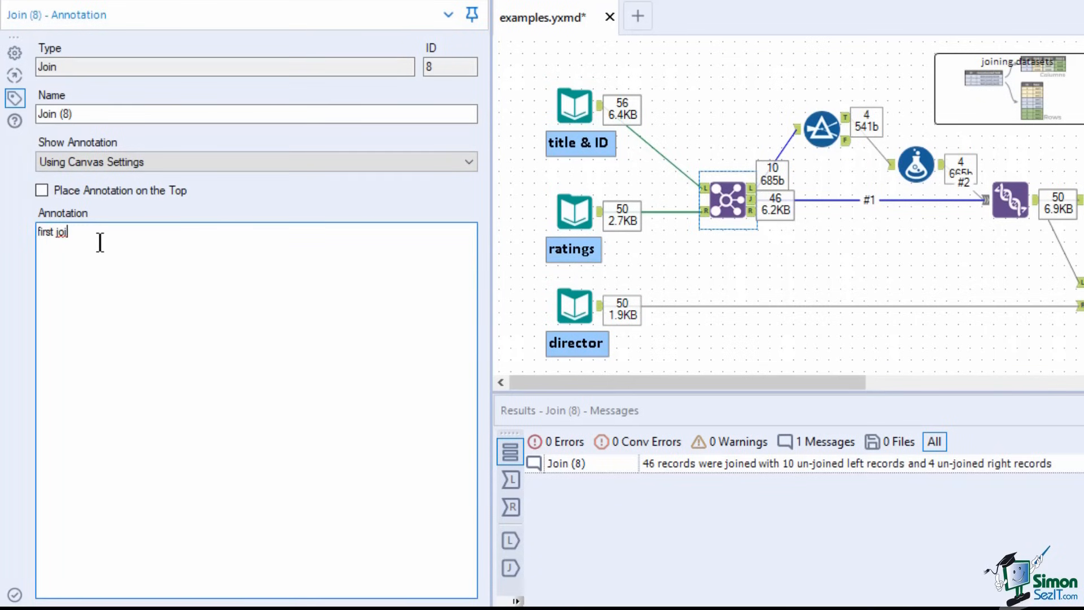
{"action": "type", "text": "n to title"}
- Try the Join tool's Show Annotation options Using Canvas Settings, Always and Never
{"action": "left_click", "coordinate": [191, 161]}
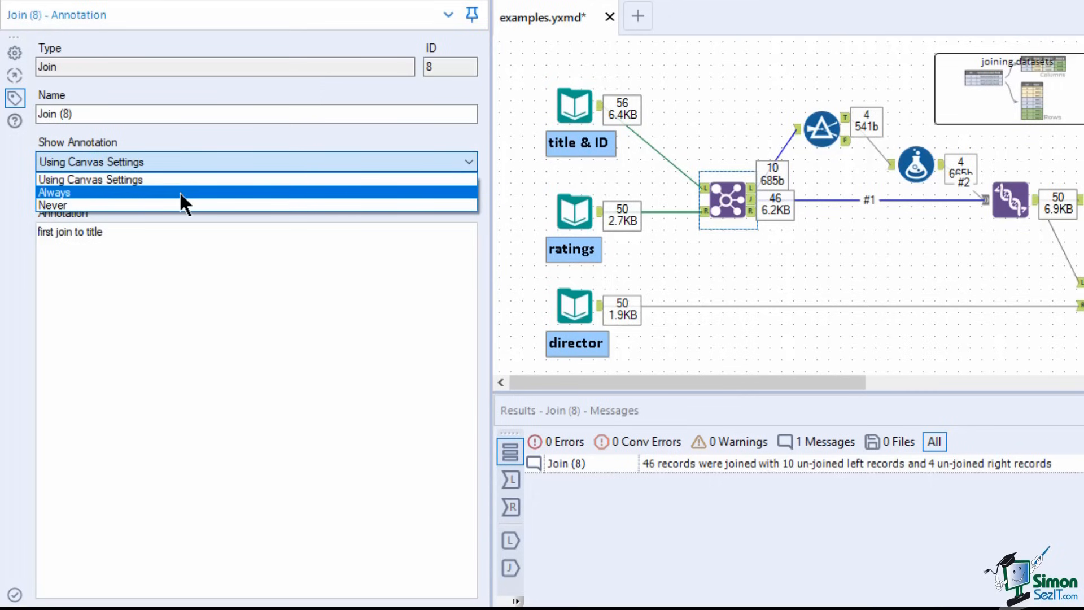
{"action": "left_click", "coordinate": [184, 179]}
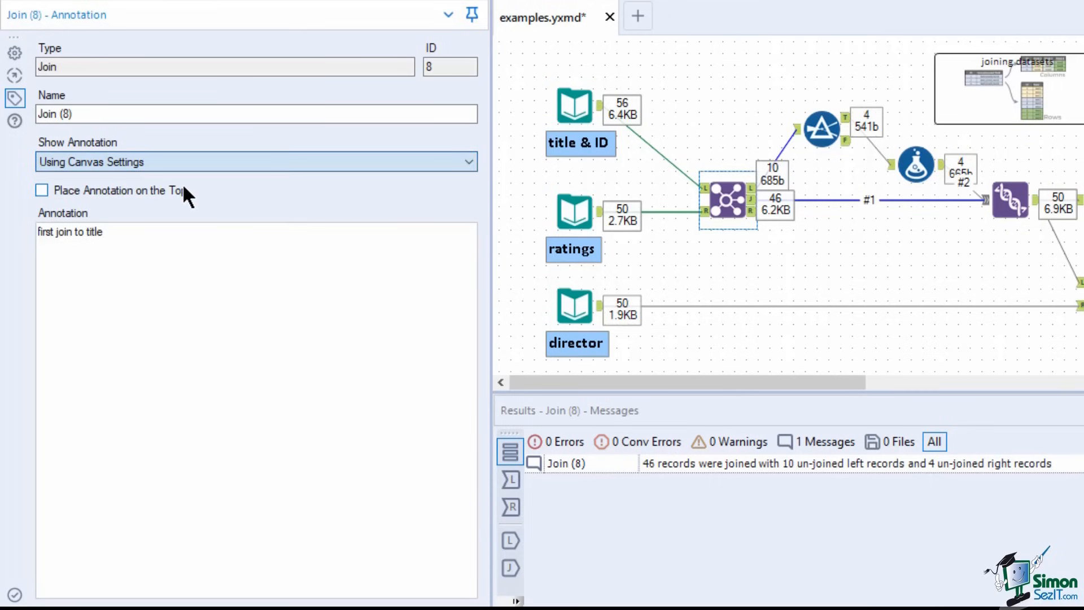
{"action": "key", "text": "ctrl+r"}
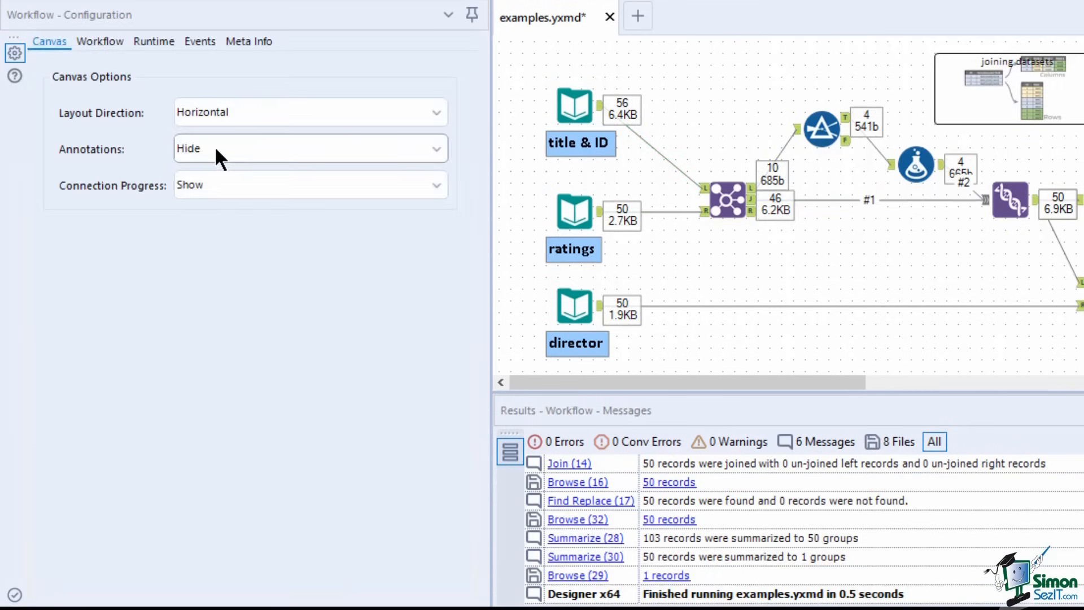
{"action": "left_click", "coordinate": [727, 199]}
{"action": "left_click", "coordinate": [15, 98]}
{"action": "left_click", "coordinate": [79, 162]}
{"action": "left_click", "coordinate": [76, 191]}
{"action": "left_click", "coordinate": [89, 164]}
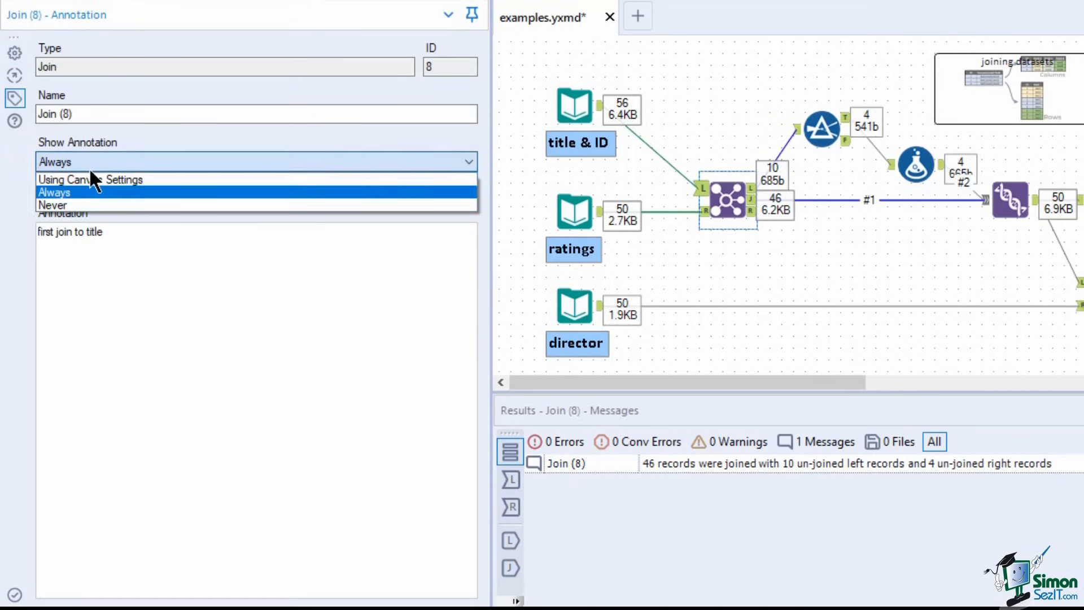
{"action": "left_click", "coordinate": [83, 206]}
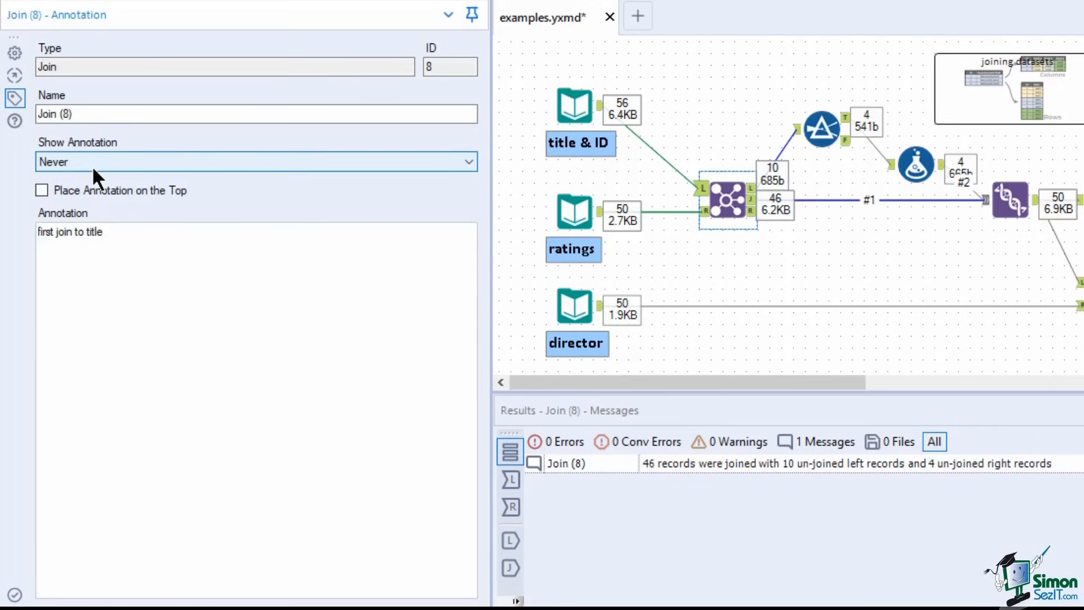
- Set the Join tool's annotation to show Always and place it on the top of the tool
{"action": "left_click", "coordinate": [86, 189]}
{"action": "left_click", "coordinate": [95, 165]}
{"action": "left_click", "coordinate": [82, 191]}
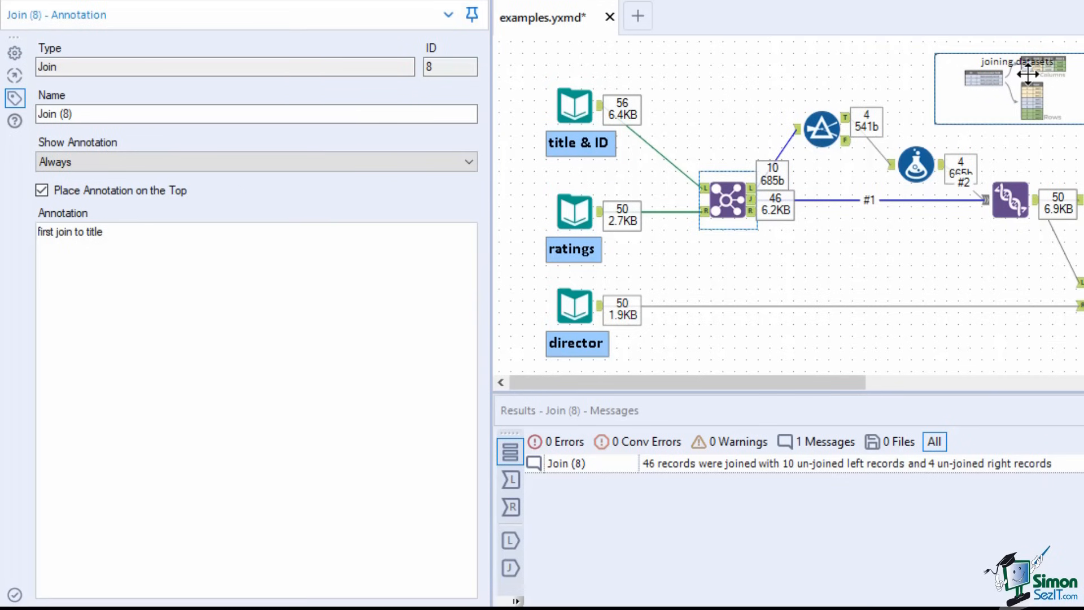
{"action": "left_click", "coordinate": [1054, 160]}
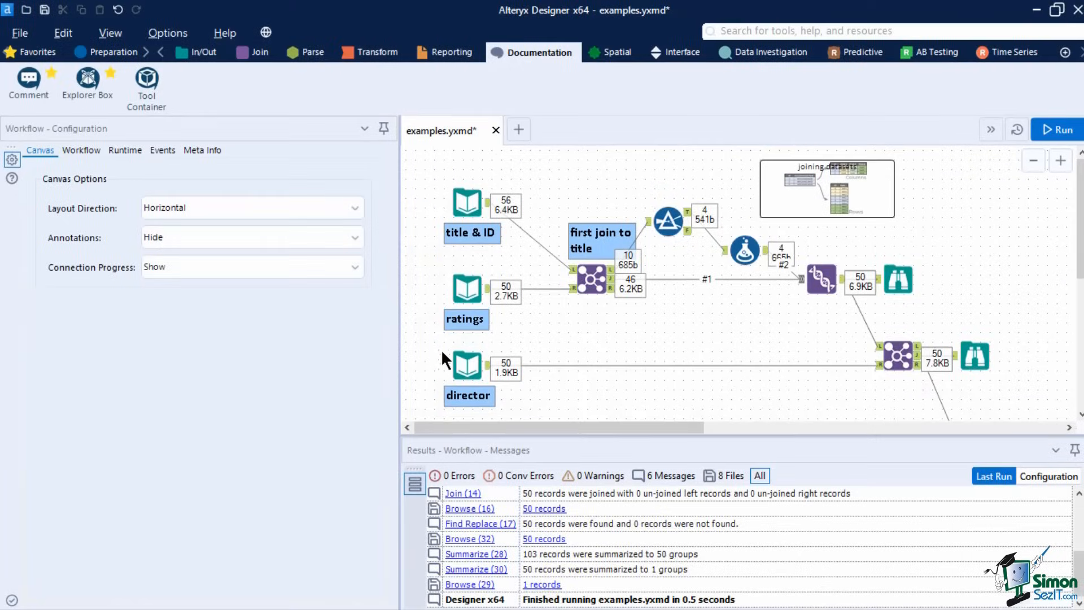
- Add the comments "//Marking Null Ratings on dataset" and "/* Always comes after the first join */" below the Formula tool's Rating expression
{"action": "left_click", "coordinate": [745, 251]}
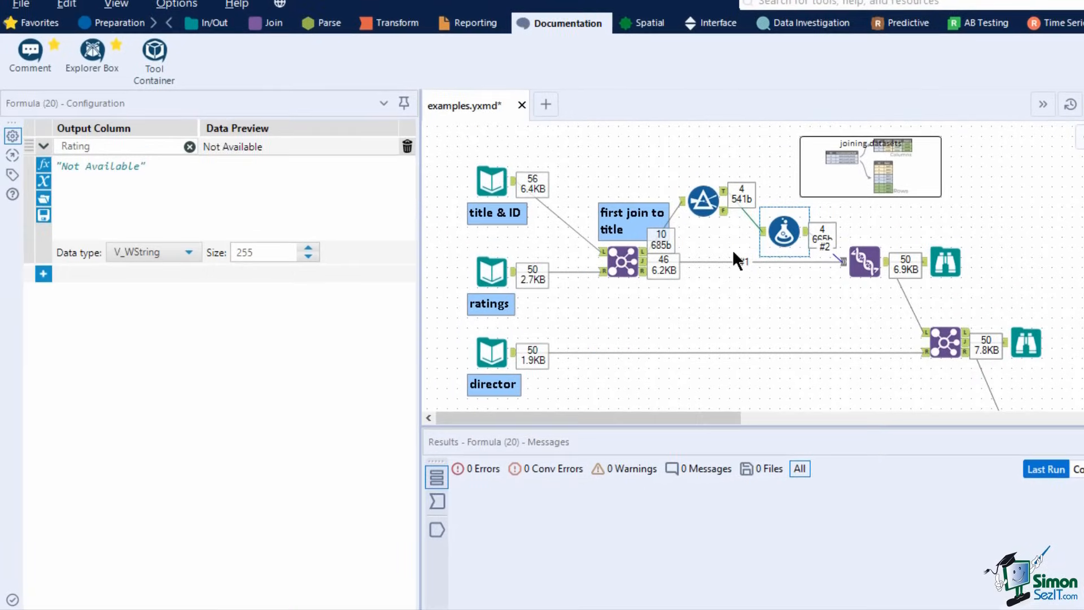
{"action": "left_click", "coordinate": [170, 173]}
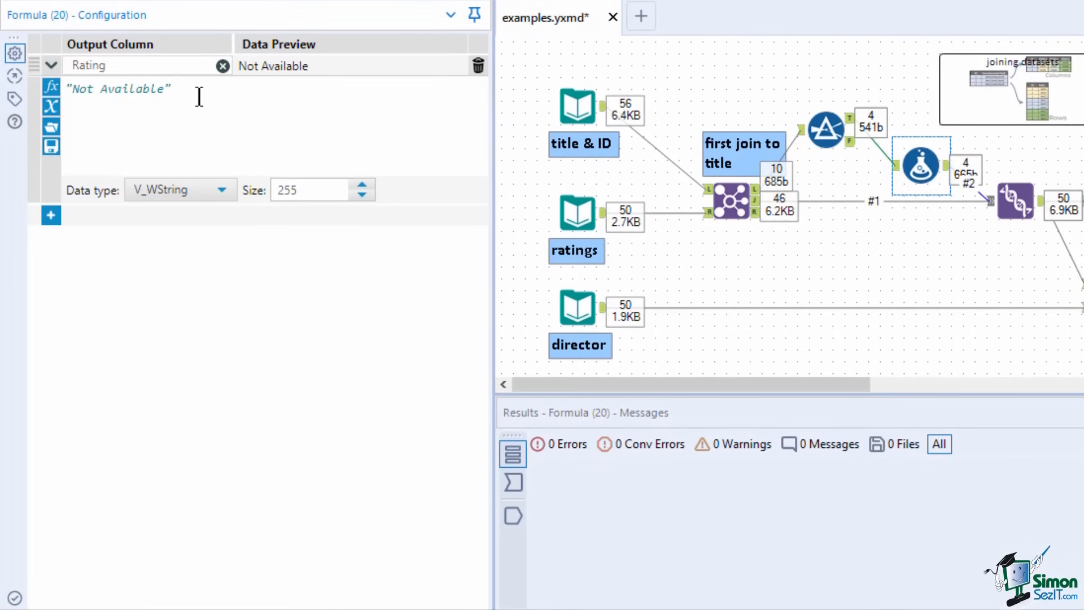
{"action": "key", "text": "Return"}
{"action": "key", "text": "Return"}
{"action": "type", "text": "//Marking Nu"}
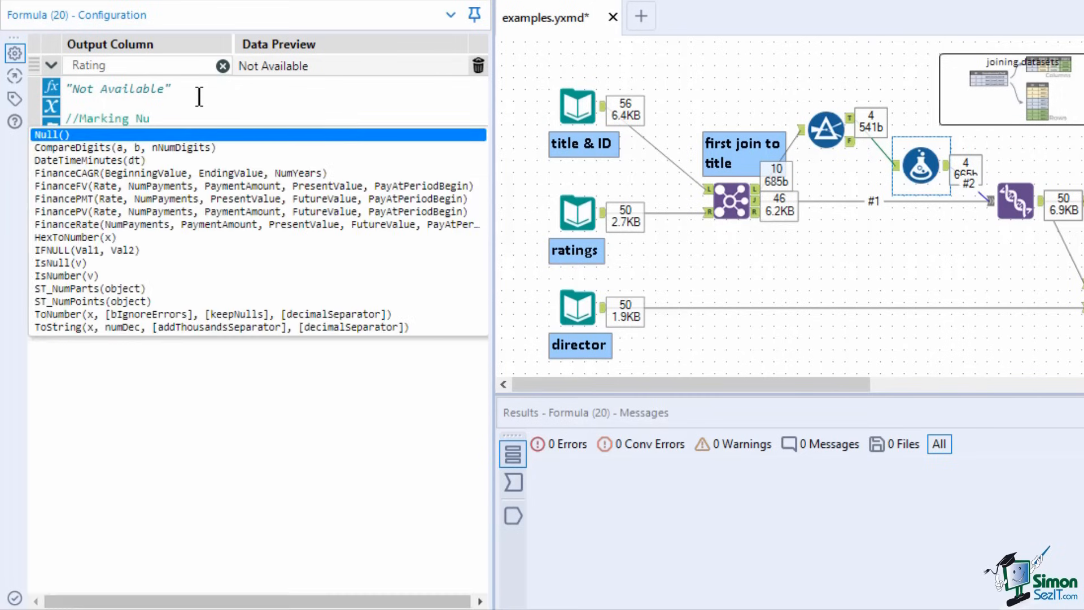
{"action": "type", "text": "ll Ratings"}
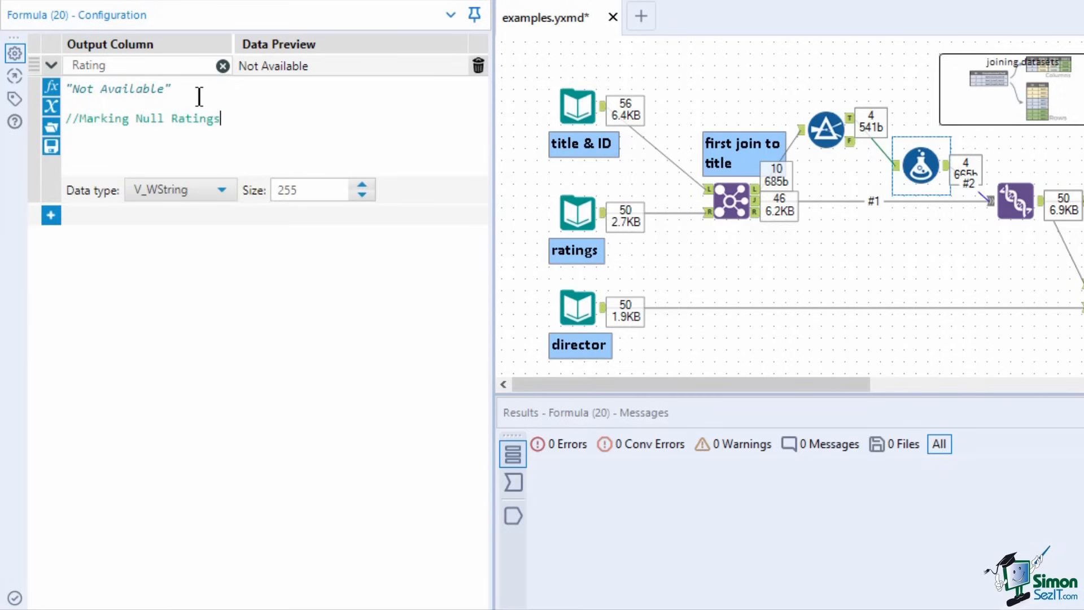
{"action": "type", "text": " on dataset"}
{"action": "key", "text": "Return"}
{"action": "type", "text": "/* Always comes after the first join */"}
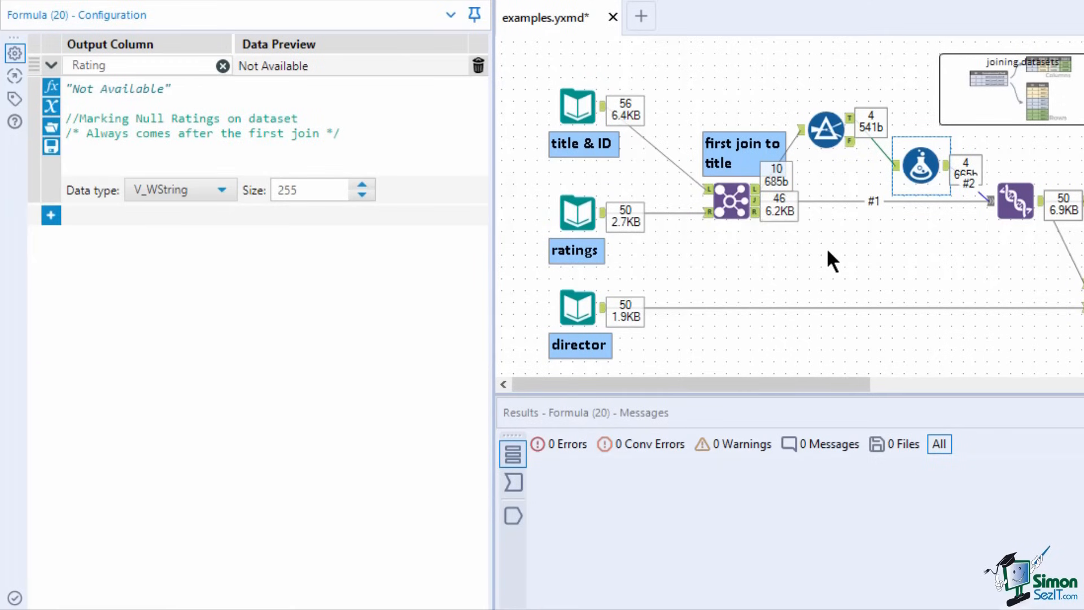
- Add the comment "//finding nulls" in the custom filter expression of the Filter tool on the first join's branch
{"action": "left_click", "coordinate": [825, 130]}
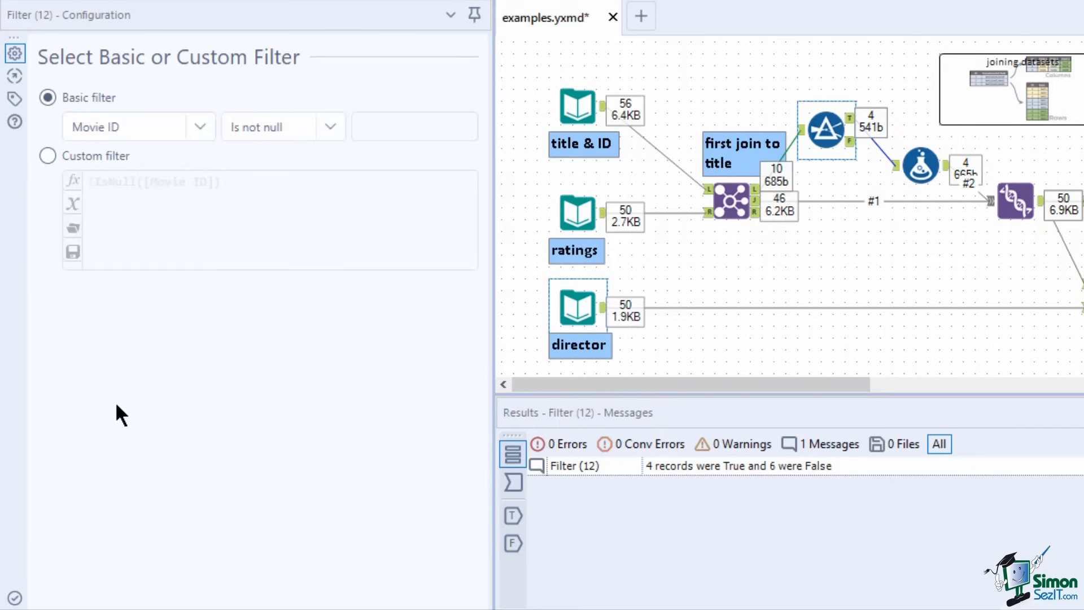
{"action": "left_click", "coordinate": [100, 197]}
{"action": "type", "text": "//finding nulls"}
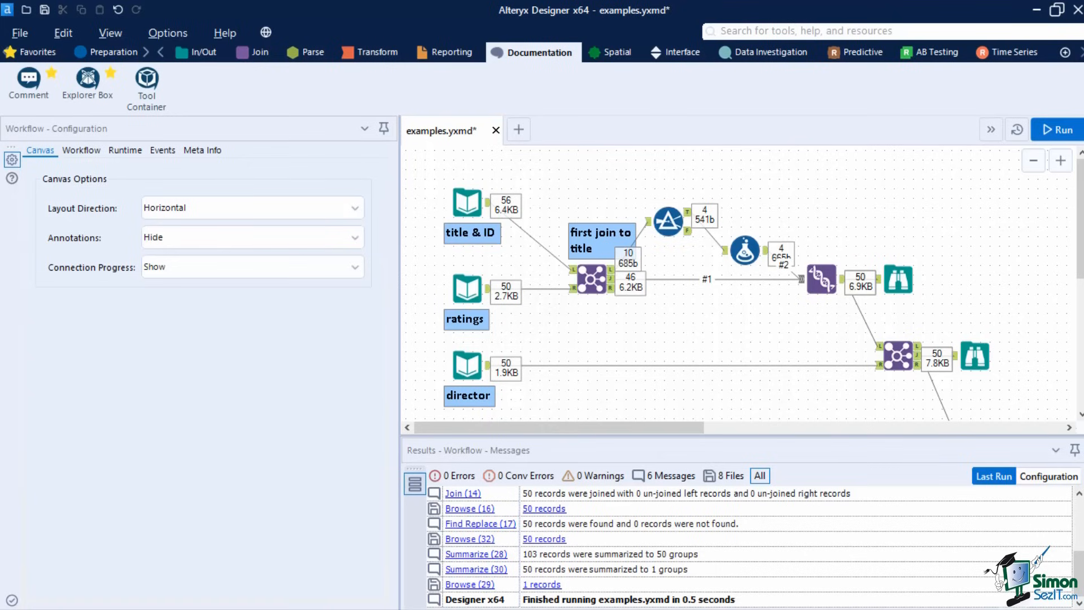
- Add a Tool Container to the canvas and move the tools from the title & ID, ratings, director and actors inputs through Find Replace into it
{"action": "mouse_move", "coordinate": [143, 74]}
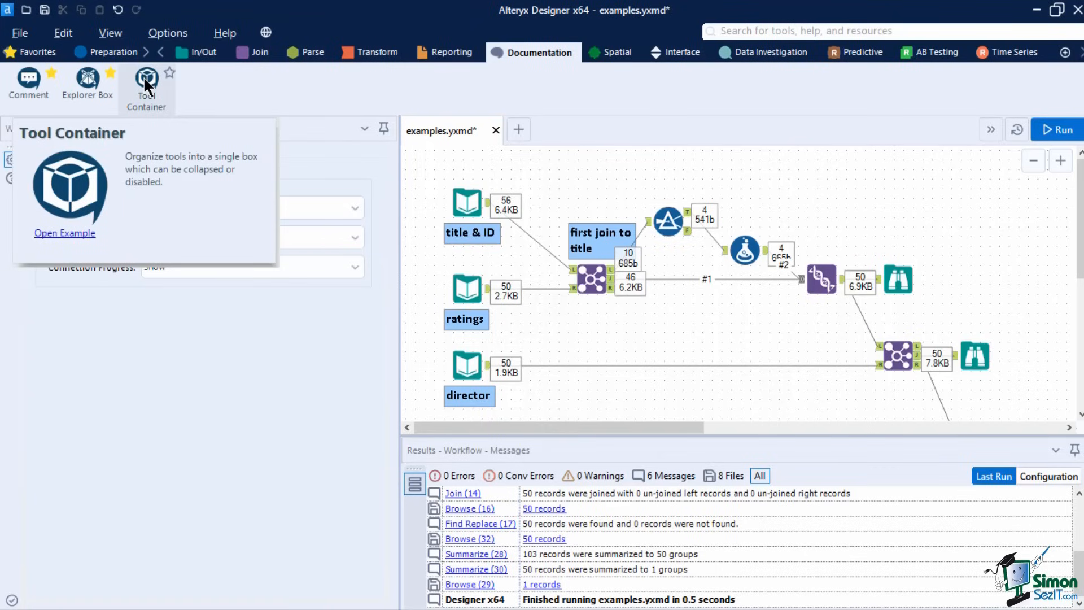
{"action": "left_click_drag", "start_coordinate": [143, 77], "coordinate": [604, 189]}
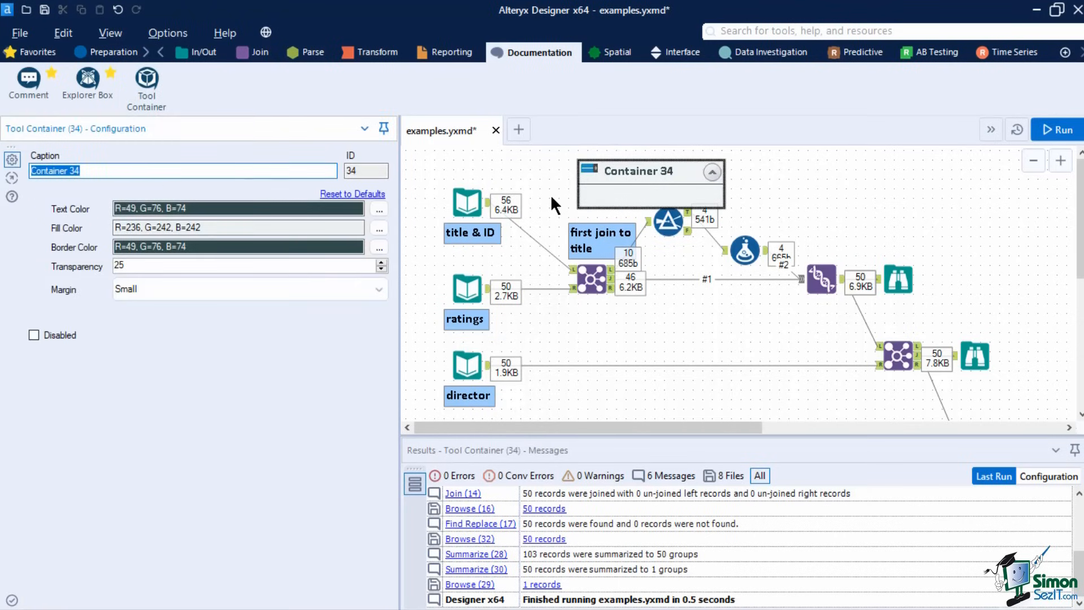
{"action": "scroll", "coordinate": [550, 195], "scroll_direction": "down", "scroll_amount": 2}
{"action": "left_click_drag", "start_coordinate": [818, 399], "coordinate": [557, 213]}
{"action": "left_click_drag", "start_coordinate": [574, 161], "coordinate": [476, 165]}
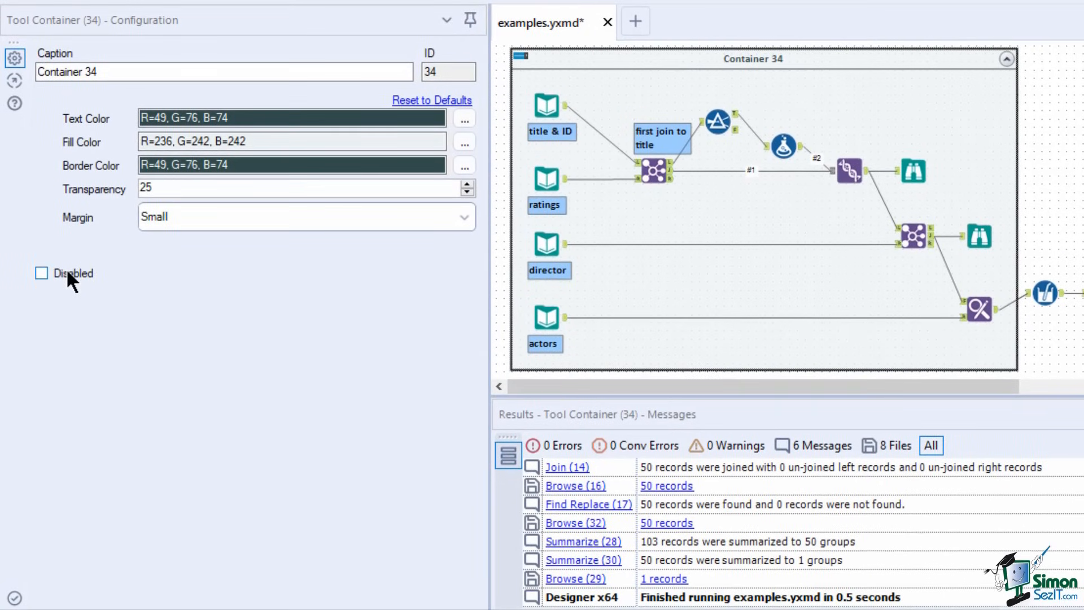
- Disable the tool container around the joined inputs and enable it again
{"action": "left_click", "coordinate": [520, 58]}
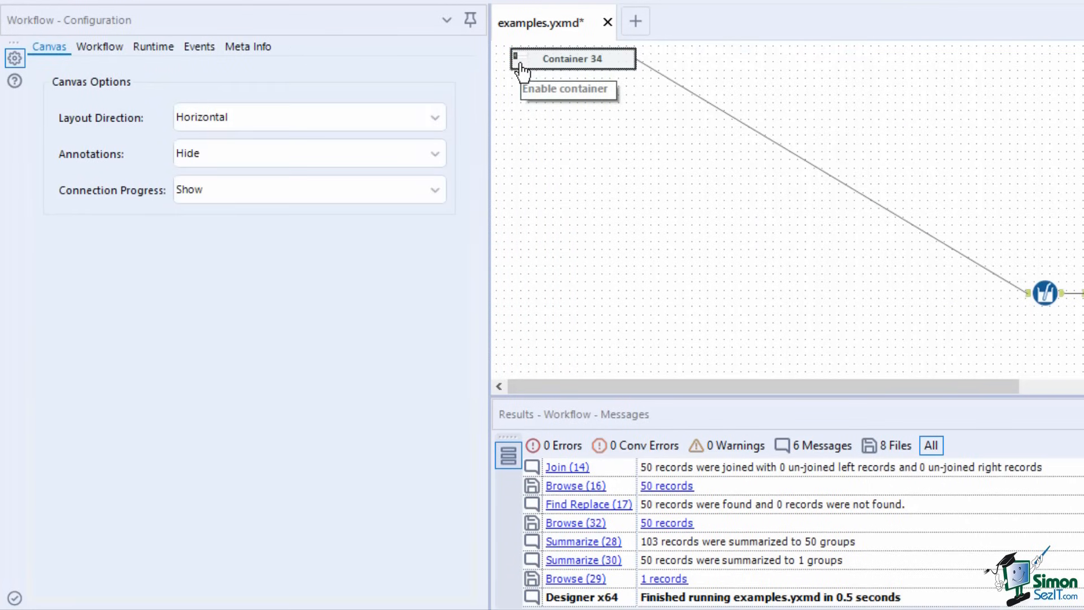
{"action": "left_click", "coordinate": [522, 71]}
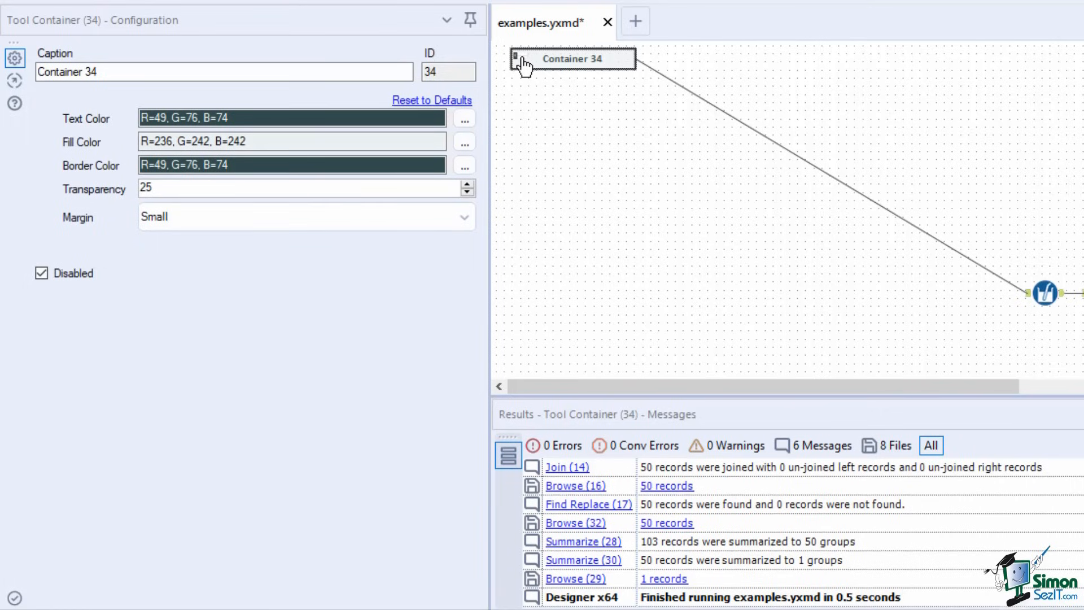
{"action": "left_click", "coordinate": [521, 59]}
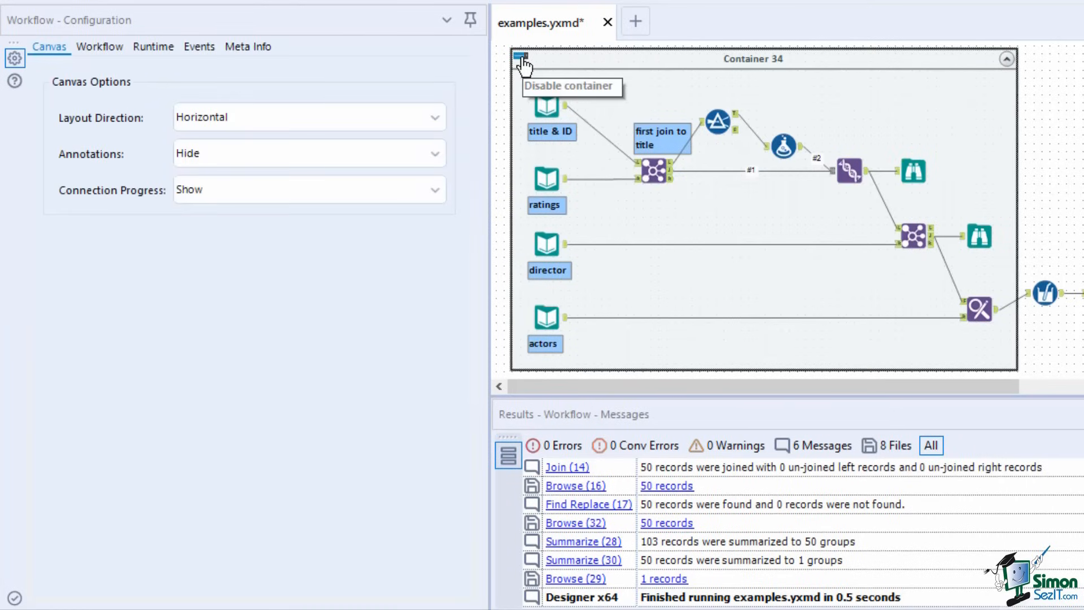
- Rename the tool container's caption as "Blending Data"
{"action": "left_click", "coordinate": [583, 58]}
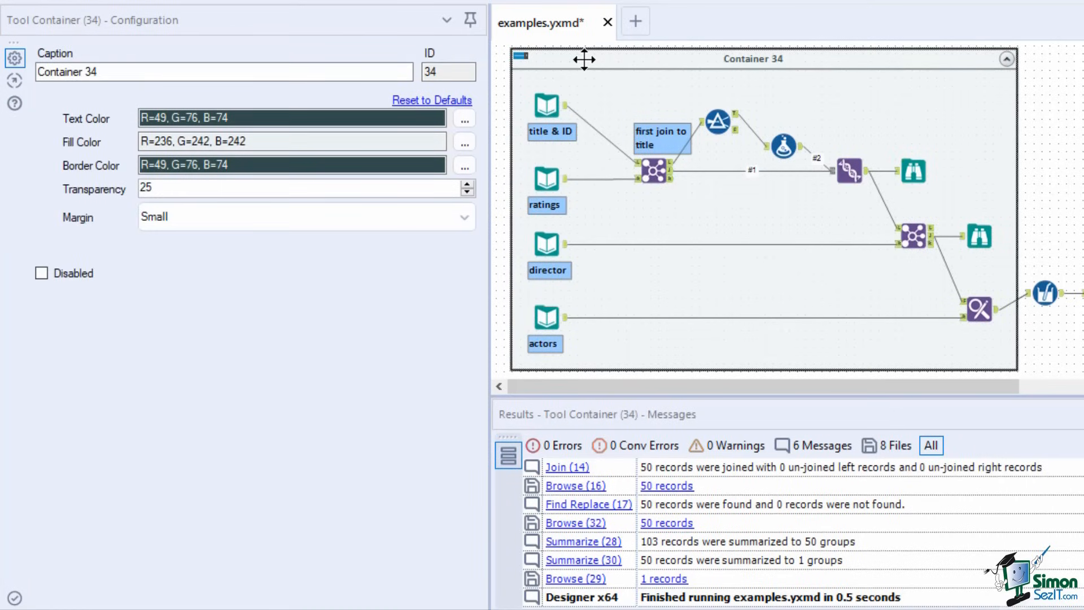
{"action": "double_click", "coordinate": [784, 59]}
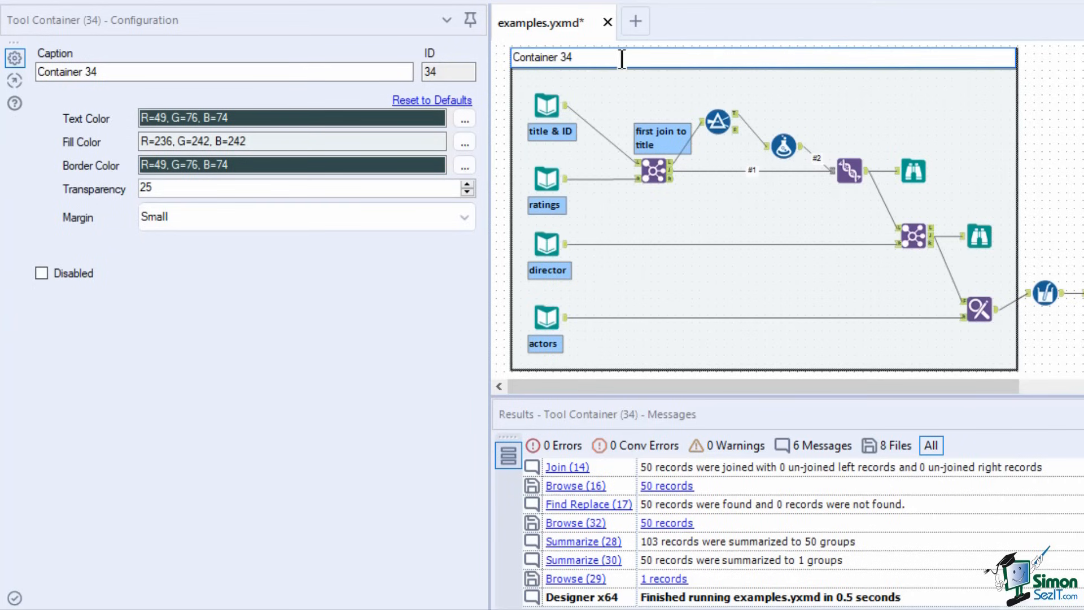
{"action": "left_click_drag", "start_coordinate": [582, 59], "coordinate": [511, 59]}
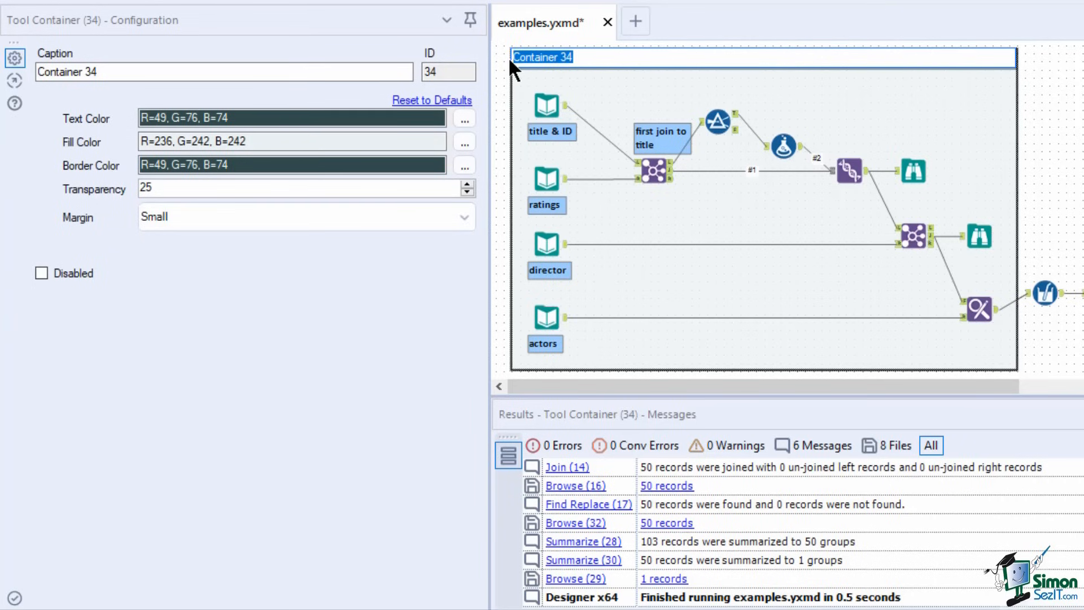
{"action": "key", "text": "BackSpace"}
{"action": "type", "text": "Blending Data"}
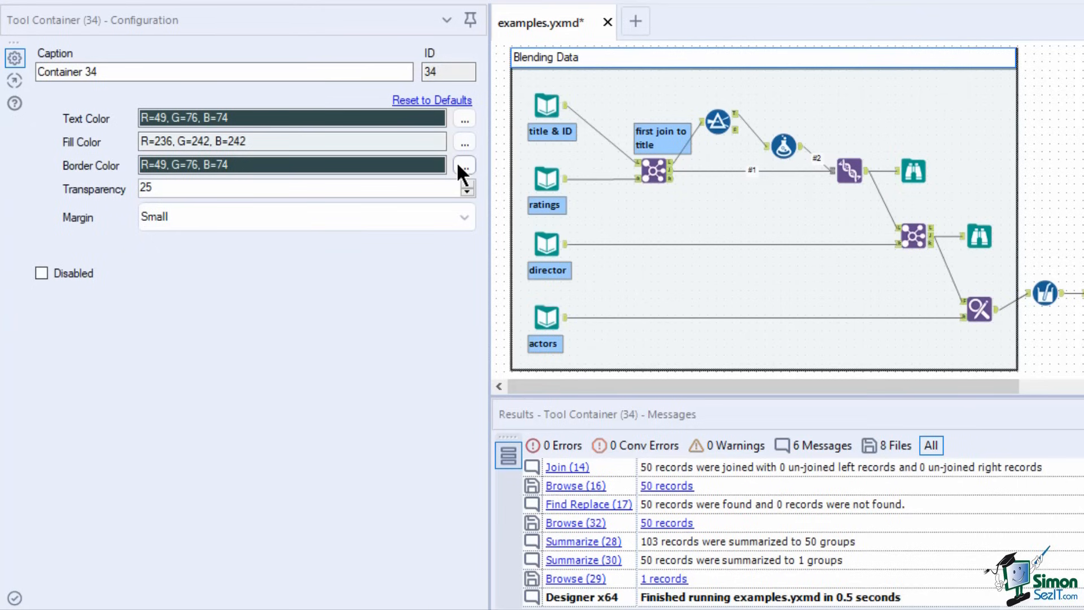
{"action": "left_click", "coordinate": [1067, 208]}
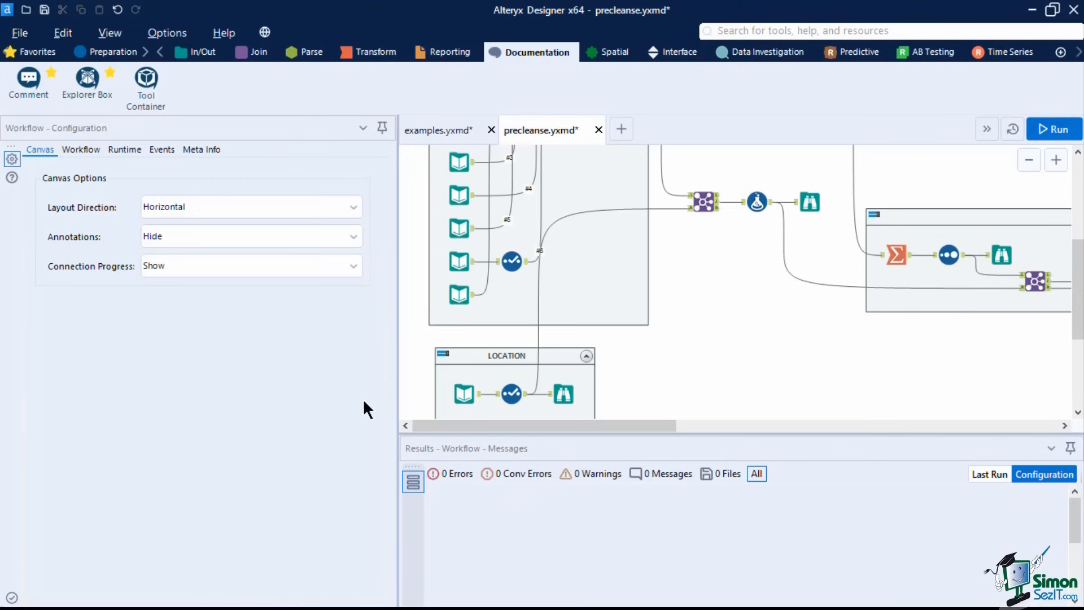
- In precleanse.yxmd, make the connection from the LOCATION container's Select tool to the Join tool wireless
{"action": "left_click", "coordinate": [537, 337]}
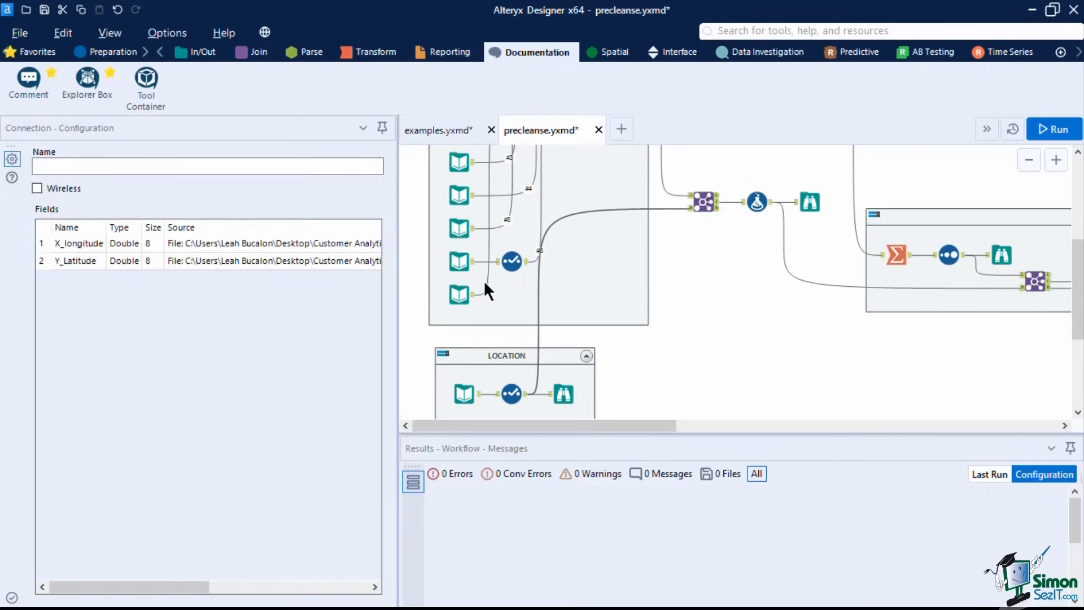
{"action": "left_click", "coordinate": [65, 188]}
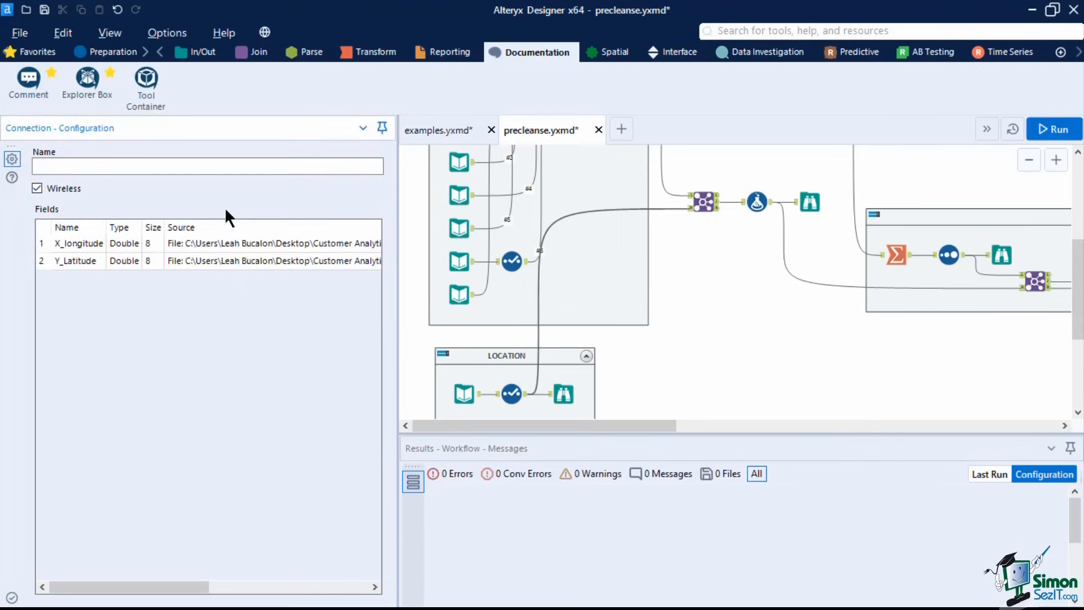
{"action": "left_click", "coordinate": [749, 340]}
{"action": "scroll", "coordinate": [692, 218], "scroll_direction": "up", "scroll_amount": 3}
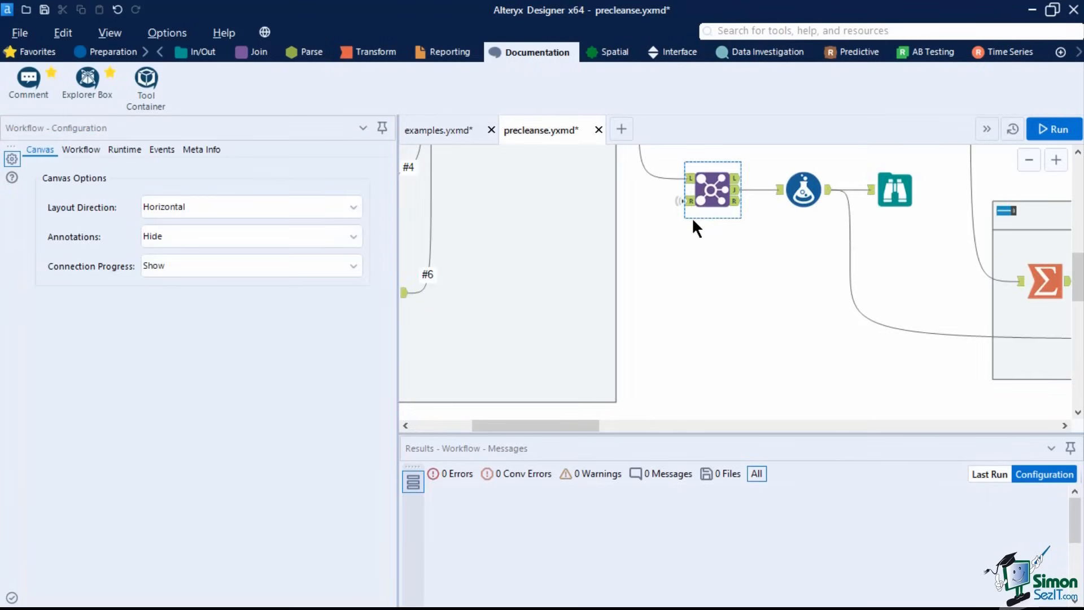
{"action": "scroll", "coordinate": [687, 254], "scroll_direction": "up", "scroll_amount": 1}
{"action": "left_click", "coordinate": [685, 262]}
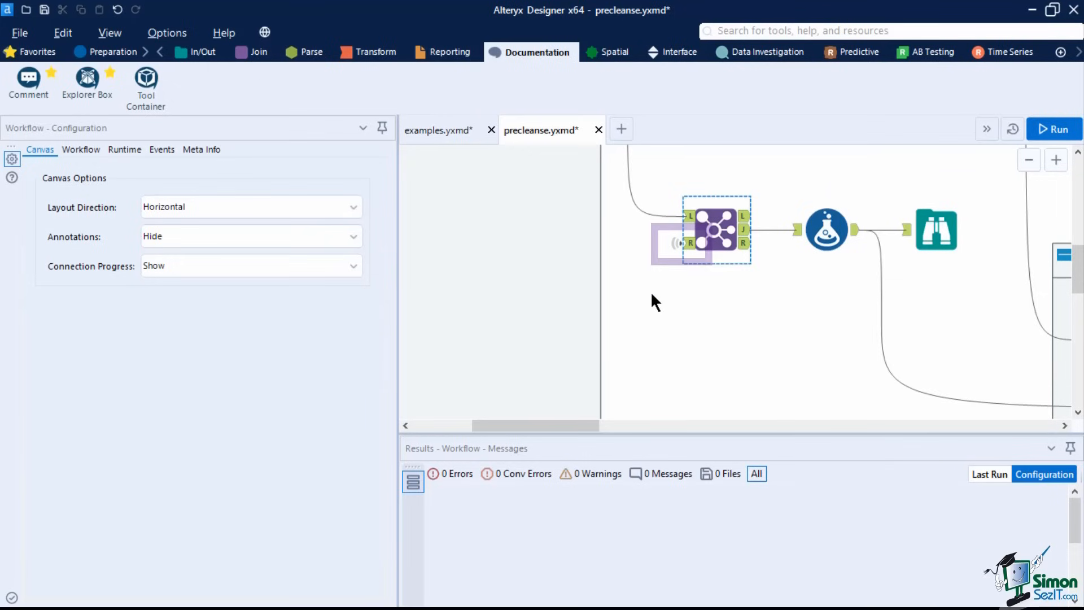
{"action": "scroll", "coordinate": [652, 295], "scroll_direction": "down", "scroll_amount": 4}
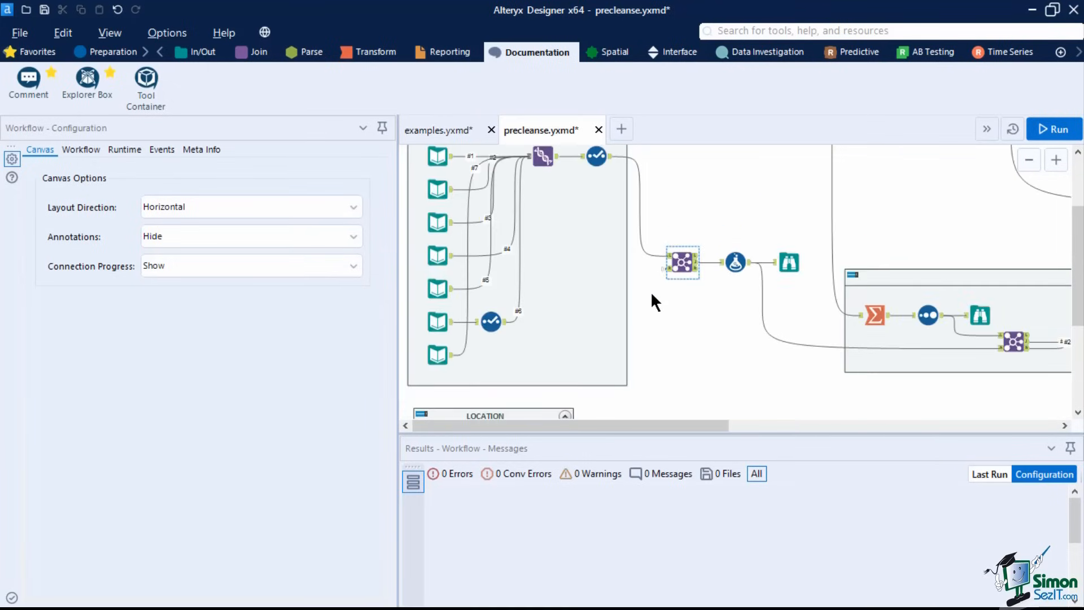
{"action": "scroll", "coordinate": [652, 294], "scroll_direction": "up", "scroll_amount": 1}
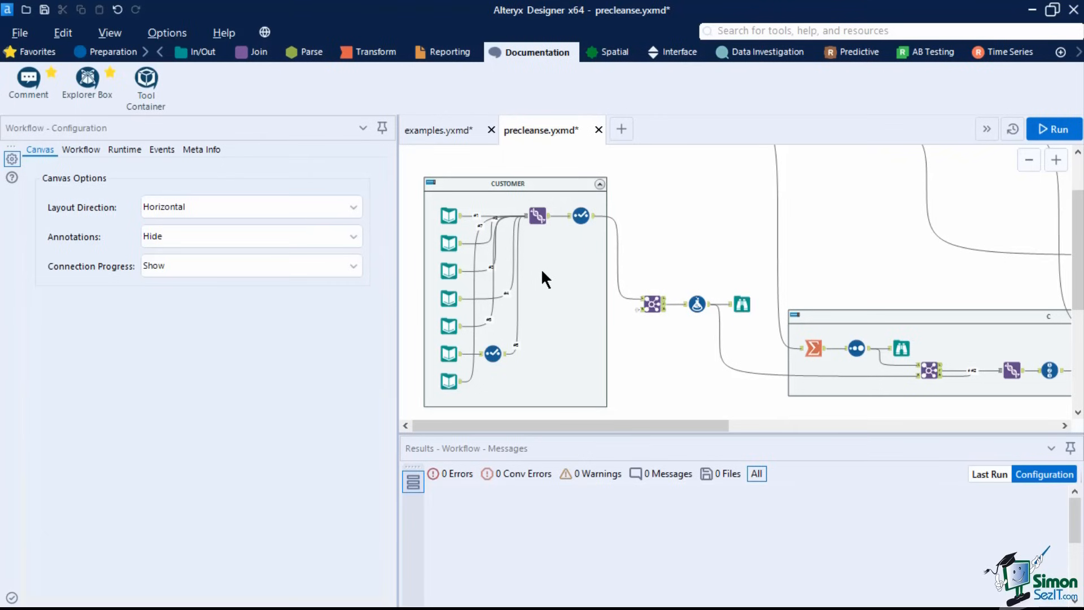
- Insert a Select tool after the first Input Data tool in the CUSTOMER container and undo the insertion
{"action": "right_click", "coordinate": [458, 213]}
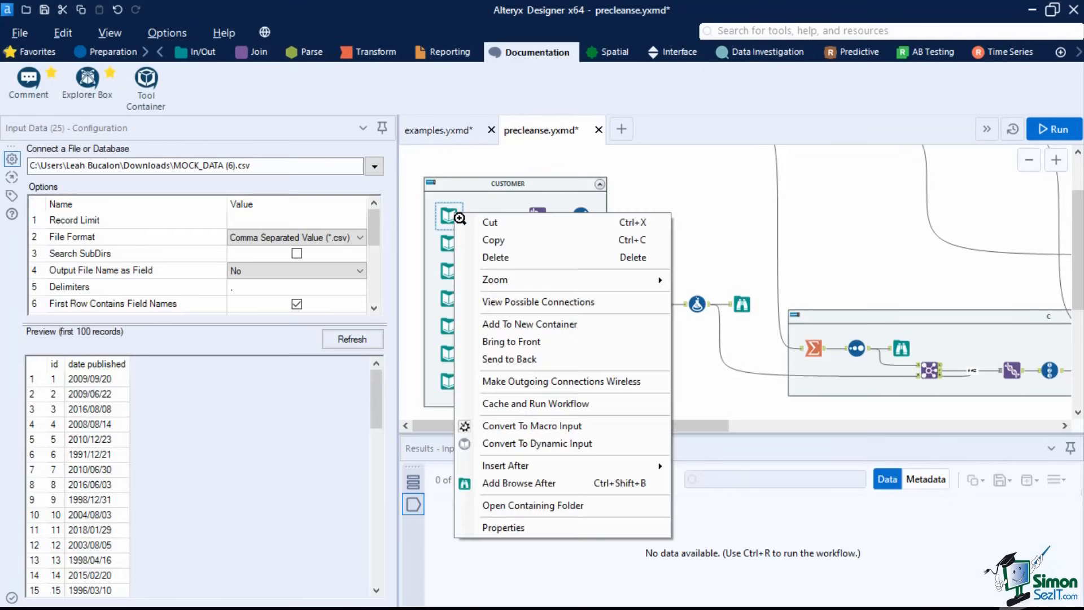
{"action": "mouse_move", "coordinate": [559, 468]}
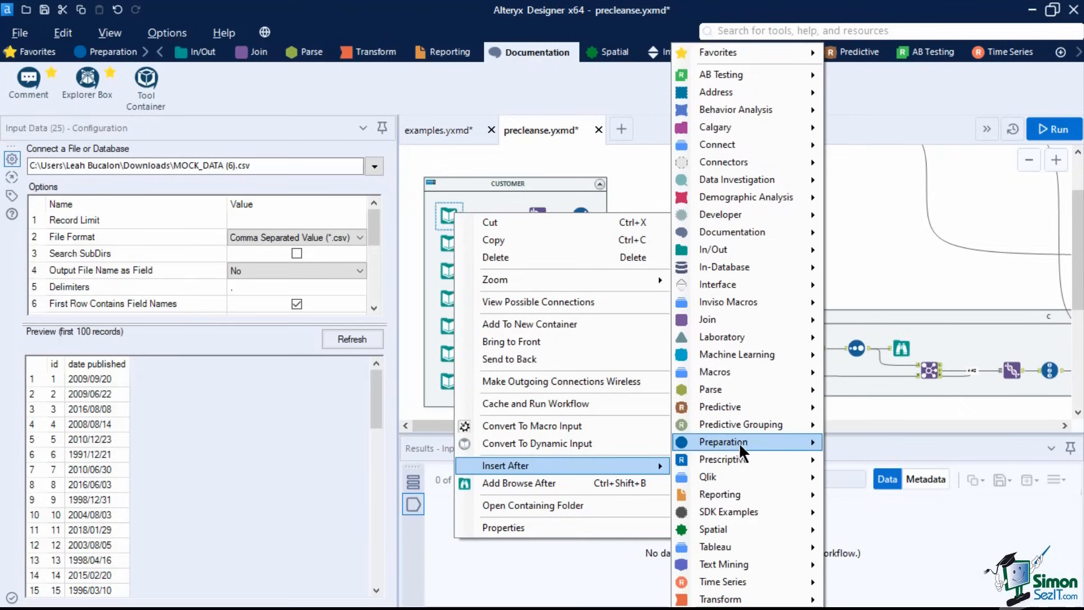
{"action": "mouse_move", "coordinate": [746, 449]}
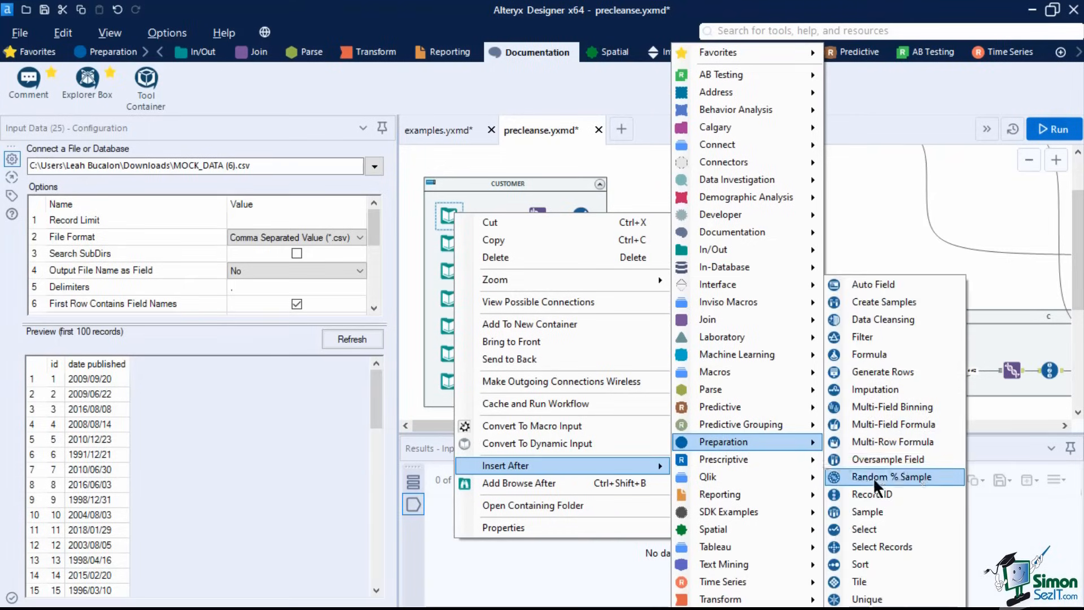
{"action": "left_click", "coordinate": [858, 524]}
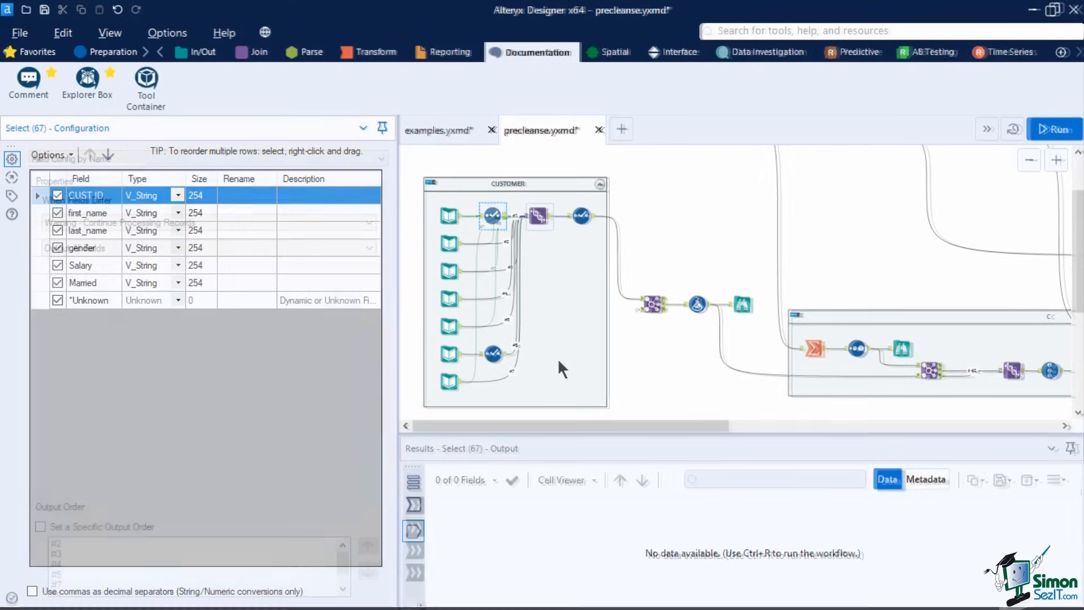
{"action": "key", "text": "ctrl+z"}
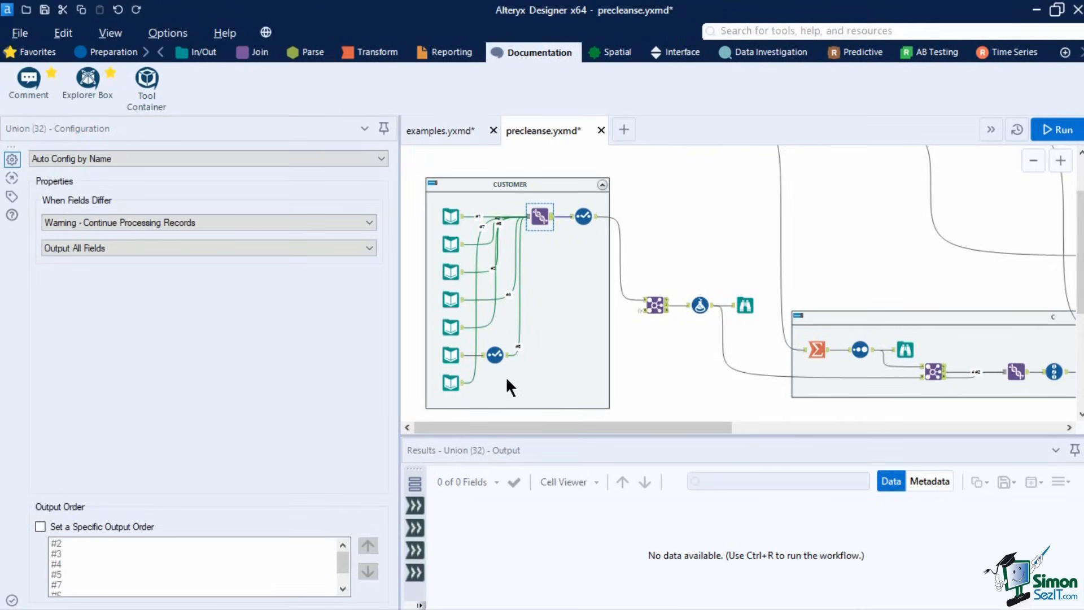
- Delete the Select tool before the Union in the CUSTOMER container and connect around it
{"action": "left_click", "coordinate": [495, 356]}
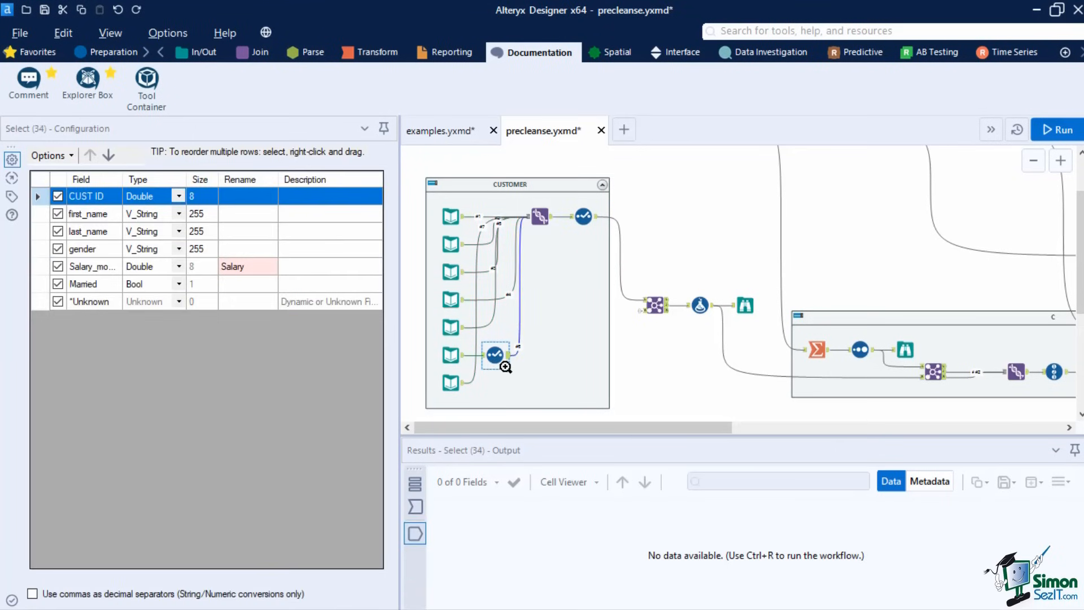
{"action": "right_click", "coordinate": [500, 361]}
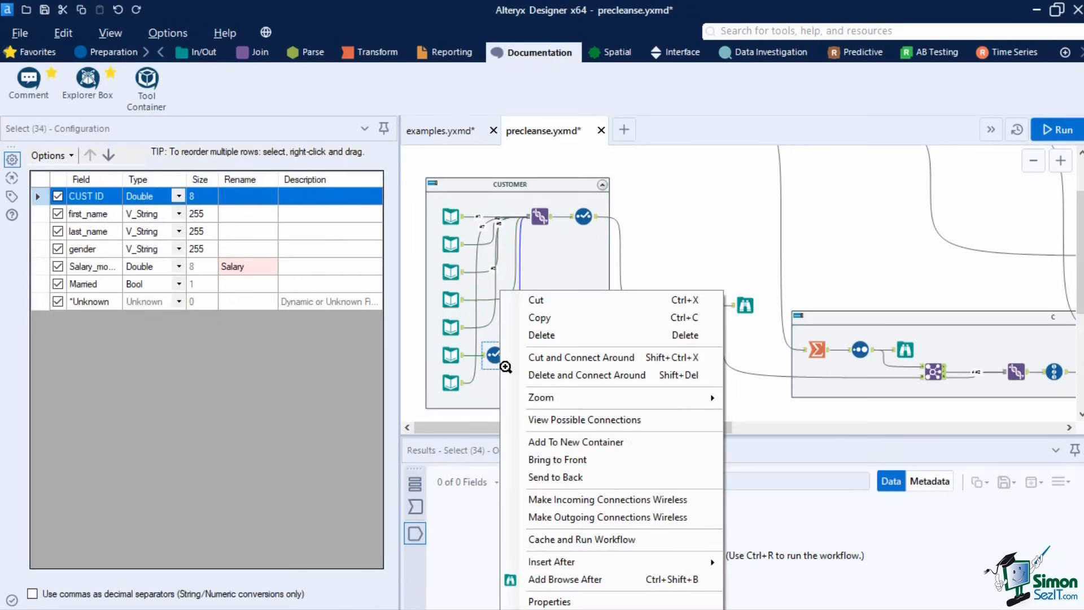
{"action": "left_click", "coordinate": [642, 376]}
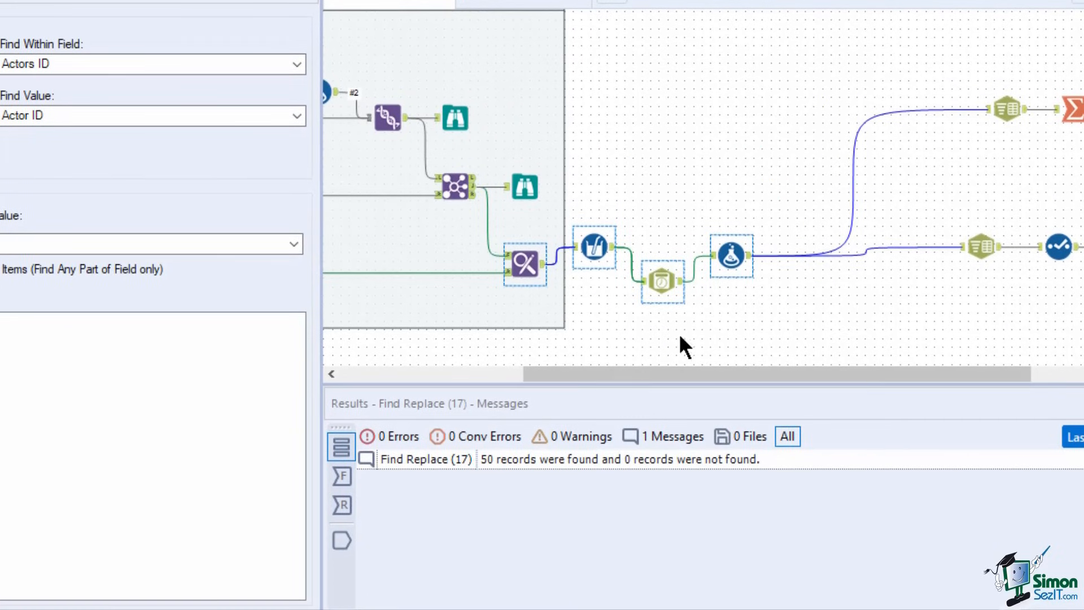
- Align the four tools from Find Replace through Formula horizontally in the movie workflow
{"action": "left_click", "coordinate": [781, 314]}
{"action": "left_click_drag", "start_coordinate": [781, 311], "coordinate": [517, 239]}
{"action": "right_click", "coordinate": [525, 259]}
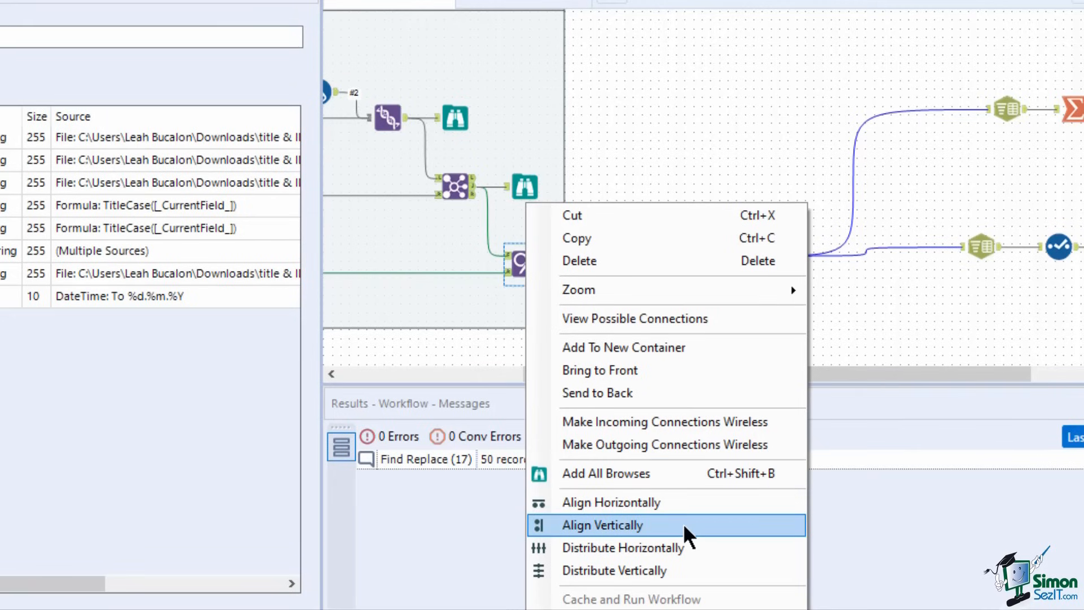
{"action": "left_click", "coordinate": [692, 502]}
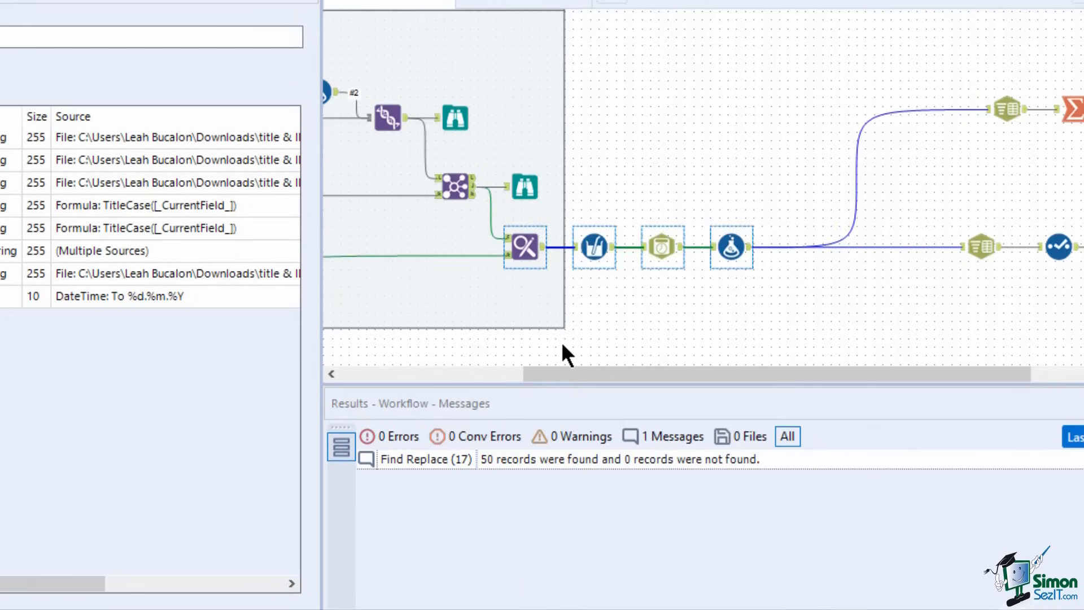
{"action": "key", "text": "ctrl+shift+minus"}
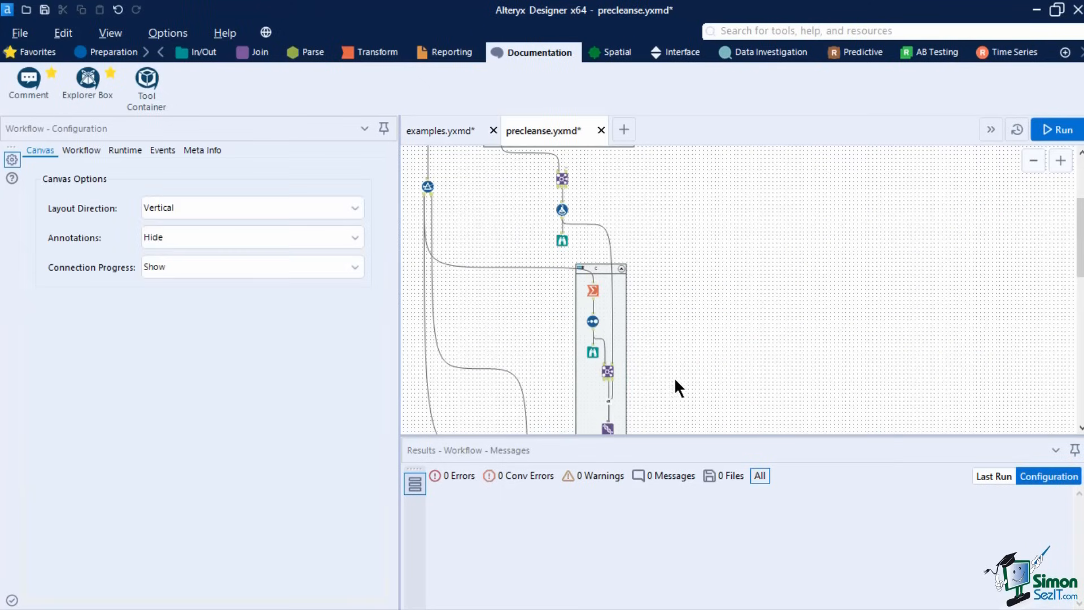
- Bring the three aligned tools after Find Replace into the Blending Data container of examples.yxmd and clear the selection
{"action": "key", "text": "ctrl+shift+plus"}
{"action": "left_click_drag", "start_coordinate": [683, 407], "coordinate": [559, 173]}
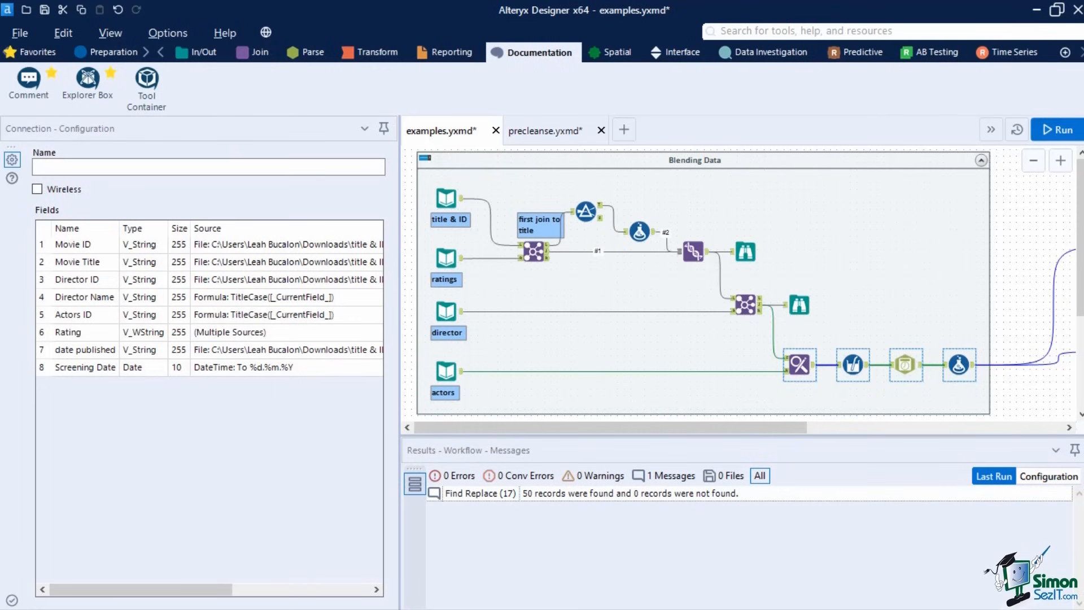
{"action": "left_click", "coordinate": [405, 403]}
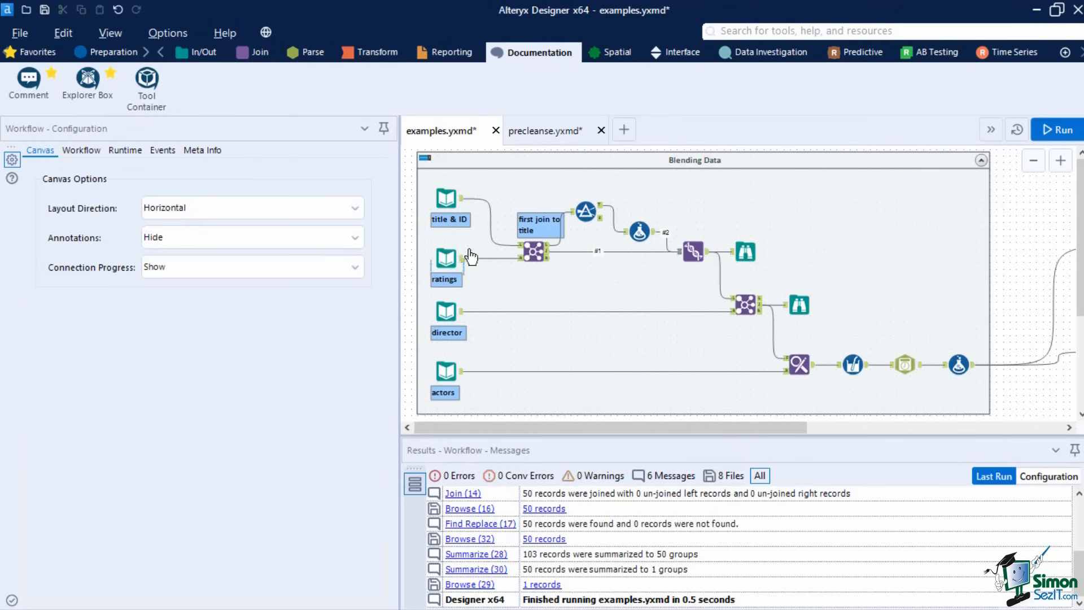
- Cycle through the open workflows precleanse.yxmd and examples.yxmd, ending on examples.yxmd
{"action": "key", "text": "ctrl+Tab"}
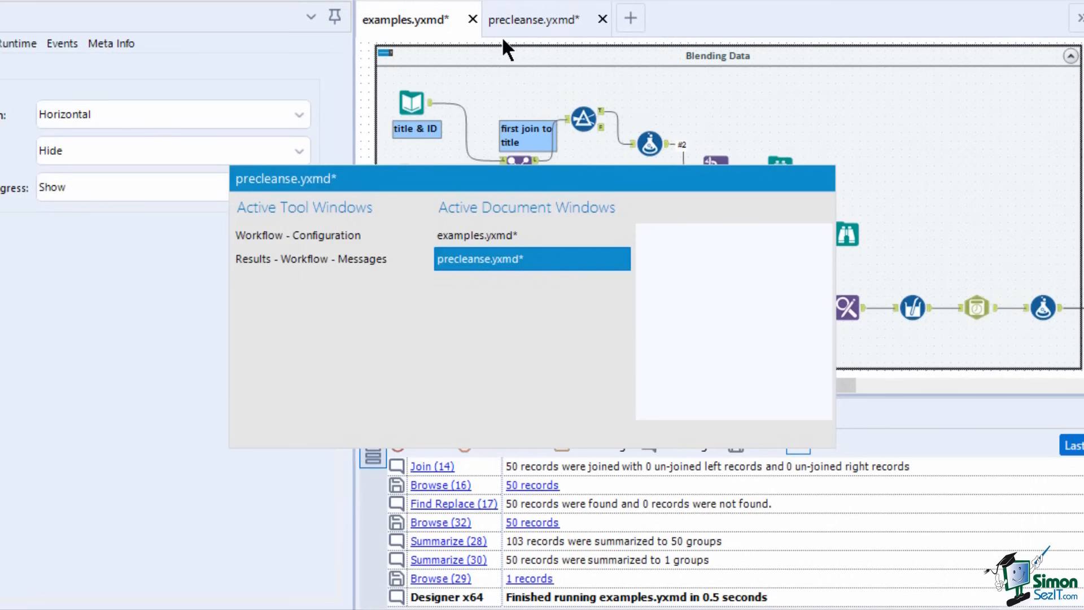
{"action": "key", "text": "ctrl+Tab"}
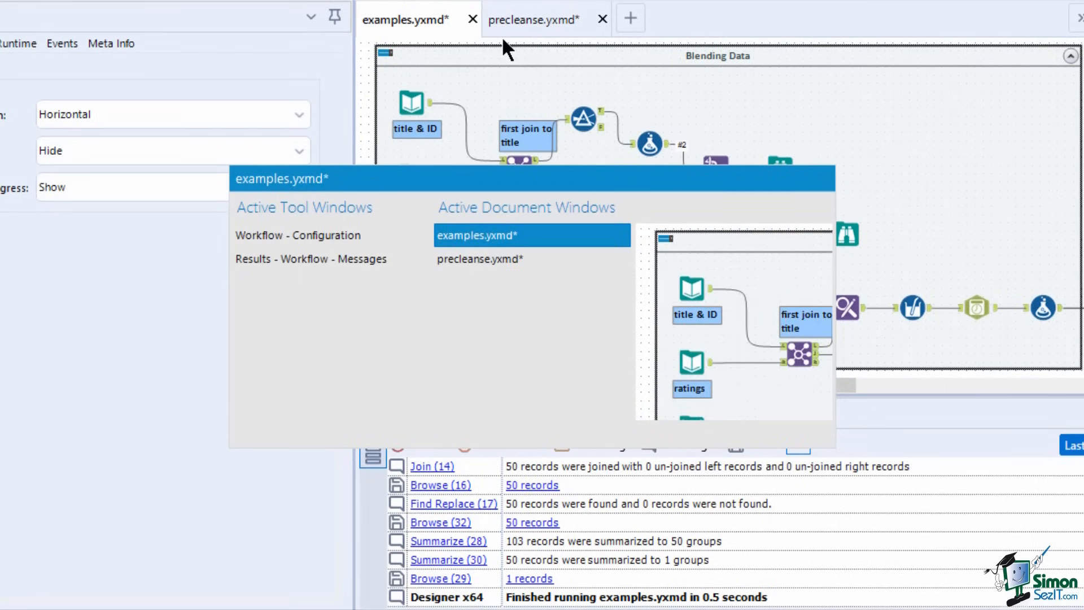
{"action": "key", "text": "ctrl+Tab"}
{"action": "key", "text": "ctrl+Tab"}
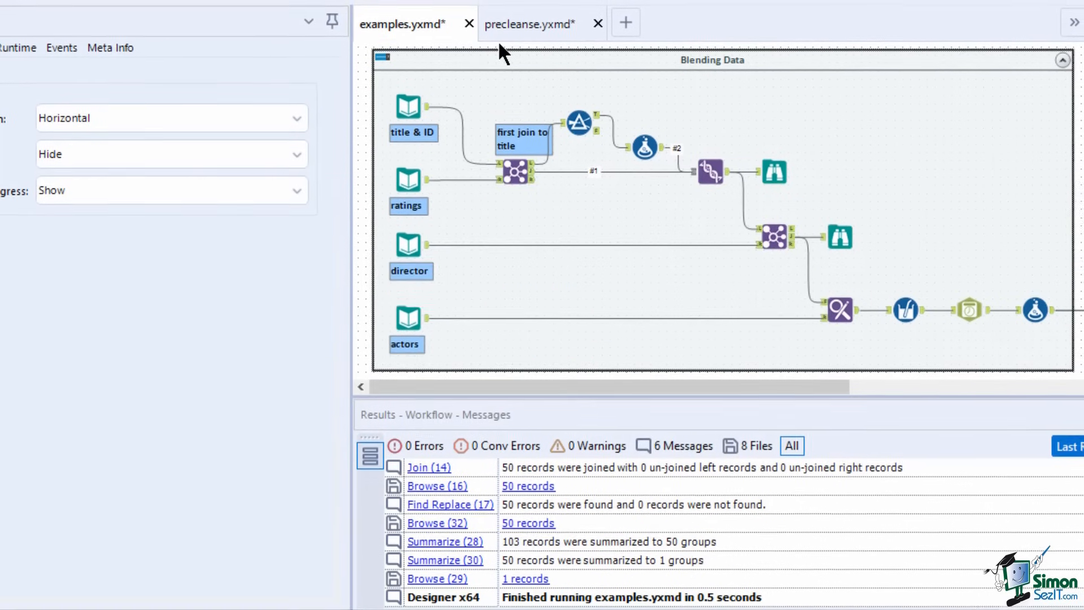
{"action": "key", "text": "ctrl+shift+s"}
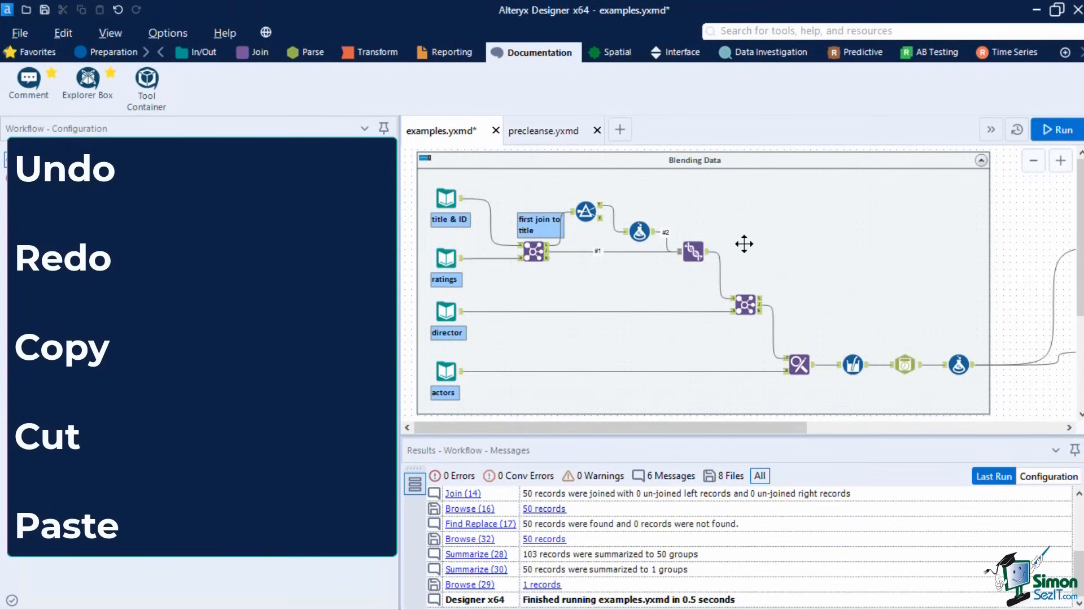
- Duplicate the Multi-Field Formula, DateTime and Formula tools after Find Replace and remove the pasted copies
{"action": "left_click_drag", "start_coordinate": [976, 404], "coordinate": [835, 339]}
{"action": "key", "text": "ctrl+c"}
{"action": "key", "text": "ctrl+v"}
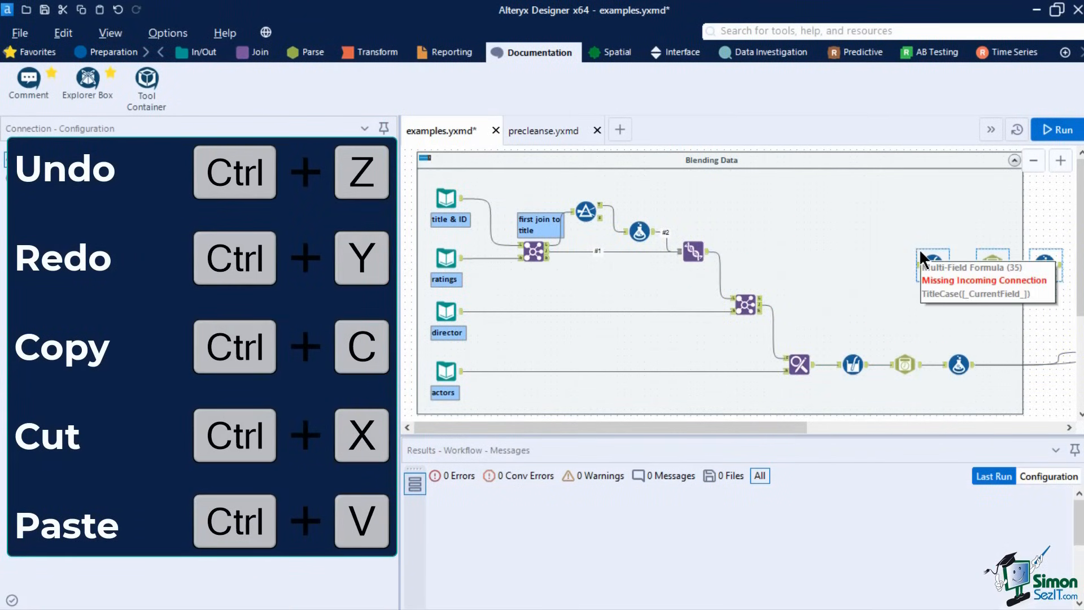
{"action": "key", "text": "ctrl+v"}
{"action": "left_click_drag", "start_coordinate": [798, 190], "coordinate": [1042, 291]}
{"action": "key", "text": "Delete"}
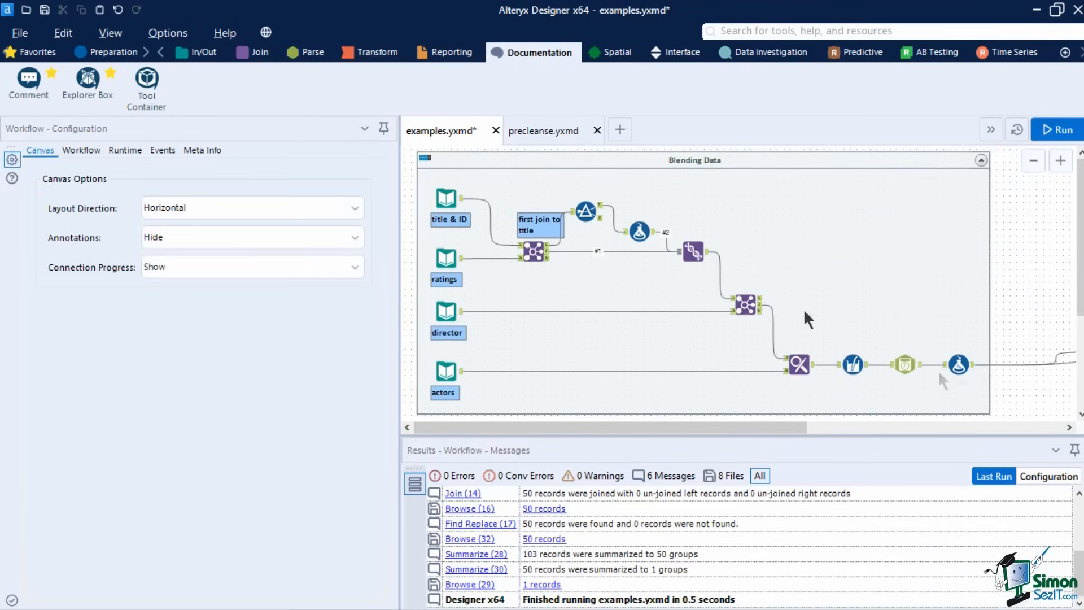
- Search the examples.yxmd workflow for "group", go to the matching Summarize tool and hide the Find window
{"action": "key", "text": "ctrl+f"}
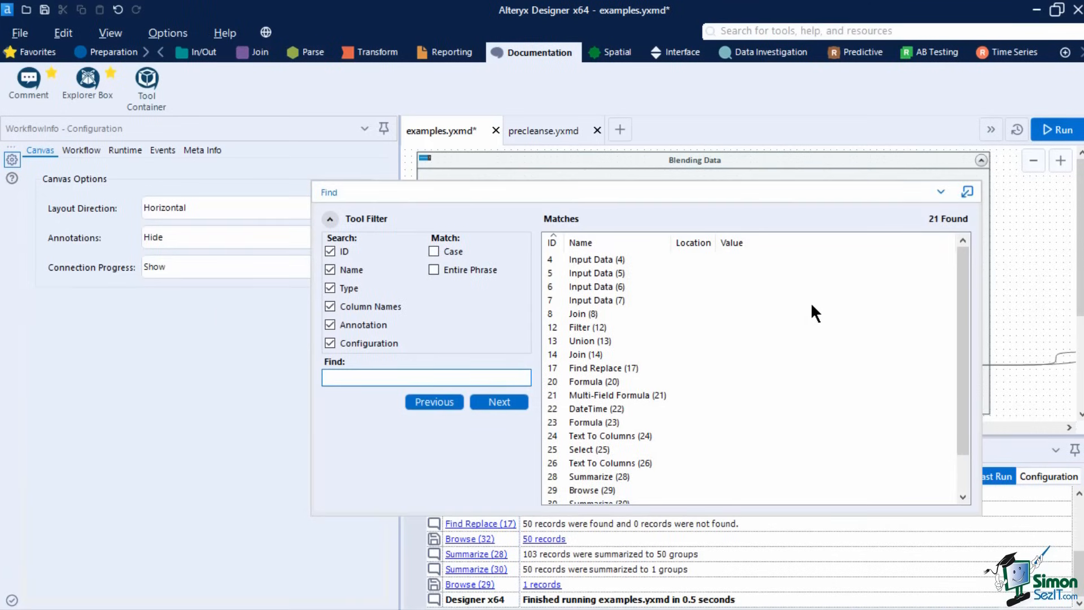
{"action": "type", "text": "group"}
{"action": "left_click", "coordinate": [668, 259]}
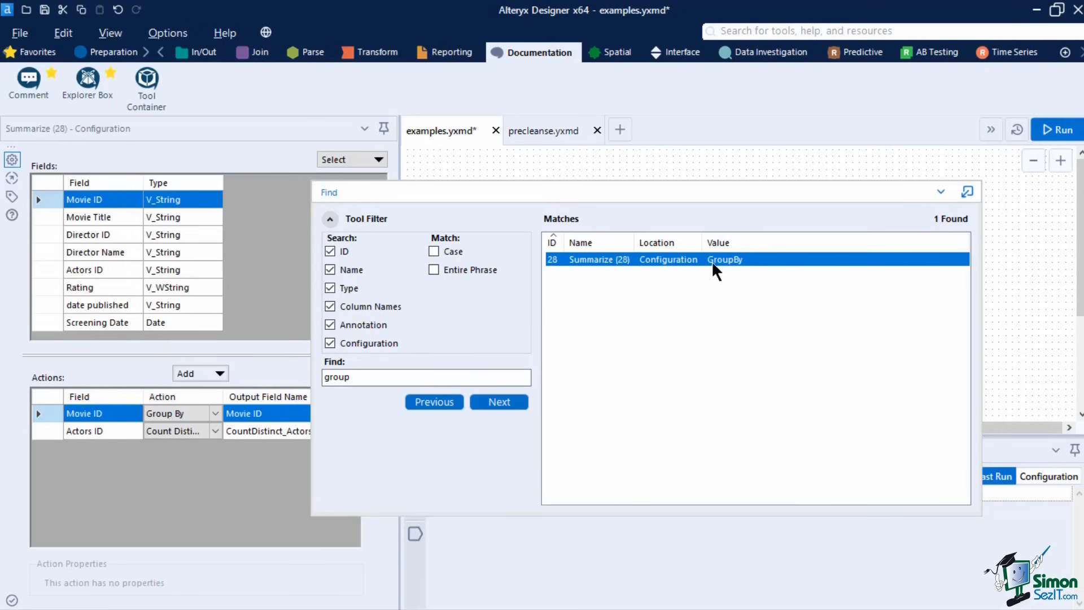
{"action": "left_click", "coordinate": [941, 191]}
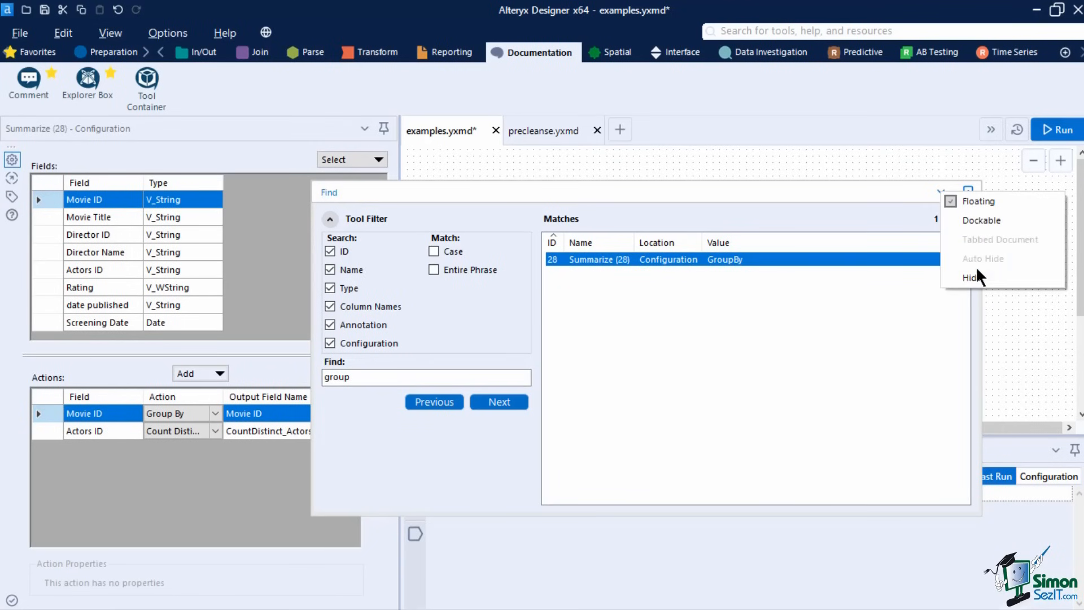
{"action": "left_click", "coordinate": [971, 277]}
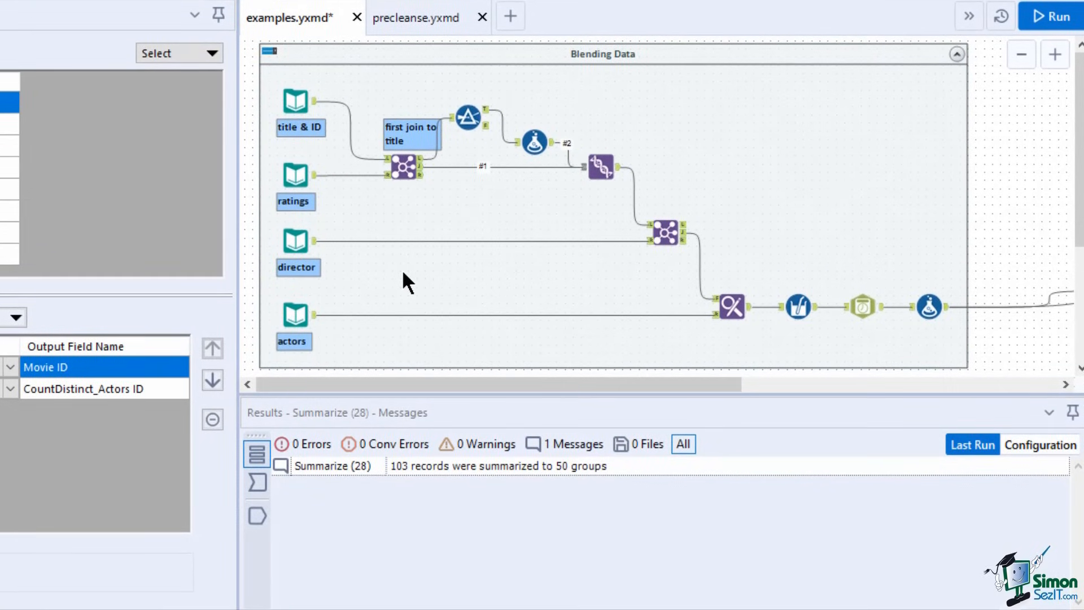
- Examine the precleanse.yxmd workflow from its containers down to the Union tool and the tools below it
{"action": "left_click_drag", "start_coordinate": [402, 273], "coordinate": [441, 275]}
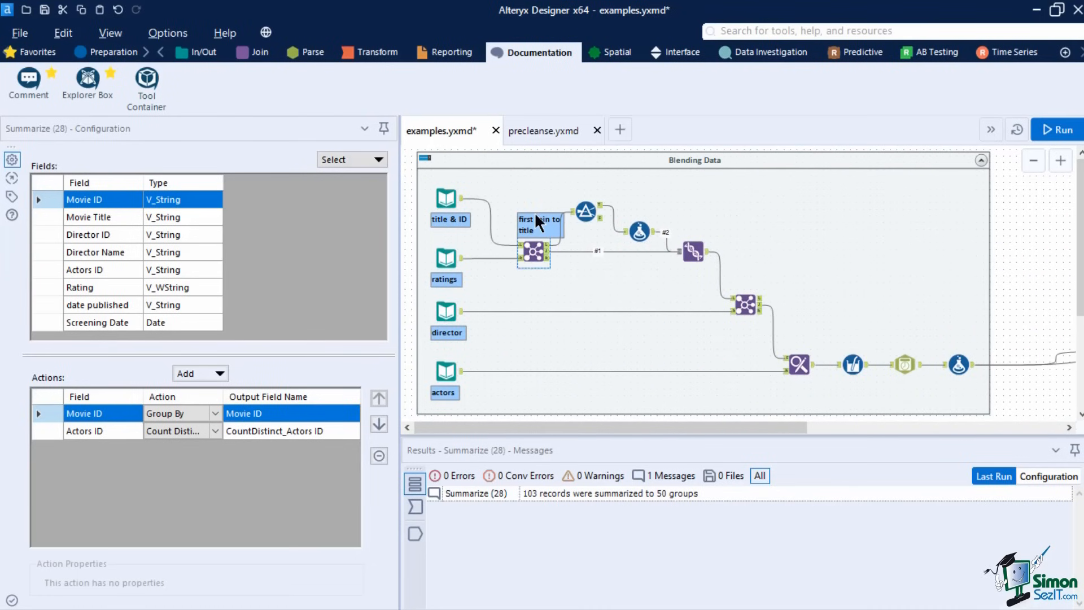
{"action": "left_click", "coordinate": [542, 131]}
{"action": "scroll", "coordinate": [605, 237], "scroll_direction": "down", "scroll_amount": 3}
{"action": "left_click_drag", "start_coordinate": [608, 259], "coordinate": [614, 133]}
{"action": "left_click_drag", "start_coordinate": [645, 351], "coordinate": [652, 150]}
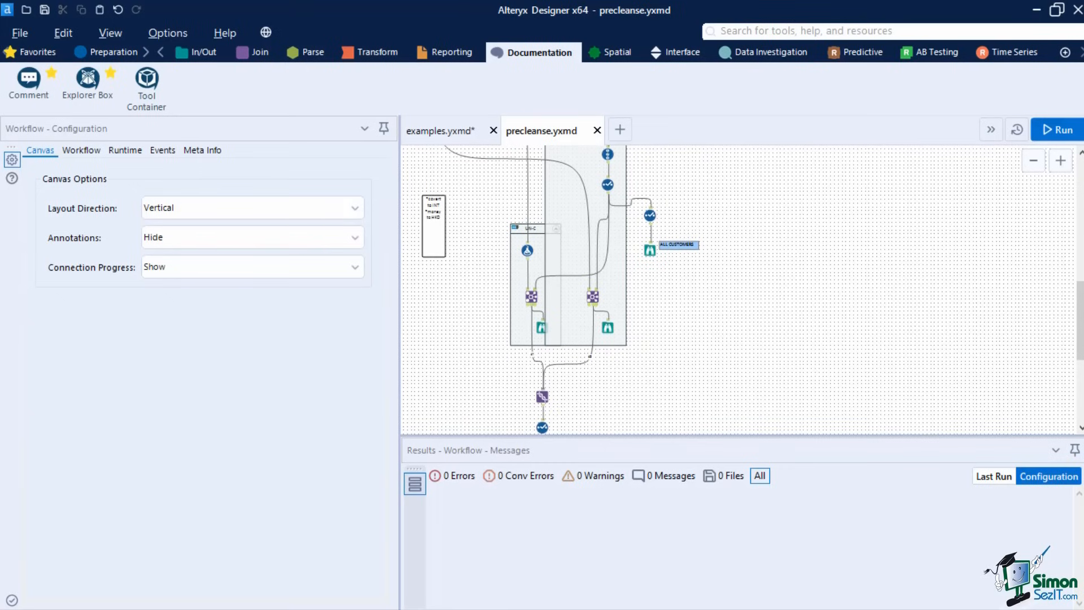
{"action": "scroll", "coordinate": [728, 387], "scroll_direction": "down", "scroll_amount": 2}
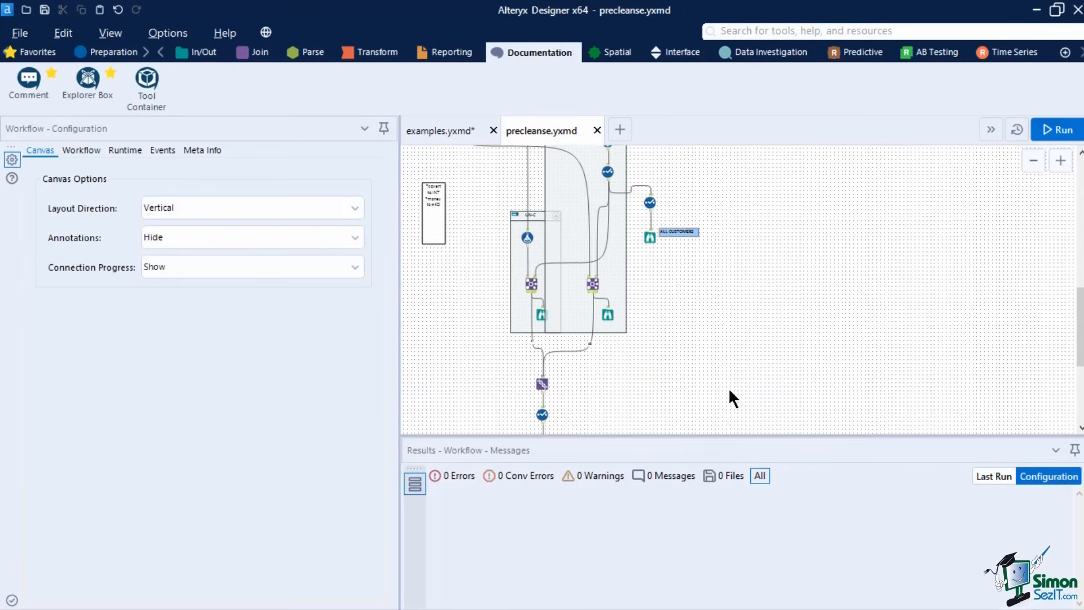
{"action": "scroll", "coordinate": [481, 227], "scroll_direction": "up", "scroll_amount": 2}
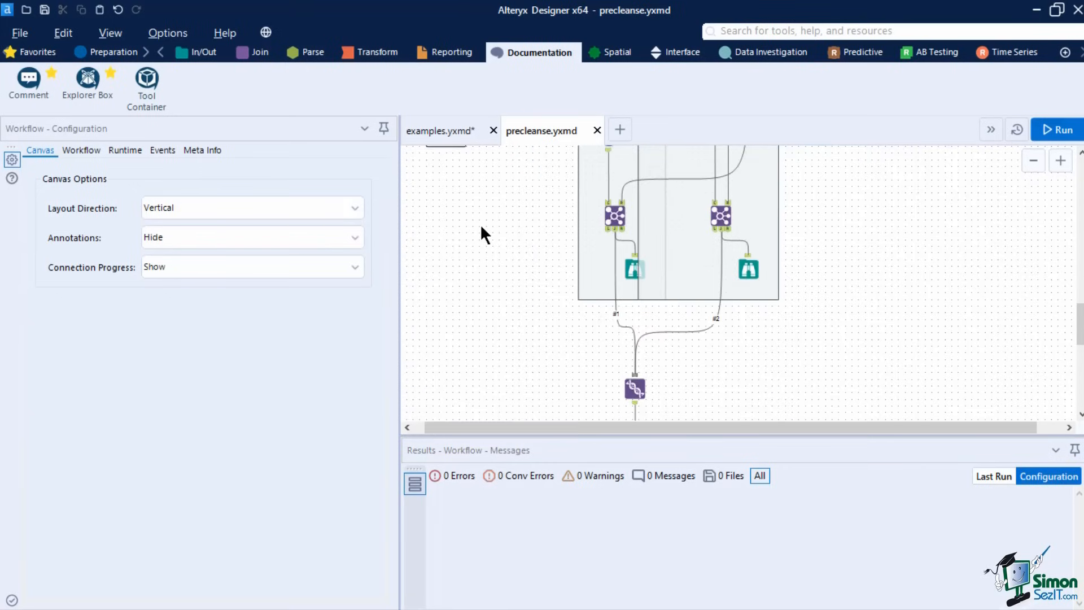
{"action": "scroll", "coordinate": [481, 228], "scroll_direction": "down", "scroll_amount": 2}
{"action": "scroll", "coordinate": [479, 224], "scroll_direction": "down", "scroll_amount": 1}
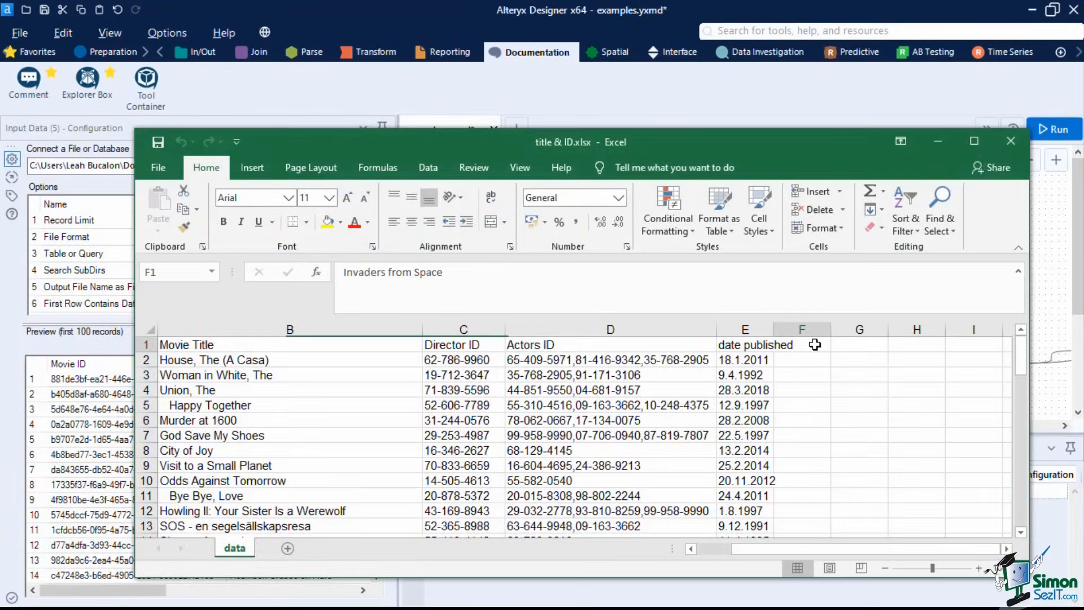
- In Excel, add the header "date of extract" in F1 of title & ID.xlsx and enter the date 31 10 2020 in F2
{"action": "left_click", "coordinate": [815, 345]}
{"action": "type", "text": "date of extract"}
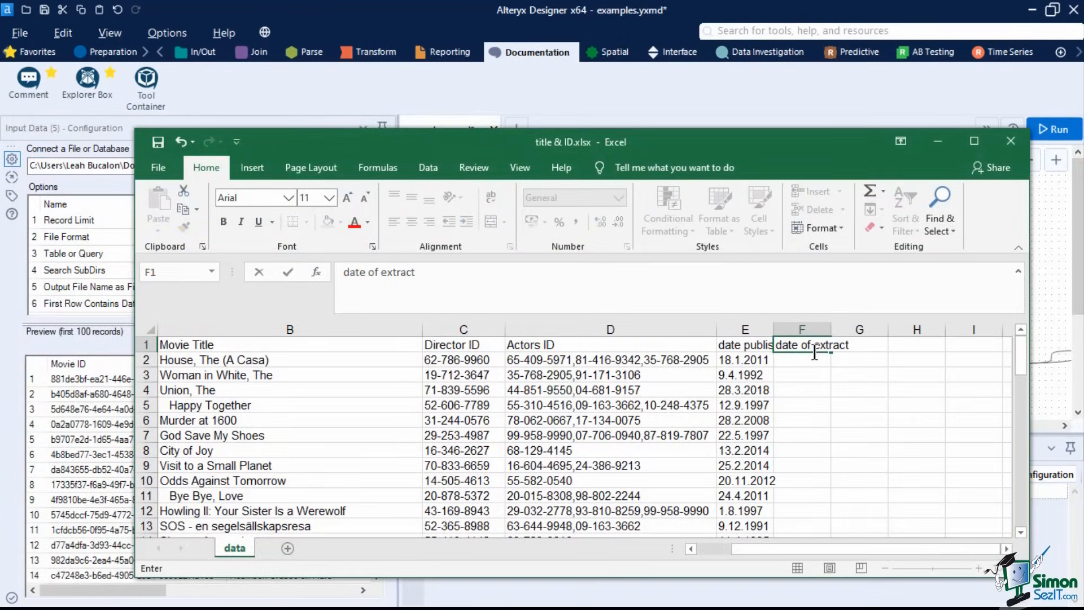
{"action": "left_click", "coordinate": [808, 364]}
{"action": "type", "text": "2020-10-31"}
{"action": "key", "text": "ctrl+Return"}
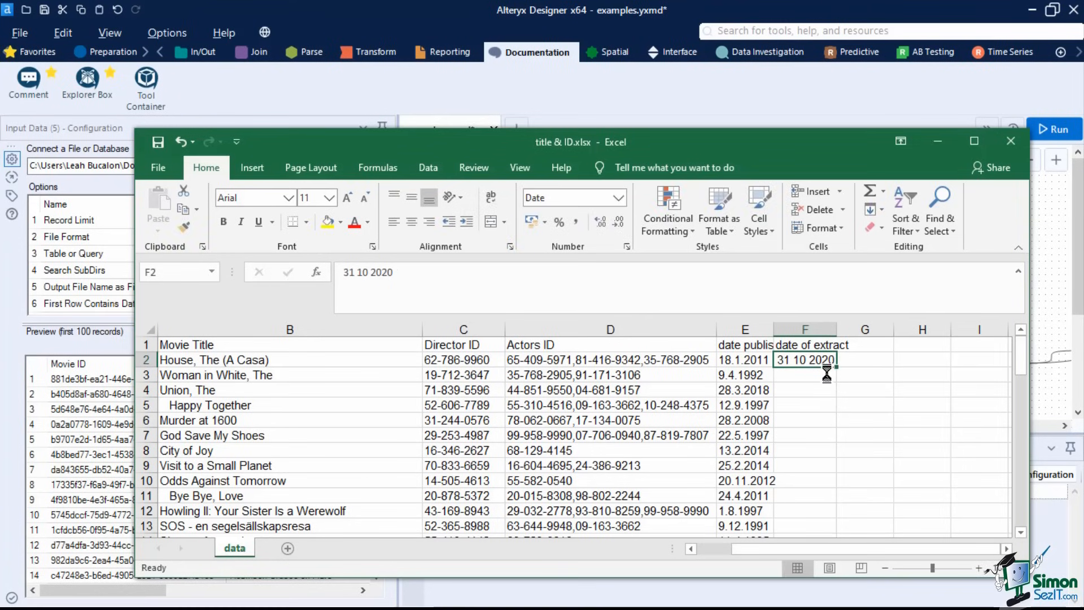
- Copy the extract date from F2 into the remaining data rows of column F
{"action": "key", "text": "ctrl+c"}
{"action": "left_click", "coordinate": [822, 375]}
{"action": "left_click_drag", "start_coordinate": [1021, 358], "coordinate": [1021, 491]}
{"action": "left_click", "coordinate": [811, 438], "text": "shift"}
{"action": "scroll", "coordinate": [841, 450], "scroll_direction": "up", "scroll_amount": 15}
{"action": "key", "text": "ctrl+v"}
{"action": "left_click", "coordinate": [930, 446]}
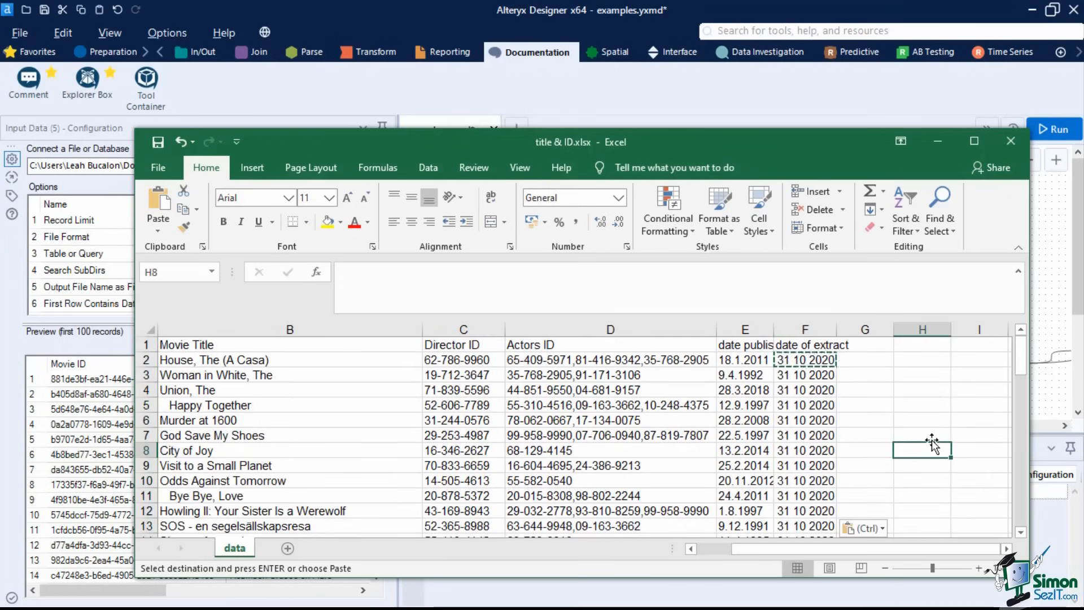
{"action": "key", "text": "Escape"}
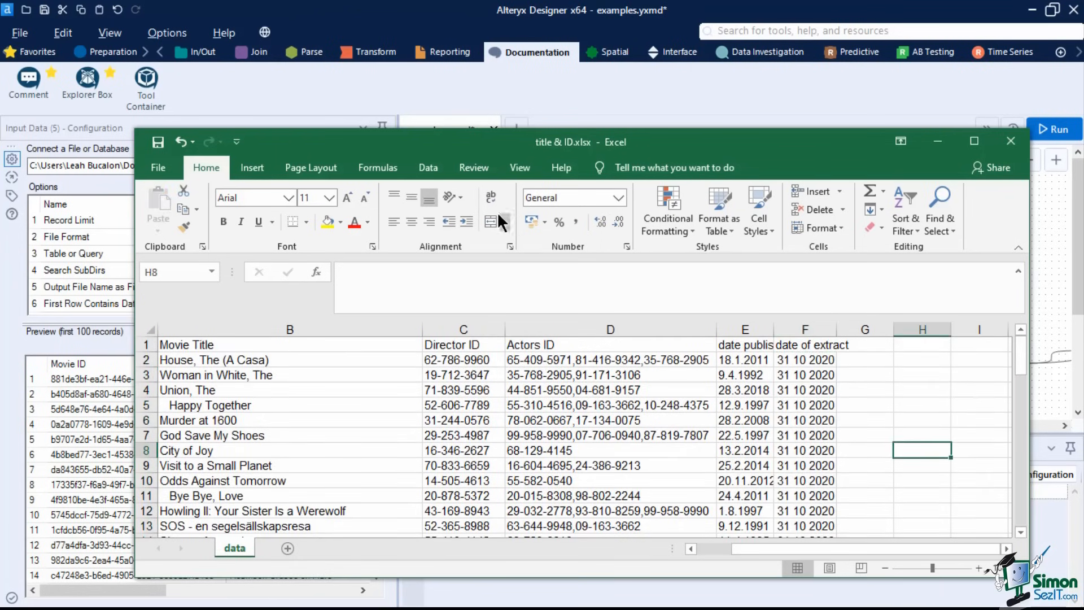
- Close title & ID.xlsx to return to Alteryx Designer, refresh the workflow and select the title & ID input tool
{"action": "left_click", "coordinate": [1008, 146]}
{"action": "key", "text": "F5"}
{"action": "left_click", "coordinate": [851, 225]}
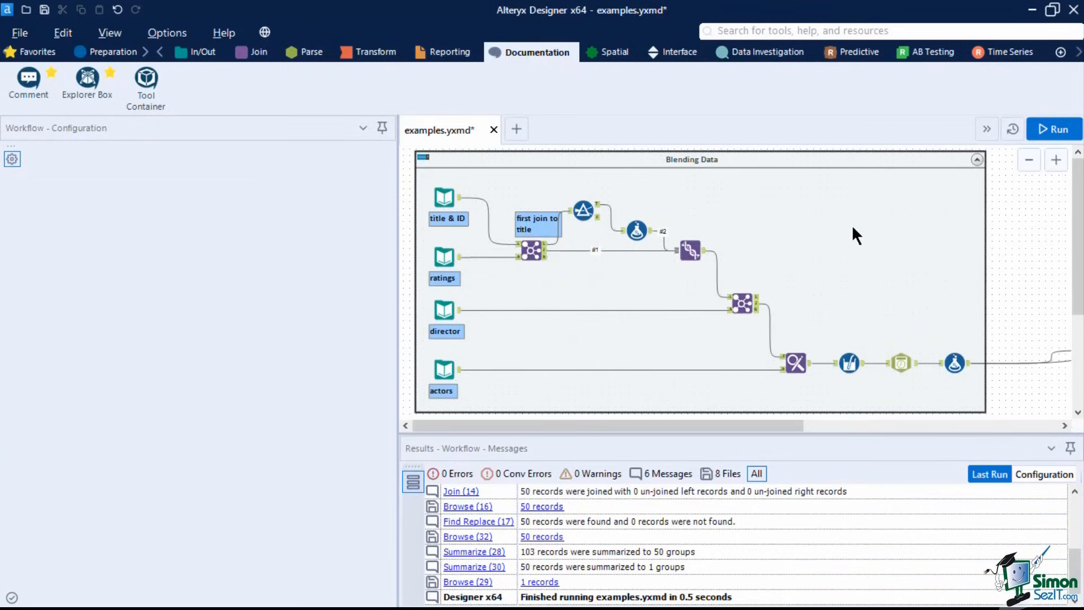
{"action": "left_click", "coordinate": [444, 197]}
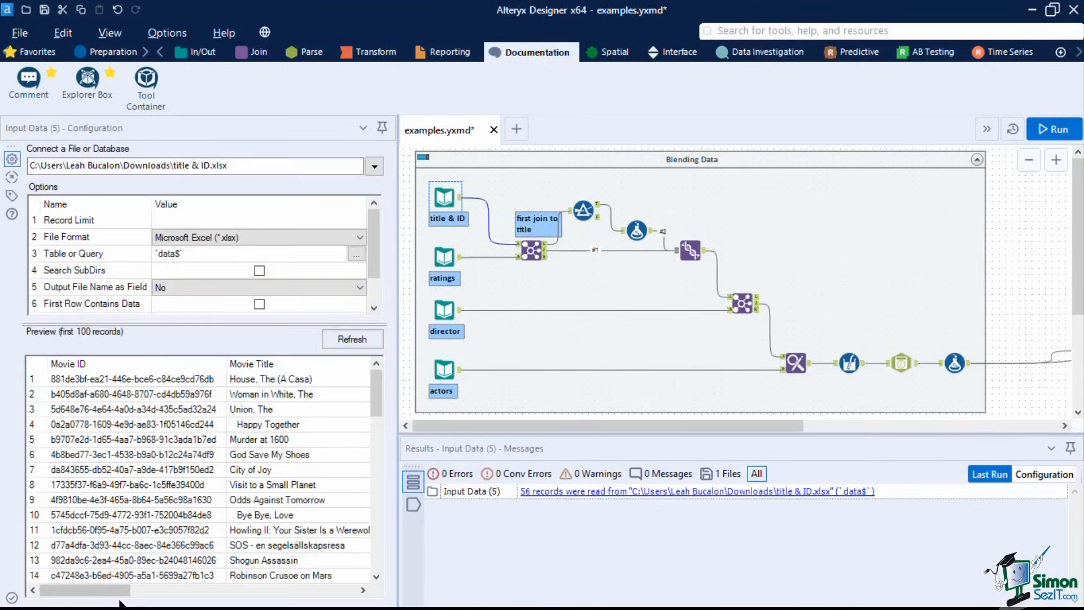